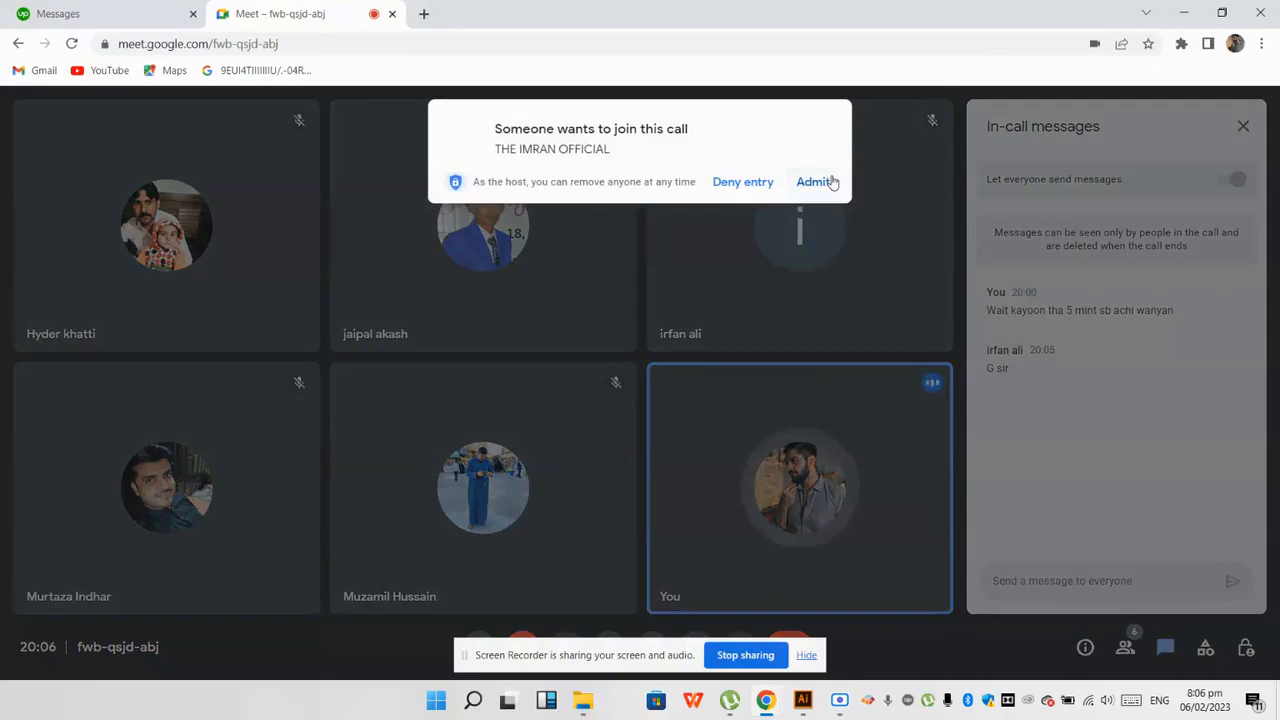
Step: Present the entire screen to the participants of the Google Meet call
click(830, 181)
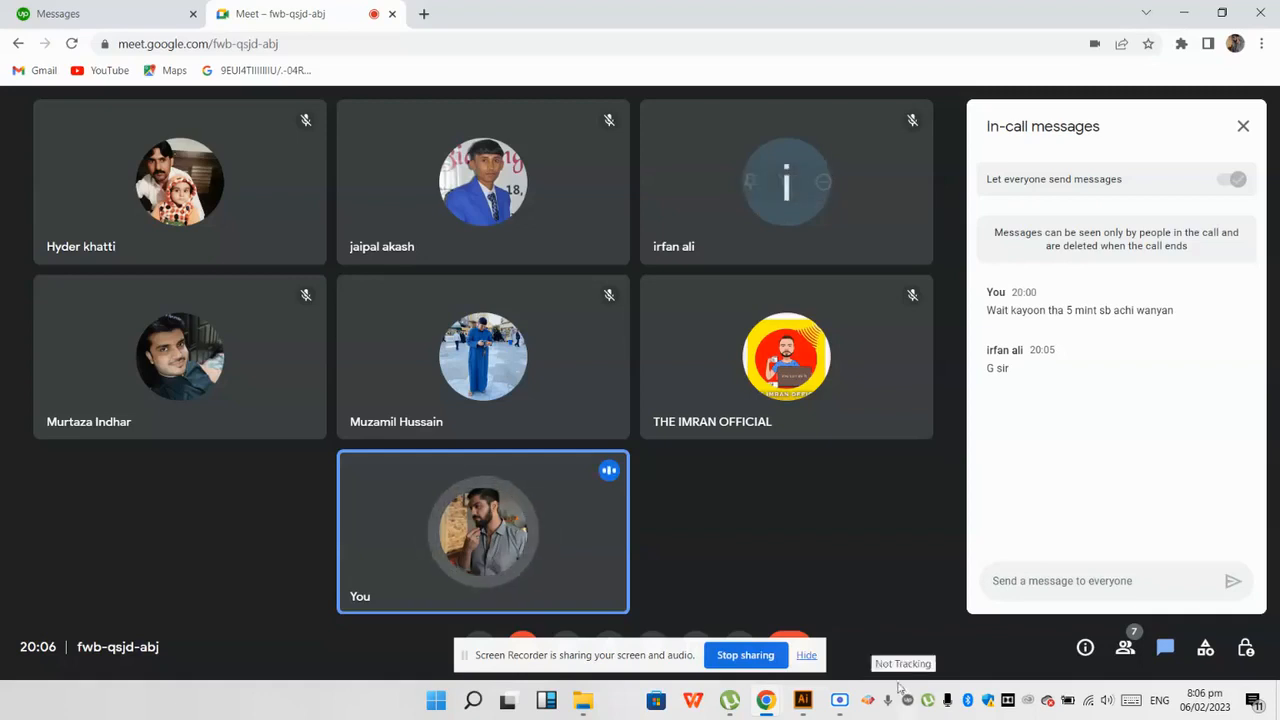
click(805, 655)
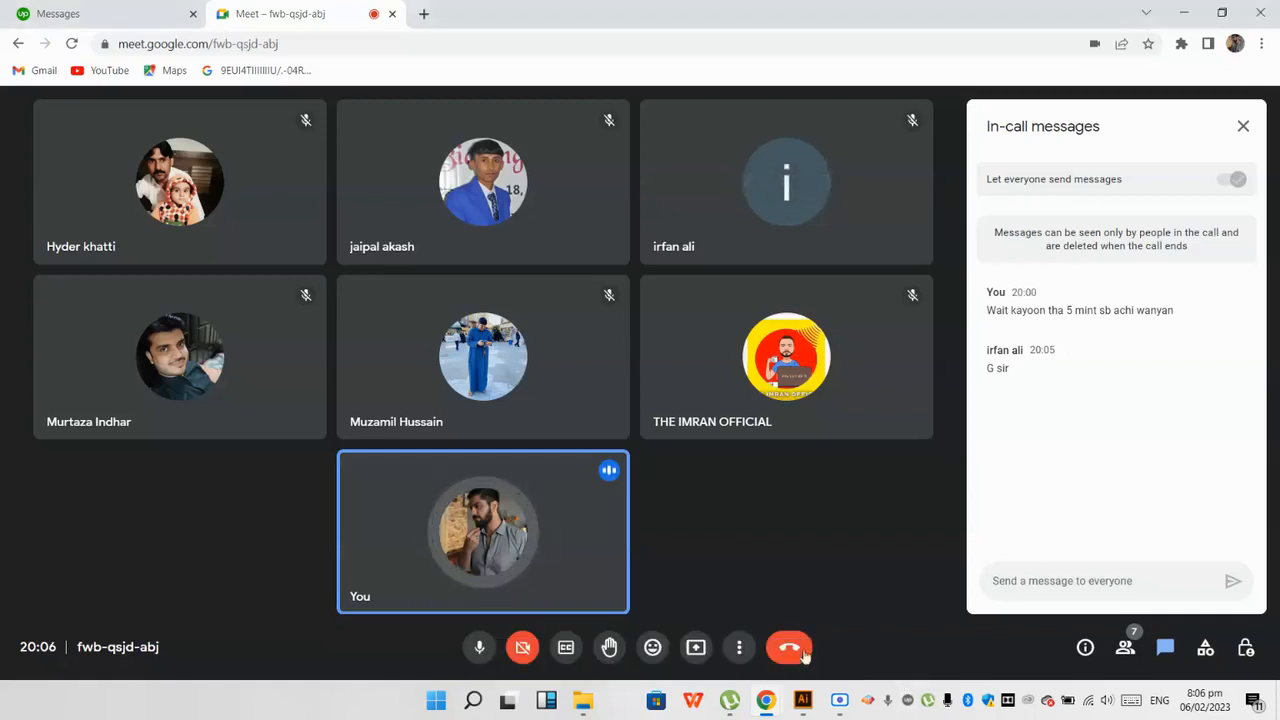
click(690, 650)
click(752, 532)
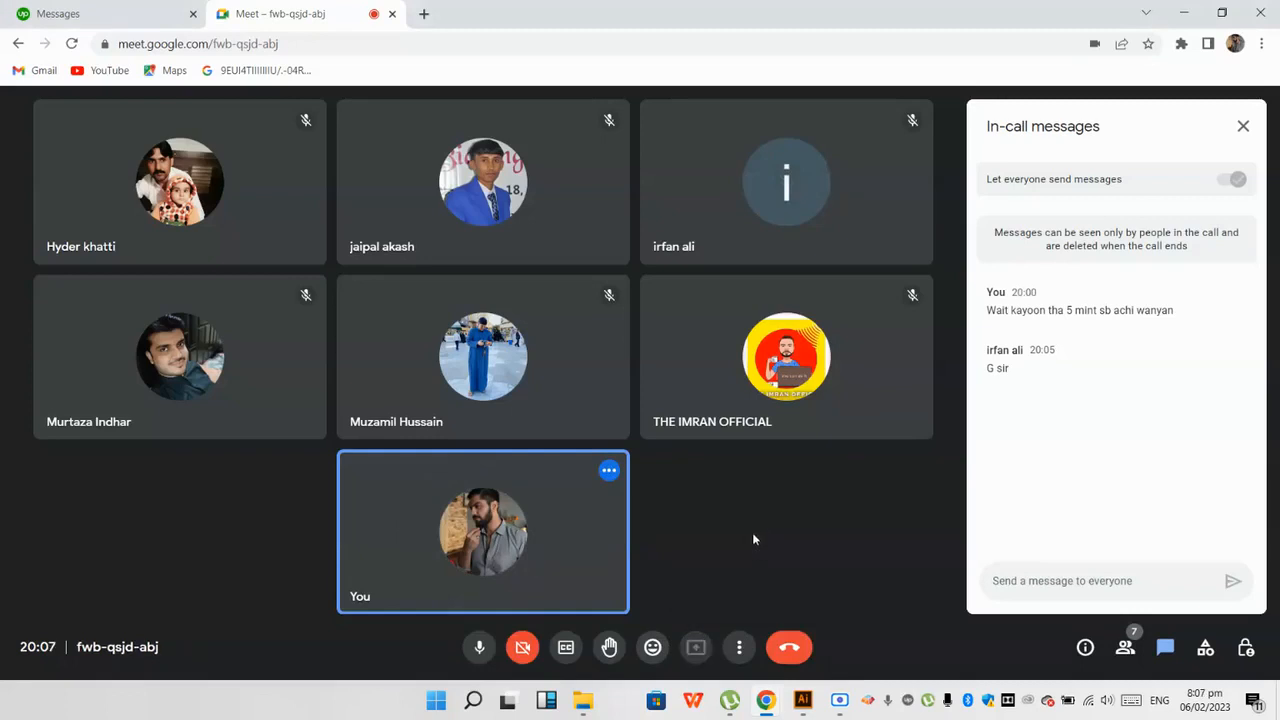
click(550, 235)
click(787, 385)
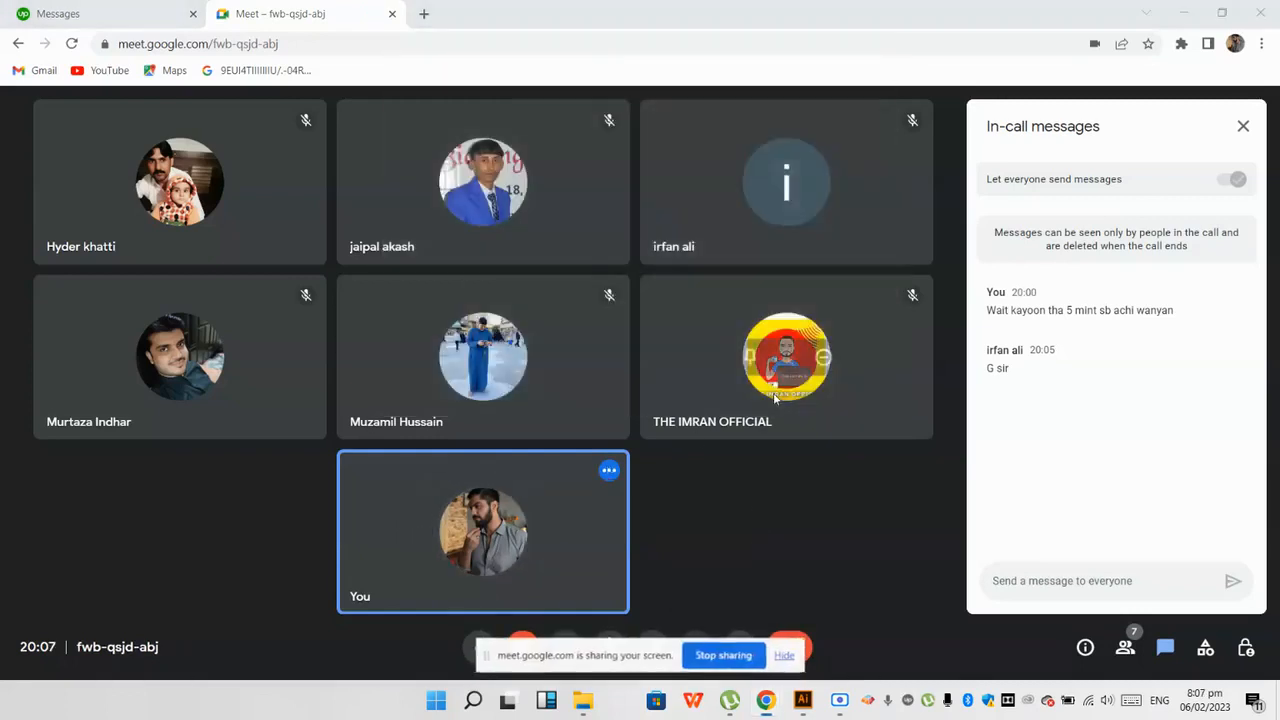
Step: Search Google Images for "golden ratio logos" in a new browser tab
click(430, 15)
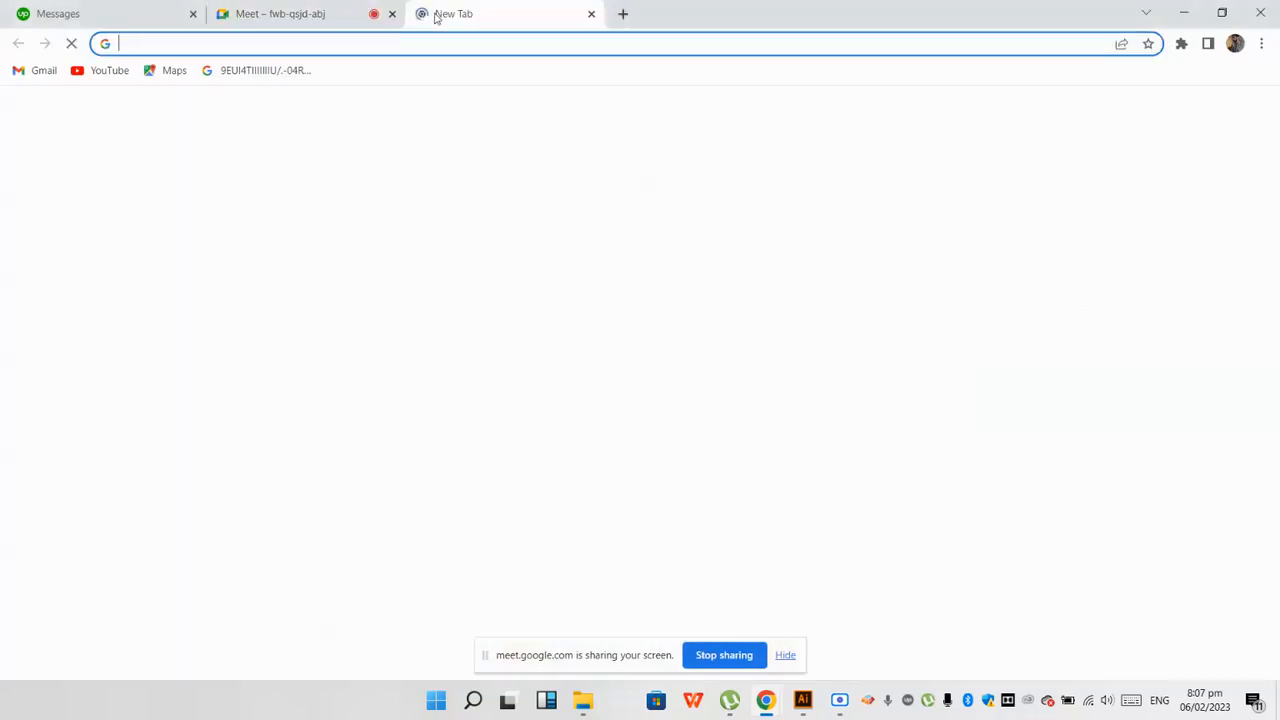
text(gol)
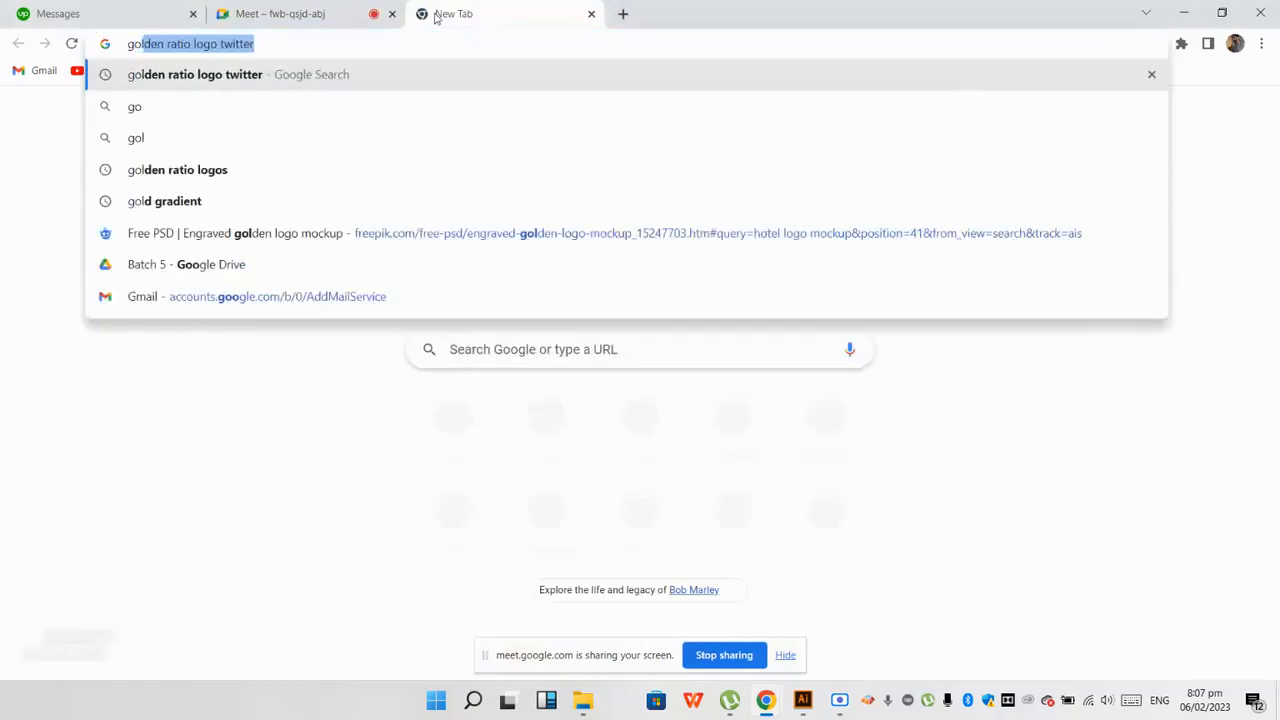
text(den ratio logos)
key(Return)
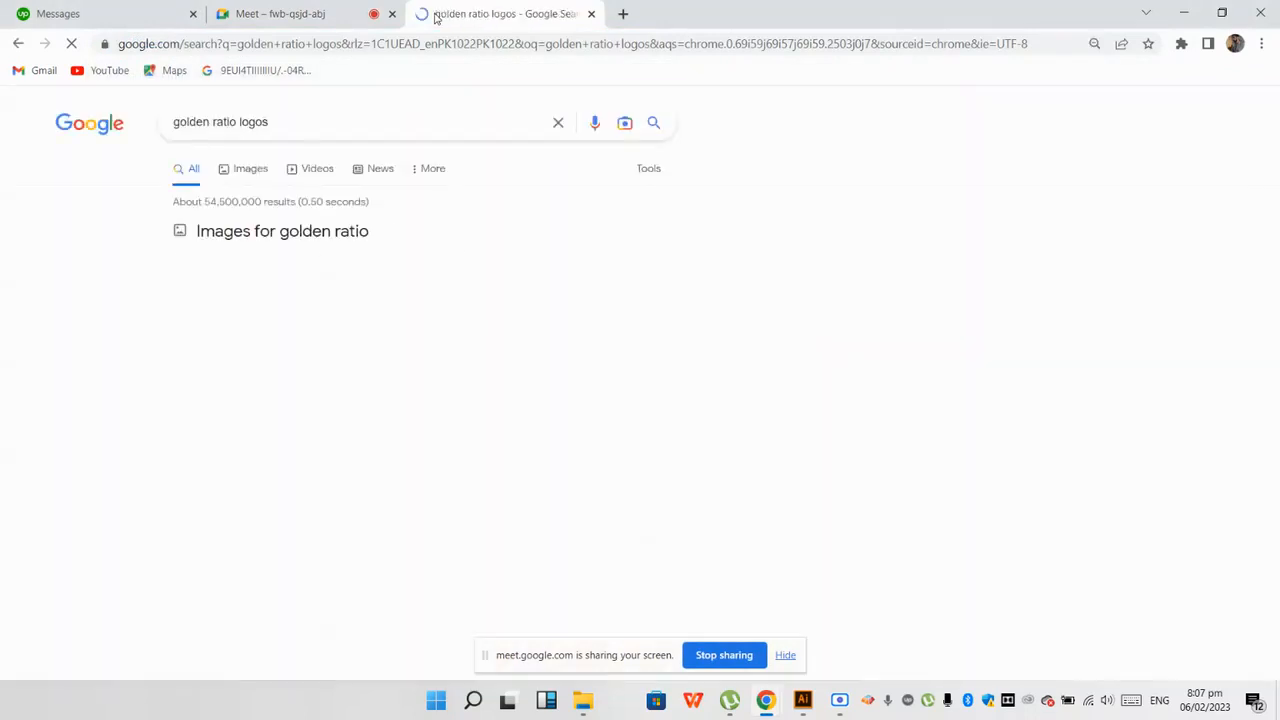
click(249, 168)
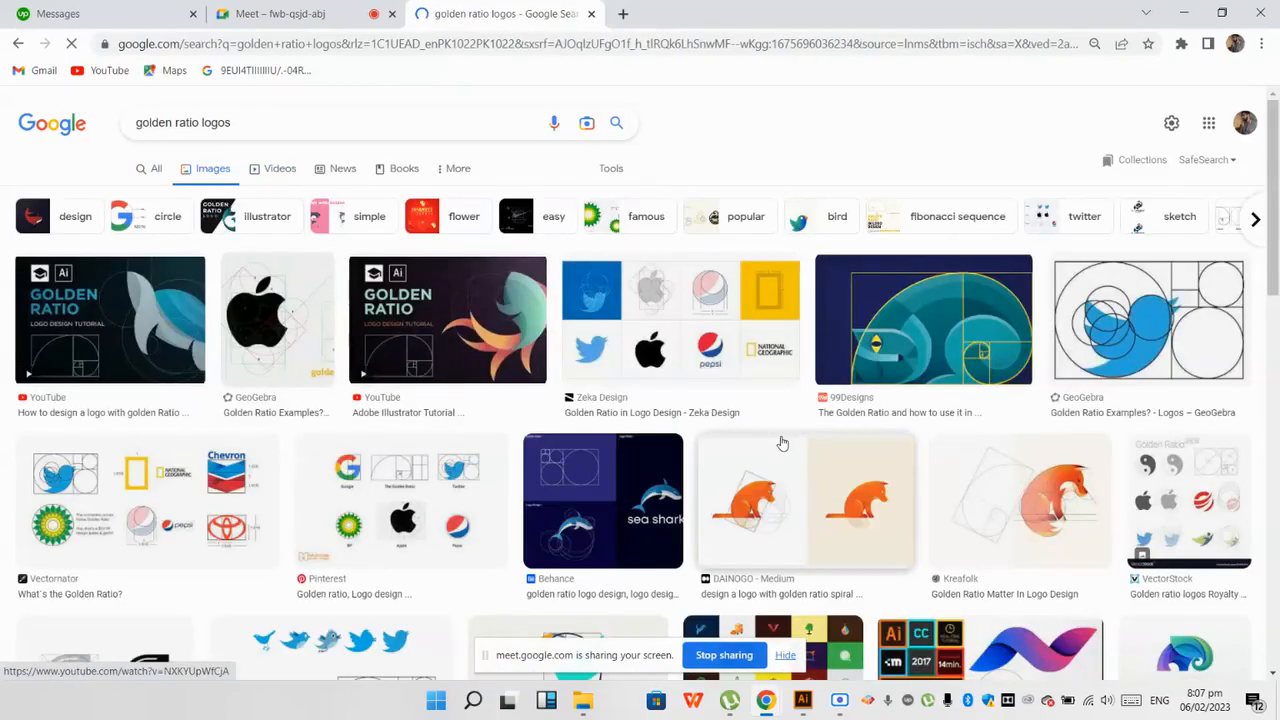
Step: Examine larger previews of the golden ratio examples, including the Twitter and Apple constructions and the Zeka Design logo overview
click(702, 328)
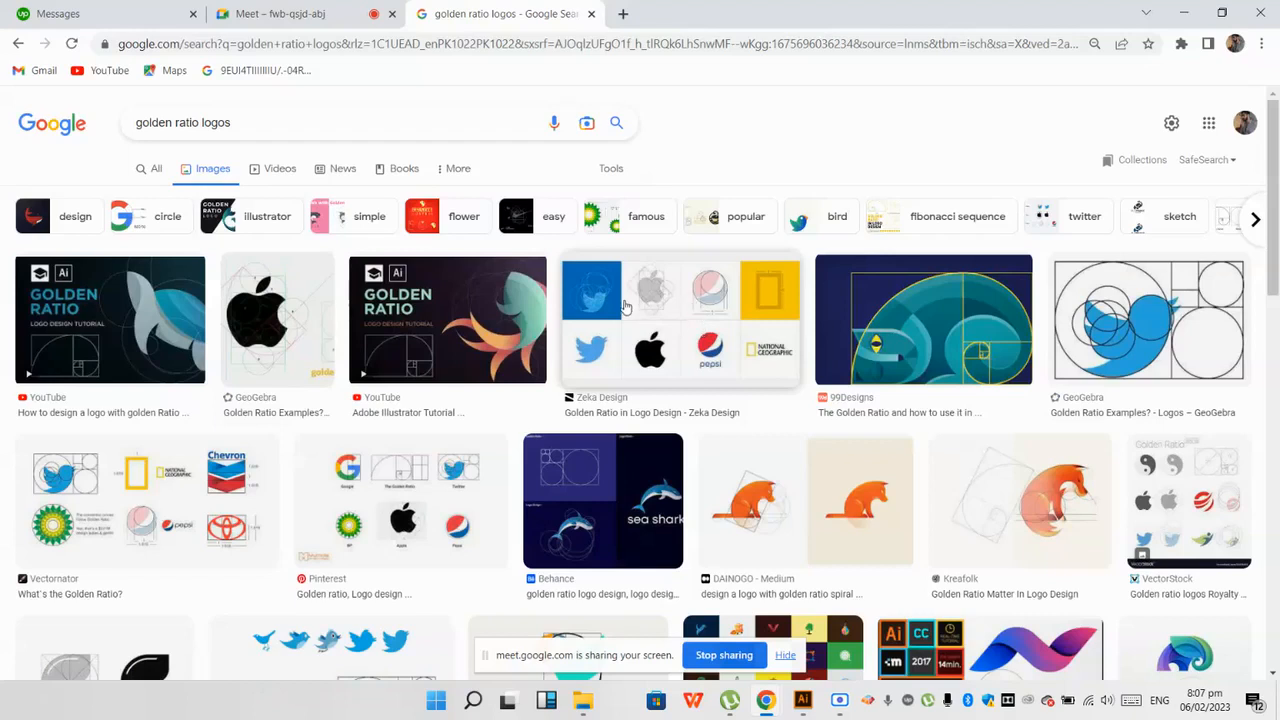
click(1141, 349)
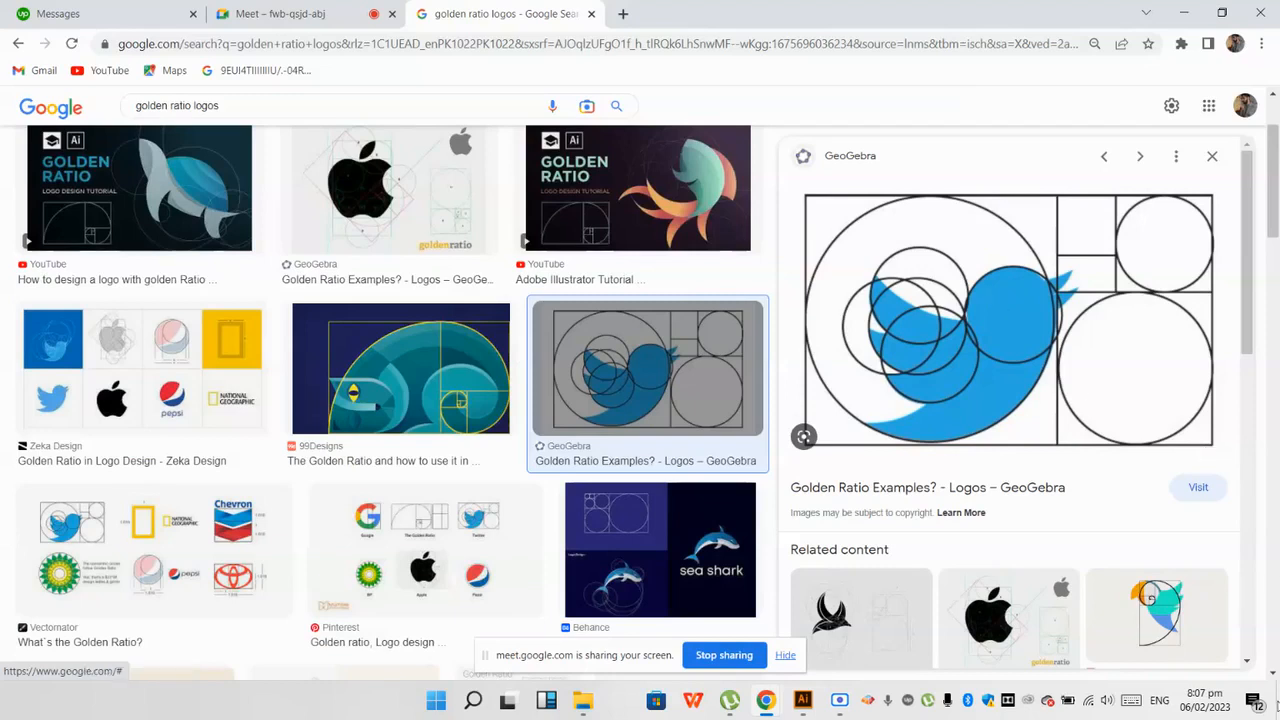
click(975, 607)
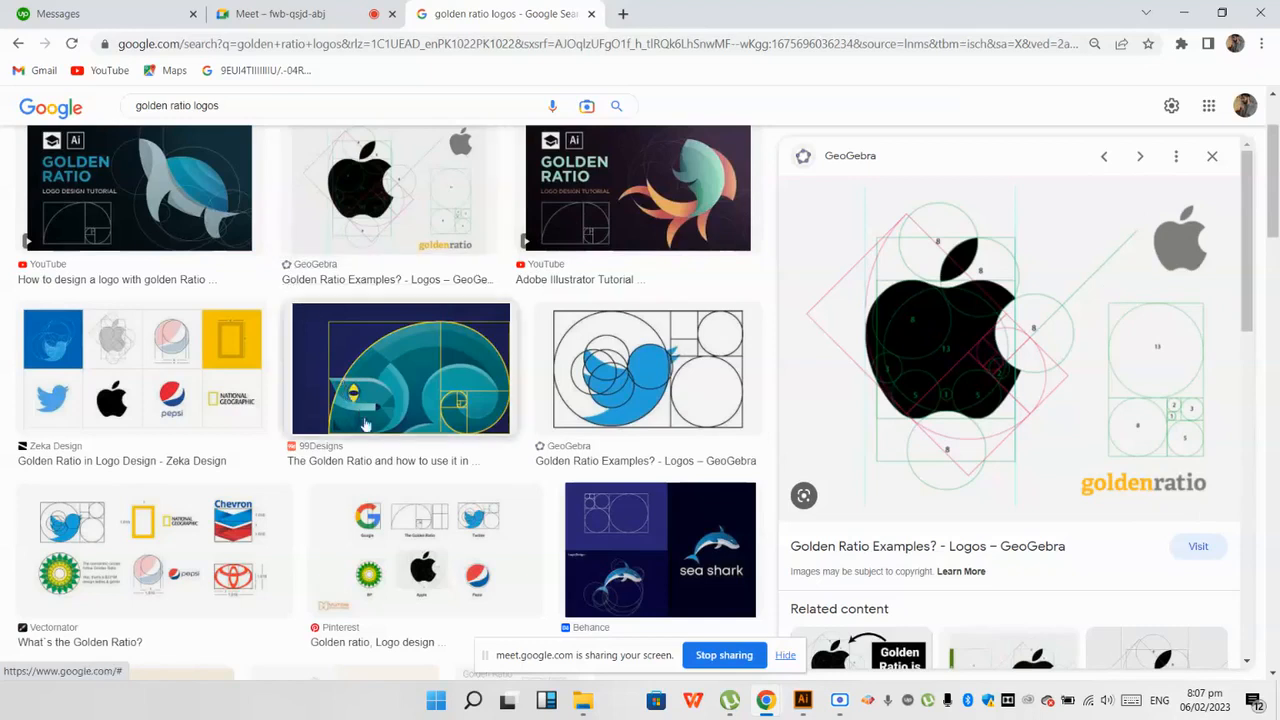
scroll(380, 468, down, 2)
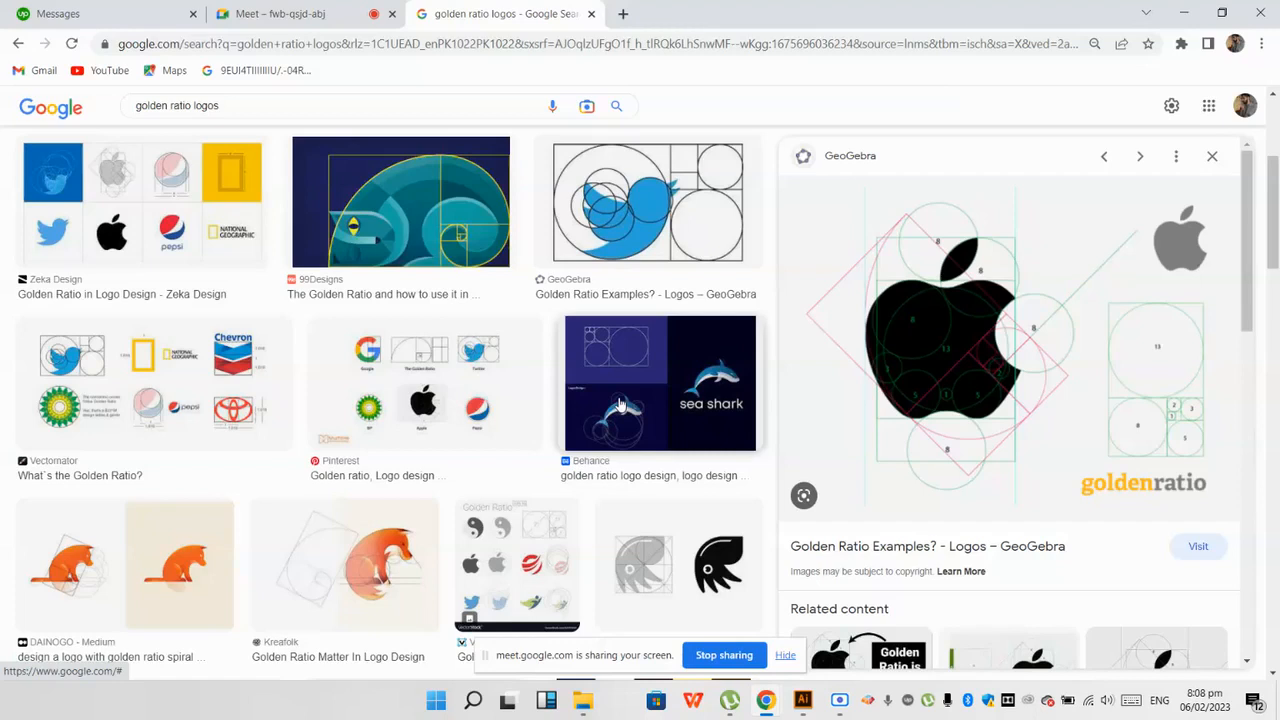
click(200, 185)
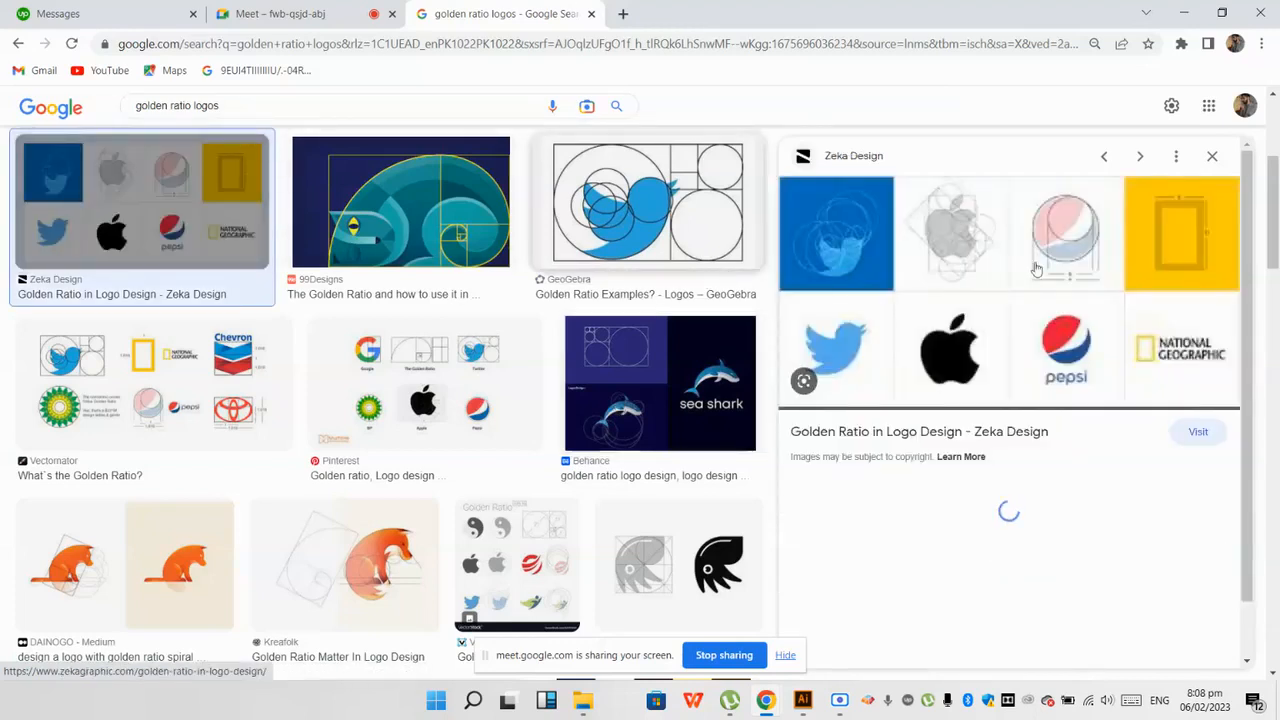
scroll(1166, 300, down, 3)
scroll(1115, 340, up, 3)
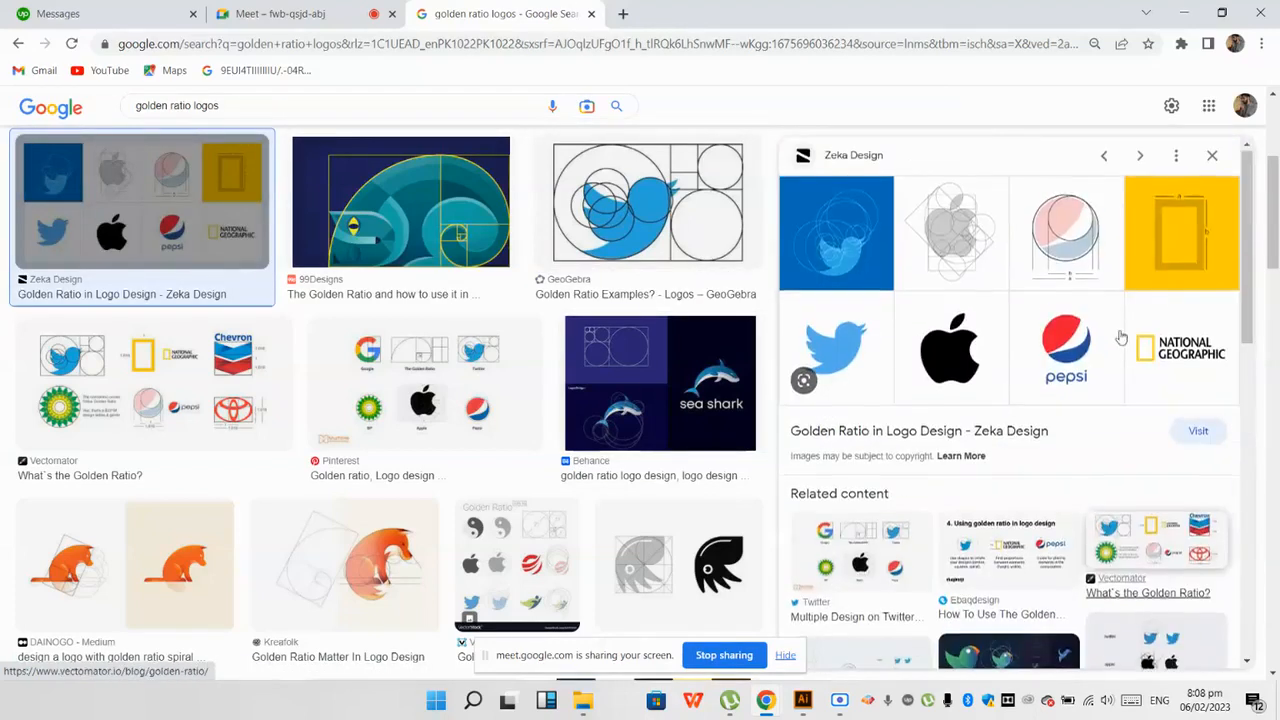
Step: Search the images for "national geographic logo" and look through the logo variants
drag(234, 107, 33, 112)
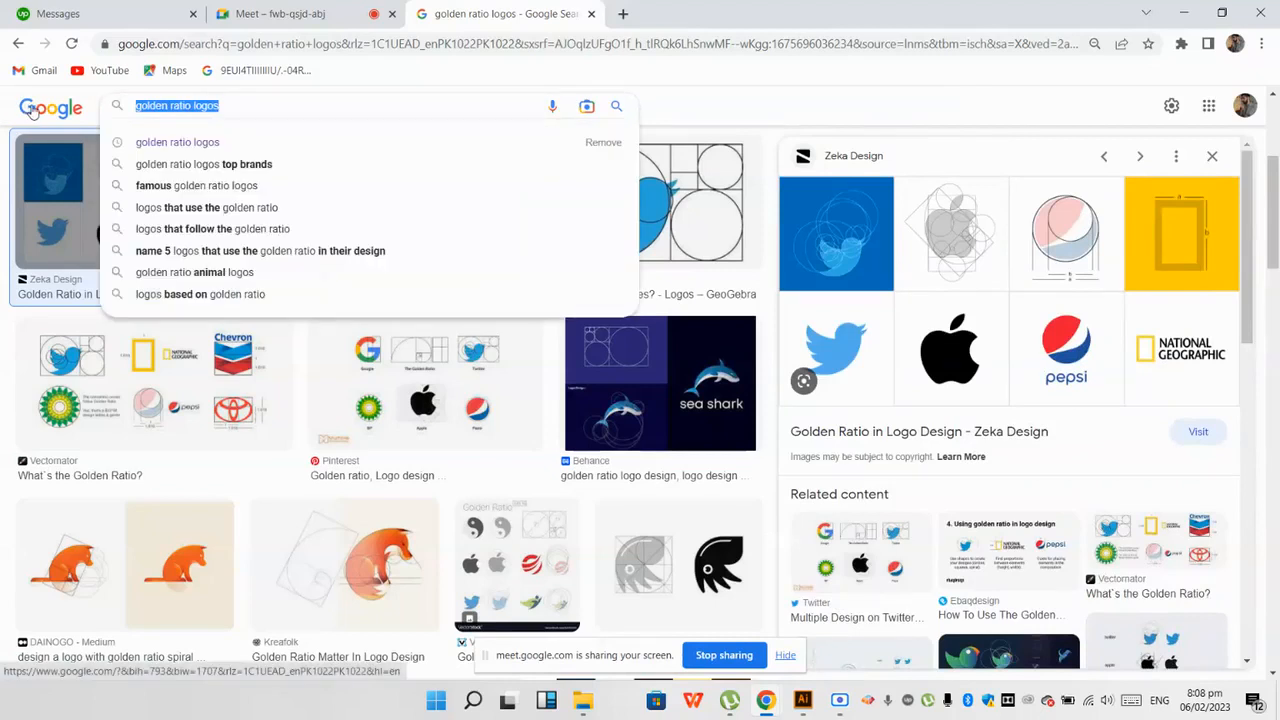
key(BackSpace)
text(nation)
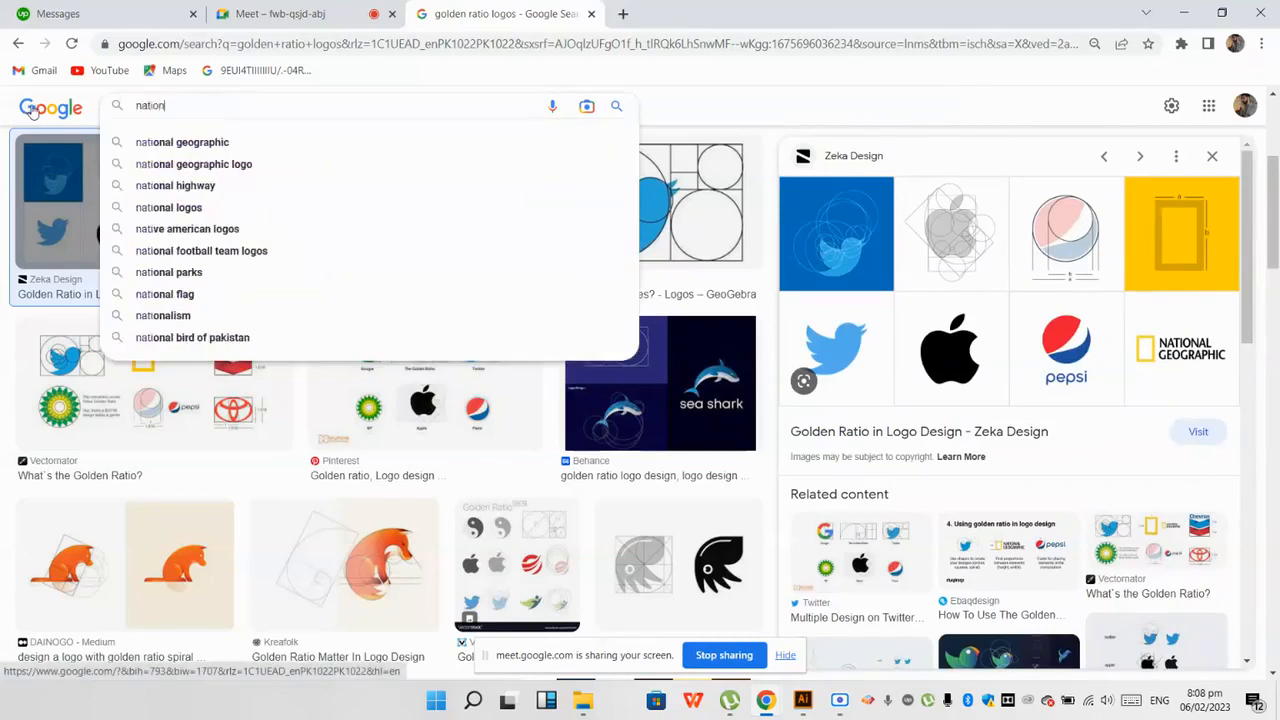
text(al geo)
key(Down)
key(Down)
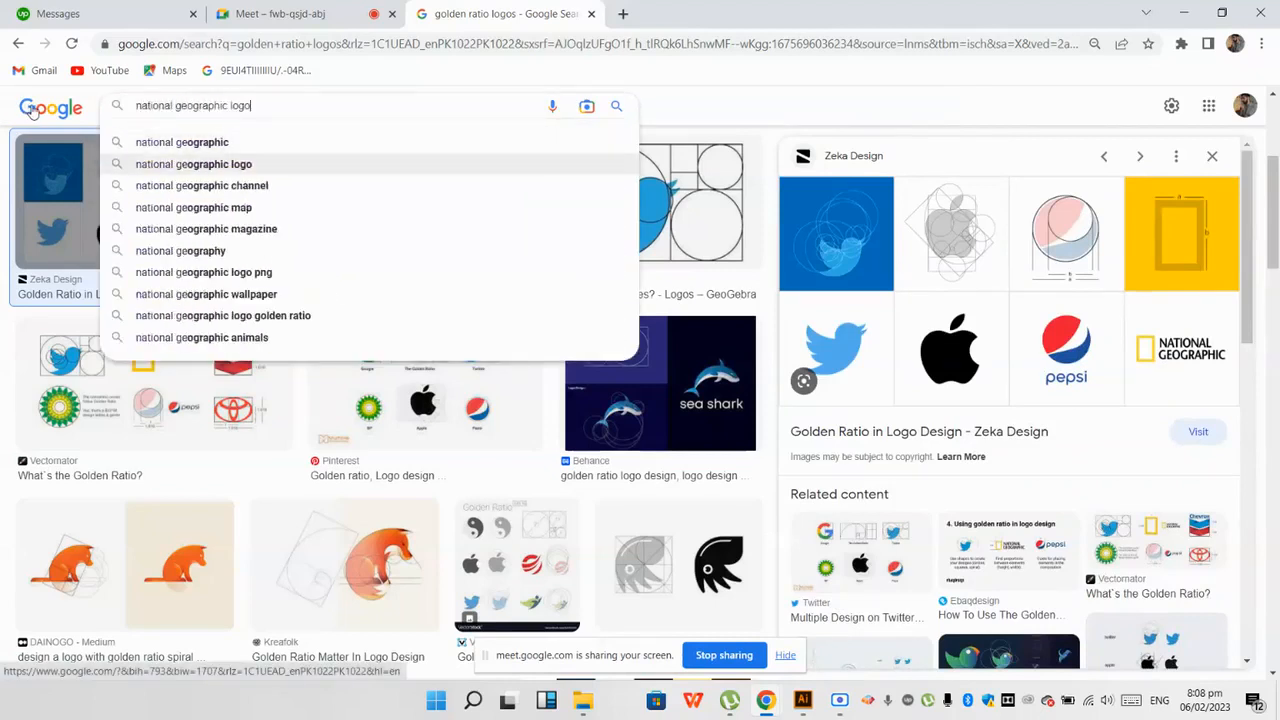
key(Return)
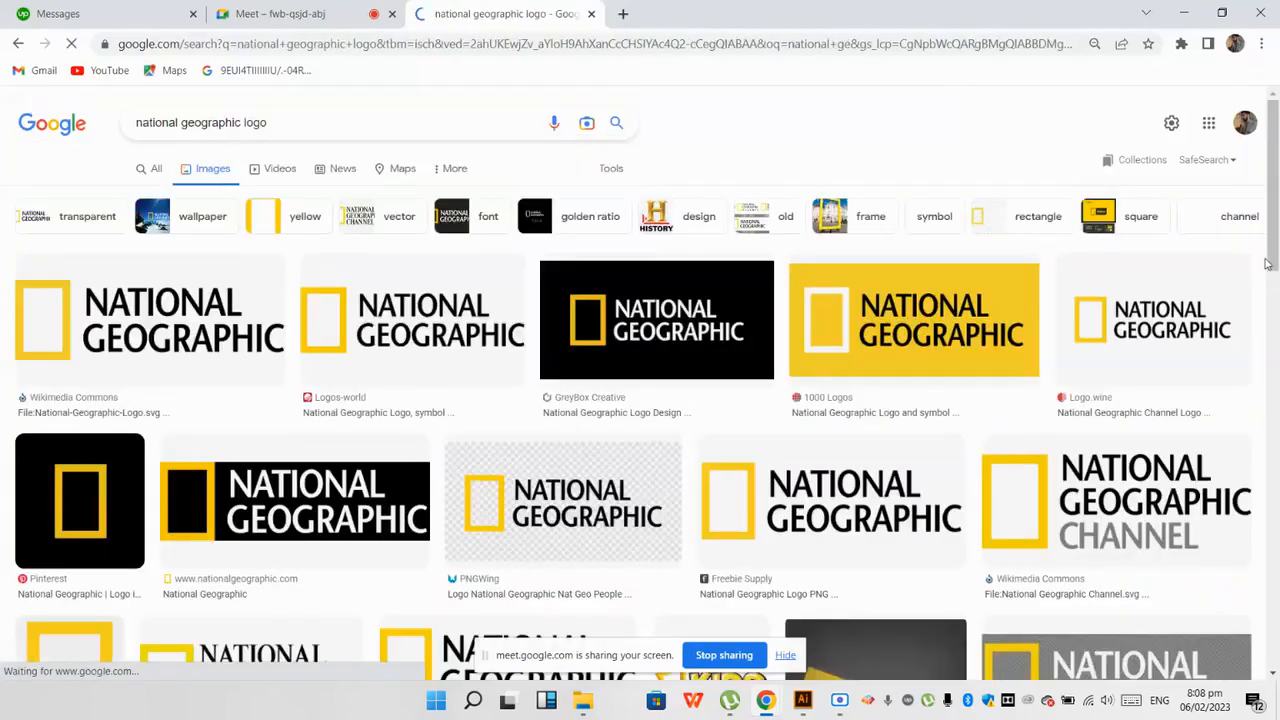
scroll(551, 466, down, 2)
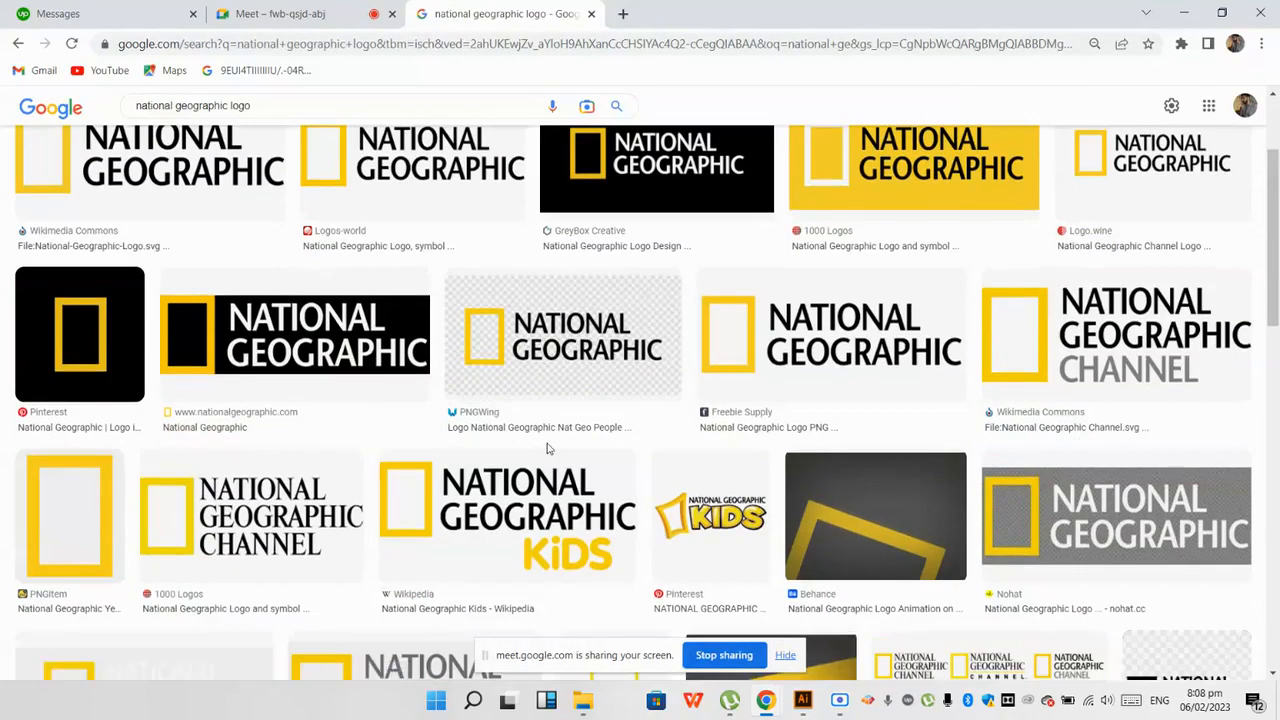
scroll(548, 449, down, 2)
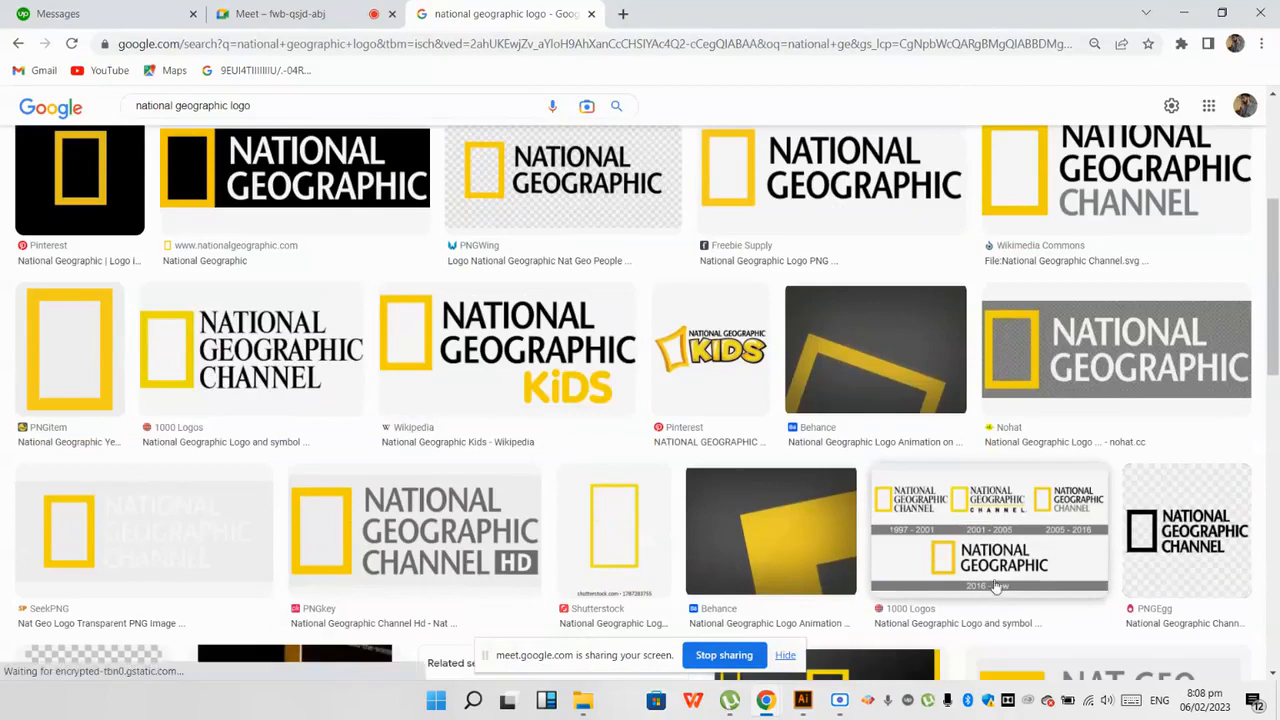
scroll(982, 577, up, 3)
scroll(960, 555, up, 2)
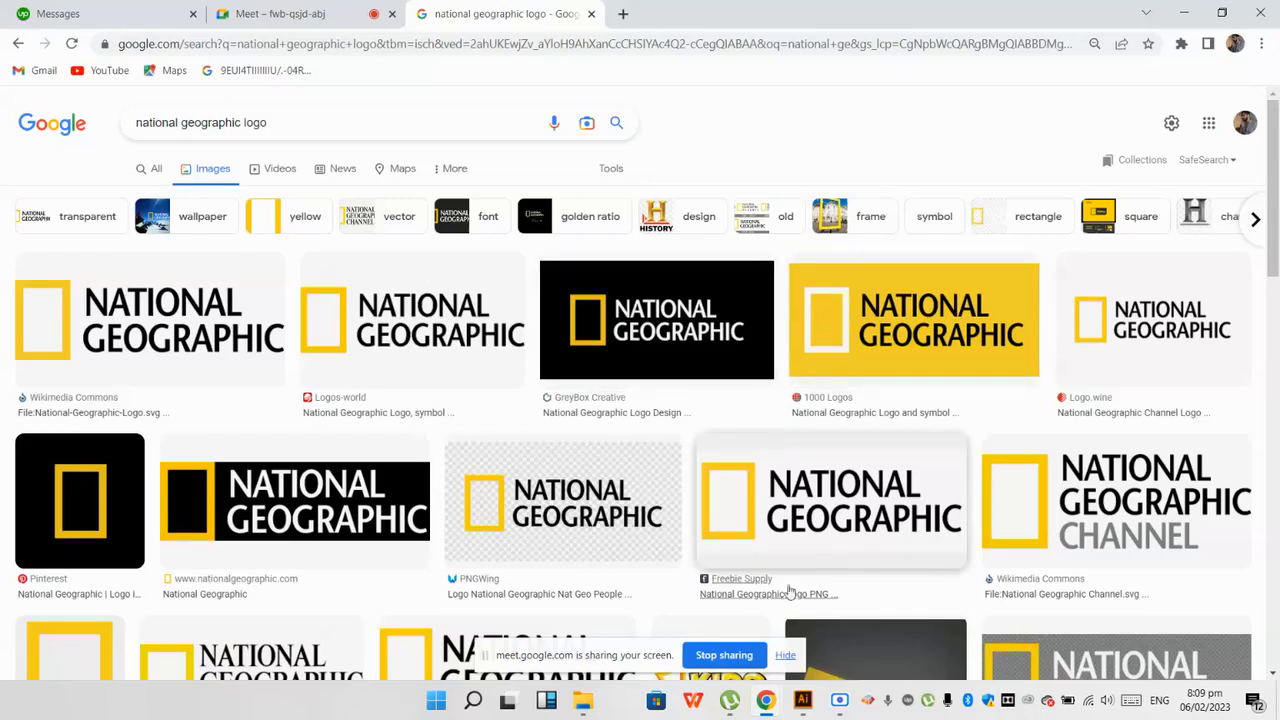
Step: Switch to Illustrator and create a landscape A4 document of 841.89 × 595.276 px with one artboard
click(799, 704)
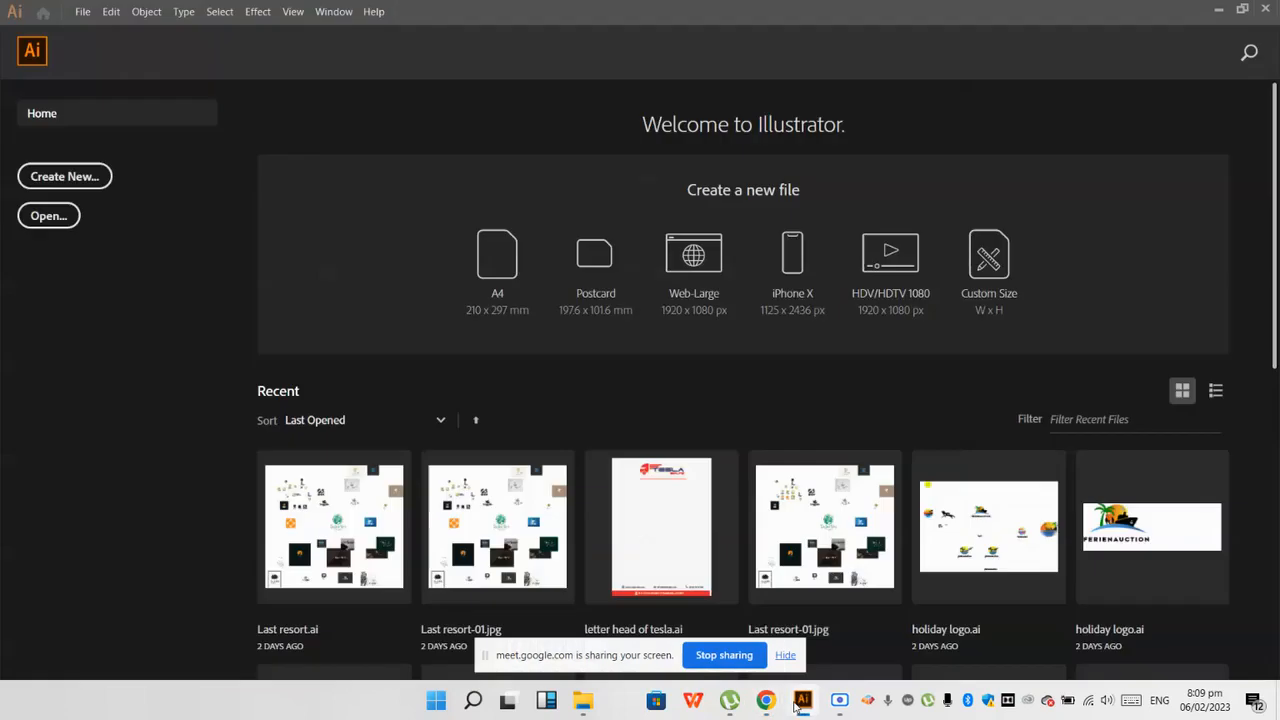
click(79, 20)
click(88, 36)
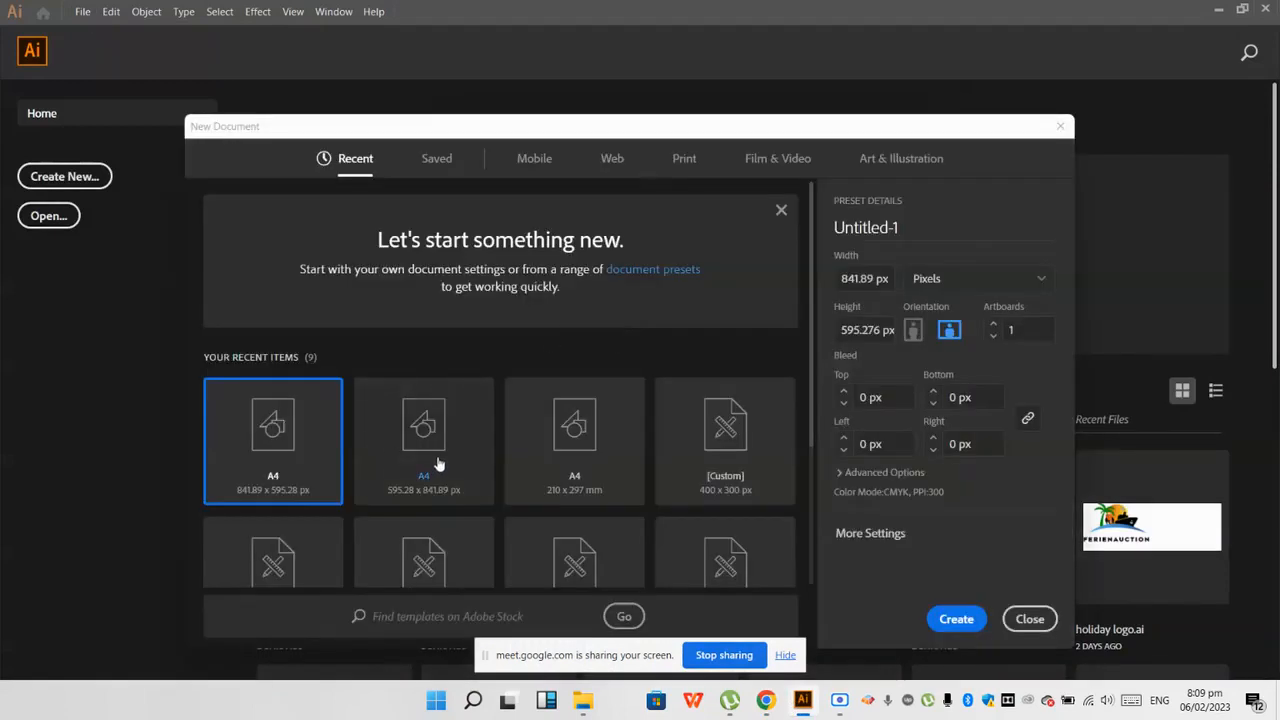
click(437, 464)
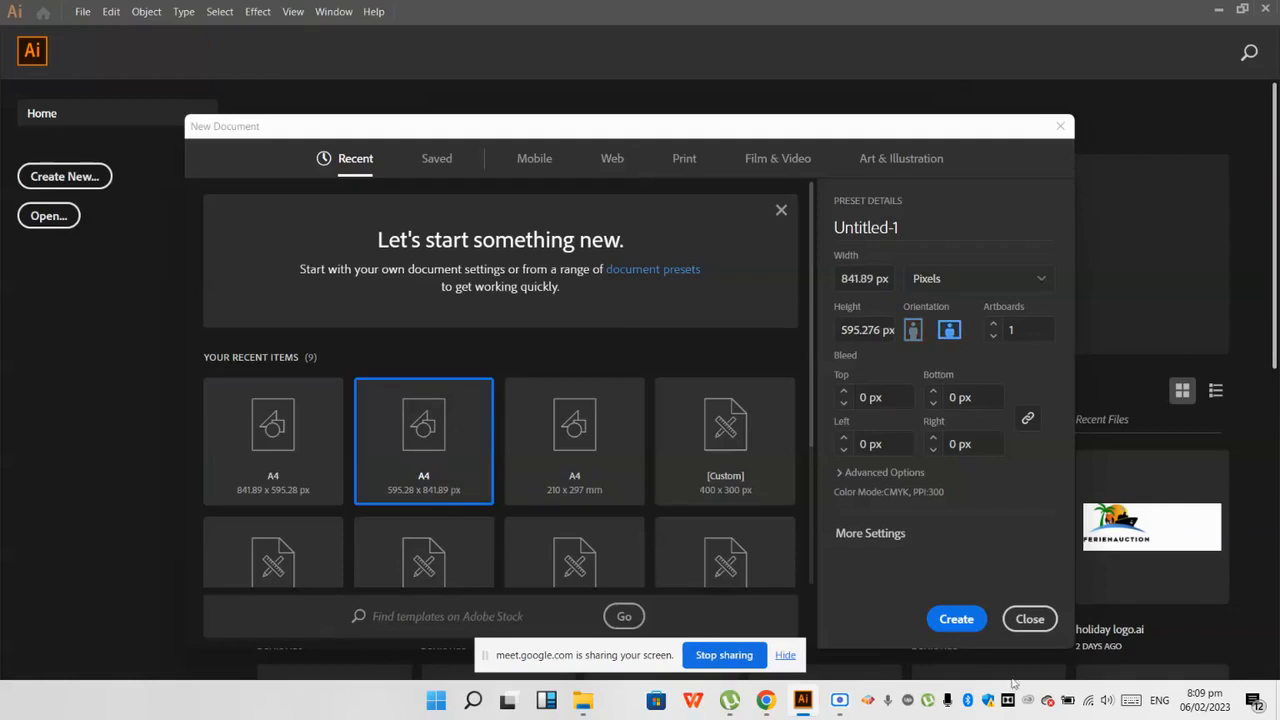
click(957, 622)
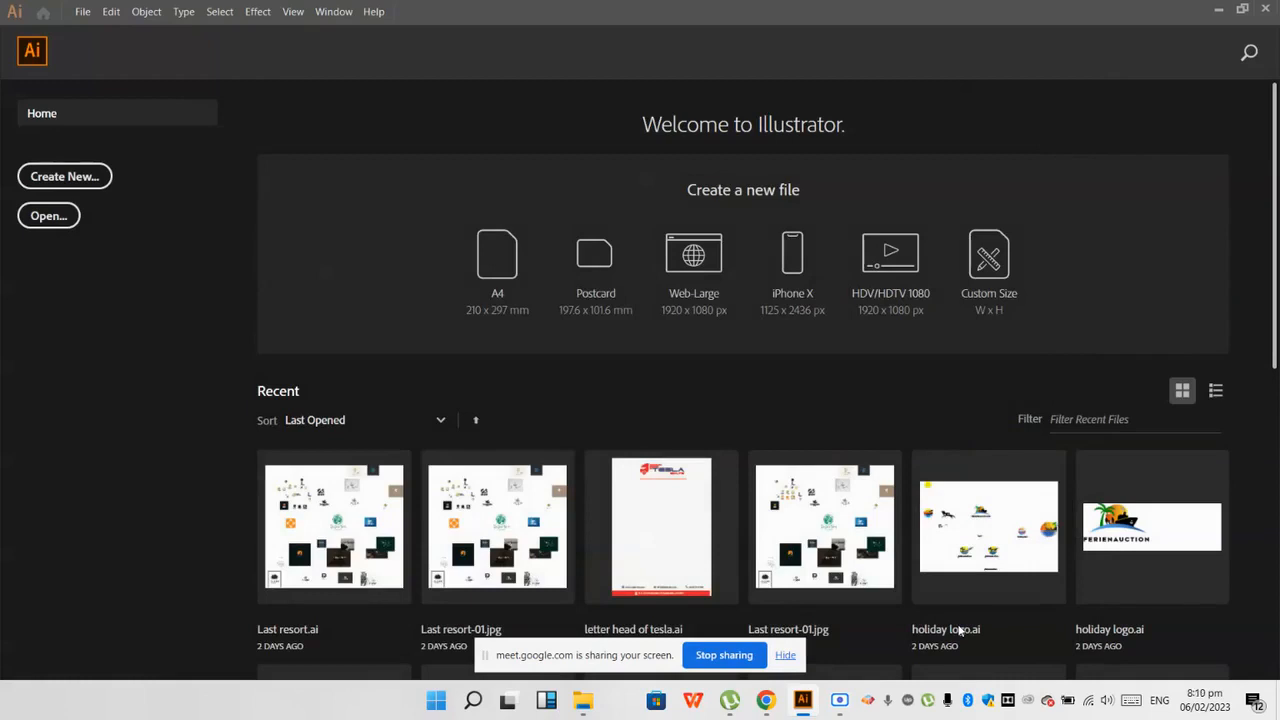
click(958, 629)
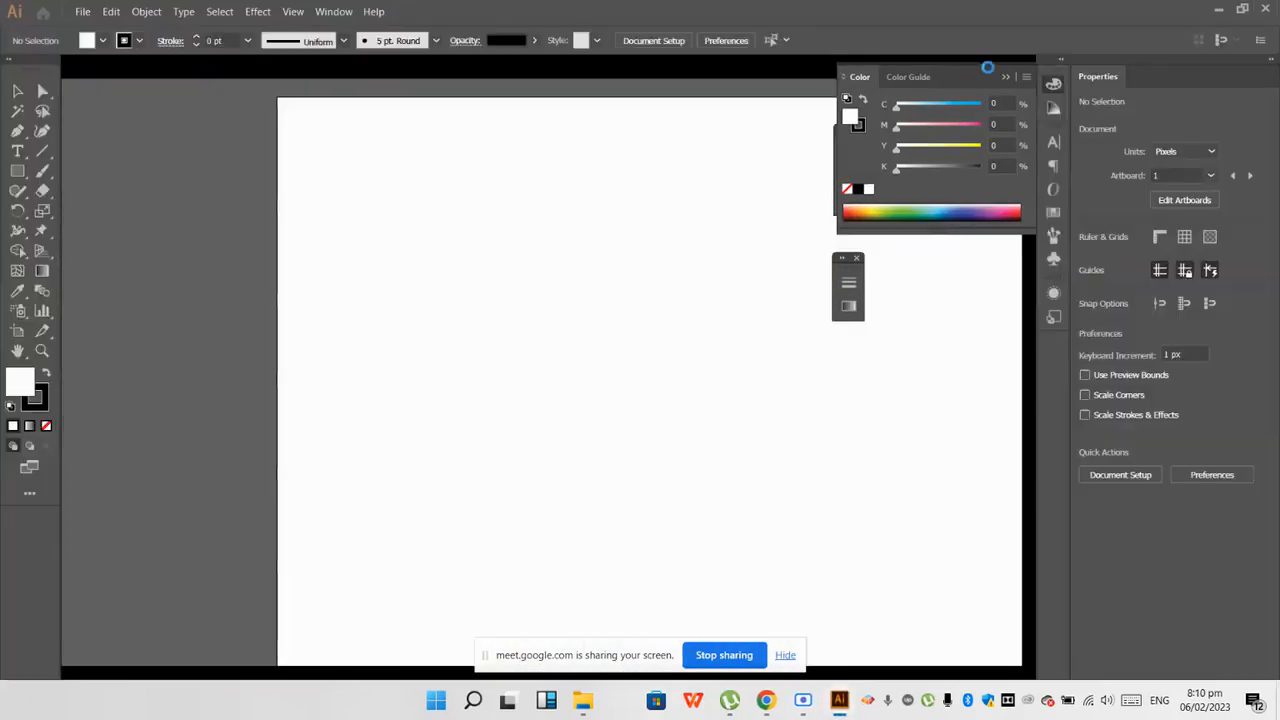
Step: Clear the canvas by collapsing the Color panel and closing the floating Layers and Stroke/Gradient panel groups
click(1008, 78)
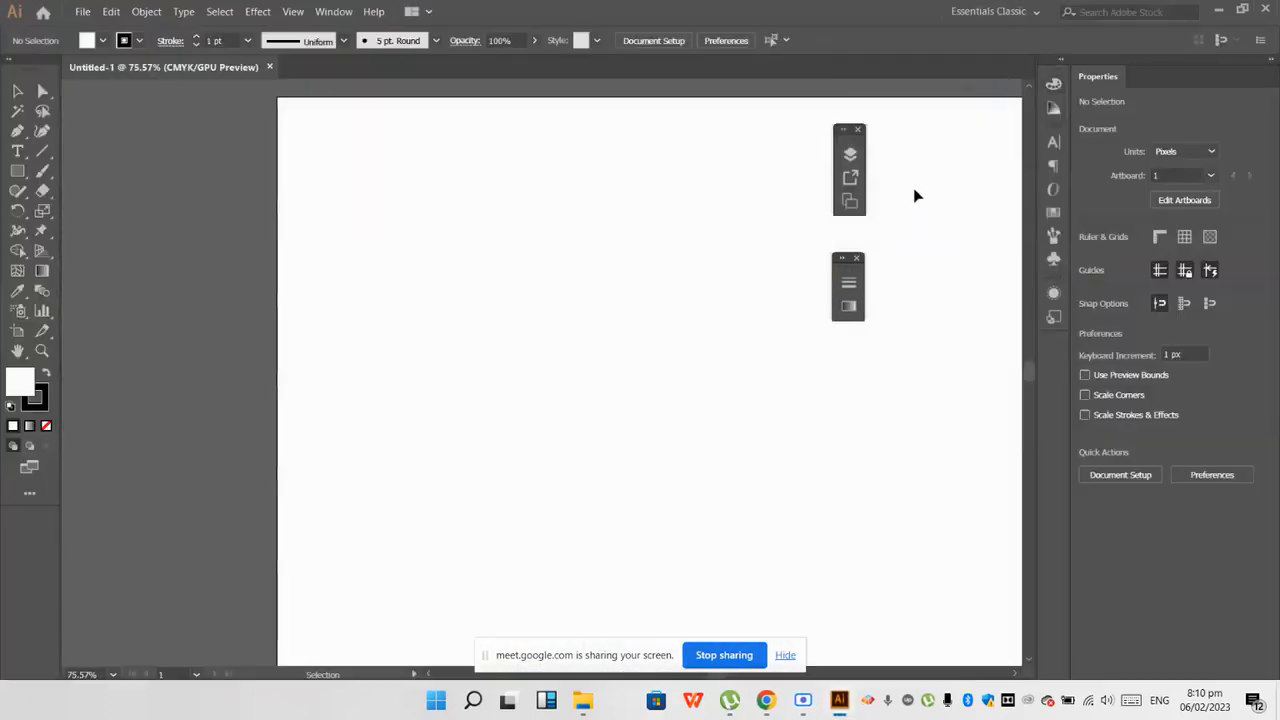
click(842, 131)
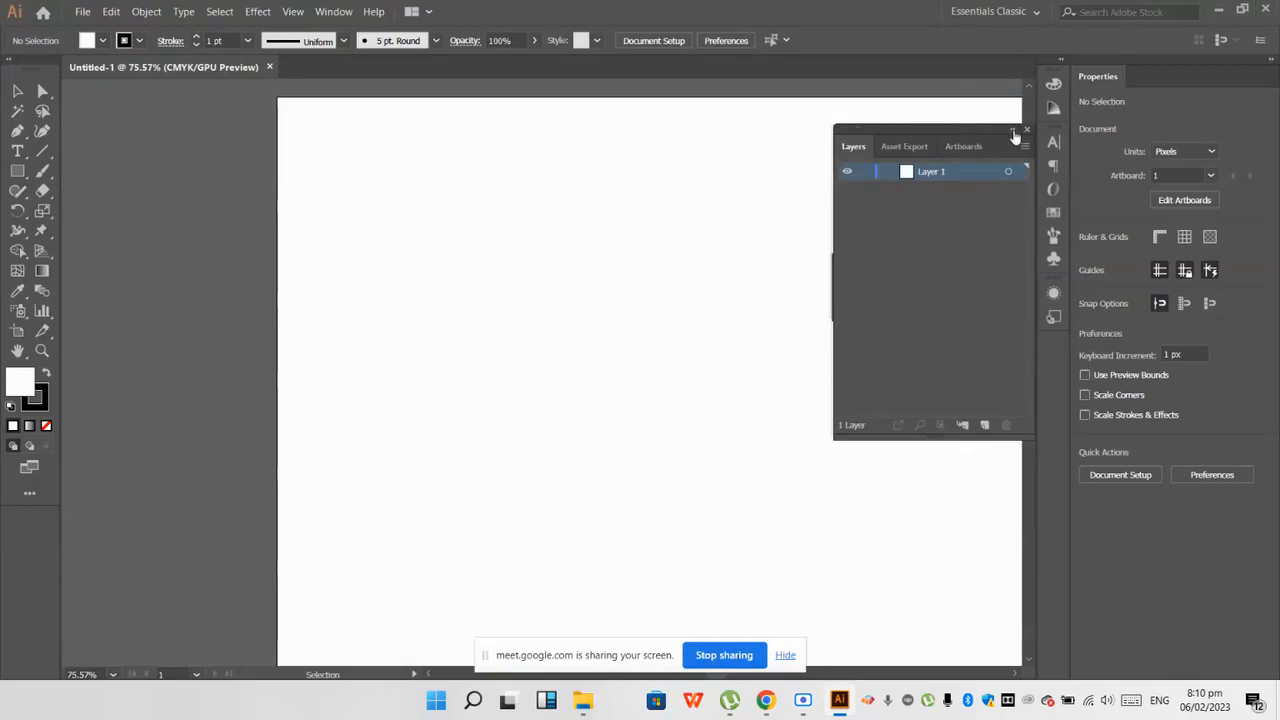
click(1014, 134)
click(858, 130)
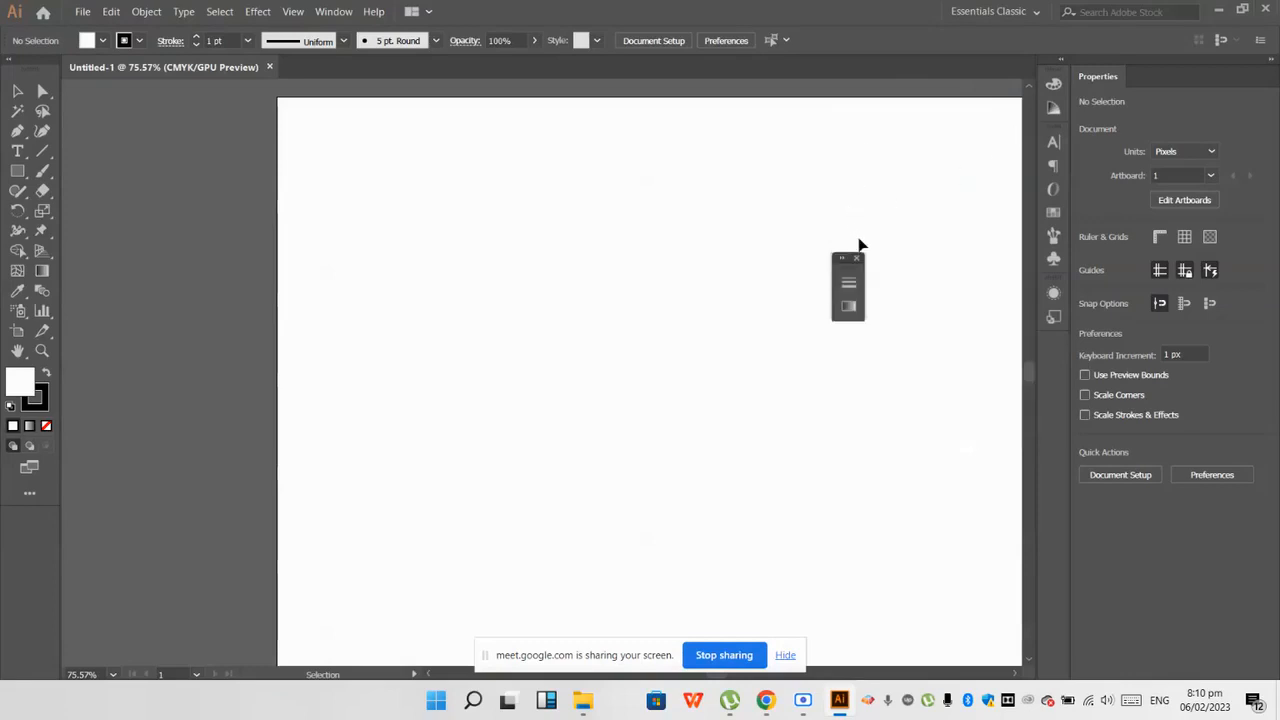
click(858, 260)
scroll(443, 469, down, 2)
scroll(700, 432, down, 1)
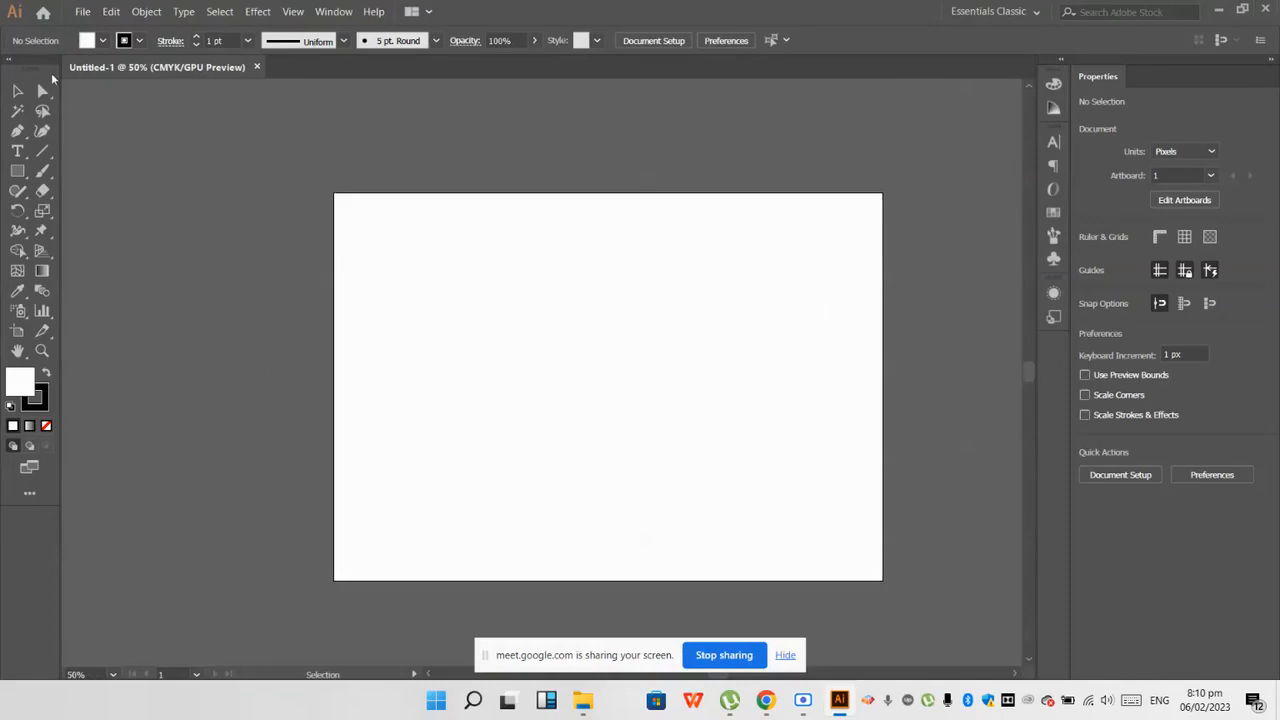
Step: Place the sketch "WhatsApp Image 2023-02-06 at 1.19.06 PM" from Downloads on the artboard at about 292 × 389 px
click(92, 10)
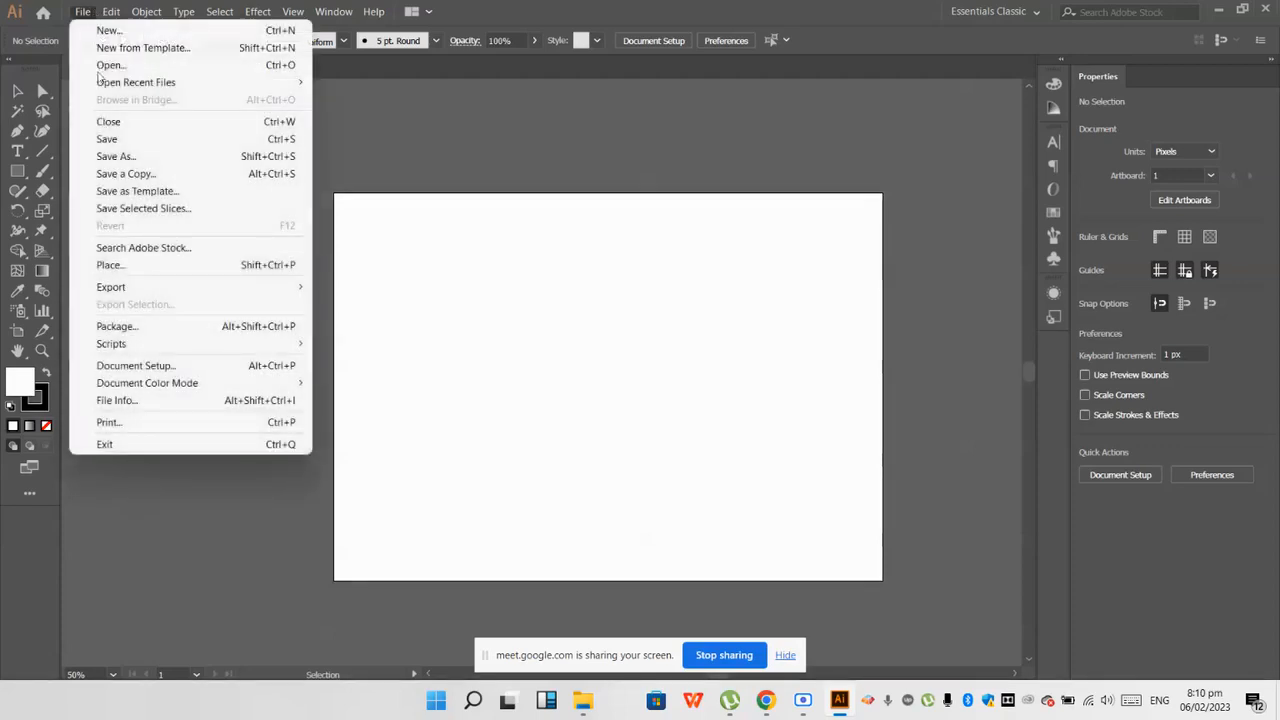
click(127, 264)
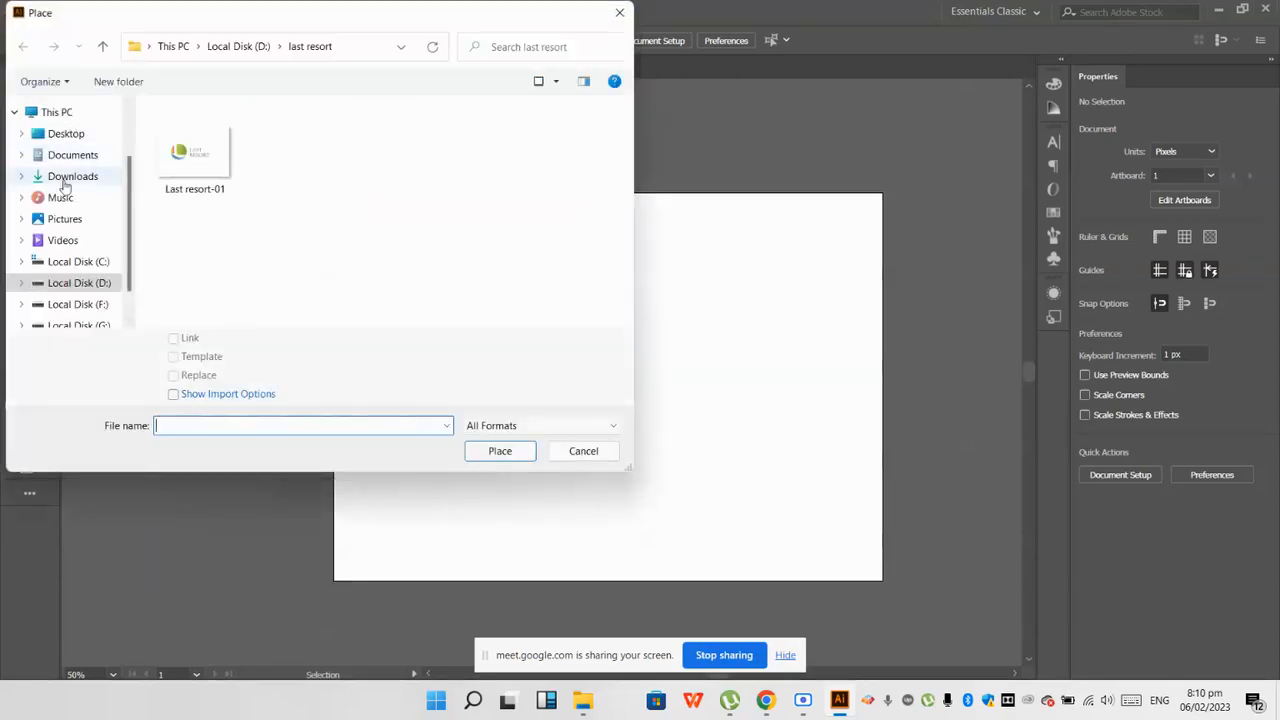
click(60, 174)
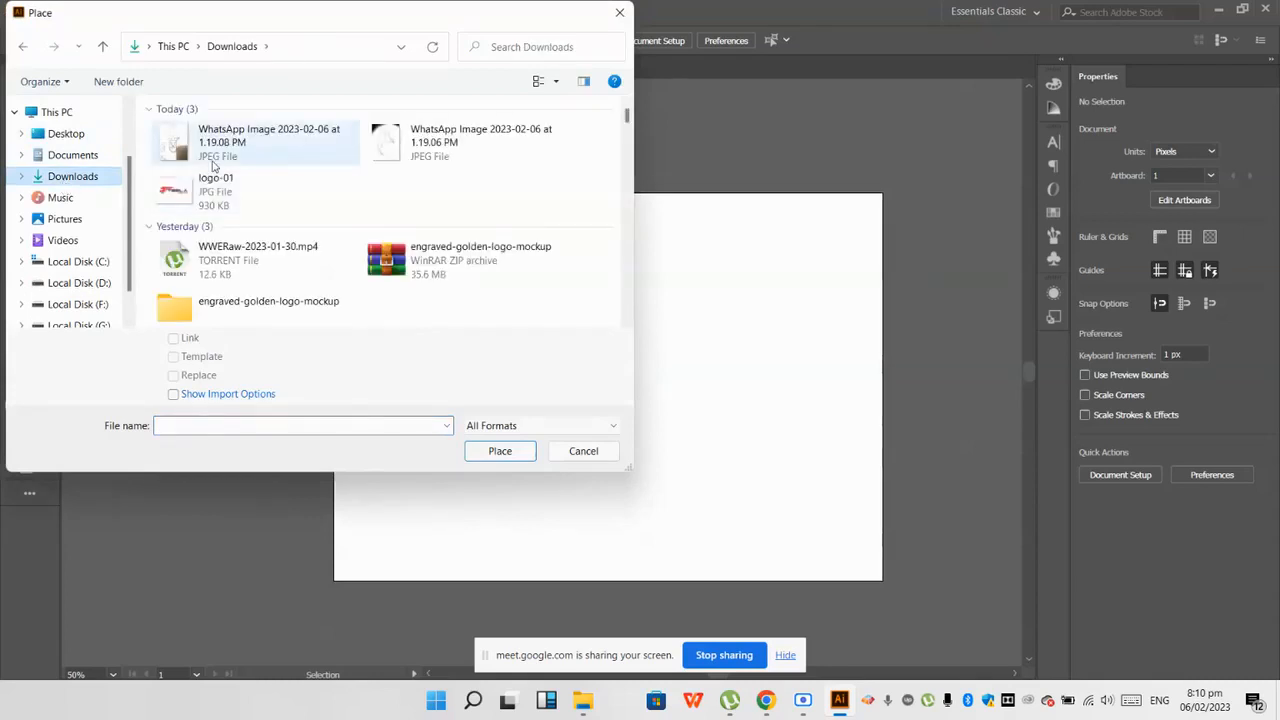
double_click(377, 138)
drag(507, 285, 765, 548)
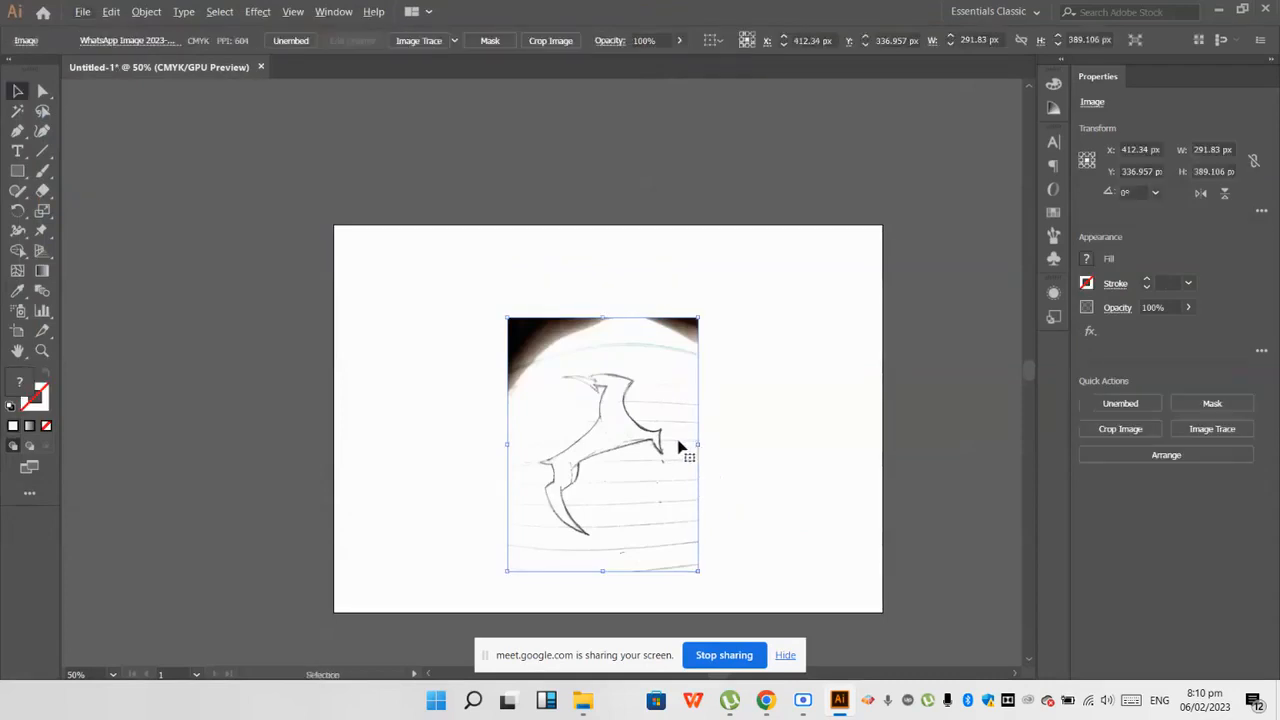
scroll(676, 455, up, 2)
scroll(615, 405, down, 1)
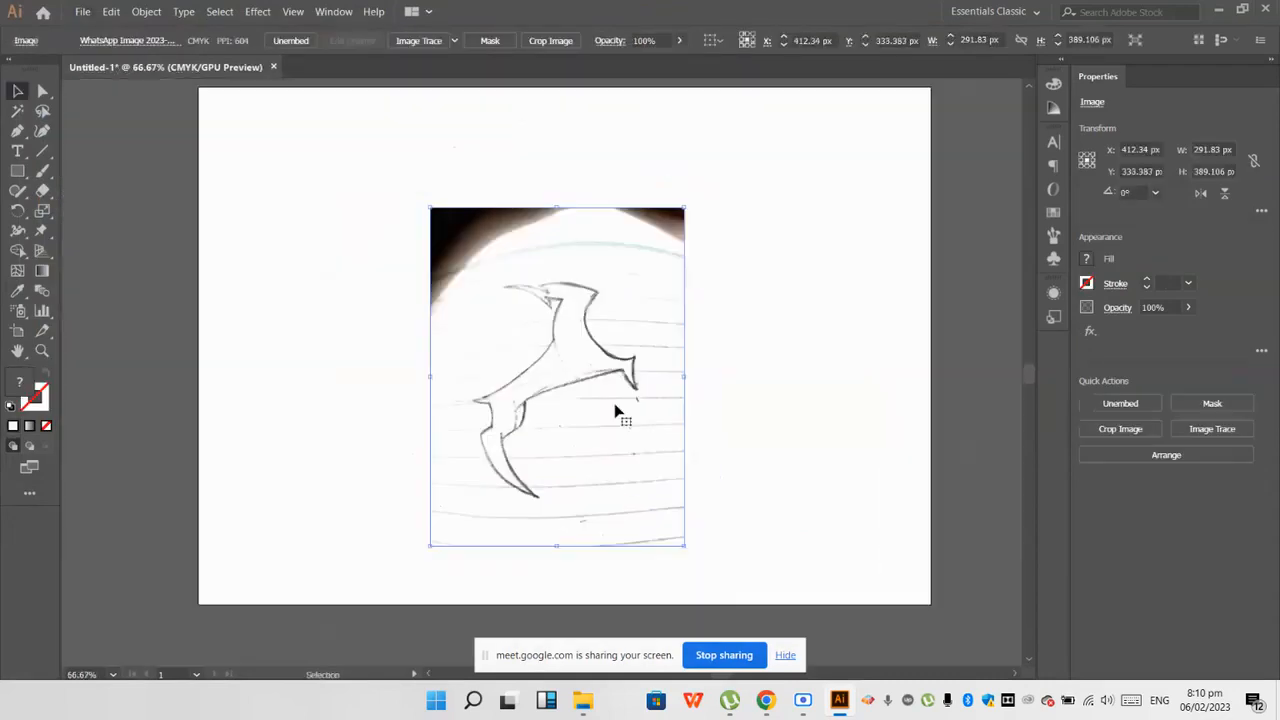
click(740, 385)
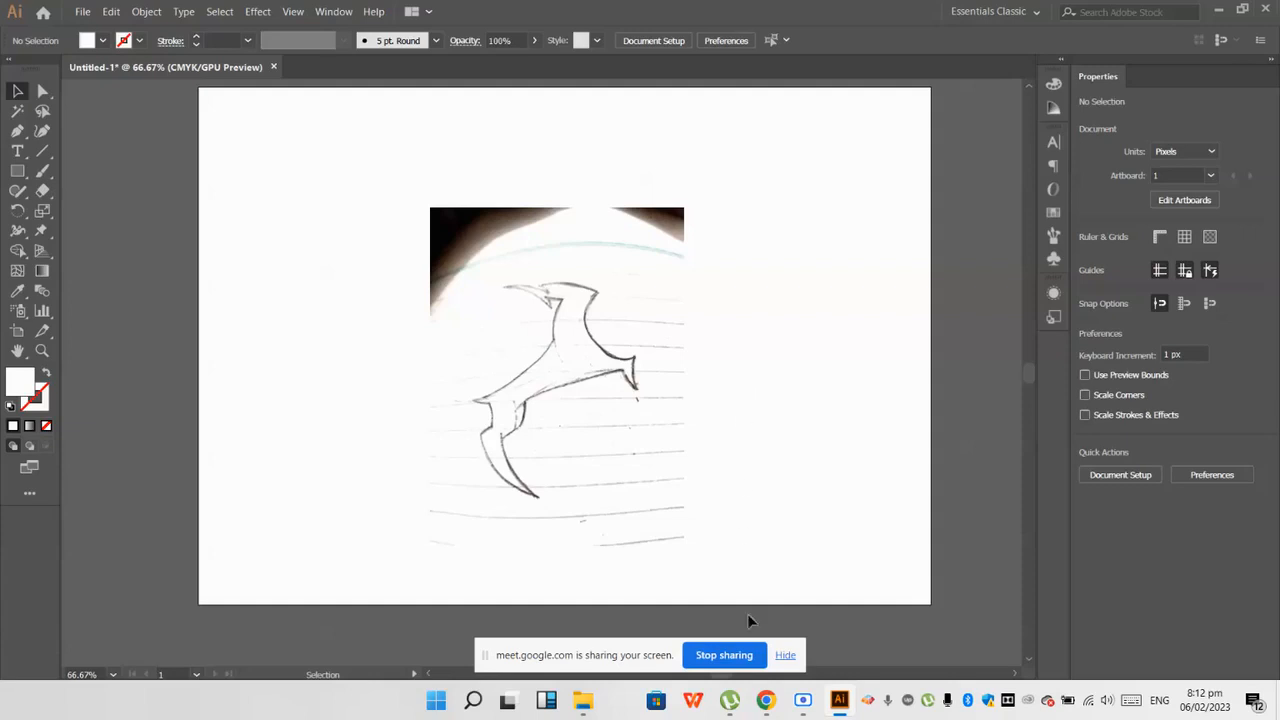
Step: Check the Google Meet class call in Chrome and return to the placed animal sketch in Illustrator
mouse_move(760, 698)
click(537, 628)
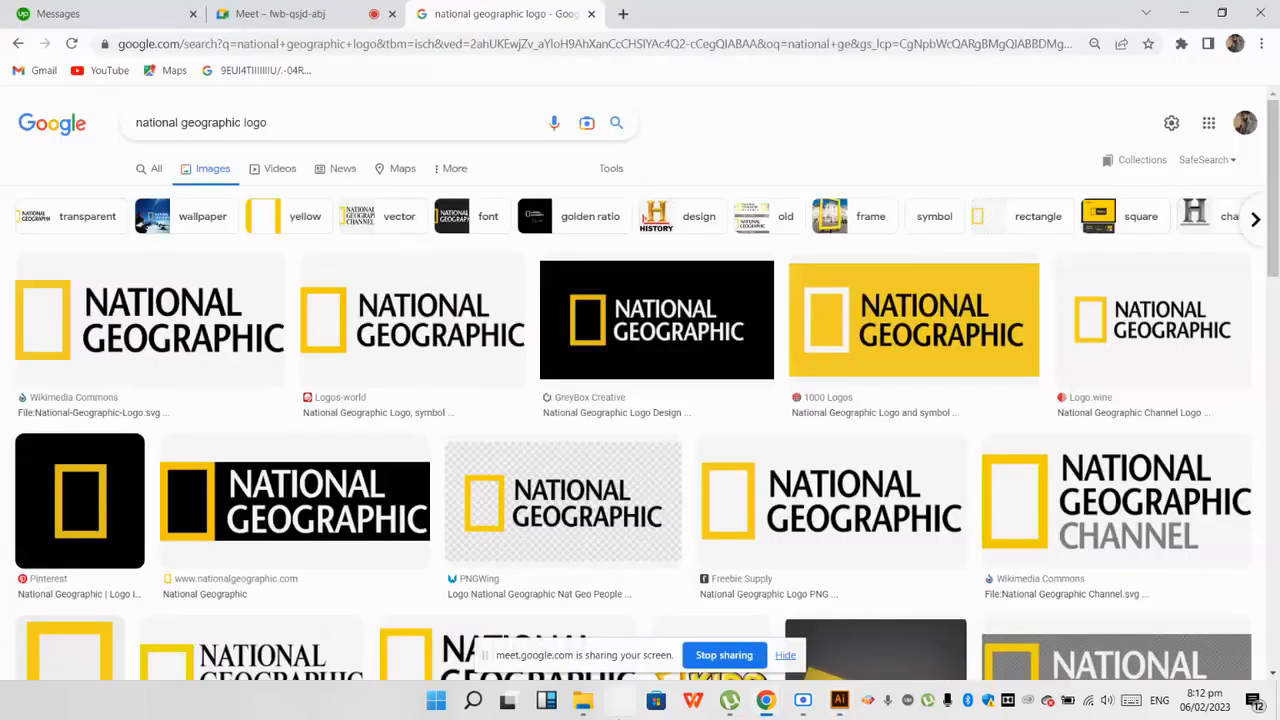
click(290, 14)
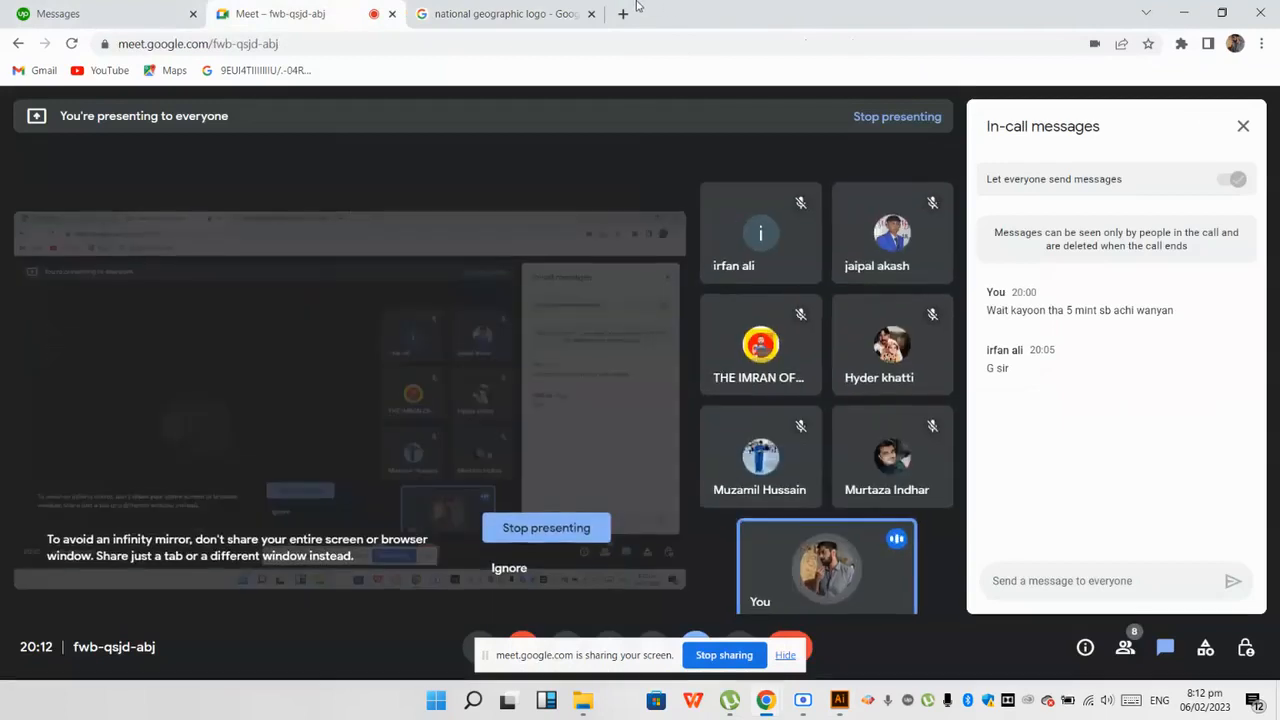
click(512, 14)
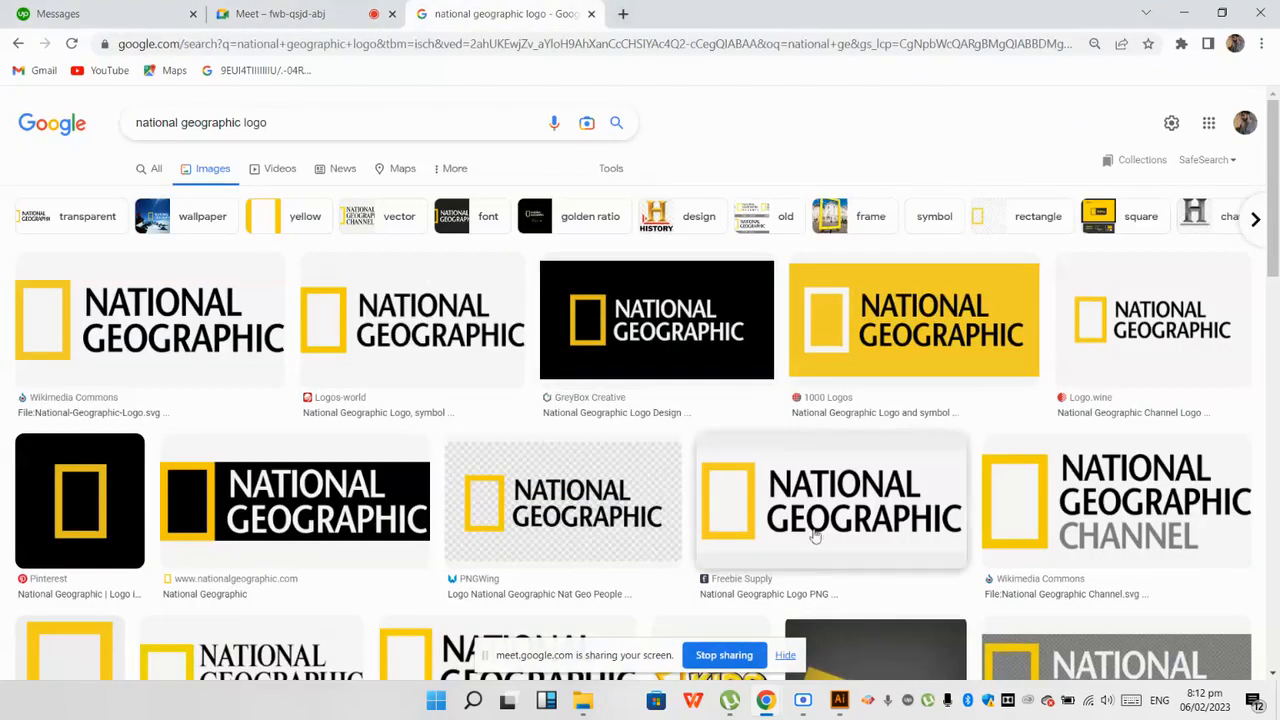
click(839, 700)
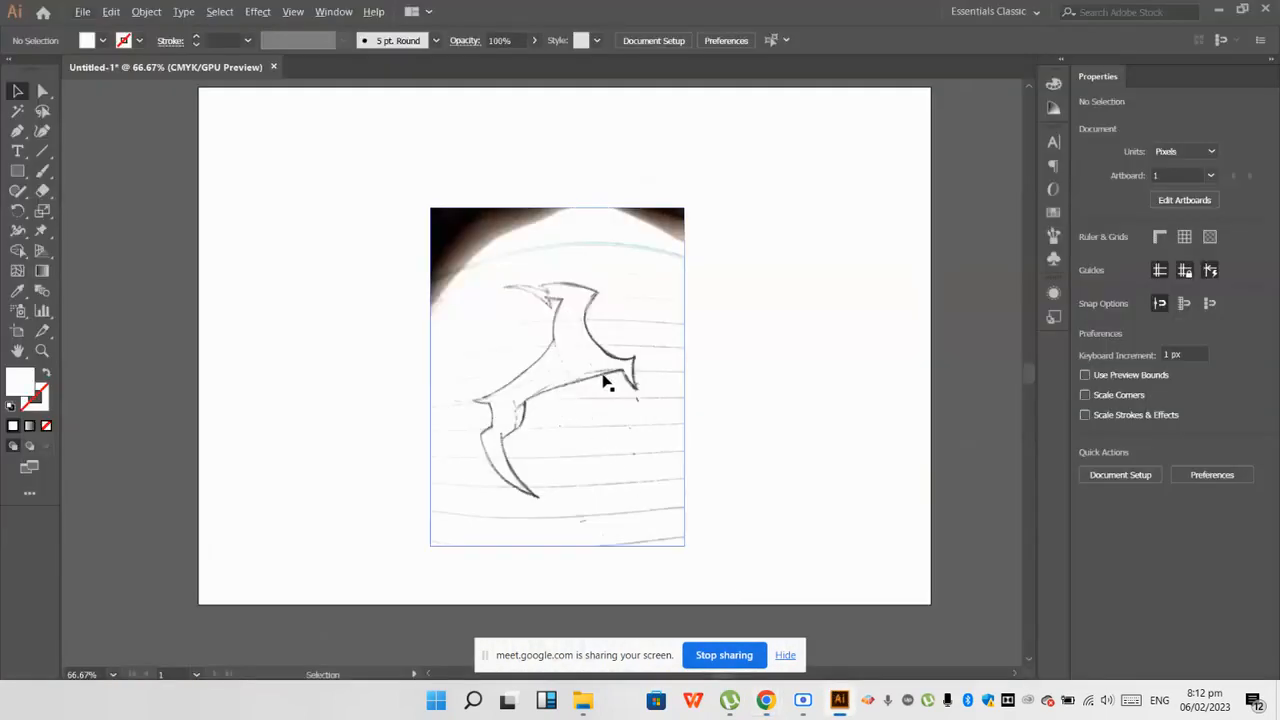
scroll(605, 378, down, 2)
scroll(620, 360, up, 1)
scroll(593, 440, up, 1)
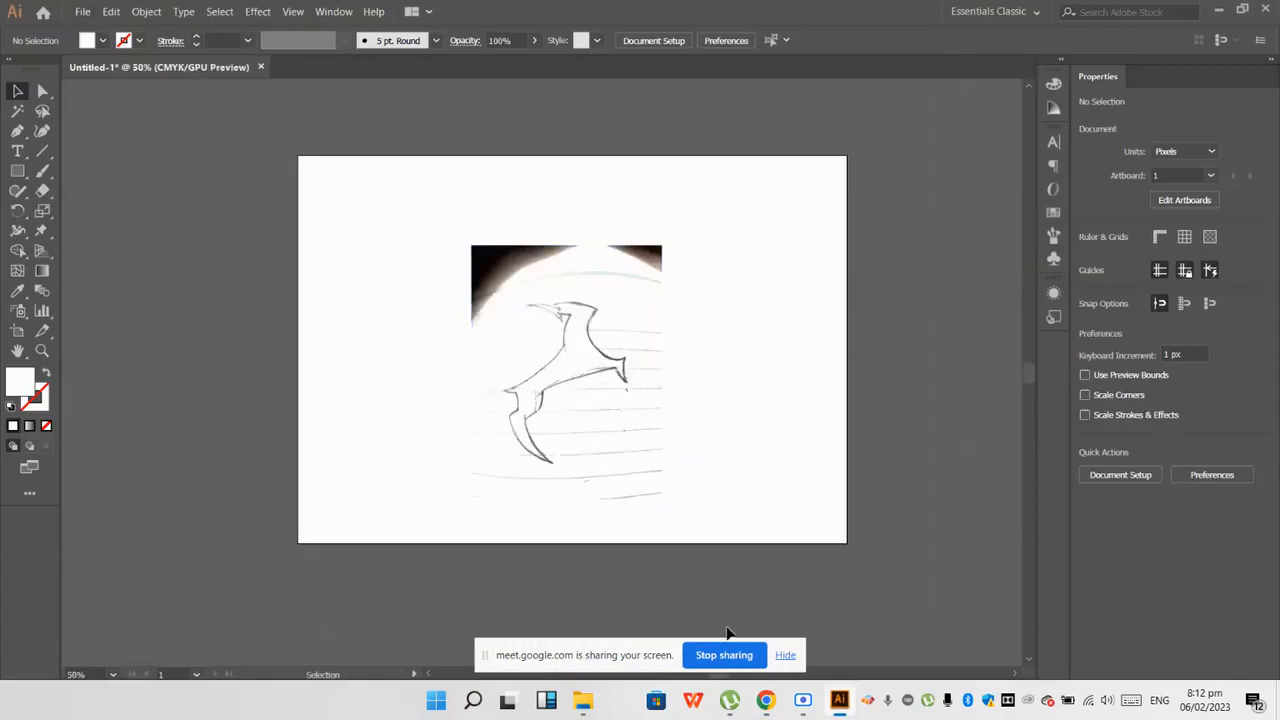
mouse_move(766, 700)
click(645, 640)
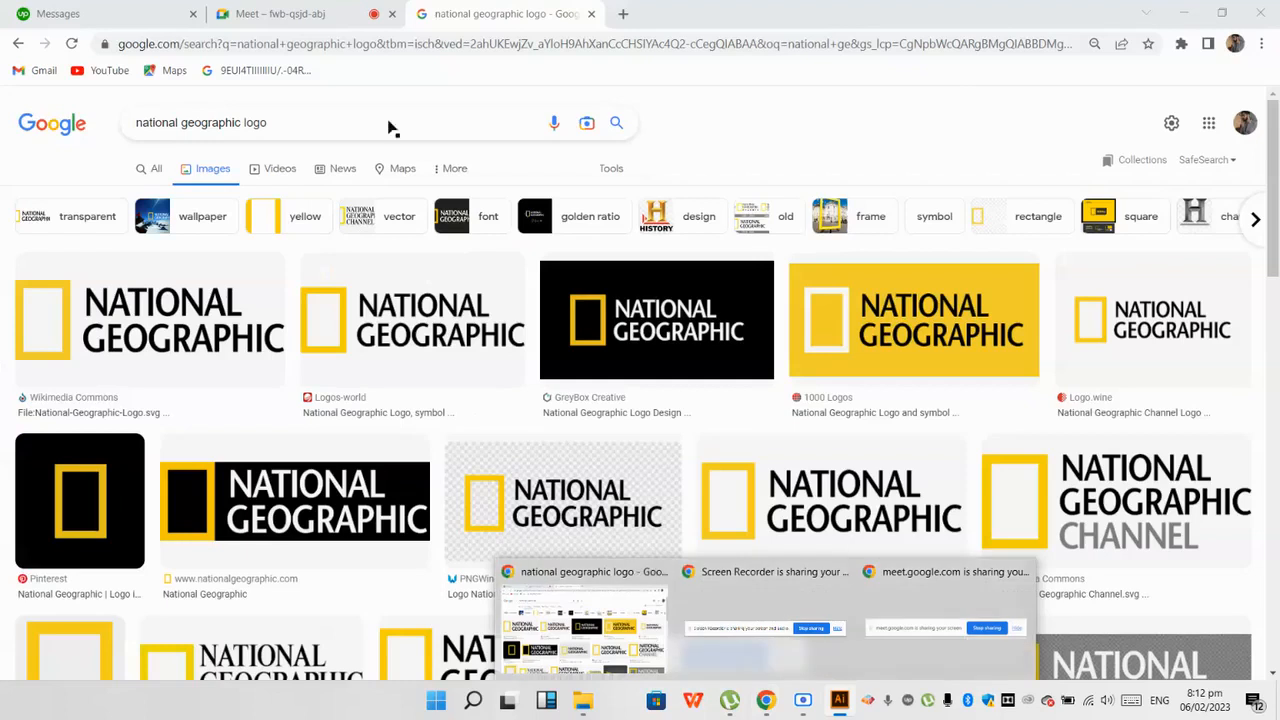
click(260, 6)
mouse_move(288, 13)
click(636, 168)
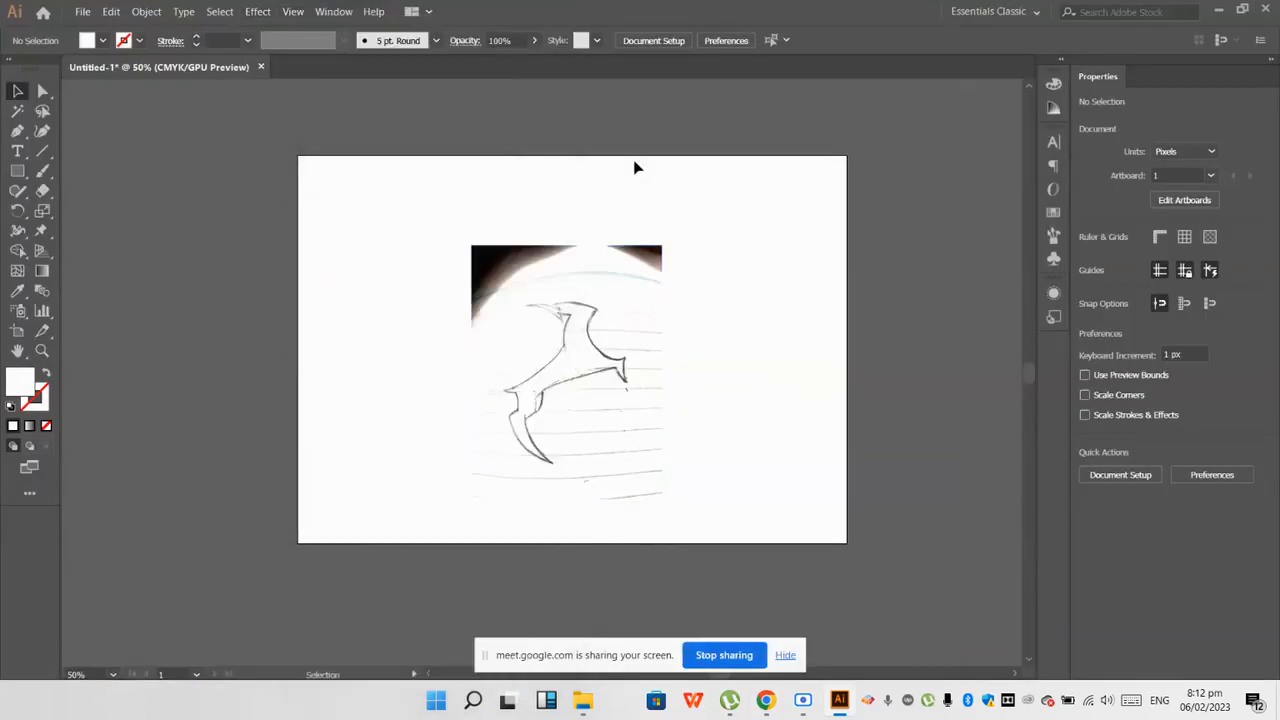
scroll(661, 293, up, 1)
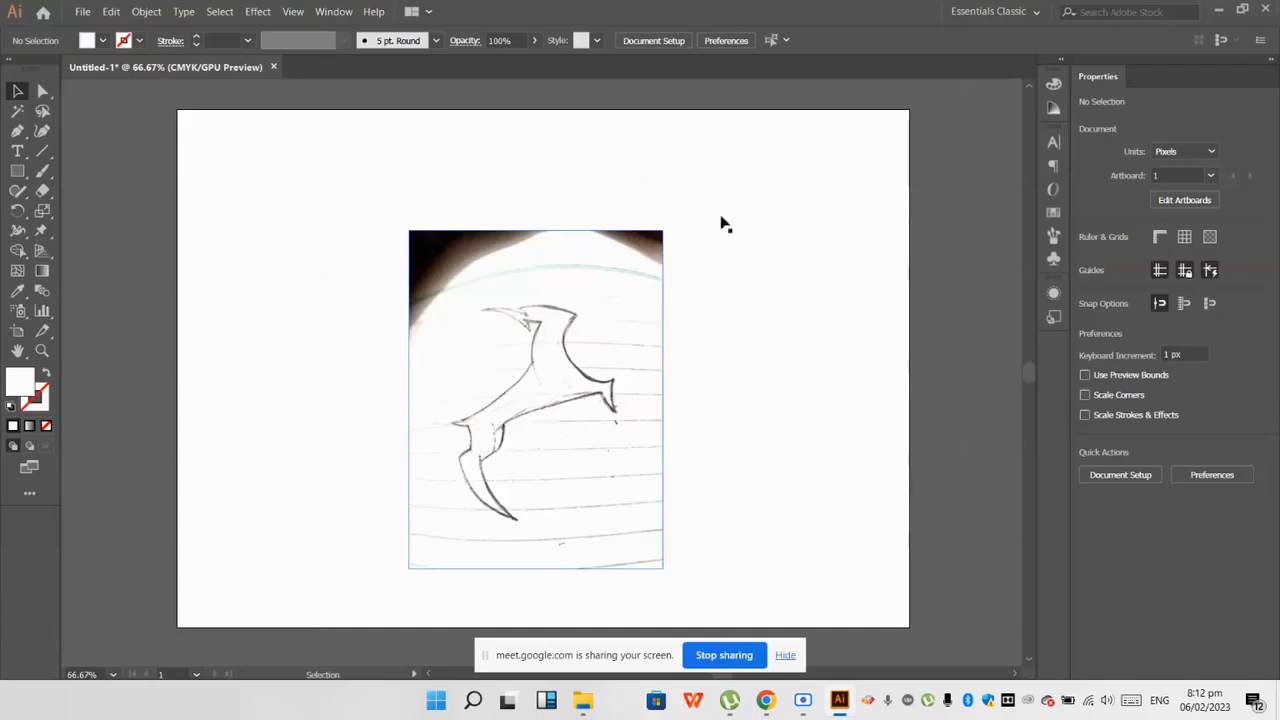
Step: Place the photo of the notebook page with words and pencil logo sketches from Downloads beside the animal sketch, at about 218 × 290 px
click(84, 11)
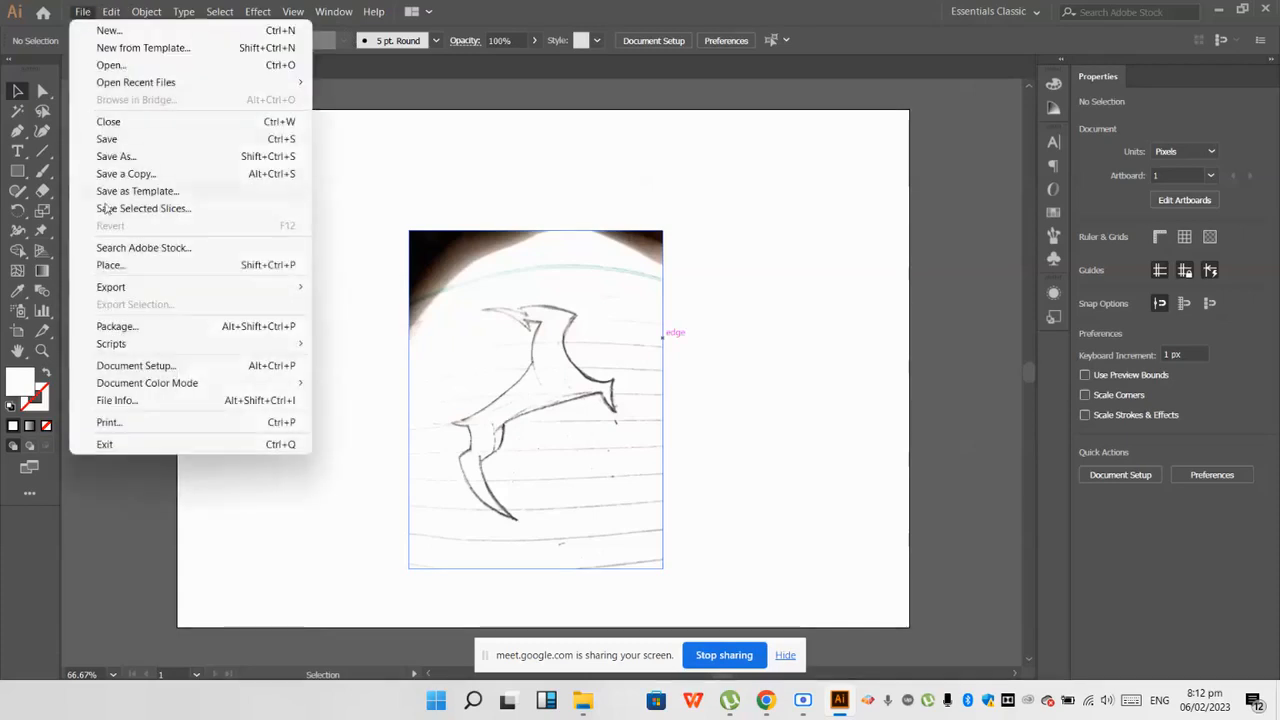
click(112, 268)
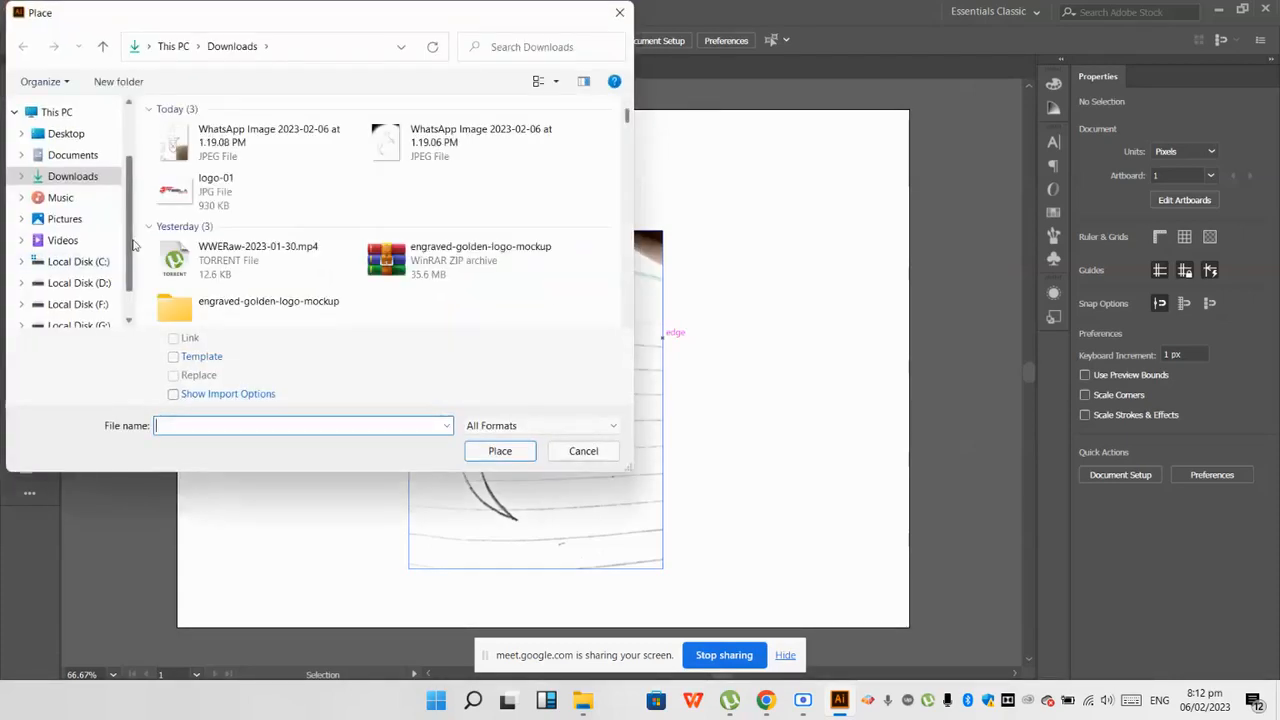
scroll(238, 252, down, 3)
scroll(240, 253, up, 1)
scroll(240, 253, down, 3)
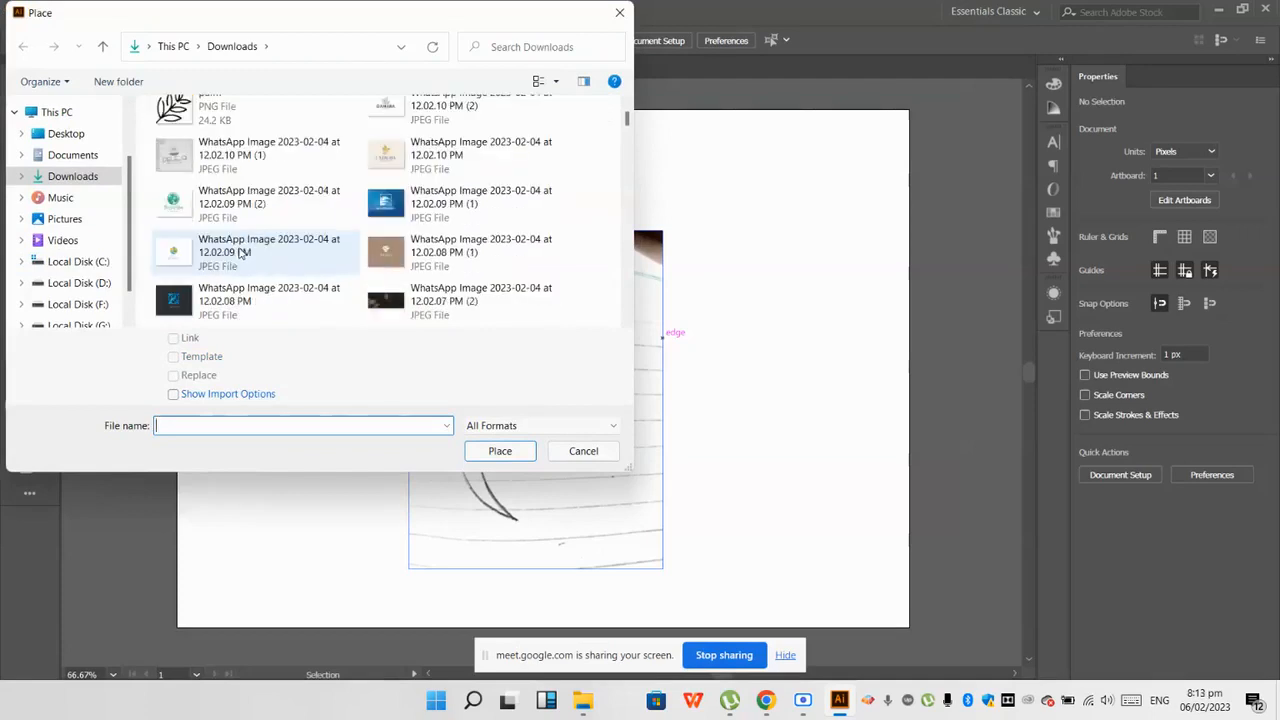
scroll(240, 253, down, 5)
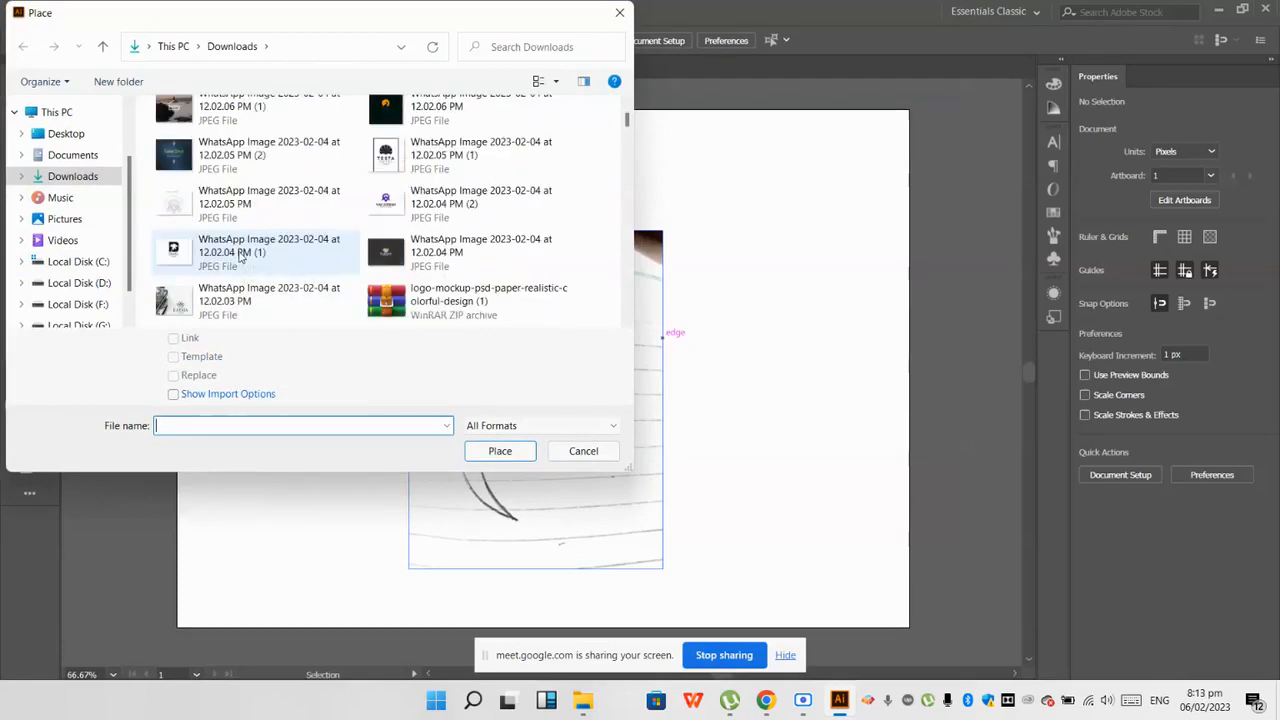
scroll(240, 256, down, 2)
double_click(233, 217)
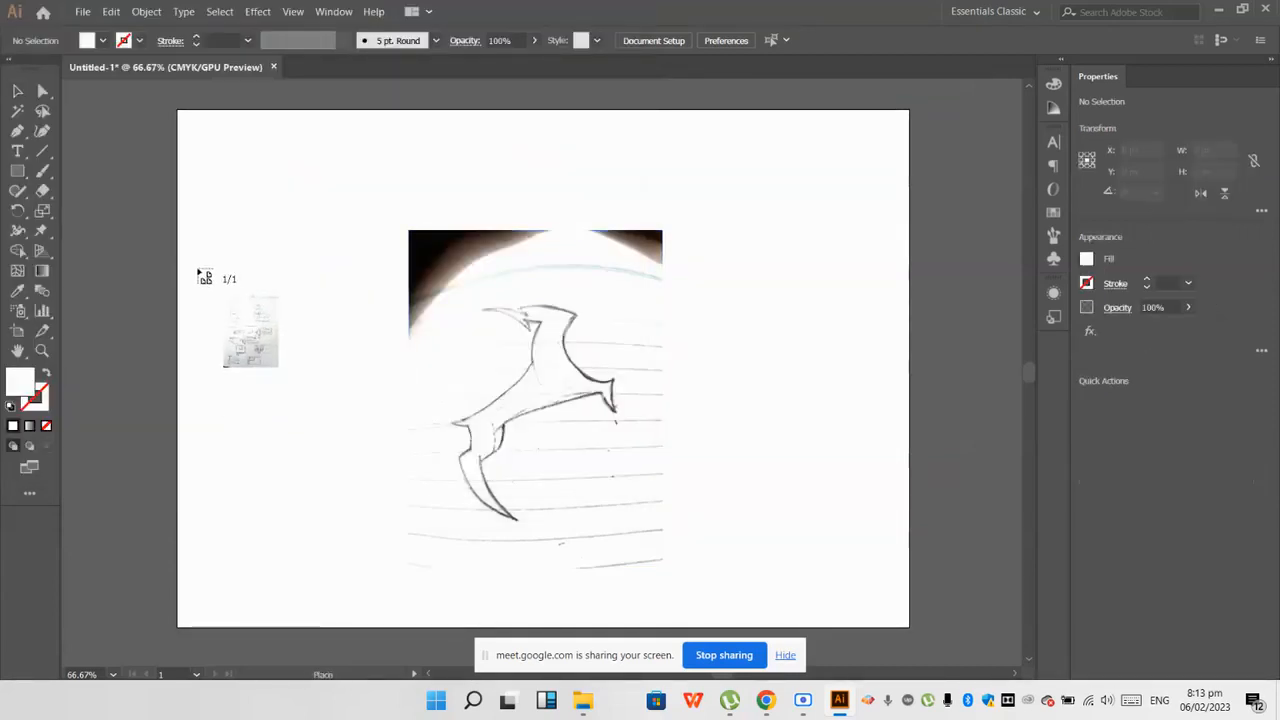
drag(196, 268, 378, 526)
Step: Examine the notebook page's word list and pencil sketches, and move the page across the artboard's left edge to about X 5, Y 240 px
scroll(310, 396, up, 1)
scroll(310, 396, up, 4)
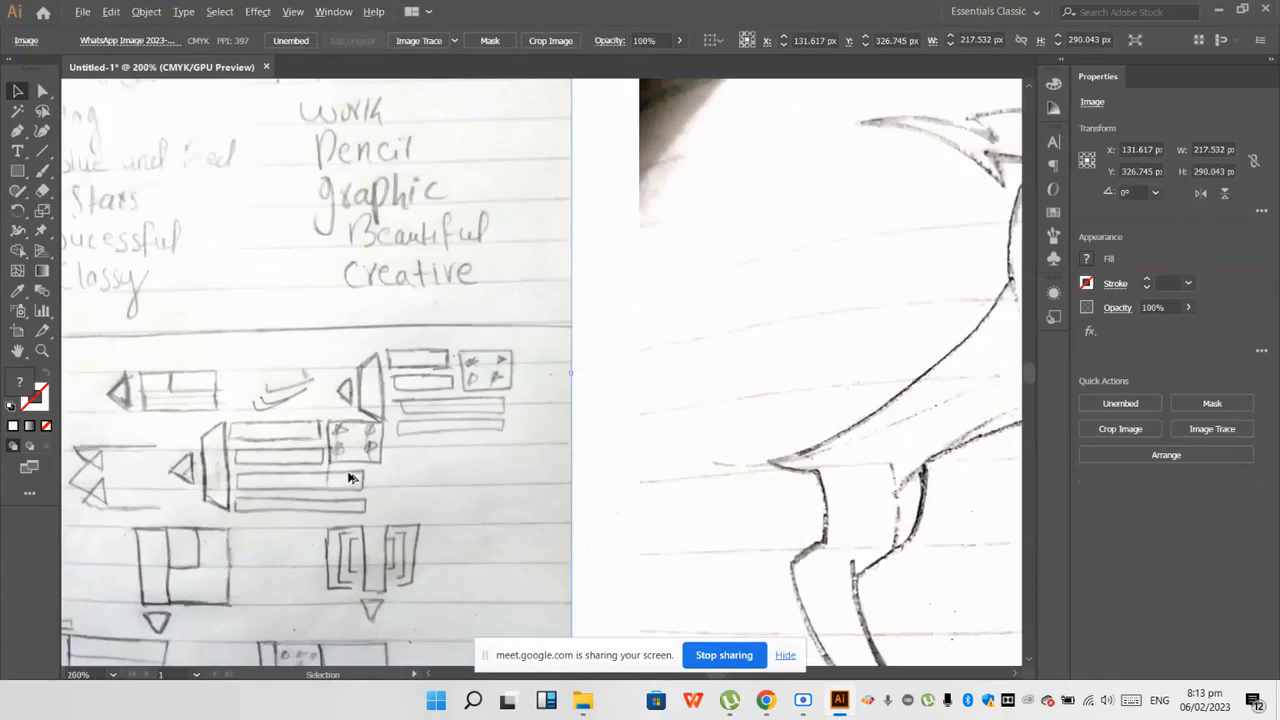
scroll(343, 483, down, 1)
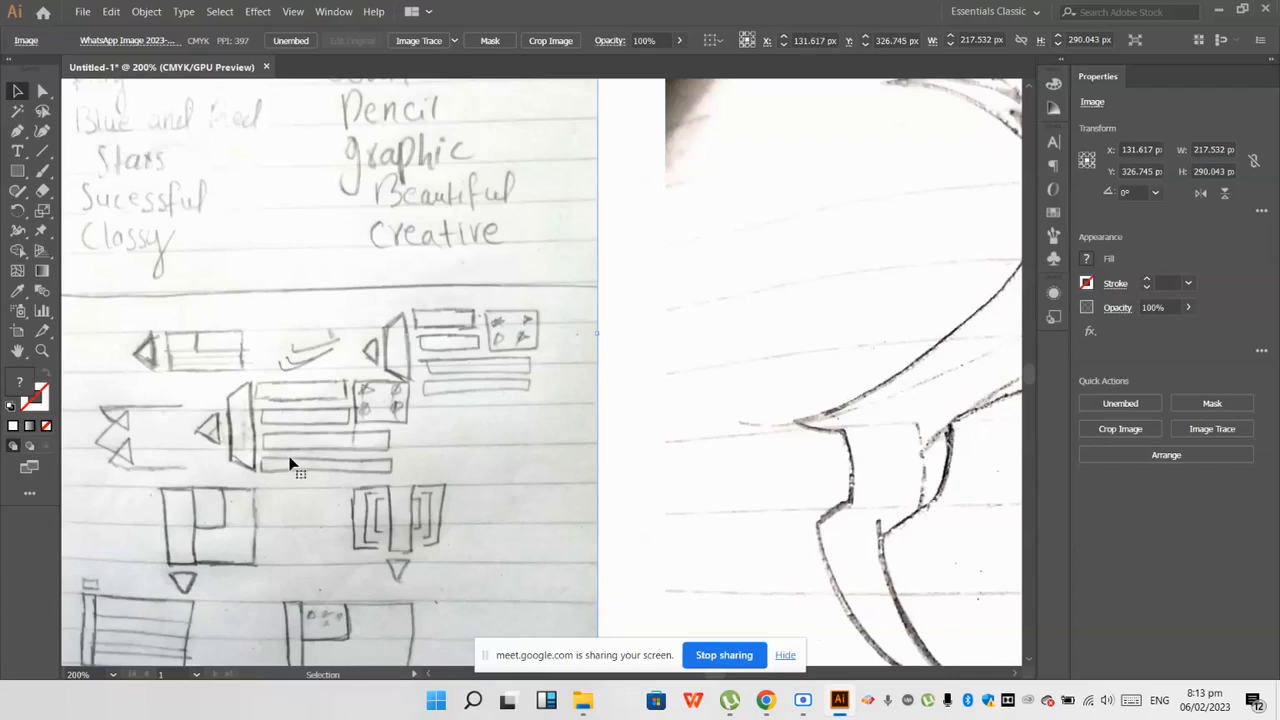
scroll(290, 465, down, 3)
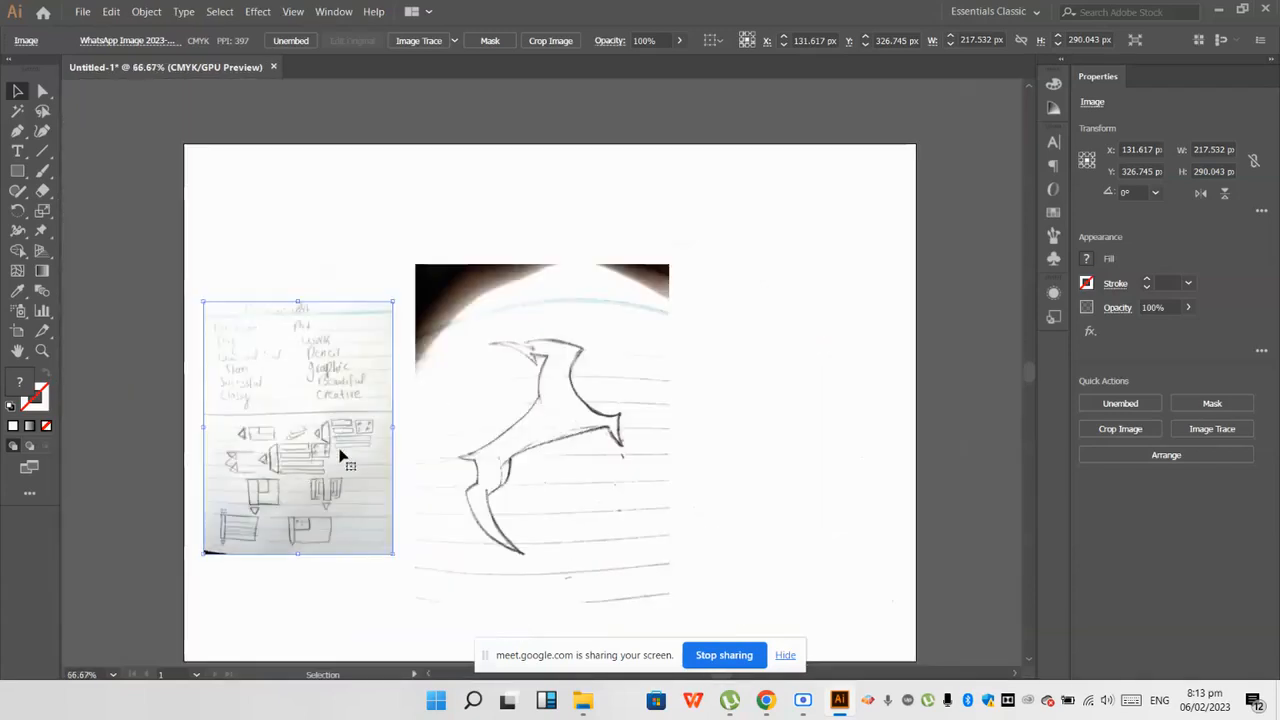
drag(352, 434, 268, 376)
Step: Examine the outline of the hand-drawn animal sketch up close and as a whole
scroll(590, 400, up, 1)
scroll(530, 395, up, 1)
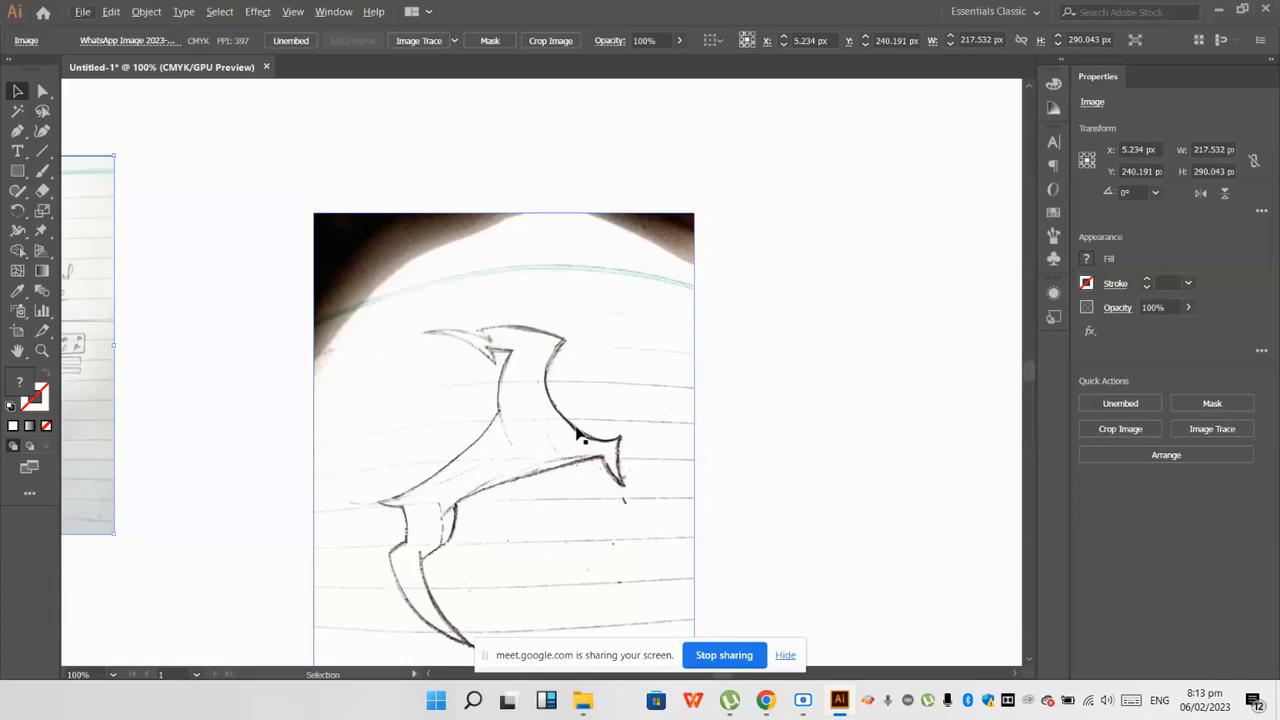
scroll(577, 434, down, 1)
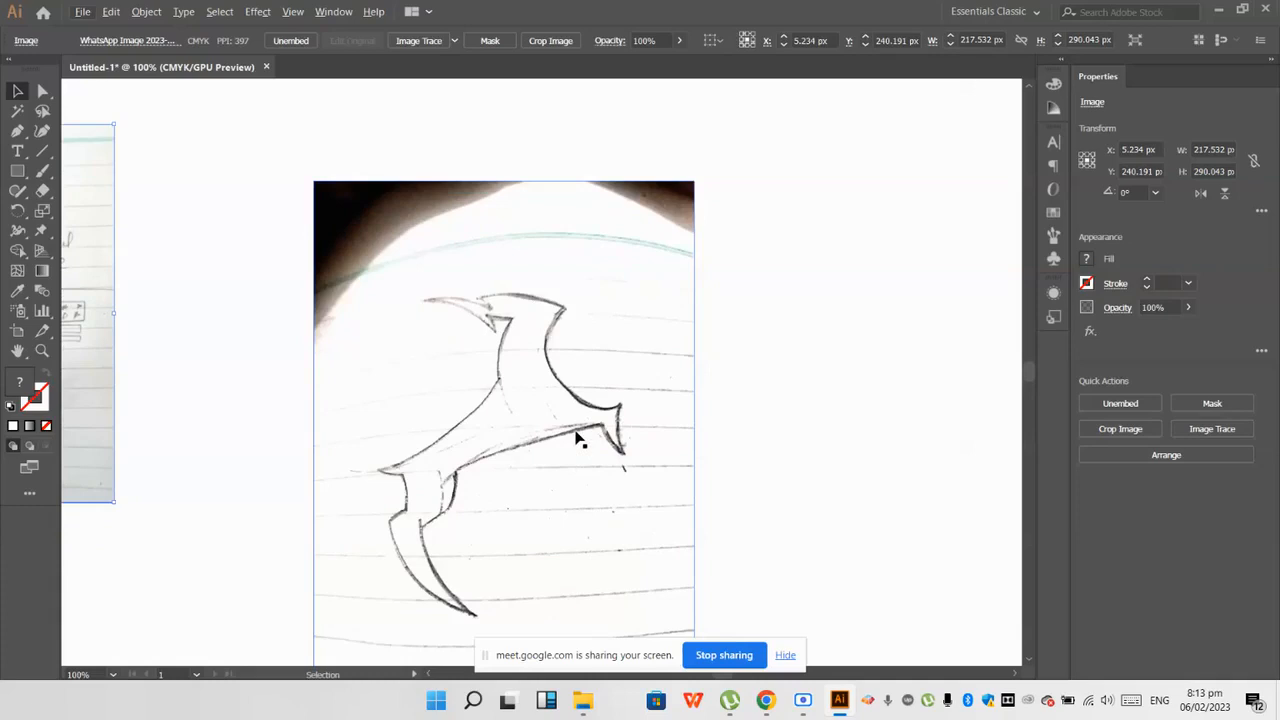
scroll(590, 440, down, 2)
scroll(603, 447, up, 3)
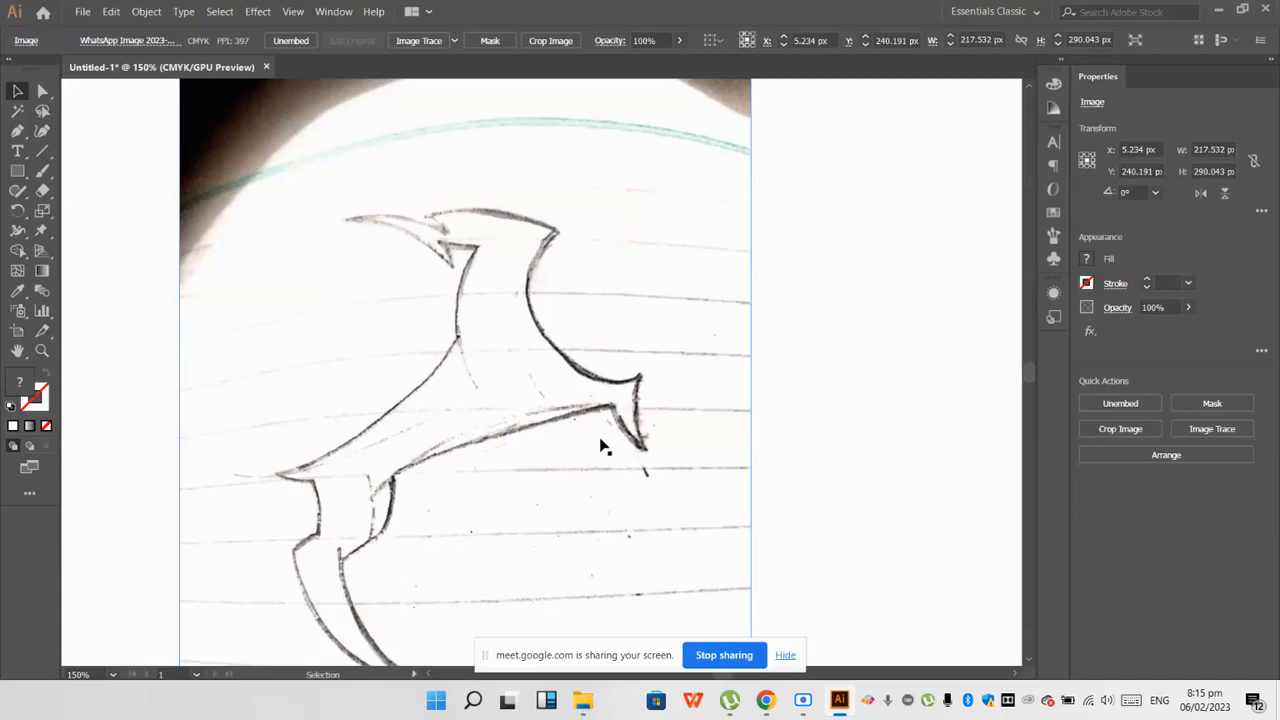
scroll(612, 440, down, 2)
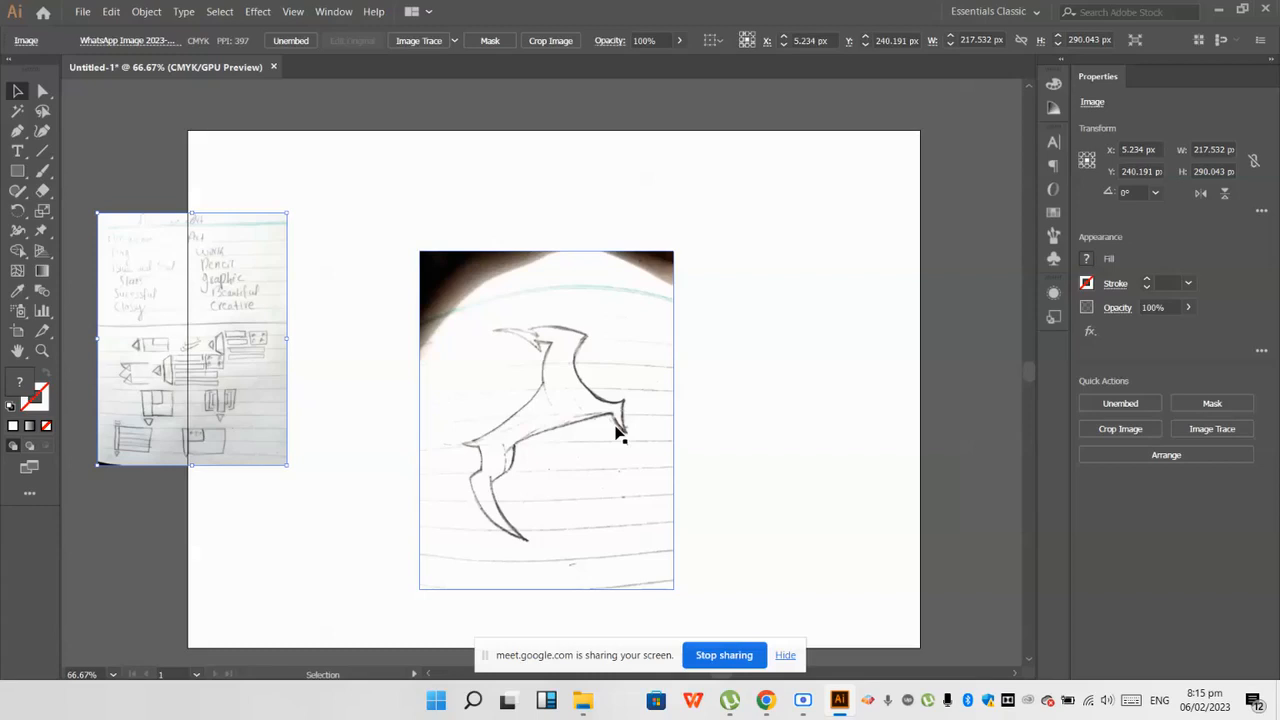
scroll(617, 424, down, 3)
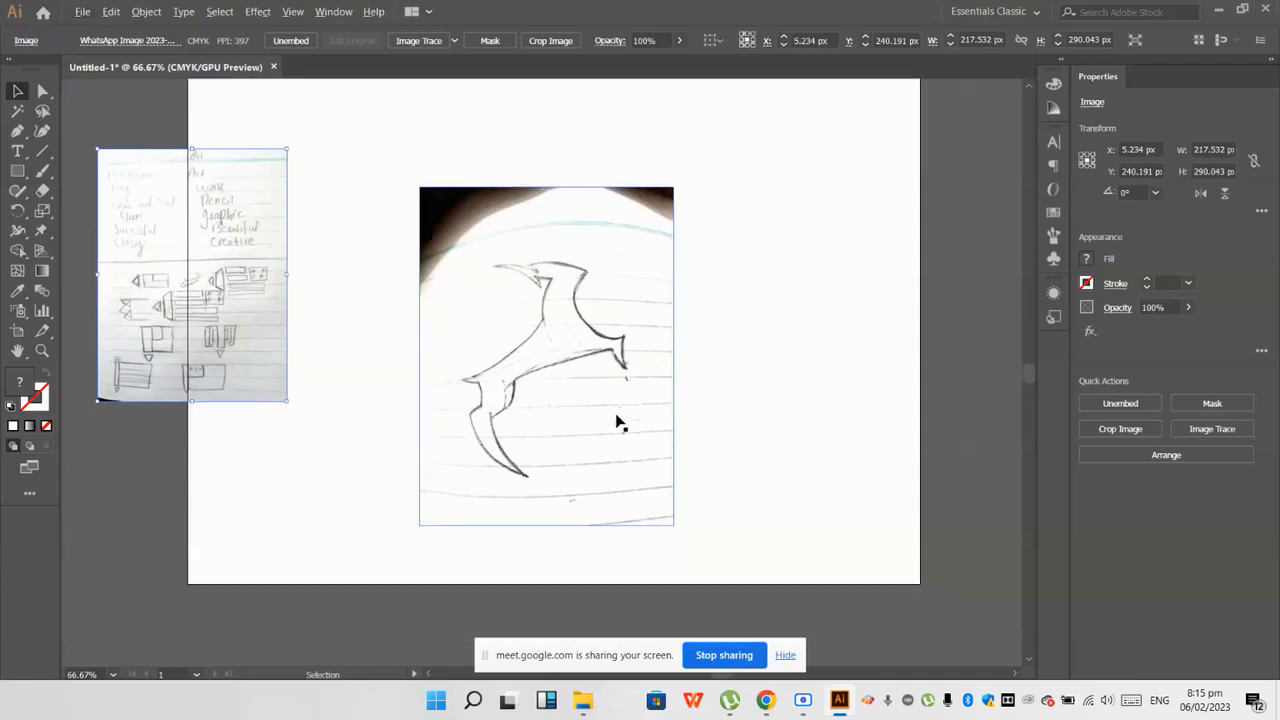
Step: Switch to the Google Meet call in Chrome, admit the waiting participant and return to Illustrator
click(588, 612)
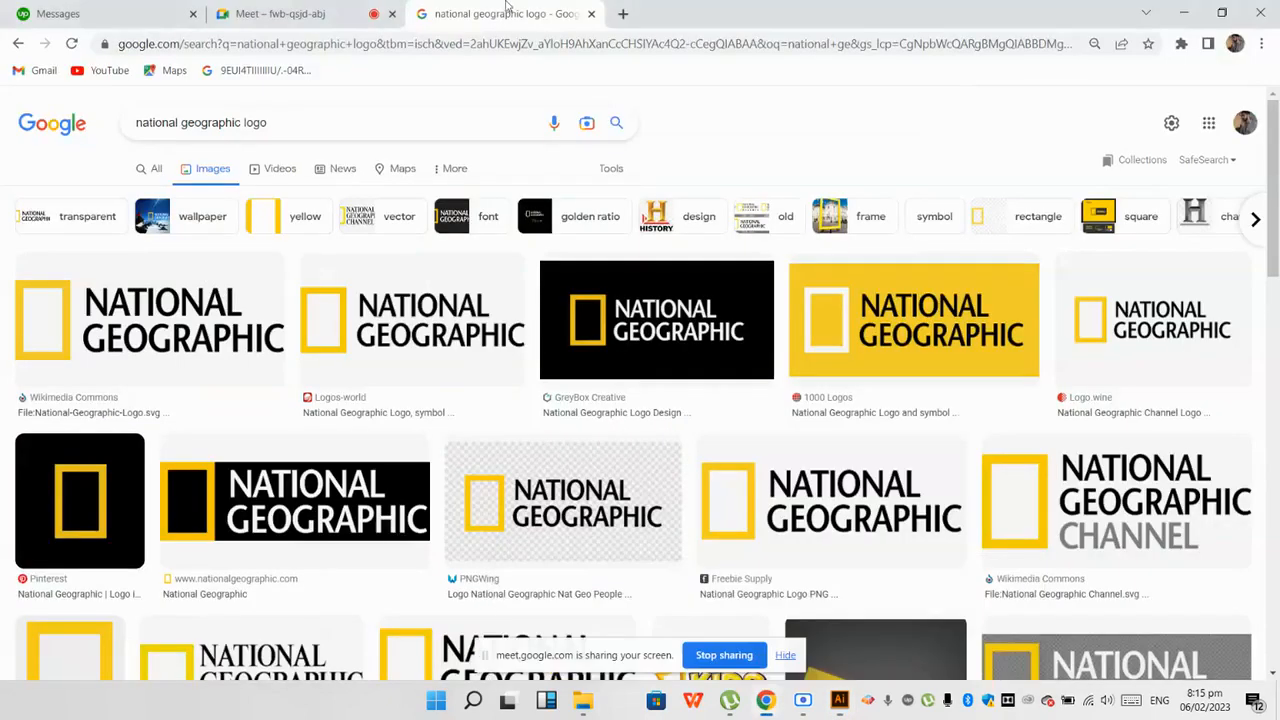
click(280, 13)
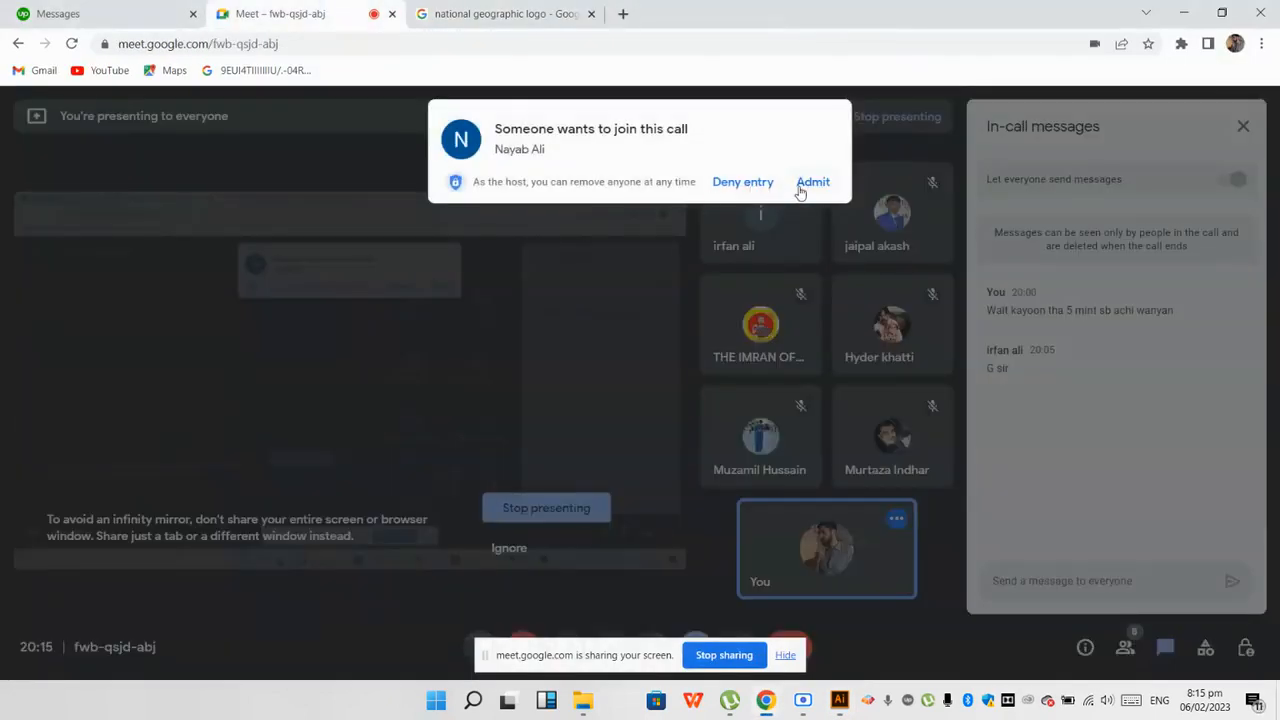
click(812, 182)
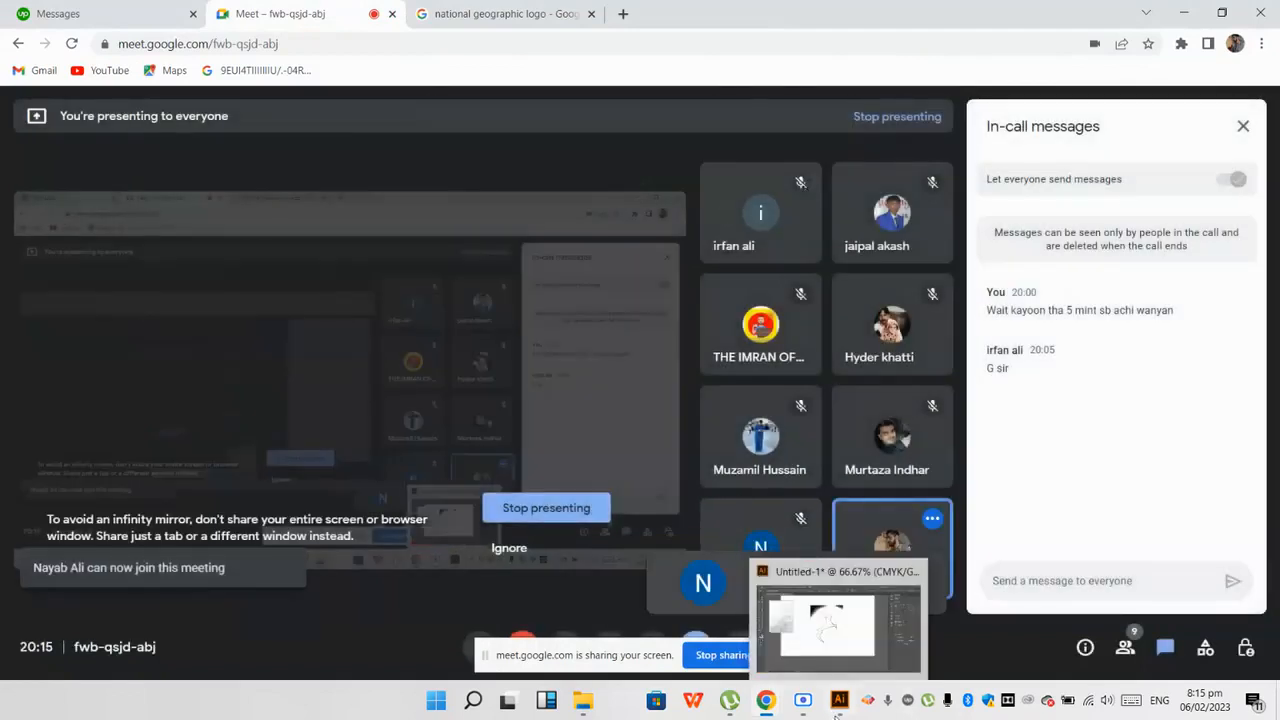
click(840, 700)
Step: Move the animal sketch and the notebook page off the artboard to its left side, with the page at about X -109, Y 47 px
scroll(578, 404, down, 2)
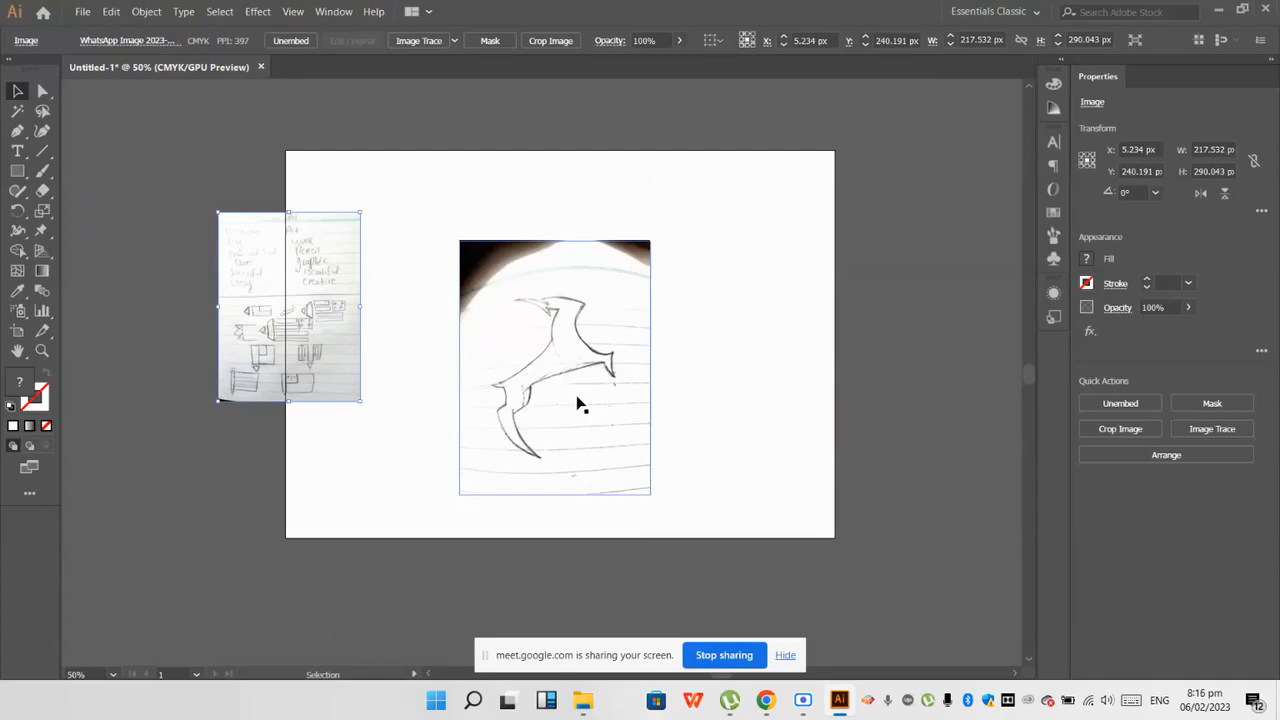
scroll(580, 403, down, 1)
drag(580, 403, 186, 451)
scroll(300, 380, down, 1)
drag(241, 384, 197, 348)
drag(300, 335, 251, 250)
scroll(546, 322, up, 1)
scroll(547, 328, down, 1)
scroll(547, 328, up, 3)
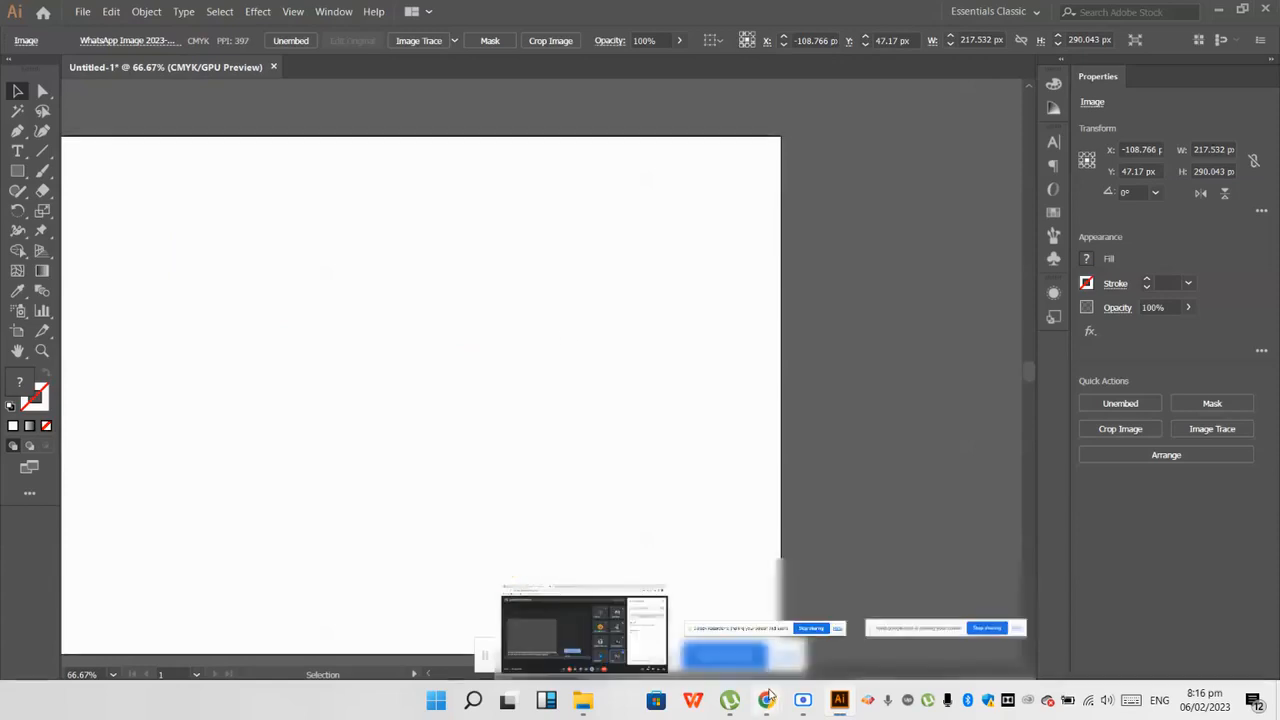
Step: Return to the "golden ratio logos" image results in Chrome and view the Zeka Design logo overview and the GeoGebra Twitter bird example
click(675, 652)
click(522, 12)
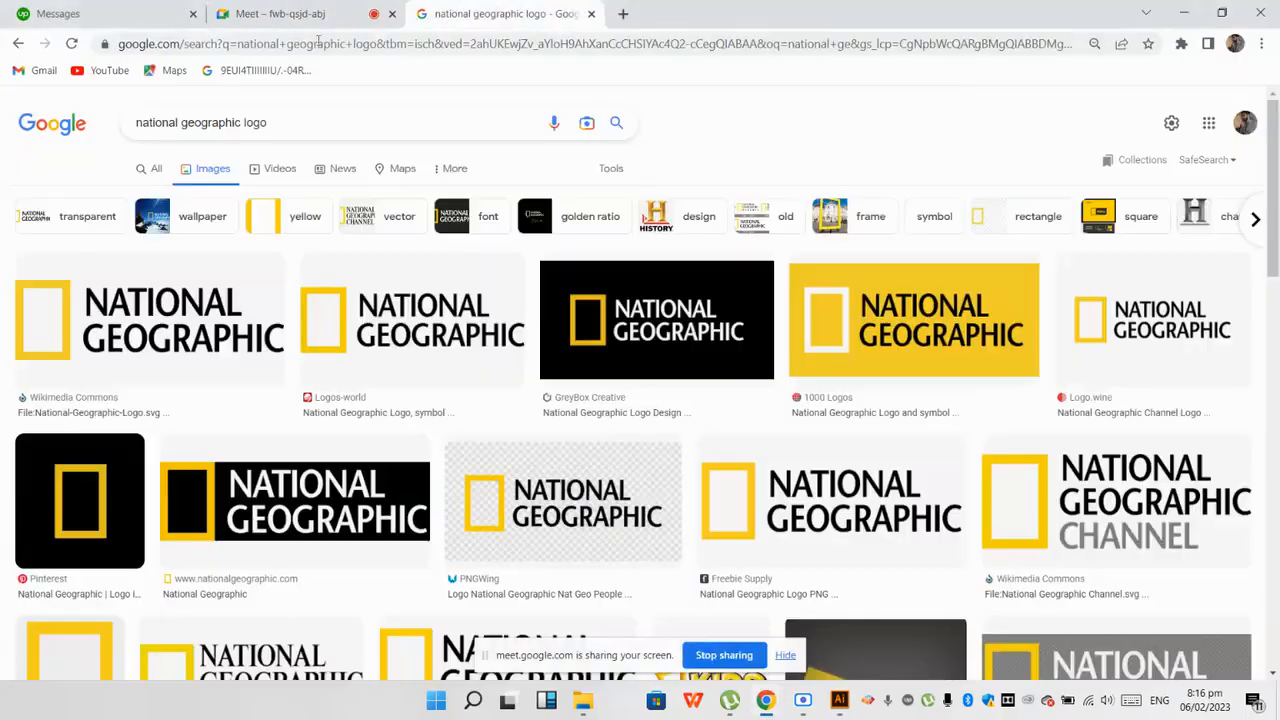
click(16, 44)
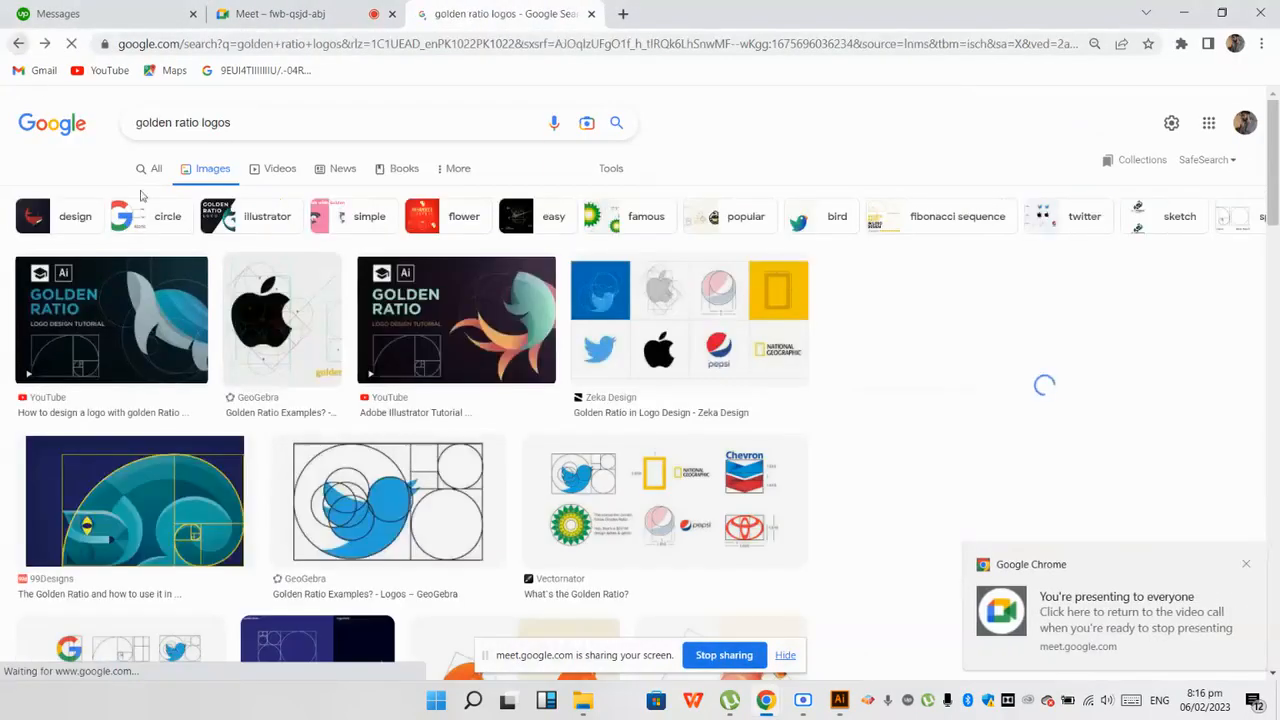
click(668, 325)
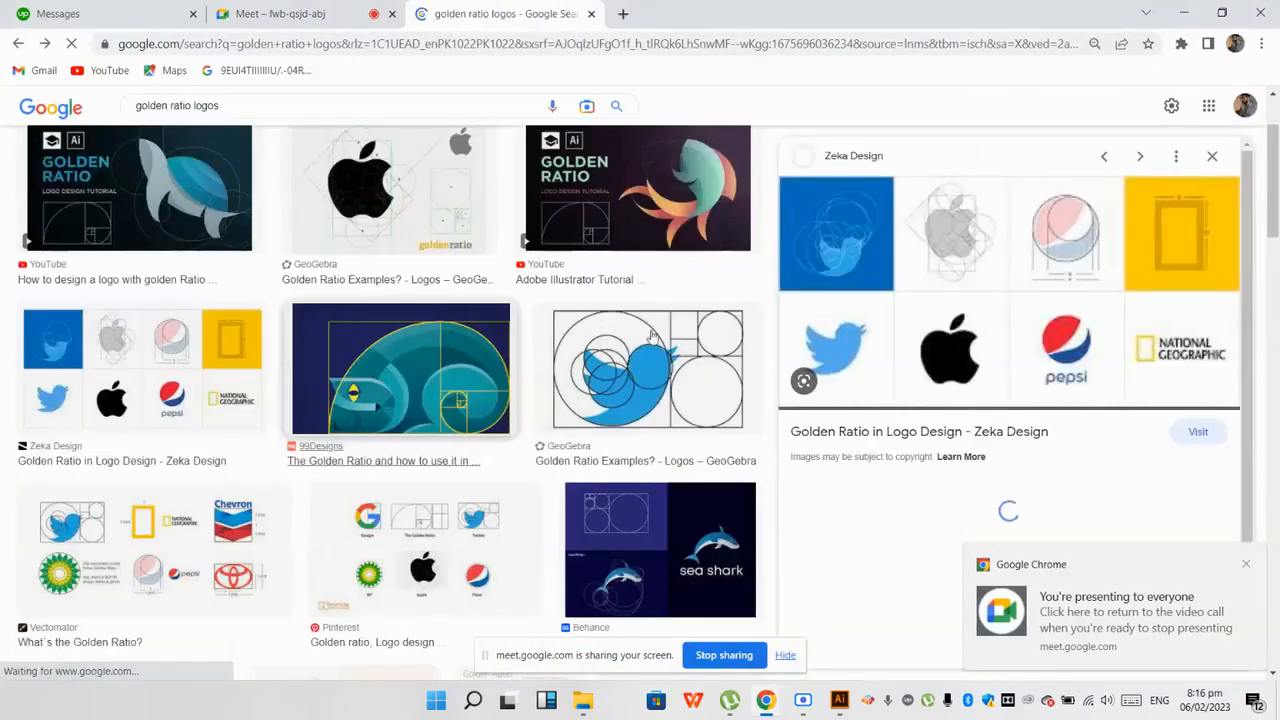
click(650, 372)
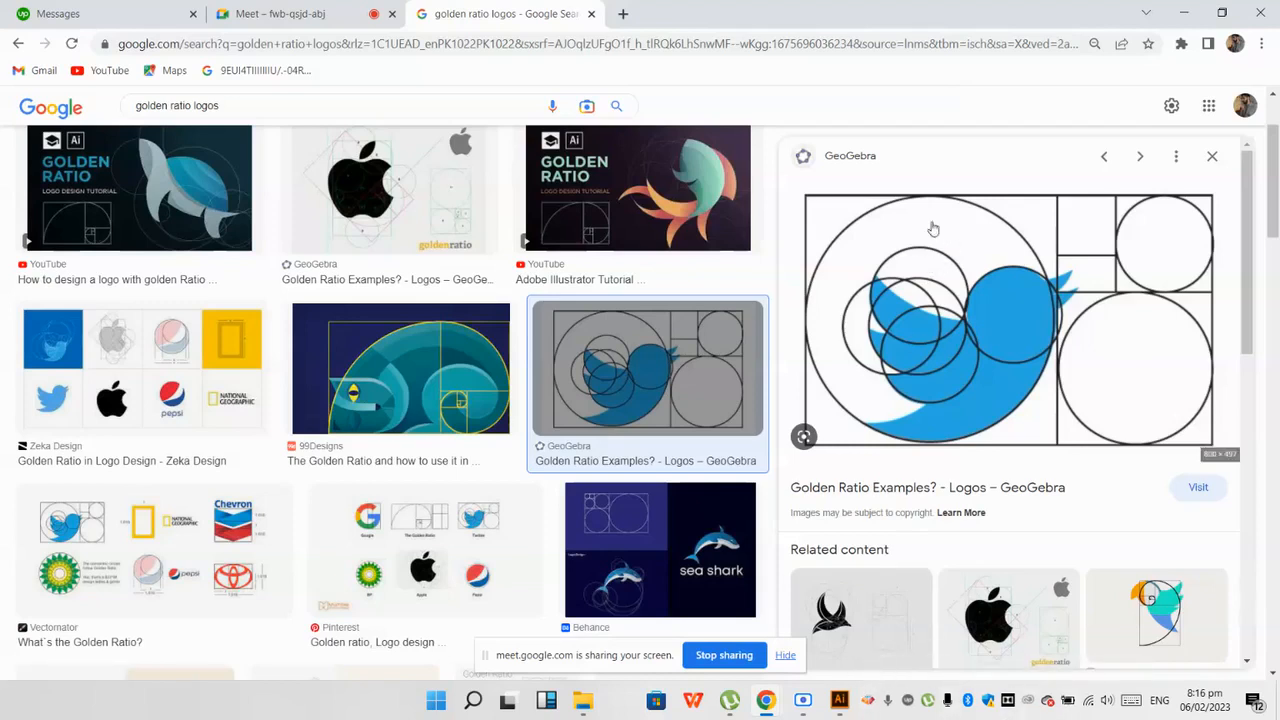
Step: Switch to Illustrator and draw a square about 44 px wide in the upper middle of the blank artboard
click(839, 700)
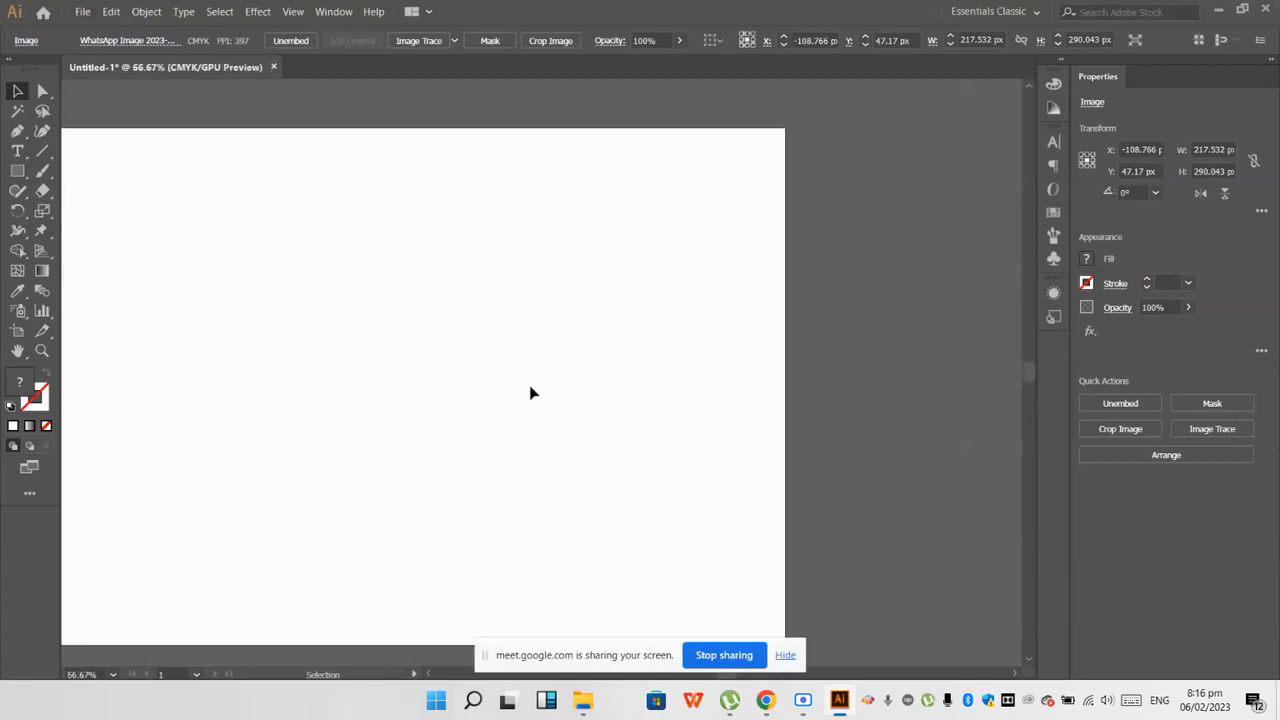
scroll(531, 392, down, 1)
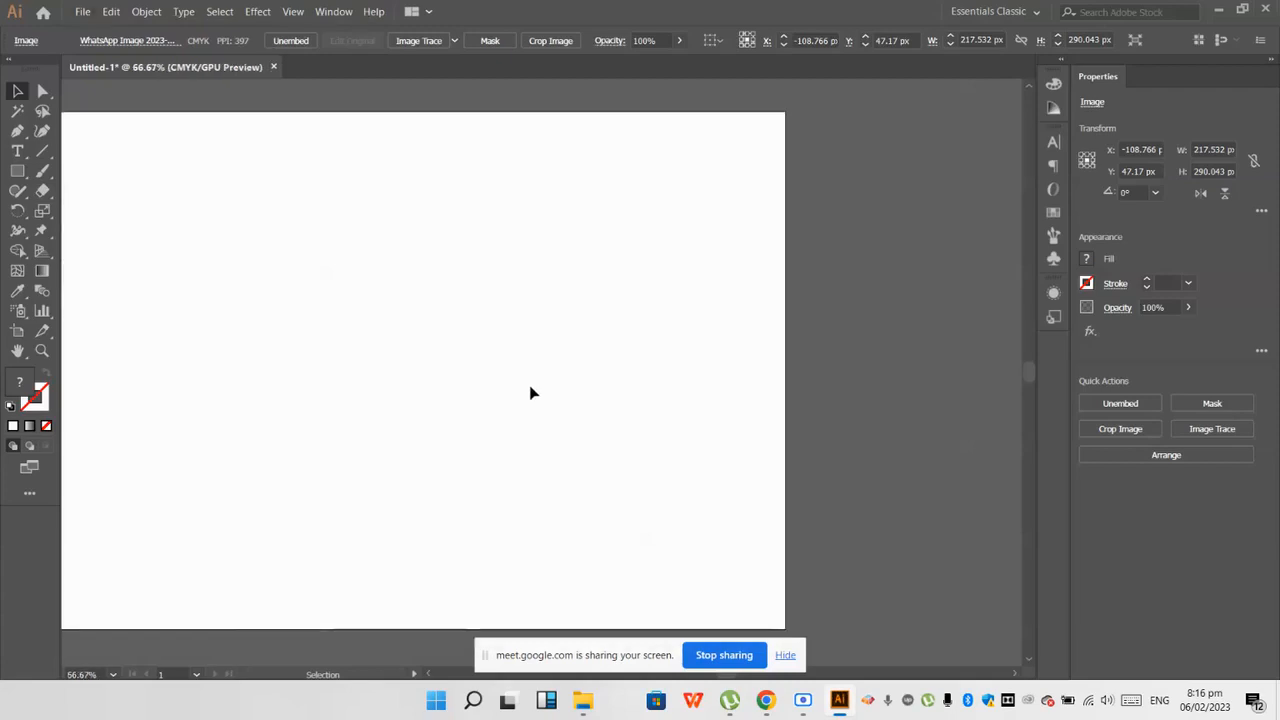
scroll(531, 393, down, 2)
scroll(483, 382, up, 1)
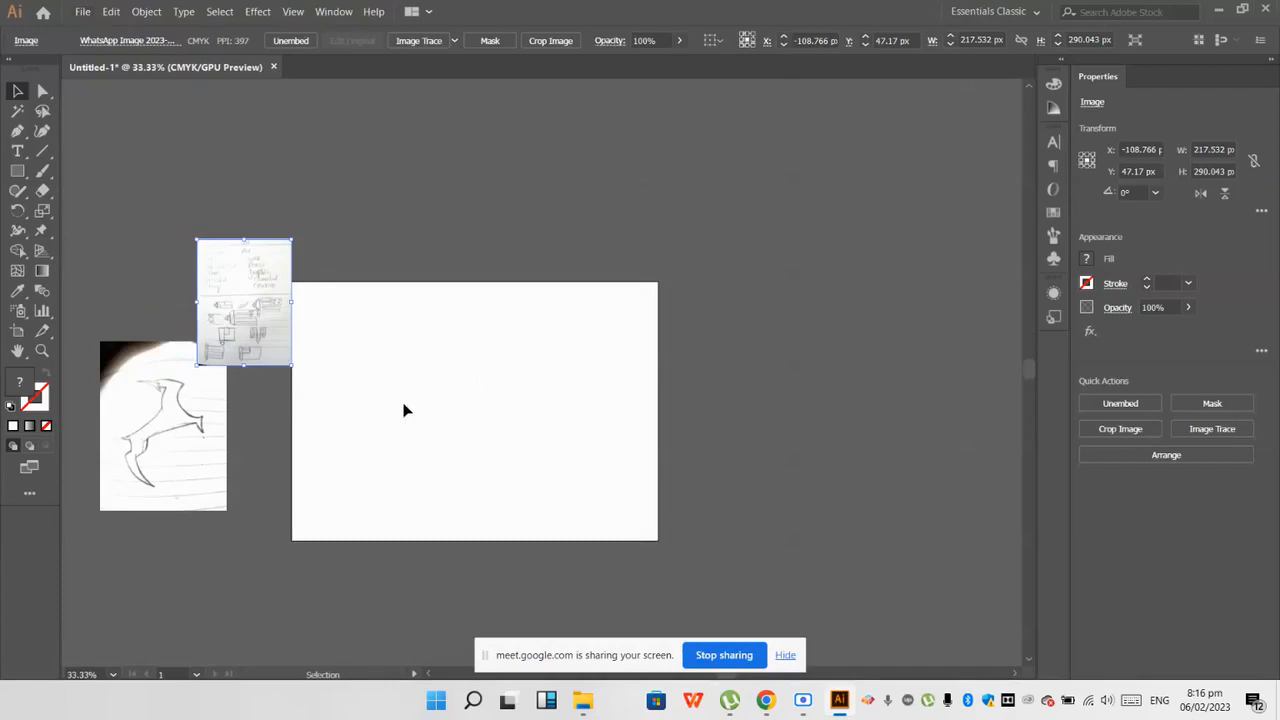
scroll(431, 455, up, 2)
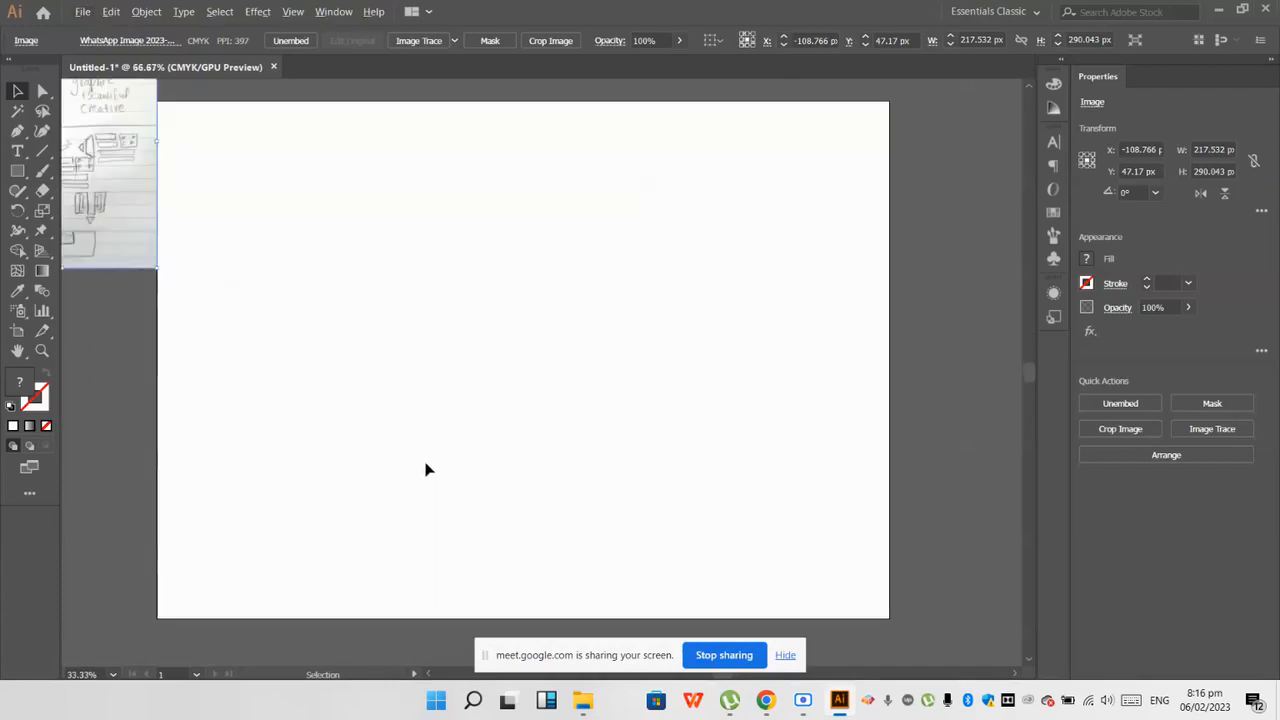
click(17, 172)
scroll(505, 354, up, 1)
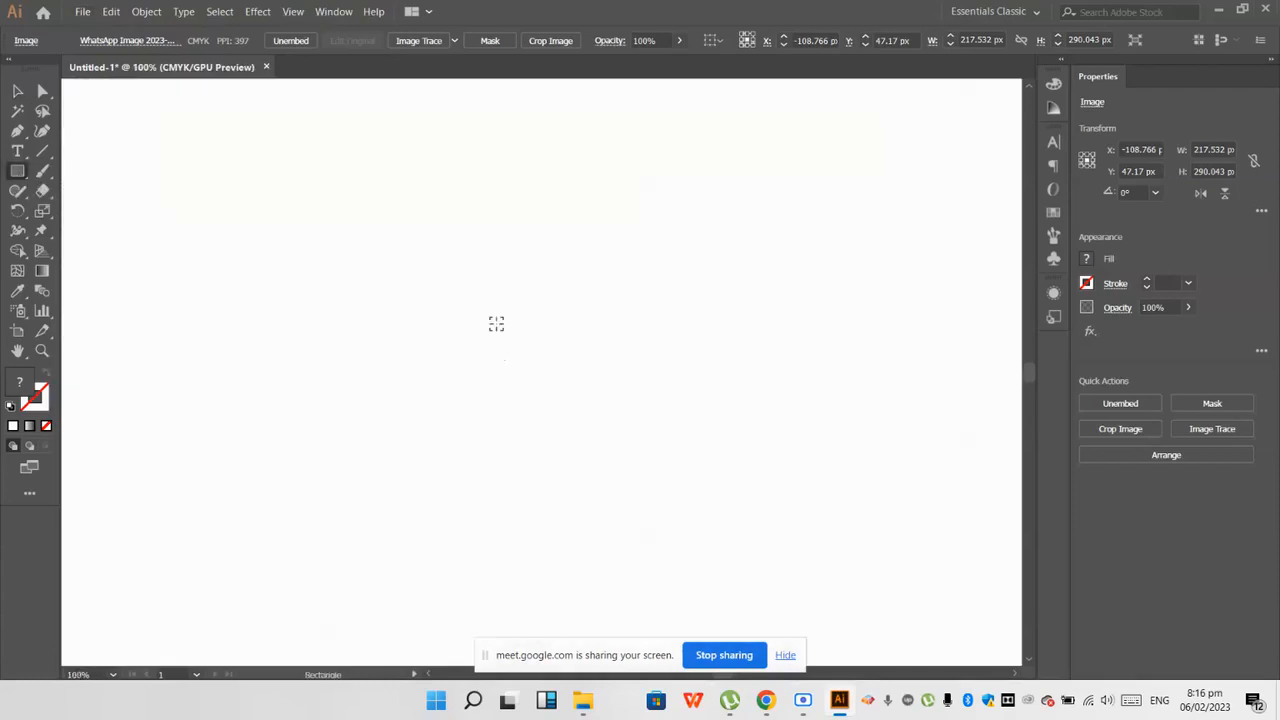
scroll(496, 323, down, 1)
drag(511, 293, 532, 312)
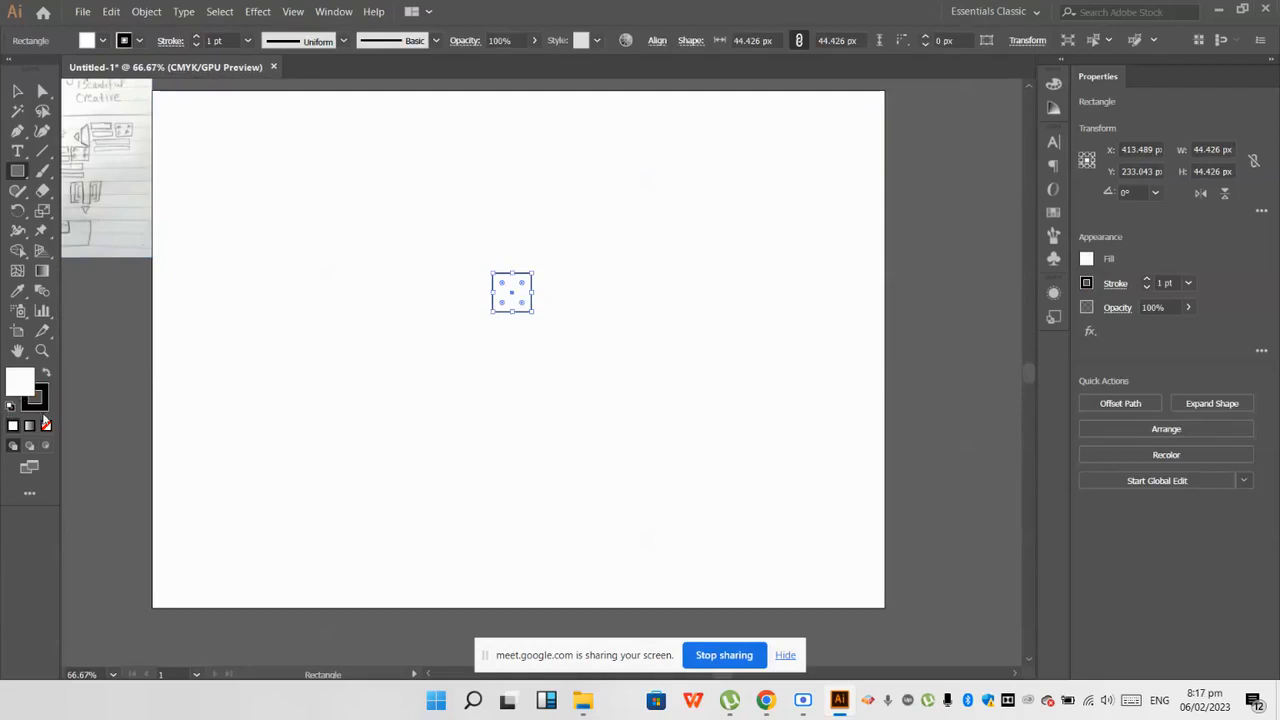
Step: Remove the square's fill, make its stroke the active colour attribute and deselect the square
click(47, 428)
click(17, 91)
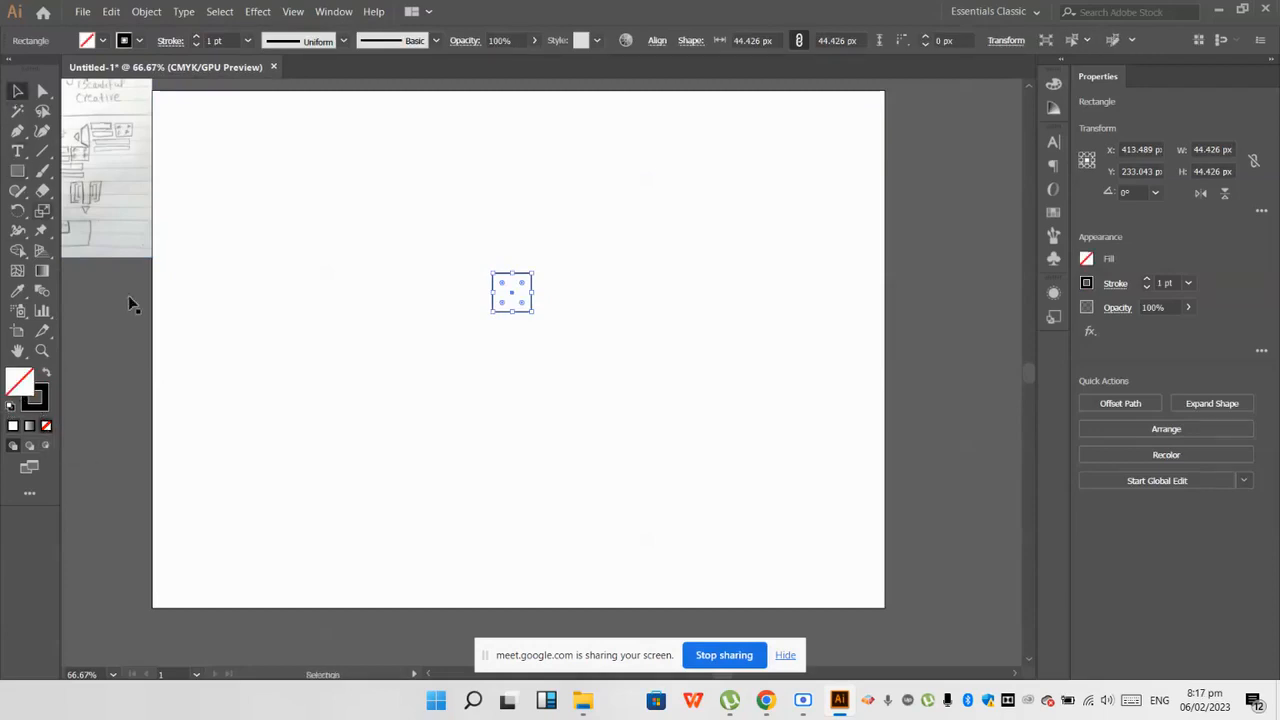
click(42, 405)
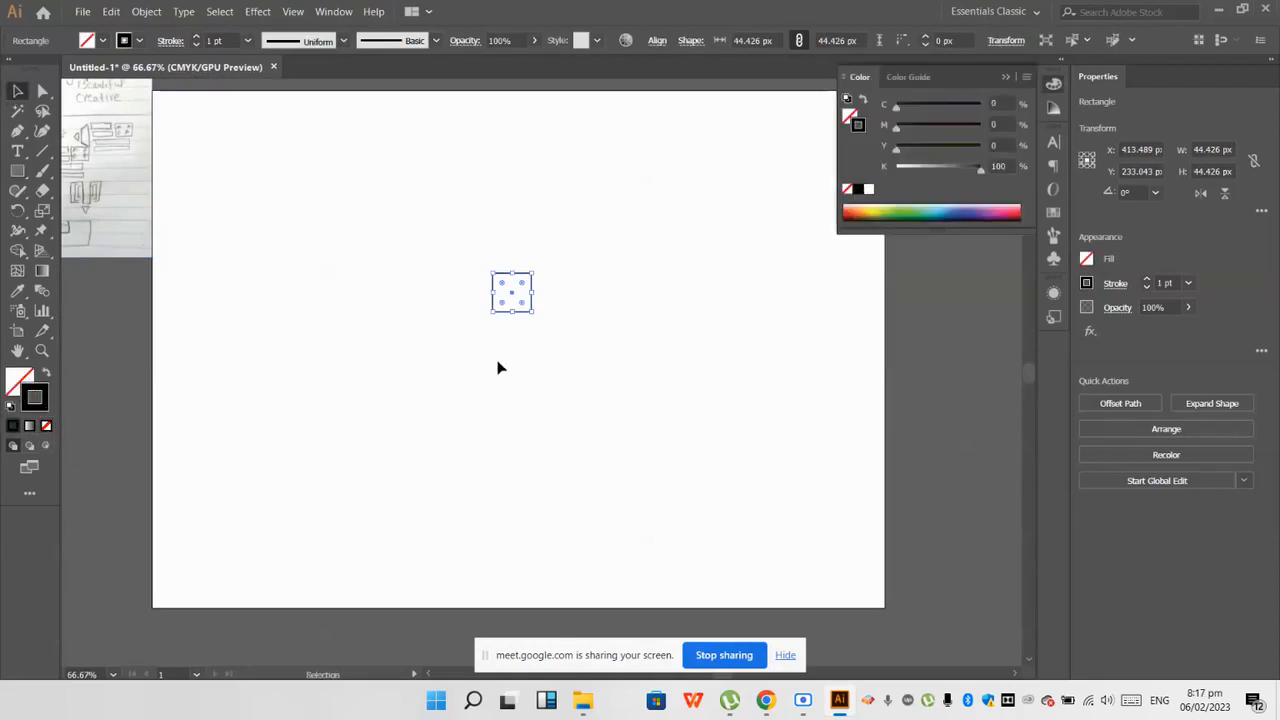
click(512, 345)
Step: Draw a circle about 44 px across from the square's centre so that it touches all four sides
scroll(535, 310, up, 2)
drag(17, 171, 57, 212)
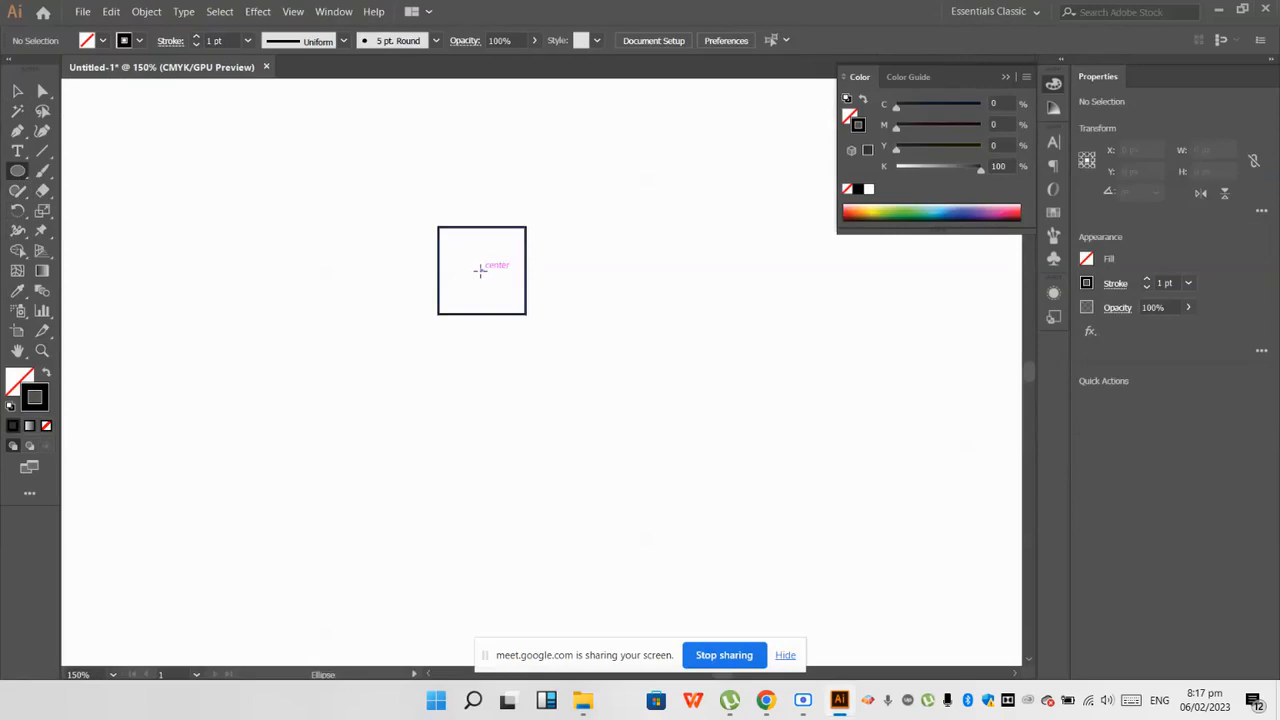
drag(480, 271, 514, 309)
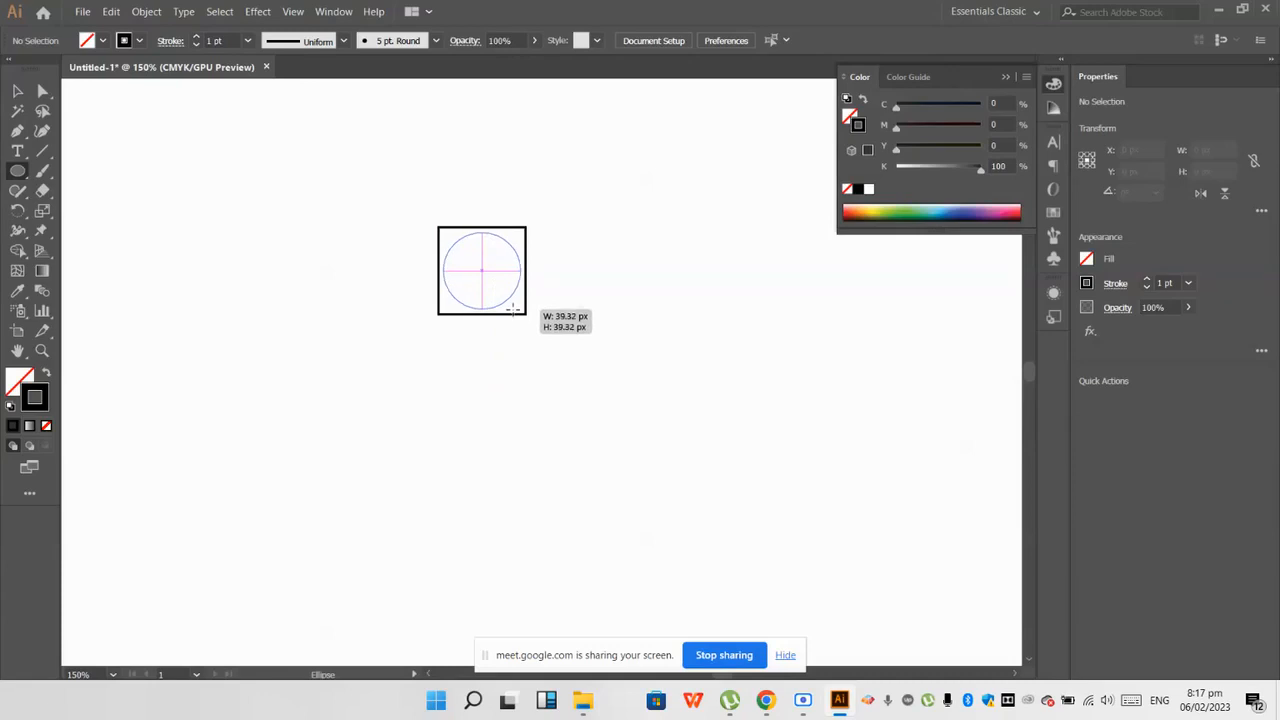
drag(514, 309, 514, 310)
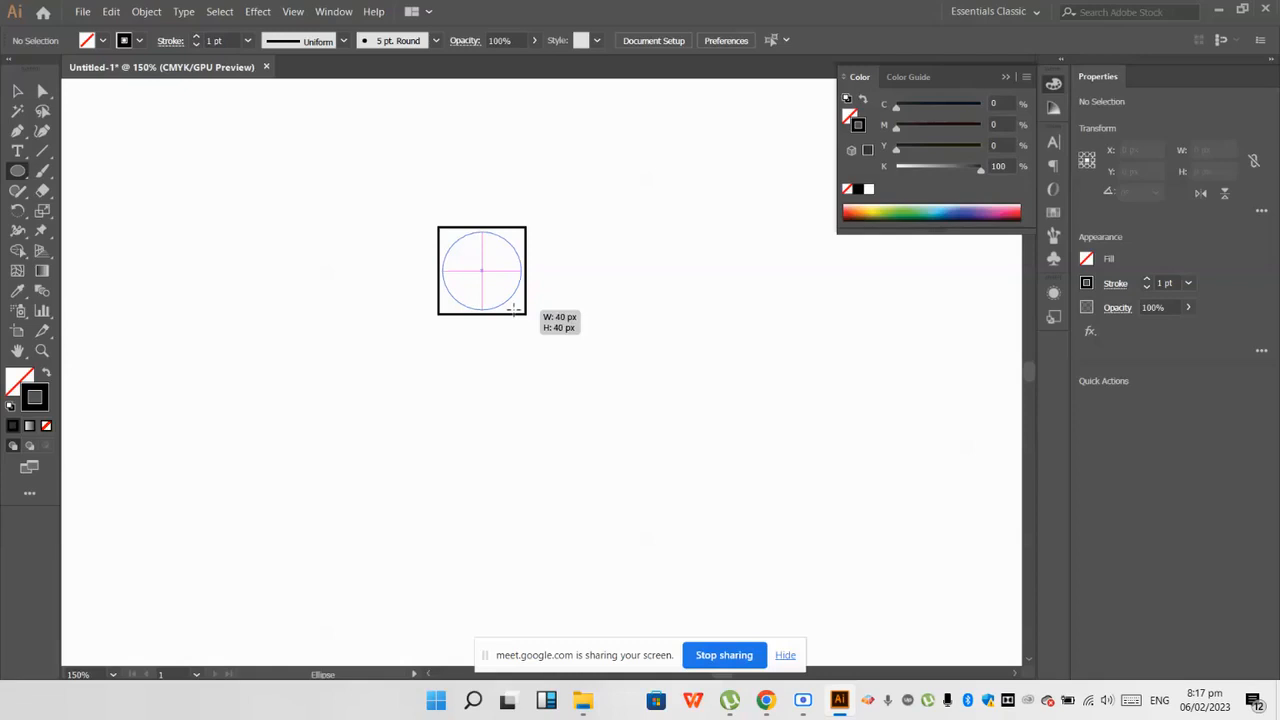
drag(514, 310, 517, 314)
click(514, 373)
click(17, 90)
click(306, 263)
Step: Duplicate the square and its circle directly below the original so both squares share an edge
key(ctrl+1)
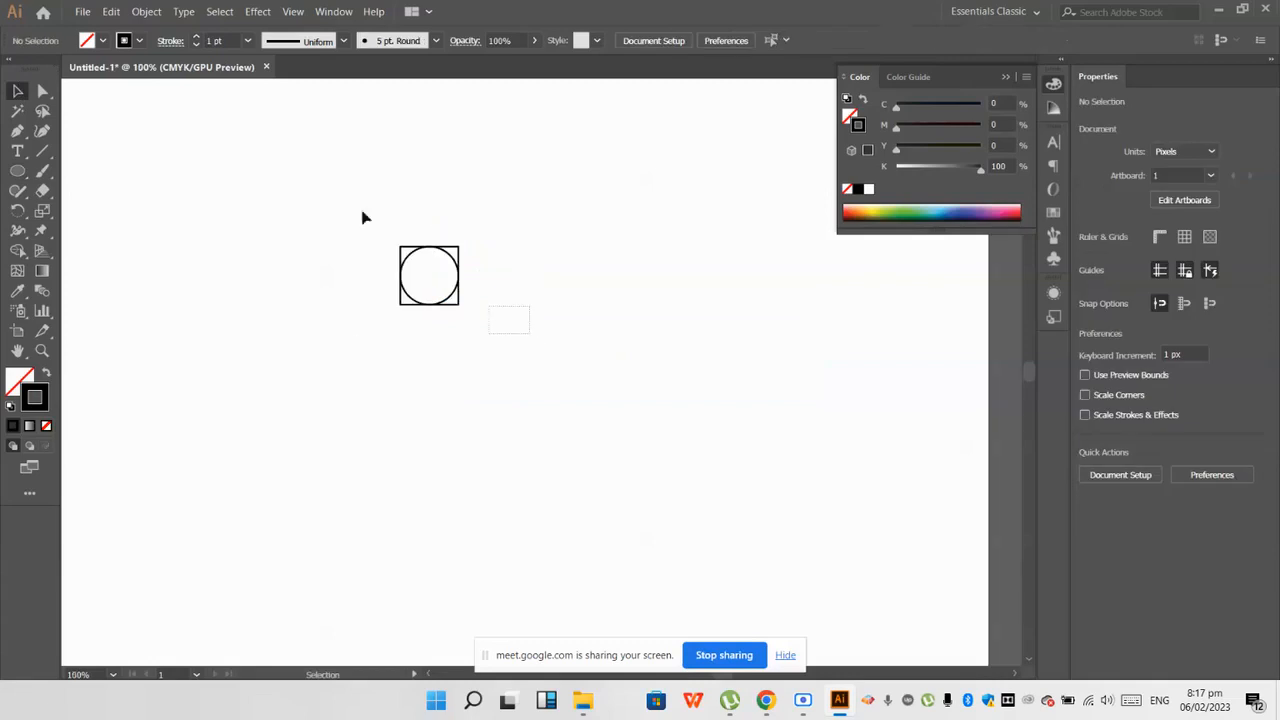
click(424, 273)
drag(459, 285, 457, 357)
key(ctrl+z)
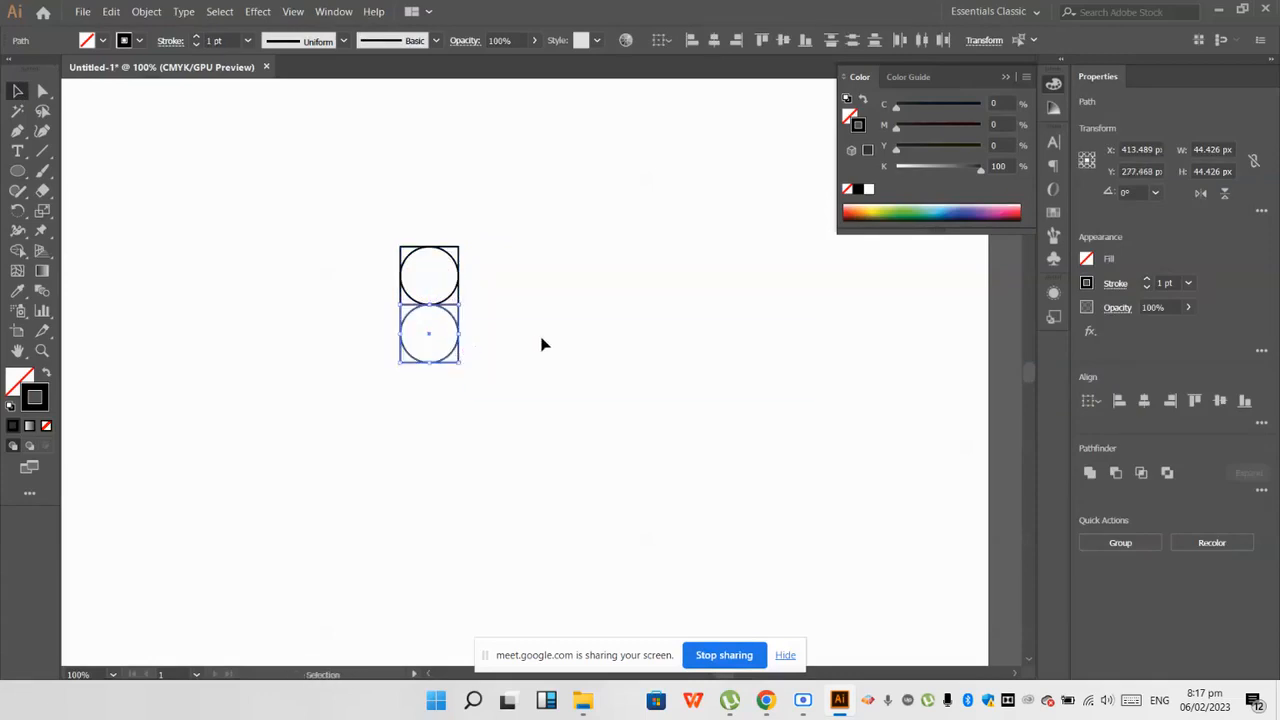
click(541, 344)
Step: Switch to the Rectangle tool to continue the construction beside the two stacked squares
key(ctrl+minus)
scroll(541, 342, down, 1)
drag(17, 171, 80, 169)
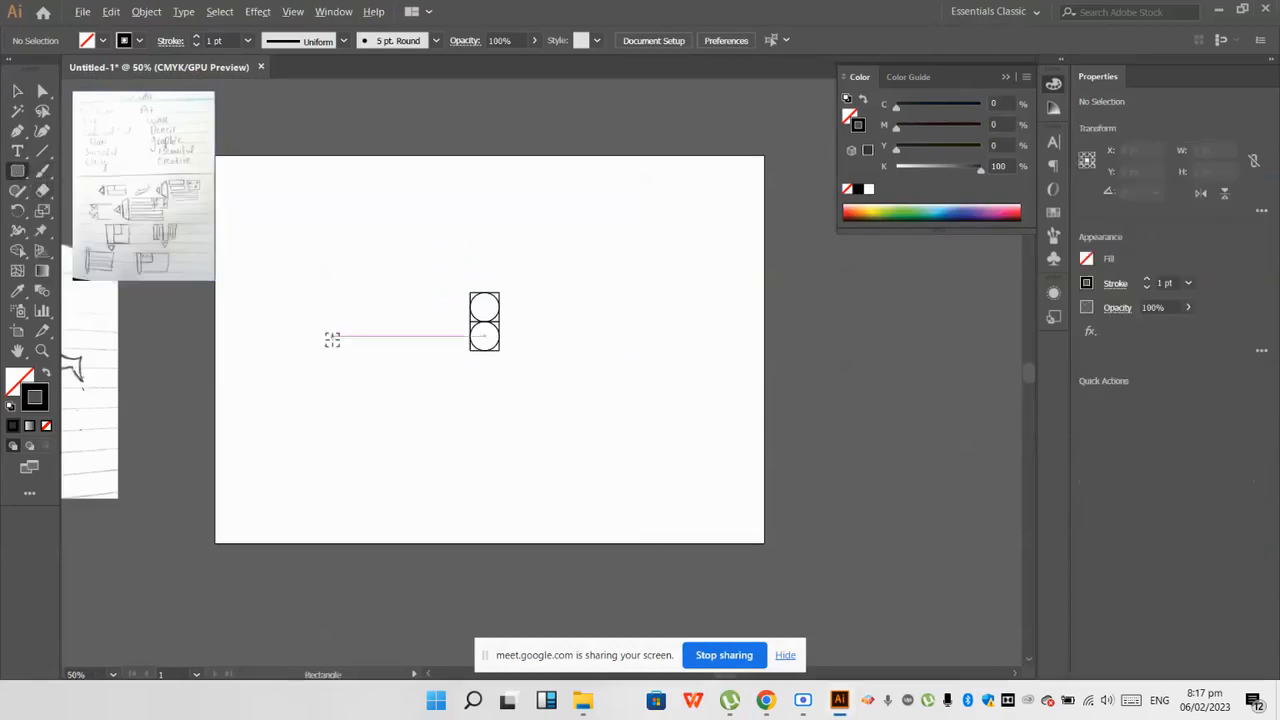
scroll(333, 337, up, 2)
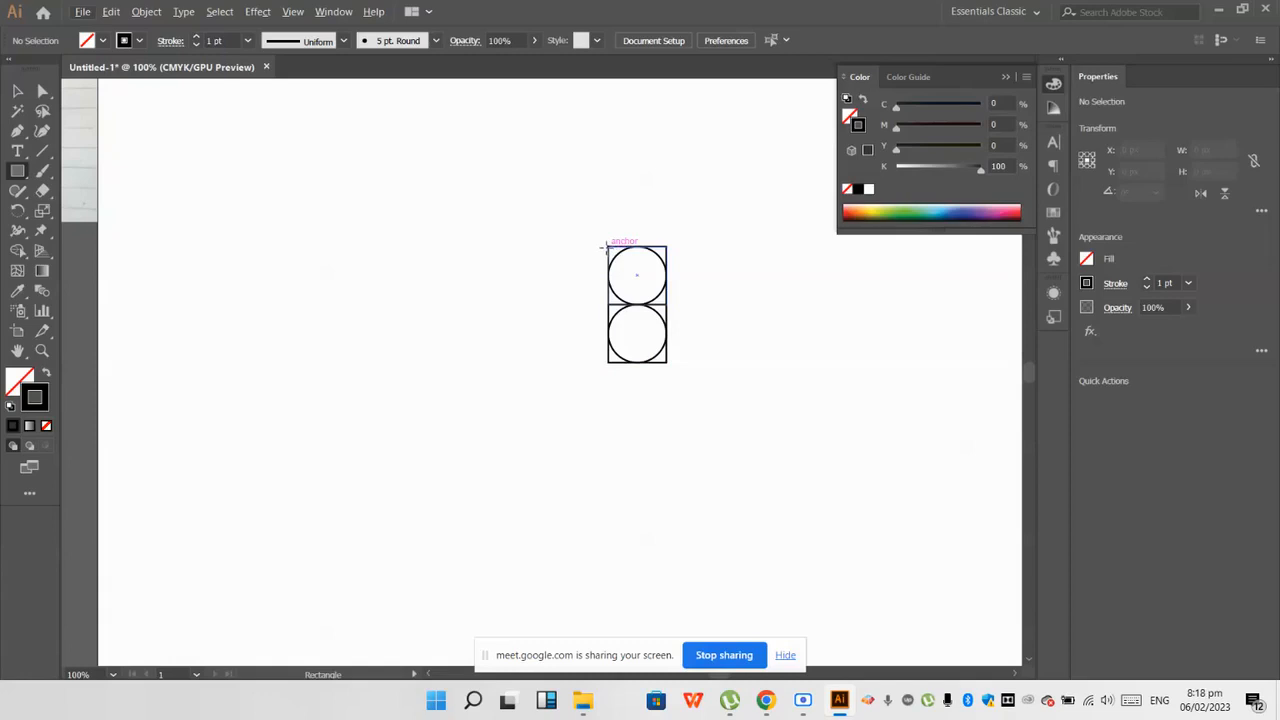
drag(590, 254, 441, 334)
mouse_move(409, 265)
mouse_down()
mouse_move(423, 370)
mouse_move(306, 402)
mouse_up()
key(ctrl+z)
key(ctrl+z)
key(ctrl+z)
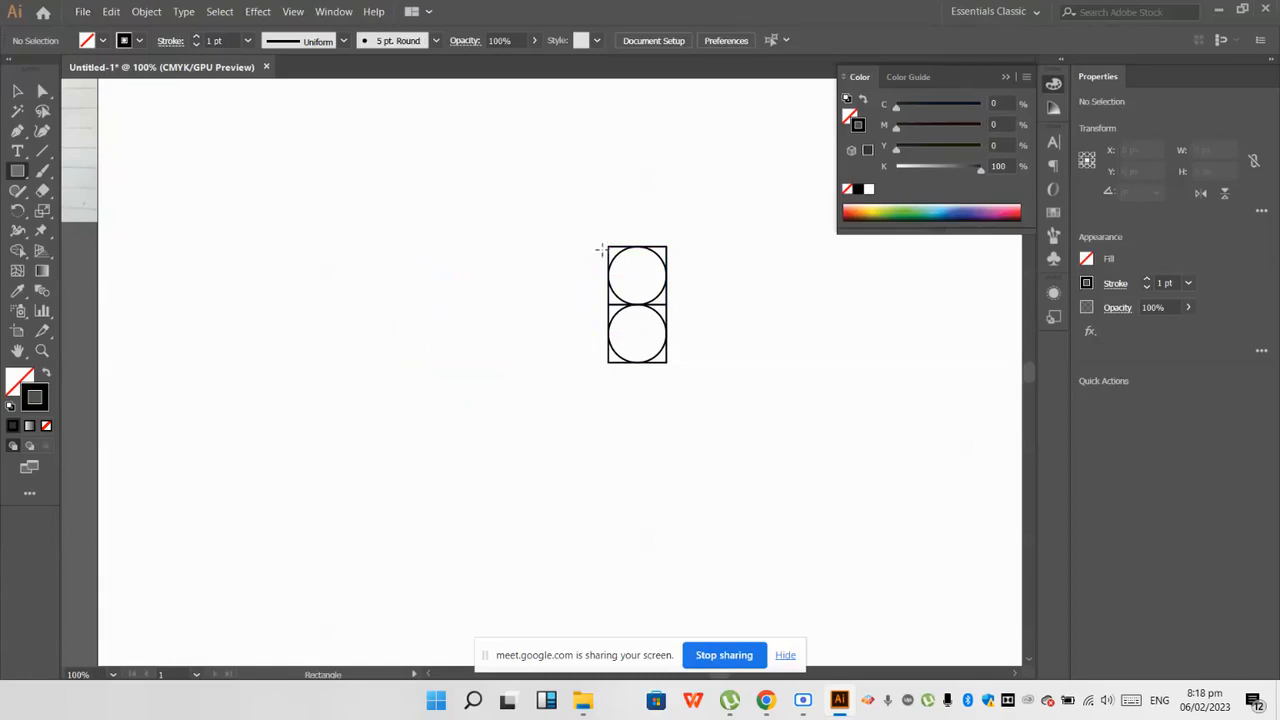
Step: Draw a square about 89 px wide flush against the left of the stacked squares and inscribe a centred circle in it
drag(607, 247, 498, 370)
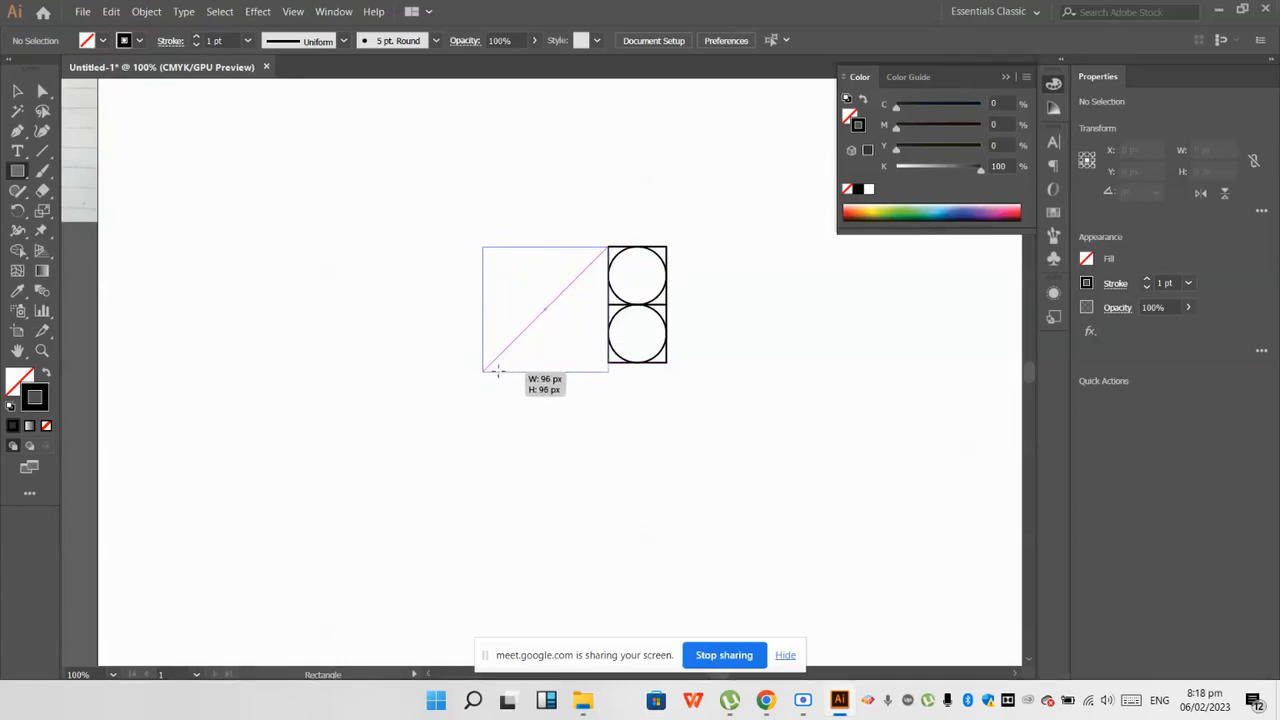
drag(498, 370, 502, 366)
click(17, 172)
click(73, 211)
key(ctrl+shift+a)
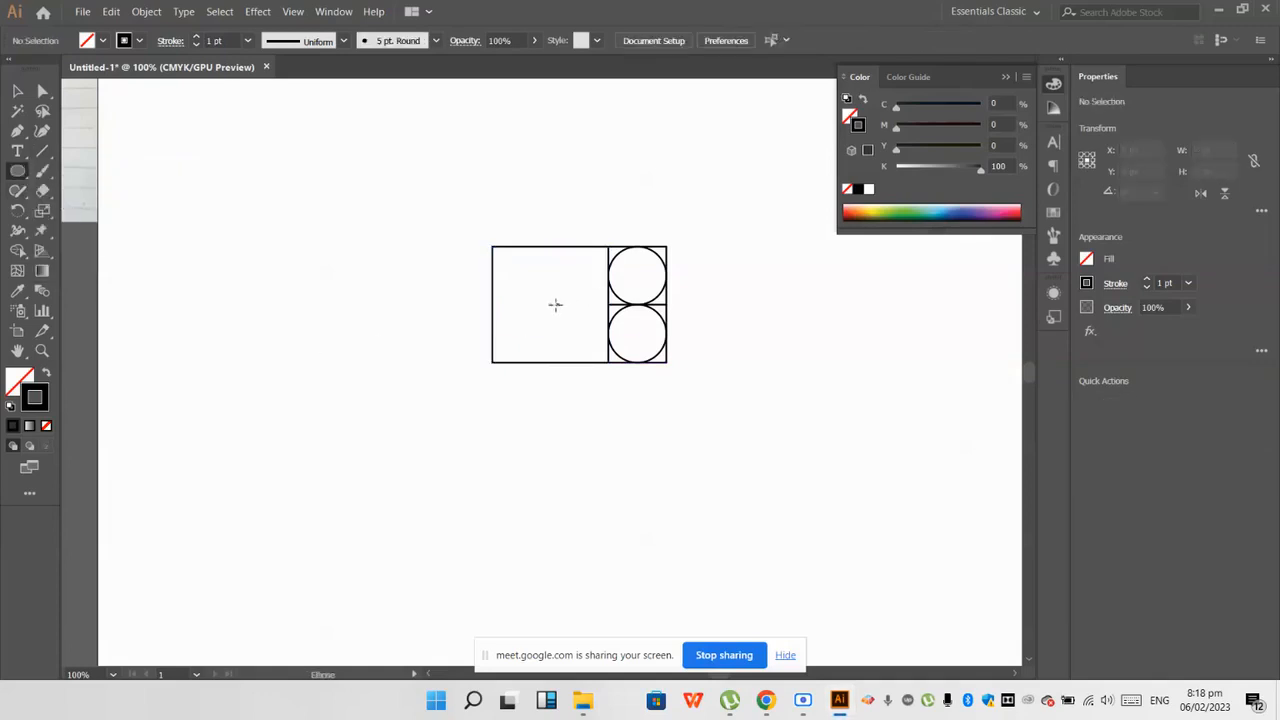
drag(552, 305, 600, 364)
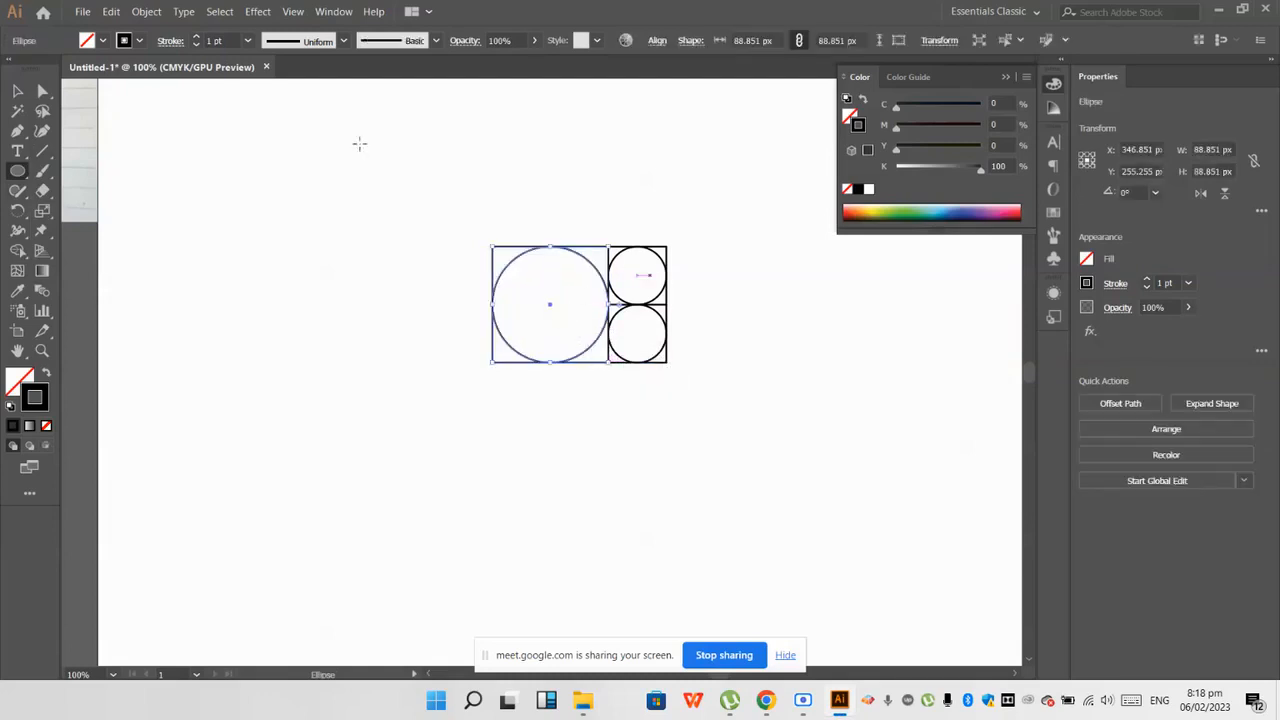
click(17, 91)
click(374, 310)
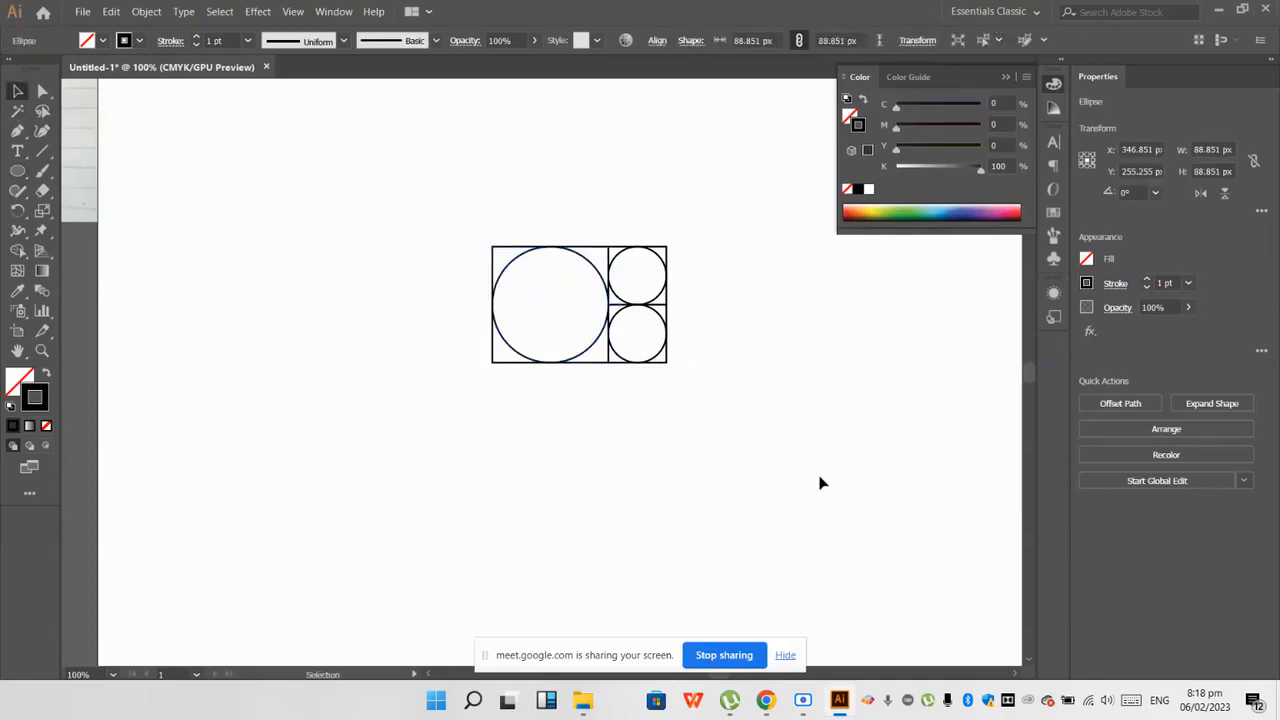
Step: Rotate the whole construction 90 degrees clockwise so the small squares lie below the large one, and switch to the Rectangle tool
drag(436, 169, 510, 399)
drag(631, 320, 731, 316)
click(731, 316)
click(17, 171)
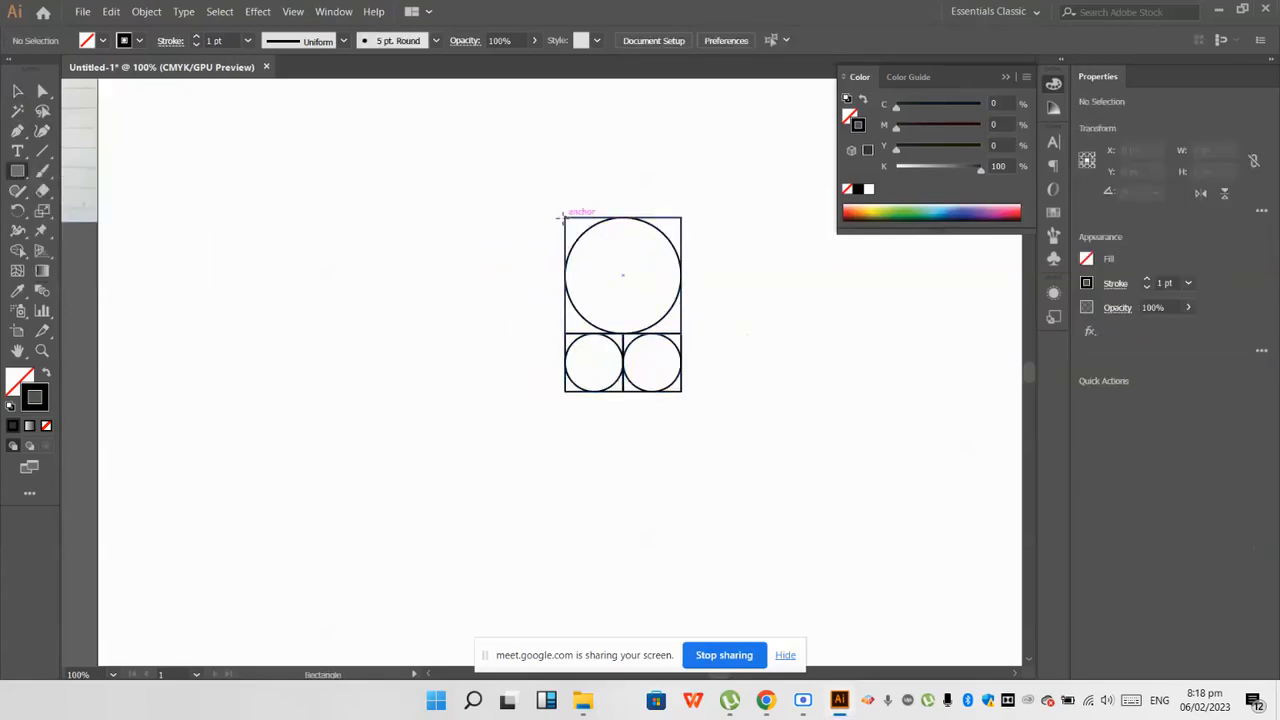
drag(561, 218, 389, 386)
key(ctrl+z)
drag(561, 218, 390, 366)
scroll(486, 414, up, 2)
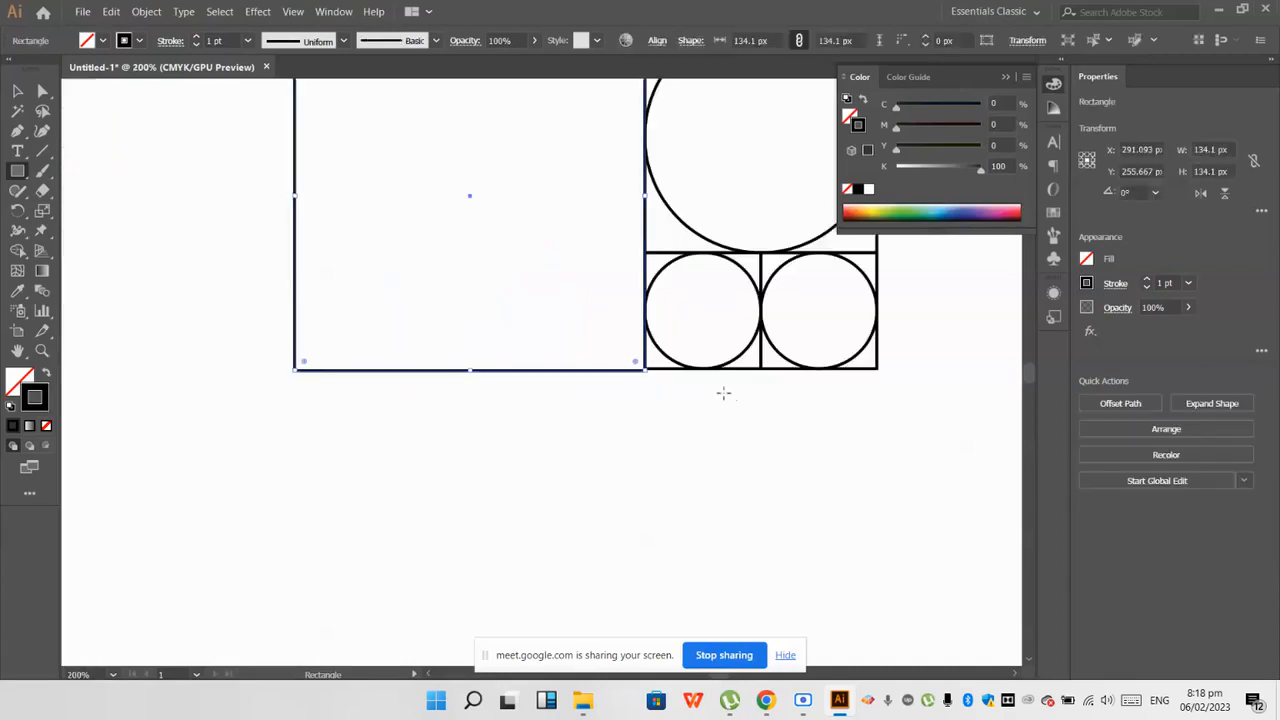
ctrl+click(660, 394)
scroll(660, 372, up, 1)
key(ctrl+z)
scroll(640, 372, down, 2)
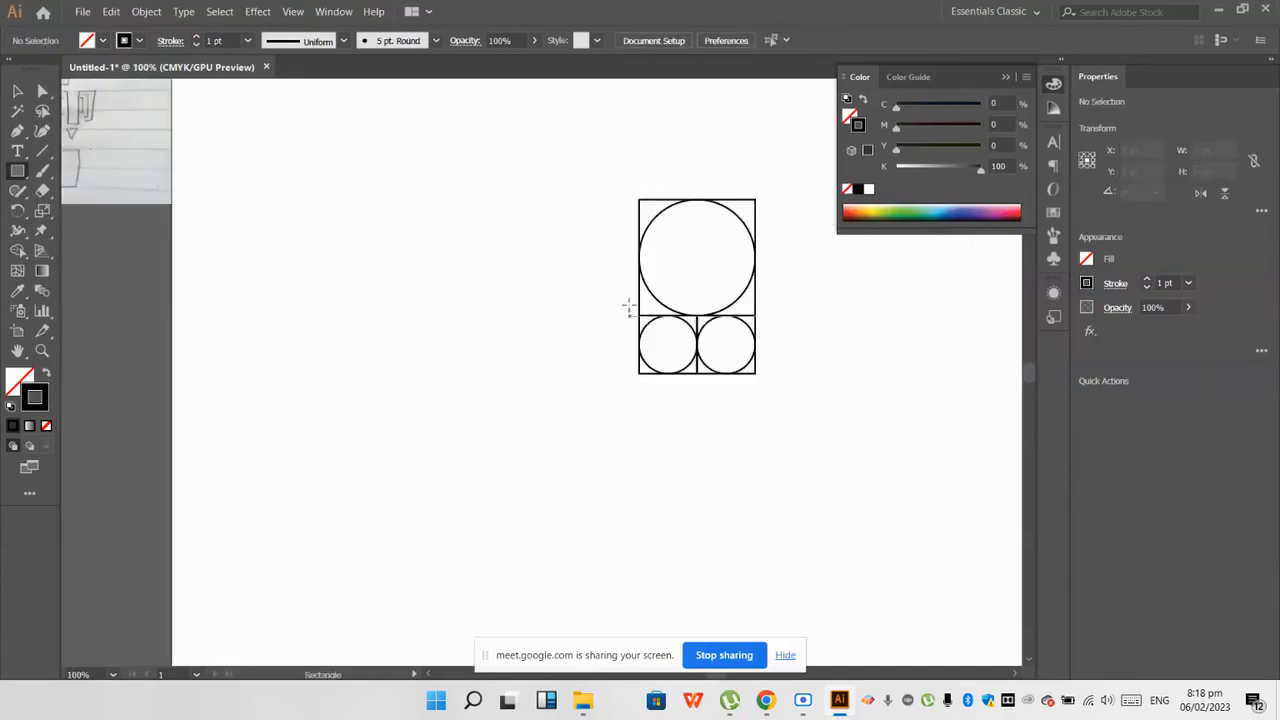
drag(636, 198, 468, 340)
scroll(619, 386, up, 1)
scroll(670, 384, up, 3)
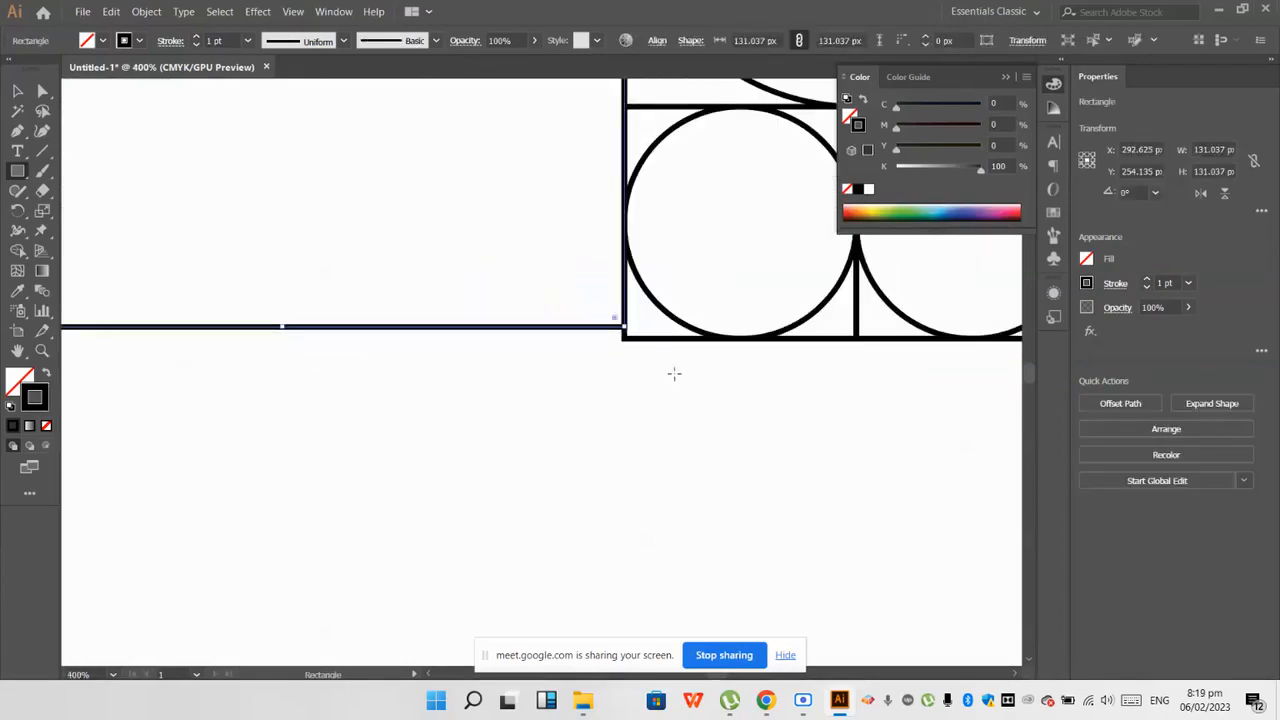
drag(121, 312, 122, 327)
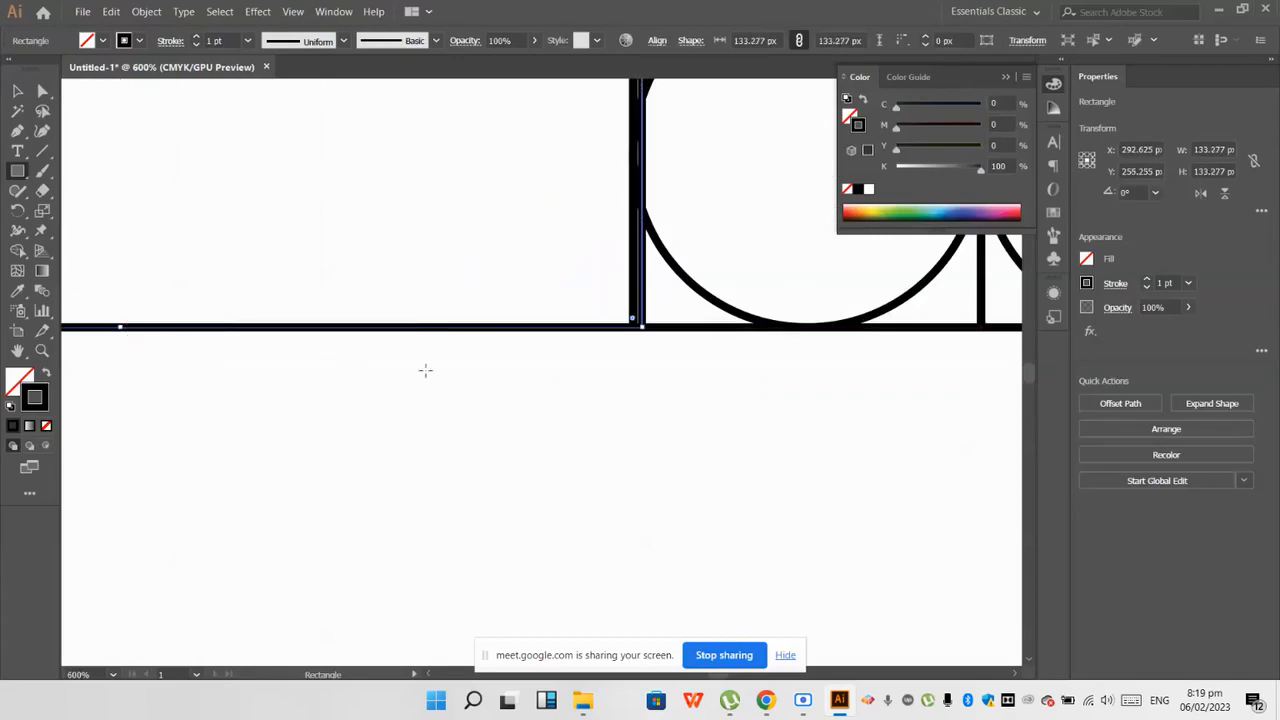
scroll(491, 361, down, 2)
key(ctrl+z)
scroll(492, 339, down, 2)
key(ctrl+z)
Step: Draw a square about 133 px wide from the construction's upper-left corner, flush with its left edge and full height
scroll(505, 250, up, 2)
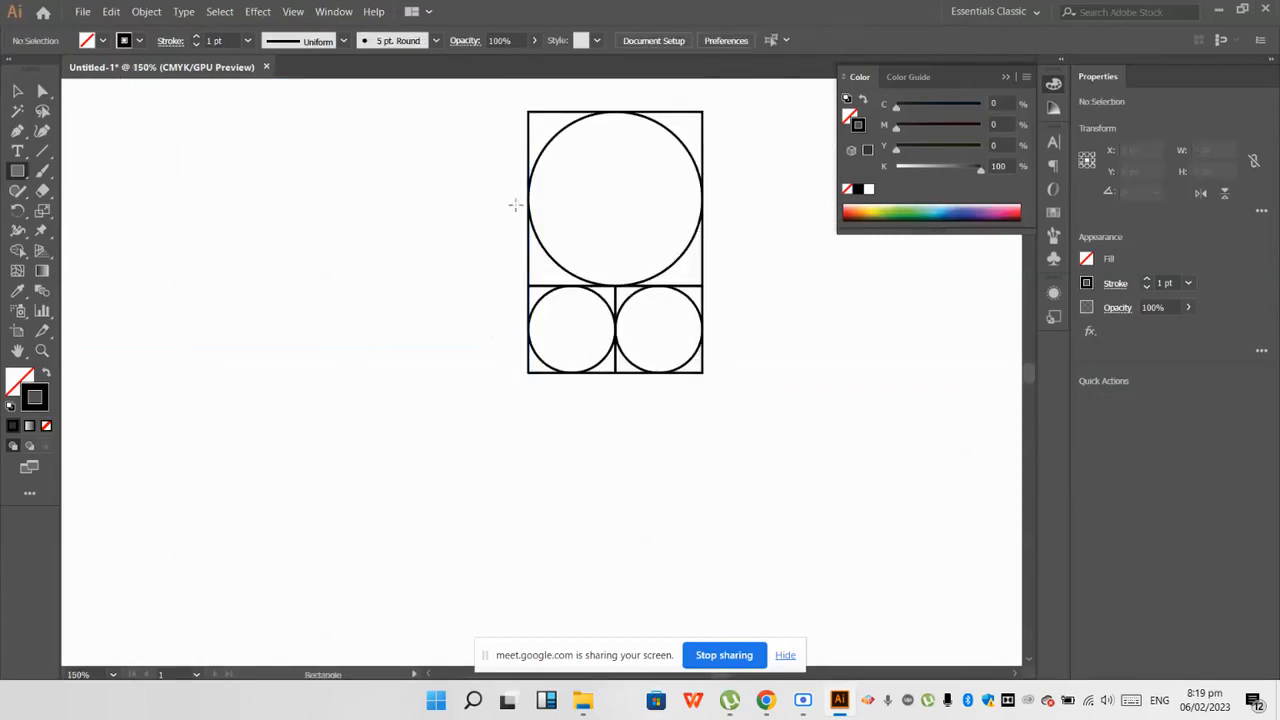
scroll(514, 205, up, 1)
scroll(667, 199, up, 1)
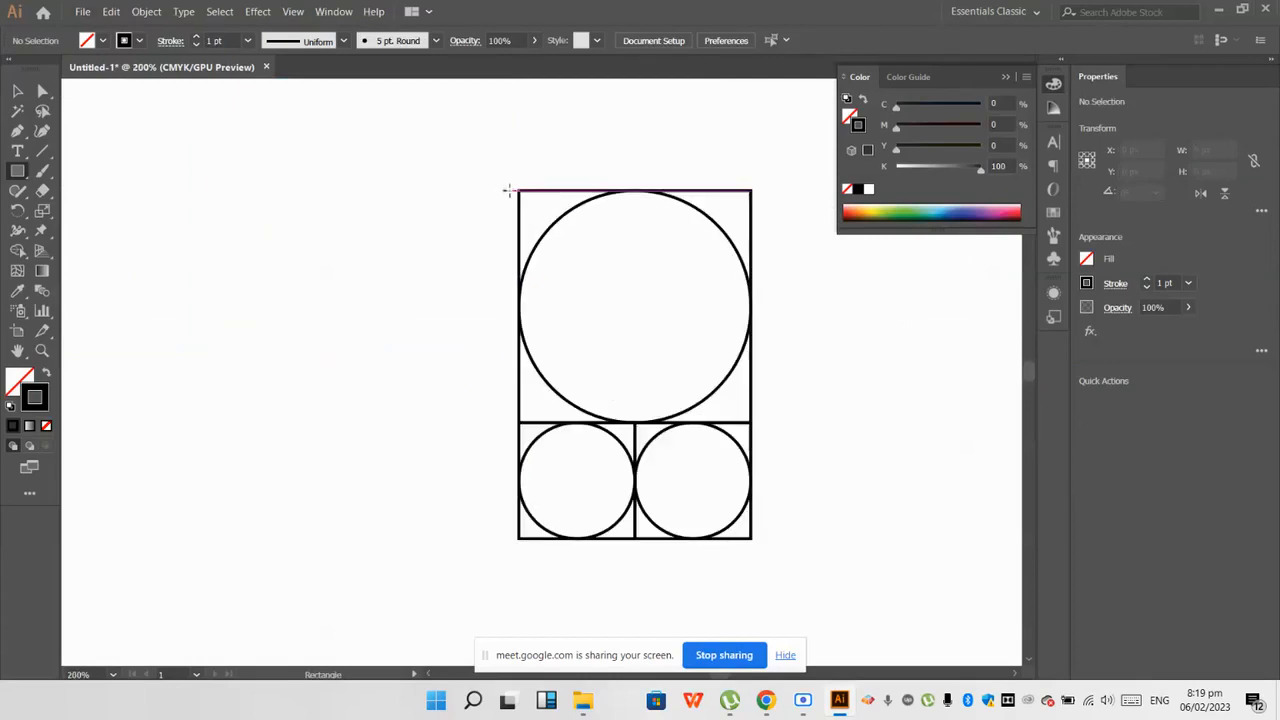
drag(517, 190, 199, 539)
scroll(332, 545, down, 1)
scroll(435, 288, up, 2)
ctrl+click(508, 254)
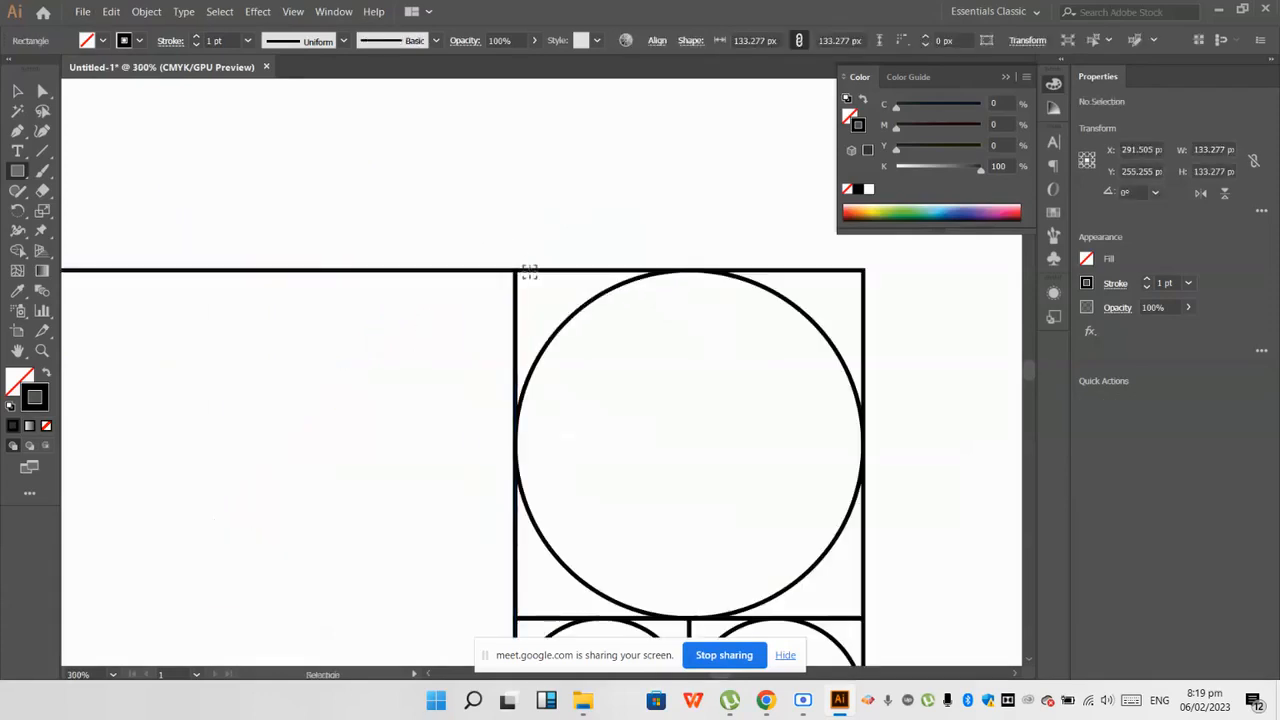
scroll(528, 274, up, 3)
scroll(495, 272, down, 7)
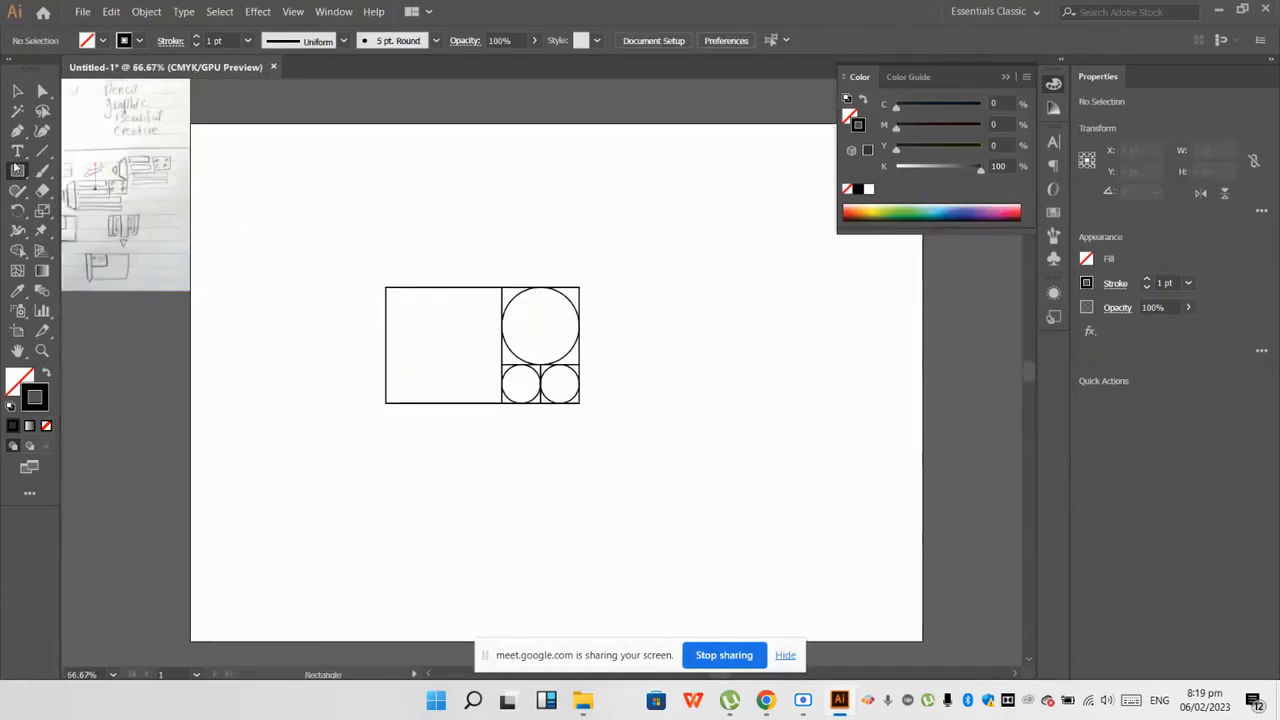
Step: Draw a circle from the centre of the 133 px square so that it touches all four sides
drag(22, 172, 130, 211)
scroll(446, 312, up, 3)
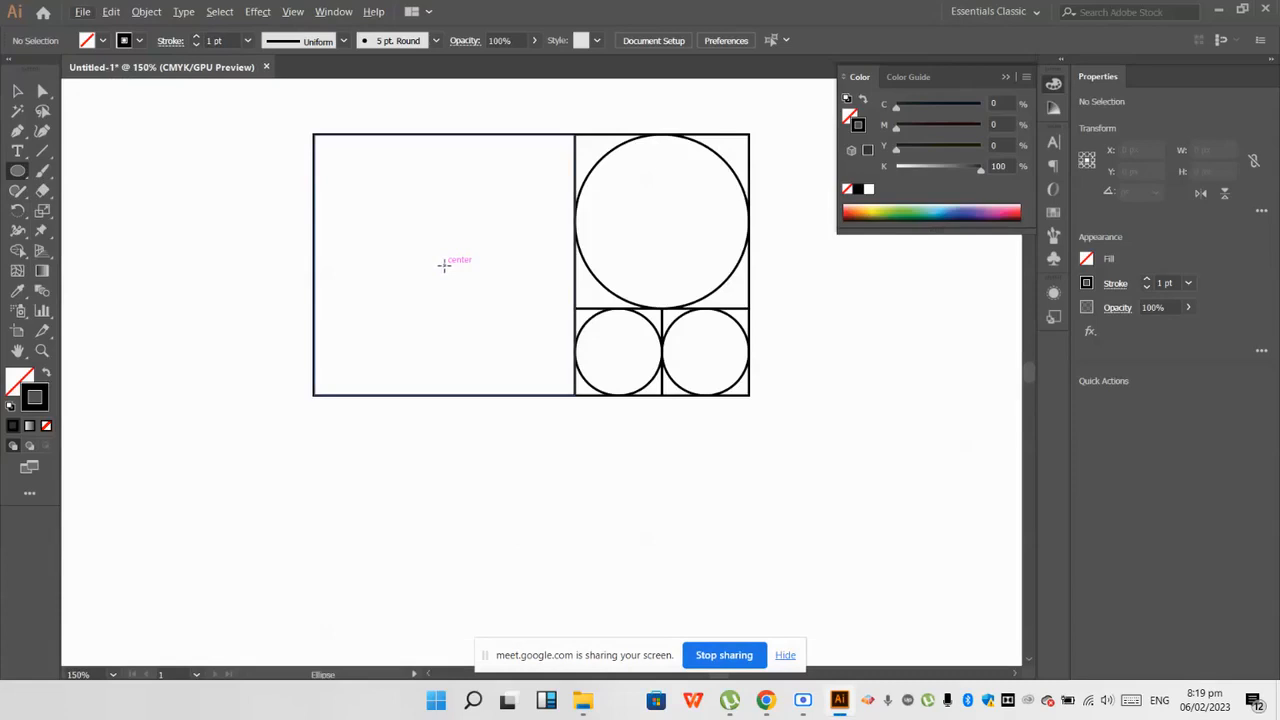
mouse_move(447, 268)
mouse_down()
mouse_move(562, 394)
mouse_move(320, 142)
mouse_up()
Step: Select all squares and circles and rotate them 90 degrees clockwise so the largest circle is on top
key(v)
scroll(457, 347, down, 1)
key(ctrl+minus)
key(ctrl+minus)
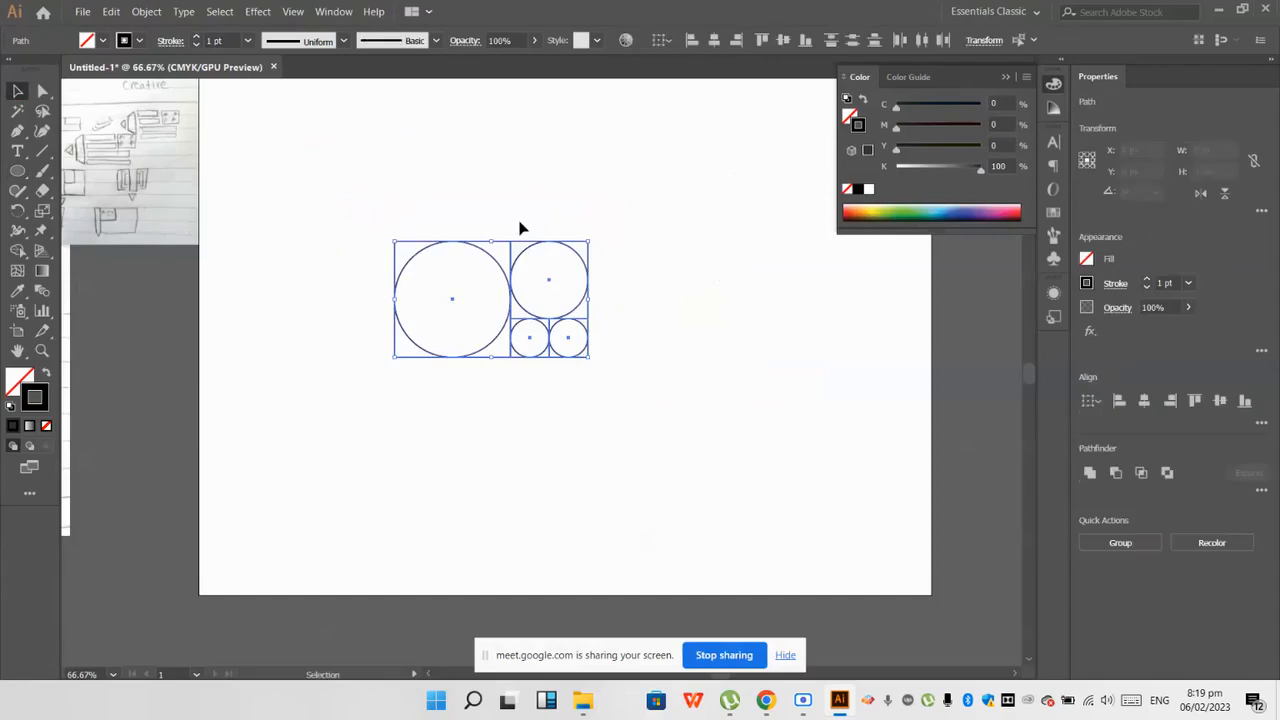
drag(593, 241, 555, 291)
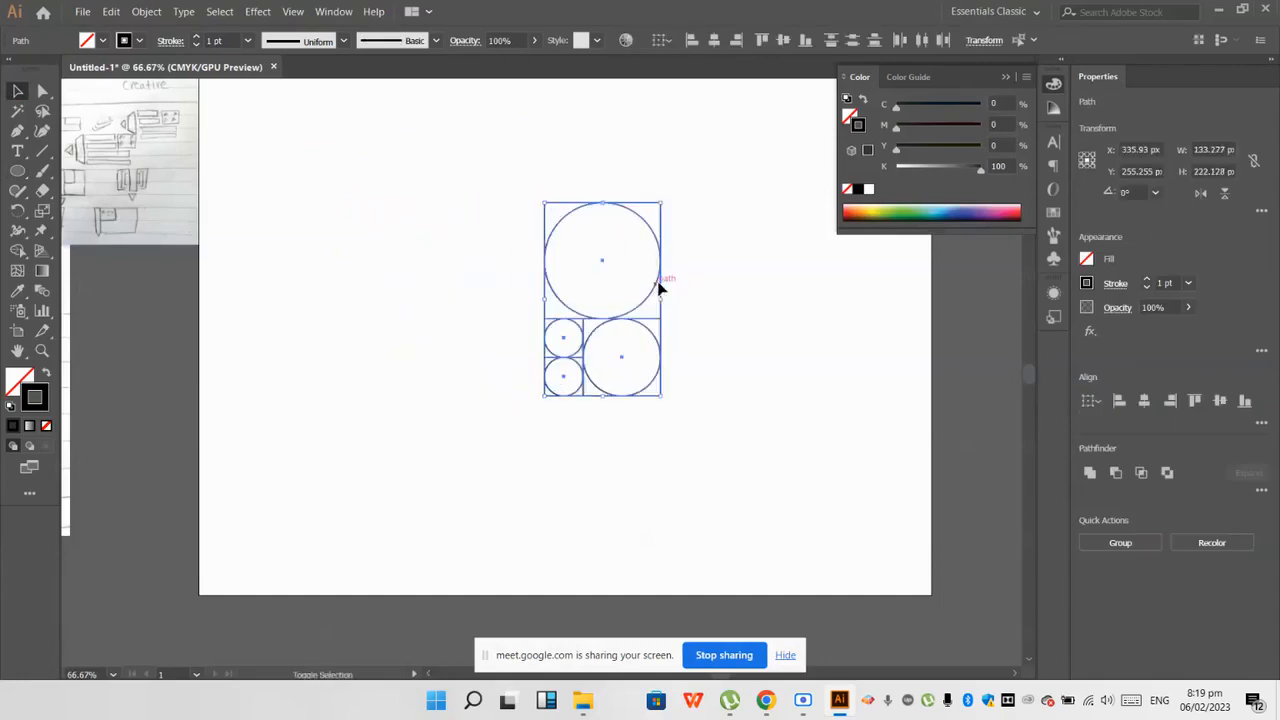
click(690, 287)
Step: Switch to the Rectangle tool for adding the next square to the construction
key(ctrl+1)
drag(17, 170, 90, 169)
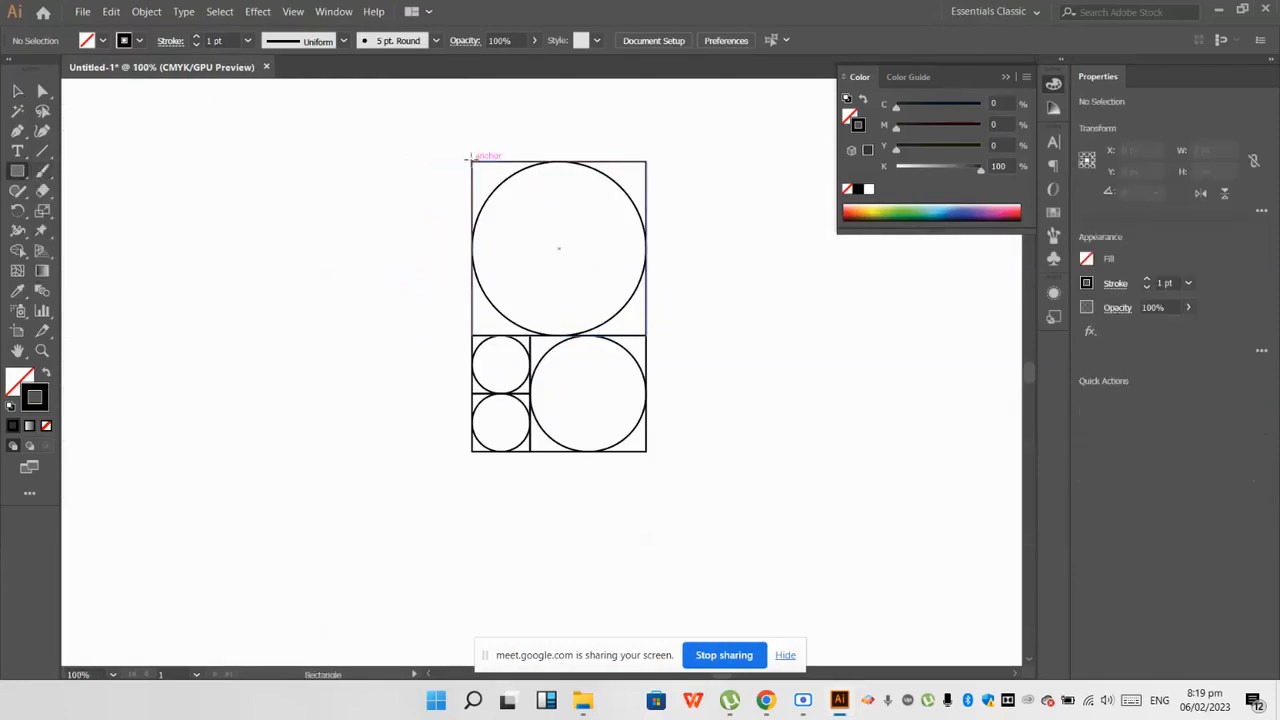
drag(469, 158, 180, 416)
key(ctrl+z)
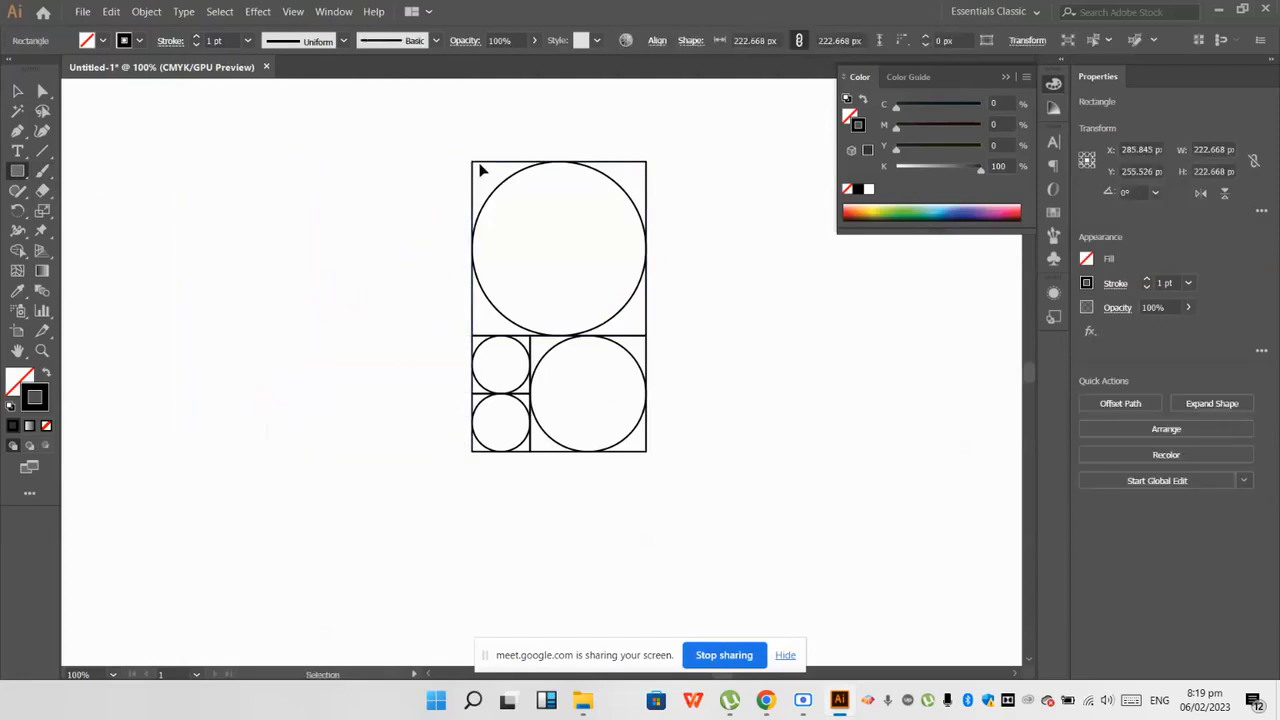
scroll(478, 166, up, 3)
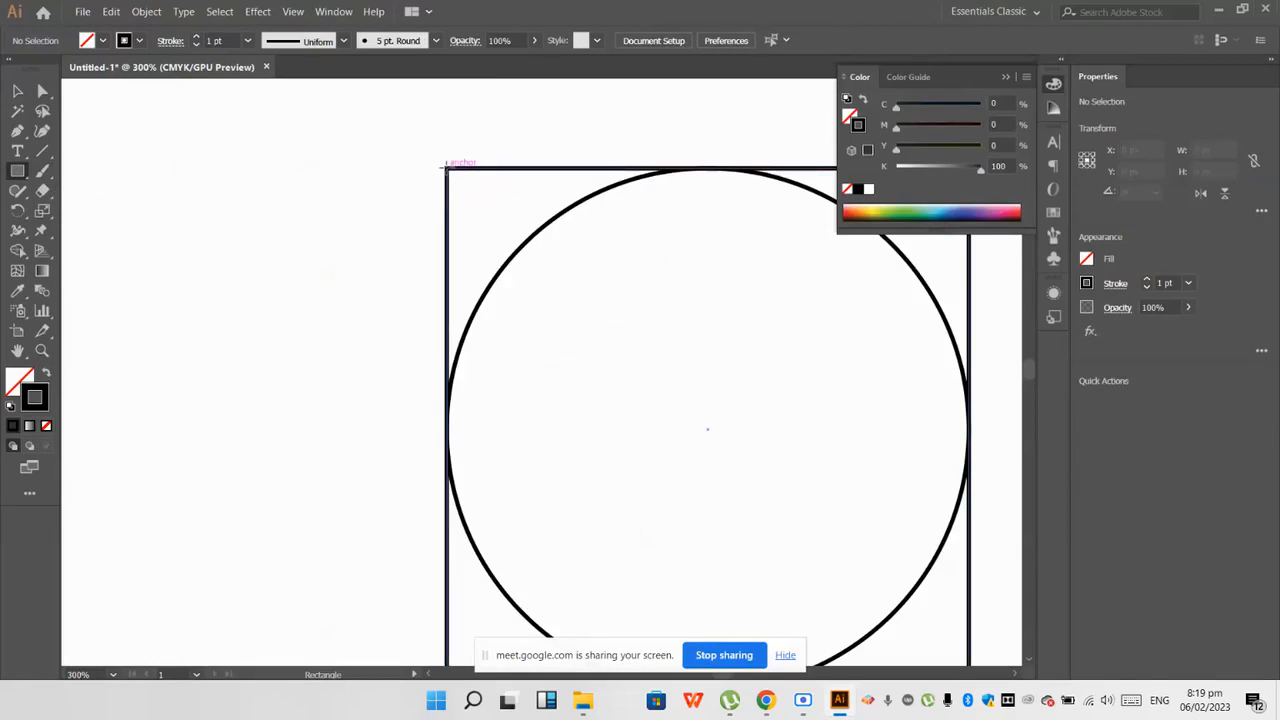
drag(446, 167, 99, 538)
scroll(106, 531, down, 3)
key(ctrl+z)
Step: Draw a square about 222 px wide outward from the construction's upper-left corner, flush with its left edge and full height
scroll(197, 443, down, 3)
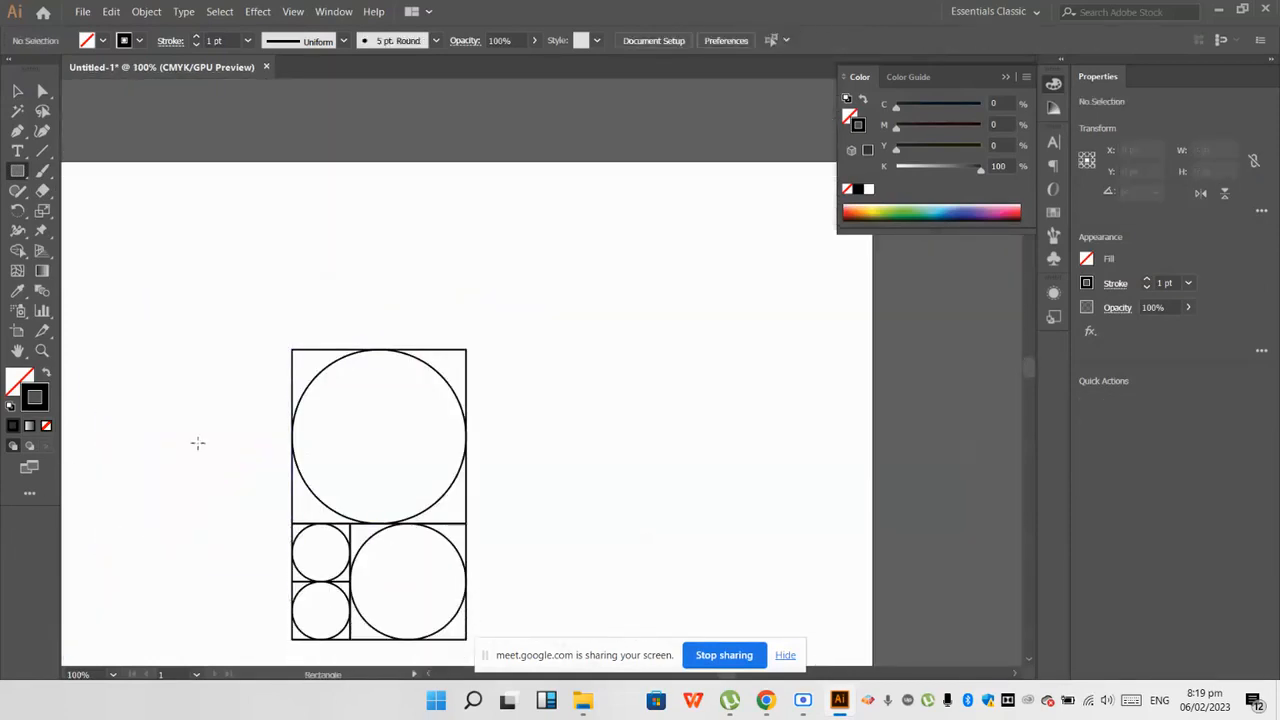
scroll(213, 395, up, 1)
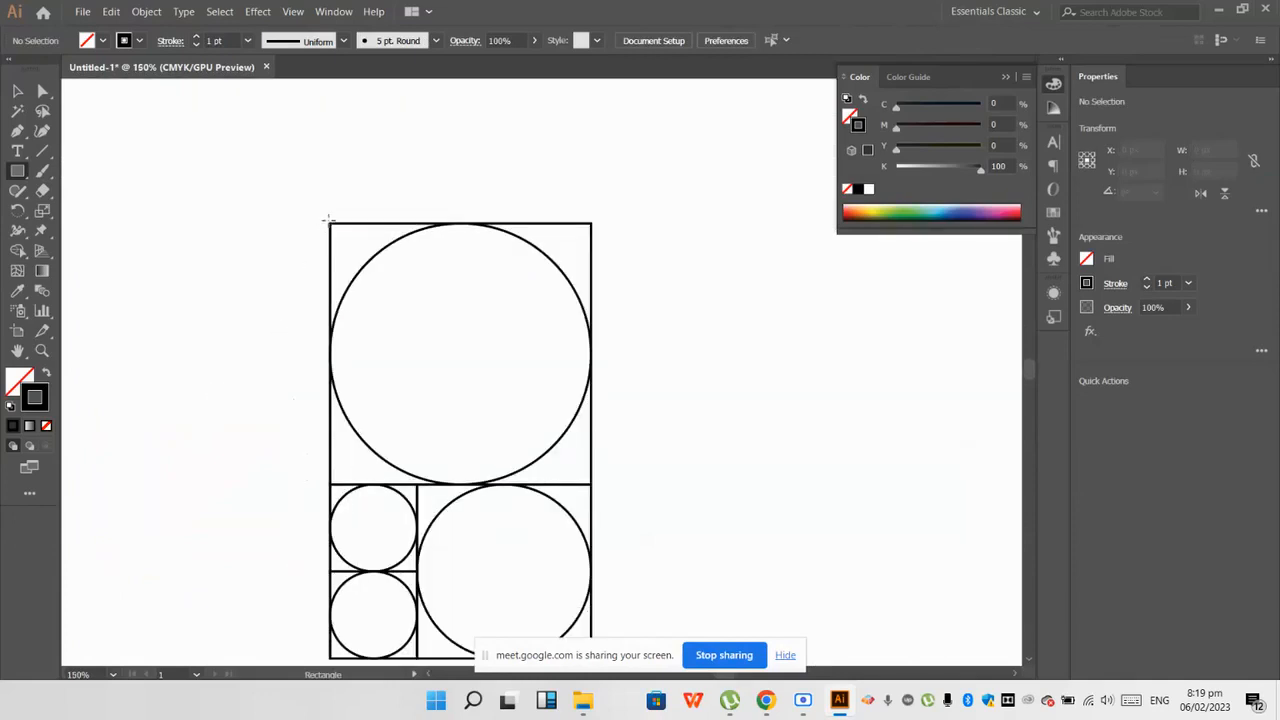
mouse_move(329, 222)
mouse_down()
mouse_move(186, 486)
mouse_move(66, 656)
mouse_move(80, 658)
mouse_up()
key(ctrl+minus)
key(ctrl+minus)
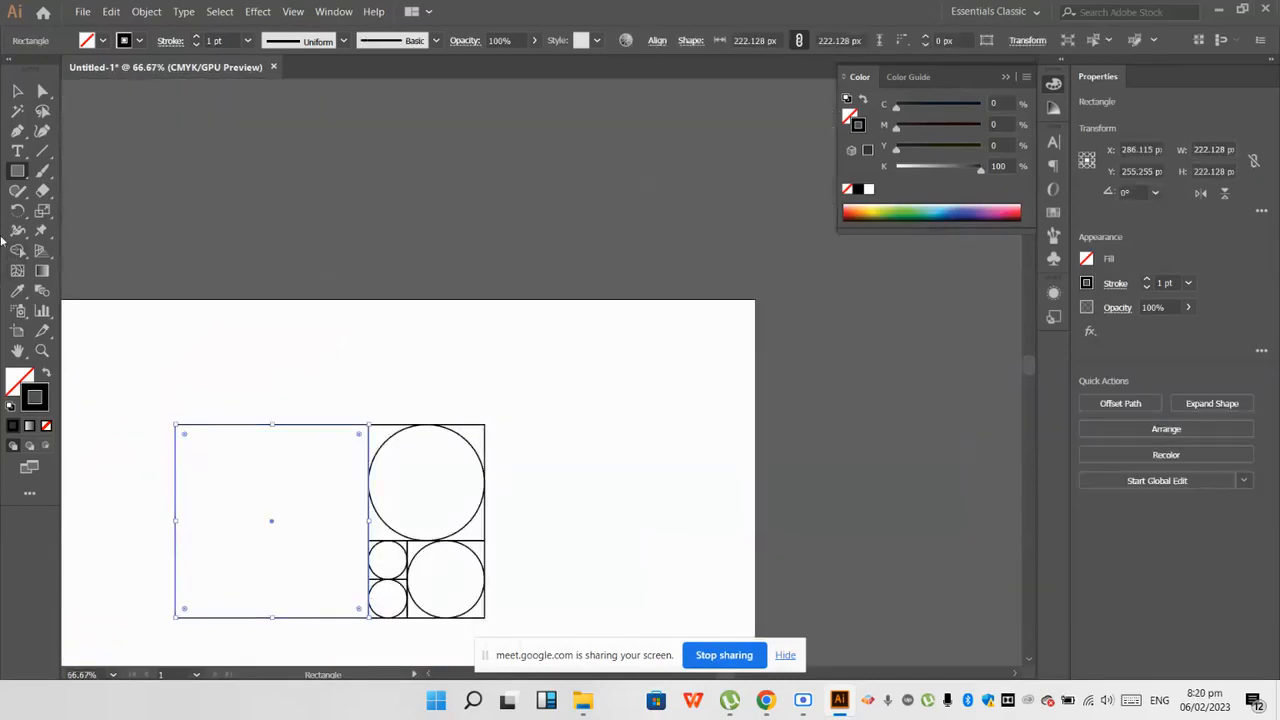
Step: Draw a circle about 222 px in diameter from the centre of the new square so that it touches all four sides
drag(21, 180, 114, 210)
key(ctrl+shift+a)
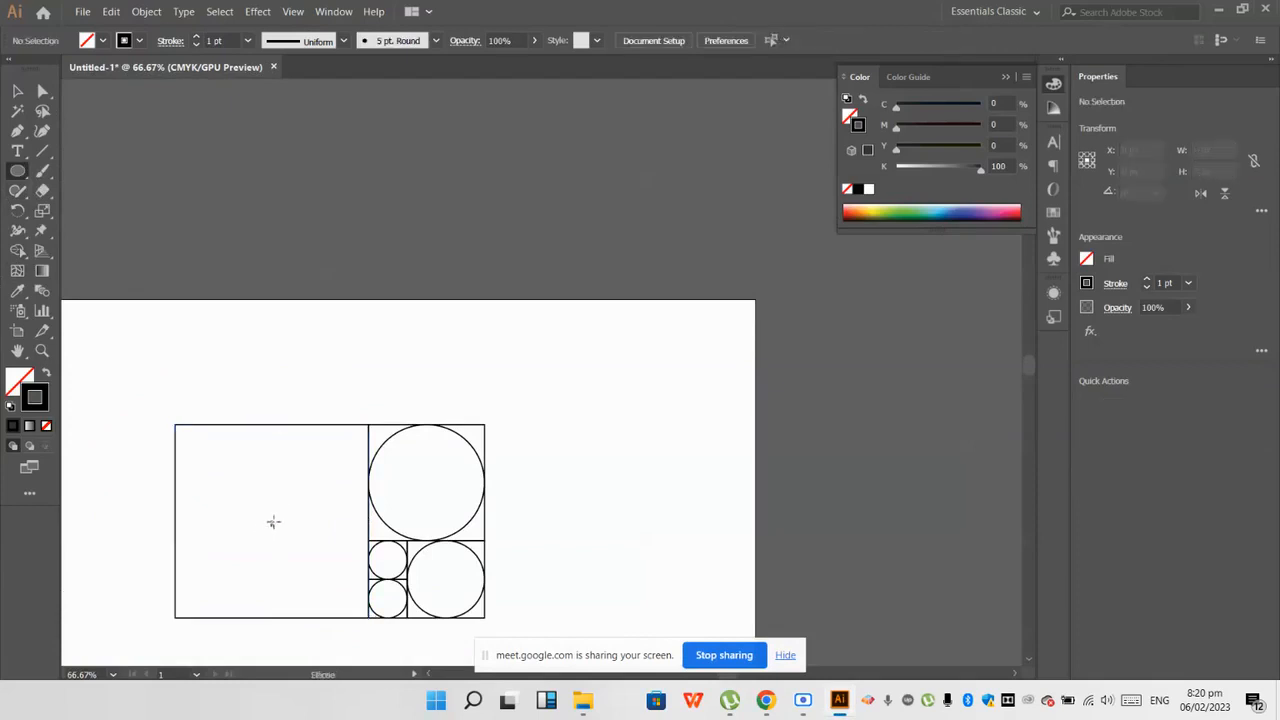
drag(272, 521, 351, 619)
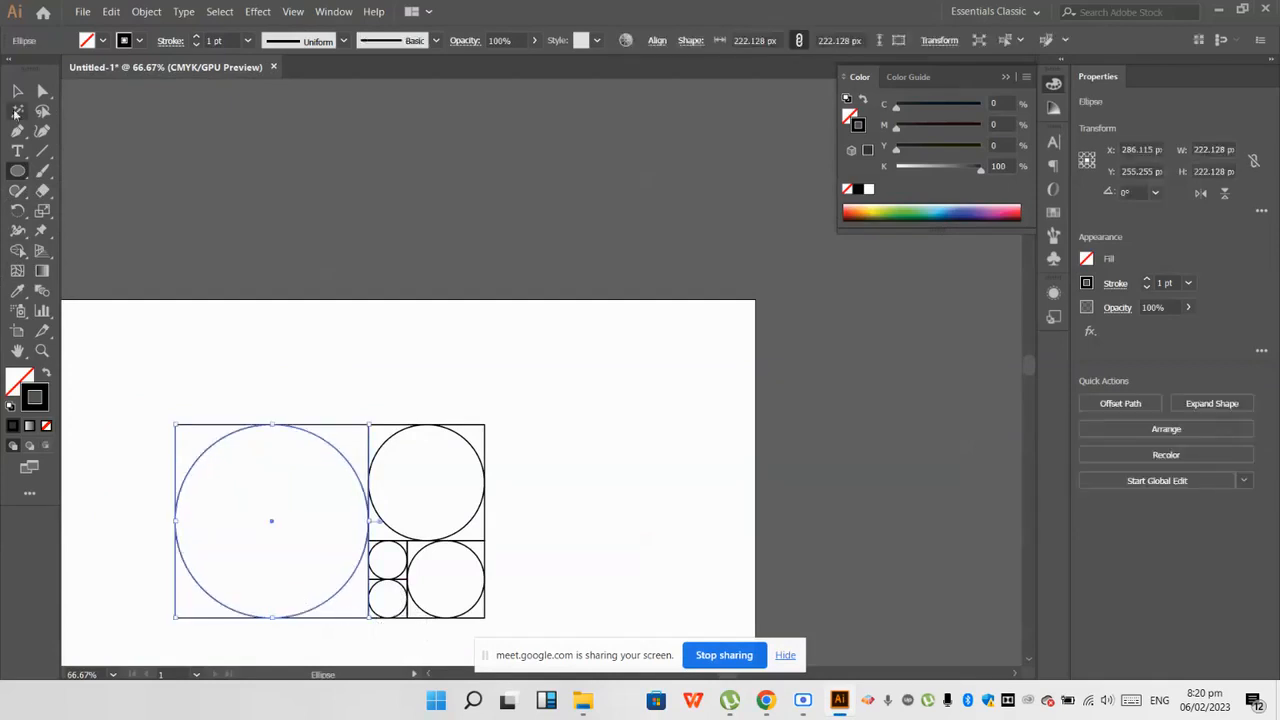
Step: Select all squares and circles, rotate them 90 degrees clockwise and move them to the artboard's right side
click(17, 92)
click(426, 312)
scroll(427, 313, down, 2)
drag(552, 567, 112, 244)
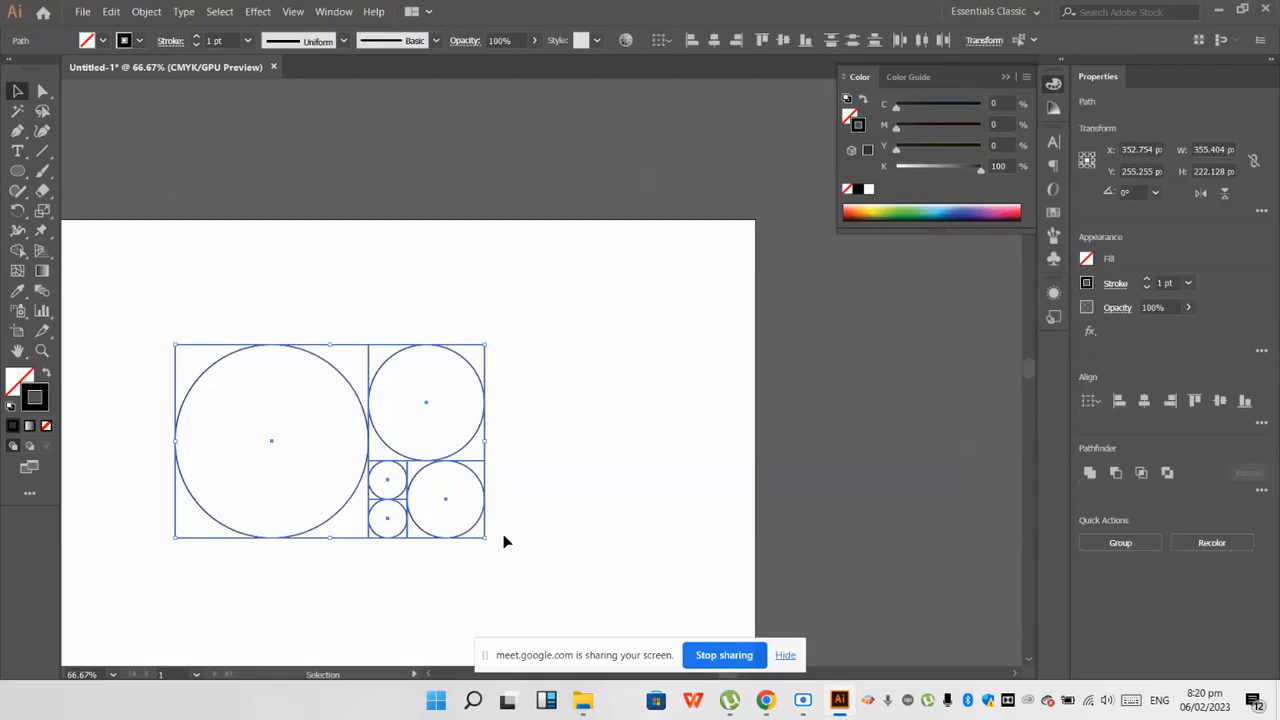
drag(487, 542, 298, 563)
scroll(428, 463, down, 1)
drag(428, 463, 626, 457)
click(660, 465)
scroll(155, 244, down, 2)
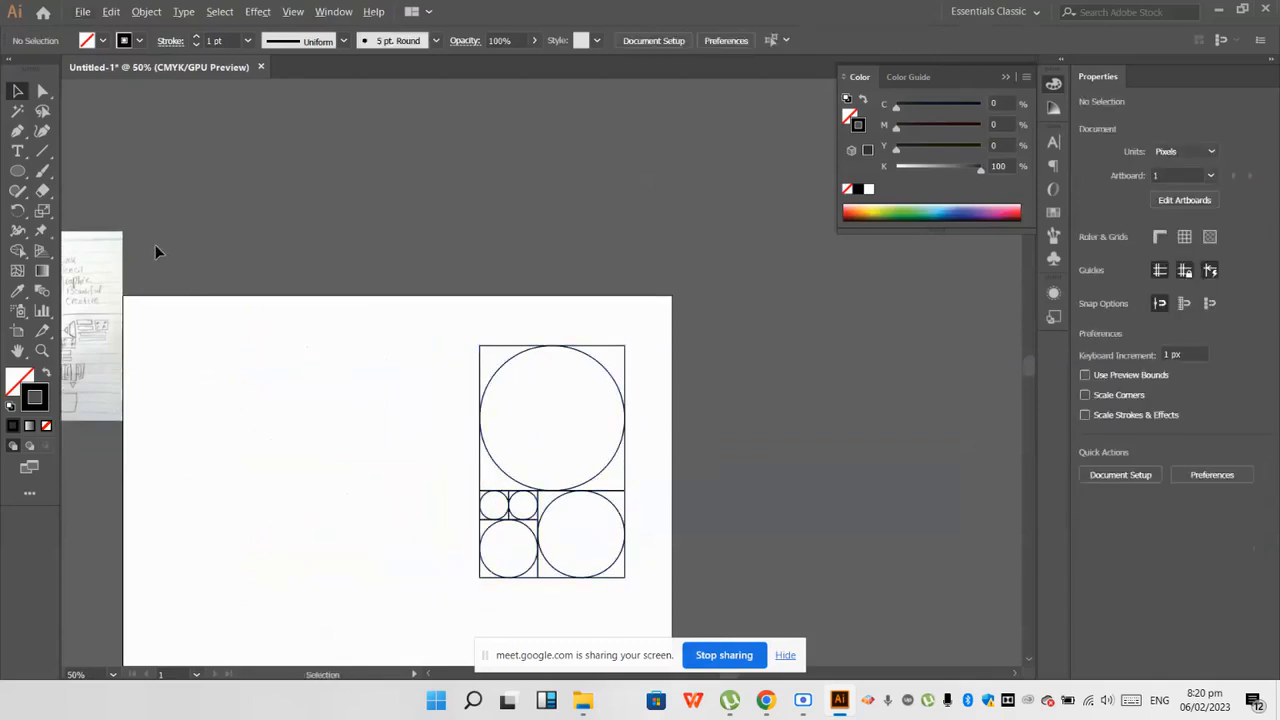
Step: Draw a square about 355 px wide against the construction's full left edge and inscribe a circle of the same diameter in it
drag(17, 170, 80, 169)
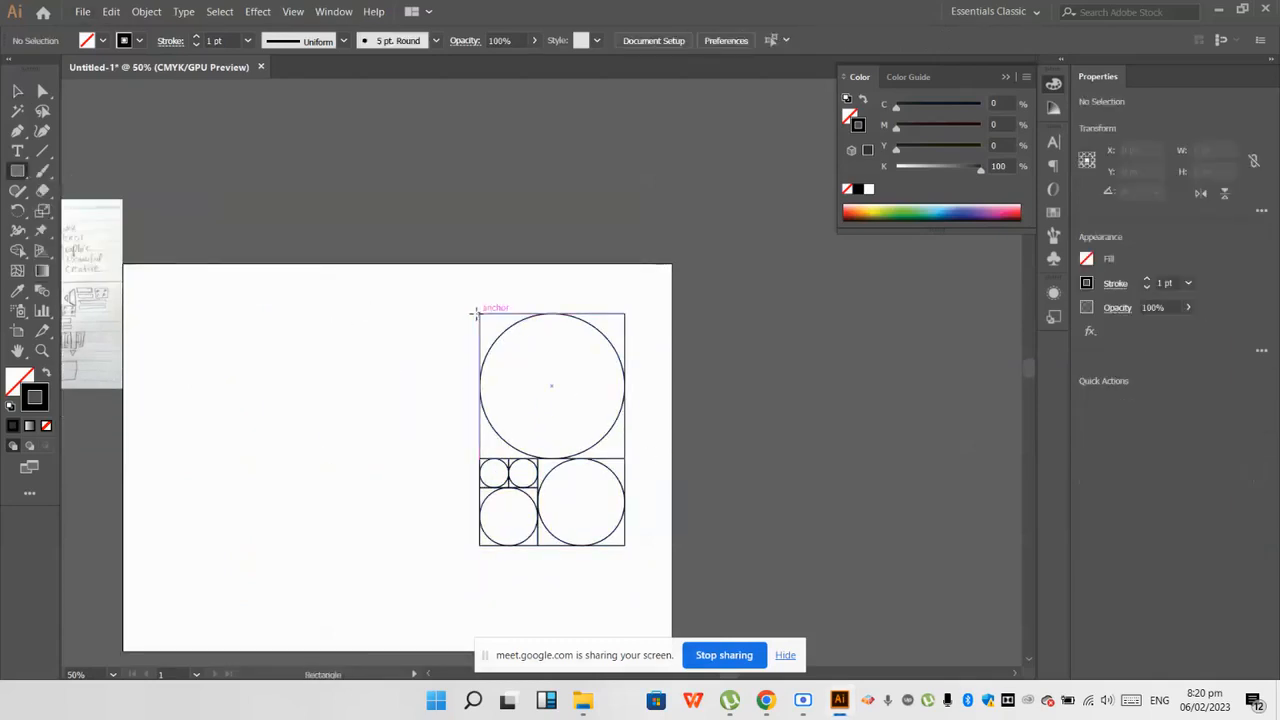
drag(479, 314, 293, 543)
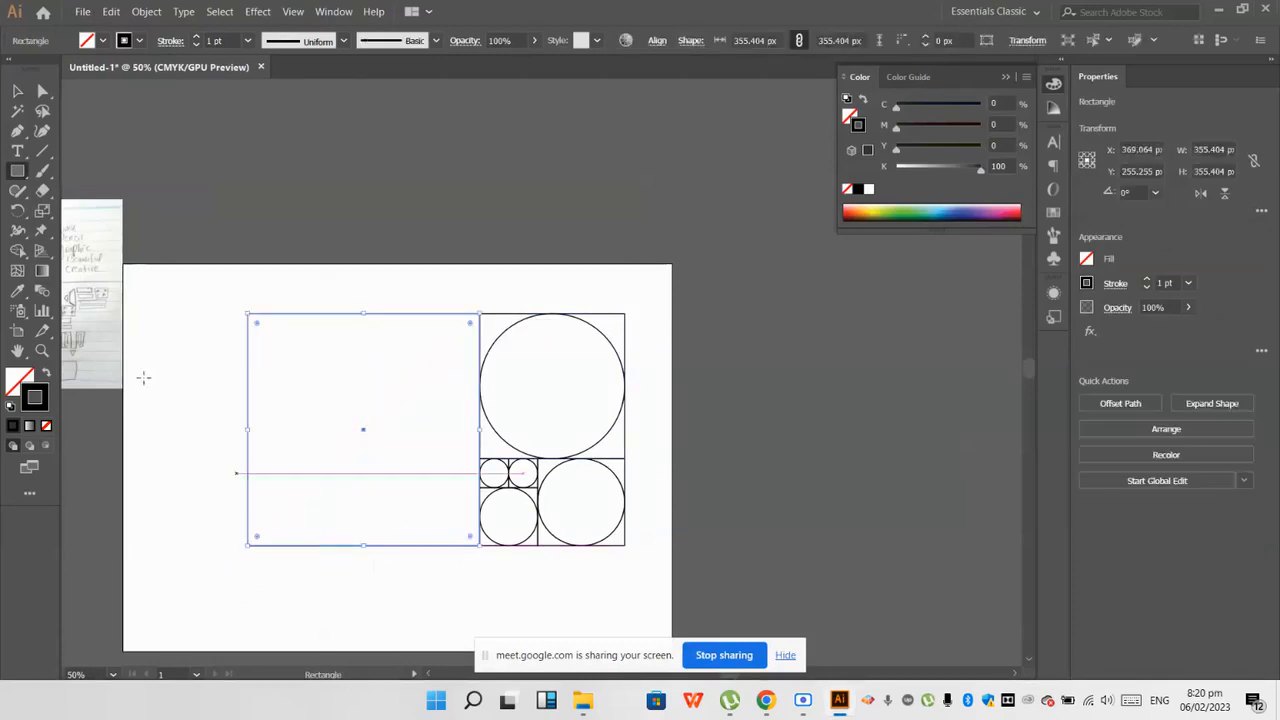
drag(17, 171, 82, 214)
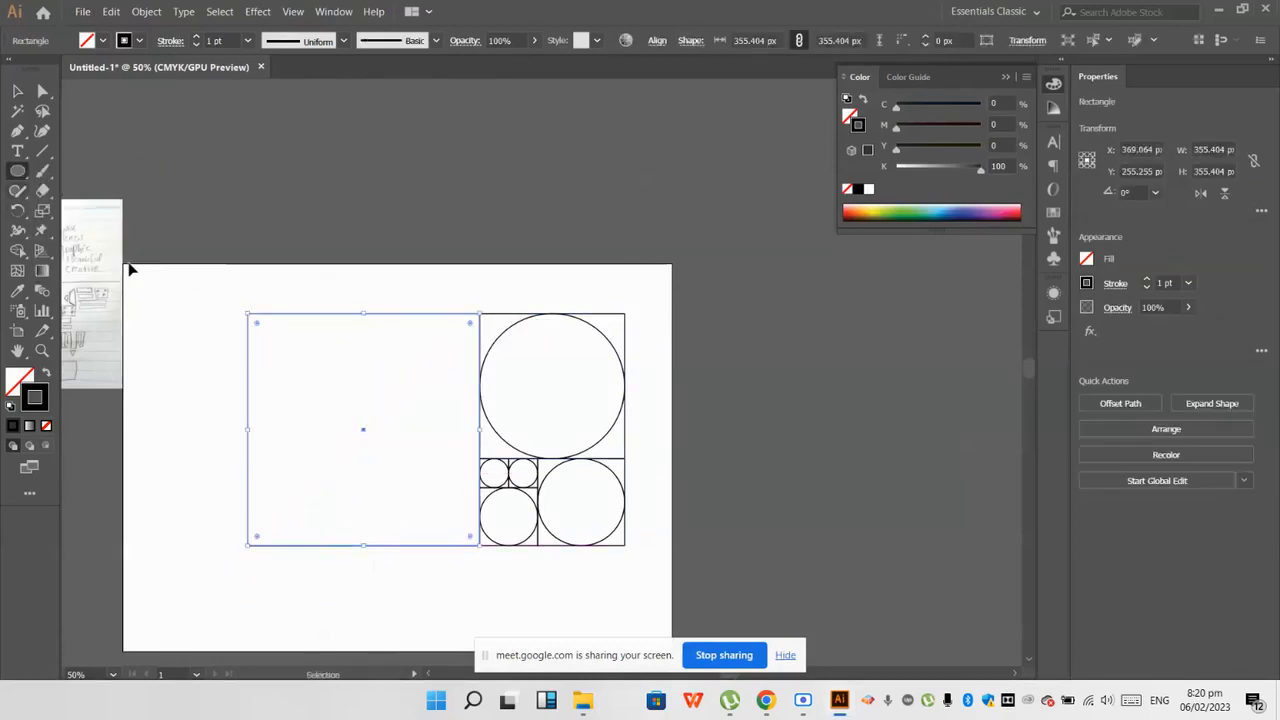
key(ctrl+shift+a)
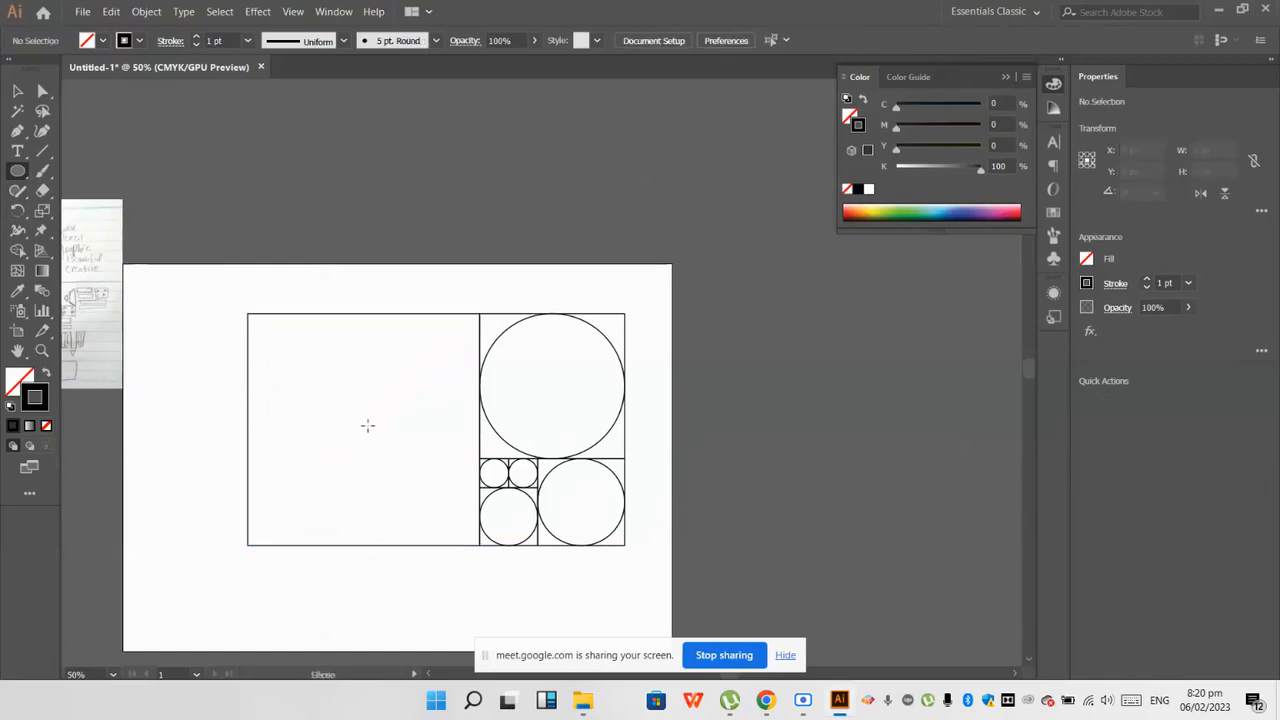
drag(363, 429, 435, 545)
Step: Select the whole construction and scale it down proportionally to about 428 by 264 px
click(17, 91)
click(570, 218)
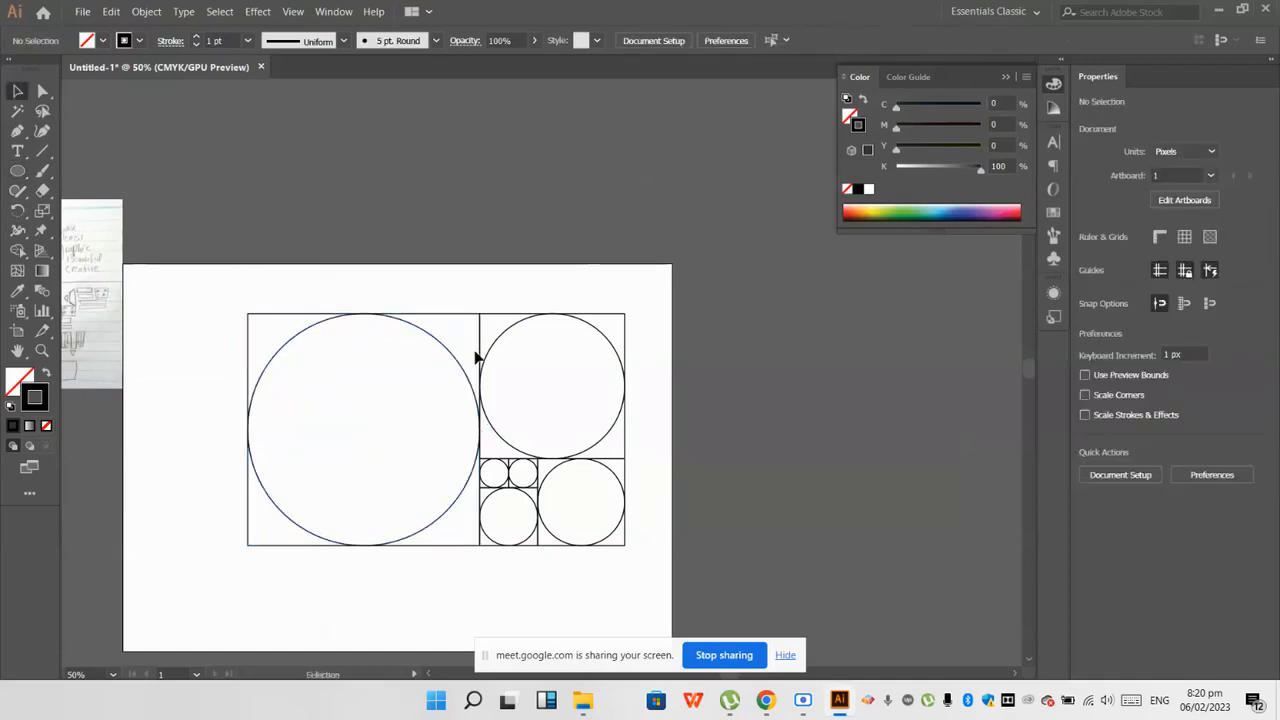
scroll(467, 358, down, 1)
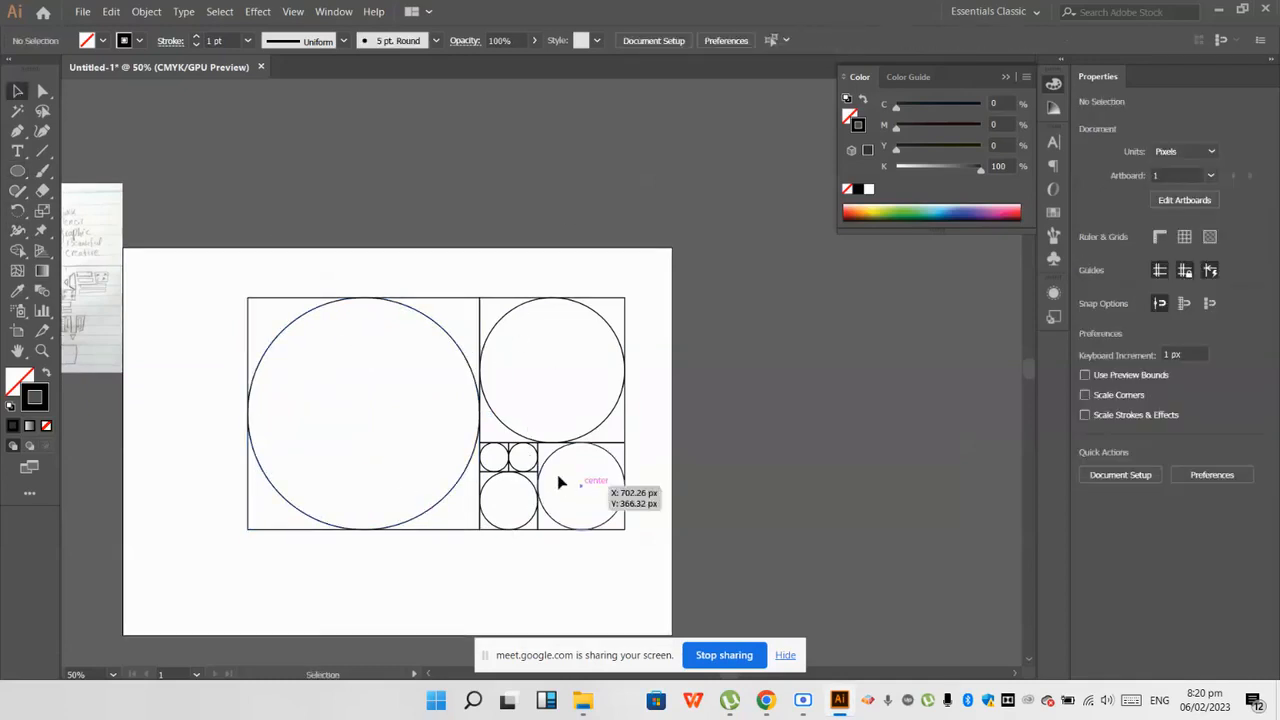
scroll(517, 463, down, 1)
drag(231, 241, 676, 578)
drag(628, 516, 583, 491)
click(594, 509)
drag(349, 357, 243, 248)
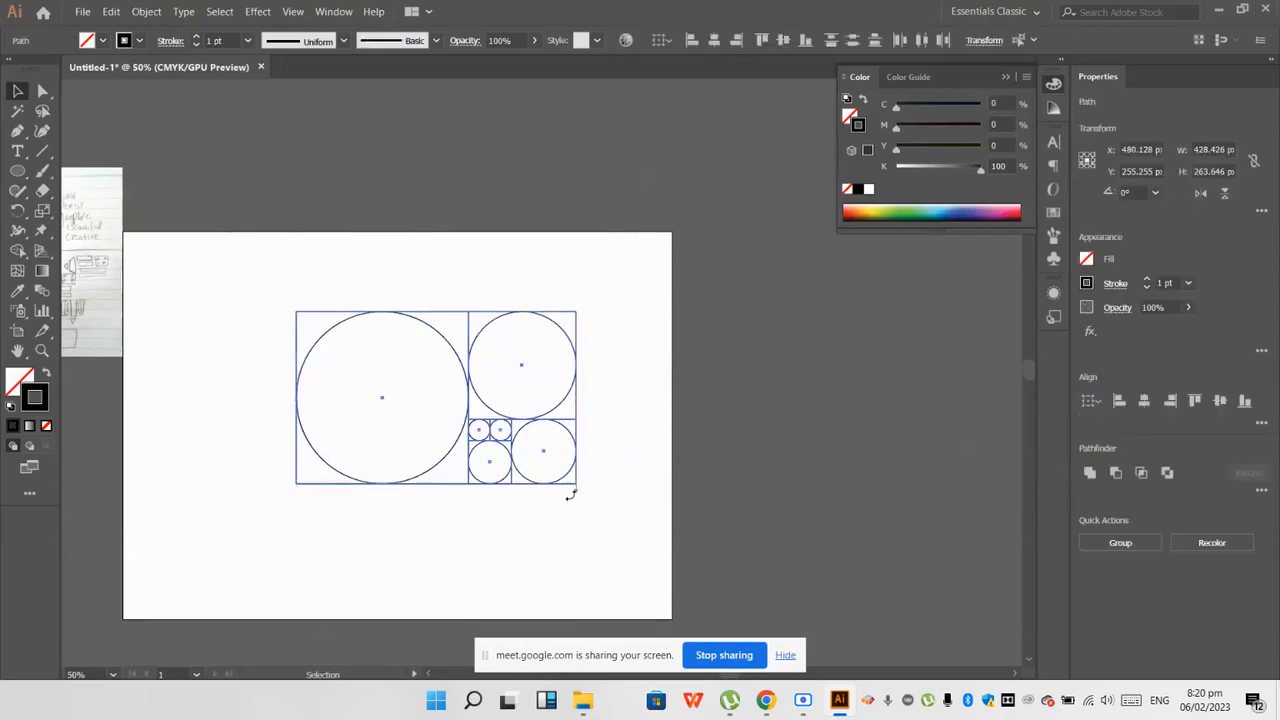
Step: Rotate the scaled construction 90 degrees clockwise, move it toward the artboard's right side and deselect it
drag(570, 494, 391, 523)
drag(477, 423, 557, 420)
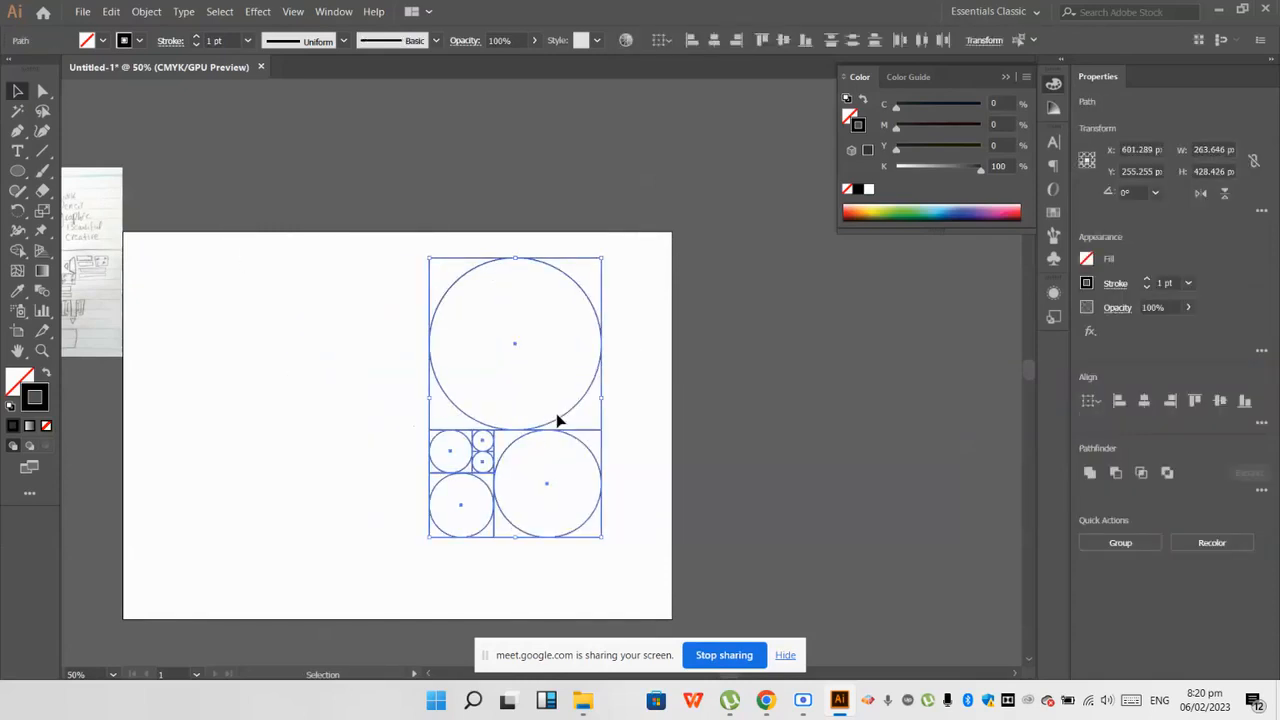
click(268, 323)
Step: Add a square about 428 px wide along the construction's full left edge and draw a circle from its centre touching all sides
drag(17, 170, 95, 170)
drag(427, 258, 265, 536)
drag(20, 172, 79, 217)
click(80, 211)
key(ctrl+shift+a)
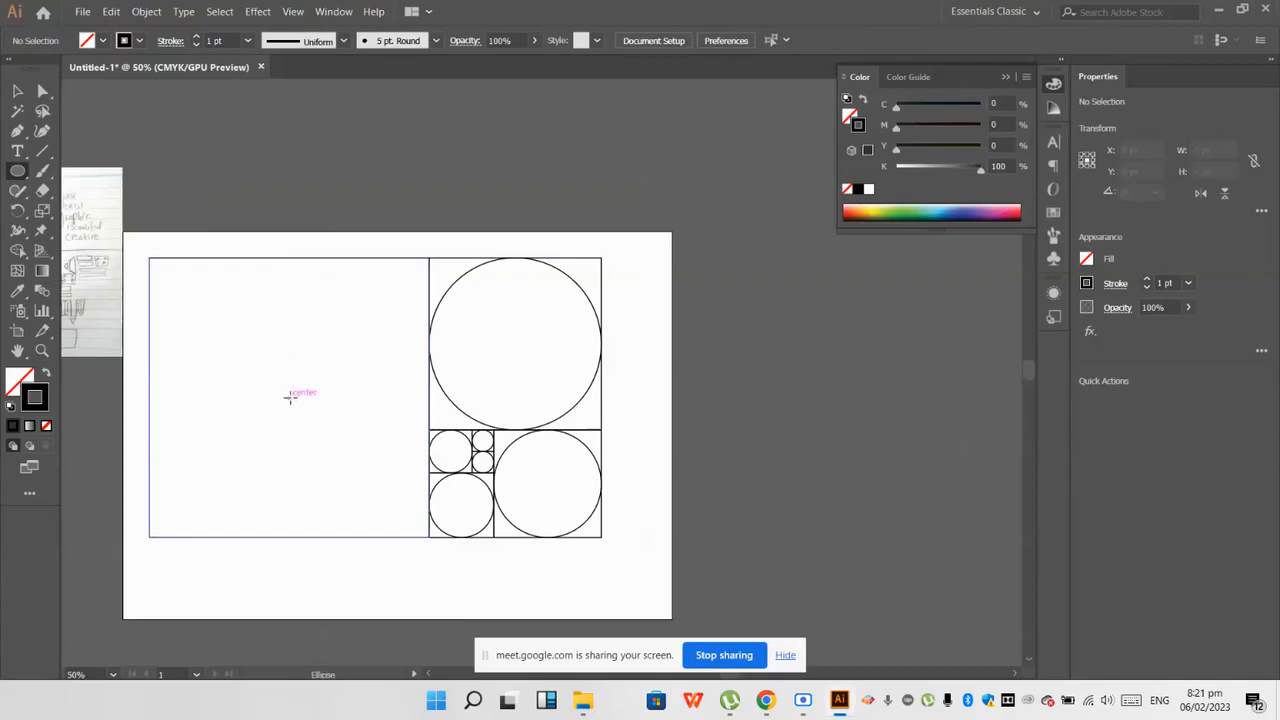
drag(289, 397, 389, 540)
Step: Examine in outline view how exactly the circles touch the edges of their squares, then return to the normal preview
scroll(306, 250, up, 6)
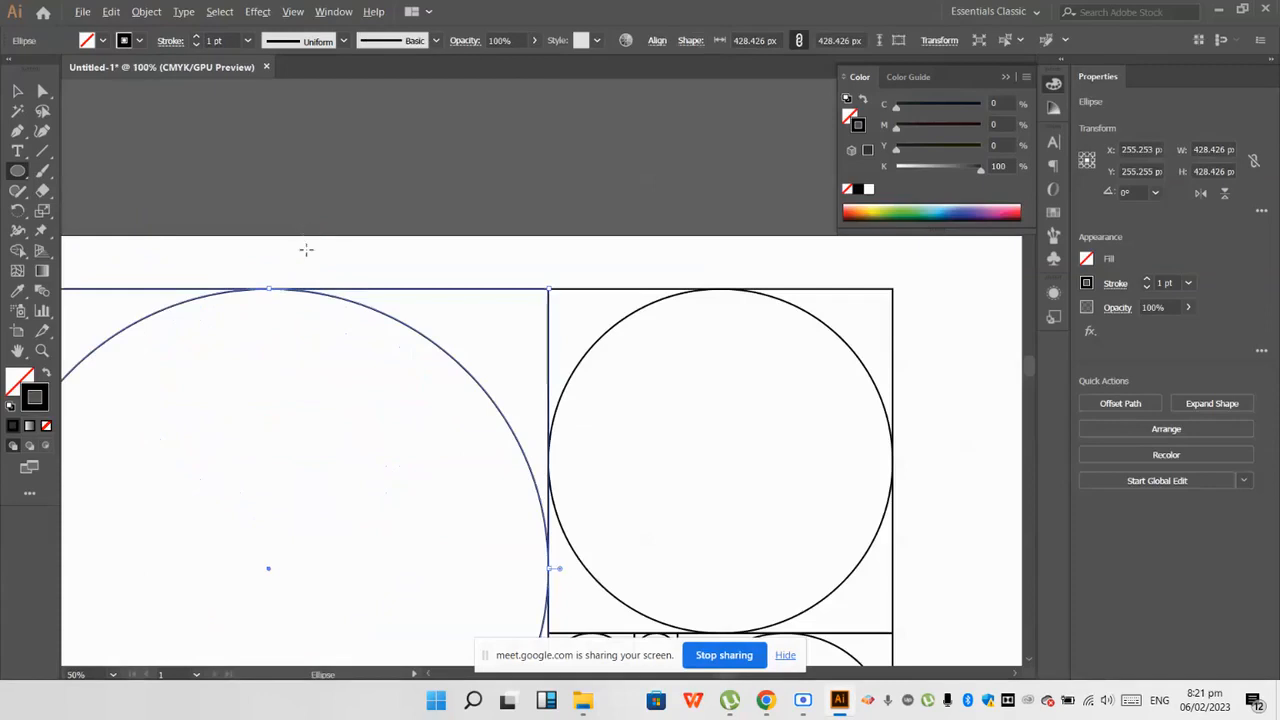
scroll(333, 272, down, 5)
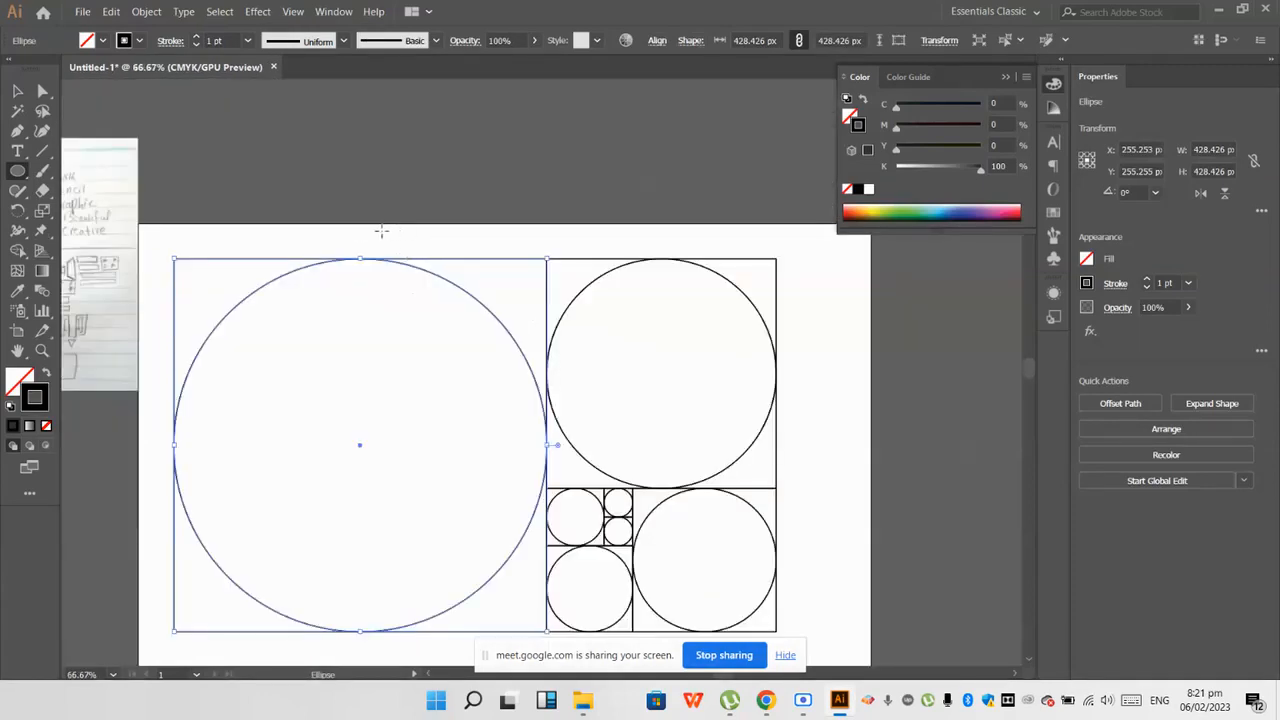
scroll(400, 250, up, 1)
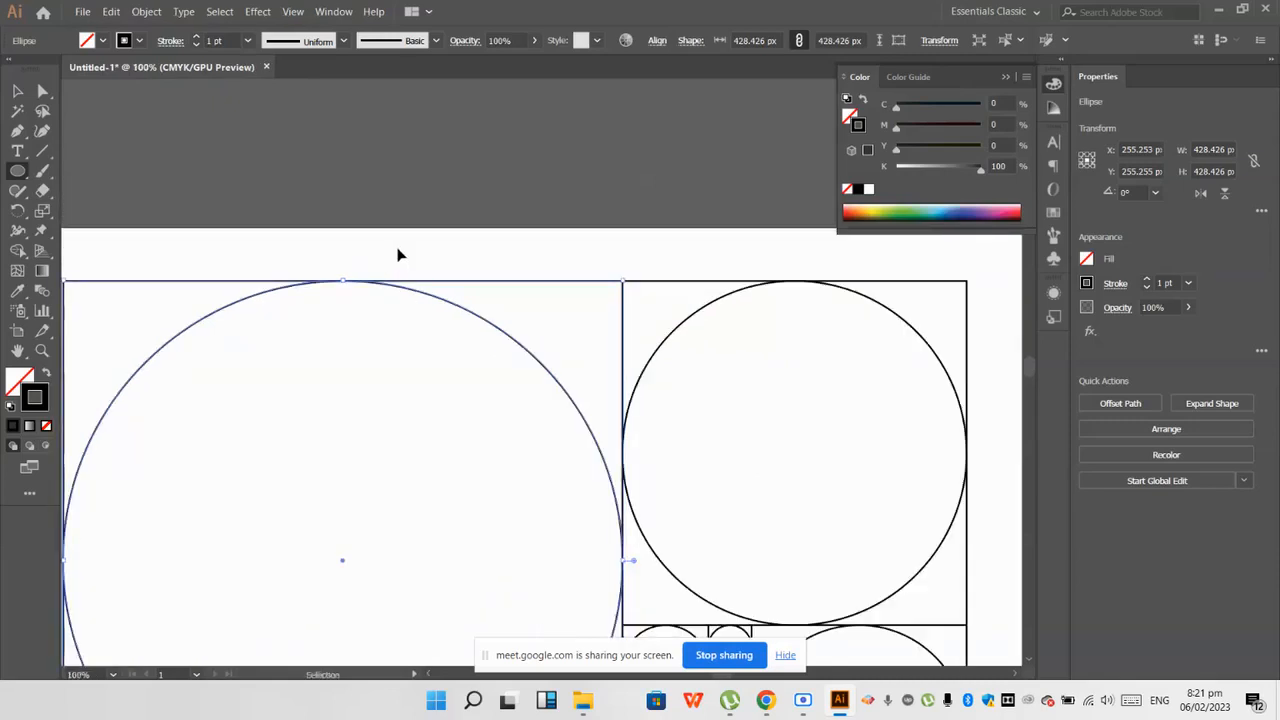
ctrl+click(398, 255)
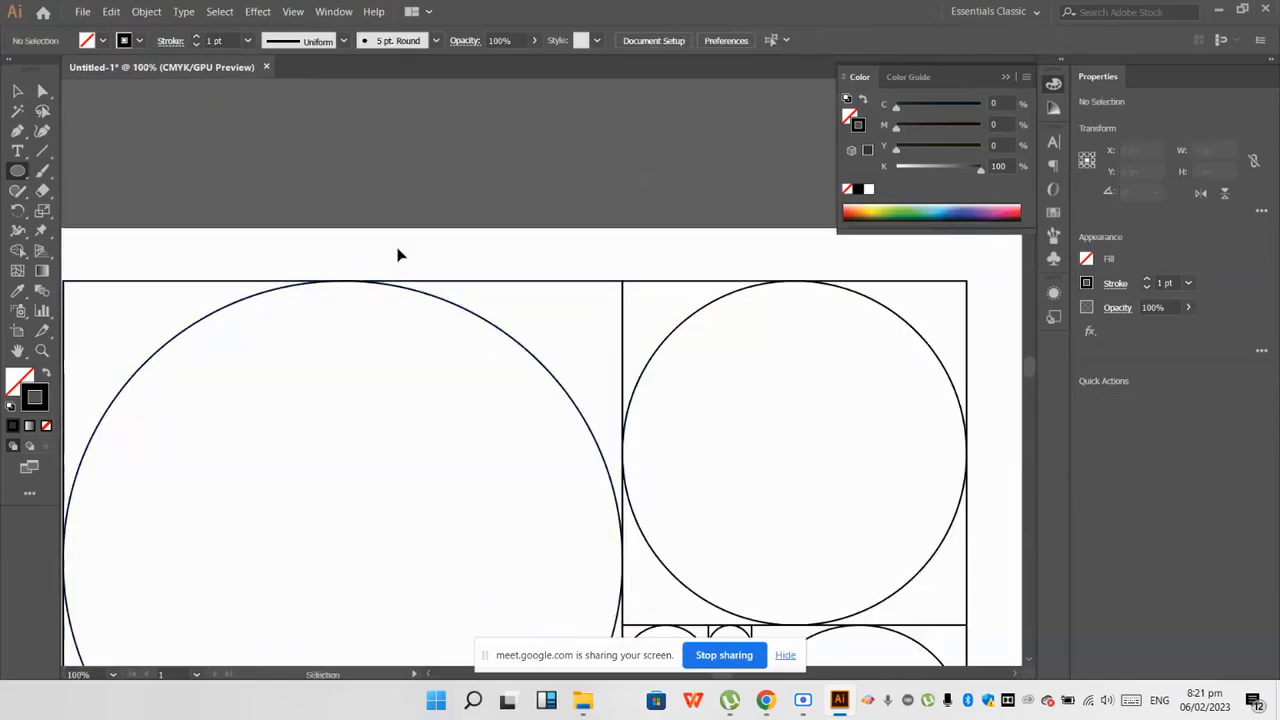
key(ctrl+y)
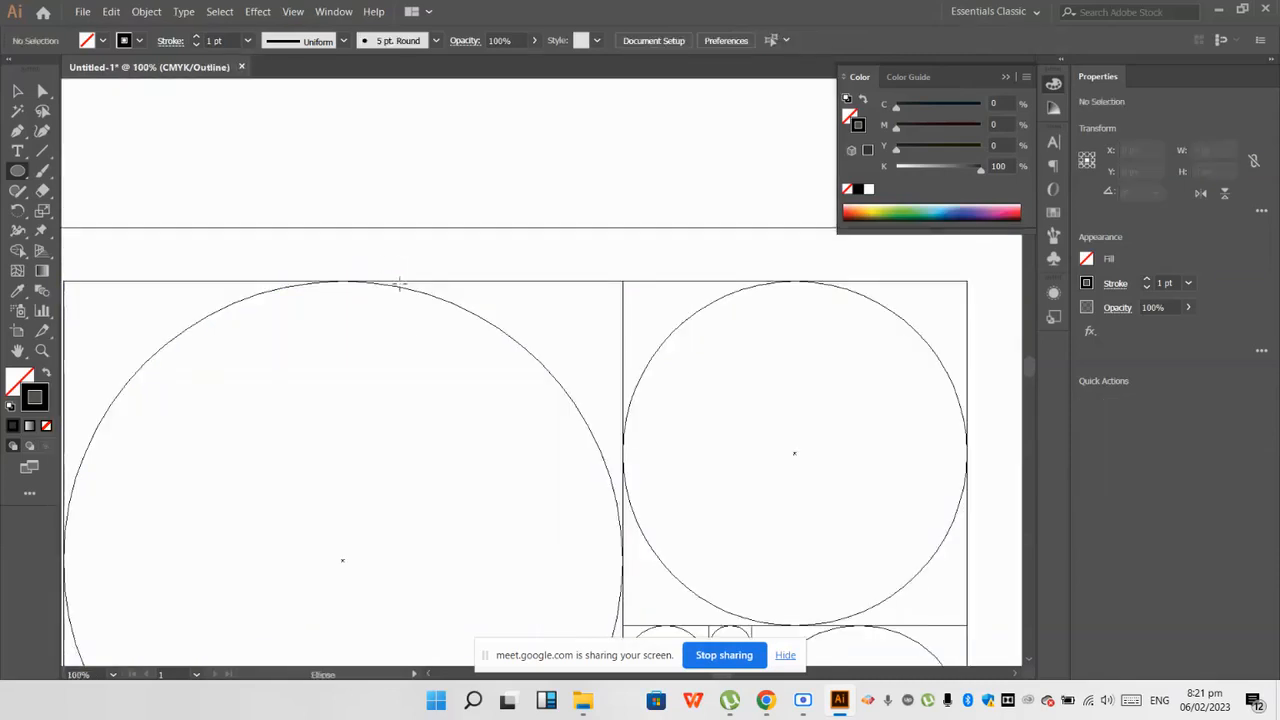
scroll(336, 278, up, 5)
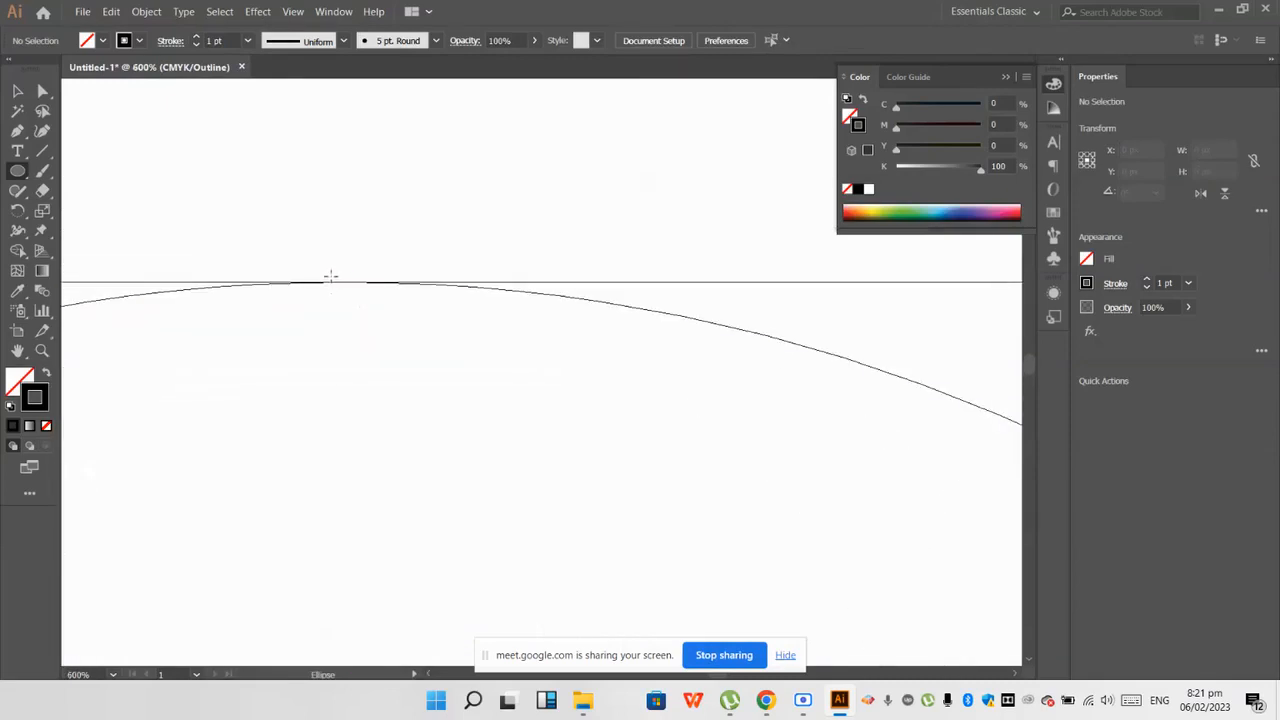
scroll(331, 276, down, 6)
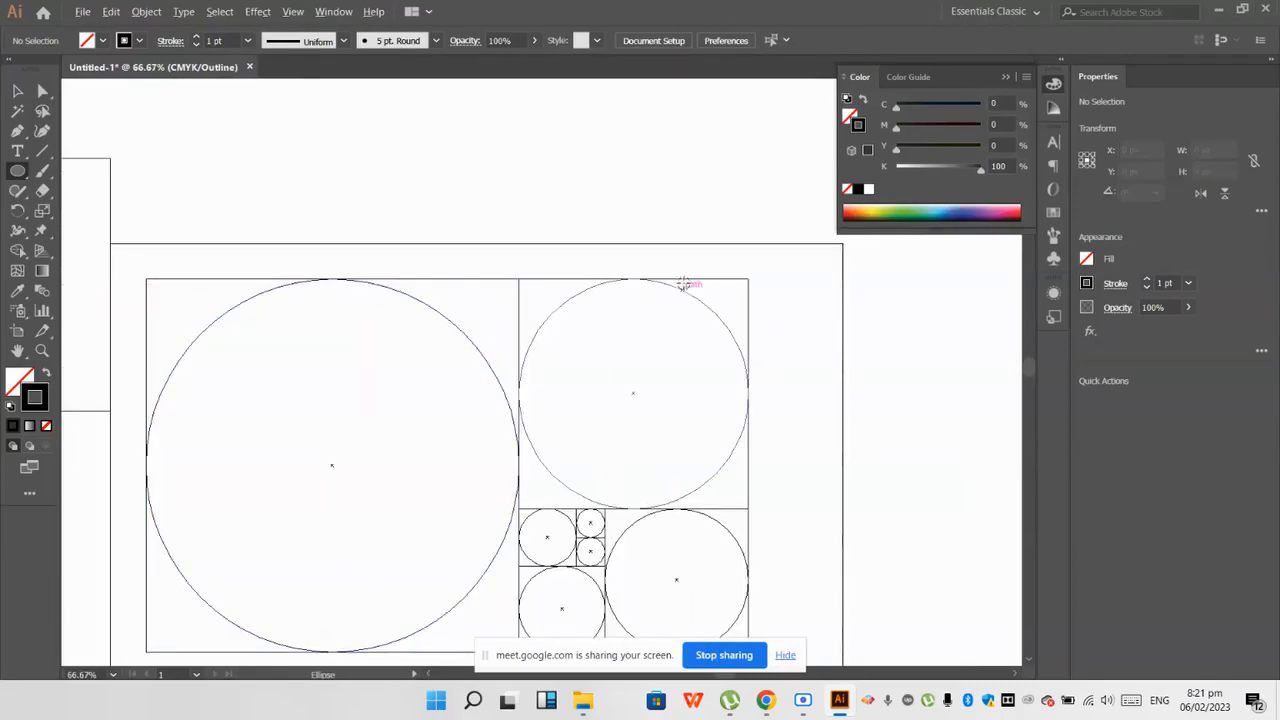
scroll(603, 288, up, 3)
scroll(466, 254, up, 2)
scroll(403, 249, down, 6)
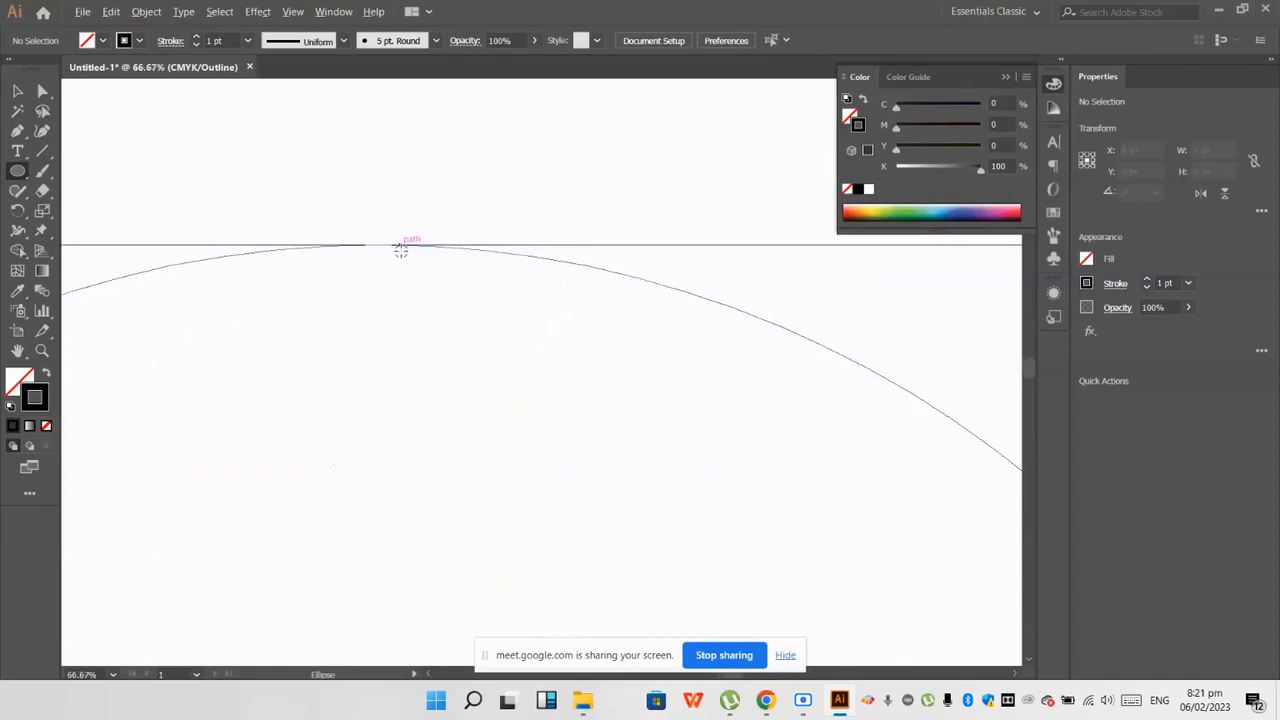
scroll(423, 403, up, 8)
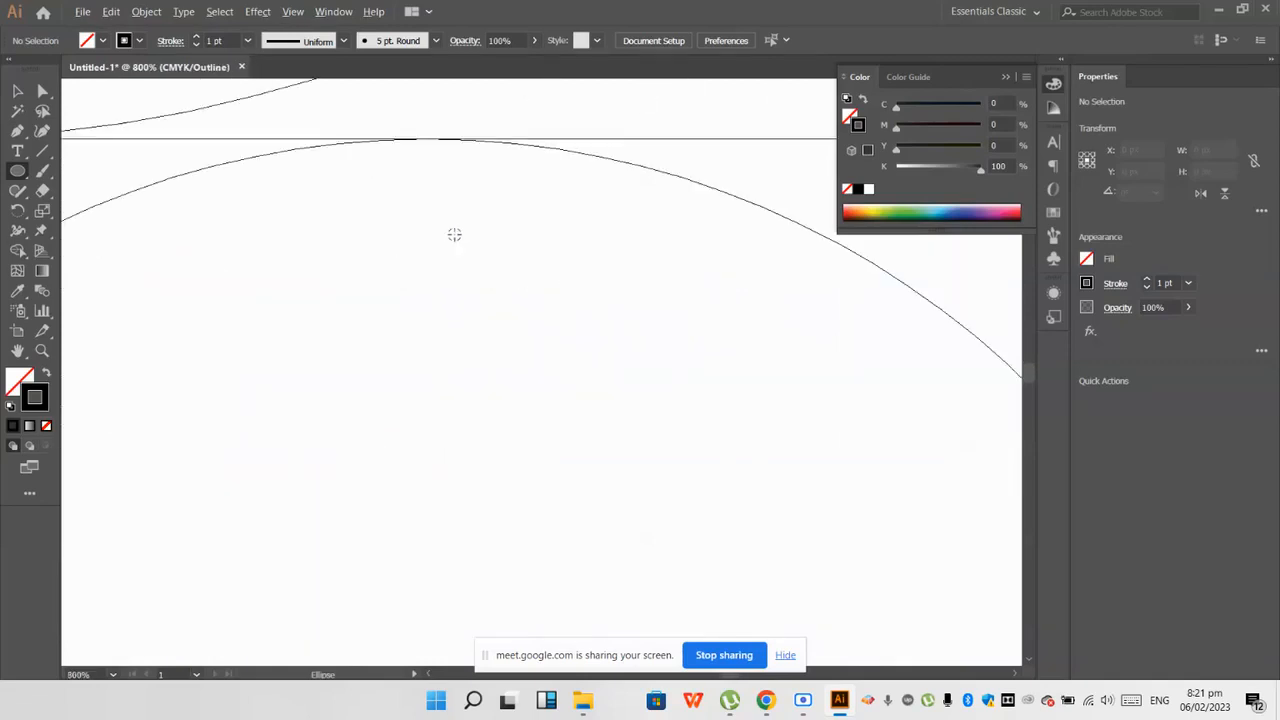
scroll(458, 170, down, 10)
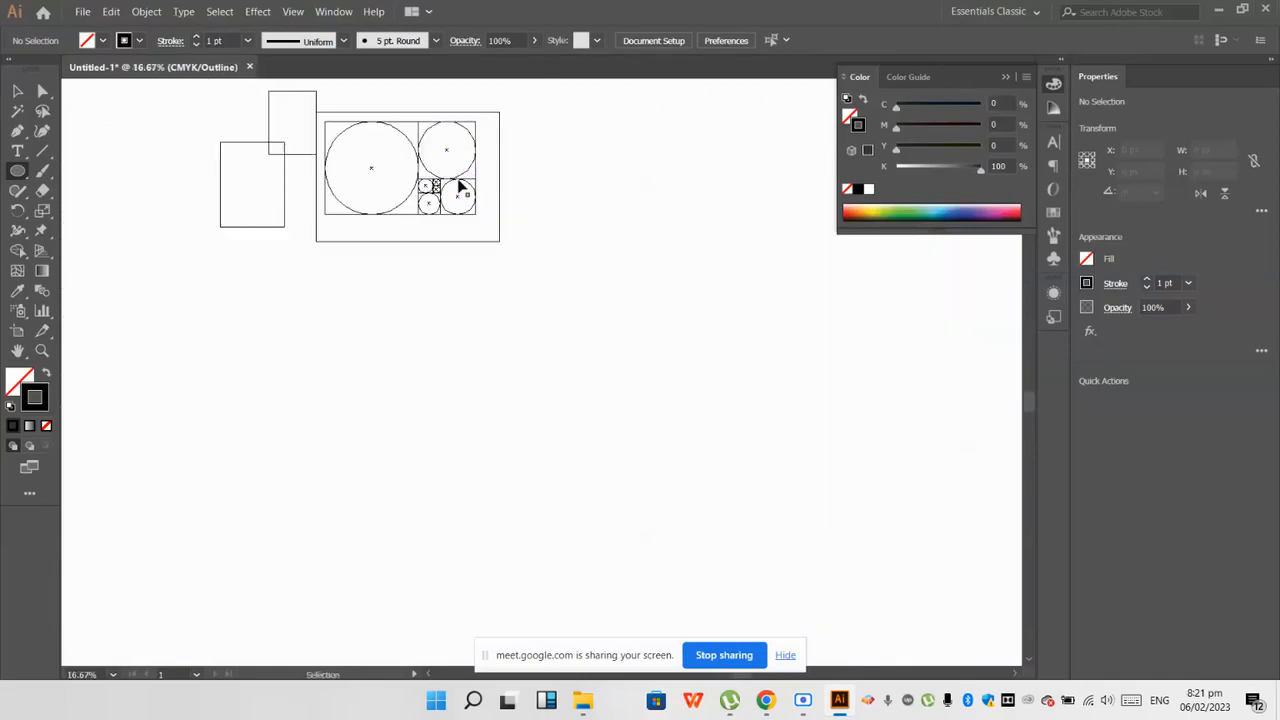
key(ctrl+y)
Step: Try to duplicate the second-largest circle outside the artboard, and undo the copy
scroll(455, 188, up, 1)
click(18, 90)
scroll(512, 220, up, 1)
scroll(470, 197, up, 3)
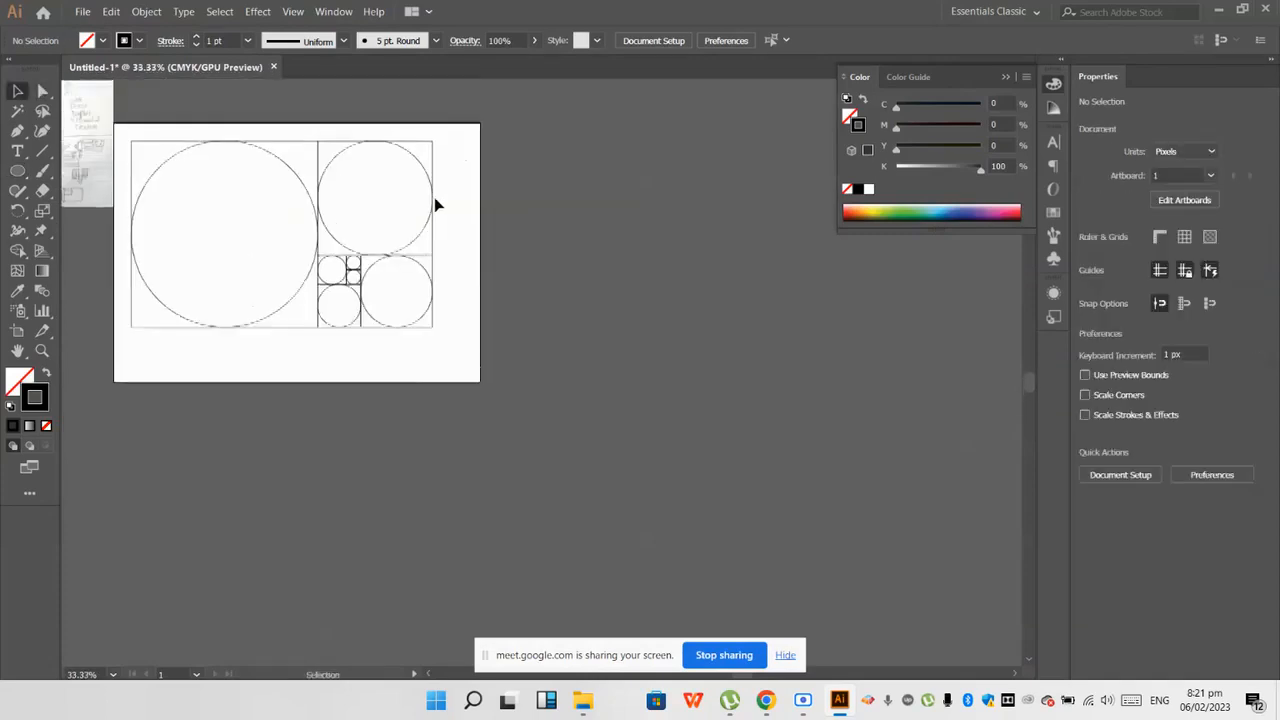
scroll(434, 205, up, 1)
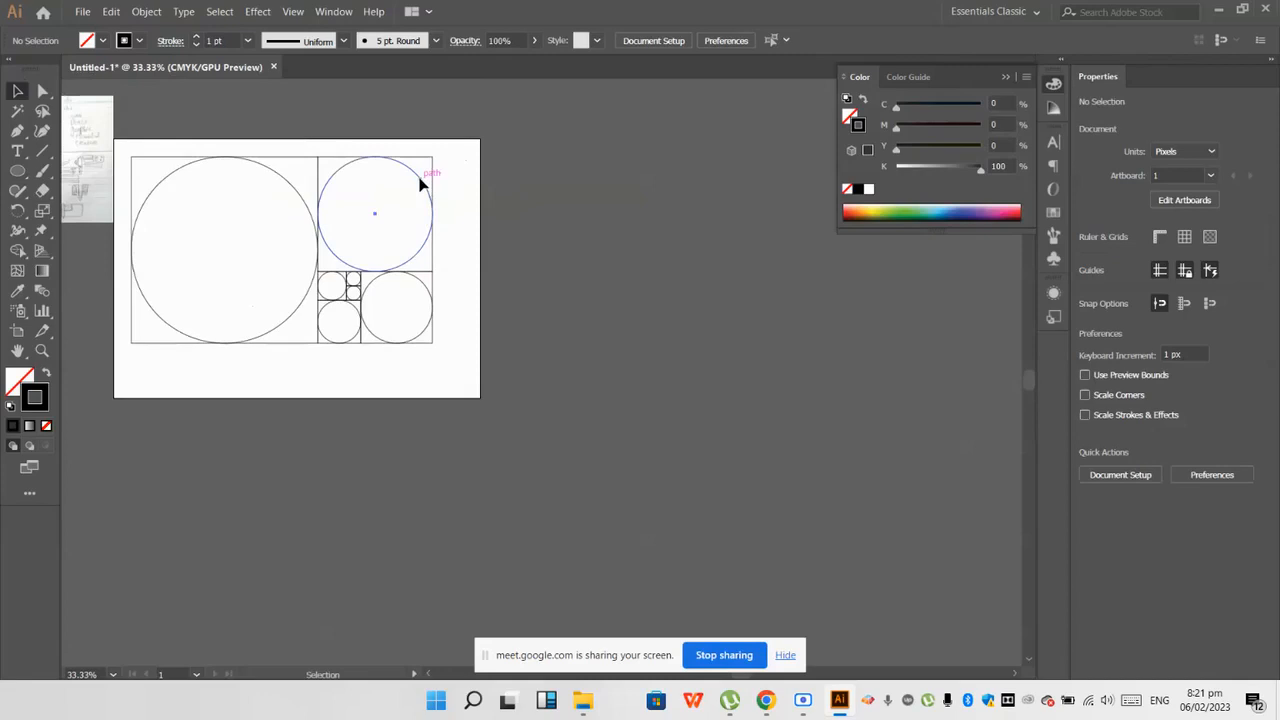
drag(420, 179, 667, 198)
key(ctrl+z)
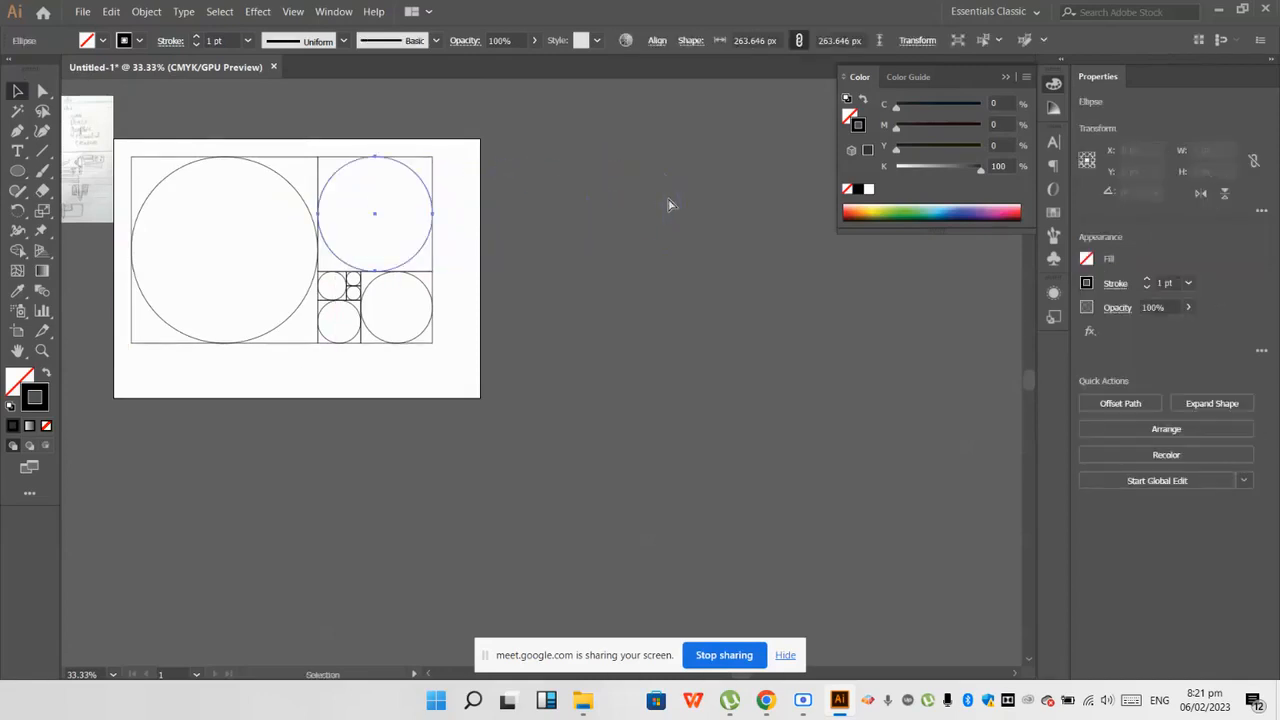
drag(420, 179, 682, 180)
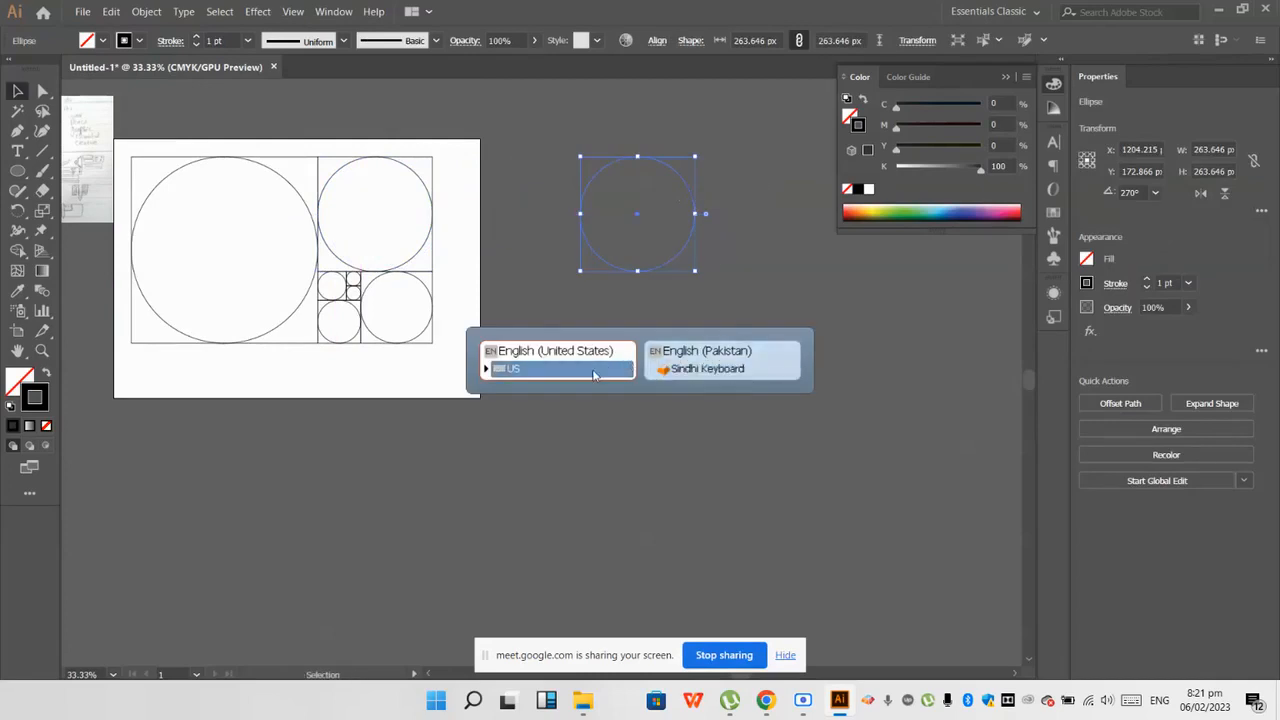
click(717, 211)
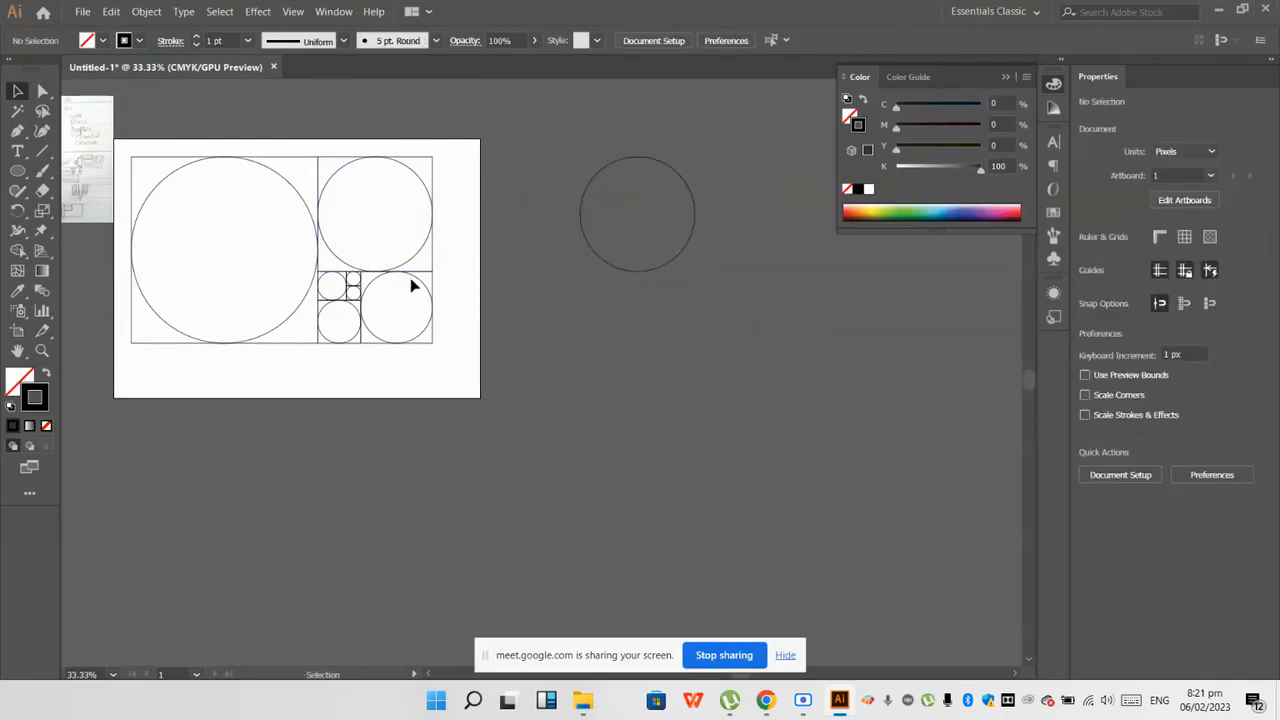
key(ctrl+z)
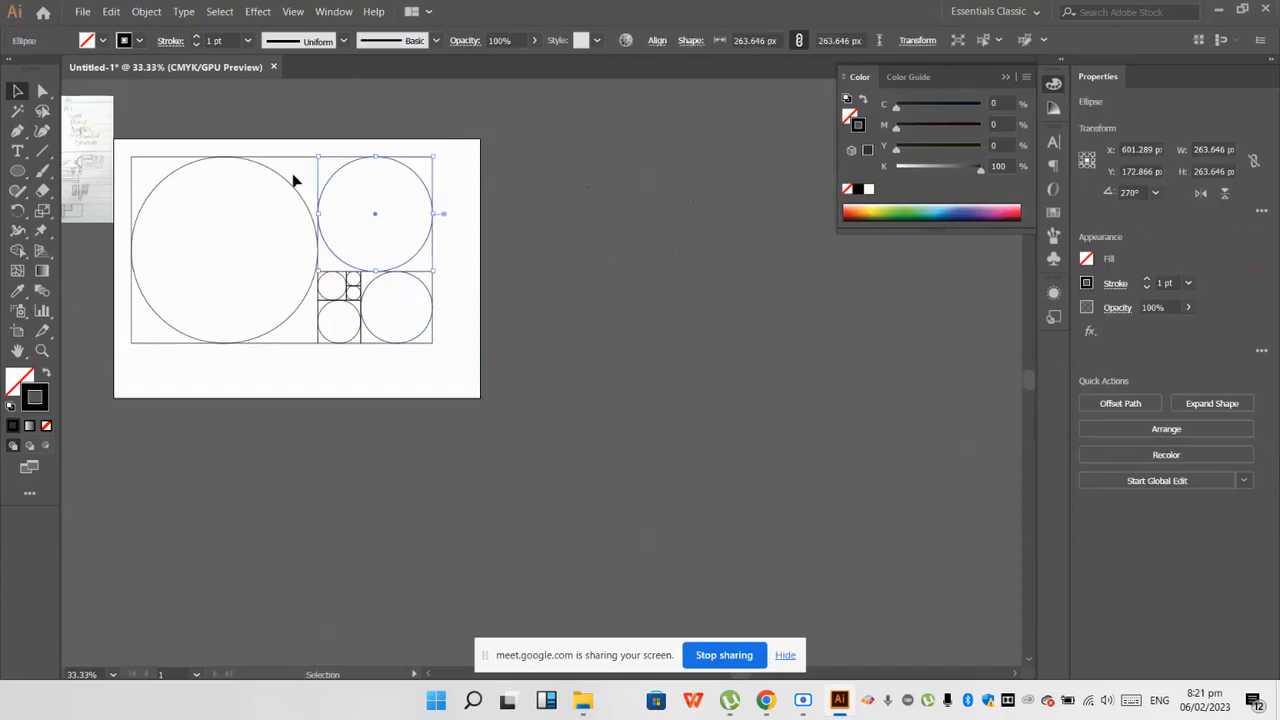
Step: Duplicate the three largest circles outside the artboard at their original heights, centred on one shared vertical axis
drag(280, 176, 733, 186)
click(545, 210)
drag(423, 183, 722, 186)
click(515, 334)
drag(440, 292, 710, 292)
click(589, 410)
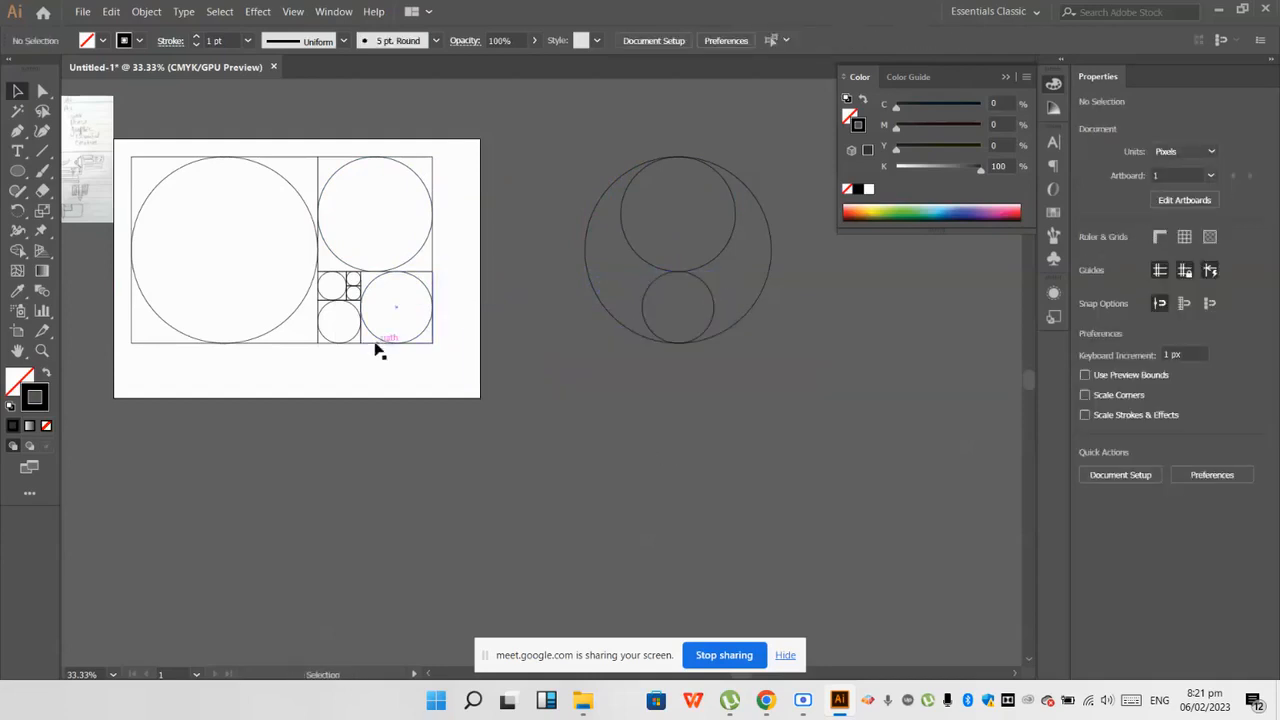
Step: Duplicate the next two smaller circles and one of the smallest circles onto the vertical axis of the copied circles
drag(358, 336, 696, 335)
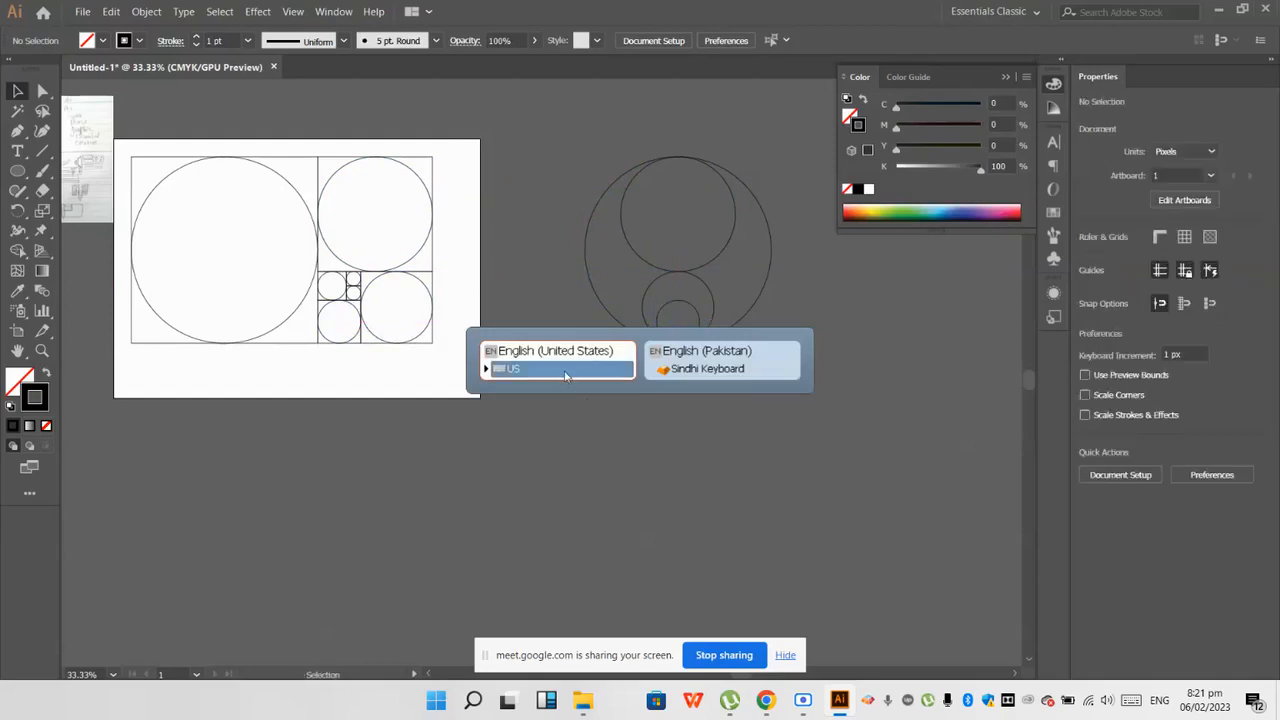
click(575, 402)
drag(328, 288, 666, 297)
click(541, 400)
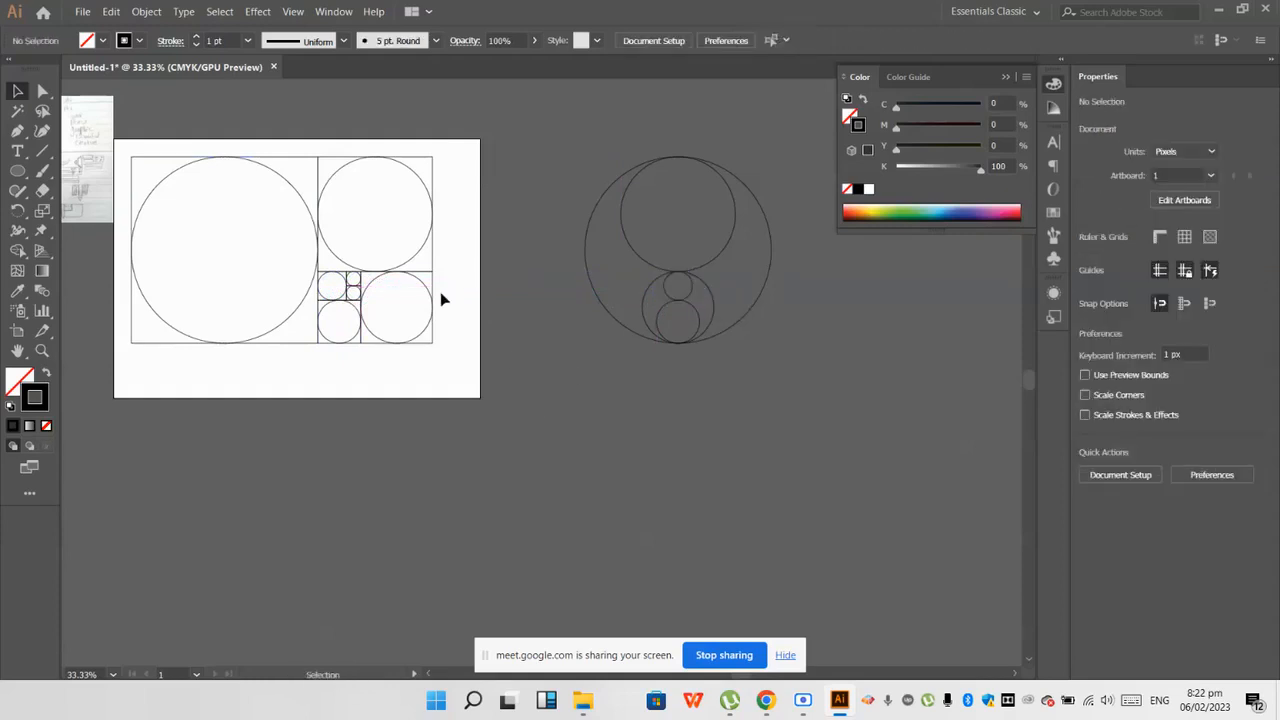
scroll(352, 287, up, 3)
scroll(352, 287, down, 1)
drag(351, 278, 1010, 314)
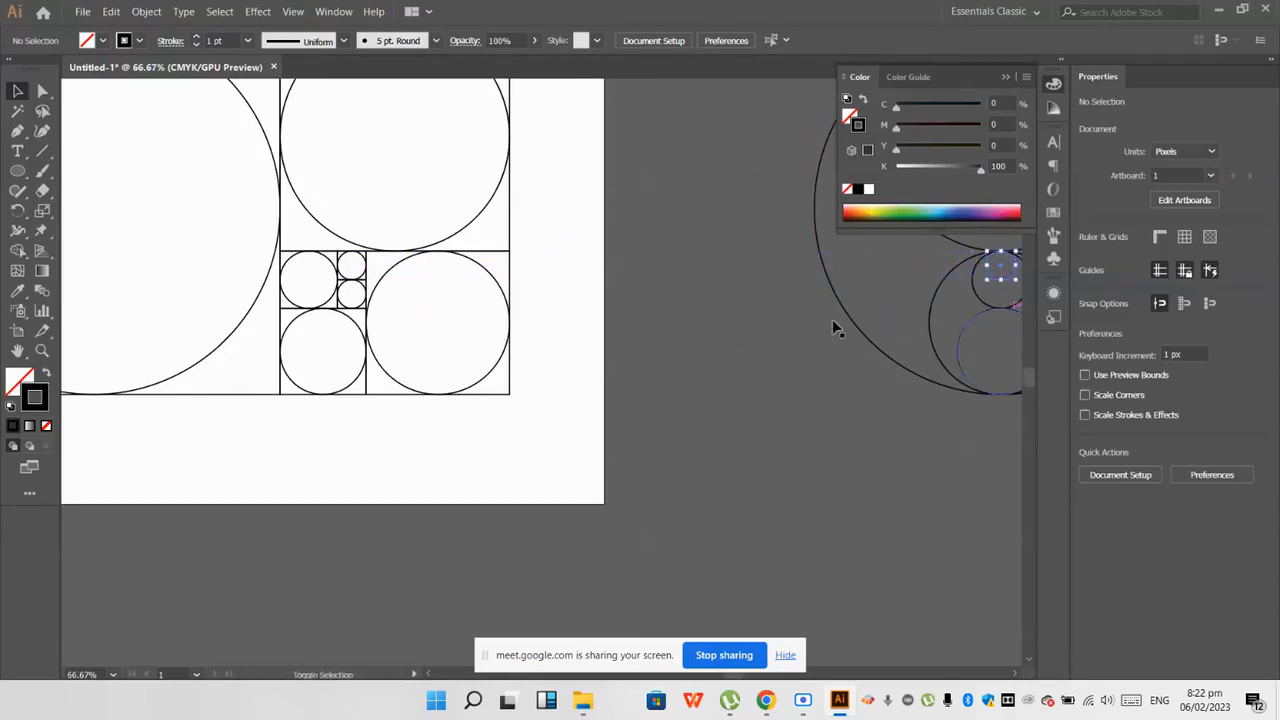
scroll(649, 339, down, 3)
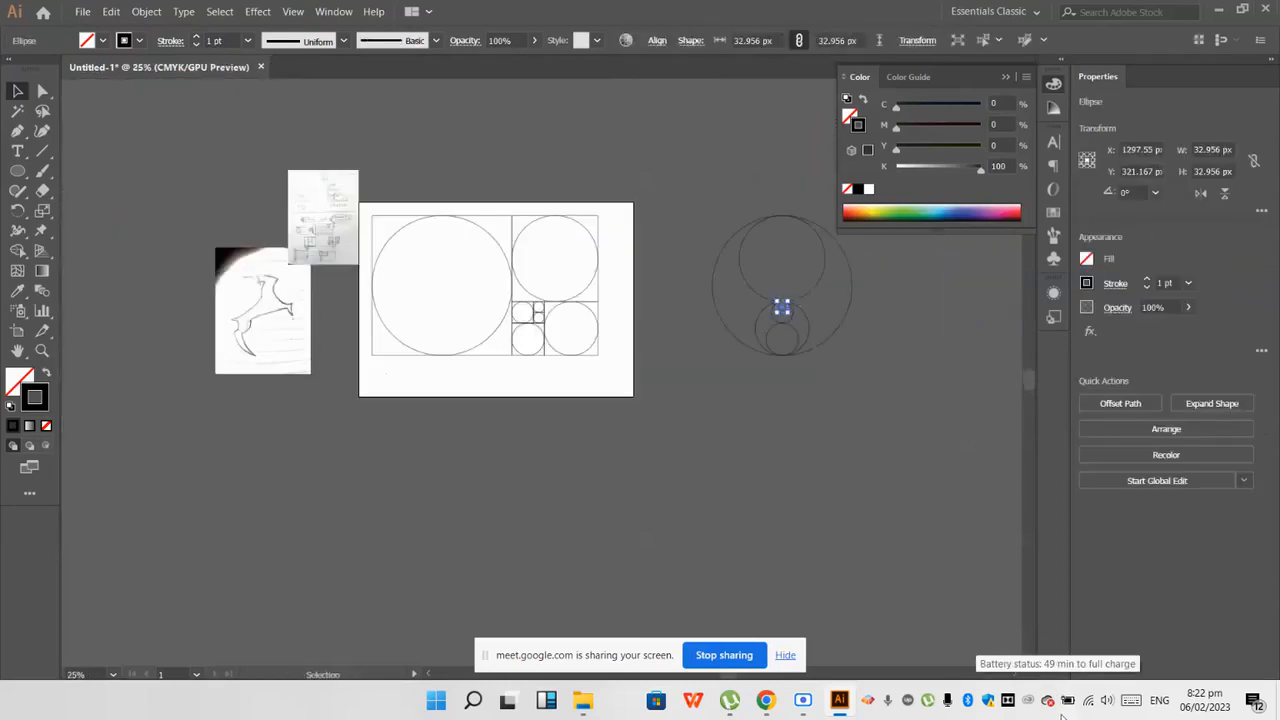
Step: Choose English (United States) - US as the Keyman keyboard and deselect the copied small circle
click(887, 701)
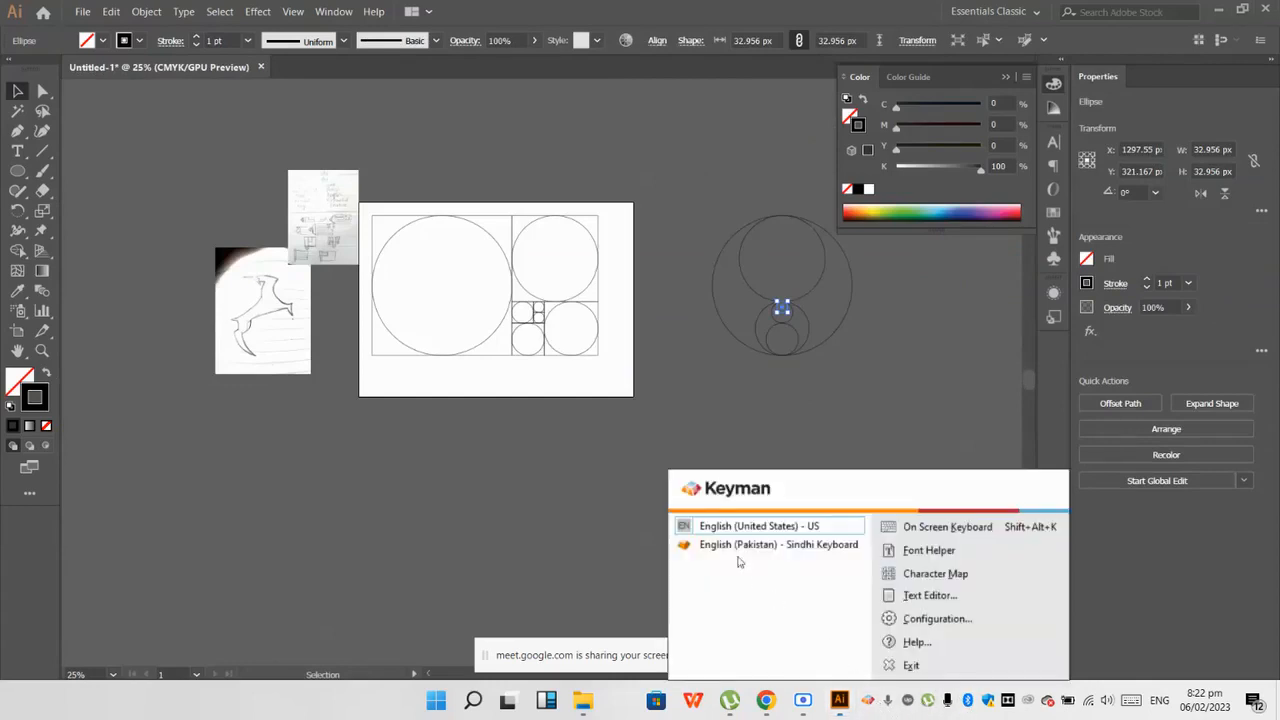
click(724, 530)
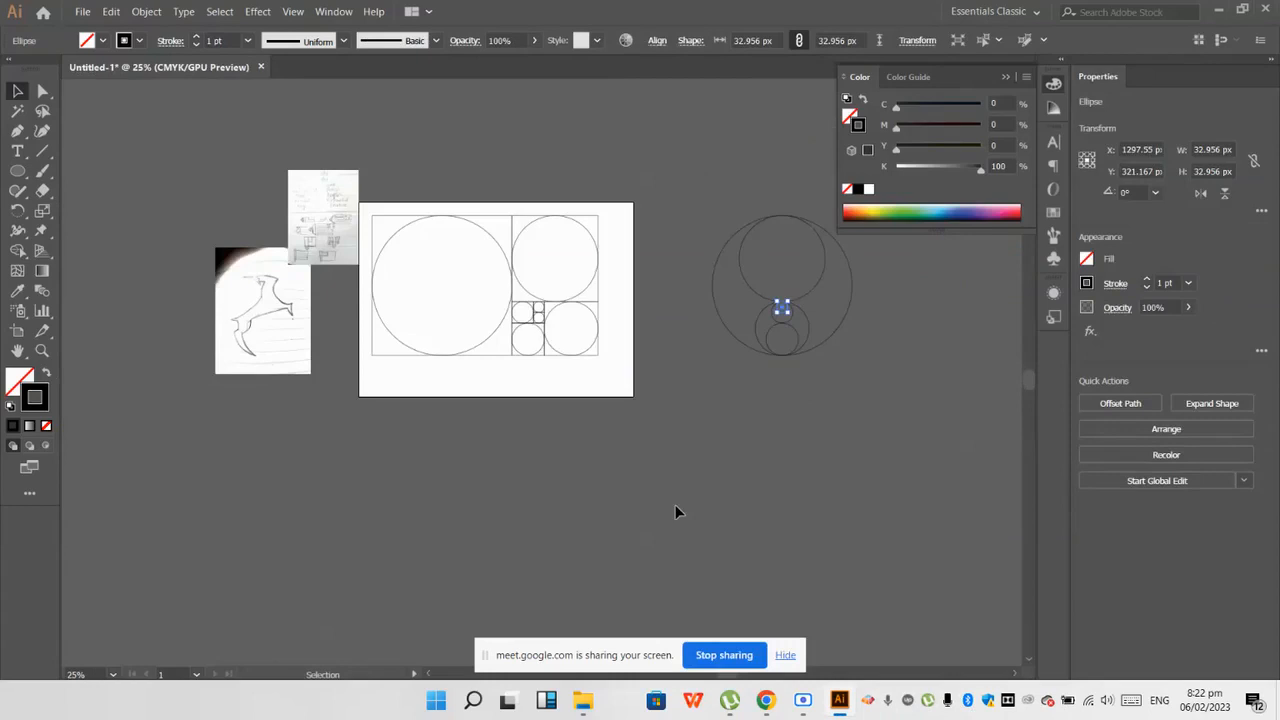
click(829, 391)
Step: Select all the copied circles, align their centres vertically to make them concentric, and deselect them
scroll(589, 354, down, 1)
scroll(546, 289, down, 1)
scroll(698, 293, up, 2)
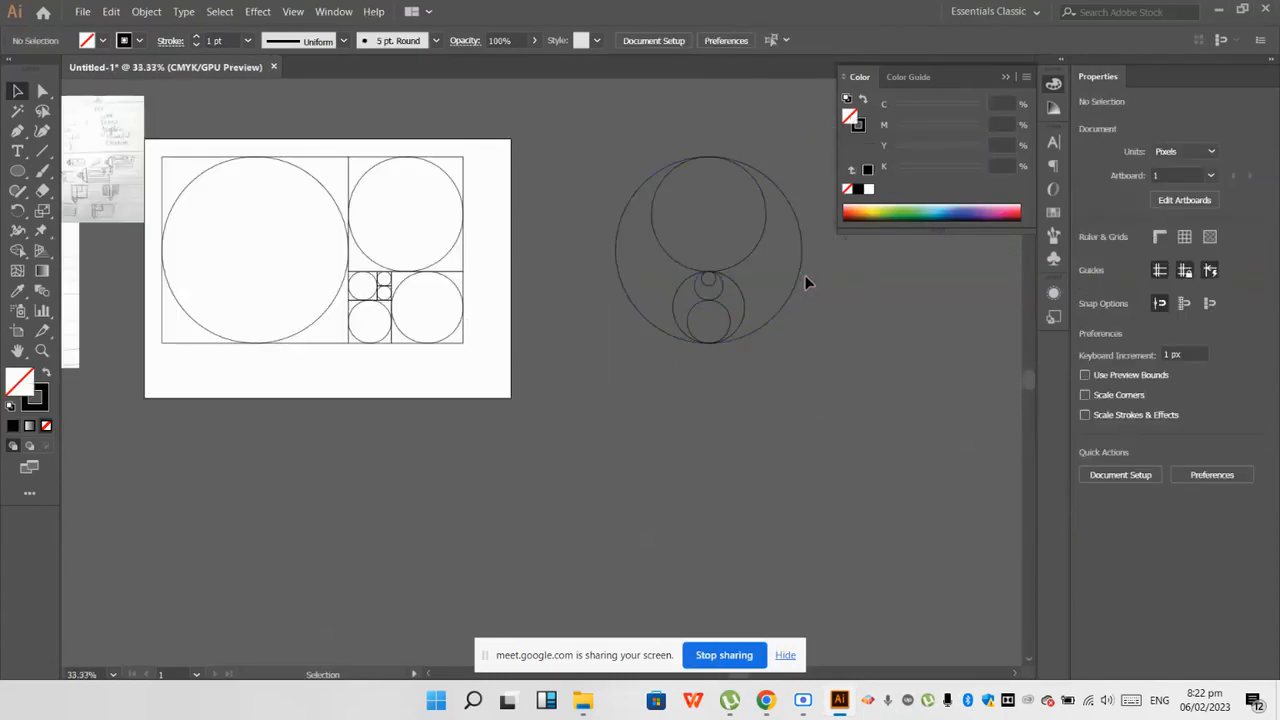
scroll(795, 300, up, 1)
drag(860, 434, 633, 126)
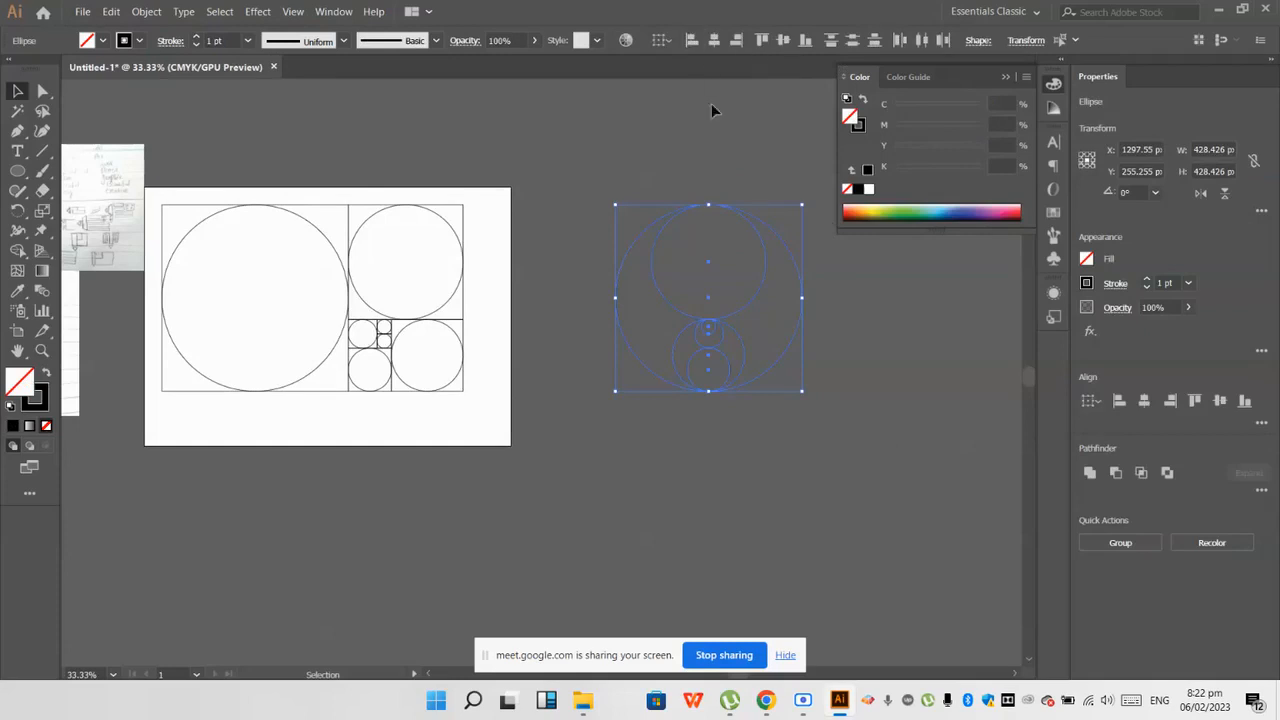
click(606, 118)
drag(789, 417, 705, 313)
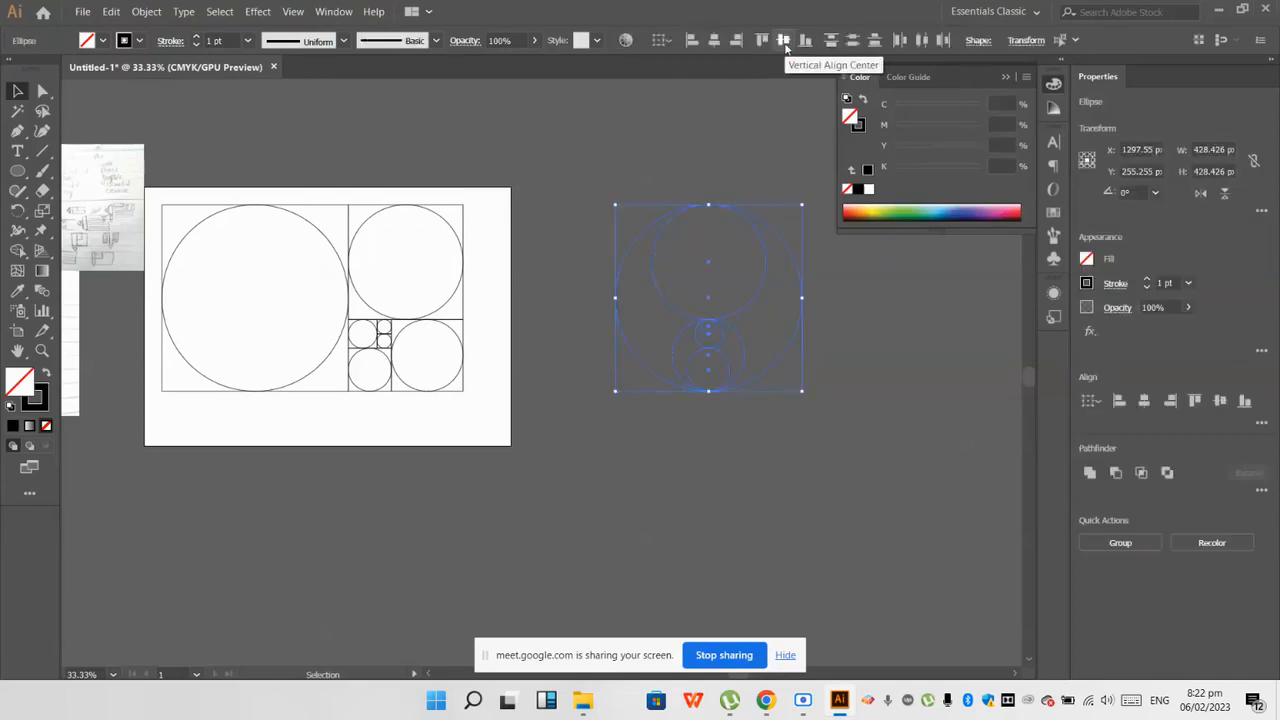
click(711, 212)
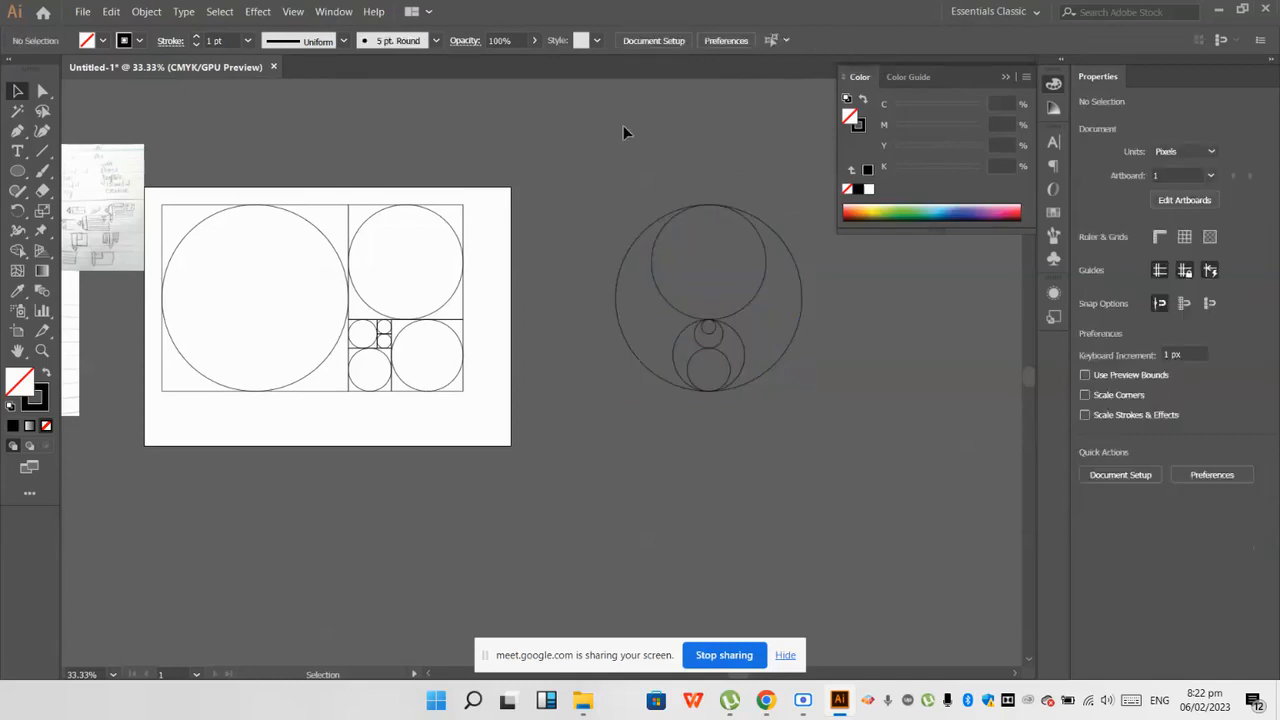
drag(829, 398, 775, 355)
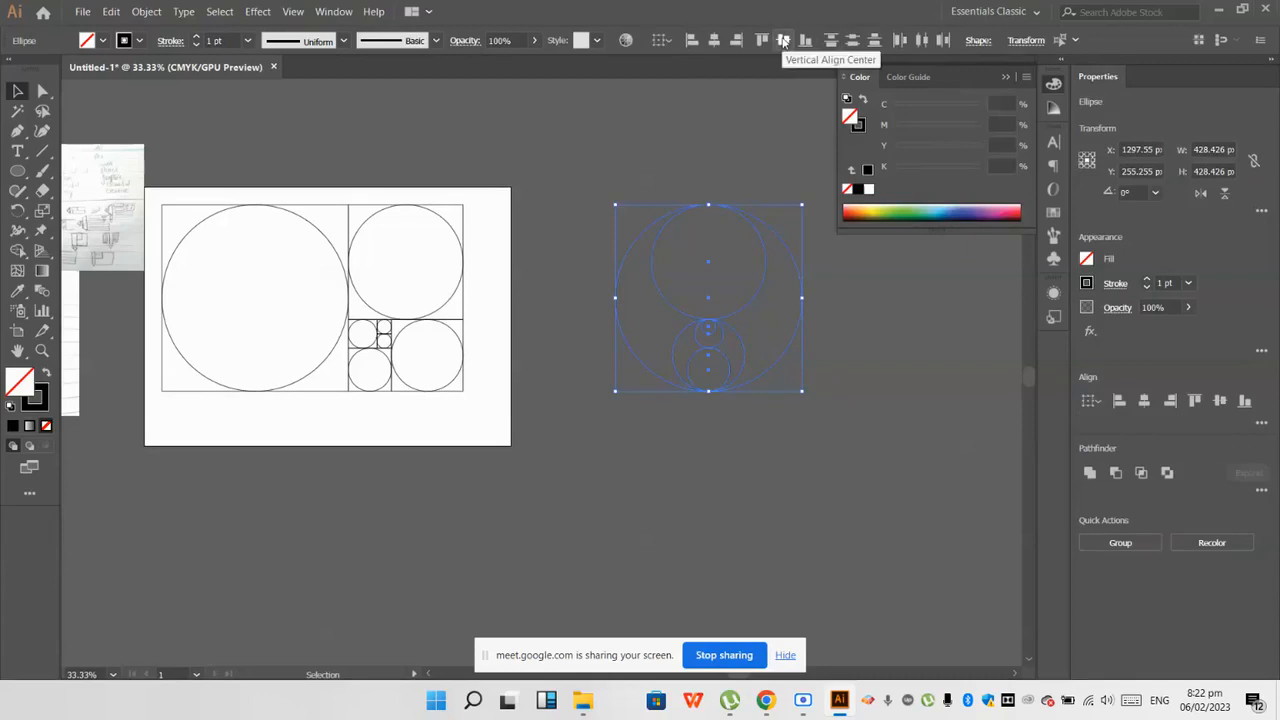
click(784, 40)
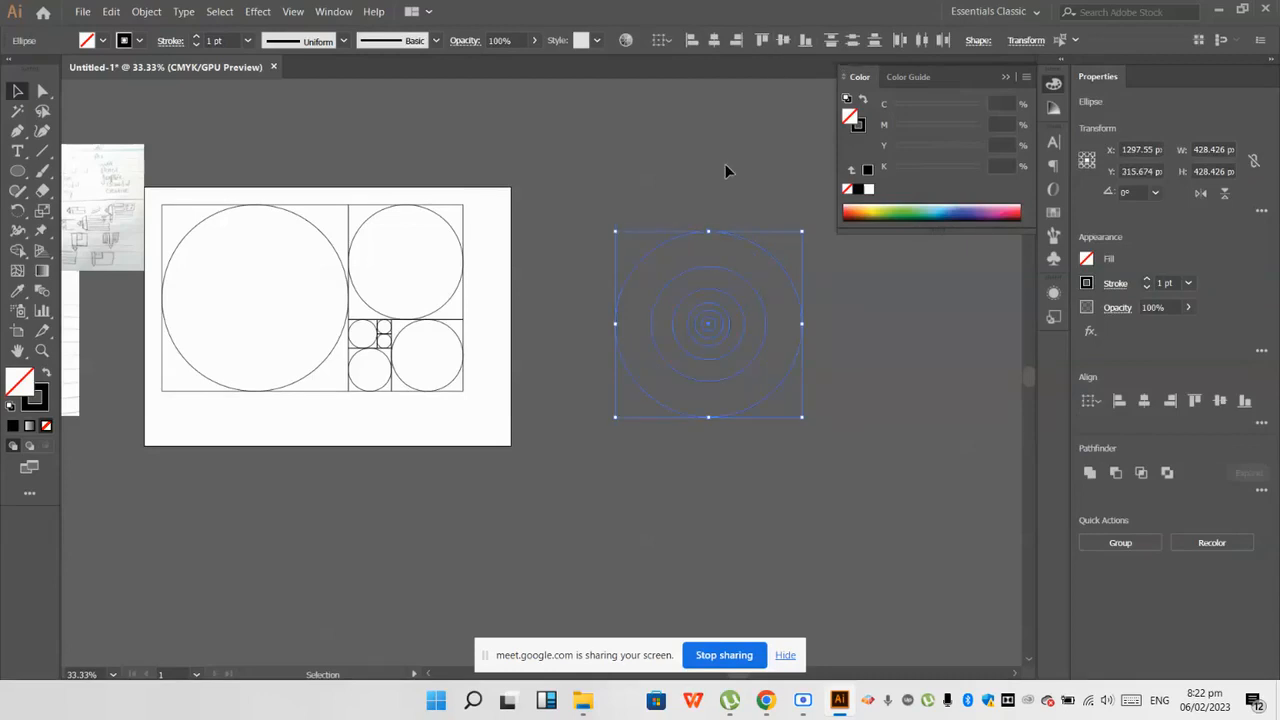
click(804, 381)
Step: Examine the spacing of the concentric circles up close and against the whole layout, leaving nothing selected
scroll(804, 381, up, 2)
scroll(613, 240, up, 2)
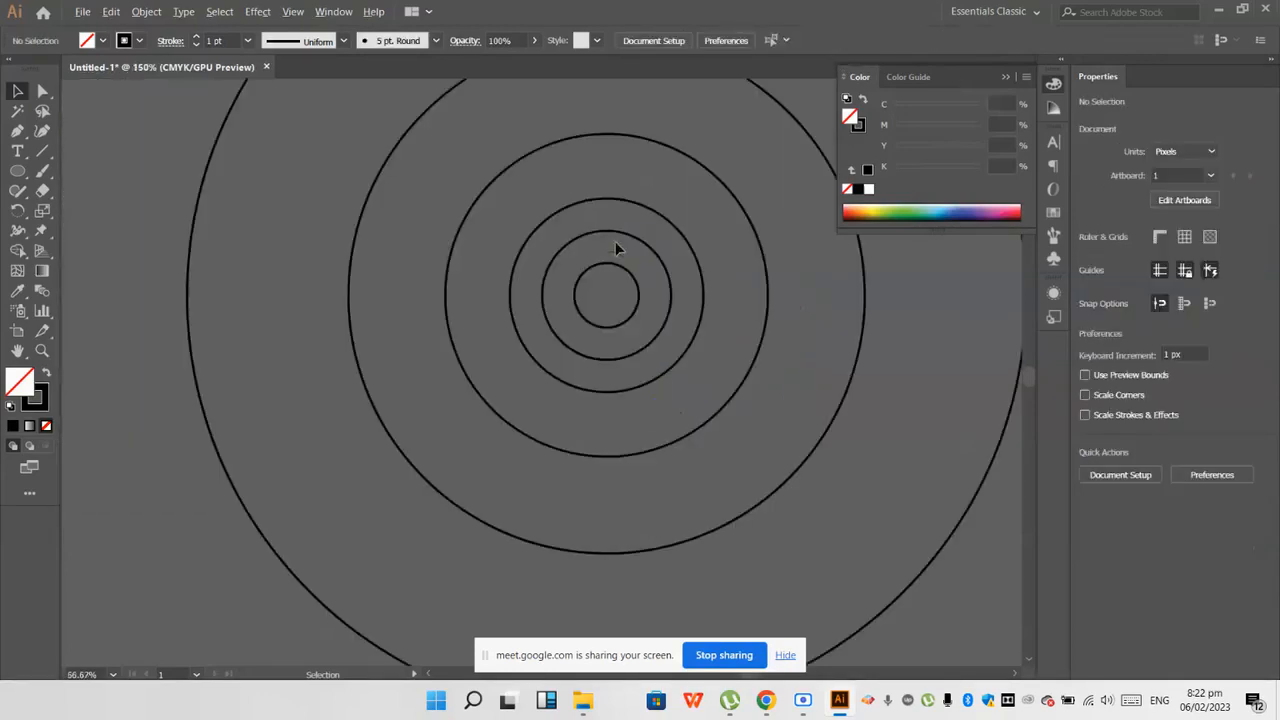
scroll(500, 250, down, 4)
scroll(416, 180, up, 1)
drag(416, 177, 723, 488)
scroll(723, 458, down, 1)
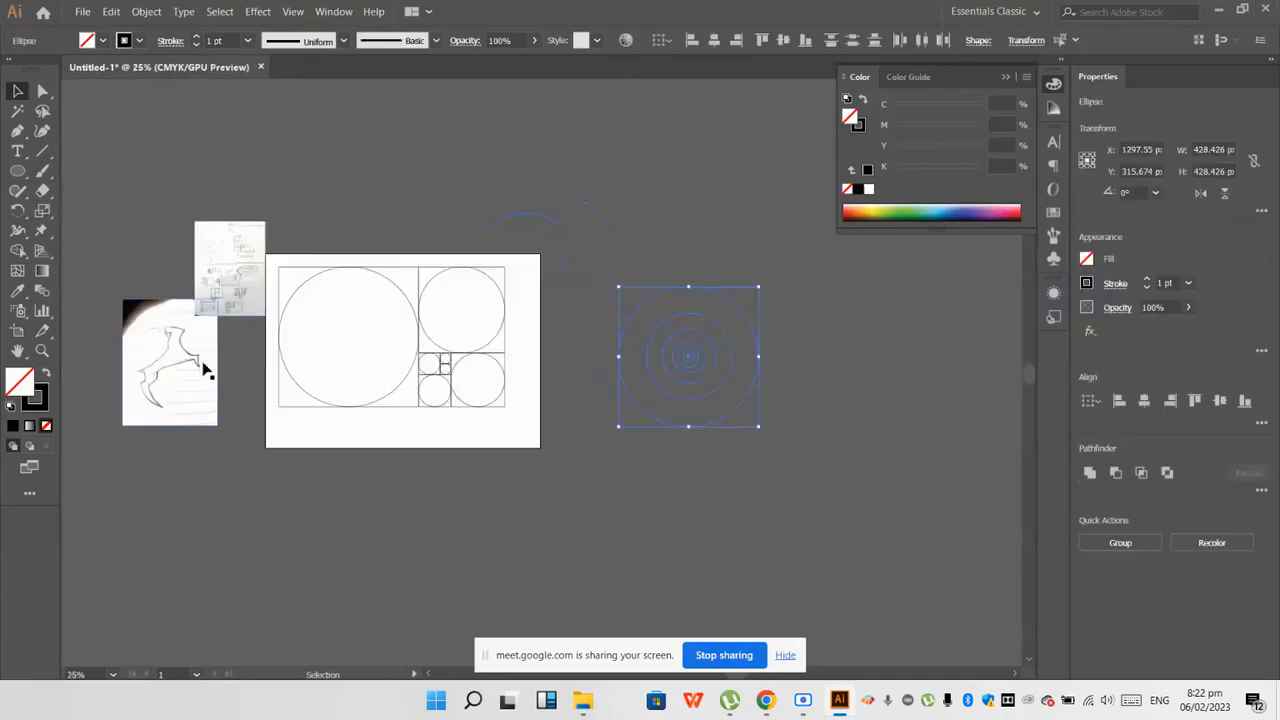
click(521, 487)
Step: Move the whole golden ratio construction off the artboard to its upper right, checking the Google Meet call in the browser in between
click(343, 283)
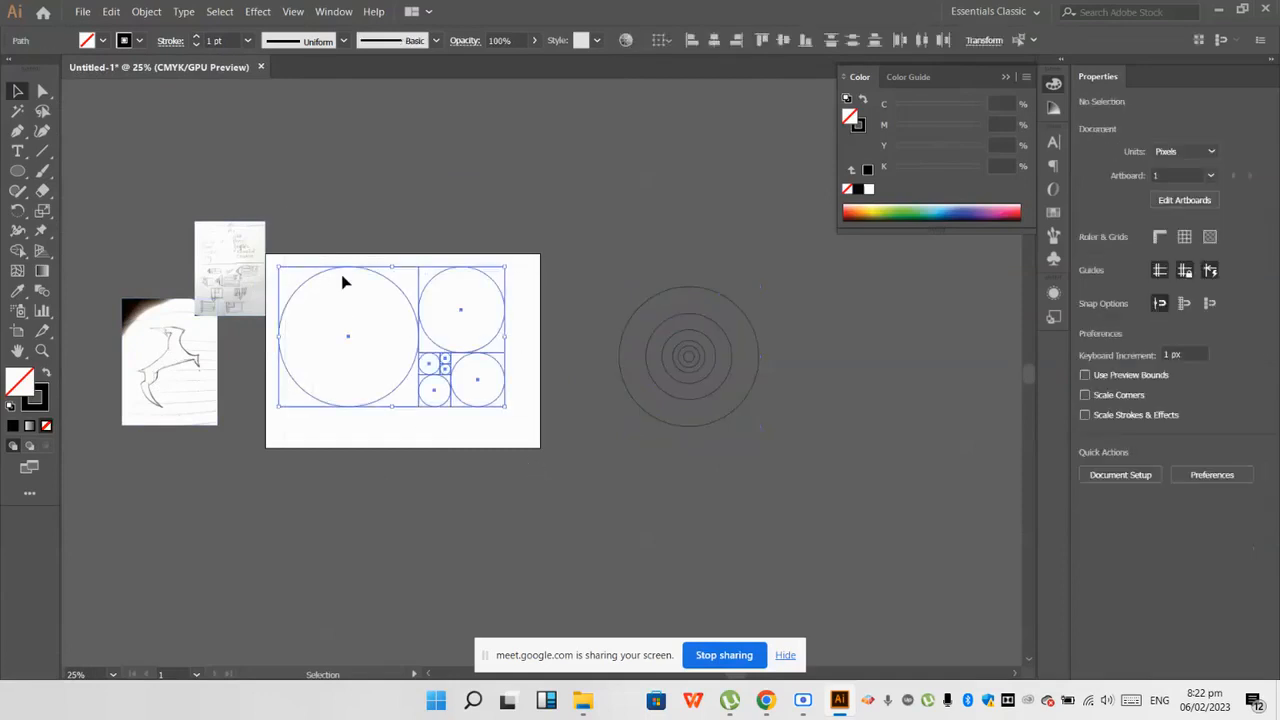
drag(340, 277, 682, 82)
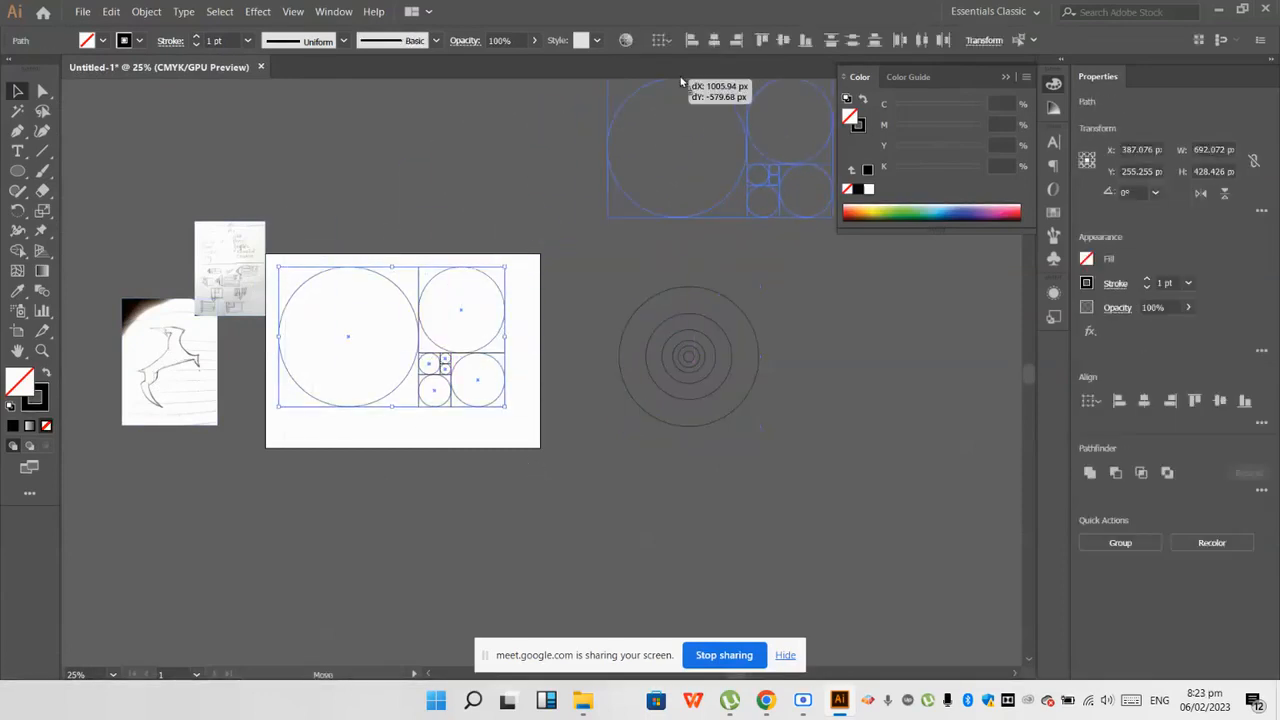
mouse_move(765, 700)
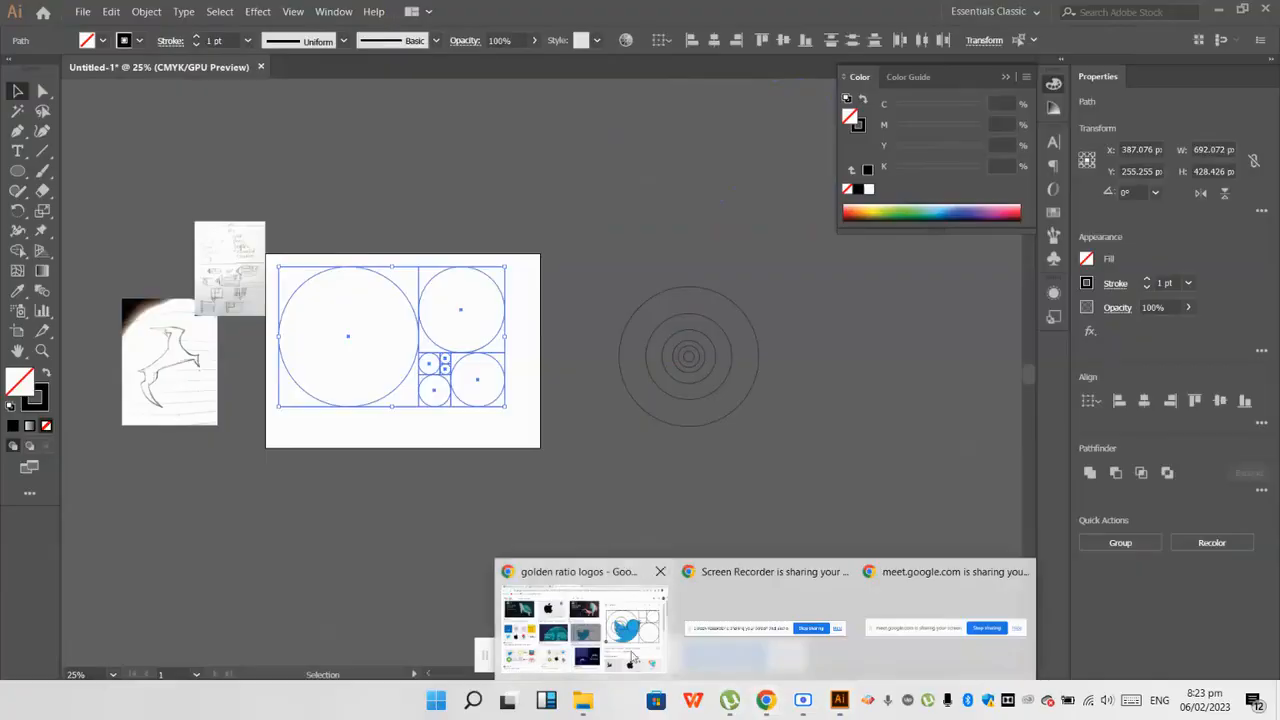
click(590, 620)
click(232, 8)
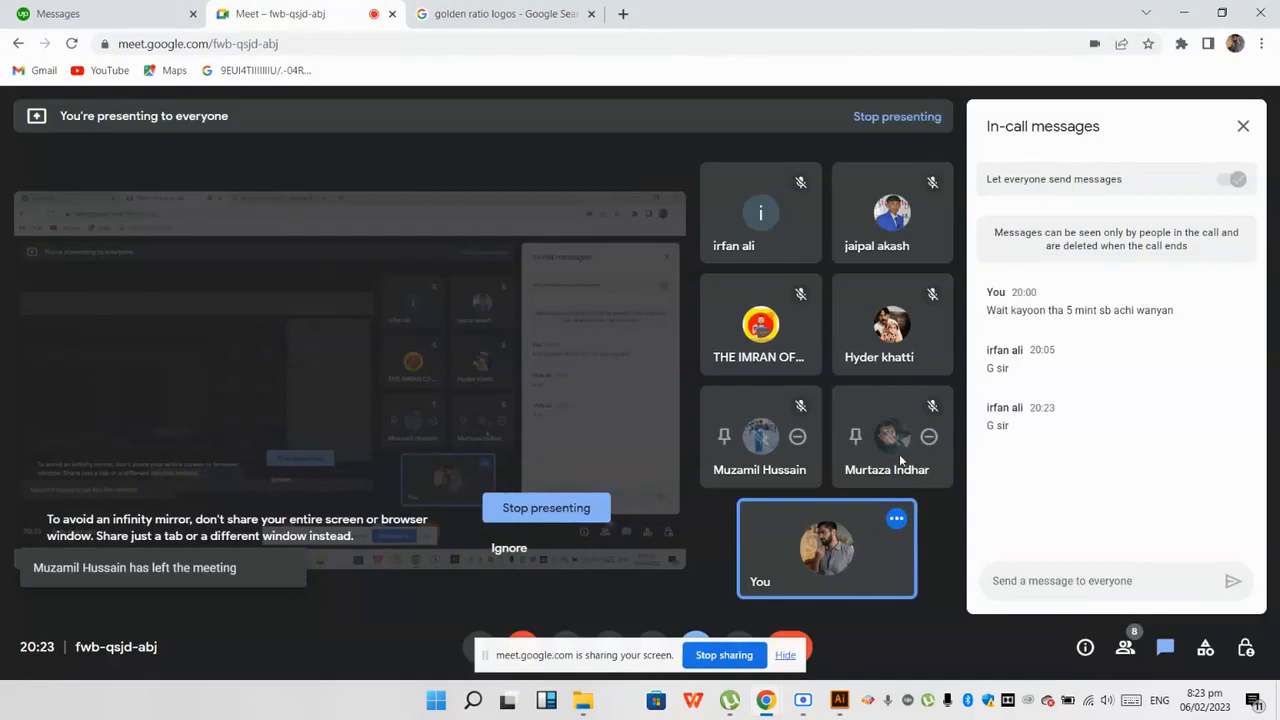
click(840, 700)
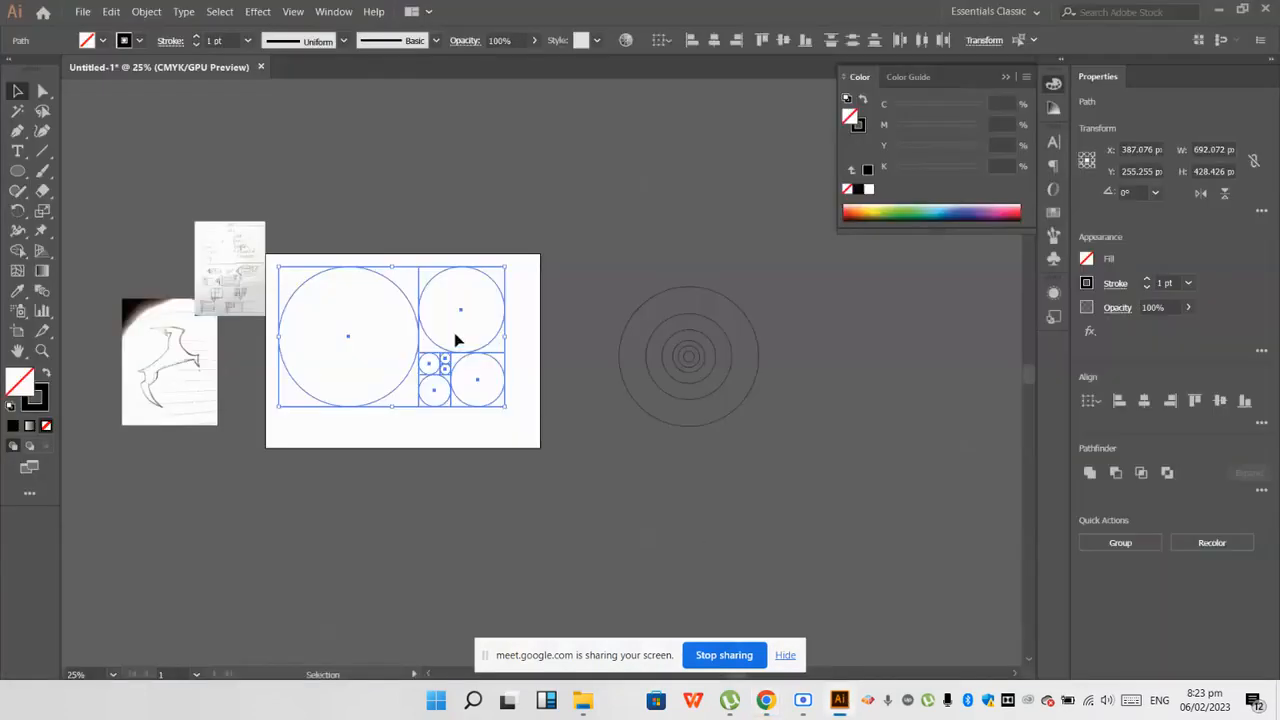
drag(414, 300, 641, 121)
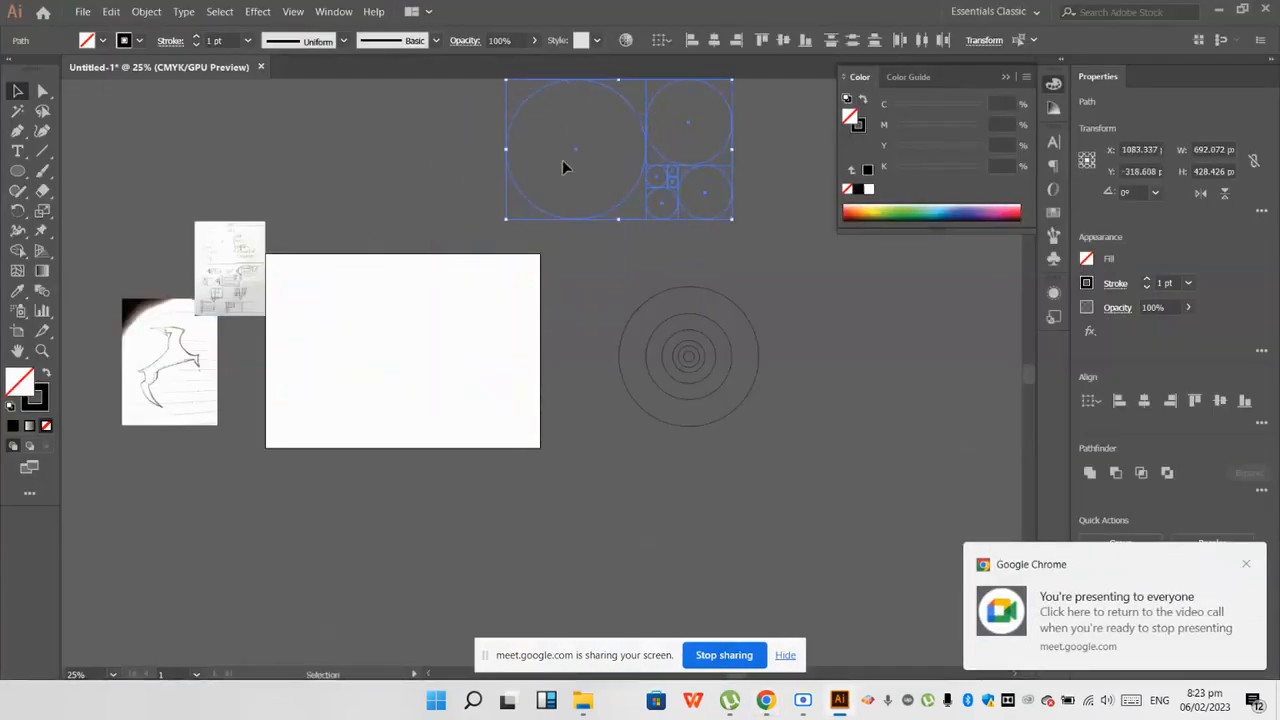
Step: Switch to the golden ratio logos search in Chrome and search Google for "twitter logo" instead
mouse_move(757, 692)
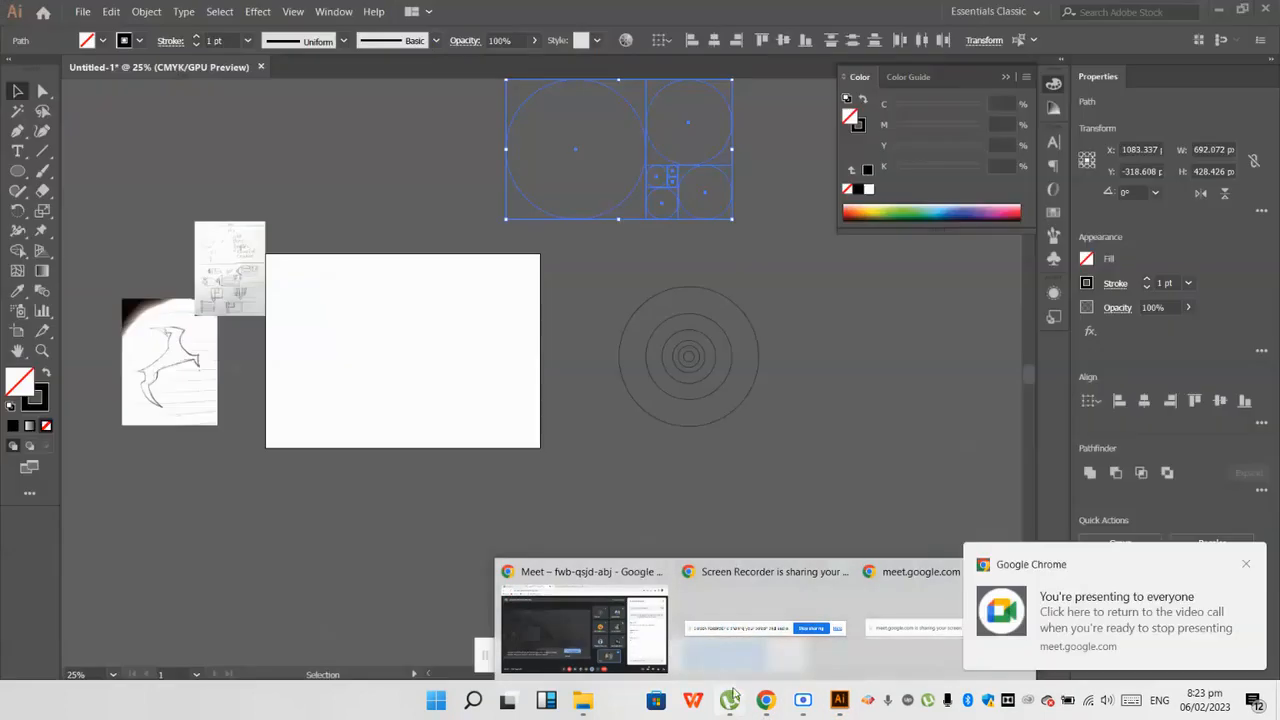
click(585, 625)
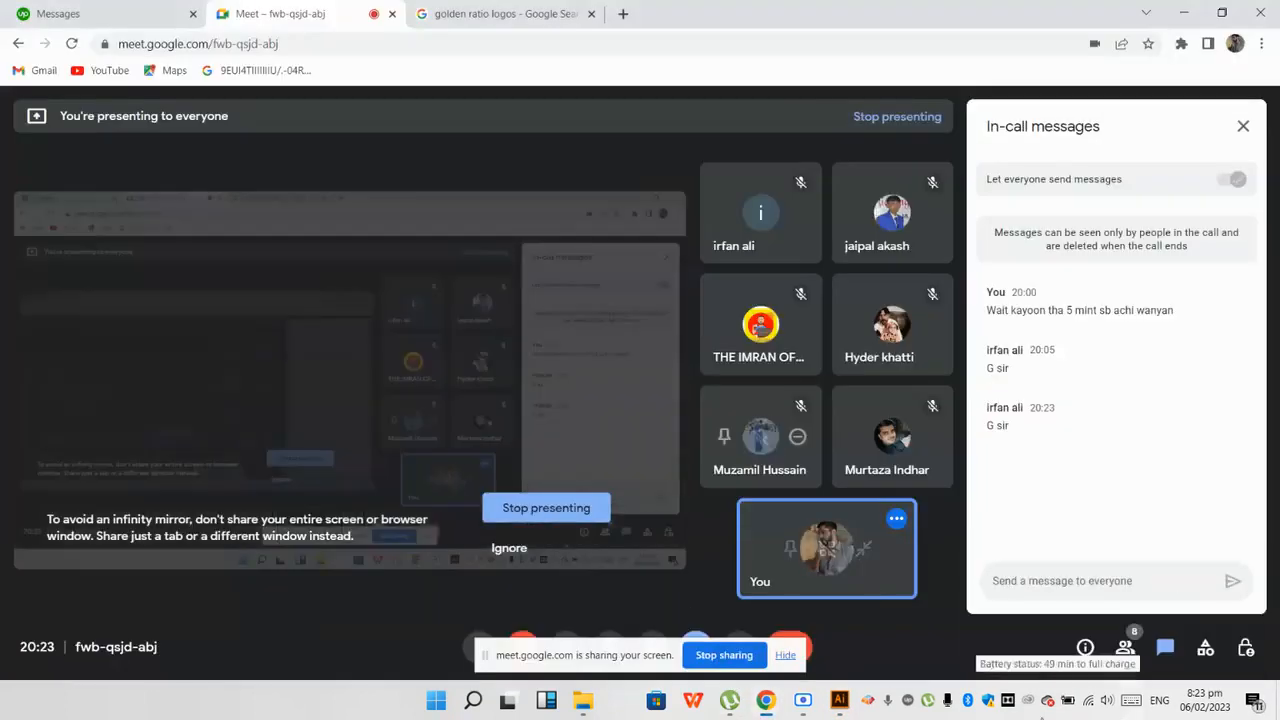
click(495, 17)
click(473, 43)
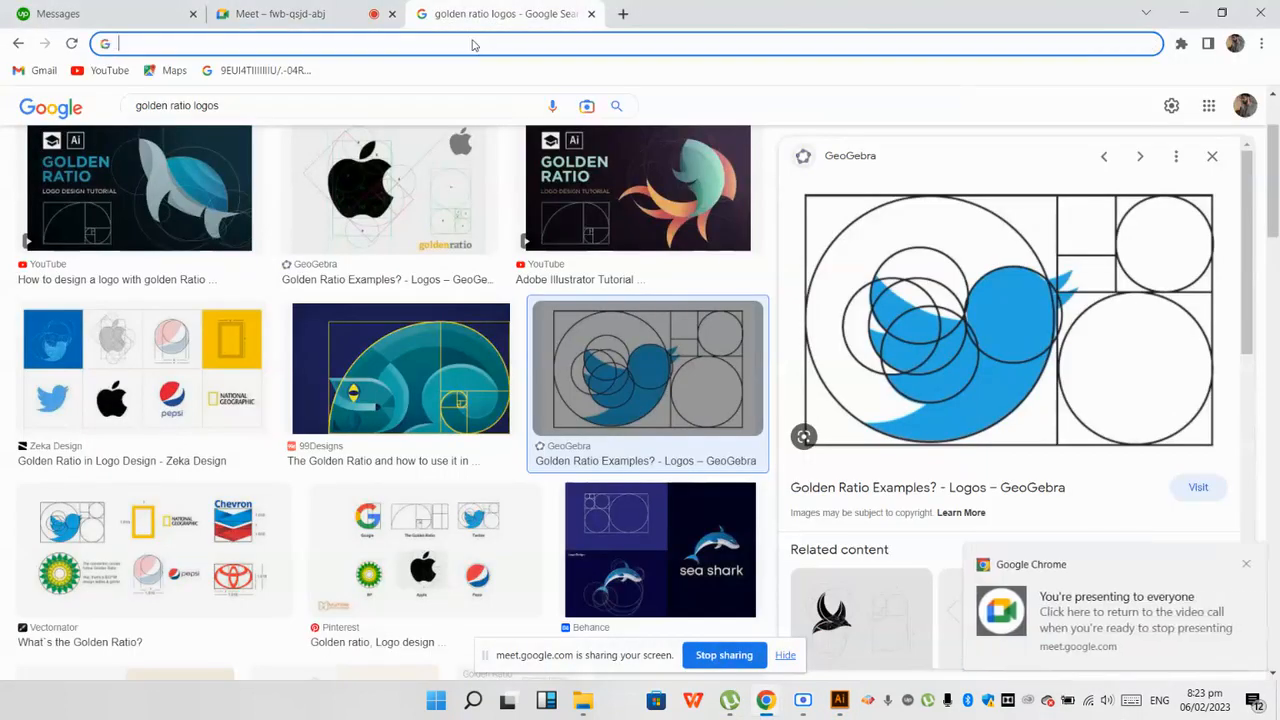
text(twitter logos)
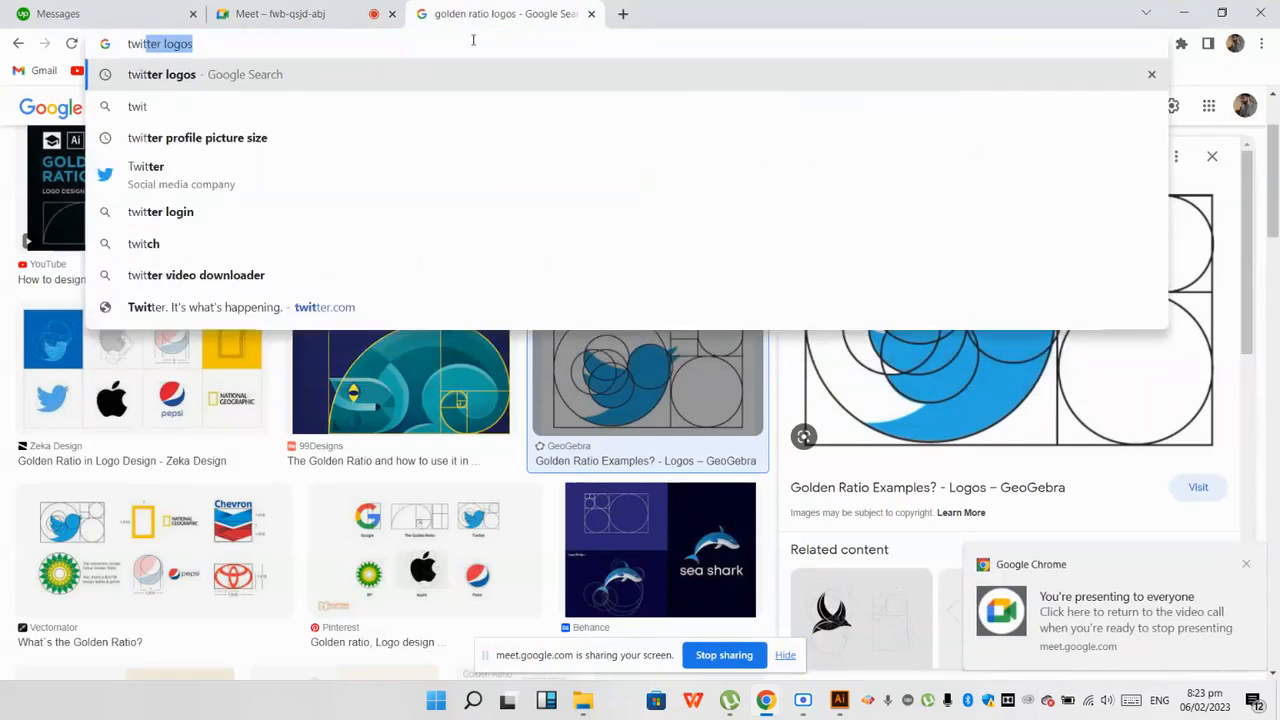
key(End)
key(BackSpace)
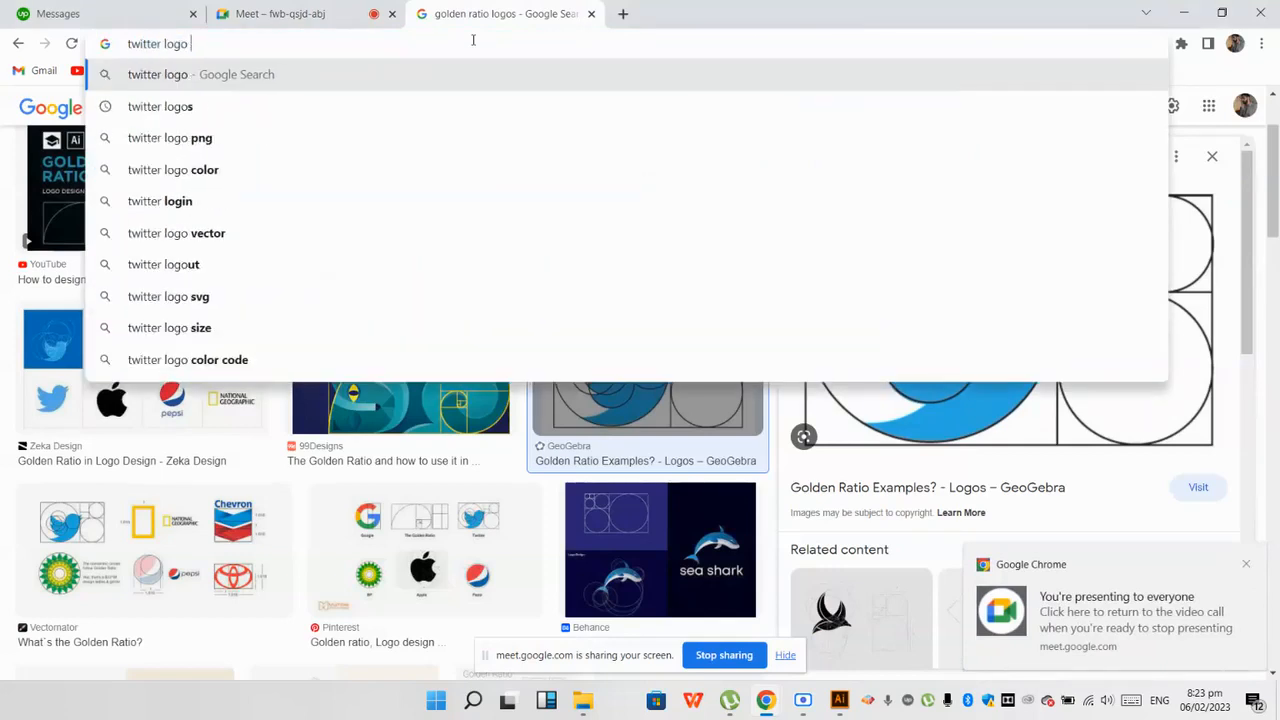
key(Return)
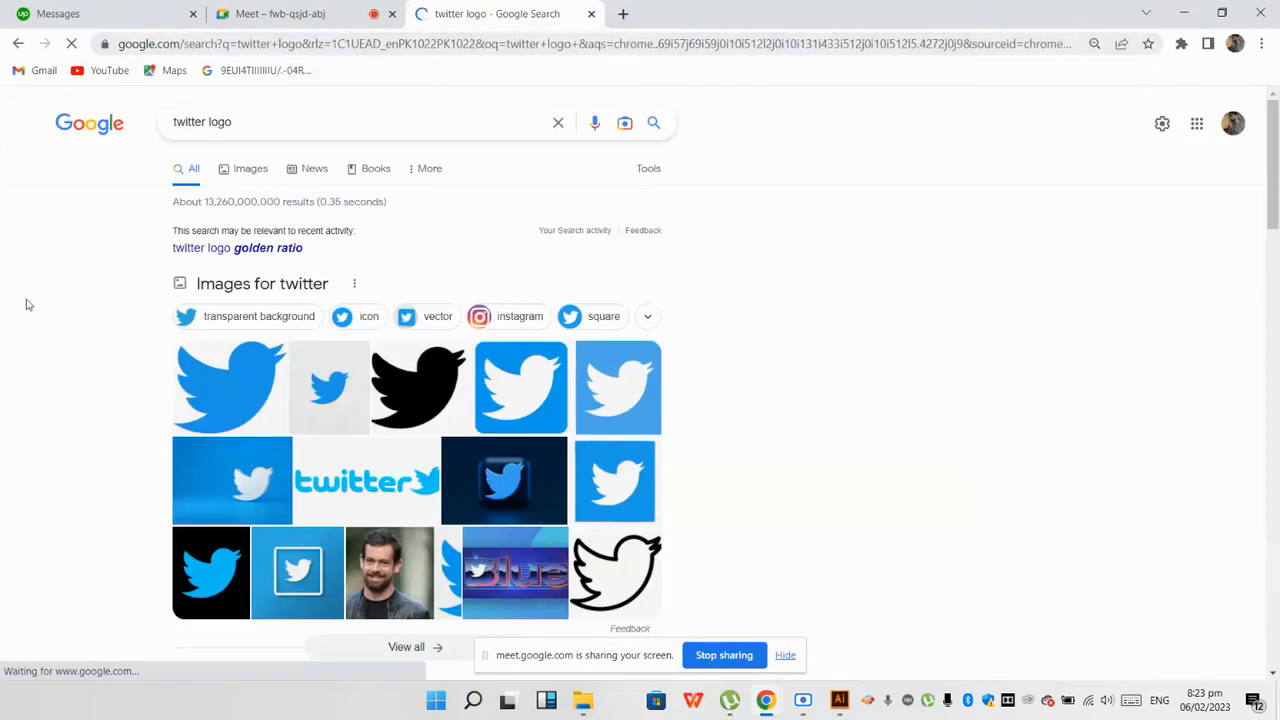
Step: Preview the blue bird logo from Wikimedia Commons and save the image as Twitter-logo.svg in Downloads
click(231, 393)
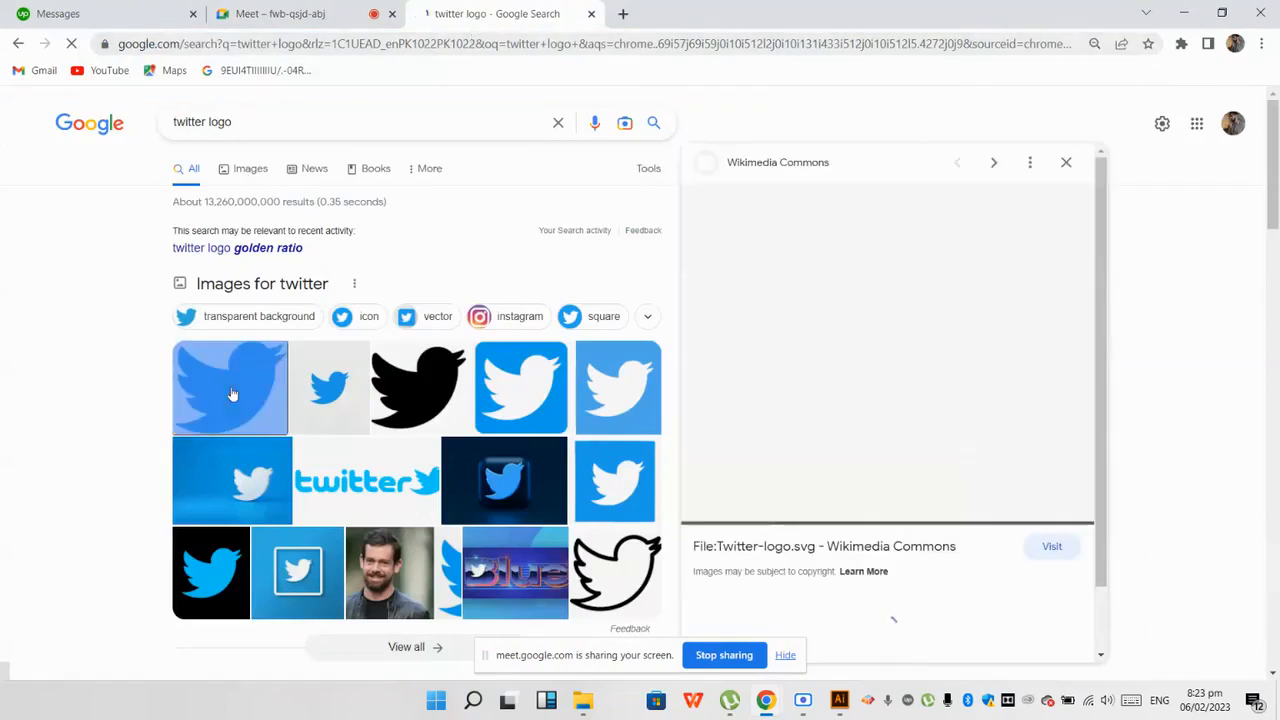
right_click(826, 300)
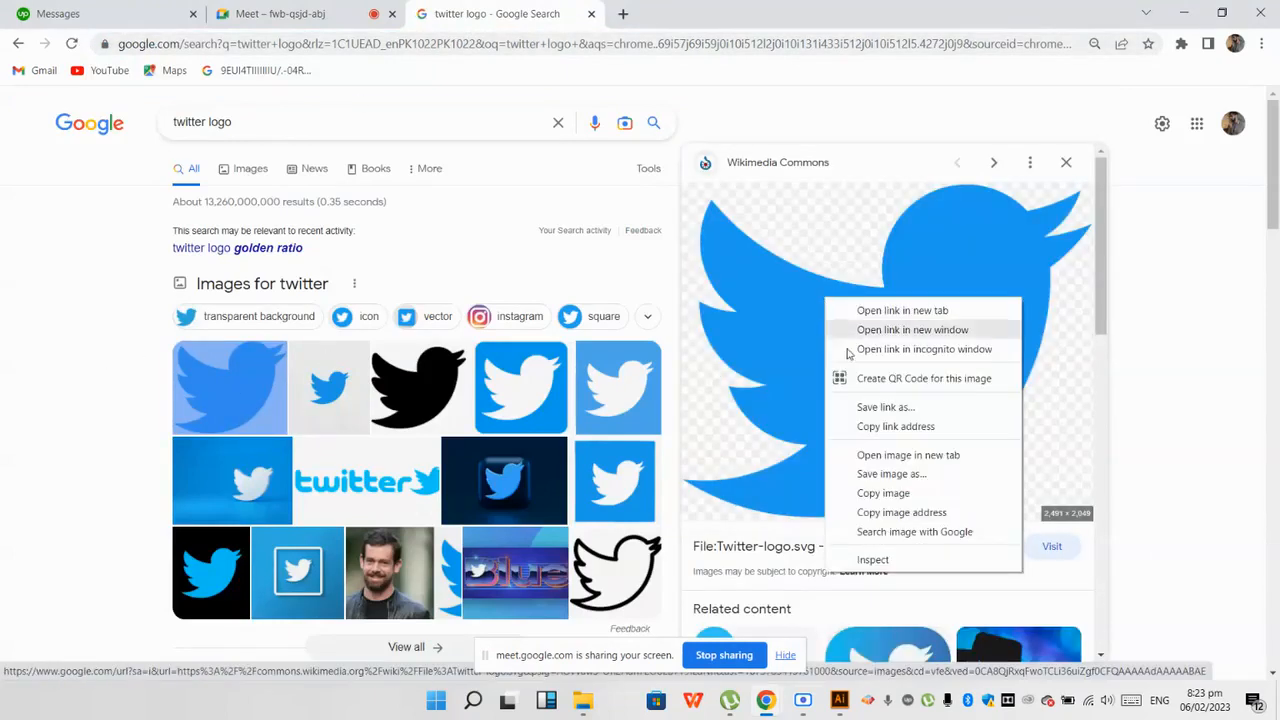
click(882, 474)
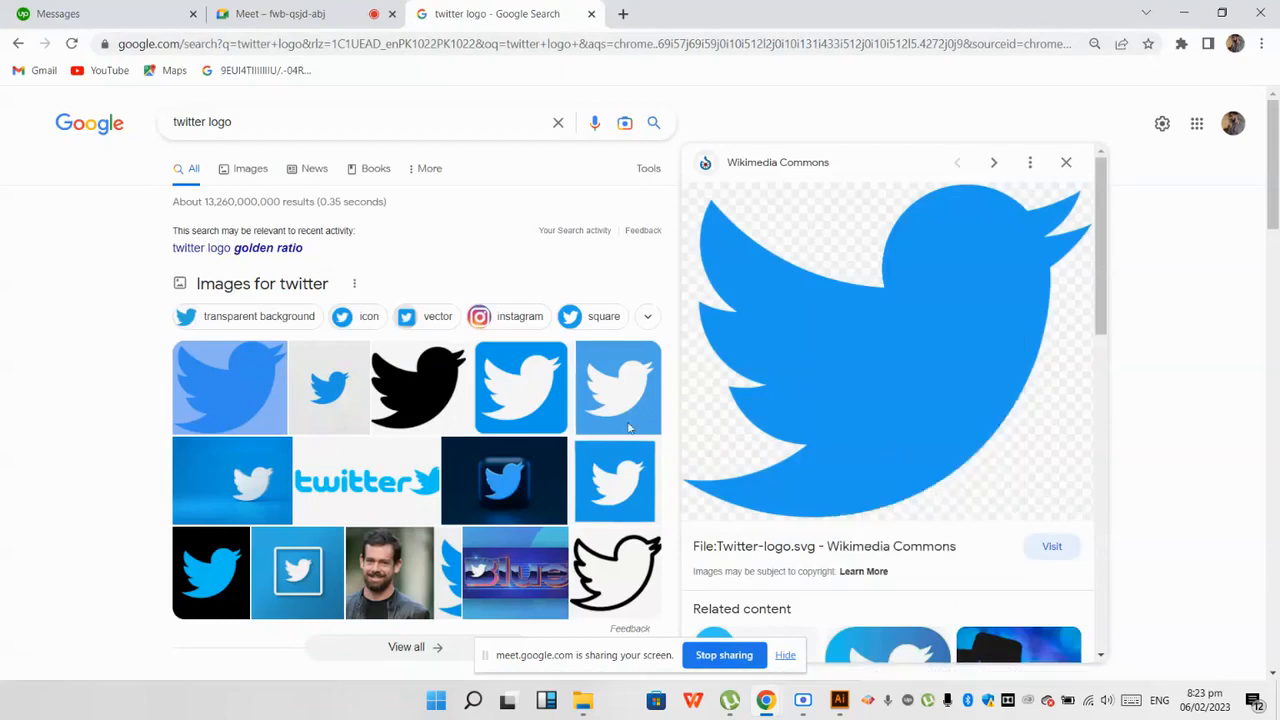
click(575, 452)
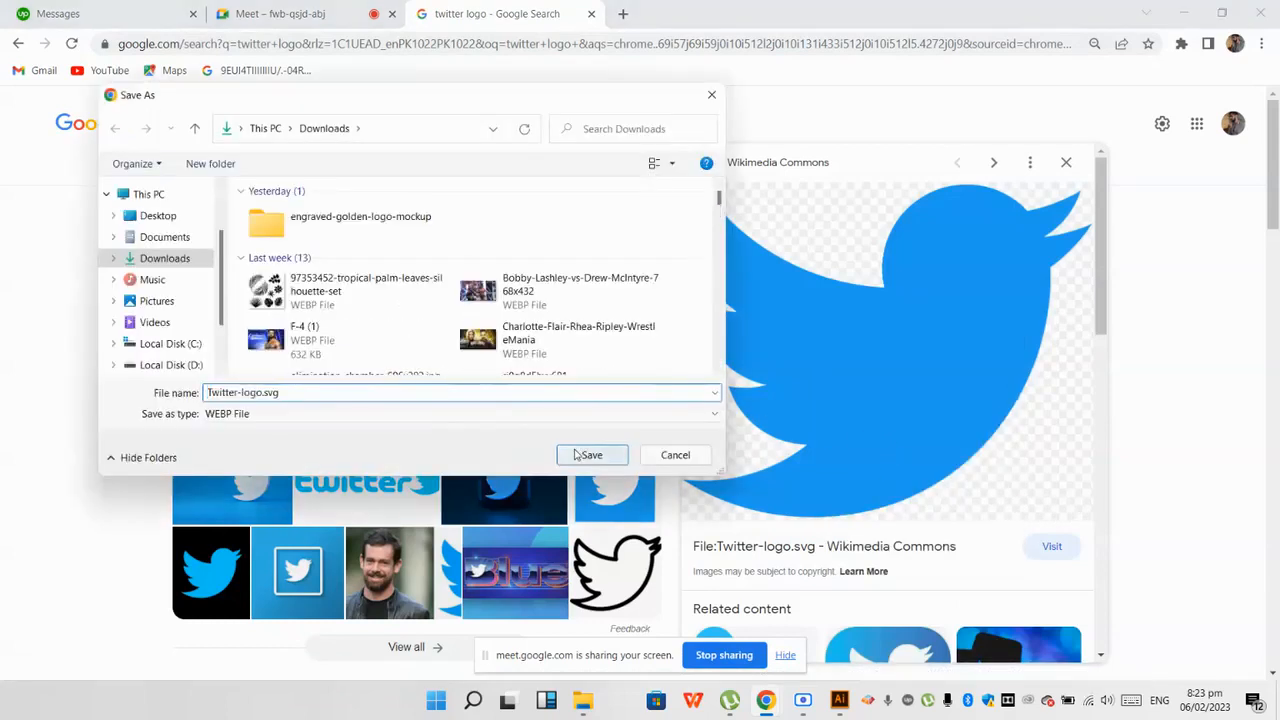
Step: Switch to Illustrator and try to place the downloaded Twitter-logo.svg file in the document
key(alt+Tab)
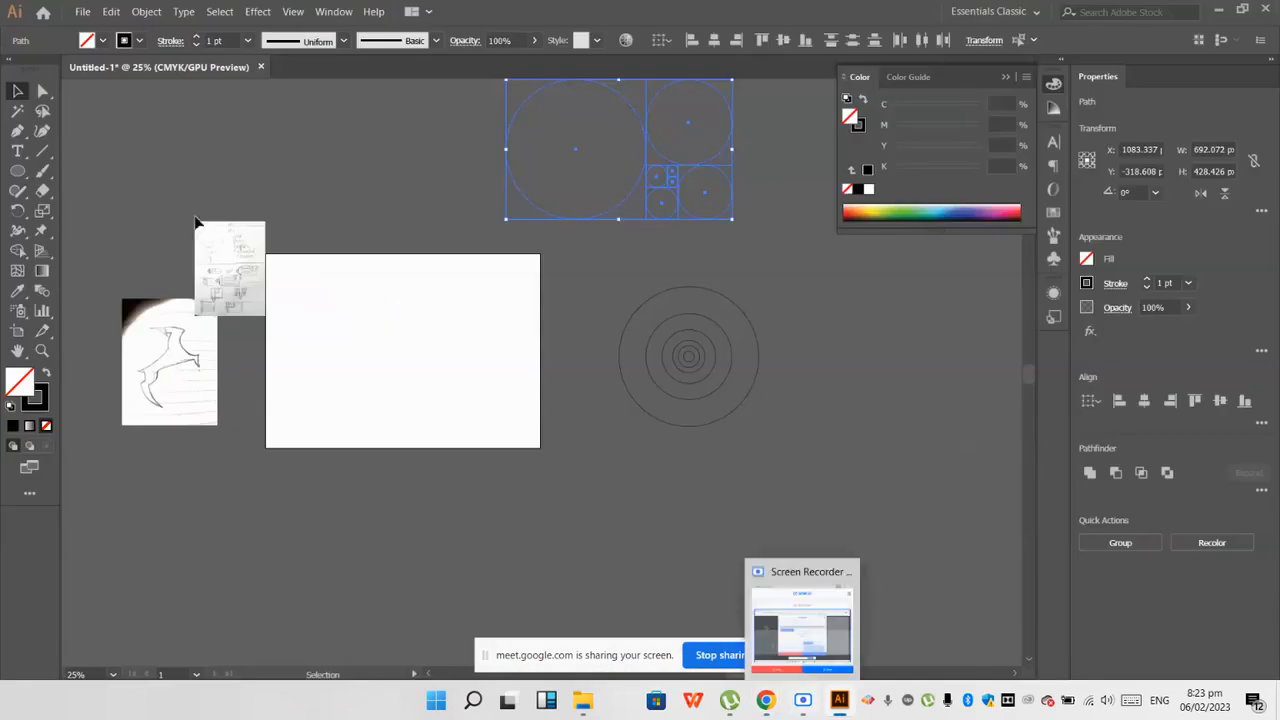
click(83, 12)
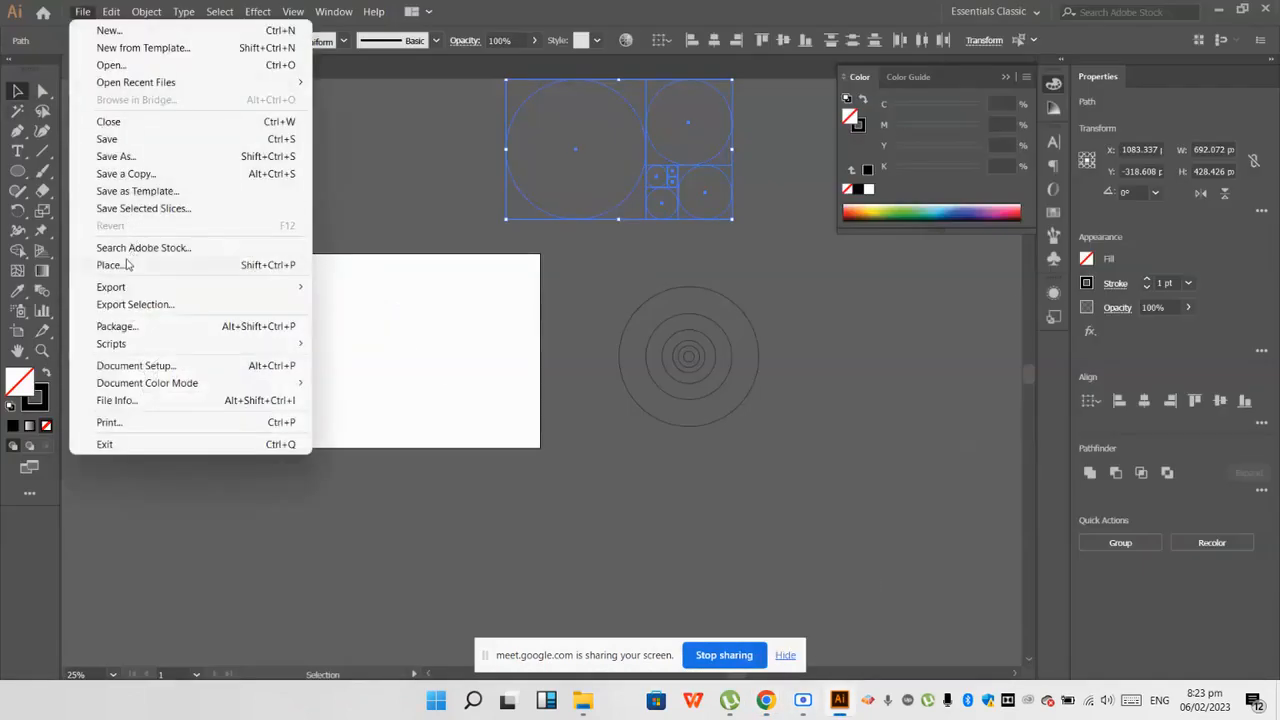
click(110, 265)
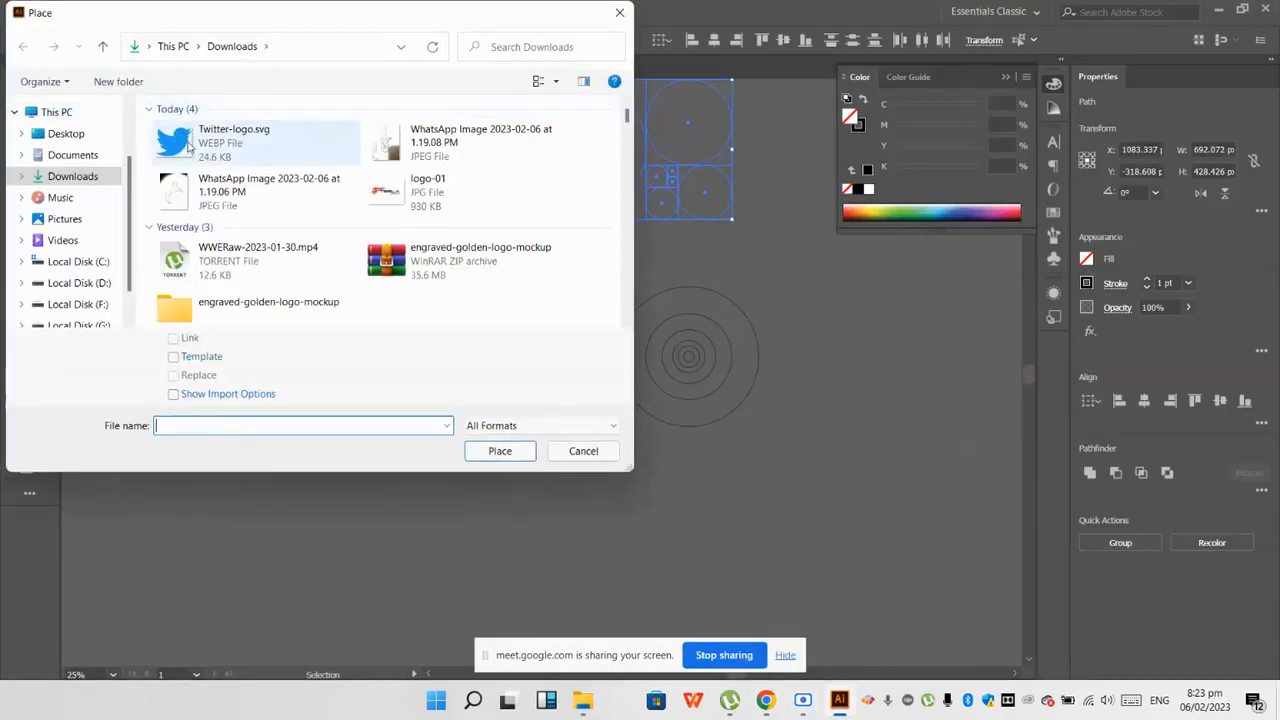
double_click(188, 147)
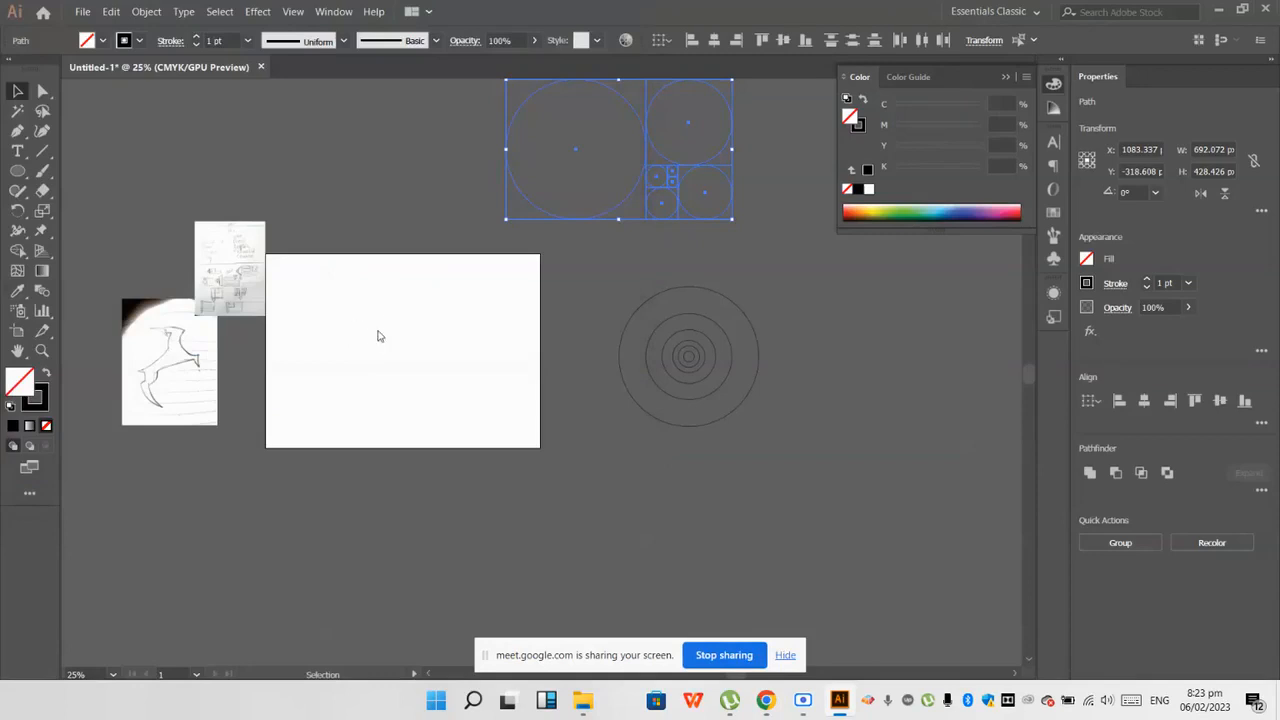
Step: Return to Chrome, show the image results, preview the Free PNG Logos Twitter bird and save it as twitter-logo-vector-png-clipart-1 in Downloads
mouse_move(770, 700)
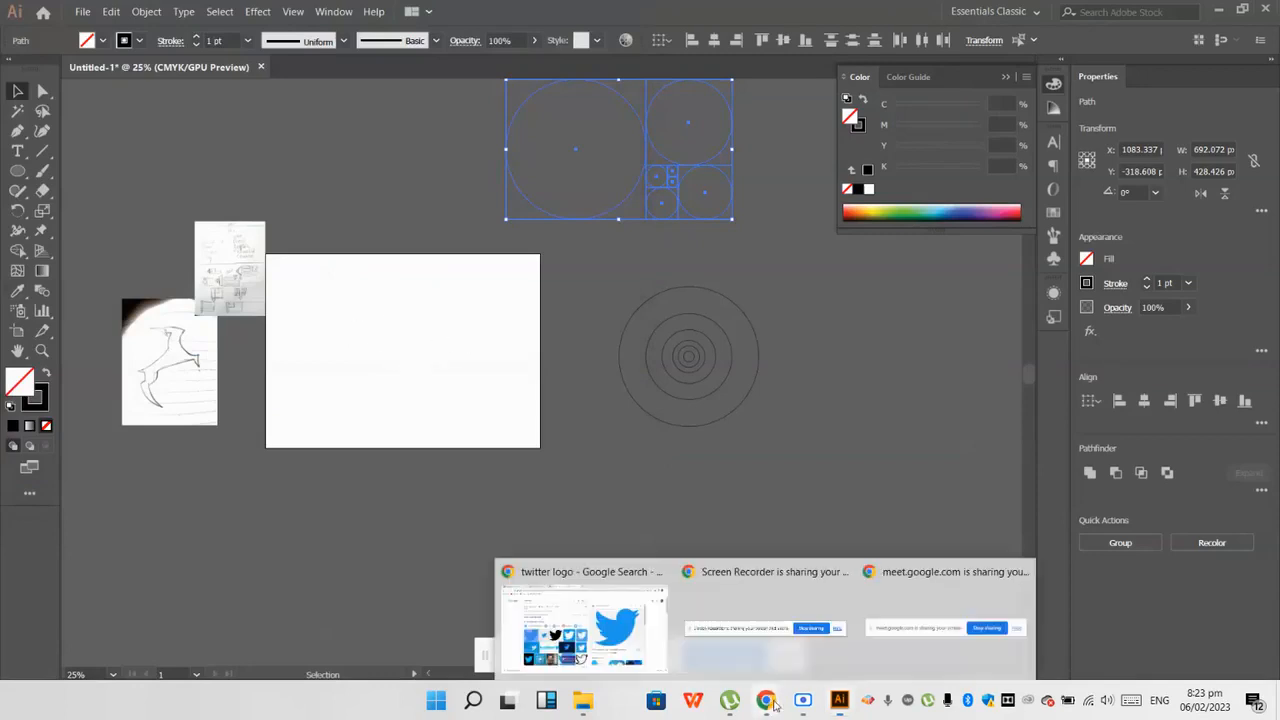
click(600, 615)
scroll(908, 438, down, 2)
click(245, 172)
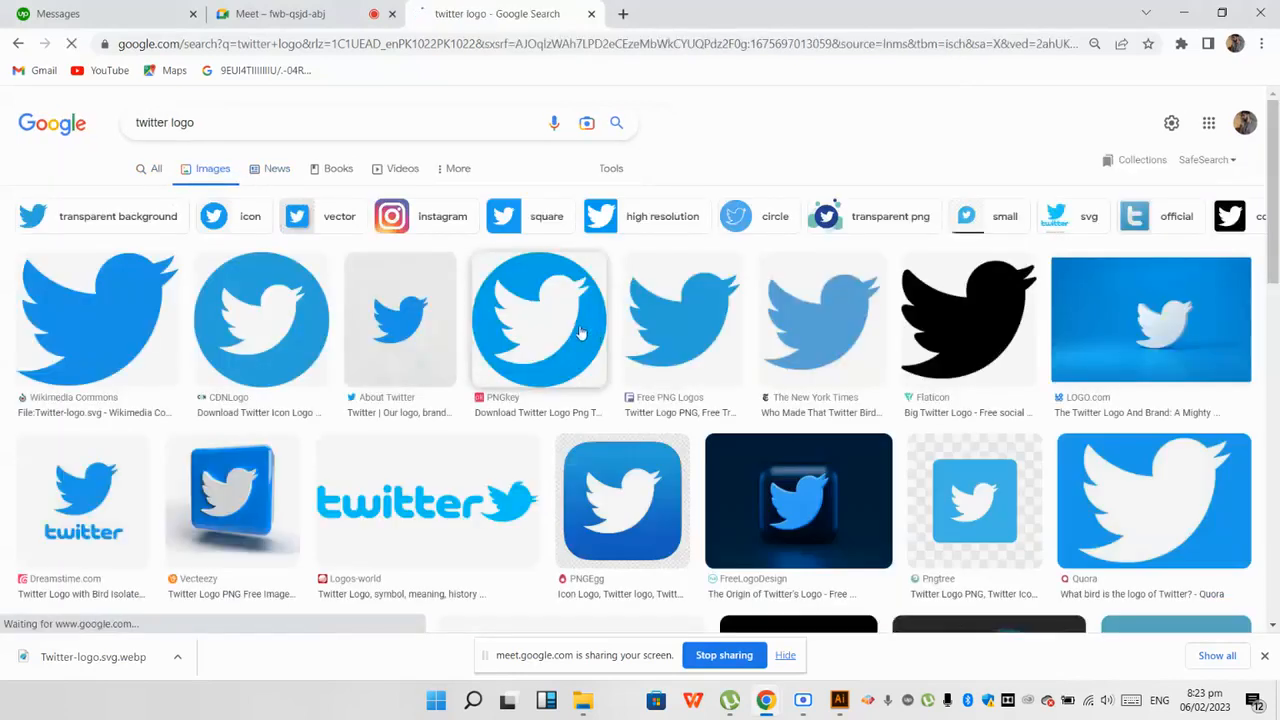
click(672, 330)
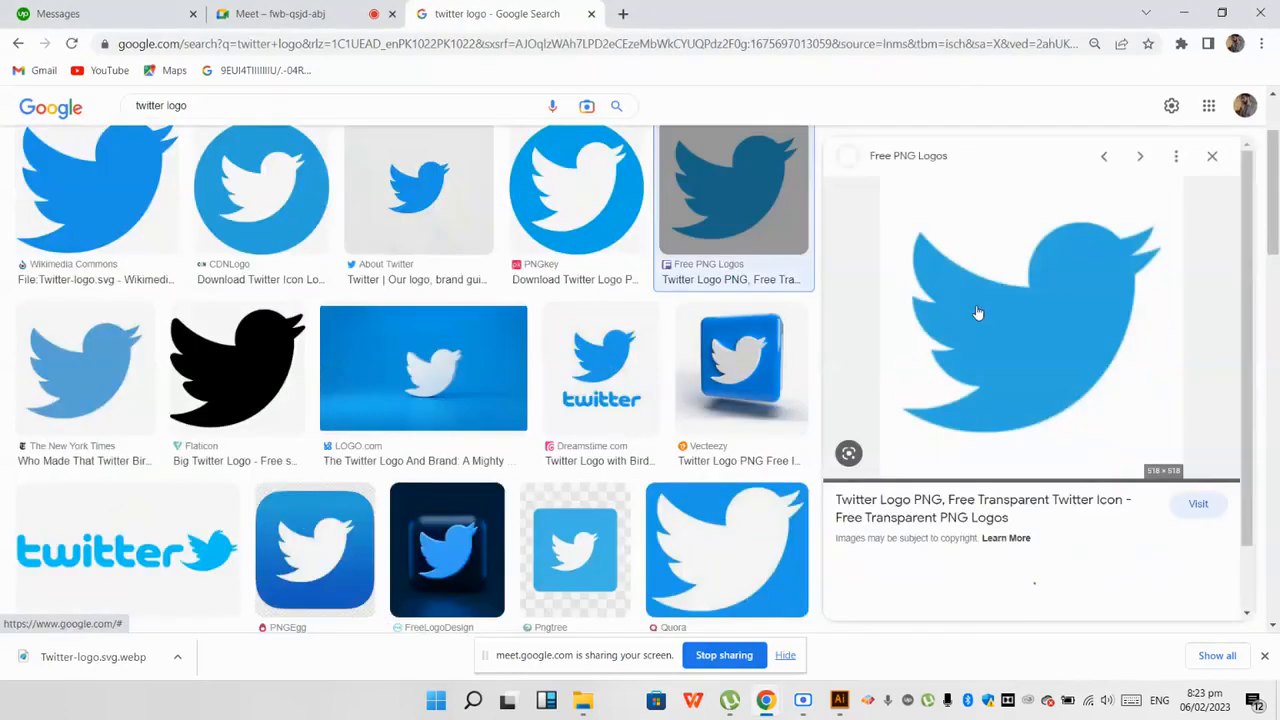
right_click(916, 332)
click(966, 504)
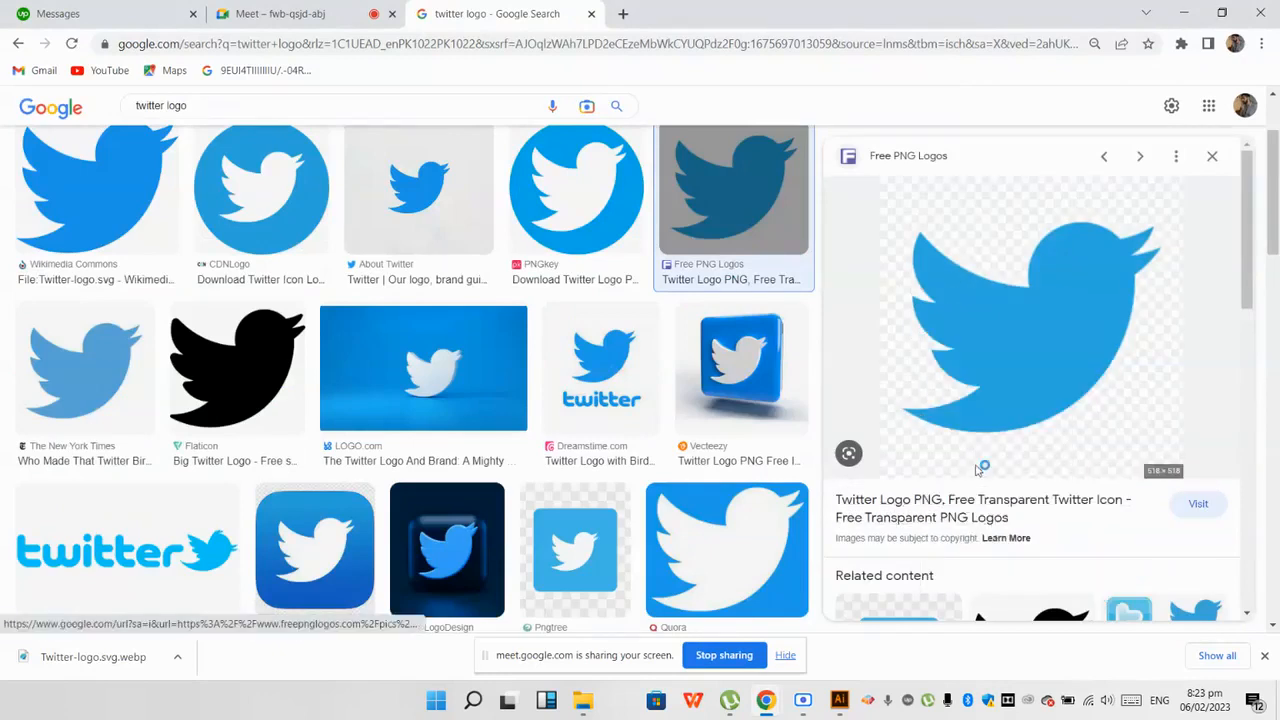
click(592, 455)
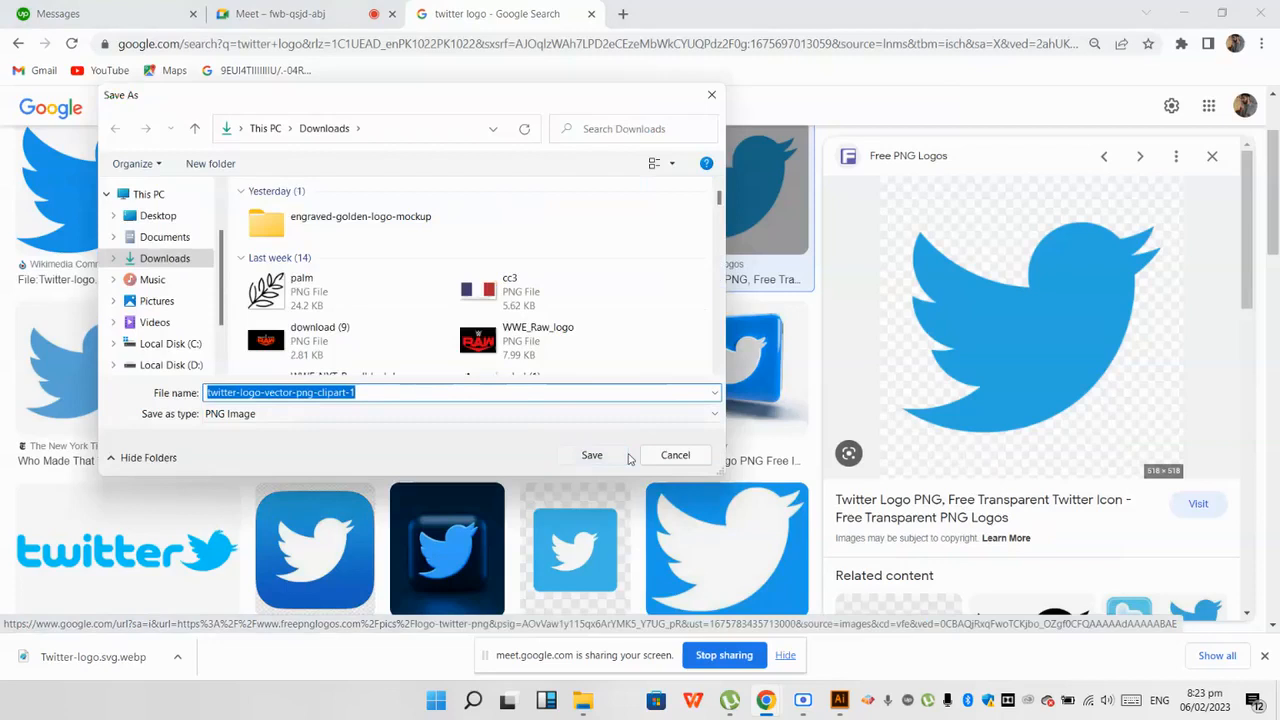
Step: Switch back to Illustrator and place the saved PNG Twitter logo on the artboard, about 480 px square
drag(810, 693, 676, 358)
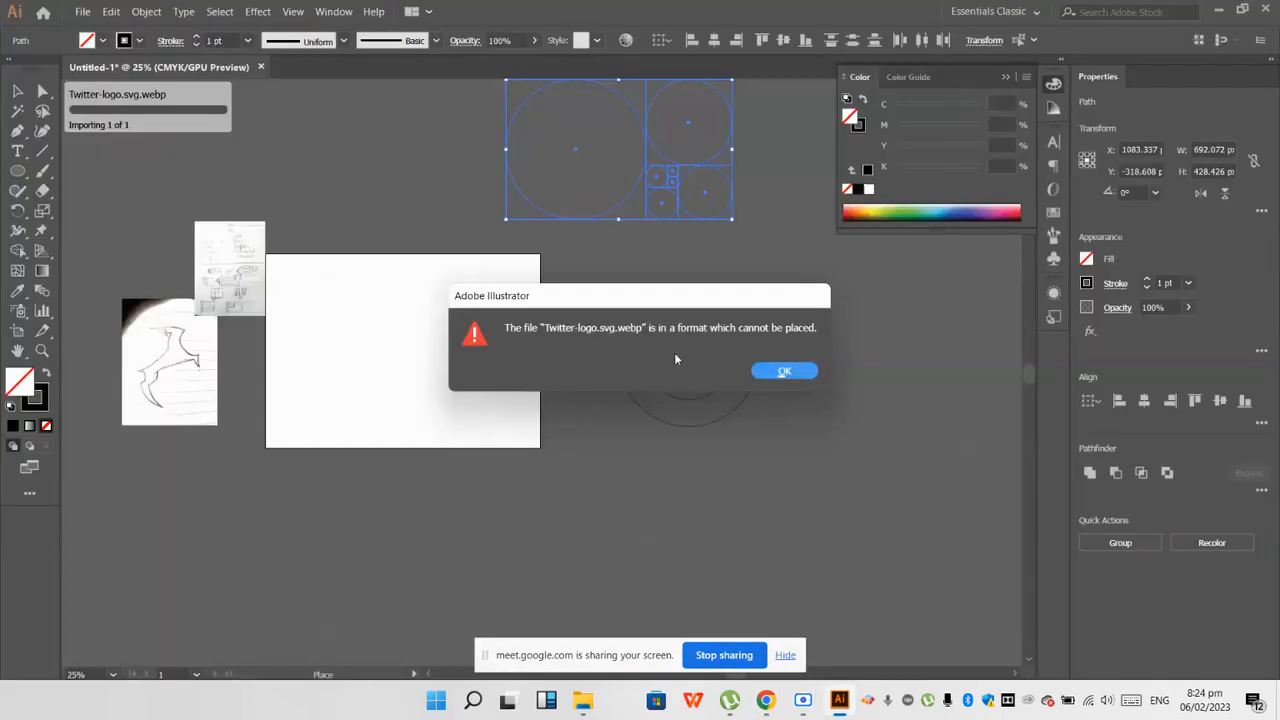
click(813, 371)
click(81, 12)
click(126, 264)
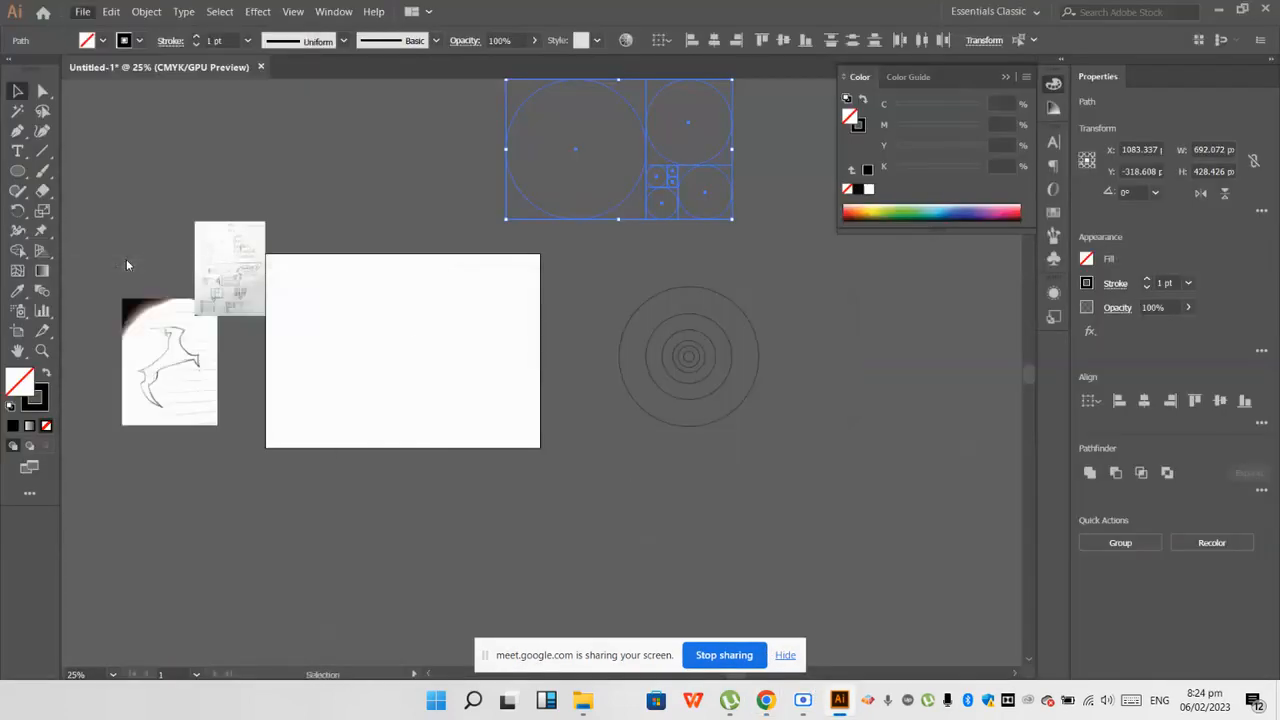
click(180, 150)
double_click(180, 150)
scroll(383, 343, up, 1)
drag(321, 245, 543, 457)
scroll(402, 315, up, 2)
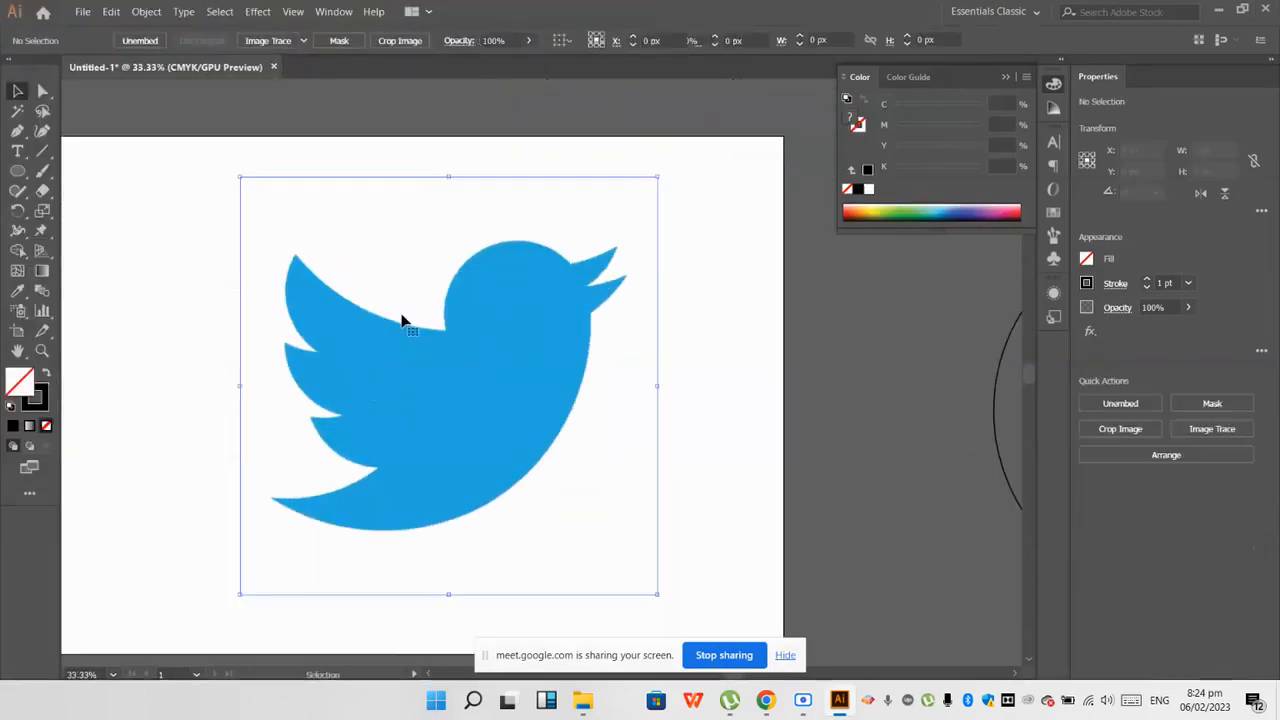
Step: Lock the placed Twitter logo image on the artboard
scroll(380, 319, down, 1)
click(628, 333)
click(488, 325)
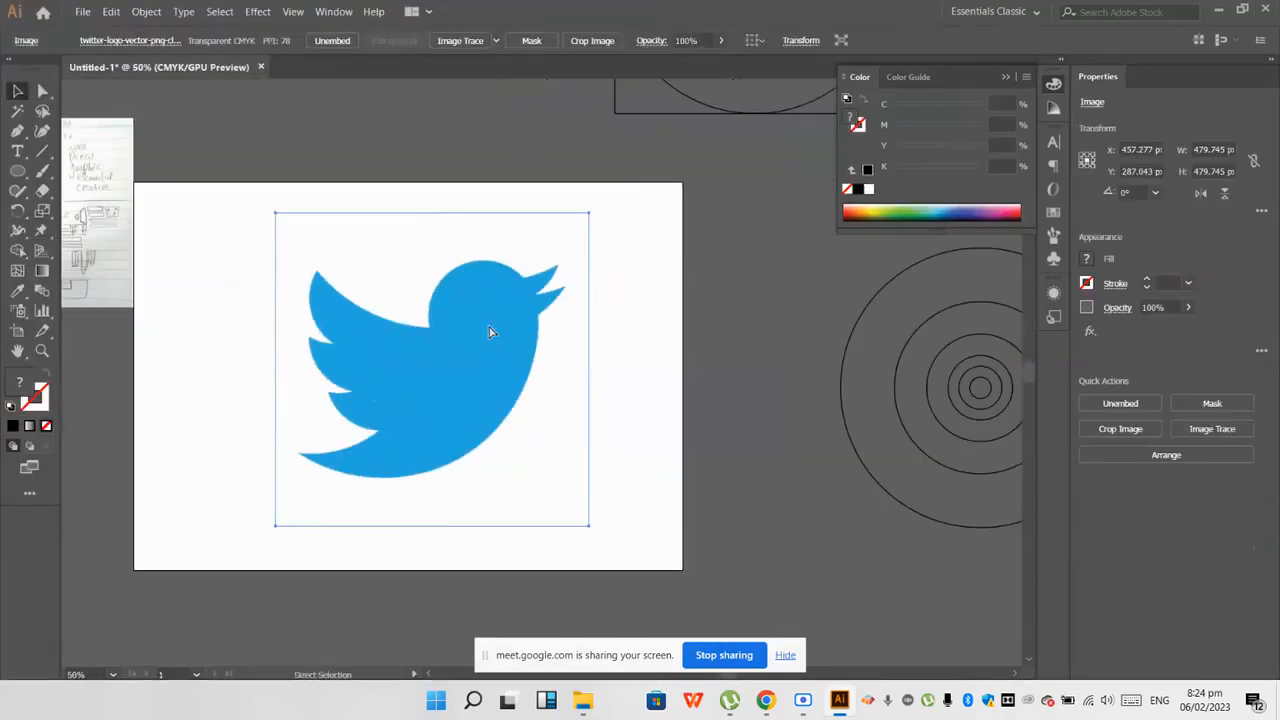
key(ctrl+2)
Step: Try to trace the curve of the bird's head with the Pen tool, starting from the neck
scroll(445, 330, up, 1)
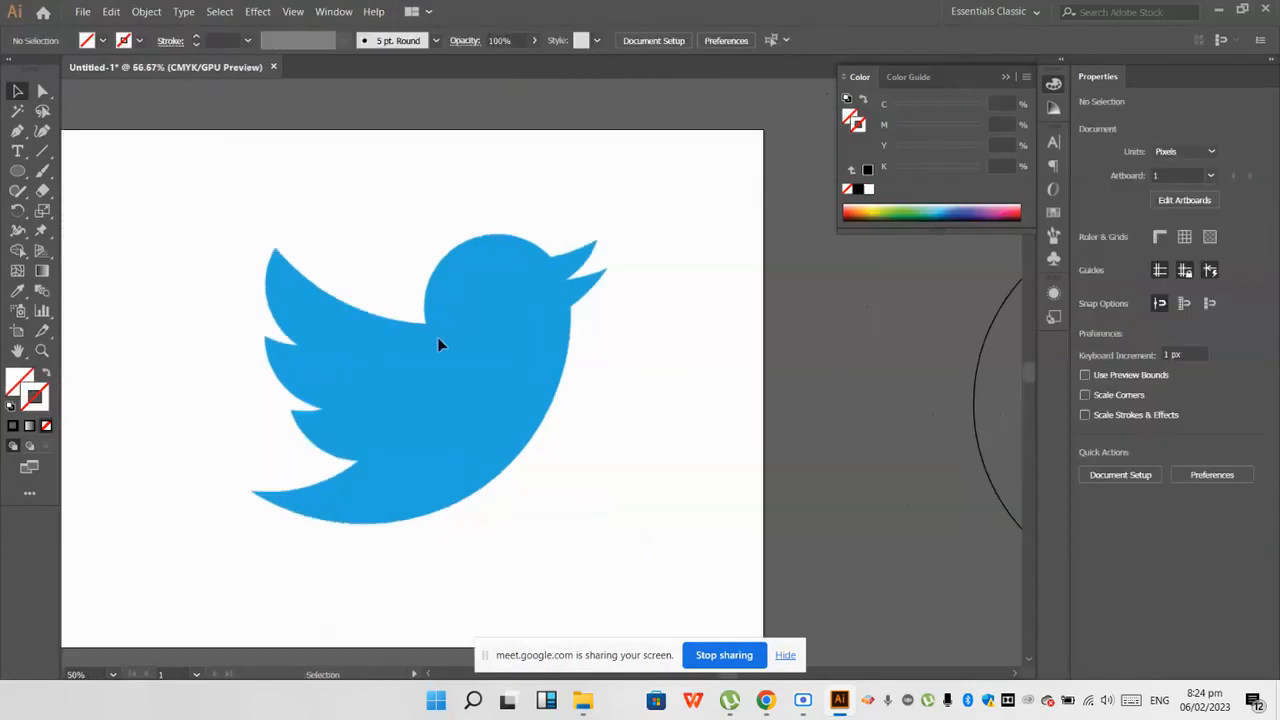
drag(16, 133, 16, 133)
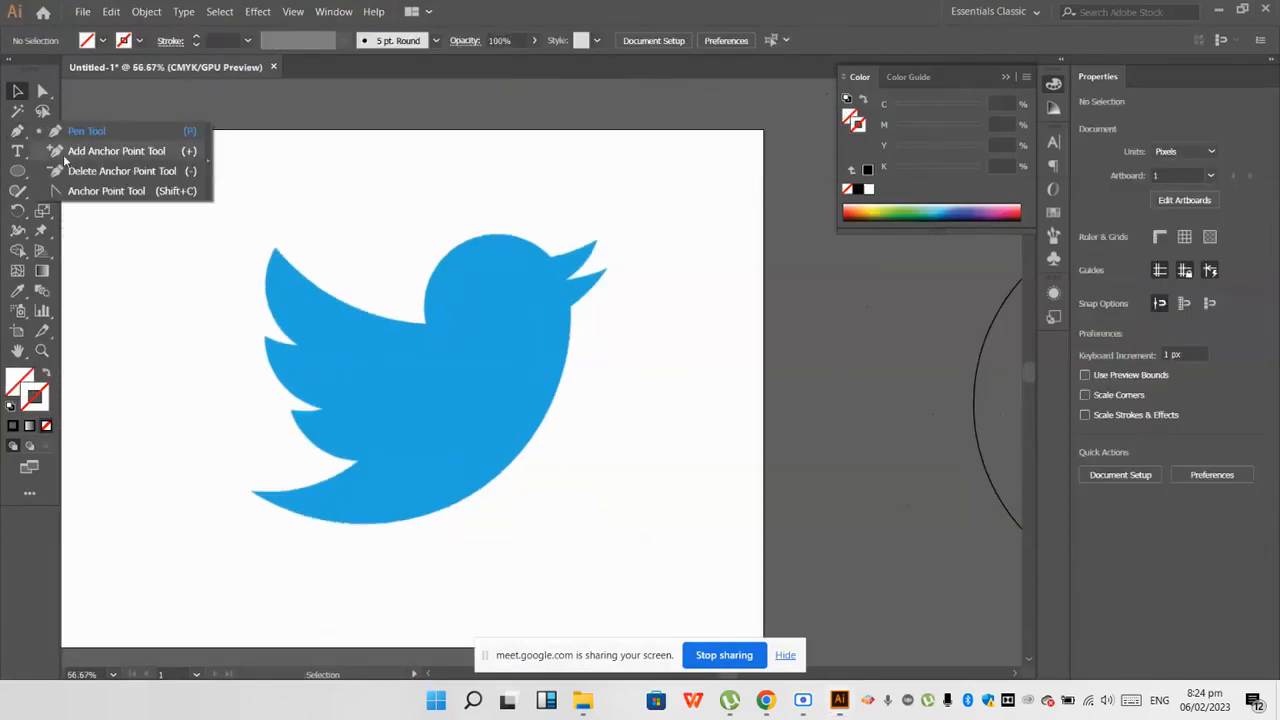
click(86, 131)
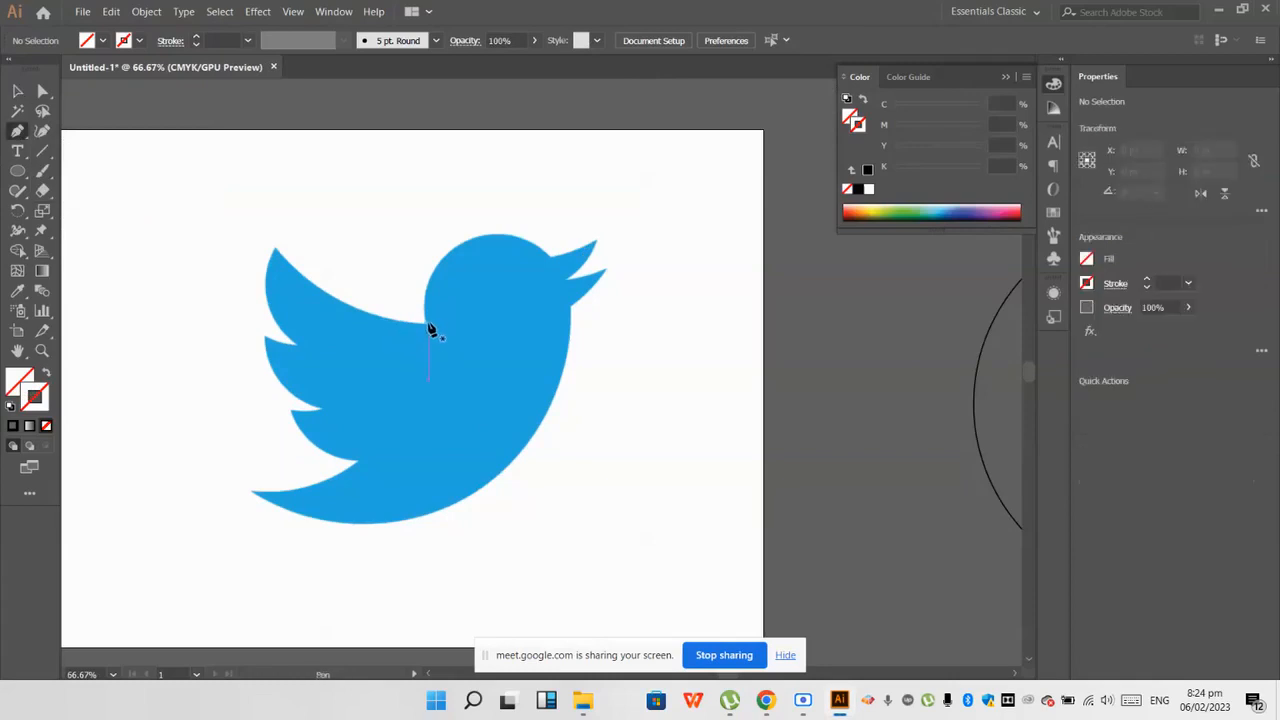
drag(551, 256, 682, 325)
key(ctrl+z)
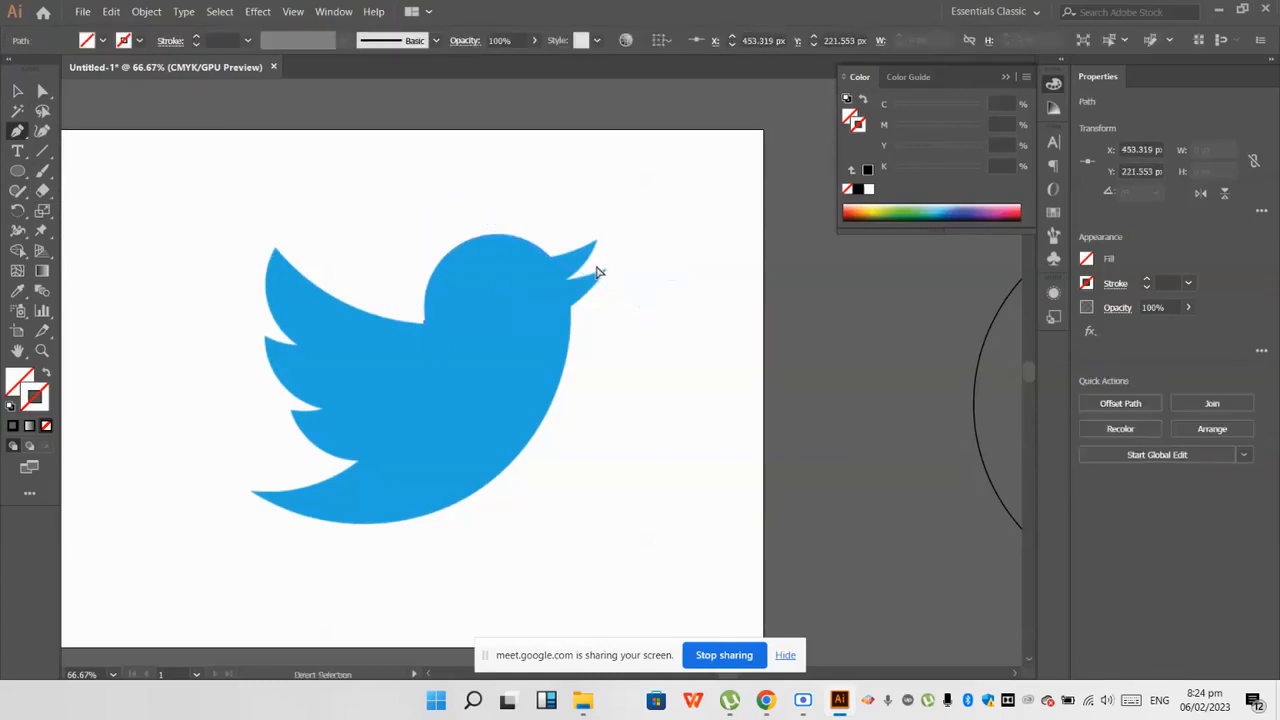
key(ctrl+z)
click(17, 91)
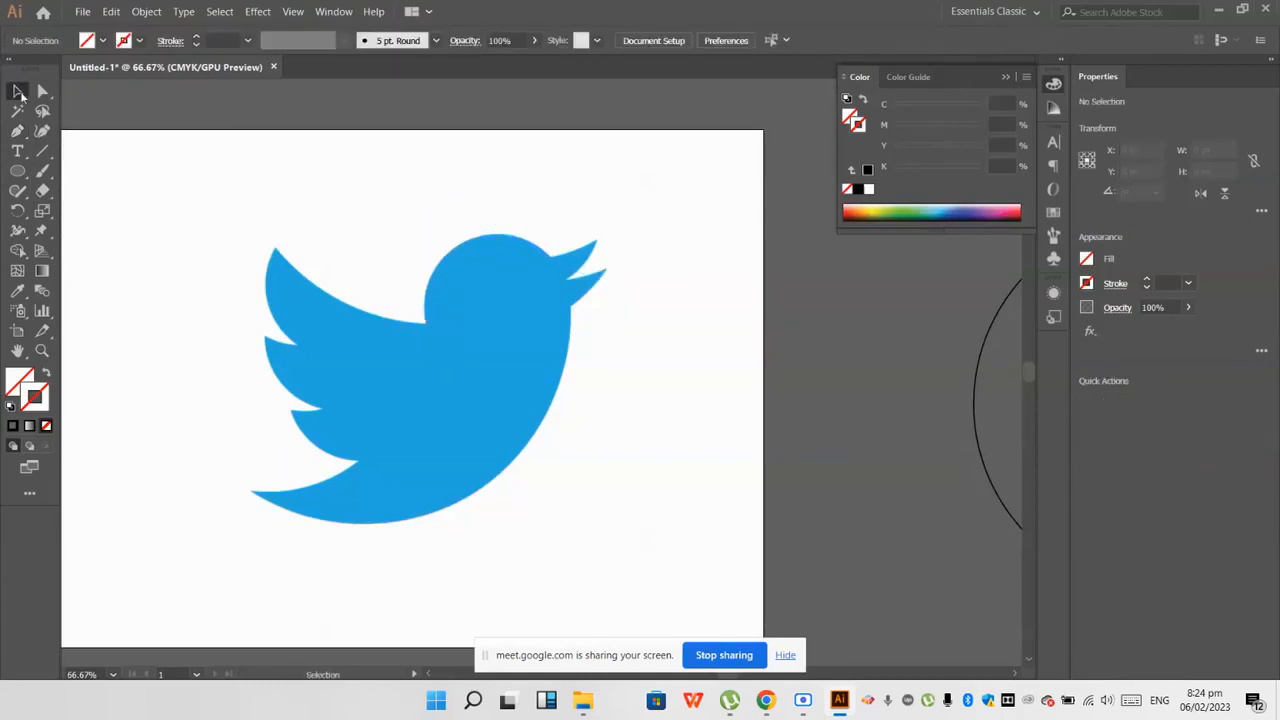
Step: Bring all the concentric circles to the front so they stack above the Twitter logo image
scroll(452, 329, down, 1)
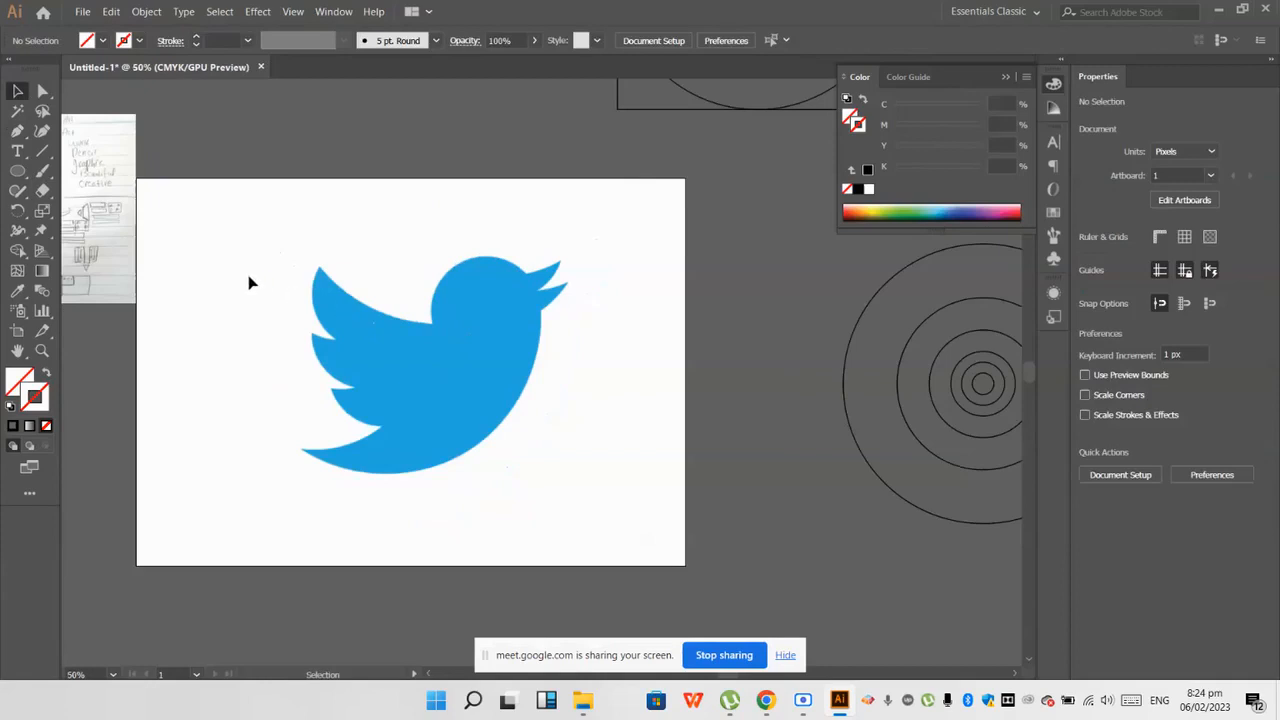
scroll(251, 283, down, 2)
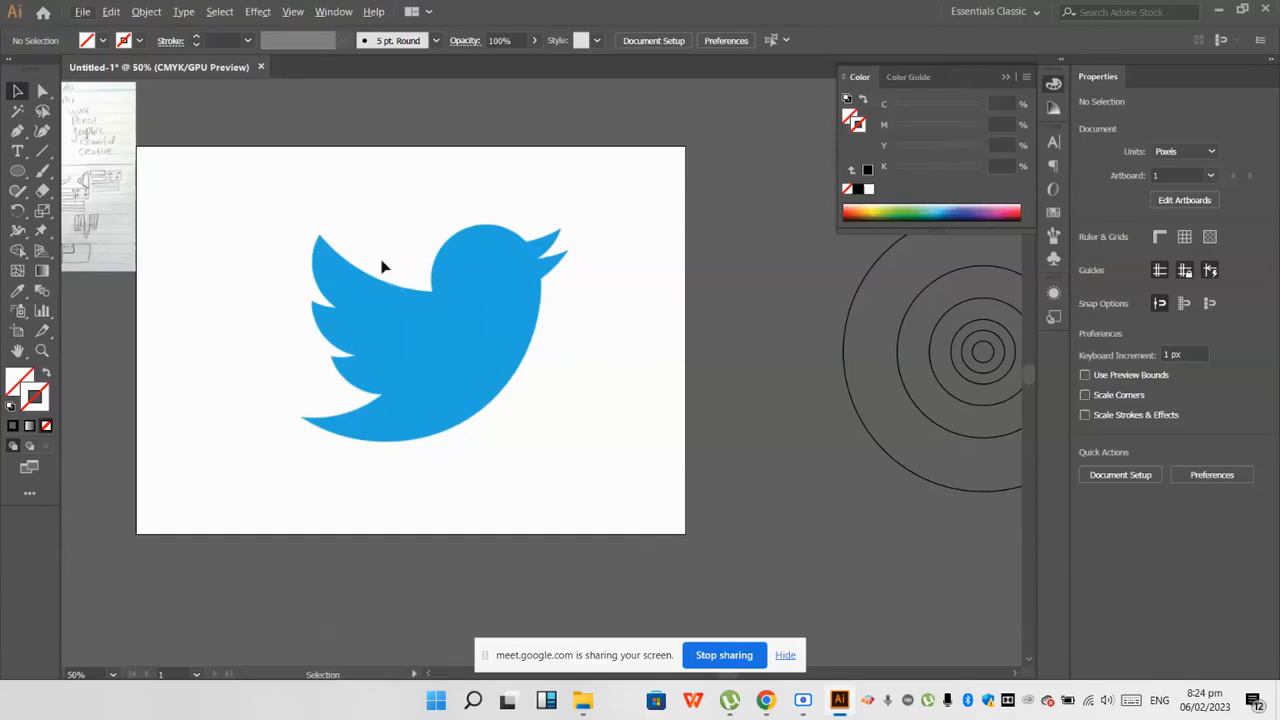
scroll(277, 329, down, 1)
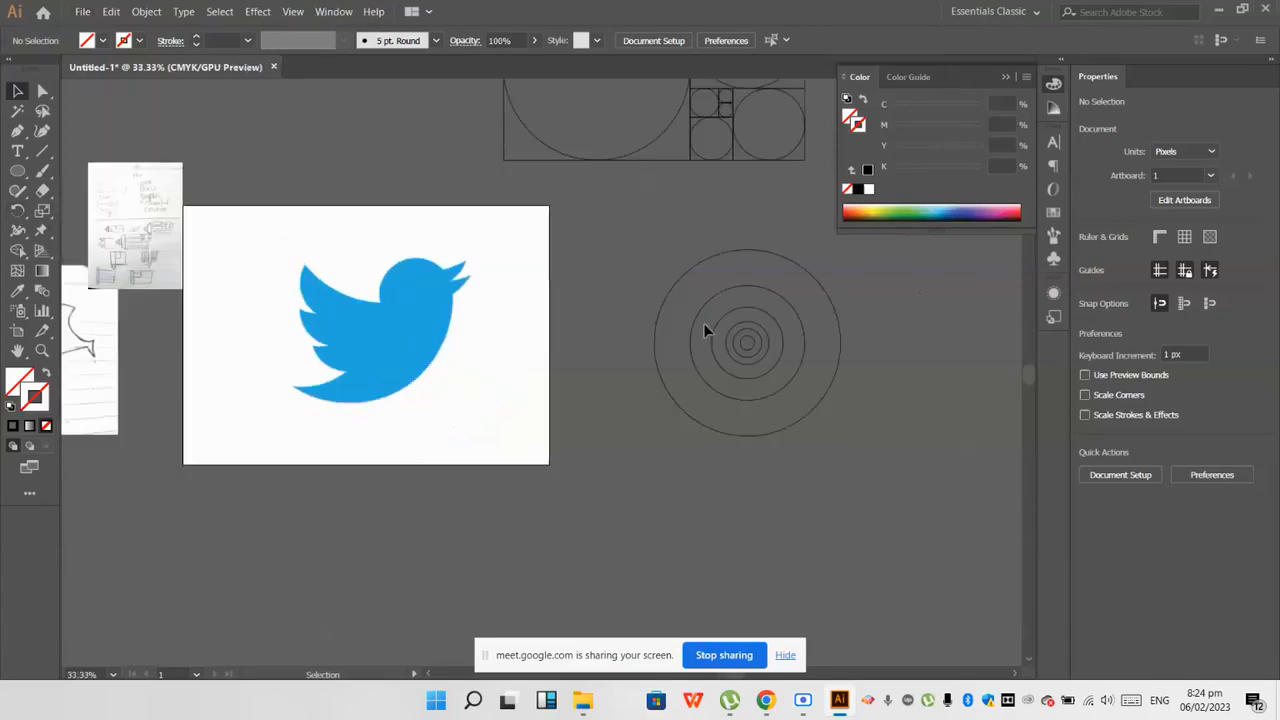
scroll(703, 345, up, 1)
drag(880, 480, 712, 349)
right_click(712, 350)
mouse_move(805, 577)
click(906, 577)
click(819, 480)
Step: Try to position the largest concentric circle over the Twitter bird
scroll(471, 416, up, 1)
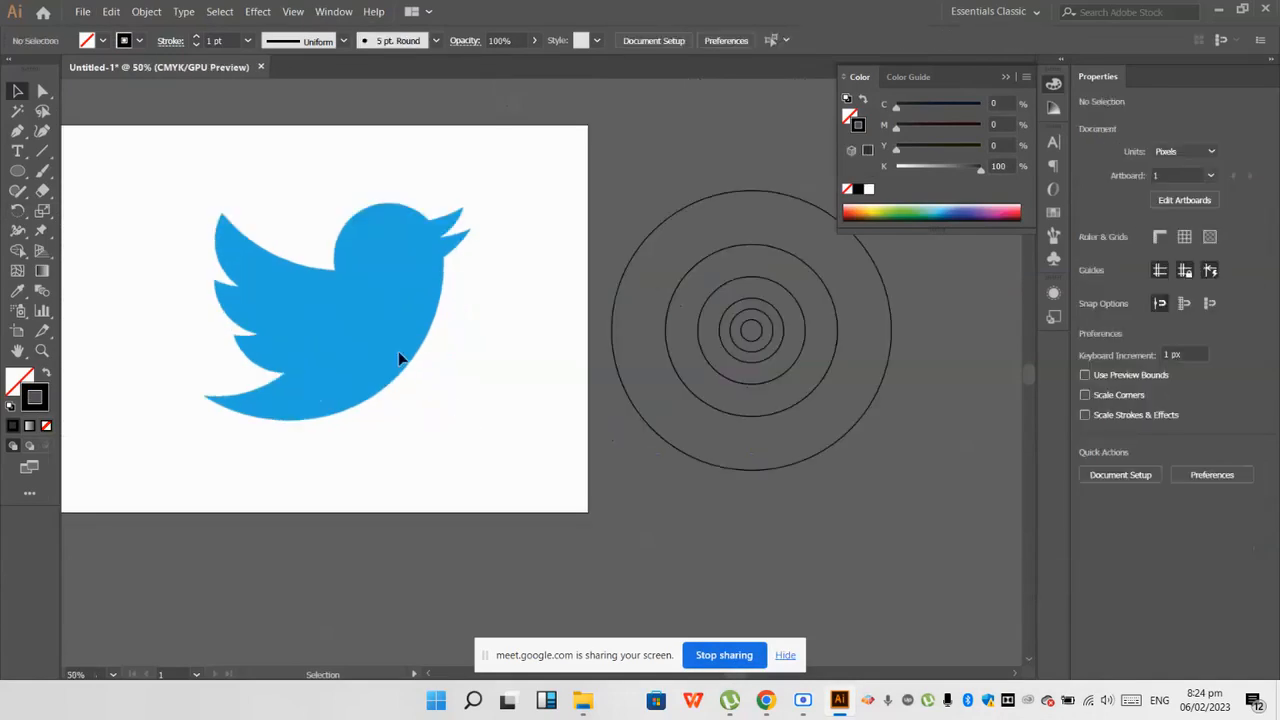
scroll(495, 345, down, 1)
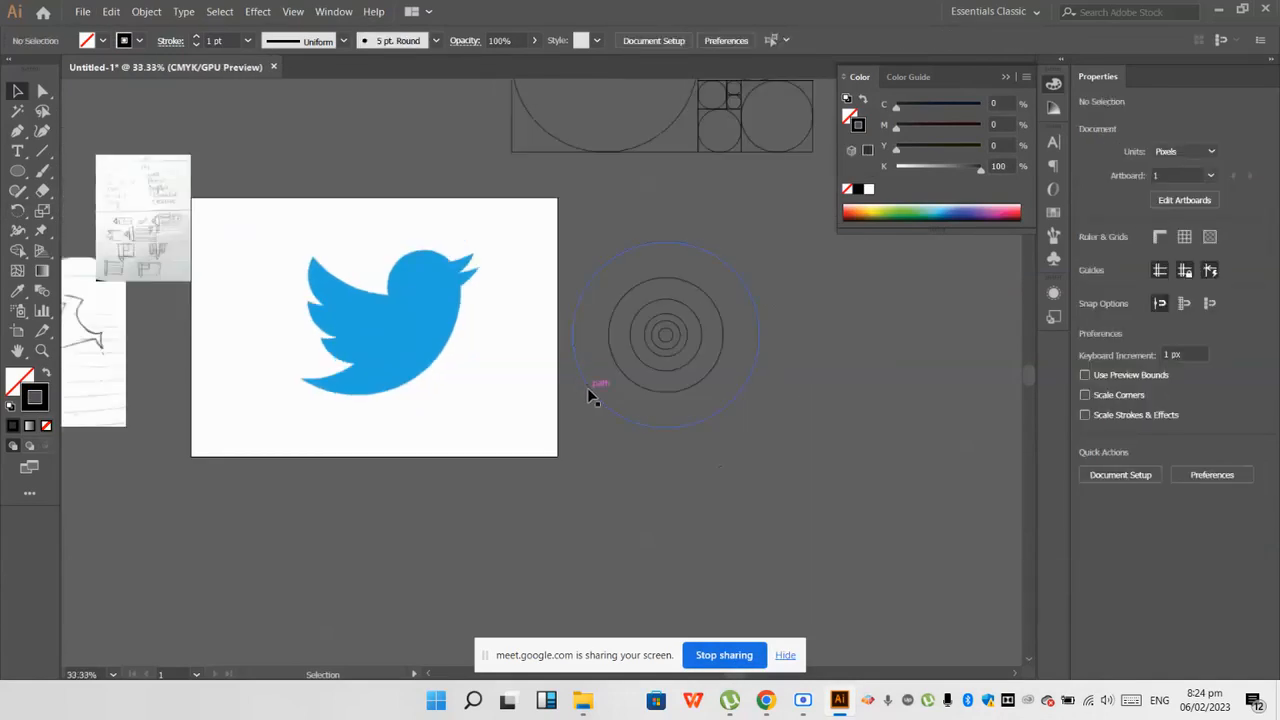
drag(583, 392, 290, 363)
key(ctrl+z)
click(386, 424)
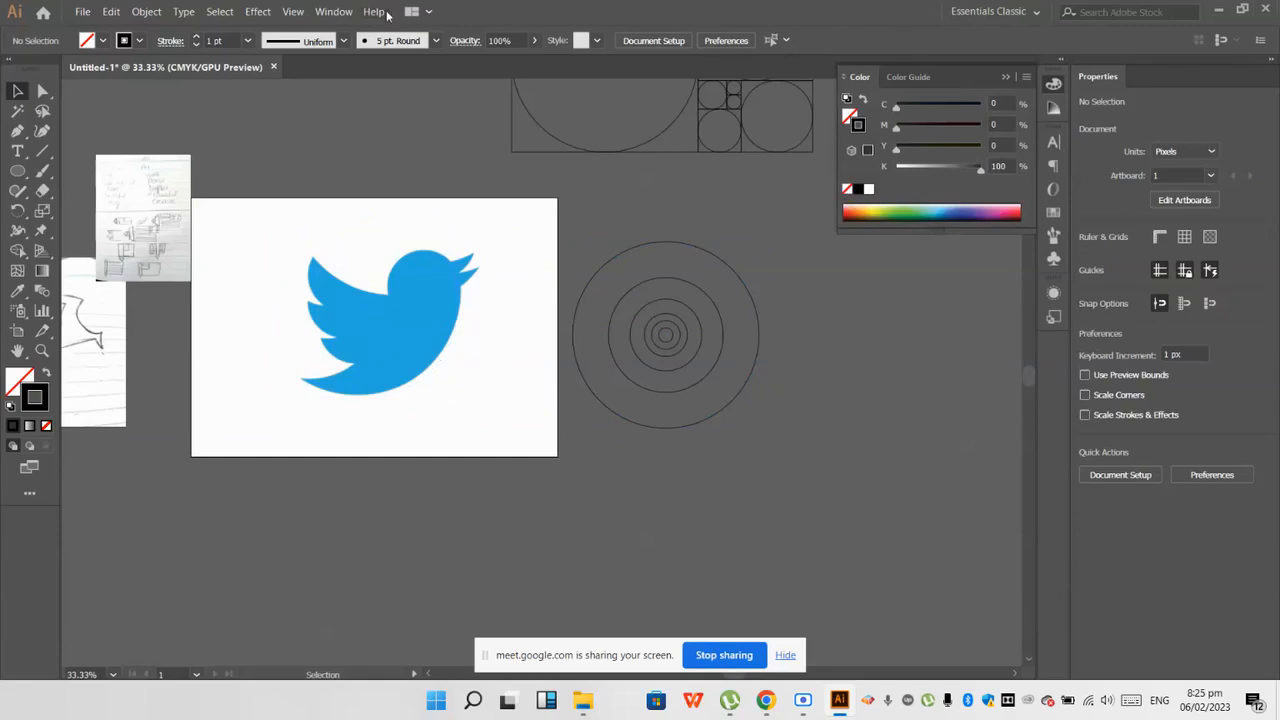
Step: Show the document's layers and expand Layer 1 to list its objects
click(333, 12)
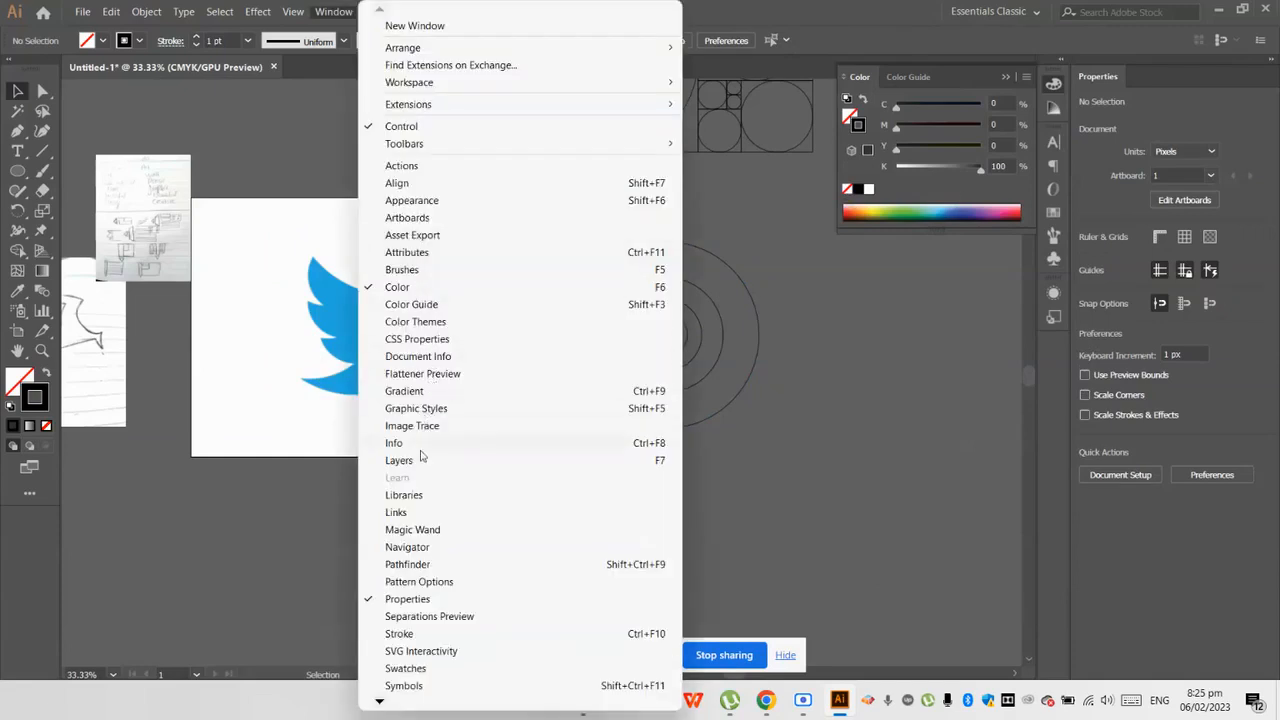
click(422, 460)
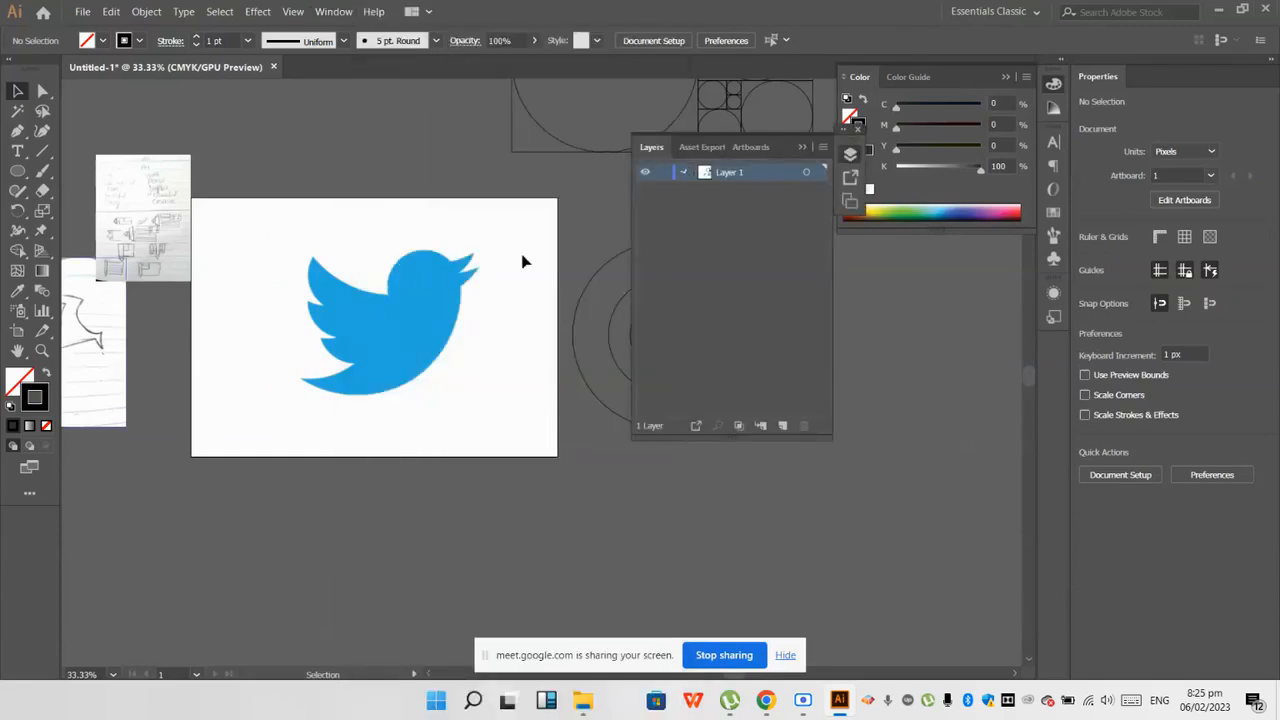
scroll(421, 305, up, 1)
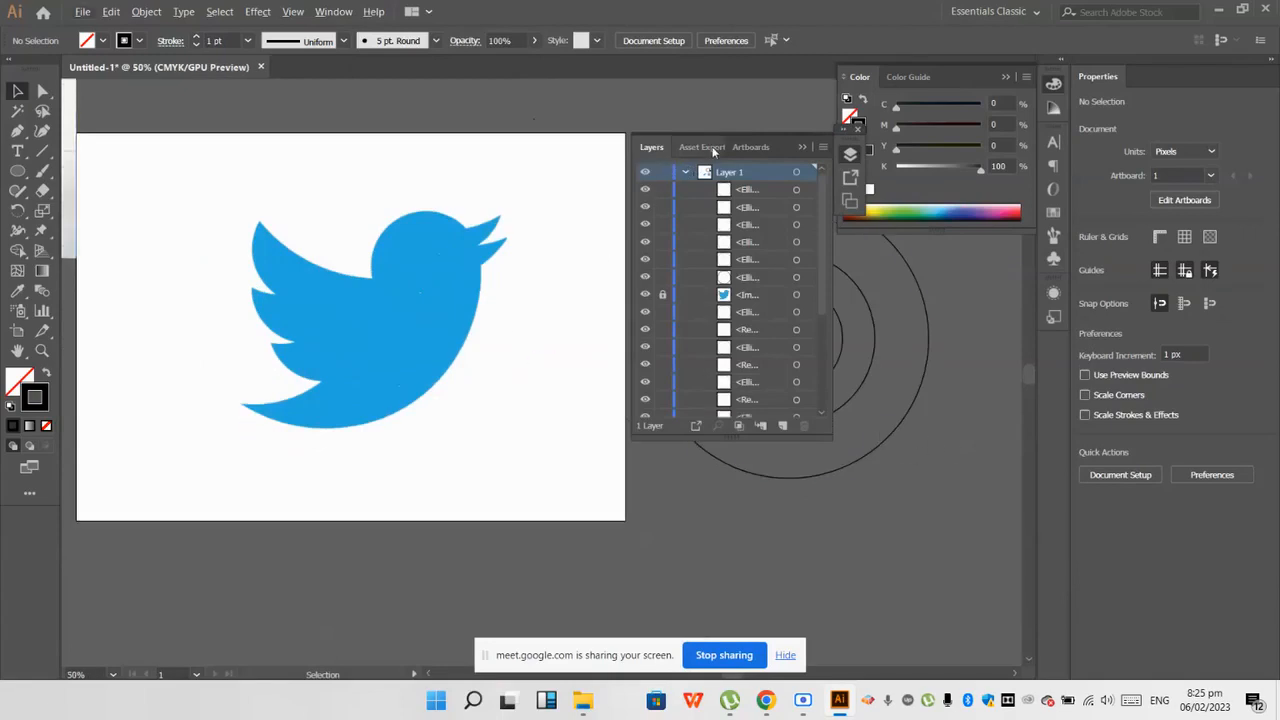
Step: Try to lay a copy of the largest circle along the bird's lower body curve
drag(928, 336, 474, 290)
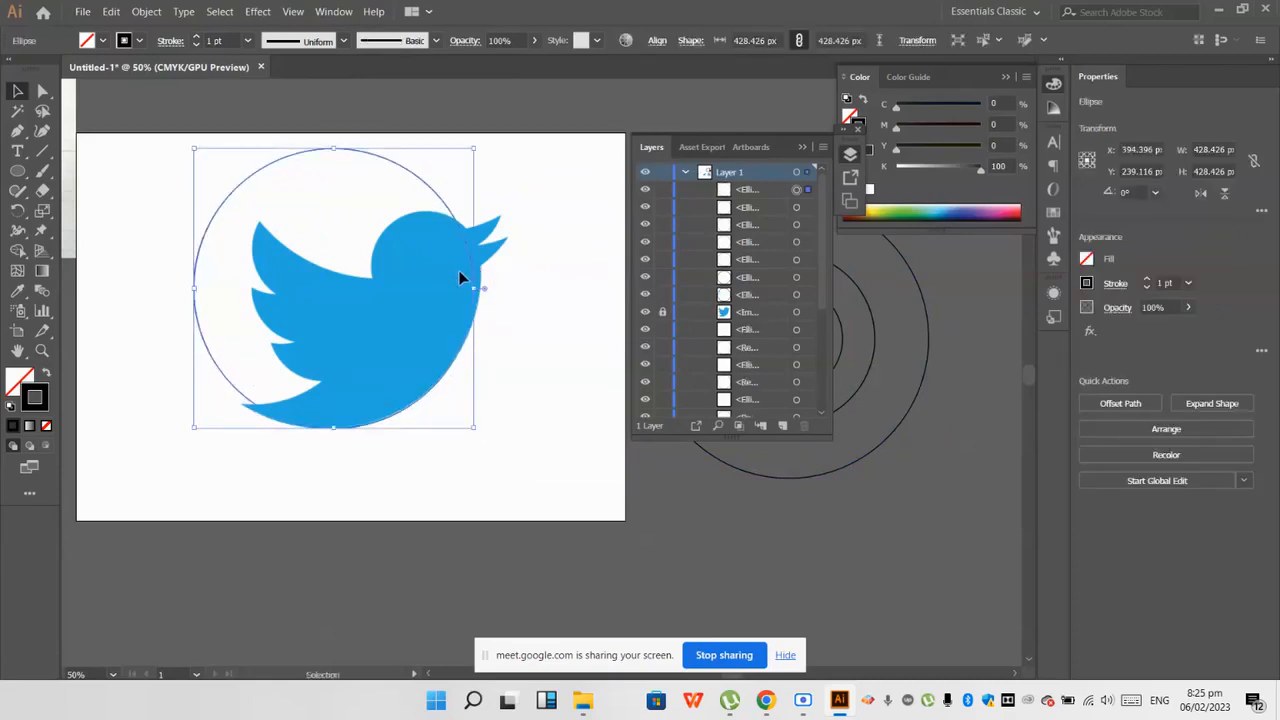
key(ctrl+z)
click(875, 568)
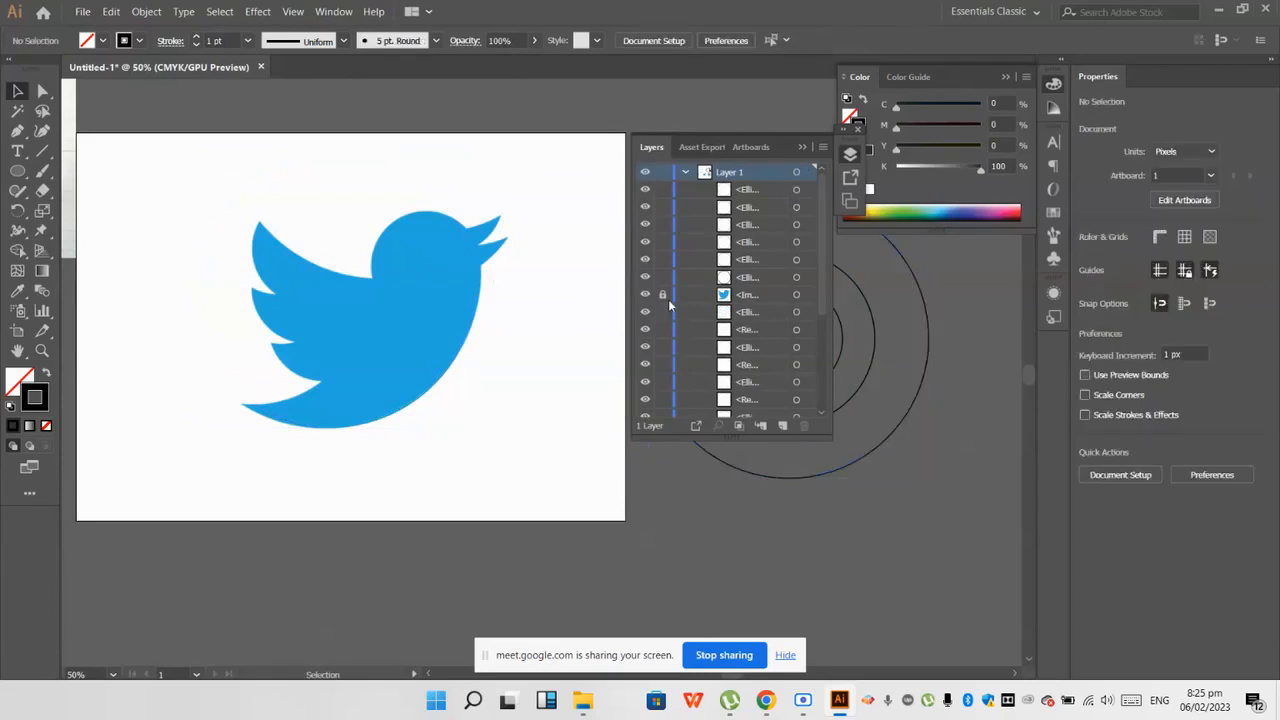
Step: Unlock the Twitter logo image, scale it down about its centre to about 425 px square, and collapse the layers list
click(480, 314)
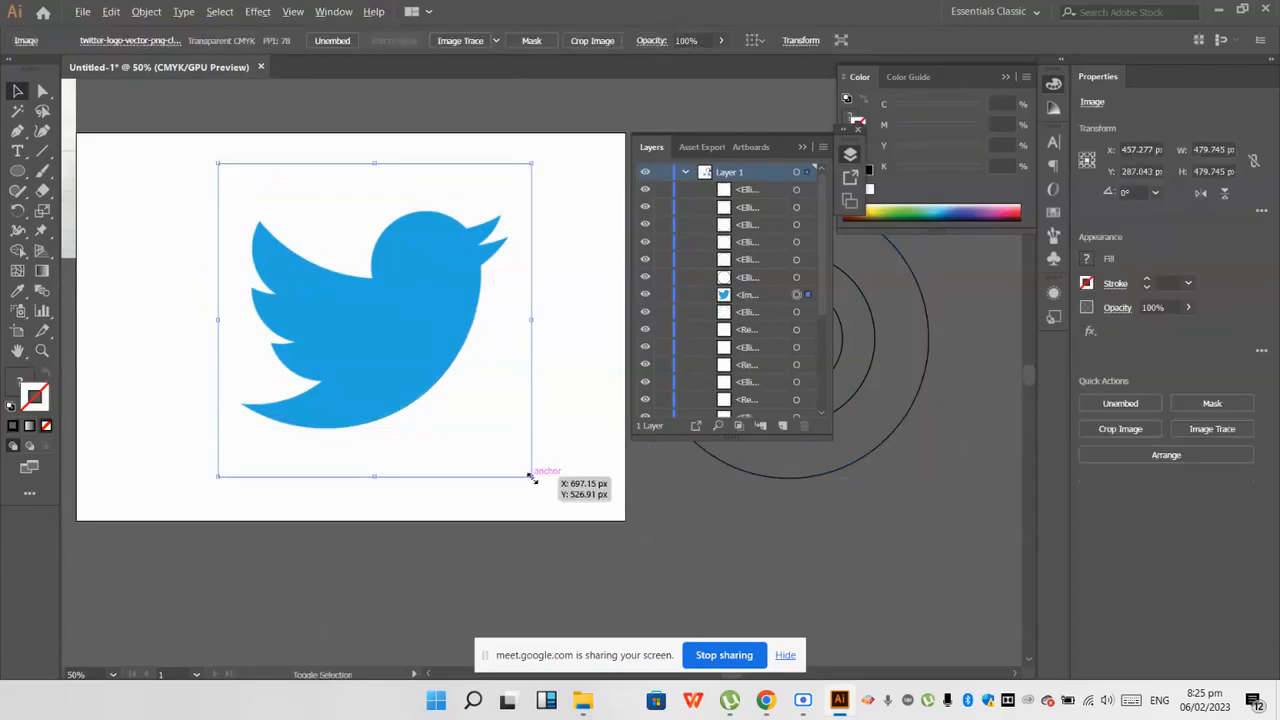
drag(531, 478, 514, 460)
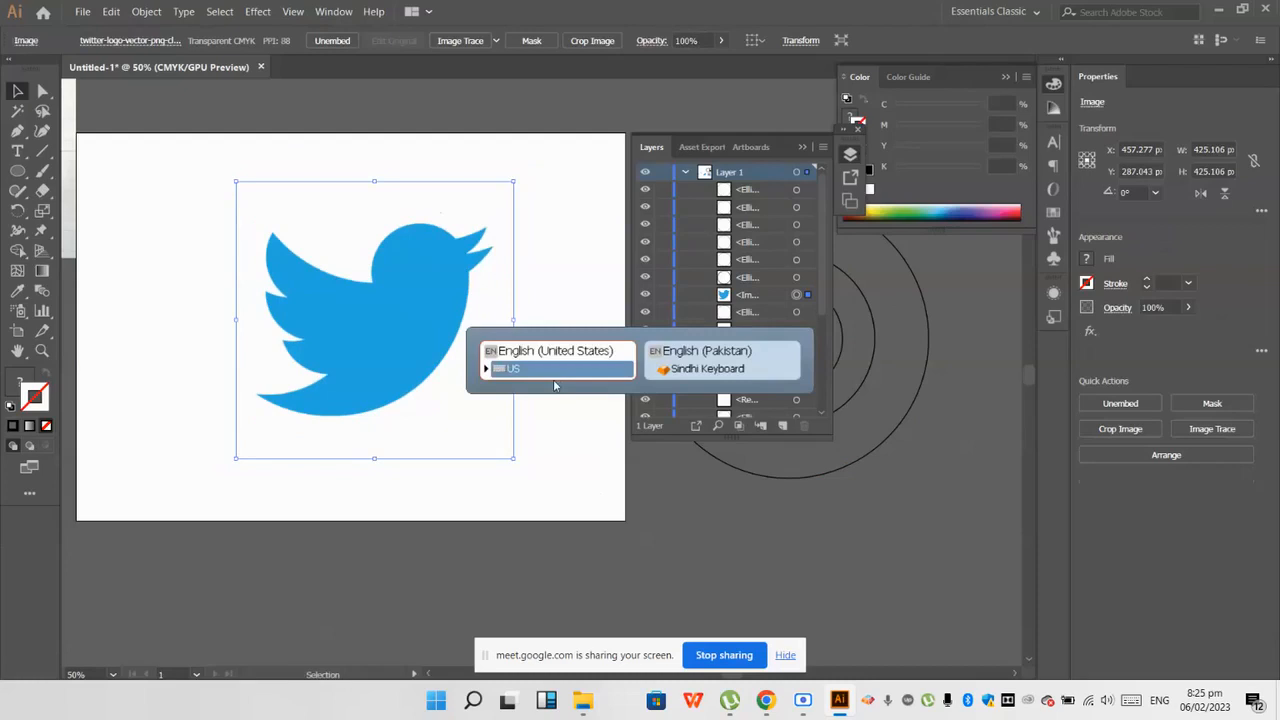
click(800, 152)
click(789, 409)
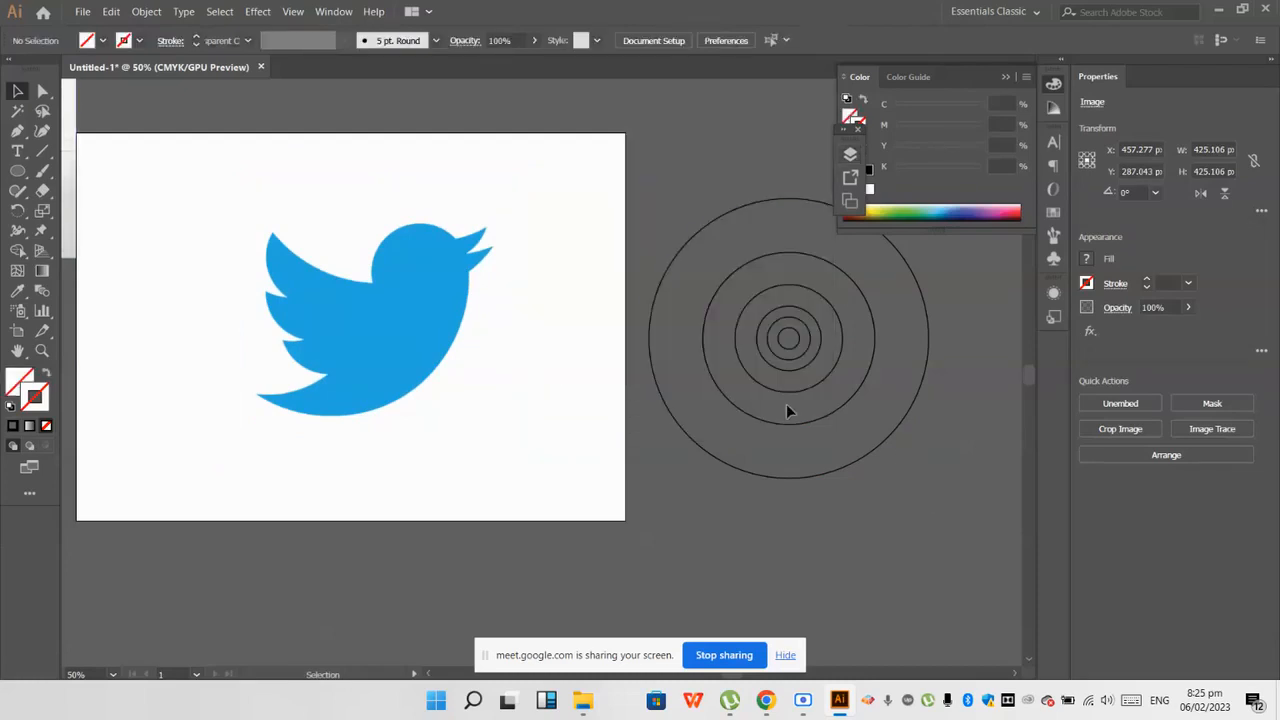
scroll(457, 343, down, 1)
scroll(441, 330, up, 1)
scroll(440, 330, down, 1)
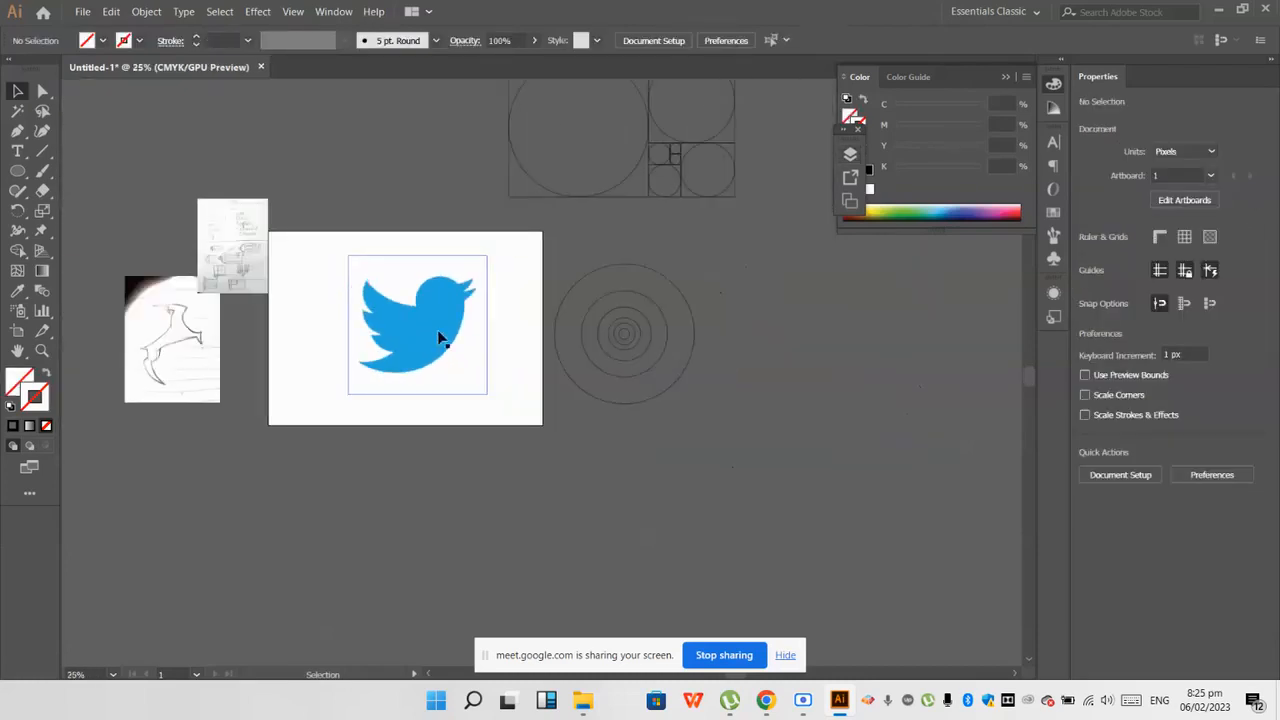
scroll(180, 355, up, 1)
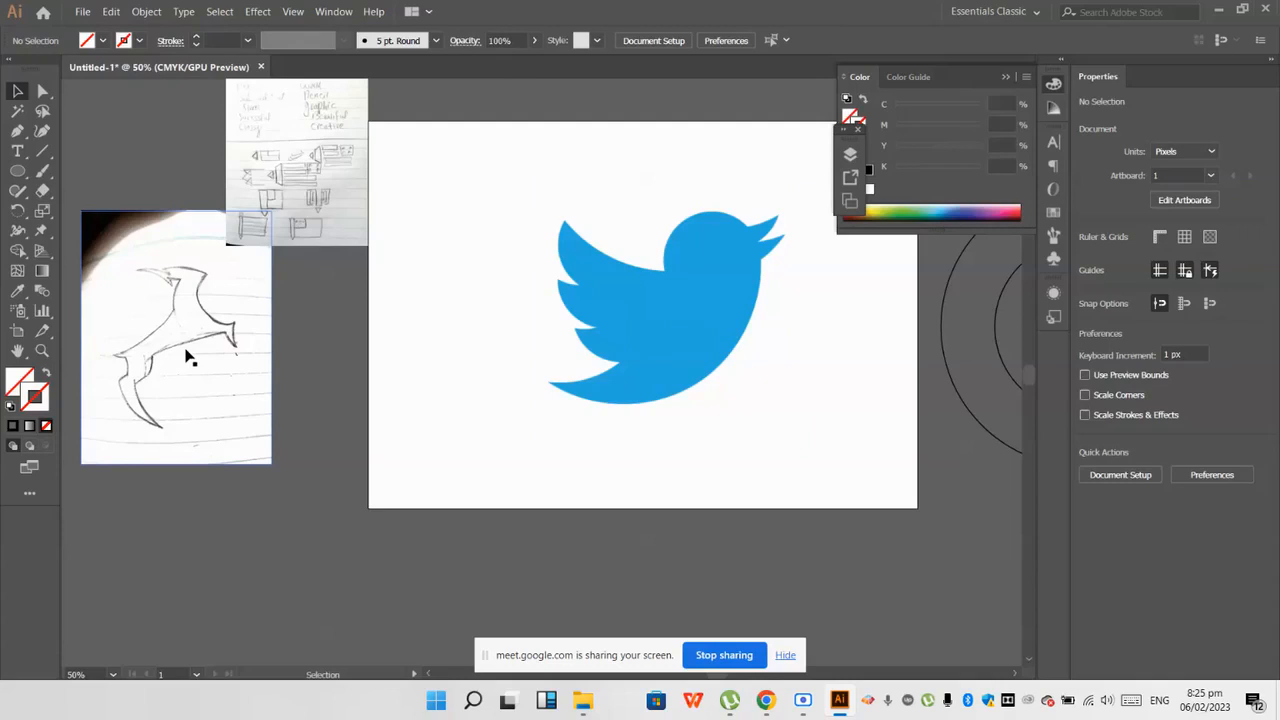
scroll(463, 394, down, 1)
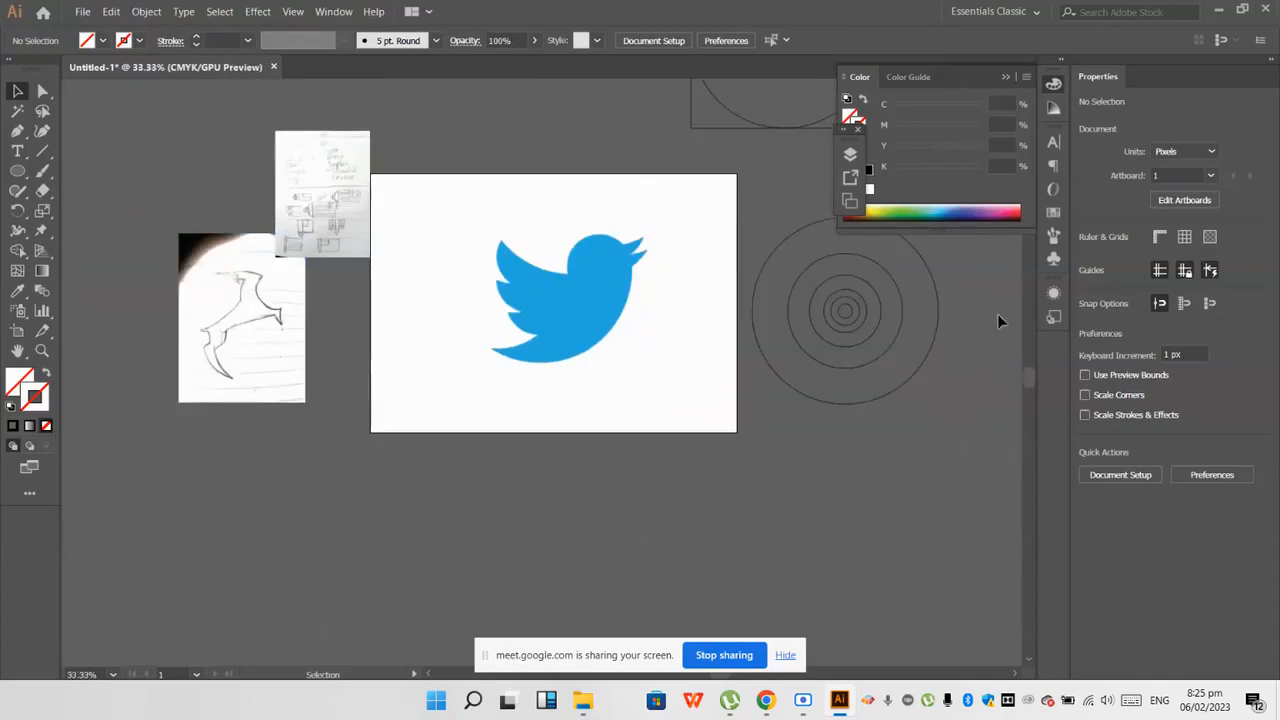
Step: Try to place a copy of the largest concentric circle along the bird's lower body curve
scroll(1000, 320, up, 1)
click(414, 262)
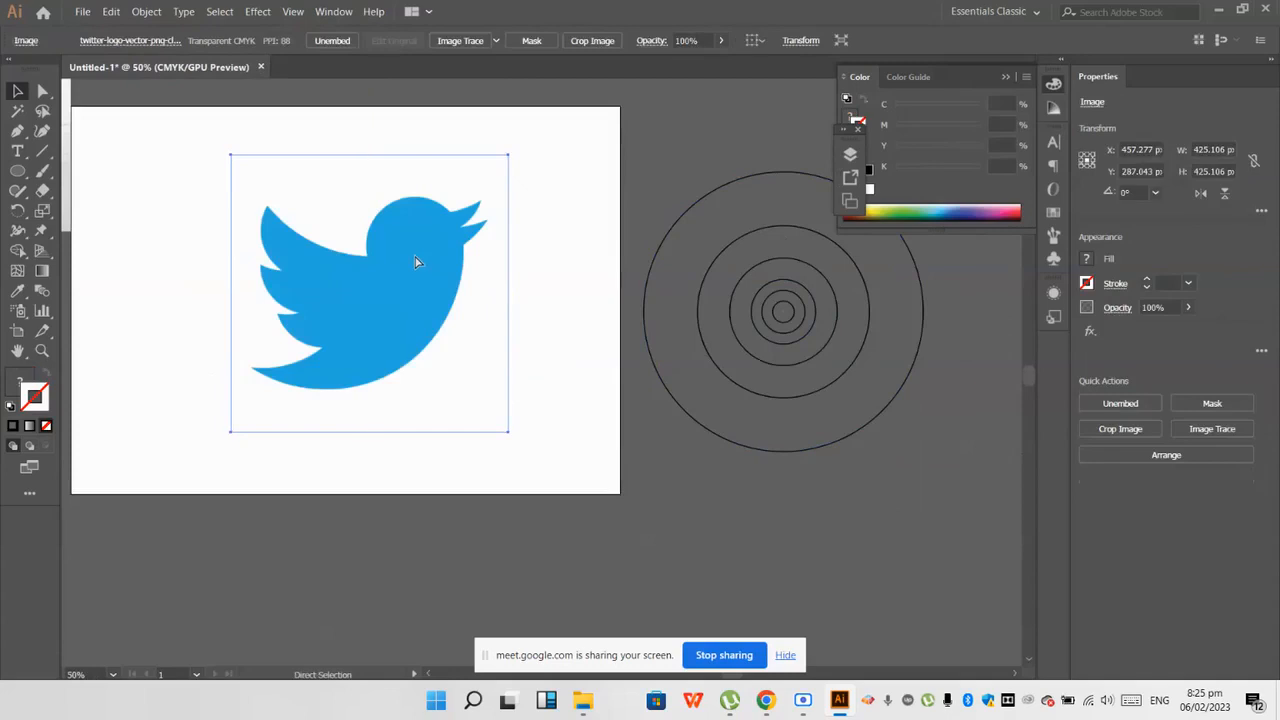
click(932, 436)
drag(900, 398, 732, 327)
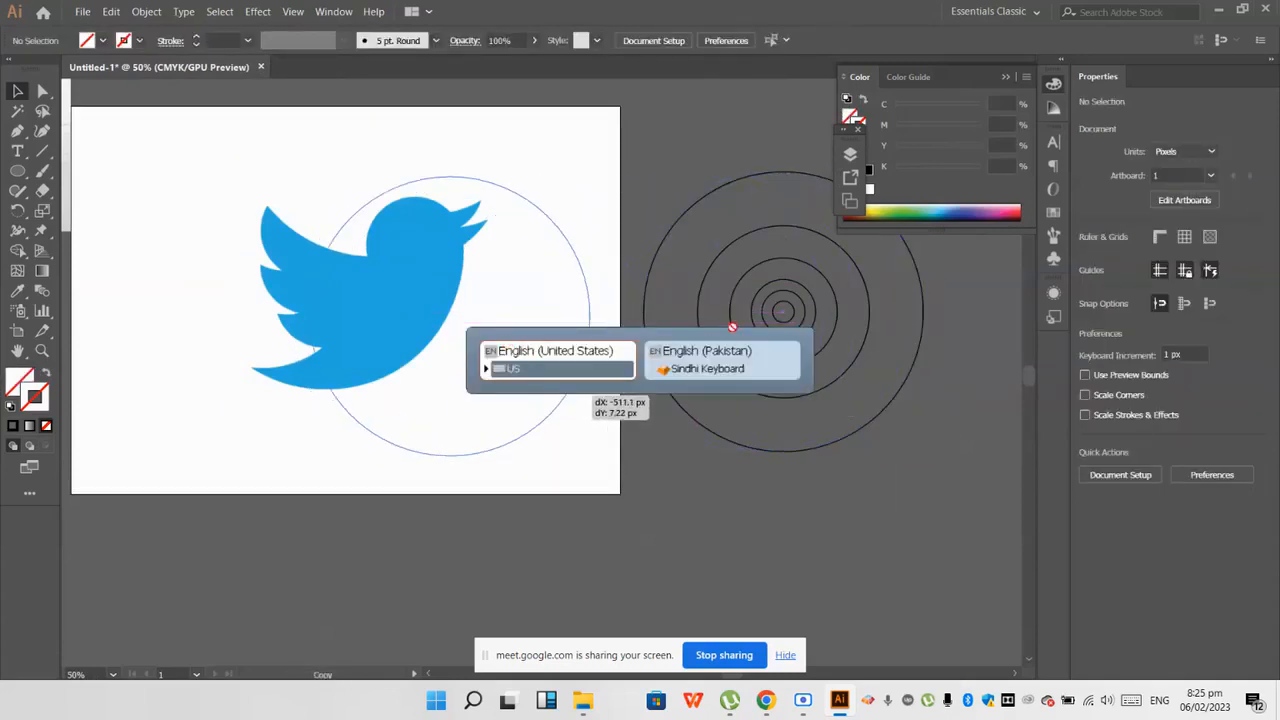
drag(565, 393, 447, 328)
click(504, 372)
click(517, 354)
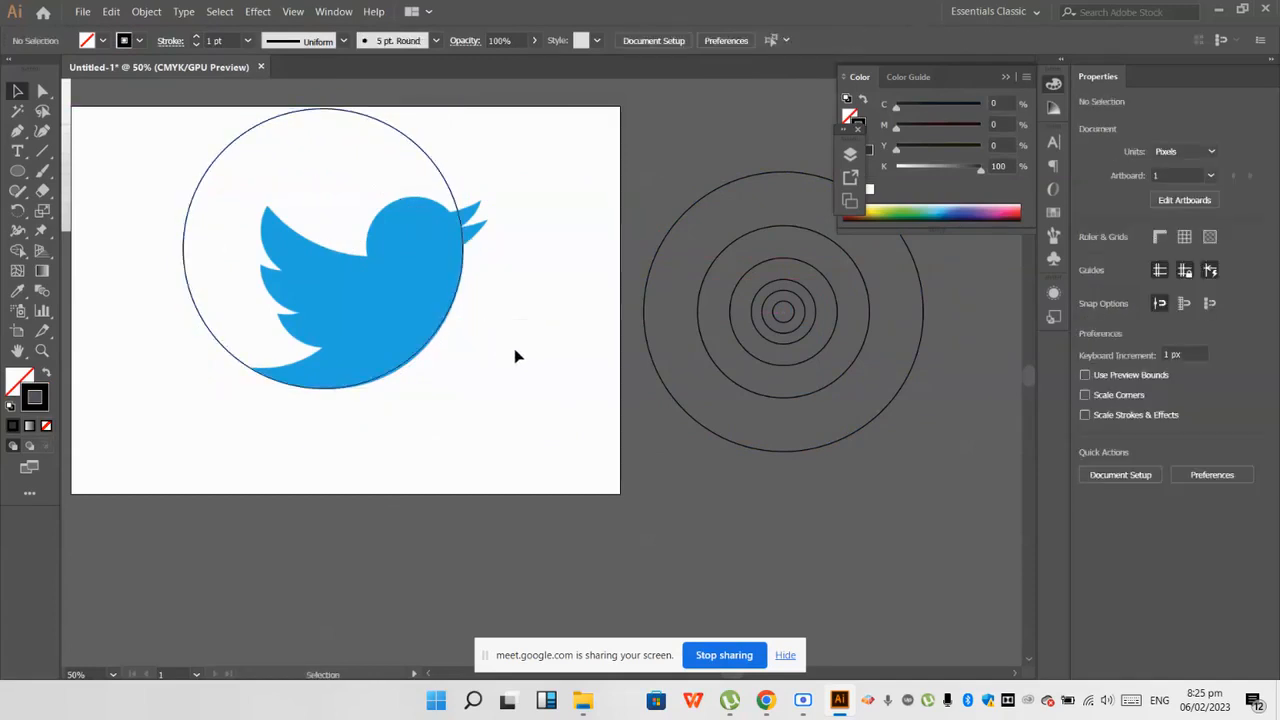
Step: Undo the last move of the circle copy and try to refit it to the bird's belly and breast
scroll(402, 289, up, 2)
key(ctrl+z)
scroll(504, 320, down, 1)
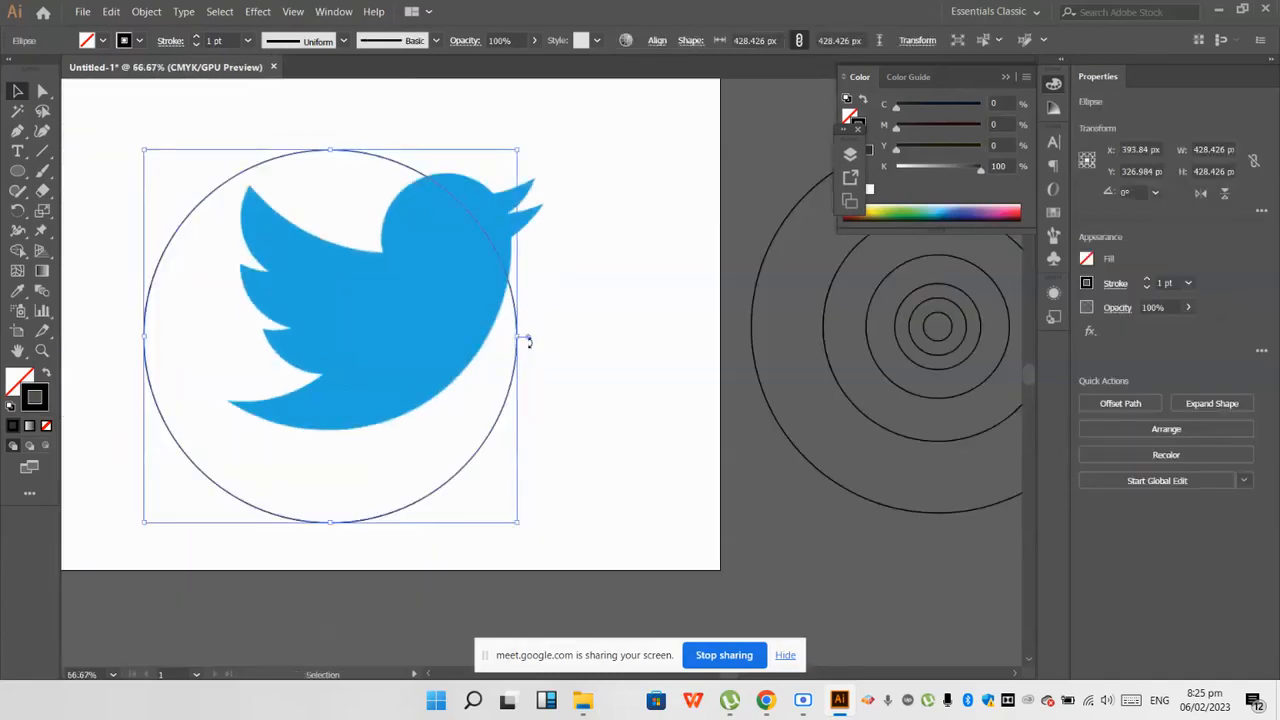
drag(509, 387, 535, 298)
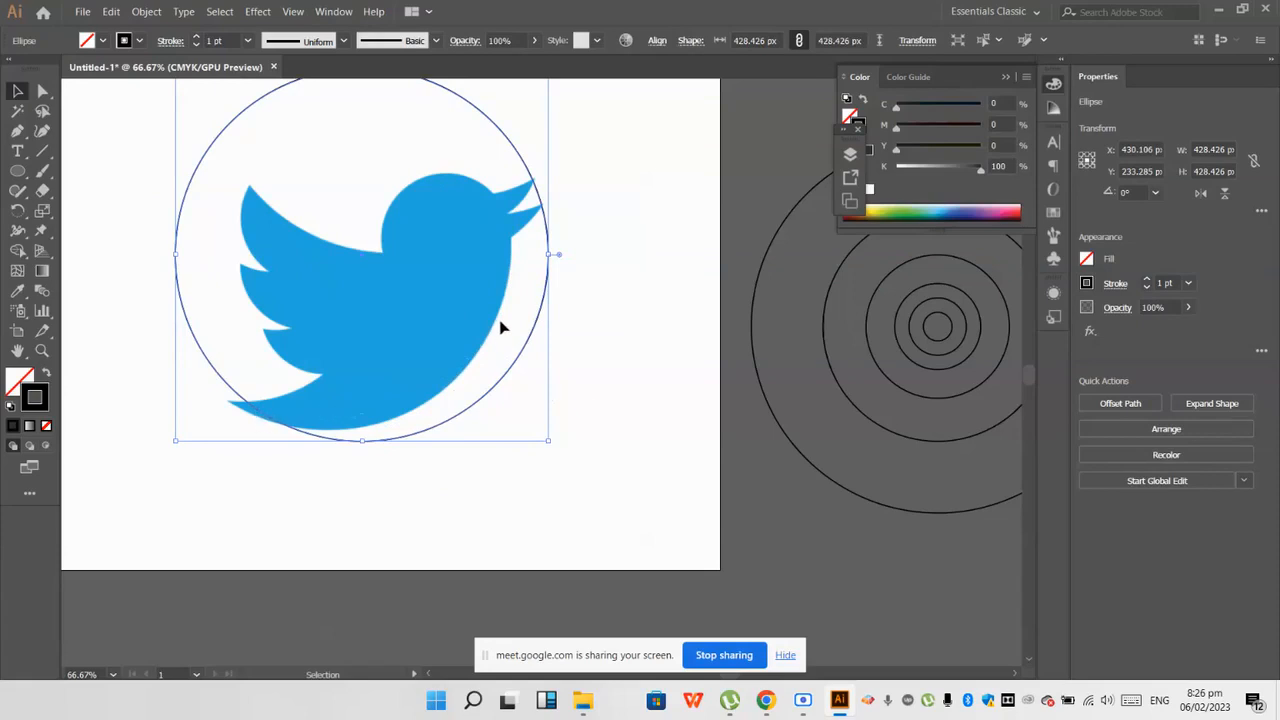
drag(531, 331, 503, 329)
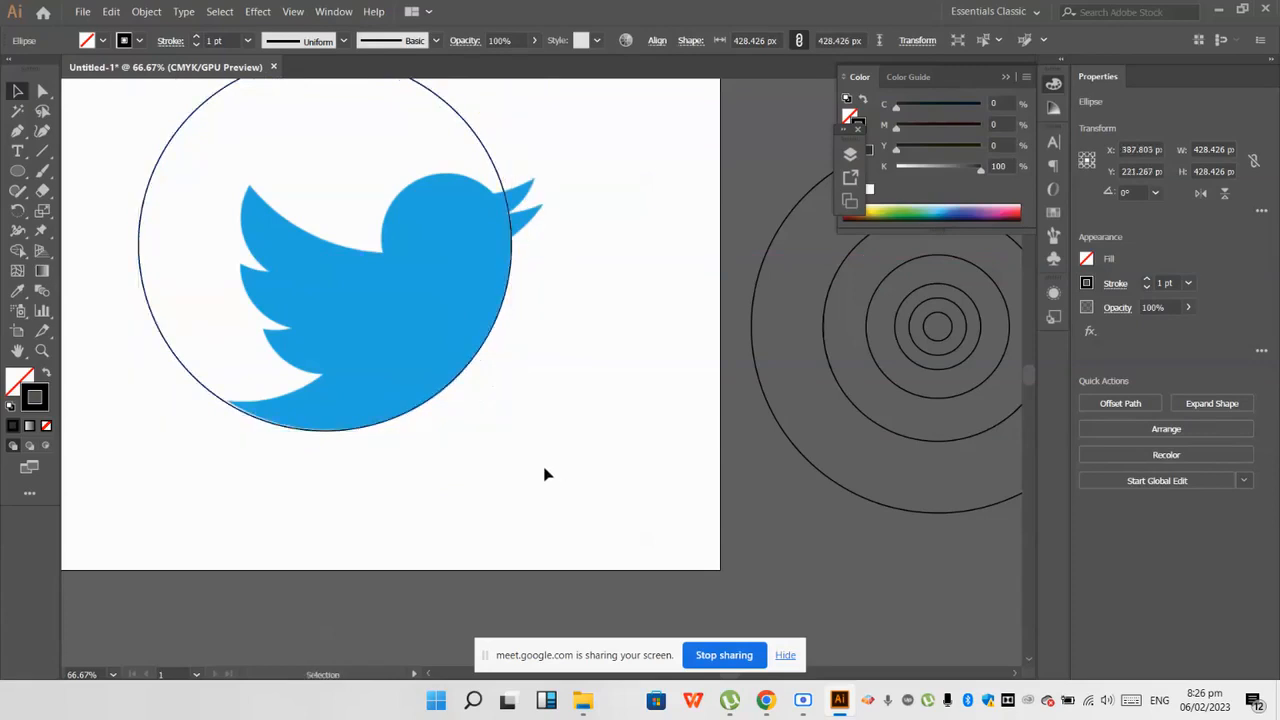
click(546, 474)
key(ctrl+minus)
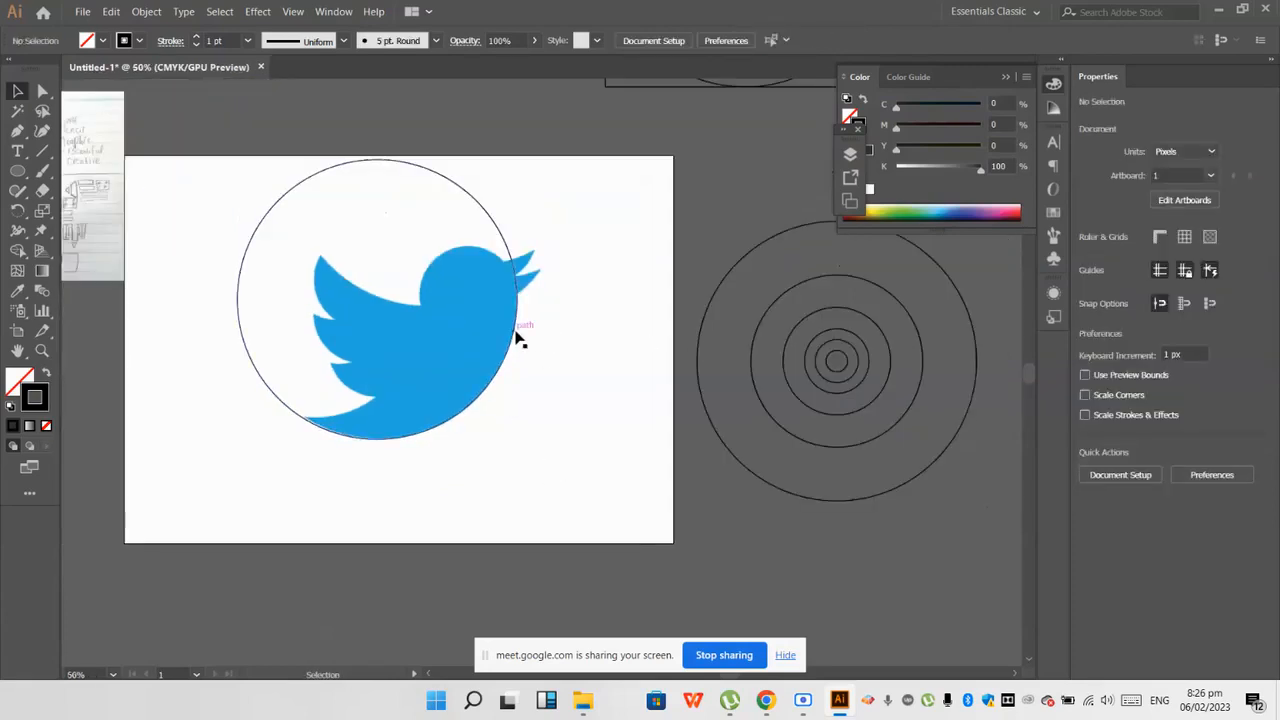
Step: Undo the placement of the large circle copy over the bird
scroll(517, 337, up, 1)
scroll(517, 337, down, 1)
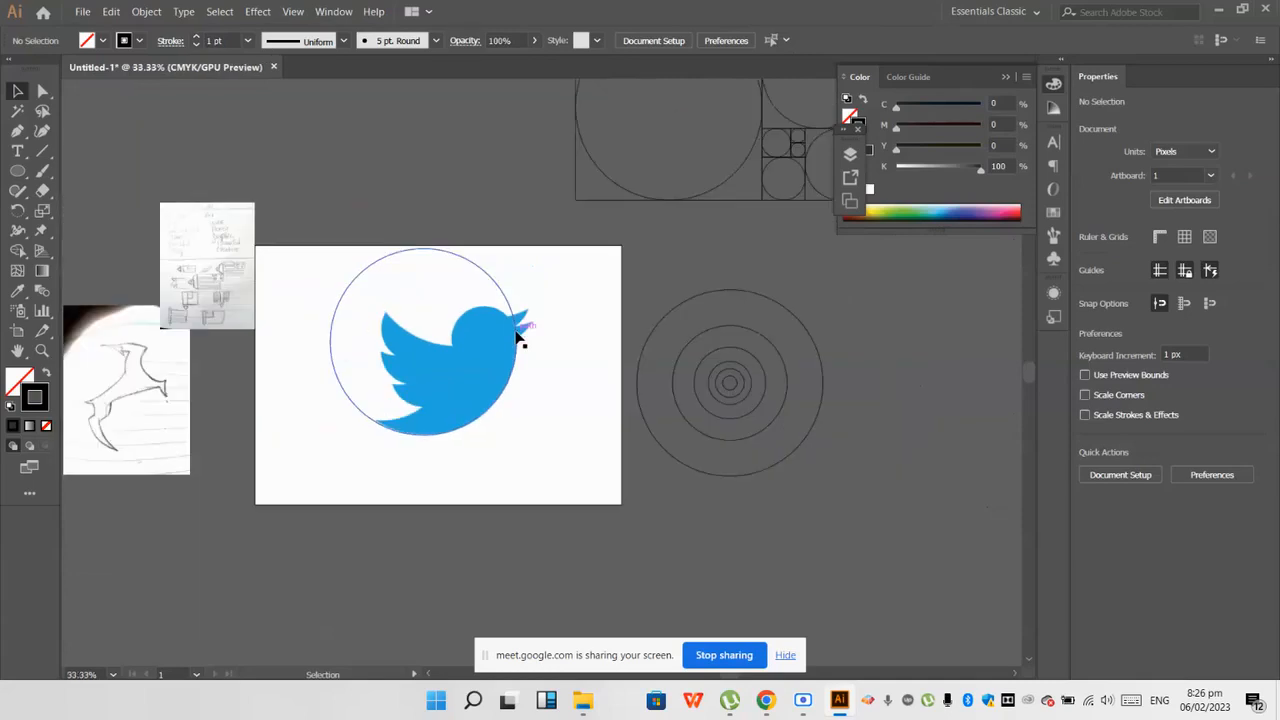
key(ctrl+z)
key(ctrl+z)
key(ctrl+z)
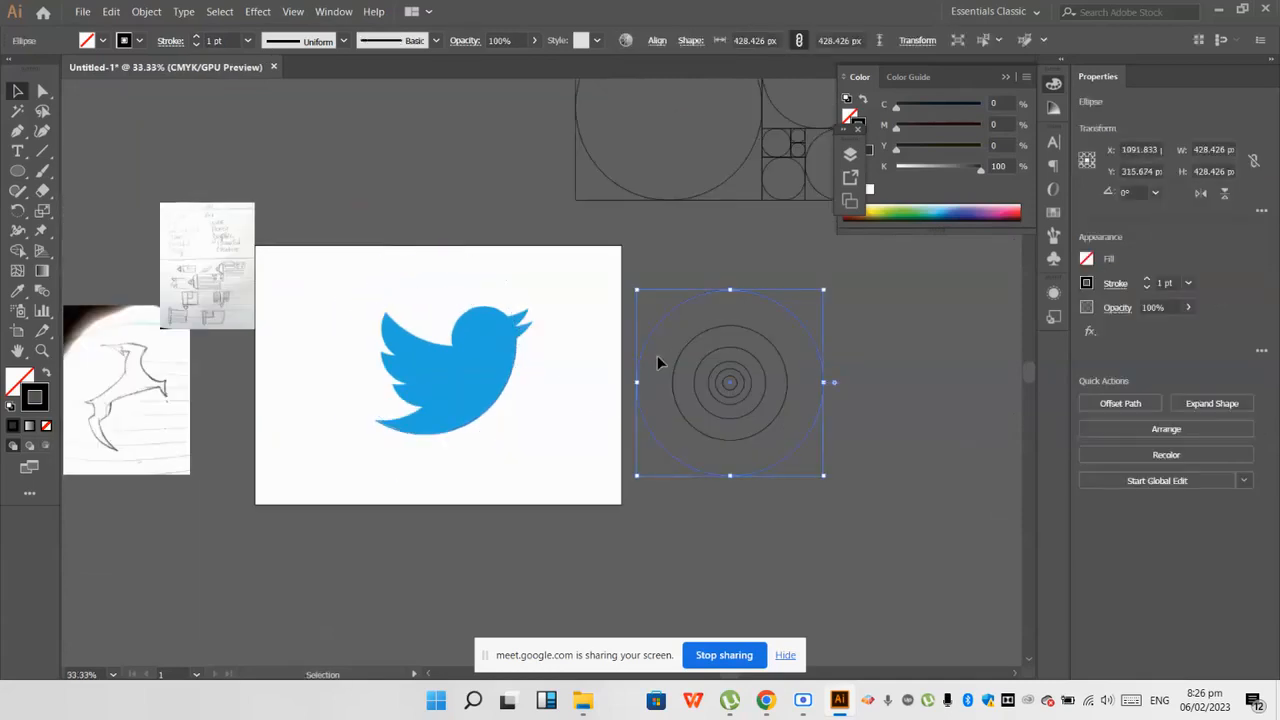
Step: Place a copy of the largest 428.426 px circle so its lower arc follows the bird's belly and breast
drag(648, 340, 401, 340)
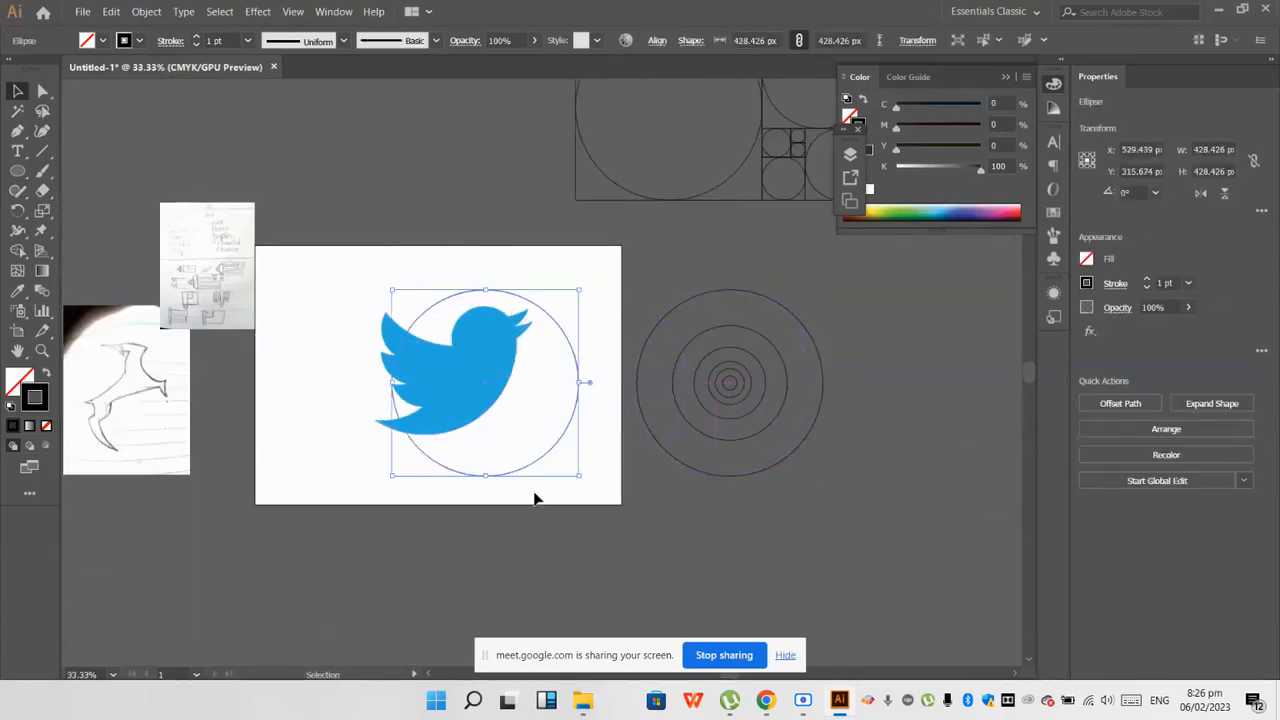
scroll(534, 497, up, 1)
scroll(534, 498, up, 1)
drag(531, 437, 411, 356)
click(449, 486)
scroll(449, 486, down, 1)
scroll(539, 302, up, 1)
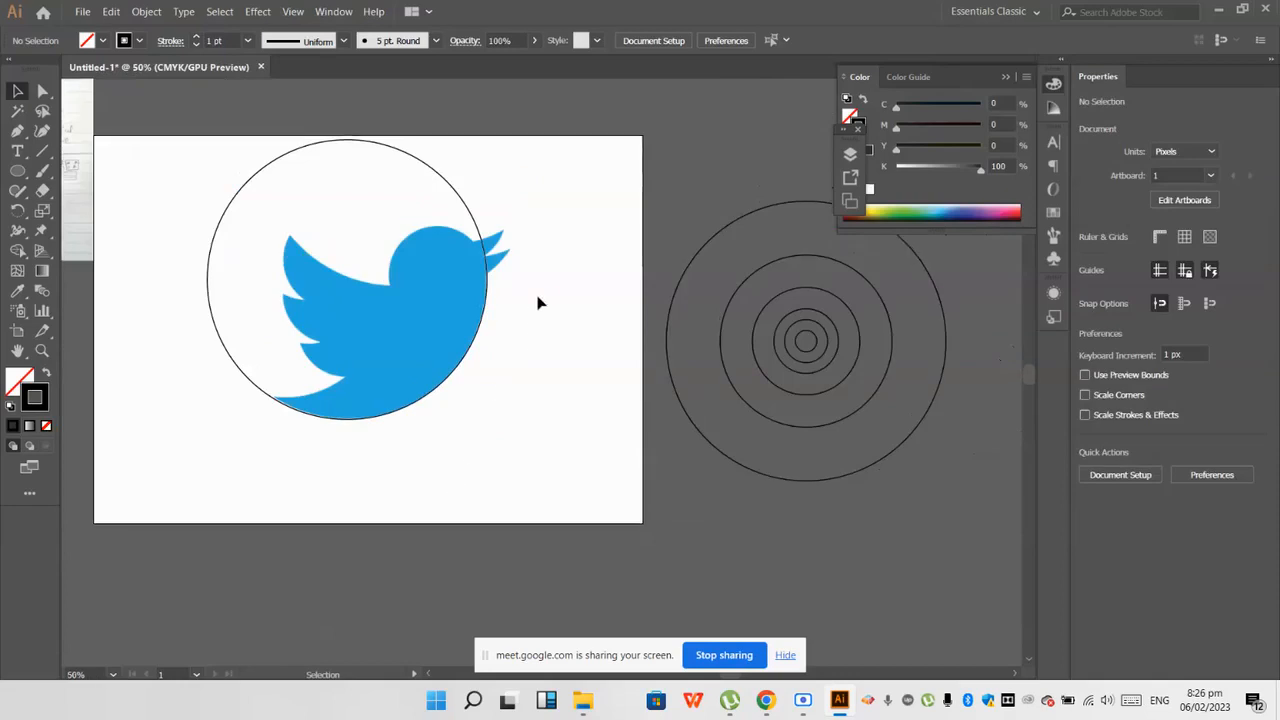
scroll(546, 275, up, 2)
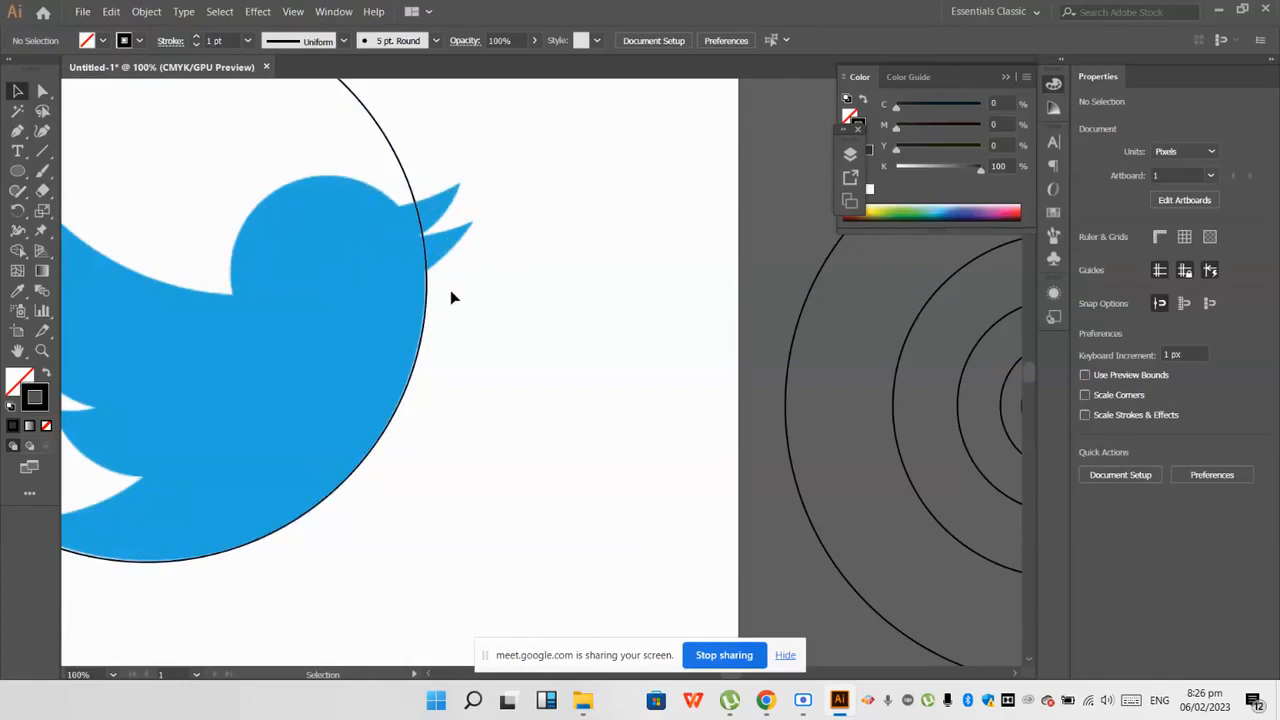
Step: Try copies of two of the smaller concentric circles over the bird's head
scroll(451, 297, down, 3)
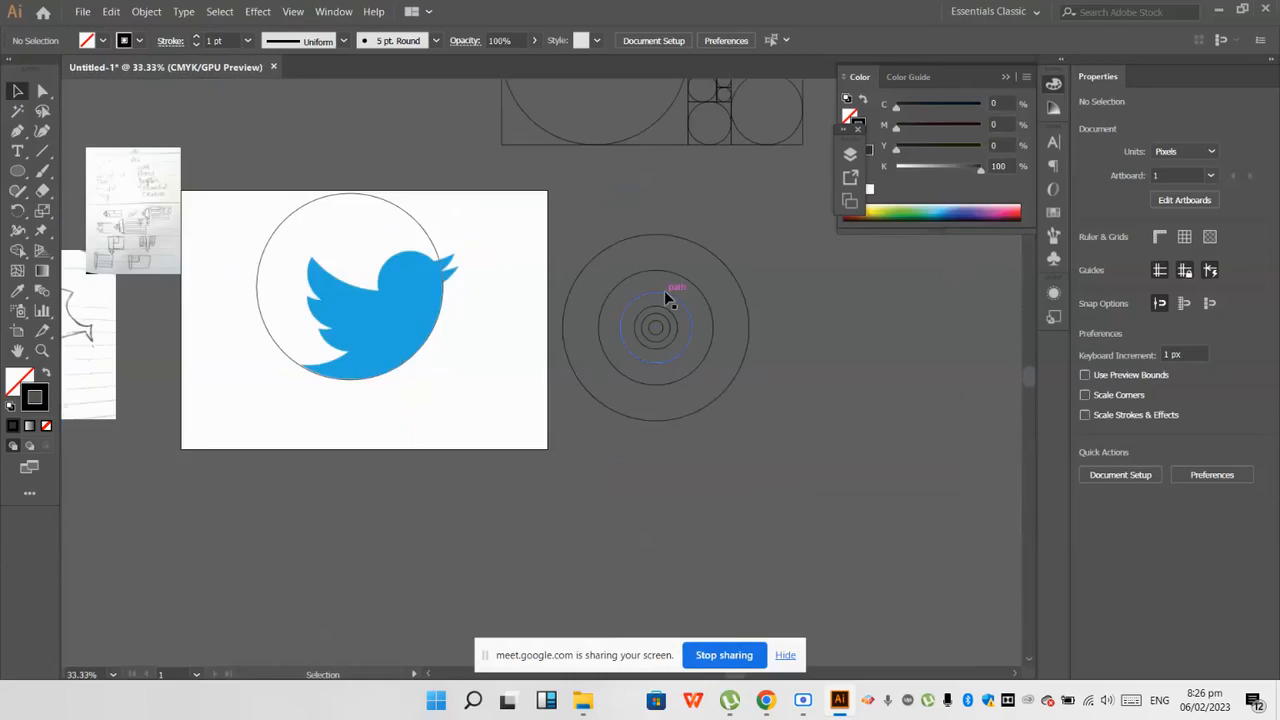
scroll(652, 322, up, 1)
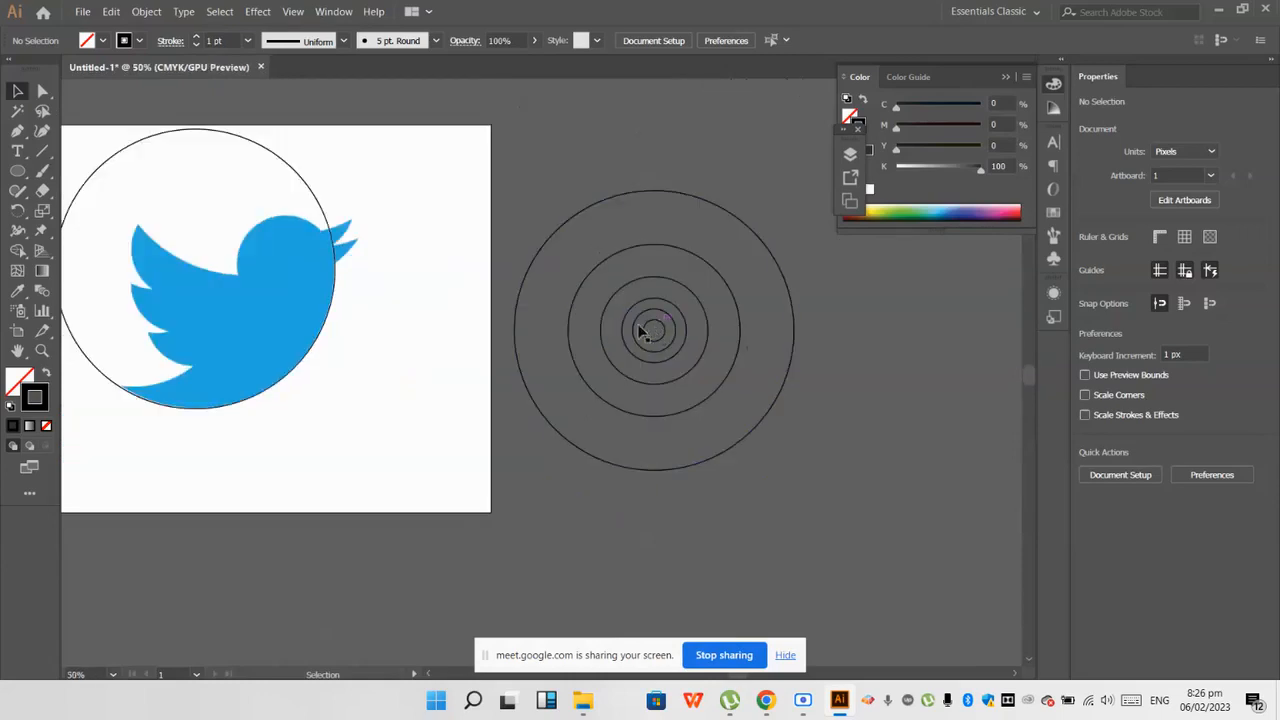
drag(600, 336, 236, 273)
key(ctrl+z)
click(451, 395)
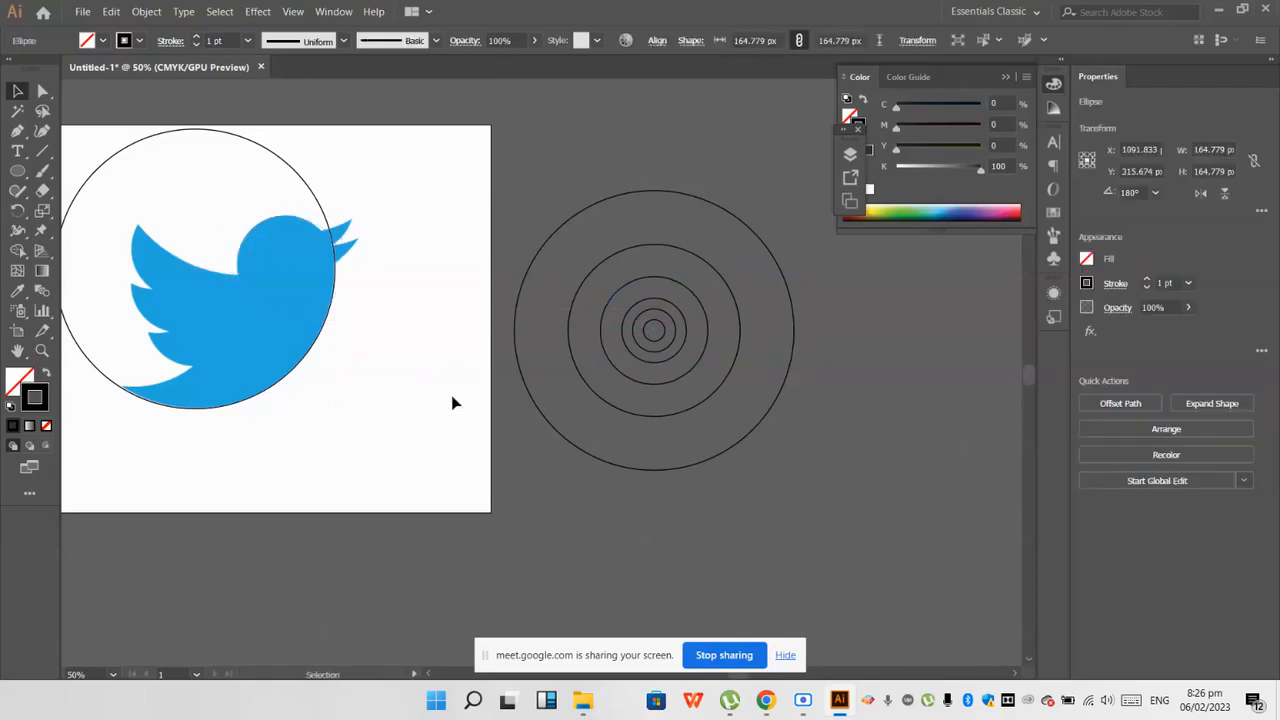
drag(627, 351, 235, 291)
key(ctrl+z)
click(467, 425)
Step: Place a copy of the 164.779 px circle over the bird's head, matching its top curve
drag(613, 368, 251, 310)
click(368, 405)
scroll(350, 278, up, 1)
scroll(358, 270, down, 2)
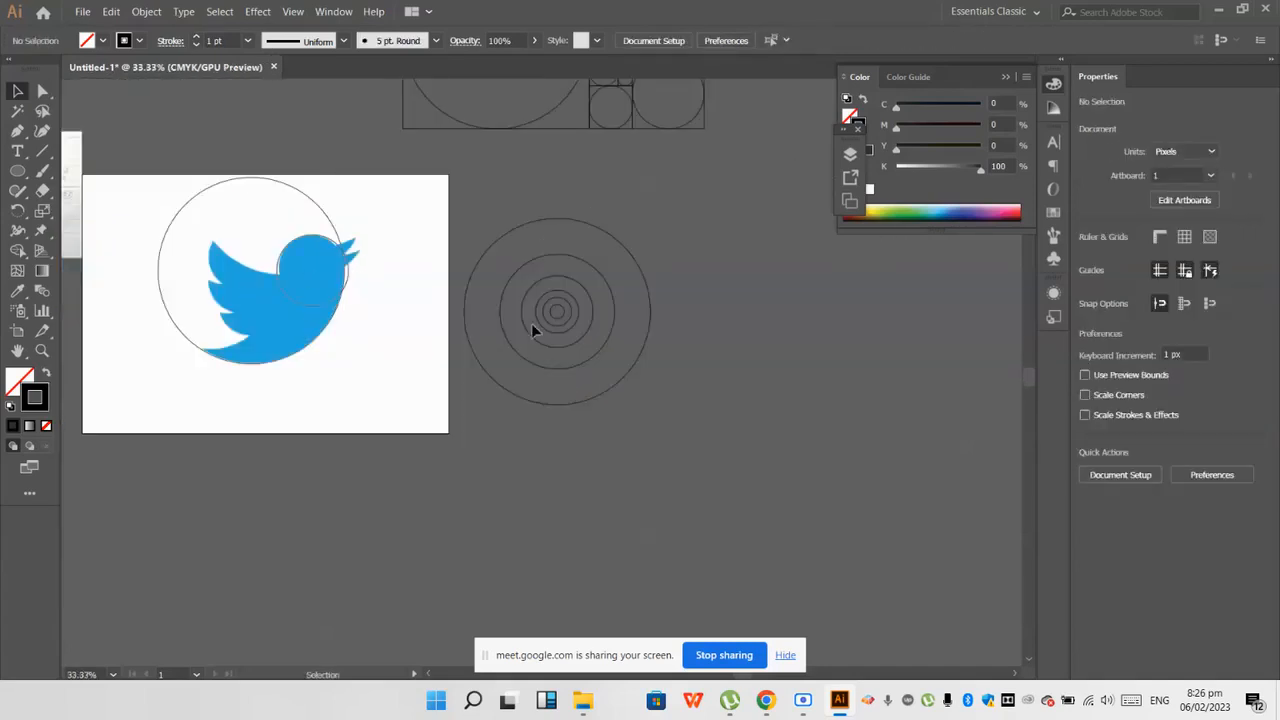
Step: Try to fit a copy of the 263.646 px circle to the wing's upper edge
drag(515, 350, 224, 257)
scroll(227, 275, up, 2)
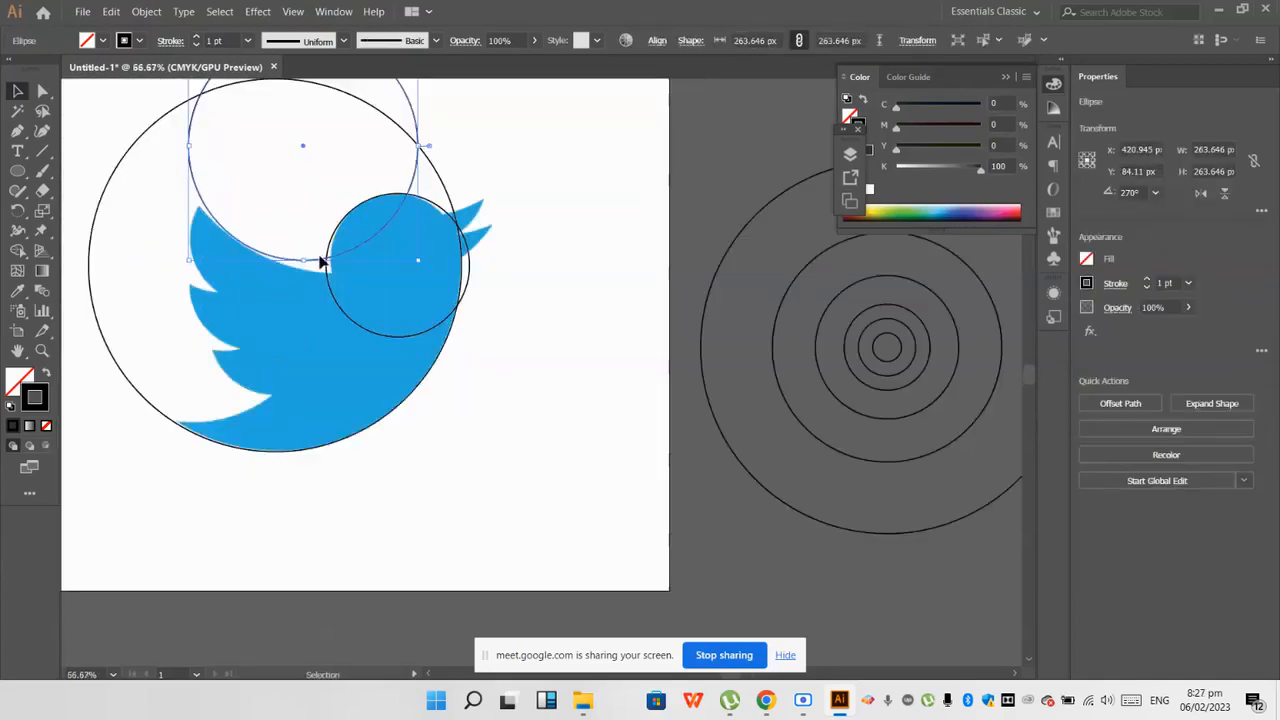
drag(337, 261, 346, 270)
key(ctrl+z)
key(ctrl+z)
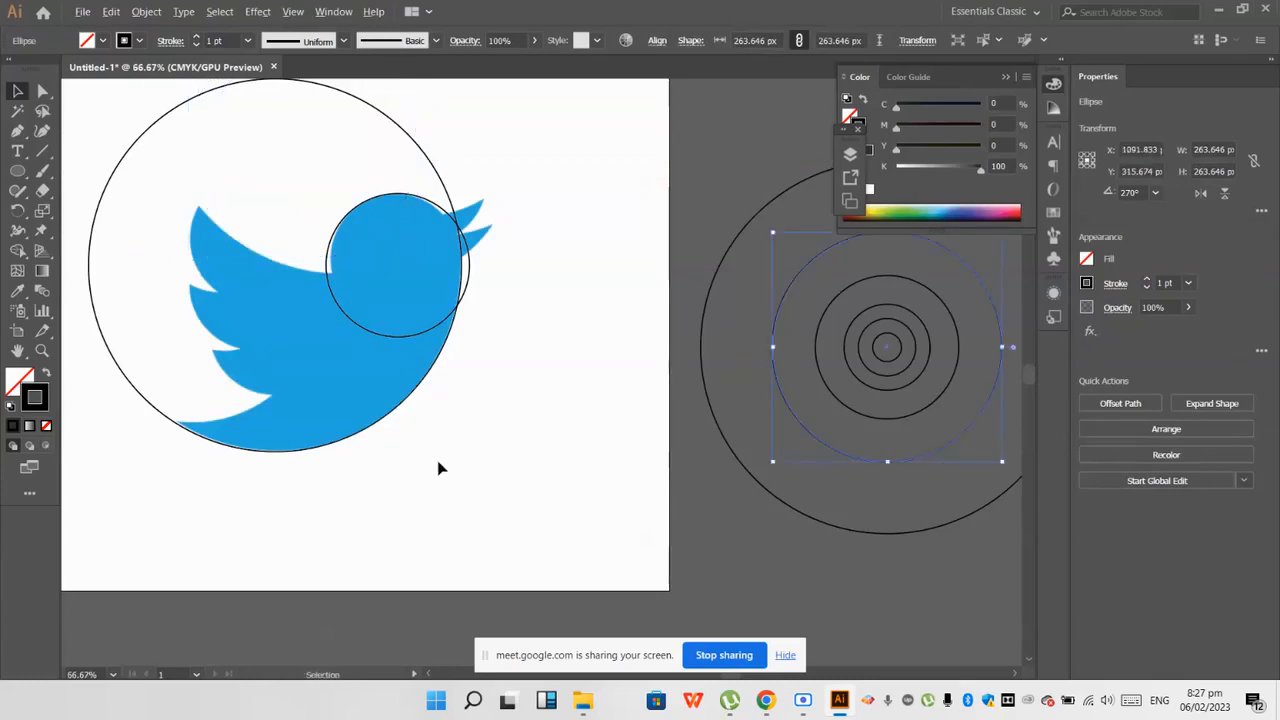
click(441, 468)
Step: Place a copy of the largest circle above the bird so its lower arc follows the wing's upper edge
drag(745, 477, 203, 214)
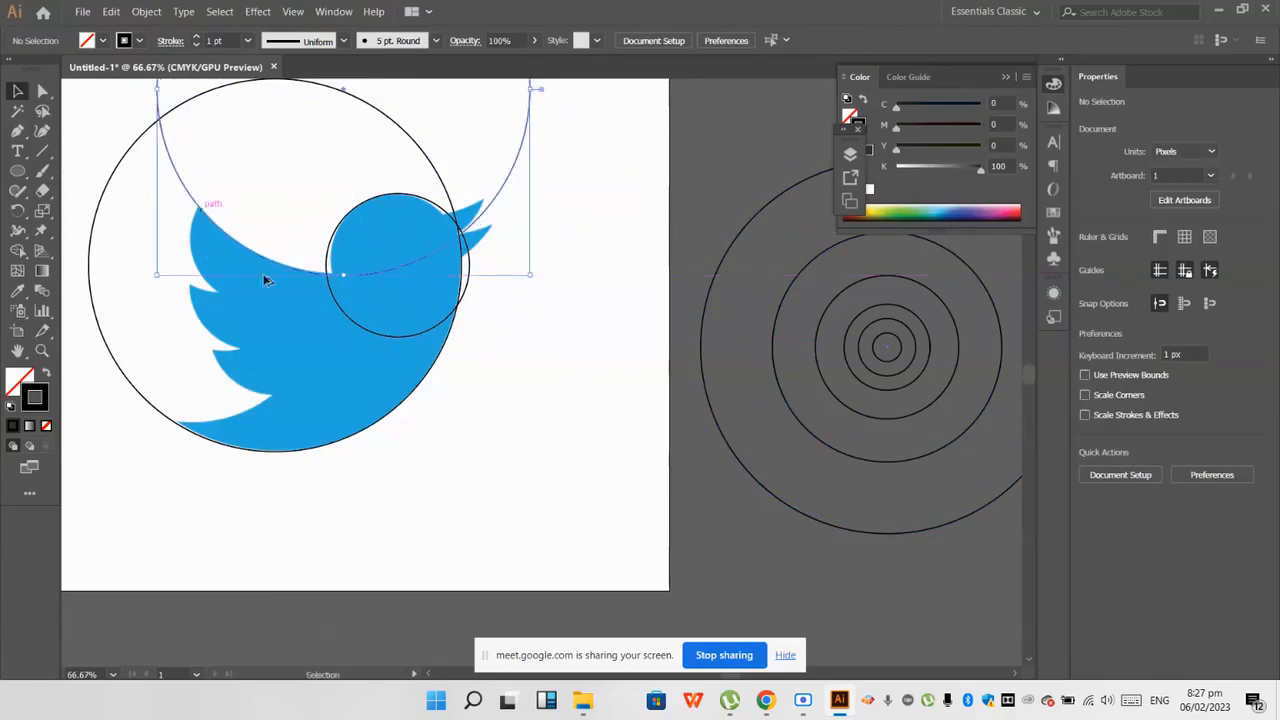
click(440, 432)
scroll(440, 432, down, 1)
scroll(437, 360, up, 1)
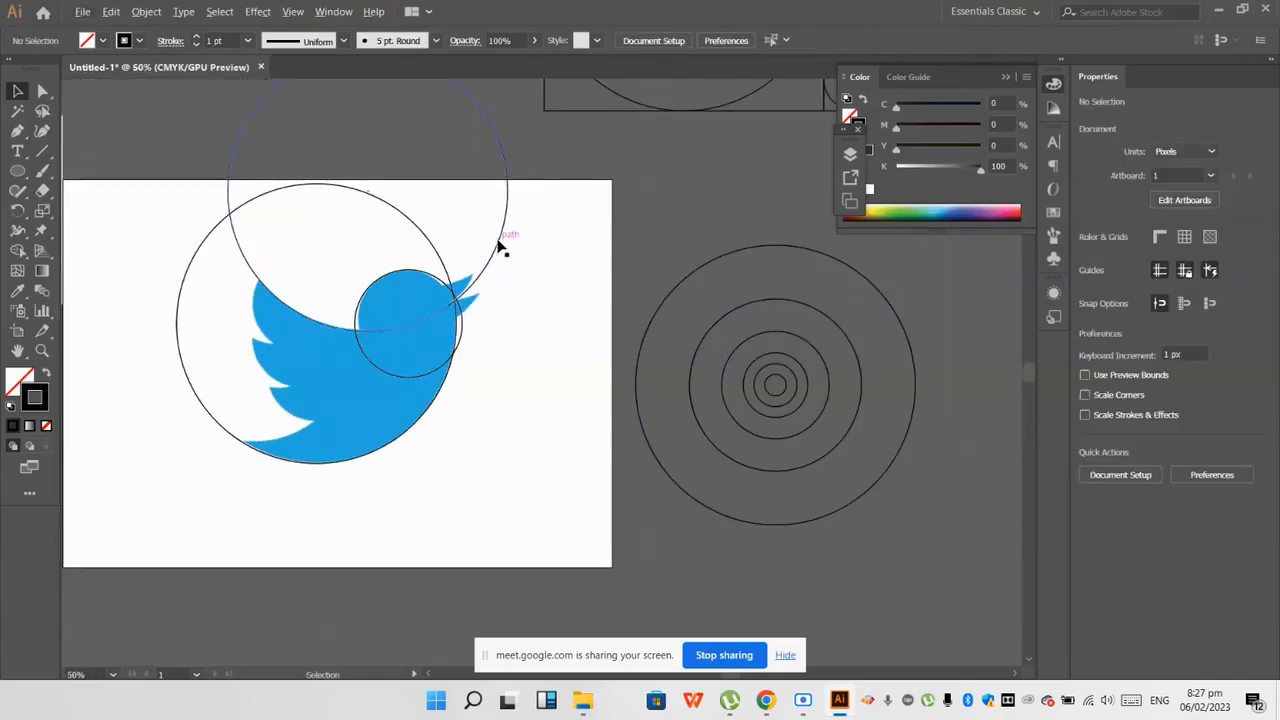
drag(500, 245, 518, 318)
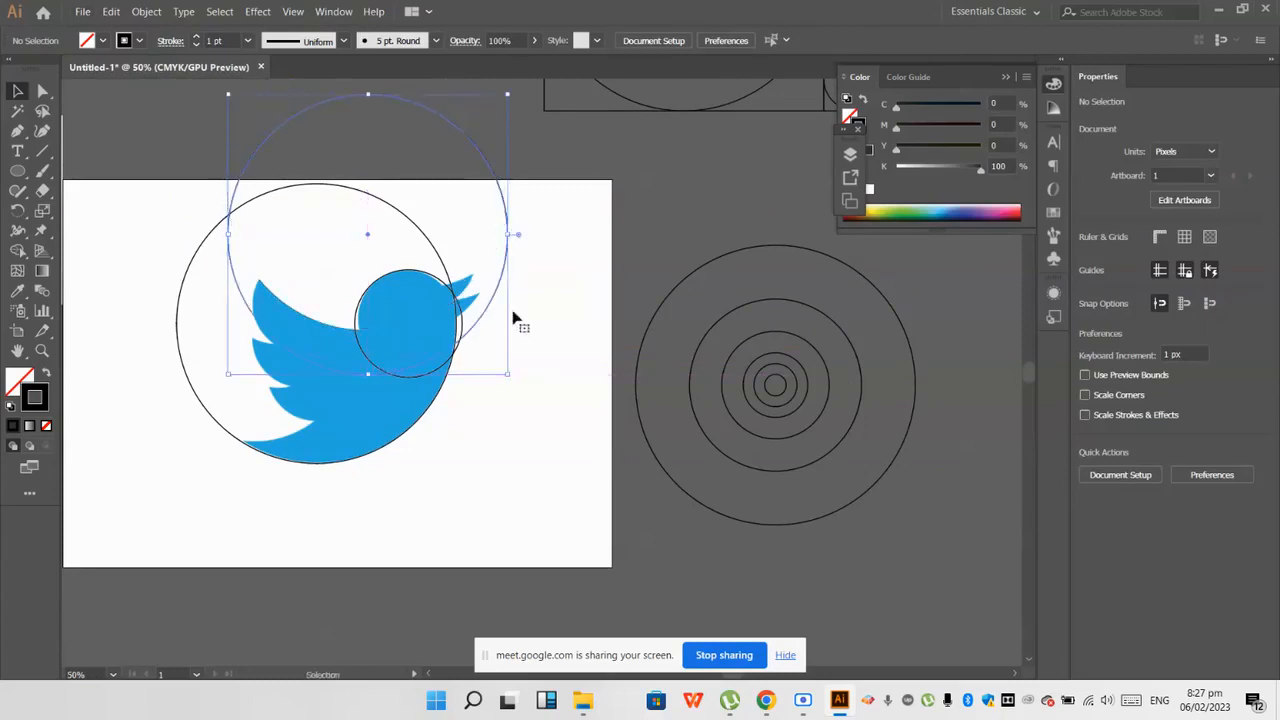
click(576, 456)
Step: Try to fit a copy of the 164.779 px circle to the top wing feather
drag(729, 411, 277, 301)
scroll(385, 465, up, 1)
scroll(250, 311, up, 2)
click(254, 306)
scroll(340, 222, down, 1)
key(ctrl+z)
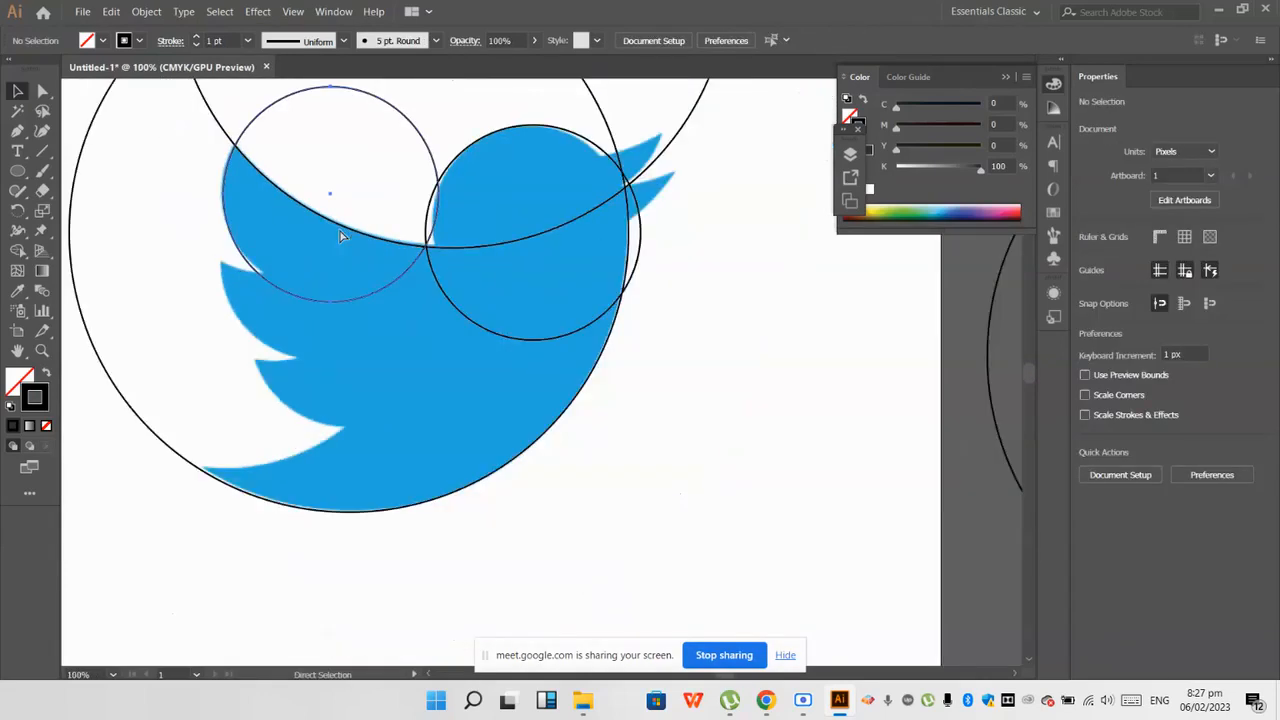
key(ctrl+z)
Step: Adjust the large upper circle so its arc follows the wing's upper edge
scroll(329, 269, down, 1)
drag(368, 242, 427, 240)
click(571, 491)
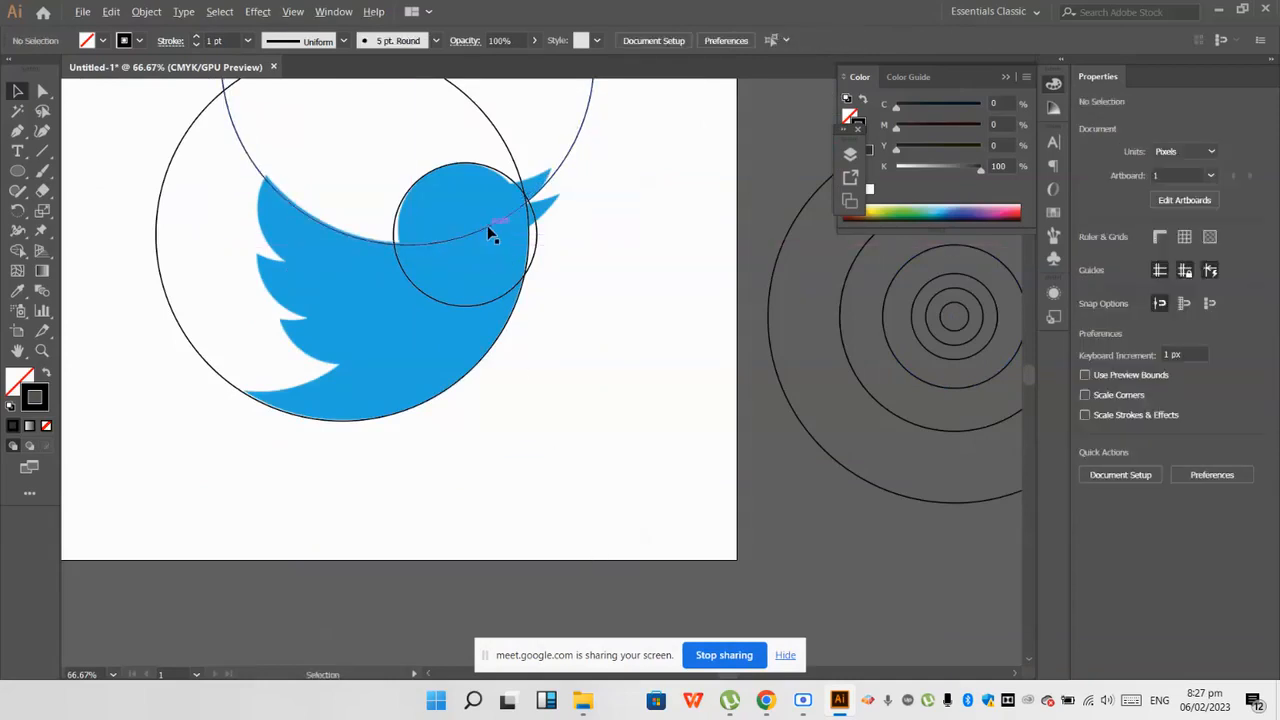
Step: Place five overlapping copies of the 164.779 px circle along the curves of the three wing feathers
drag(915, 378, 367, 412)
click(555, 517)
scroll(268, 308, up, 1)
click(268, 309)
click(263, 360)
click(294, 350)
click(218, 577)
scroll(265, 372, down, 1)
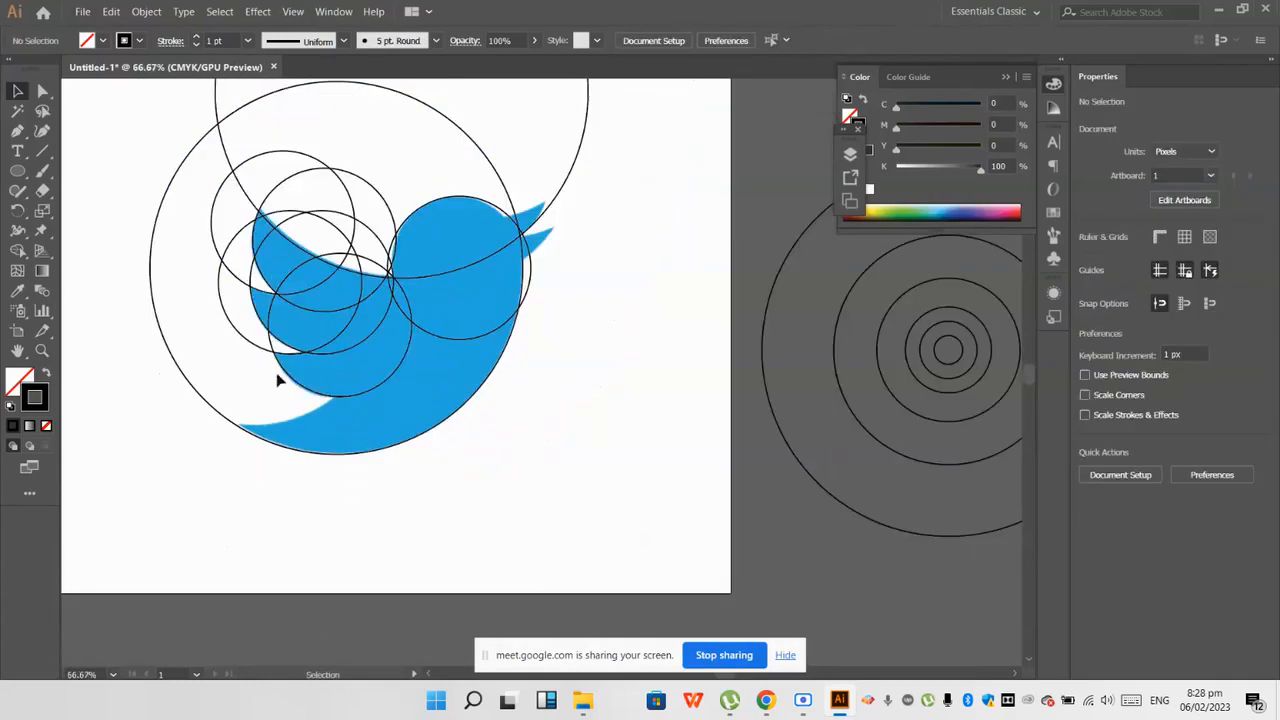
Step: Try to shift one of the upper wing circles down toward the lower feathers
drag(335, 175, 284, 288)
key(ctrl+z)
click(580, 393)
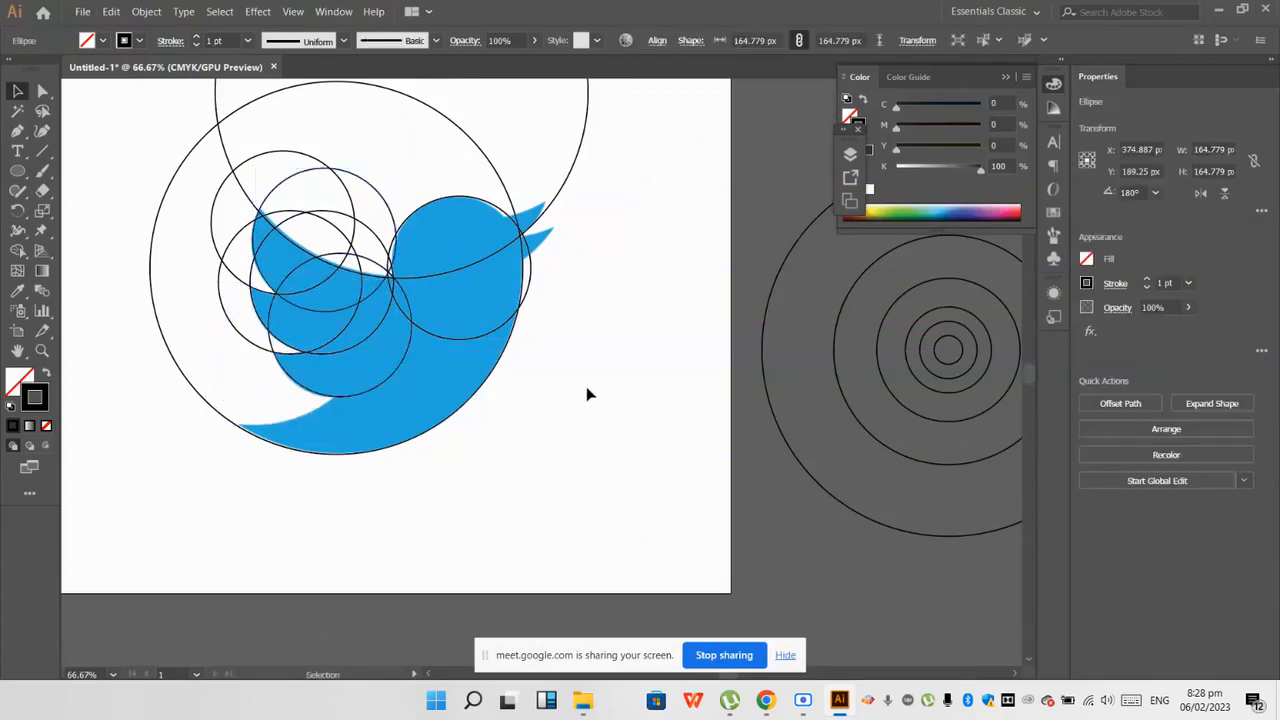
Step: Place a copy of the 263.646 px circle so its lower arc follows the tail's upper edge
drag(903, 453, 210, 425)
click(189, 449)
scroll(195, 447, up, 1)
drag(306, 420, 305, 417)
click(281, 513)
scroll(281, 514, down, 2)
scroll(522, 402, up, 1)
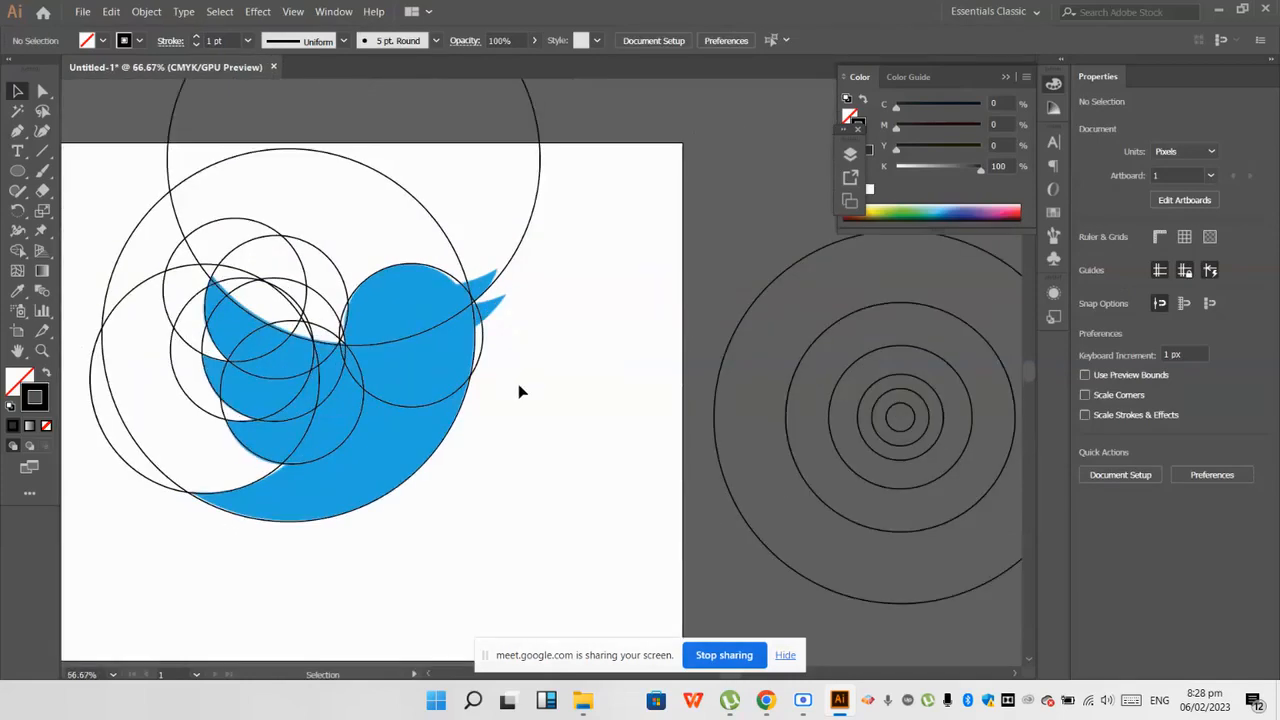
Step: Place a copy of the 98.867 px circle along the top edge of the upper beak
drag(860, 414, 500, 326)
click(606, 380)
drag(862, 414, 421, 235)
scroll(545, 300, up, 4)
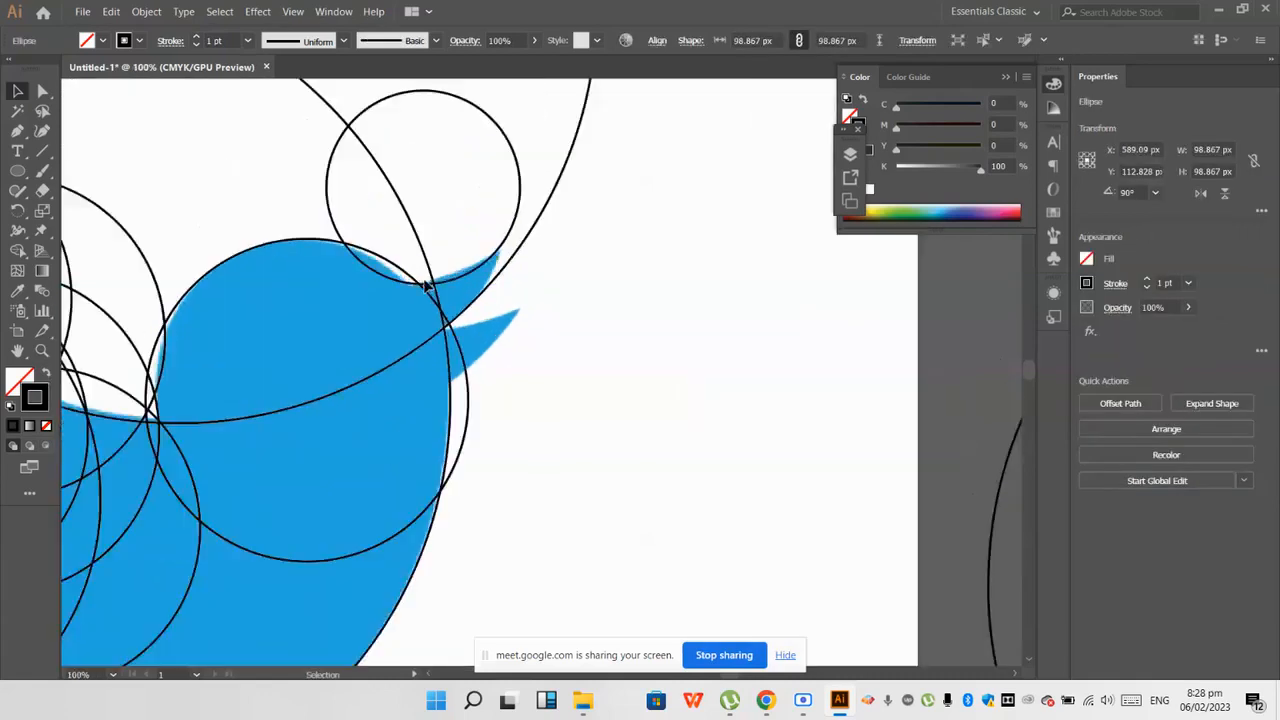
Step: Try to nudge the upper beak circle slightly to the left
key(ctrl+shift+a)
drag(484, 283, 478, 282)
scroll(478, 282, down, 3)
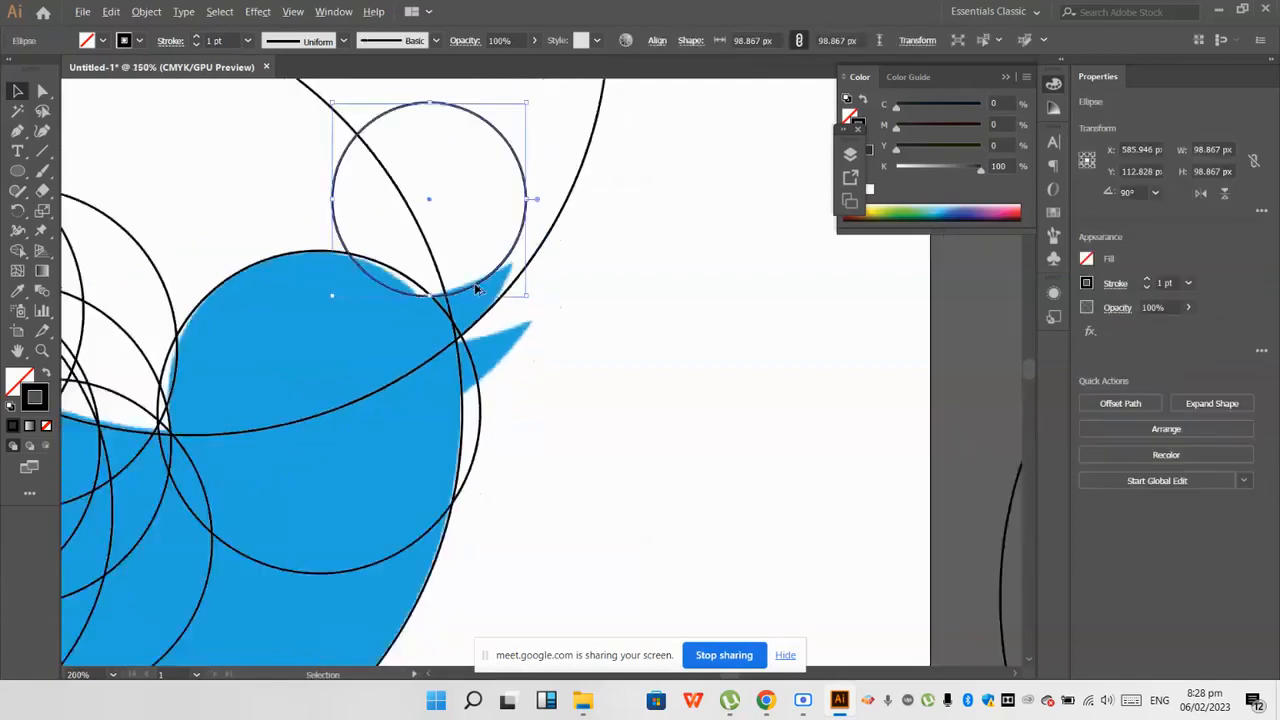
key(ctrl+z)
key(ctrl+z)
click(616, 425)
Step: Try to place another small circle copy beside the beak
drag(909, 447, 496, 278)
key(ctrl+z)
click(851, 449)
Step: Place a second 98.867 px circle copy and fine-tune it to follow the lower edge of the upper beak
drag(860, 446, 443, 295)
scroll(464, 395, up, 2)
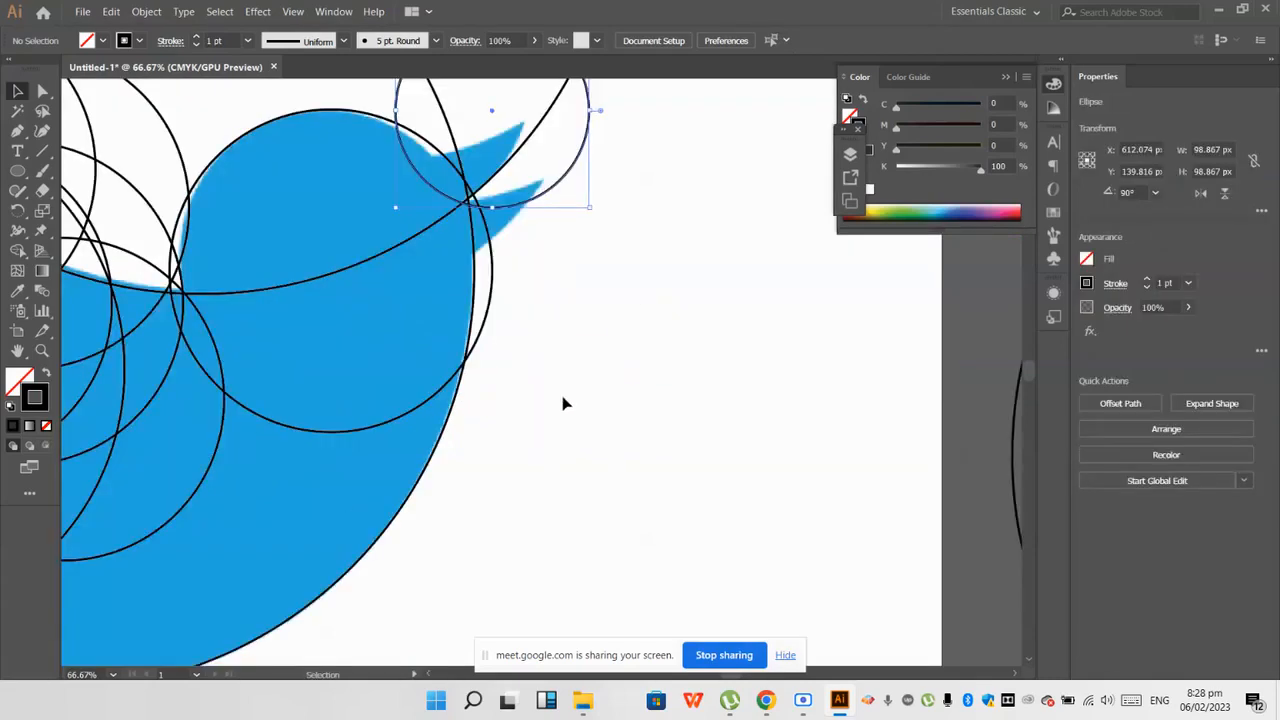
click(563, 401)
scroll(500, 314, up, 2)
scroll(500, 313, up, 2)
drag(556, 346, 516, 318)
click(660, 326)
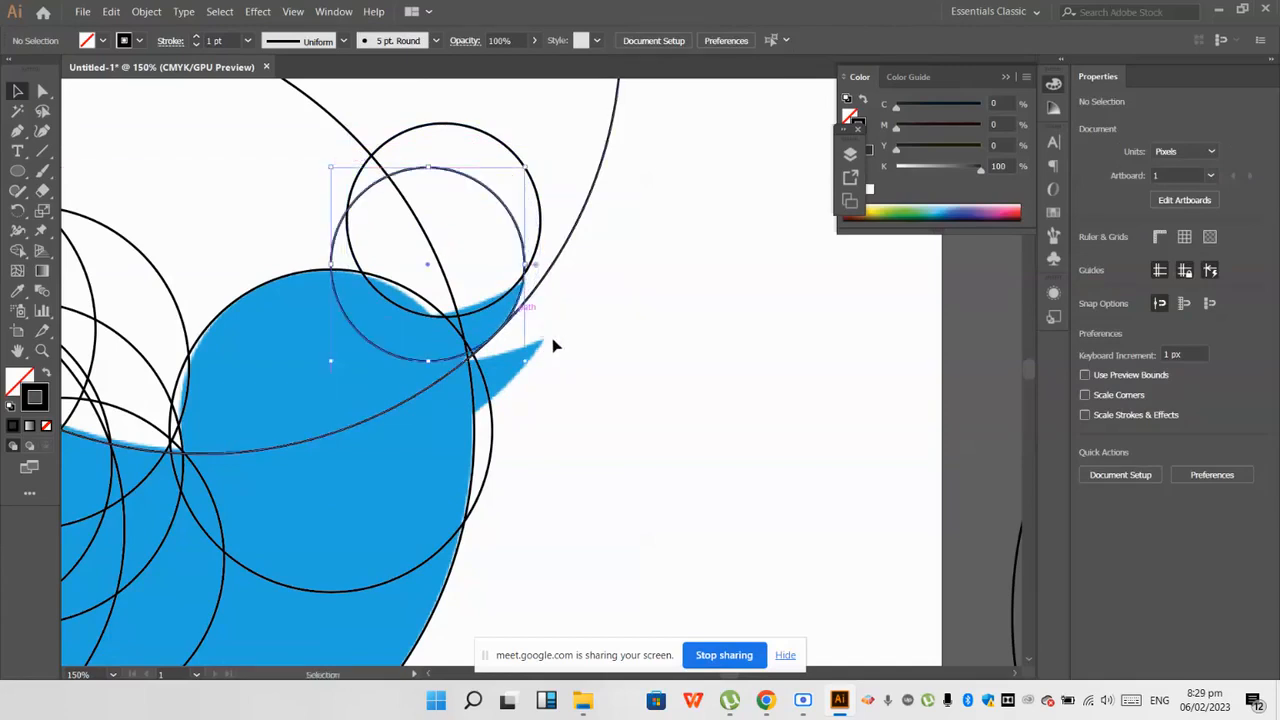
scroll(508, 349, up, 2)
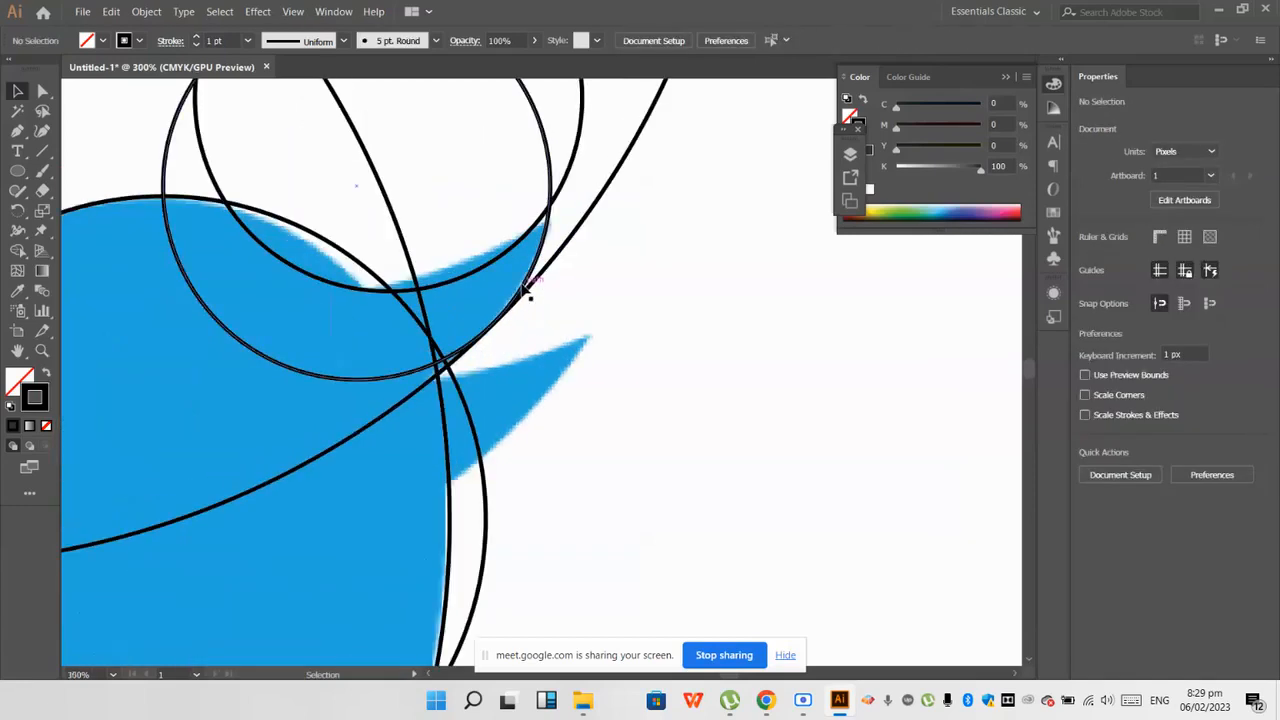
drag(522, 290, 523, 293)
click(567, 303)
scroll(549, 302, down, 1)
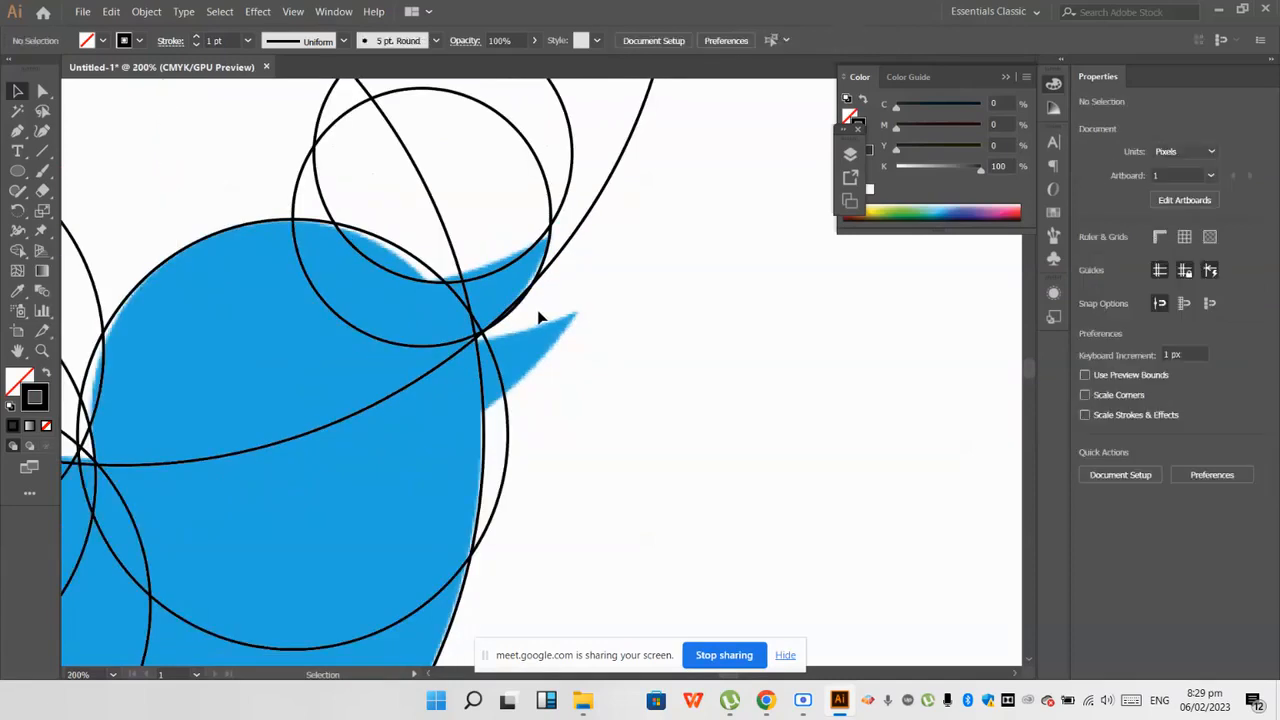
Step: Duplicate the small beak circle twice to fit the upper and lower edges of the lower beak
scroll(534, 314, down, 1)
drag(516, 302, 584, 294)
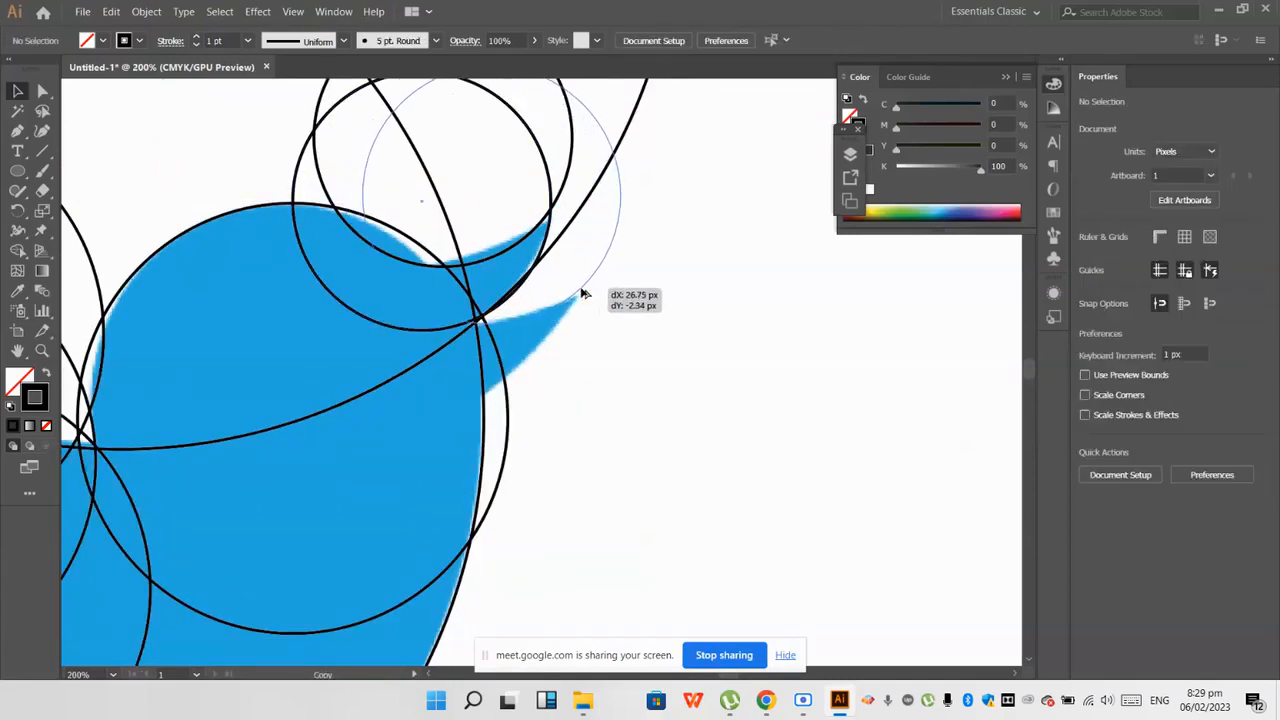
drag(584, 294, 538, 359)
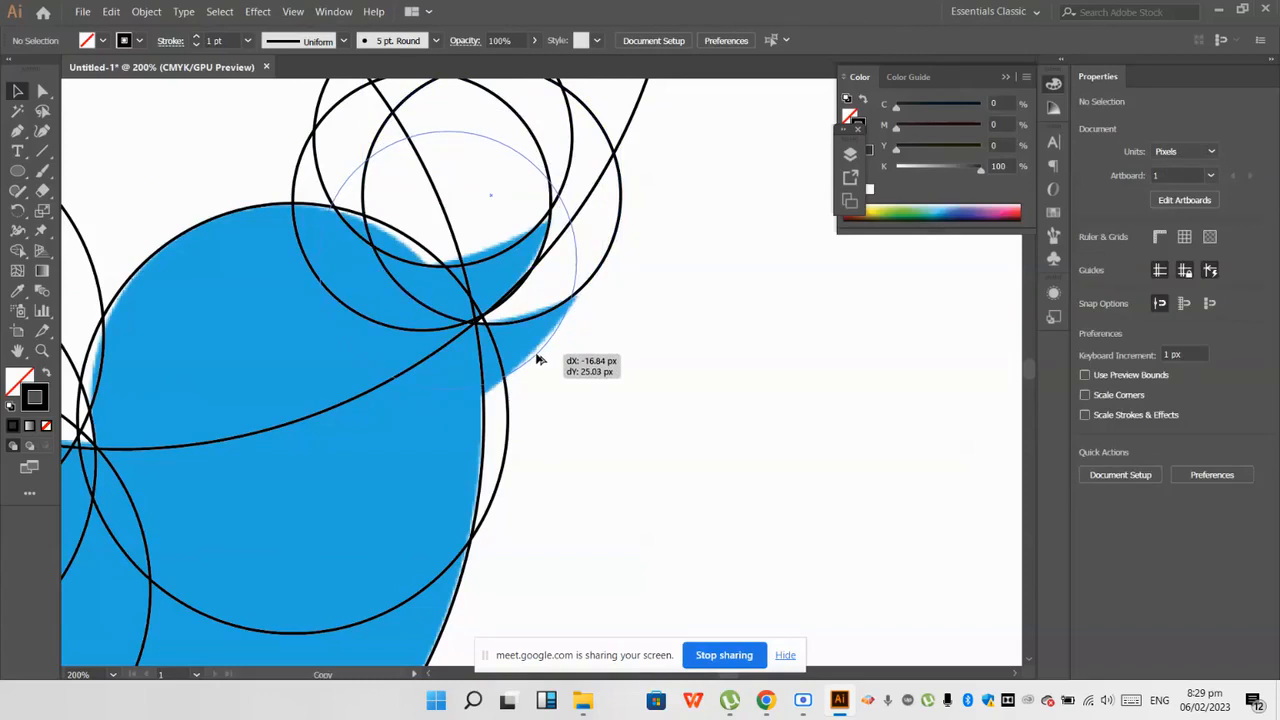
drag(538, 359, 538, 360)
scroll(538, 360, down, 1)
click(541, 409)
scroll(541, 409, down, 3)
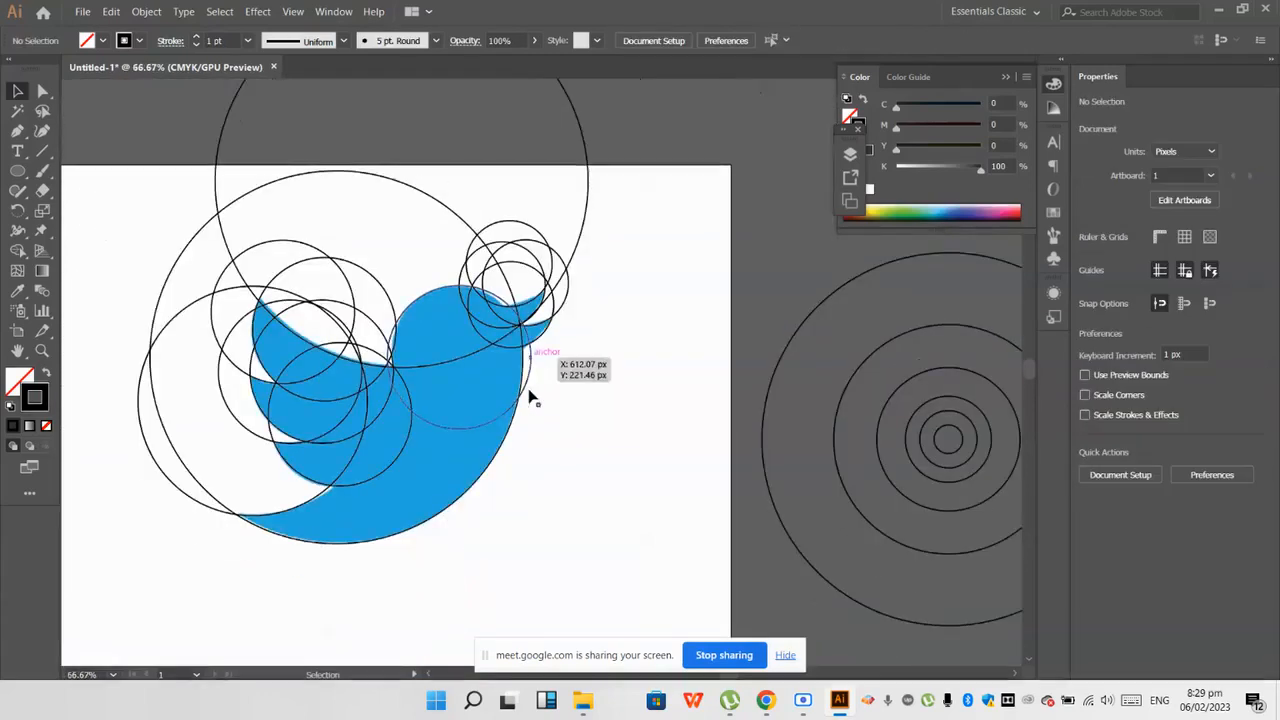
Step: Select all the construction circles over the Twitter logo and activate the Shape Builder tool
scroll(416, 371, up, 1)
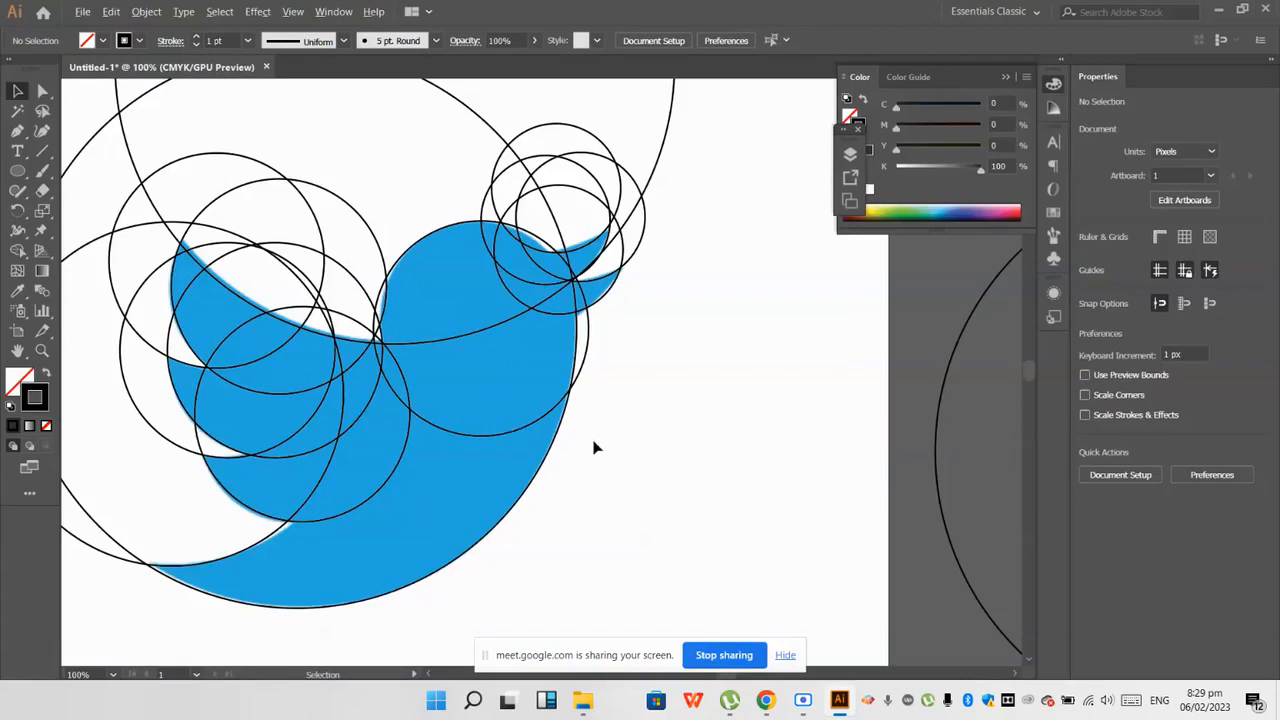
scroll(594, 446, down, 2)
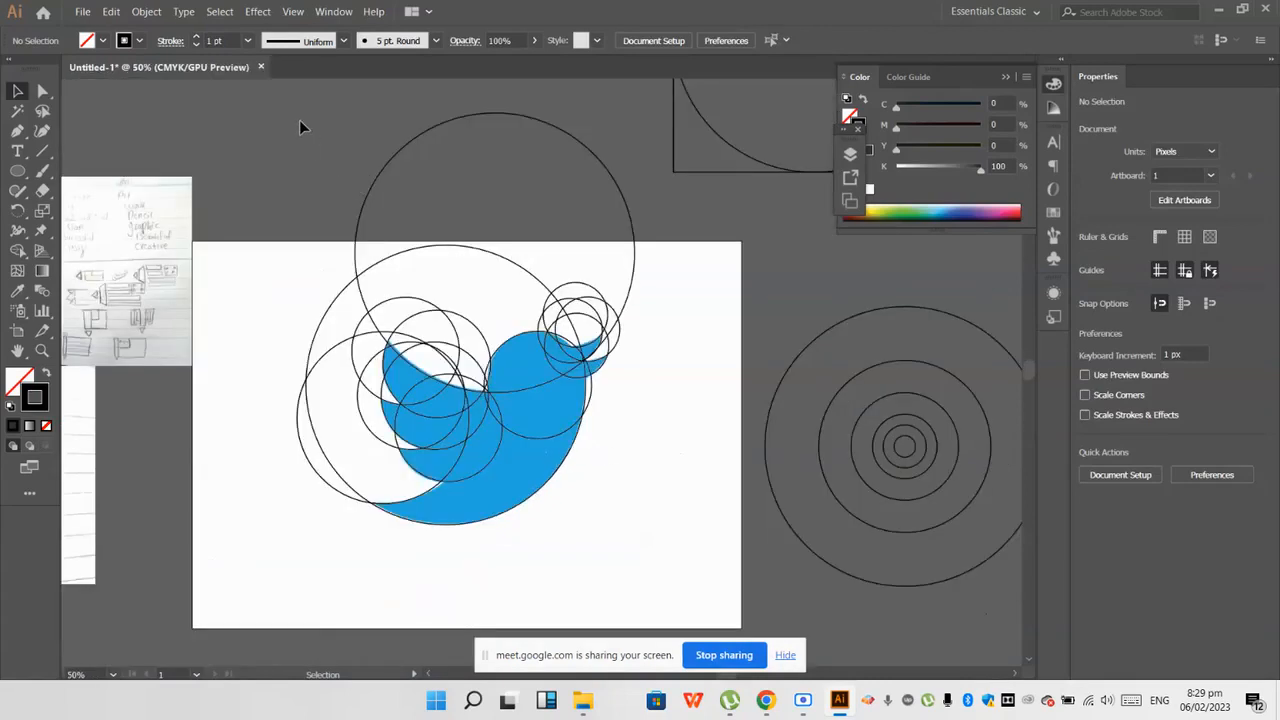
click(321, 205)
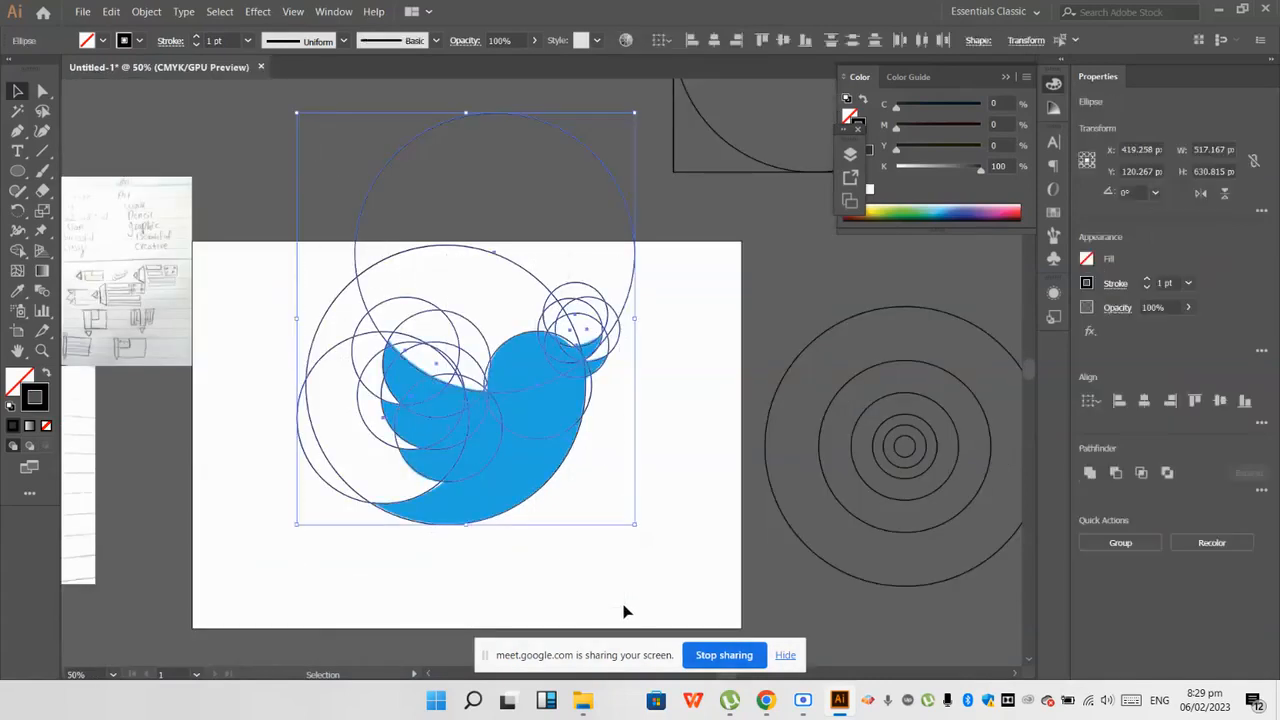
click(321, 200)
drag(271, 283, 622, 546)
scroll(405, 243, up, 2)
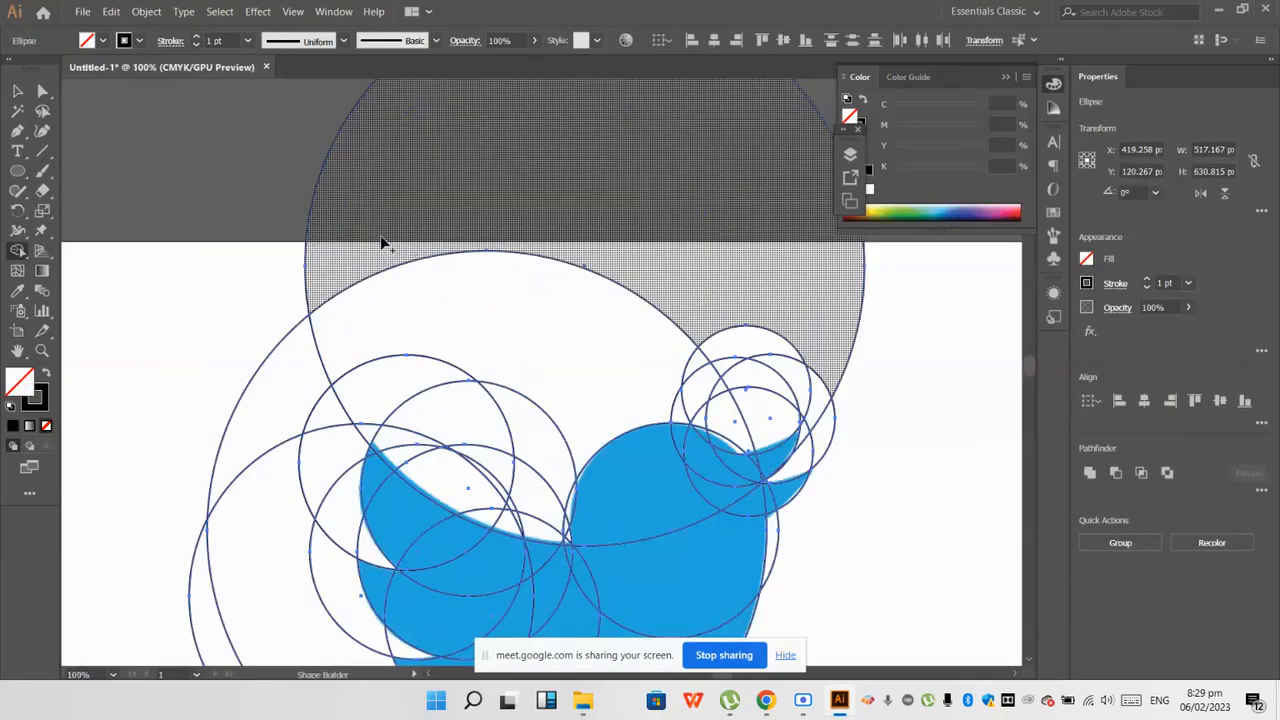
Step: Examine which overlapping circle regions lie inside the bird and which fall outside its outline
scroll(380, 238, down, 1)
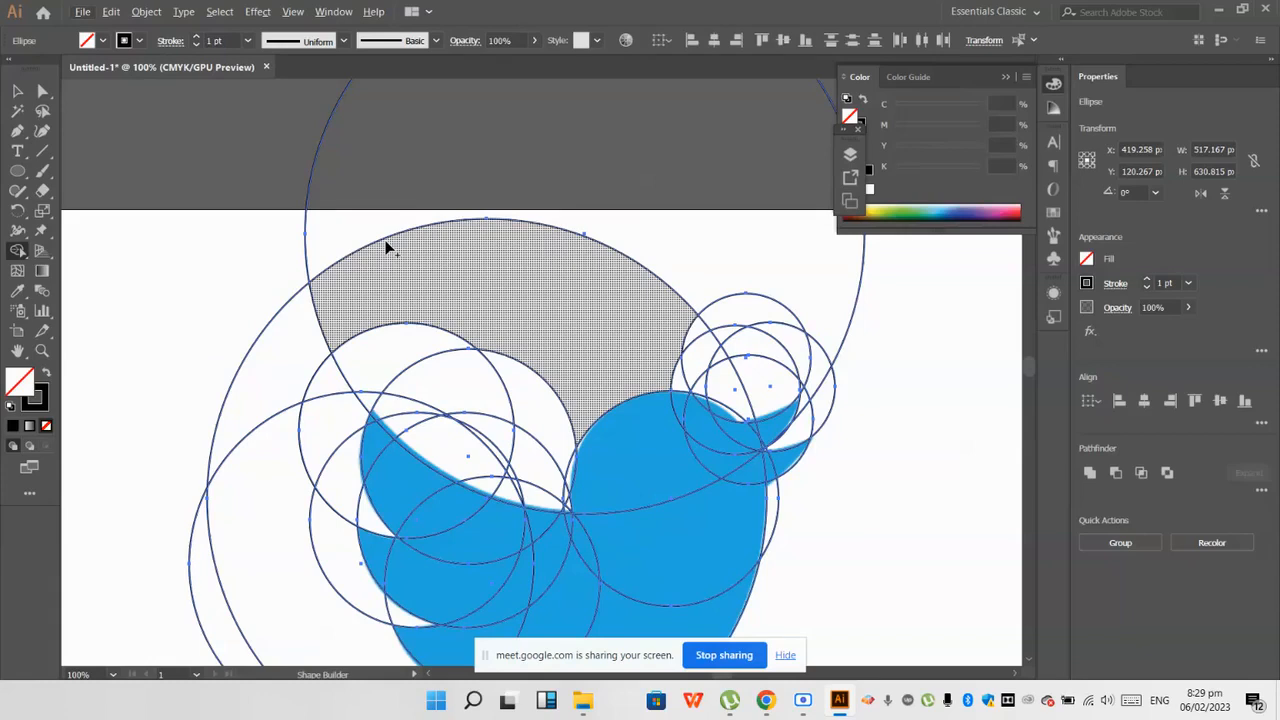
scroll(412, 244, down, 3)
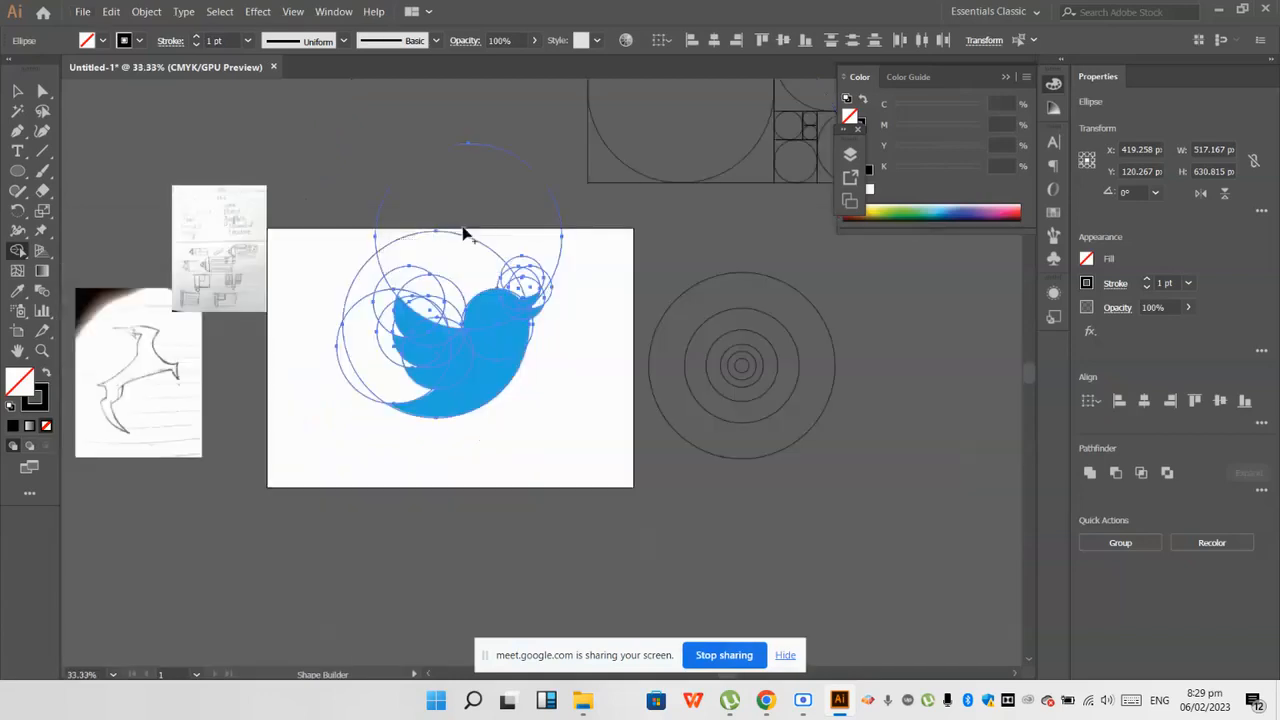
scroll(485, 228, up, 1)
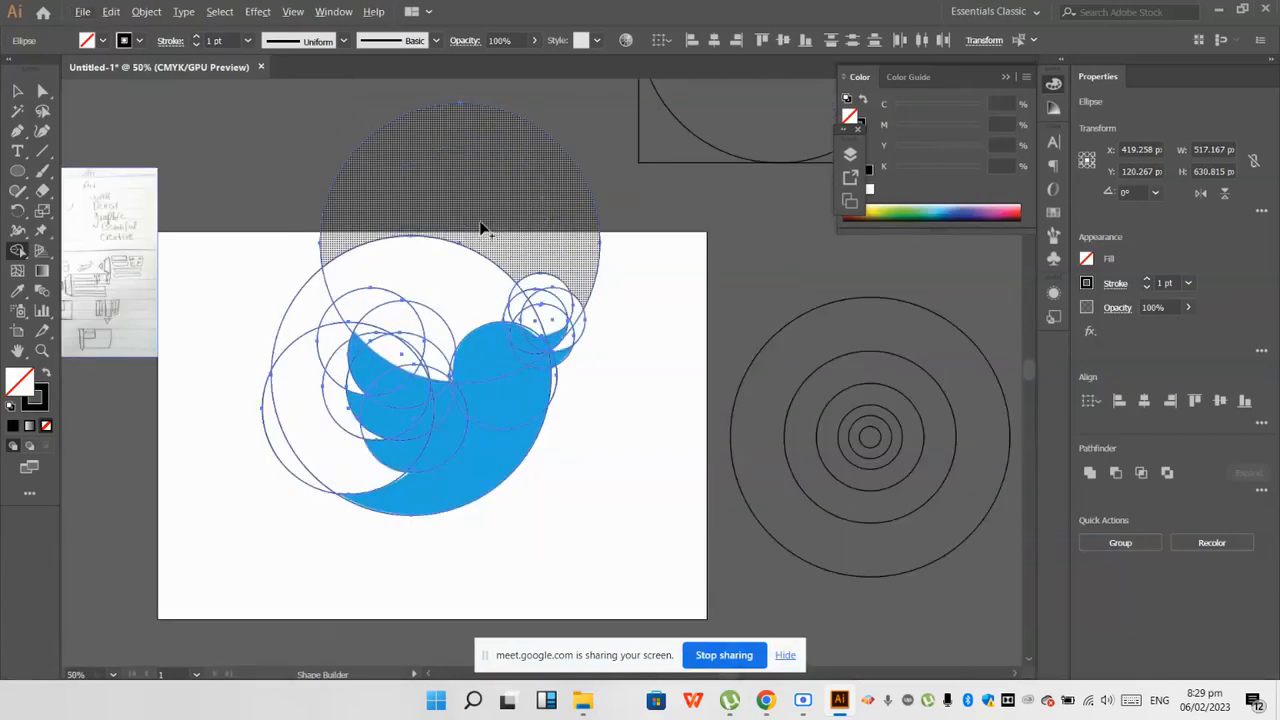
scroll(357, 355, up, 2)
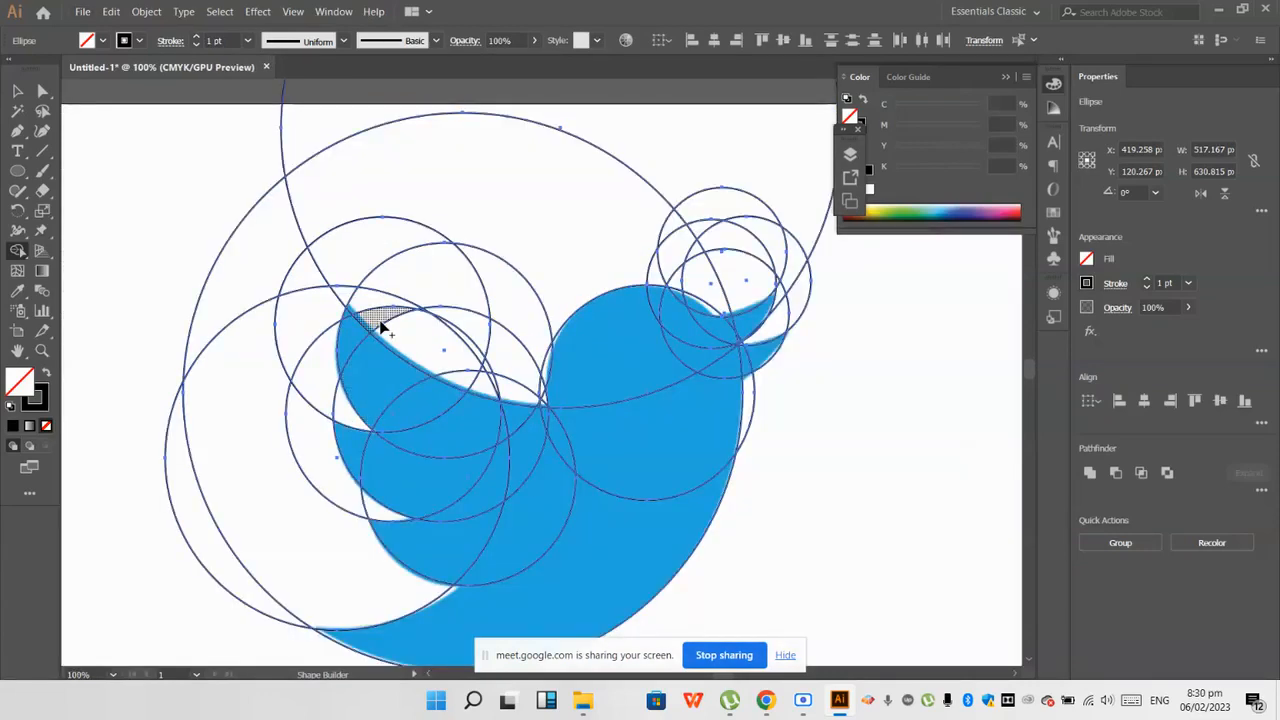
scroll(505, 377, down, 1)
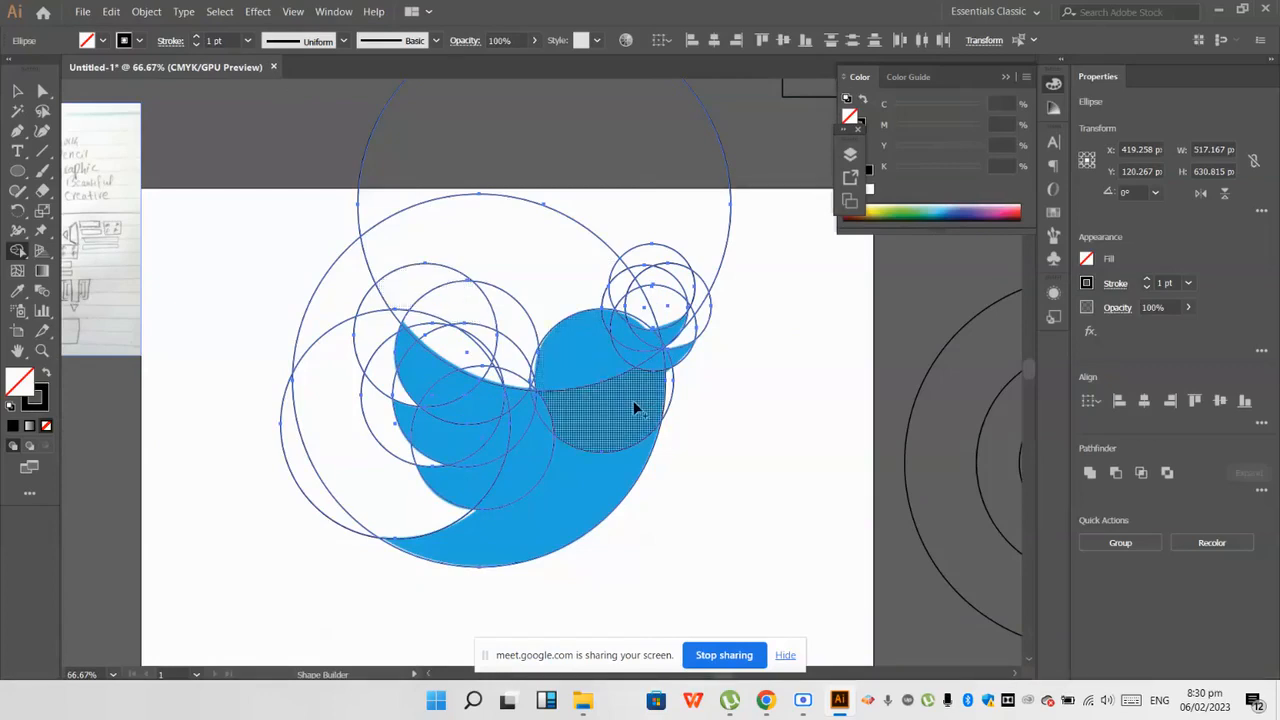
scroll(634, 406, up, 3)
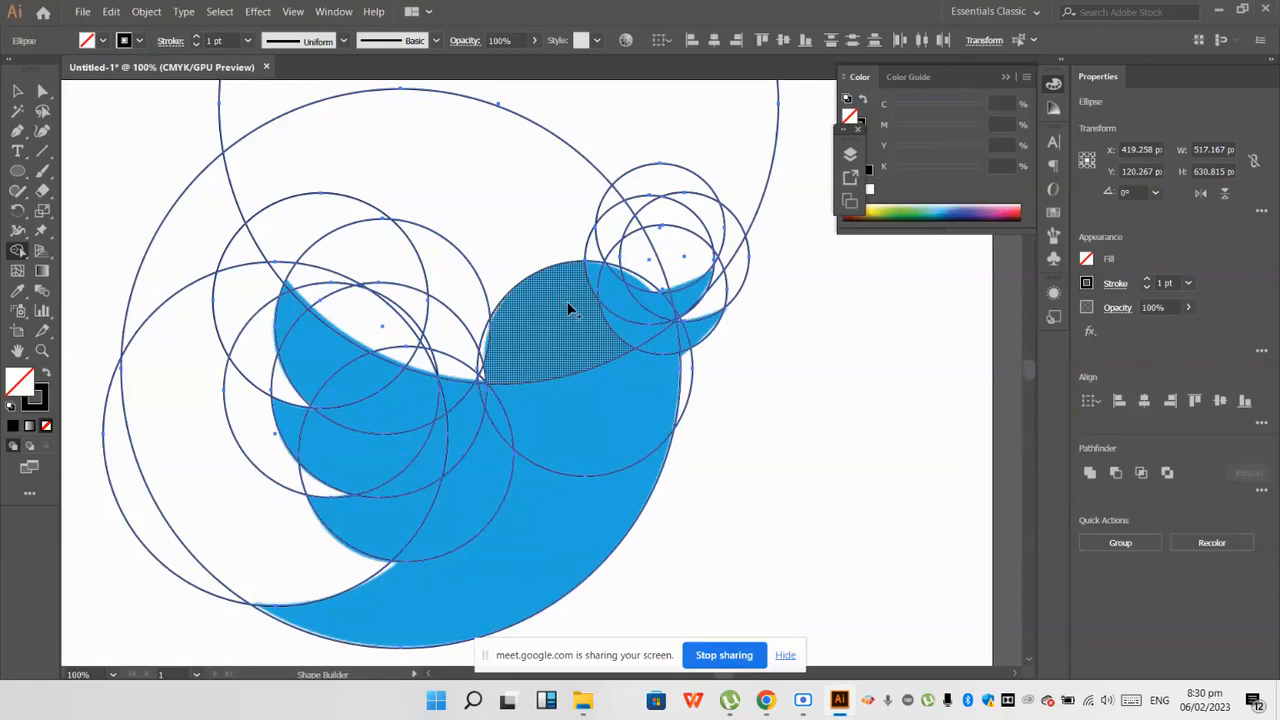
click(608, 317)
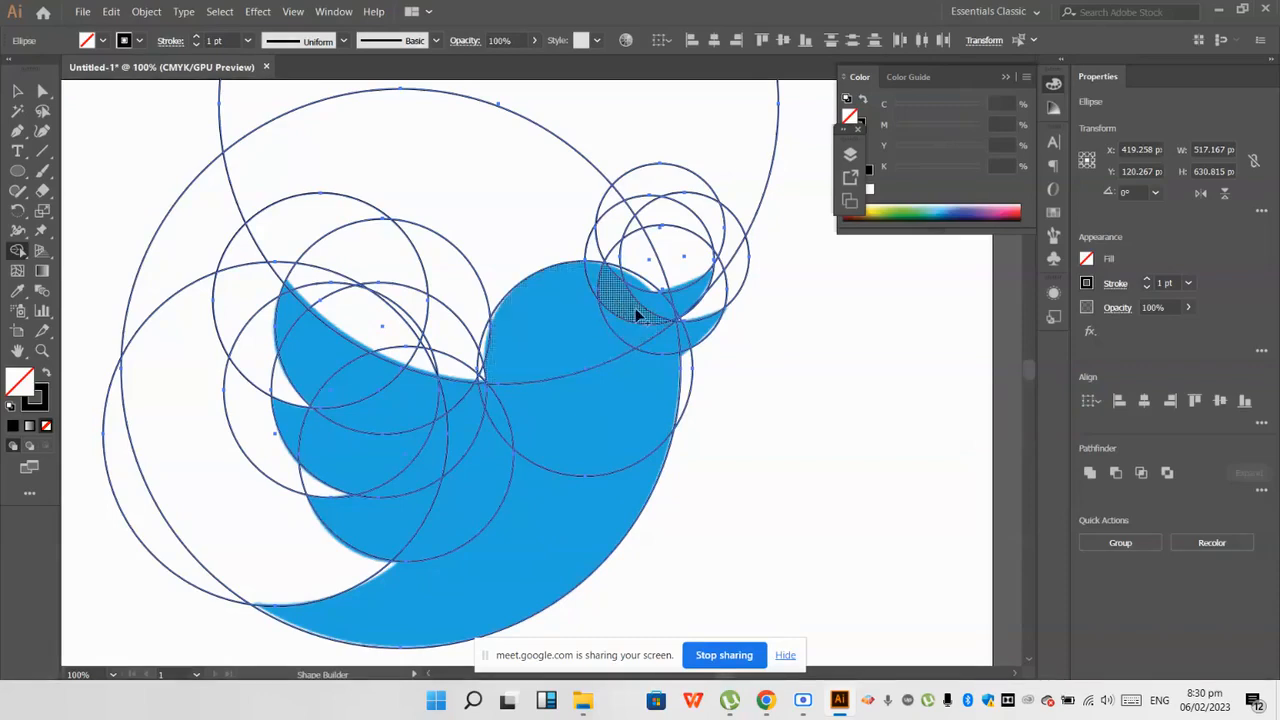
scroll(640, 290, up, 2)
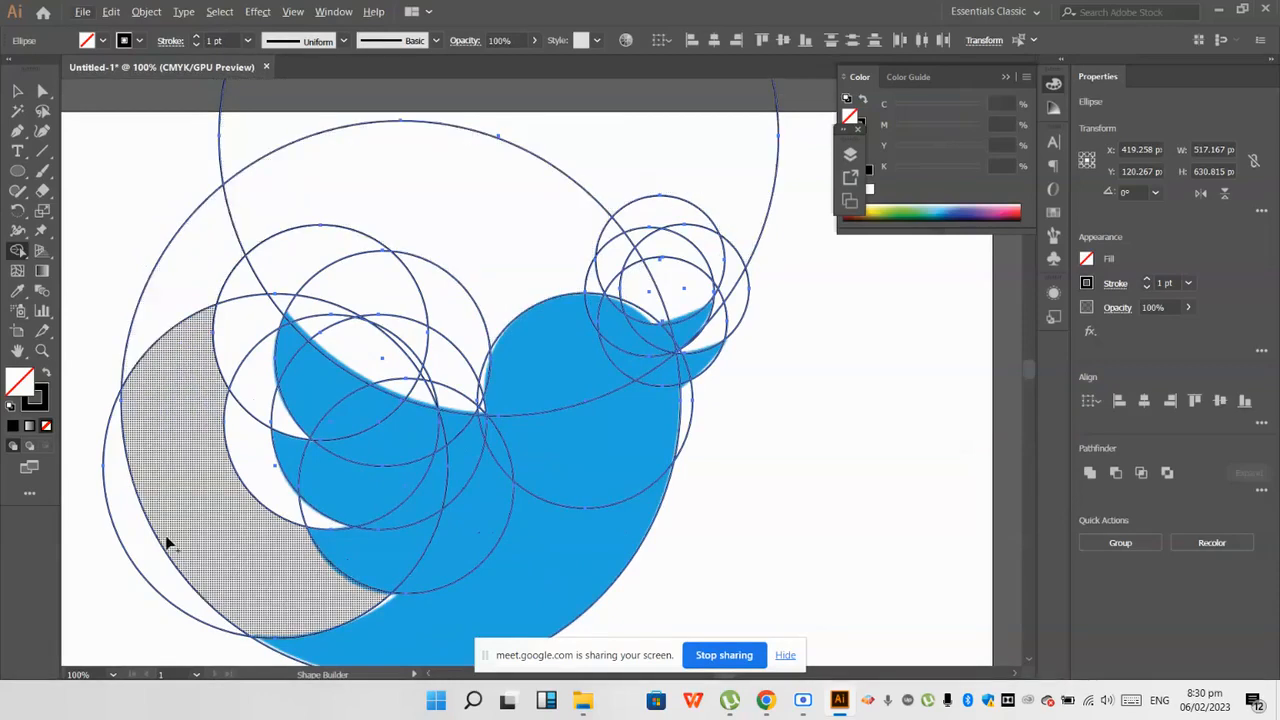
scroll(176, 528, down, 1)
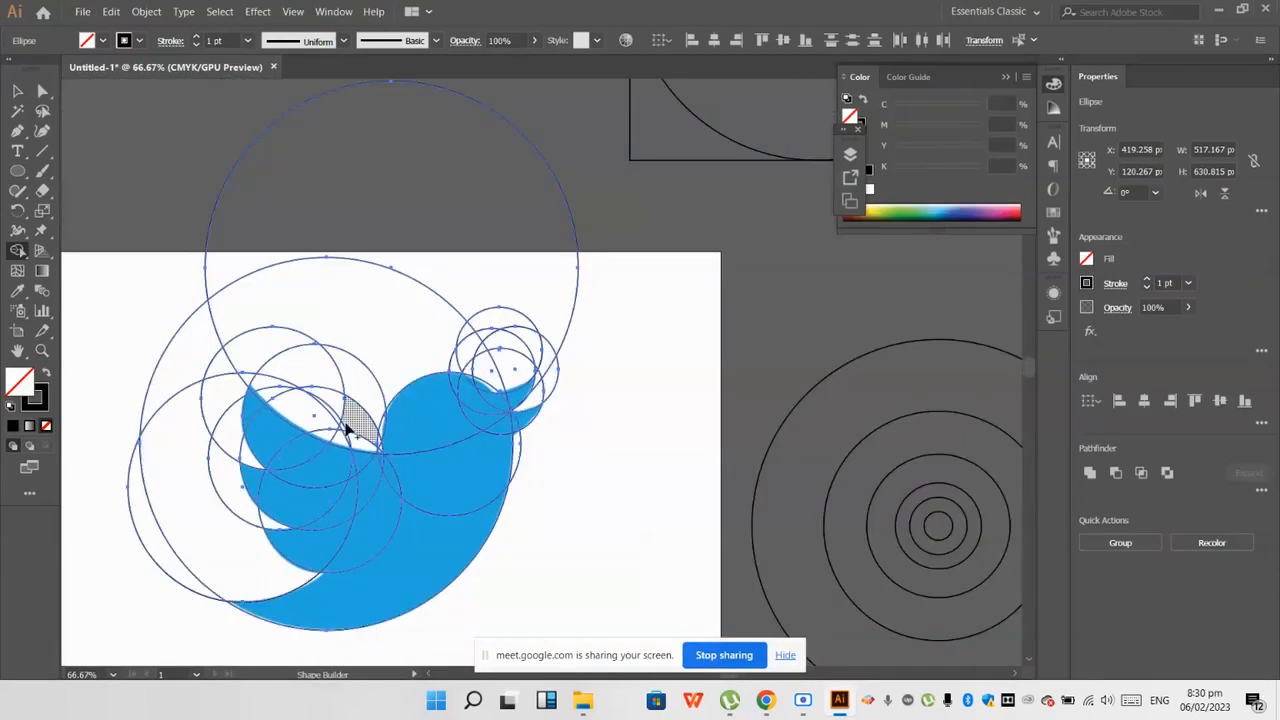
click(196, 580)
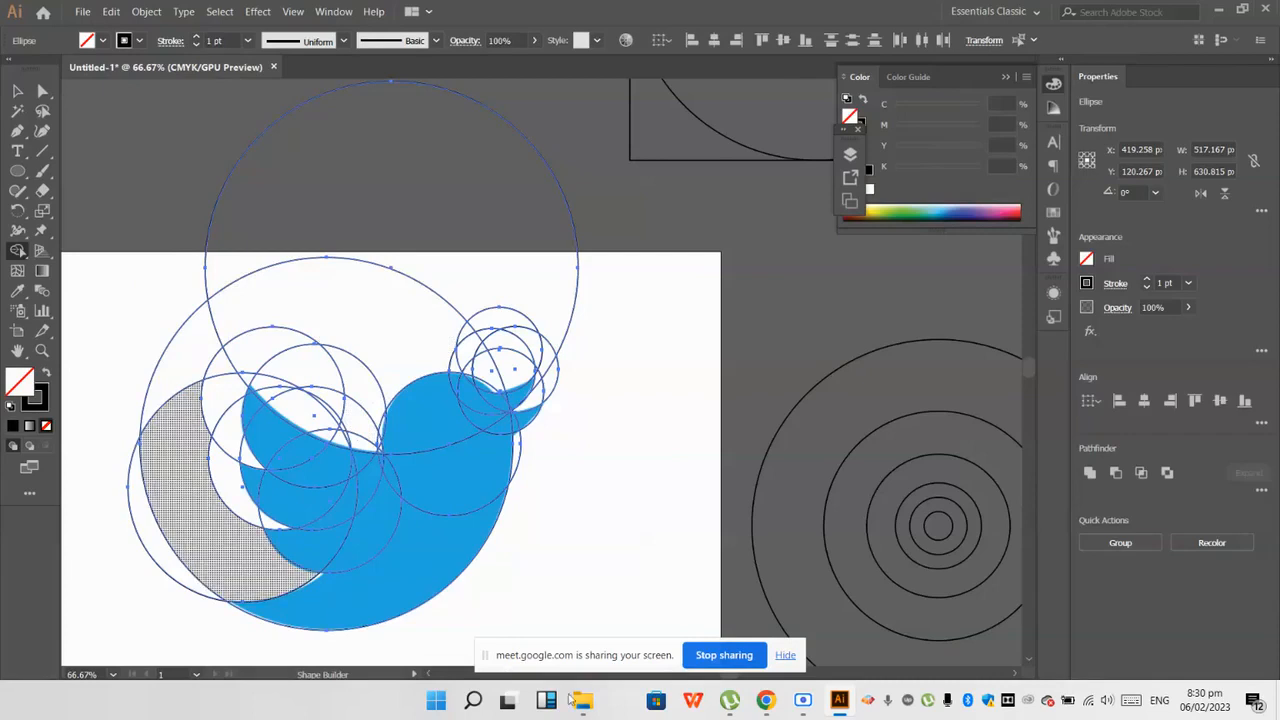
Step: Switch to the Google Meet call in Chrome, admit the waiting participant, and return to Illustrator
mouse_move(766, 700)
click(600, 620)
click(300, 13)
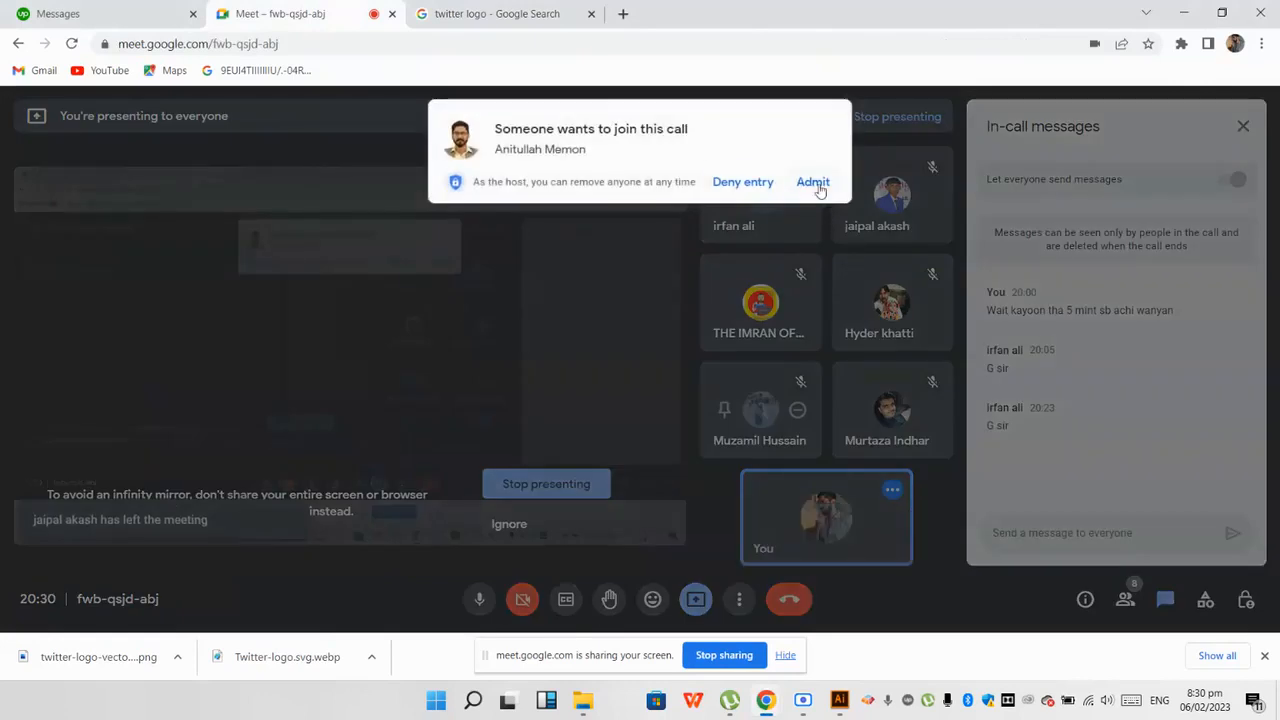
click(814, 180)
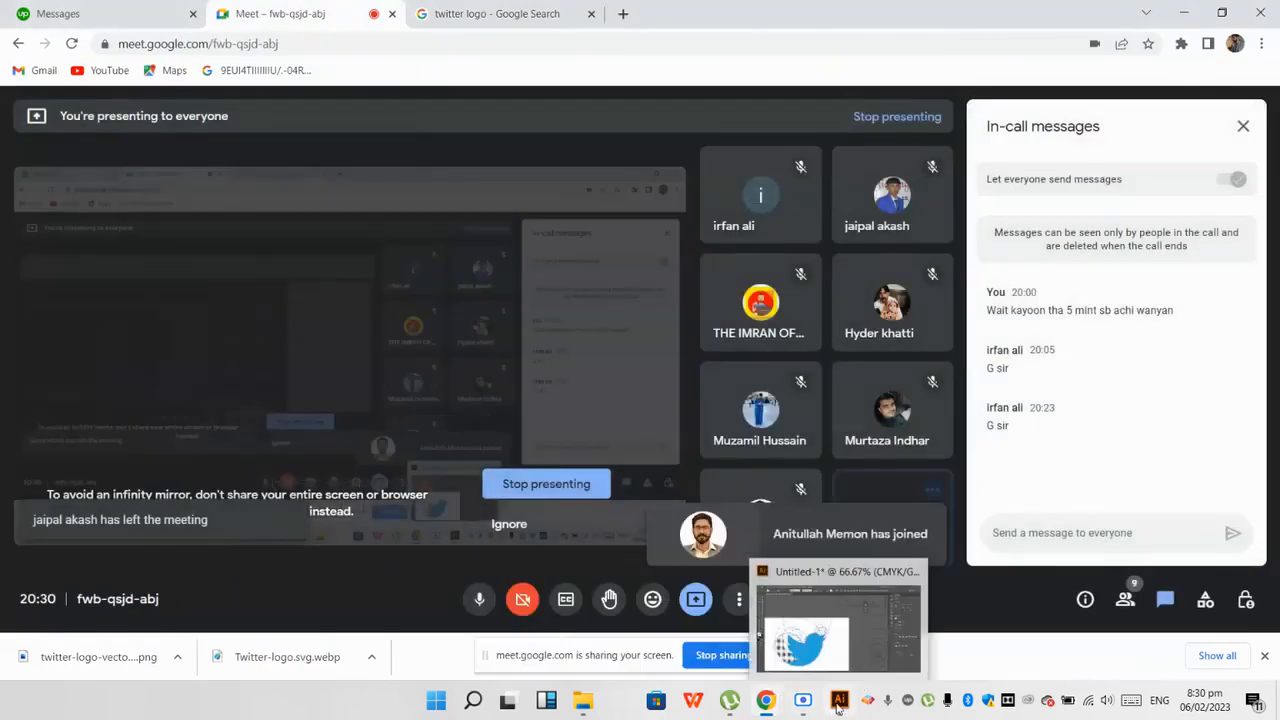
click(839, 700)
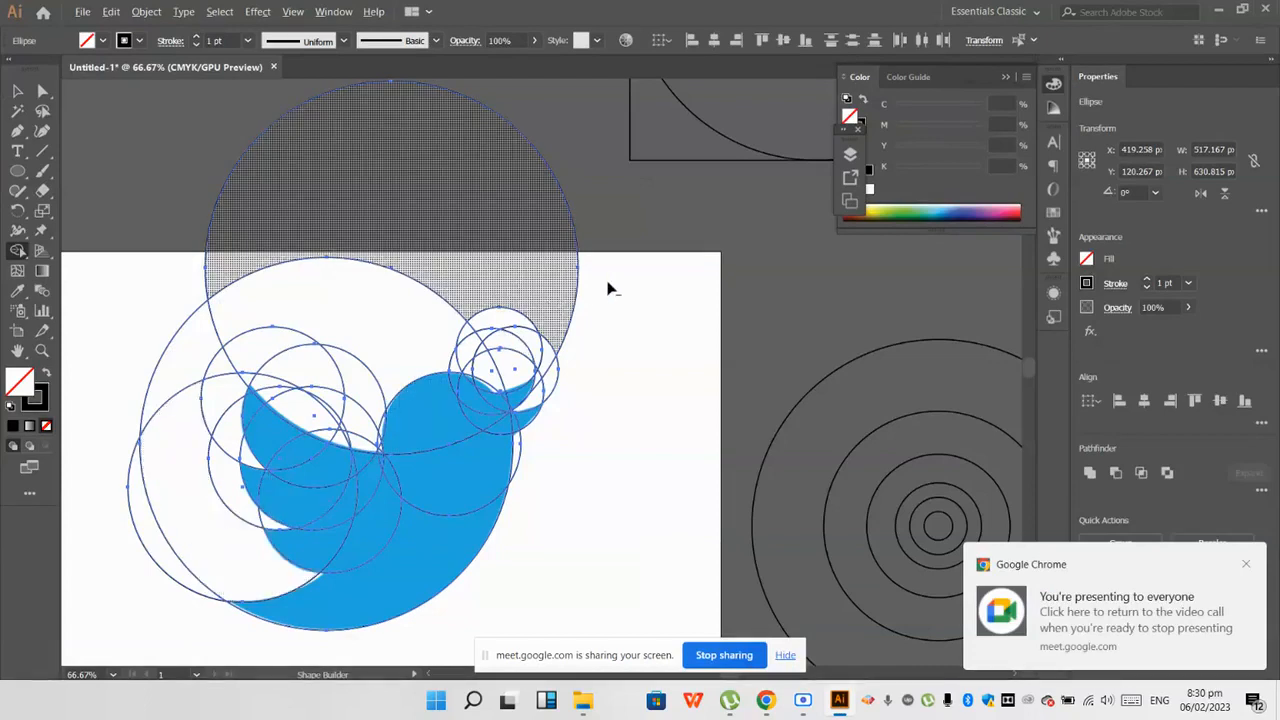
Step: Remove the large circle regions above the bird and the outer crescents beside its wing and tail with Shape Builder
alt+click(358, 234)
alt+click(243, 305)
scroll(253, 310, up, 2)
alt+click(177, 371)
scroll(125, 380, down, 3)
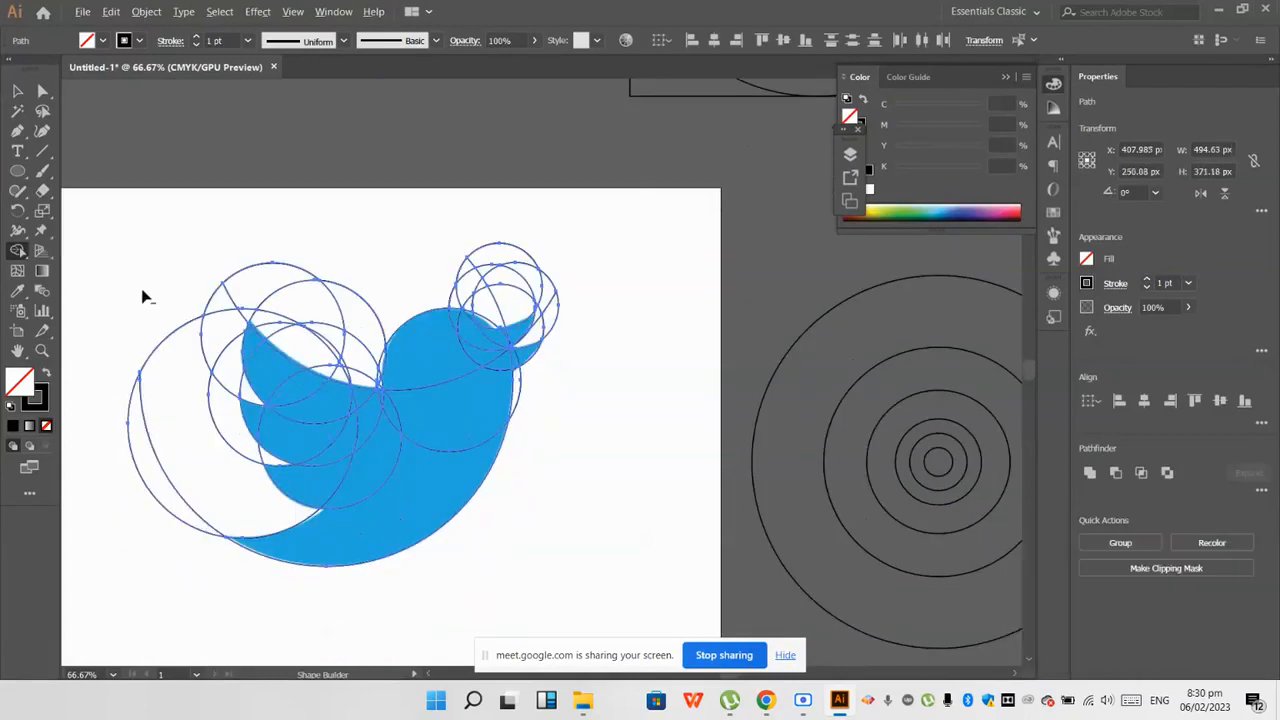
alt+click(155, 435)
Step: Remove the small circle regions above and around the beak that lie outside the bird
scroll(200, 500, up, 1)
scroll(475, 340, up, 2)
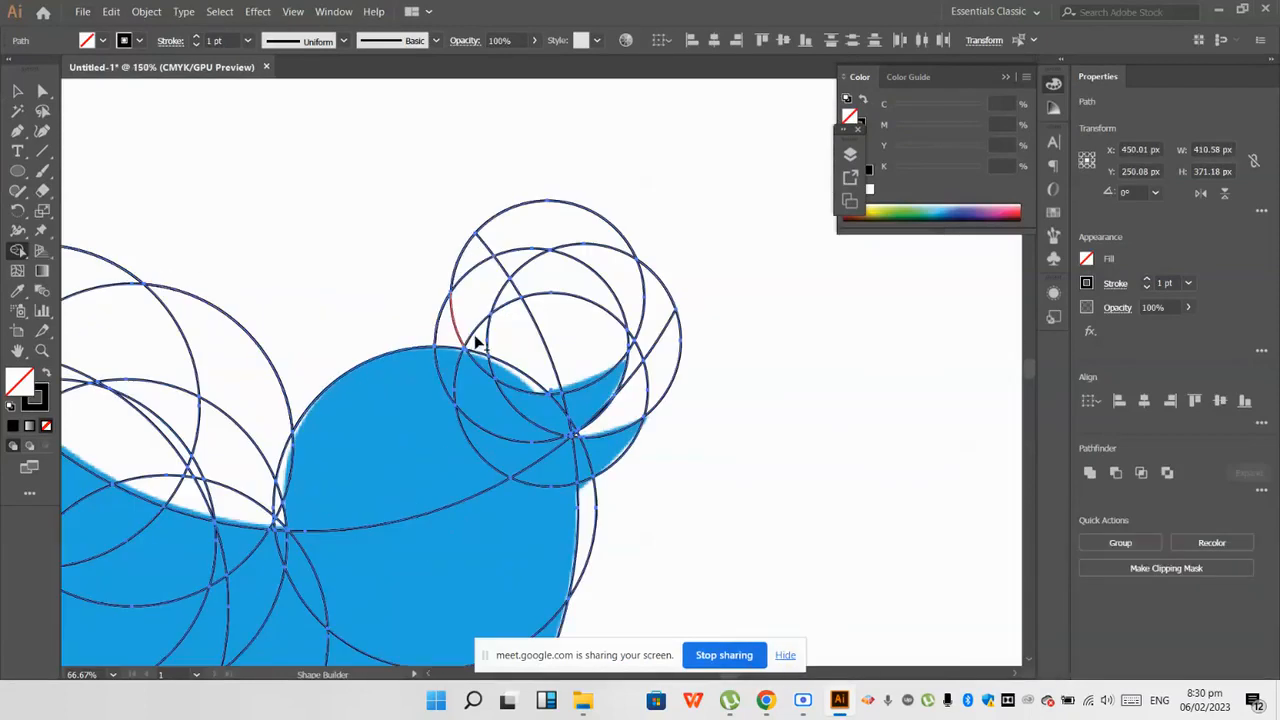
alt+click(598, 272)
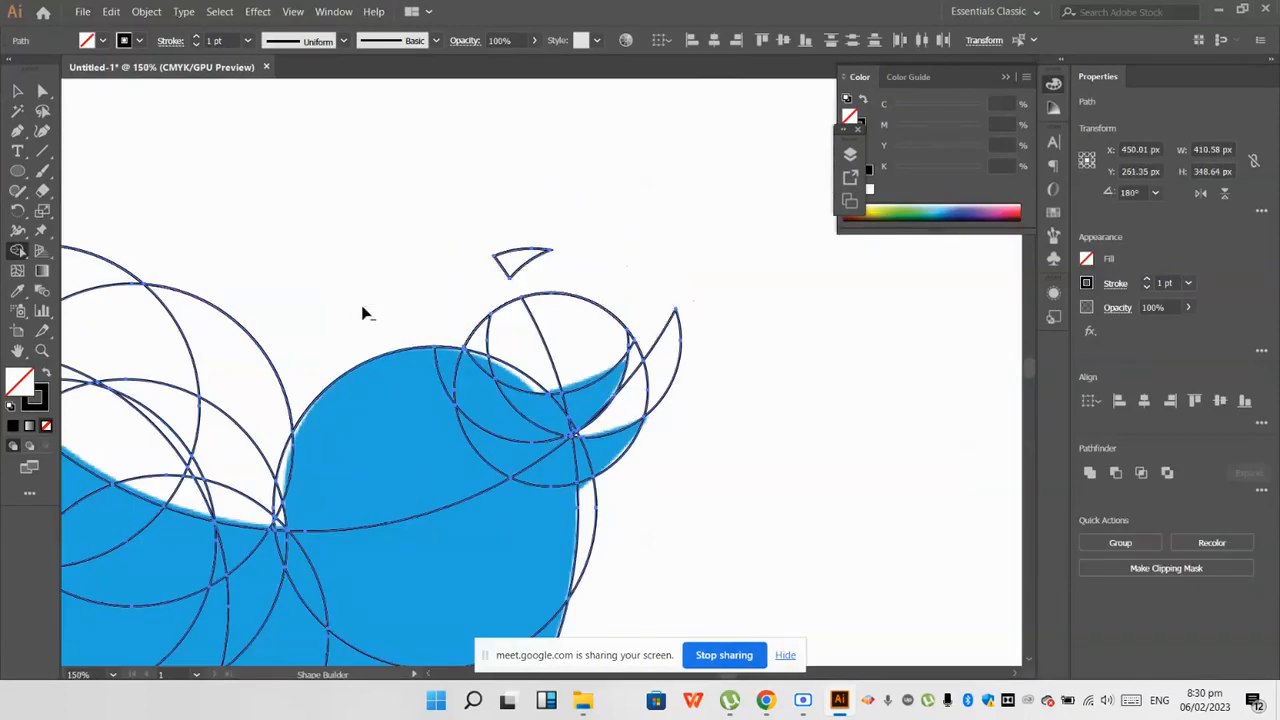
alt+click(535, 295)
alt+click(508, 252)
alt+click(662, 335)
Step: Remove the leftover slivers beside the beak, above the forehead and along the chest
scroll(650, 392, up, 2)
alt+click(648, 376)
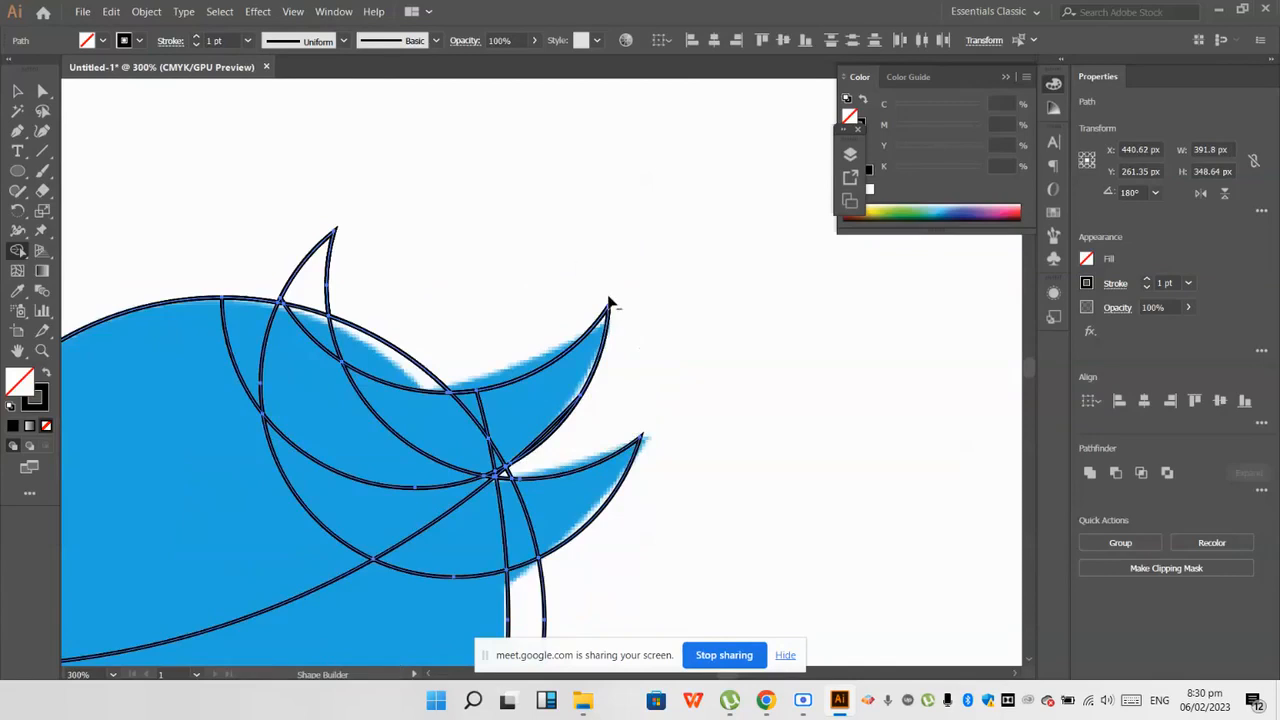
alt+click(312, 281)
scroll(561, 356, down, 4)
scroll(525, 400, up, 3)
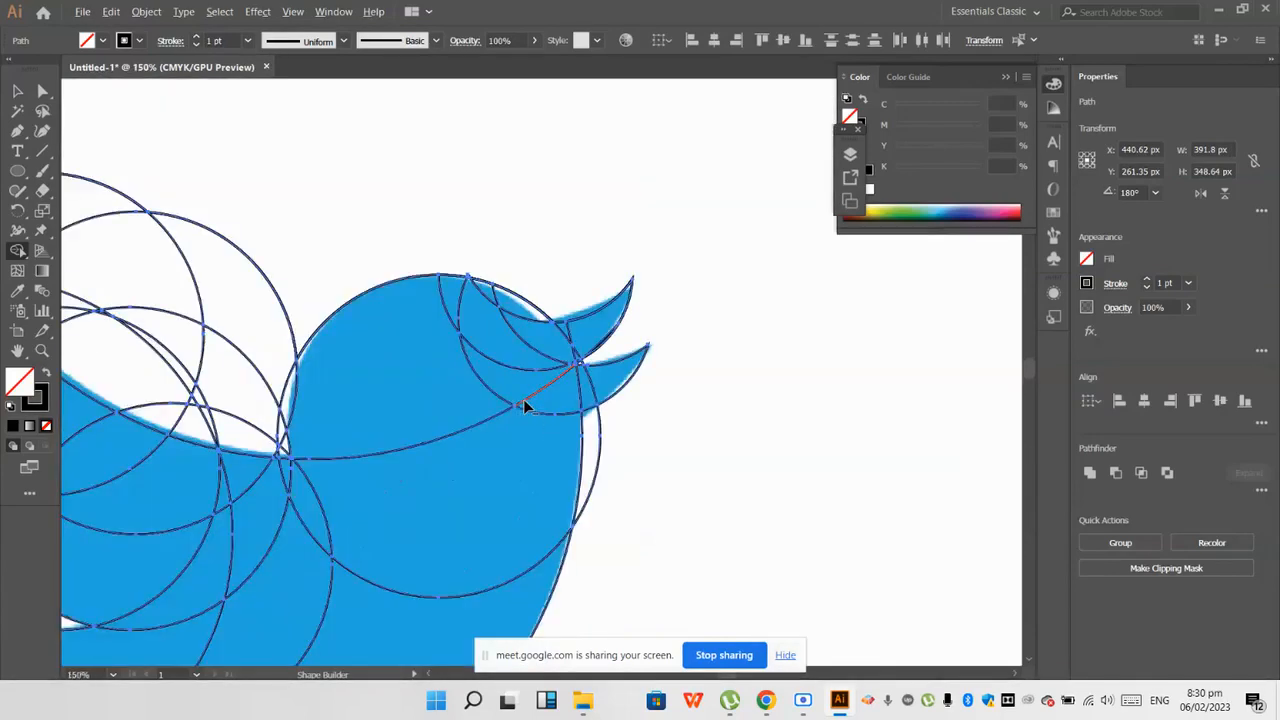
scroll(655, 508, down, 1)
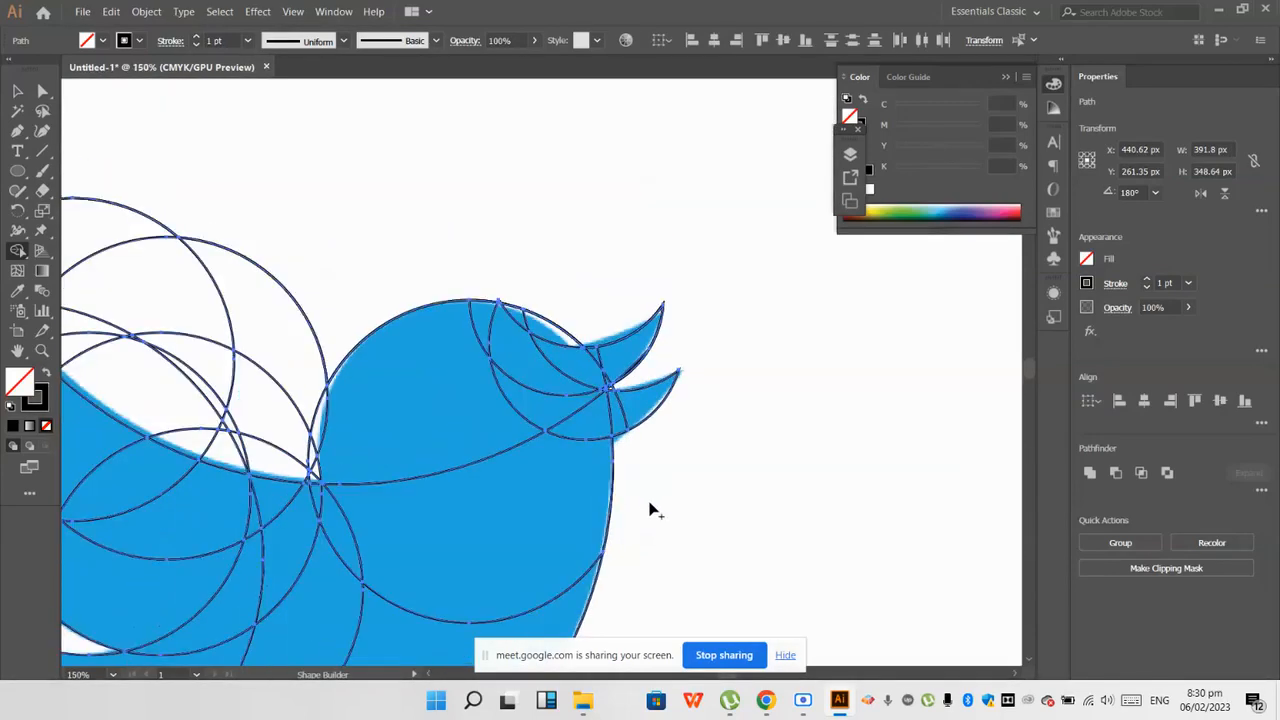
Step: Remove the upper parts of the wing circles that extend above the bird's wing tip
scroll(651, 511, down, 1)
scroll(650, 510, down, 2)
scroll(649, 509, down, 1)
scroll(413, 362, up, 1)
drag(426, 231, 302, 225)
Step: Remove the circle regions outside the wing's feather edge, including the gaps between the feather tips
scroll(302, 225, down, 2)
scroll(214, 229, up, 2)
alt+click(288, 240)
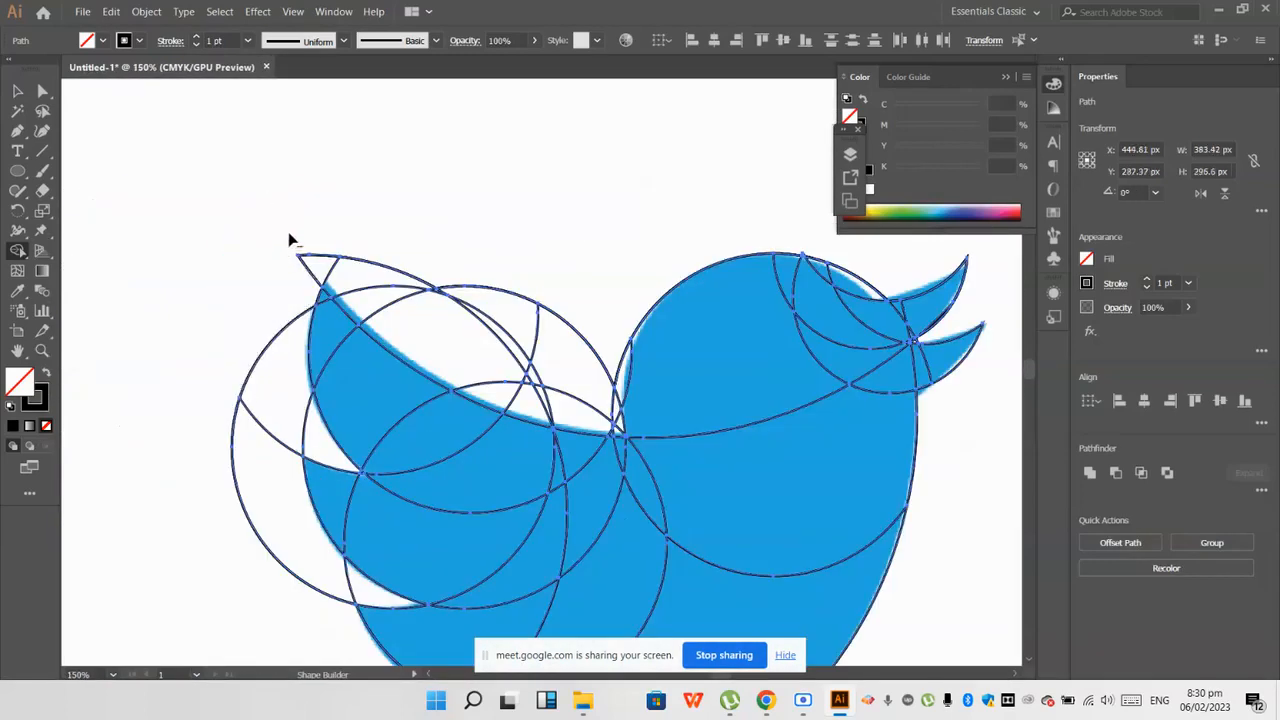
drag(270, 367, 249, 479)
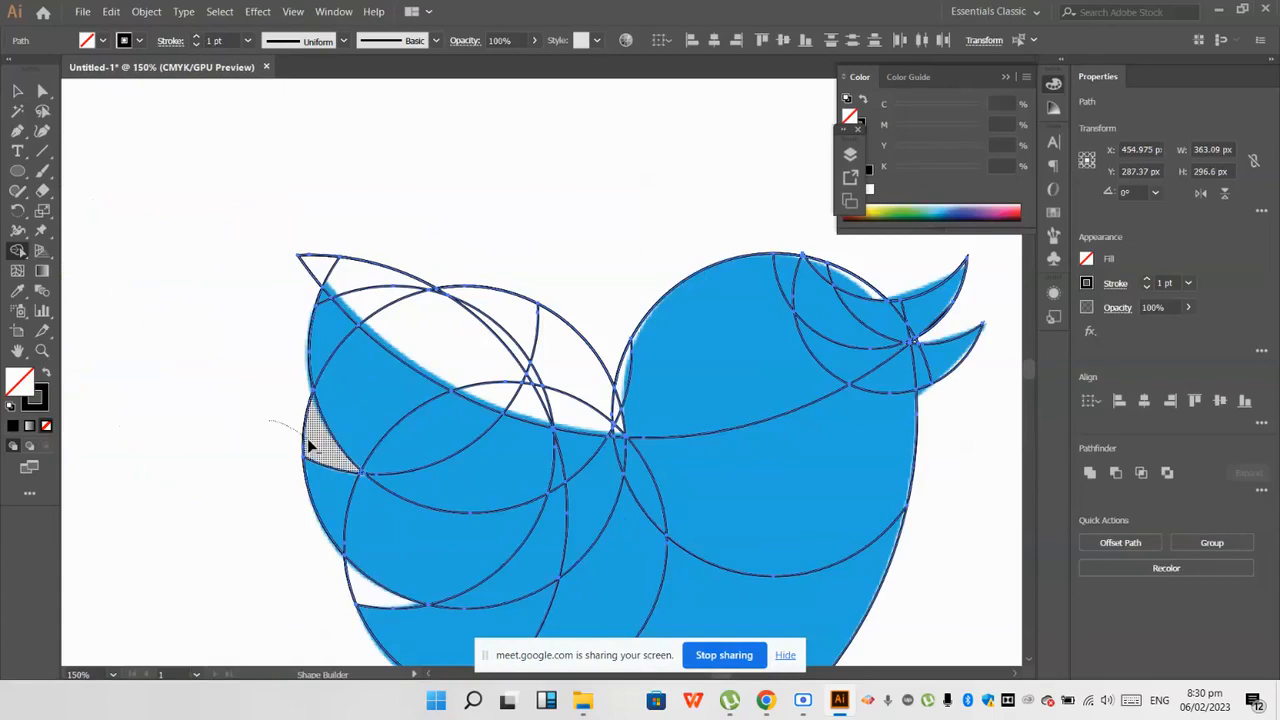
scroll(310, 480, down, 1)
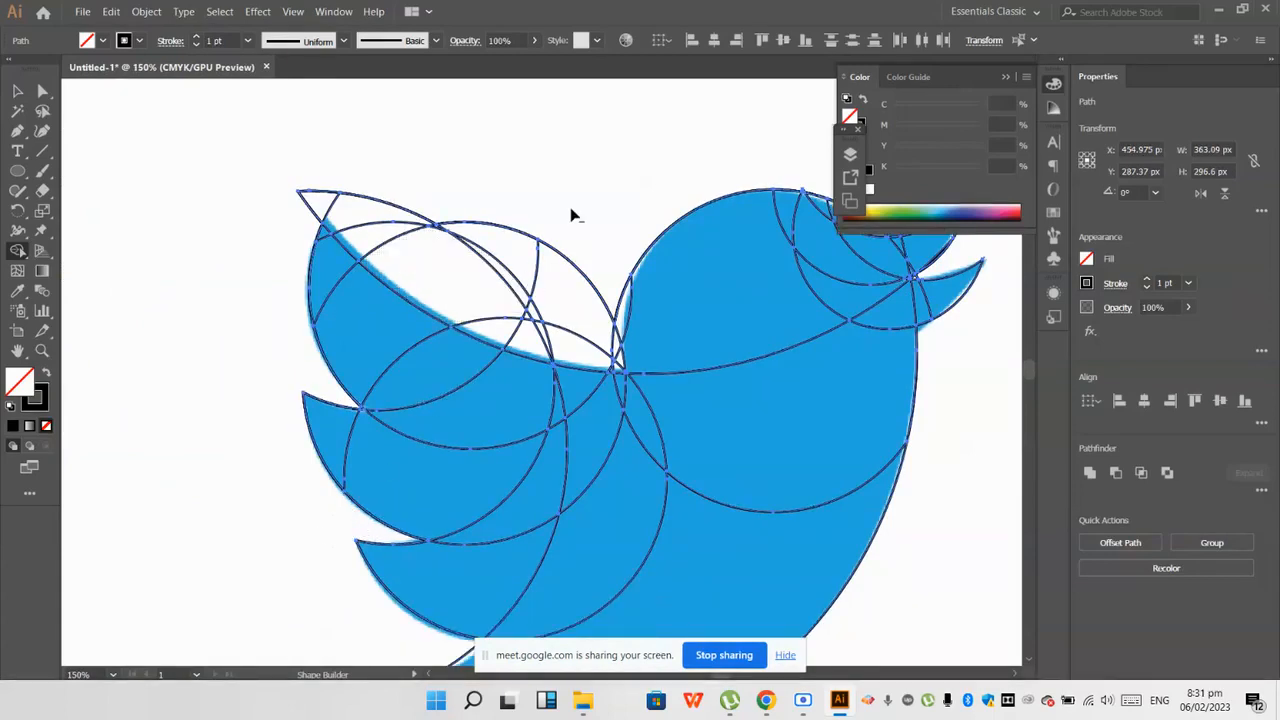
Step: Remove the remaining white regions above the wing's upper edge, up to the back of the head
alt+click(424, 251)
alt+click(335, 208)
scroll(452, 193, up, 2)
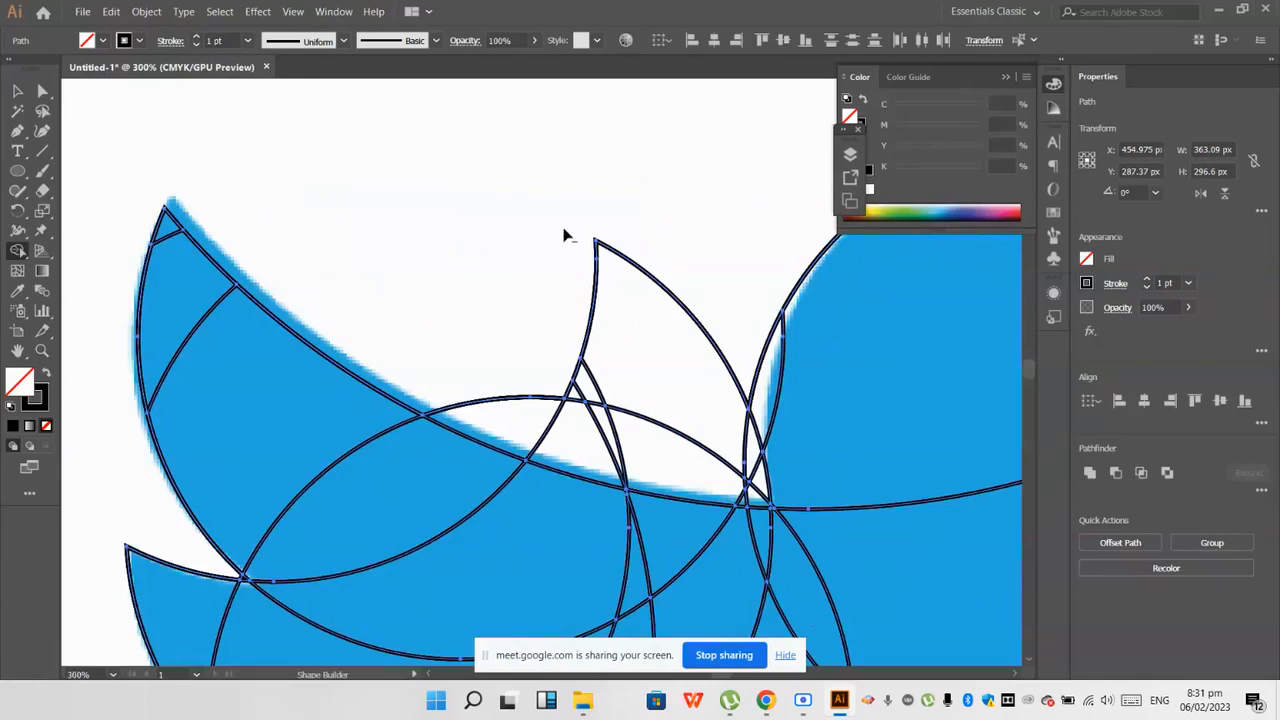
drag(563, 235, 678, 277)
scroll(656, 299, down, 3)
scroll(685, 368, up, 3)
drag(612, 251, 442, 266)
drag(526, 289, 614, 275)
Step: Merge the head region with the lower beak, and combine the upper beak pieces into one shape with Shape Builder
scroll(670, 363, down, 4)
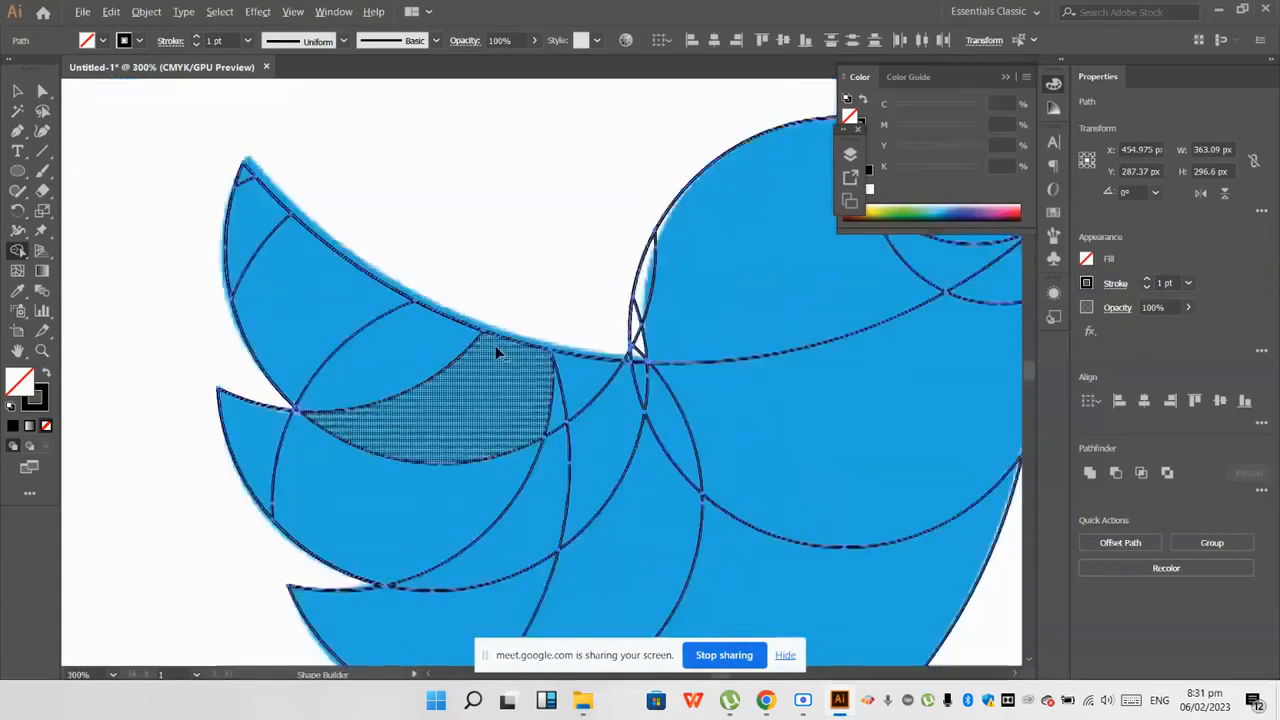
scroll(596, 397, down, 3)
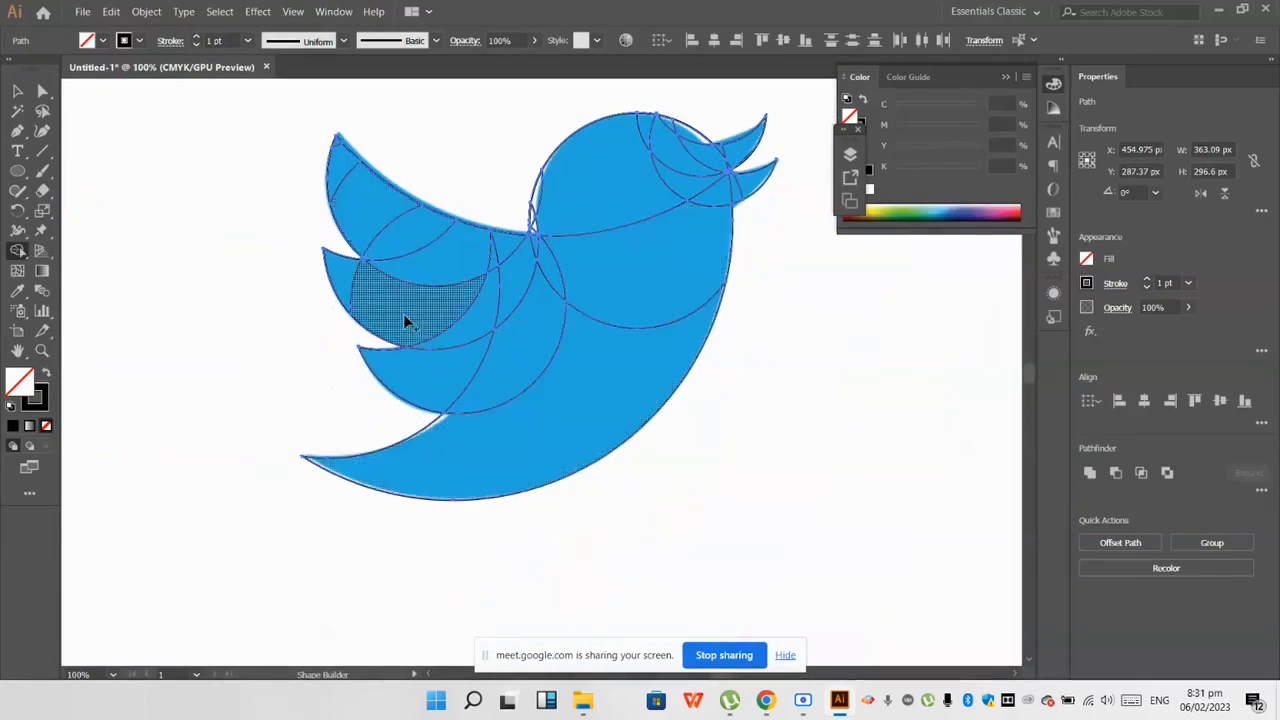
scroll(404, 334, up, 3)
scroll(524, 187, down, 3)
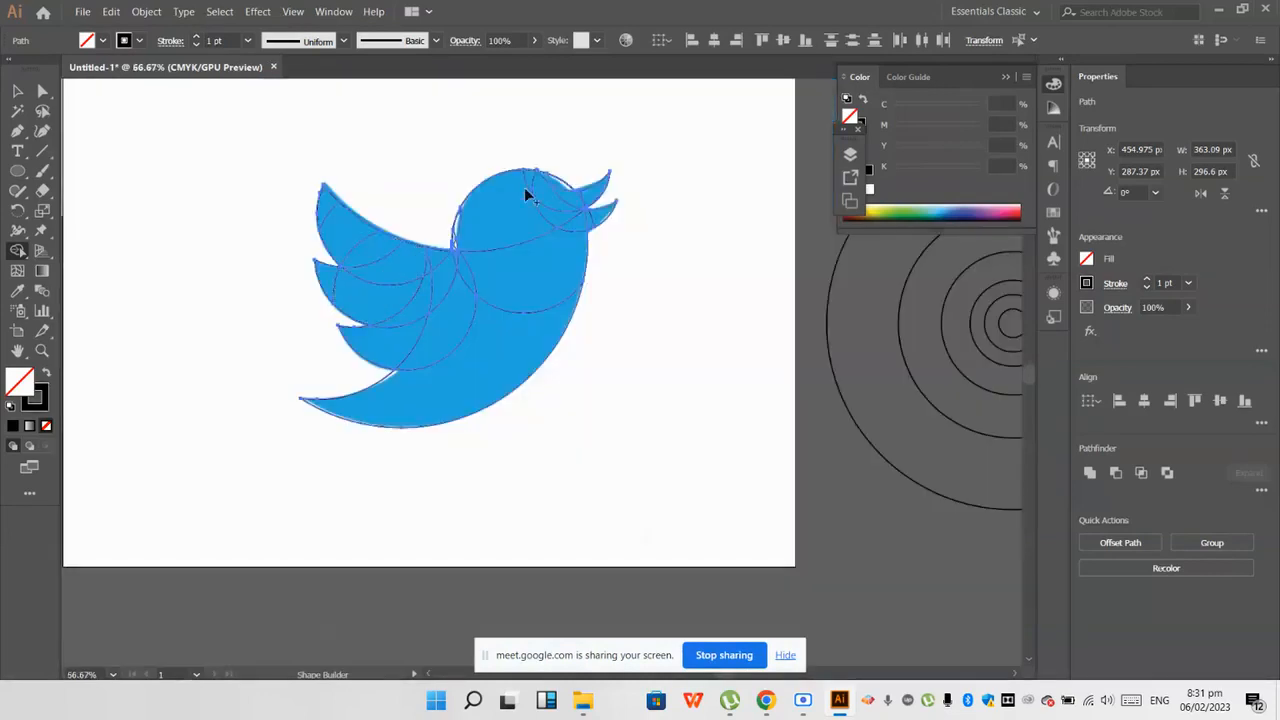
scroll(598, 218, up, 2)
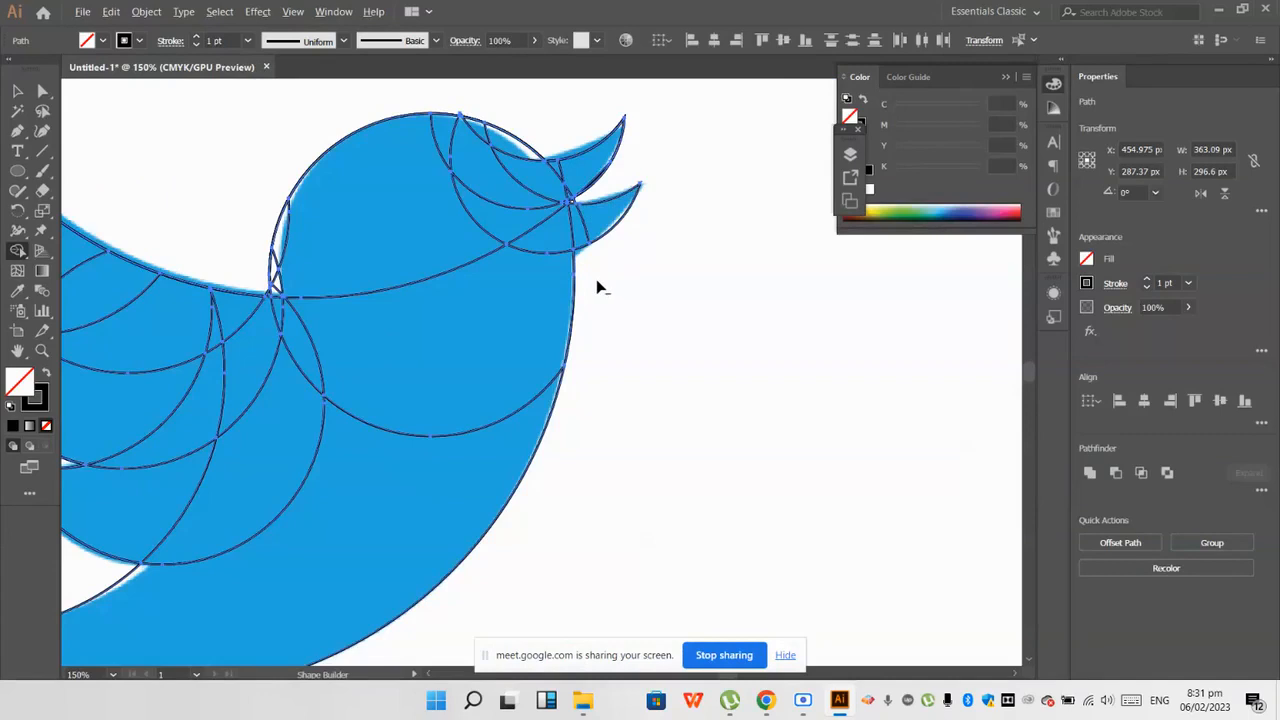
scroll(592, 213, up, 1)
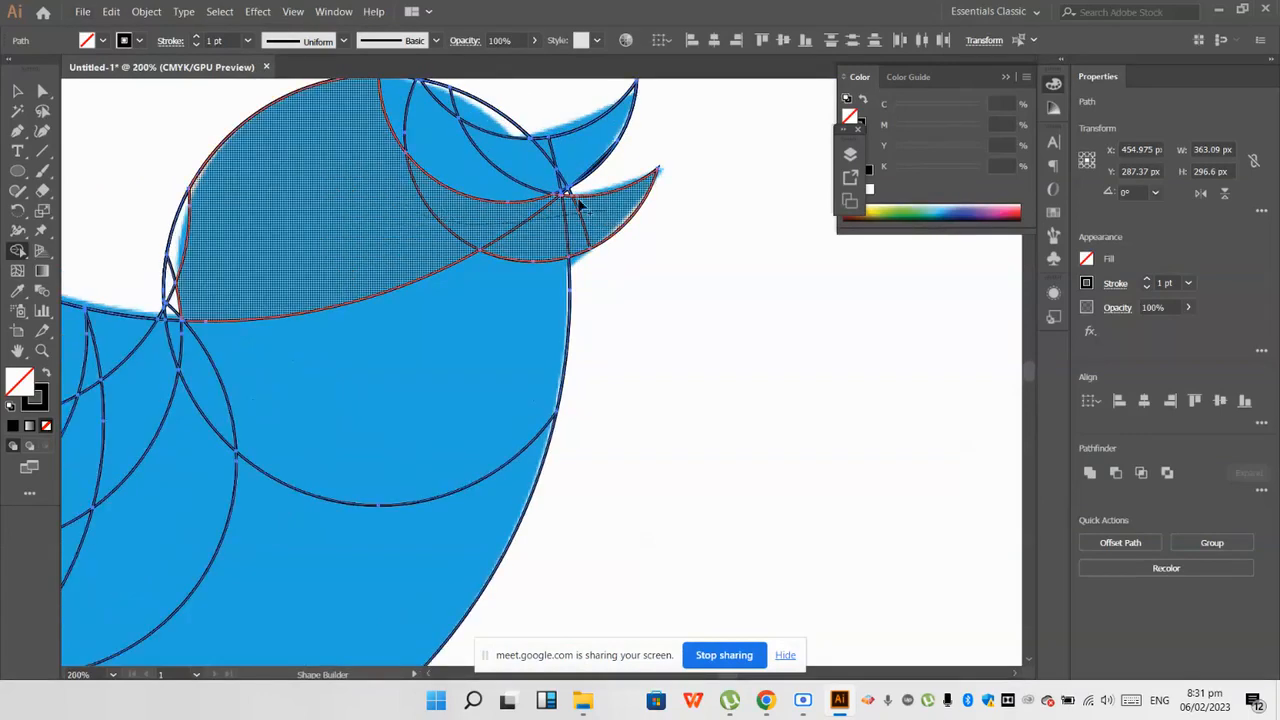
scroll(578, 203, up, 2)
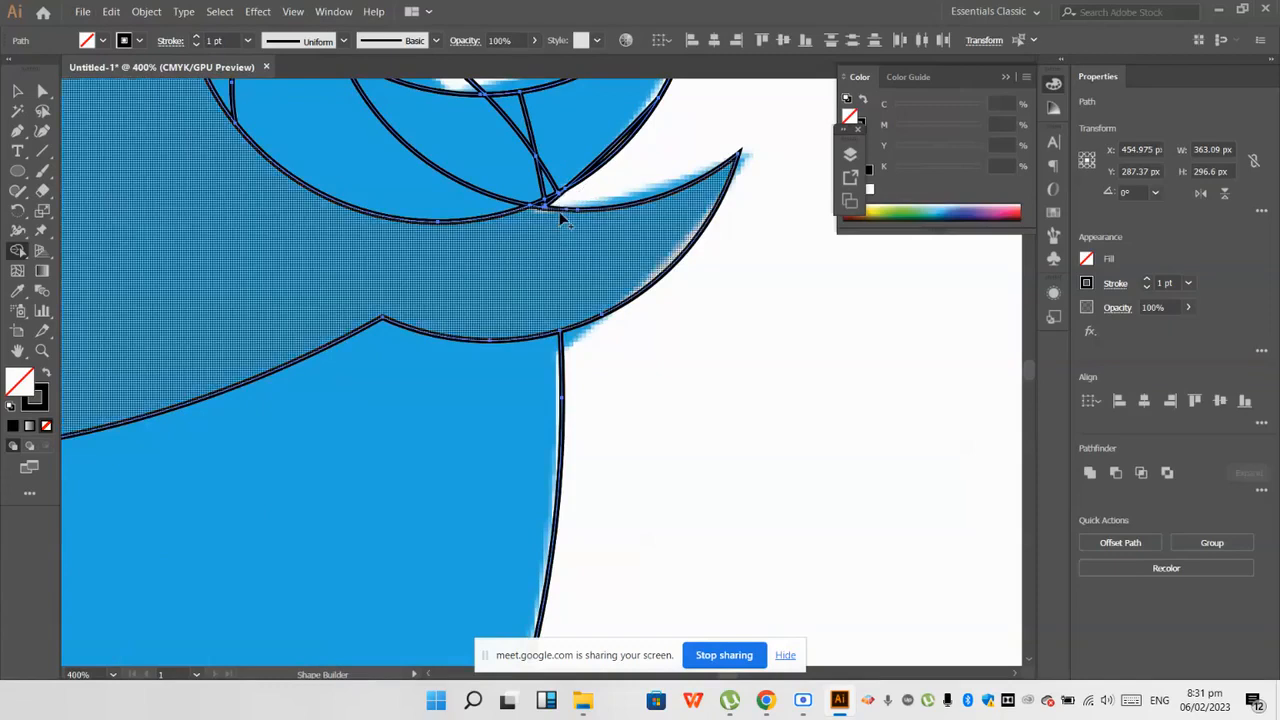
scroll(560, 210, down, 2)
scroll(600, 148, up, 4)
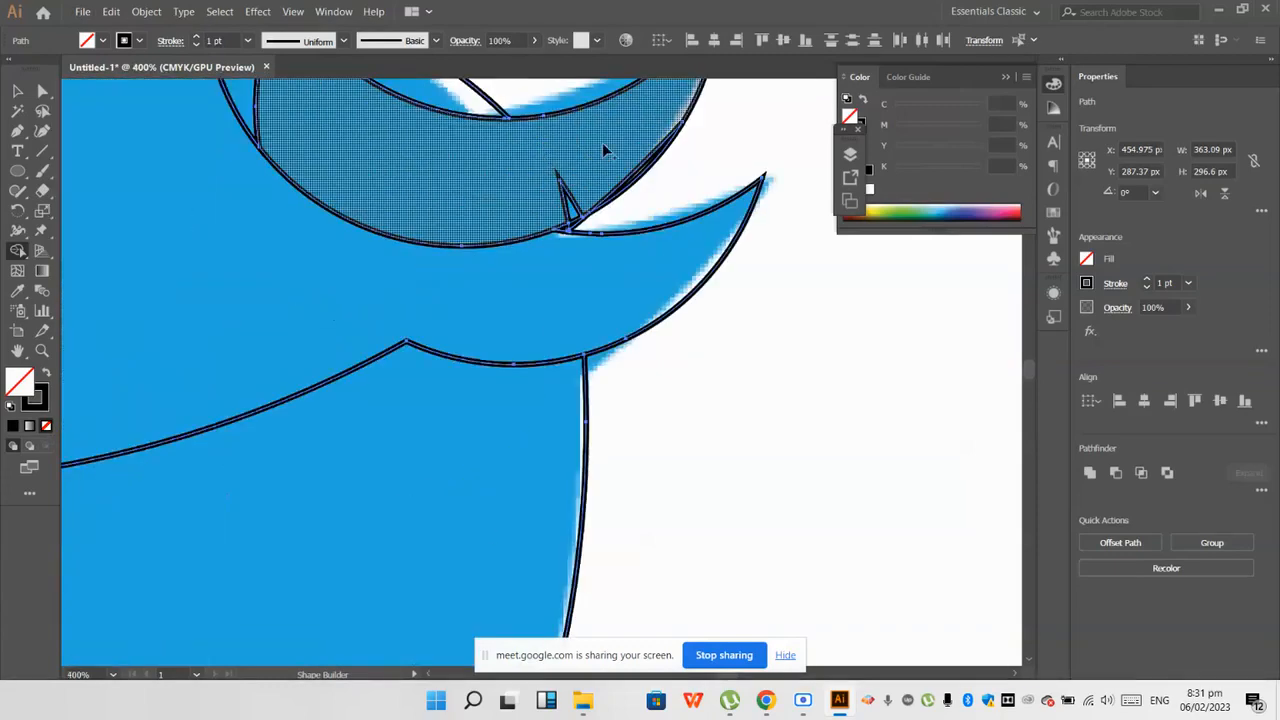
scroll(676, 210, down, 2)
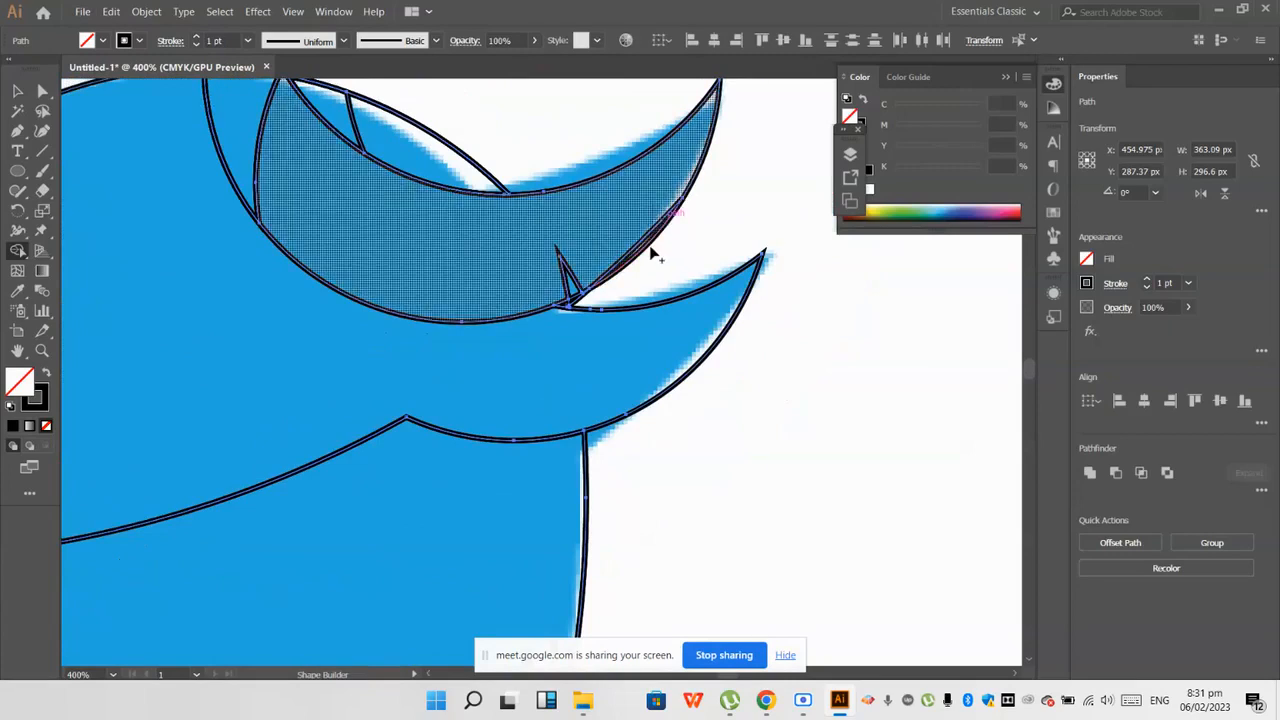
Step: Merge the beak and head regions, including the small overlapping pieces along the top of the head, with Shape Builder
scroll(628, 245, down, 2)
mouse_move(602, 269)
mouse_down()
mouse_move(506, 299)
mouse_move(449, 218)
mouse_up()
scroll(452, 217, up, 1)
scroll(460, 224, up, 6)
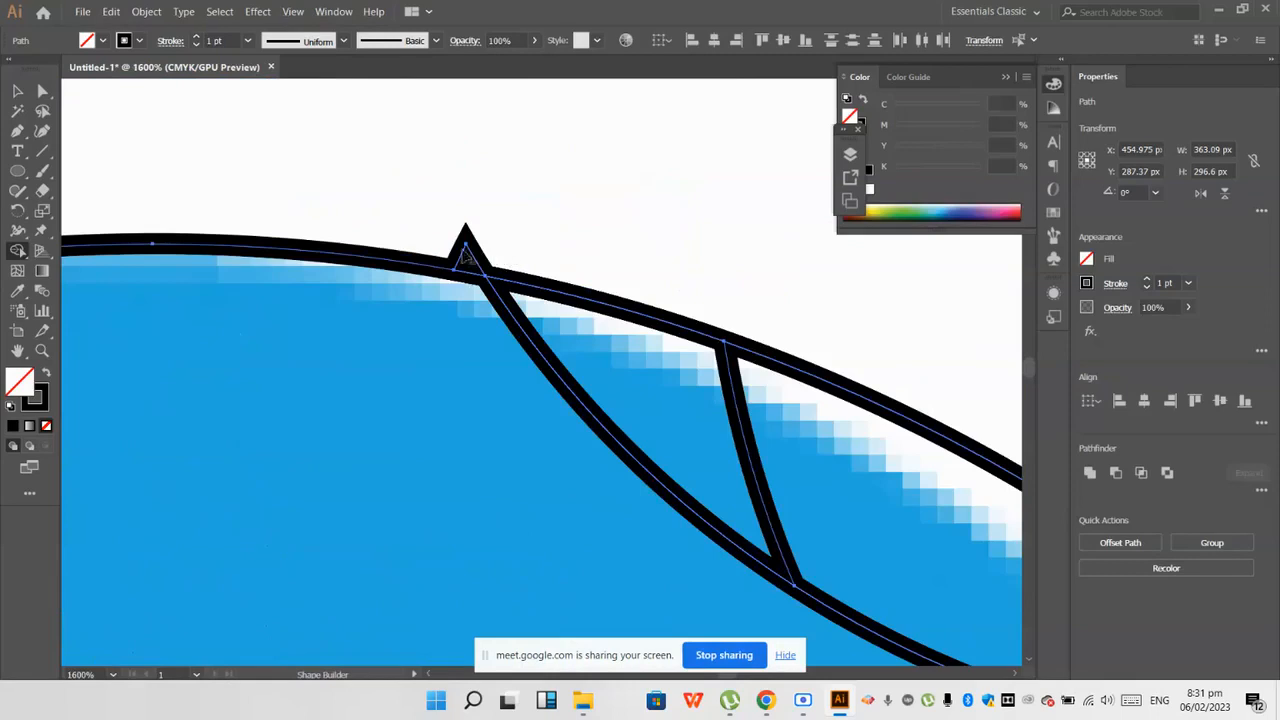
scroll(466, 256, down, 6)
scroll(454, 286, up, 6)
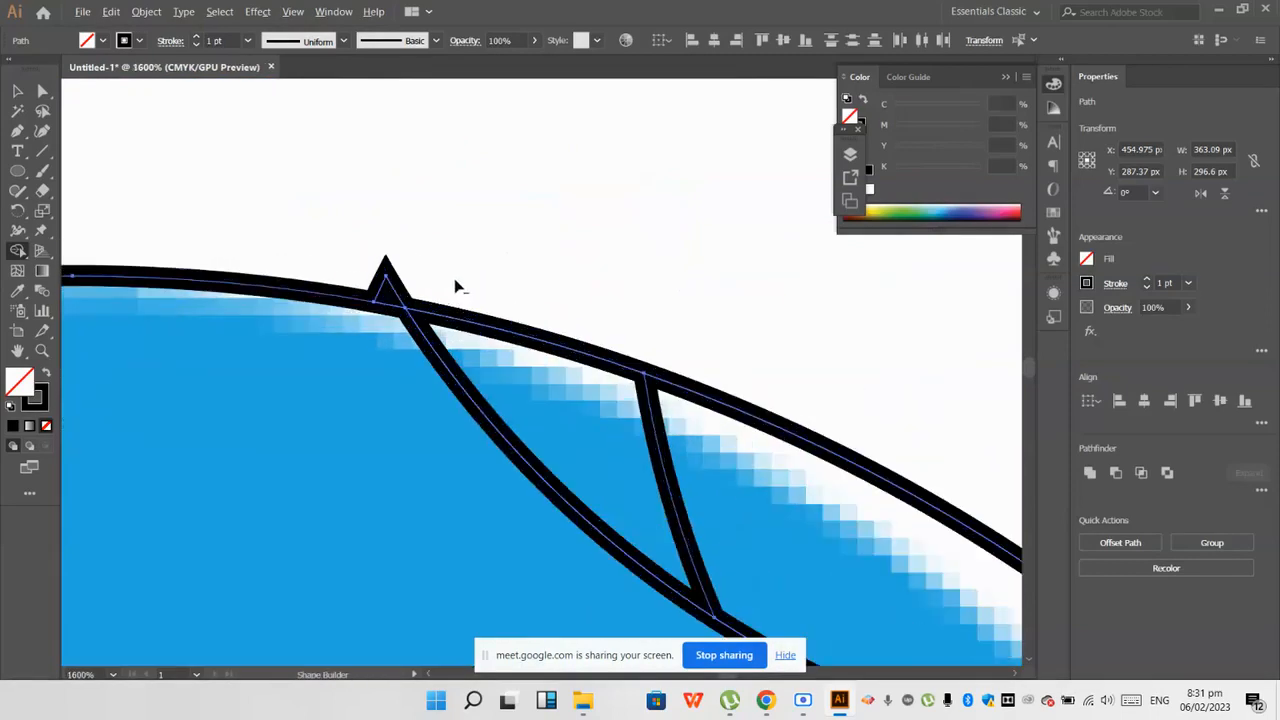
scroll(171, 234, down, 3)
mouse_move(357, 362)
mouse_down()
mouse_move(412, 376)
mouse_move(497, 328)
mouse_move(454, 468)
mouse_up()
scroll(414, 400, down, 2)
scroll(474, 364, down, 6)
scroll(480, 479, up, 2)
Step: Merge the remaining body, tail and feather regions with the head into one bird shape
mouse_move(514, 345)
mouse_down()
mouse_move(429, 520)
mouse_move(271, 429)
mouse_move(189, 363)
mouse_up()
scroll(334, 451, down, 2)
scroll(320, 447, down, 2)
scroll(189, 363, up, 3)
mouse_move(298, 405)
mouse_down()
mouse_move(158, 228)
mouse_move(120, 295)
mouse_up()
scroll(120, 295, up, 4)
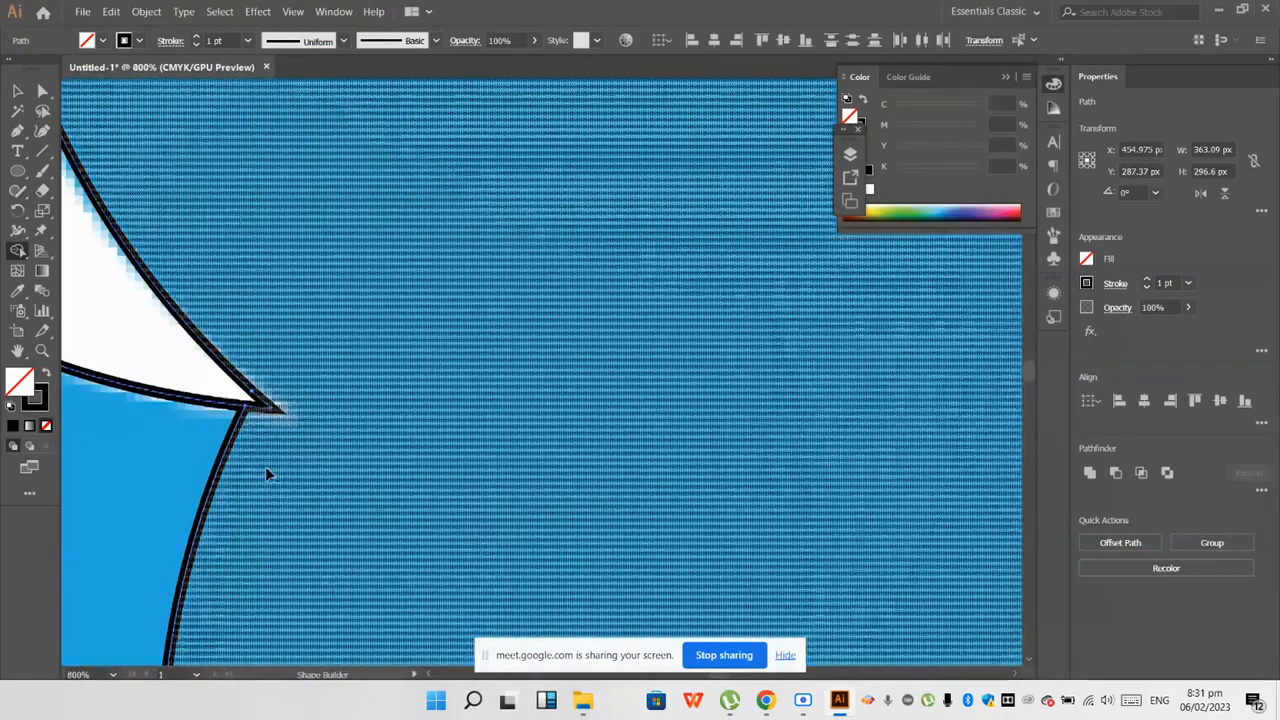
scroll(265, 466, down, 4)
drag(410, 432, 464, 454)
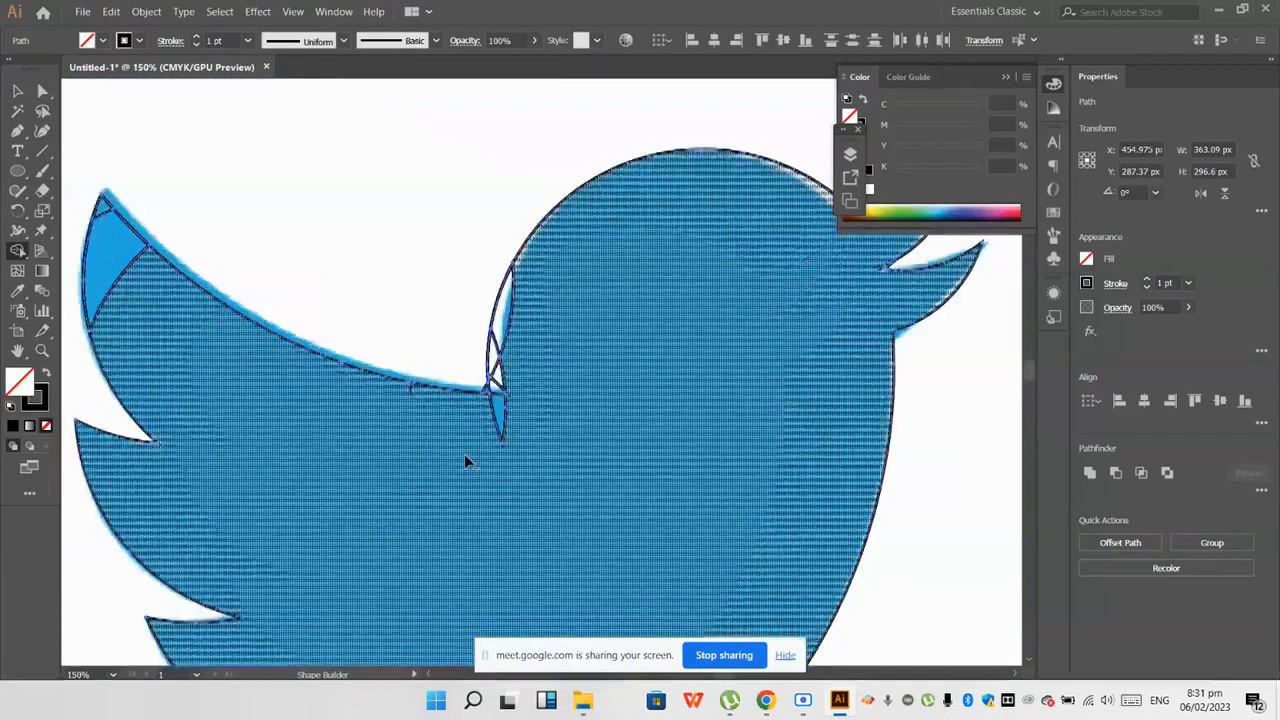
Step: Merge the thin slivers at the back of the neck, where it meets the wing, into the bird shape
scroll(464, 454, up, 3)
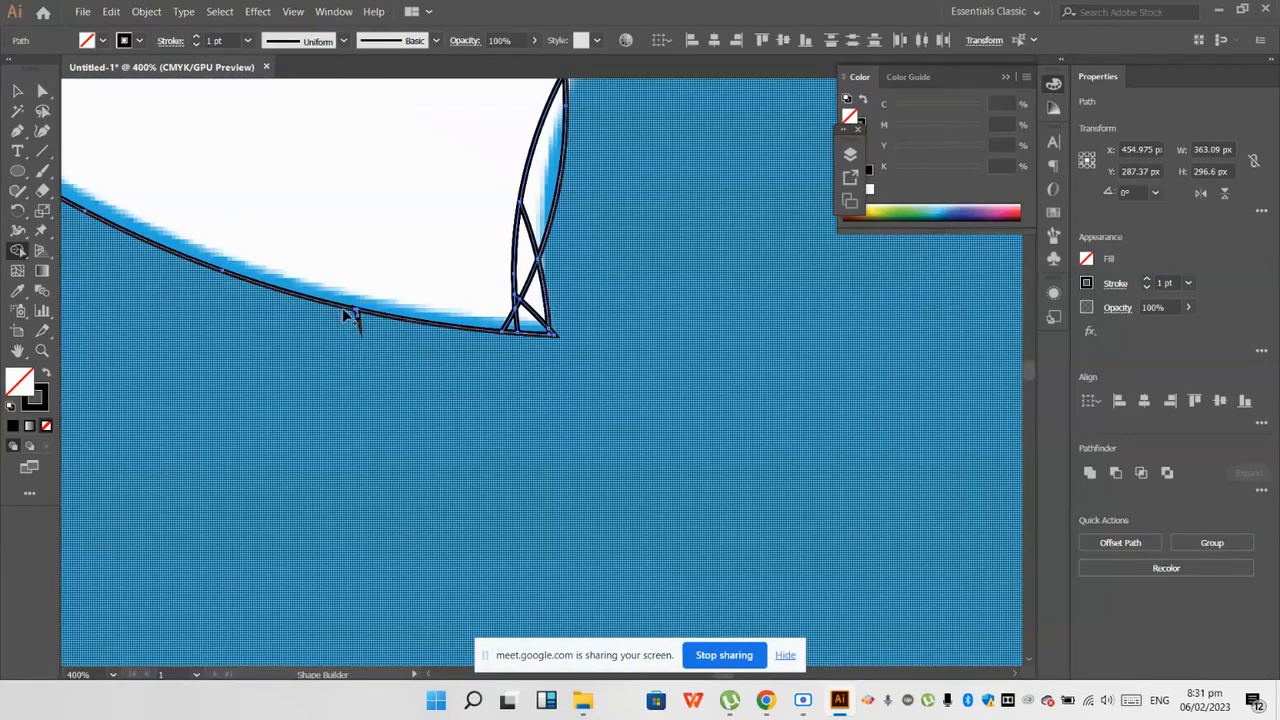
scroll(618, 312, up, 1)
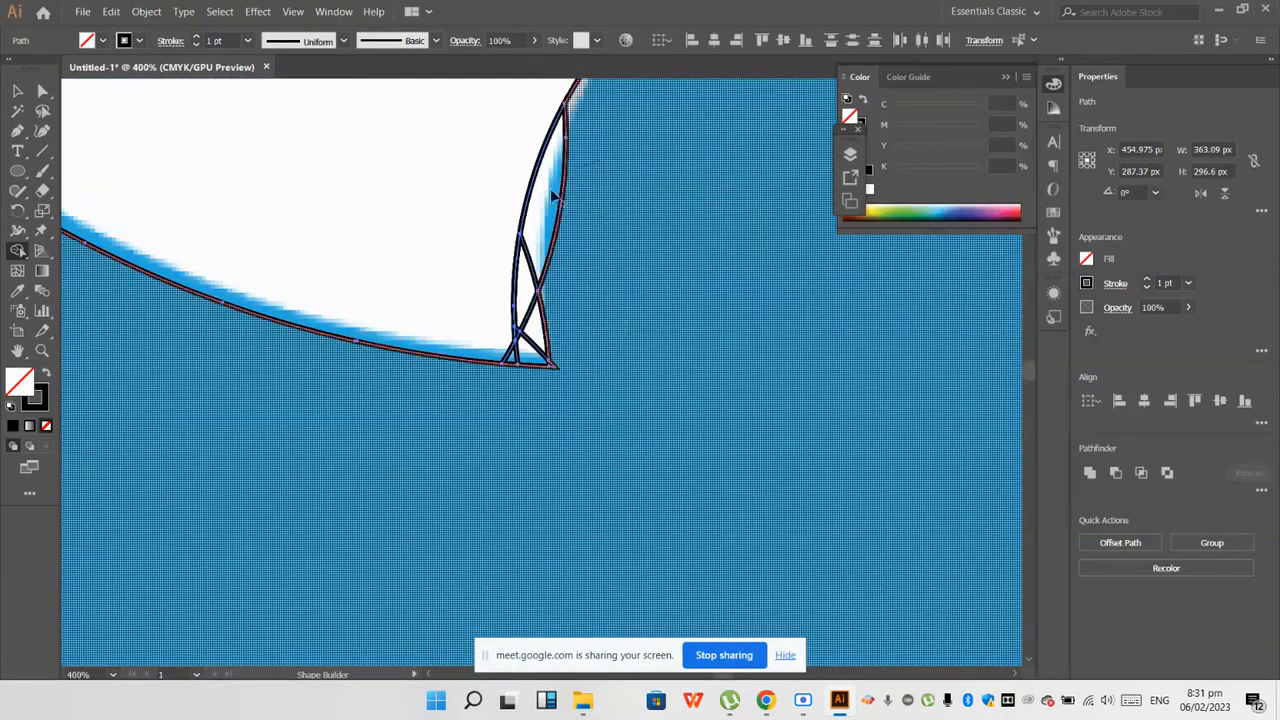
drag(542, 180, 537, 417)
scroll(556, 346, up, 2)
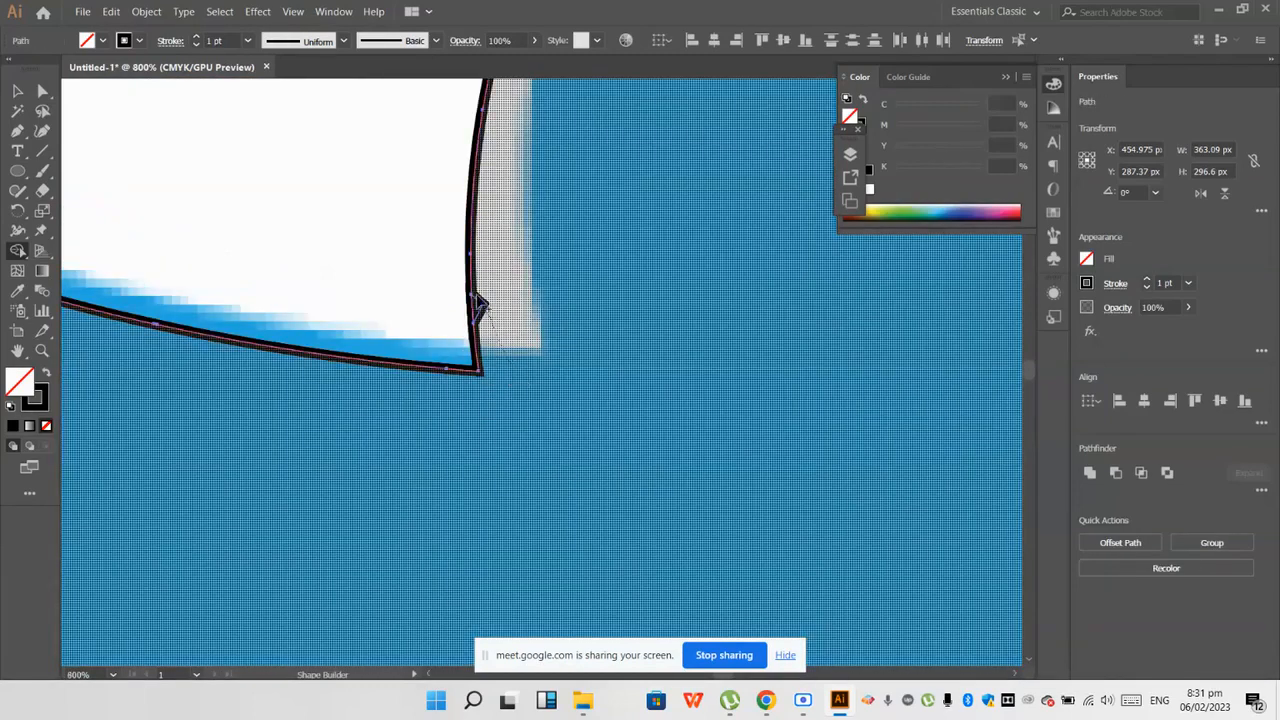
scroll(508, 340, down, 5)
Step: Clear the small leftover pieces at the upper wing tip so that the bird has one continuous outline
scroll(425, 332, up, 2)
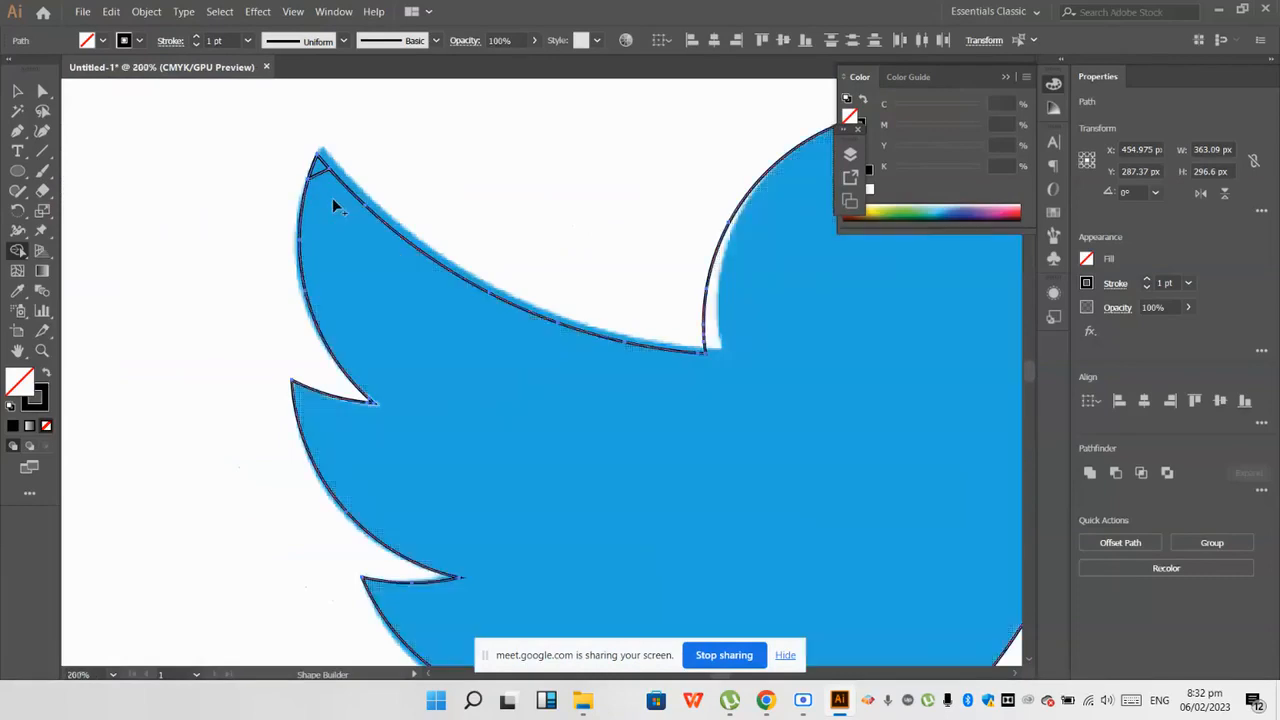
scroll(332, 198, up, 1)
scroll(326, 366, down, 4)
scroll(330, 373, down, 3)
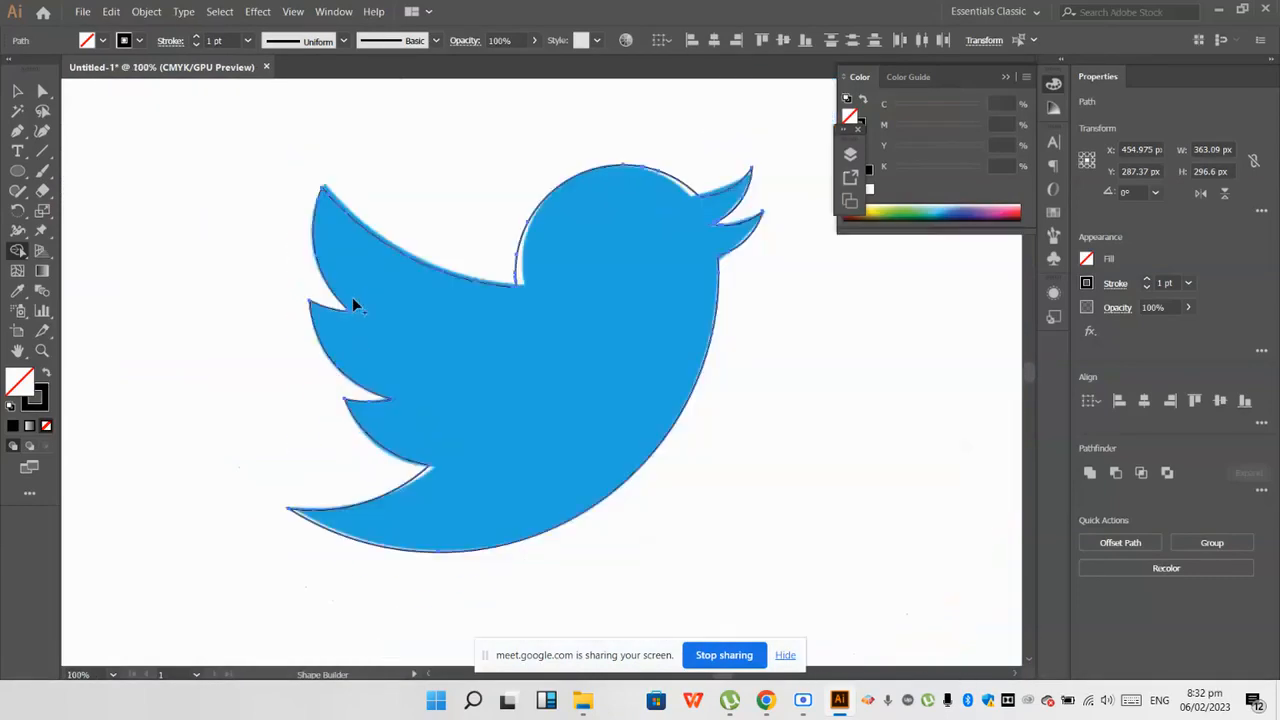
scroll(352, 297, up, 6)
scroll(331, 352, down, 2)
scroll(347, 368, down, 8)
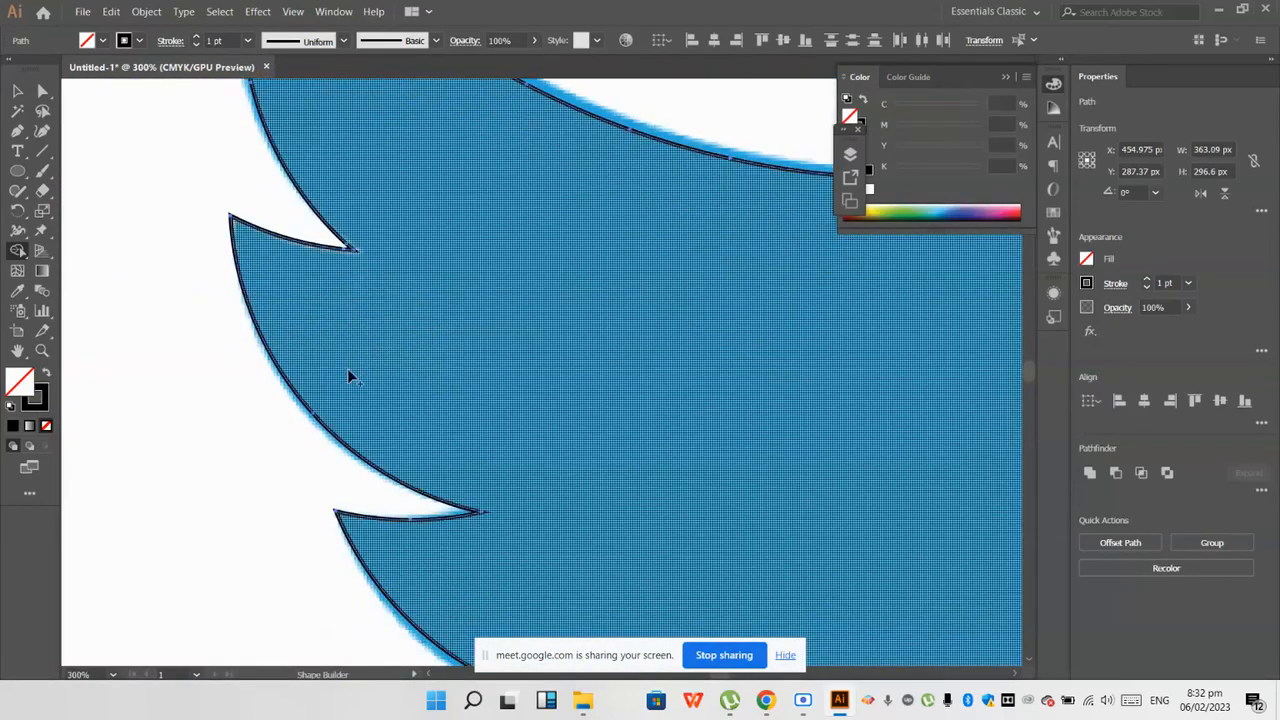
scroll(608, 321, down, 1)
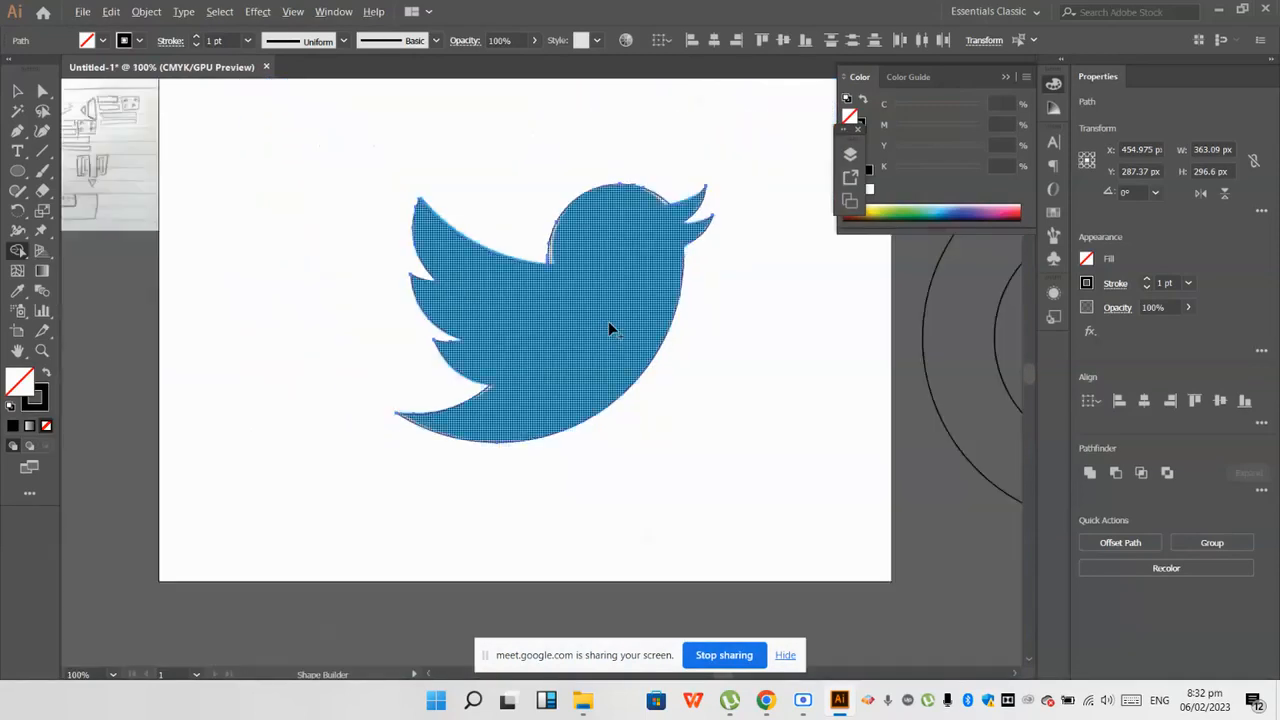
Step: Duplicate the merged bird outline straight down to the empty area below the artboard
click(17, 90)
click(340, 384)
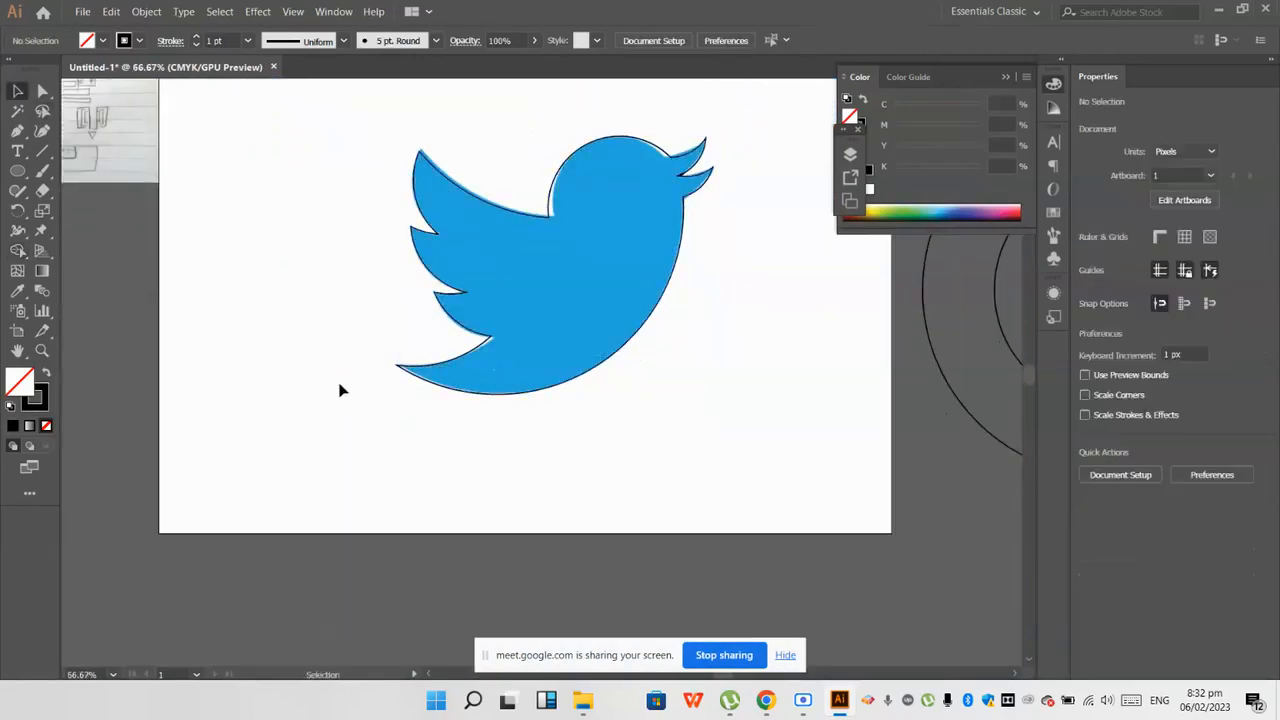
scroll(340, 384, down, 2)
drag(436, 395, 416, 585)
key(alt+shift)
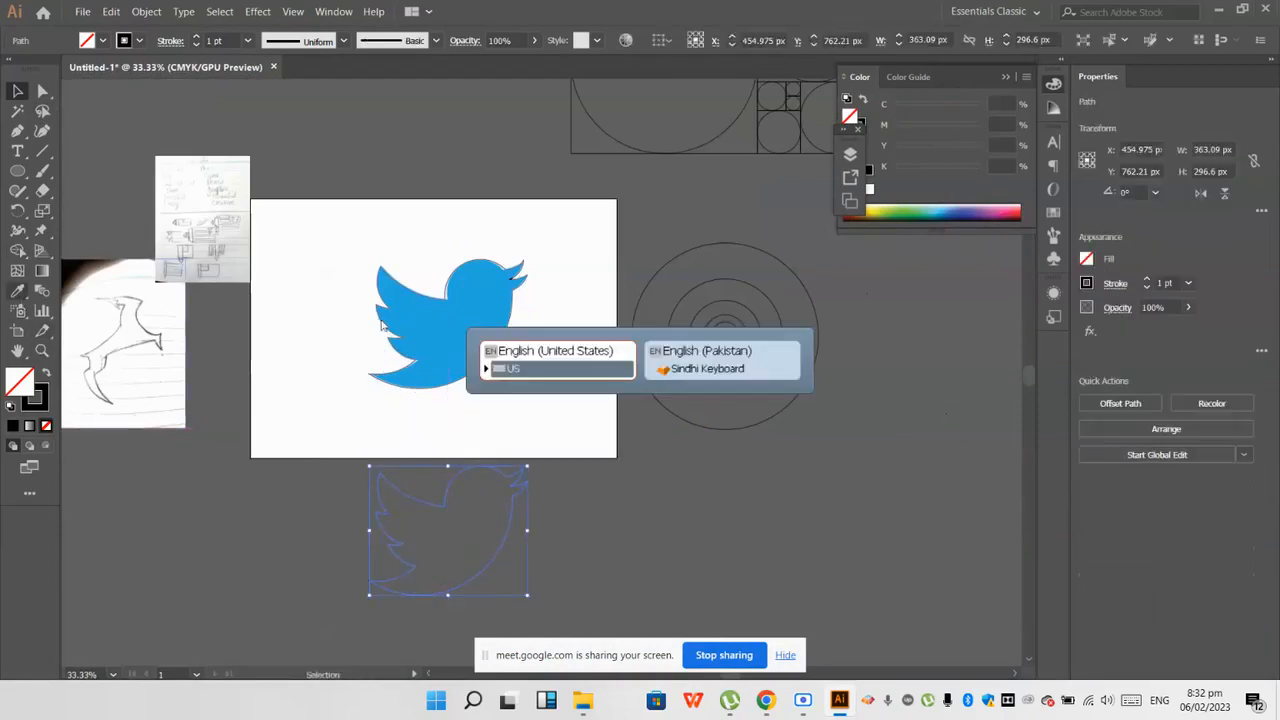
Step: Fill the duplicated bird with the reference logo's blue and no stroke by sampling it with the Eyedropper
key(i)
click(452, 312)
click(19, 93)
click(246, 552)
scroll(472, 500, down, 3)
scroll(480, 400, up, 4)
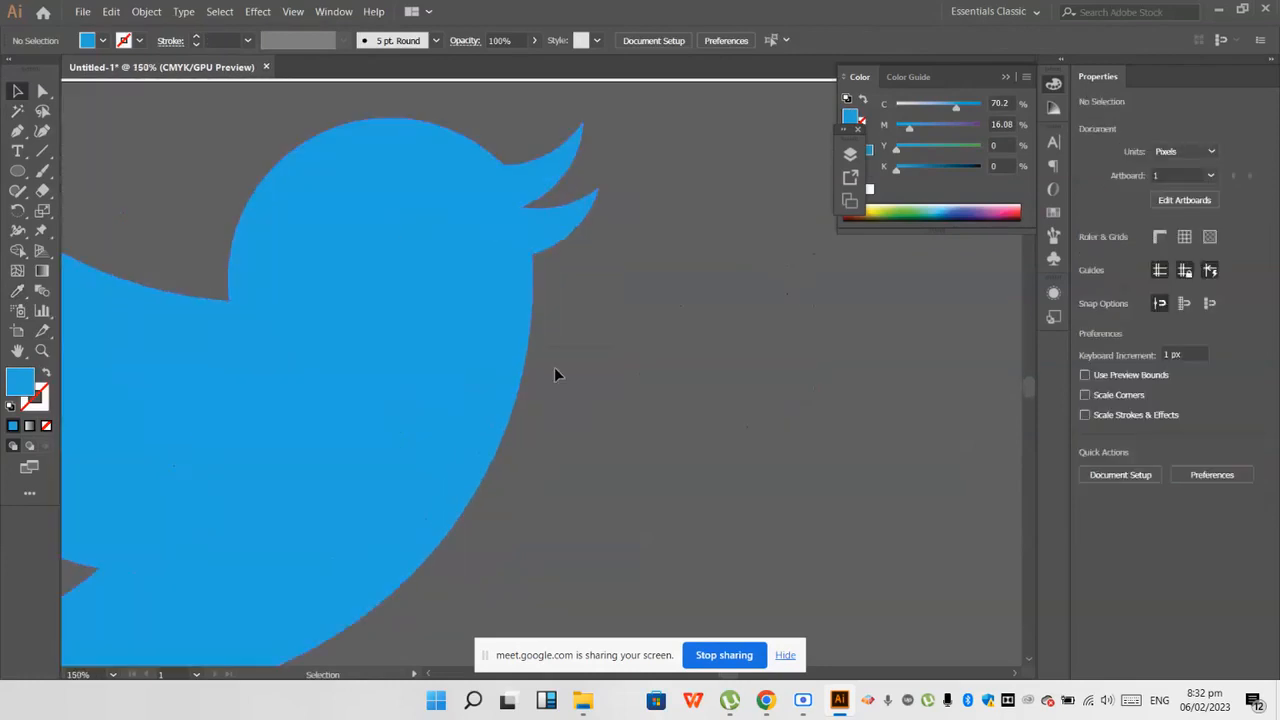
scroll(560, 380, down, 3)
scroll(520, 440, down, 2)
Step: Move the blue bird to the empty area above the artboard, clear of its upper edge, and deselect it
drag(523, 449, 434, 155)
scroll(440, 170, up, 2)
scroll(432, 219, up, 3)
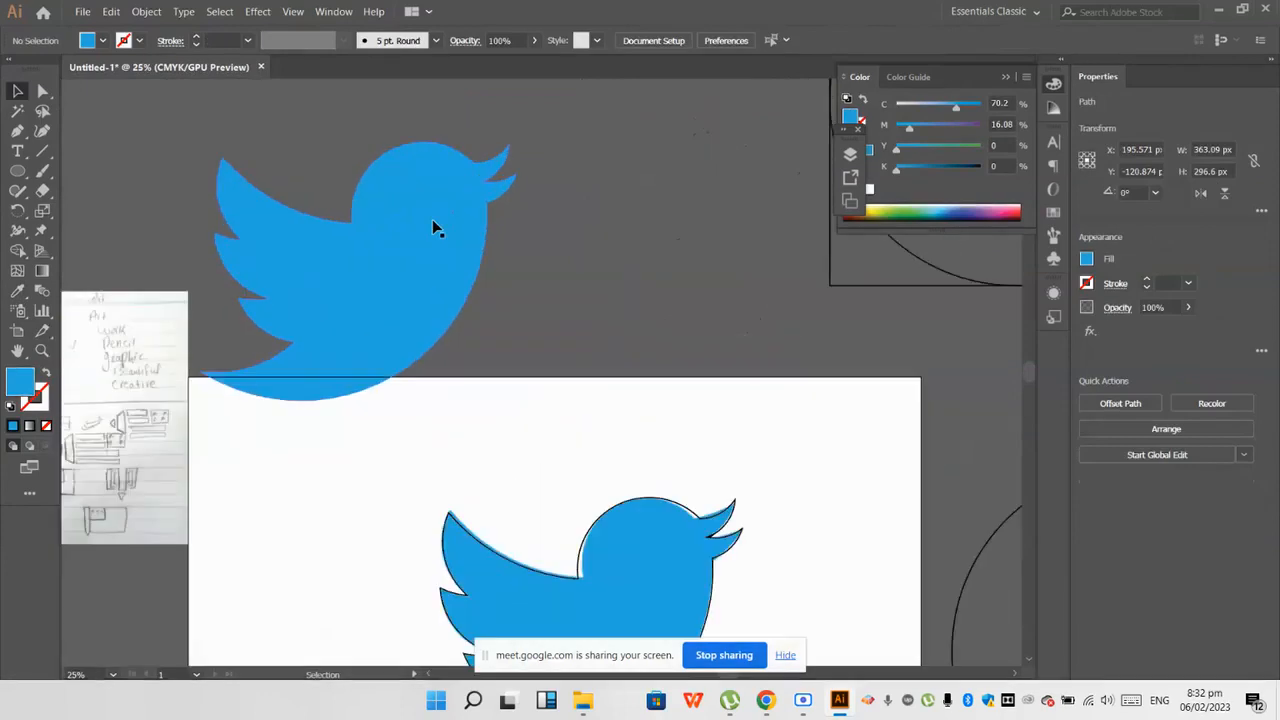
scroll(432, 220, up, 4)
scroll(432, 220, down, 3)
drag(295, 296, 401, 247)
scroll(398, 236, up, 1)
click(635, 280)
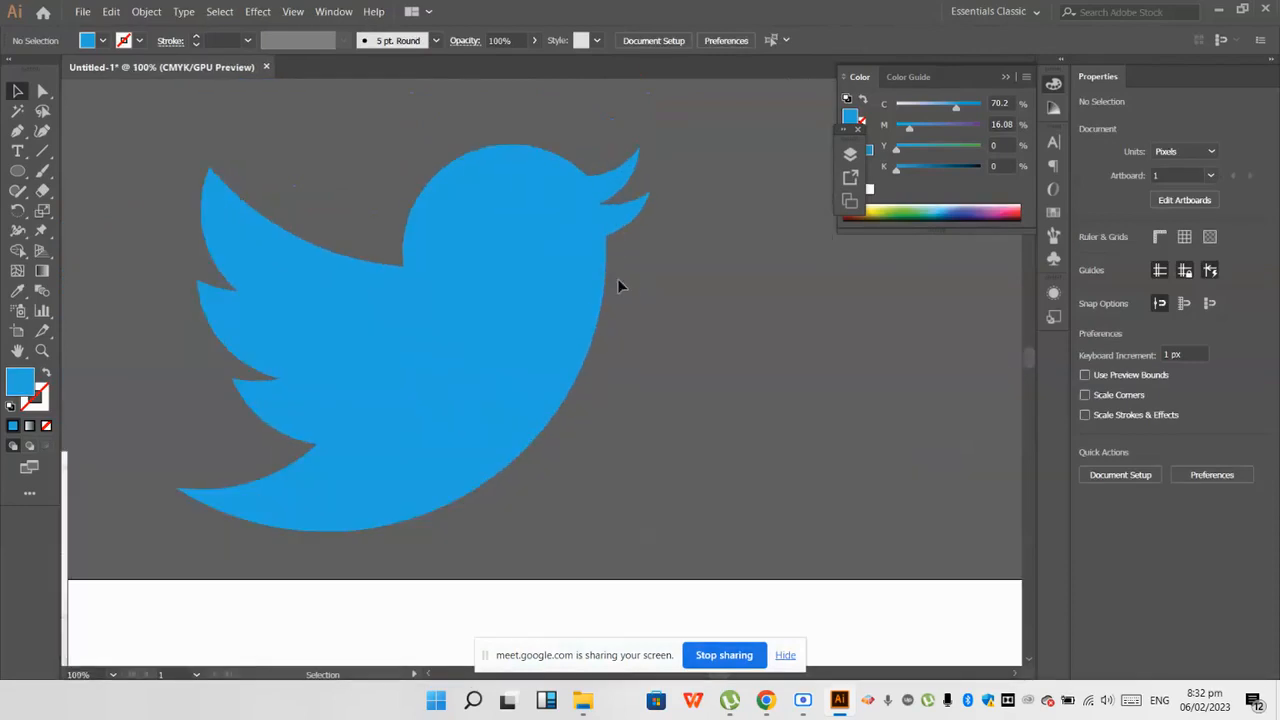
scroll(393, 331, down, 1)
scroll(437, 334, down, 2)
scroll(443, 340, up, 2)
scroll(438, 334, down, 2)
scroll(443, 338, down, 1)
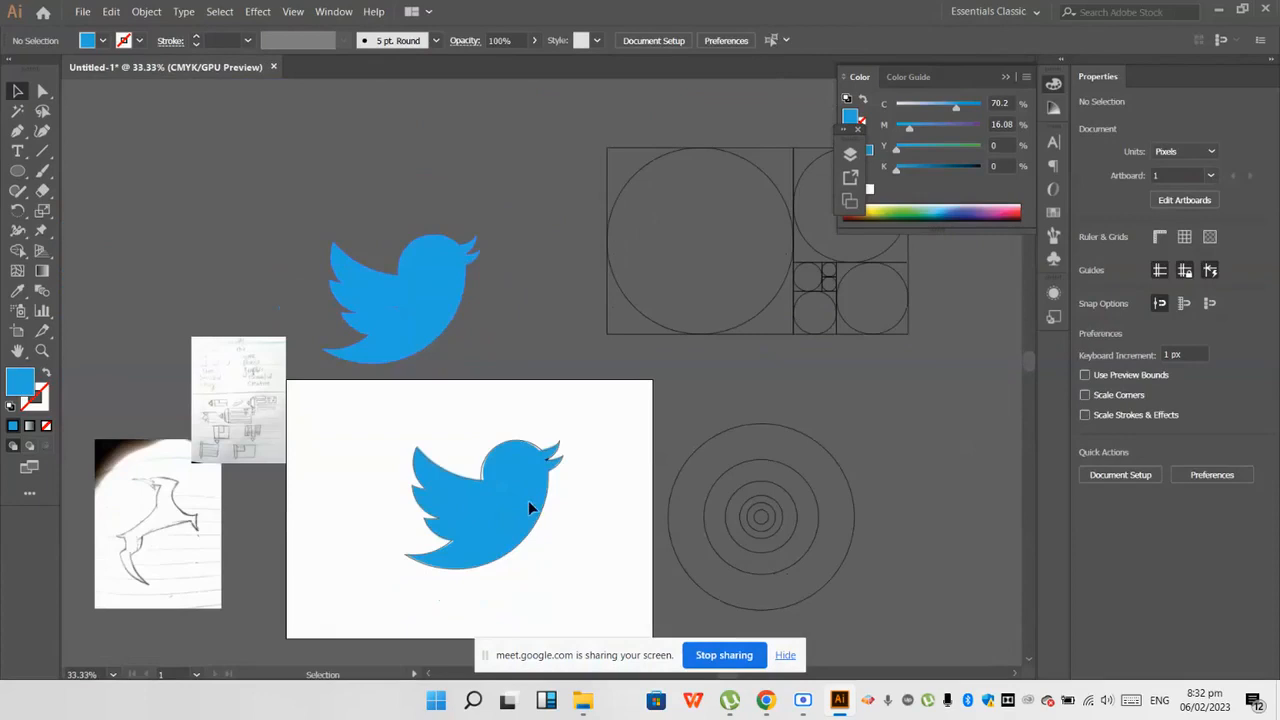
drag(546, 510, 530, 182)
click(546, 208)
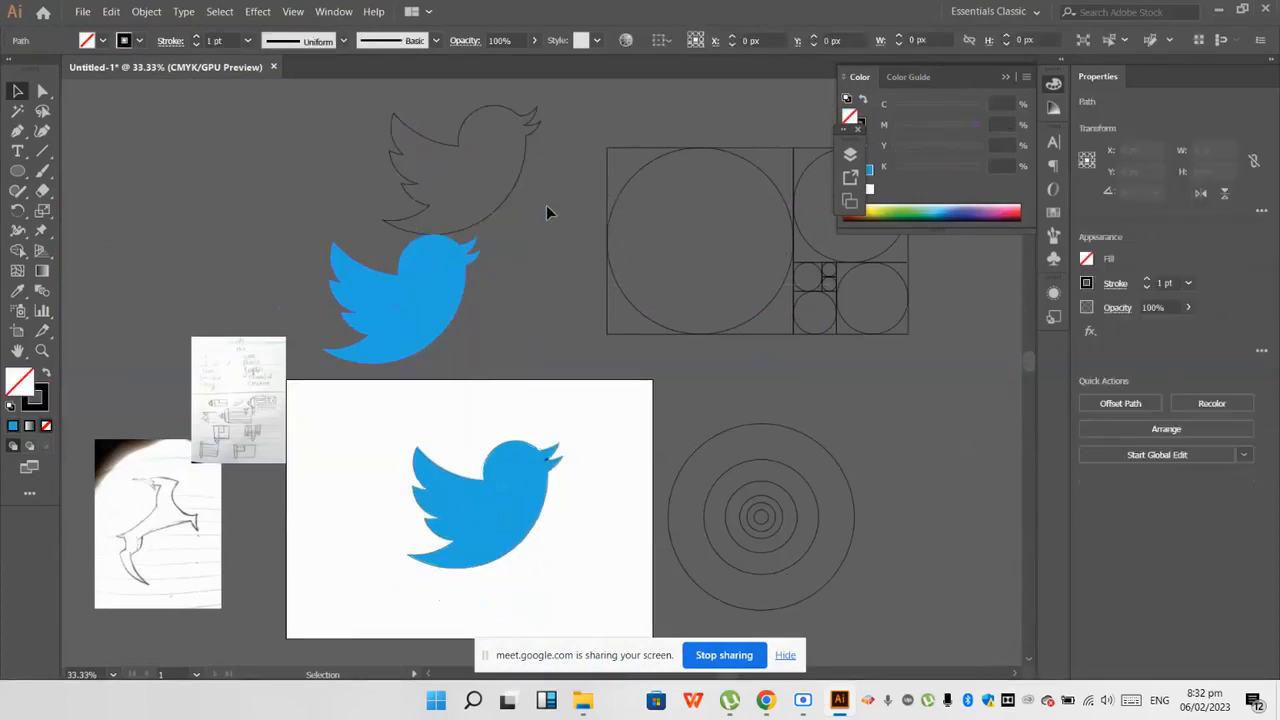
key(ctrl+z)
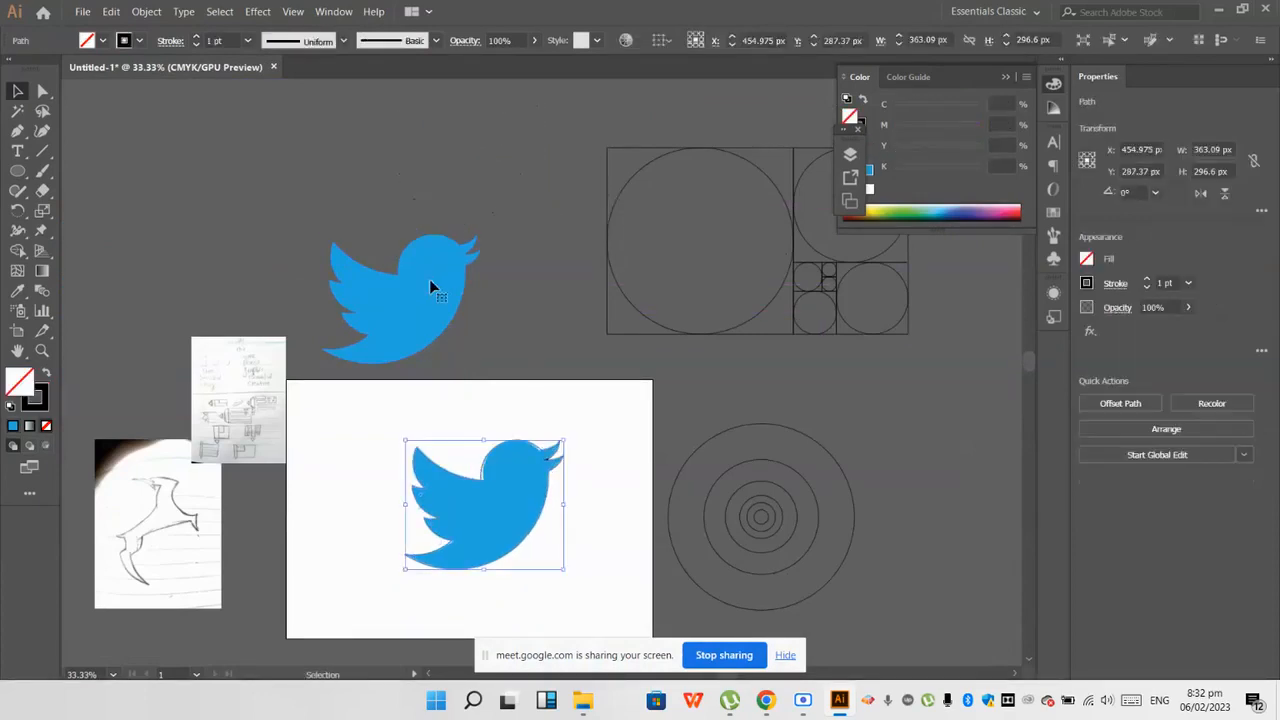
click(430, 285)
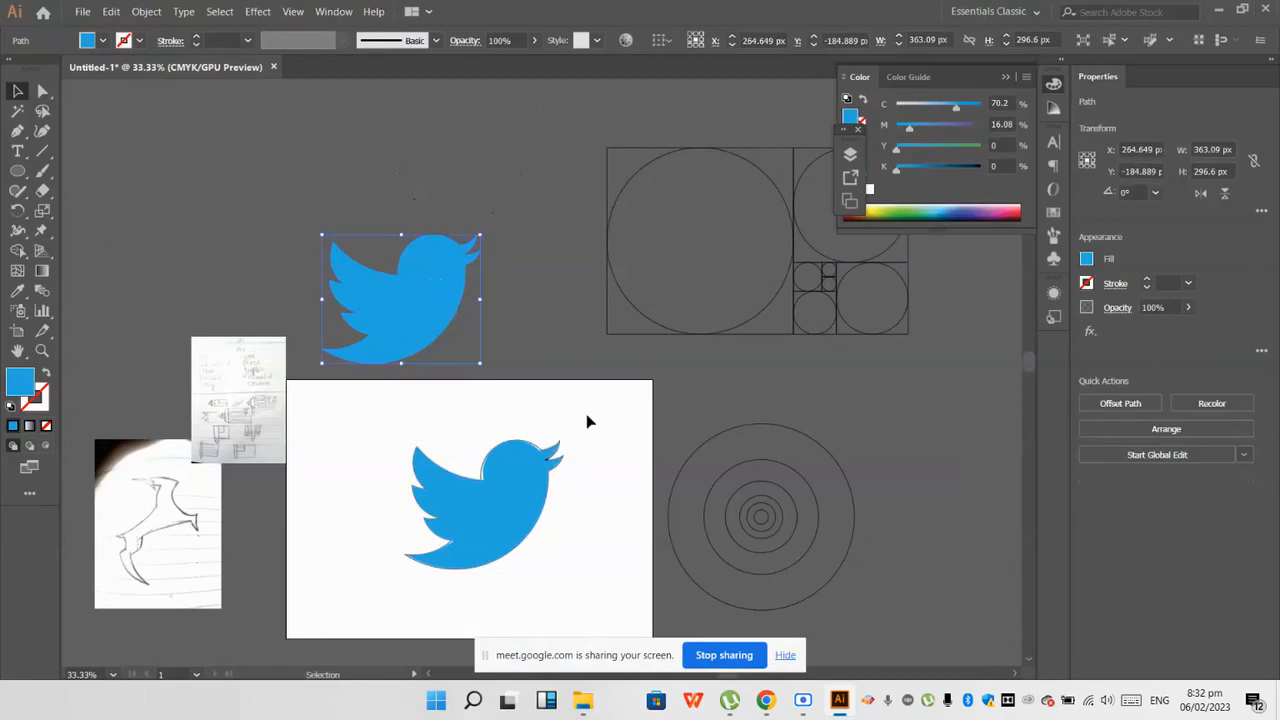
click(503, 337)
scroll(404, 284, up, 5)
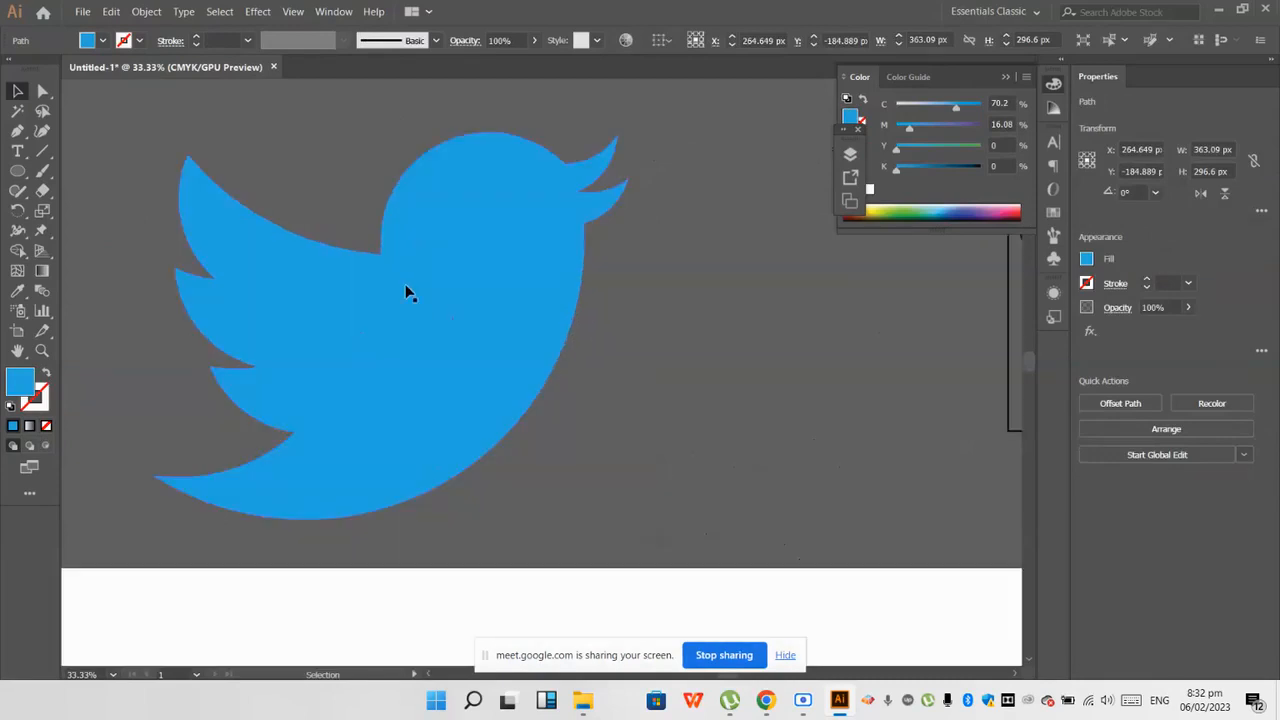
scroll(404, 284, up, 1)
scroll(404, 284, down, 2)
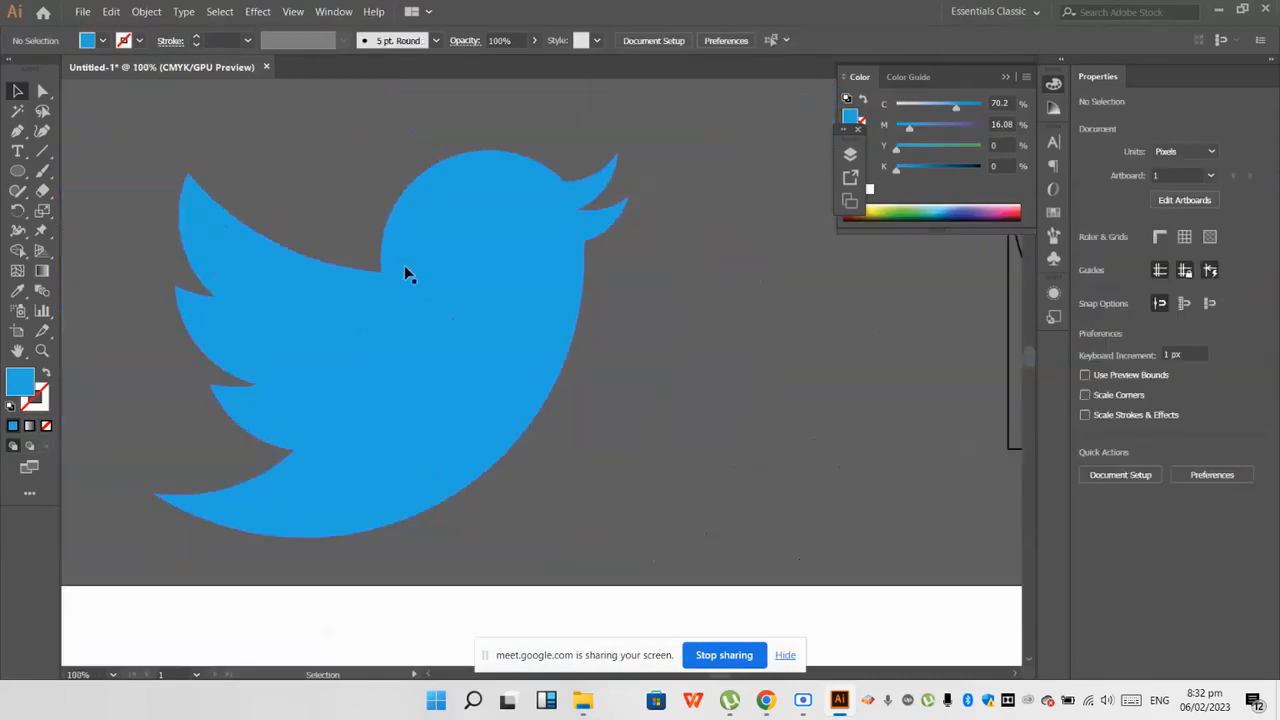
scroll(414, 280, down, 3)
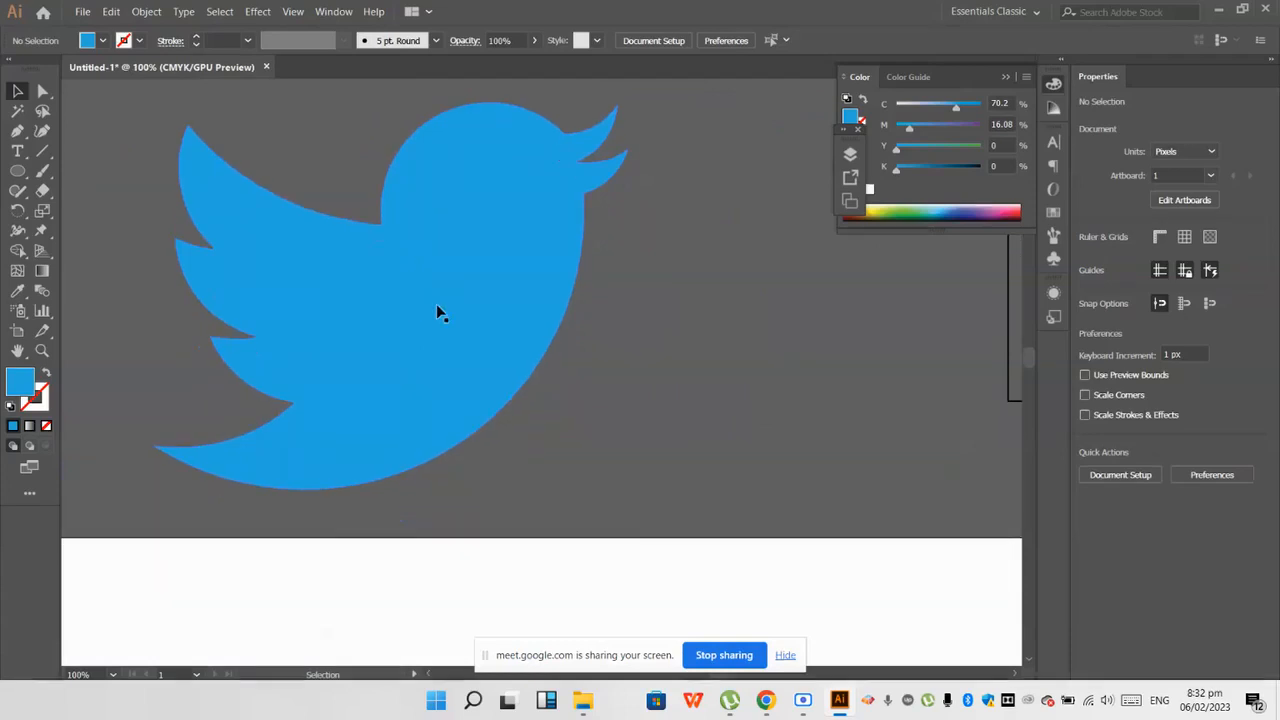
Step: Switch to the Google Meet call in Chrome
mouse_move(768, 701)
click(623, 568)
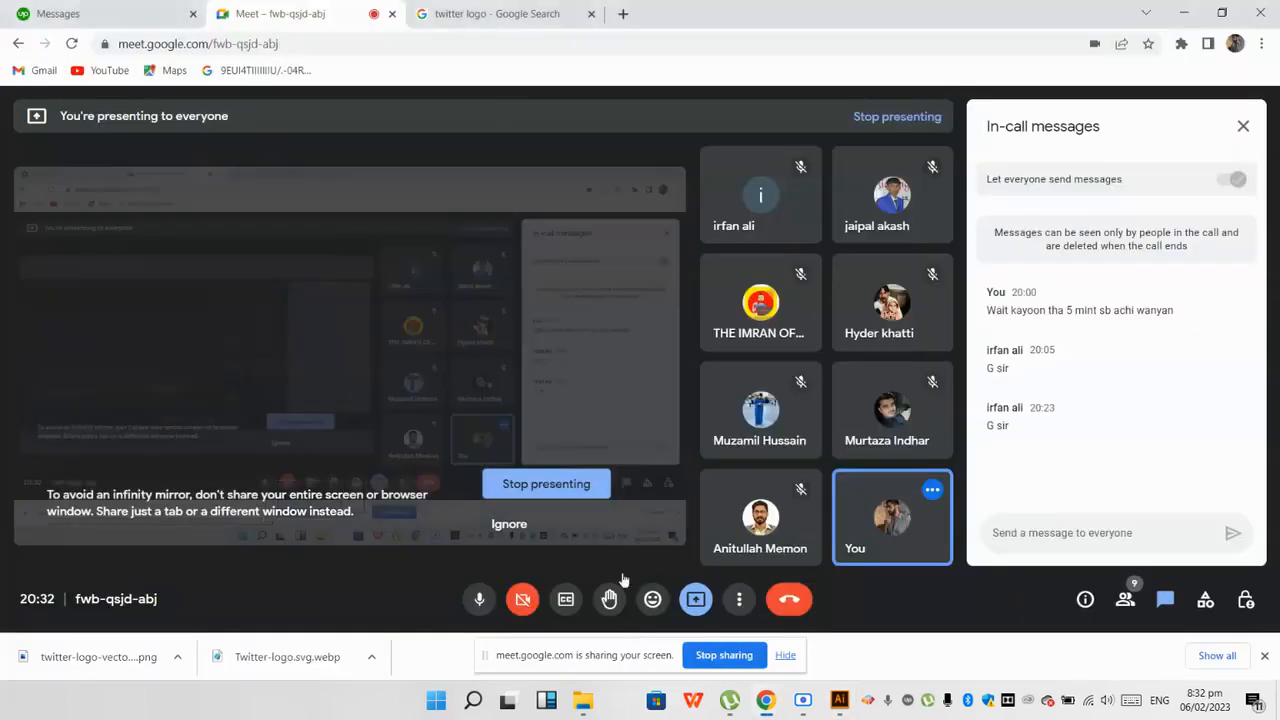
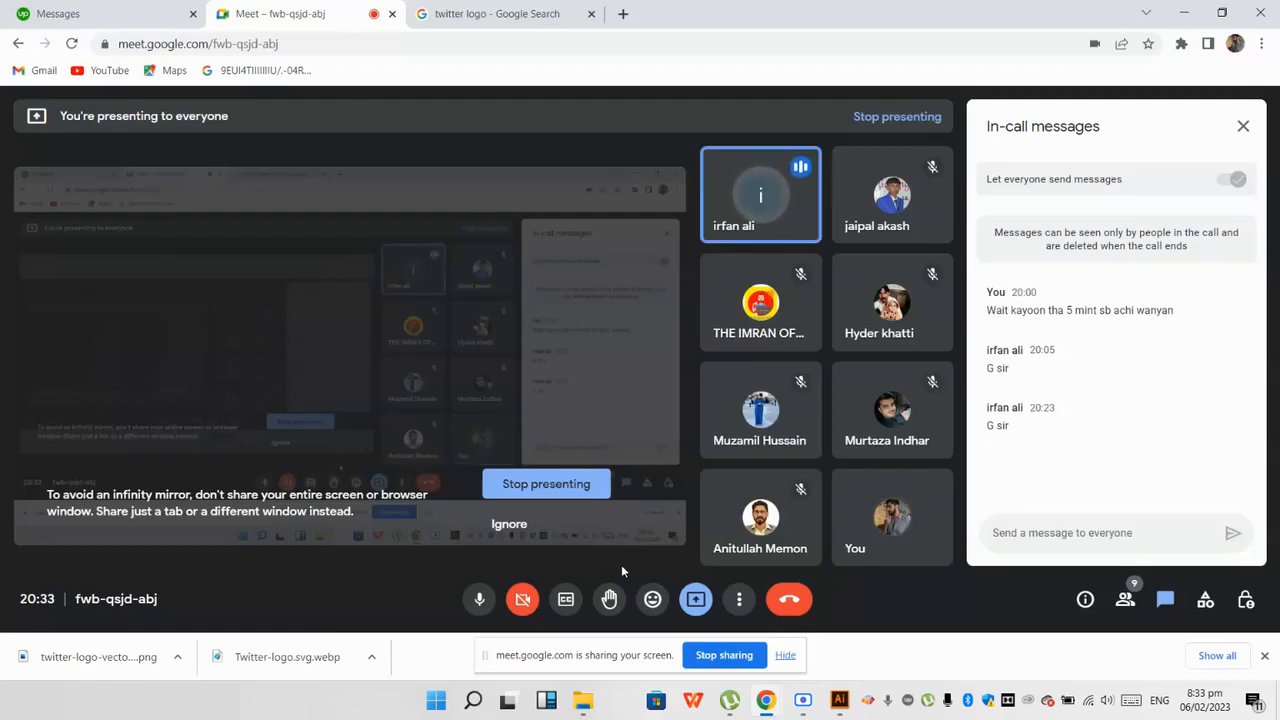
Step: Switch back to Illustrator and compare the blue bird with the outlined logo on the artboard
mouse_move(765, 700)
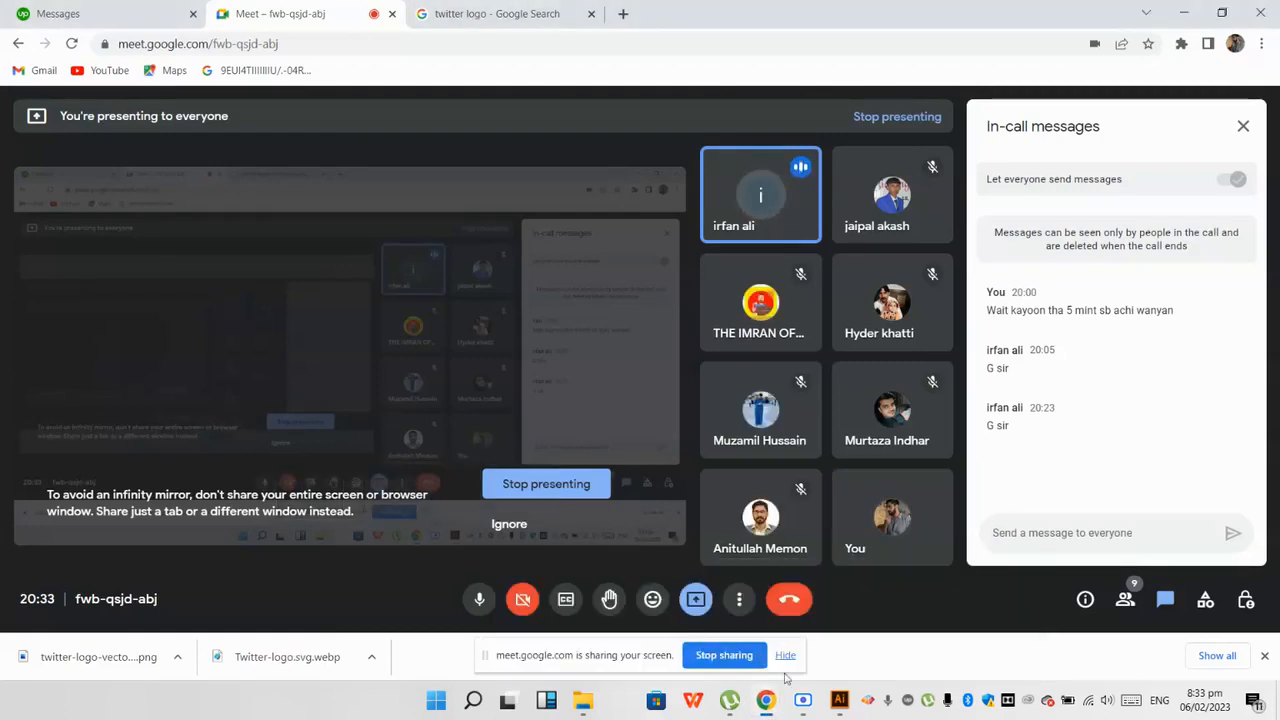
click(839, 700)
scroll(525, 372, down, 3)
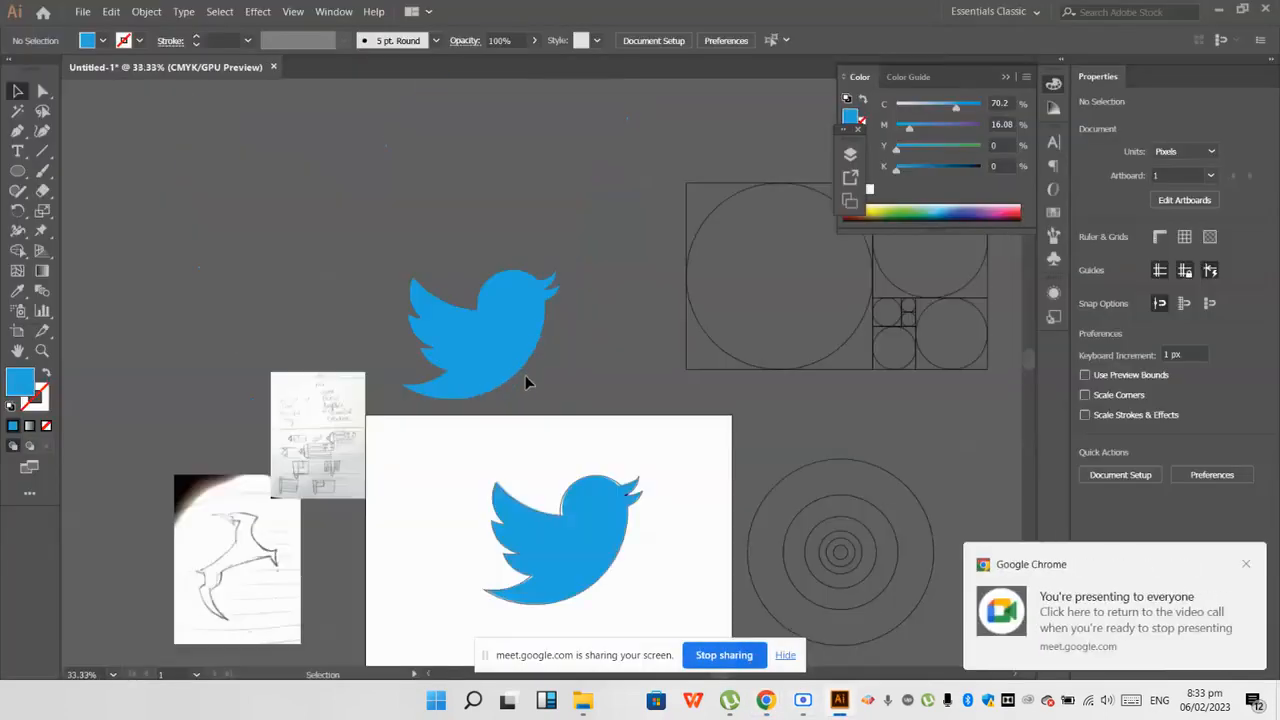
scroll(594, 514, up, 2)
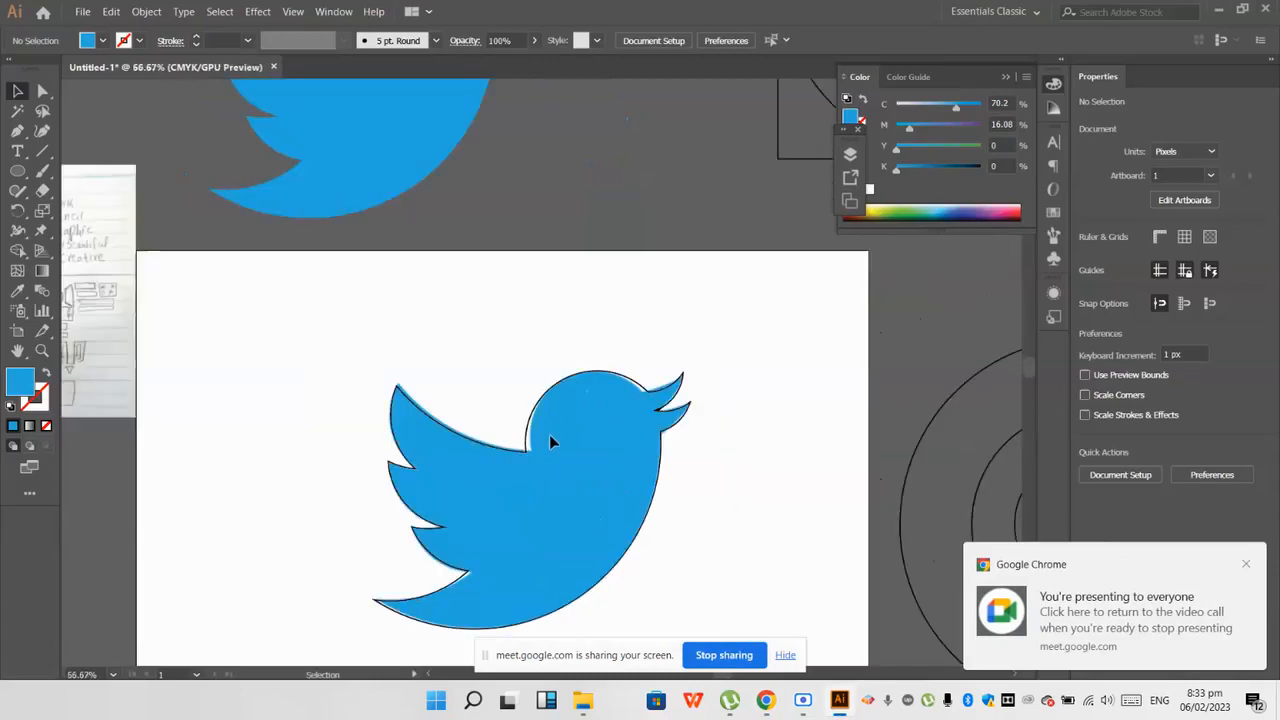
scroll(549, 434, down, 1)
Step: Undo the bird's duplication, coloring and Shape Builder merging back to the complete set of construction circles over the reference logo
key(a)
key(ctrl+z)
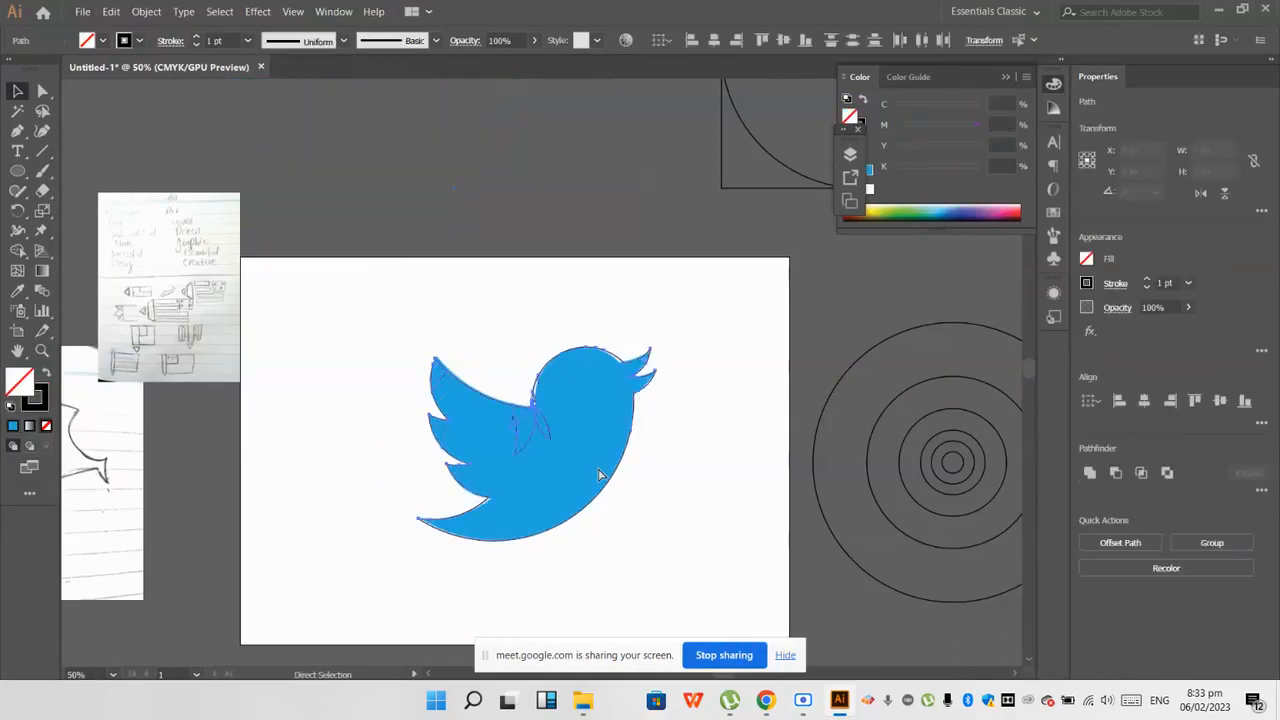
key(ctrl+z)
key(ctrl+z)
key(ctrl+z)
key(ctrl+z)
key(ctrl+z)
key(ctrl+z)
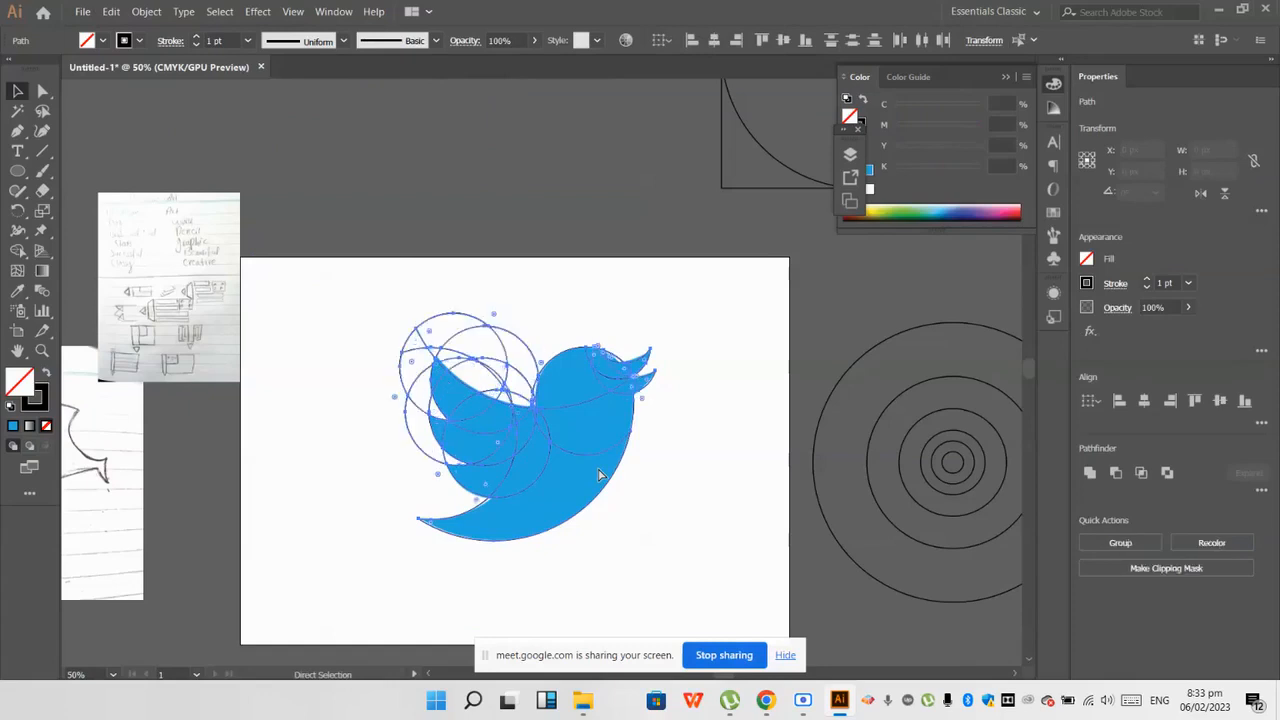
key(ctrl+z)
key(ctrl+z)
key(ctrl+z)
key(ctrl+z)
key(ctrl+z)
key(ctrl+z)
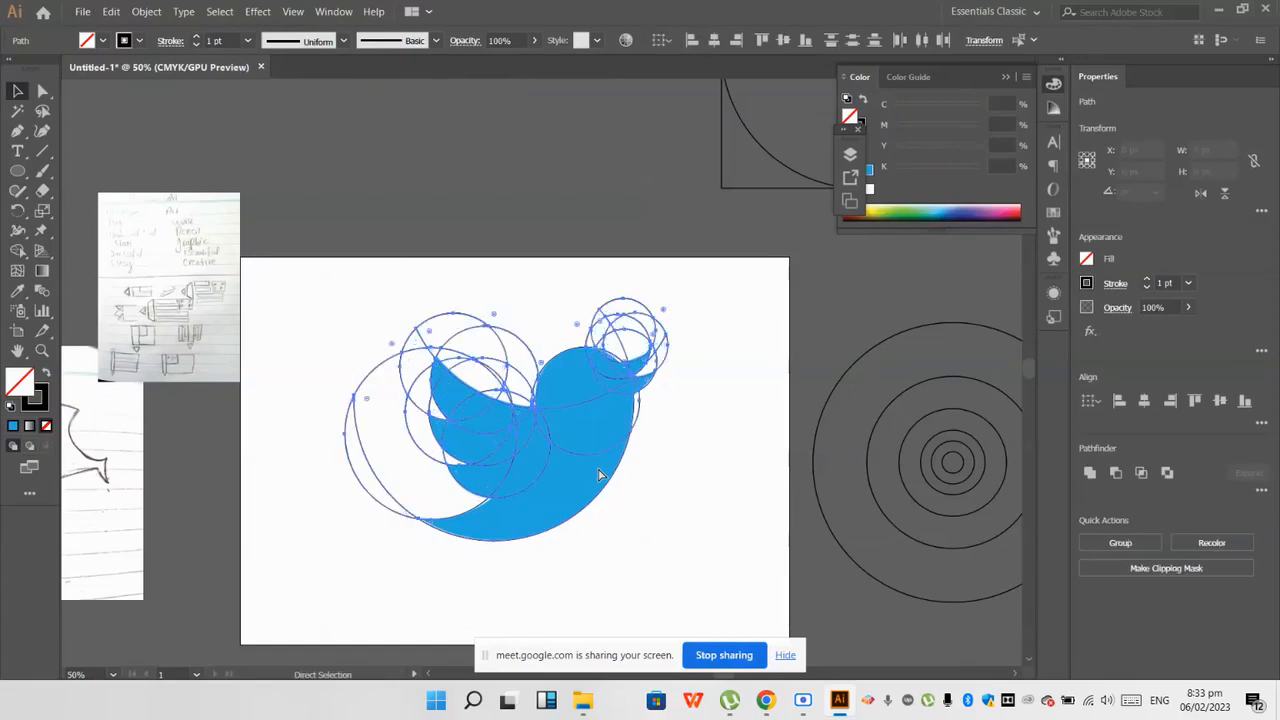
key(ctrl+z)
key(ctrl+z)
key(ctrl+z)
key(ctrl+z)
key(ctrl+z)
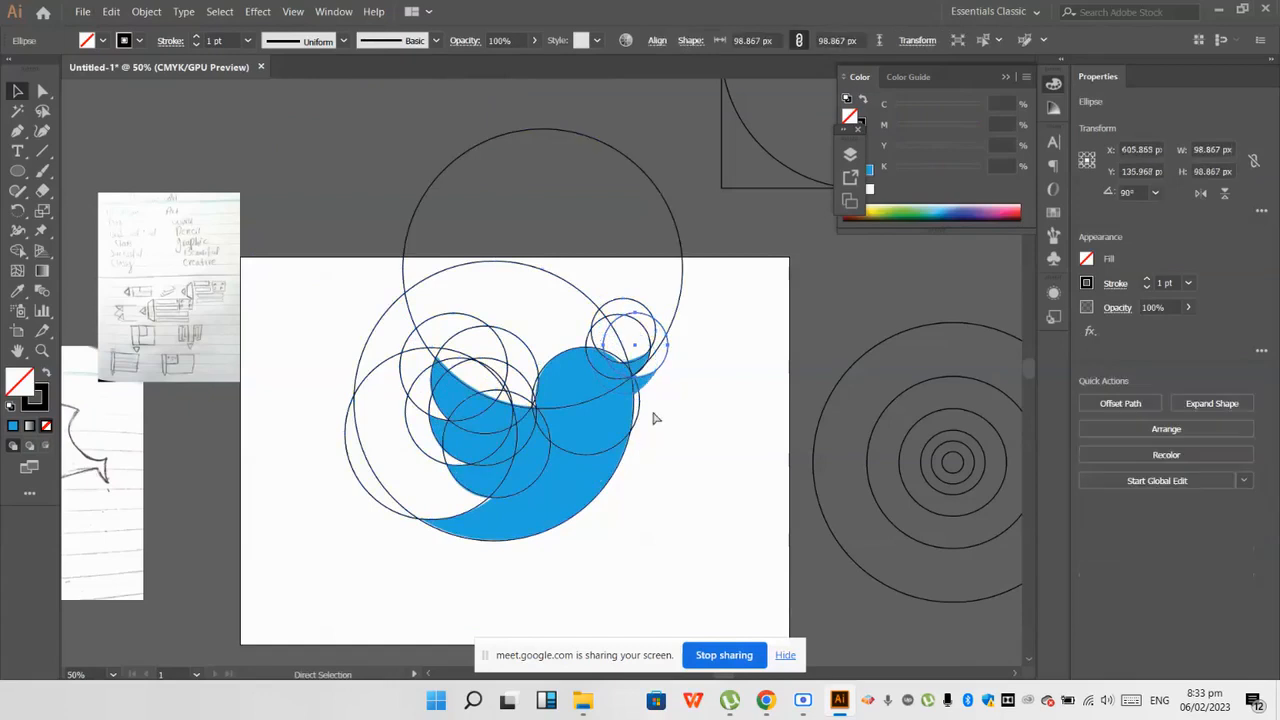
Step: Examine how the construction circles follow the reference bird's beak, head, wing and belly curves
scroll(662, 402, up, 5)
key(ctrl+shift+a)
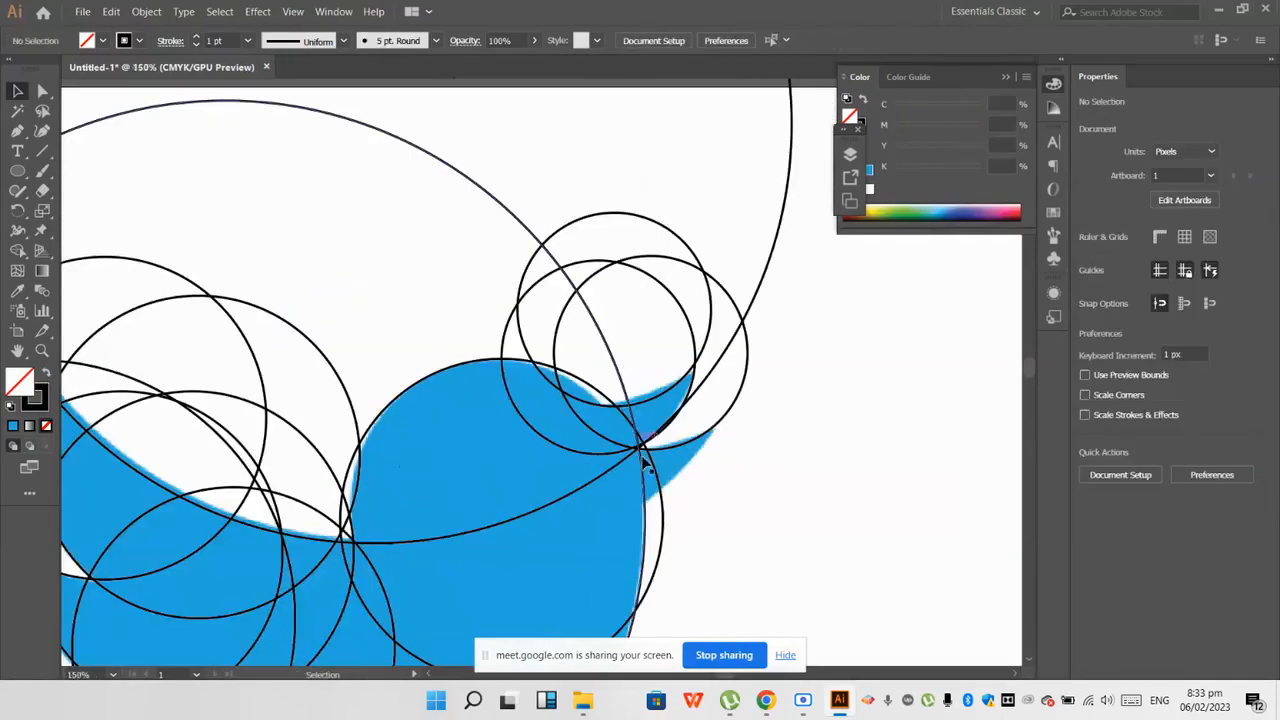
scroll(655, 420, down, 1)
scroll(501, 440, down, 3)
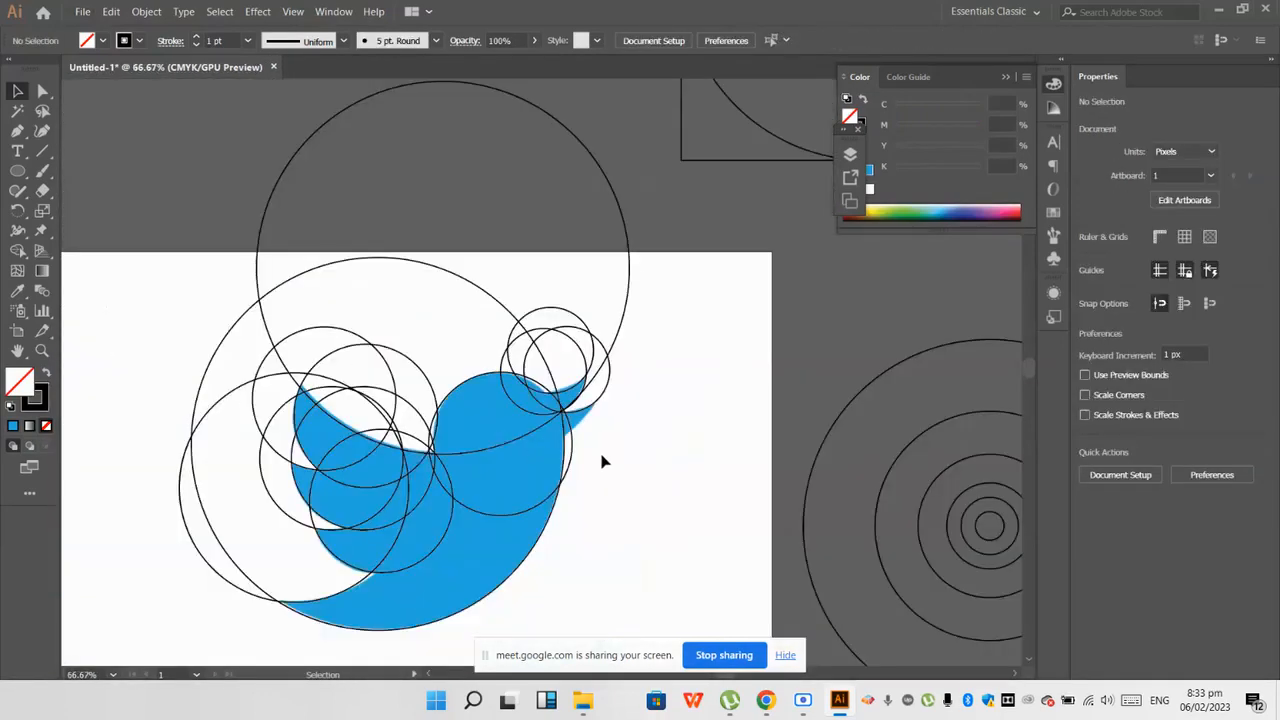
scroll(603, 461, down, 1)
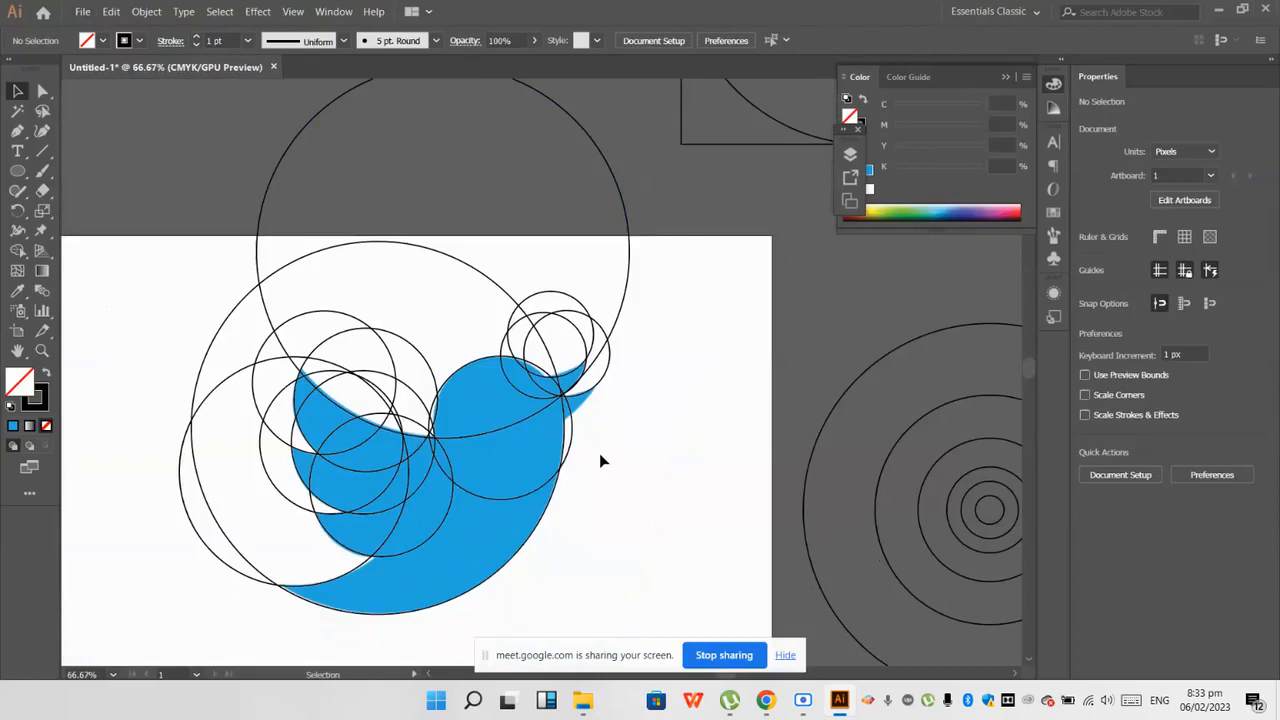
scroll(572, 456, down, 1)
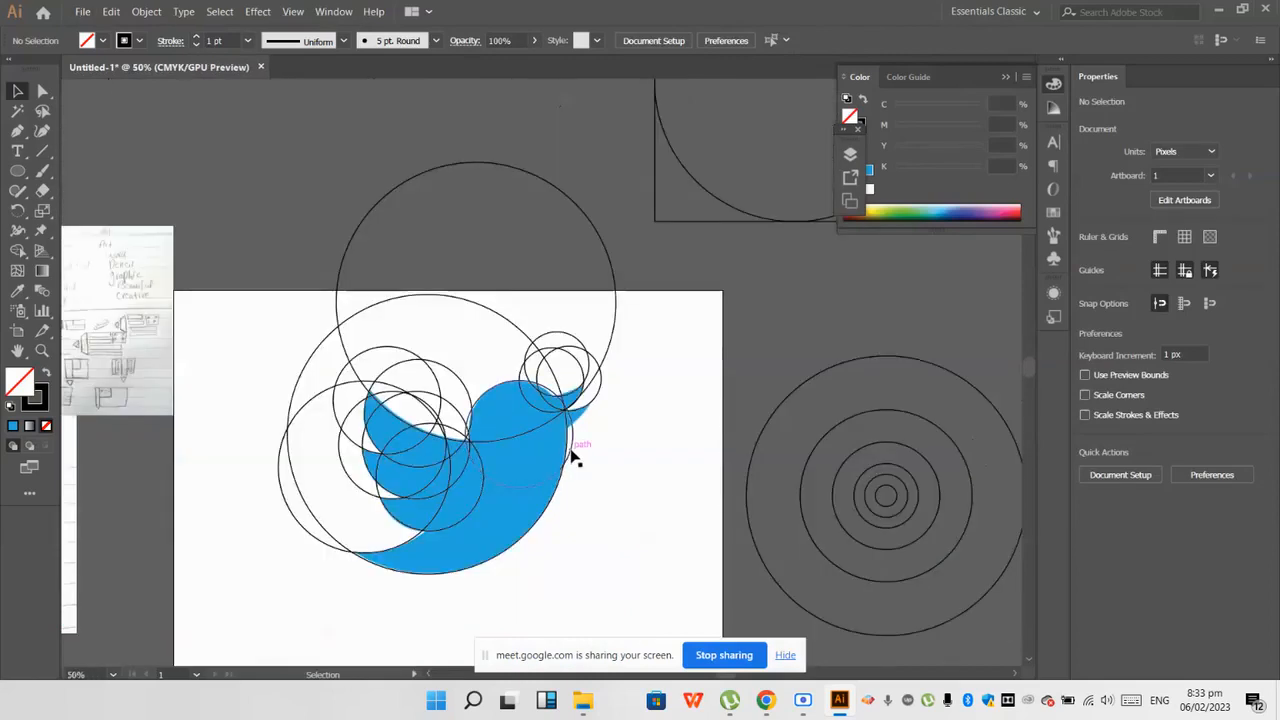
scroll(254, 486, down, 4)
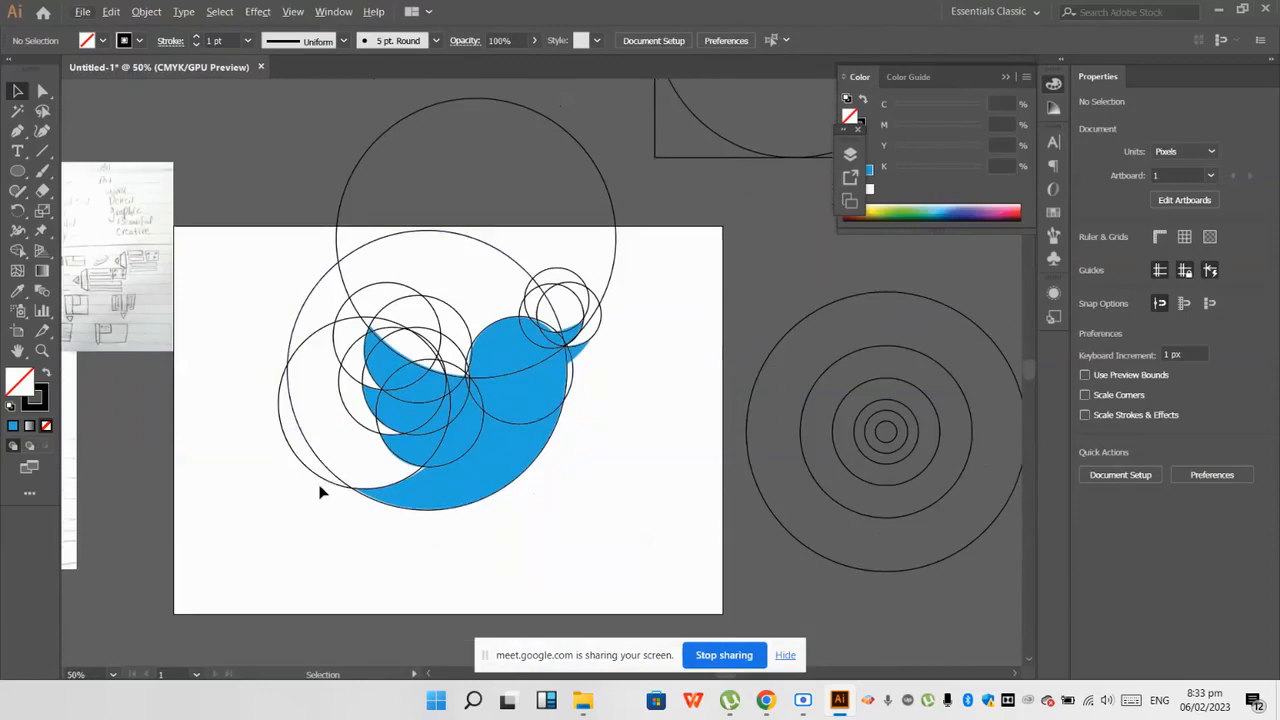
scroll(500, 309, up, 1)
scroll(641, 256, up, 2)
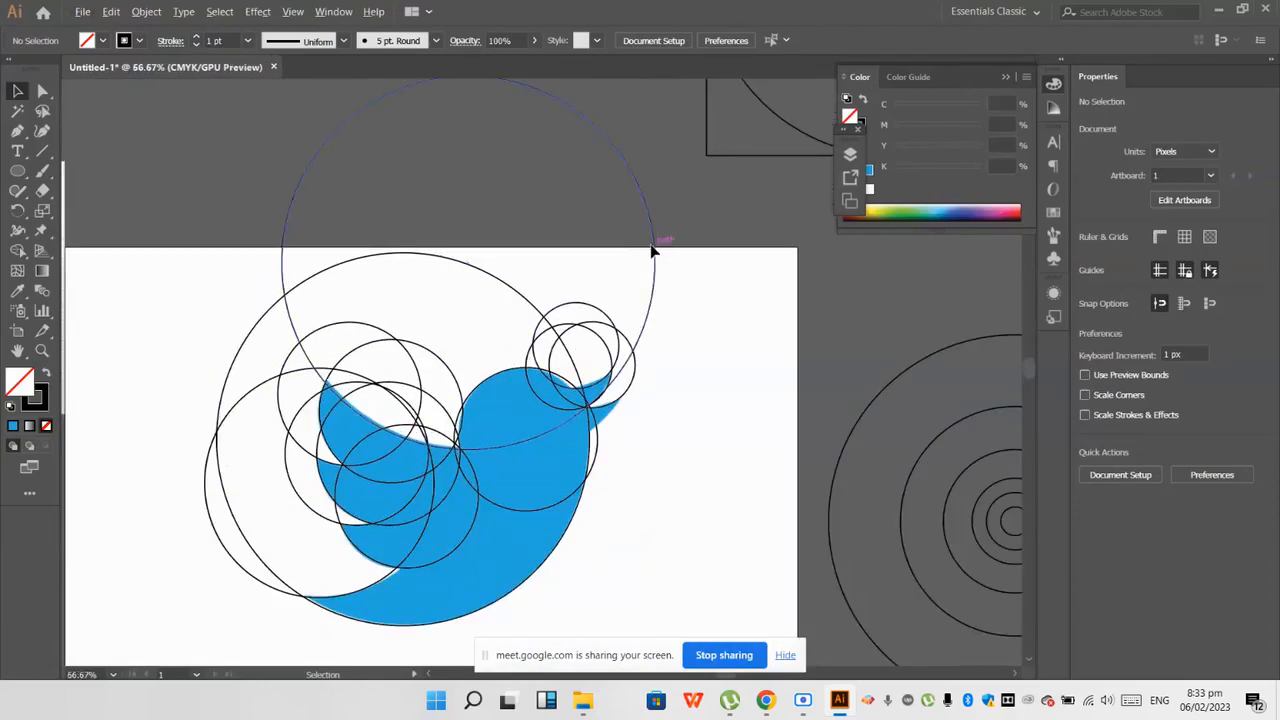
scroll(651, 251, down, 2)
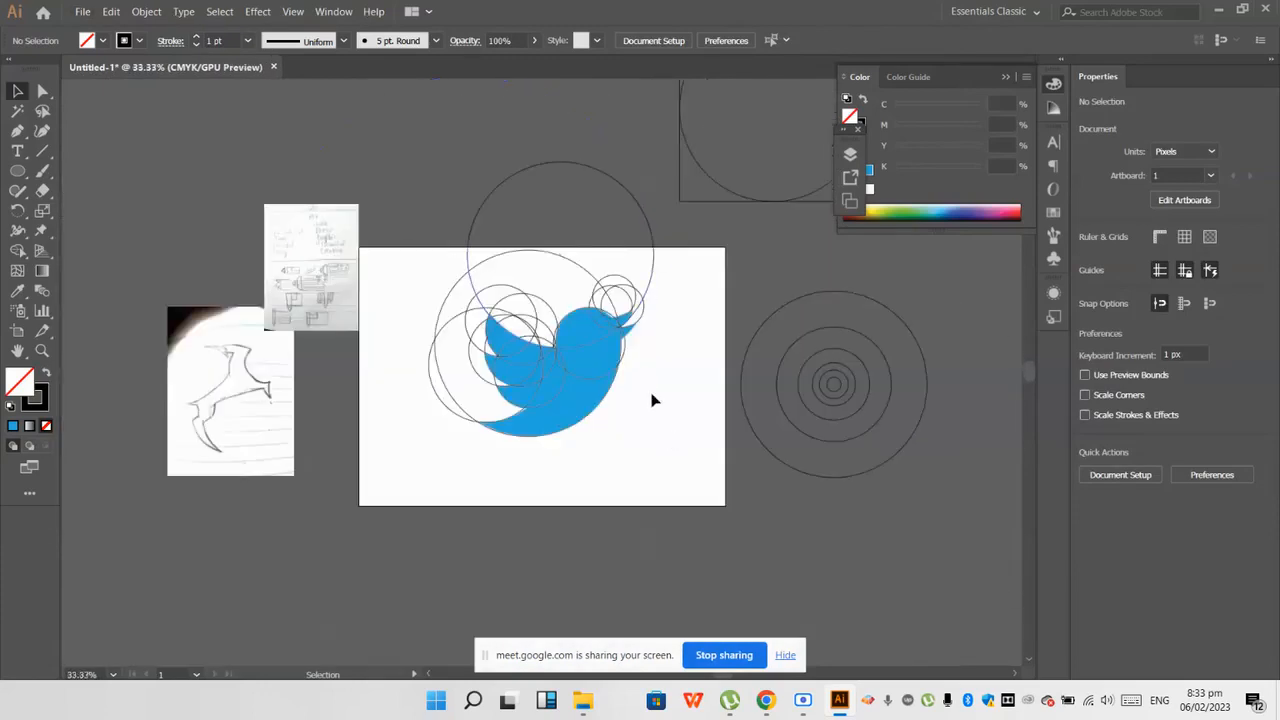
click(483, 211)
scroll(495, 237, down, 2)
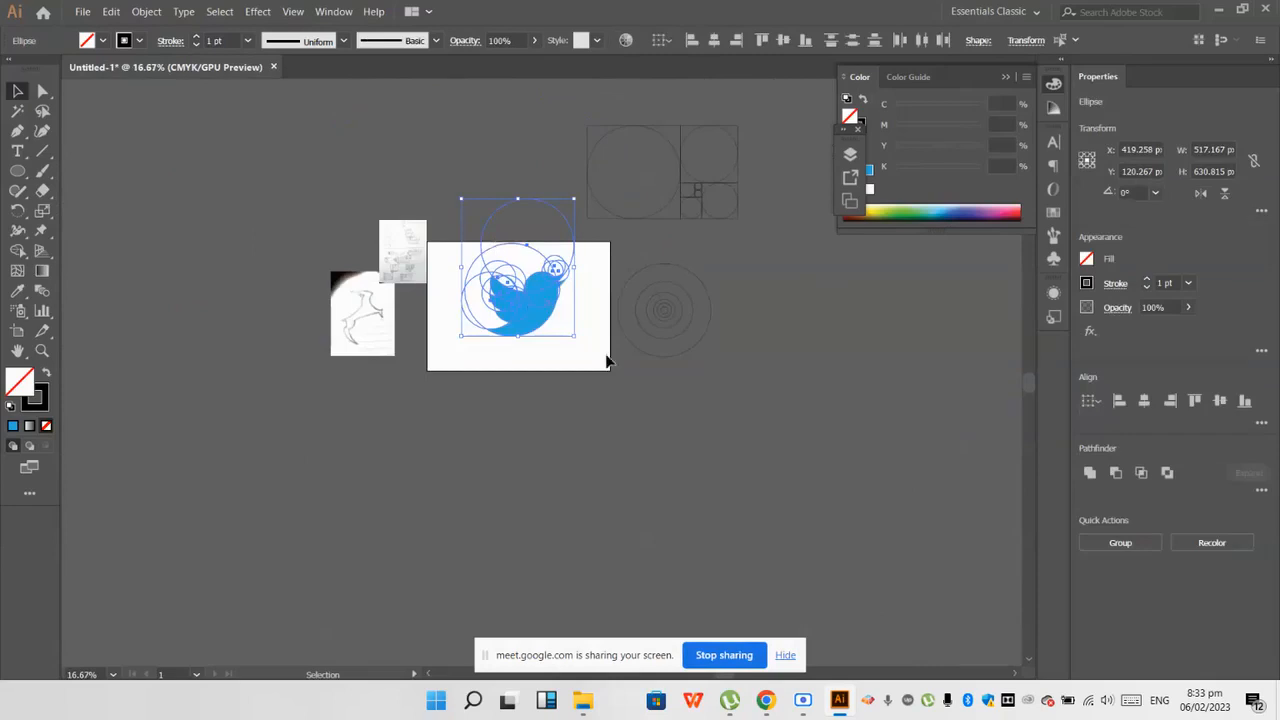
scroll(535, 295, up, 2)
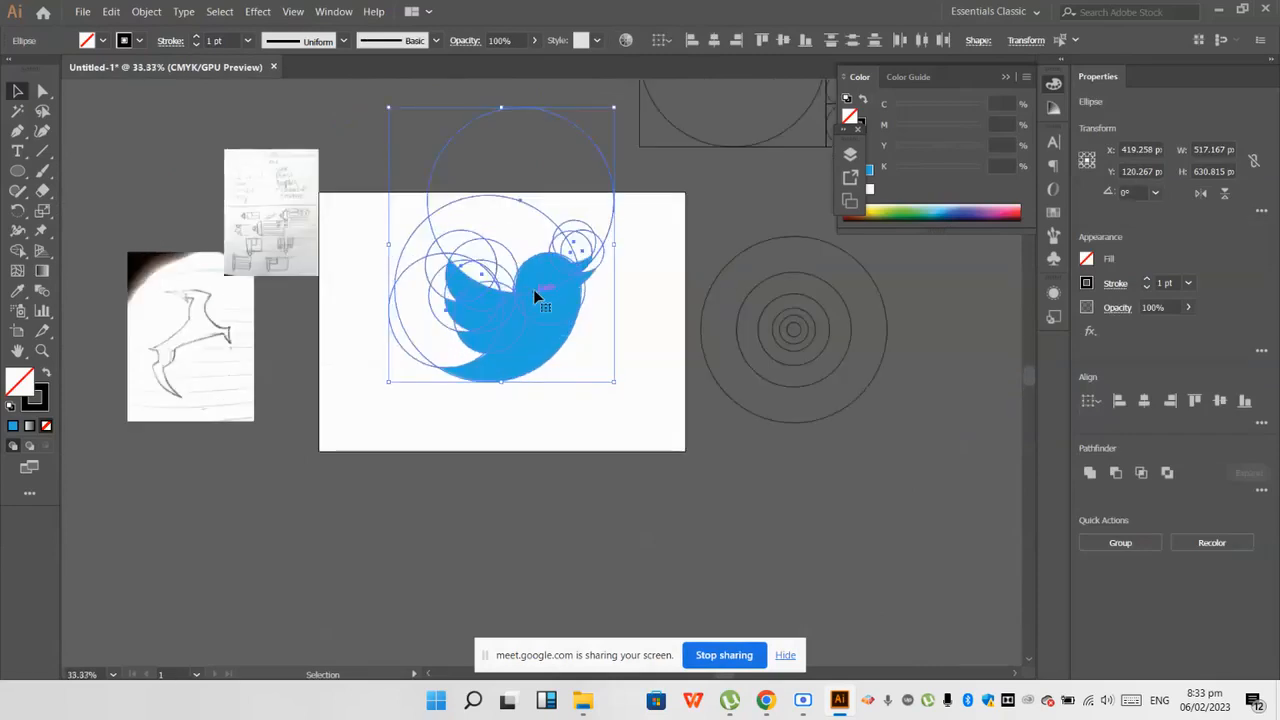
click(691, 382)
scroll(631, 300, up, 4)
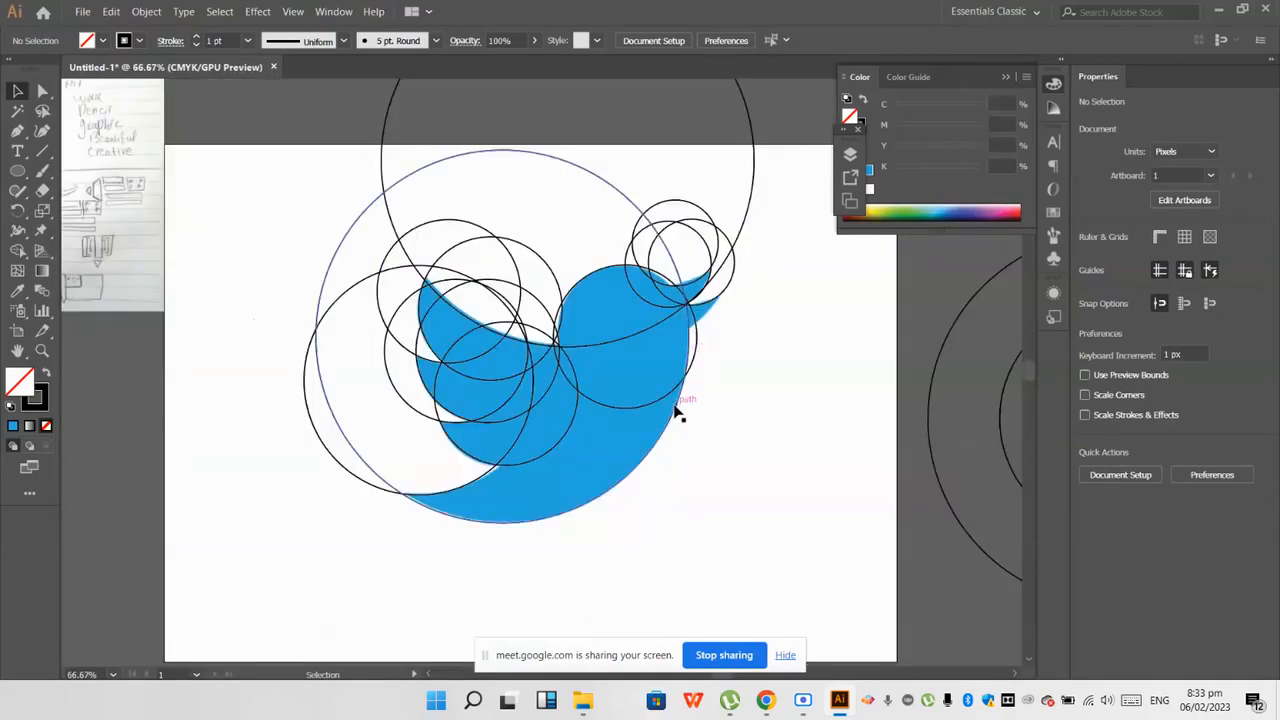
scroll(672, 420, down, 2)
Step: Move the large body circle off the bird's belly curve and back onto it to demonstrate the fit
drag(664, 424, 690, 344)
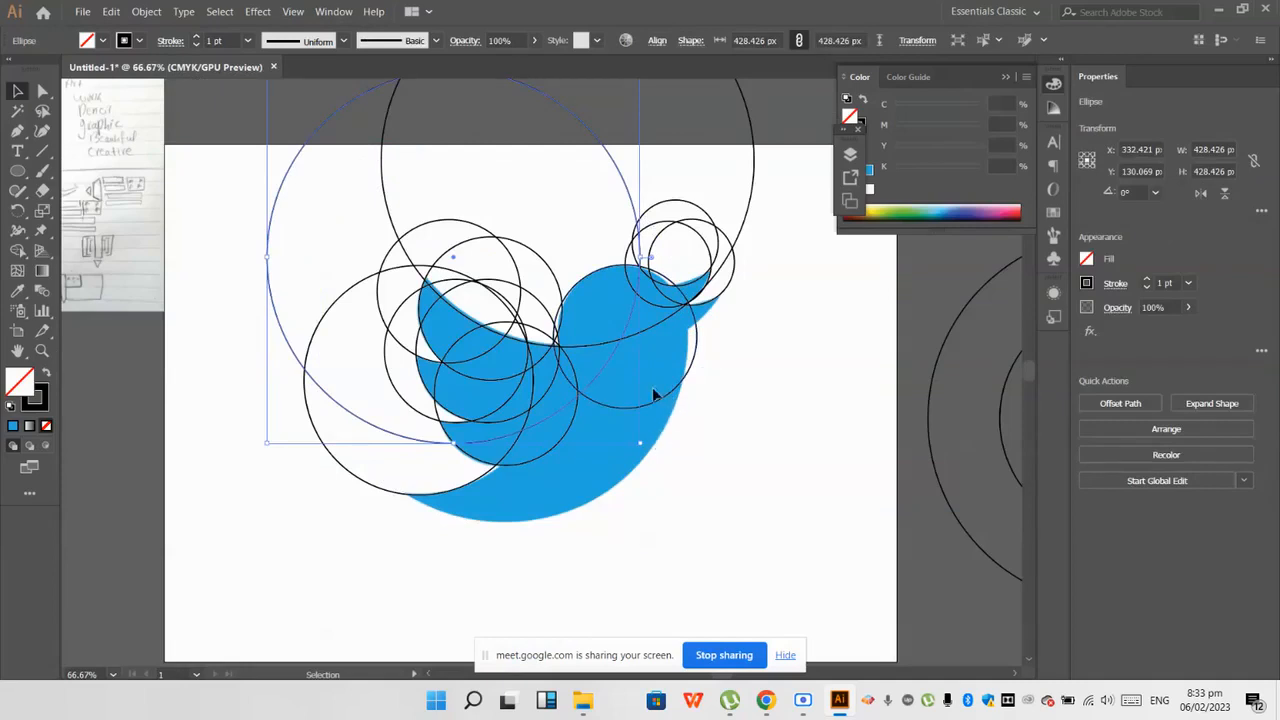
drag(632, 362, 675, 418)
click(740, 415)
scroll(541, 487, up, 2)
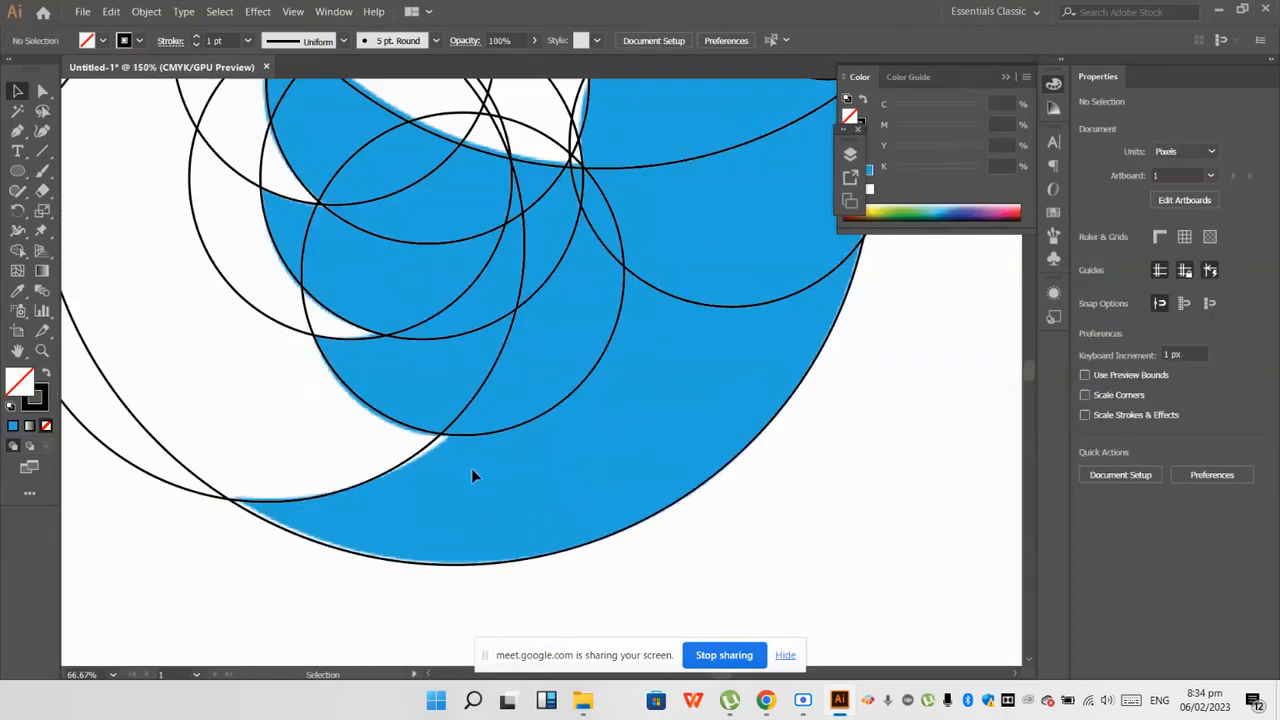
scroll(497, 483, down, 2)
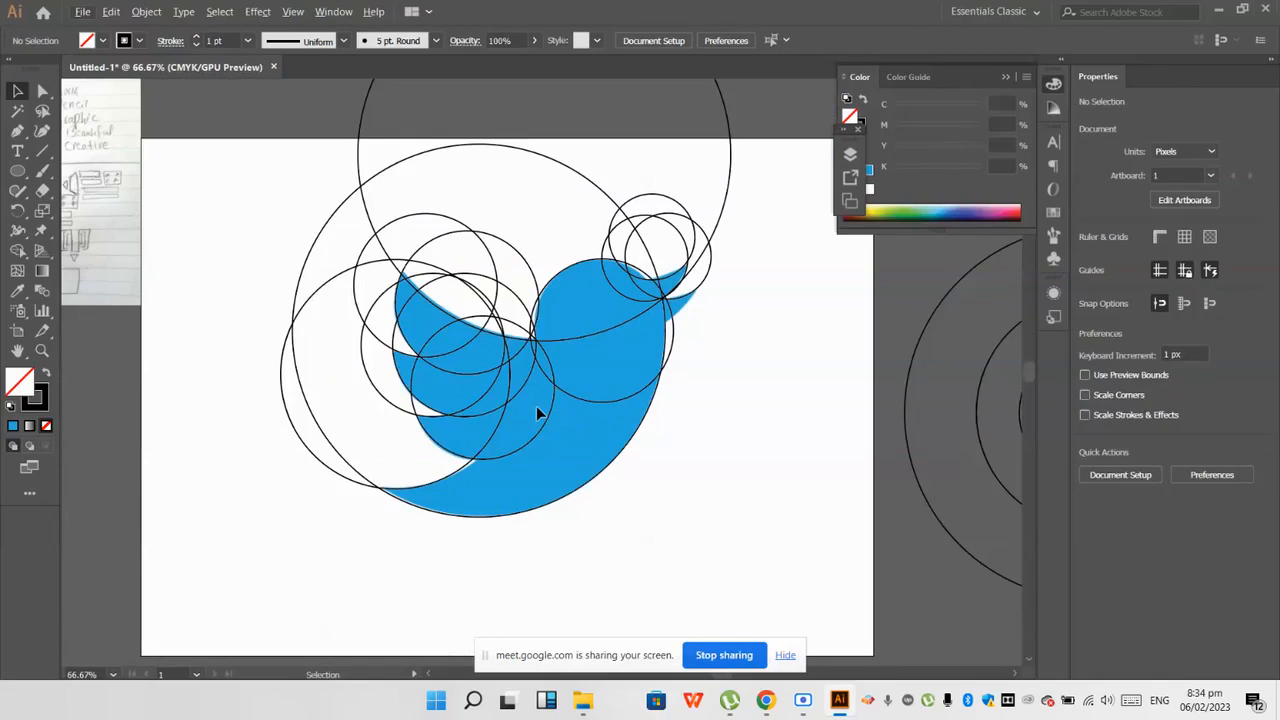
Step: Move the circle that shapes the tail's upper edge away from the bird and back onto that curve
key(ctrl+plus)
click(452, 501)
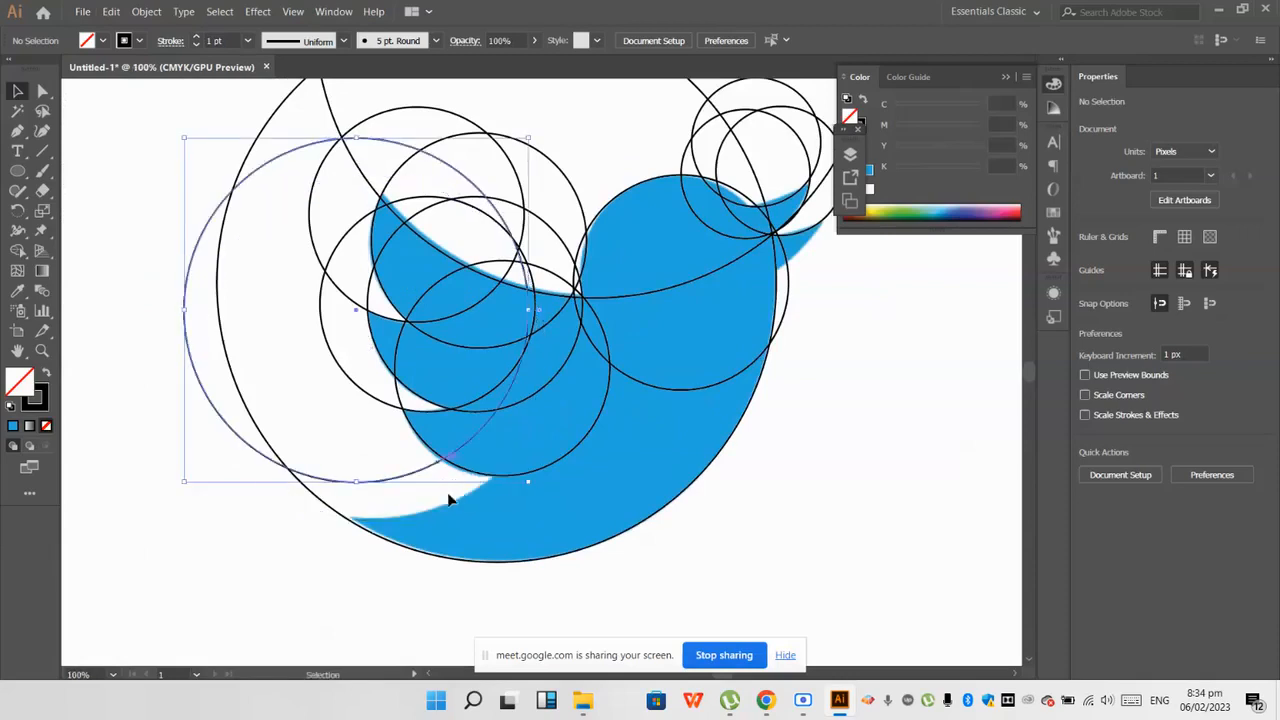
drag(405, 484, 422, 519)
click(306, 591)
key(ctrl+minus)
key(ctrl+minus)
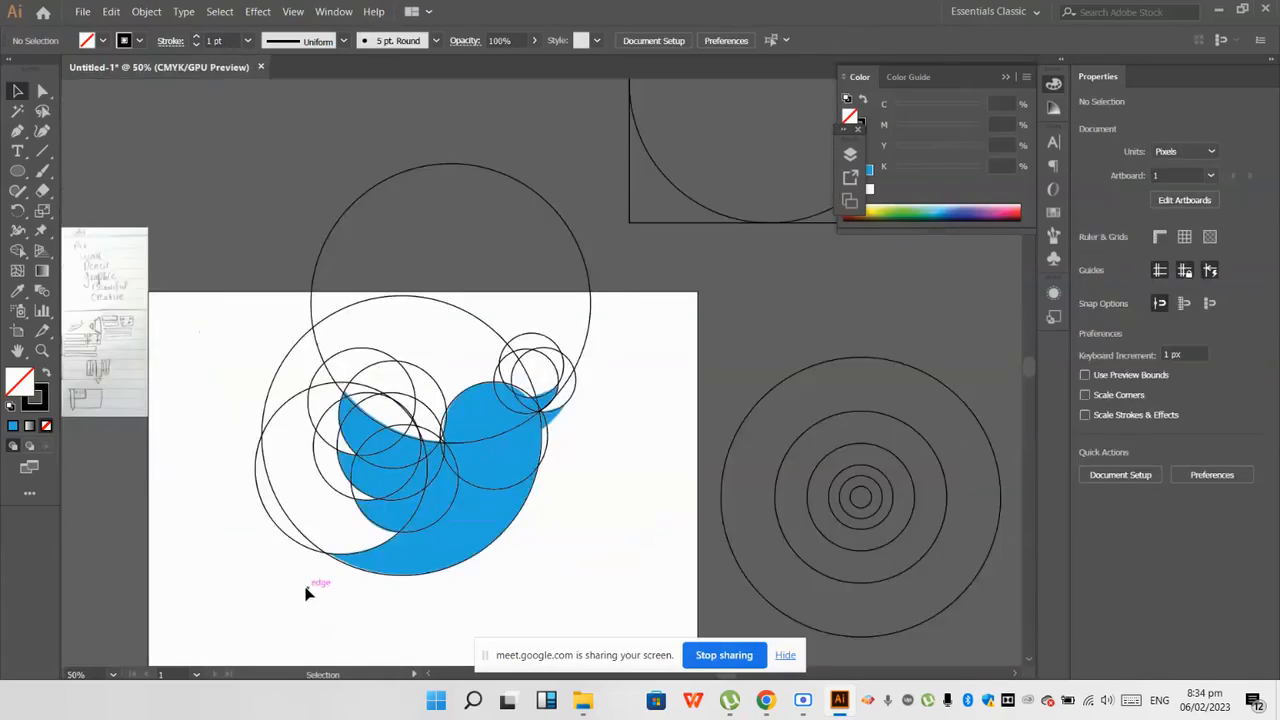
key(ctrl+minus)
scroll(444, 580, down, 1)
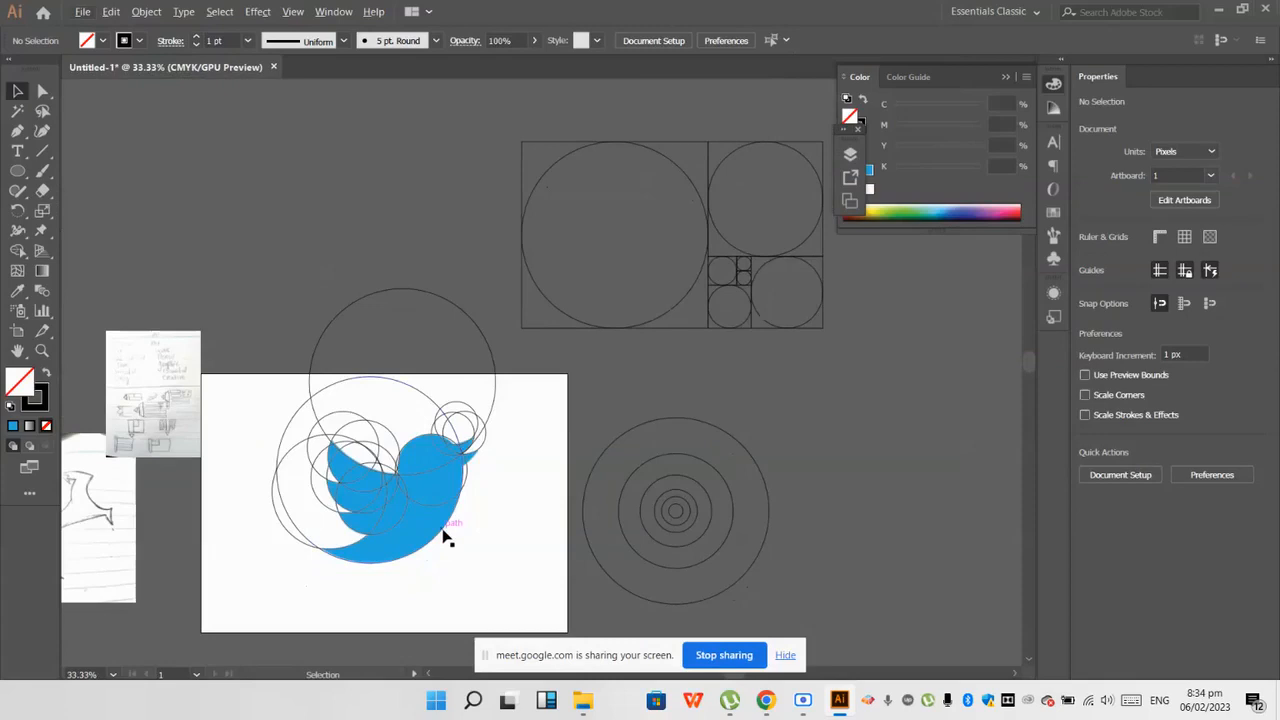
Step: Check the Google Meet call in Chrome and return to Illustrator
mouse_move(766, 702)
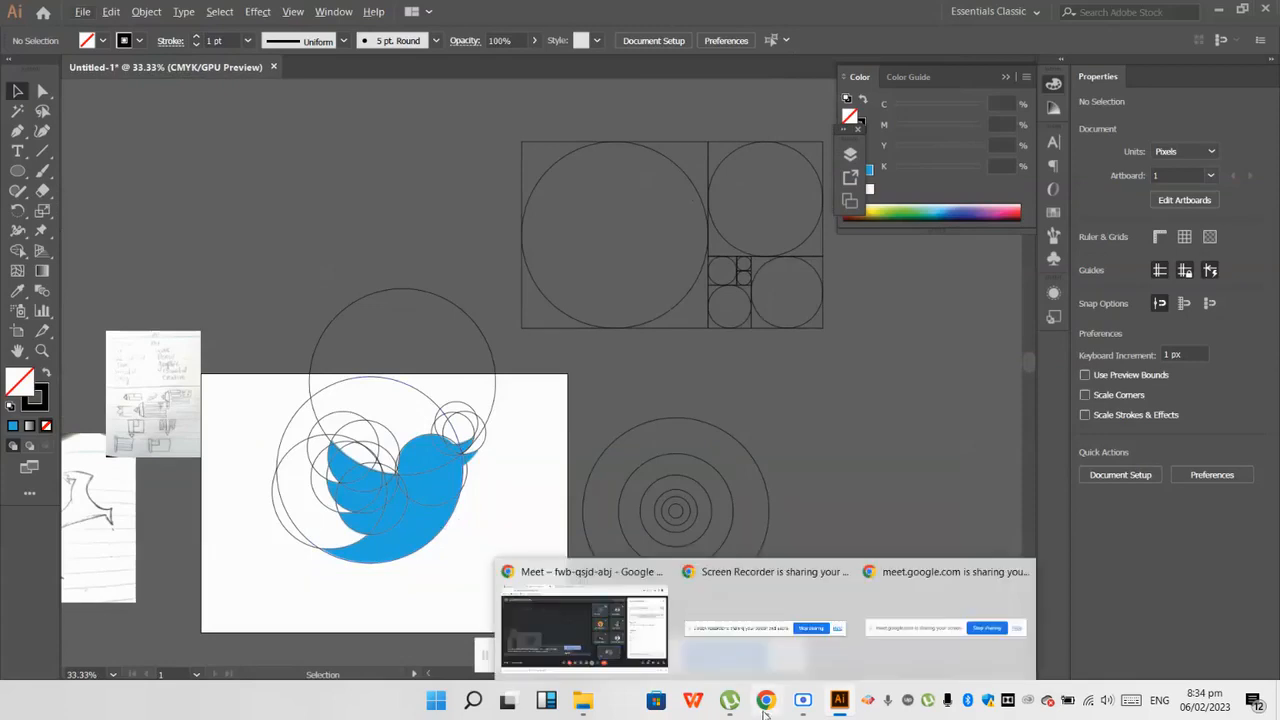
click(650, 645)
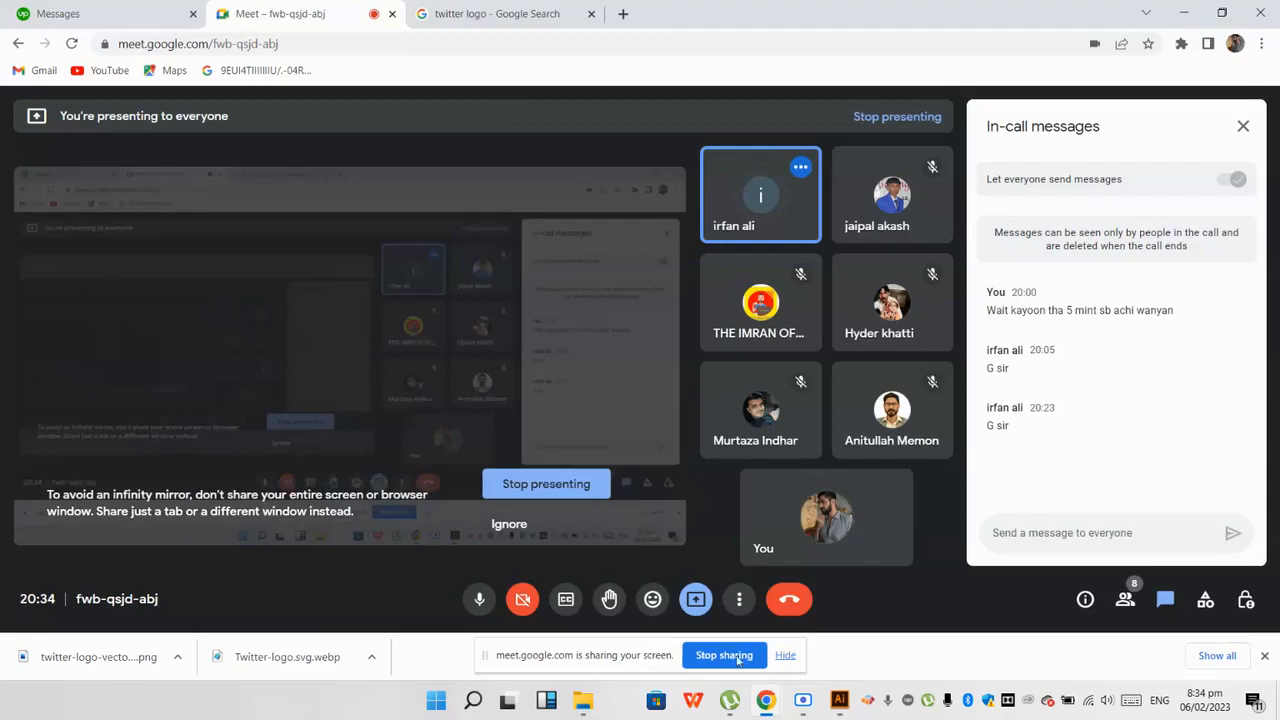
click(848, 706)
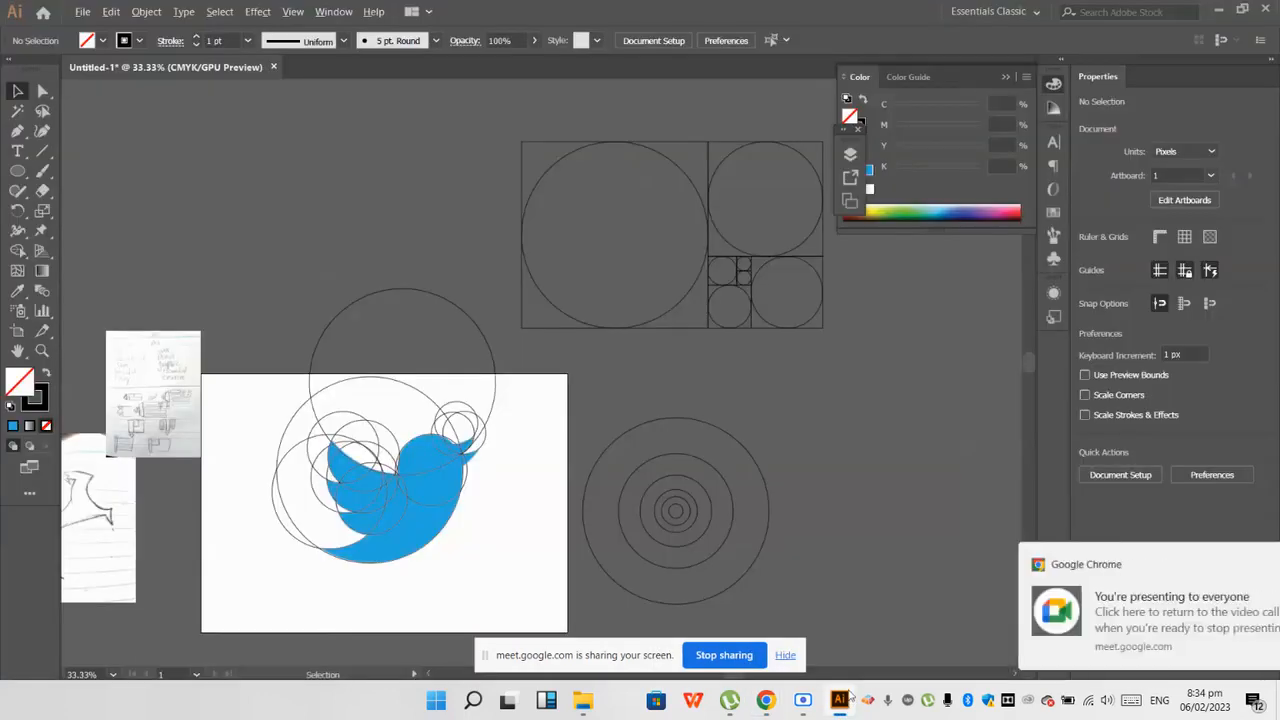
Step: Examine the pencil bird sketch beside the artboard in comparison with the circle construction
scroll(363, 586, up, 2)
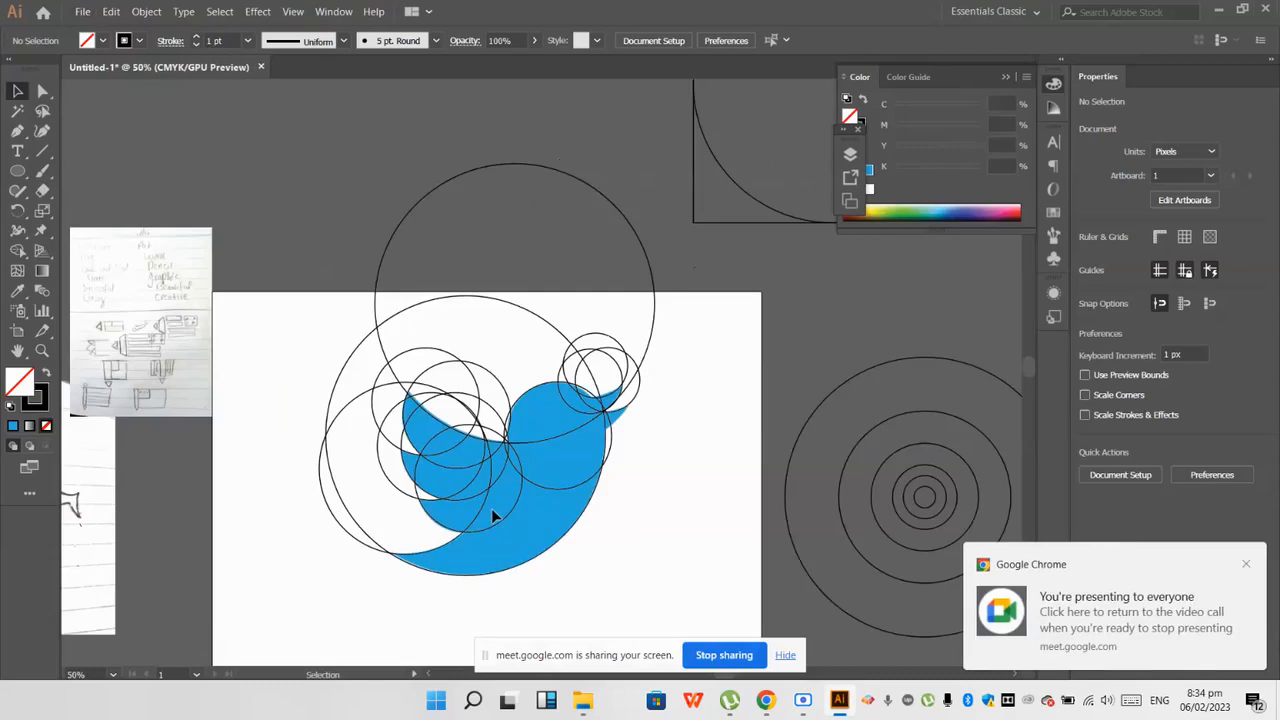
scroll(620, 551, down, 1)
scroll(606, 551, down, 1)
scroll(252, 545, up, 2)
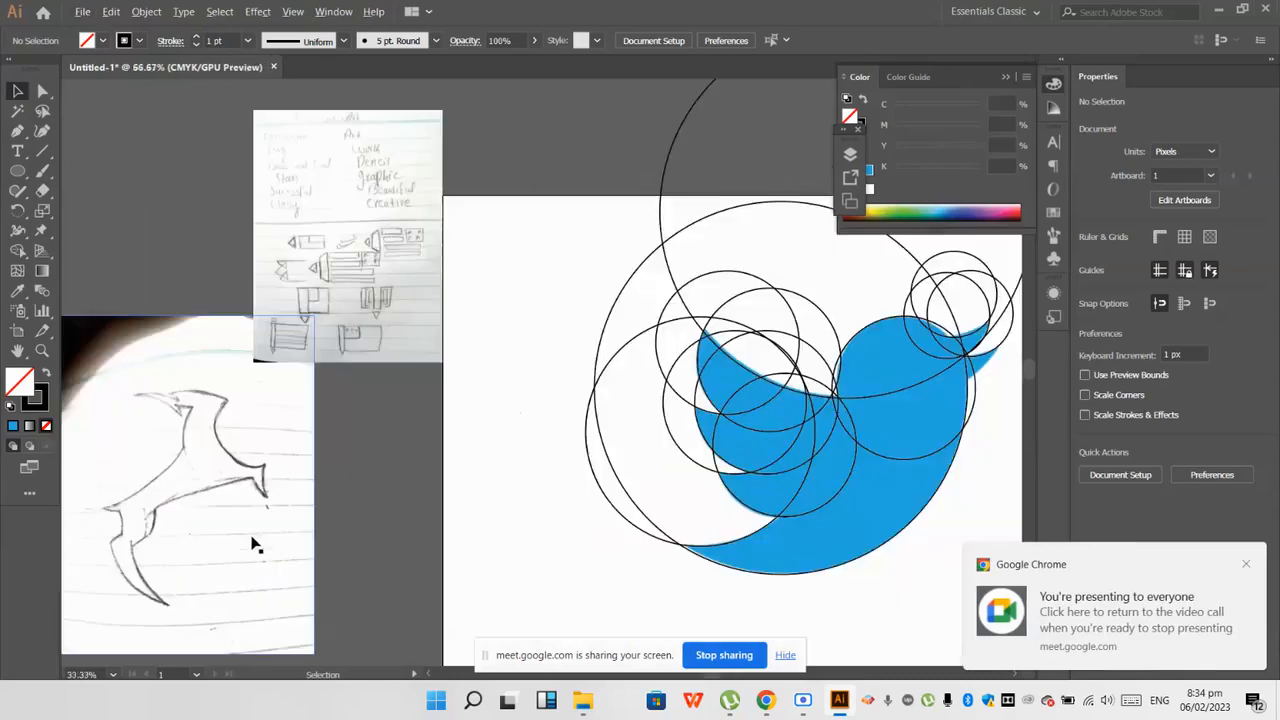
scroll(209, 532, up, 1)
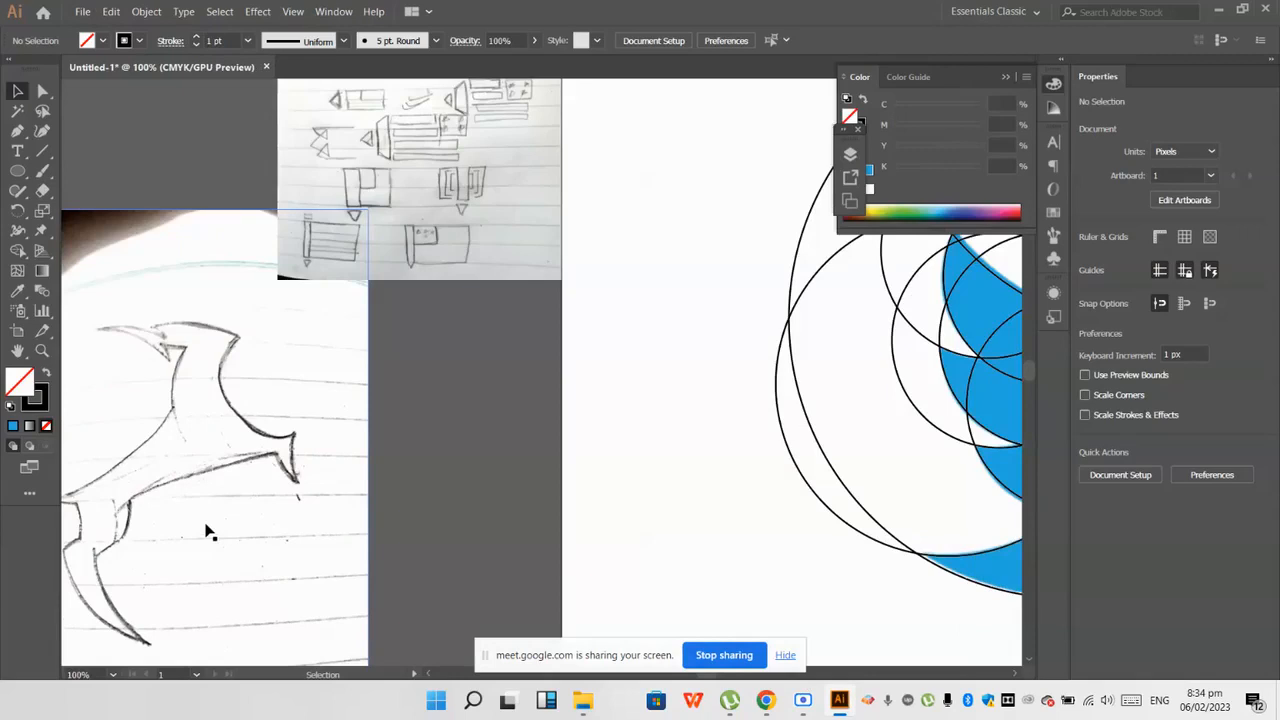
scroll(206, 531, down, 6)
scroll(363, 470, up, 2)
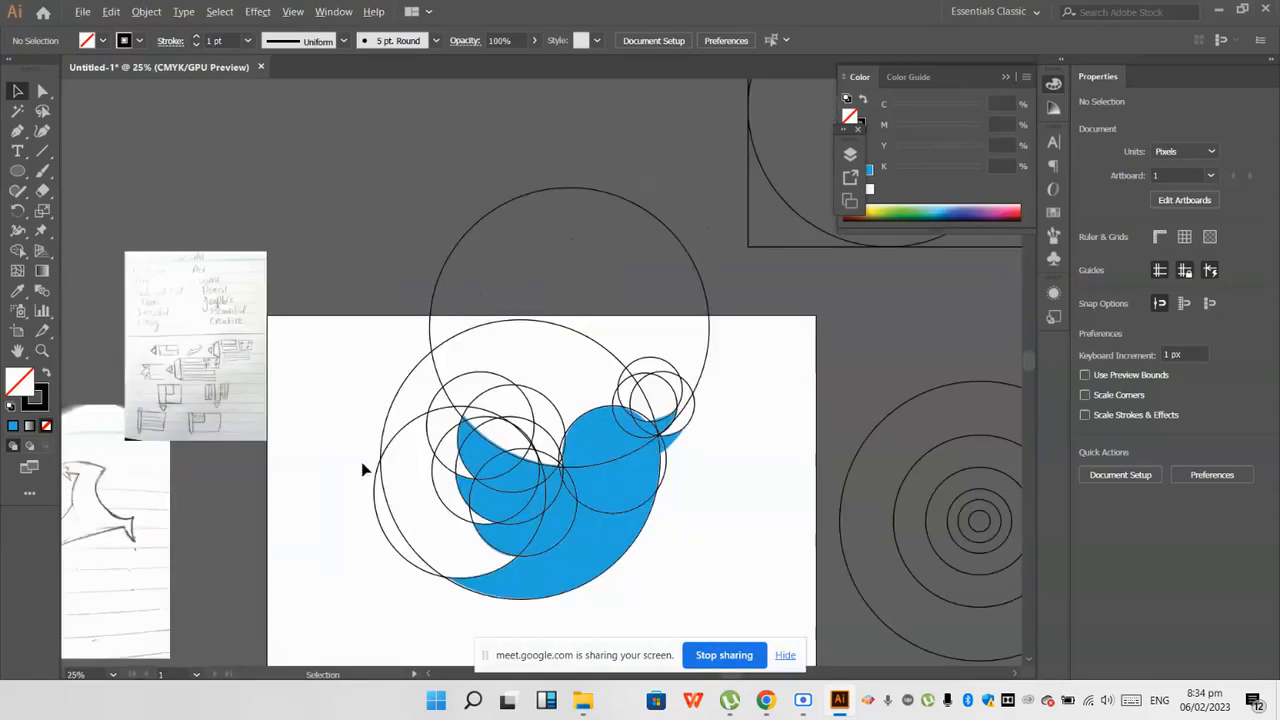
Step: Move all the construction circles together off the bird to the area above the artboard, at about X 131.5 px, Y -568 px
click(491, 371)
scroll(491, 371, down, 2)
drag(491, 371, 400, 158)
Step: Trace the top of the bird's head and the upper edge of the wing with curved Pen tool segments
click(24, 131)
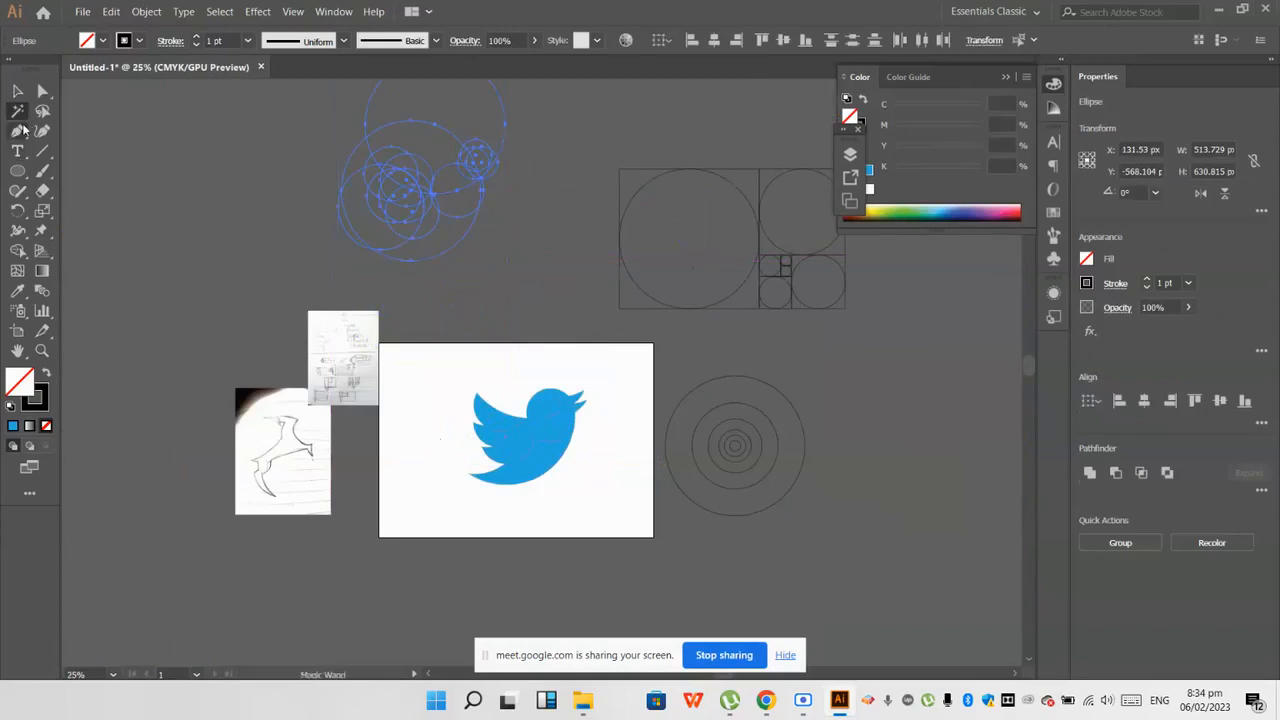
click(74, 133)
key(ctrl+shift+a)
scroll(508, 394, up, 1)
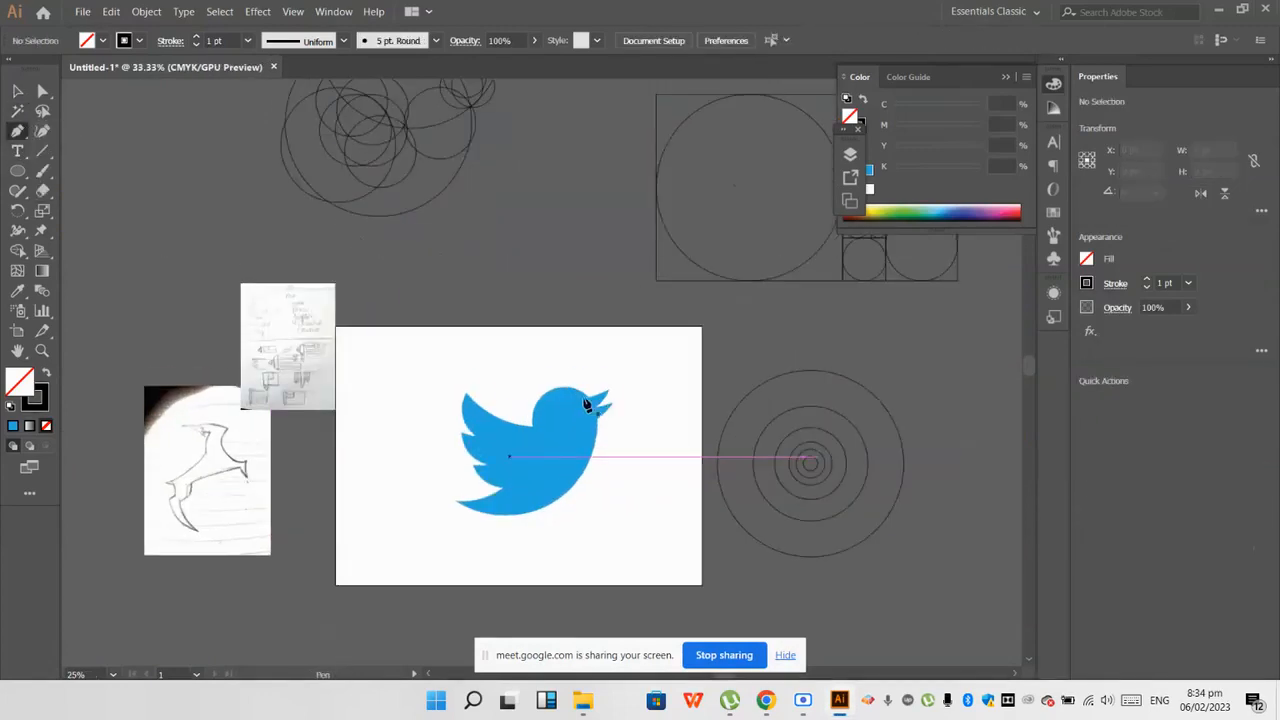
scroll(597, 410, up, 2)
click(467, 442)
drag(470, 450, 465, 577)
scroll(473, 459, up, 3)
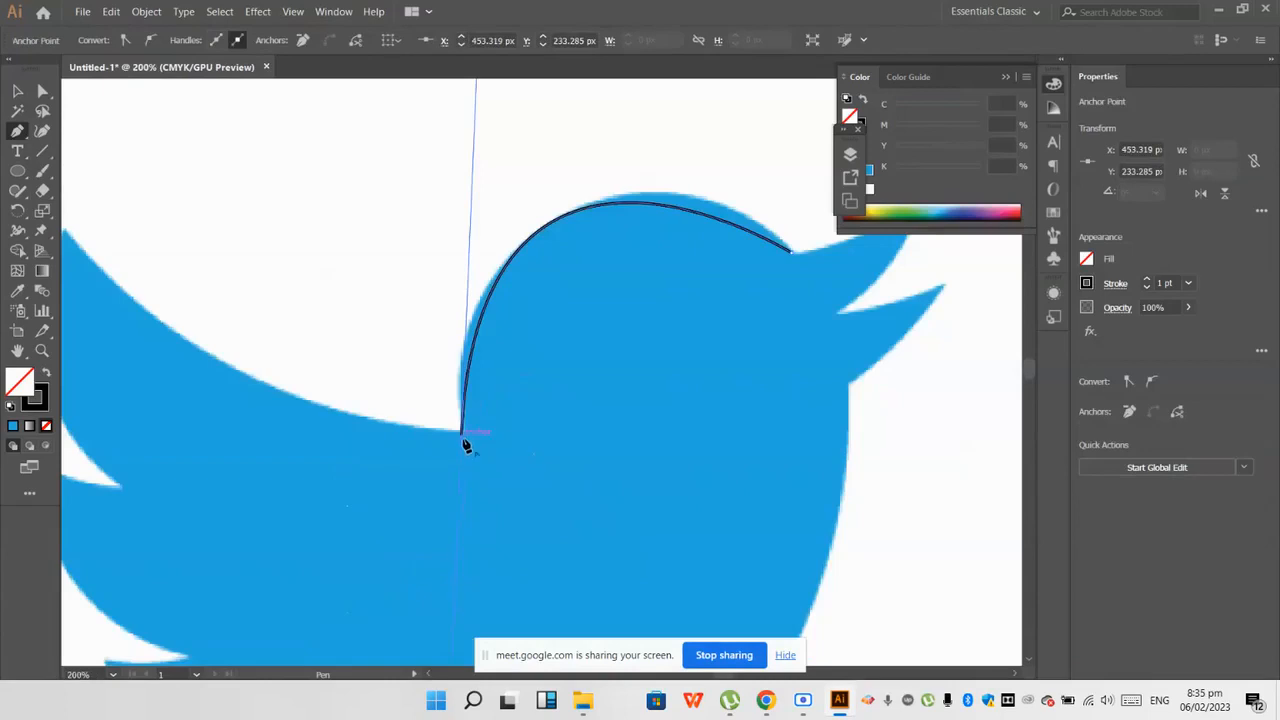
scroll(465, 443, down, 3)
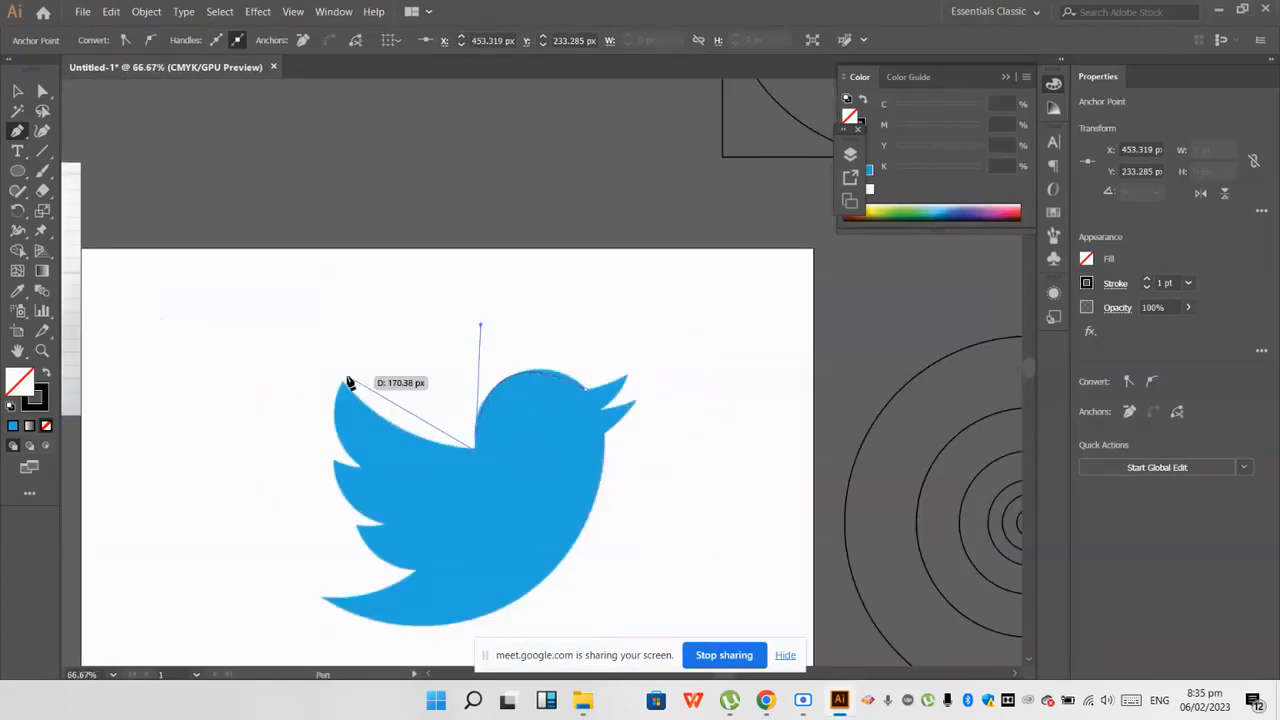
drag(343, 382, 294, 317)
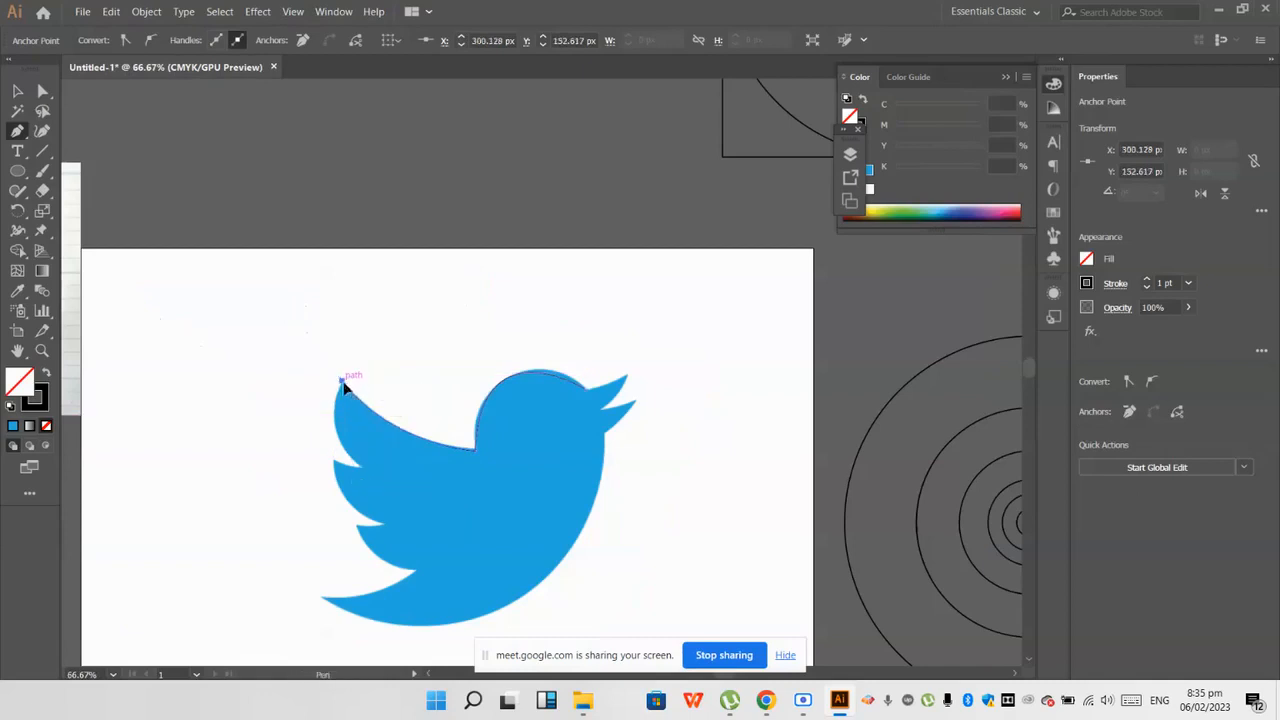
Step: Undo the Pen tool tracing and the construction circles' move away from the bird
ctrl+click(420, 400)
key(ctrl+z)
key(ctrl+z)
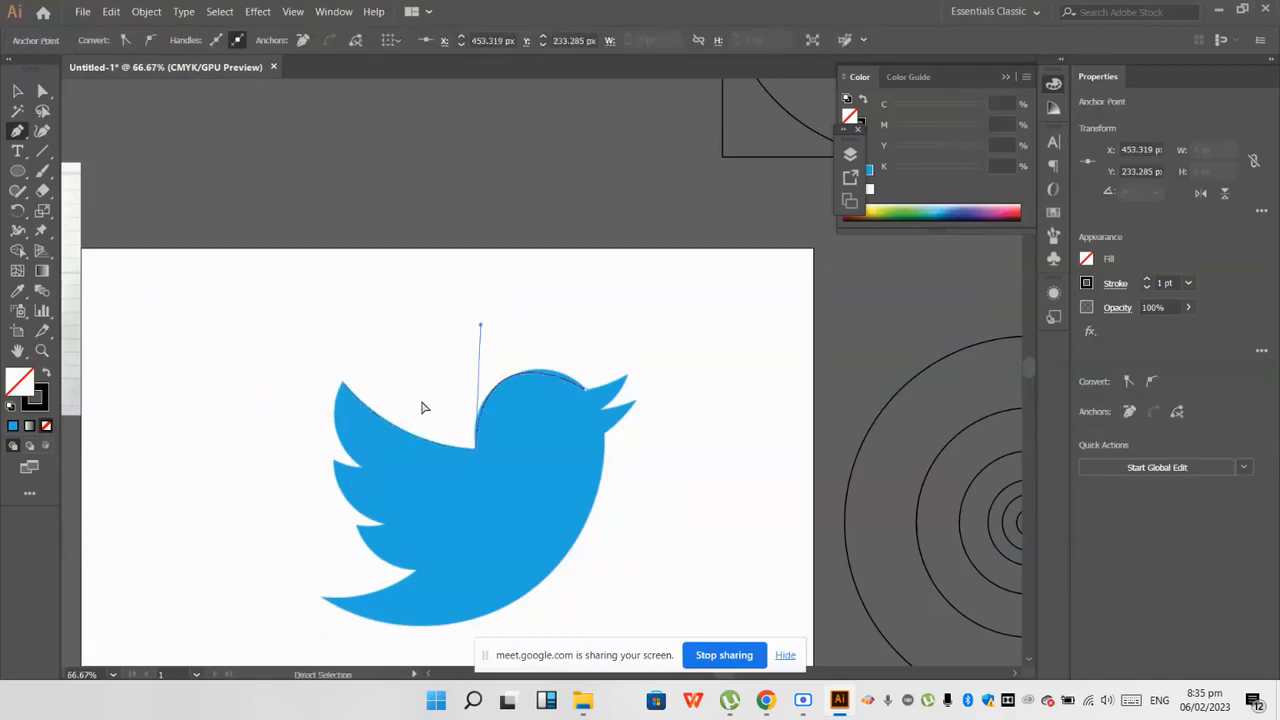
key(ctrl+z)
key(ctrl+z)
key(ctrl+z)
scroll(559, 494, down, 3)
click(17, 93)
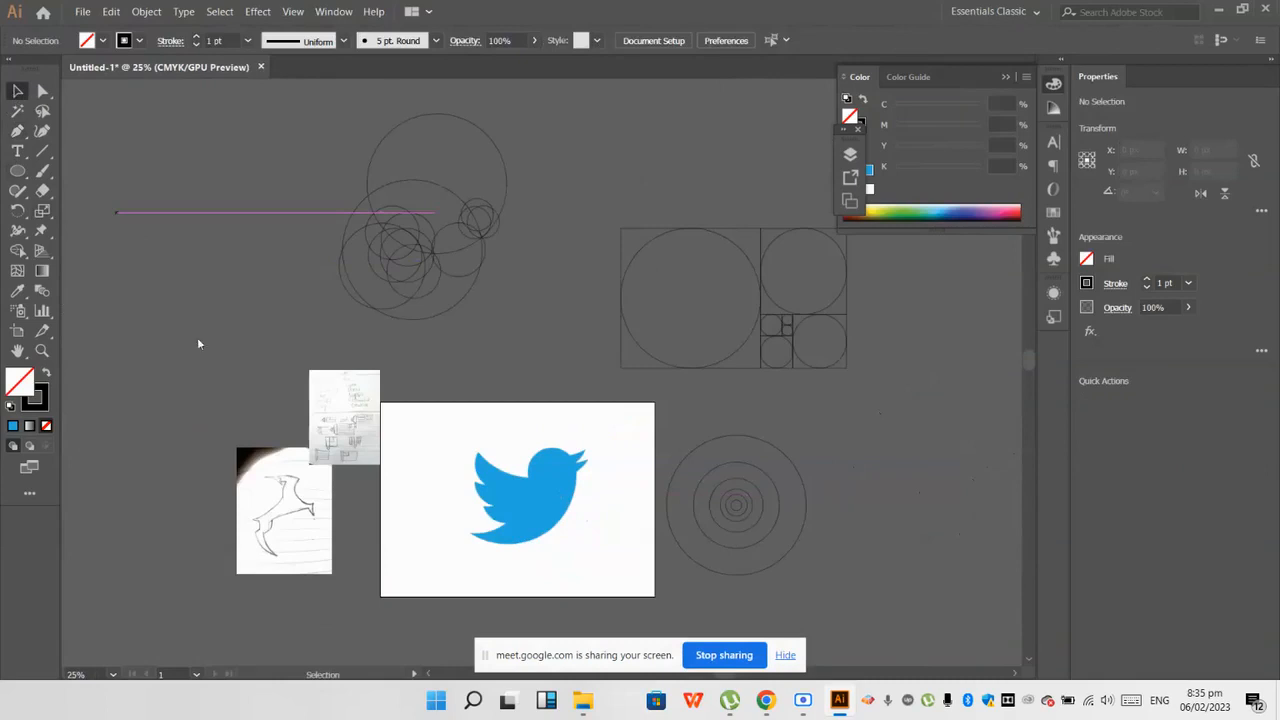
key(ctrl+z)
drag(644, 582, 433, 320)
click(404, 316)
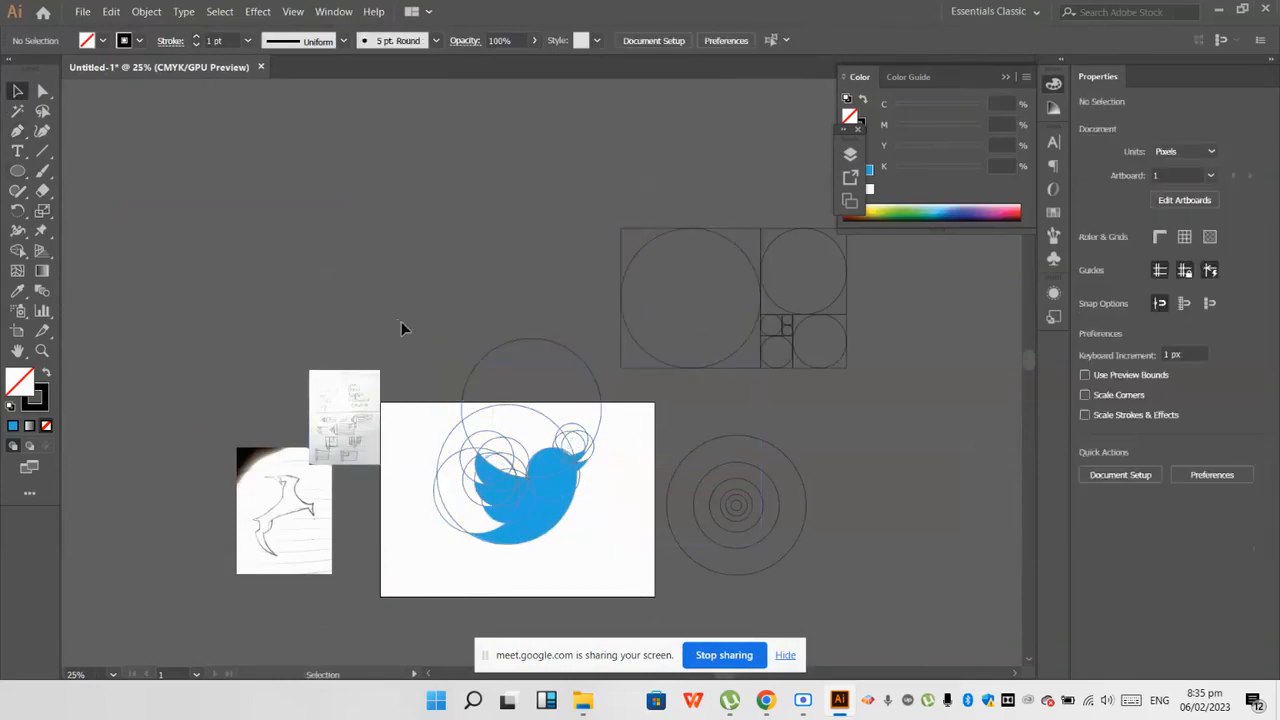
click(566, 491)
scroll(566, 491, up, 2)
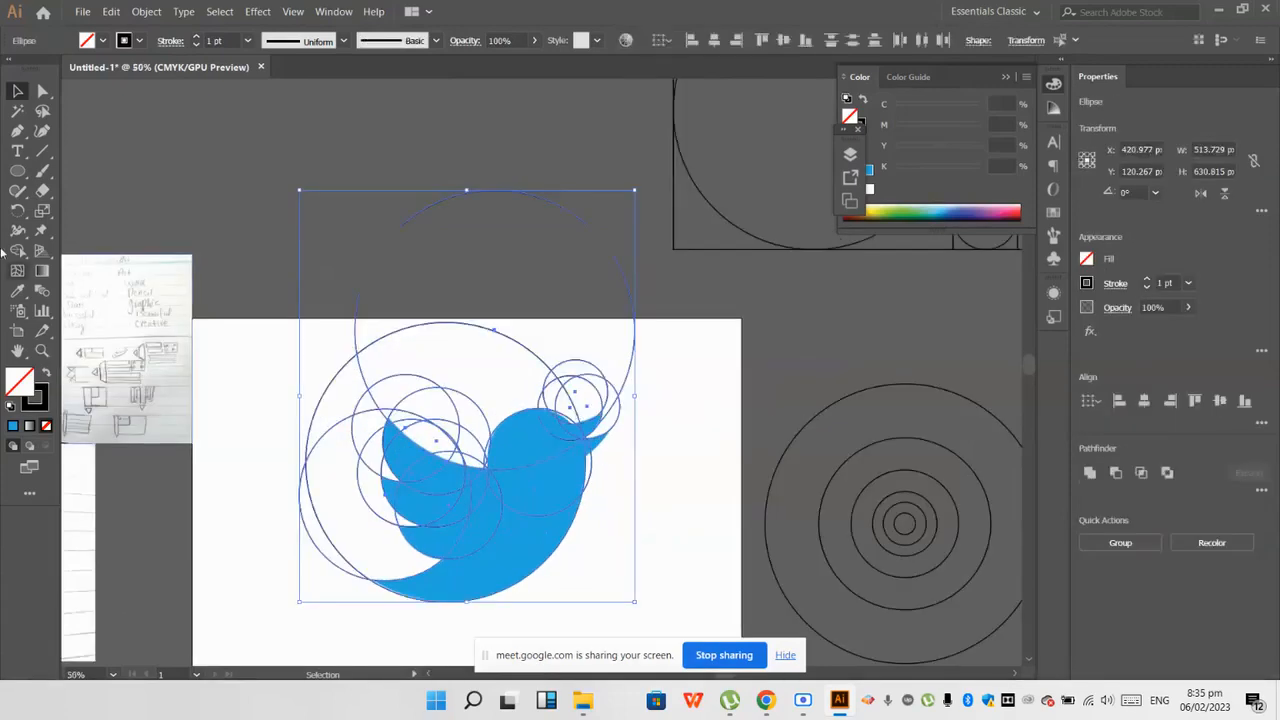
click(17, 250)
scroll(530, 390, up, 2)
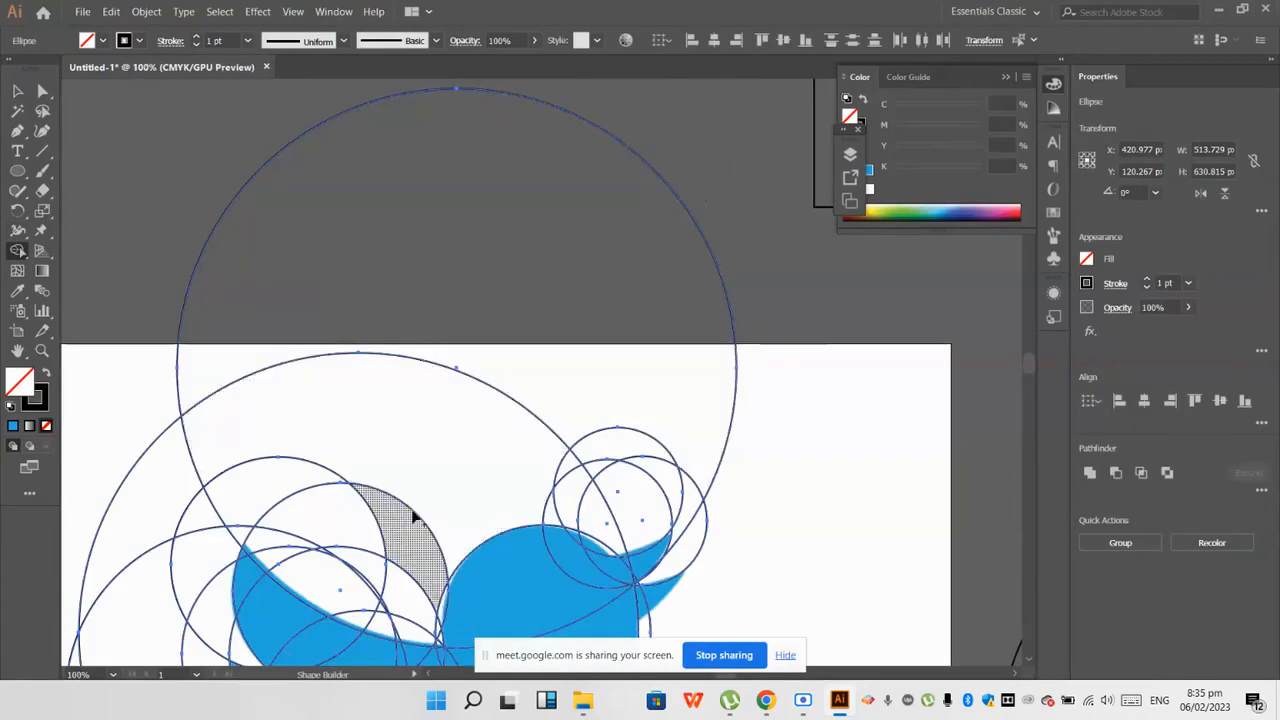
Step: Duplicate the uppermost small beak circle straight down so its lower arc follows the underside of the lower beak
scroll(508, 548, down, 1)
click(24, 95)
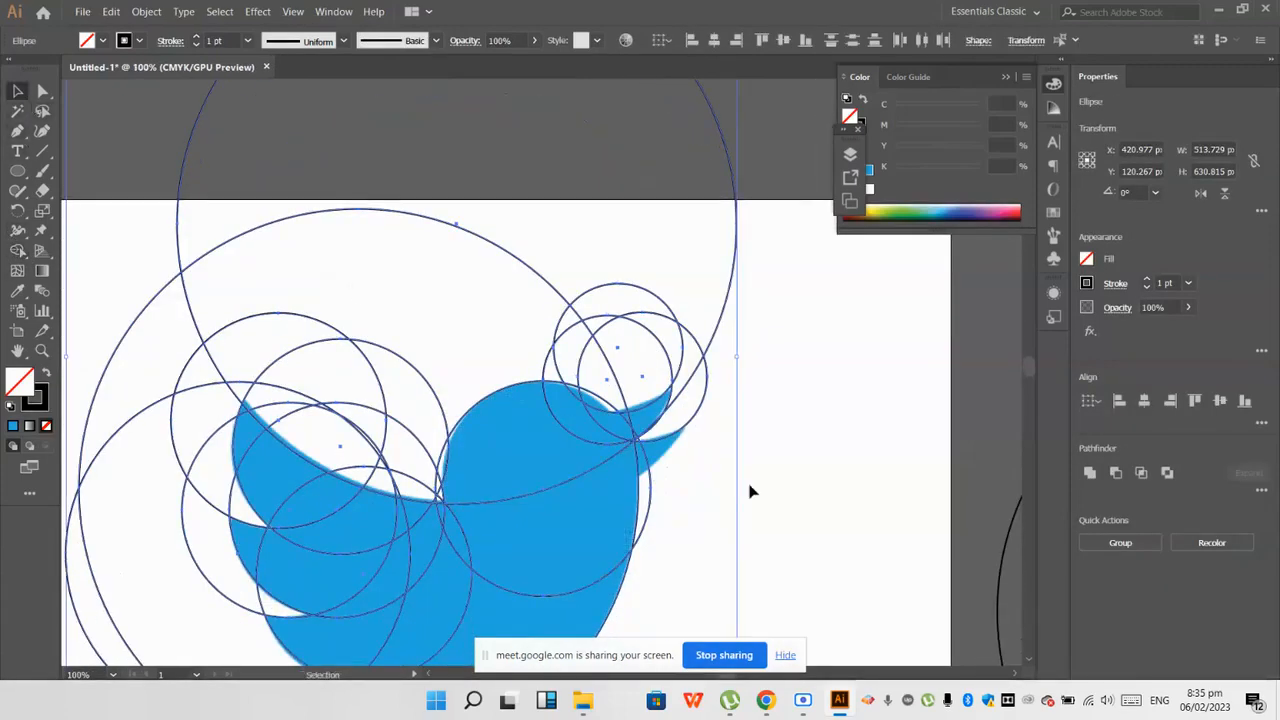
click(752, 492)
drag(672, 437, 648, 473)
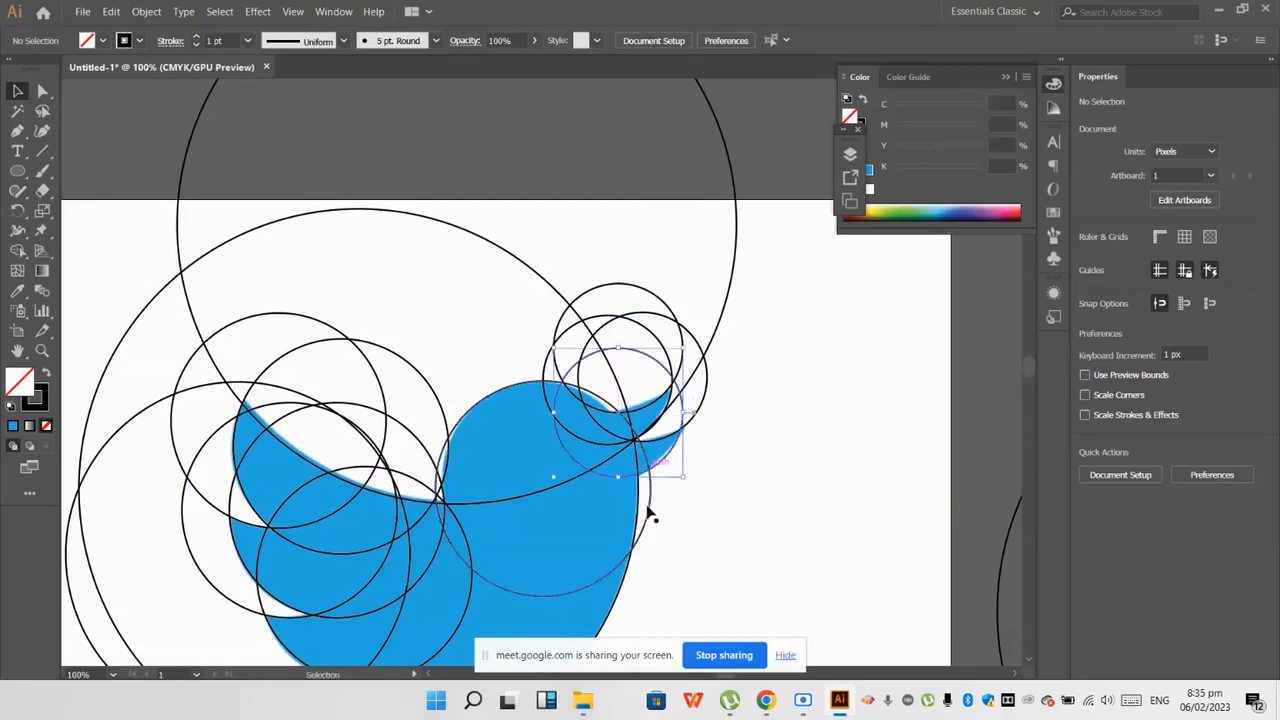
Step: Select all the construction circles over the bird and activate the Shape Builder tool
scroll(647, 509, down, 2)
scroll(709, 503, down, 1)
drag(727, 552, 341, 201)
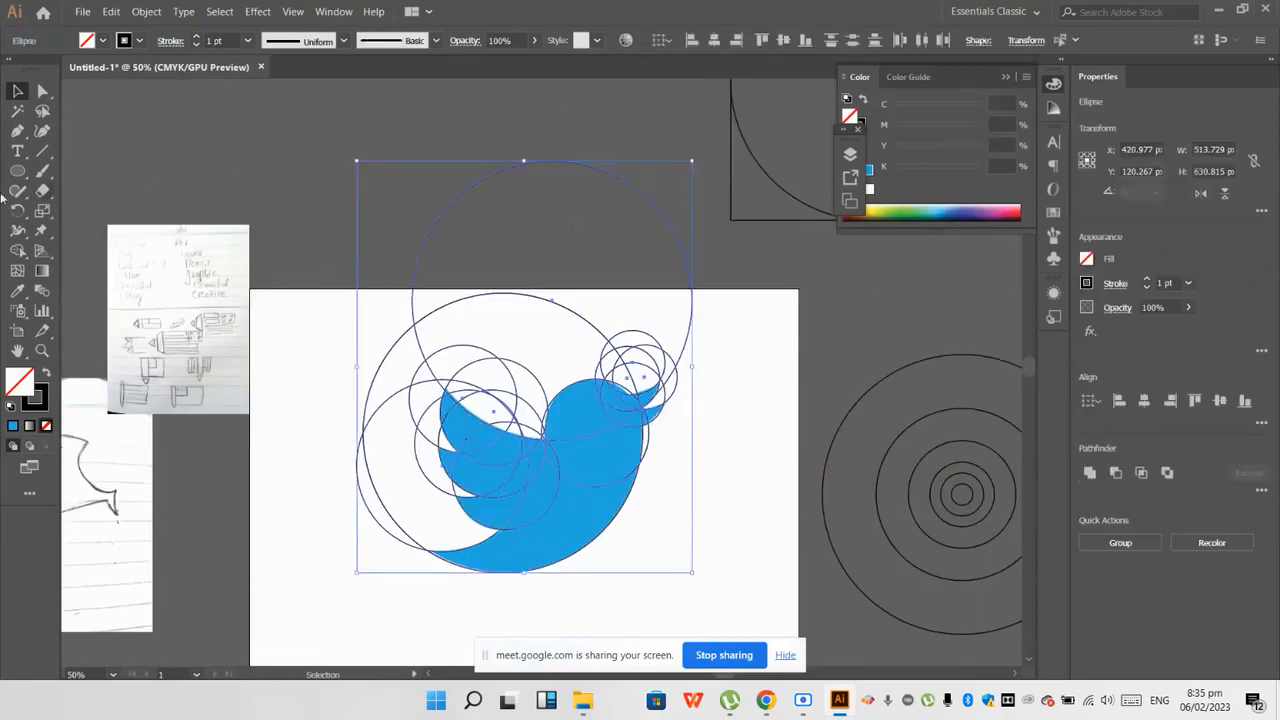
click(18, 251)
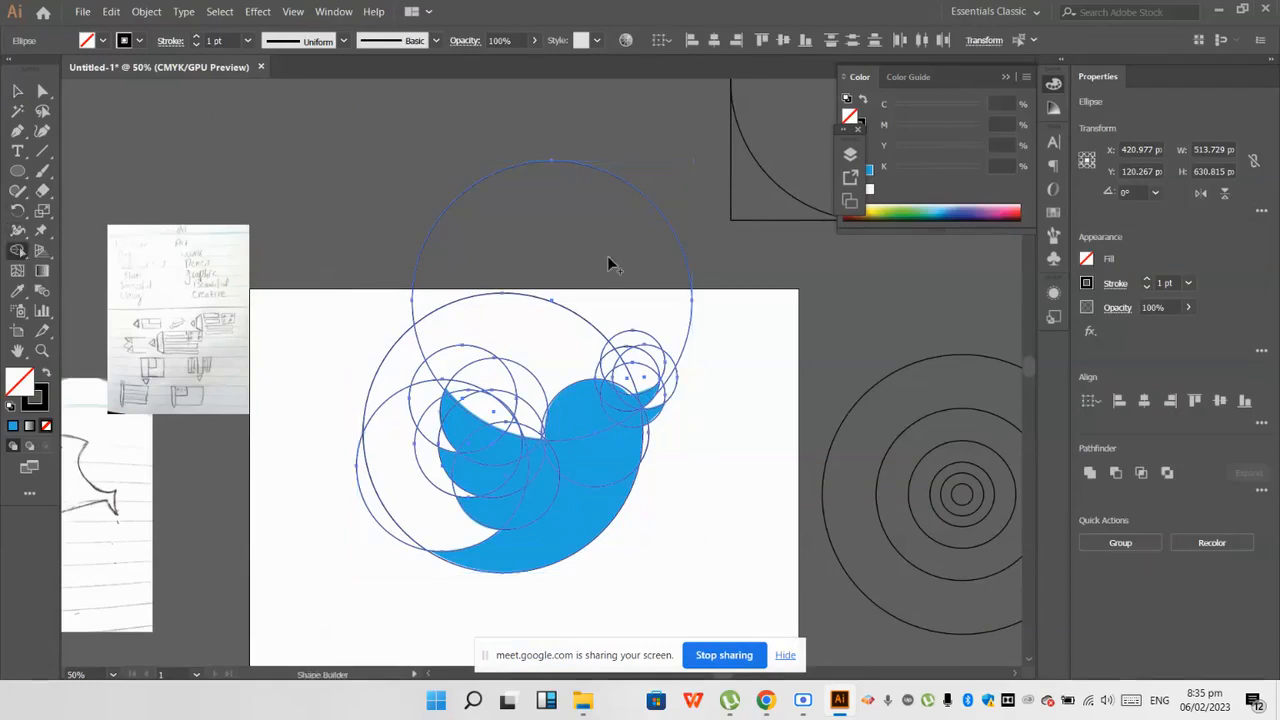
Step: Try erasing the outer regions of the large circles above the bird with Shape Builder, and undo each removal
scroll(660, 260, up, 1)
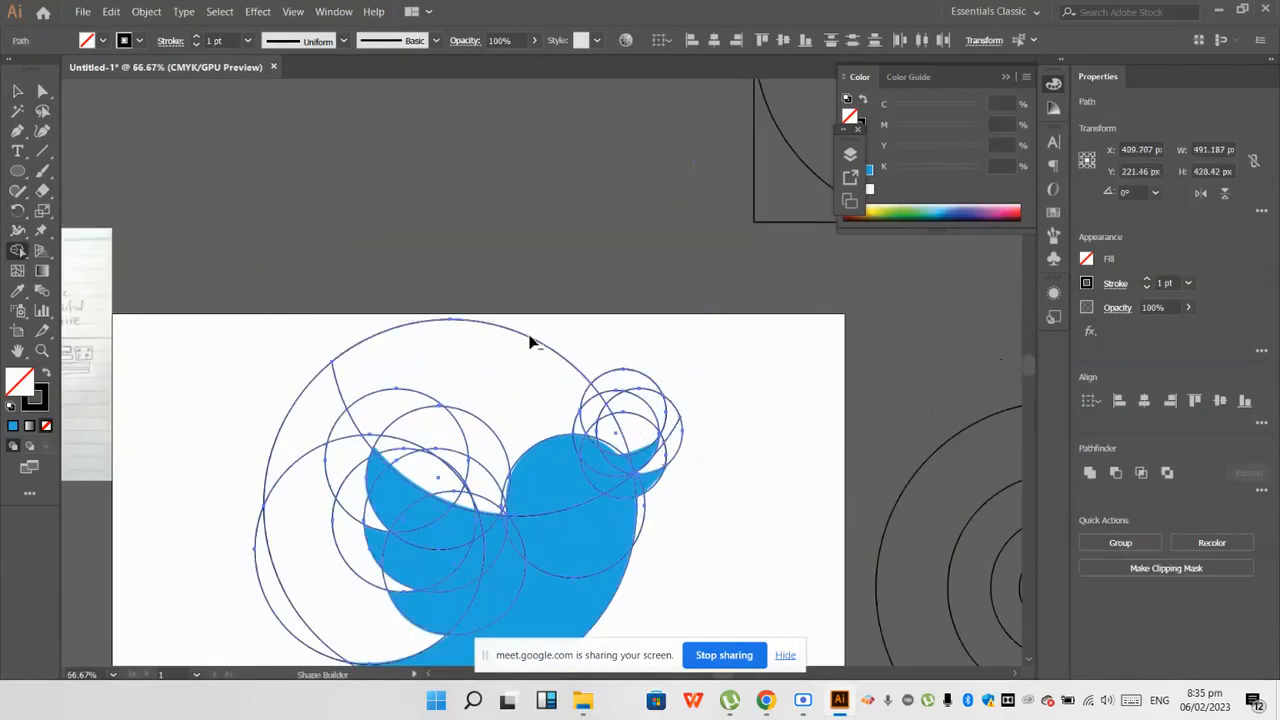
scroll(531, 342, down, 3)
key(ctrl+z)
scroll(598, 366, up, 2)
scroll(501, 438, up, 3)
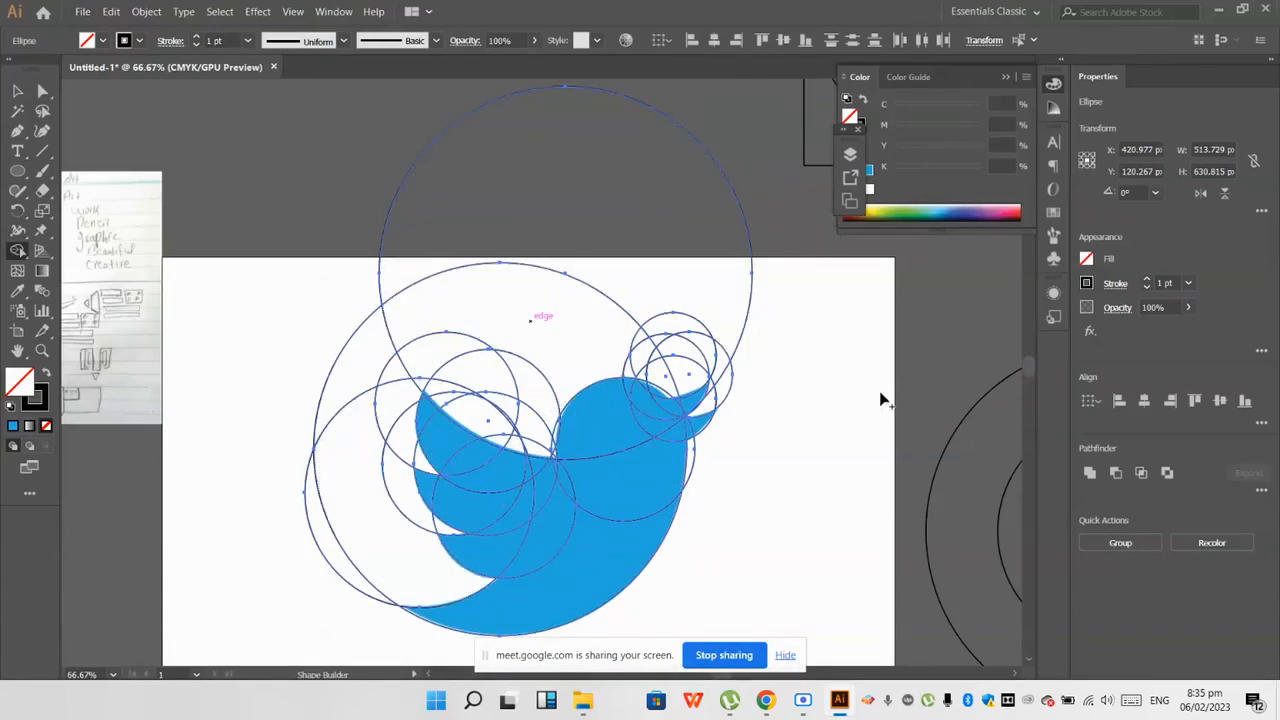
alt+click(449, 191)
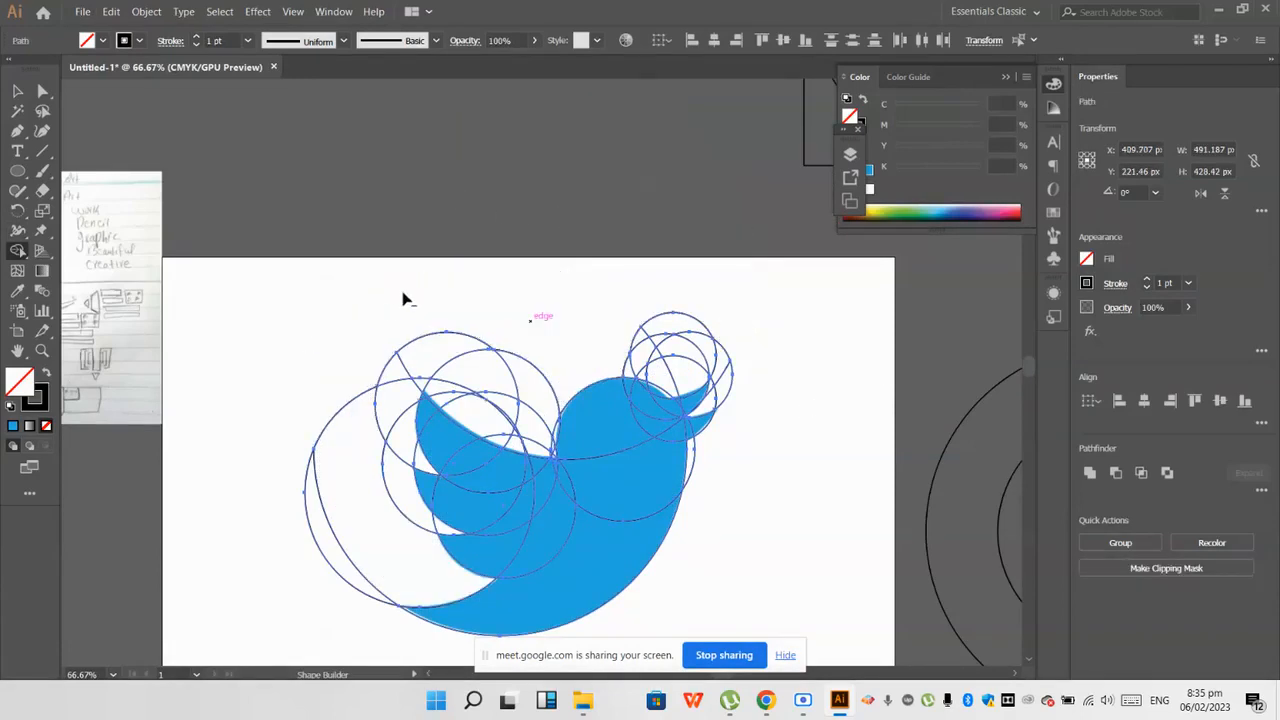
key(ctrl+z)
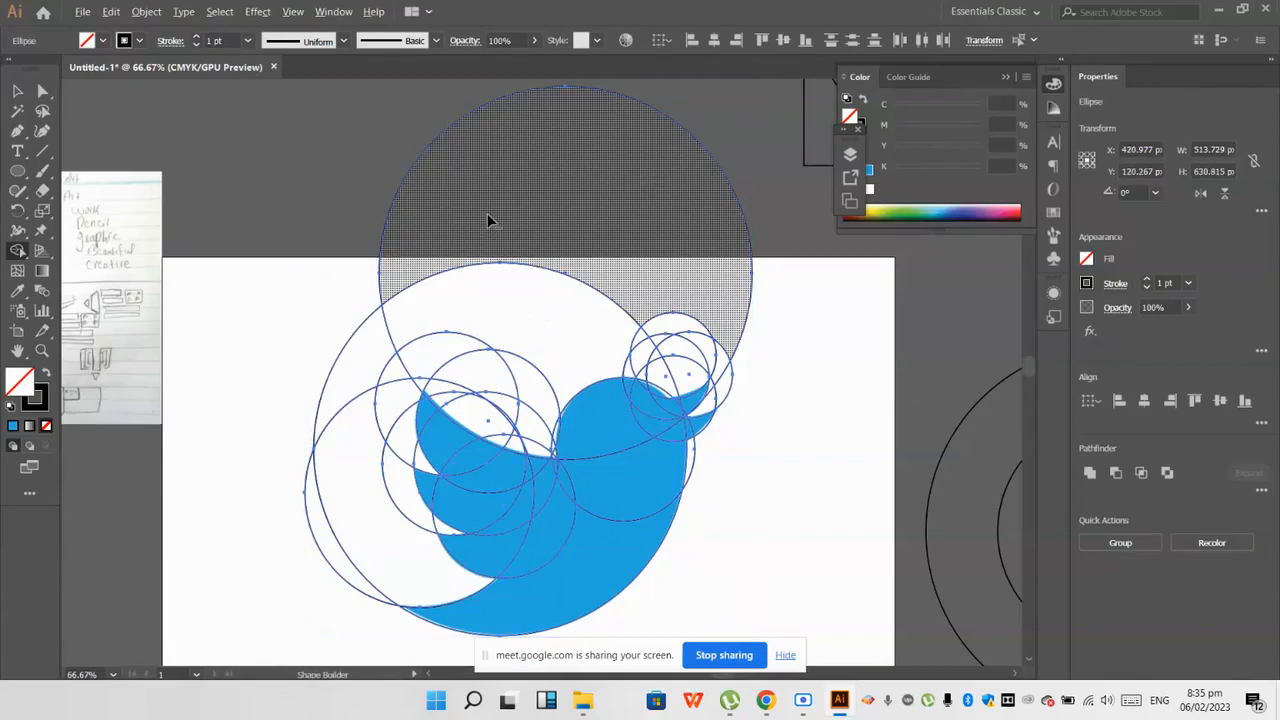
Step: Erase the outer regions of the large circles above the bird and beside the tail with Shape Builder
alt+click(487, 213)
drag(545, 252, 278, 342)
scroll(302, 378, down, 1)
alt+click(322, 461)
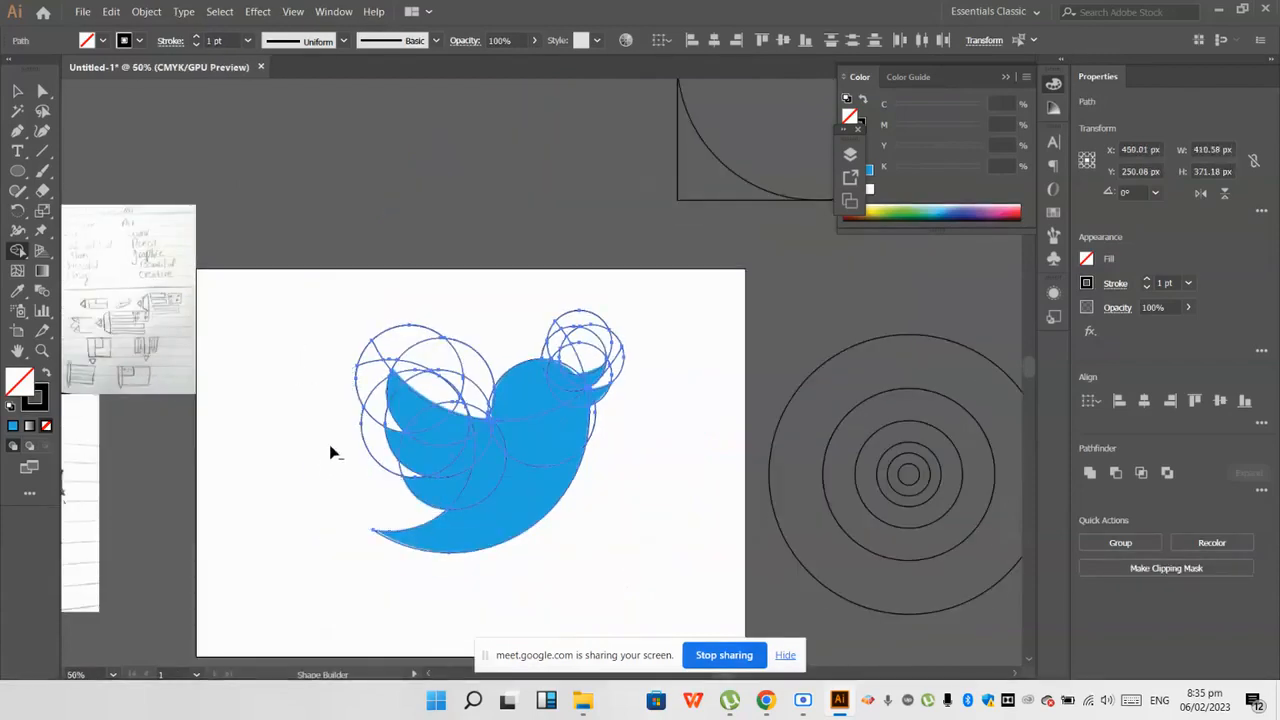
Step: Erase the excess circle regions that rise above the wing with Shape Builder
scroll(331, 452, up, 3)
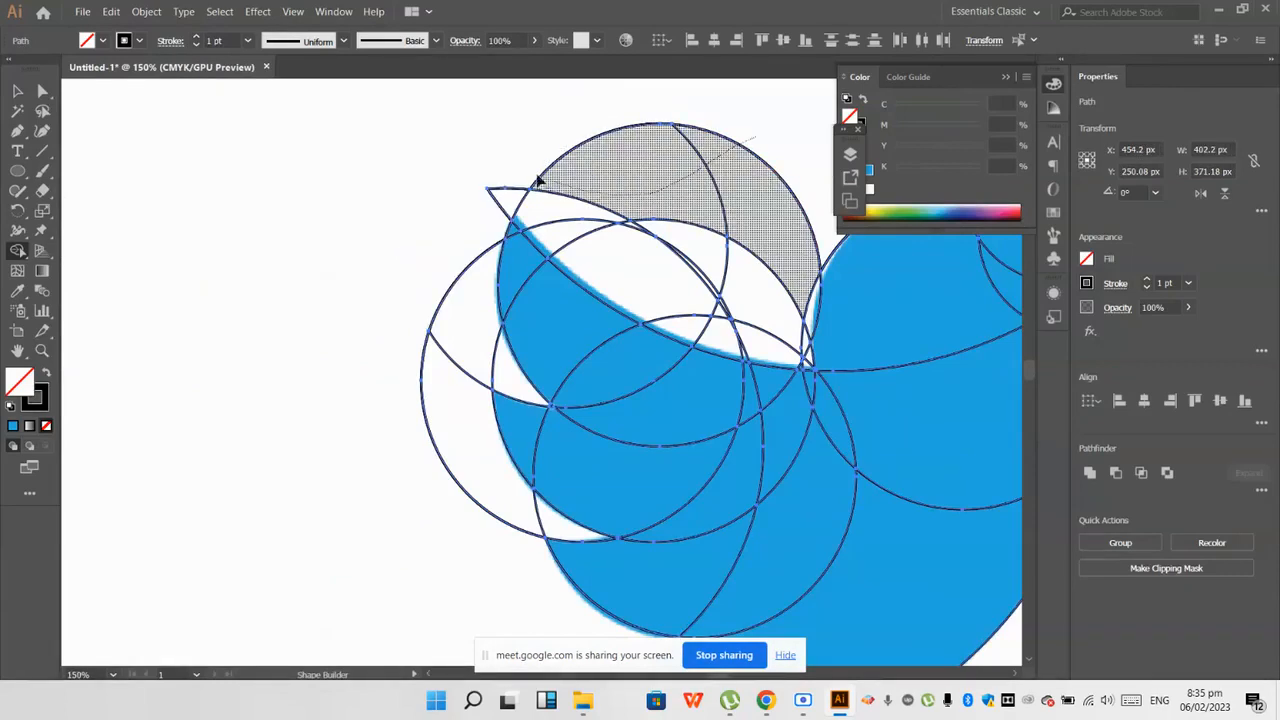
scroll(486, 194, down, 3)
scroll(634, 200, up, 2)
drag(268, 131, 270, 132)
Step: Erase the excess small-circle regions around the beak and the leftover tip on top of the head
scroll(400, 163, up, 2)
drag(388, 193, 485, 233)
alt+click(709, 269)
scroll(654, 298, up, 2)
alt+click(600, 345)
alt+click(605, 235)
scroll(628, 320, down, 2)
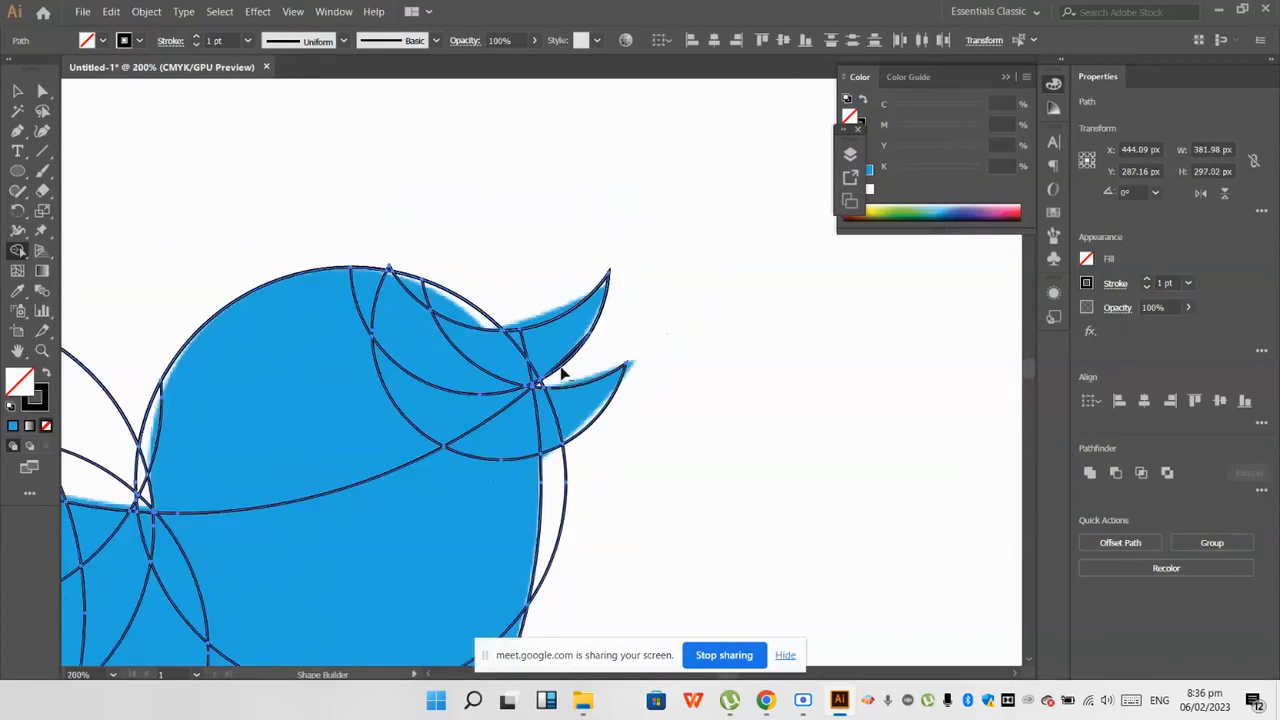
scroll(501, 364, up, 2)
scroll(458, 286, down, 6)
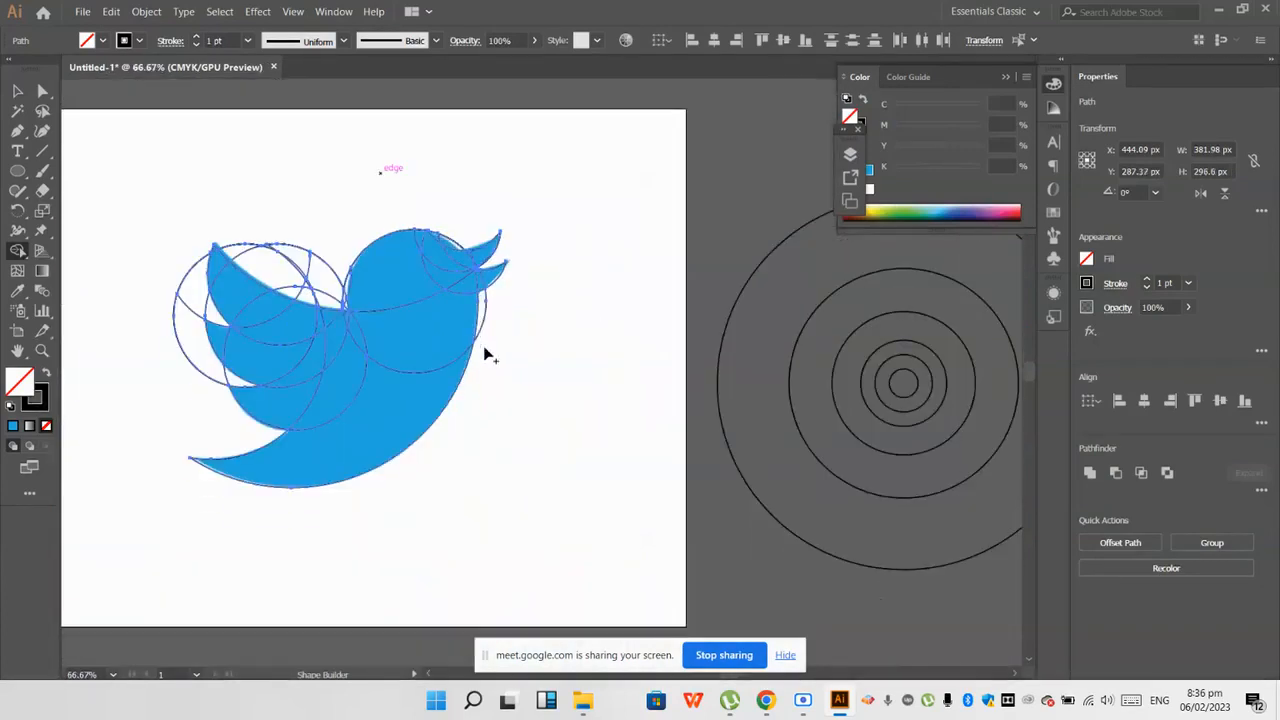
Step: Erase the sliver of the head circle that sticks out beyond the bird's chest
scroll(483, 303, up, 2)
scroll(519, 329, down, 2)
scroll(519, 328, up, 3)
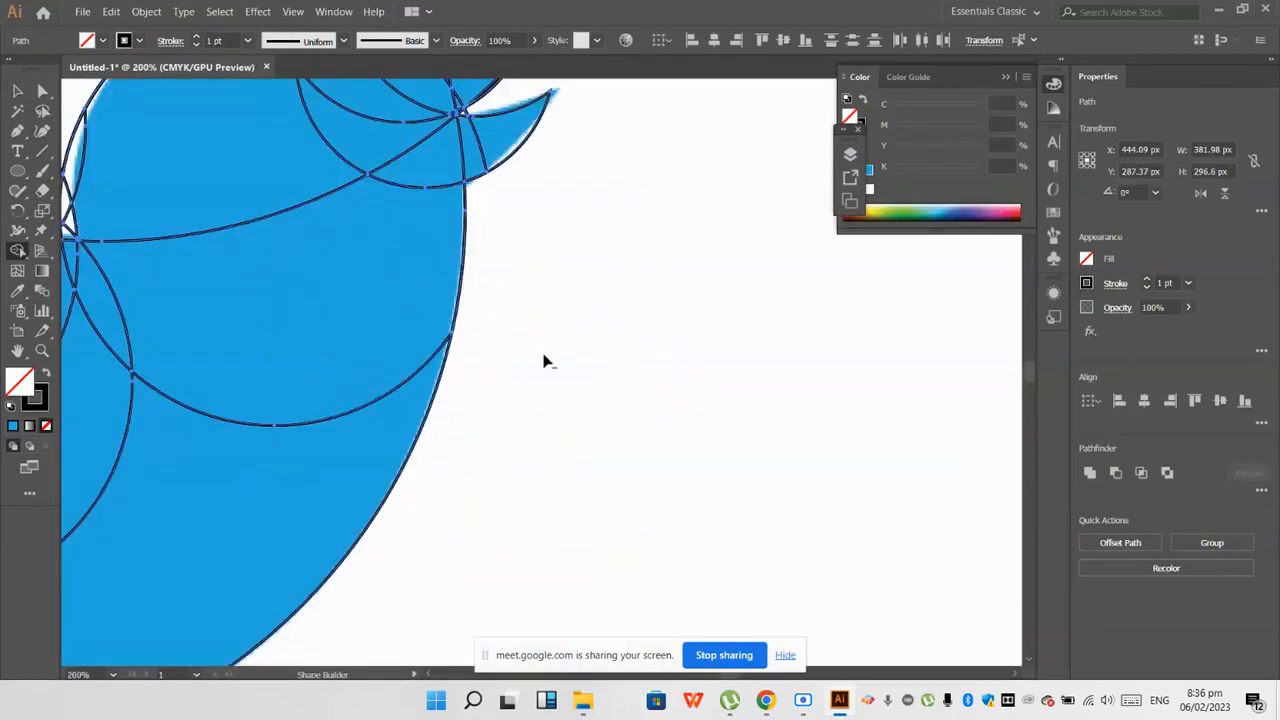
scroll(243, 309, down, 3)
scroll(397, 206, up, 3)
Step: Erase the remaining circle fragments above the wing's upper edge between the wing tip and the neck
alt+click(470, 205)
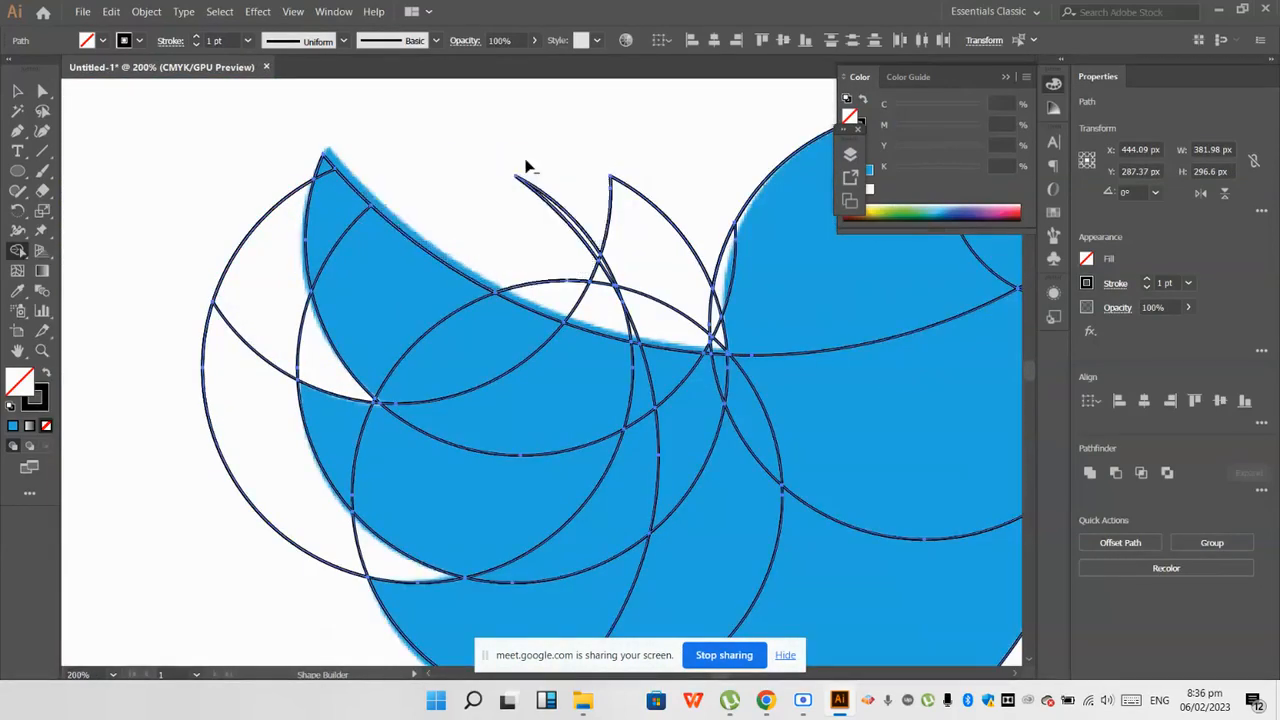
alt+click(652, 185)
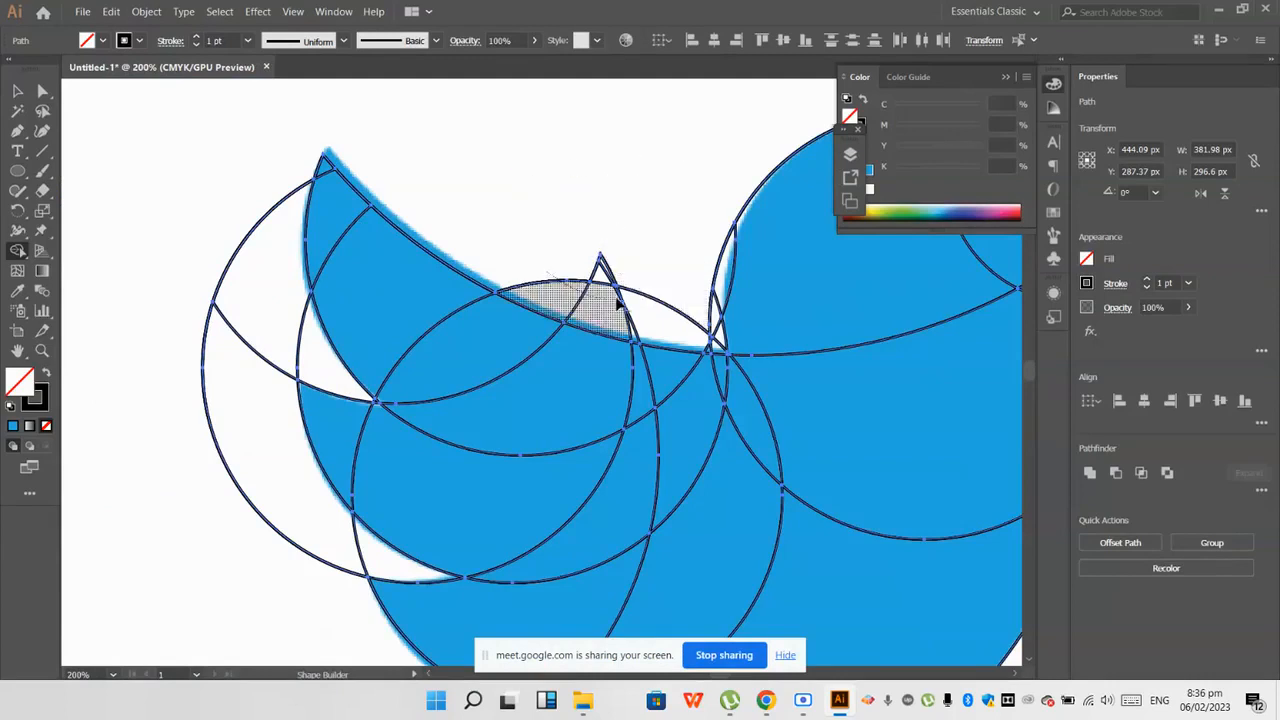
scroll(630, 283, up, 2)
alt+click(574, 251)
alt+click(646, 318)
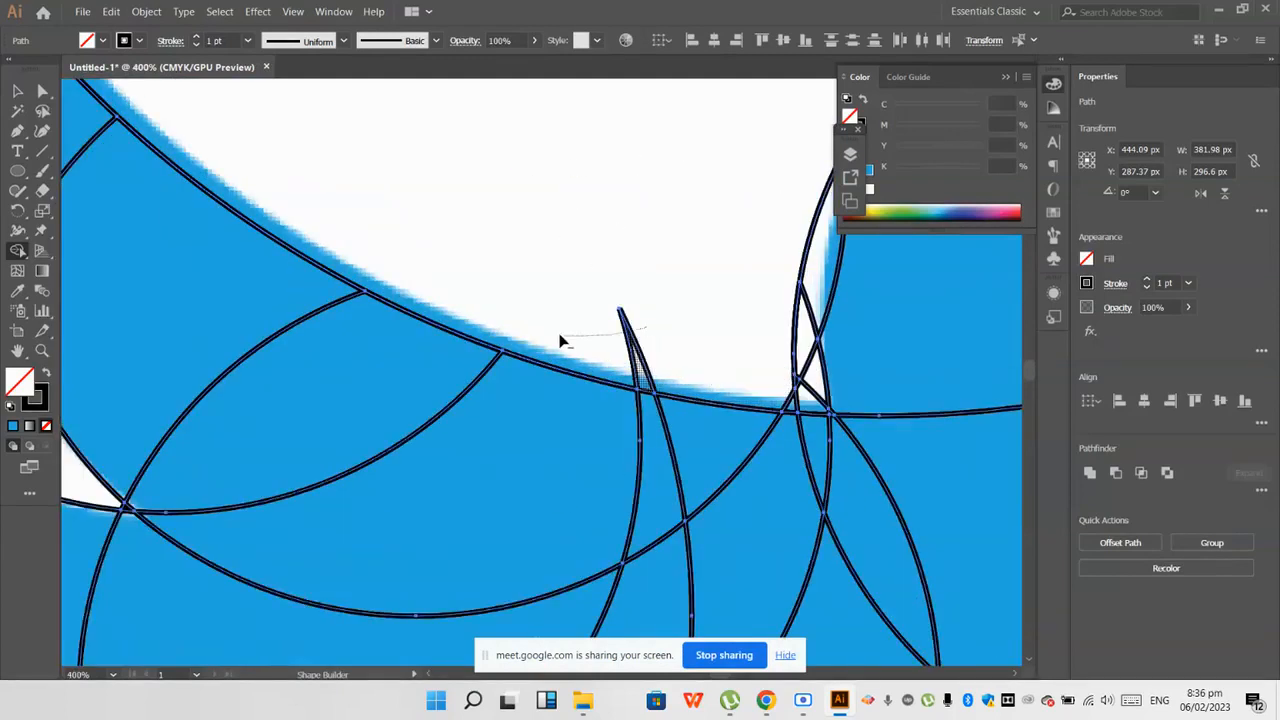
scroll(635, 355, down, 2)
scroll(640, 350, up, 3)
scroll(692, 322, down, 3)
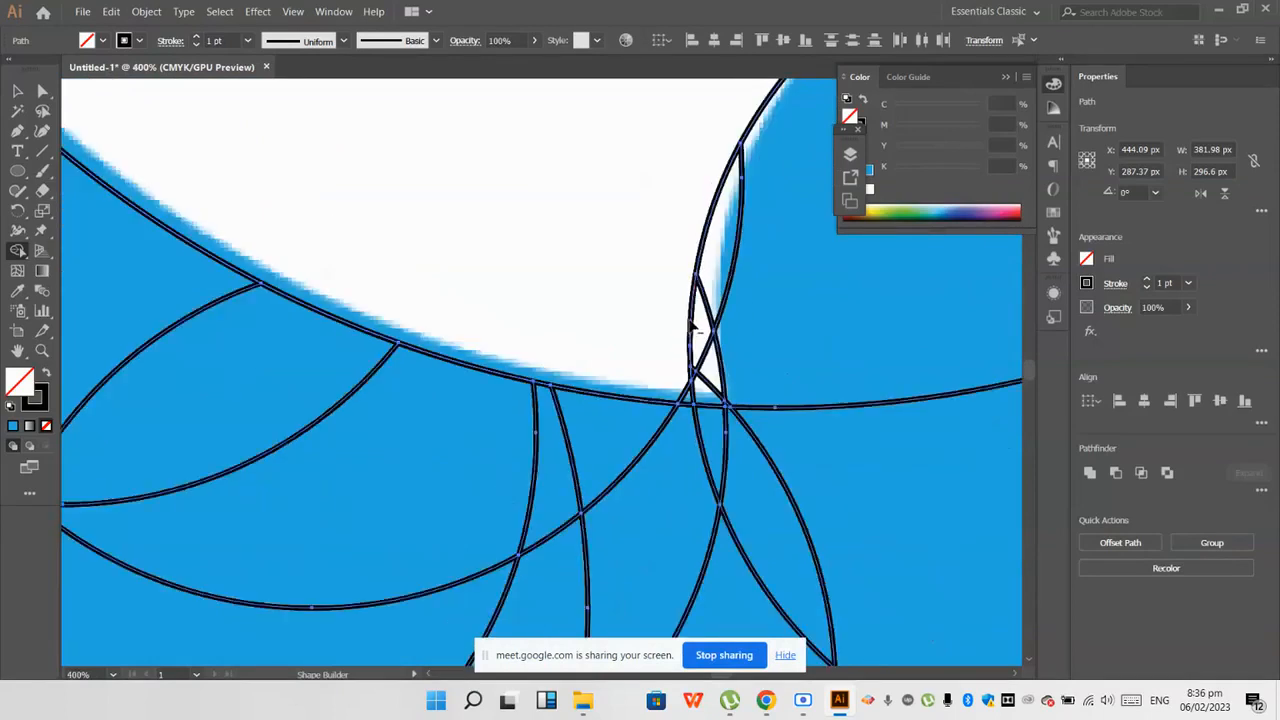
scroll(740, 361, up, 2)
scroll(749, 359, down, 4)
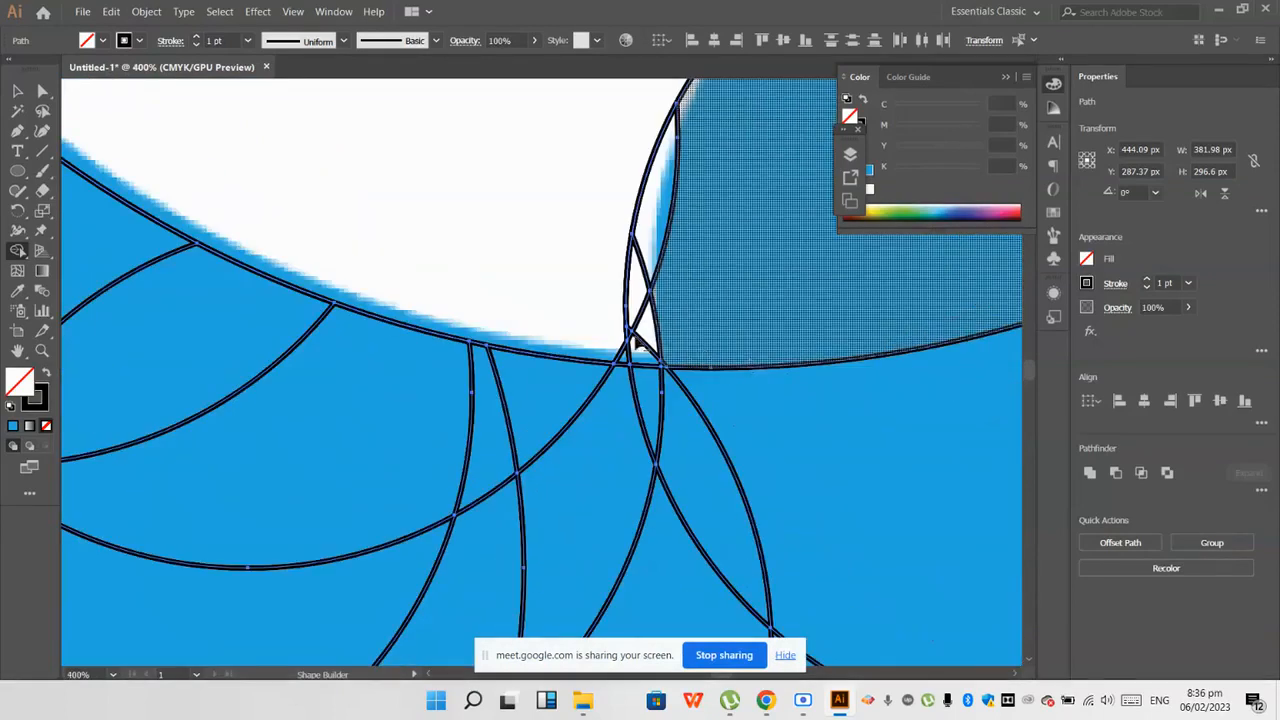
Step: Erase the excess circle regions outside the wing feathers and in the gaps between them
scroll(628, 337, up, 3)
alt+click(457, 336)
scroll(500, 363, up, 2)
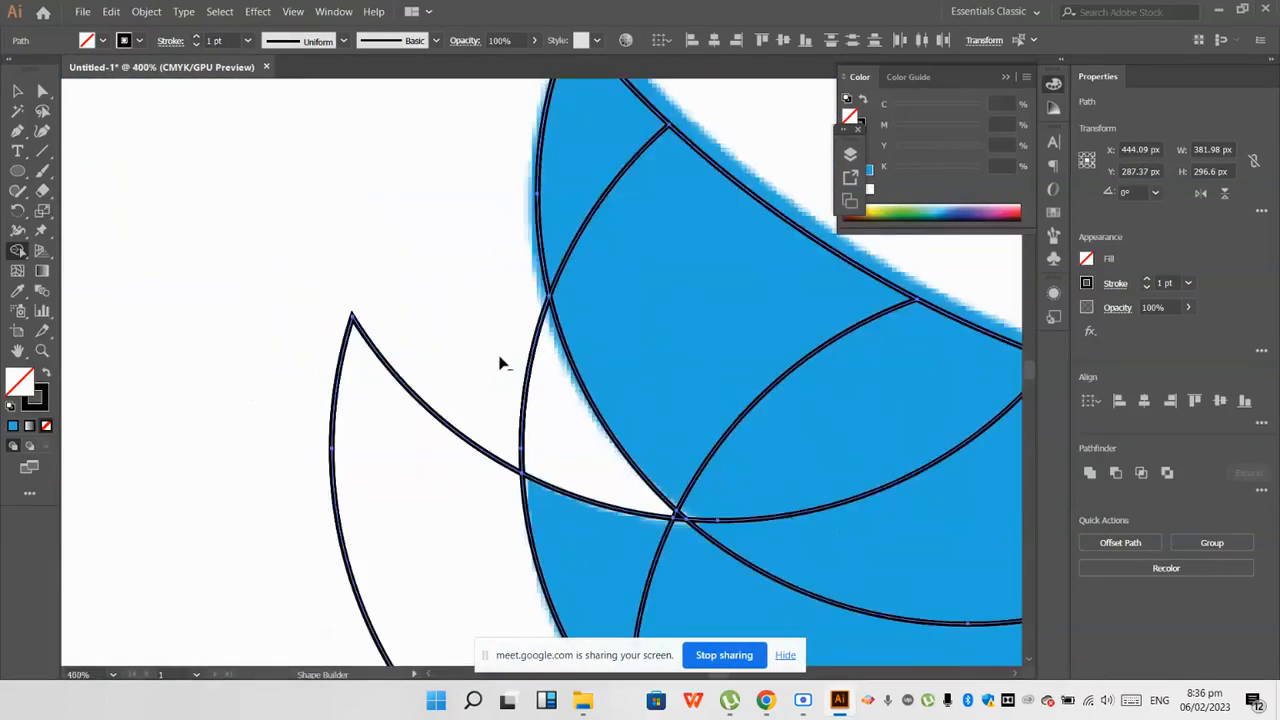
scroll(500, 398, down, 1)
alt+click(466, 413)
scroll(460, 450, down, 2)
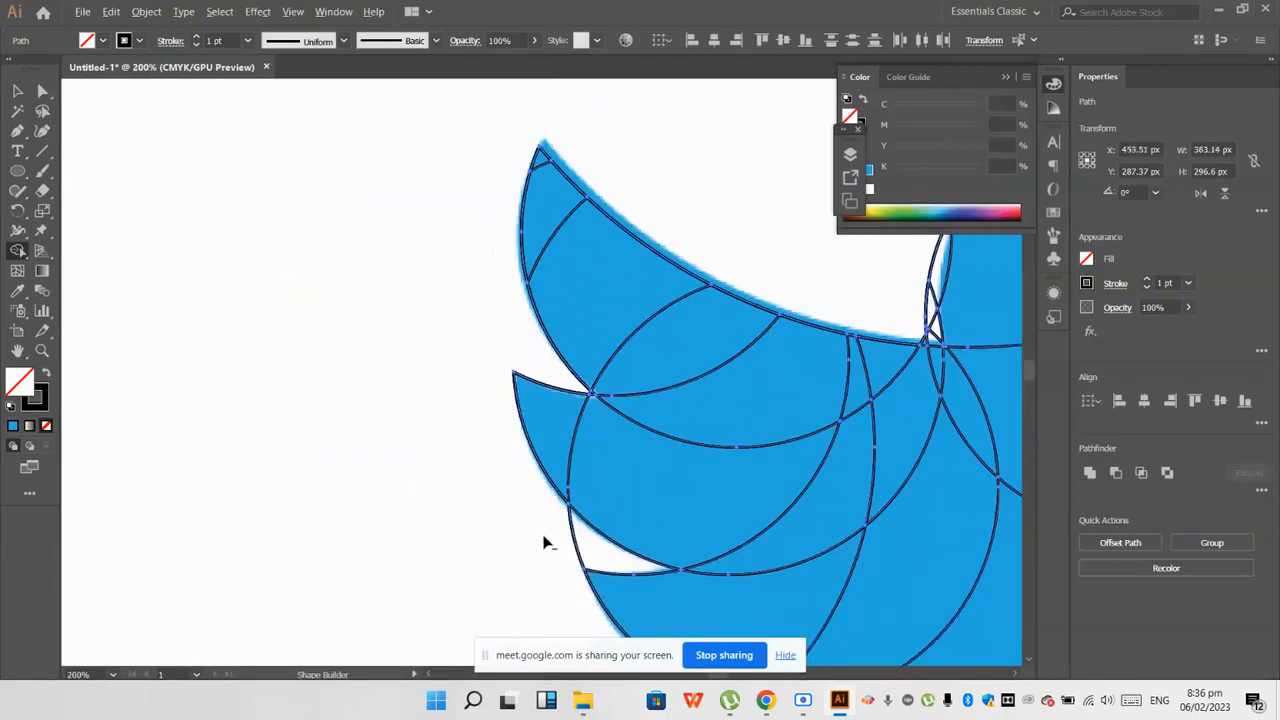
scroll(450, 555, down, 3)
scroll(434, 545, down, 4)
scroll(607, 497, up, 3)
Step: Merge the regions of the body, tail, wing feathers and main head area into one shape with Shape Builder
mouse_move(615, 469)
mouse_down()
mouse_move(524, 358)
mouse_move(554, 336)
mouse_move(435, 412)
mouse_move(436, 496)
mouse_move(493, 471)
mouse_move(334, 337)
mouse_up()
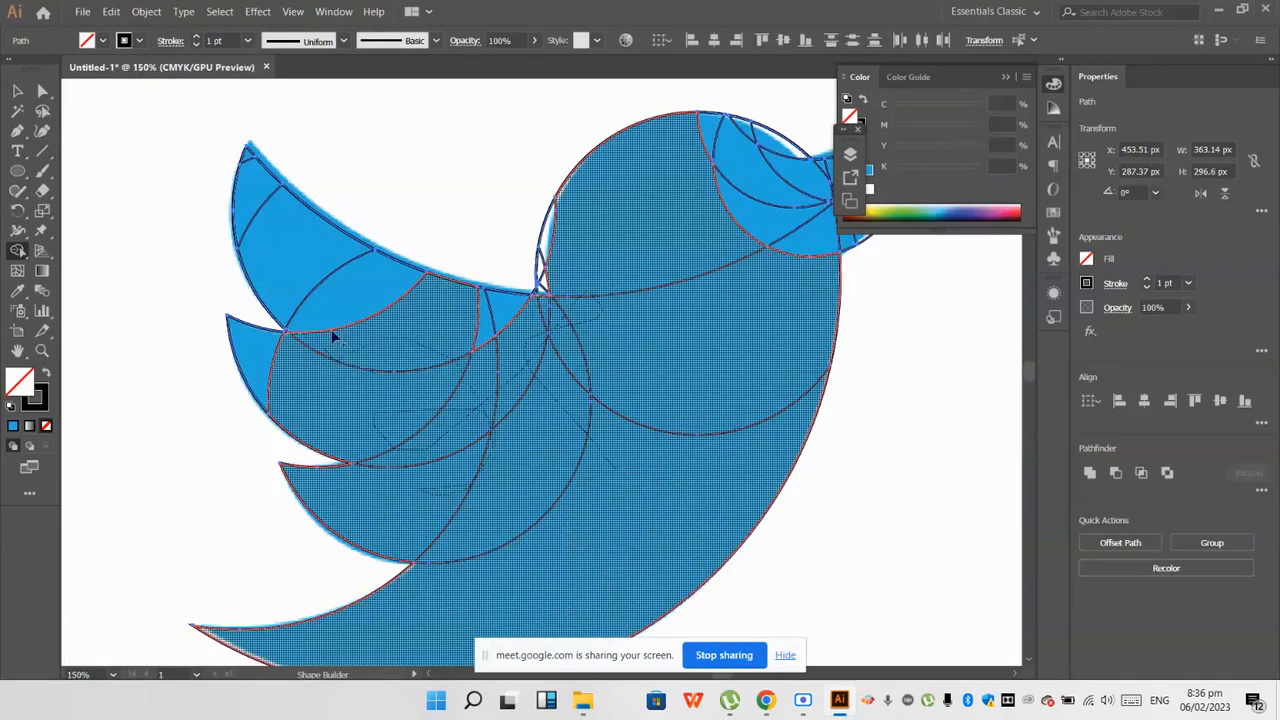
mouse_move(428, 360)
mouse_down()
mouse_move(509, 327)
mouse_move(409, 318)
mouse_move(270, 262)
mouse_move(289, 208)
mouse_move(250, 158)
mouse_move(309, 350)
mouse_move(268, 363)
mouse_move(285, 393)
mouse_move(375, 455)
mouse_up()
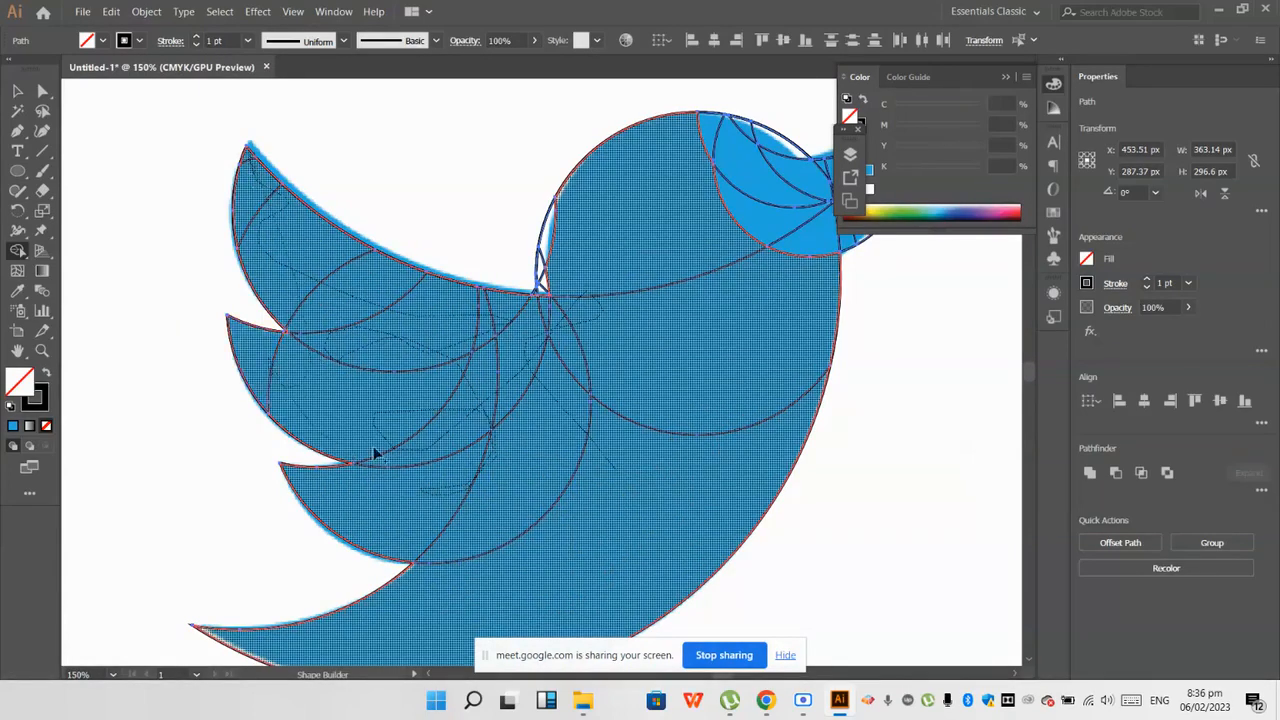
drag(447, 532, 446, 522)
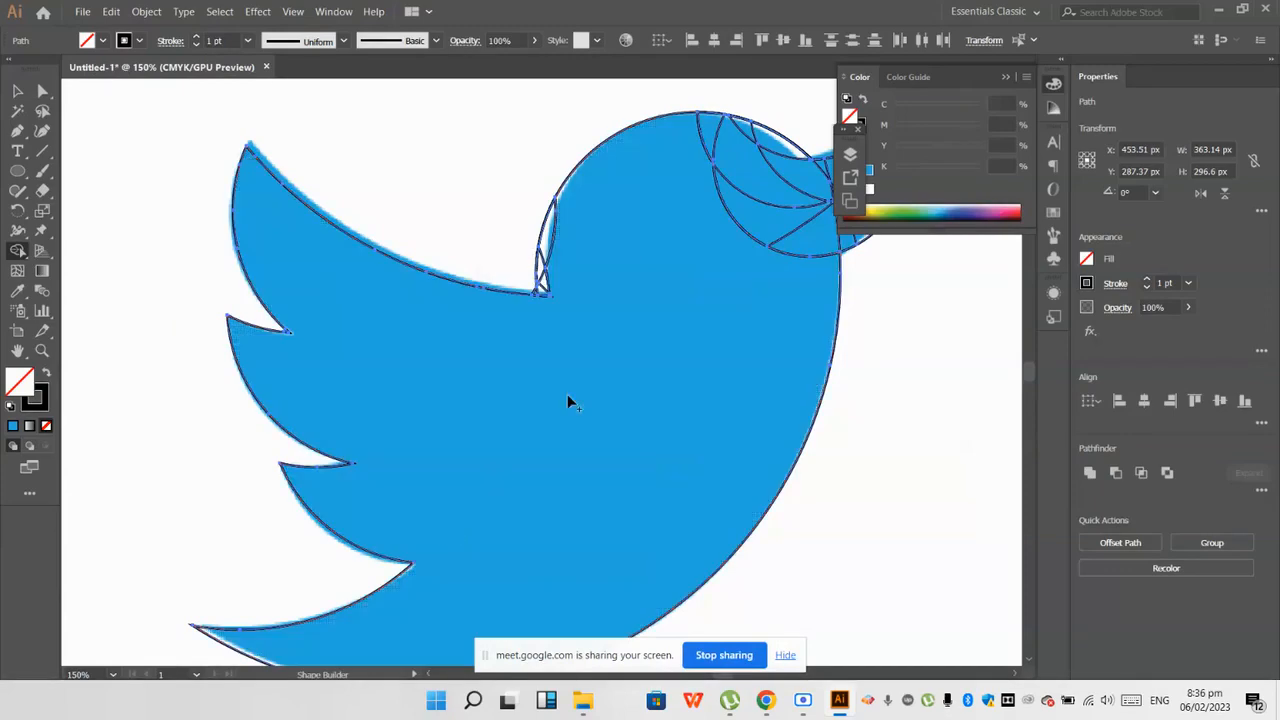
Step: Clean up the small leftover fragments where the back of the head meets the wing's upper edge with Shape Builder
scroll(566, 370, up, 1)
scroll(566, 364, up, 3)
alt+click(529, 214)
scroll(530, 214, up, 2)
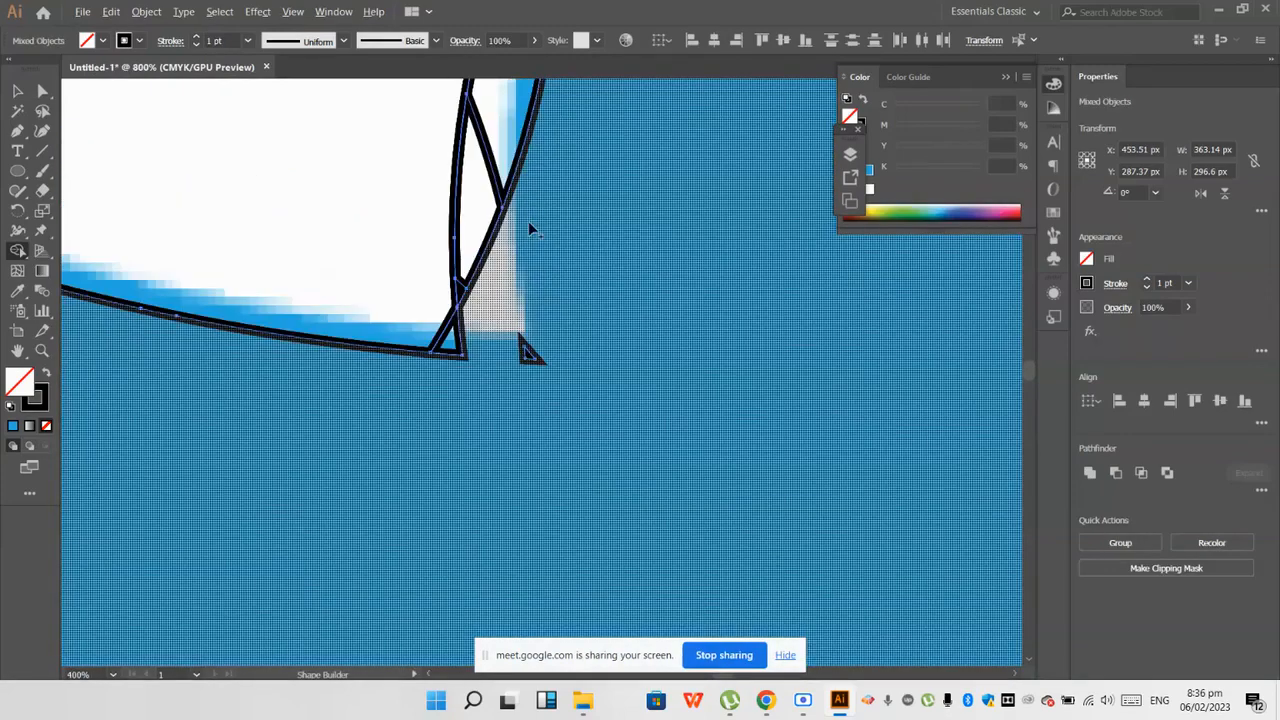
alt+click(527, 354)
scroll(449, 412, down, 2)
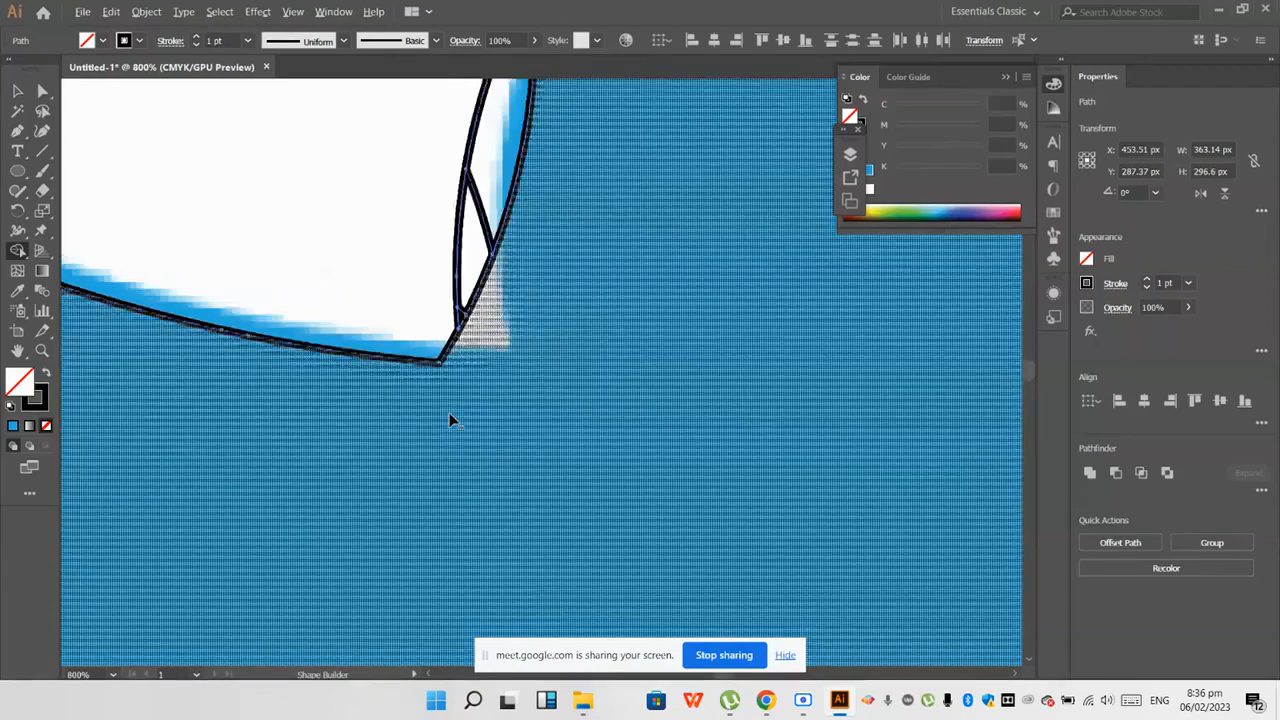
mouse_move(489, 245)
mouse_down()
mouse_move(471, 273)
mouse_move(461, 373)
mouse_up()
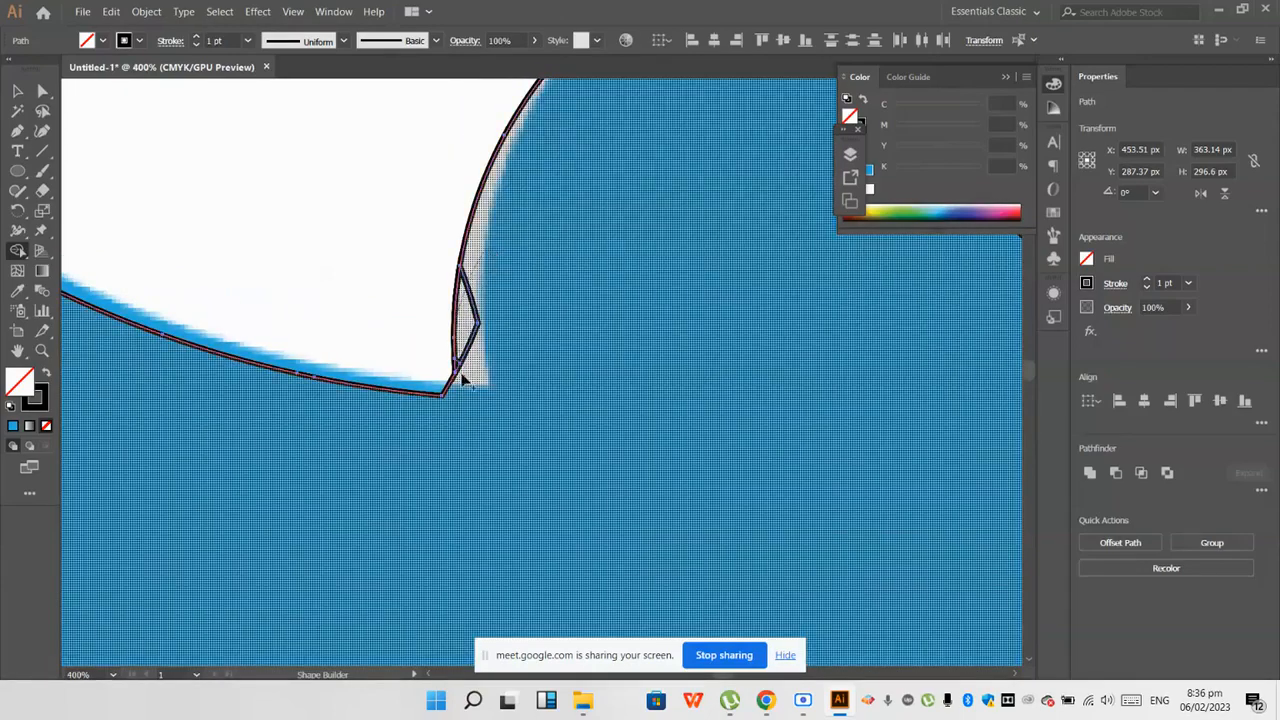
scroll(443, 401, down, 3)
scroll(460, 396, up, 5)
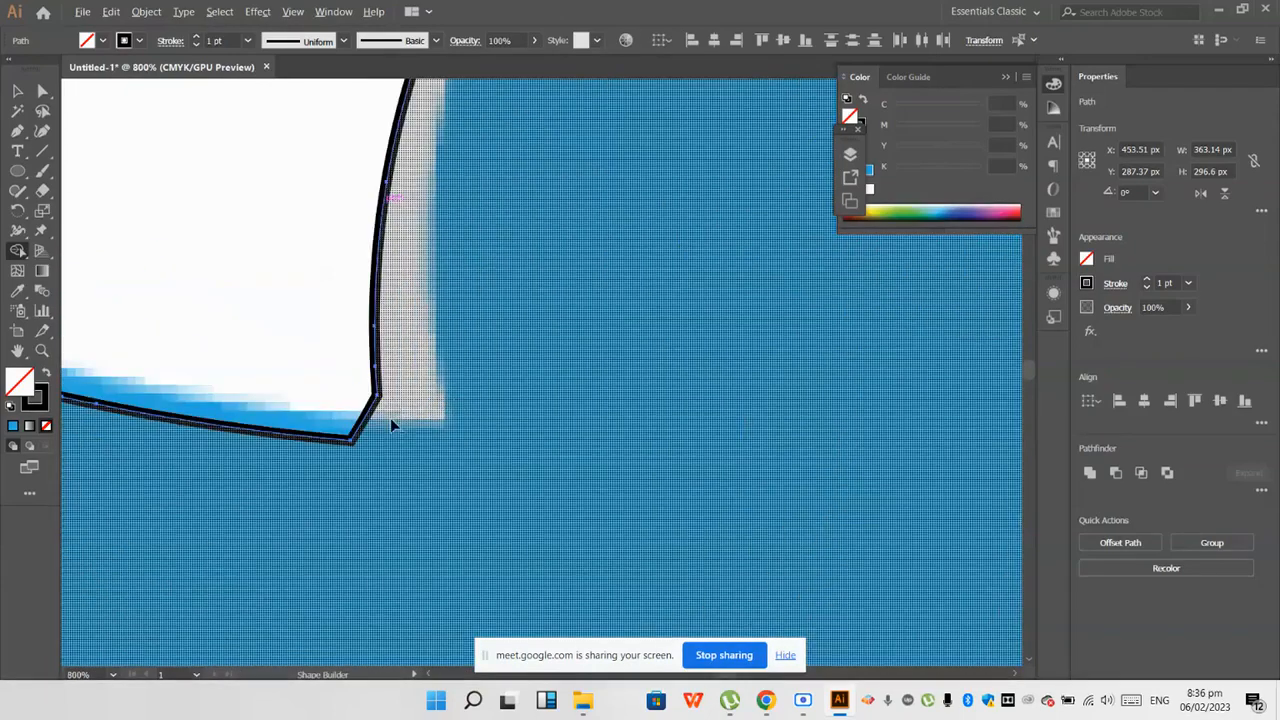
Step: Merge the remaining head and beak regions into the bird's body shape with Shape Builder
scroll(395, 415, down, 3)
scroll(668, 333, up, 2)
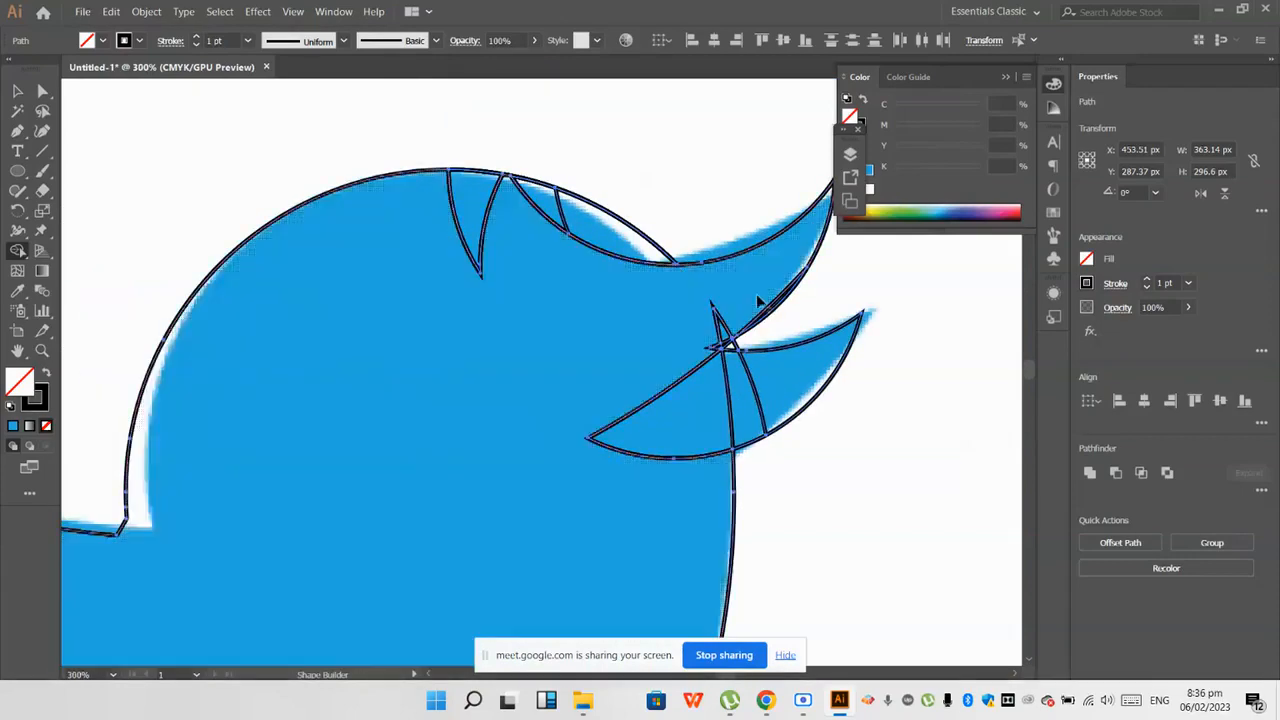
scroll(757, 300, up, 2)
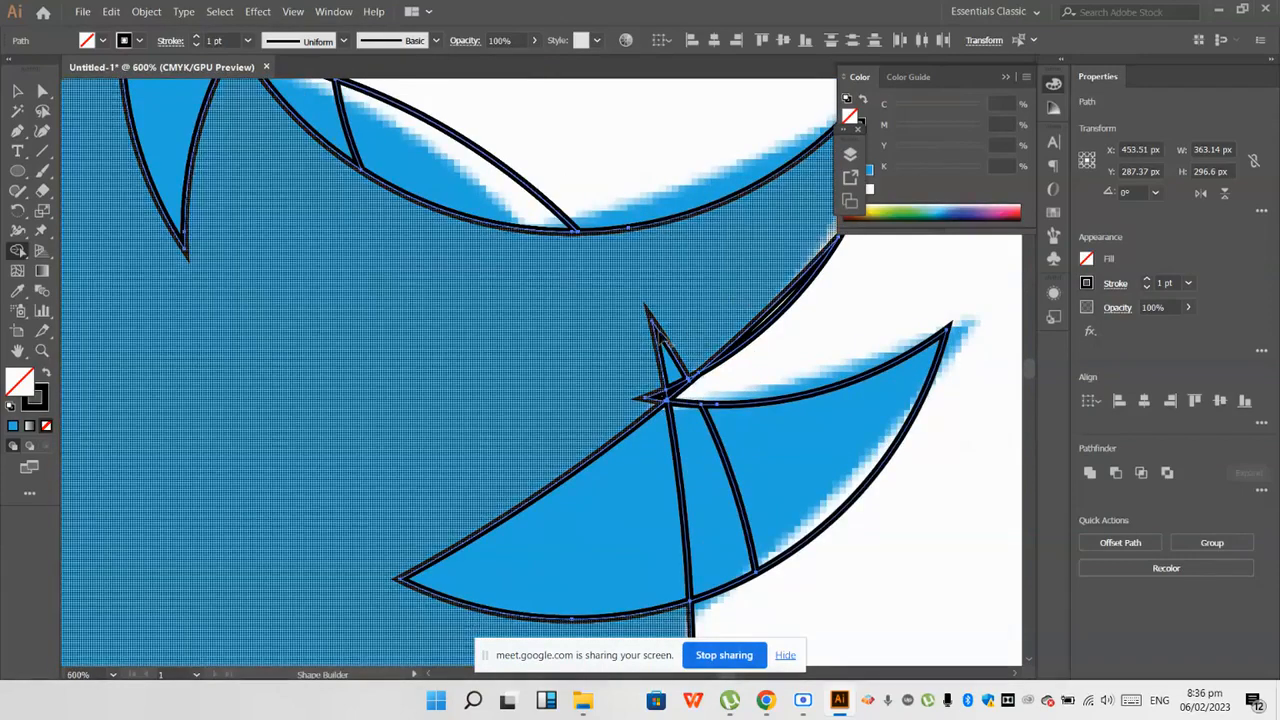
scroll(707, 404, down, 2)
mouse_move(533, 451)
mouse_down()
mouse_move(580, 383)
mouse_move(420, 280)
mouse_move(554, 266)
mouse_move(687, 332)
mouse_up()
scroll(687, 332, up, 2)
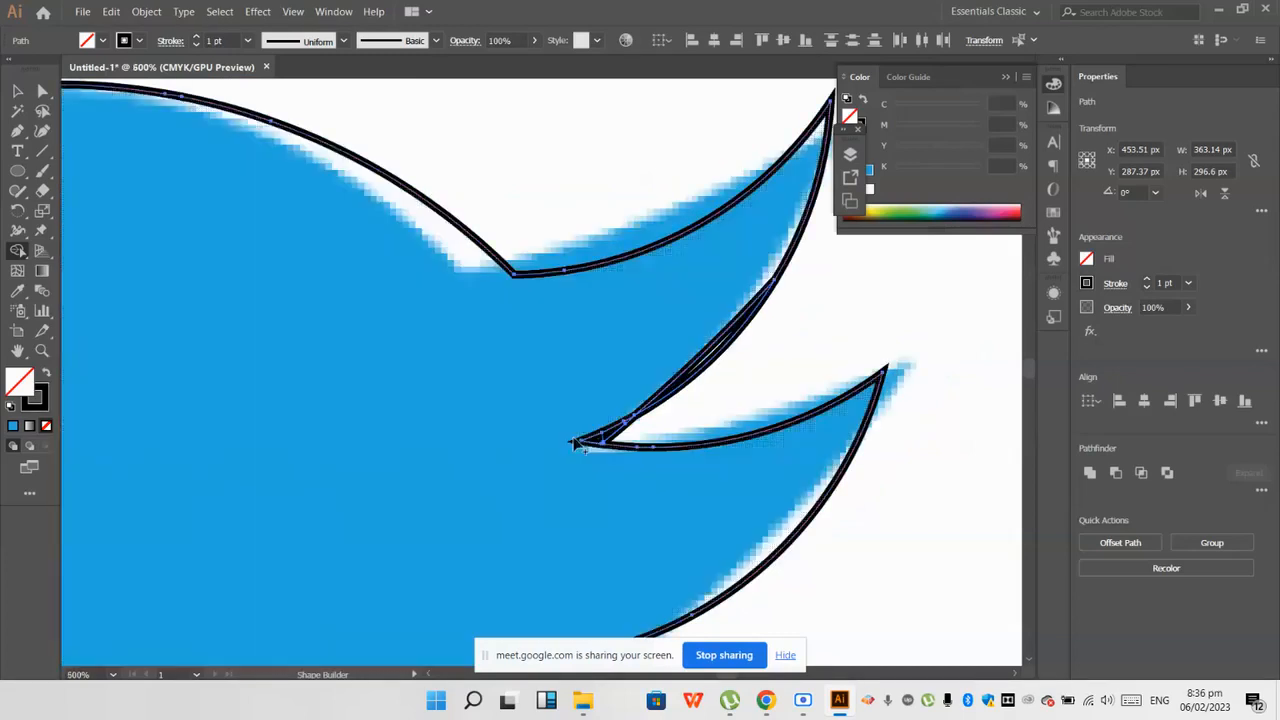
drag(696, 382, 698, 387)
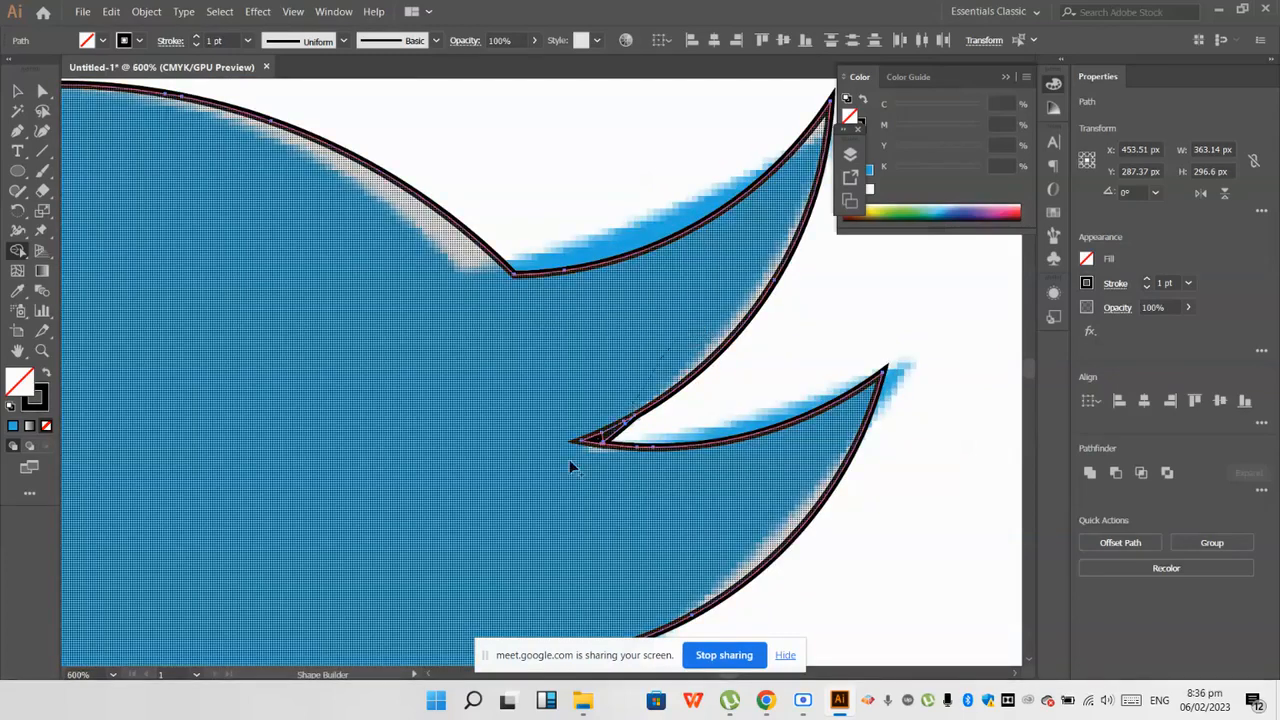
drag(569, 460, 653, 429)
Step: Erase the tiny slivers at the inner corner between the upper and lower beak
scroll(651, 430, up, 2)
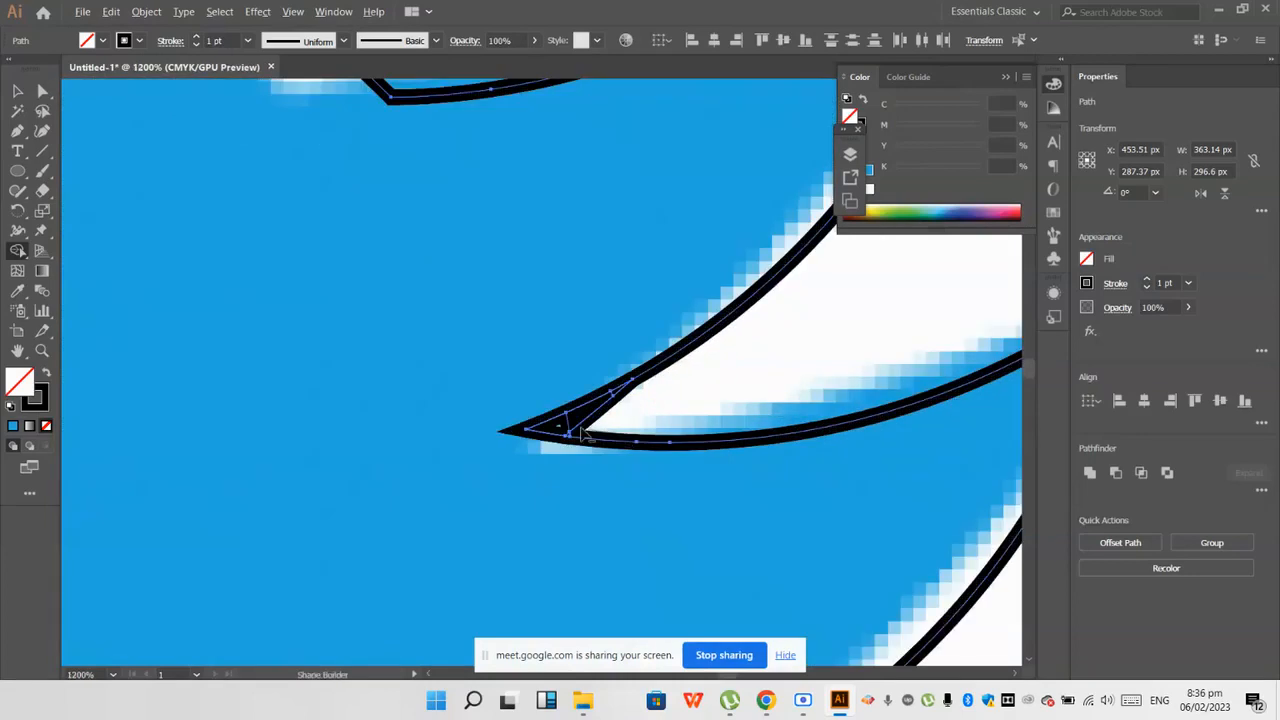
scroll(585, 430, up, 3)
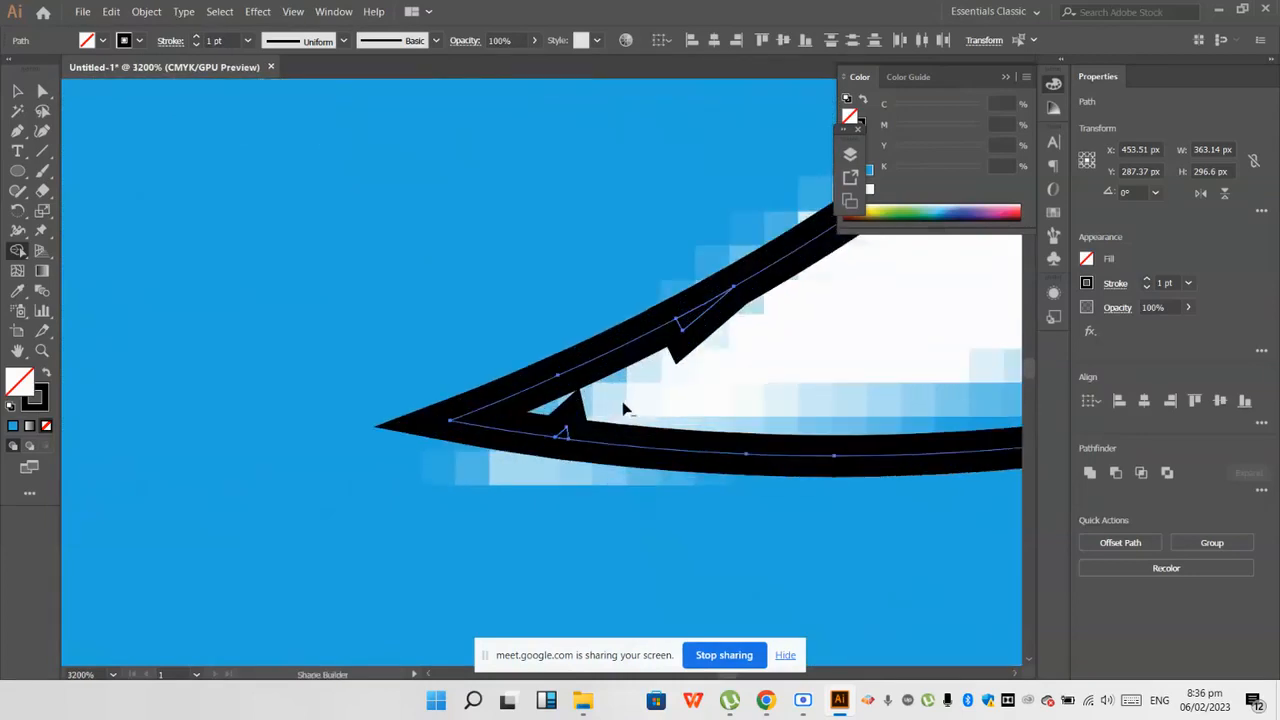
click(685, 333)
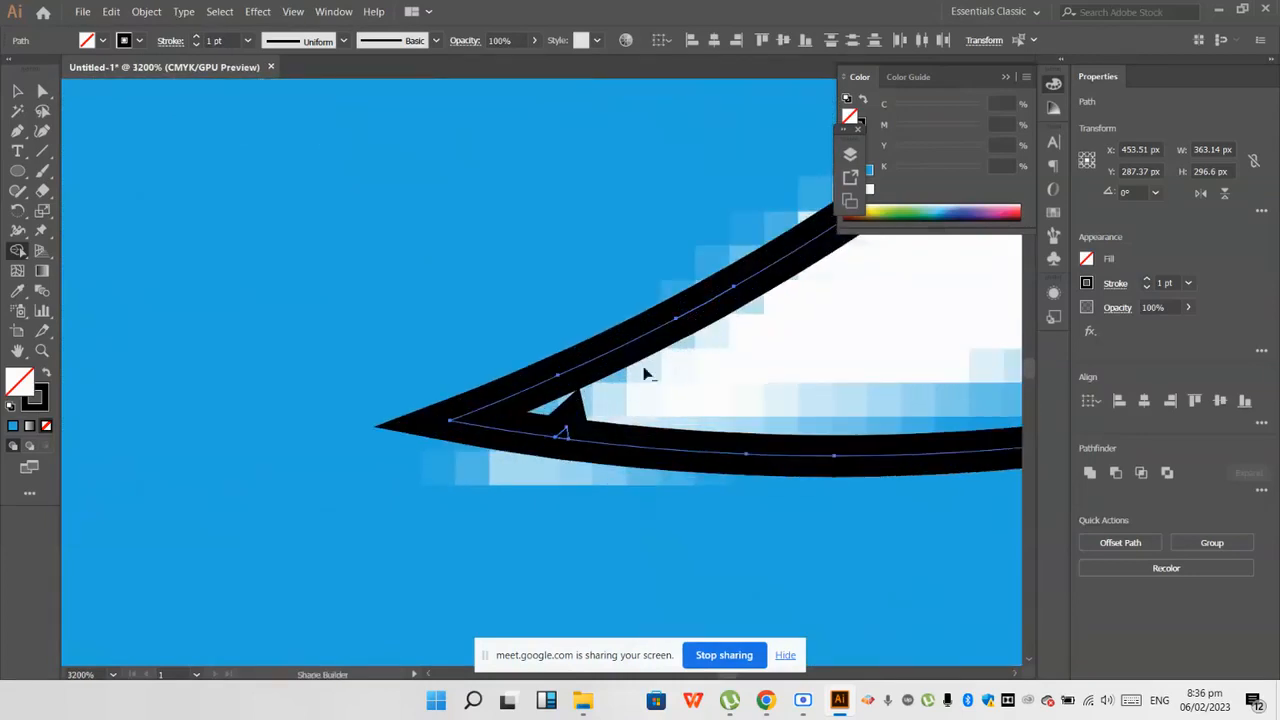
click(565, 430)
scroll(560, 440, down, 9)
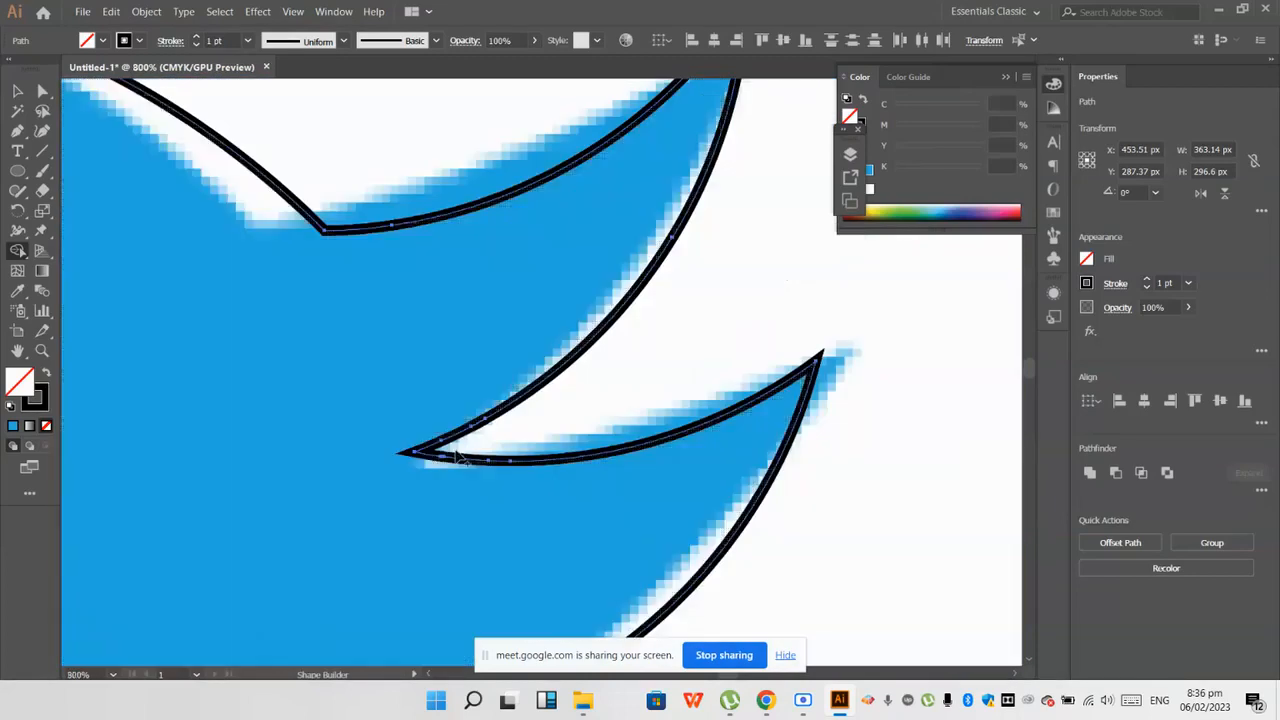
Step: Duplicate the finished bird outline and place the copy along the artboard's lower edge, off the reference image
click(17, 91)
scroll(392, 357, down, 3)
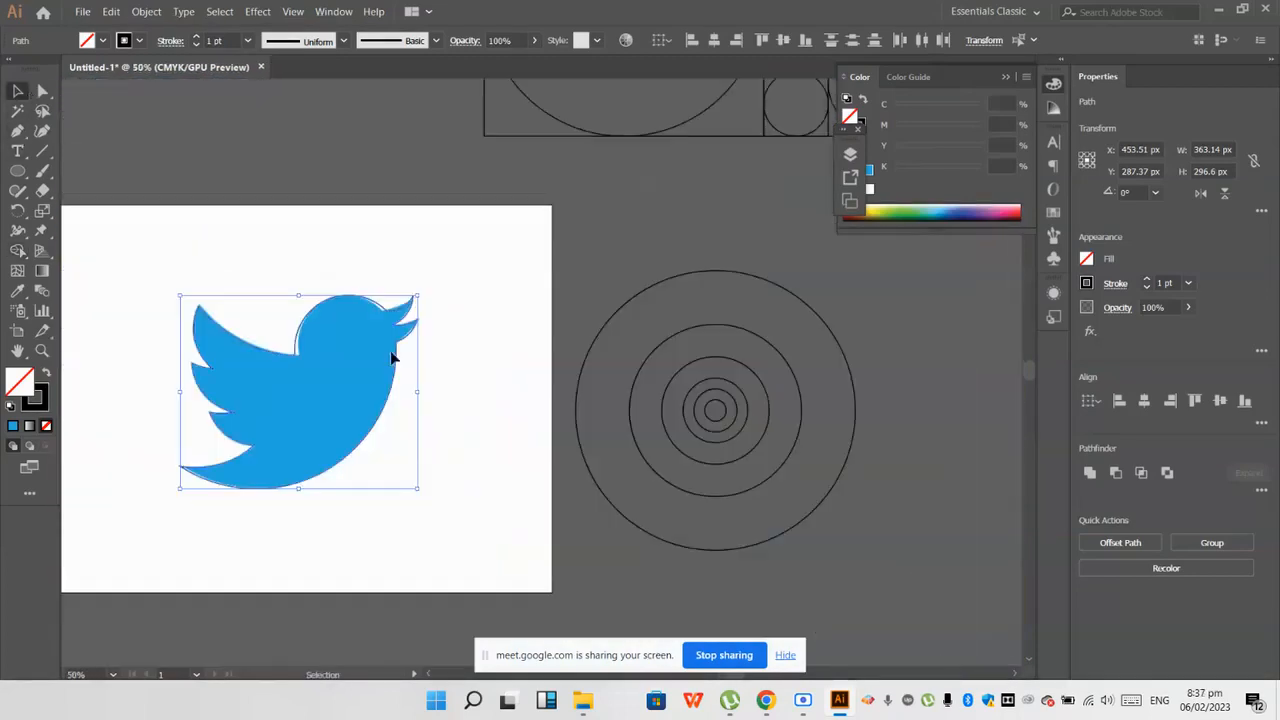
drag(388, 416, 688, 492)
scroll(884, 416, down, 3)
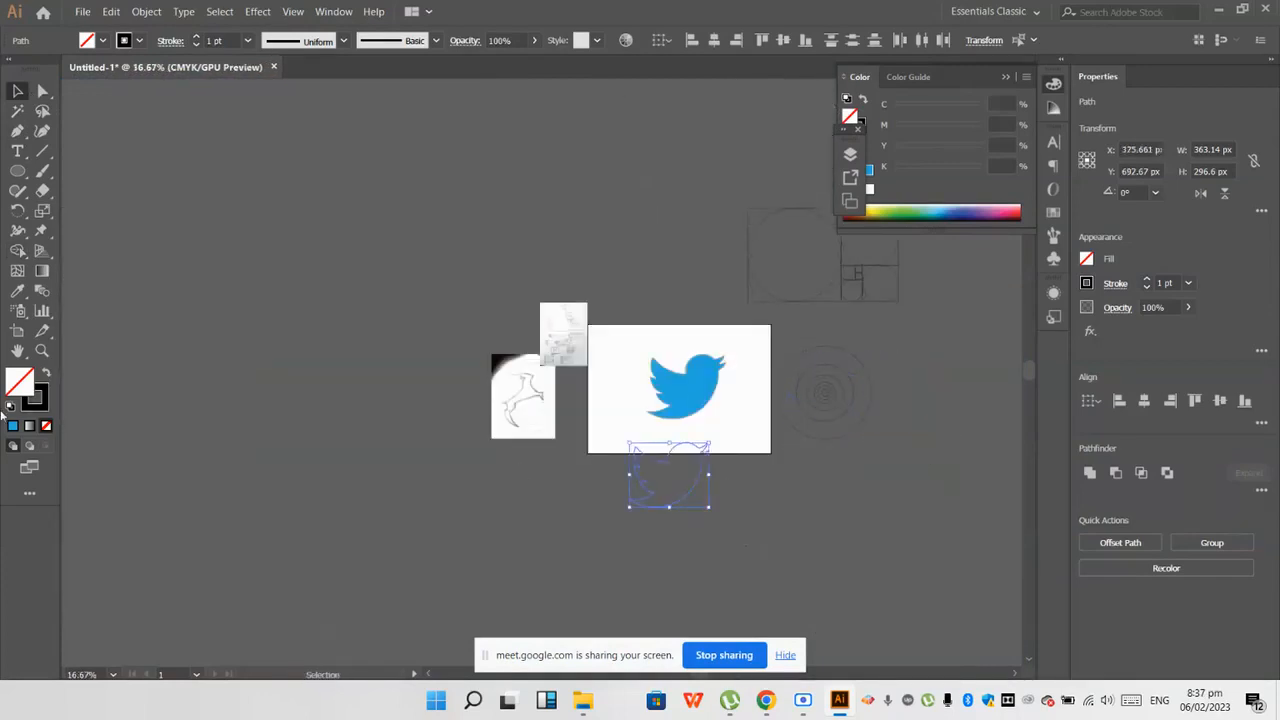
Step: Give the duplicated bird a white fill with no stroke and move it to the empty area below the artboard and sketch
click(11, 407)
click(41, 405)
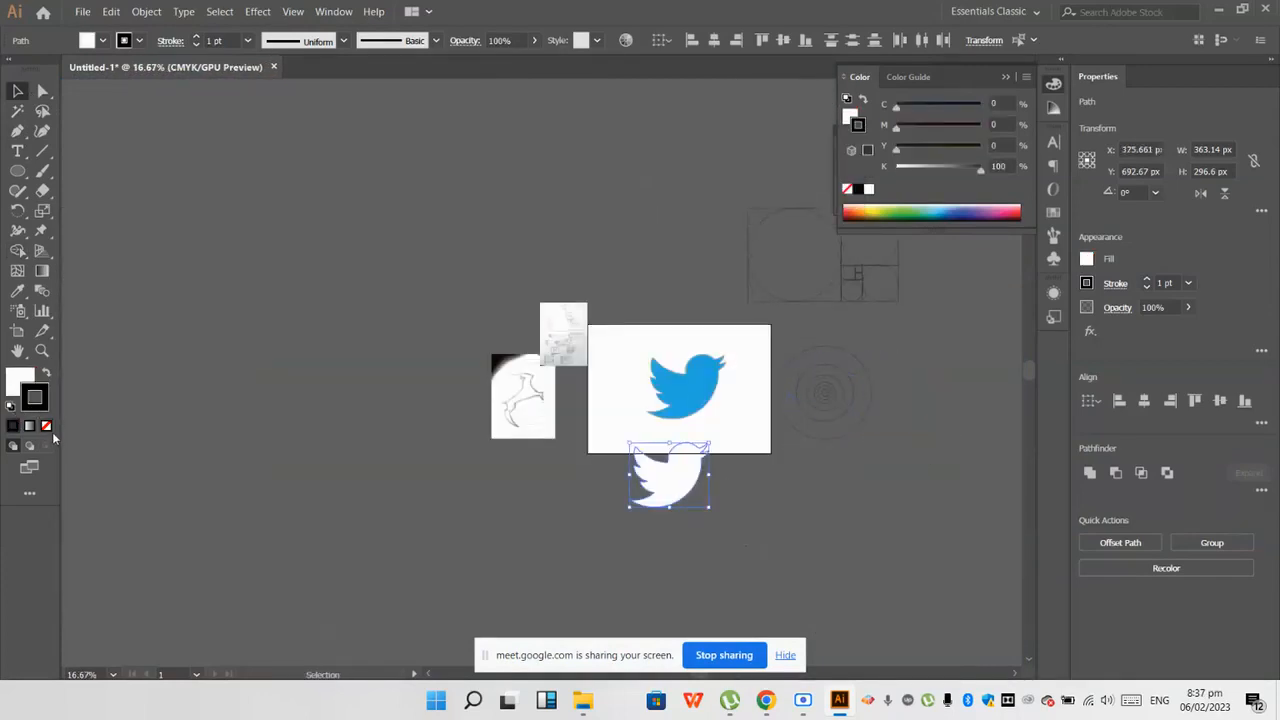
click(47, 427)
click(313, 551)
scroll(641, 488, up, 3)
drag(640, 487, 360, 569)
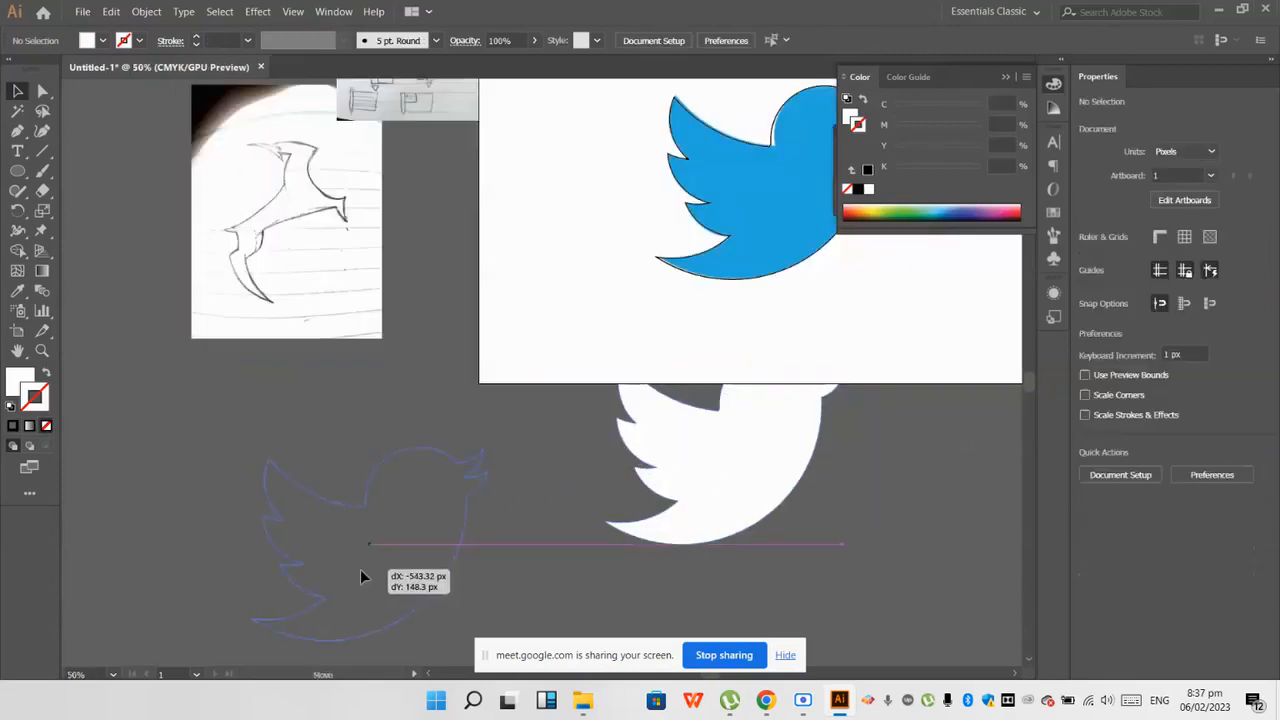
Step: Fill the duplicated bird with the blue sampled from the Twitter reference image, then deselect it
click(654, 548)
click(437, 534)
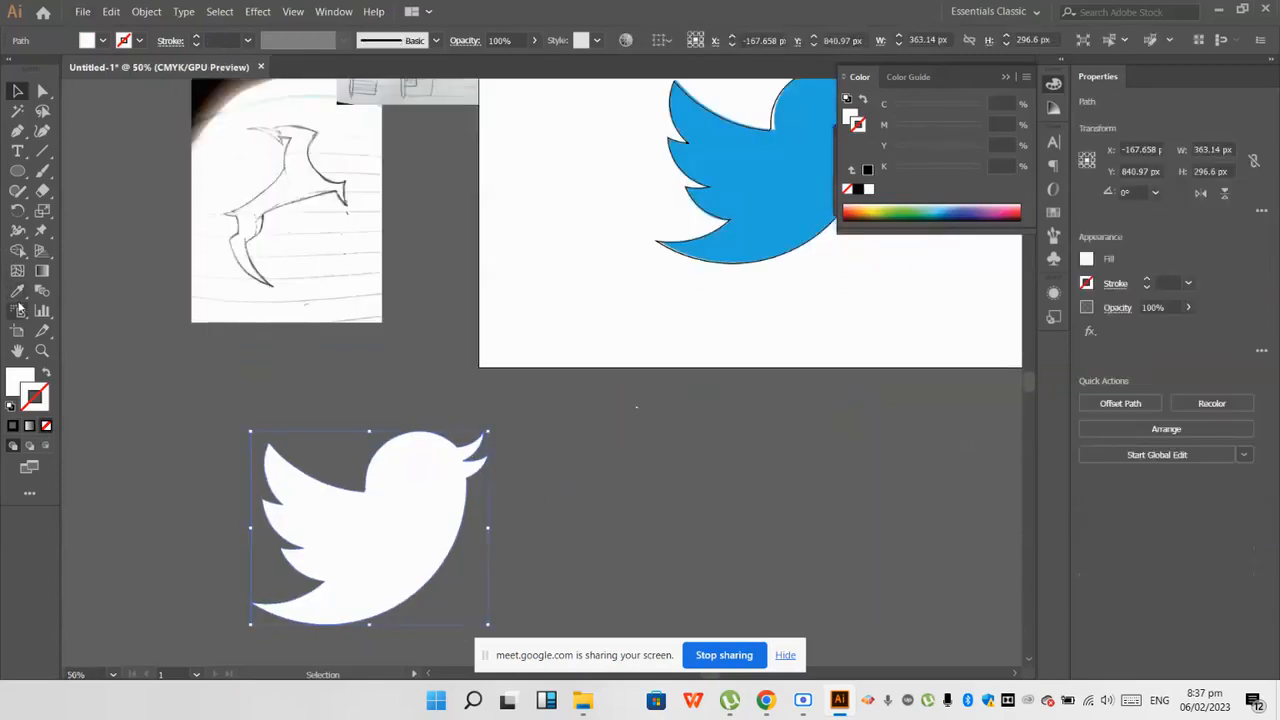
click(17, 291)
click(740, 209)
key(ctrl+shift+a)
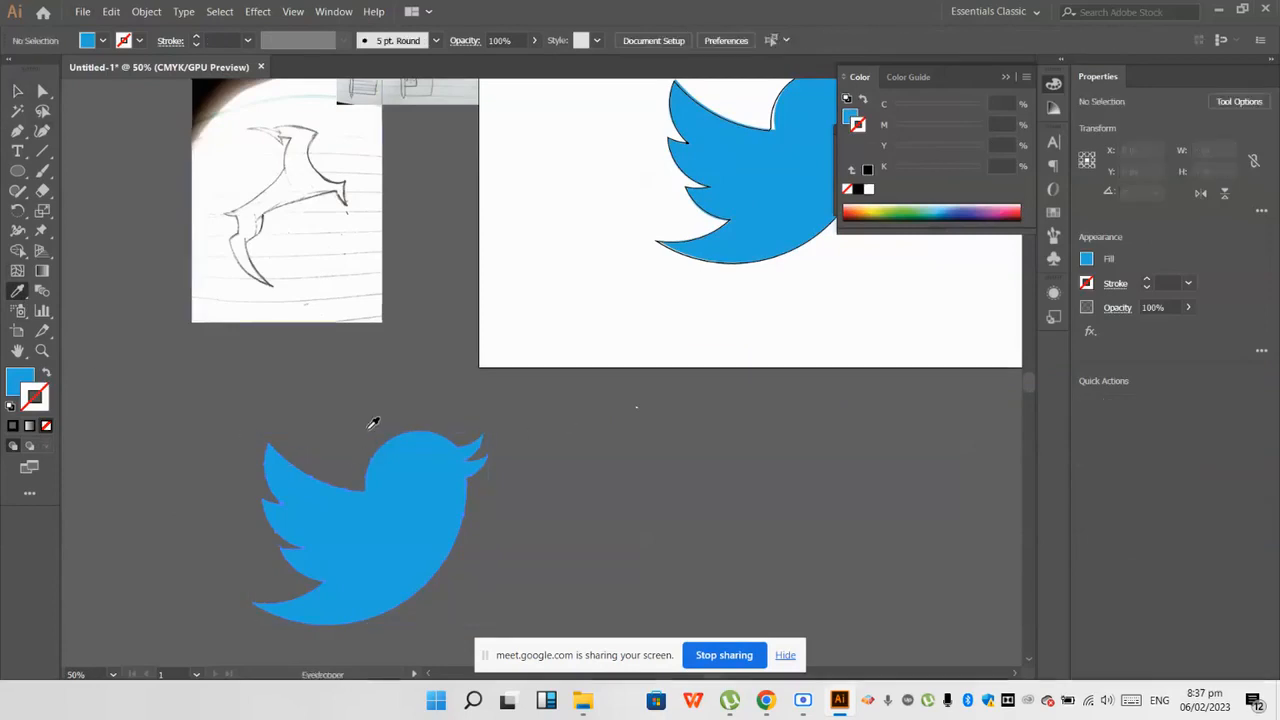
Step: Switch to the Google Meet call in Chrome to check on the class
scroll(371, 425, down, 2)
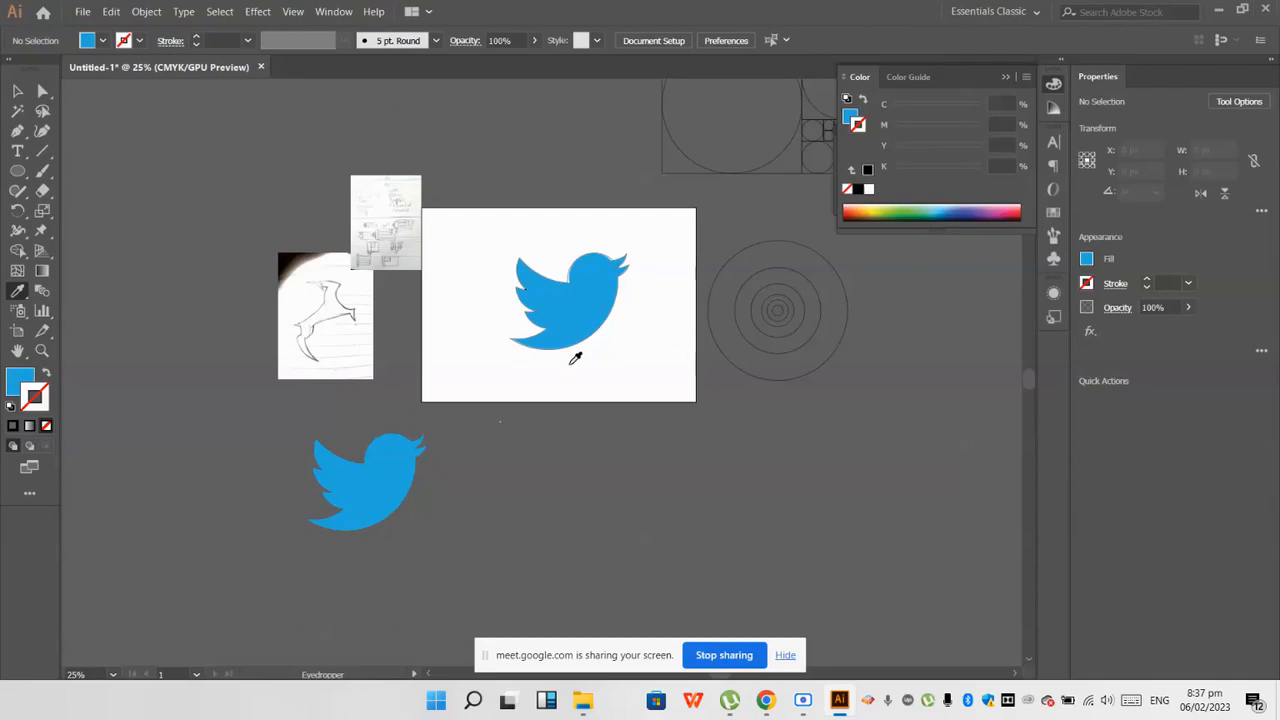
mouse_move(768, 698)
click(668, 605)
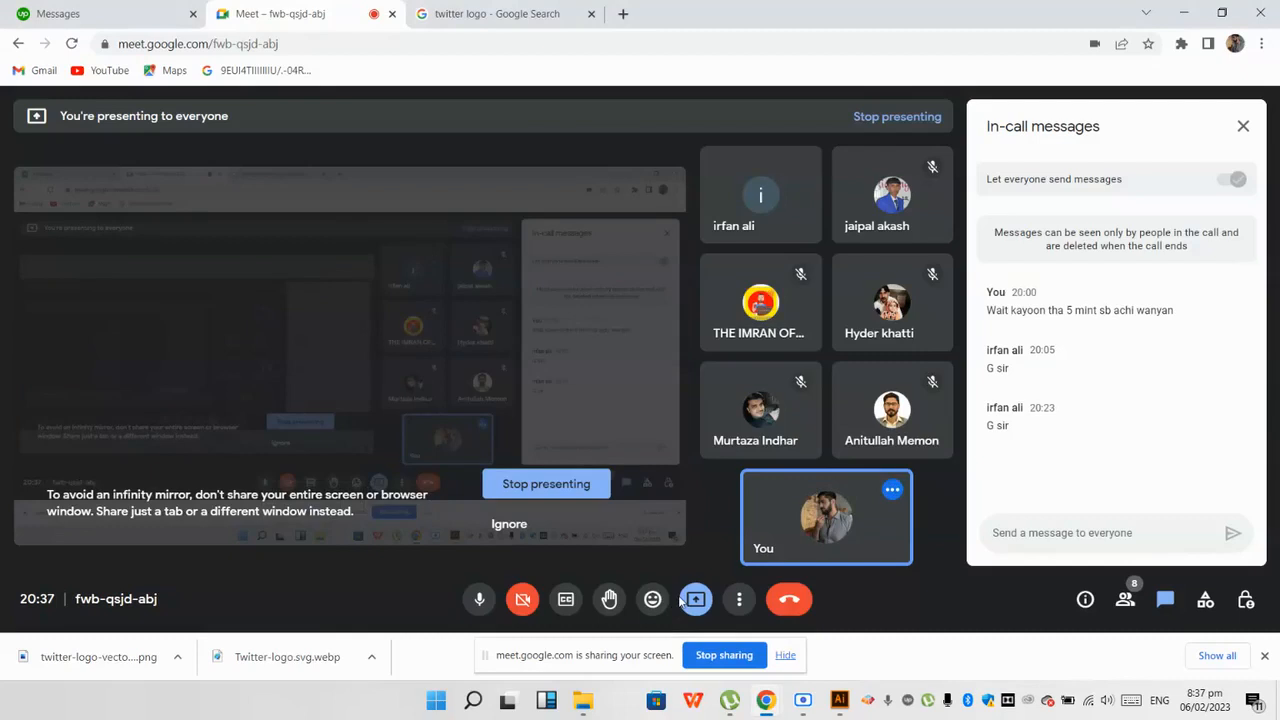
Step: Switch back to Illustrator and move the original bird outline off the reference to the empty space beyond the sketches
click(839, 699)
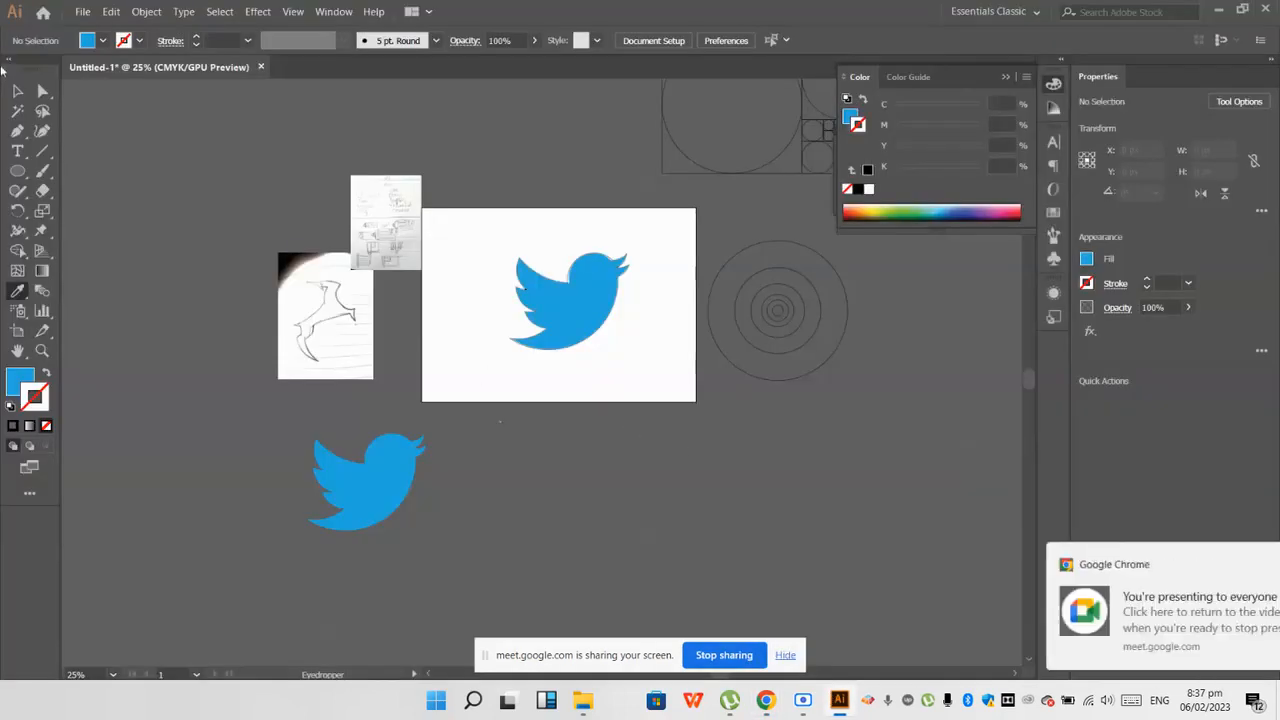
click(626, 261)
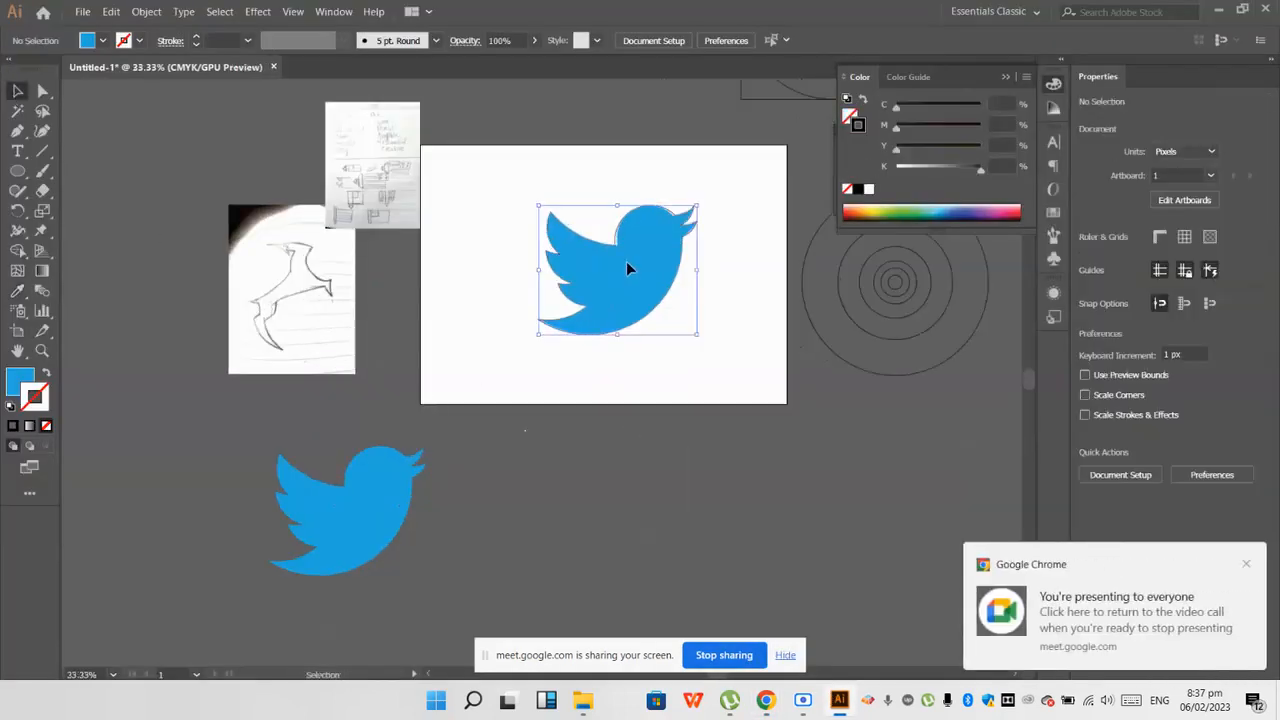
drag(623, 257, 257, 306)
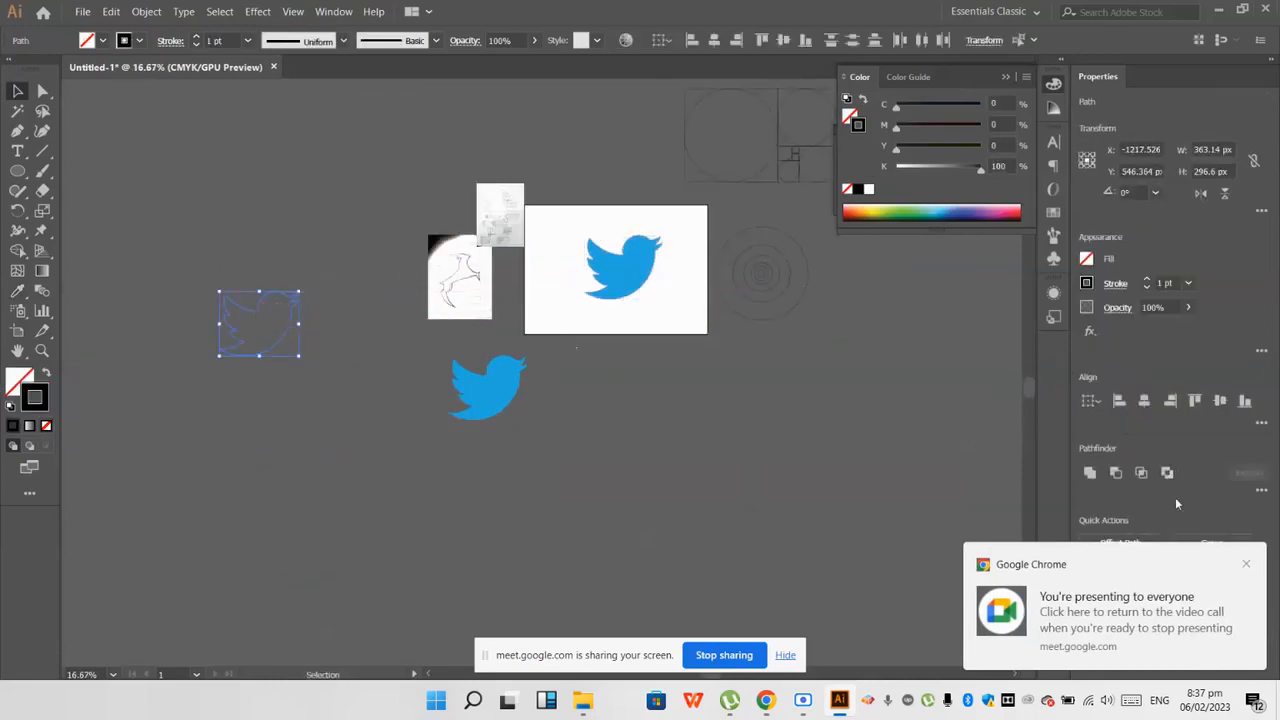
Step: Find the Twitter reference image in the layer list and unlock it
click(1004, 78)
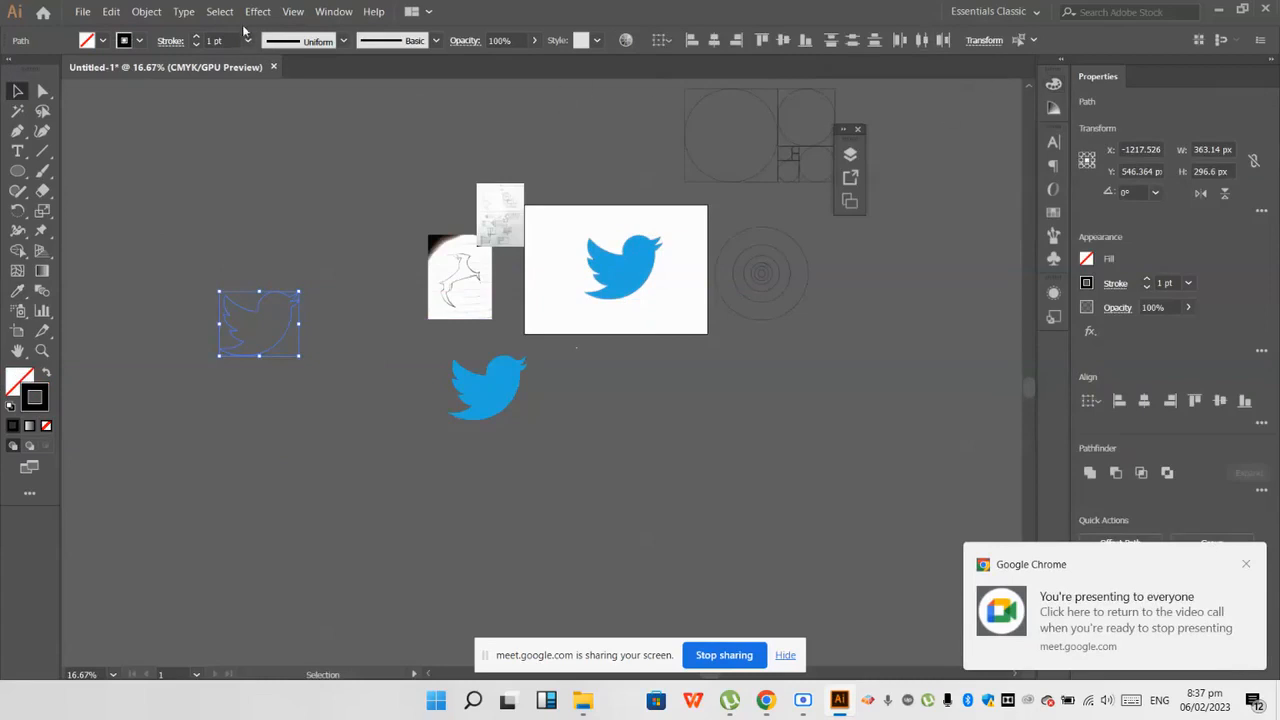
click(333, 12)
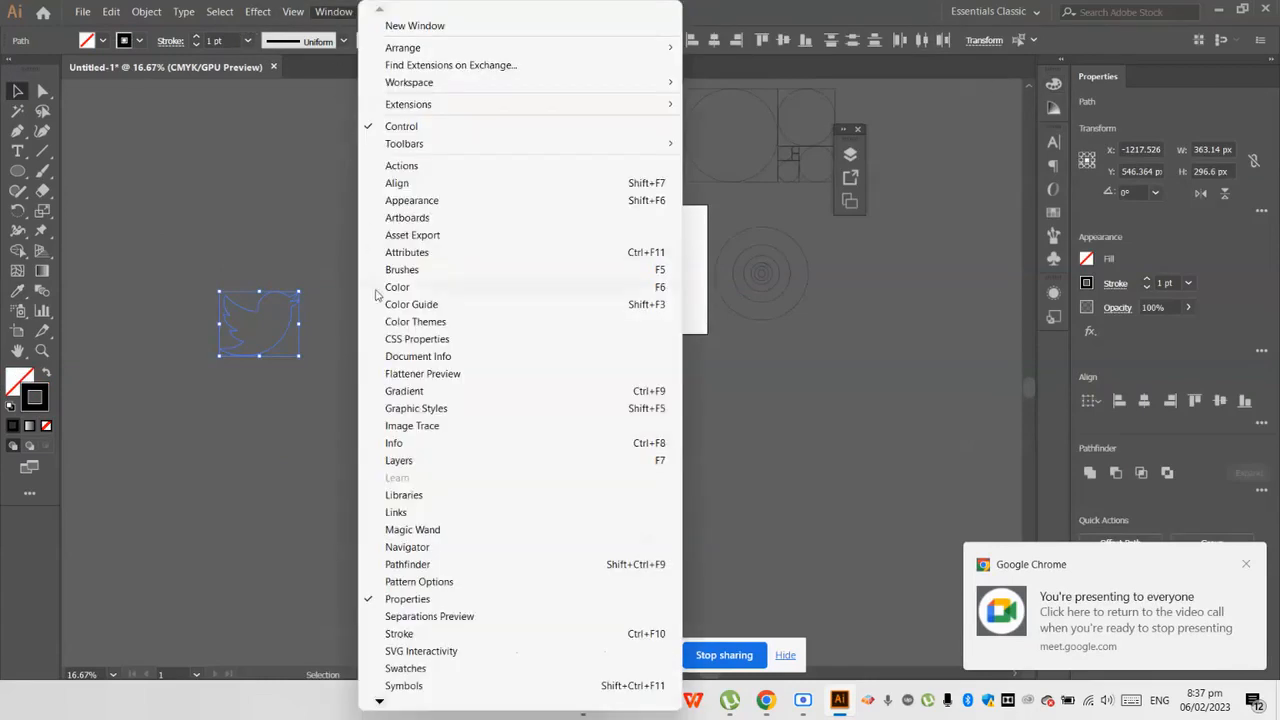
click(400, 460)
scroll(695, 360, down, 5)
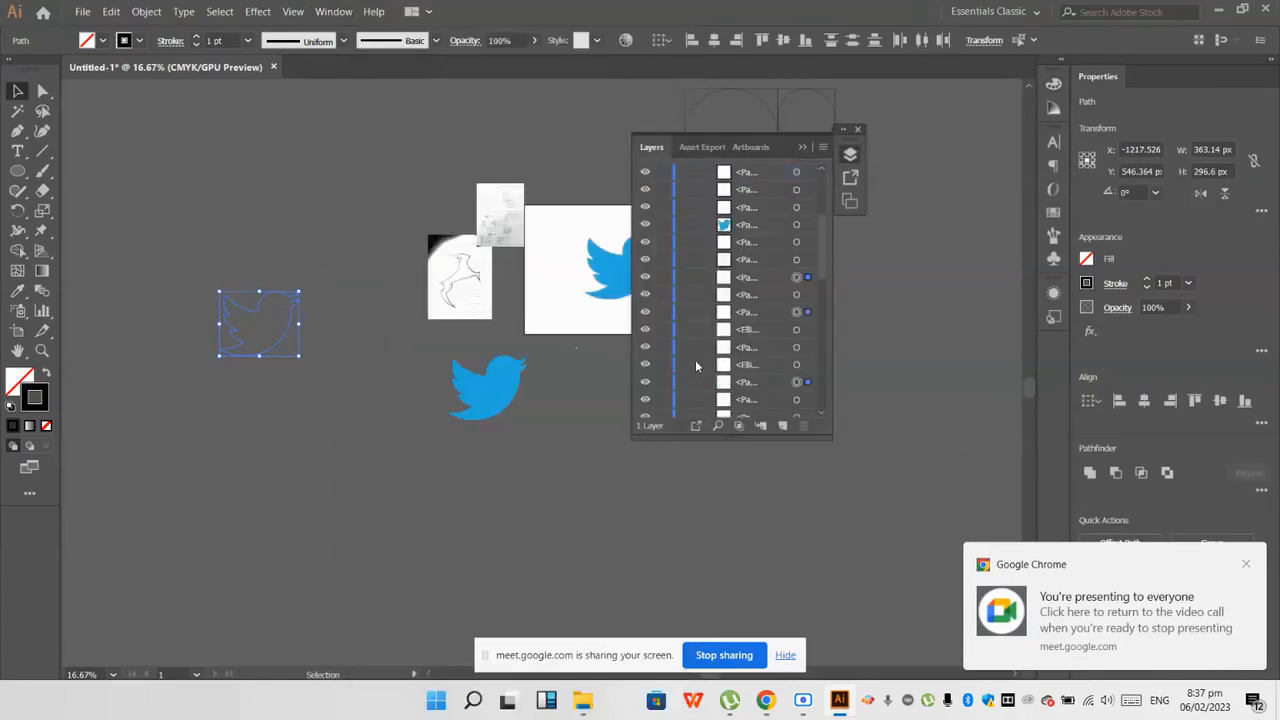
scroll(695, 363, down, 3)
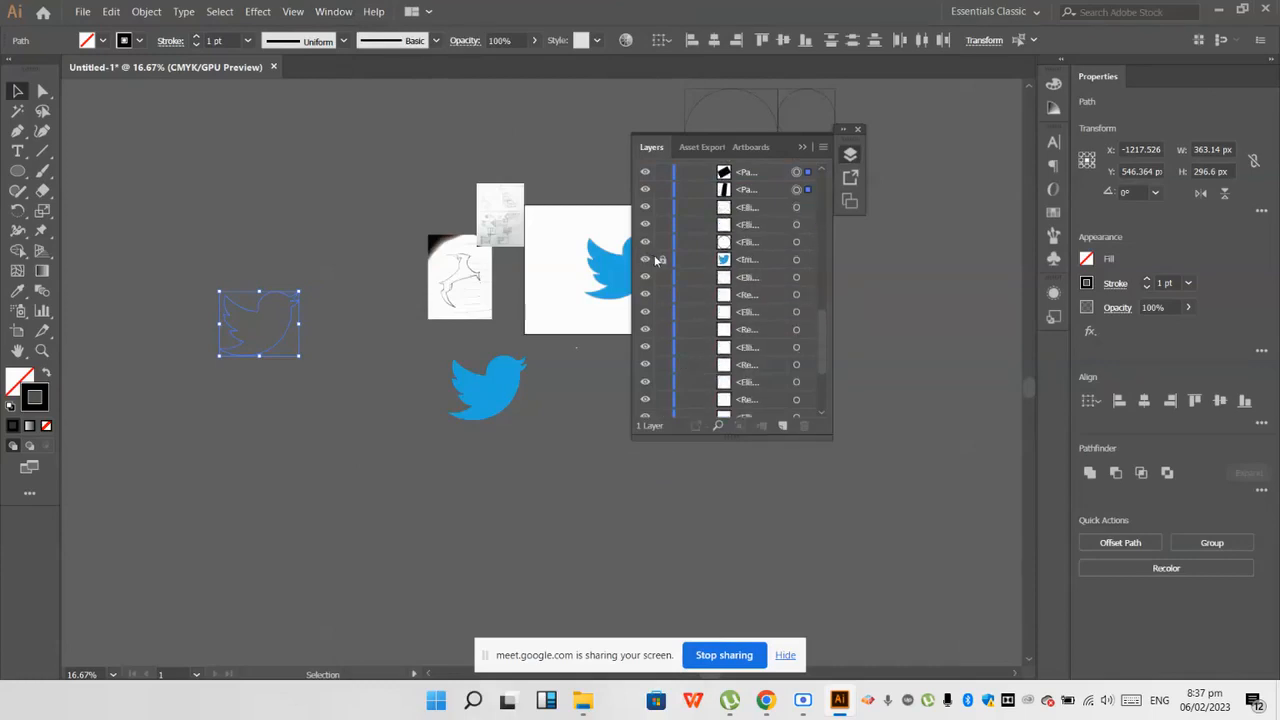
click(802, 147)
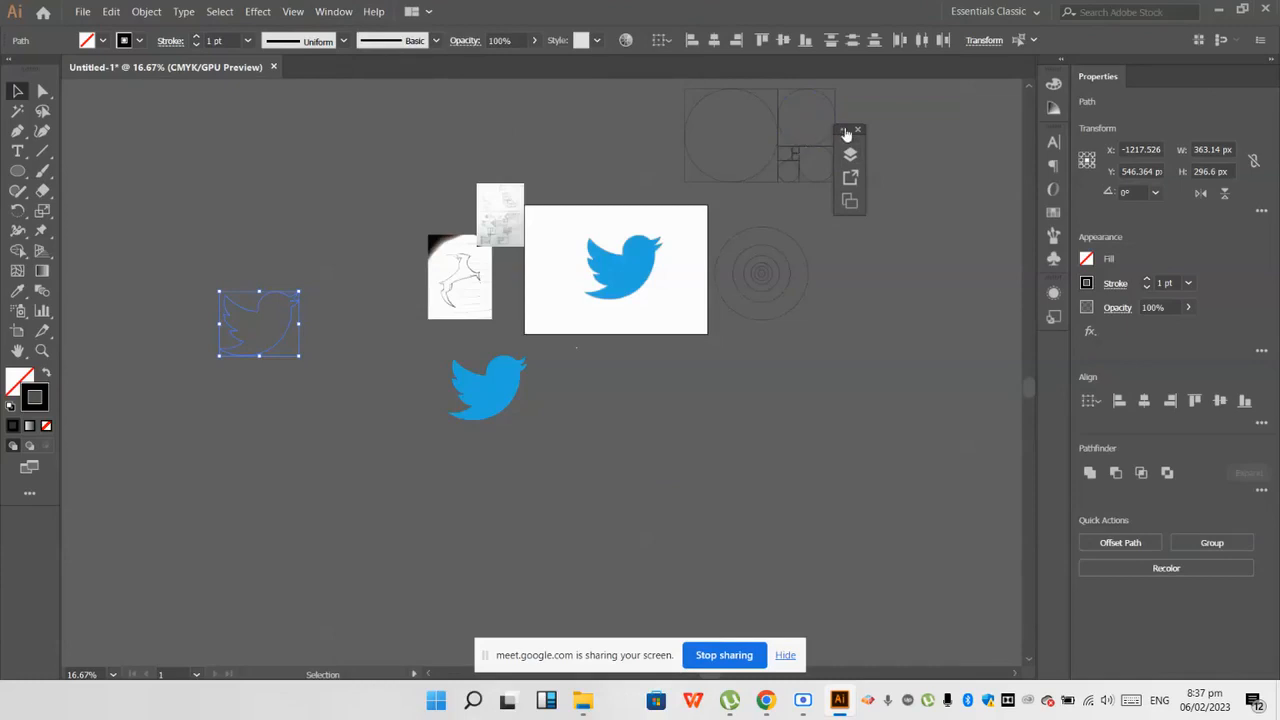
Step: Move the unlocked Twitter reference image off the artboard to the empty area below the blue bird
click(843, 129)
scroll(600, 252, up, 1)
click(600, 252)
scroll(600, 252, down, 2)
drag(600, 252, 462, 422)
scroll(686, 232, up, 1)
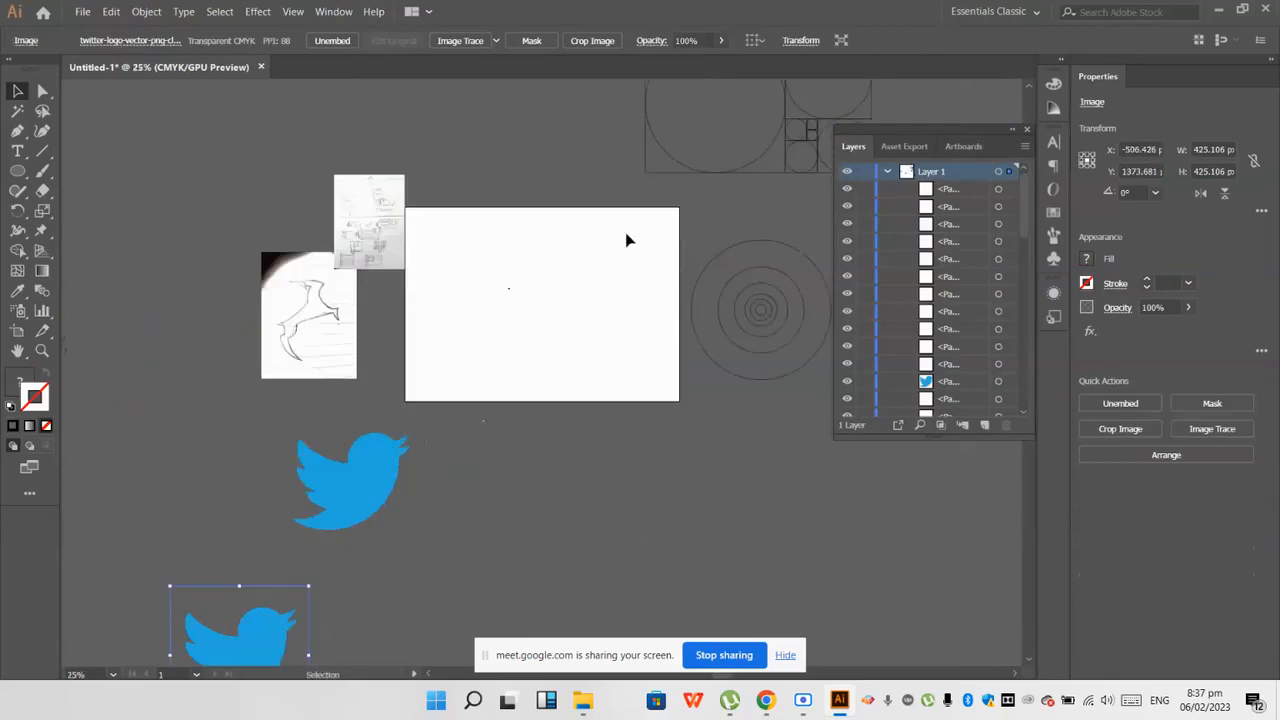
Step: Place the hand-drawn bird sketch photo on the empty artboard and enlarge it to about 341 by 455 px
drag(326, 292, 603, 276)
scroll(610, 280, up, 3)
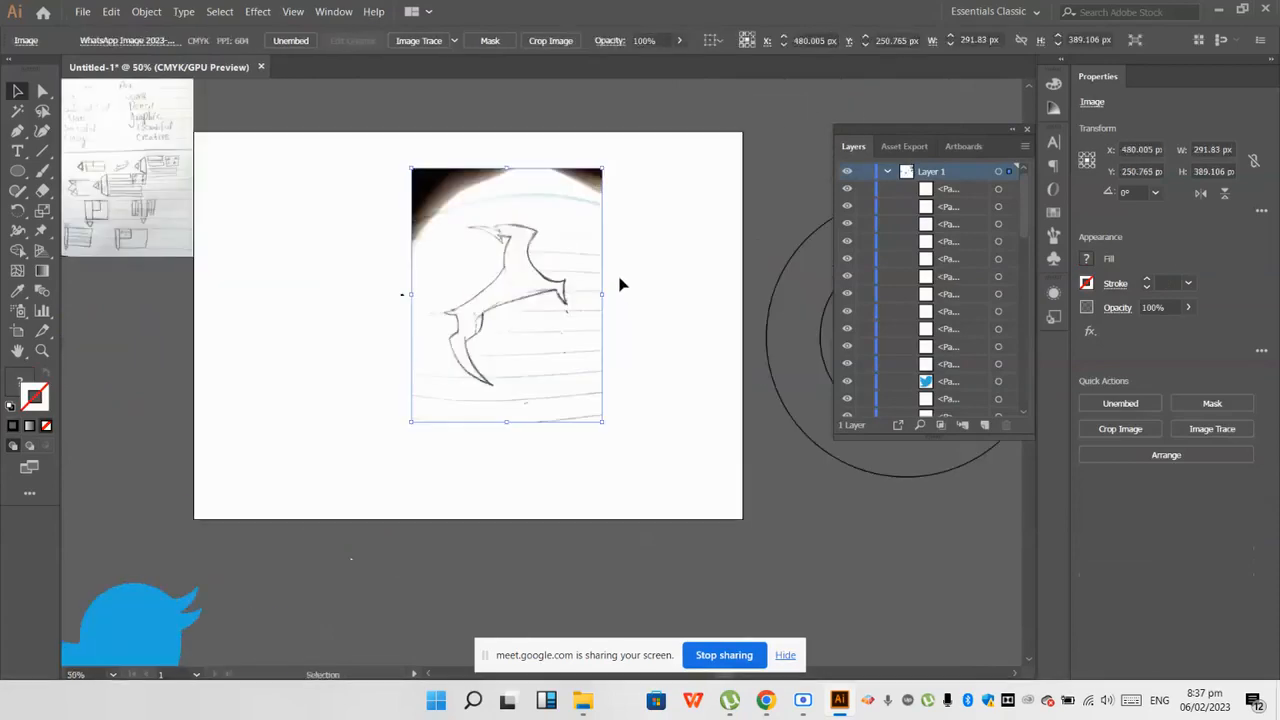
scroll(423, 291, down, 1)
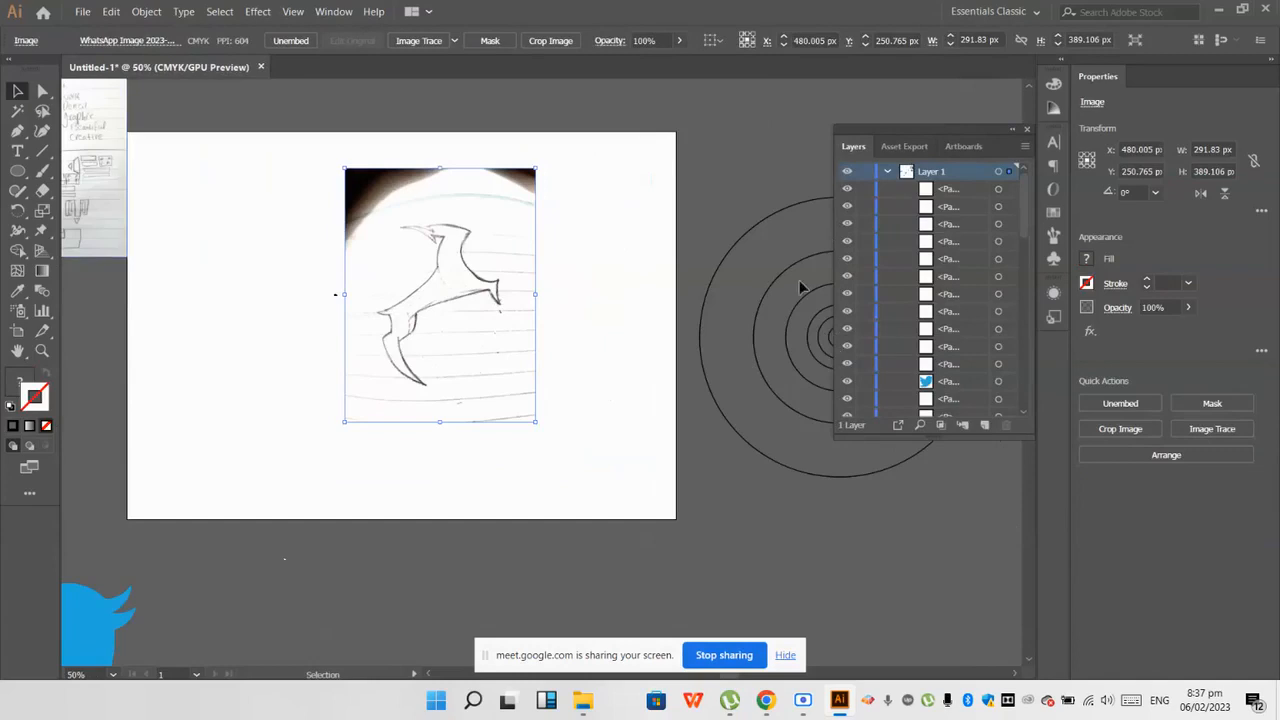
drag(481, 313, 450, 334)
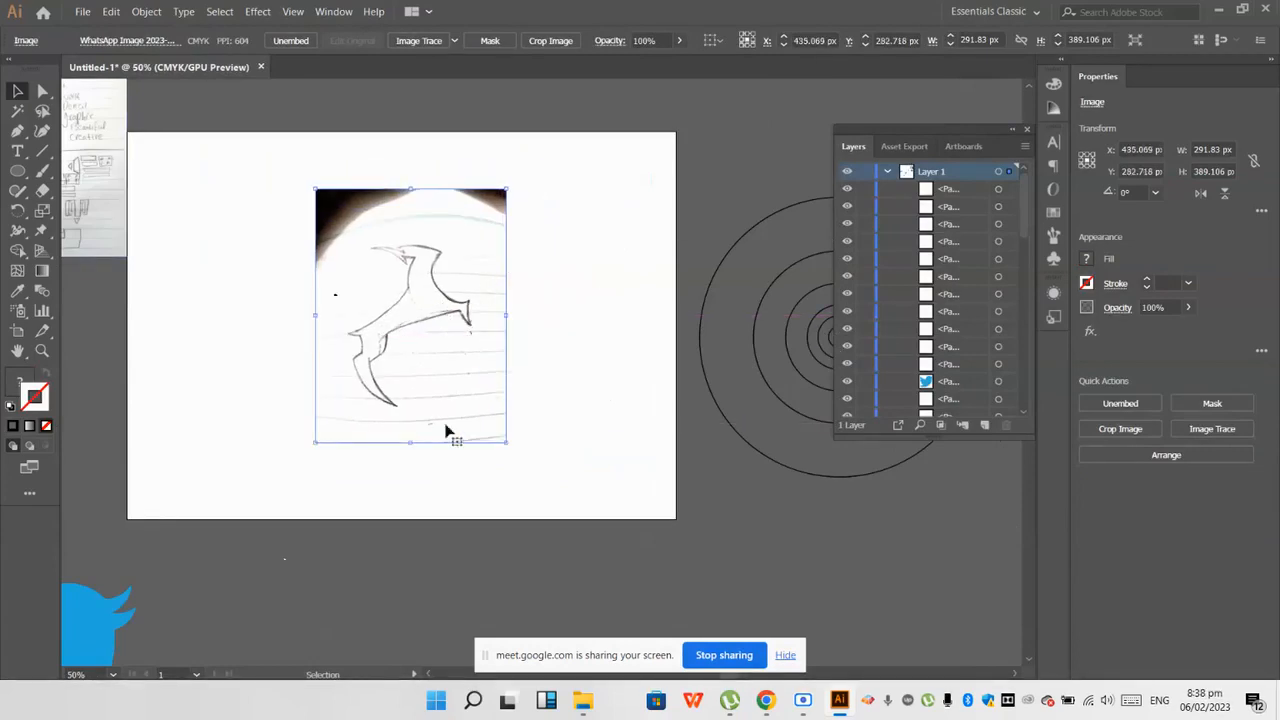
drag(505, 446, 541, 487)
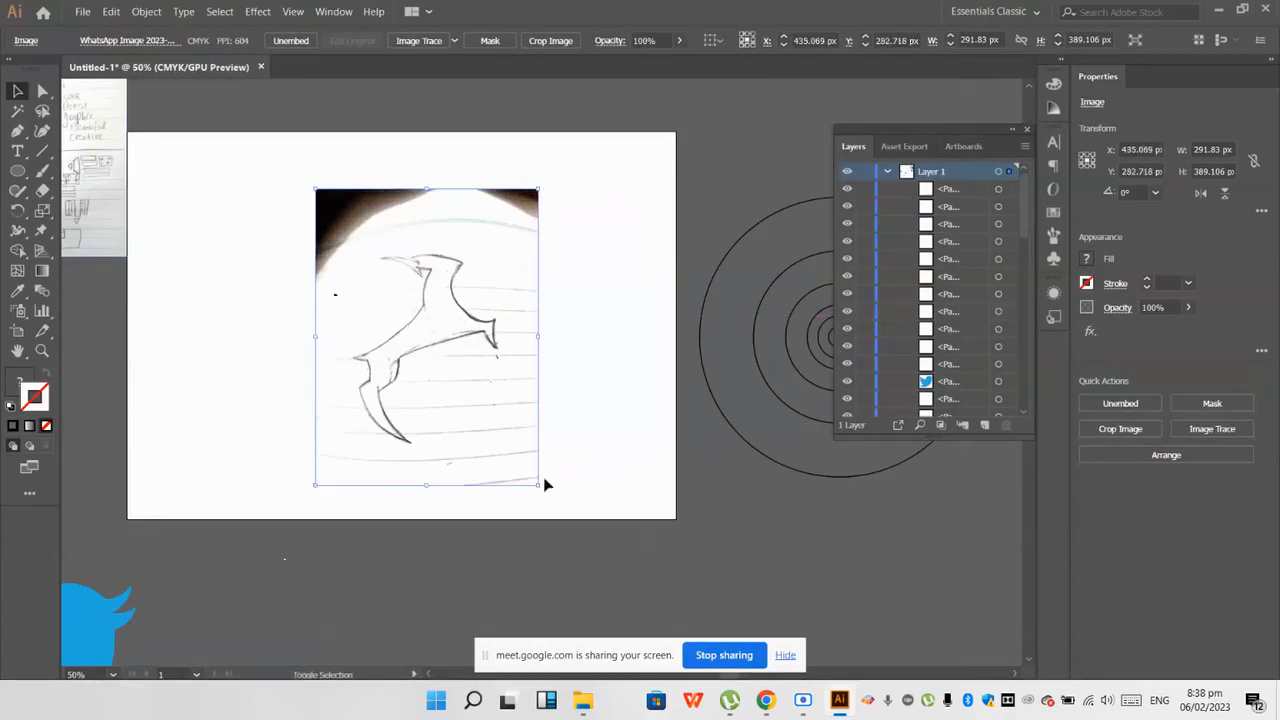
scroll(470, 410, up, 1)
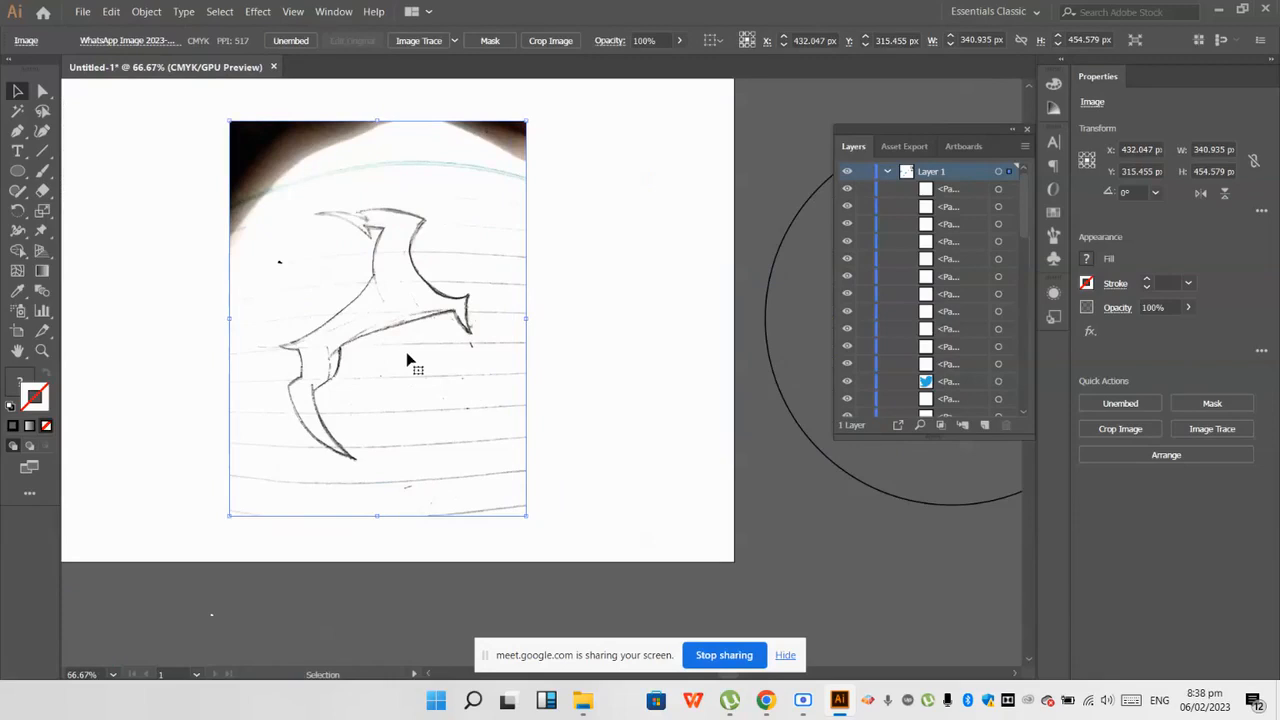
scroll(430, 338, up, 3)
scroll(288, 163, up, 2)
scroll(288, 163, down, 2)
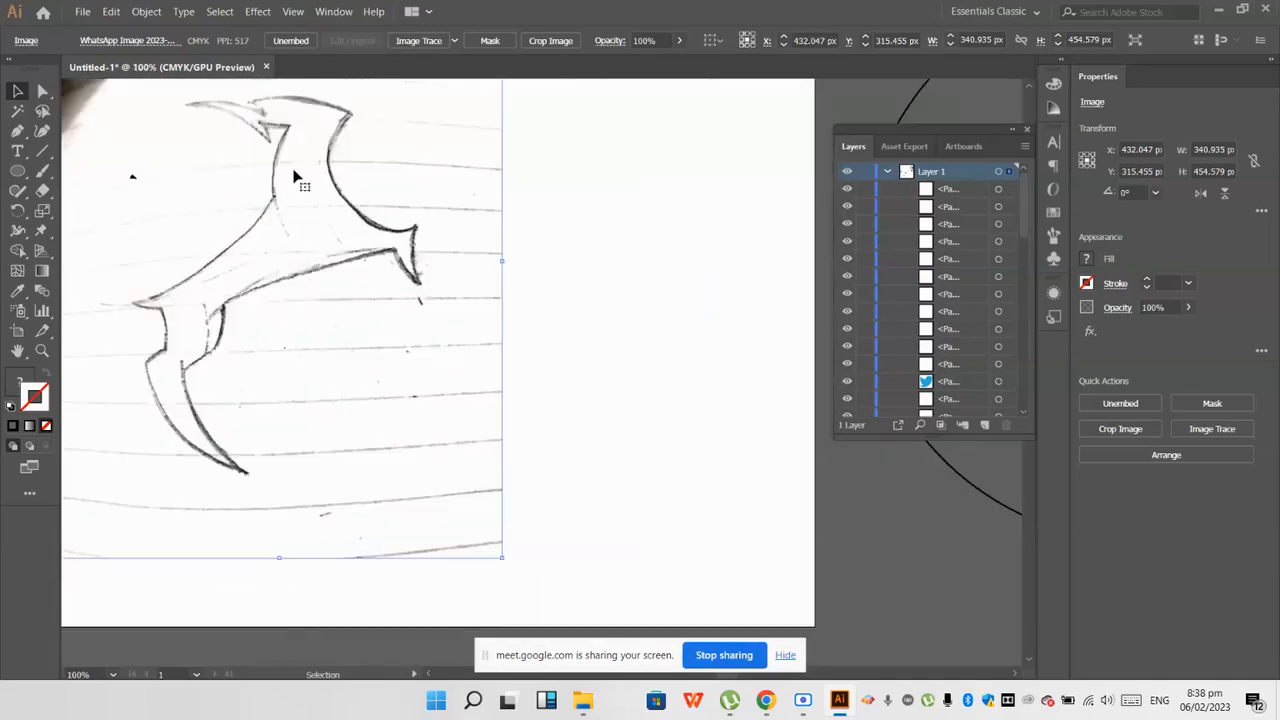
Step: Lock the hand-drawn bird sketch photo in place on the artboard
scroll(283, 148, up, 1)
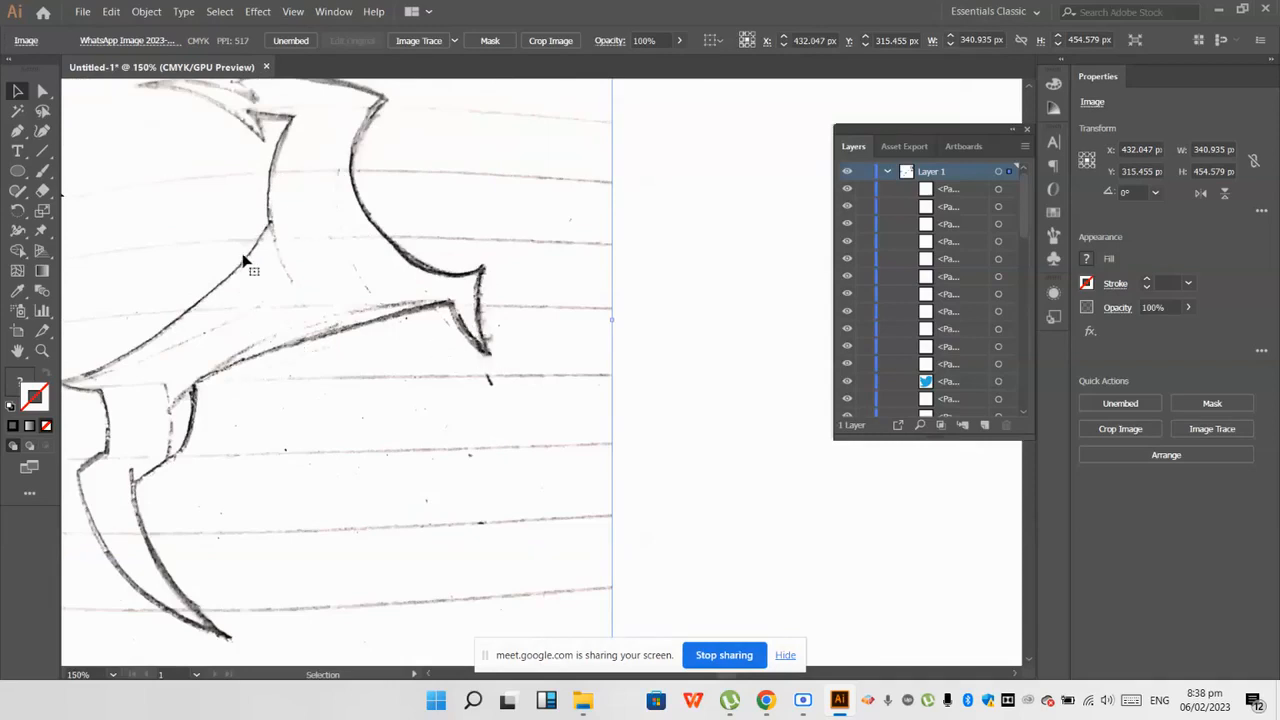
scroll(222, 474, down, 1)
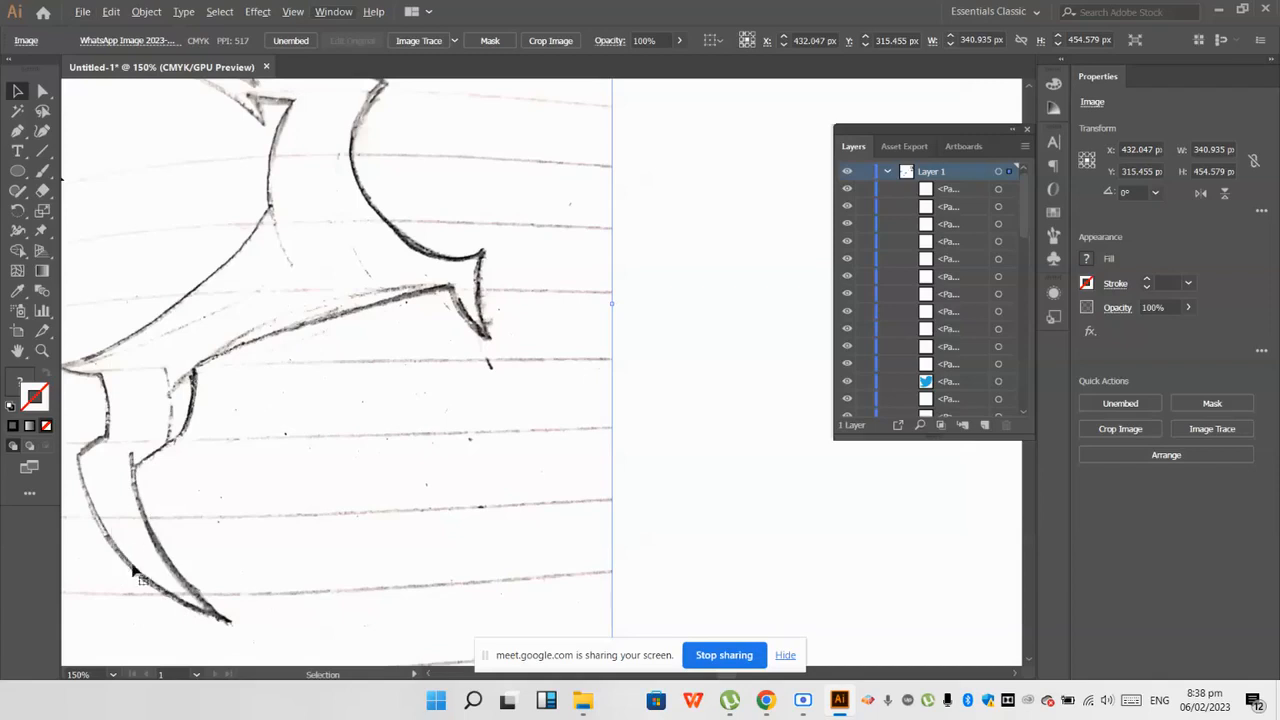
scroll(187, 612, down, 2)
scroll(205, 622, down, 7)
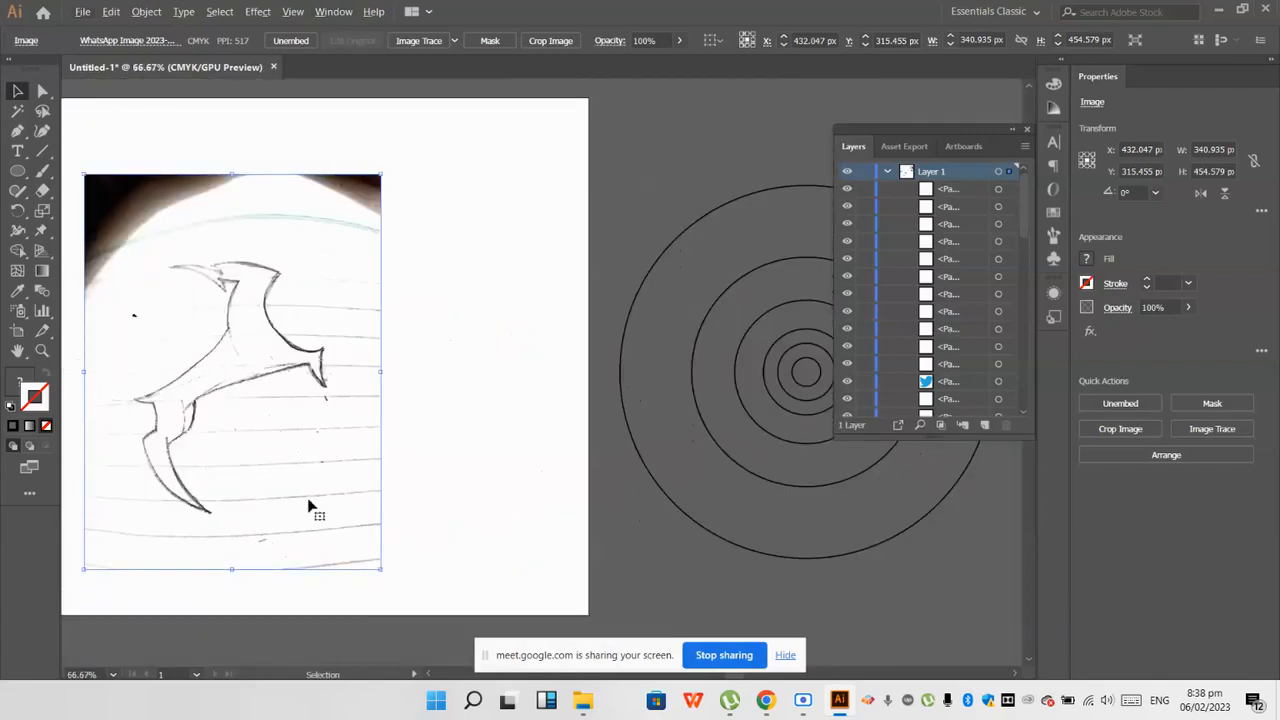
scroll(313, 505, down, 1)
scroll(293, 377, up, 1)
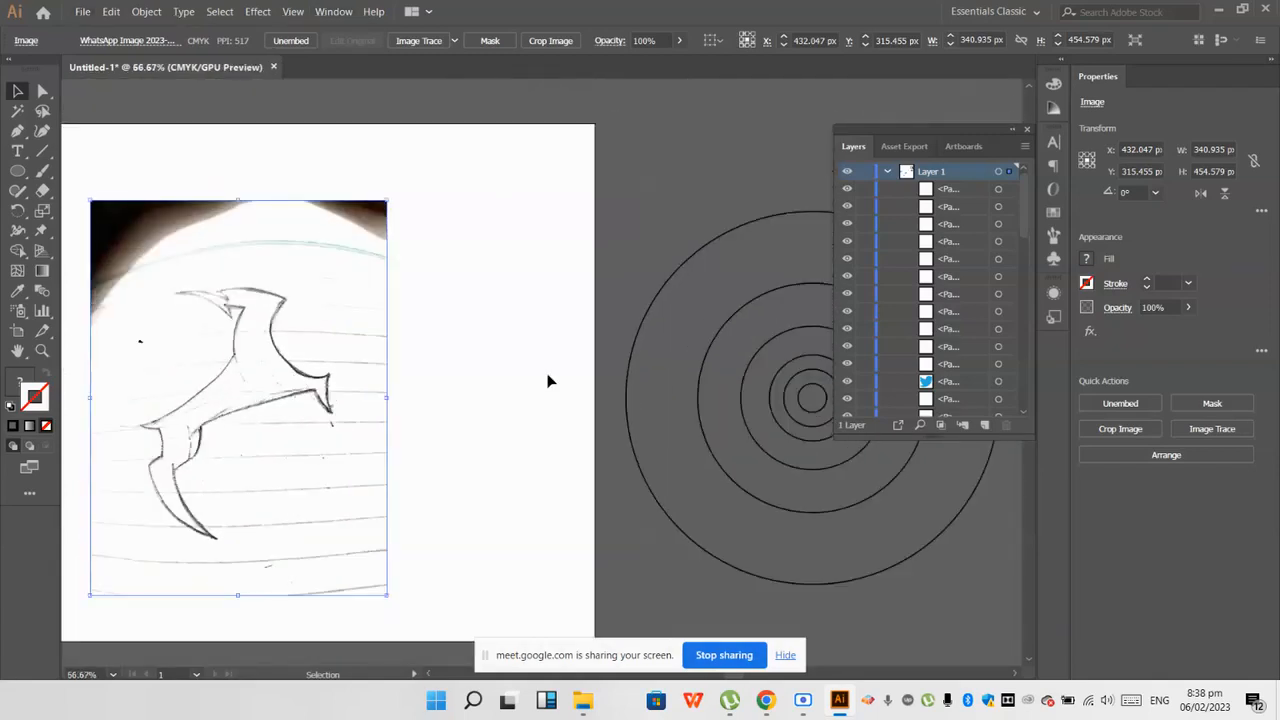
click(397, 374)
click(361, 369)
key(ctrl+2)
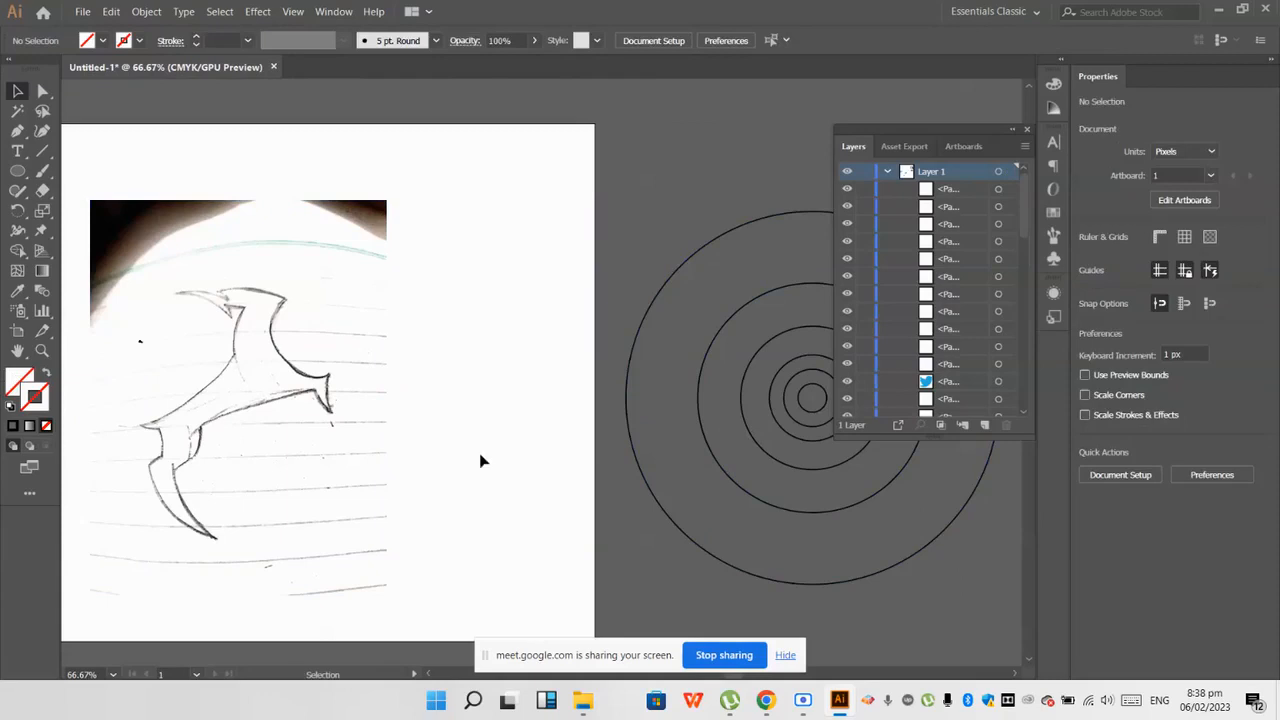
Step: Try copies of two mid-sized concentric circles against the curves of the bird sketch
mouse_move(753, 447)
mouse_down()
mouse_move(515, 420)
mouse_move(330, 346)
mouse_move(281, 365)
mouse_up()
key(ctrl+z)
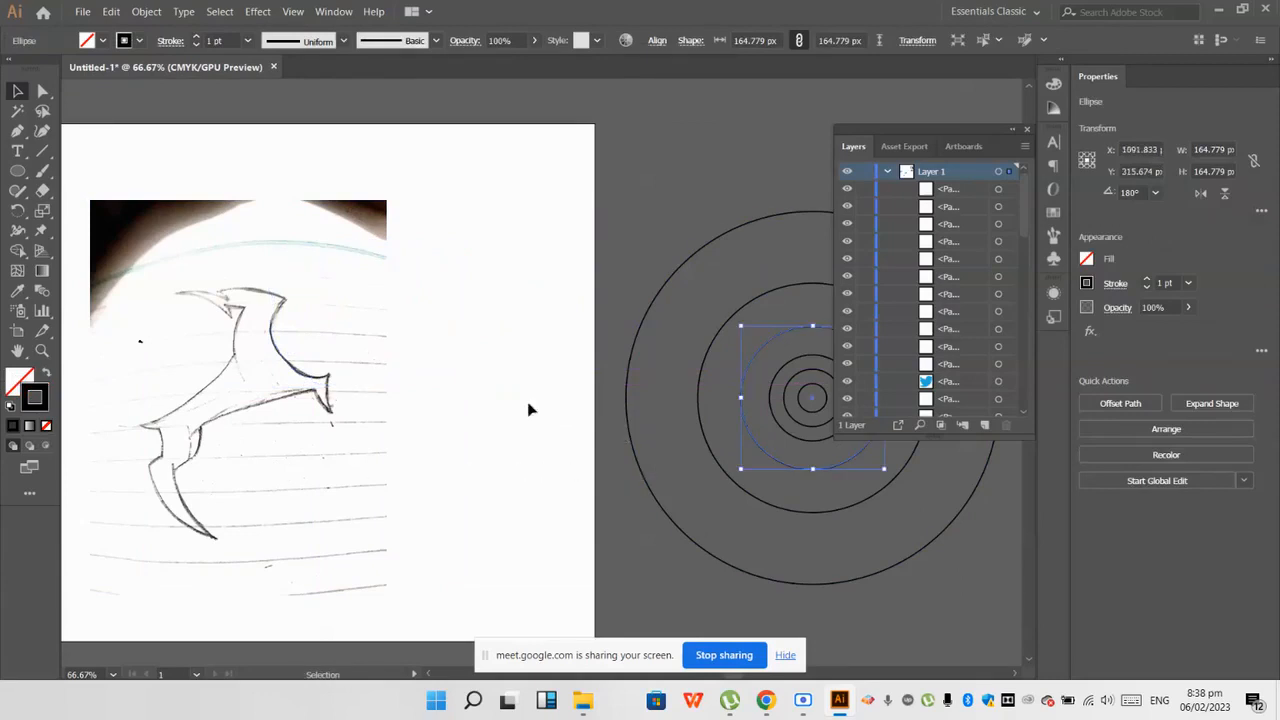
click(433, 397)
mouse_move(726, 480)
mouse_down()
mouse_move(165, 425)
mouse_move(61, 397)
mouse_up()
key(ctrl+z)
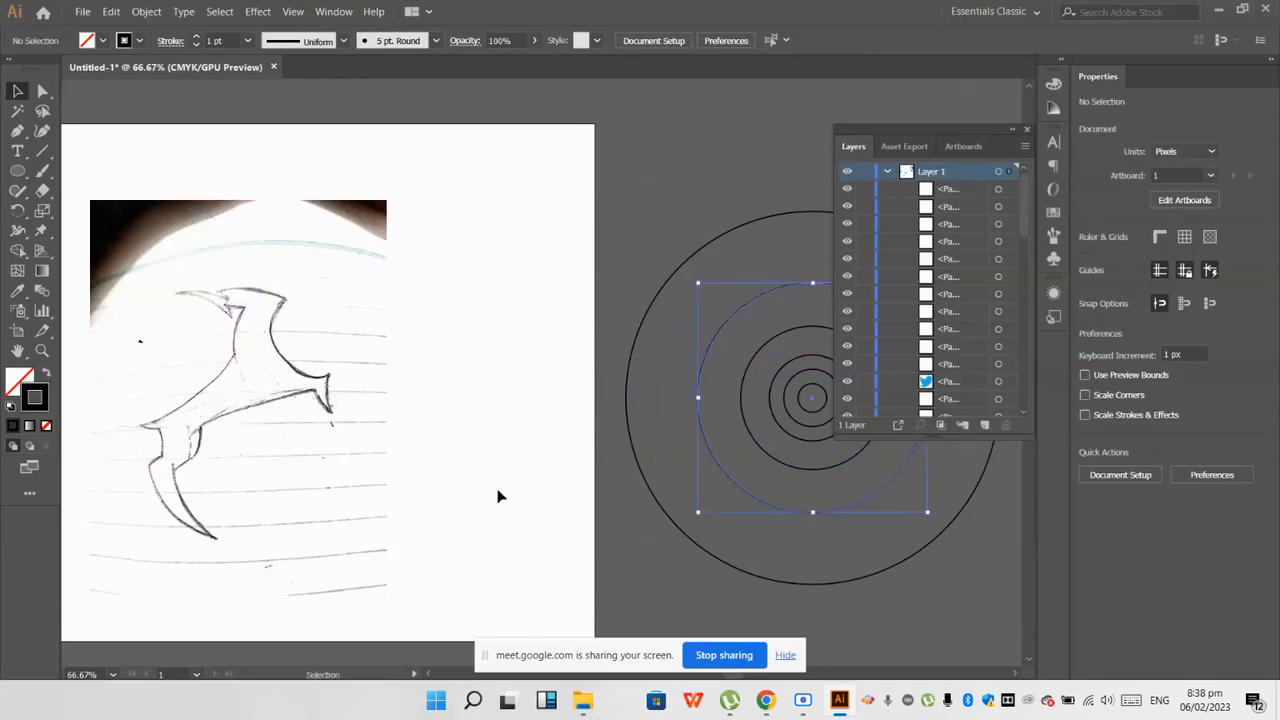
Step: Find the bird sketch photo at the end of the layer list and unlock it
scroll(498, 493, down, 1)
click(517, 493)
scroll(895, 360, down, 10)
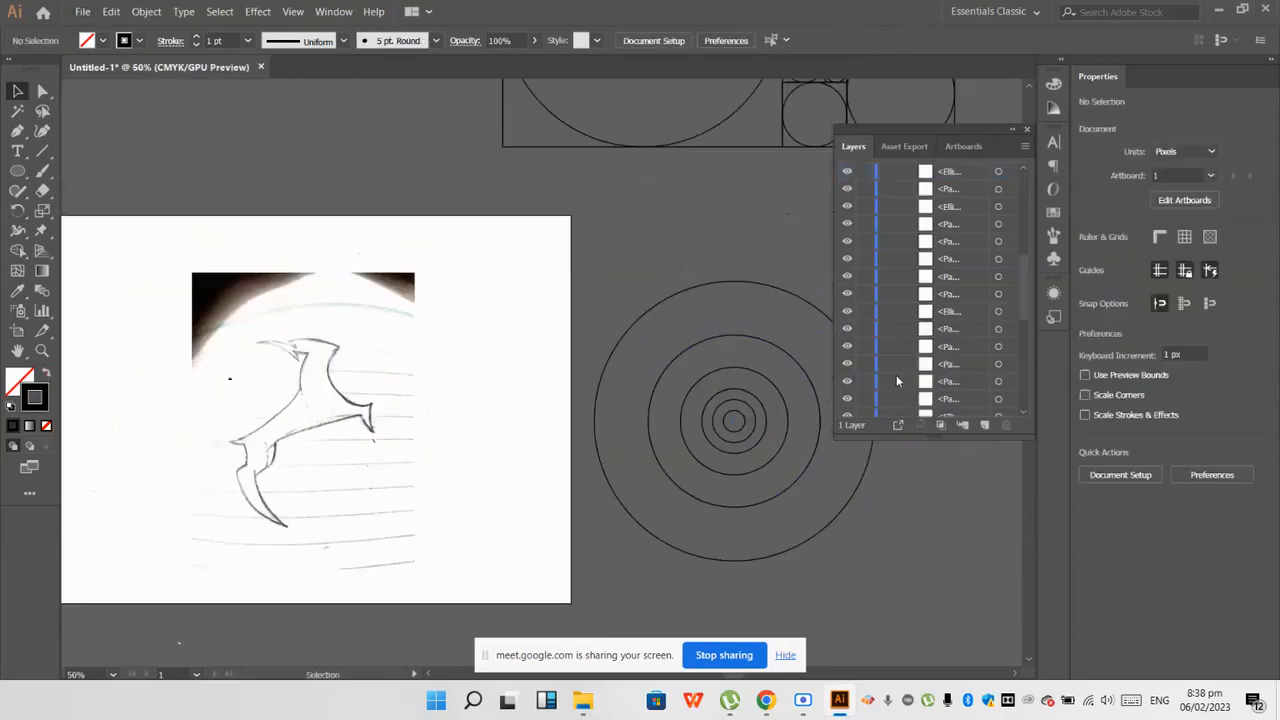
click(321, 466)
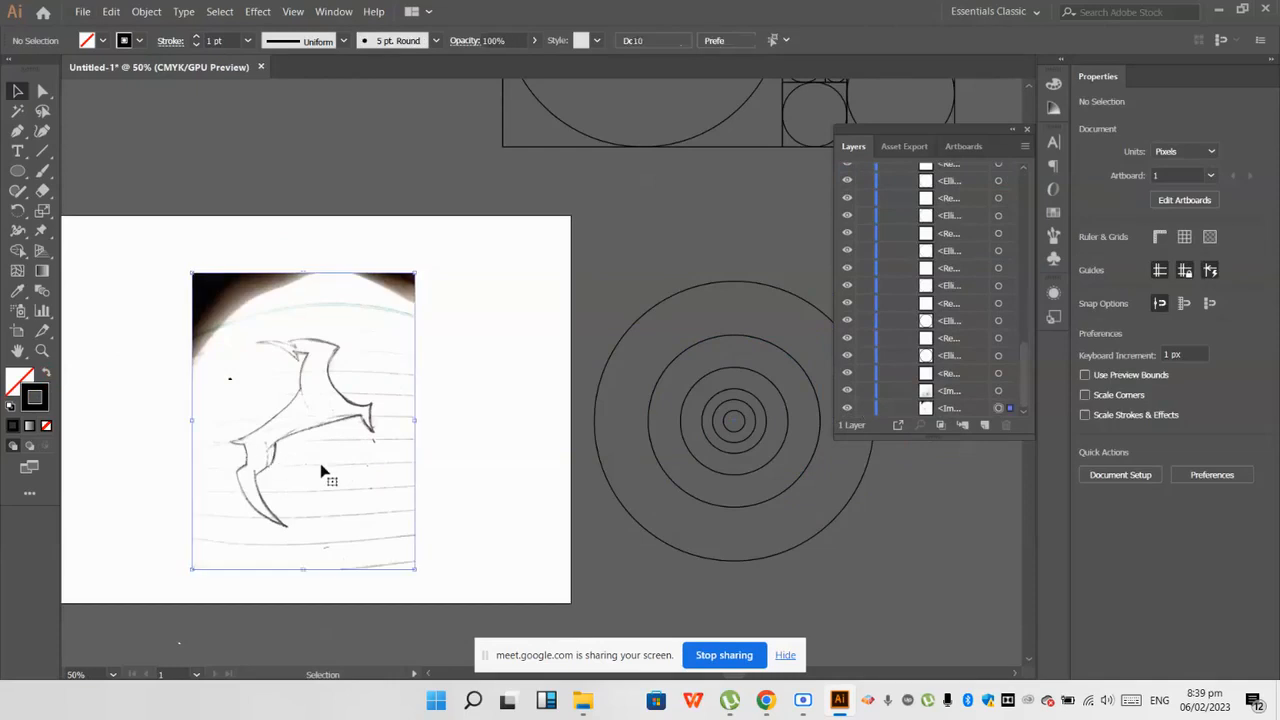
Step: Enlarge the bird sketch photo slightly on the artboard and lock it again
scroll(321, 466, down, 2)
mouse_move(416, 507)
mouse_down()
mouse_move(447, 539)
mouse_move(389, 489)
mouse_up()
click(475, 399)
click(370, 380)
key(ctrl+2)
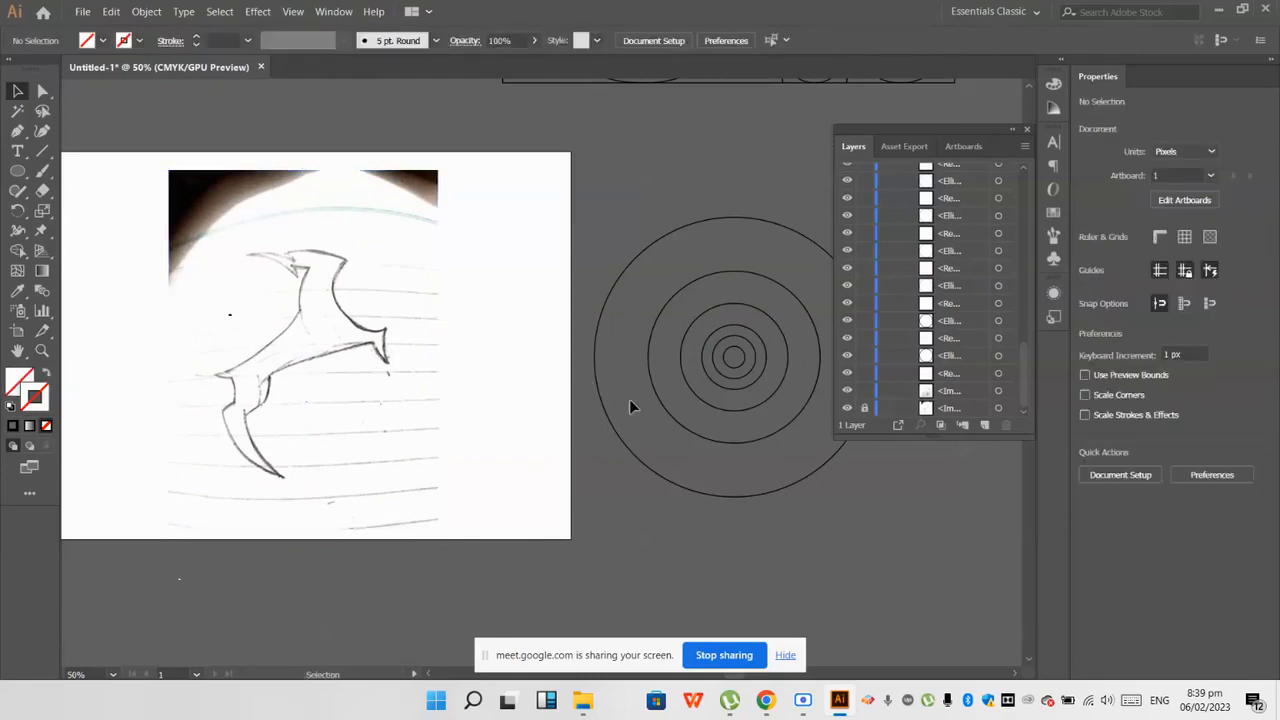
Step: Copy the largest concentric circle onto the sketch so its arc follows the long body curve below the beak
mouse_move(670, 413)
mouse_down()
mouse_move(180, 325)
mouse_move(147, 335)
mouse_up()
key(ctrl+z)
mouse_move(606, 434)
mouse_down()
mouse_move(123, 300)
mouse_move(69, 310)
mouse_move(193, 321)
mouse_move(166, 317)
mouse_up()
click(232, 385)
scroll(347, 355, up, 2)
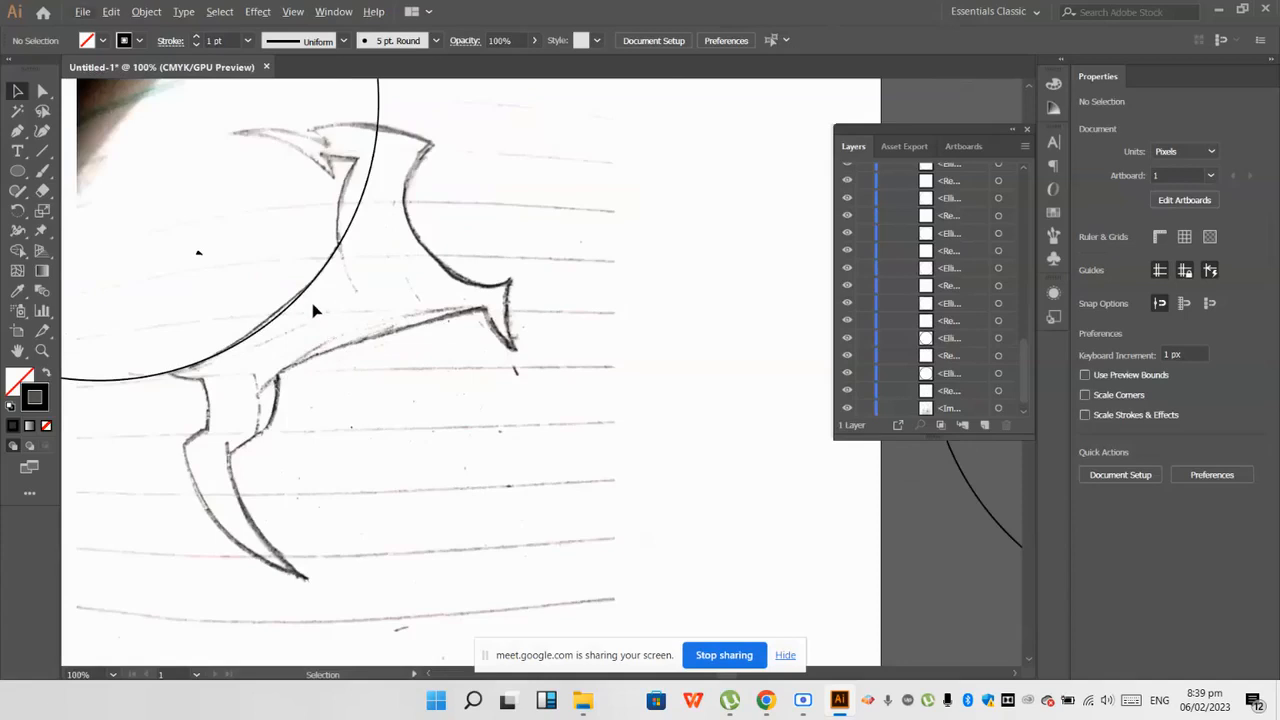
scroll(268, 334, up, 2)
drag(268, 334, 265, 333)
Step: Nudge the large circle to fit the sketch's long body curve more closely, and collapse the layer list
scroll(302, 337, down, 2)
click(389, 412)
scroll(391, 408, down, 4)
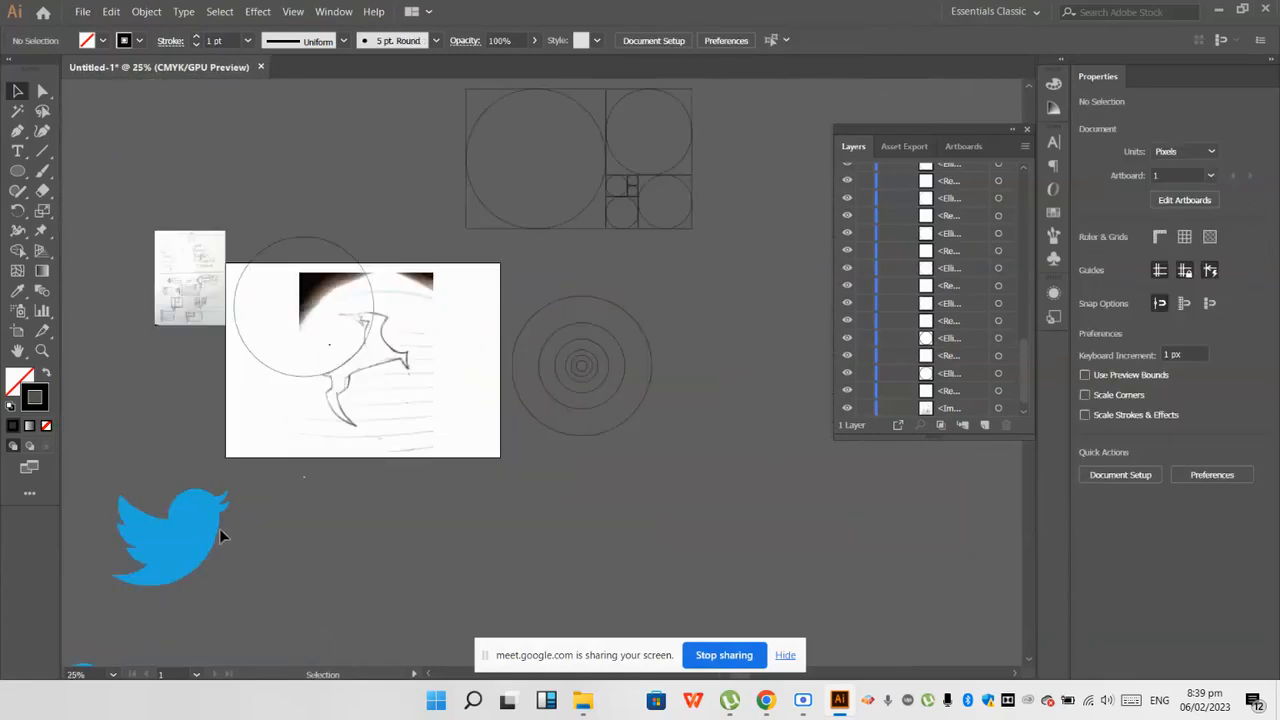
scroll(409, 366, up, 2)
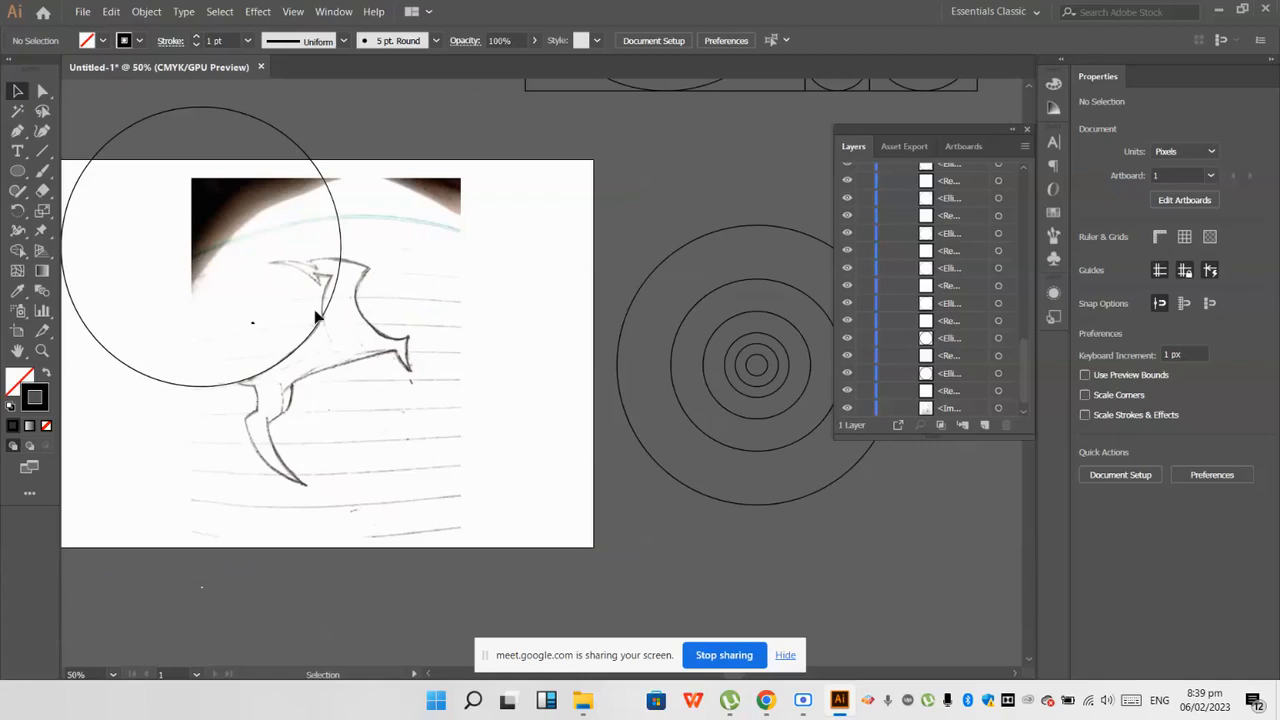
mouse_move(324, 314)
mouse_down()
mouse_move(309, 292)
mouse_move(317, 326)
mouse_up()
click(303, 415)
scroll(293, 410, up, 1)
scroll(268, 433, up, 2)
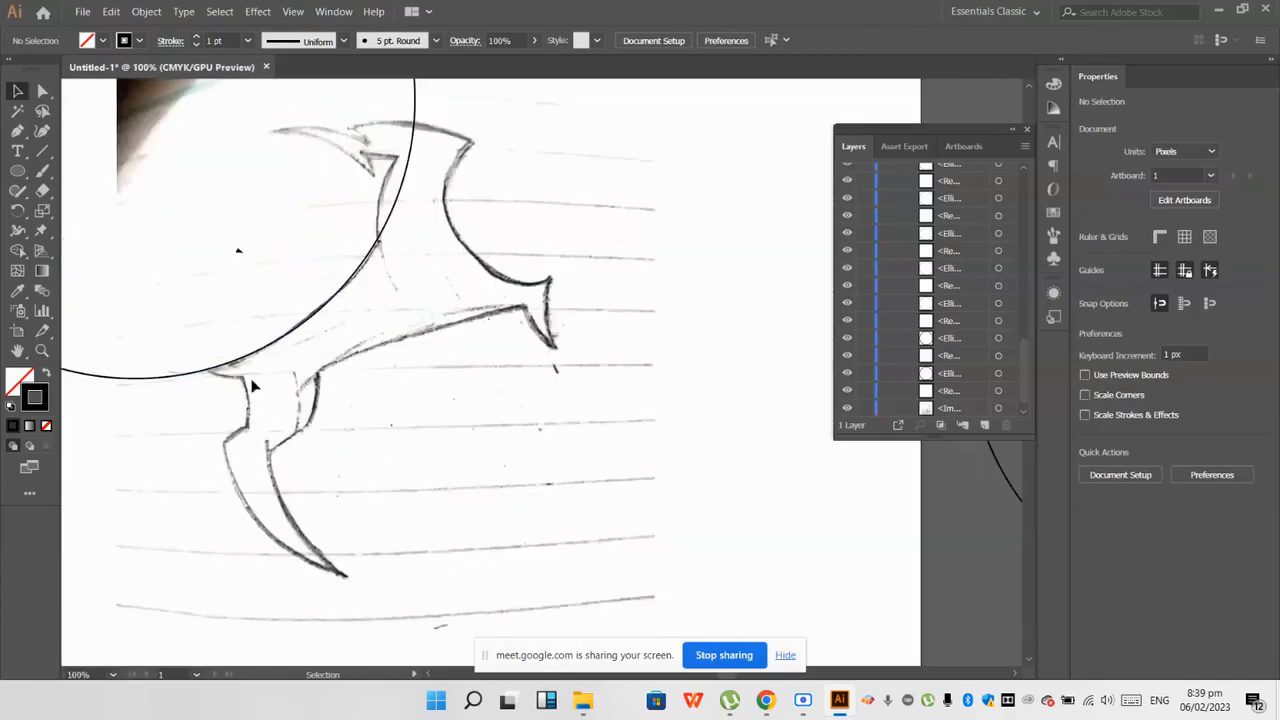
scroll(318, 345, down, 1)
scroll(417, 352, down, 2)
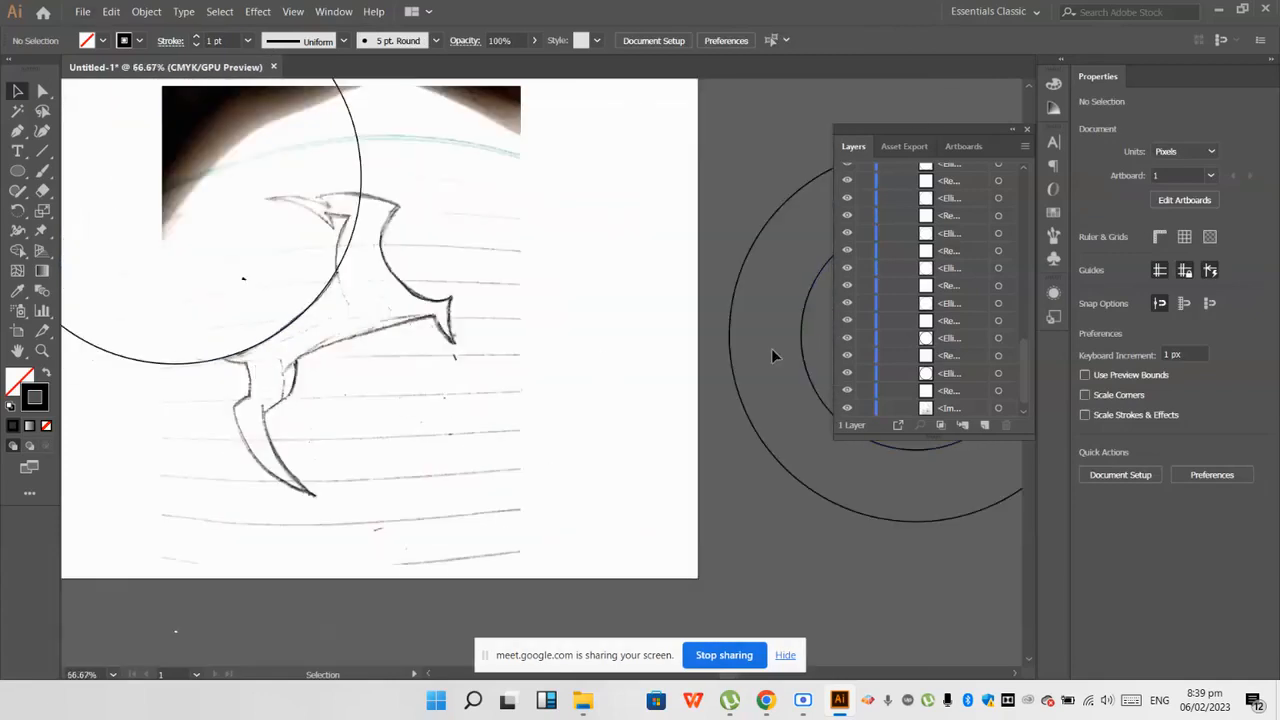
click(1013, 131)
Step: Try copies of the concentric circles against the neck of the bird sketch
scroll(410, 282, up, 1)
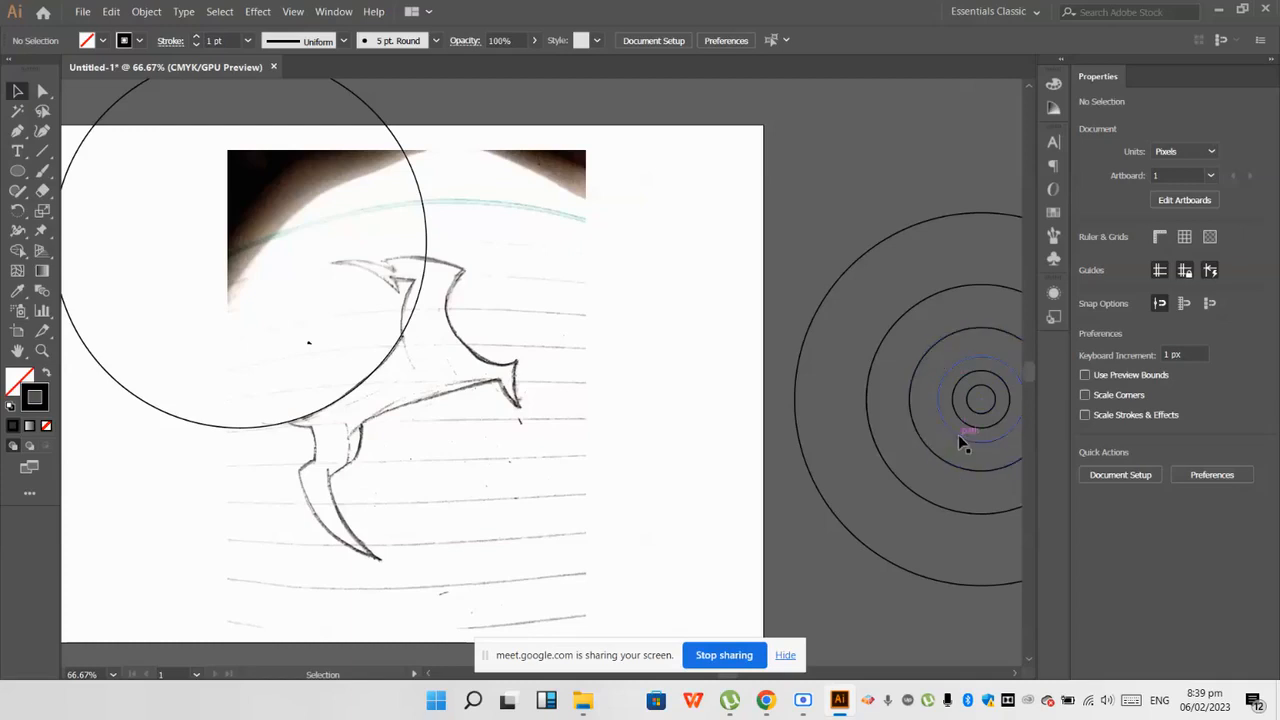
drag(717, 401, 452, 352)
key(ctrl+z)
click(901, 437)
drag(914, 434, 410, 359)
key(ctrl+z)
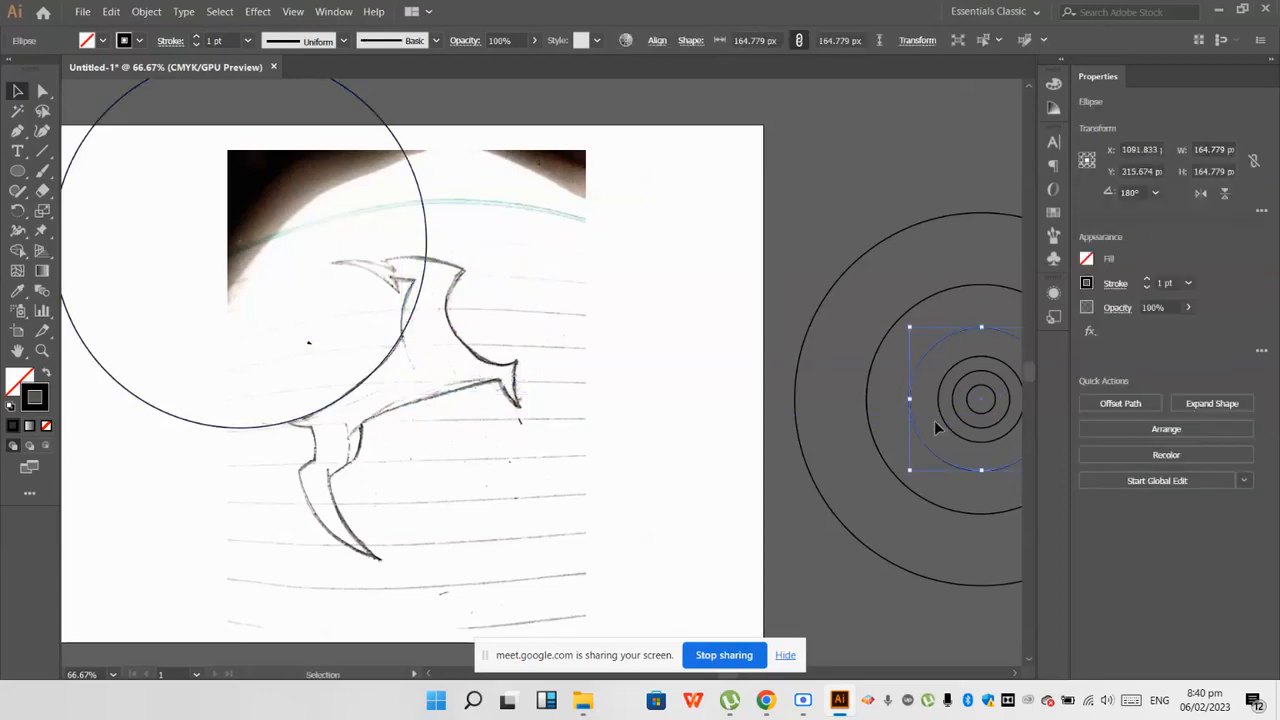
Step: Copy the 164.779 px circle onto the sketch so its edge follows the neck line just below the beak
drag(926, 441, 414, 370)
key(alt+shift)
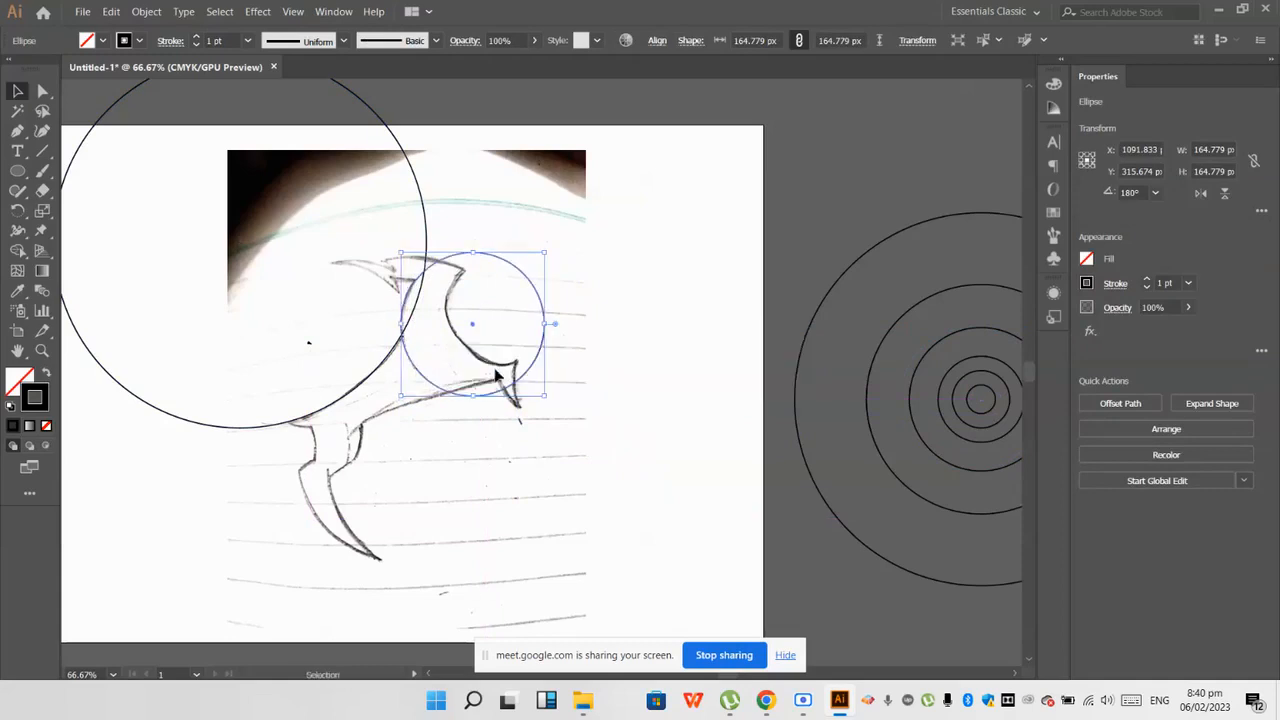
click(594, 410)
scroll(434, 351, up, 1)
scroll(435, 353, down, 2)
scroll(437, 375, down, 1)
scroll(355, 387, up, 1)
scroll(325, 383, up, 5)
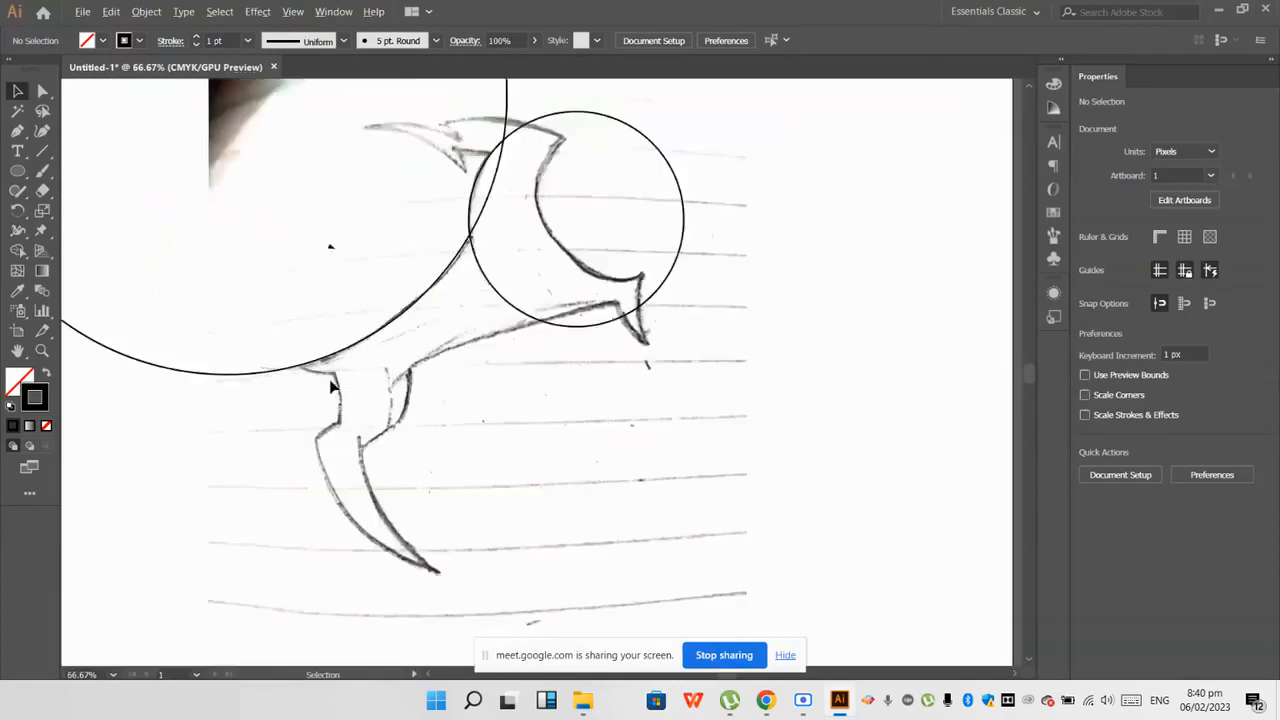
scroll(540, 371, down, 6)
scroll(623, 383, down, 1)
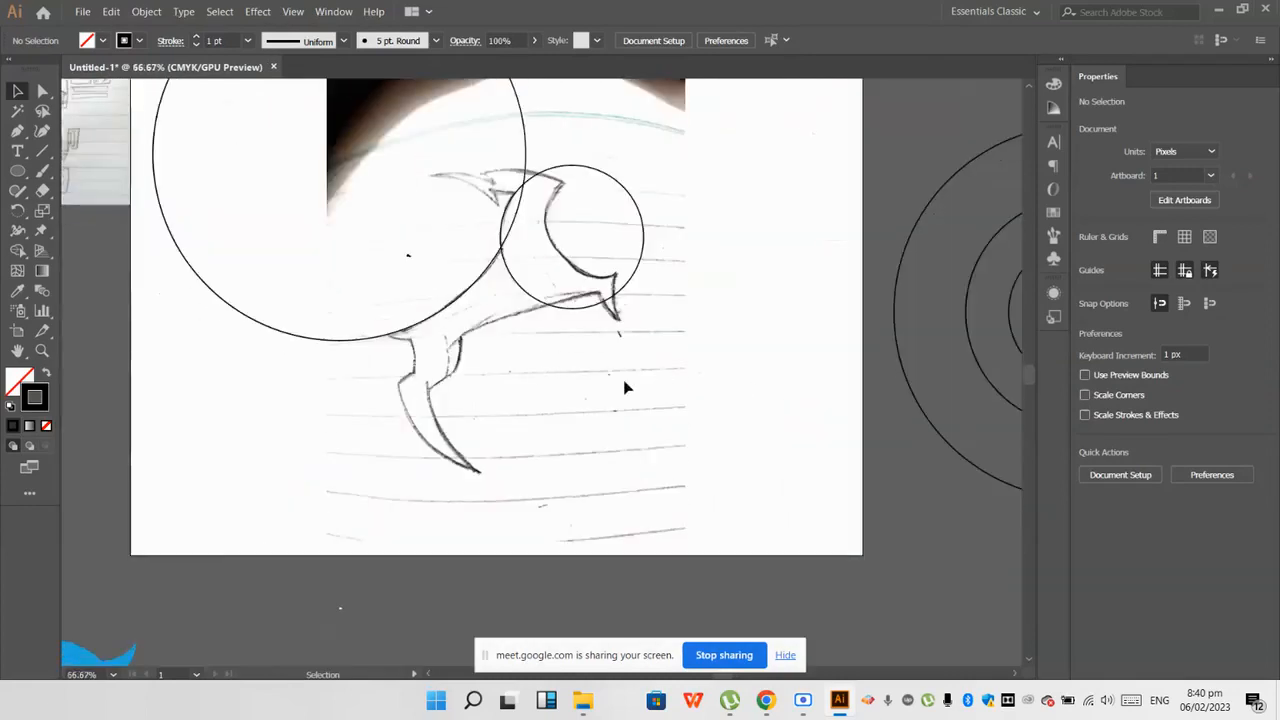
Step: Try the 32.956 px circle against the short curve at the lower end of the long body line
scroll(866, 371, down, 1)
scroll(785, 366, up, 1)
drag(785, 368, 268, 372)
scroll(262, 360, up, 2)
click(243, 436)
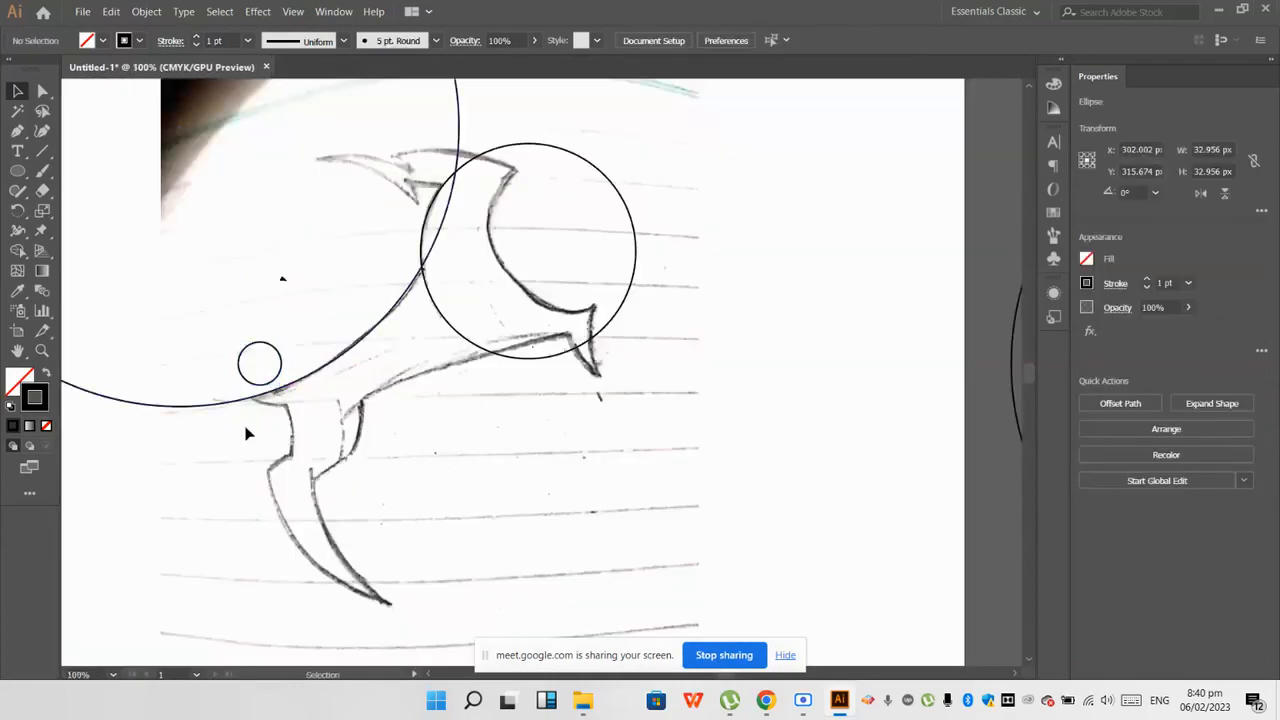
scroll(249, 431, up, 2)
drag(311, 330, 336, 367)
key(ctrl+z)
scroll(261, 418, down, 4)
key(ctrl+z)
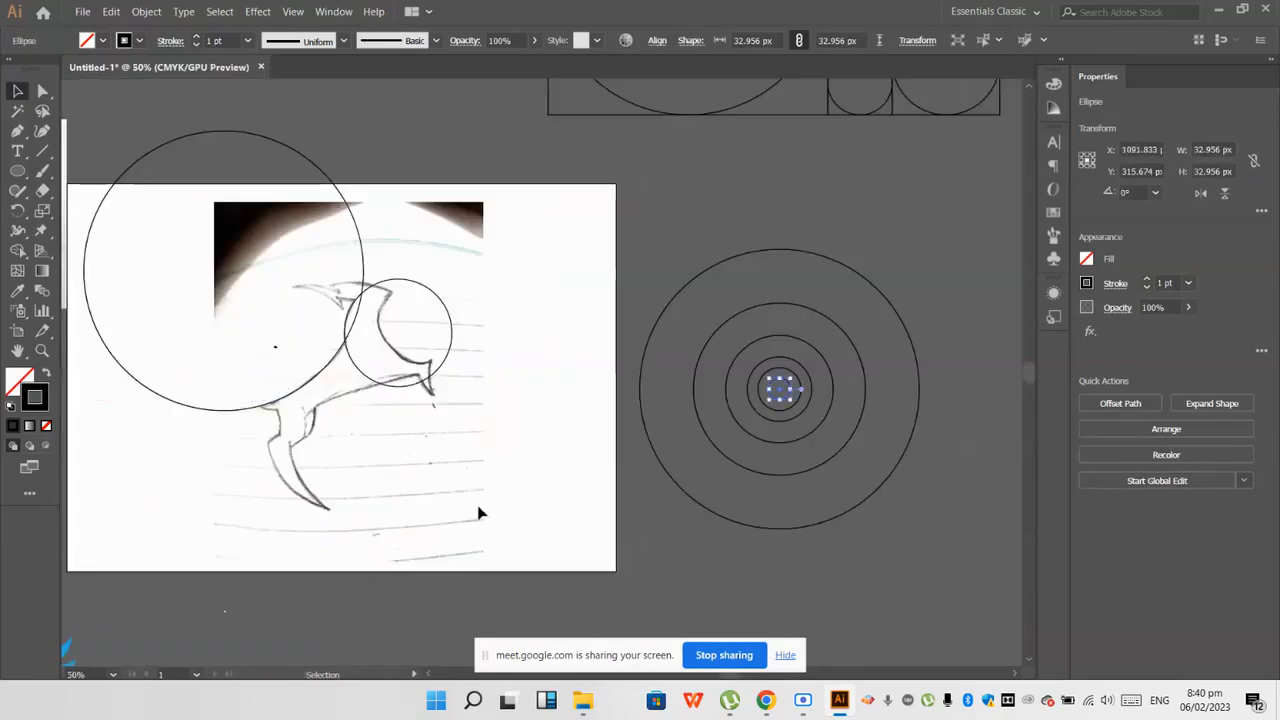
Step: Copy the 65.912 px circle onto the short curve where the long body line meets the lower limb
click(783, 437)
drag(785, 415, 284, 382)
scroll(297, 432, up, 2)
click(316, 411)
click(240, 416)
scroll(239, 410, up, 2)
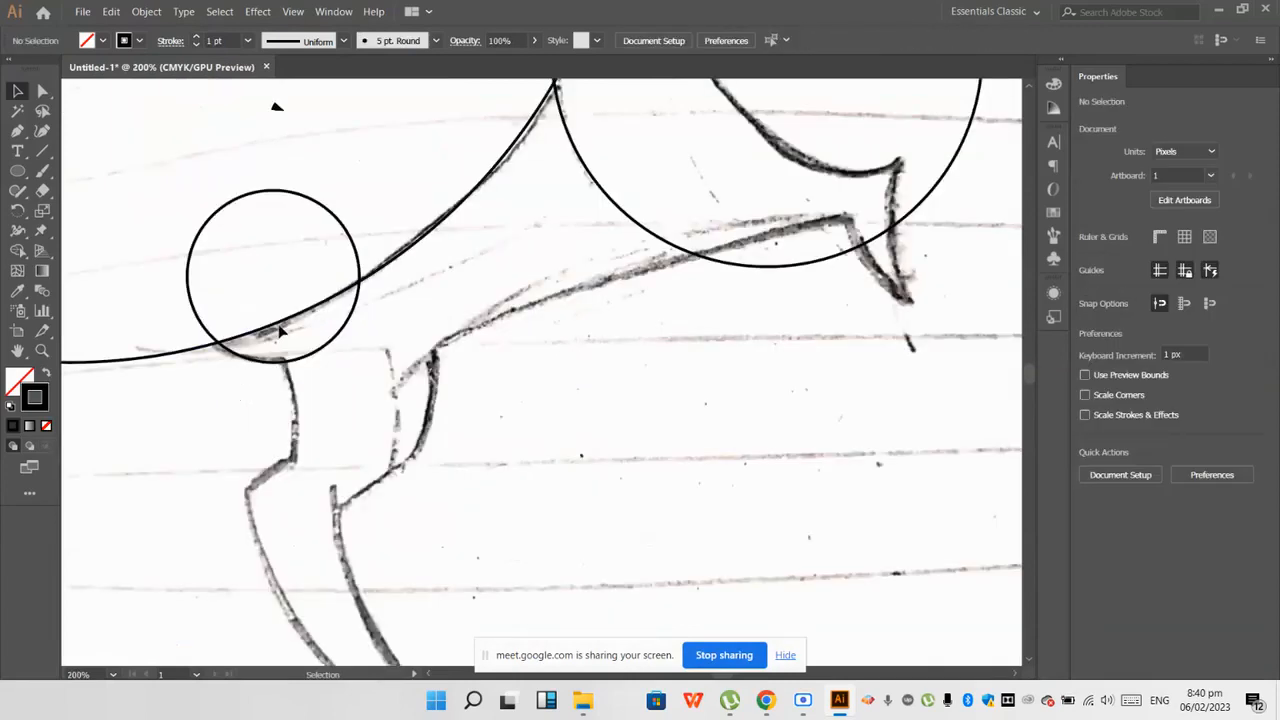
scroll(255, 365, up, 1)
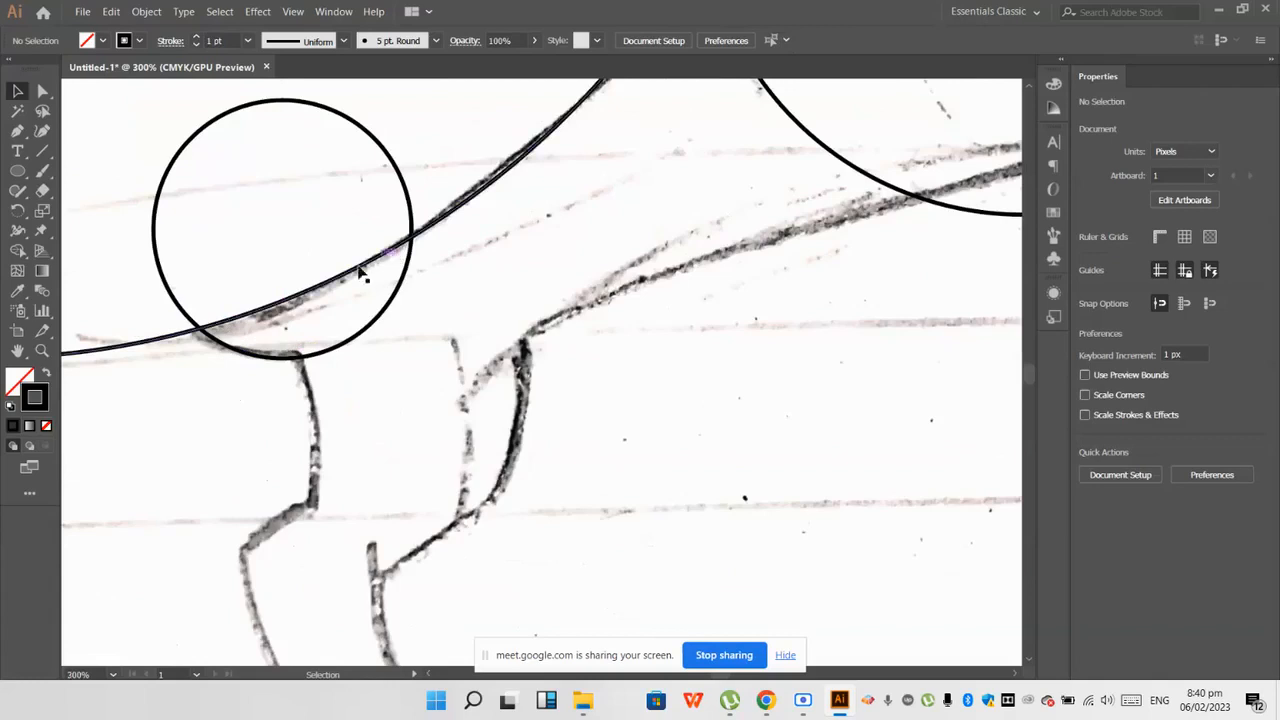
Step: Try the 65.912 px circle directly below its place, against the upper edge of the lower limb
scroll(402, 256, down, 1)
drag(400, 263, 372, 446)
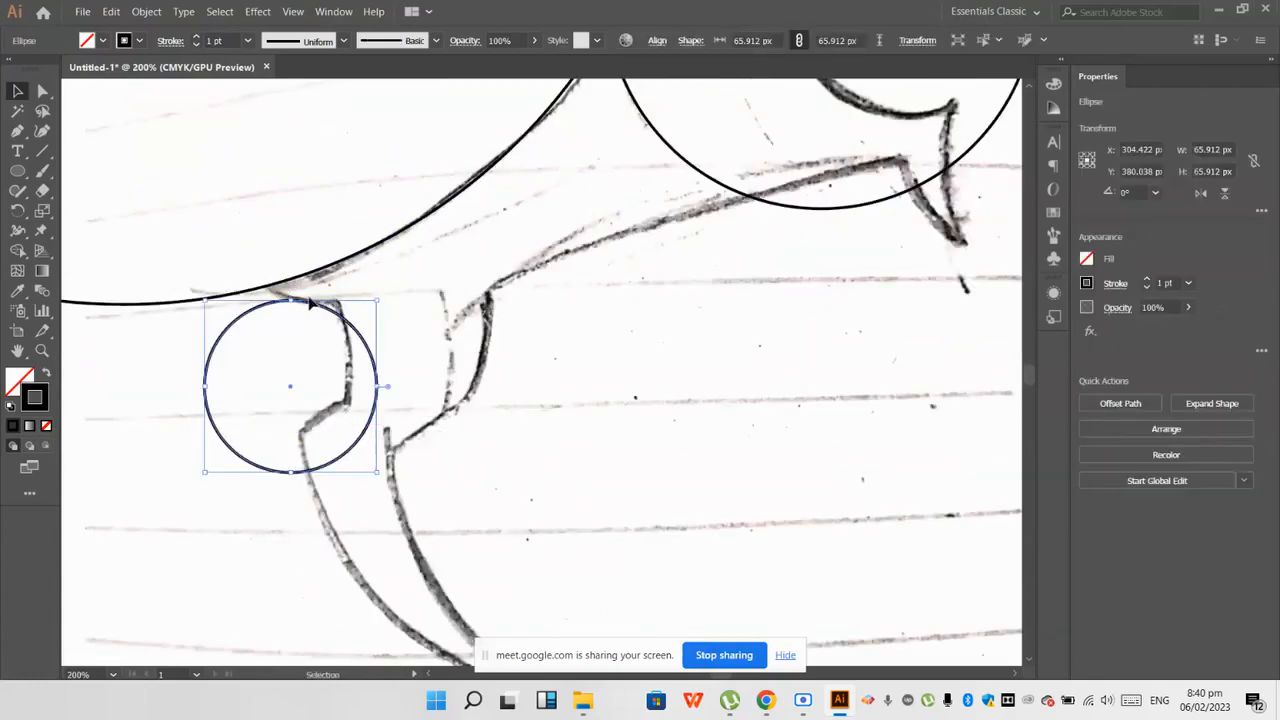
key(ctrl+z)
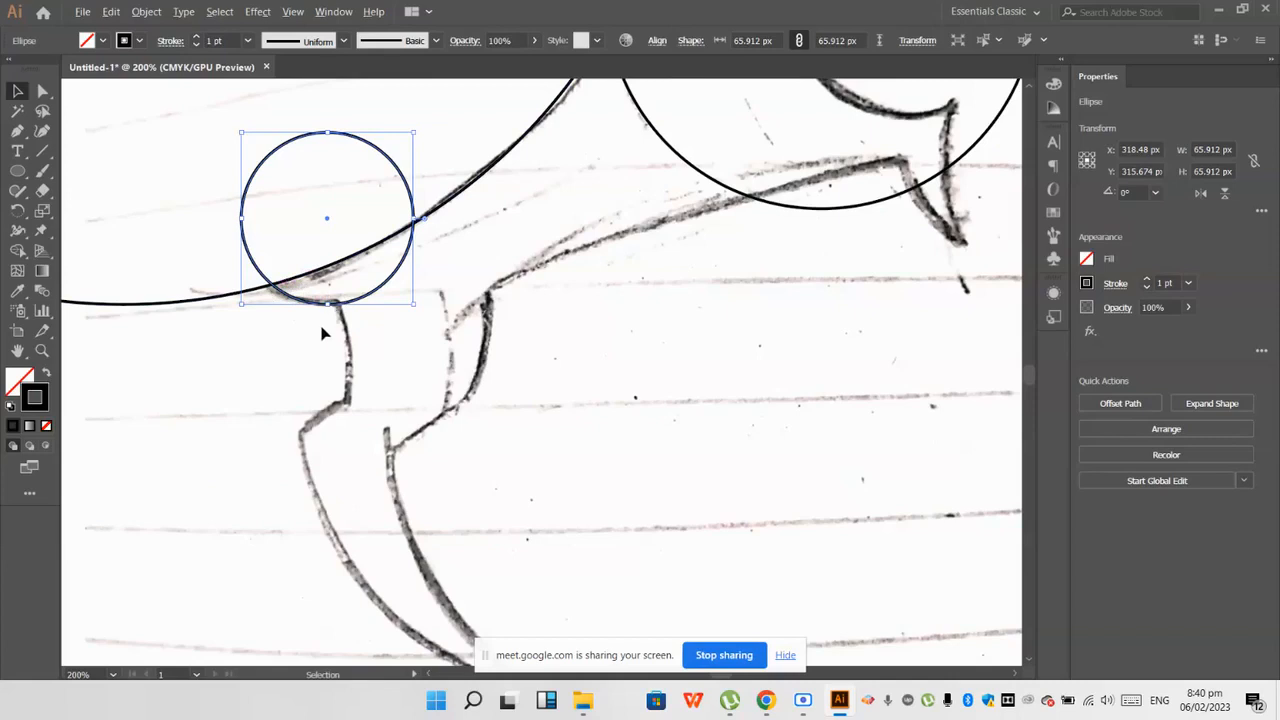
Step: Copy another circle of the neck circle's size so its edge follows the outer line at the lower limb's top
key(ctrl+minus)
key(ctrl+minus)
key(ctrl+minus)
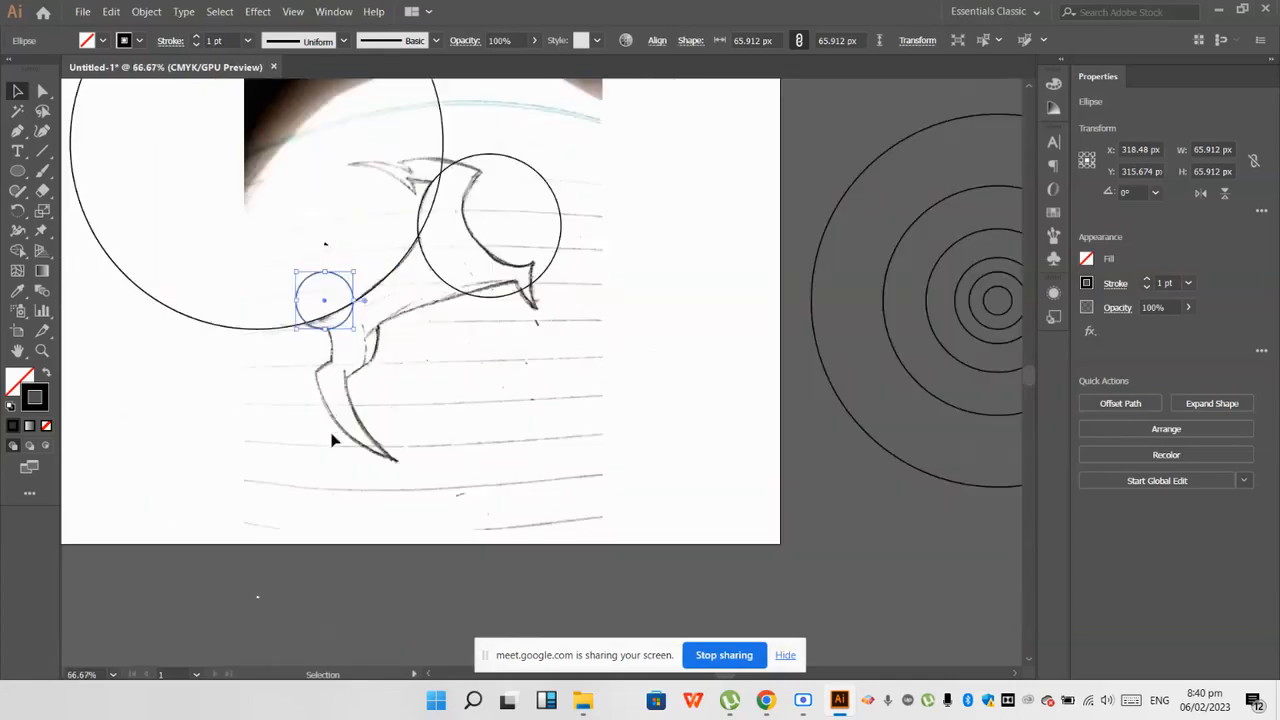
click(528, 401)
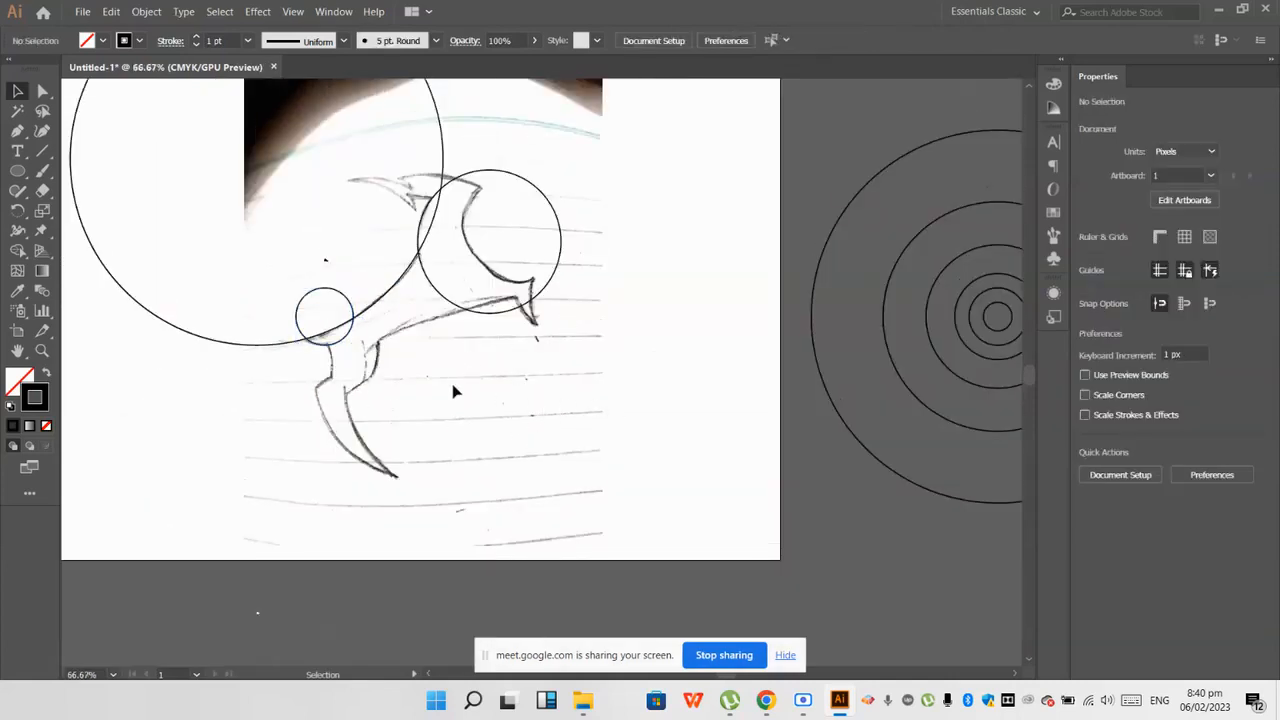
scroll(320, 352, up, 2)
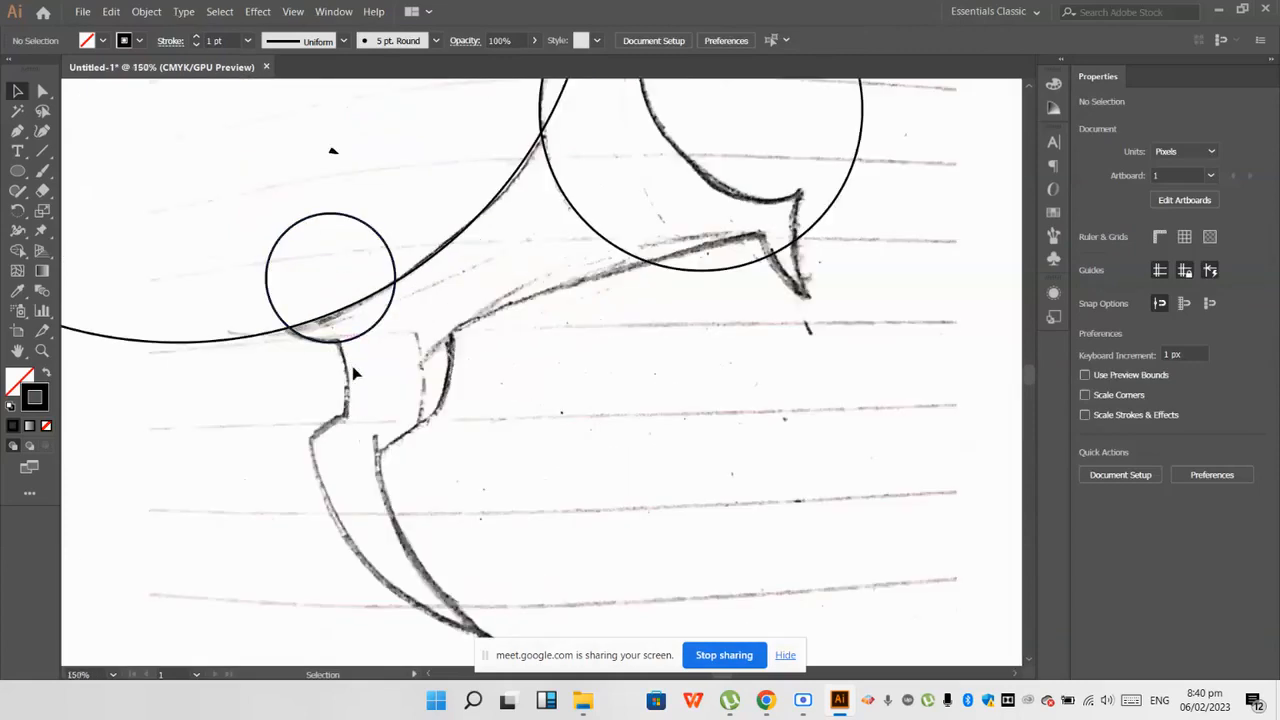
scroll(366, 349, down, 3)
drag(820, 371, 420, 401)
scroll(276, 407, up, 2)
click(538, 385)
scroll(512, 384, down, 1)
scroll(438, 386, down, 1)
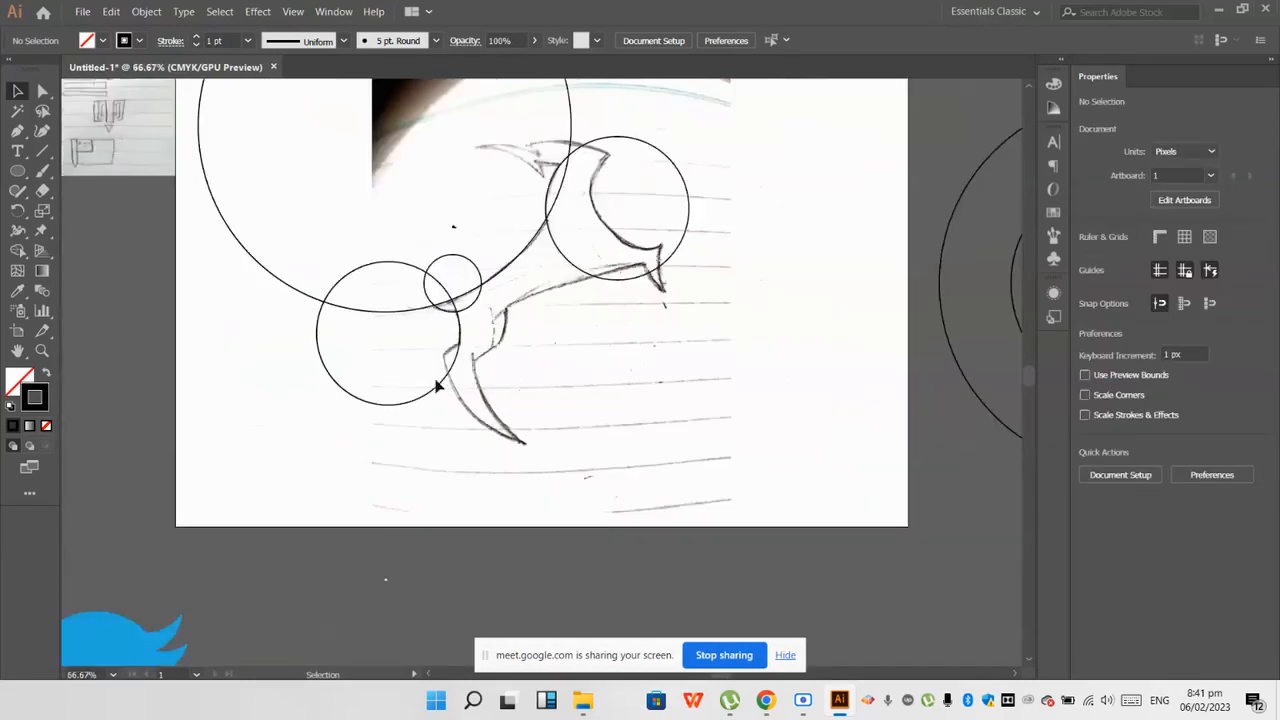
Step: Examine how the placed circles fit the sketch and which curves of the bird remain uncovered
scroll(436, 380, down, 1)
scroll(396, 378, down, 1)
scroll(508, 346, up, 1)
scroll(511, 346, up, 1)
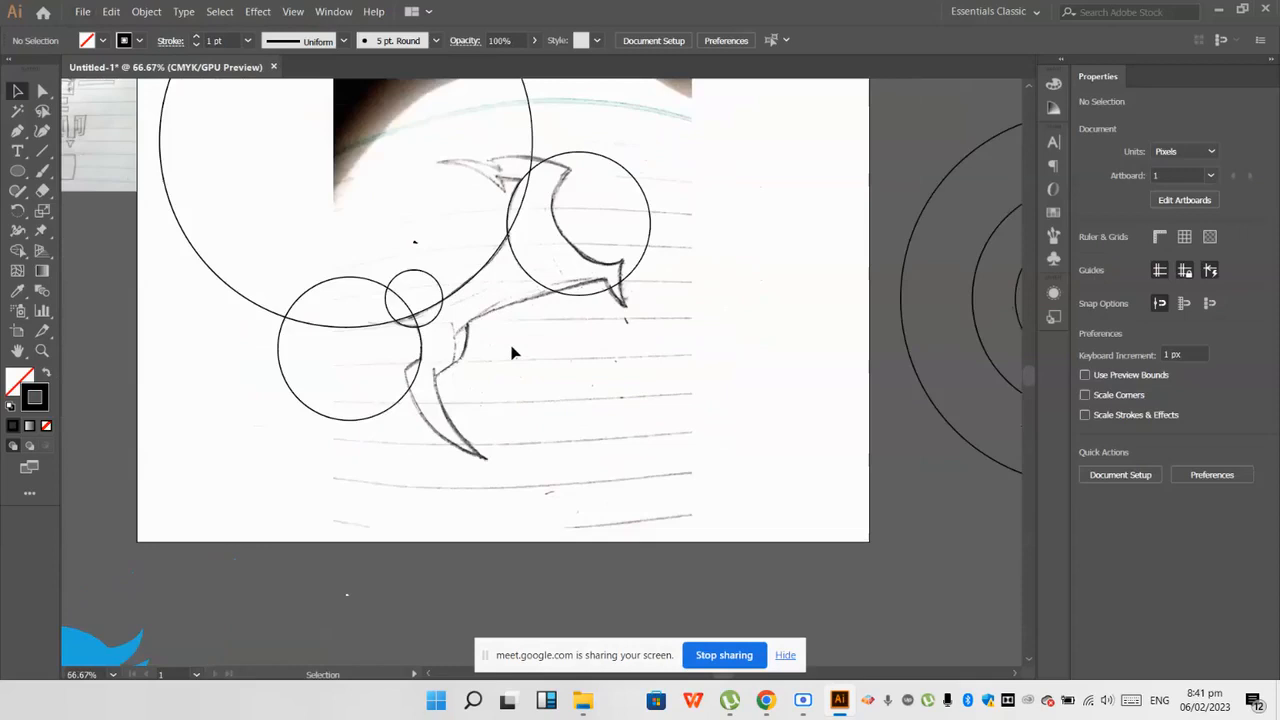
scroll(524, 348, up, 1)
scroll(522, 345, up, 1)
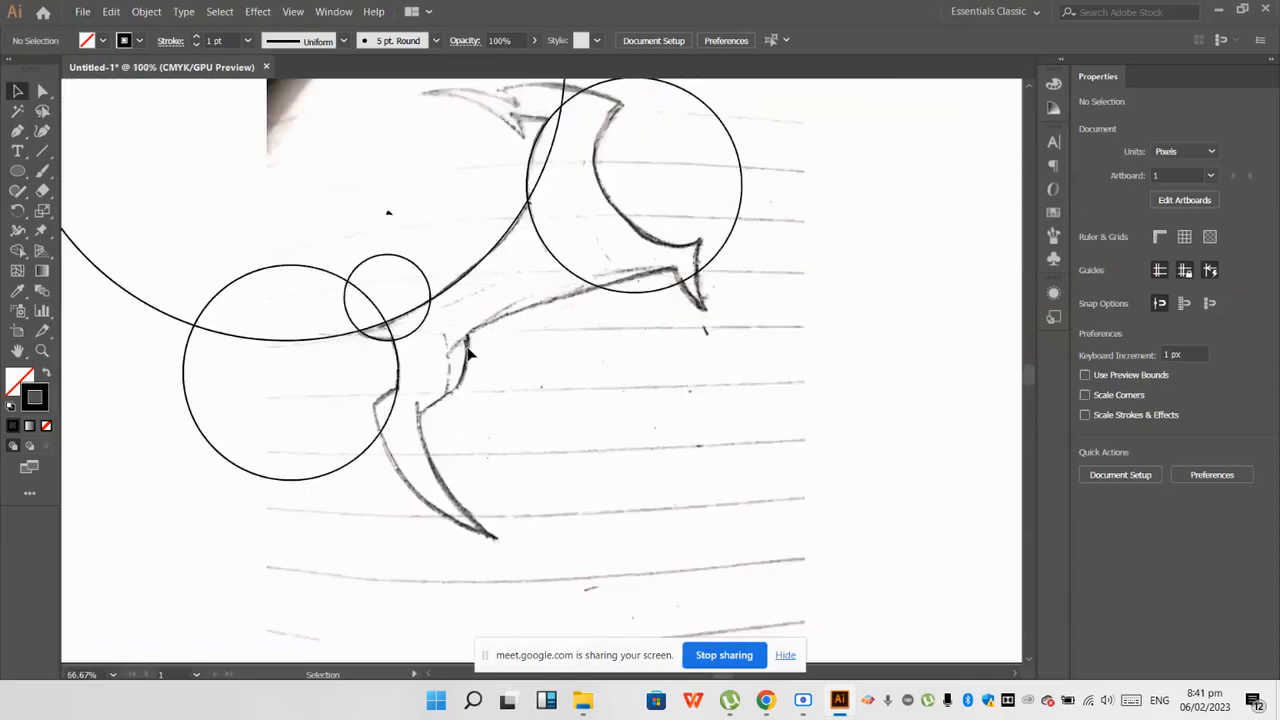
scroll(452, 365, down, 2)
scroll(591, 369, up, 1)
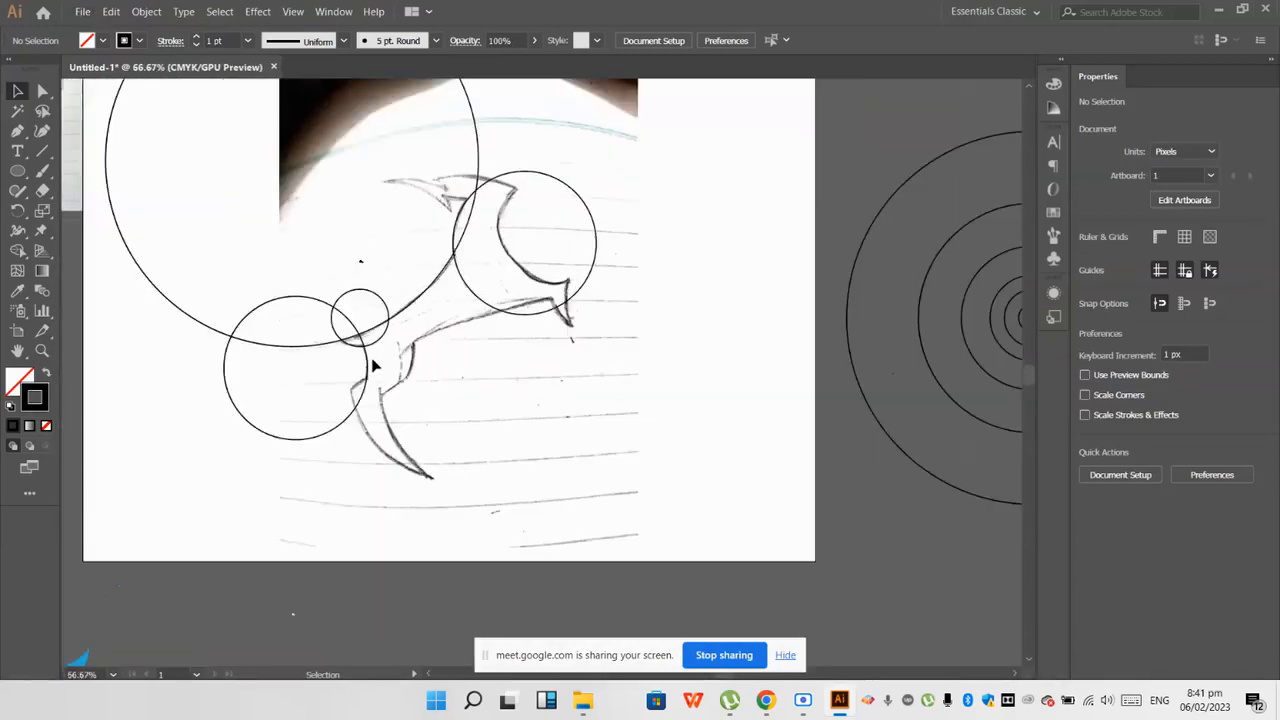
scroll(520, 297, up, 1)
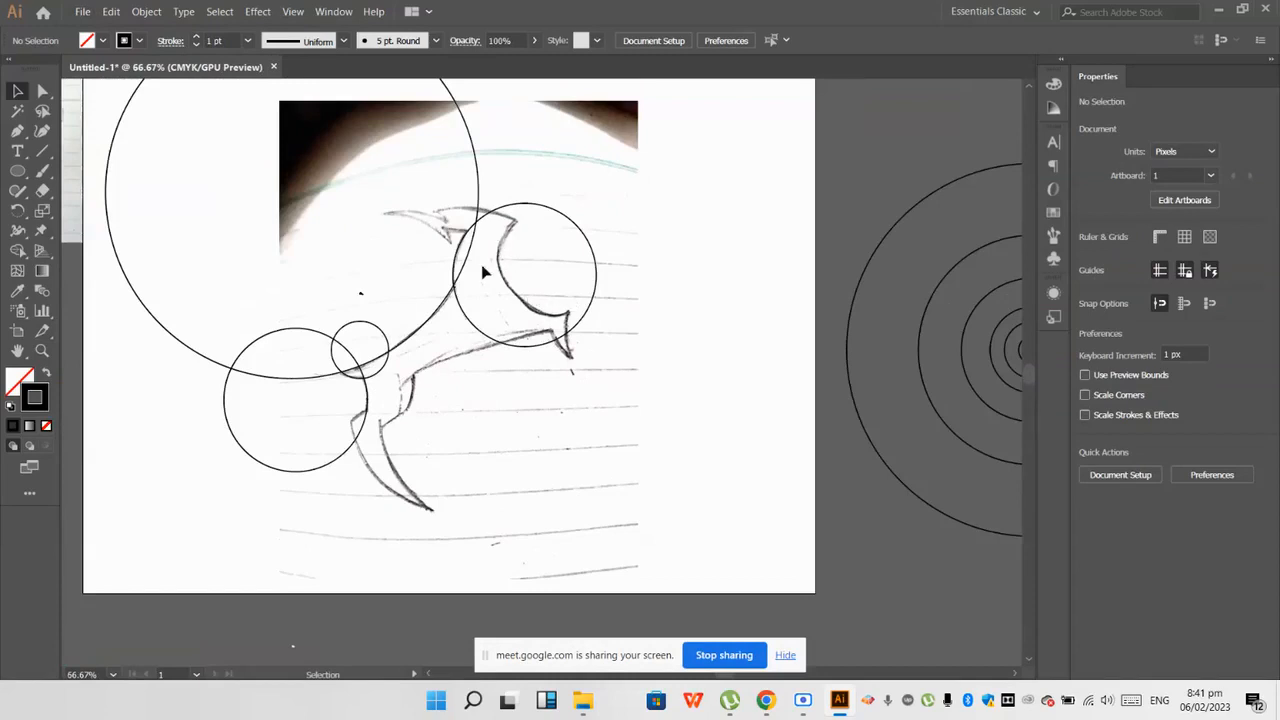
Step: Try a copy of the 164.779 px circle against the concave curve on the right side of the sketch's neck
scroll(491, 340, down, 1)
drag(820, 371, 603, 288)
key(ctrl+z)
click(562, 304)
scroll(505, 253, up, 4)
drag(510, 210, 520, 218)
scroll(500, 335, down, 3)
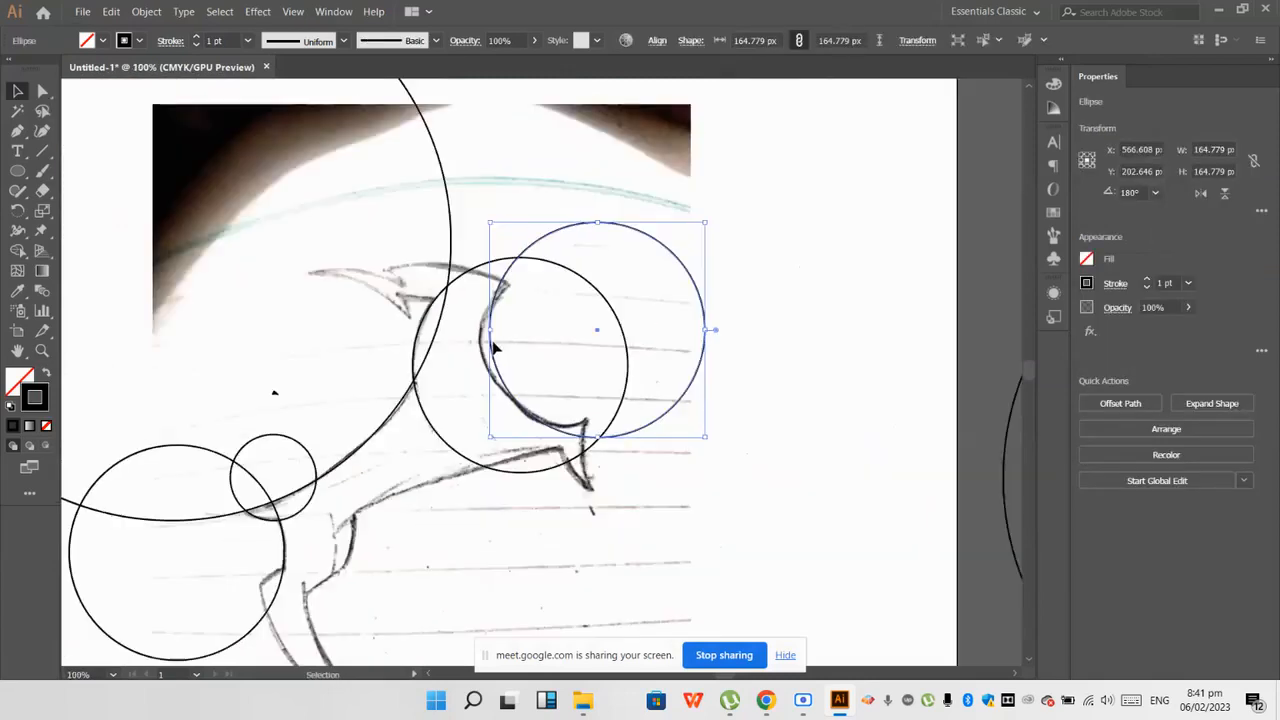
scroll(494, 366, down, 2)
key(ctrl+z)
key(ctrl+z)
Step: Try a copy of the 263.646 px circle against the concave curve on the right side of the neck
click(810, 465)
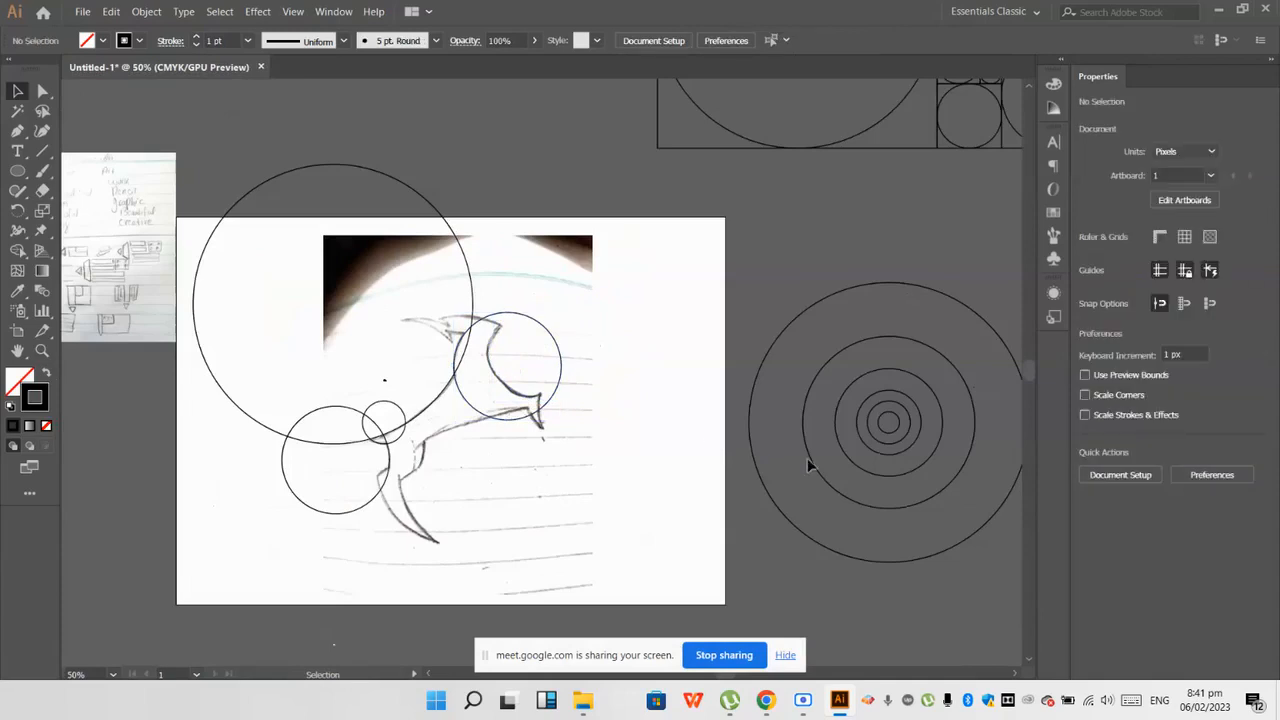
drag(812, 472, 501, 367)
key(ctrl+z)
click(820, 462)
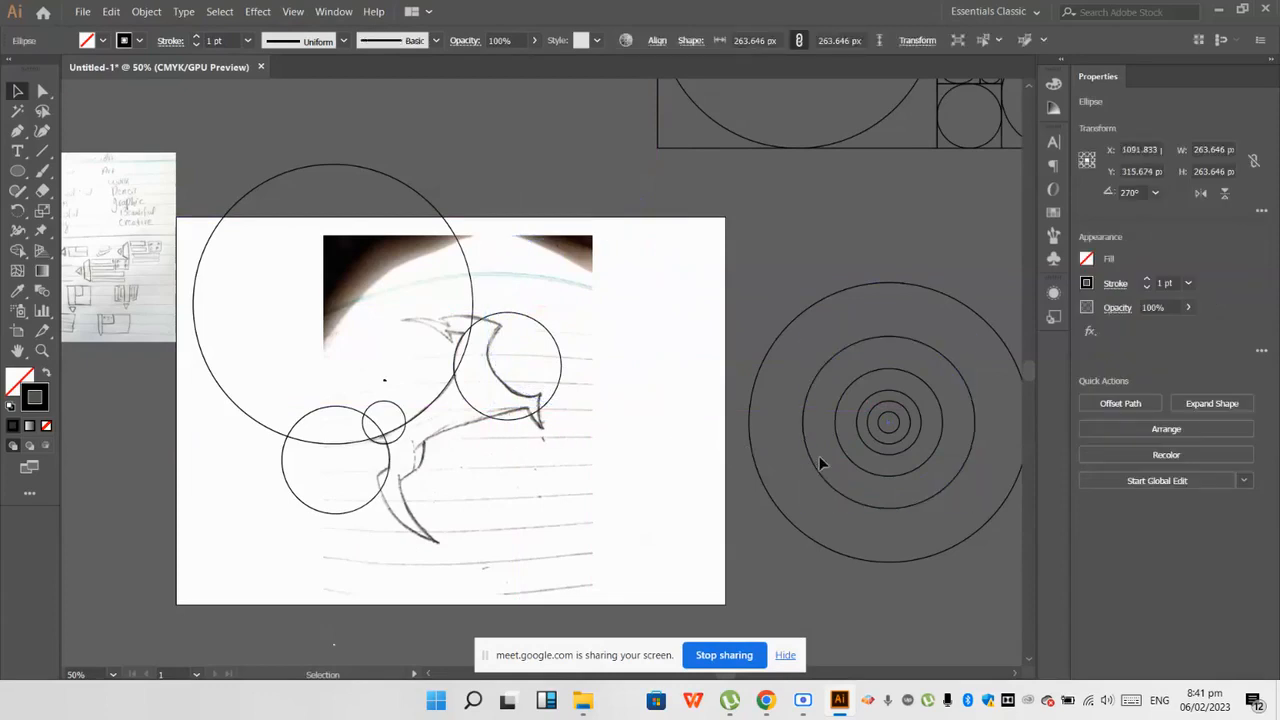
Step: Copy the 164.779 px circle onto the concave curve on the right side of the neck
drag(841, 451, 499, 384)
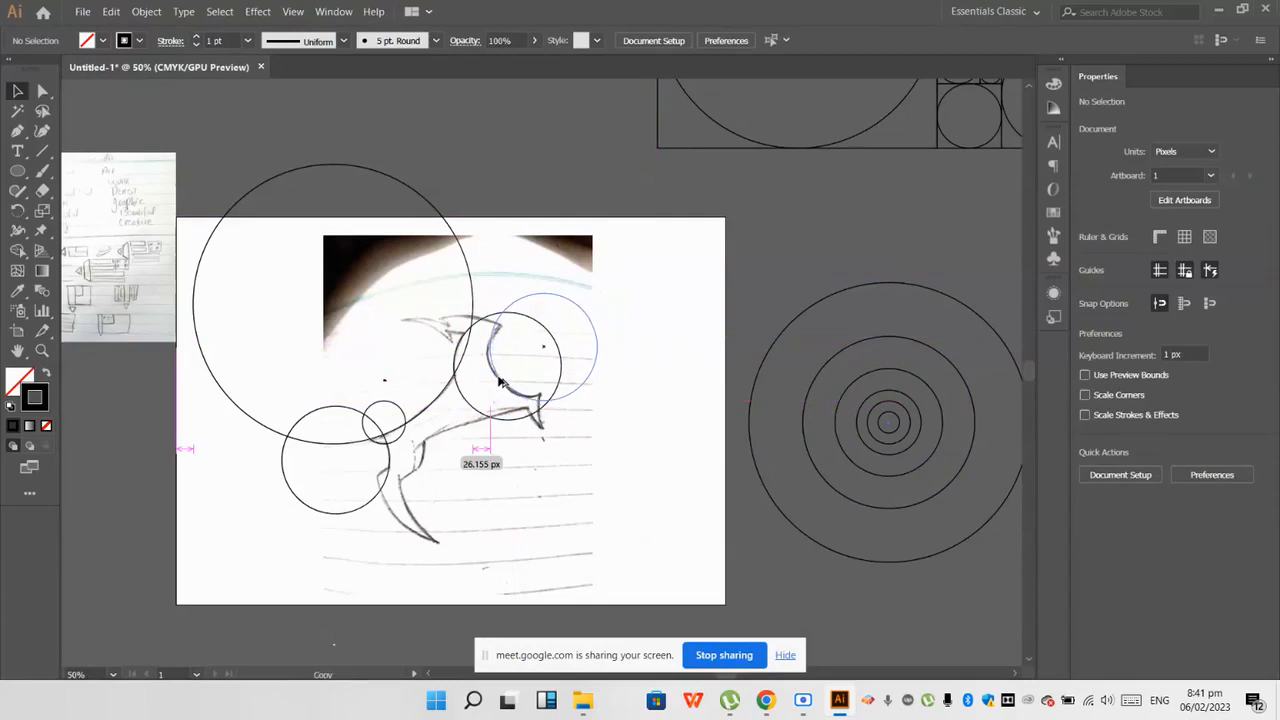
drag(499, 376, 499, 376)
click(551, 560)
scroll(566, 431, up, 1)
scroll(535, 417, down, 1)
scroll(469, 361, up, 2)
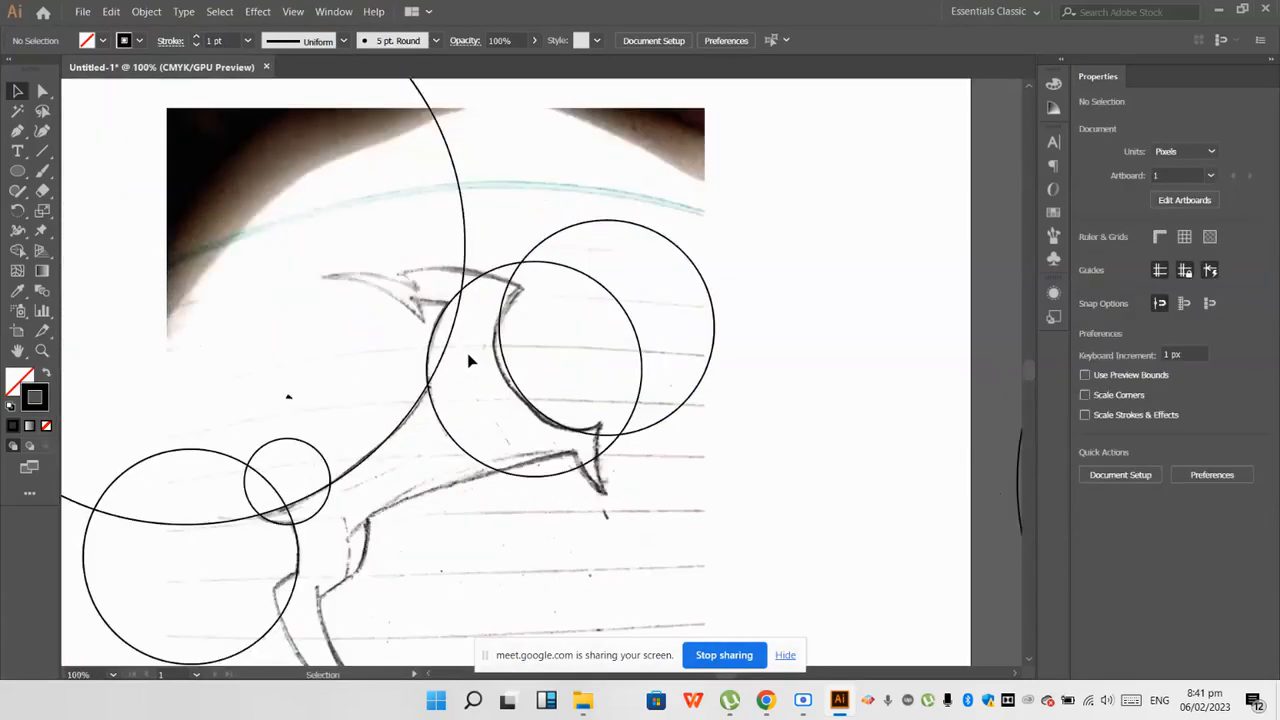
scroll(386, 294, down, 1)
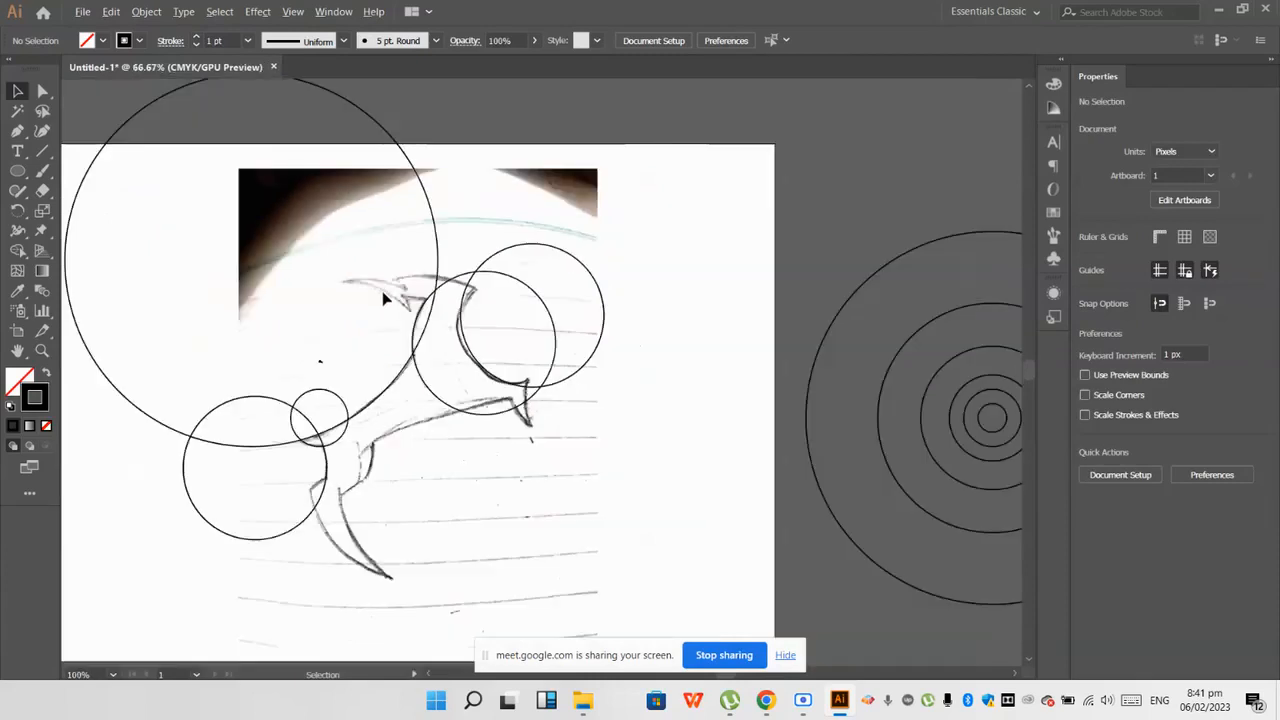
Step: Copy the 263.646 px circle onto the sketch so its upper edge follows the line across the top of the head
drag(586, 307, 501, 335)
key(ctrl+z)
click(466, 491)
drag(914, 486, 349, 464)
click(482, 549)
scroll(482, 551, down, 1)
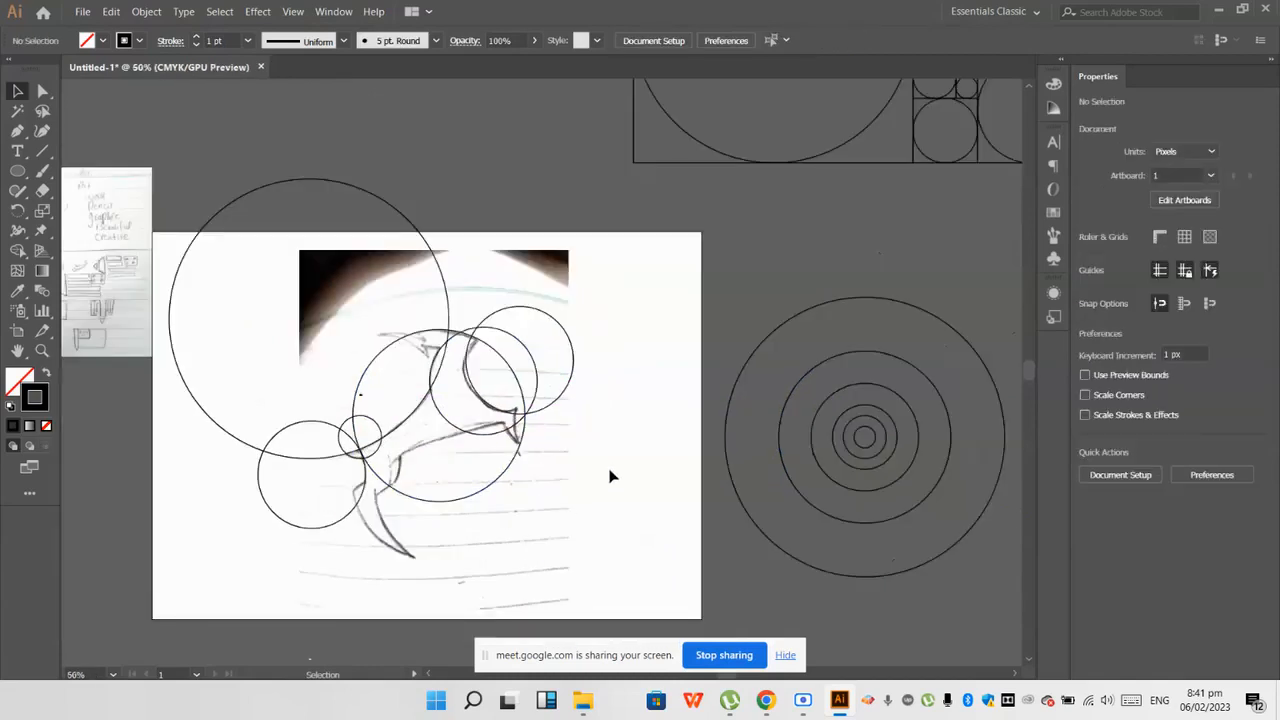
scroll(609, 477, up, 1)
scroll(497, 413, up, 2)
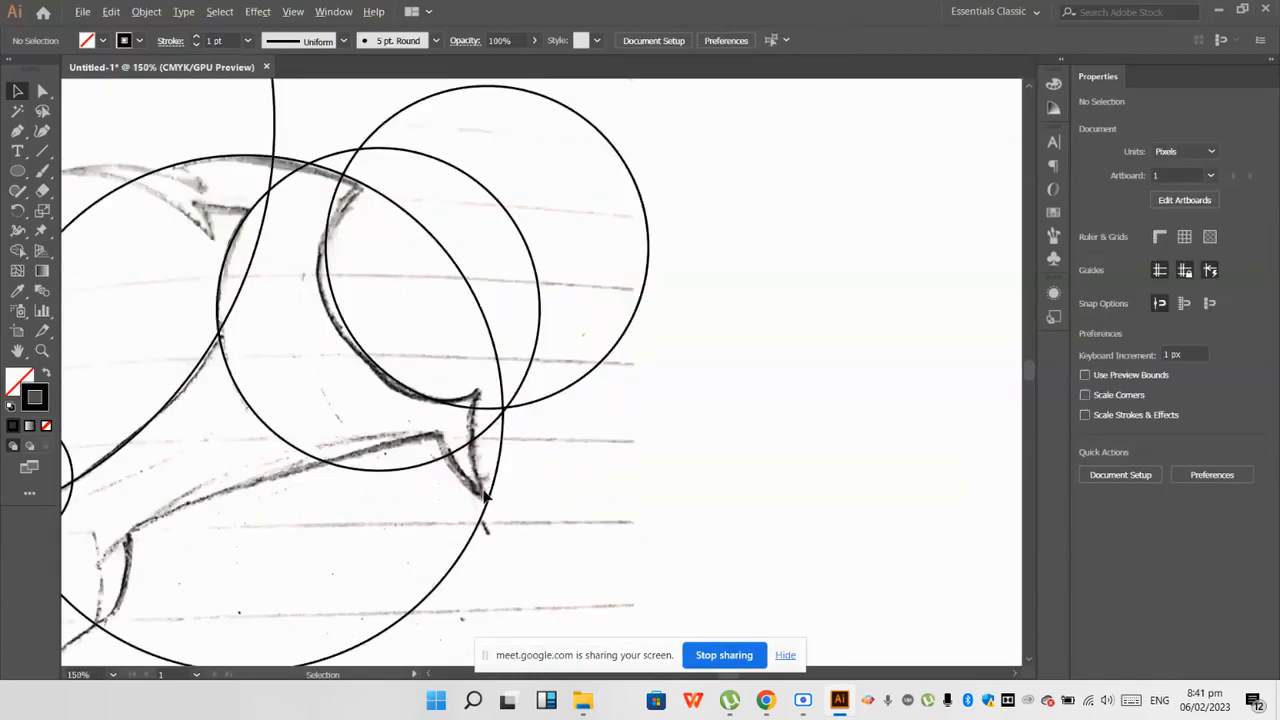
scroll(483, 493, down, 2)
Step: Copy the 164.779 px circle beside the pointed tip right of the body and fit its edge to the tip's outer line
drag(883, 514, 507, 506)
scroll(476, 471, up, 2)
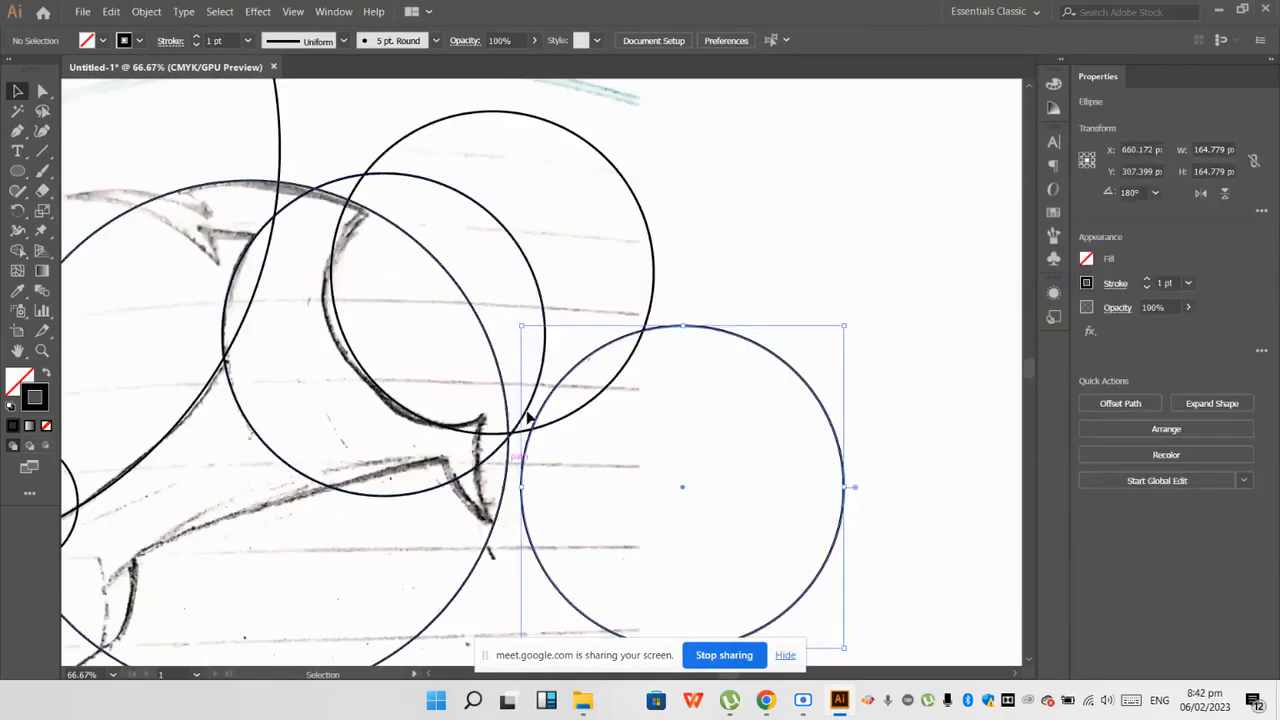
scroll(497, 418, down, 1)
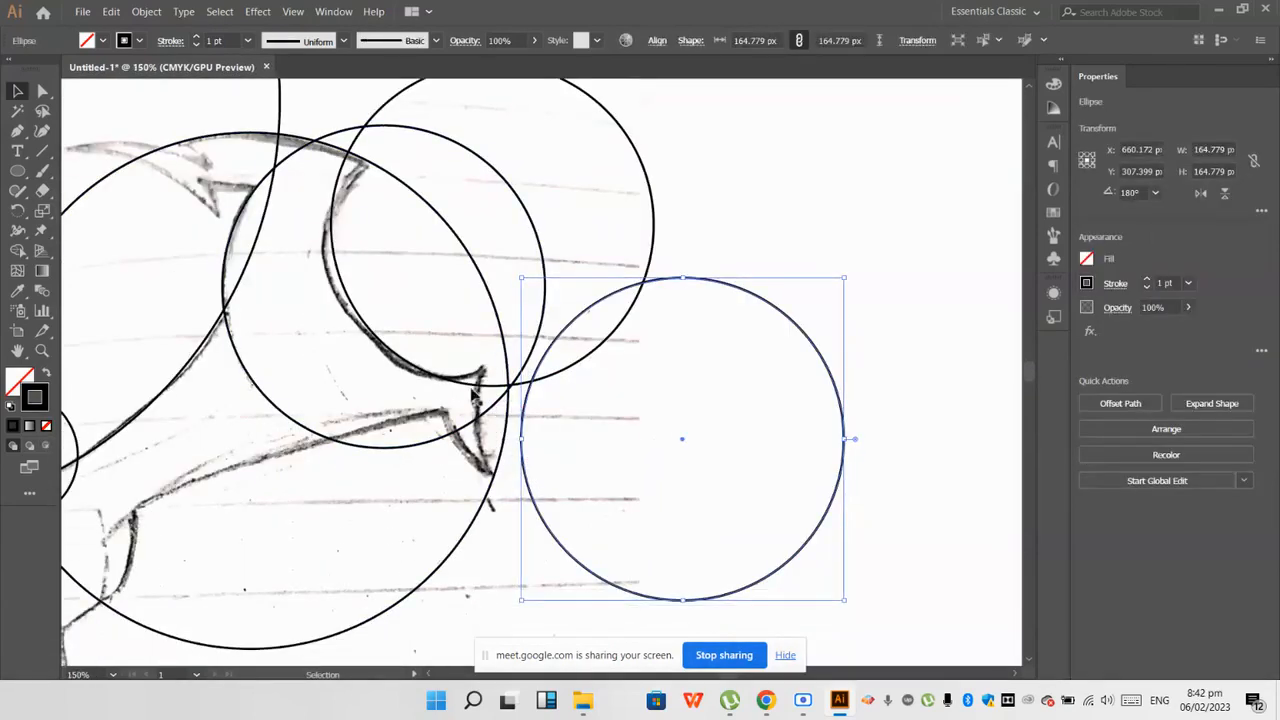
click(597, 462)
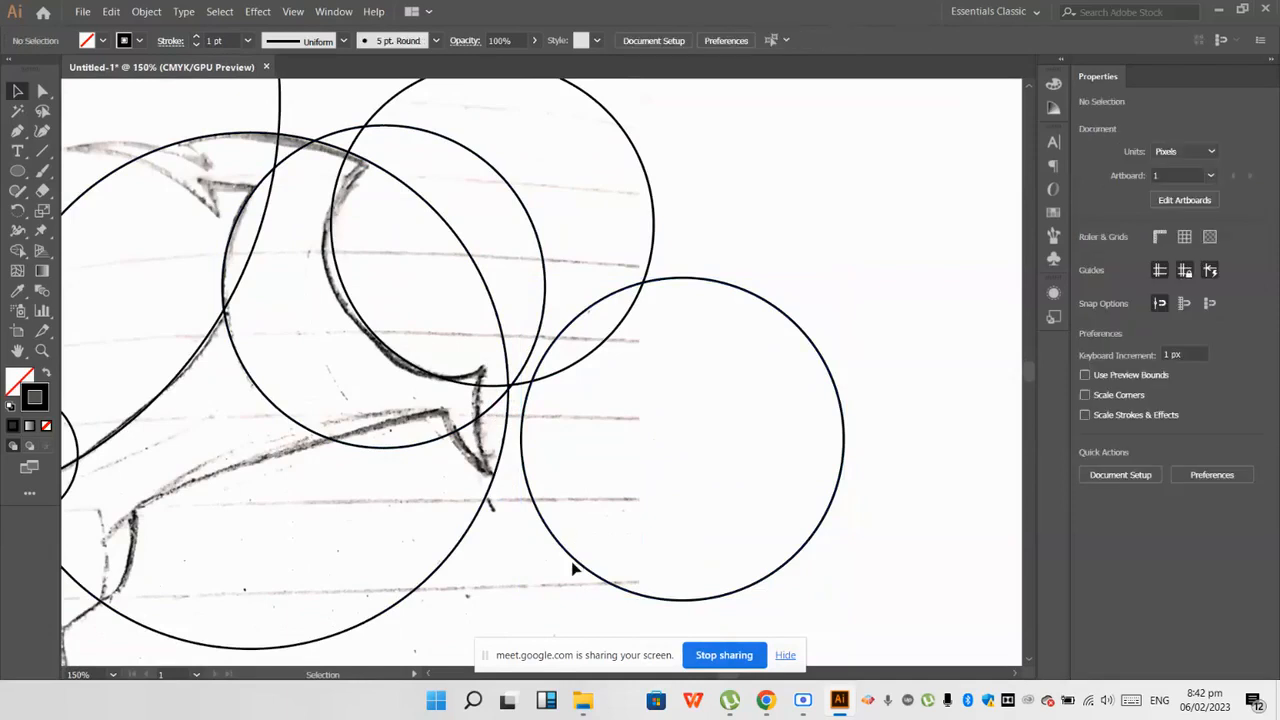
drag(566, 559, 534, 530)
scroll(449, 432, up, 1)
click(449, 432)
Step: Move the circle at the neck's right-hand curve and shrink it slightly to fit the concave line down to the pointed tip
scroll(449, 432, up, 1)
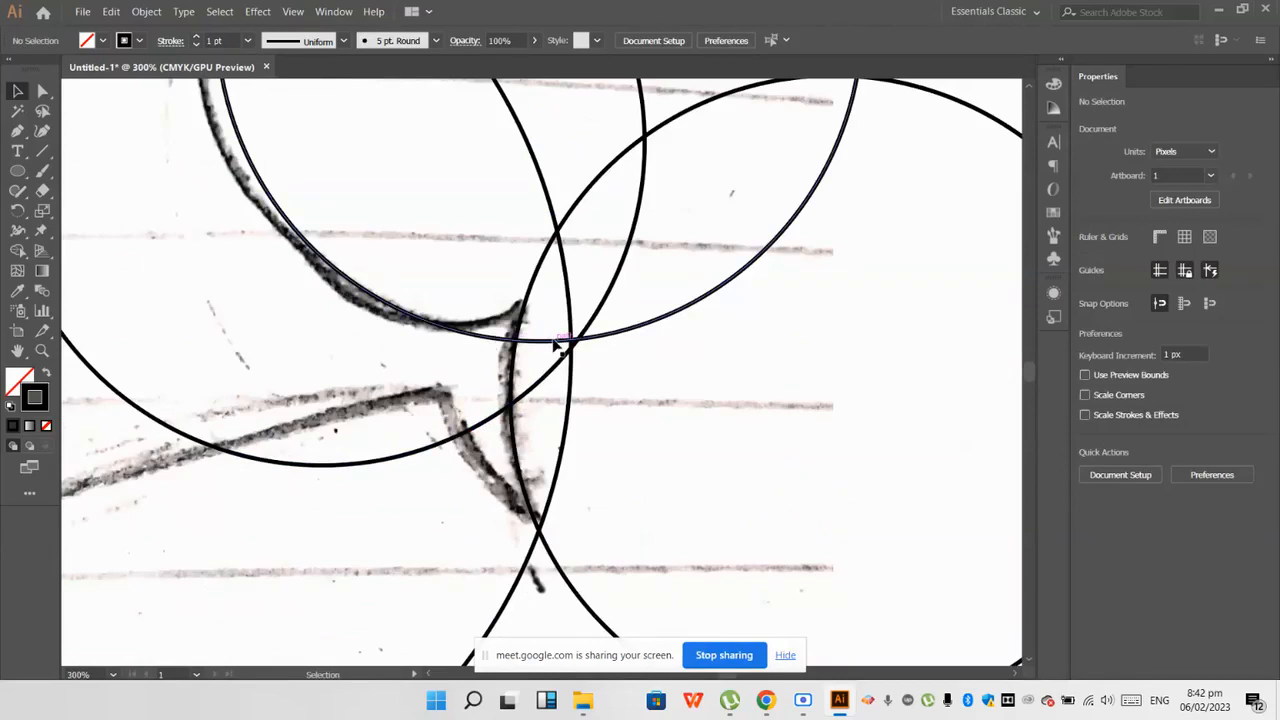
mouse_move(553, 343)
mouse_down()
mouse_move(551, 320)
mouse_move(546, 349)
mouse_up()
scroll(549, 357, down, 2)
scroll(548, 357, down, 1)
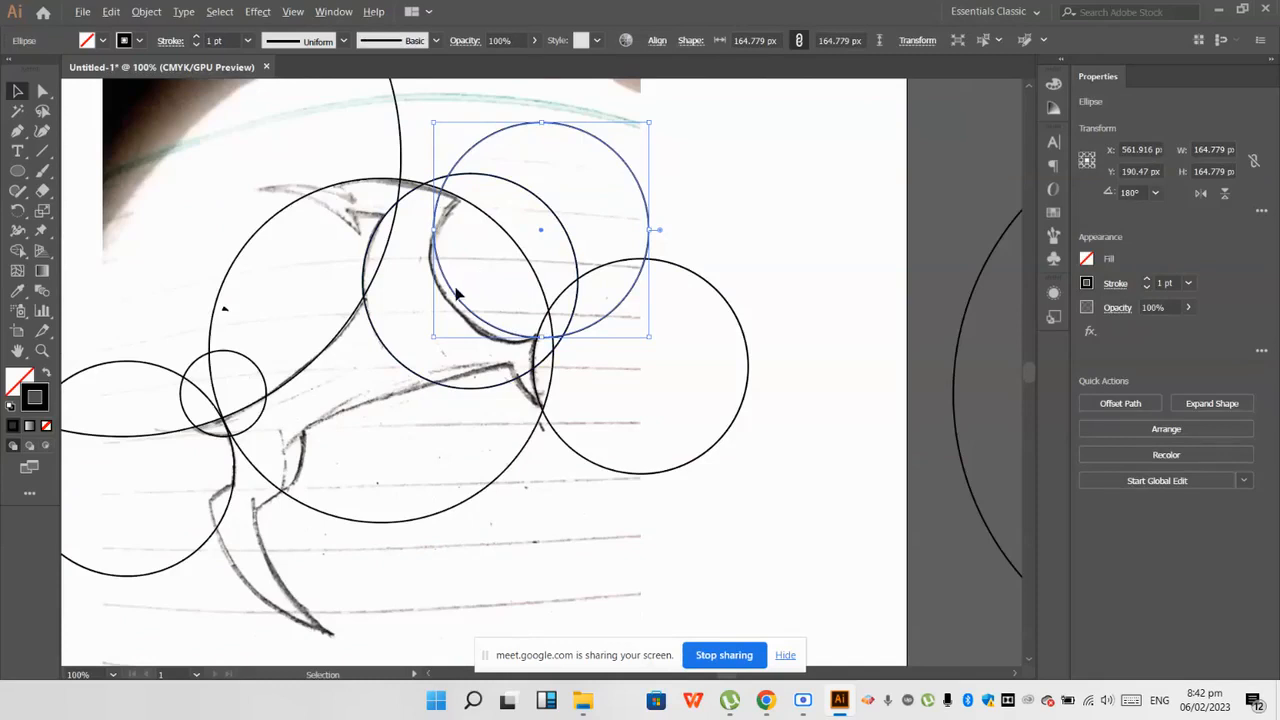
drag(437, 232, 439, 262)
scroll(439, 262, down, 1)
click(565, 211)
scroll(565, 211, down, 1)
scroll(583, 256, down, 2)
scroll(427, 230, up, 1)
scroll(427, 230, up, 1)
scroll(525, 290, down, 1)
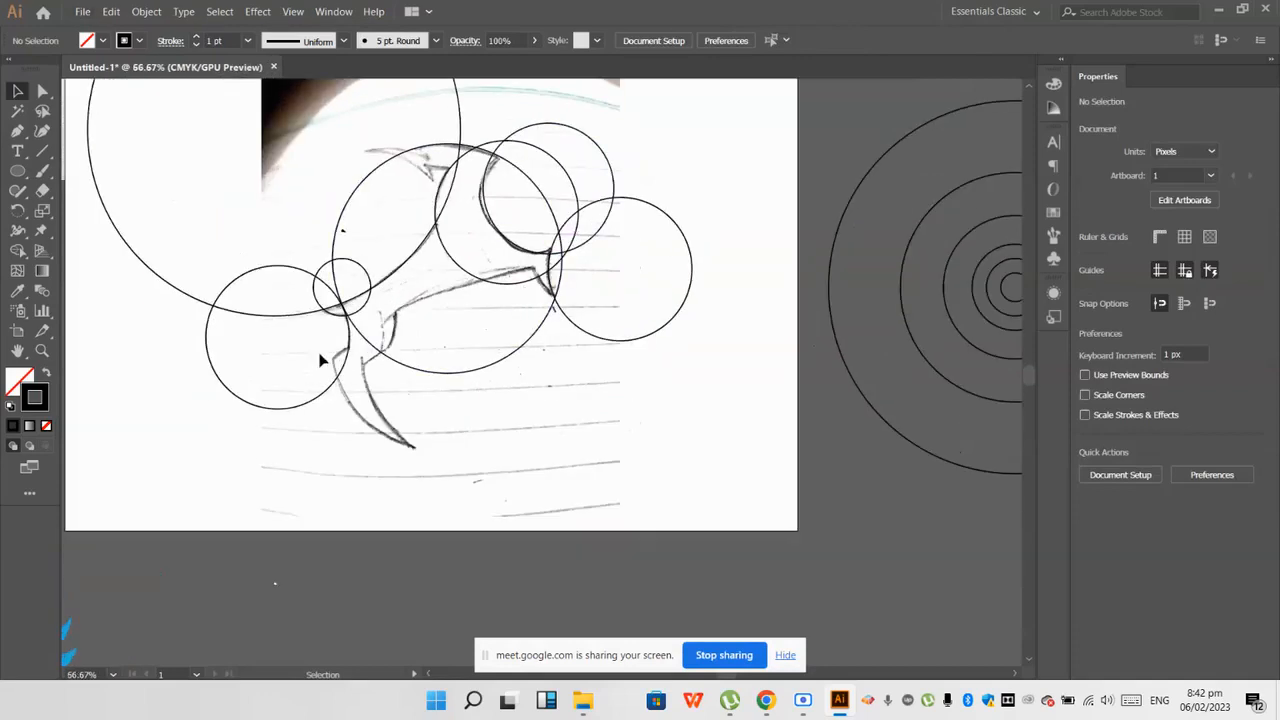
Step: Copy the 263.646 px circle downward so its edge follows the inner curved line of the lower limb
scroll(388, 362, down, 1)
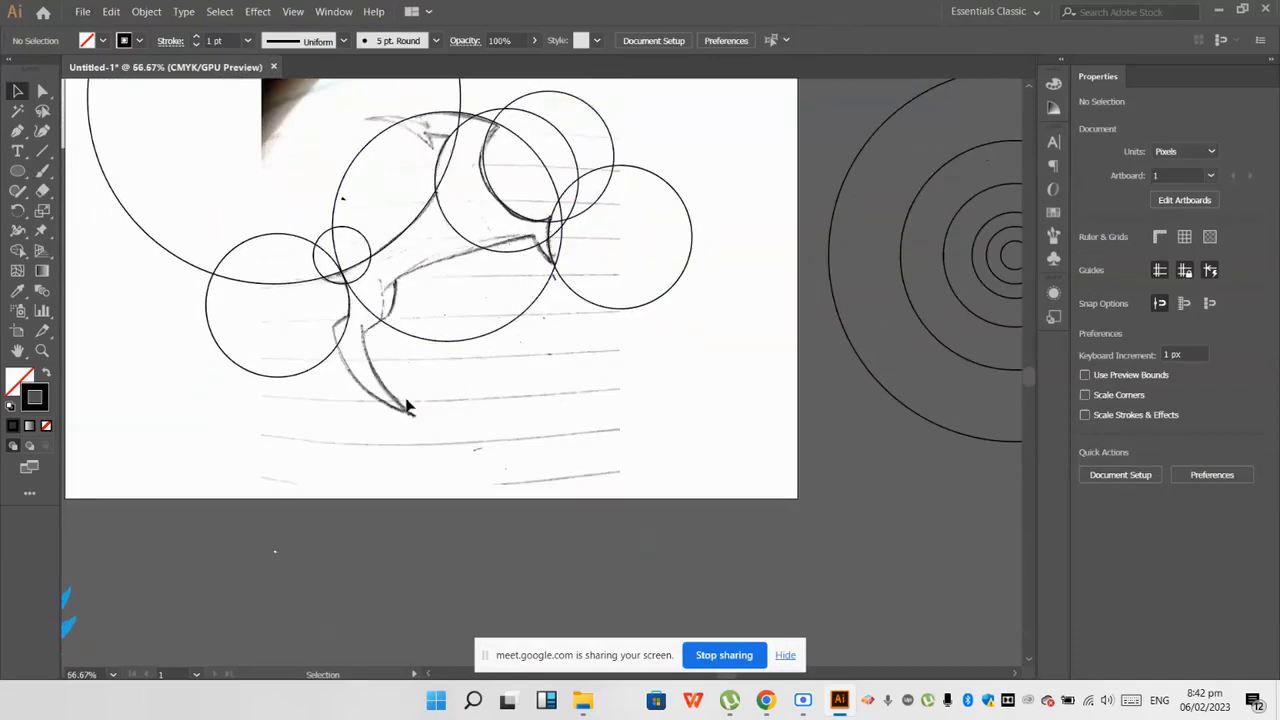
drag(466, 346, 461, 425)
click(490, 441)
Step: Copy the 263.646 px circle again and fit its edge to the outer curved line of the lower limb
drag(373, 399, 391, 408)
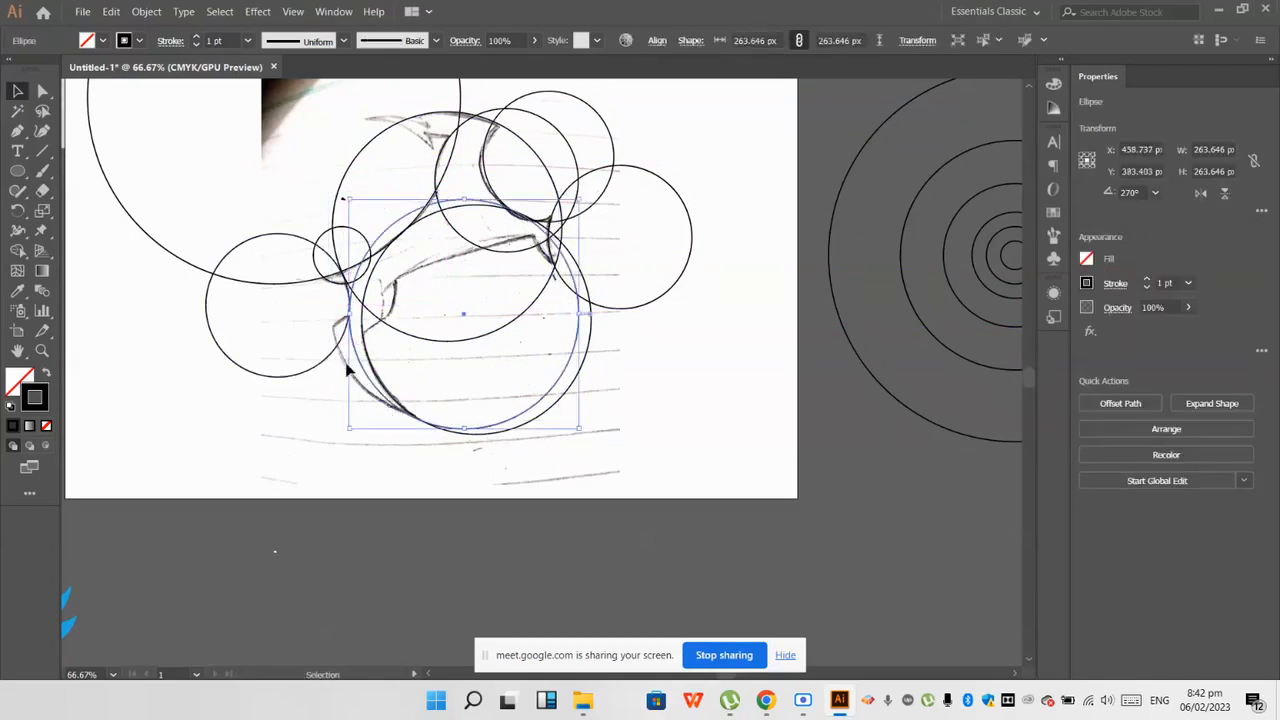
key(ctrl+z)
click(338, 445)
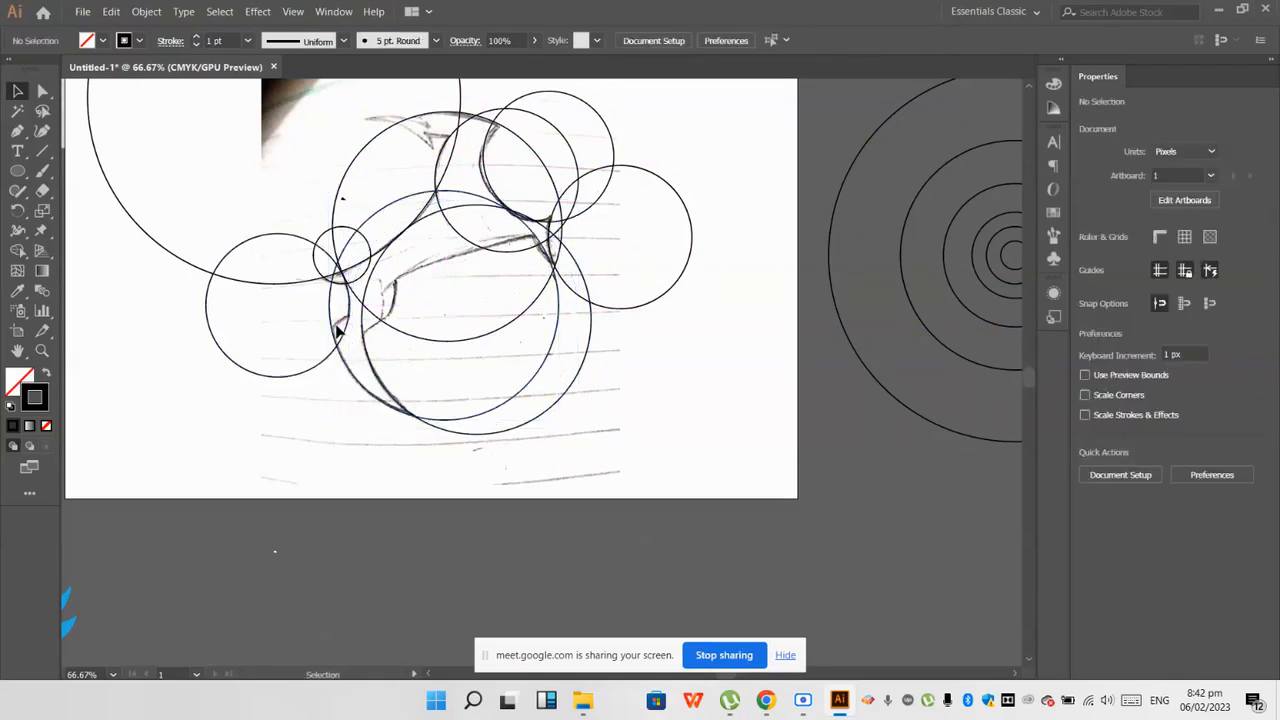
scroll(336, 325, up, 3)
scroll(330, 338, down, 3)
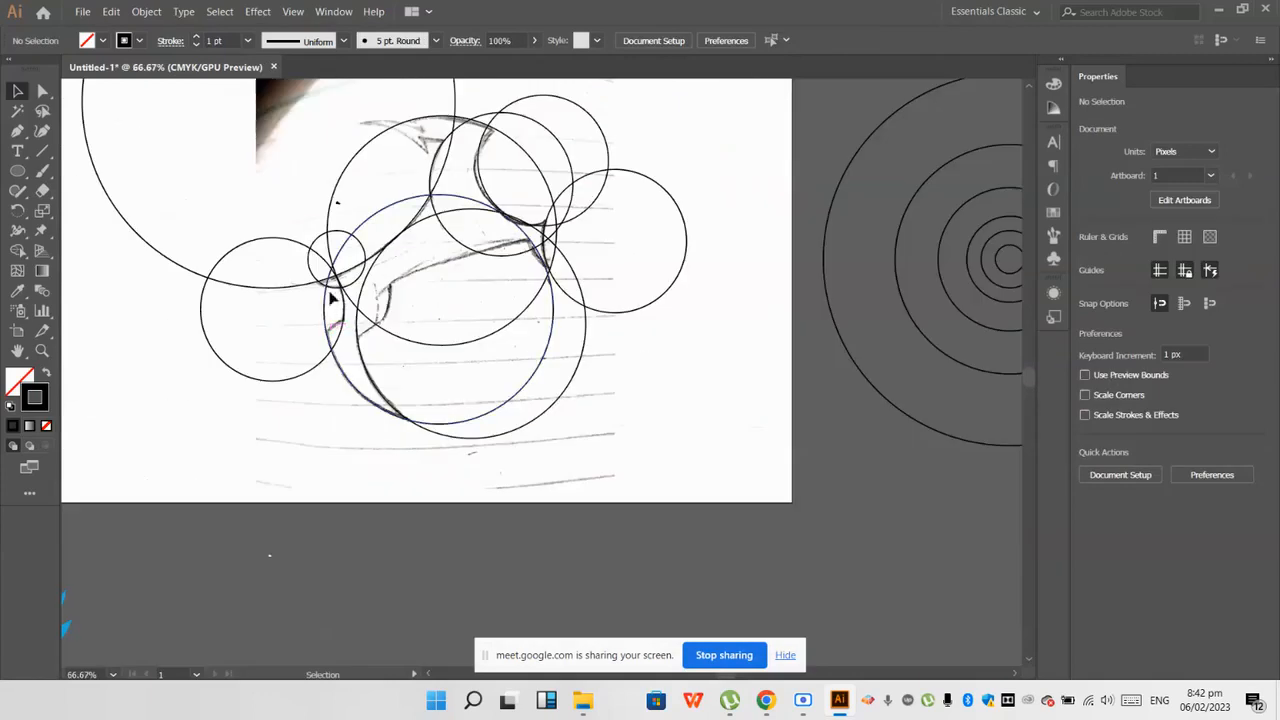
Step: Copy the 65.912 px circle downward onto the short curve at the upper end of the lower limb
drag(334, 290, 344, 381)
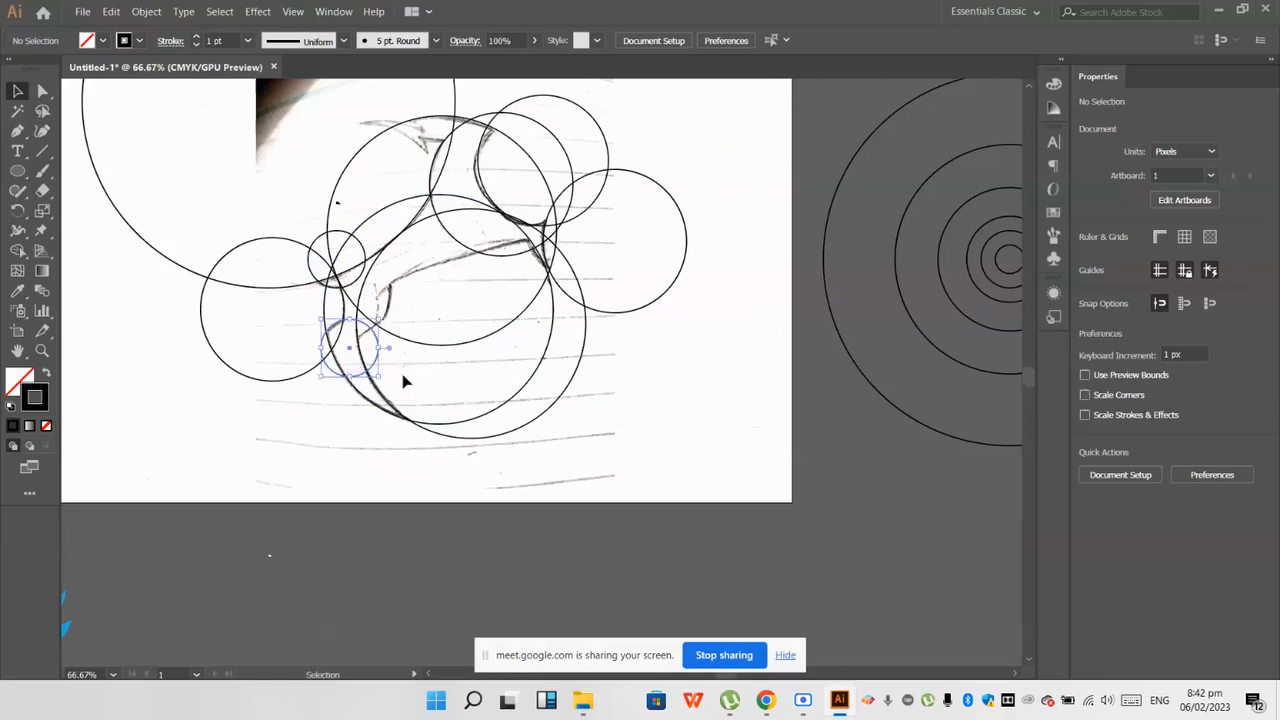
click(400, 374)
scroll(396, 365, up, 2)
scroll(356, 363, down, 2)
scroll(340, 365, down, 1)
scroll(374, 343, up, 3)
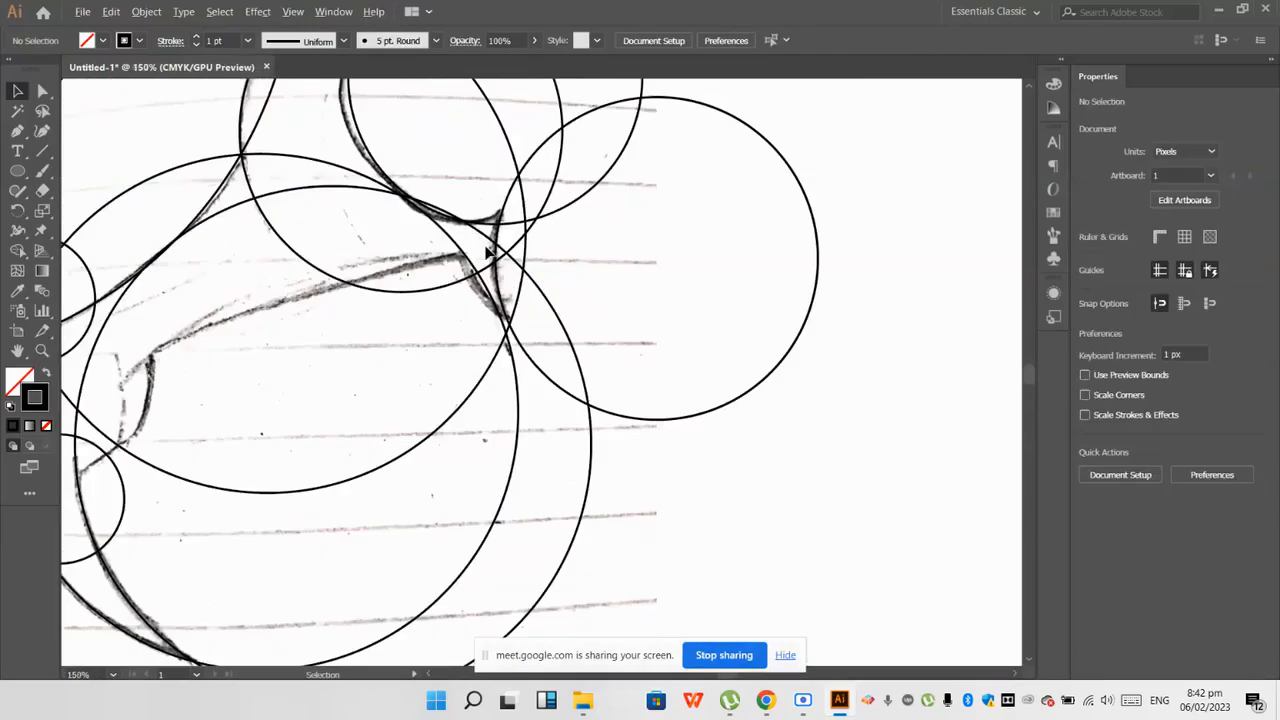
scroll(490, 253, down, 2)
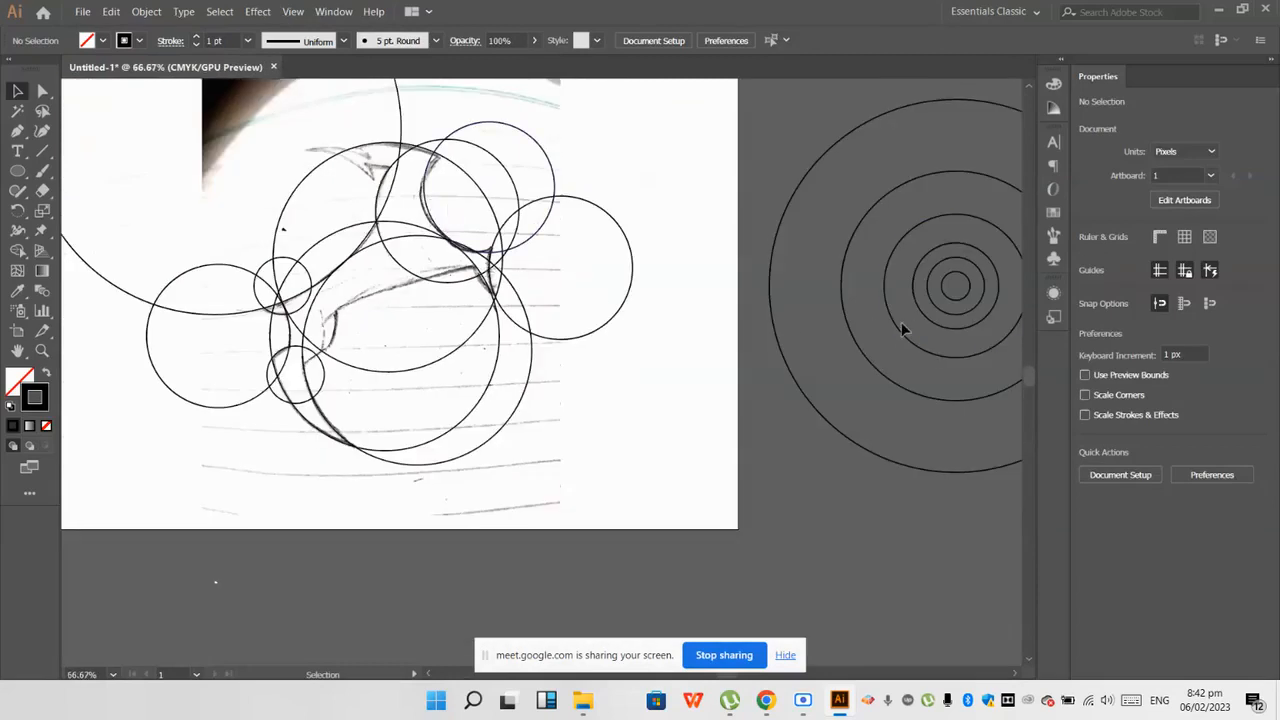
Step: Try a copy of the 164.779 px circle near the pointed end at the sketch's upper left
drag(903, 335, 258, 258)
key(ctrl+z)
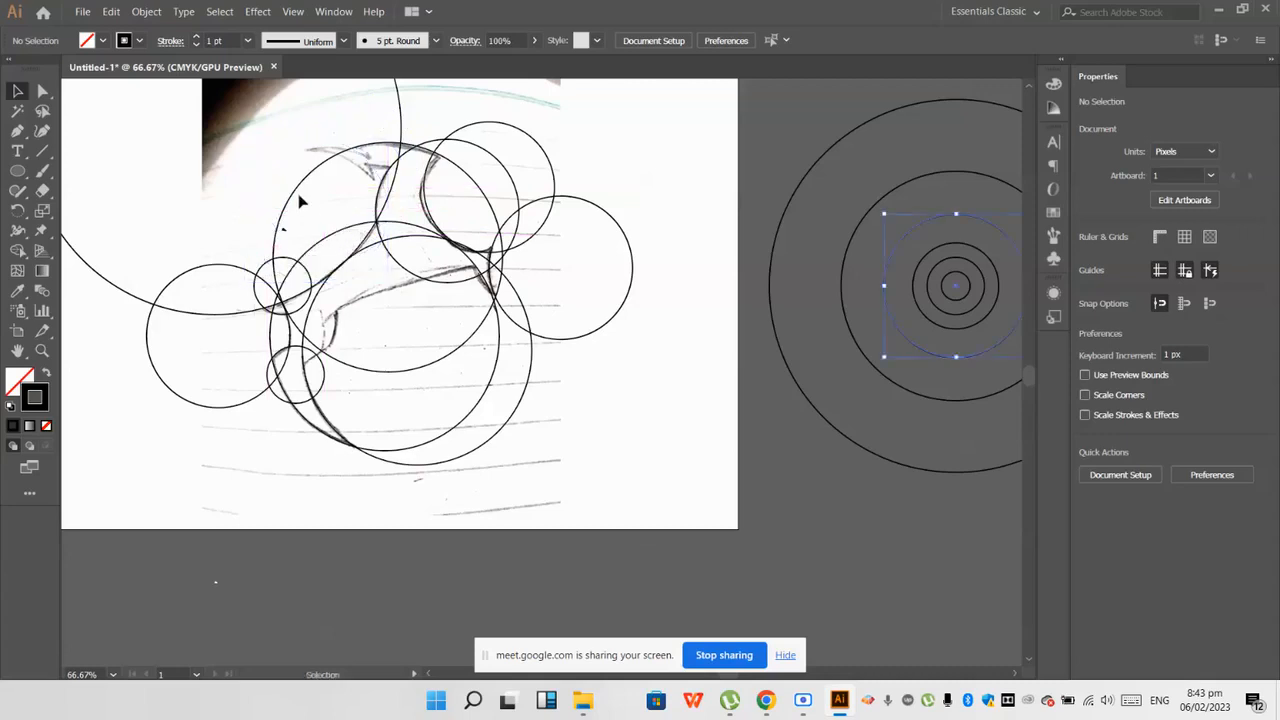
scroll(299, 199, up, 2)
scroll(358, 210, up, 1)
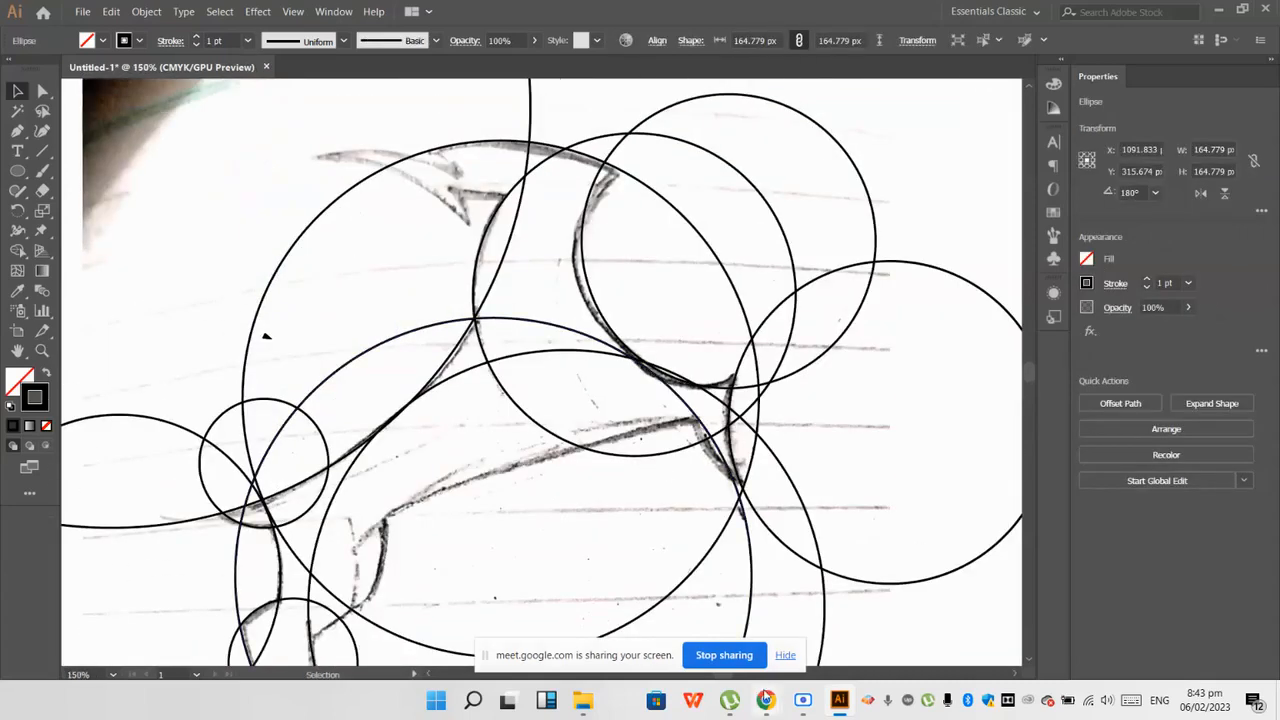
Step: Switch to the Google Meet call in Chrome to check it, and return to Illustrator
click(765, 697)
click(629, 640)
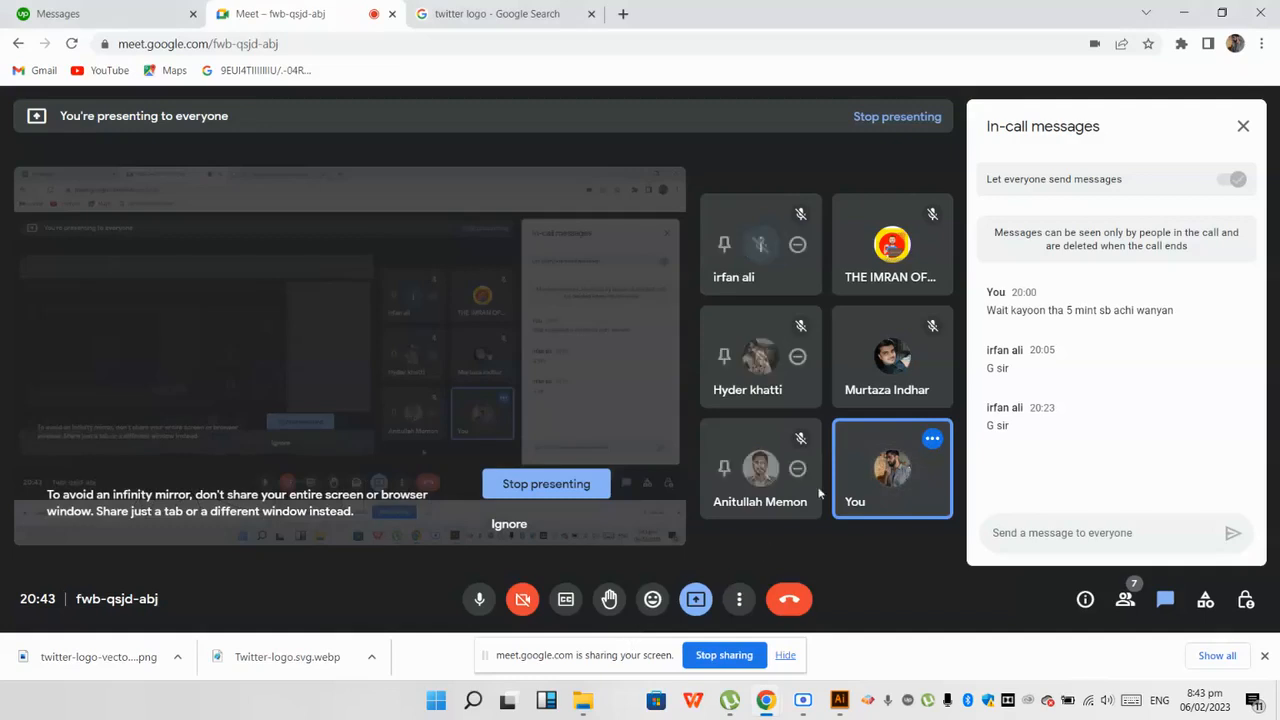
click(840, 699)
scroll(497, 228, down, 3)
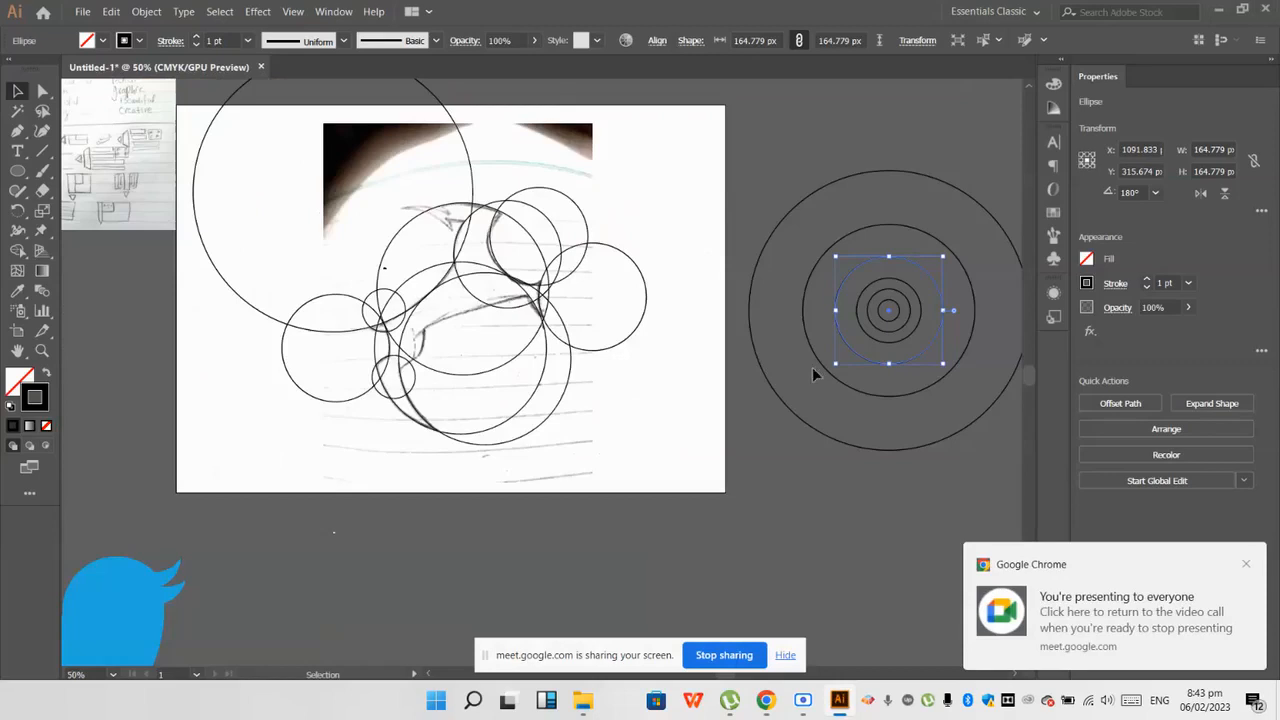
Step: Try a 164.779 px circle over the pointed end at the upper left, lowering it toward the underside curve
click(705, 375)
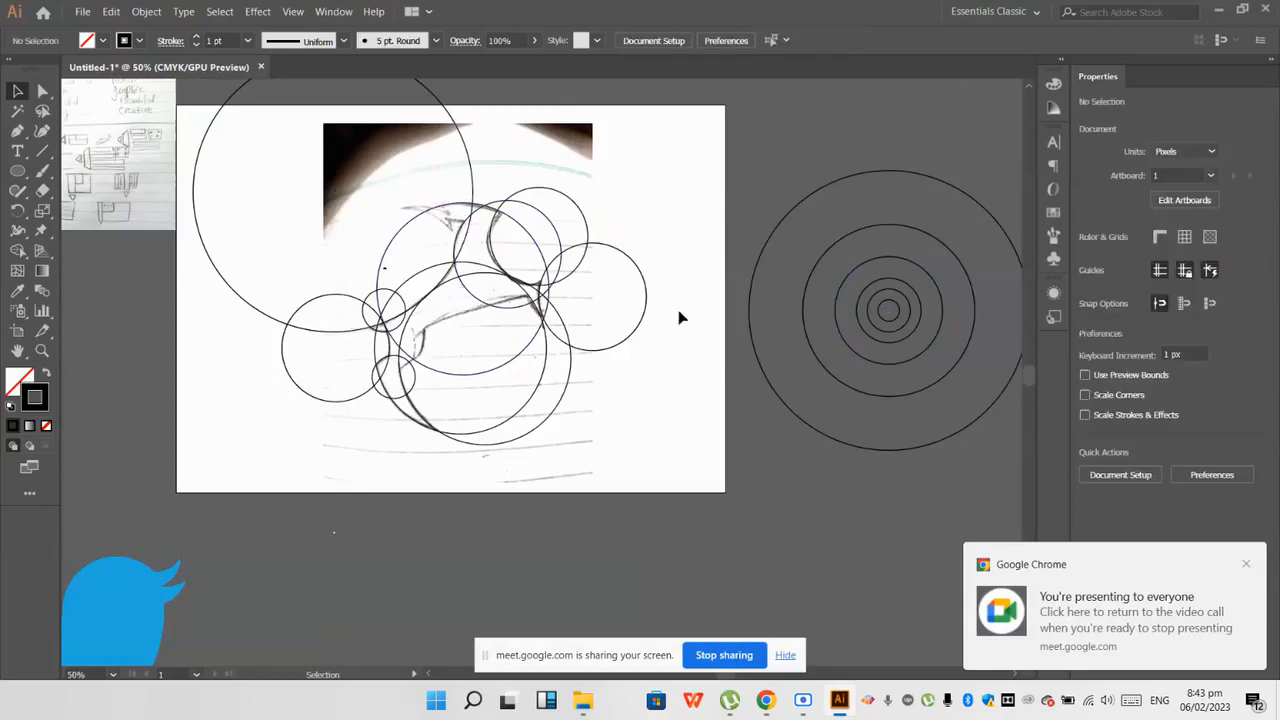
drag(322, 341, 388, 290)
scroll(388, 290, up, 2)
scroll(490, 208, up, 2)
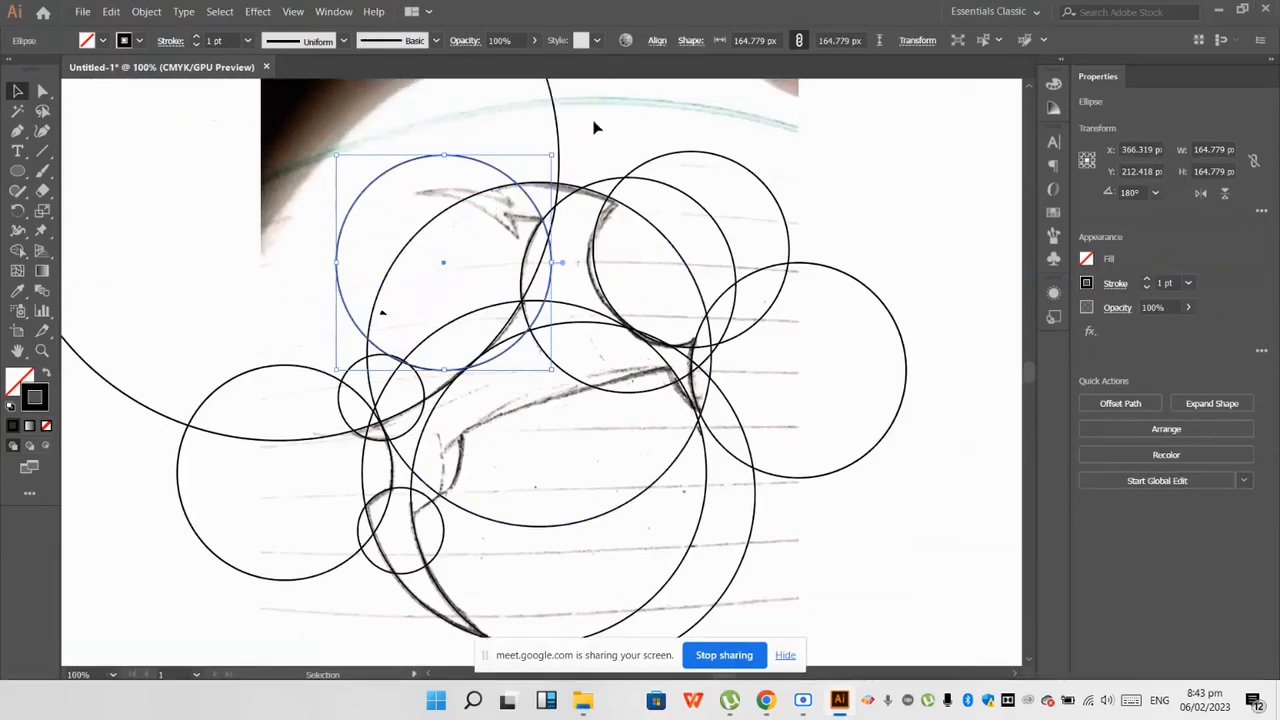
click(594, 126)
drag(528, 198, 532, 229)
click(565, 145)
scroll(510, 248, up, 2)
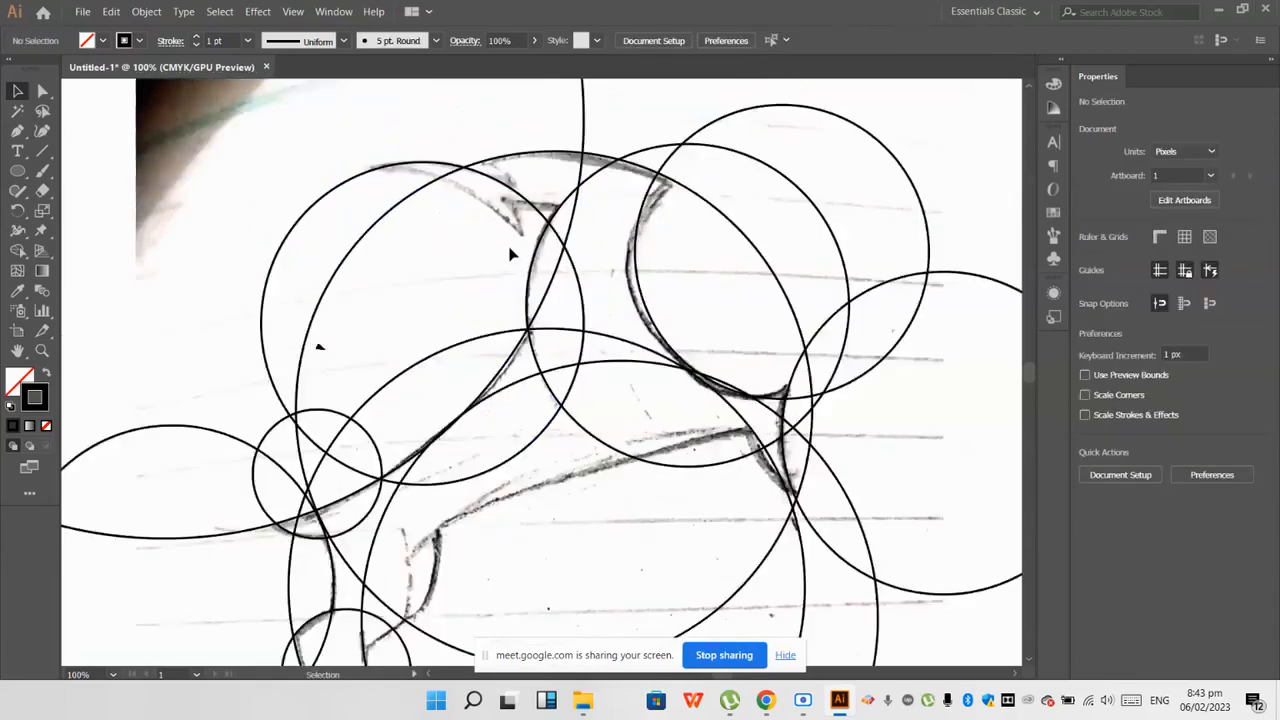
Step: Try shifting the 164.779 px circle sideways to match the underside curve of the upper-left pointed end
drag(530, 198, 491, 200)
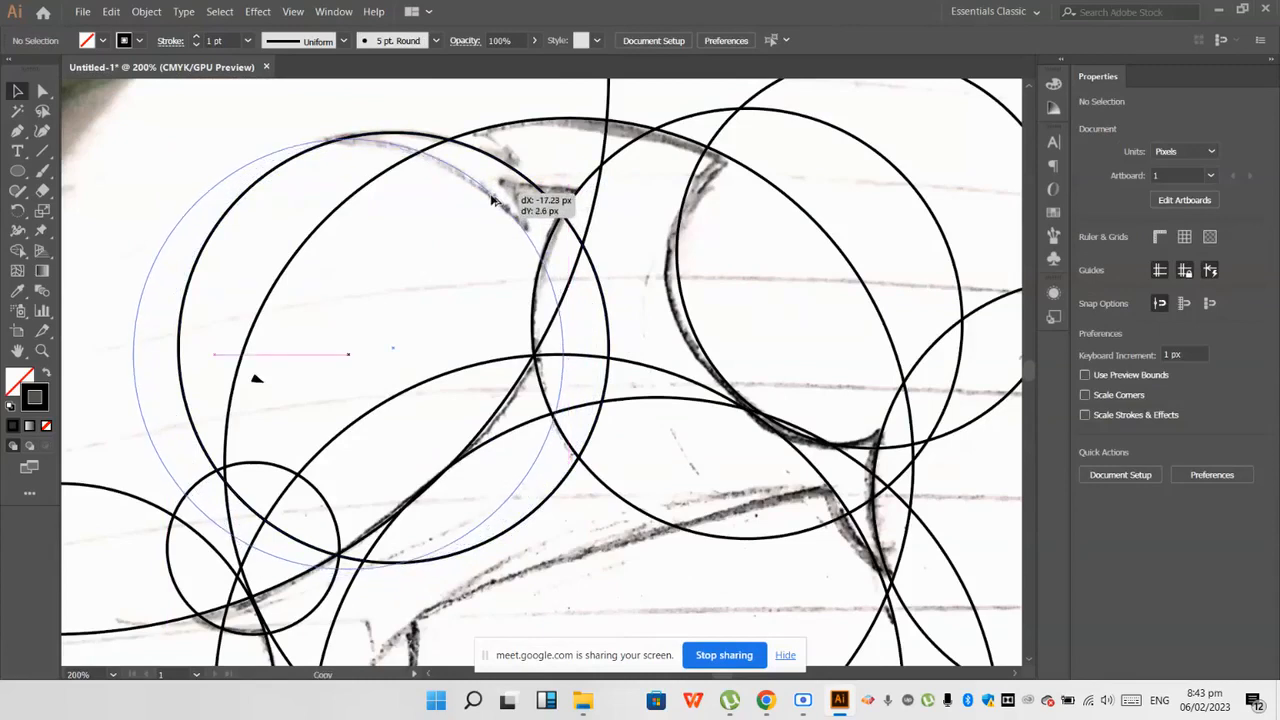
mouse_move(491, 200)
mouse_down()
mouse_move(497, 185)
mouse_move(470, 211)
mouse_up()
key(ctrl+z)
scroll(437, 189, down, 2)
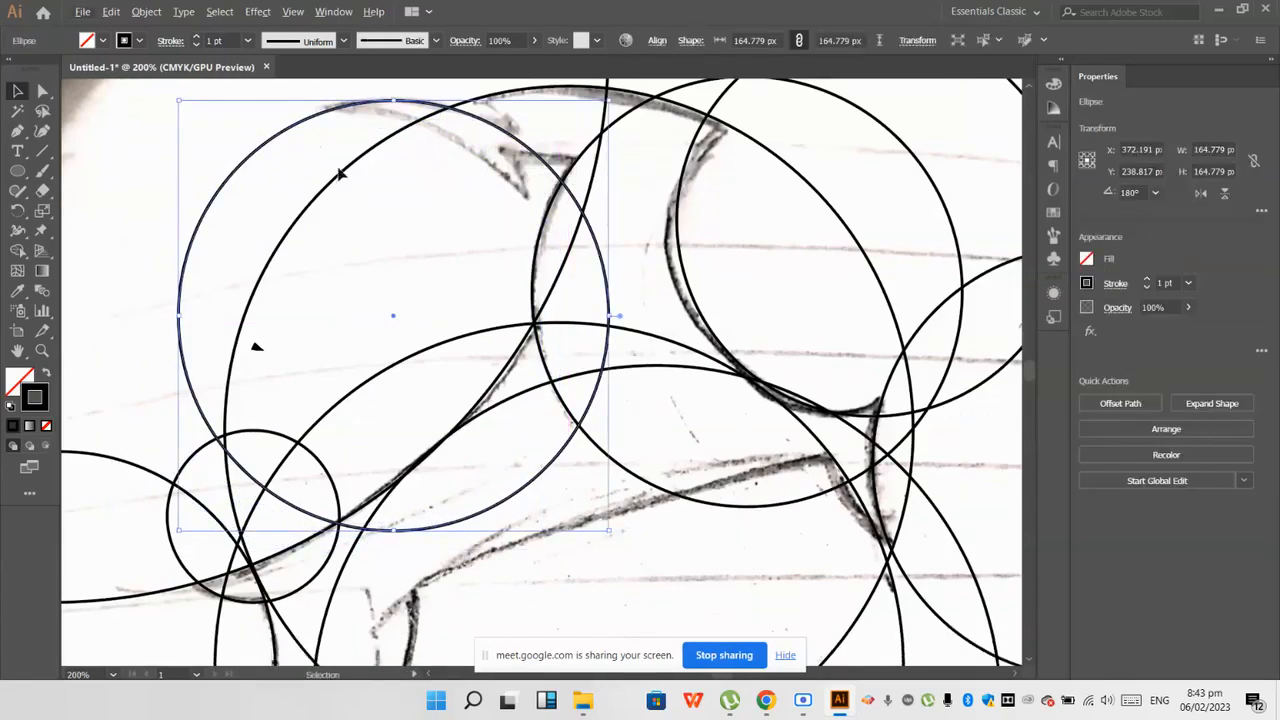
scroll(350, 188, up, 4)
click(365, 118)
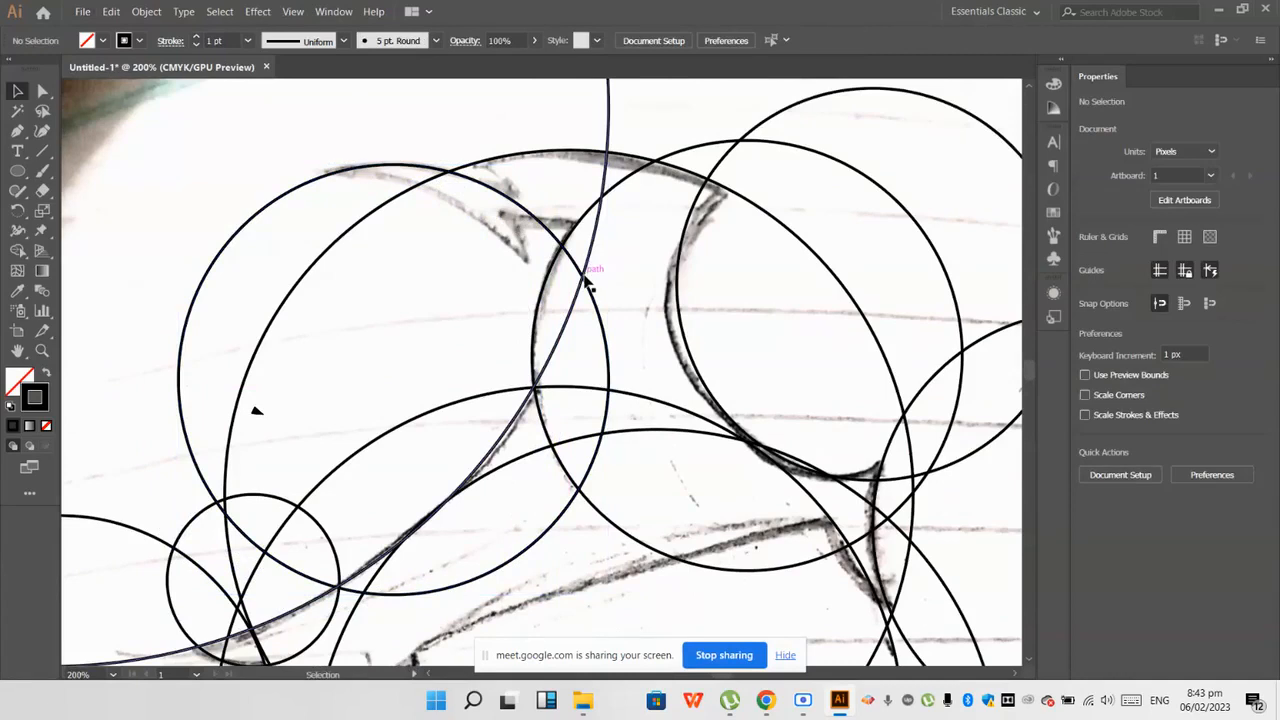
scroll(588, 282, up, 1)
drag(578, 289, 540, 285)
scroll(540, 285, down, 2)
scroll(357, 294, down, 2)
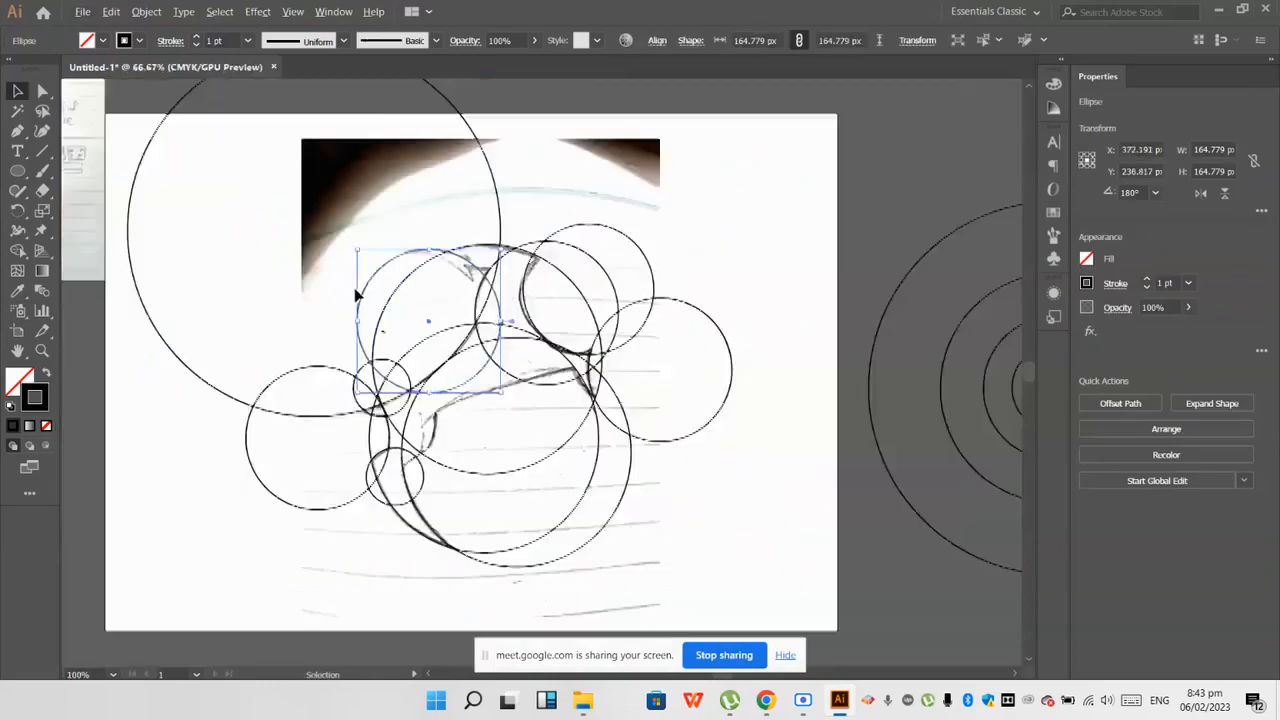
click(750, 346)
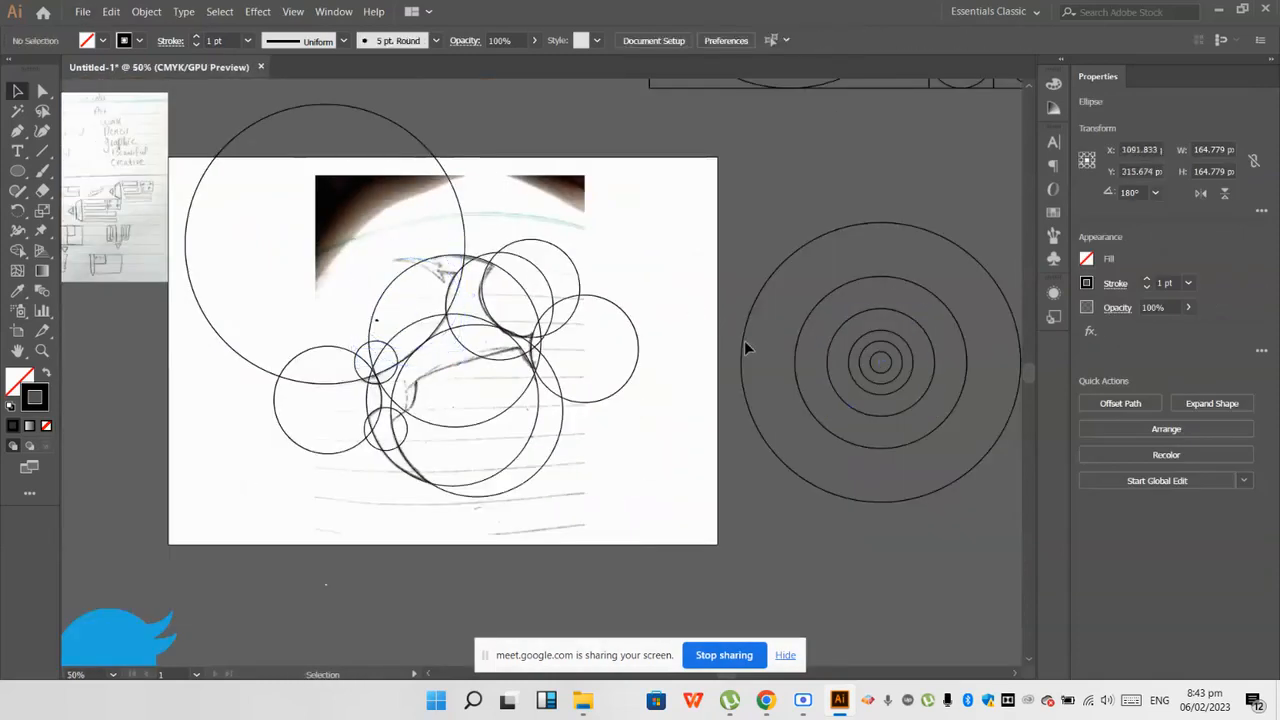
Step: Copy the set's next circle below 164.779 px onto the upper-left pointed end and fit its edge to the underside curve
drag(853, 380, 404, 294)
scroll(404, 294, up, 2)
click(364, 211)
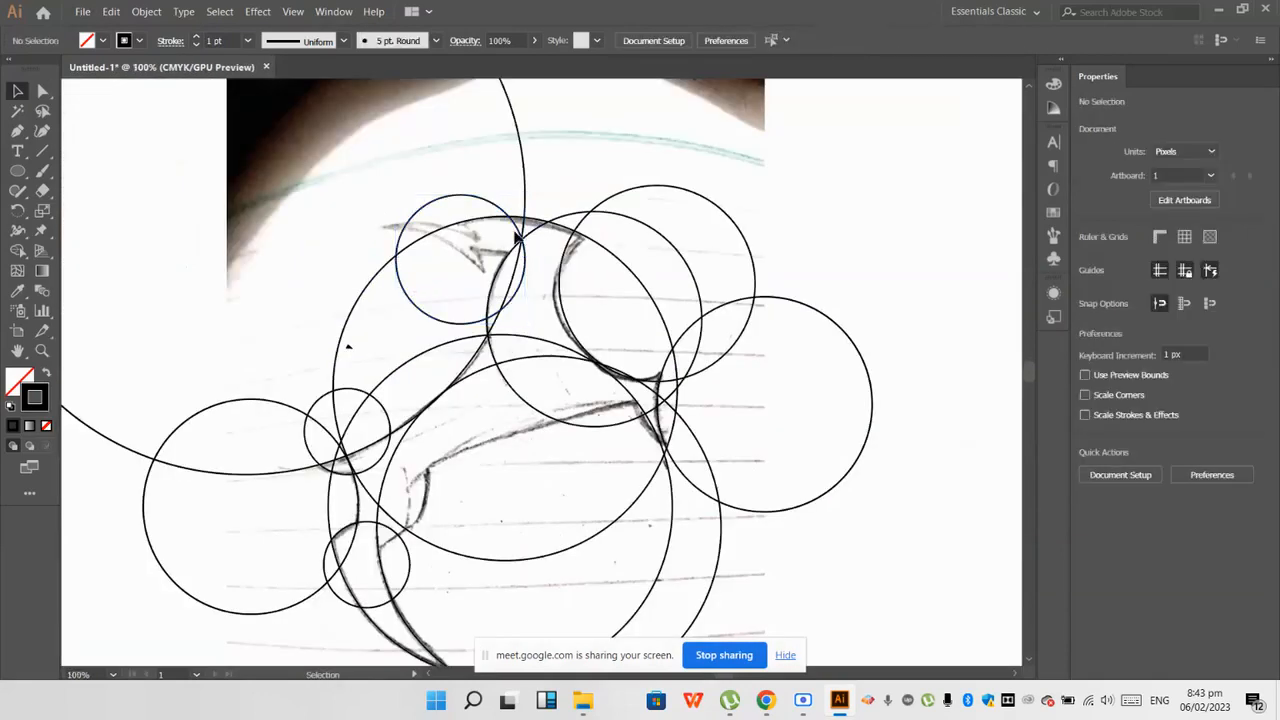
drag(508, 240, 477, 270)
click(491, 194)
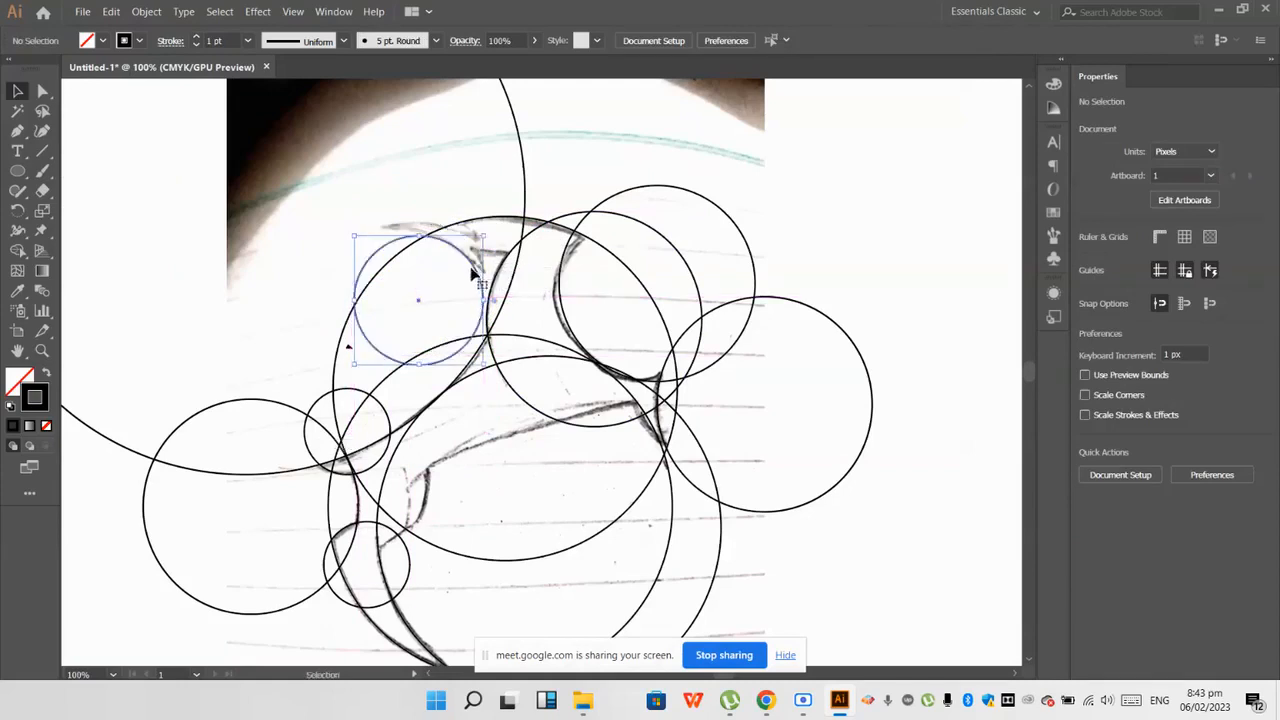
Step: Undo the last circle copy placed on the upper-left pointed end of the sketch
key(ctrl+z)
key(ctrl+z)
key(ctrl+z)
key(ctrl+z)
scroll(409, 273, down, 1)
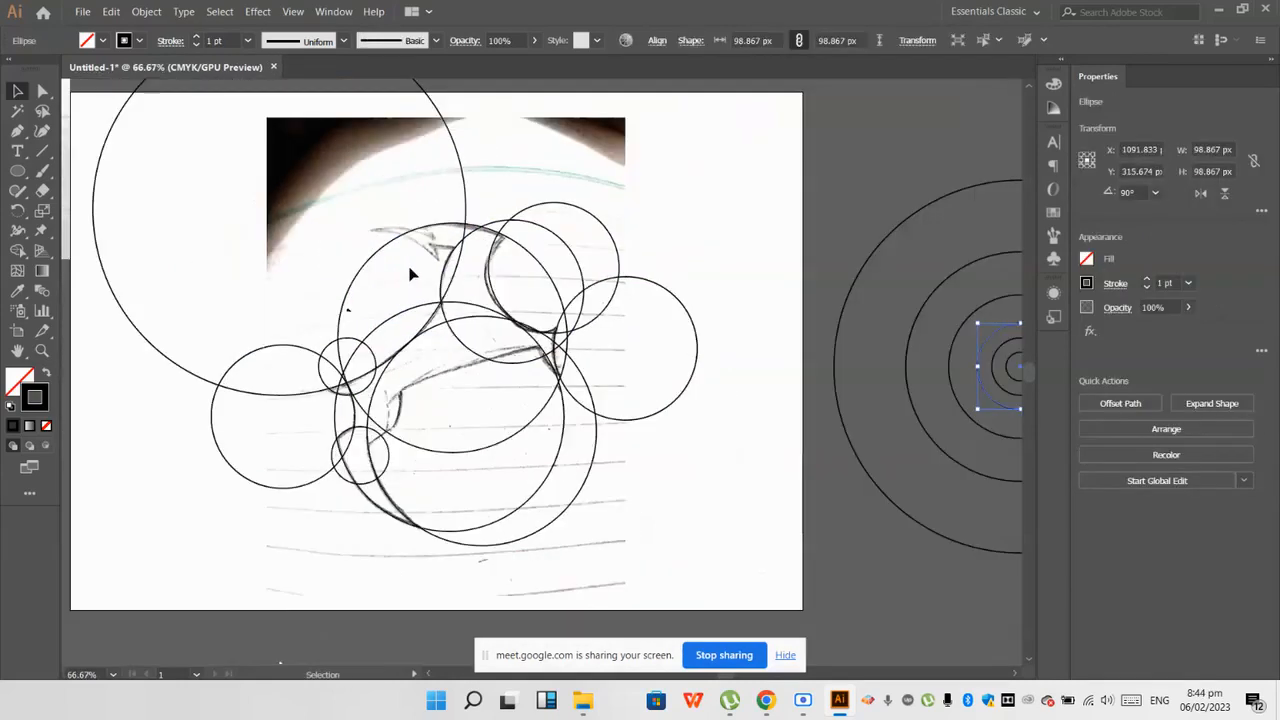
Step: Try the set's 164.779 px circle over the upper-left pointed end again, including a slight shift and another circle from the set
drag(955, 345, 316, 275)
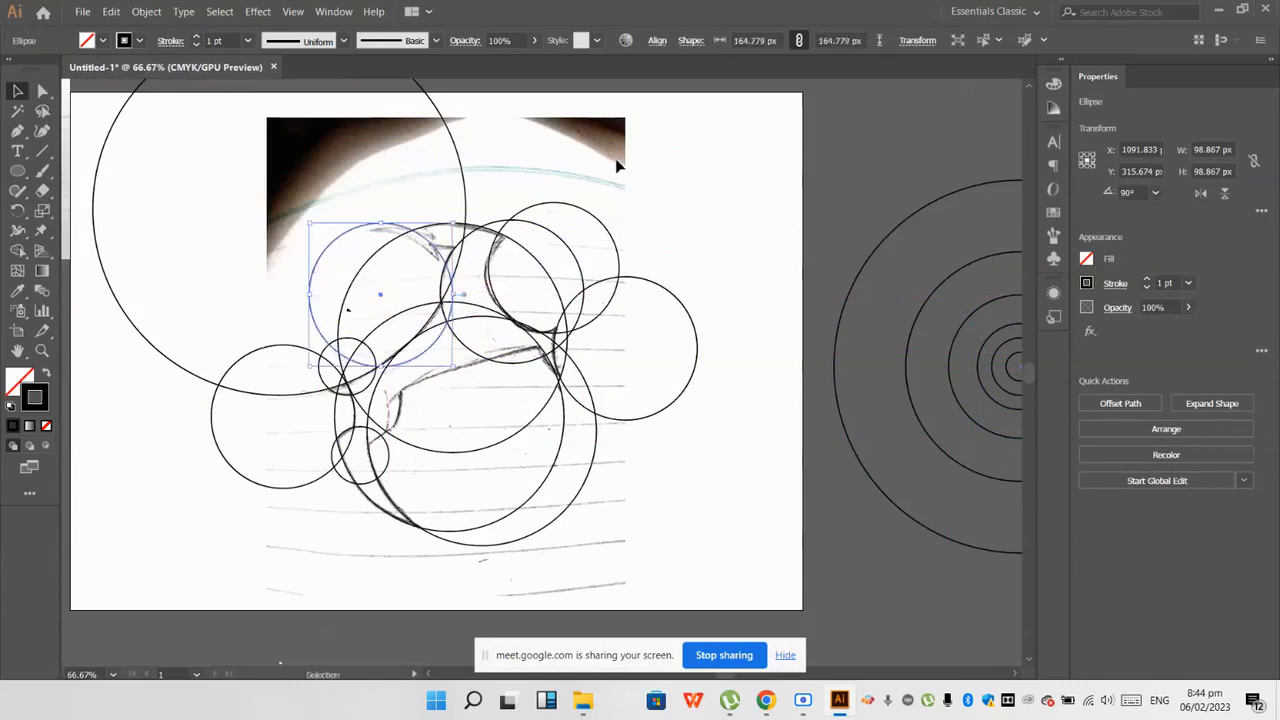
click(480, 251)
scroll(425, 252, up, 1)
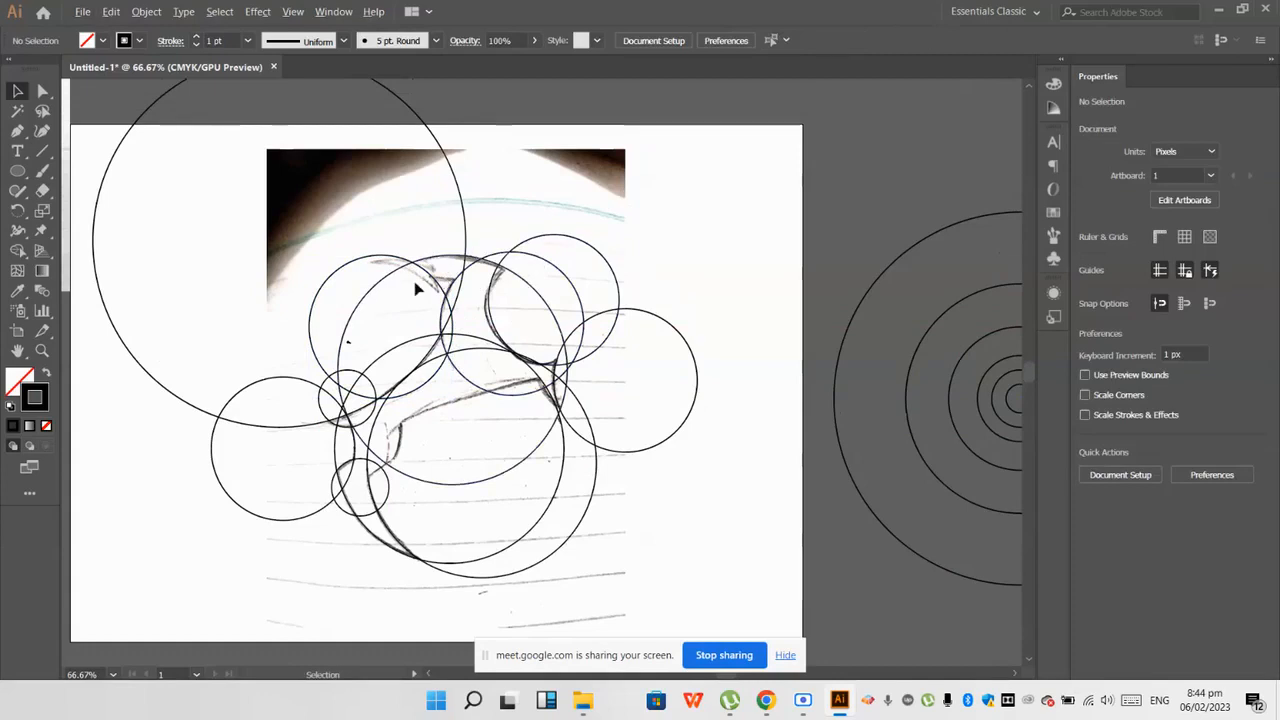
drag(435, 285, 443, 295)
key(ctrl+z)
click(491, 199)
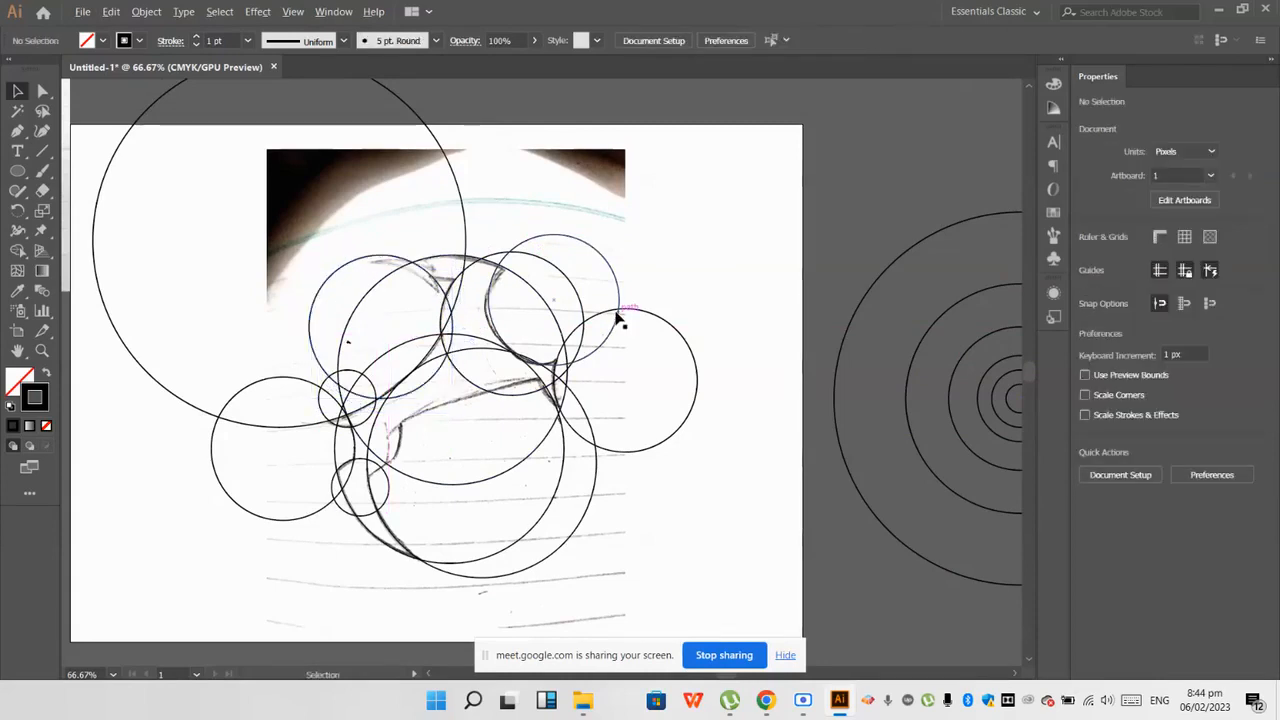
drag(977, 407, 366, 321)
key(ctrl+z)
key(ctrl+z)
scroll(445, 297, up, 2)
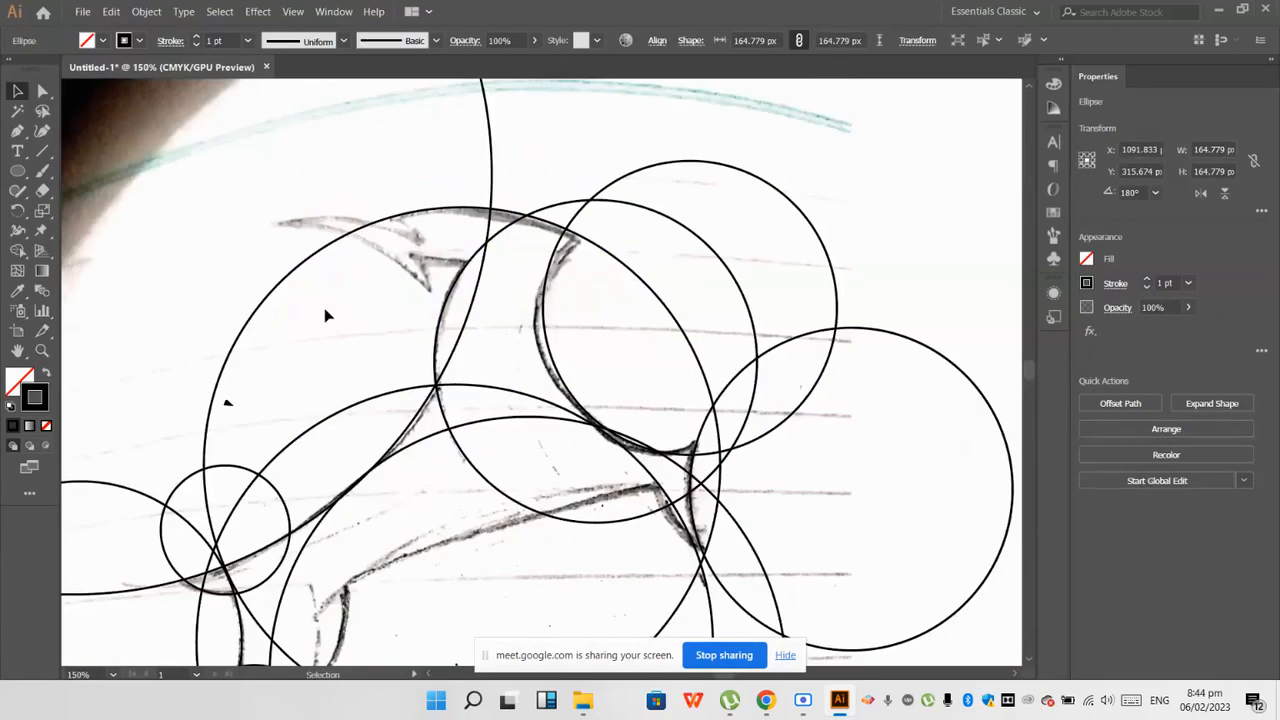
click(325, 315)
Step: Try a copy of the upper-right 150.135 px circle on the upper-left pointed end, resizing it to 138.798 px
scroll(324, 315, down, 2)
drag(549, 305, 386, 331)
scroll(369, 315, down, 1)
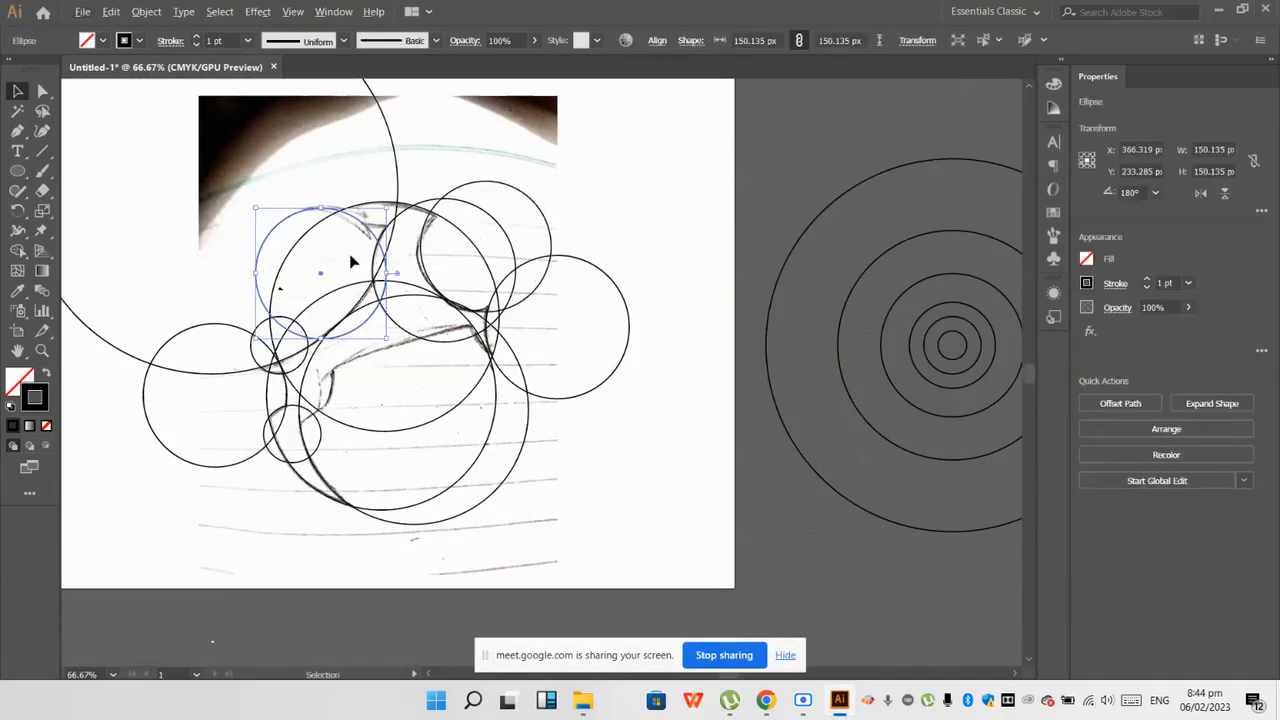
click(352, 248)
scroll(352, 243, up, 2)
mouse_move(382, 201)
mouse_down()
mouse_move(440, 162)
mouse_move(383, 201)
mouse_up()
drag(428, 300, 416, 290)
mouse_move(385, 203)
mouse_down()
mouse_move(392, 195)
mouse_move(391, 207)
mouse_up()
scroll(393, 189, down, 1)
click(377, 122)
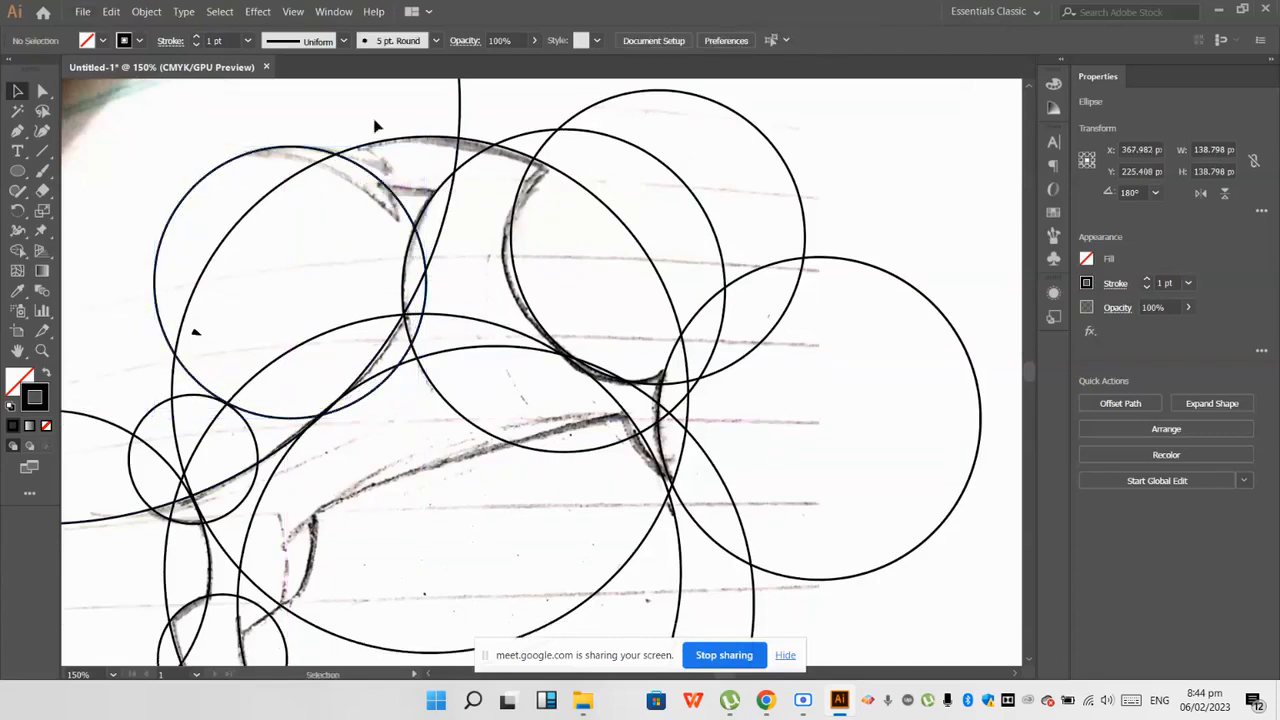
Step: Try shifting the resized circle along the pointed end, and undo back to before its copy was made
scroll(372, 126, down, 2)
scroll(363, 172, up, 2)
mouse_move(377, 156)
mouse_down()
mouse_move(388, 160)
mouse_move(362, 162)
mouse_move(381, 157)
mouse_move(388, 174)
mouse_move(350, 157)
mouse_move(360, 153)
mouse_up()
scroll(328, 175, down, 1)
key(ctrl+z)
key(ctrl+z)
key(ctrl+z)
key(ctrl+z)
key(ctrl+z)
key(ctrl+z)
key(ctrl+z)
Step: Try copying a circle from the concentric set onto the upper part of the sketch
scroll(331, 174, up, 1)
scroll(400, 150, up, 2)
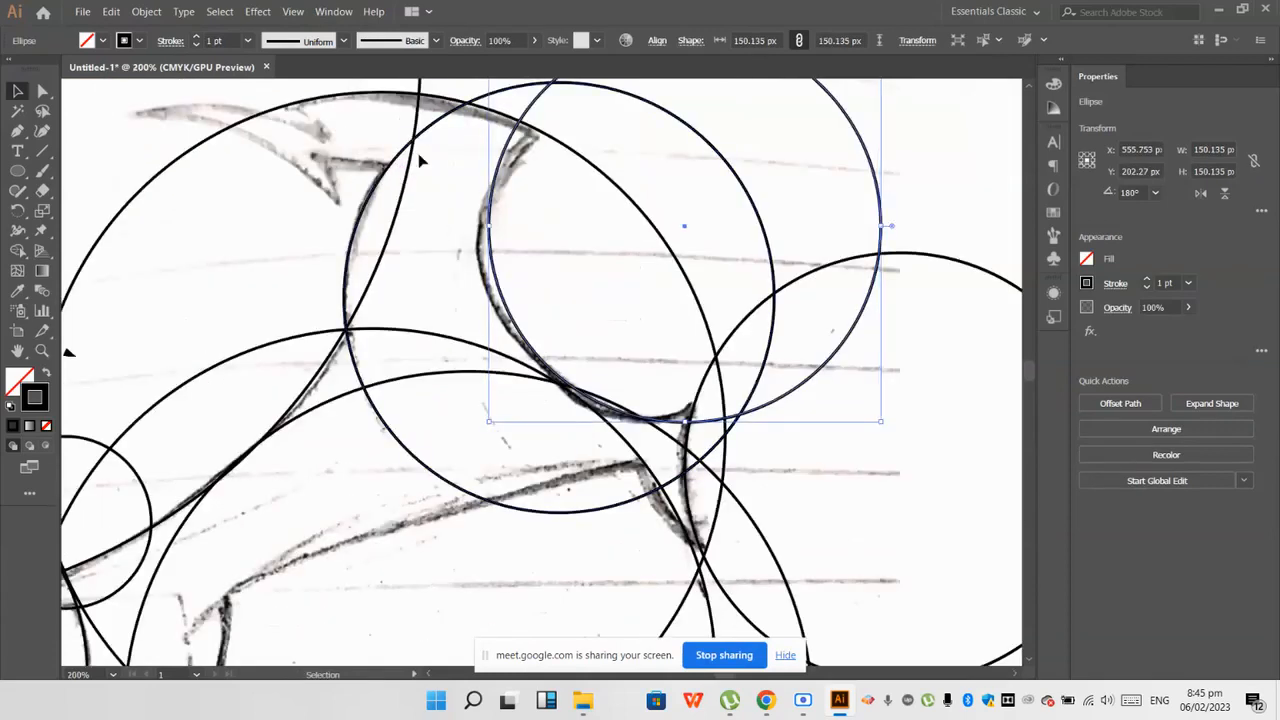
scroll(420, 160, down, 1)
scroll(346, 151, down, 1)
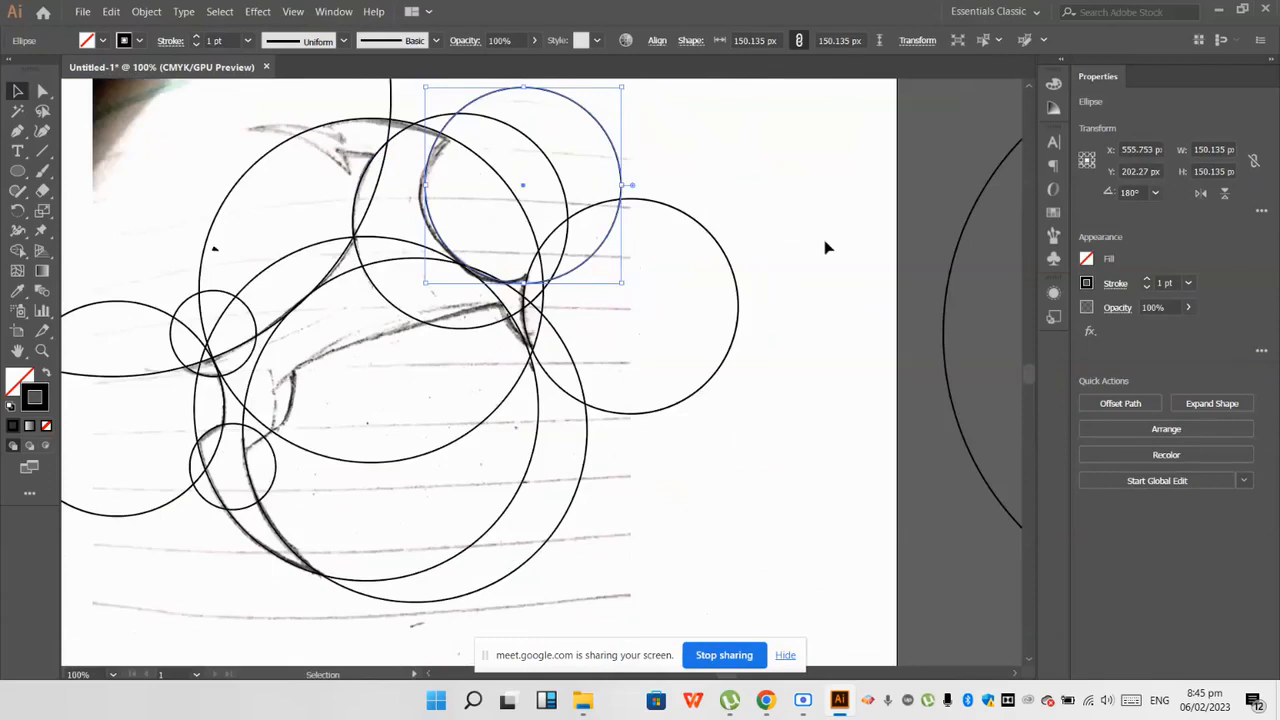
scroll(706, 289, down, 1)
drag(912, 306, 603, 286)
scroll(603, 286, up, 3)
key(ctrl+z)
Step: Copy the set's 164.779 px circle onto the upper left of the sketch, fitting its top to the short line joining the neck
scroll(840, 261, down, 1)
scroll(842, 263, down, 1)
scroll(893, 261, up, 2)
scroll(903, 271, down, 4)
drag(913, 262, 777, 220)
scroll(777, 221, up, 3)
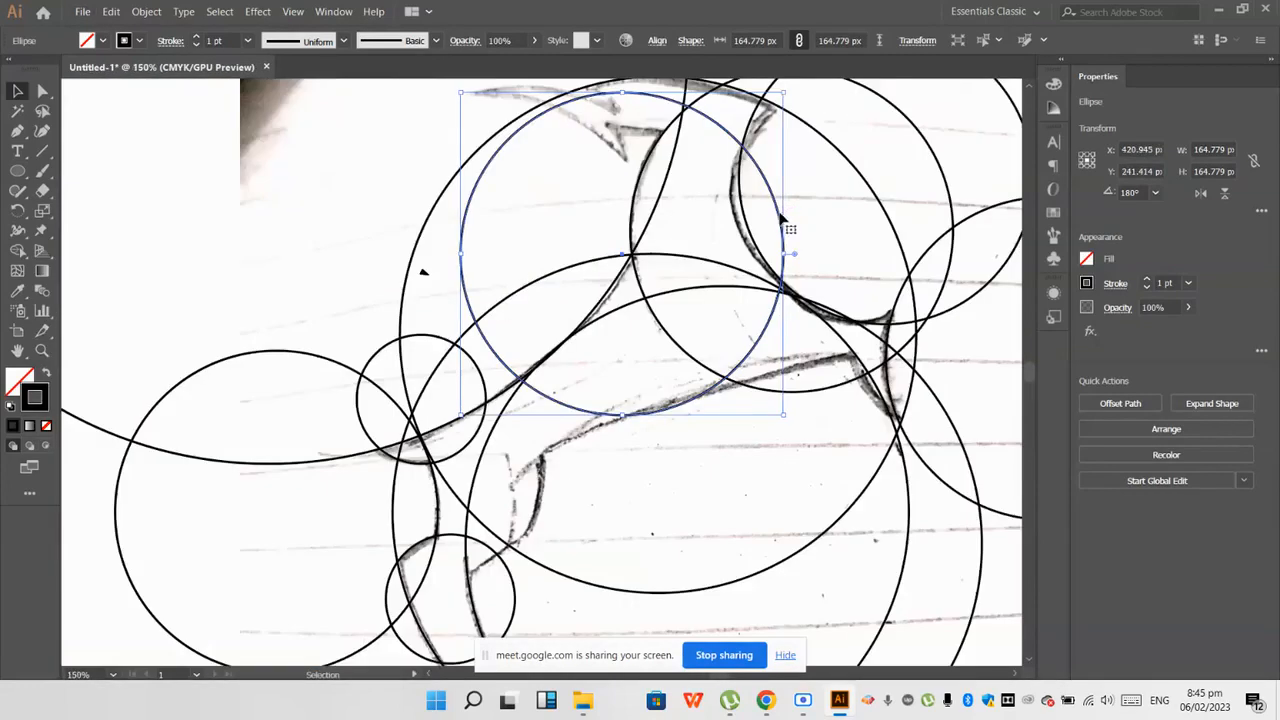
scroll(781, 218, up, 1)
drag(768, 232, 758, 267)
click(576, 231)
Step: Copy that circle about 72 px left and 45 px up, against the inner corner of the pointed end
drag(717, 215, 578, 131)
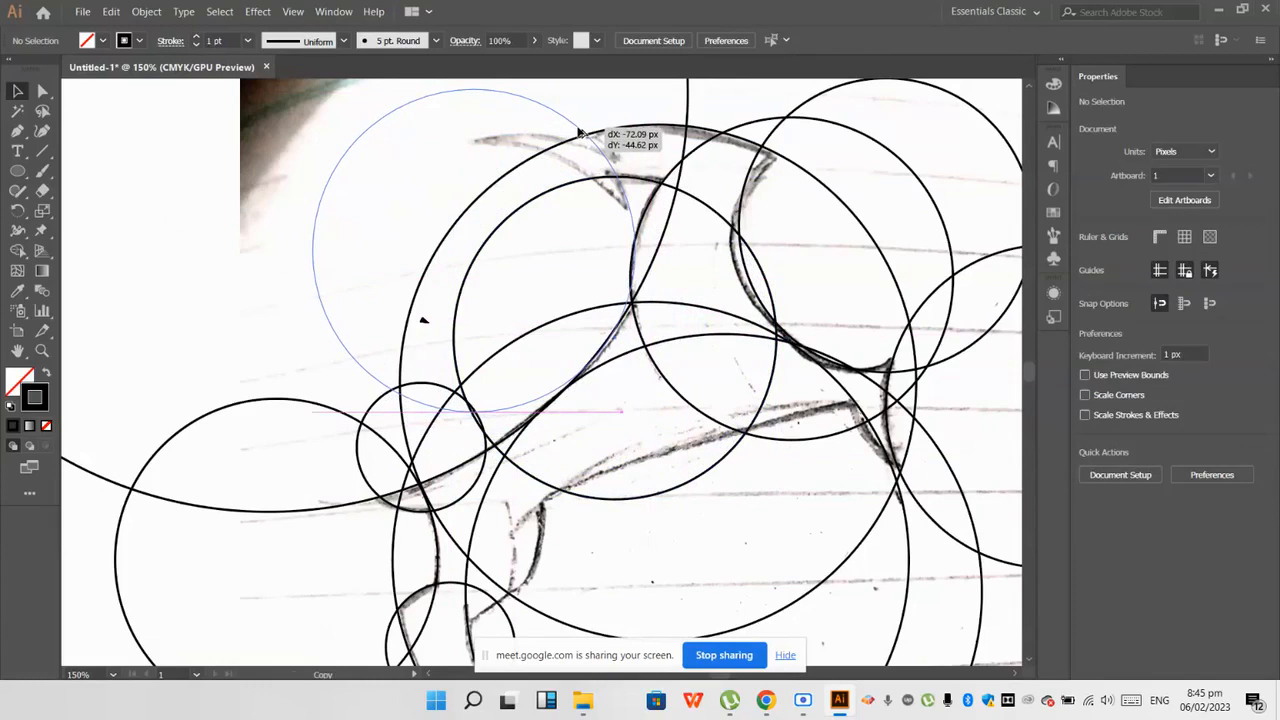
drag(578, 131, 580, 132)
scroll(595, 128, up, 2)
click(590, 185)
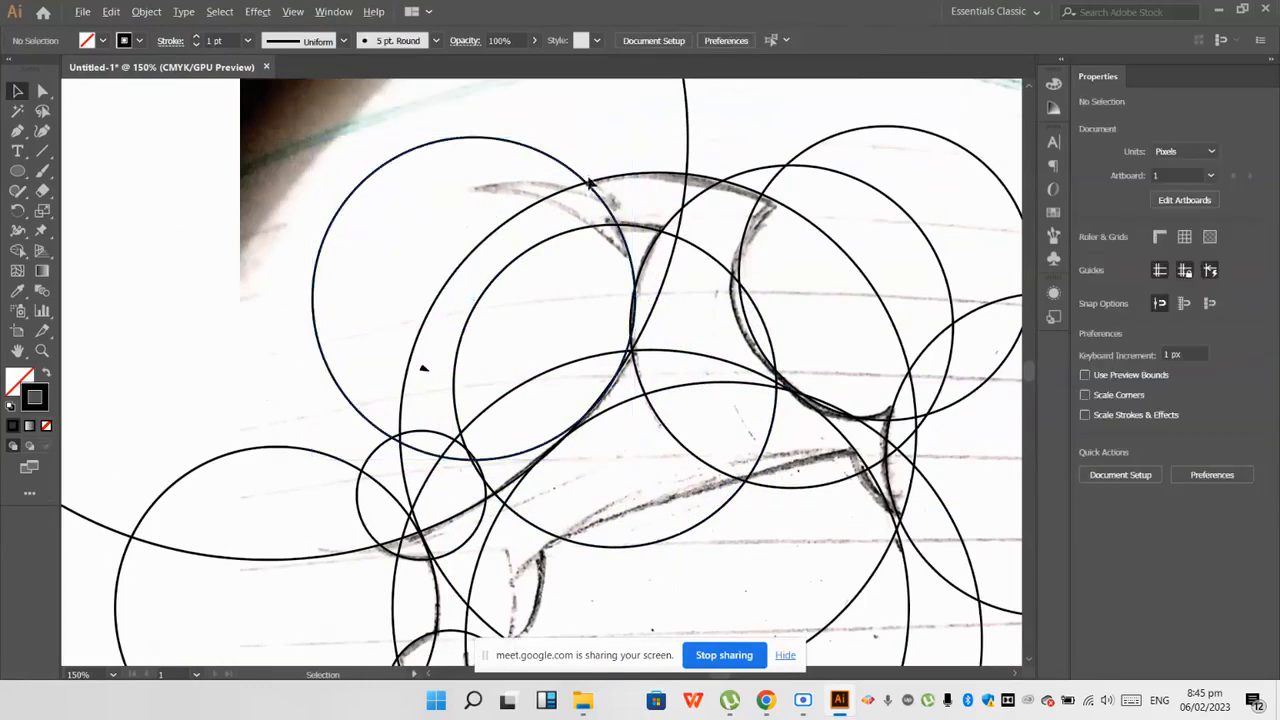
Step: Add two more copies of the 164.779 px circle to fit the upper and underside curves of the pointed end
scroll(588, 197, up, 2)
drag(621, 216, 666, 297)
click(603, 293)
scroll(693, 284, down, 1)
scroll(495, 313, down, 2)
click(519, 331)
Step: Copy the outermost upper-left circle slightly right to X 353.255, Y 218.043 px, fitting the small edge where the pointed end meets the crown
scroll(588, 273, up, 2)
scroll(565, 163, up, 1)
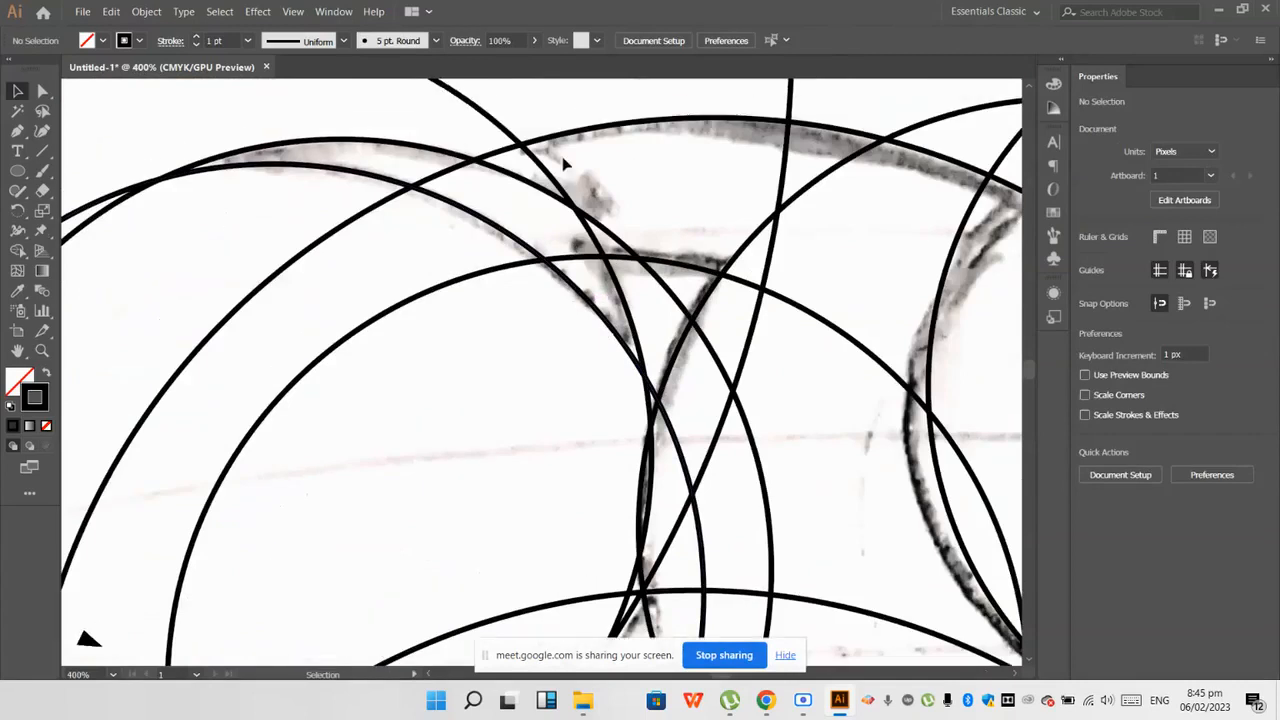
scroll(513, 187, down, 1)
scroll(434, 174, down, 2)
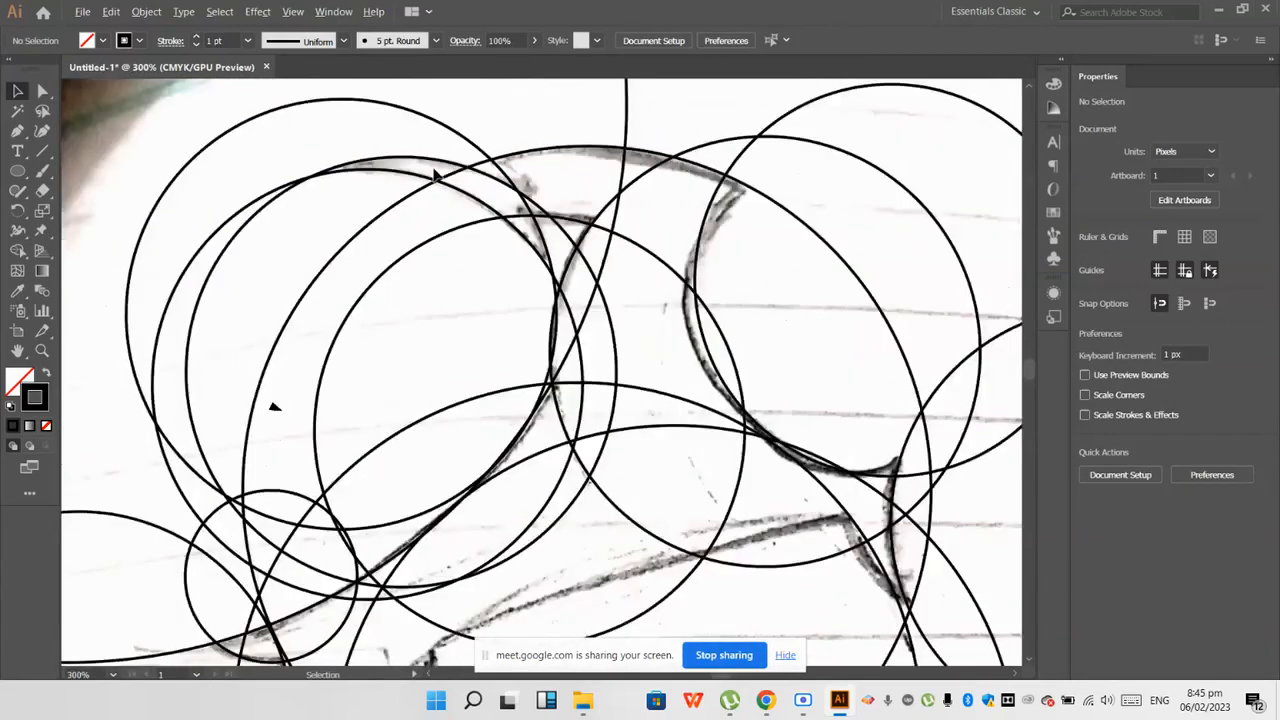
scroll(595, 178, up, 1)
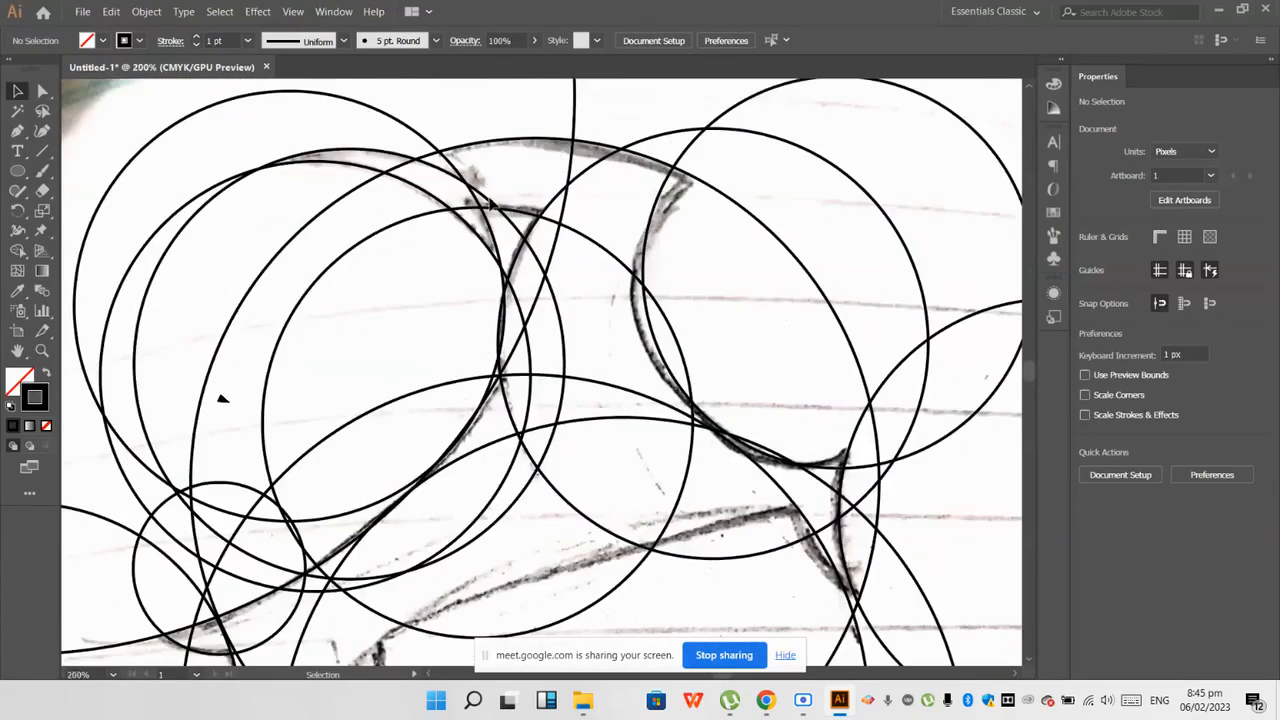
scroll(485, 200, up, 1)
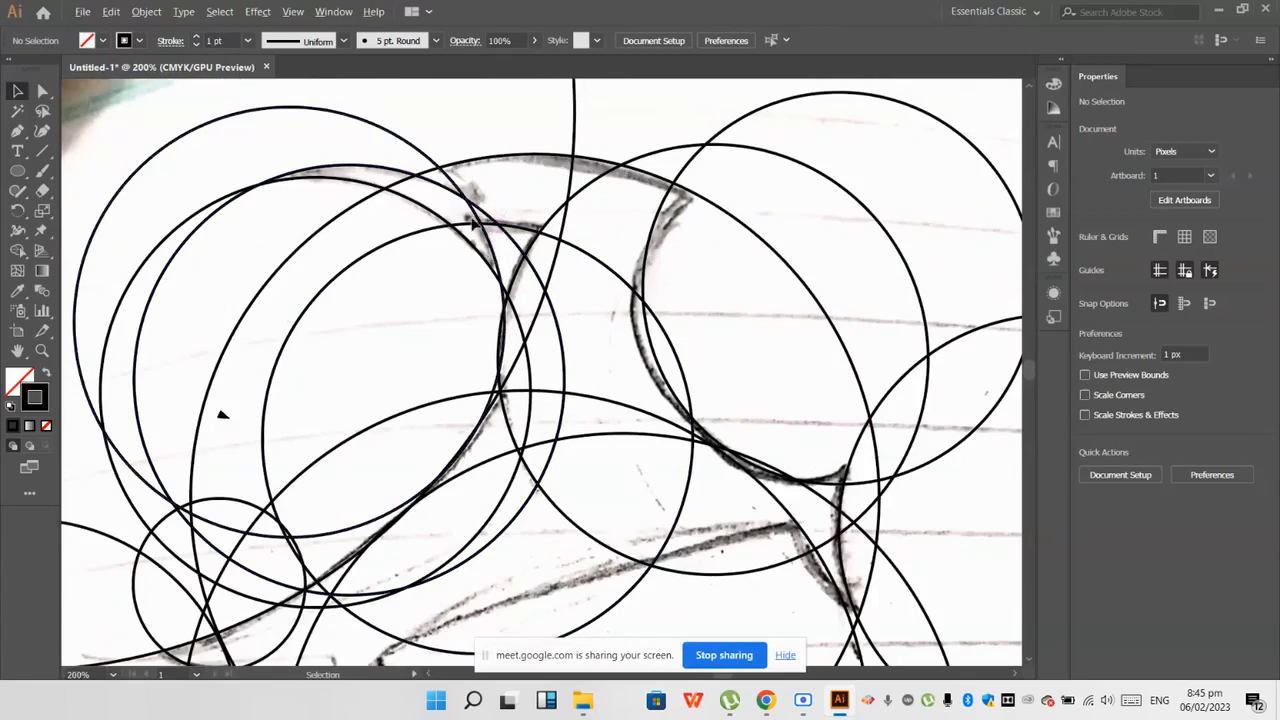
drag(478, 219, 494, 225)
scroll(440, 224, down, 3)
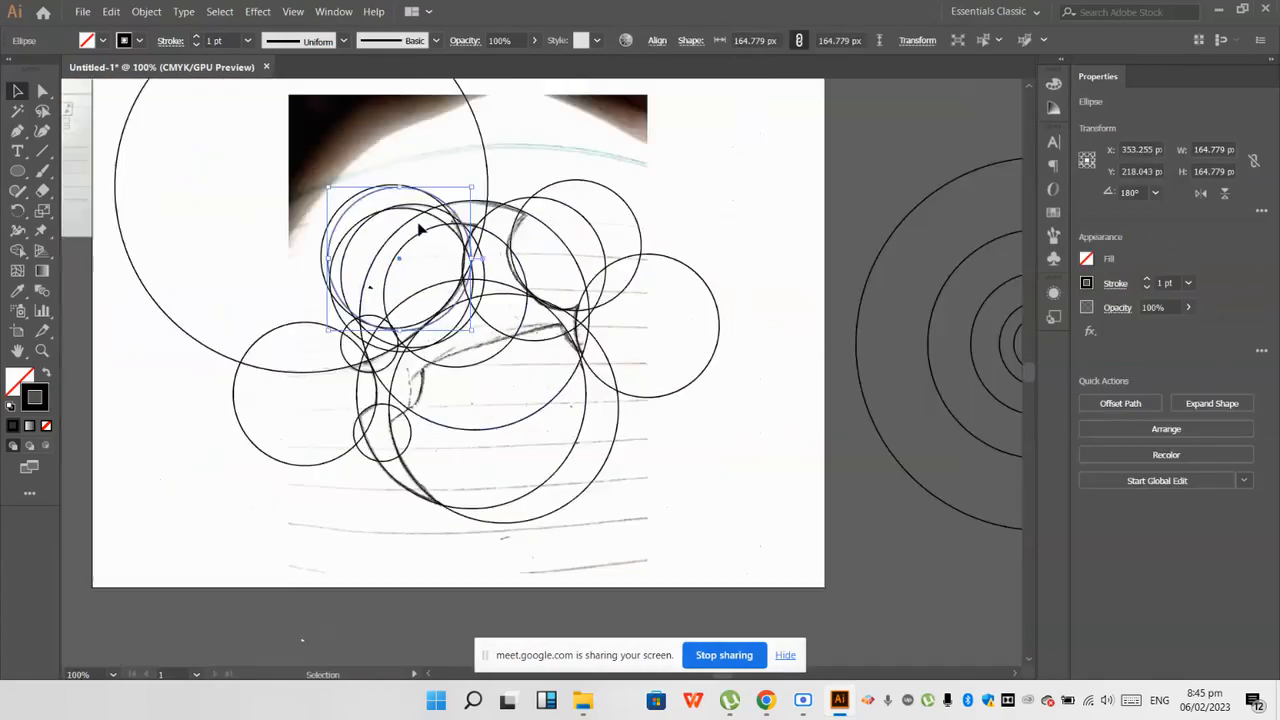
click(712, 502)
Step: Copy the far-left circle to the right so its edge follows the short curved edge below the body's underside line
scroll(566, 441, up, 1)
scroll(558, 284, up, 1)
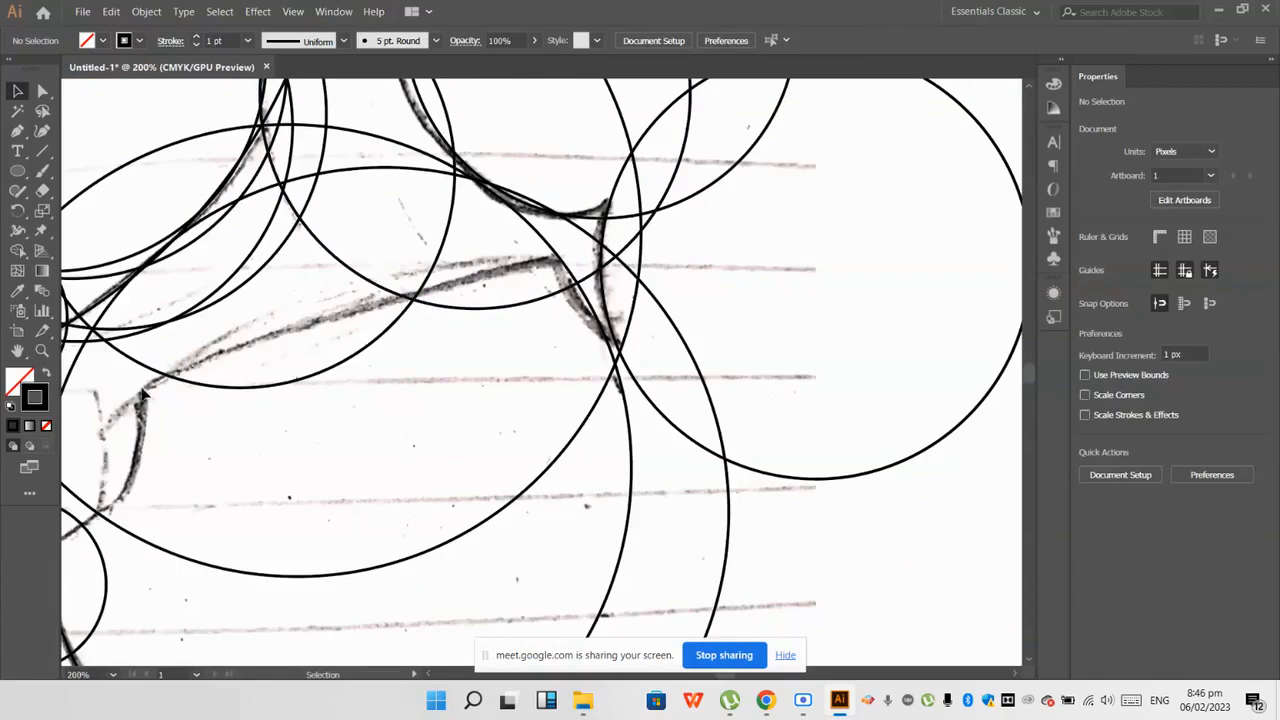
scroll(391, 440, down, 3)
scroll(220, 480, up, 2)
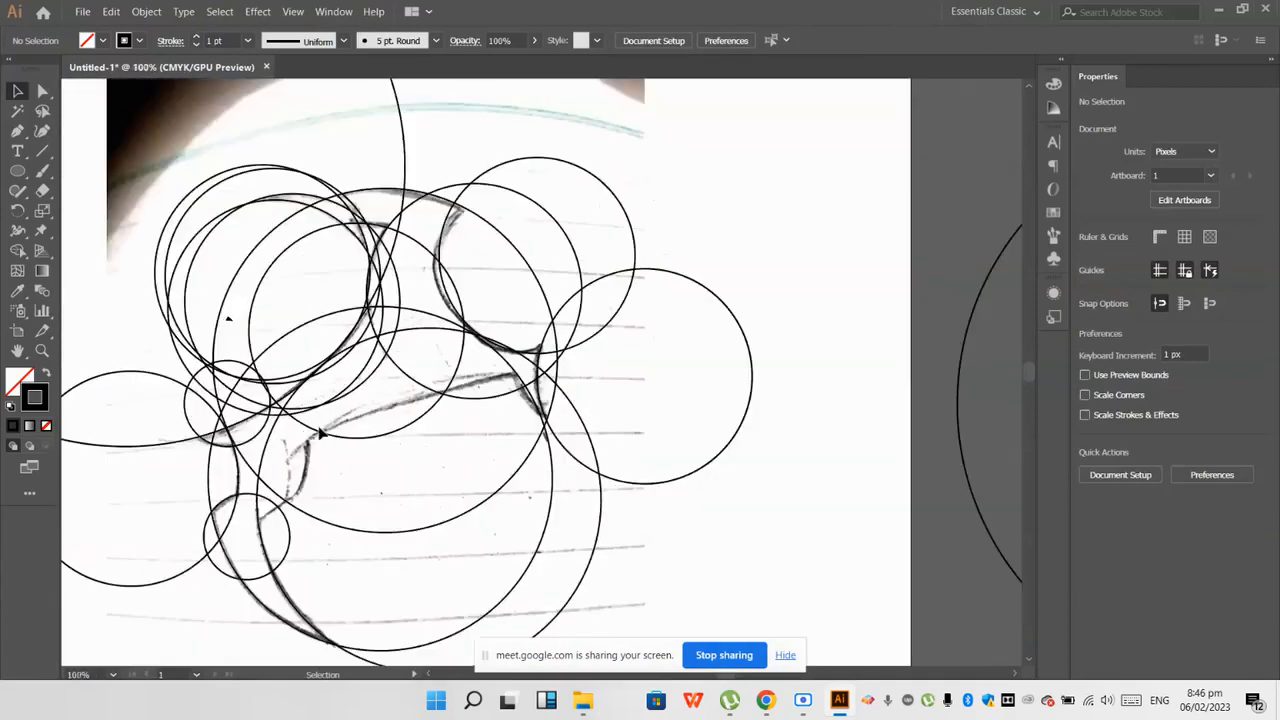
scroll(280, 510, down, 2)
scroll(277, 486, up, 2)
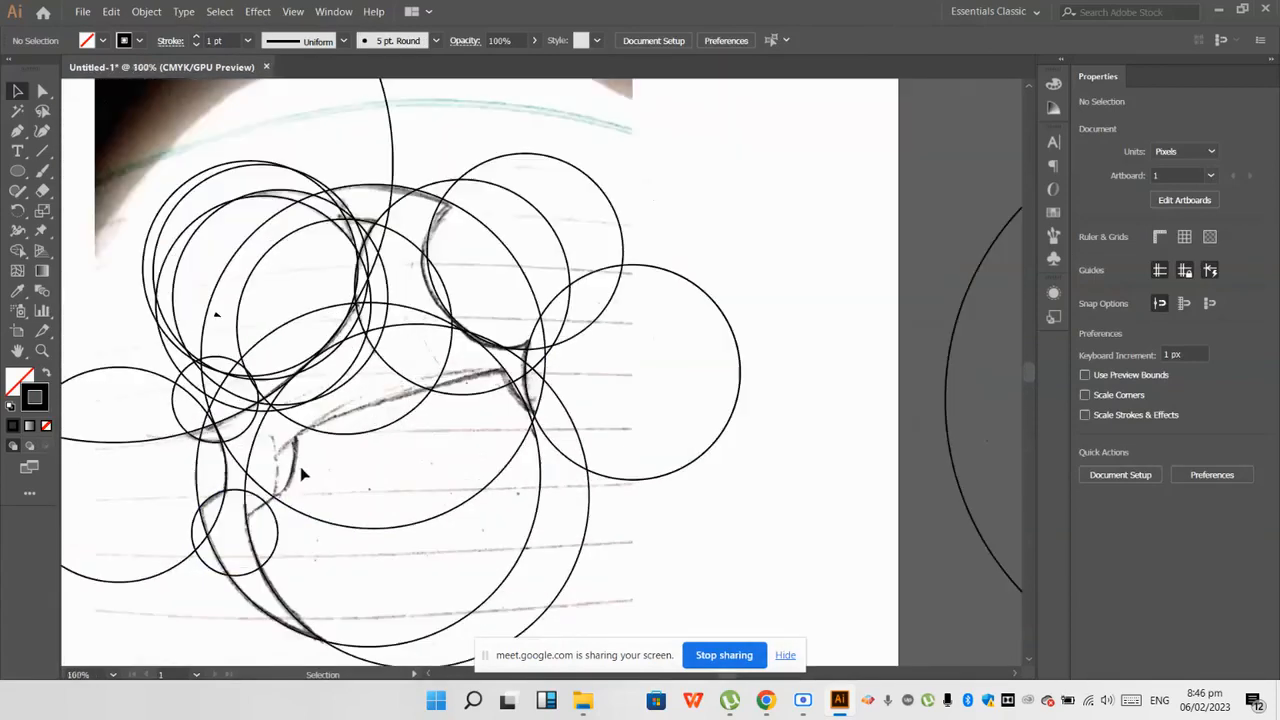
drag(244, 460, 297, 435)
click(329, 474)
scroll(276, 500, up, 2)
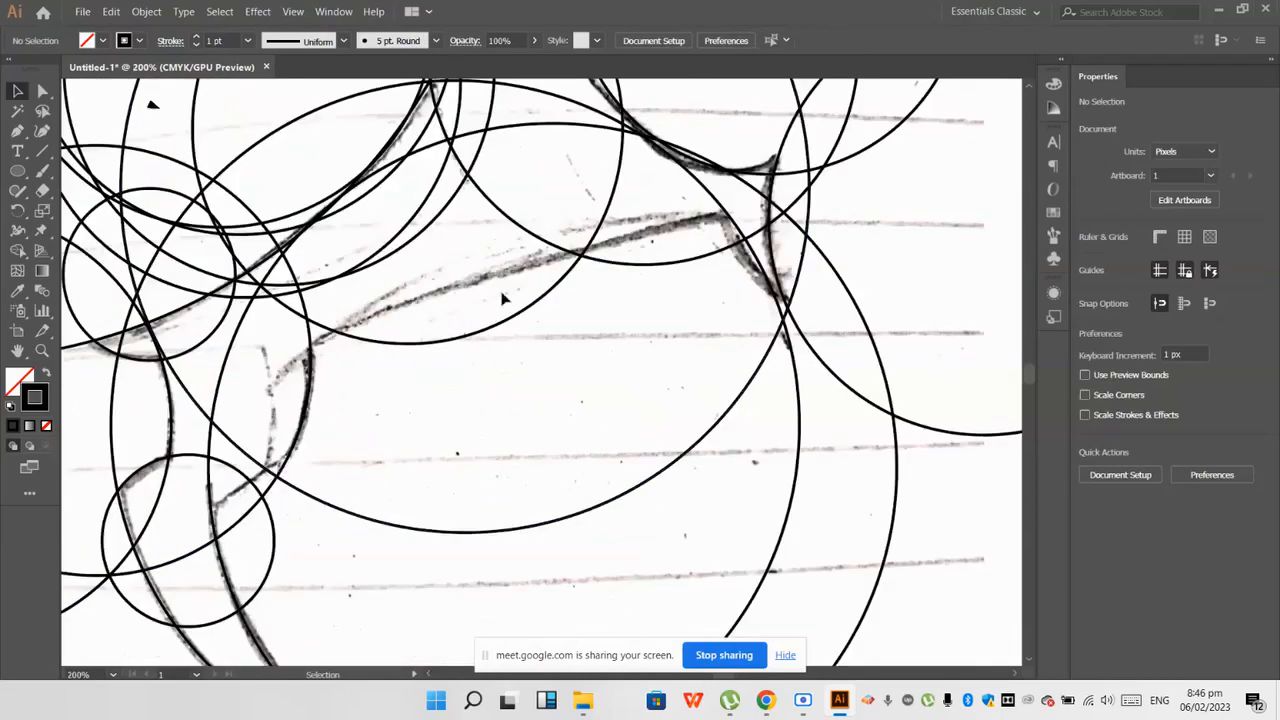
Step: Unlock the bird sketch image and place a copy of it to the left of the artboard
scroll(591, 317, down, 2)
scroll(624, 282, down, 3)
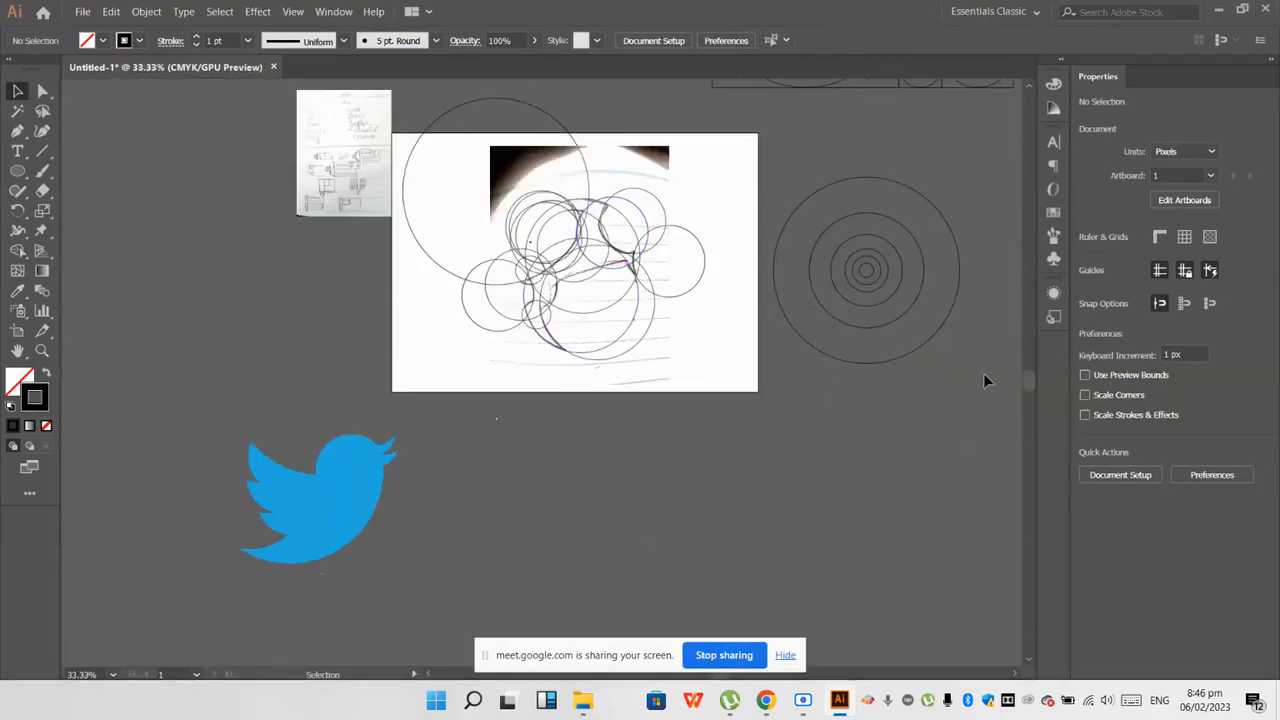
scroll(745, 282, up, 1)
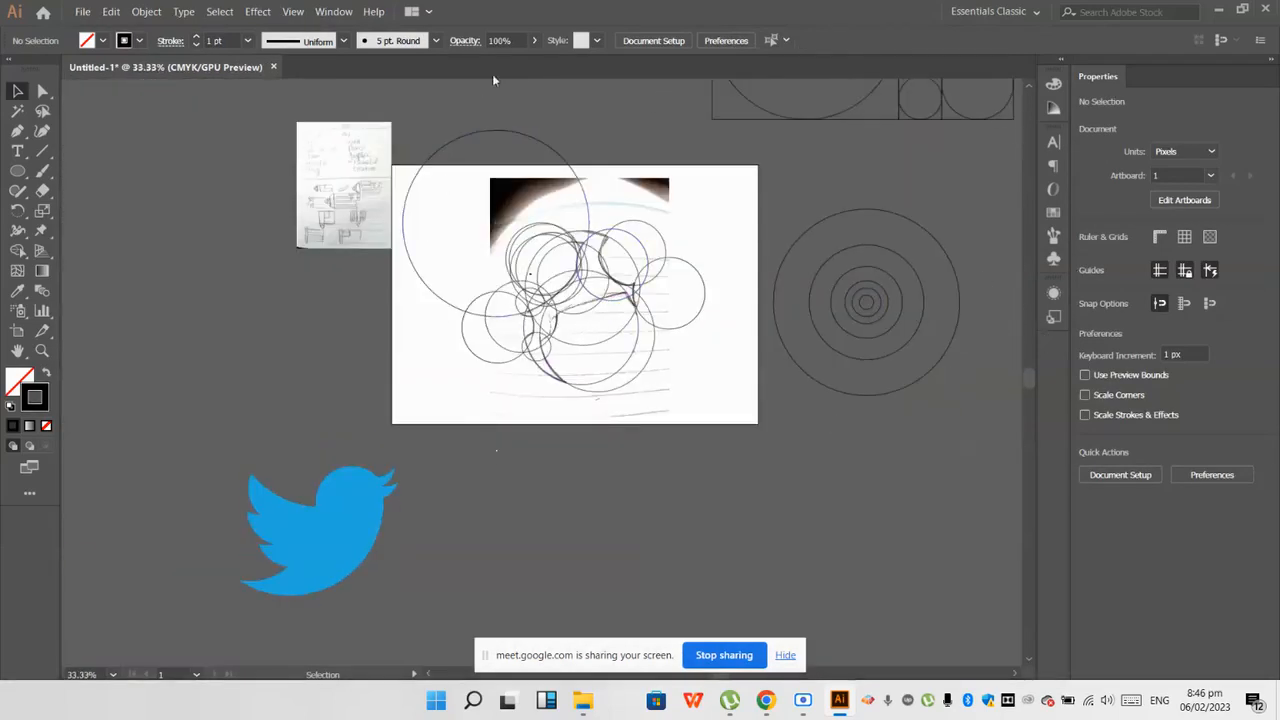
click(332, 14)
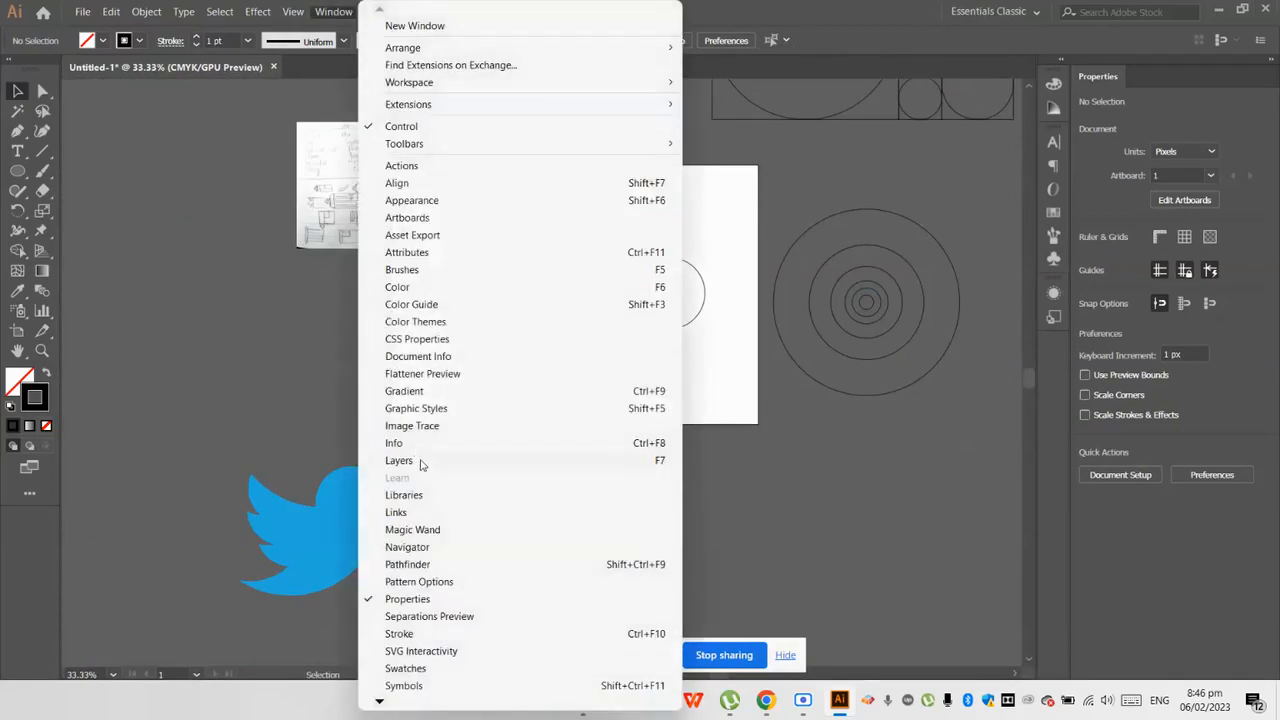
click(420, 461)
scroll(664, 400, down, 5)
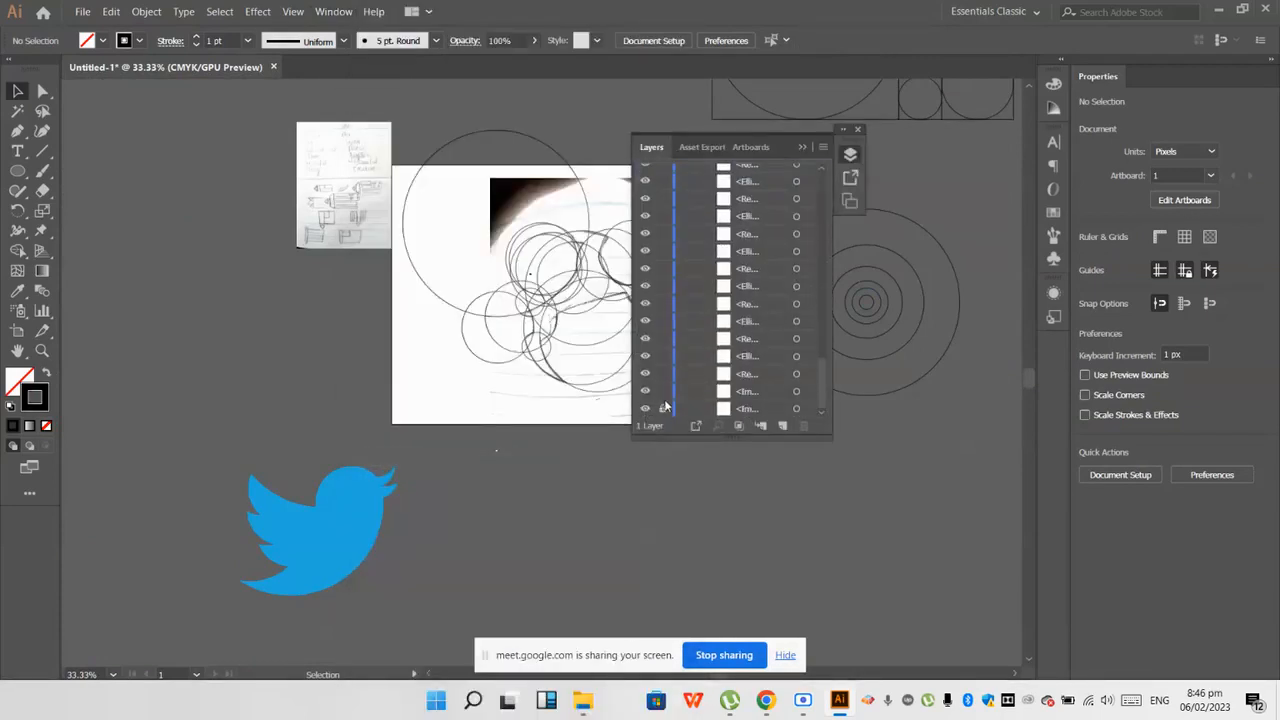
mouse_move(533, 218)
mouse_down()
mouse_move(354, 263)
mouse_move(147, 254)
mouse_up()
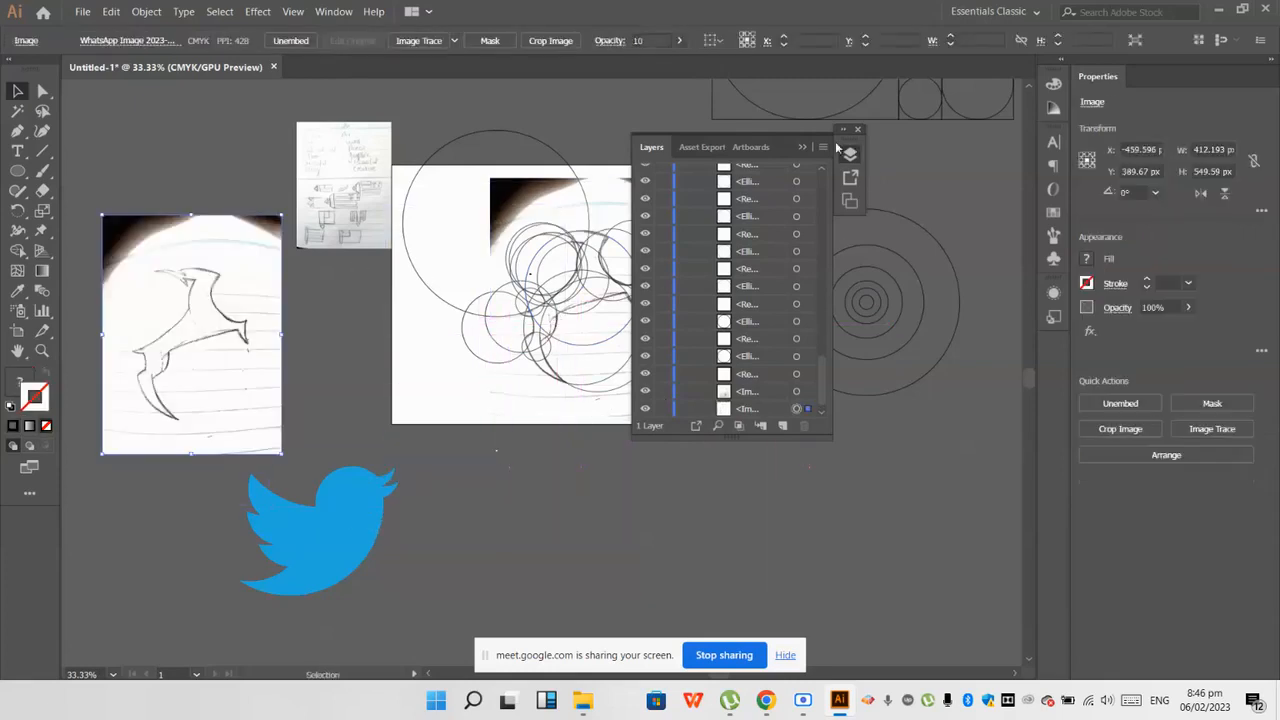
click(806, 148)
Step: Delete the handwritten page image and move the sketch copy beside the artboard at X -206.047, Y 202.27 px
drag(336, 246, 543, 594)
key(Delete)
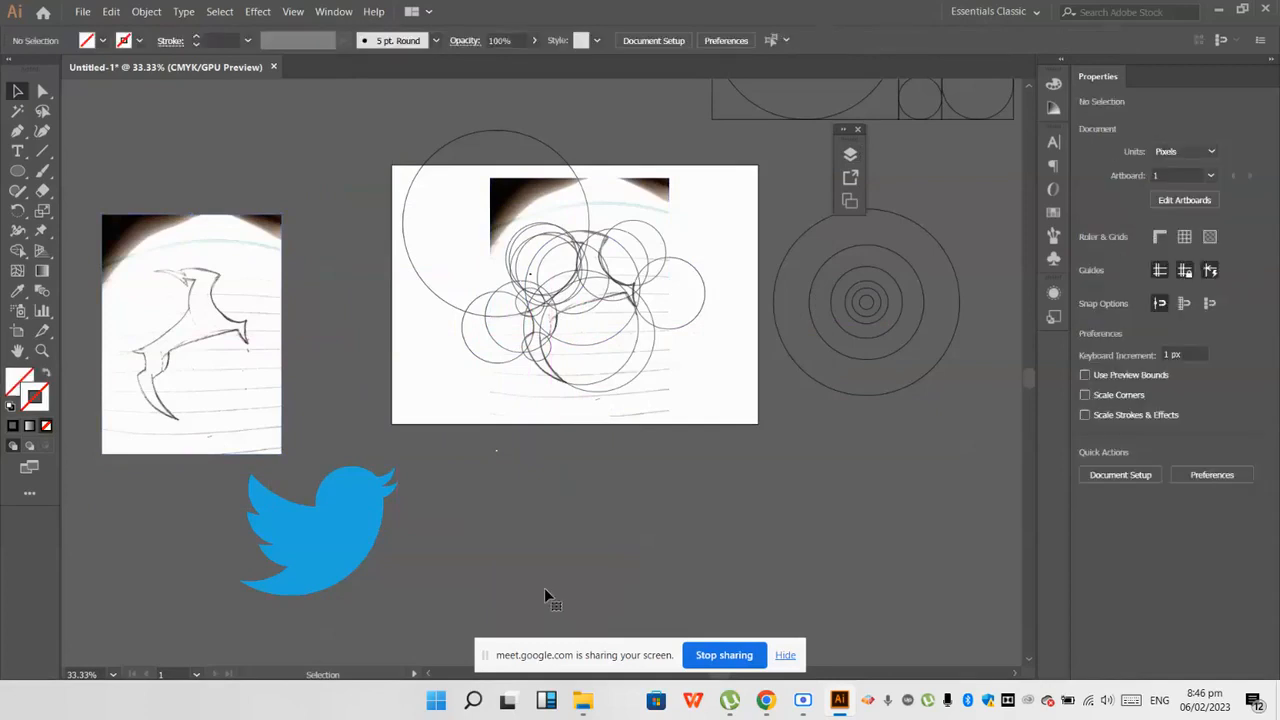
drag(155, 357, 266, 277)
scroll(419, 363, up, 2)
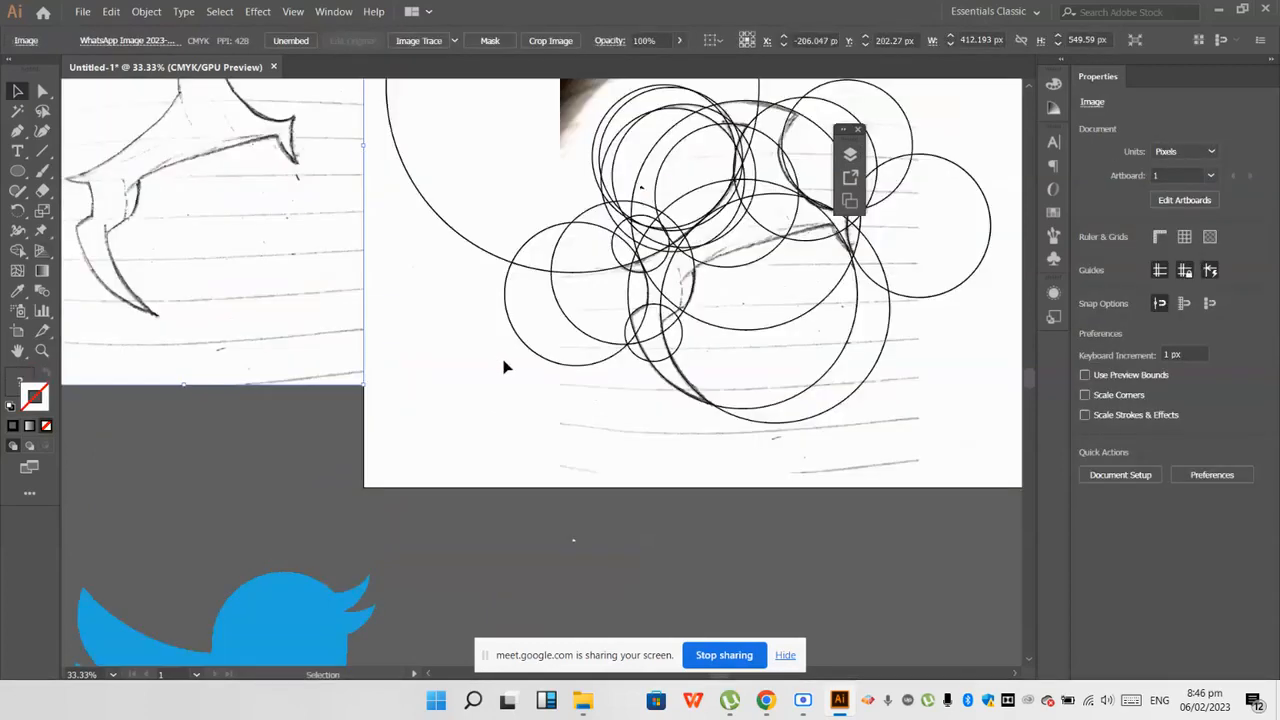
scroll(505, 363, up, 1)
scroll(440, 310, down, 1)
scroll(300, 215, up, 3)
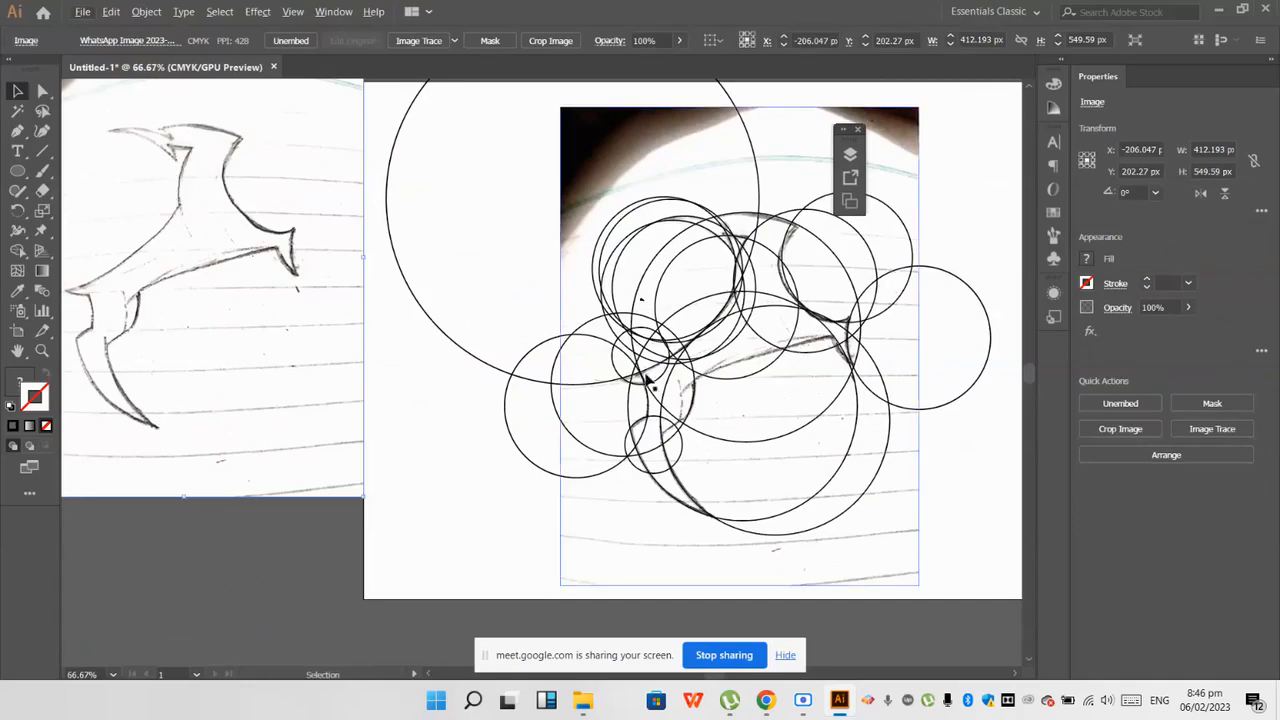
Step: Draw a Pen path across the sketch's underside line from about X 581, Y 280 px to X 84, Y 456 px
scroll(504, 380, down, 1)
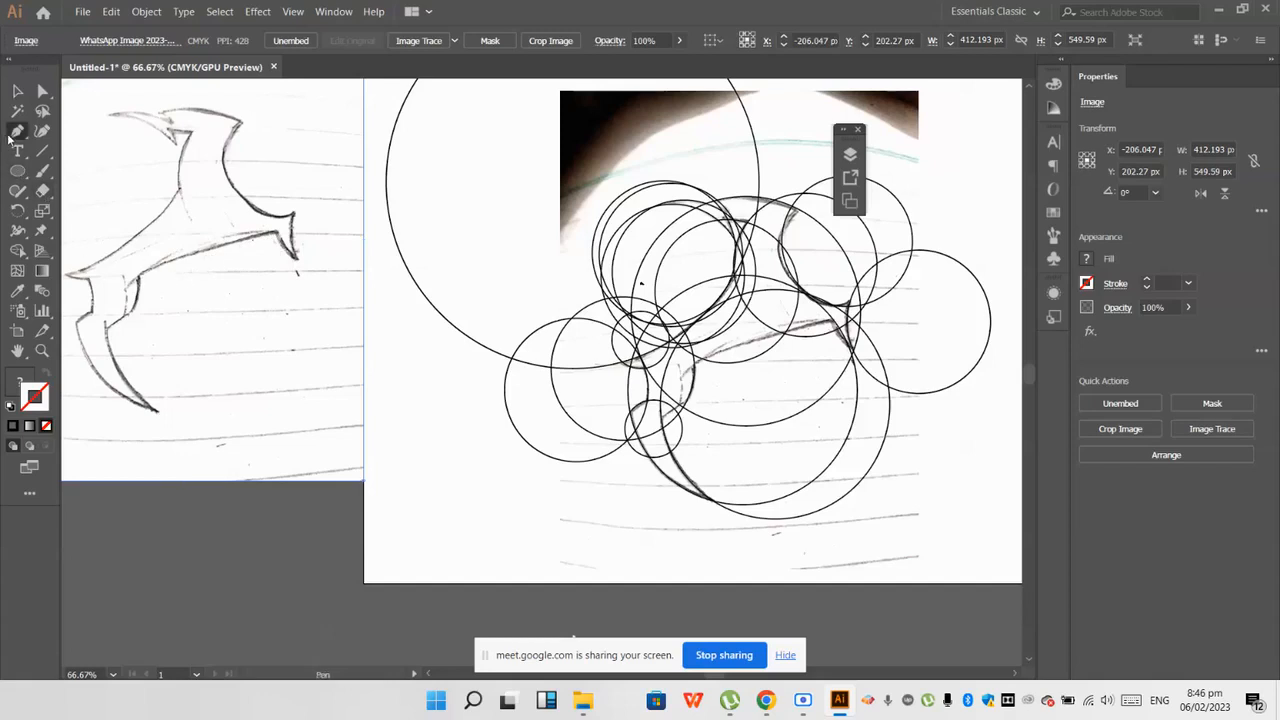
scroll(520, 330, up, 2)
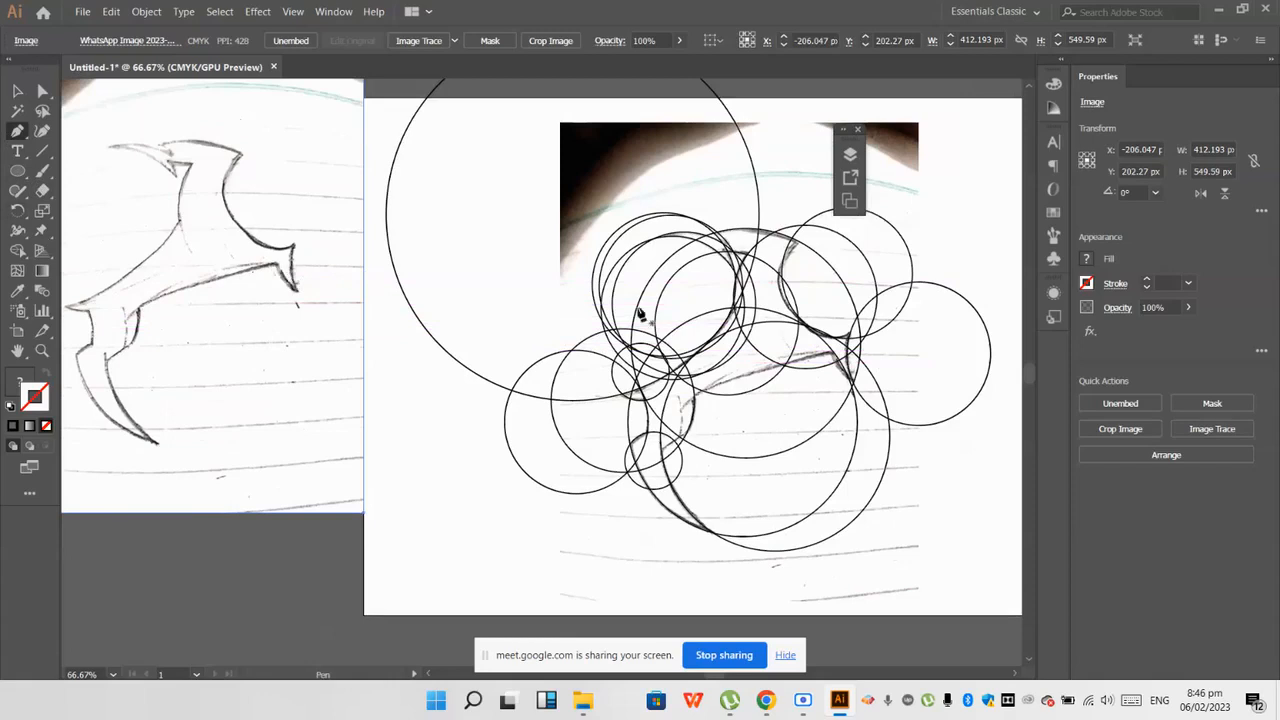
scroll(828, 344, up, 1)
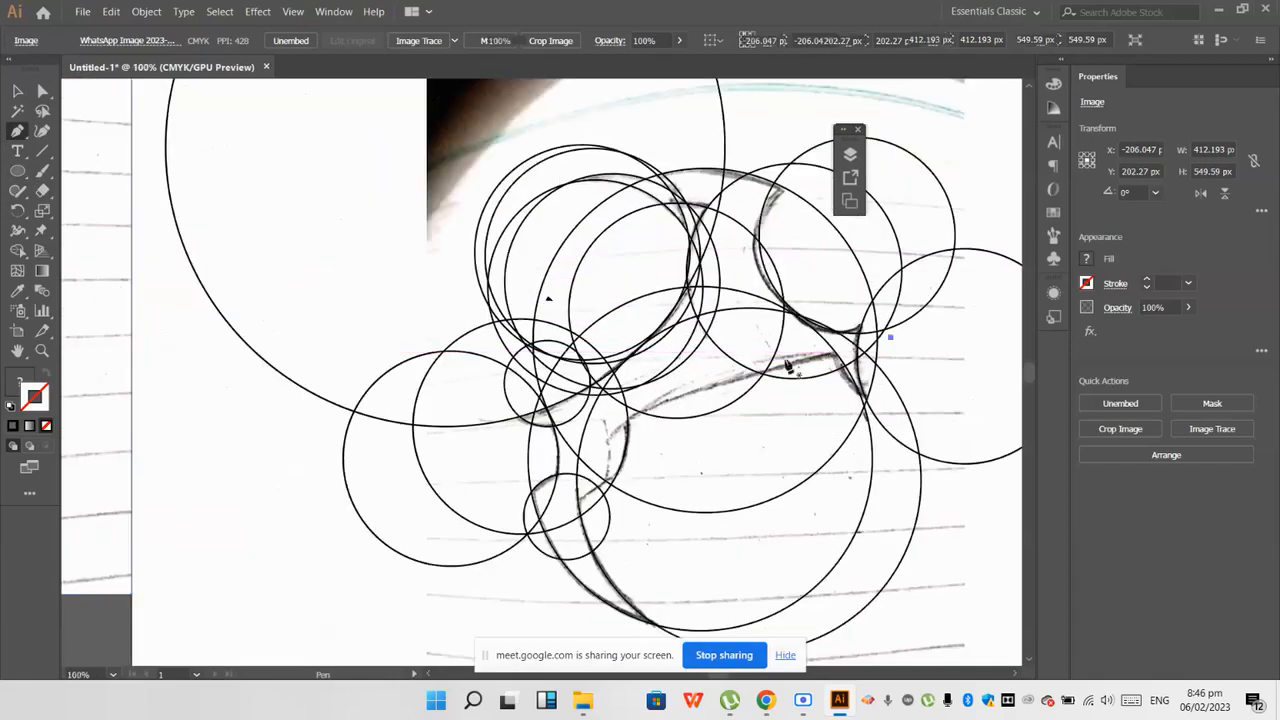
click(786, 364)
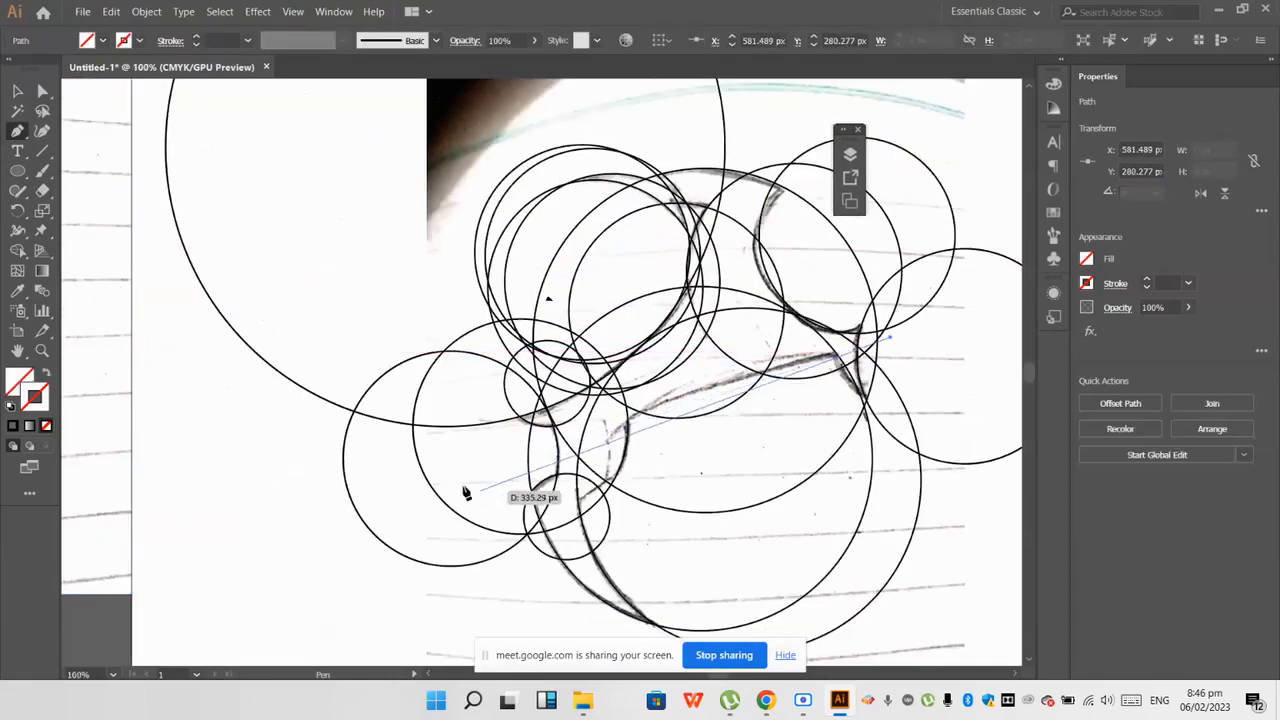
drag(240, 566, 345, 569)
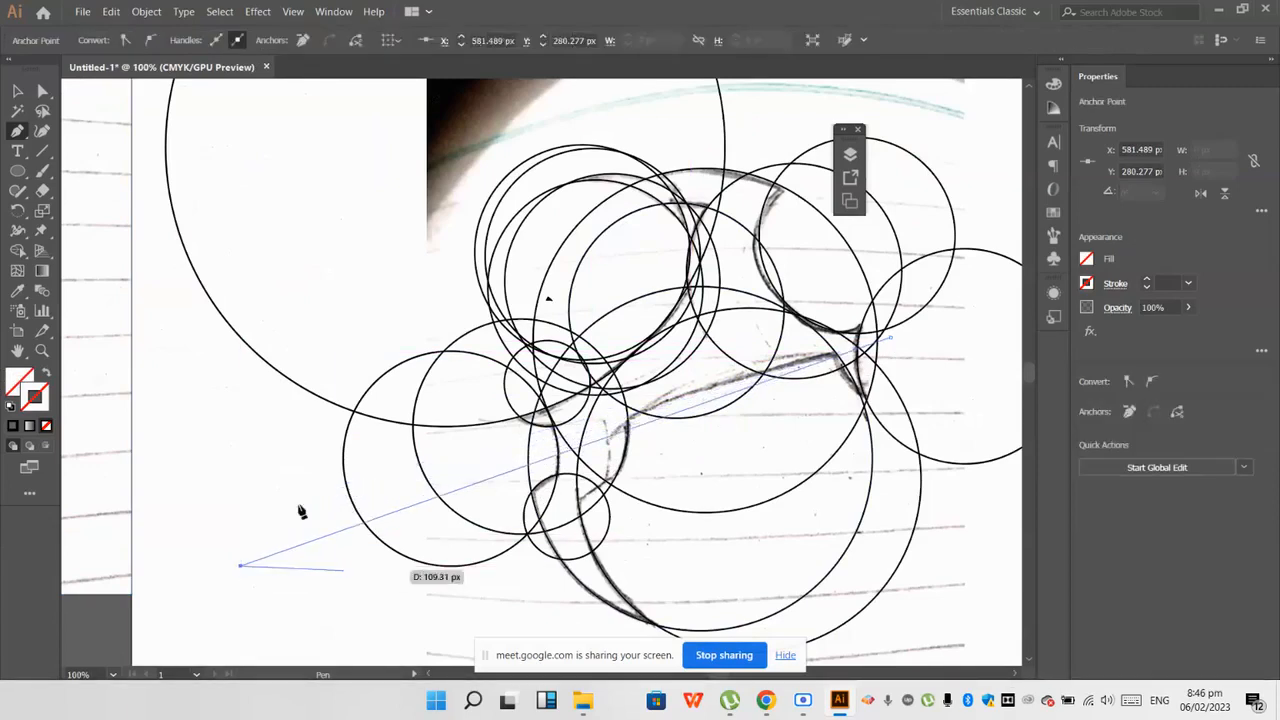
Step: Give the new path no fill and a black 1 pt stroke
click(11, 407)
click(17, 381)
click(46, 426)
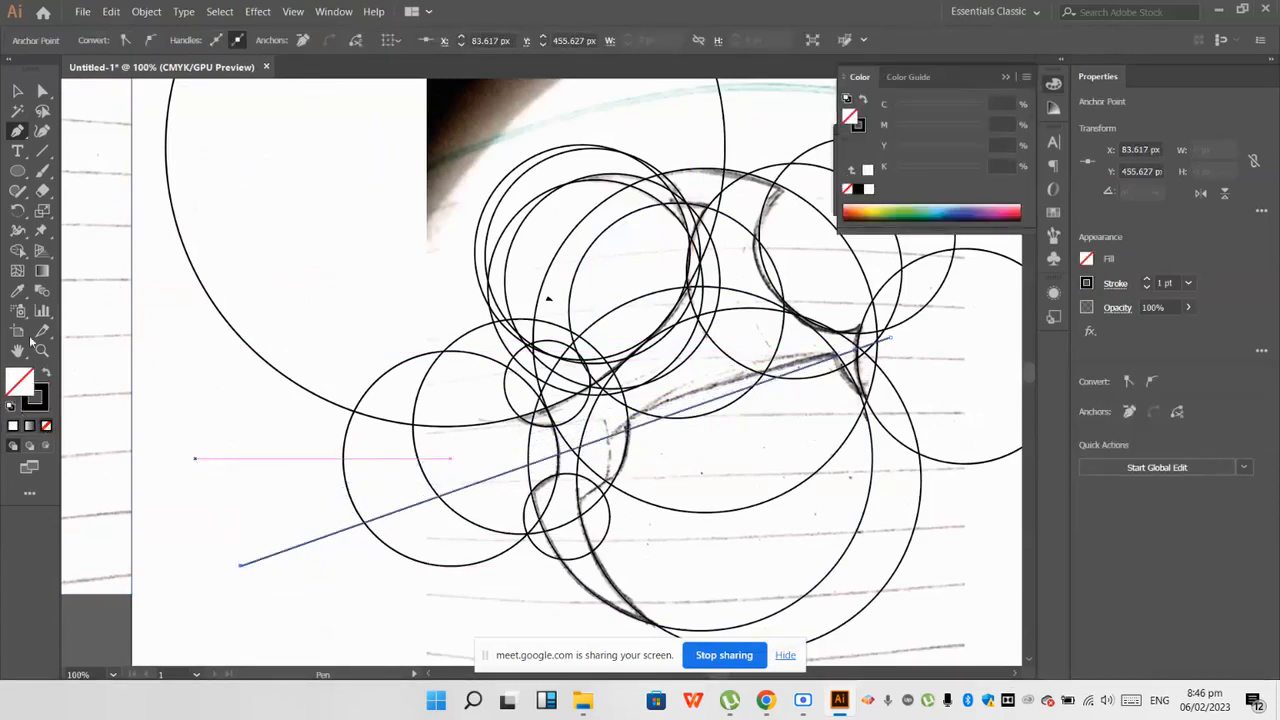
Step: Move the diagonal line onto the sketch's underside edge at about X 341, Y 354 px and deselect it
click(16, 92)
click(285, 448)
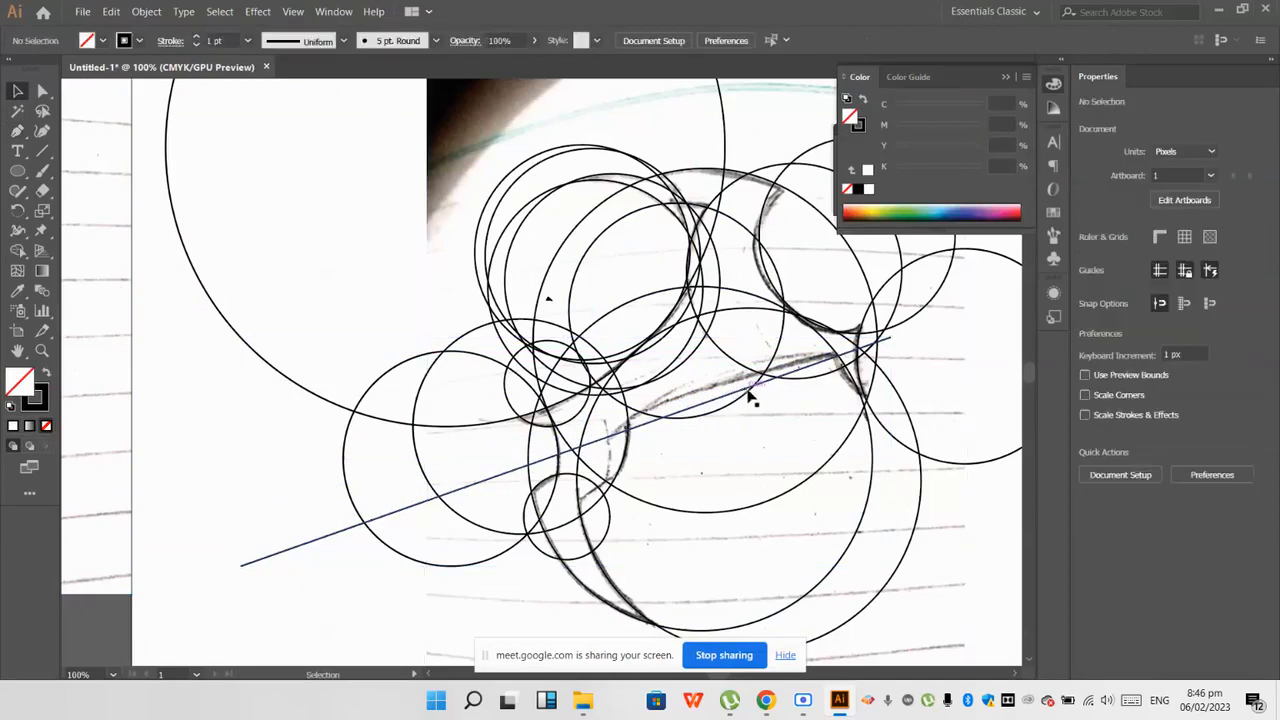
scroll(747, 391, up, 2)
drag(727, 398, 769, 356)
scroll(743, 386, down, 2)
scroll(771, 349, up, 1)
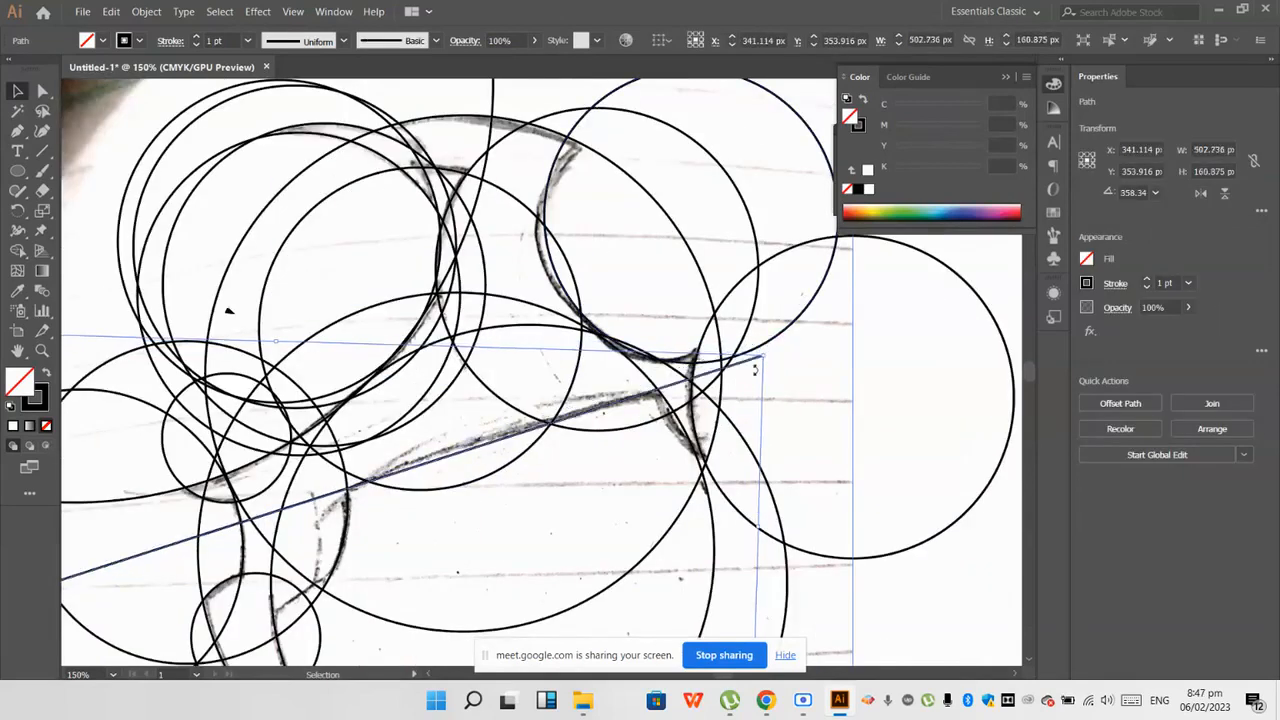
drag(410, 476, 418, 478)
scroll(420, 478, down, 2)
click(833, 548)
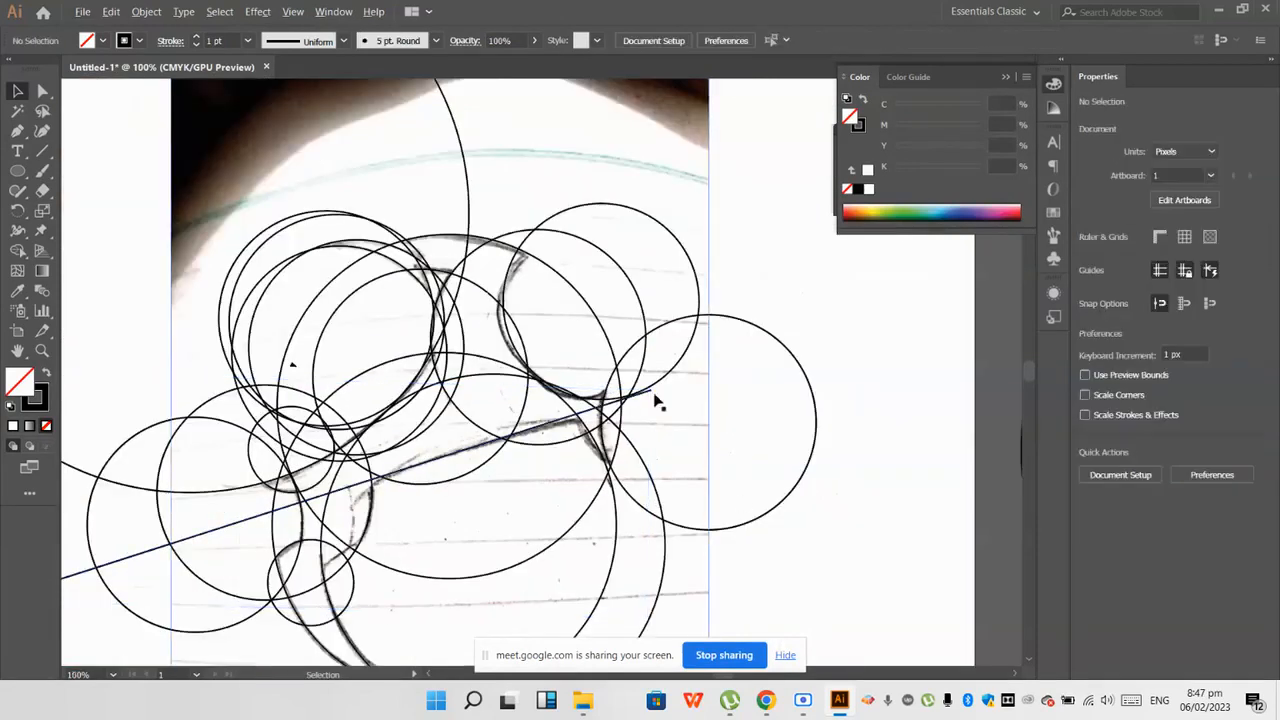
Step: Extend the diagonal line past the tail by moving its tail-side end anchor to X 652.048, Y 251.58 px
click(43, 90)
scroll(636, 430, up, 1)
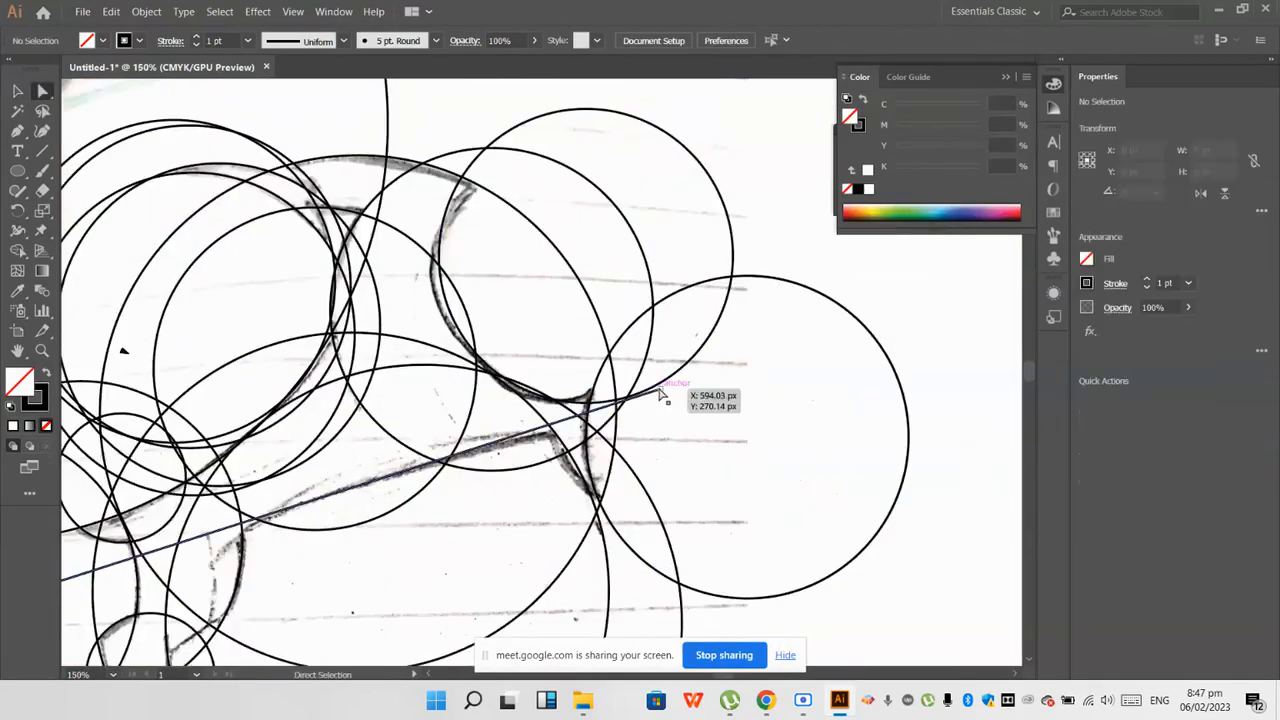
drag(668, 390, 776, 352)
scroll(757, 386, down, 3)
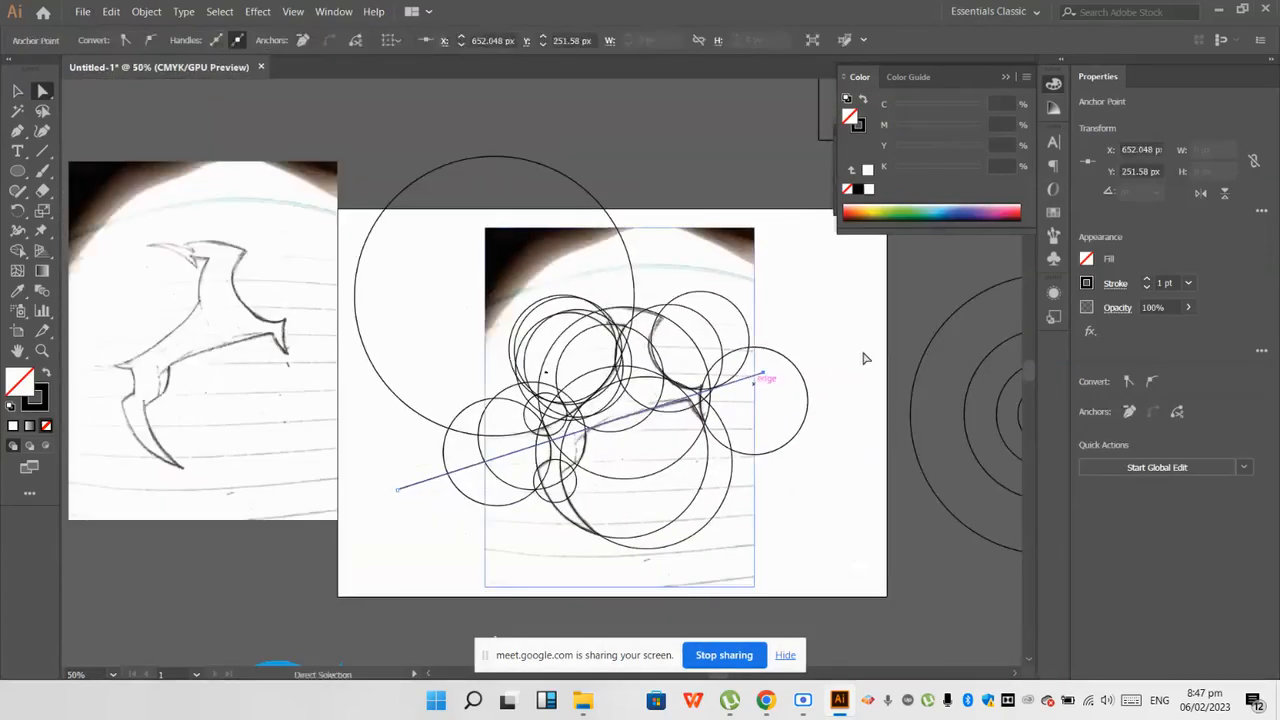
ctrl+click(750, 280)
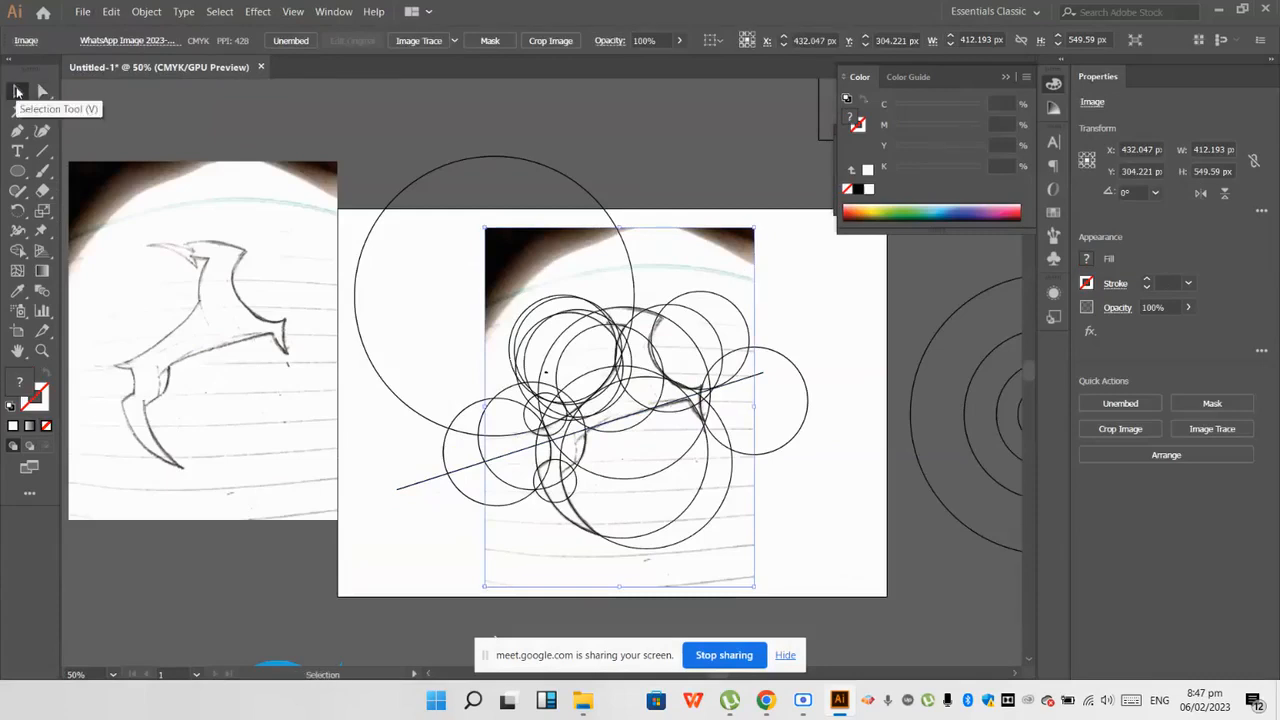
click(466, 420)
scroll(466, 420, up, 1)
scroll(561, 473, down, 1)
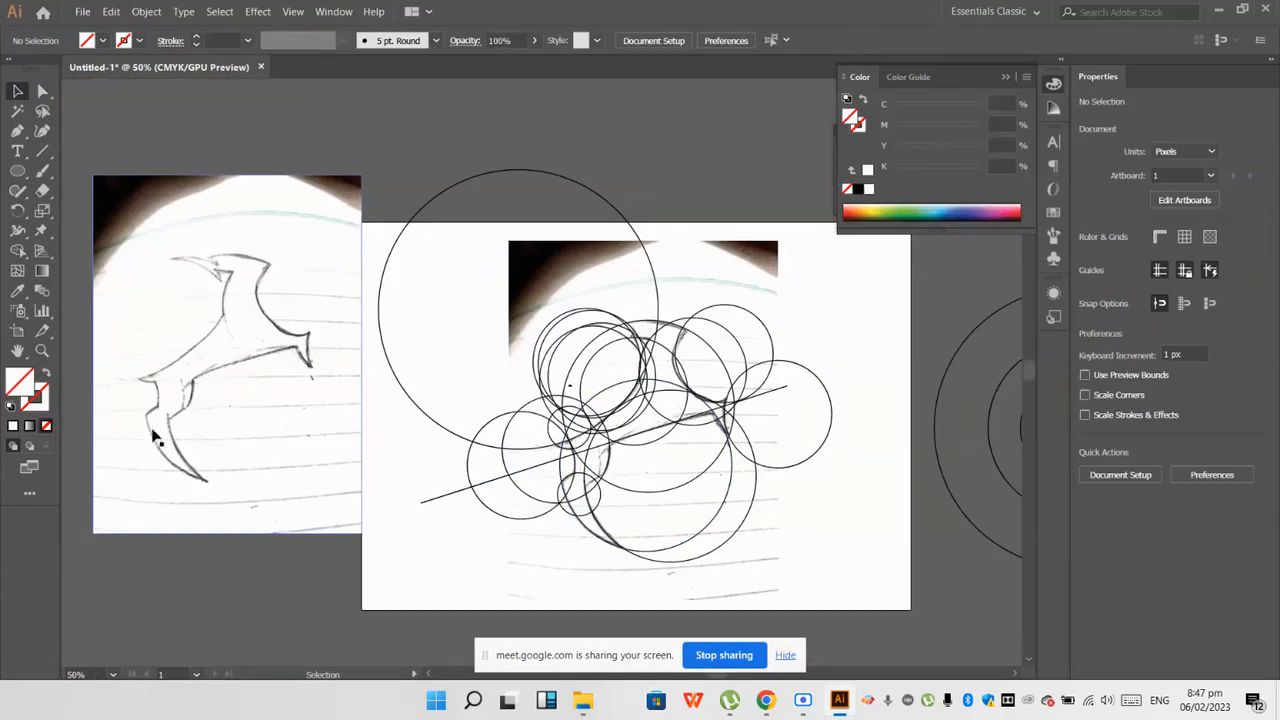
scroll(155, 437, up, 1)
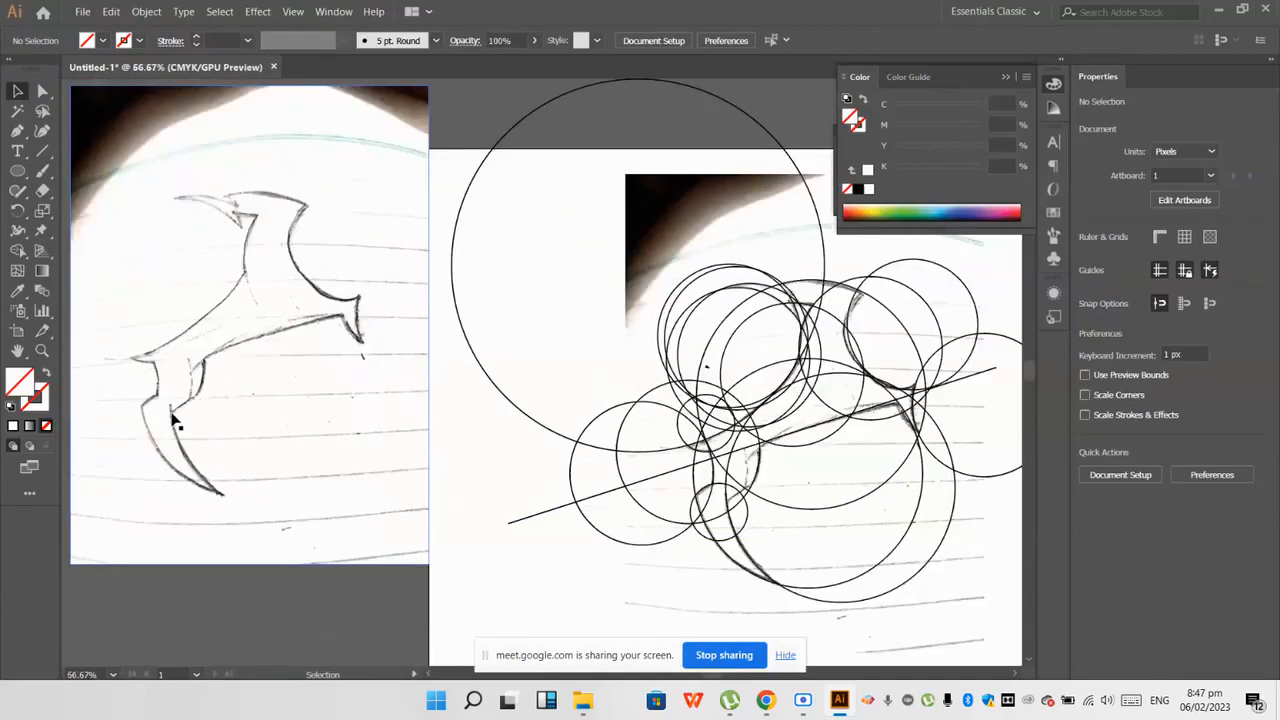
scroll(866, 457, up, 1)
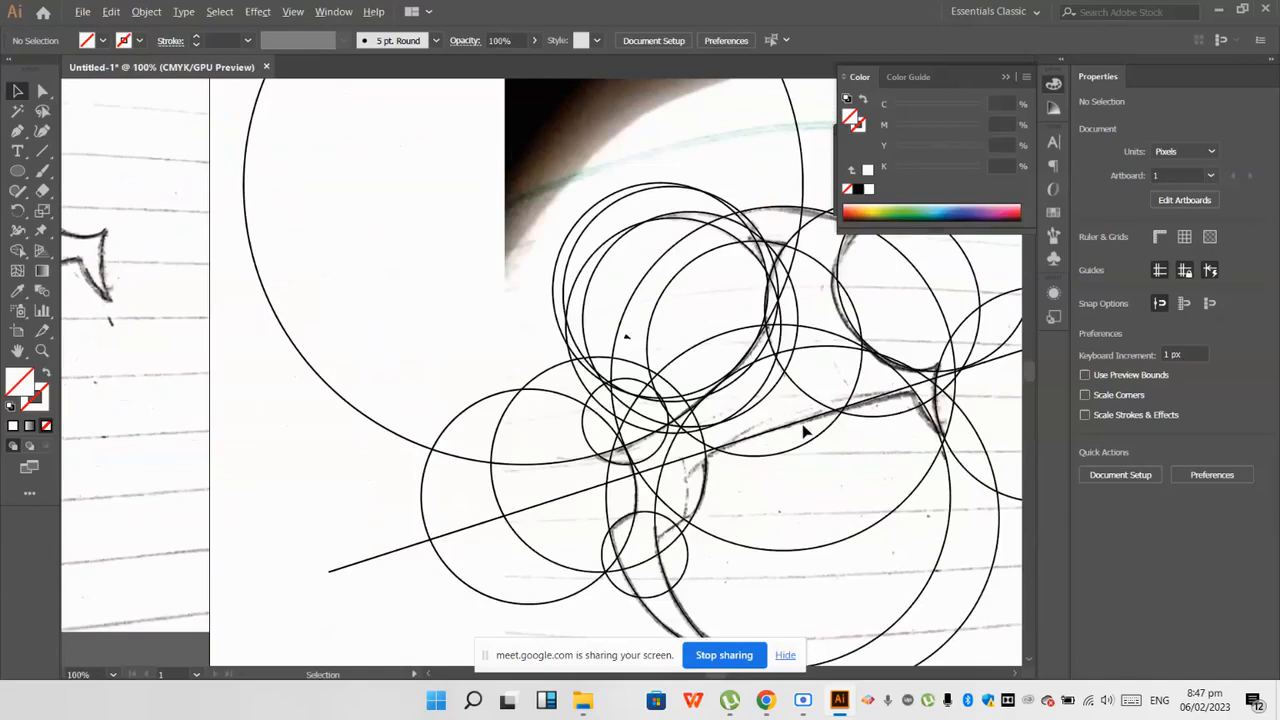
drag(798, 428, 774, 533)
scroll(672, 531, down, 1)
key(ctrl+z)
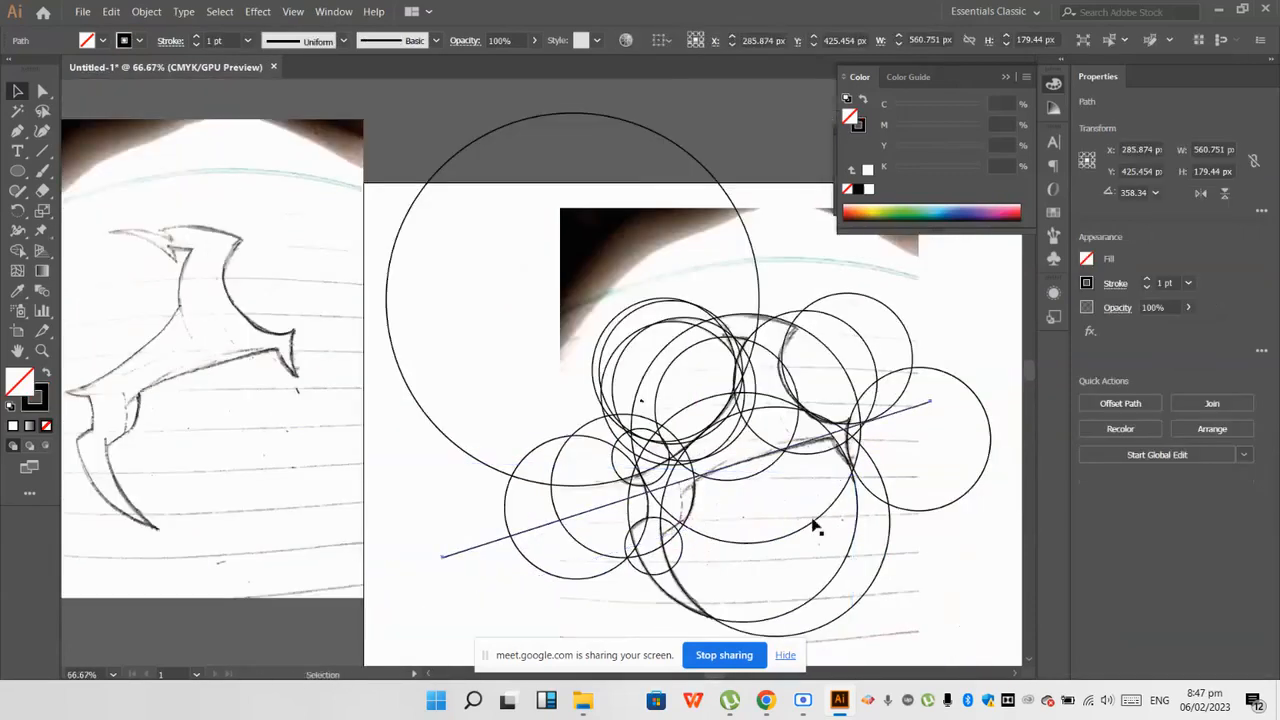
Step: Draw a straight Pen line across the lower wing's edge from X 377.745, Y 381.383 px to X 280.383, Y 442.66 px
click(18, 131)
key(ctrl+shift+a)
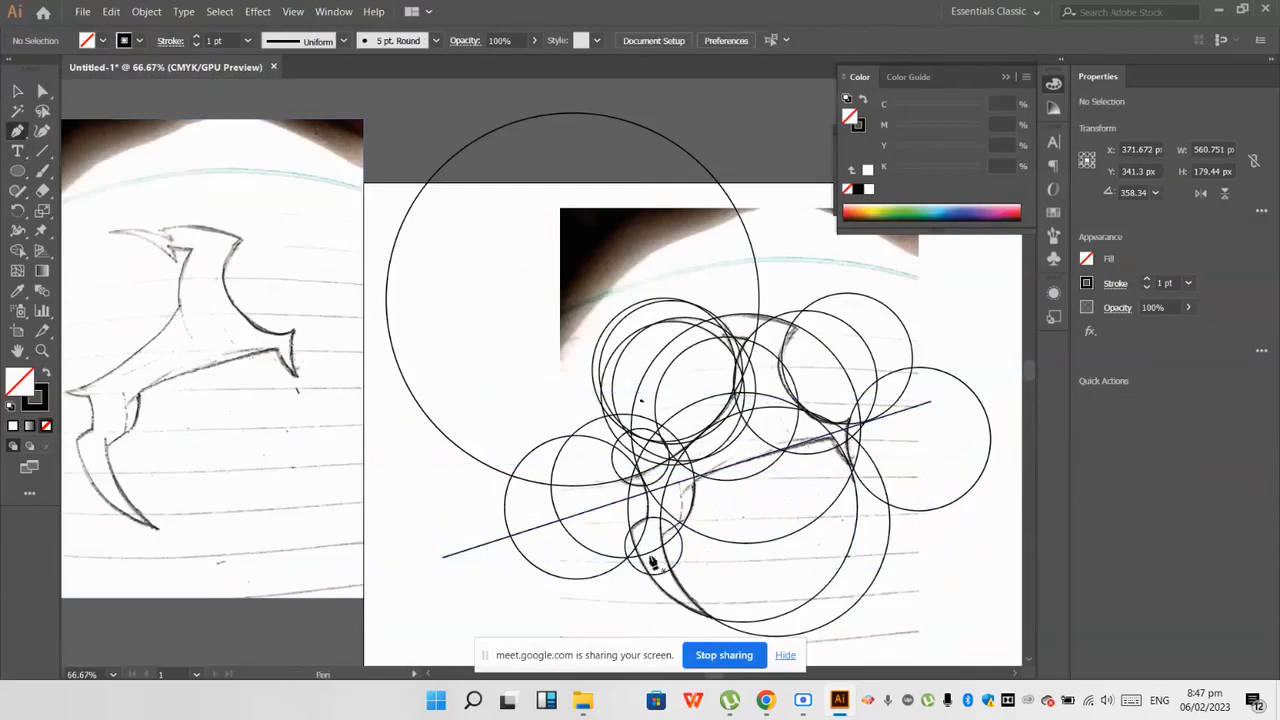
scroll(700, 523, up, 2)
click(688, 527)
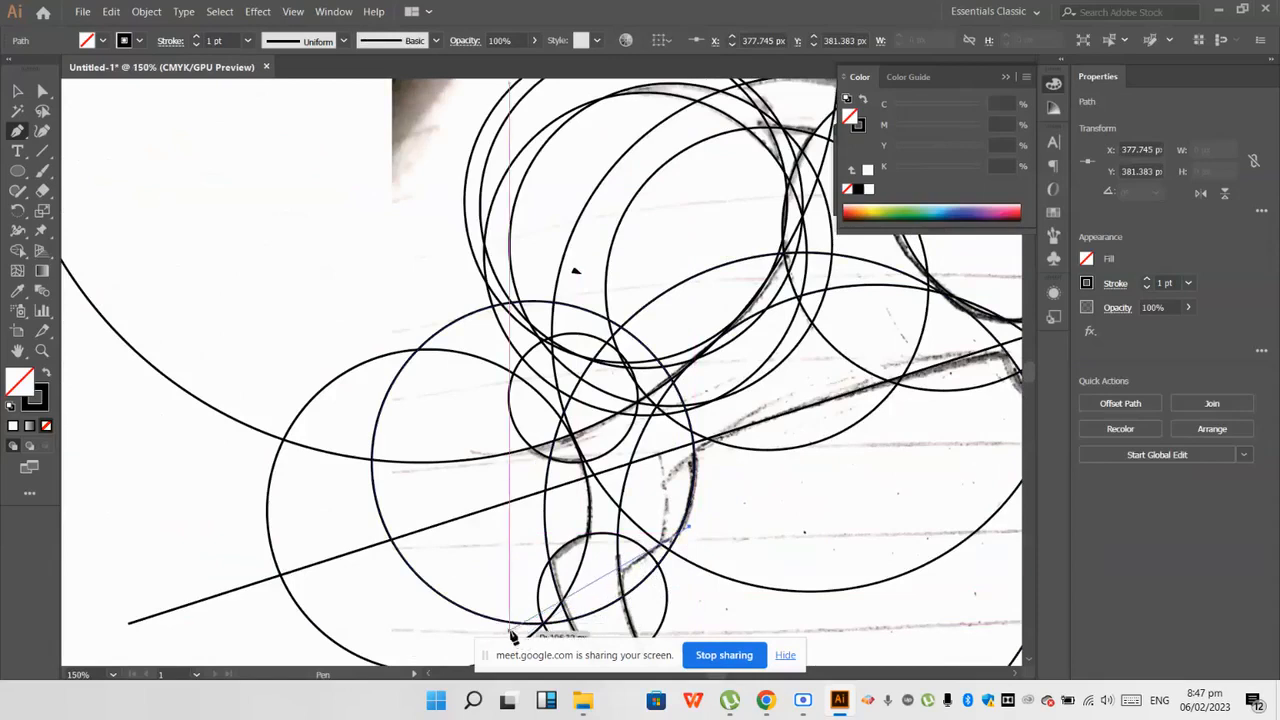
scroll(510, 630, down, 1)
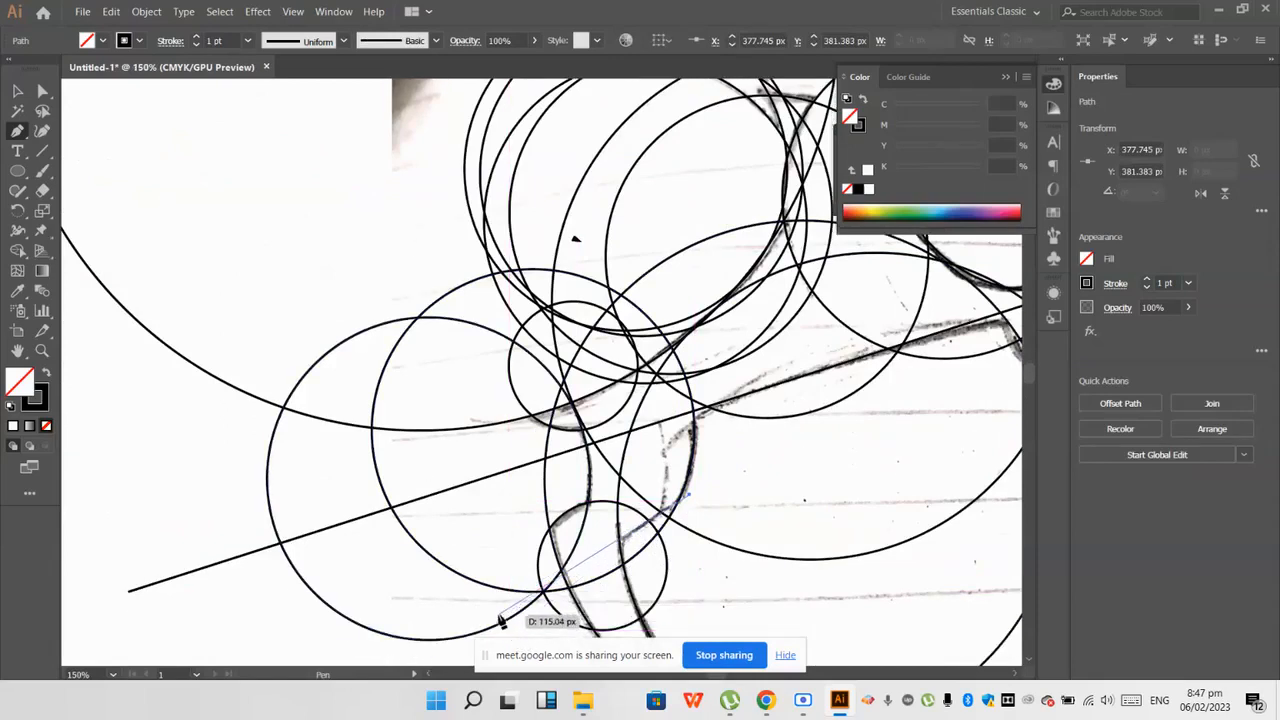
click(500, 621)
scroll(500, 621, down, 1)
scroll(646, 533, up, 1)
scroll(646, 533, down, 1)
click(16, 89)
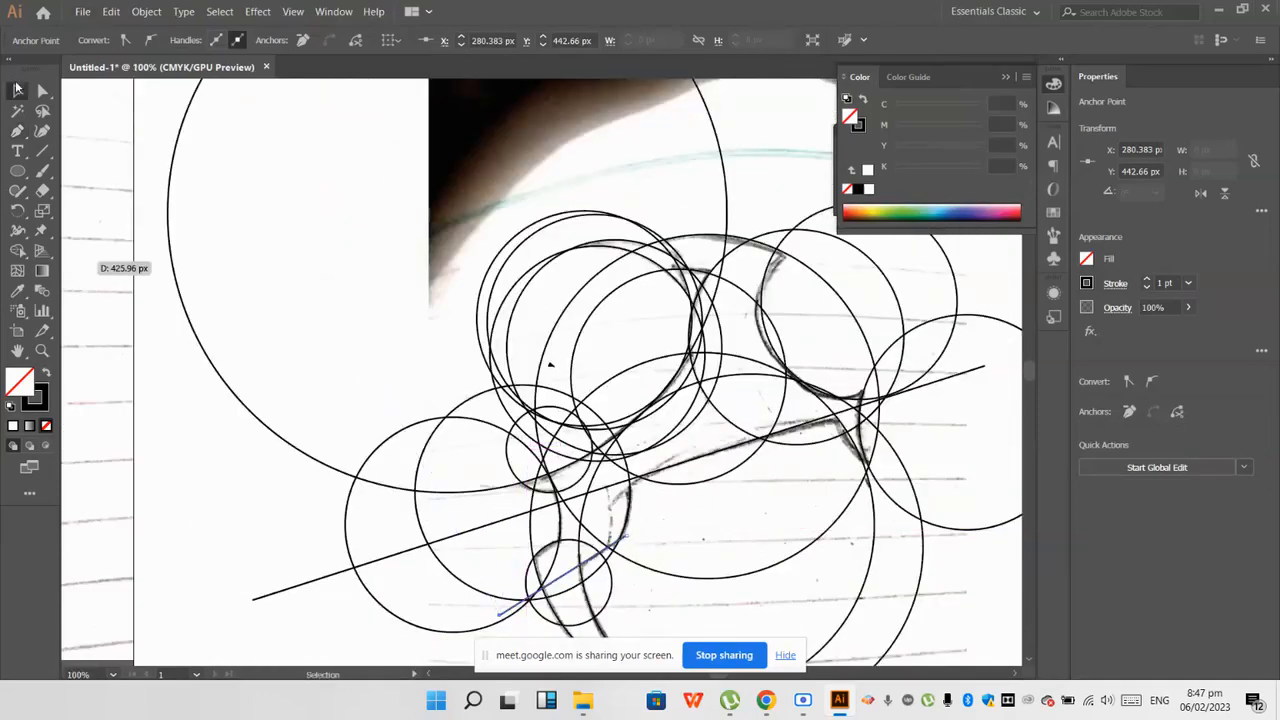
scroll(481, 474, down, 1)
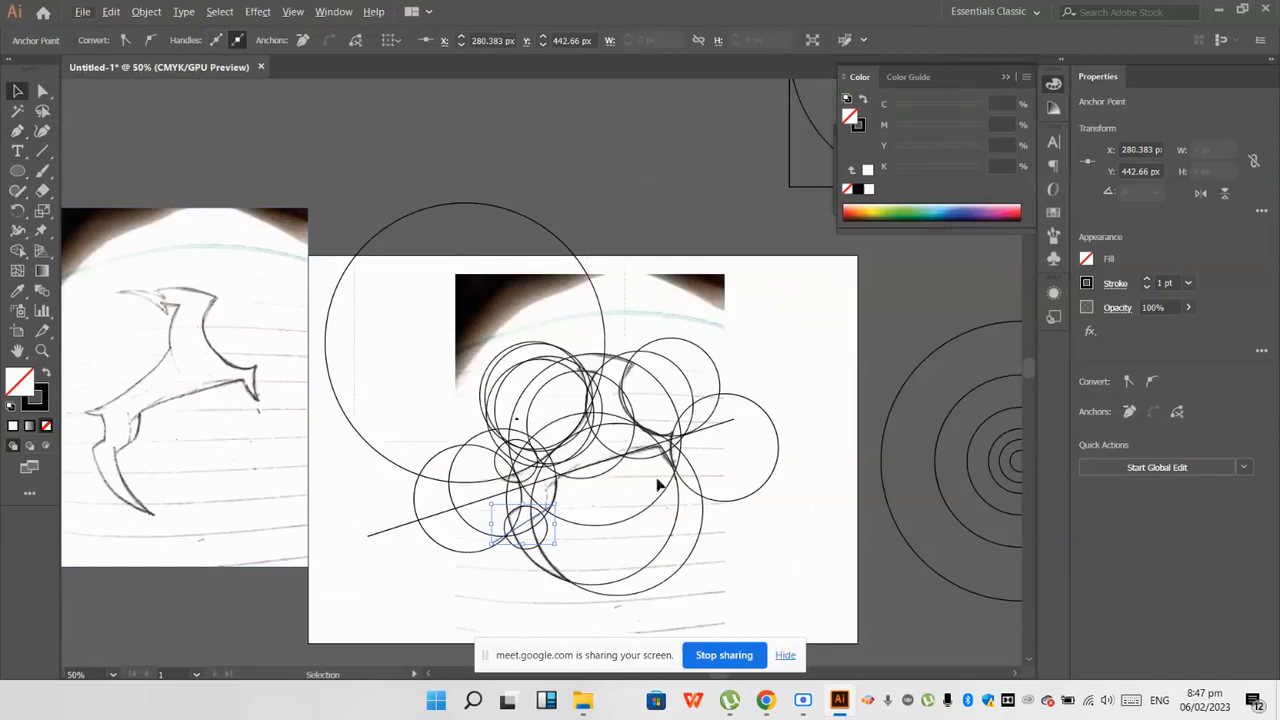
Step: Select all circles and lines over the sketch and erase the large upper circle and the outer tail circle with Shape Builder
drag(776, 601, 330, 250)
click(17, 251)
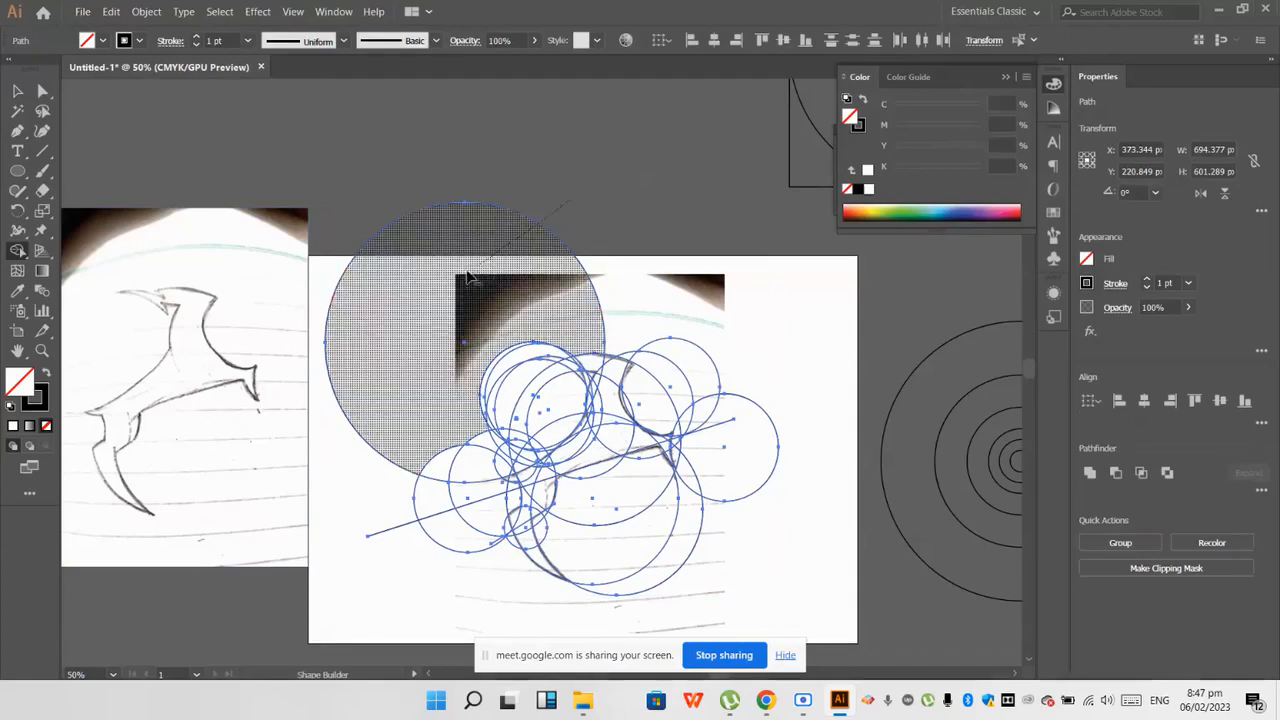
alt+click(471, 277)
scroll(869, 381, down, 5)
scroll(786, 441, up, 1)
scroll(786, 441, up, 1)
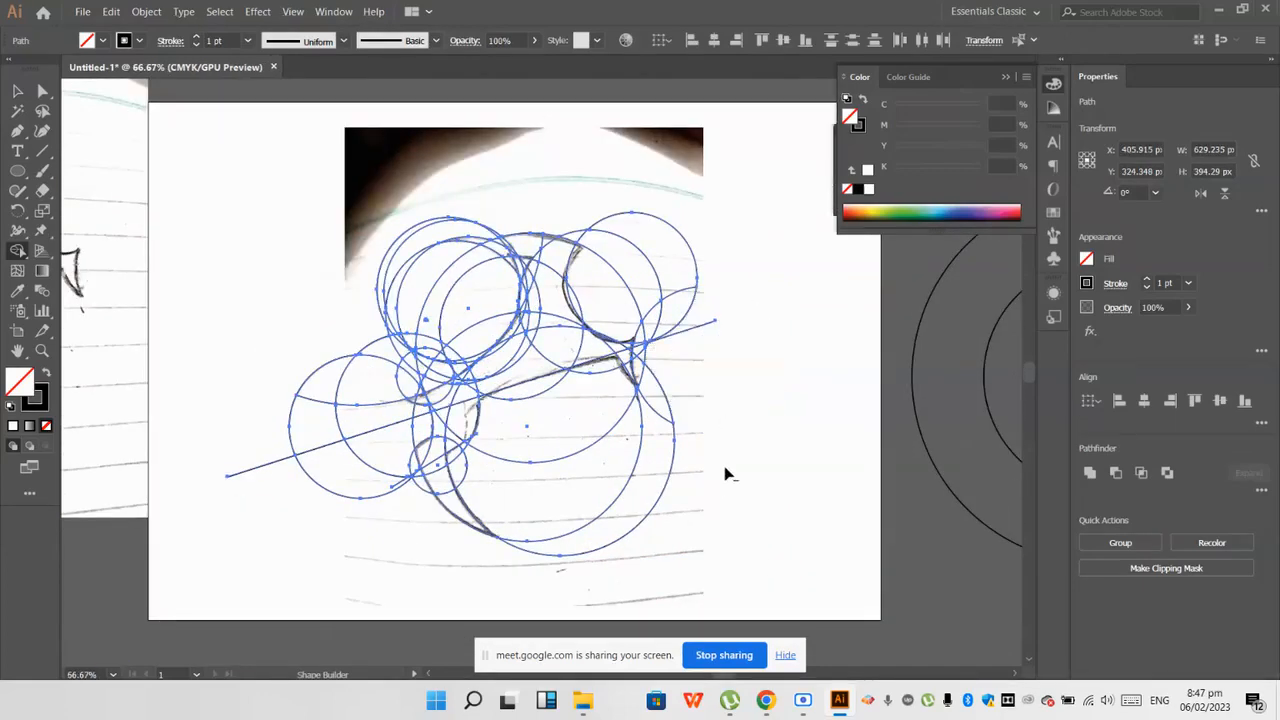
Step: Erase the lower circle areas and the outer arcs around the bird's back and tail with Shape Builder
scroll(583, 460, up, 2)
scroll(596, 408, up, 1)
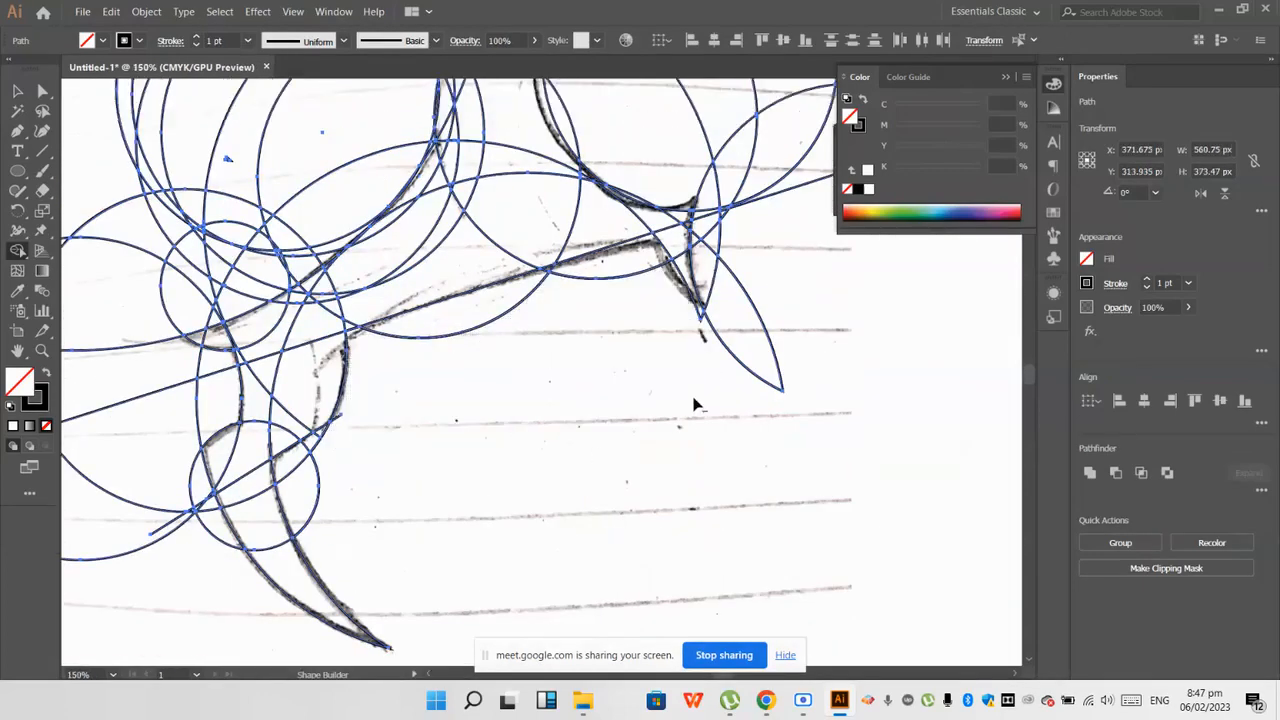
scroll(577, 351, down, 3)
scroll(728, 289, up, 3)
alt+click(645, 340)
alt+click(583, 223)
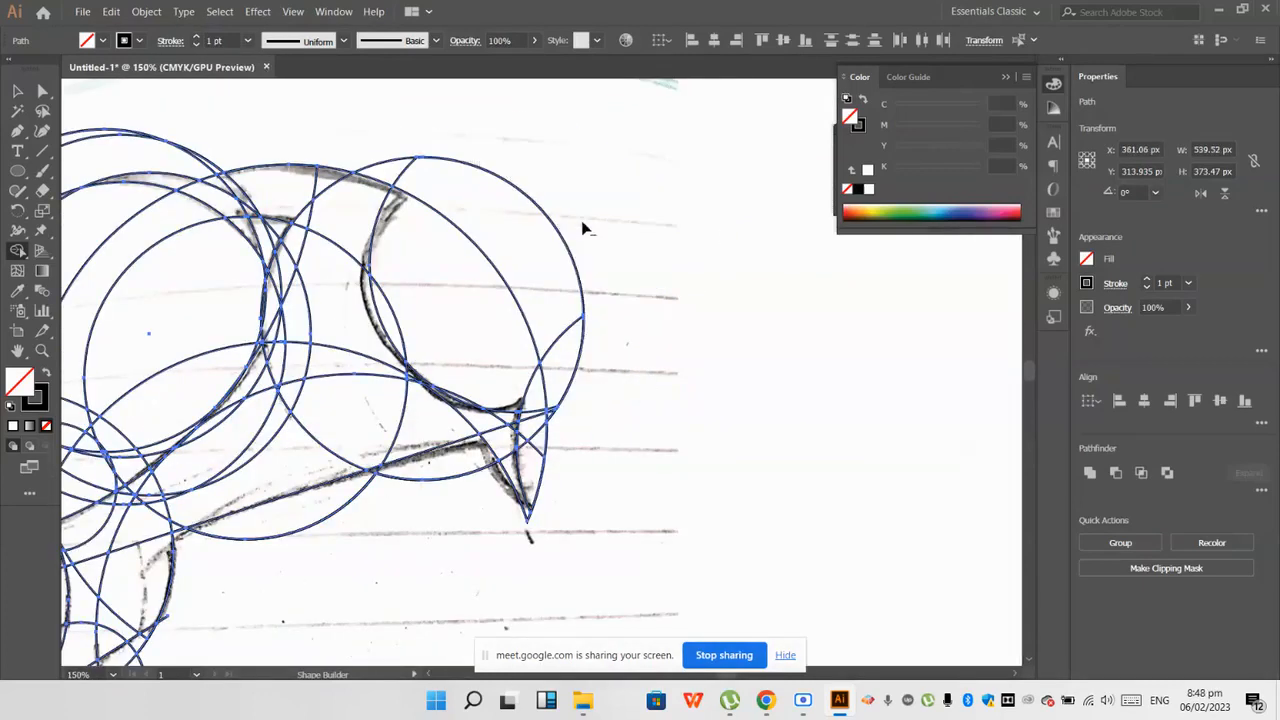
alt+click(520, 222)
alt+click(515, 303)
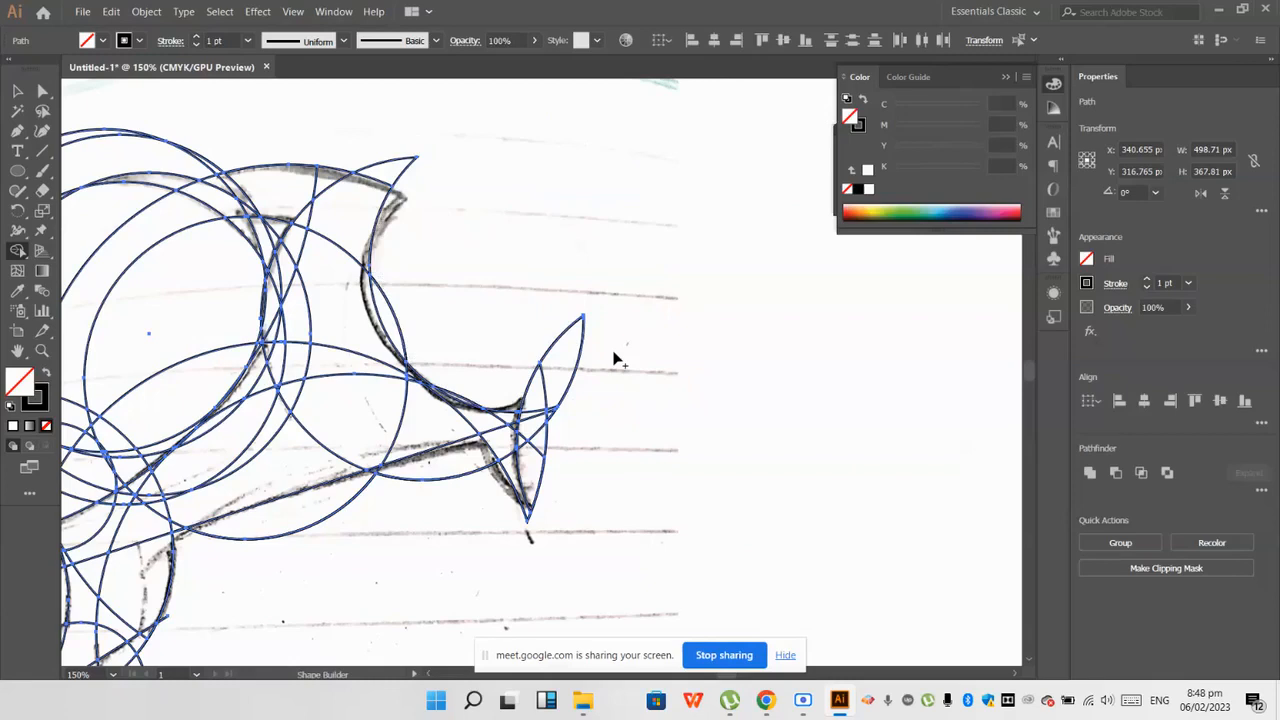
Step: Trim the leftover slivers beside the tail tip with Shape Builder up to the sketched tail edge
scroll(430, 206, up, 2)
scroll(545, 332, down, 2)
scroll(580, 388, up, 3)
drag(541, 329, 452, 300)
scroll(466, 372, up, 2)
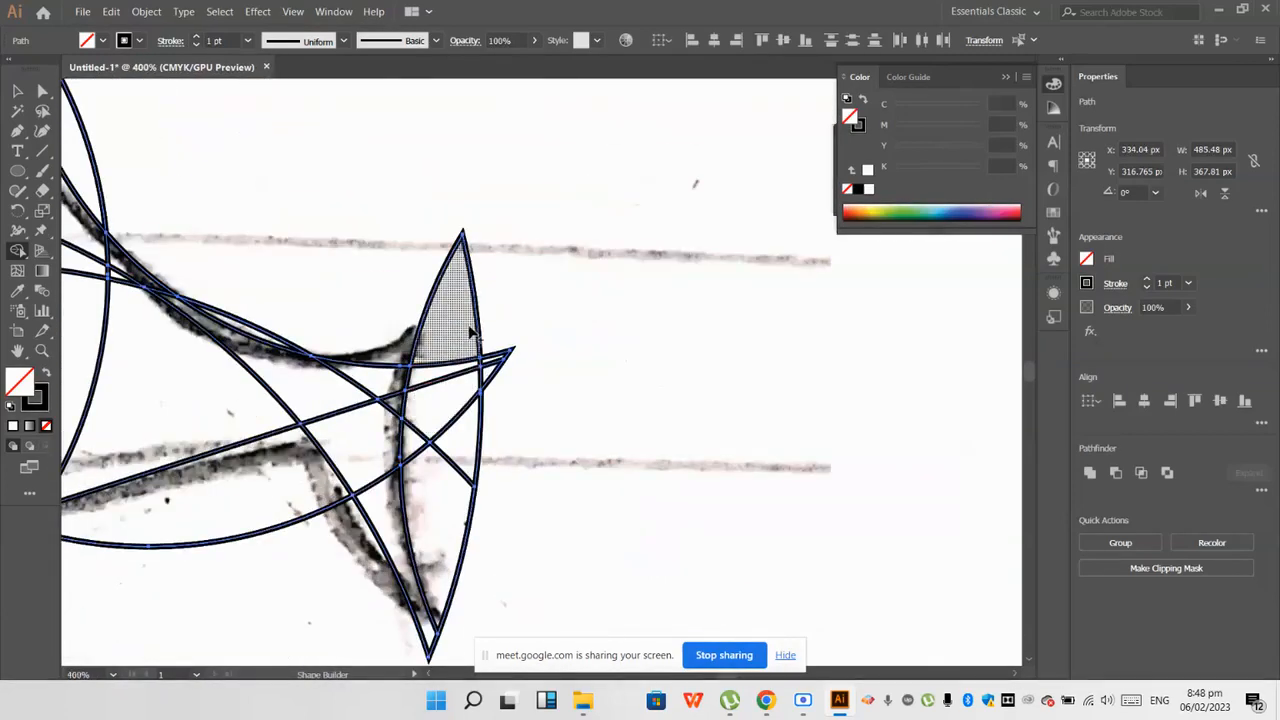
alt+click(452, 300)
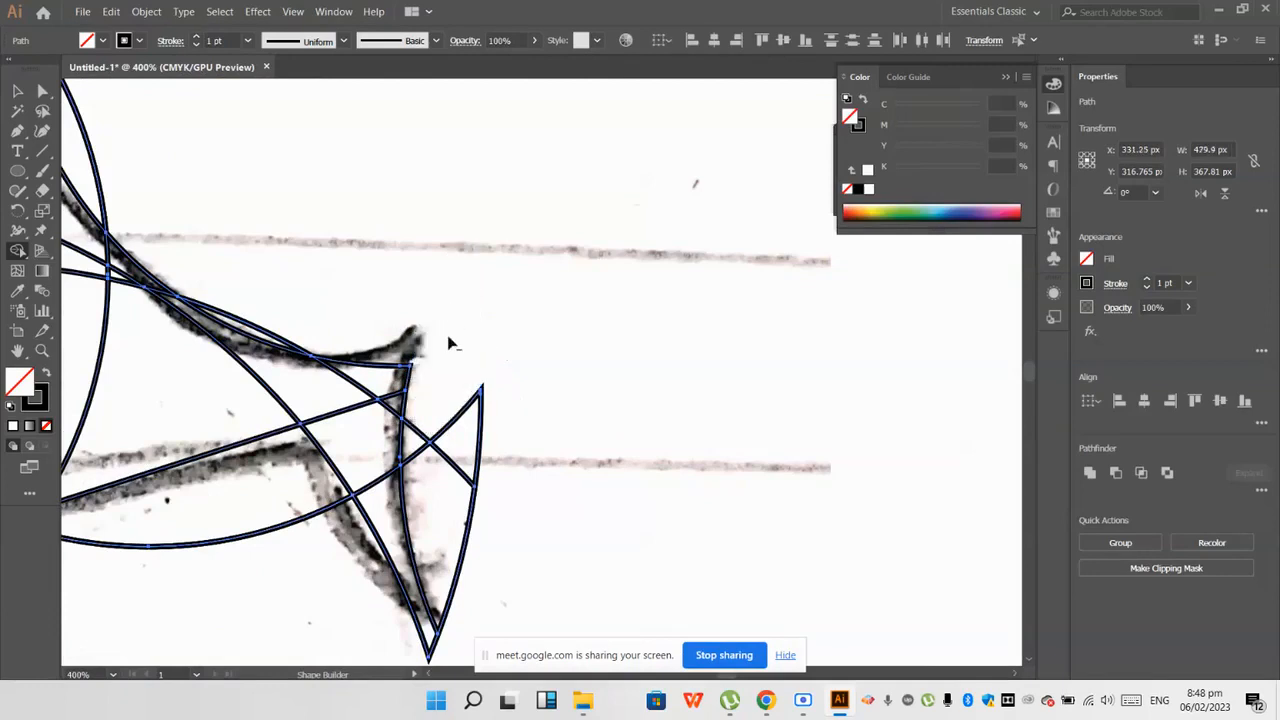
scroll(460, 390, down, 1)
alt+click(452, 468)
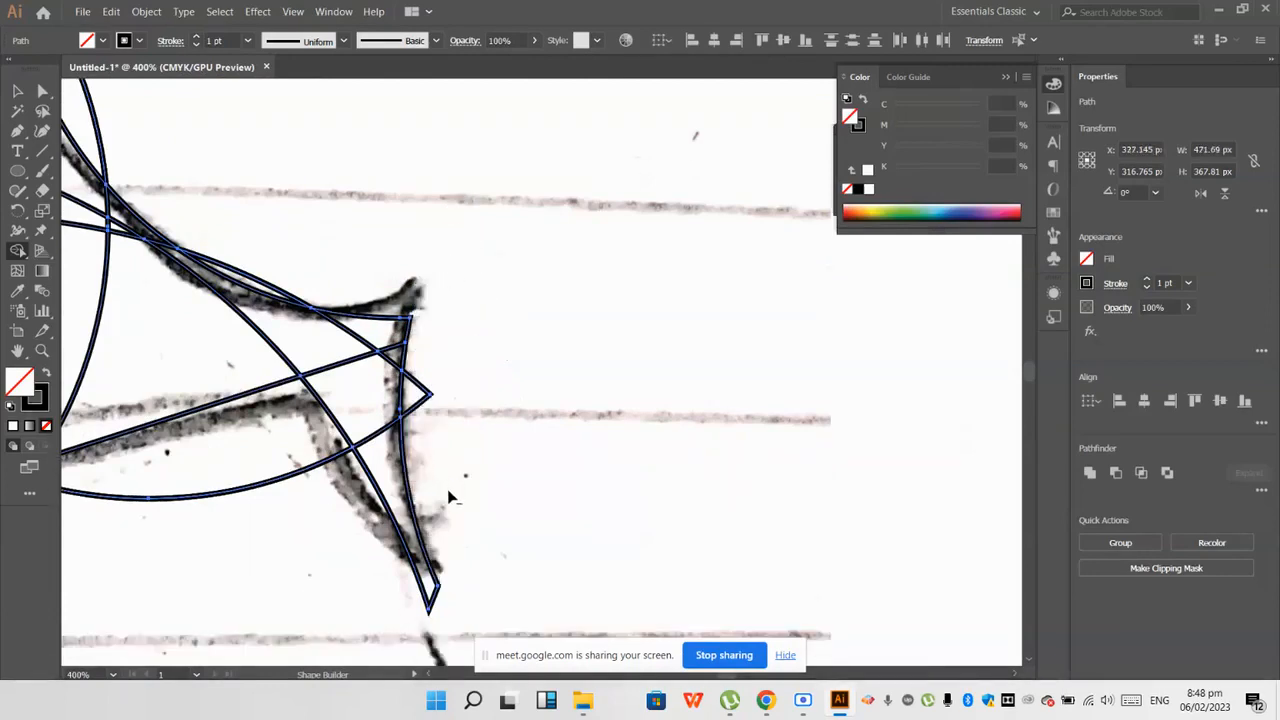
scroll(449, 497, down, 2)
scroll(449, 492, up, 1)
scroll(449, 479, down, 1)
scroll(443, 491, up, 1)
scroll(441, 489, down, 1)
Step: Undo all the Shape Builder removals back to the complete set of circles and lines, and deselect the artwork
key(ctrl+z)
key(ctrl+z)
key(ctrl+z)
key(ctrl+z)
key(ctrl+z)
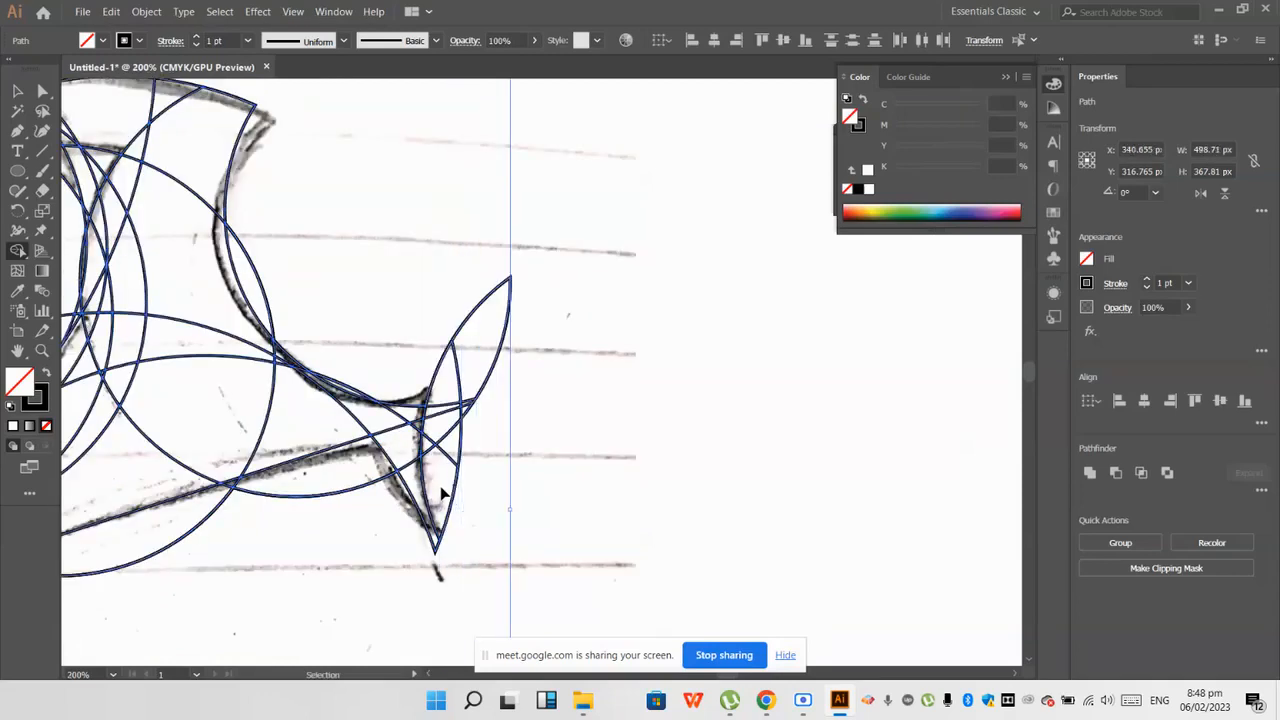
key(ctrl+z)
key(ctrl+z)
key(ctrl+z)
key(ctrl+z)
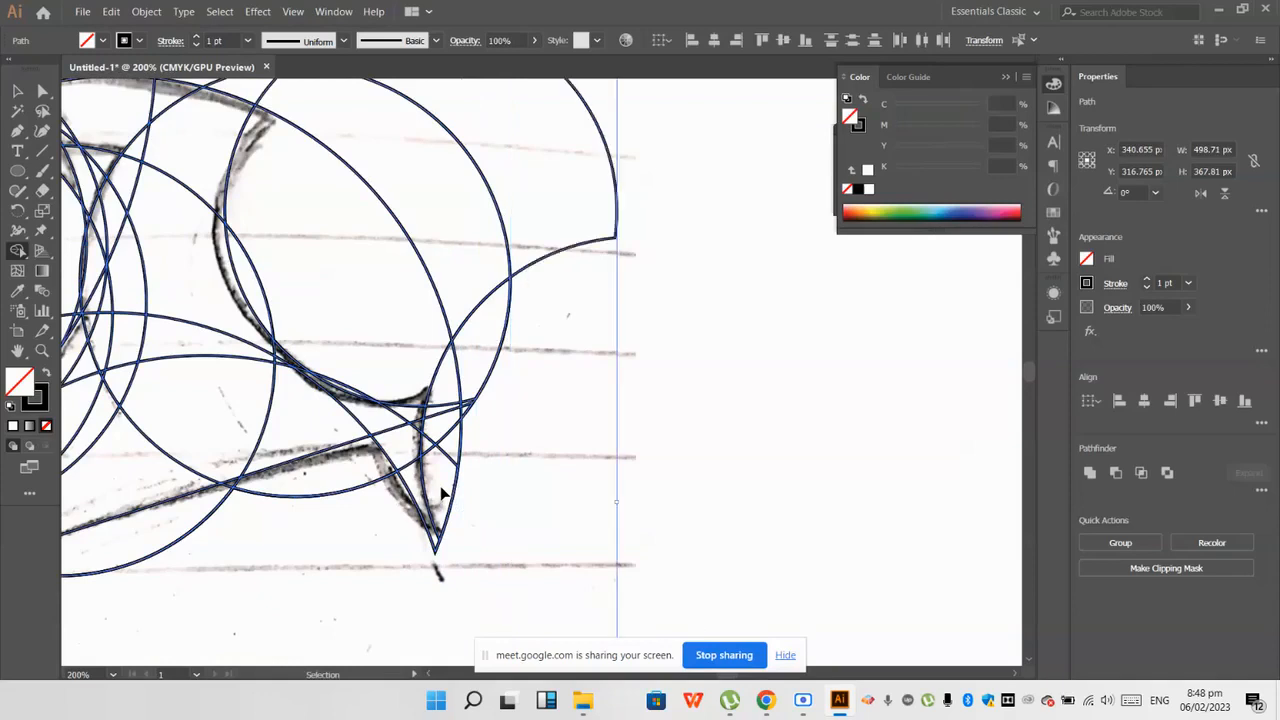
key(ctrl+z)
key(ctrl+z)
key(ctrl+z)
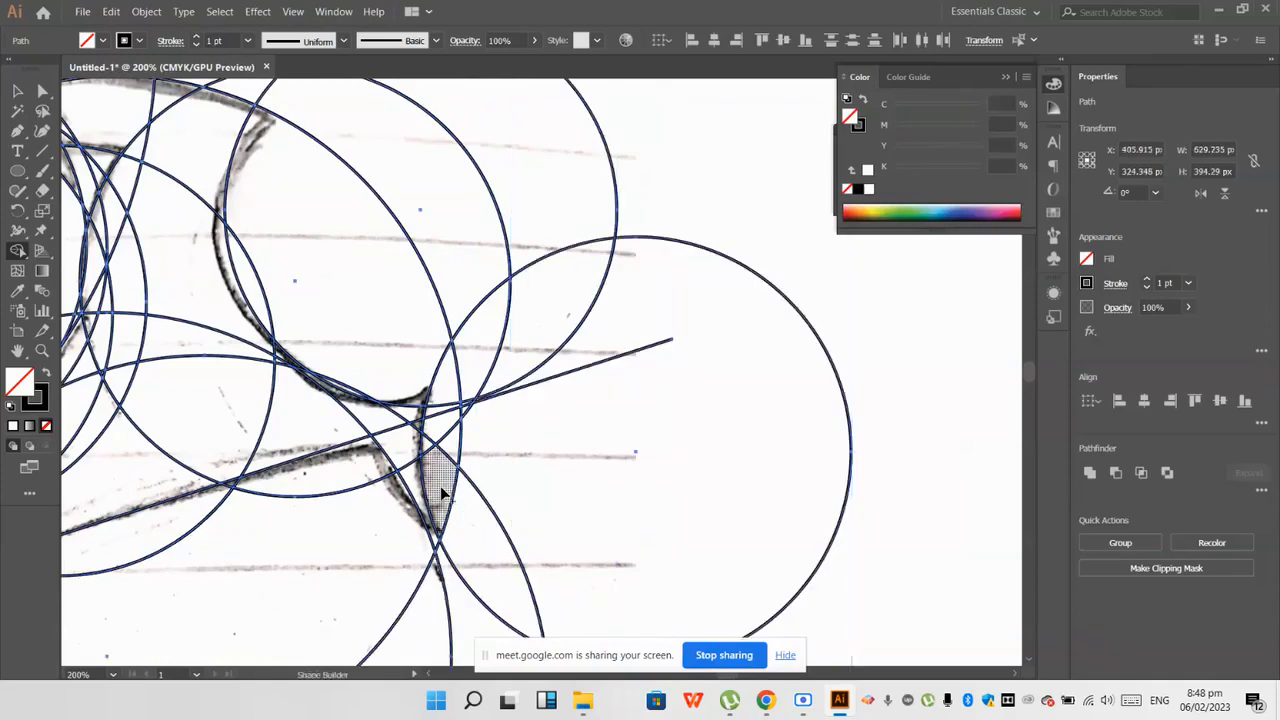
scroll(444, 493, down, 3)
key(ctrl+z)
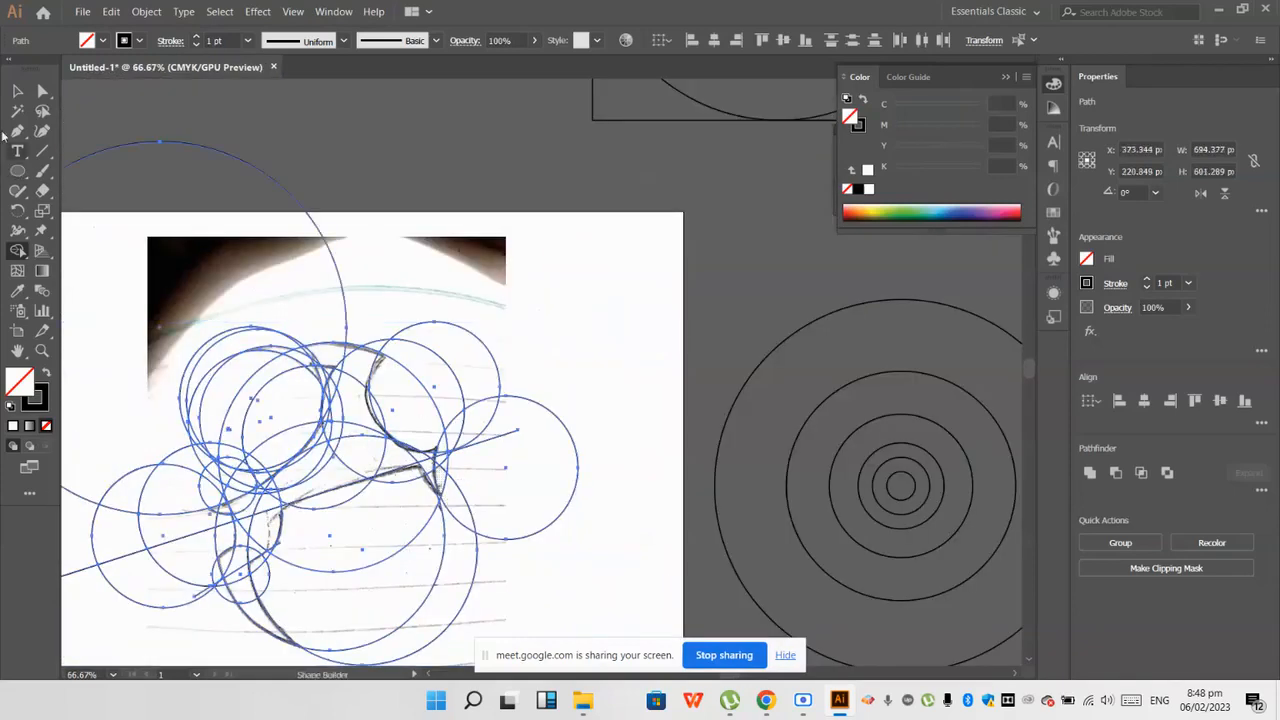
click(666, 386)
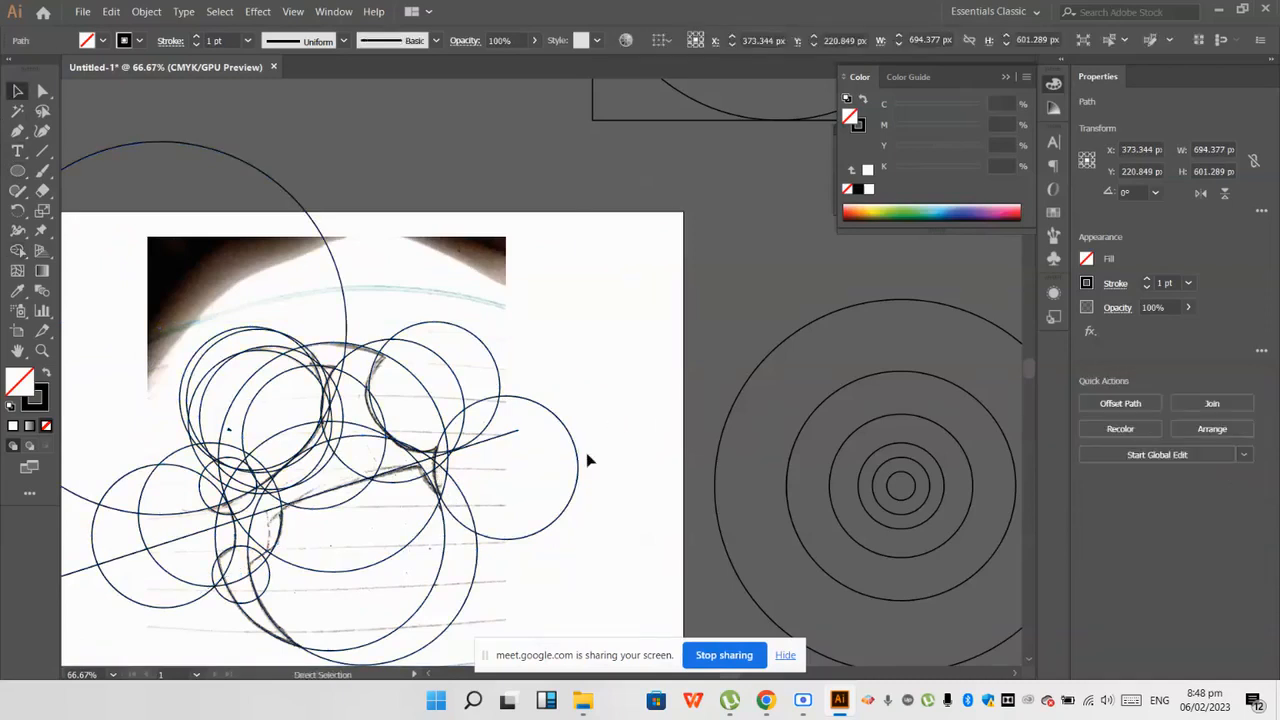
scroll(250, 525, up, 2)
scroll(250, 525, up, 4)
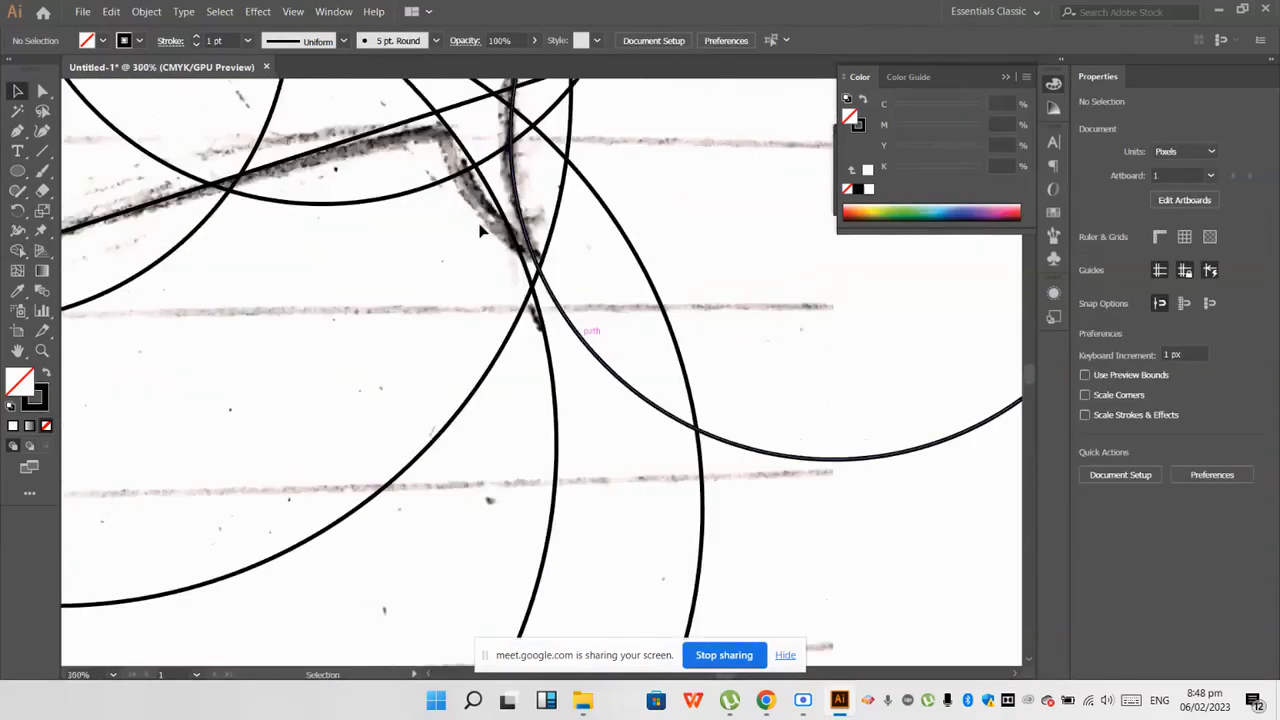
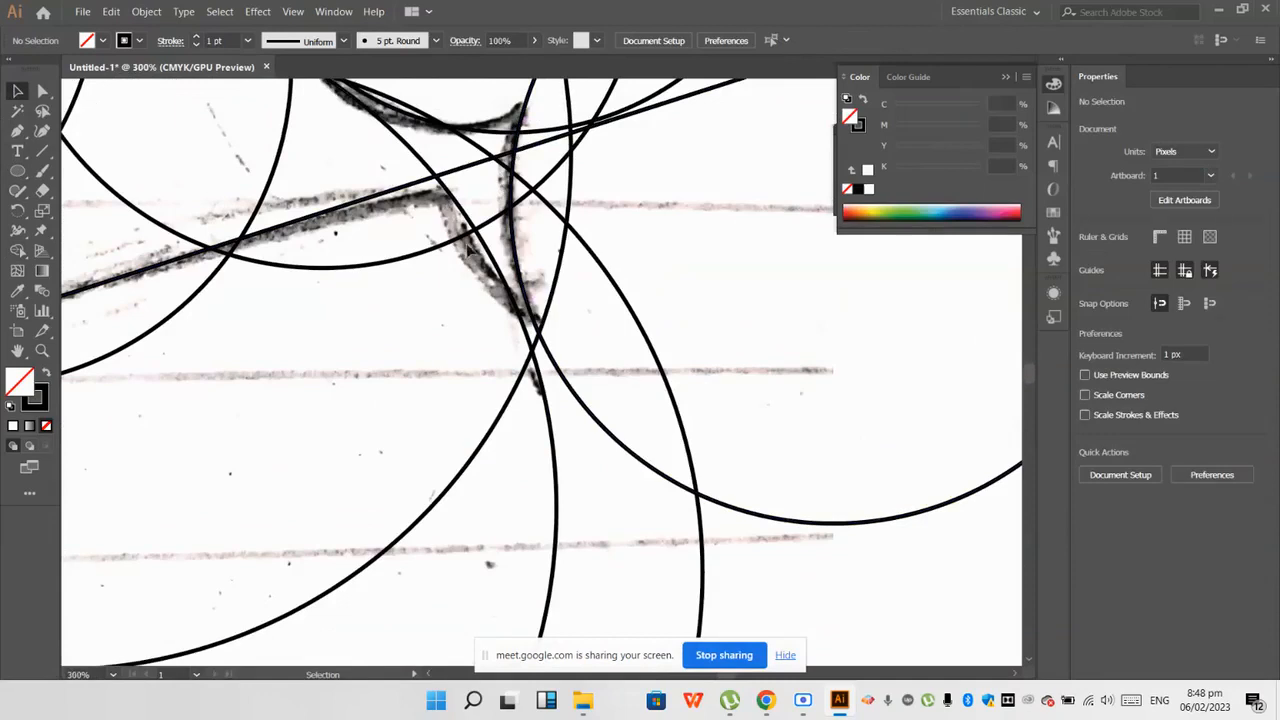
Step: Duplicate the circle beside the tail, offset the copy slightly up and to the left, and deselect it
scroll(443, 286, down, 2)
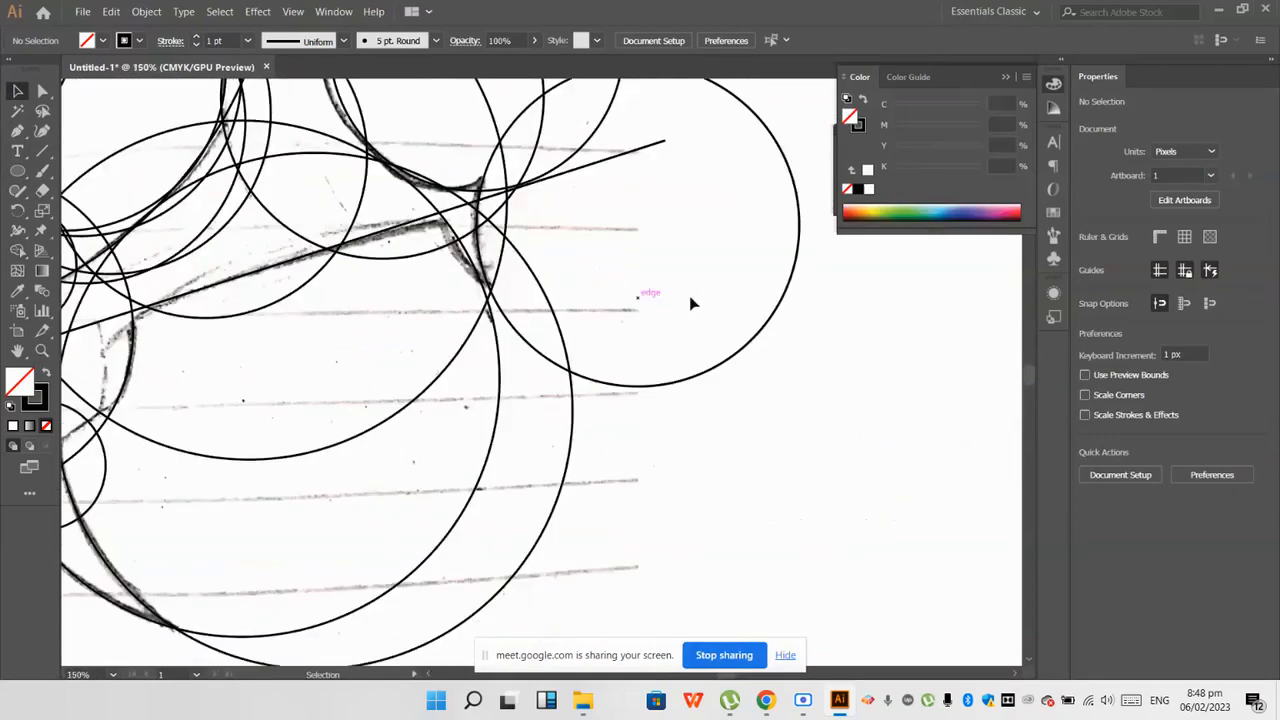
drag(781, 296, 737, 236)
scroll(646, 302, down, 1)
click(625, 430)
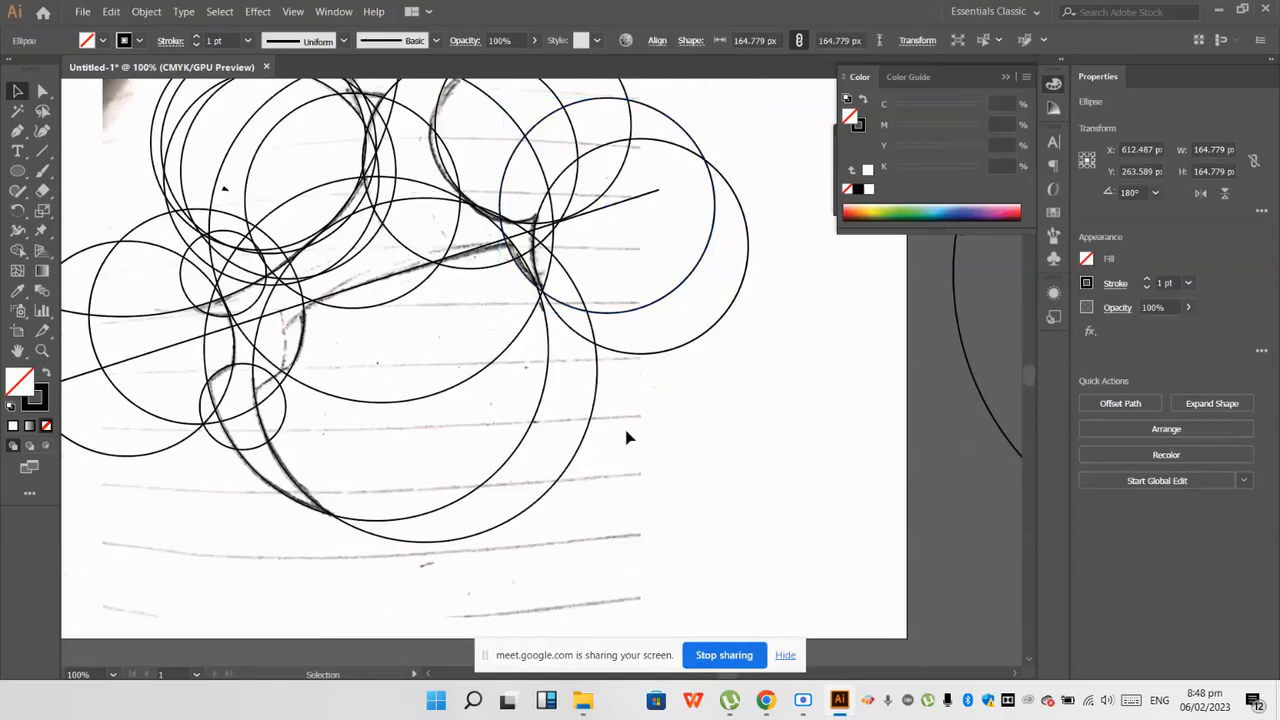
Step: Draw a straight diagonal Pen line across the small leg circle, along the sketched edge above the claw
scroll(626, 430, down, 2)
scroll(339, 442, up, 2)
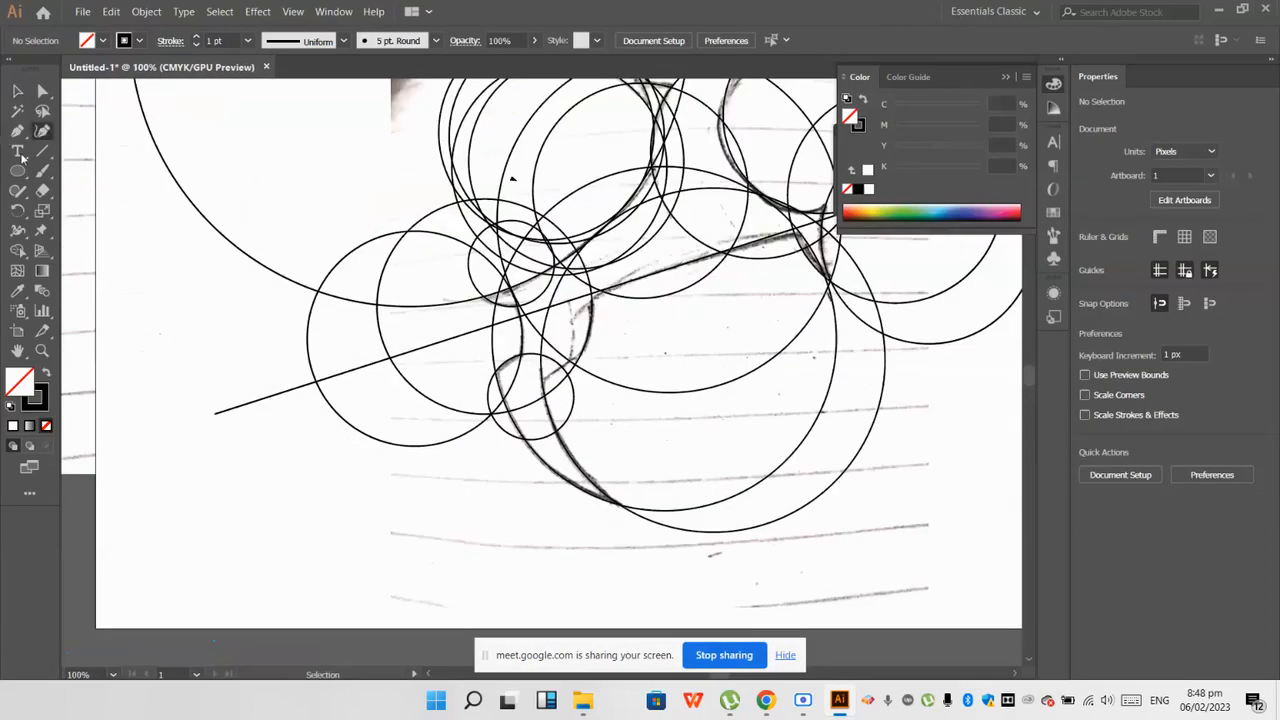
click(17, 135)
scroll(478, 367, down, 3)
scroll(275, 319, up, 3)
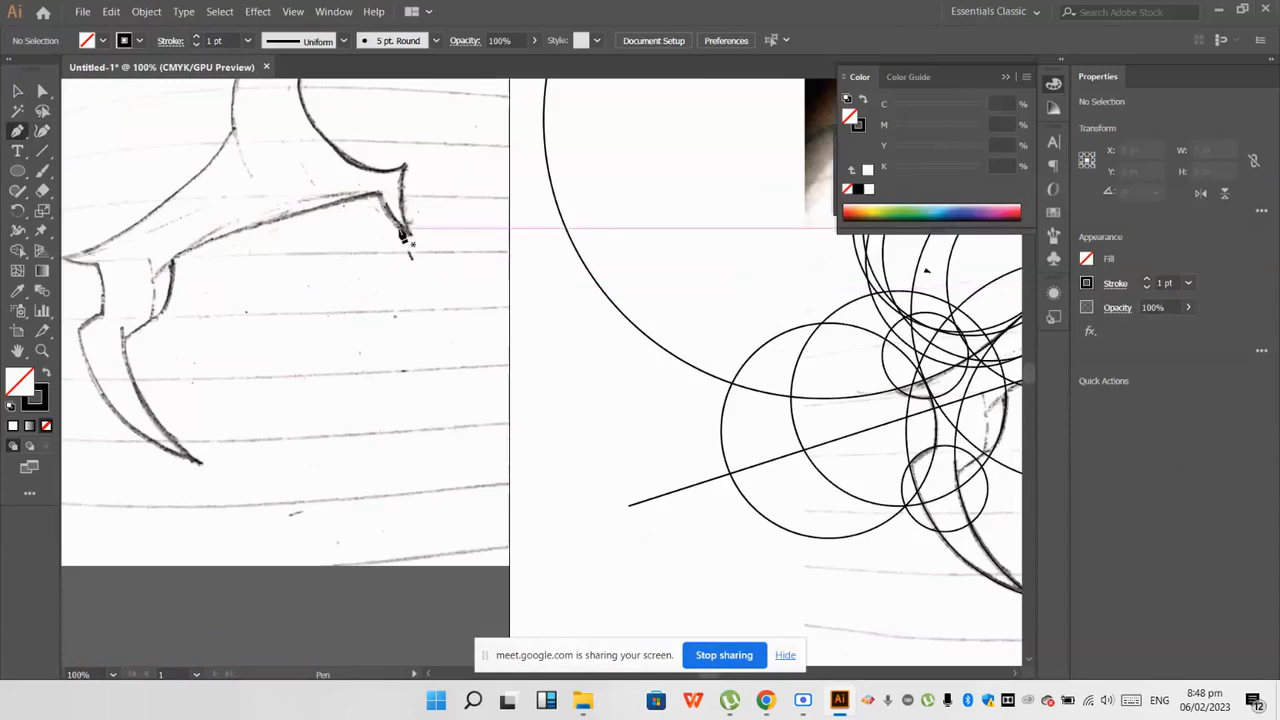
scroll(258, 307, down, 3)
scroll(522, 360, up, 3)
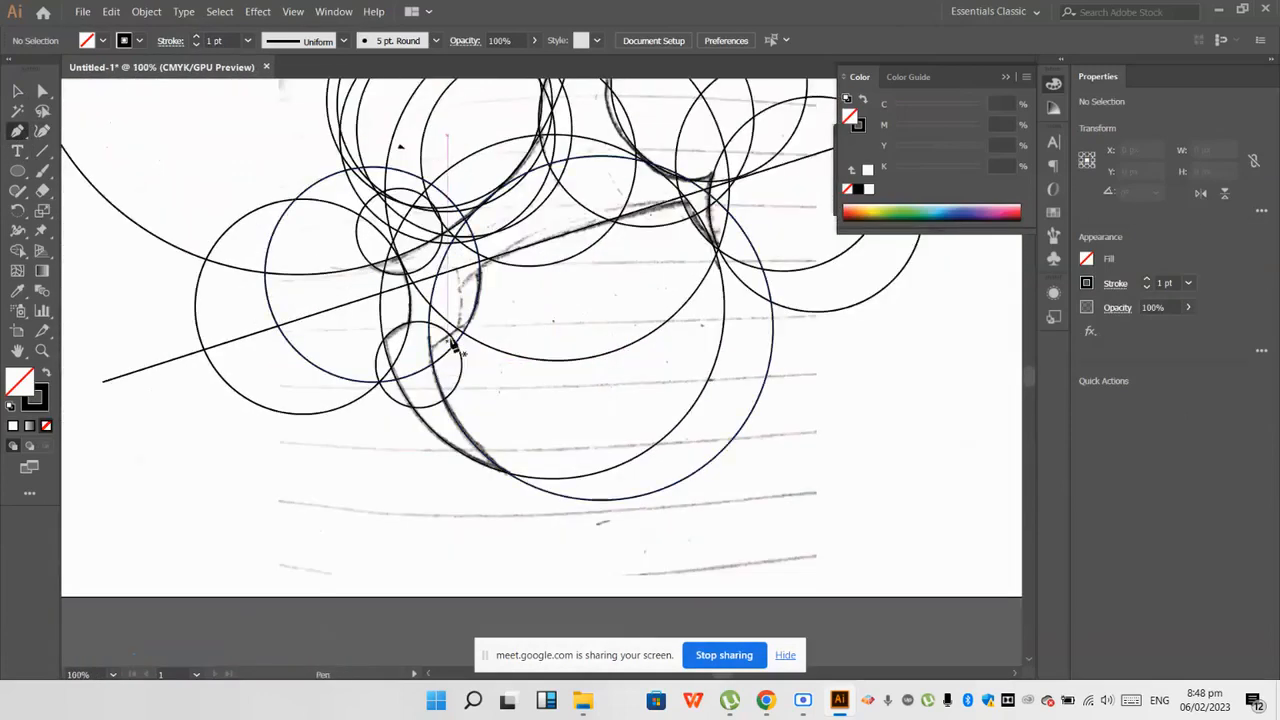
drag(487, 312, 476, 317)
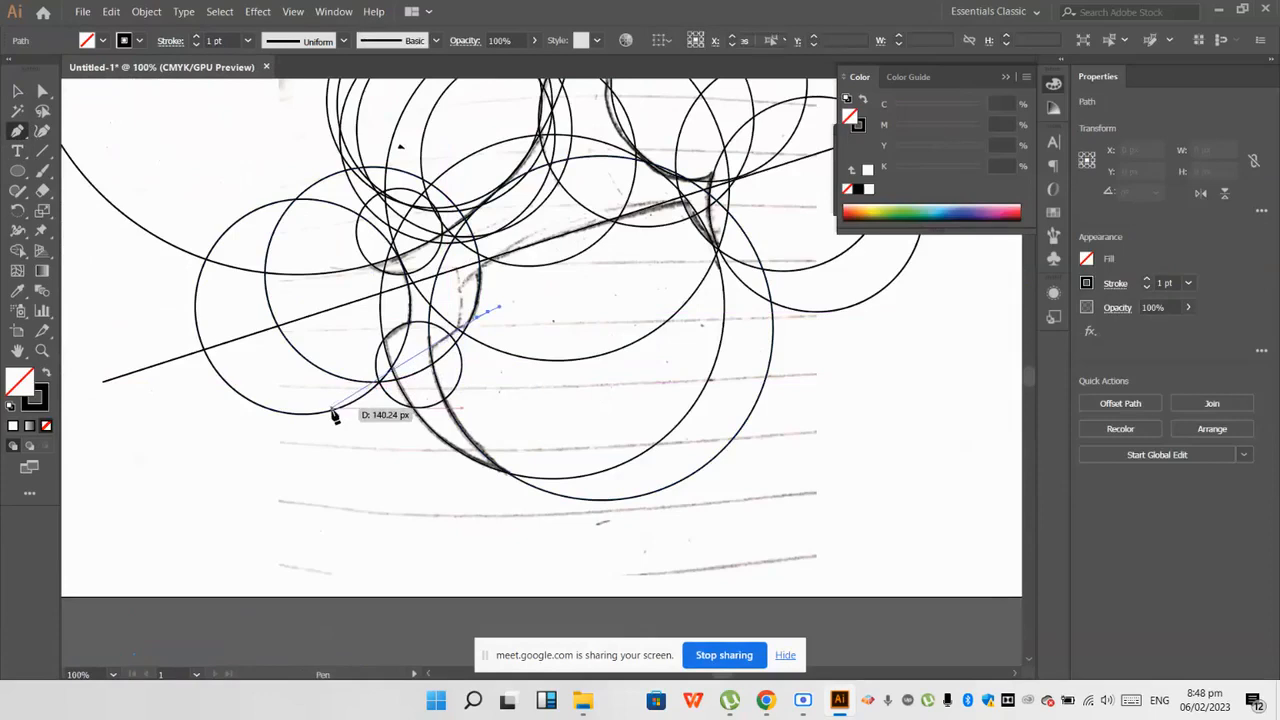
click(265, 455)
scroll(265, 452, down, 1)
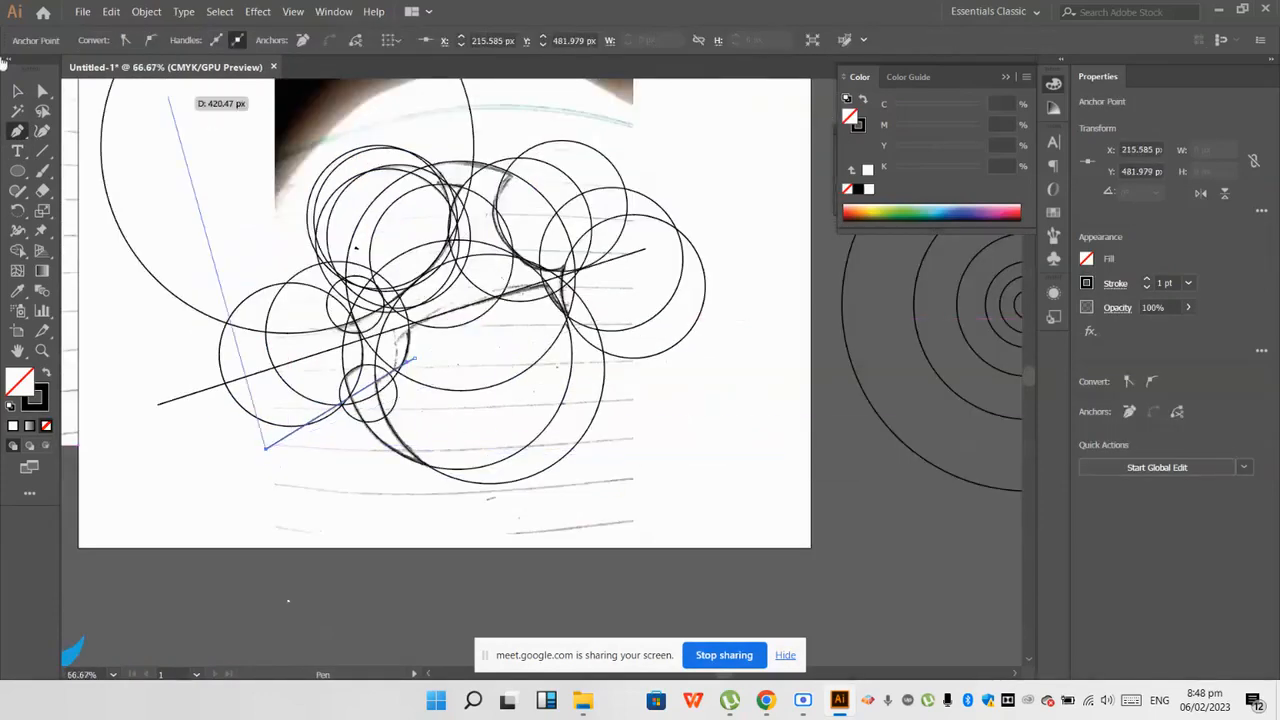
Step: Select all circles and lines, then erase the large outer circle and the upper circle's outer area with Shape Builder
click(17, 91)
scroll(322, 286, down, 3)
drag(495, 387, 245, 147)
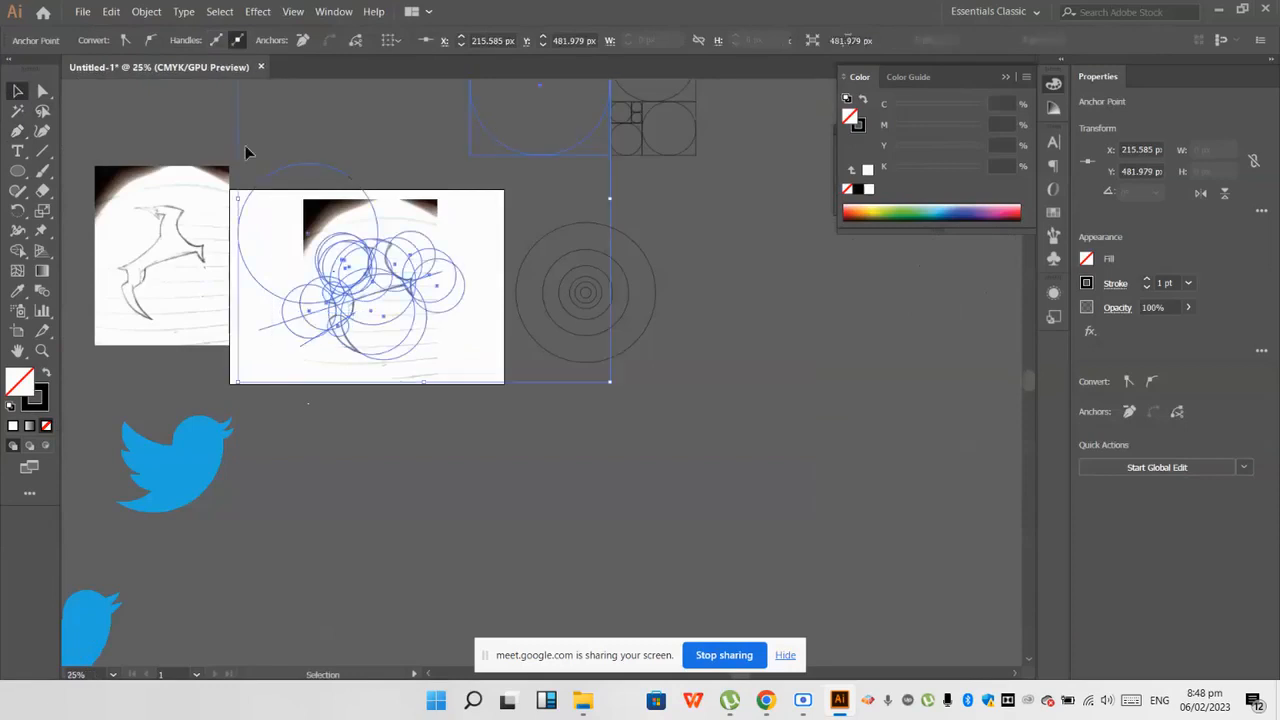
click(15, 255)
scroll(443, 240, up, 2)
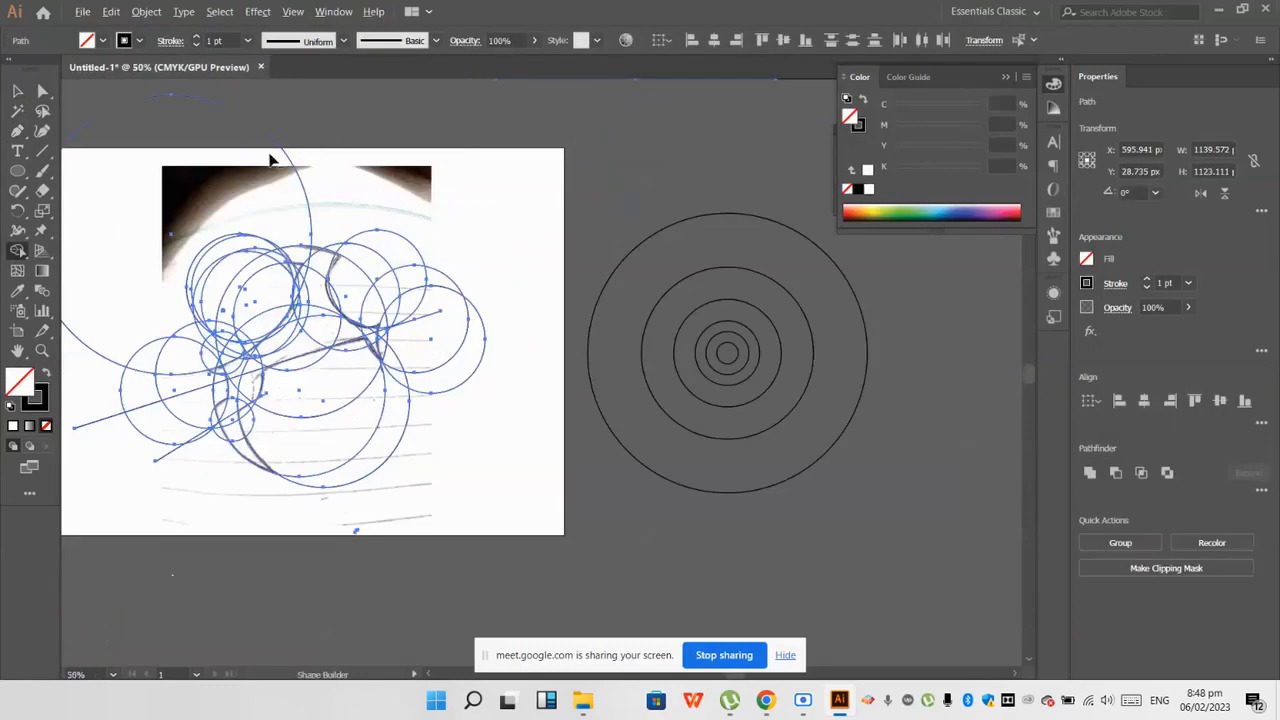
scroll(440, 255, up, 1)
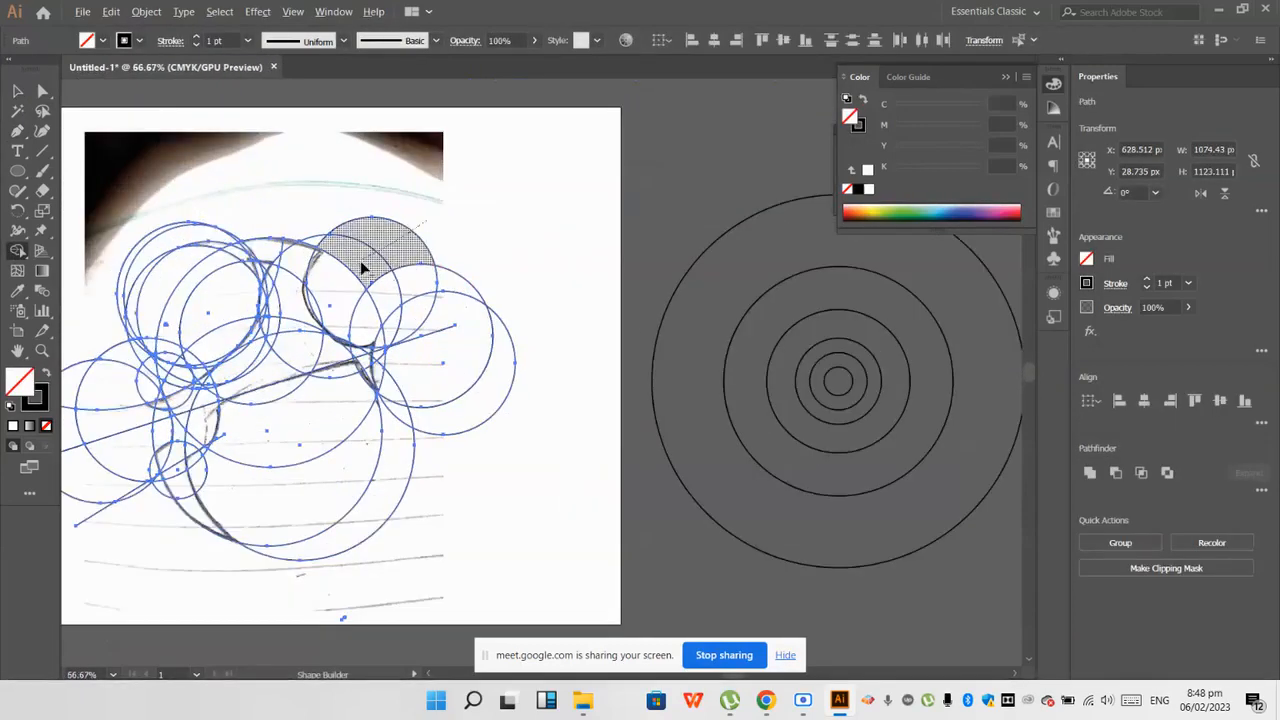
scroll(355, 263, up, 1)
scroll(365, 262, down, 1)
scroll(338, 228, up, 2)
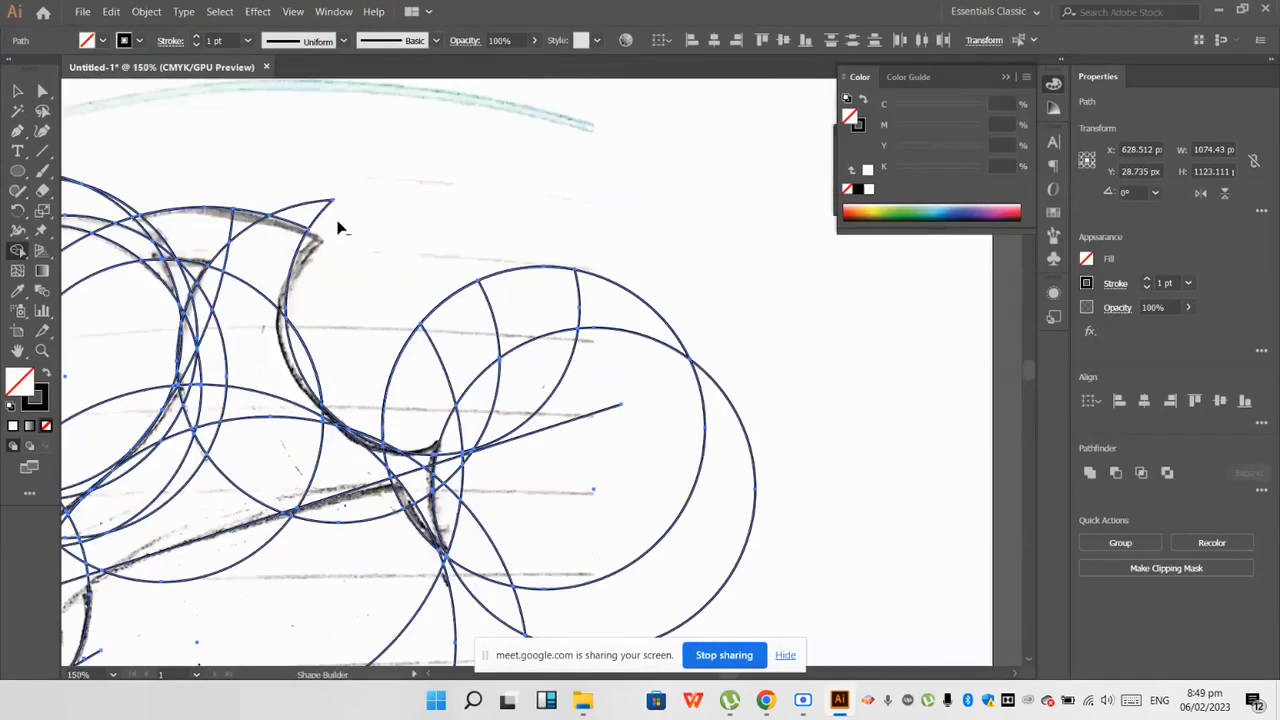
scroll(366, 286, down, 1)
scroll(348, 287, up, 2)
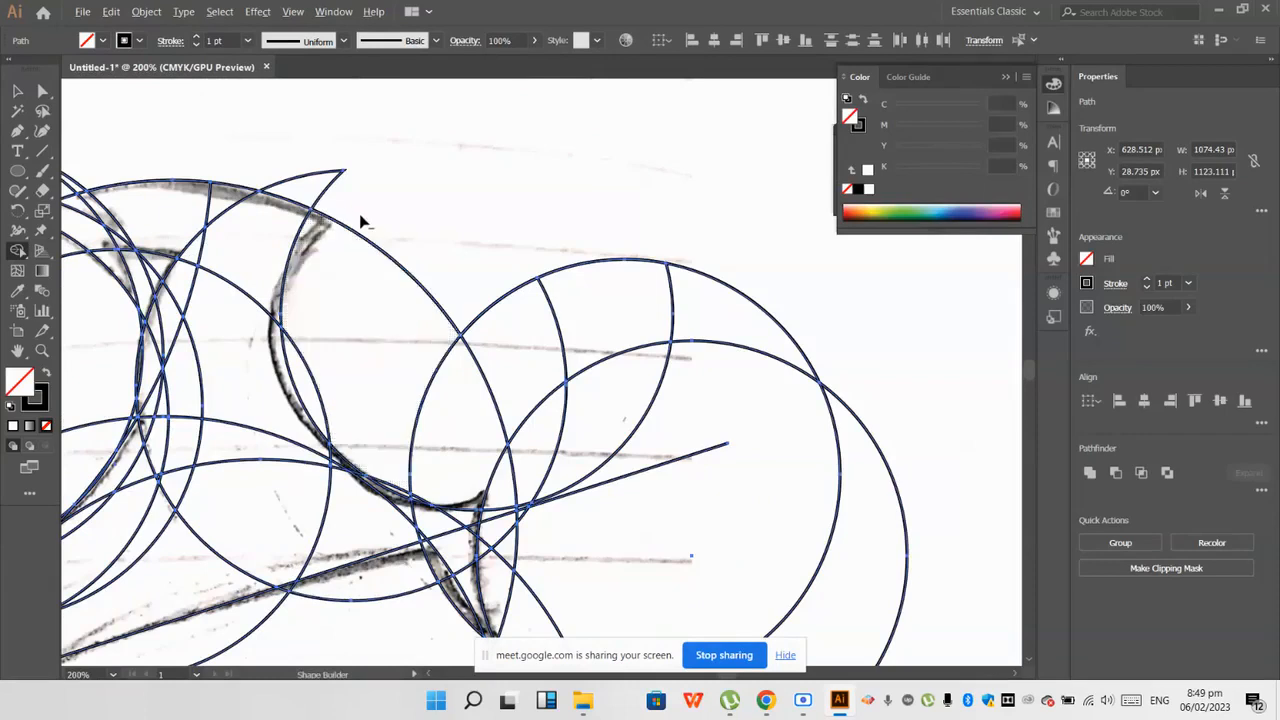
Step: Erase the overlapping circle areas above and to the right of the tail with Shape Builder
alt+click(640, 360)
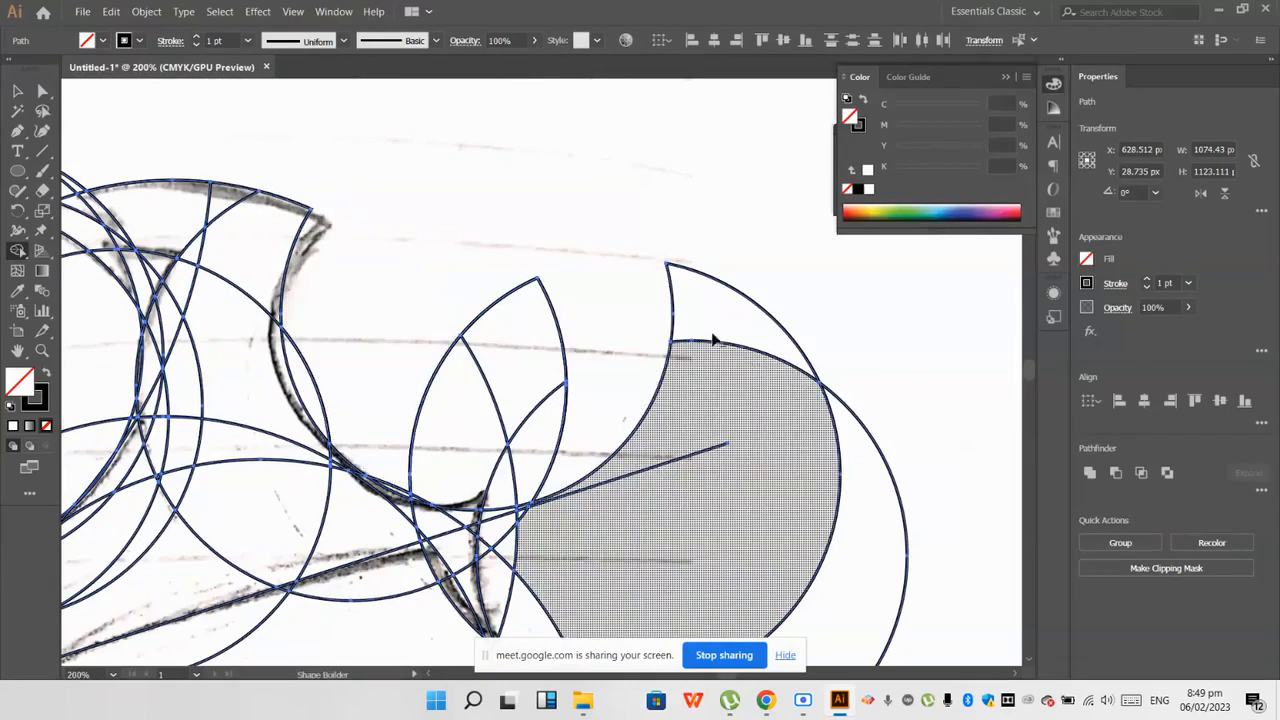
alt+click(700, 315)
drag(849, 446, 838, 440)
scroll(826, 434, down, 1)
drag(655, 365, 508, 343)
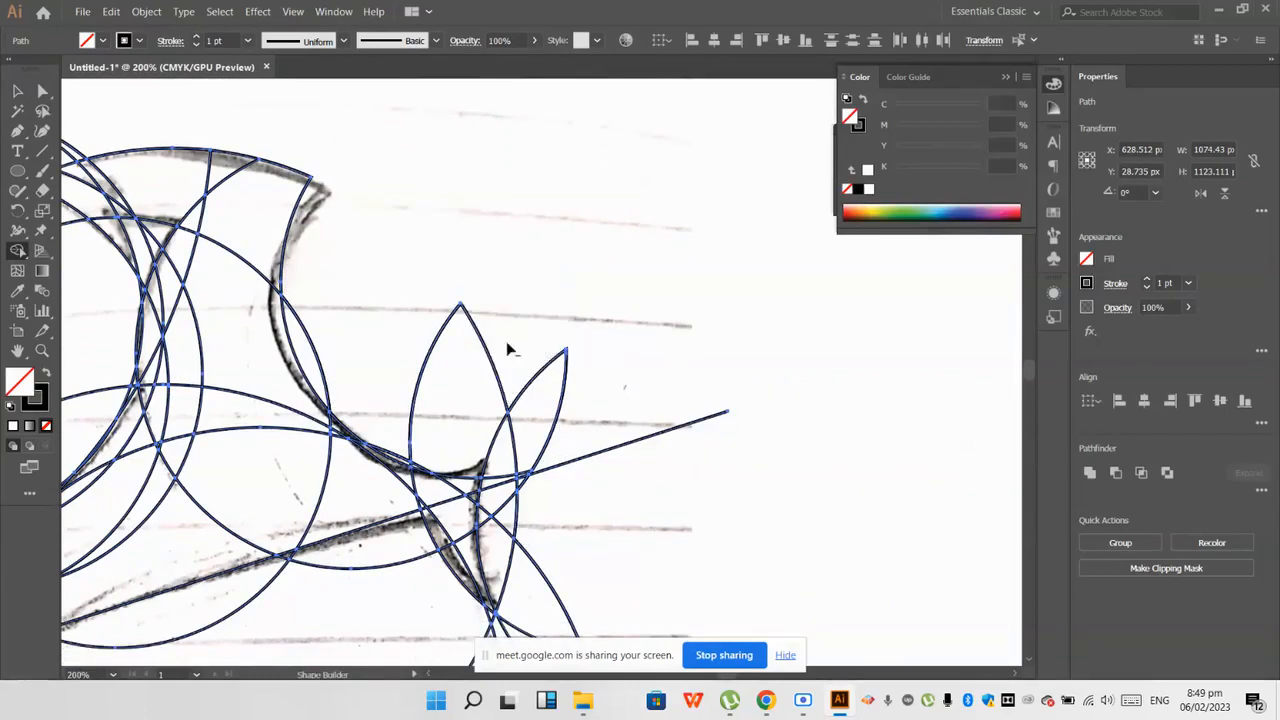
alt+click(545, 425)
alt+click(426, 405)
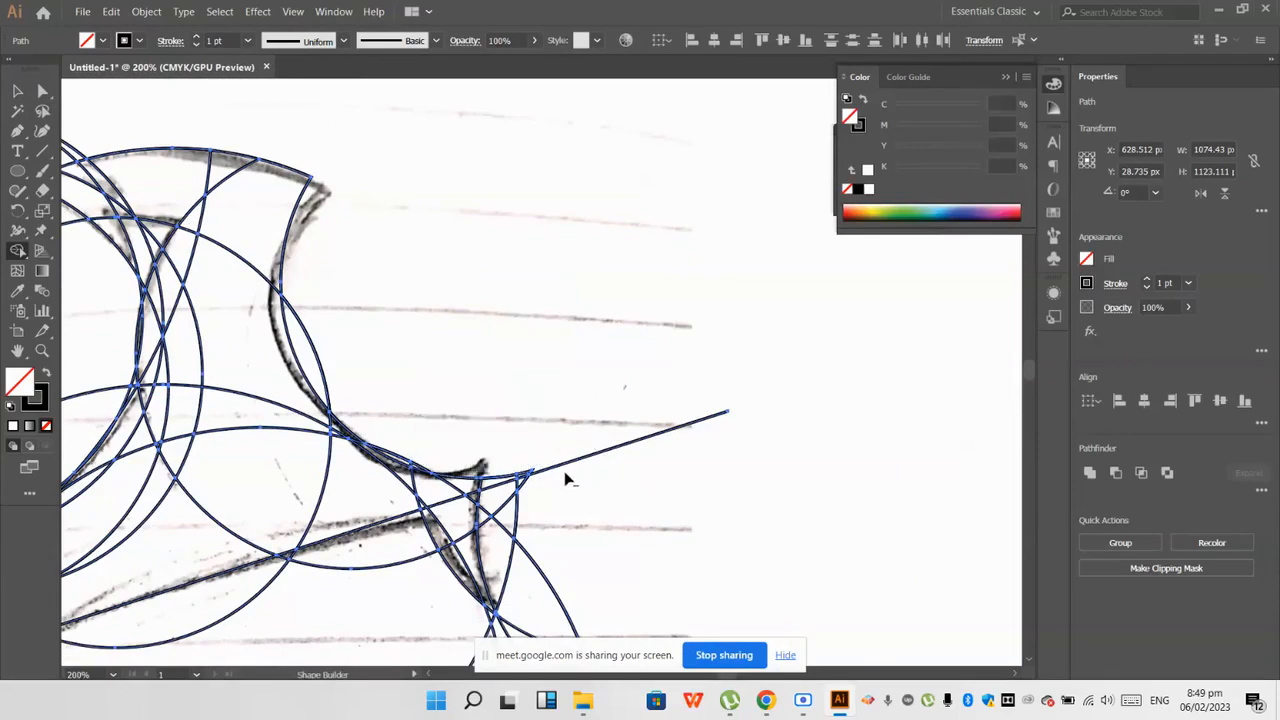
Step: Erase the large lower circle areas beneath the body and the outer pieces beside the tail with Shape Builder
scroll(540, 445, down, 1)
alt+scroll(531, 466, down, 2)
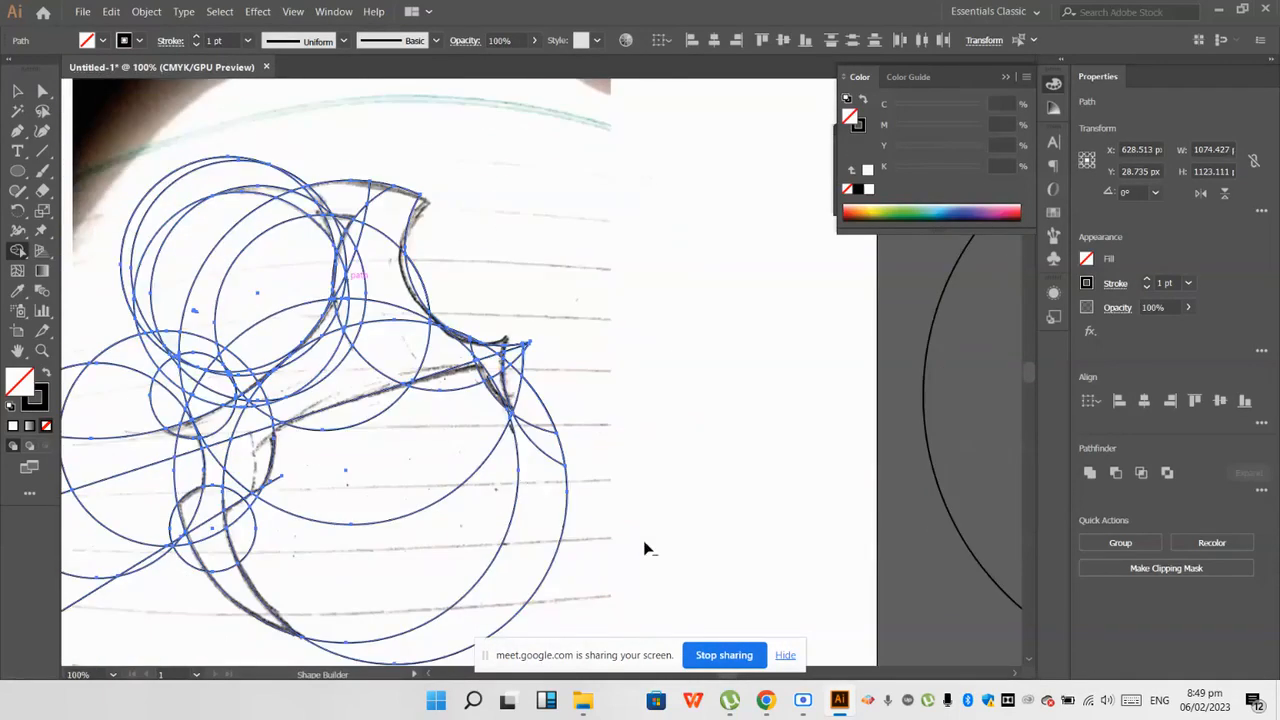
alt+click(390, 530)
alt+scroll(514, 526, up, 2)
scroll(597, 223, up, 2)
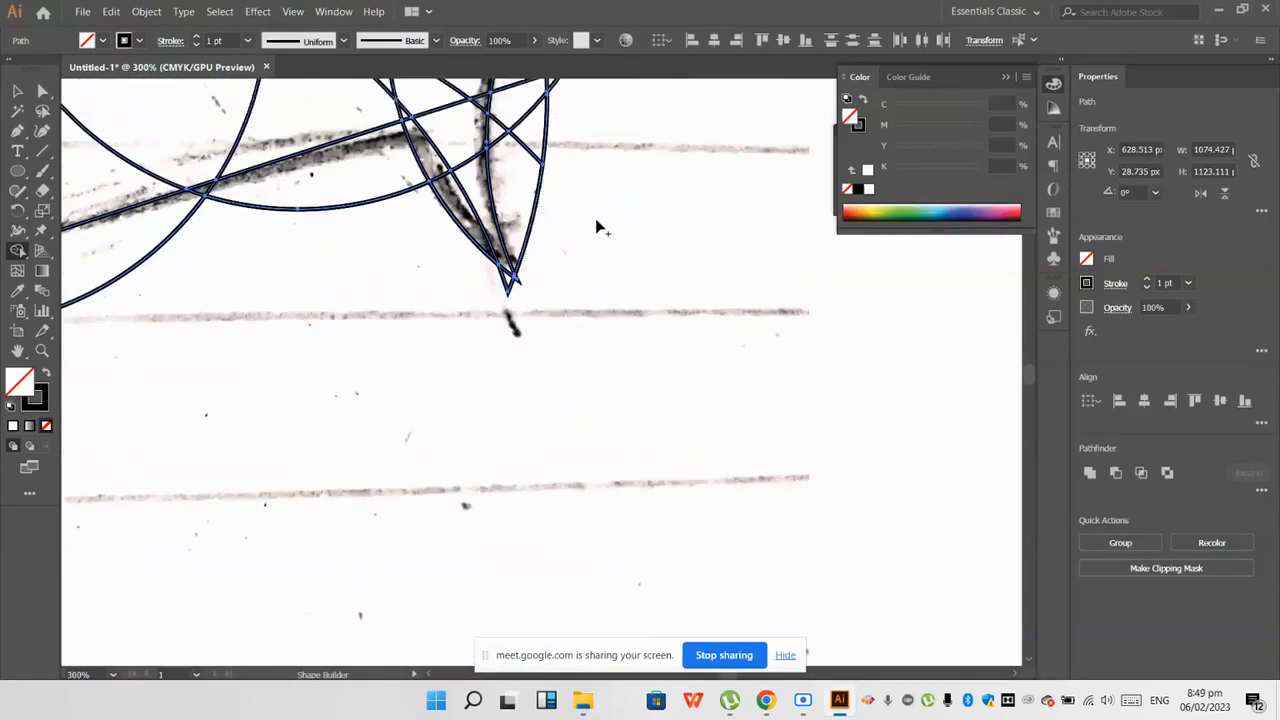
alt+click(528, 177)
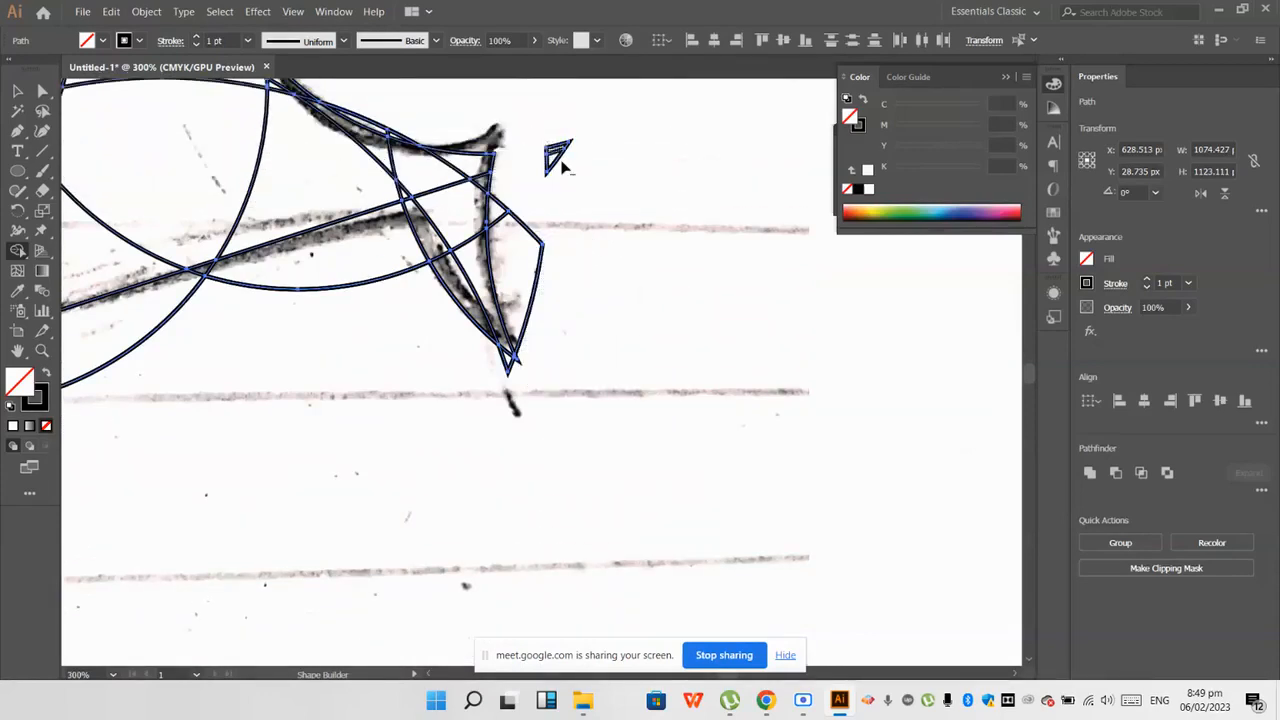
Step: Trim the leftover slivers at the tail tip and along the tail's upper edge to the sketch outline
alt+scroll(509, 262, up, 2)
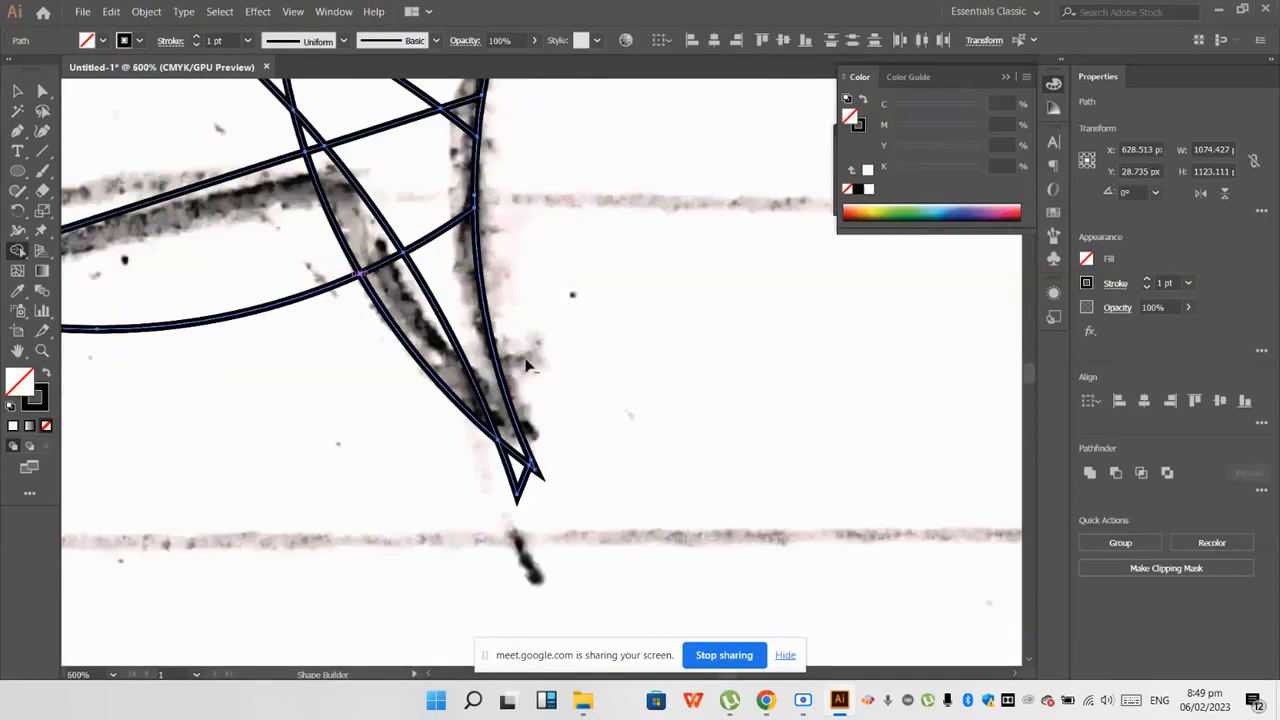
alt+scroll(477, 471, down, 3)
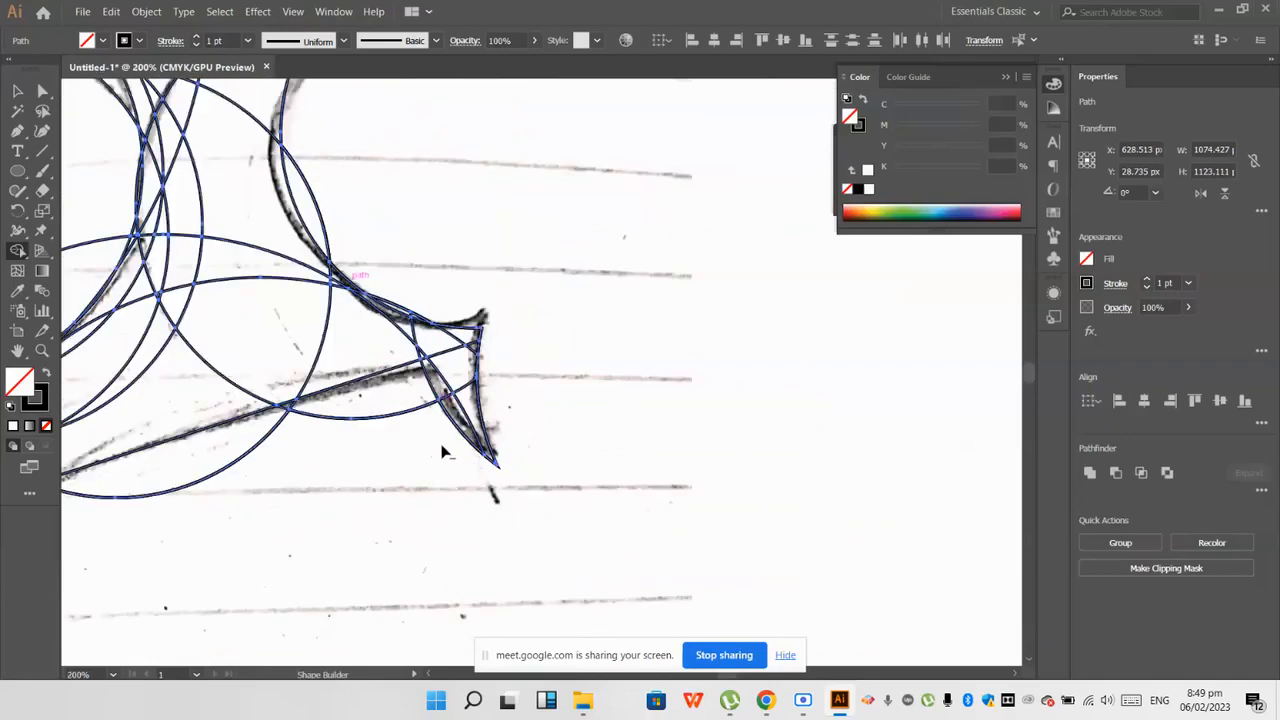
alt+scroll(443, 451, up, 2)
alt+scroll(451, 443, down, 3)
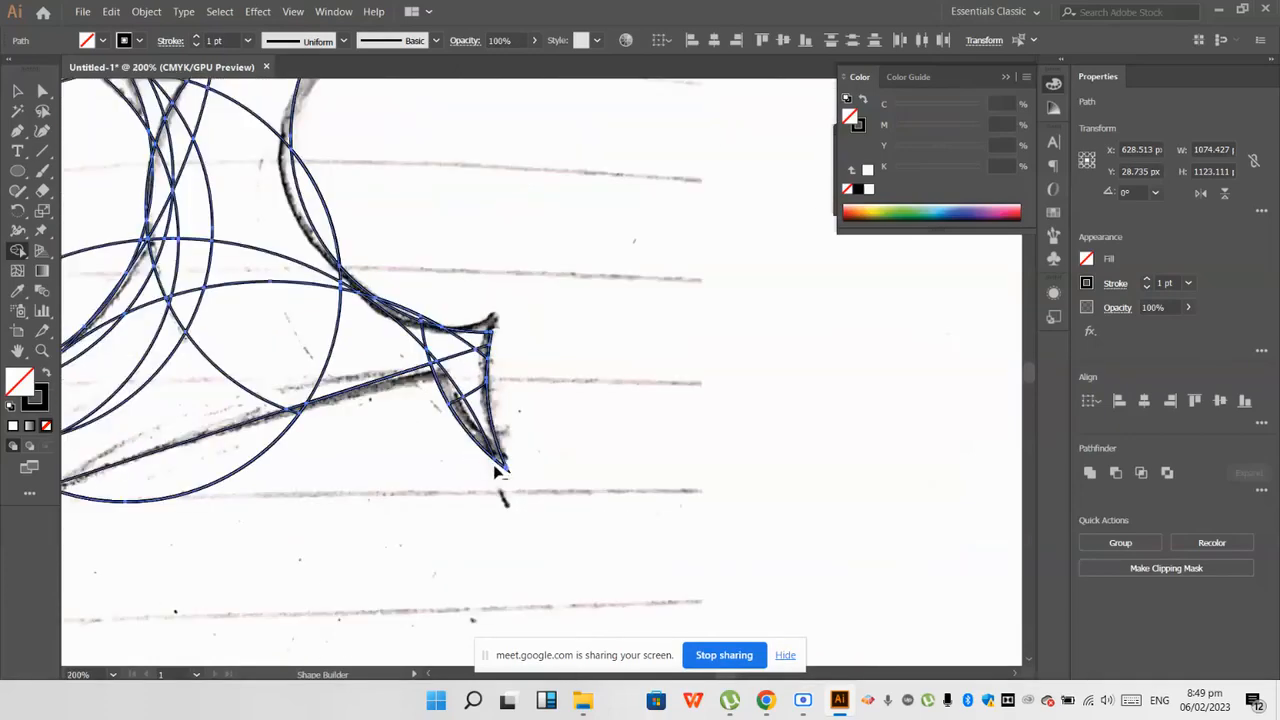
alt+scroll(437, 366, up, 3)
scroll(498, 537, down, 1)
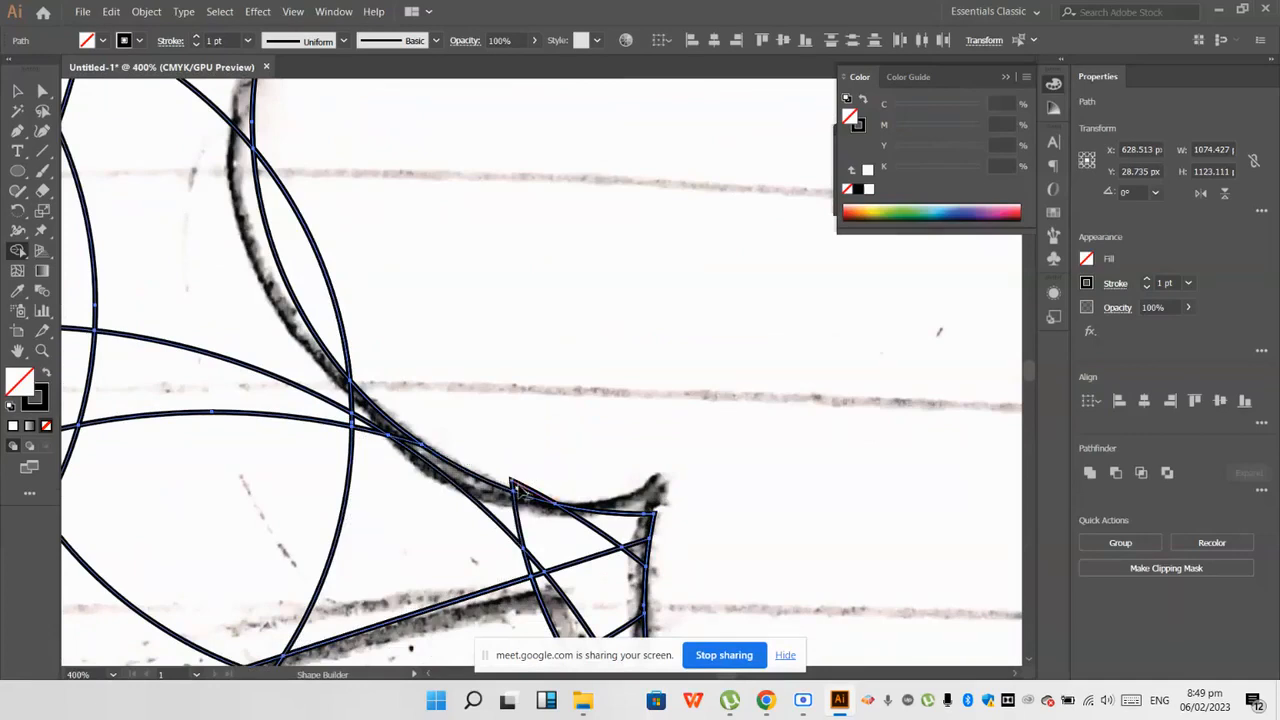
alt+scroll(519, 493, up, 2)
alt+scroll(517, 493, down, 4)
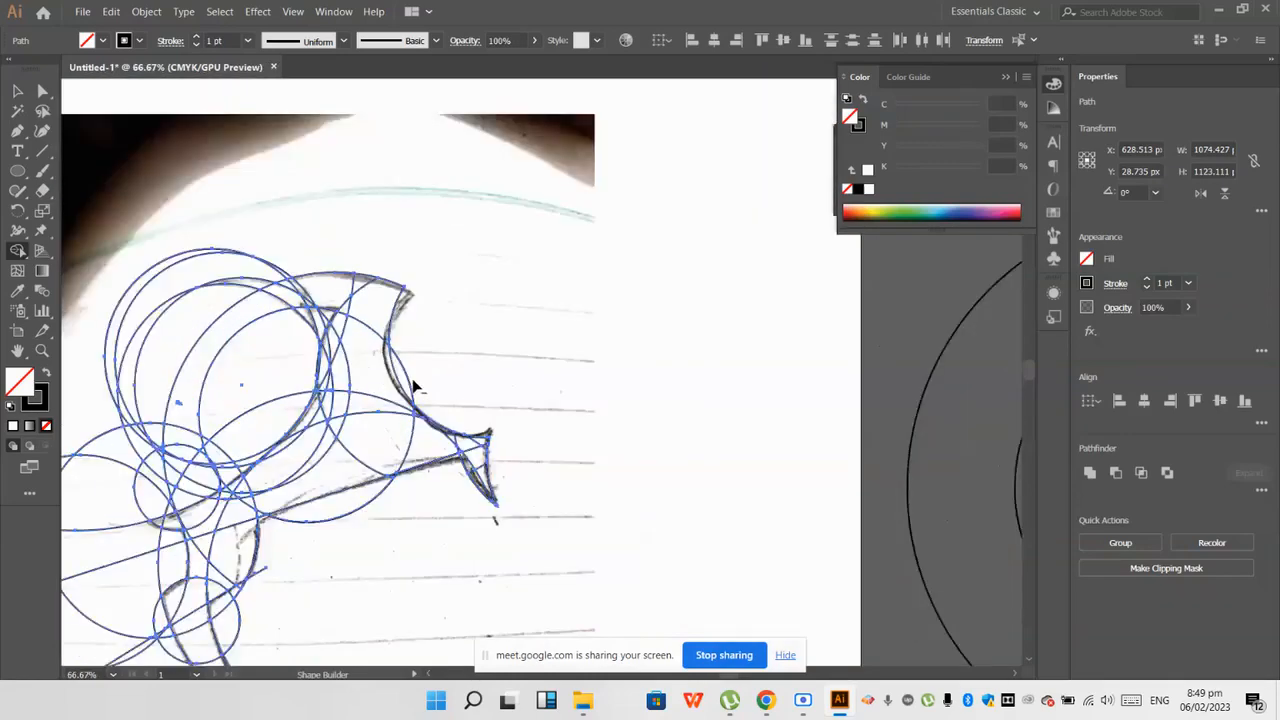
Step: Erase the overlapping circles at the upper left and trim their remaining slivers around the sketch's upper notch
alt+scroll(414, 384, up, 2)
alt+scroll(432, 410, down, 4)
alt+scroll(271, 409, up, 2)
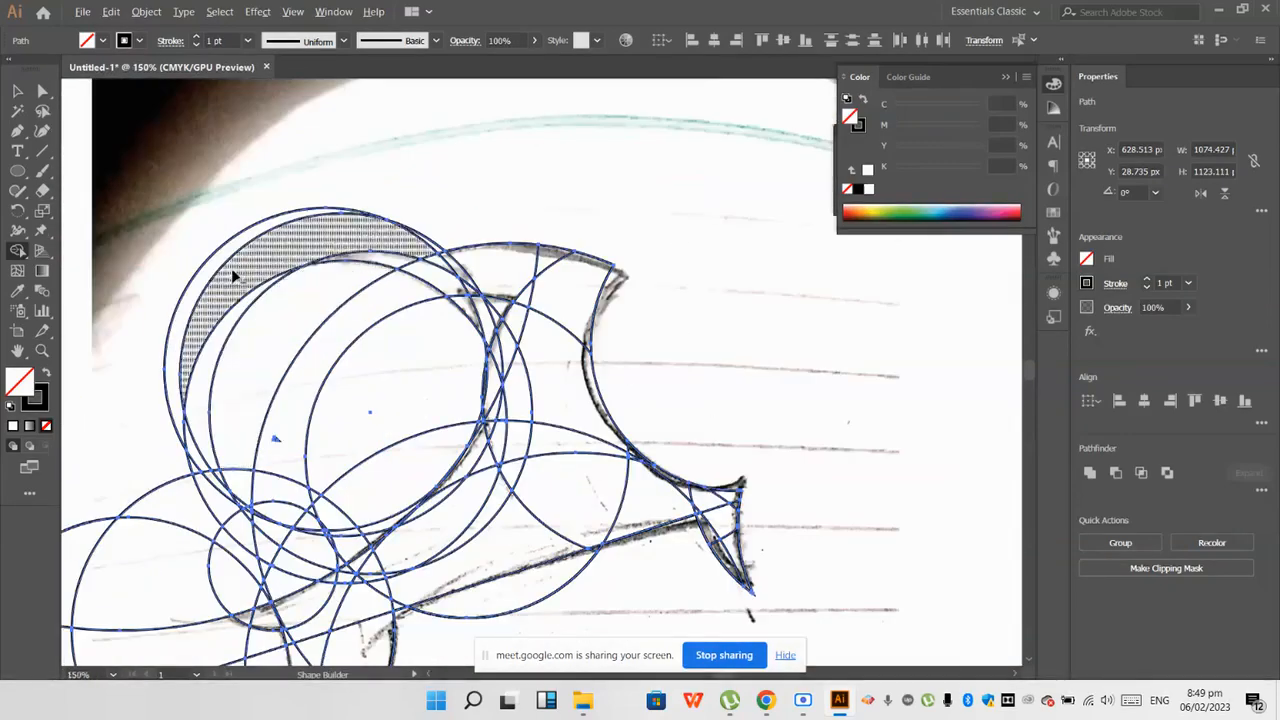
alt+scroll(418, 249, up, 2)
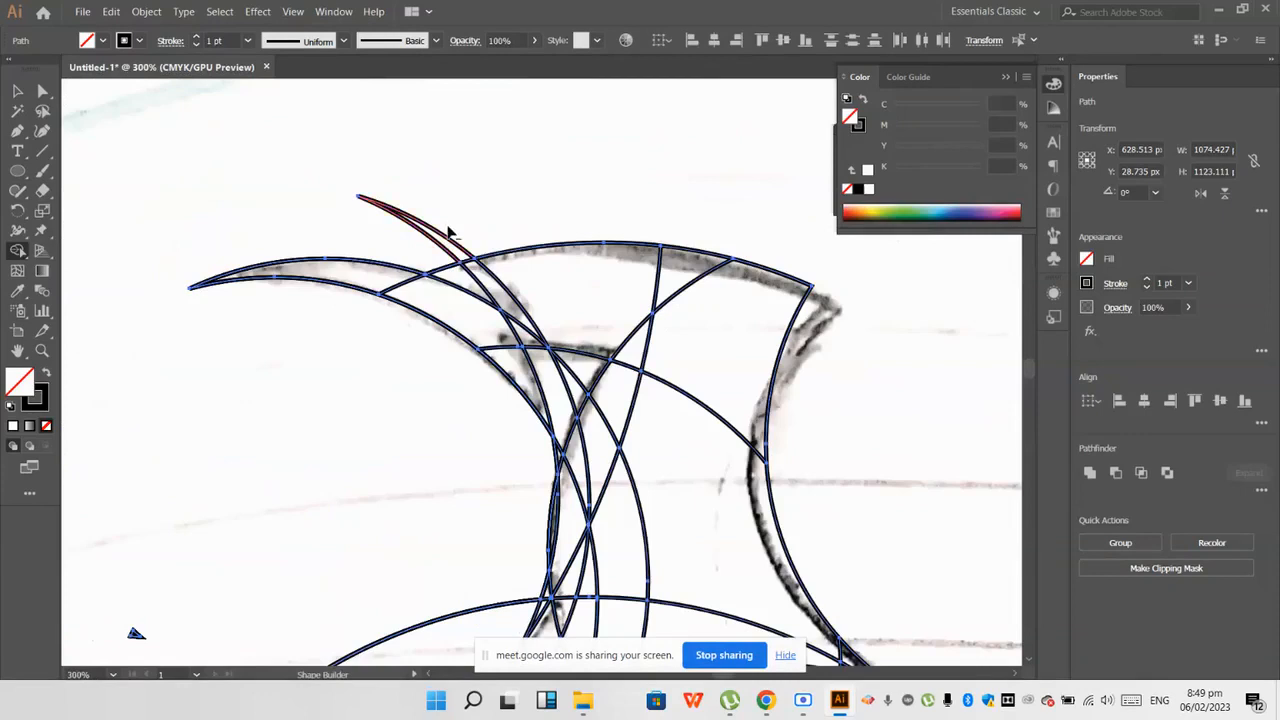
alt+scroll(414, 234, up, 2)
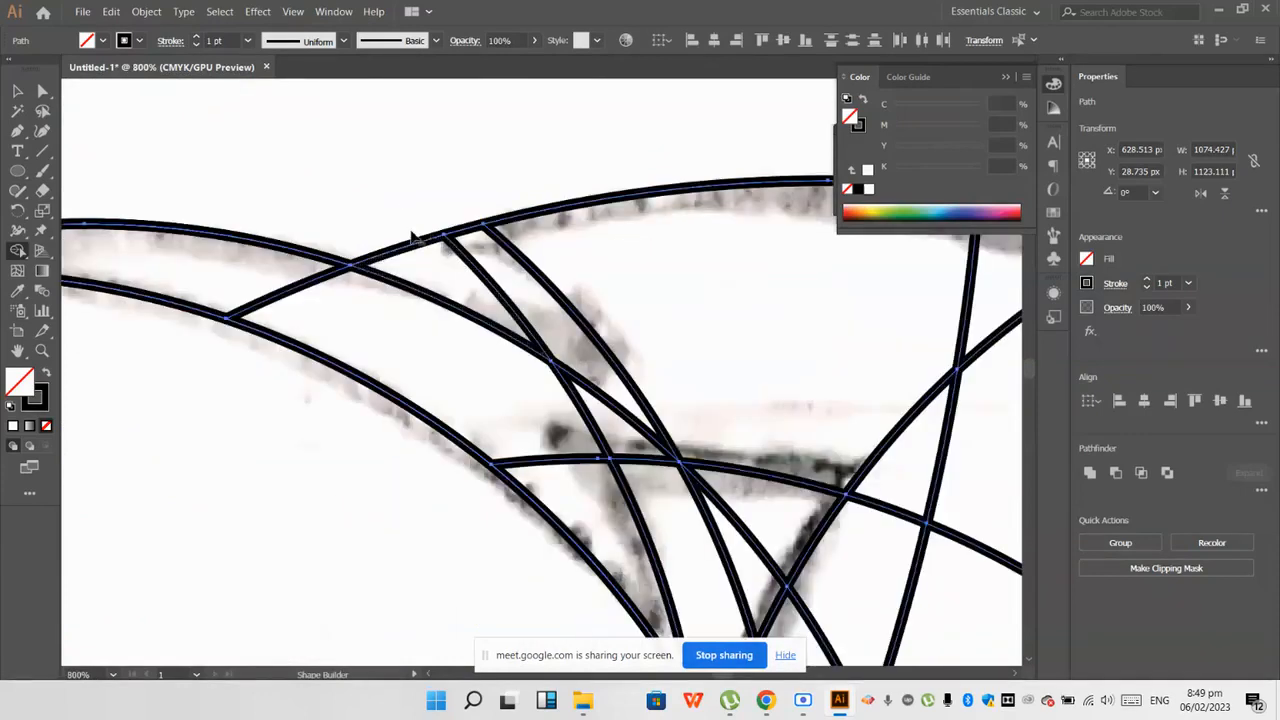
alt+scroll(443, 337, down, 4)
alt+scroll(465, 355, up, 3)
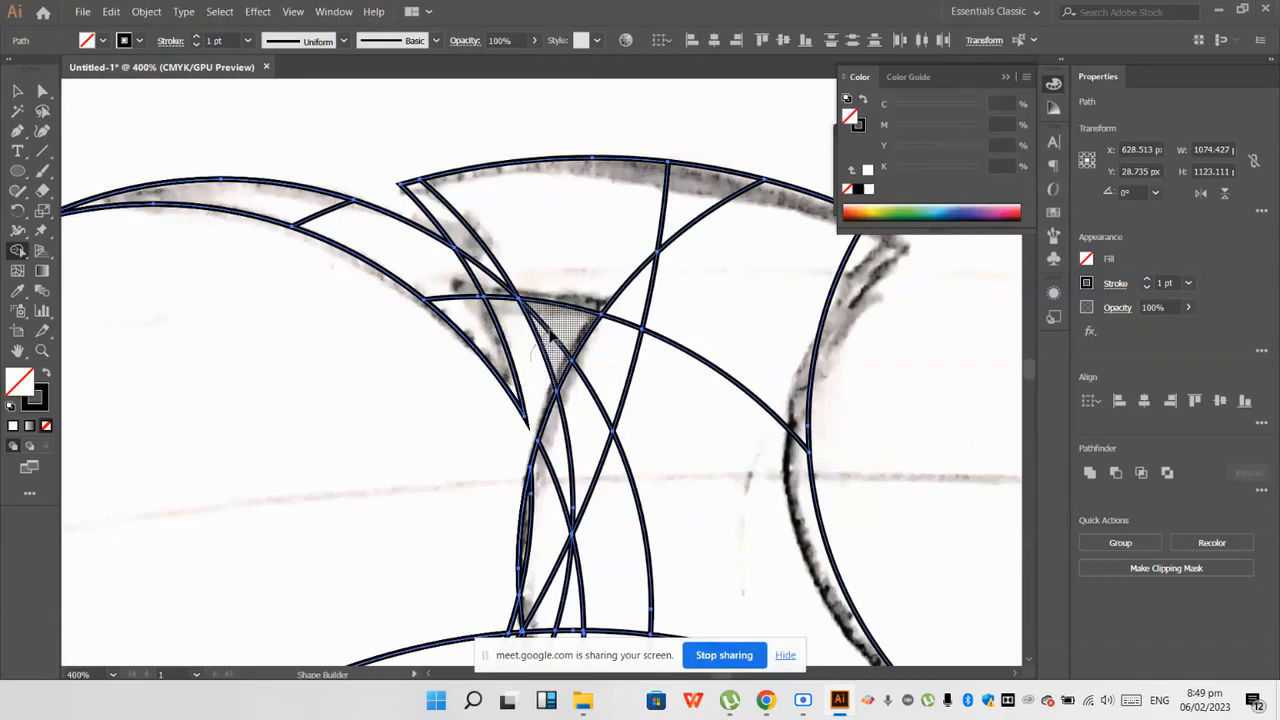
Step: Erase the circle areas to the left of the leg and the loose outer line ends with Shape Builder
alt+scroll(534, 350, down, 1)
alt+scroll(460, 333, down, 2)
scroll(366, 334, down, 4)
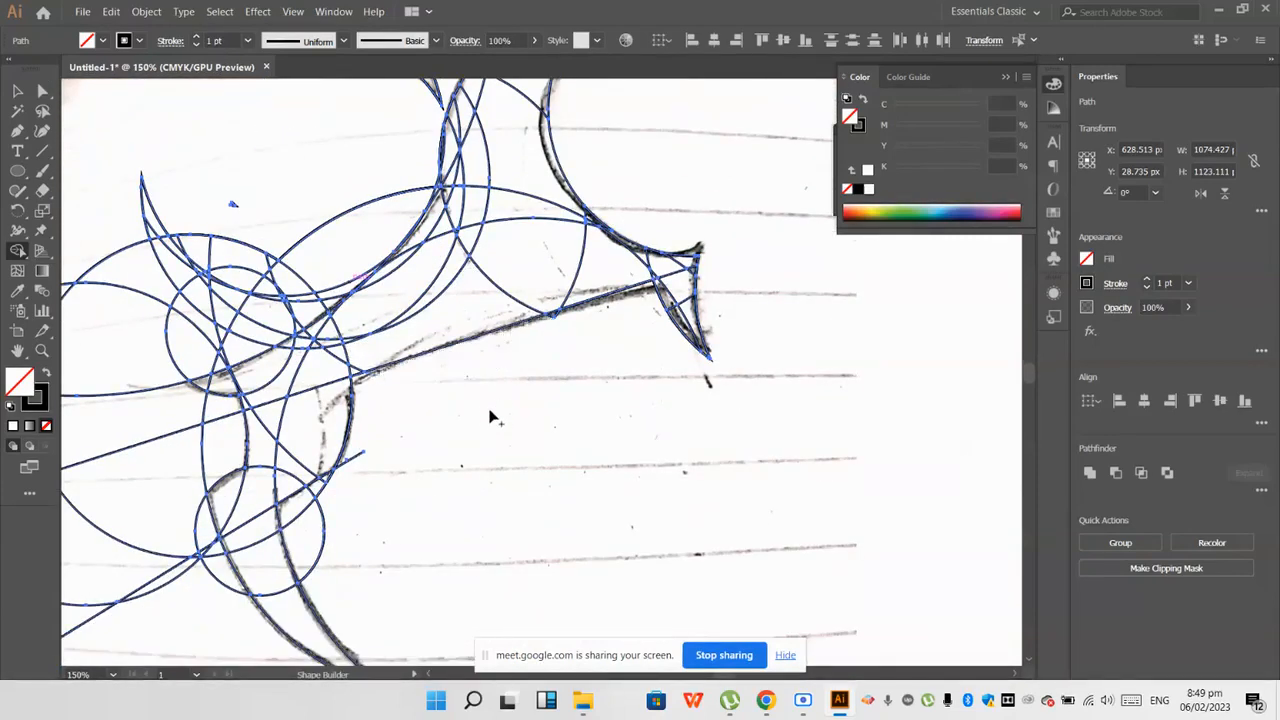
alt+scroll(437, 471, down, 4)
alt+scroll(363, 514, up, 2)
alt+scroll(412, 437, up, 3)
mouse_move(366, 410)
alt+mouse_down()
mouse_move(257, 286)
mouse_move(260, 195)
alt+mouse_up()
alt+scroll(324, 329, down, 2)
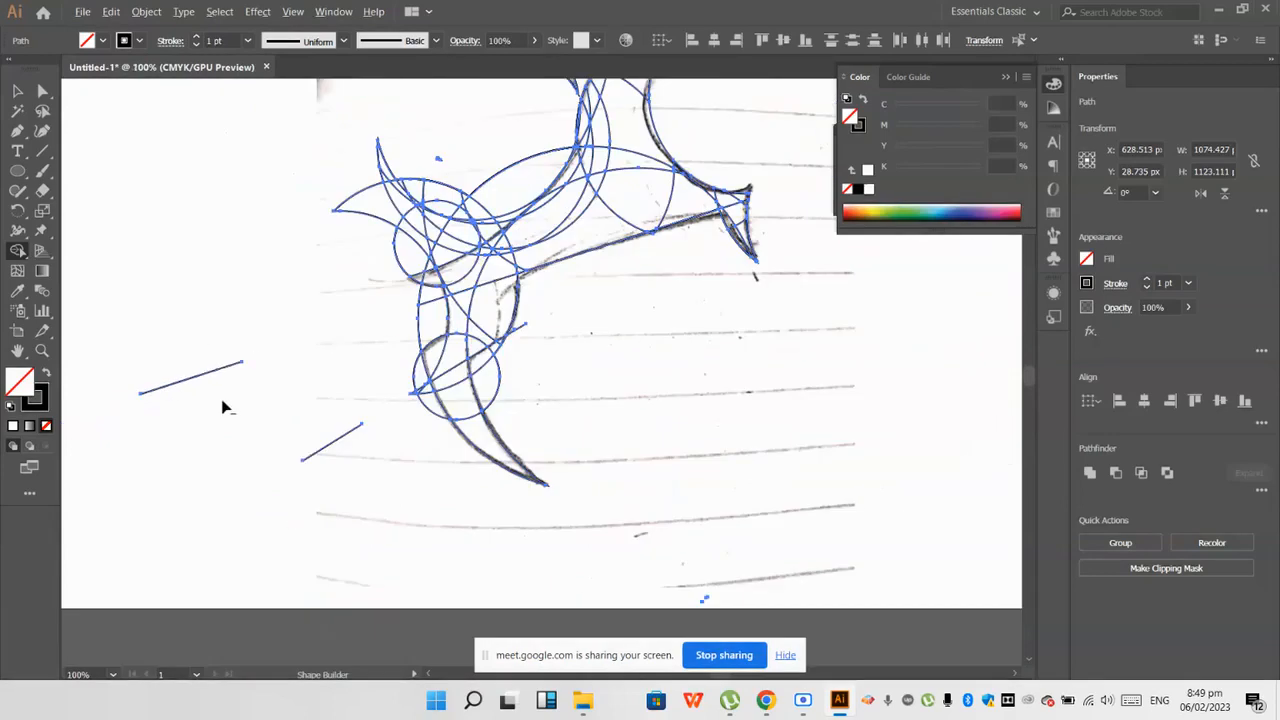
alt+scroll(279, 390, up, 2)
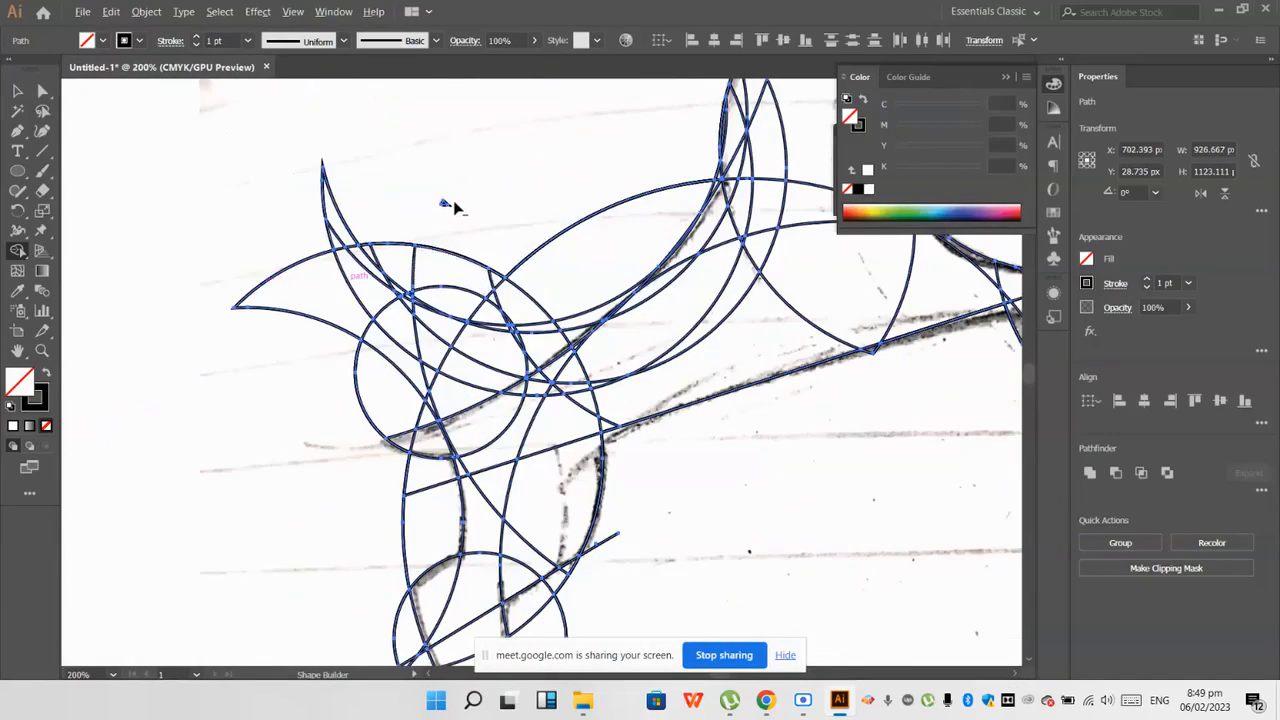
Step: Erase the pointed circle remnants and the large arc outside the body's left edge with Shape Builder
alt+scroll(422, 230, up, 1)
drag(462, 202, 192, 362)
drag(230, 350, 335, 138)
drag(489, 232, 313, 446)
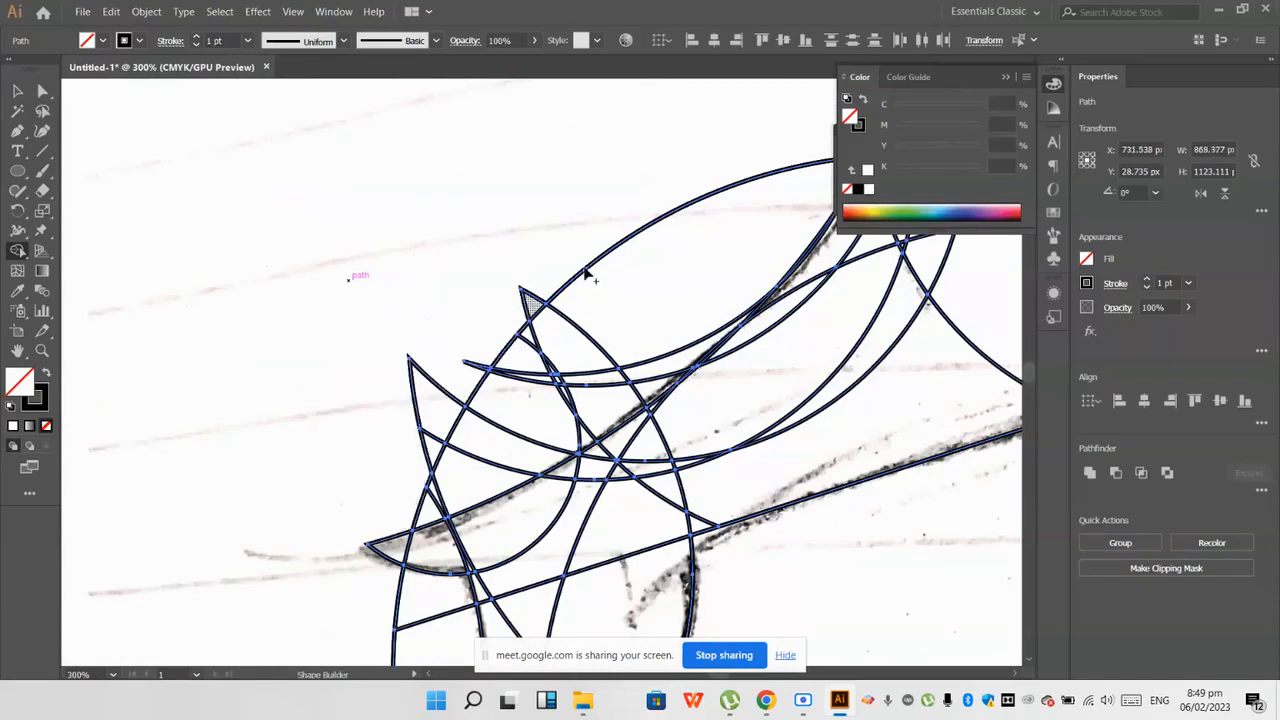
scroll(480, 236, down, 1)
mouse_move(598, 190)
mouse_down()
mouse_move(582, 282)
mouse_move(421, 363)
mouse_move(499, 293)
mouse_up()
scroll(584, 281, up, 1)
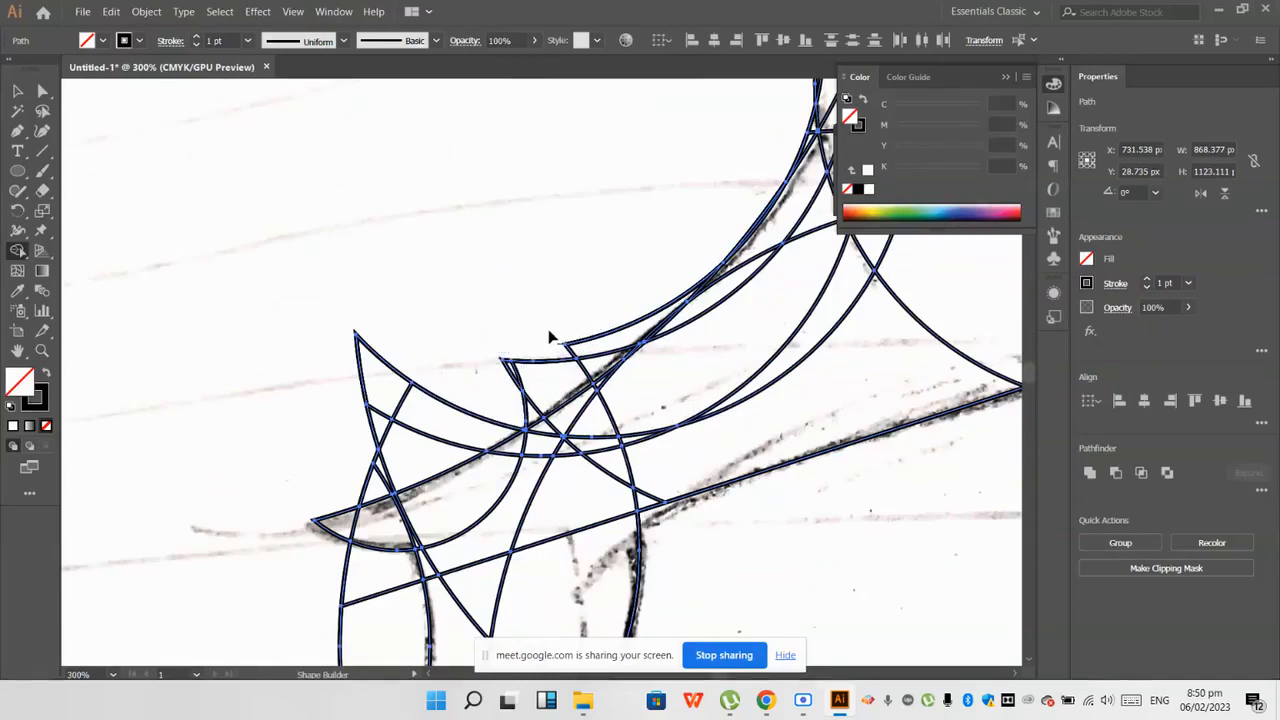
Step: Trim the remaining arcs above the sketched curve leading to the left tip, including the stray segment
drag(549, 337, 535, 388)
drag(601, 333, 613, 342)
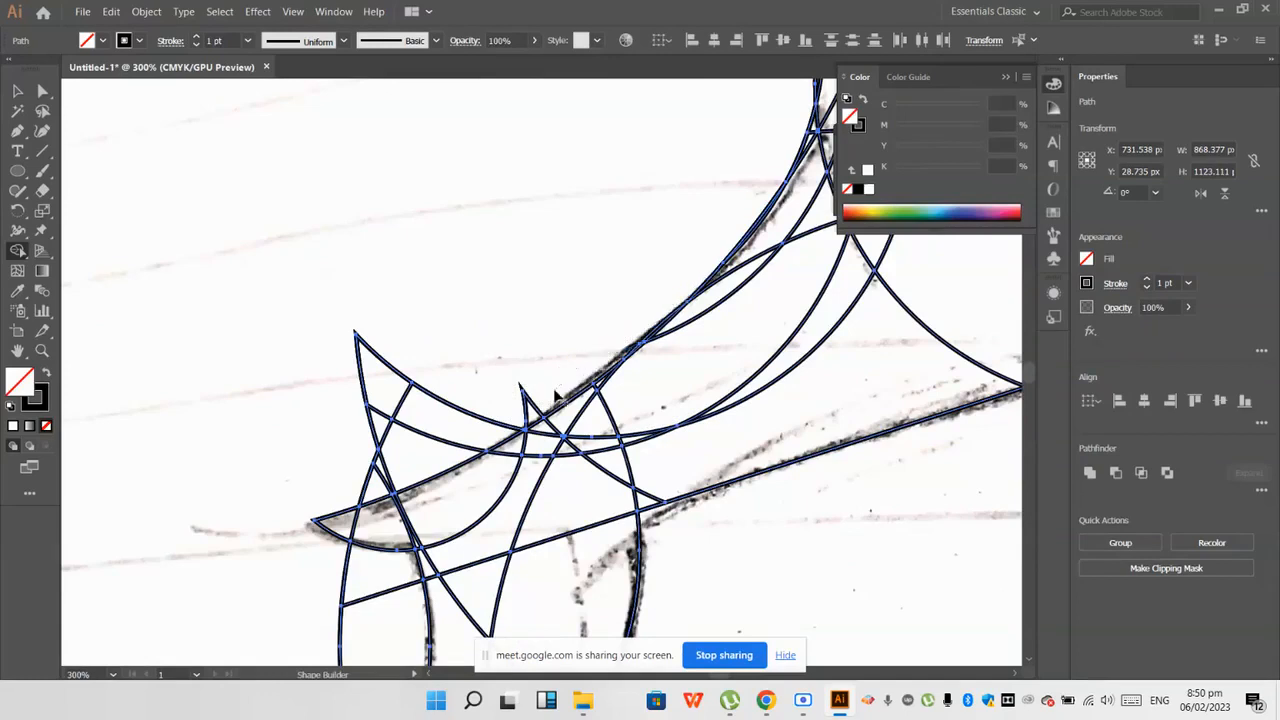
drag(425, 408, 343, 443)
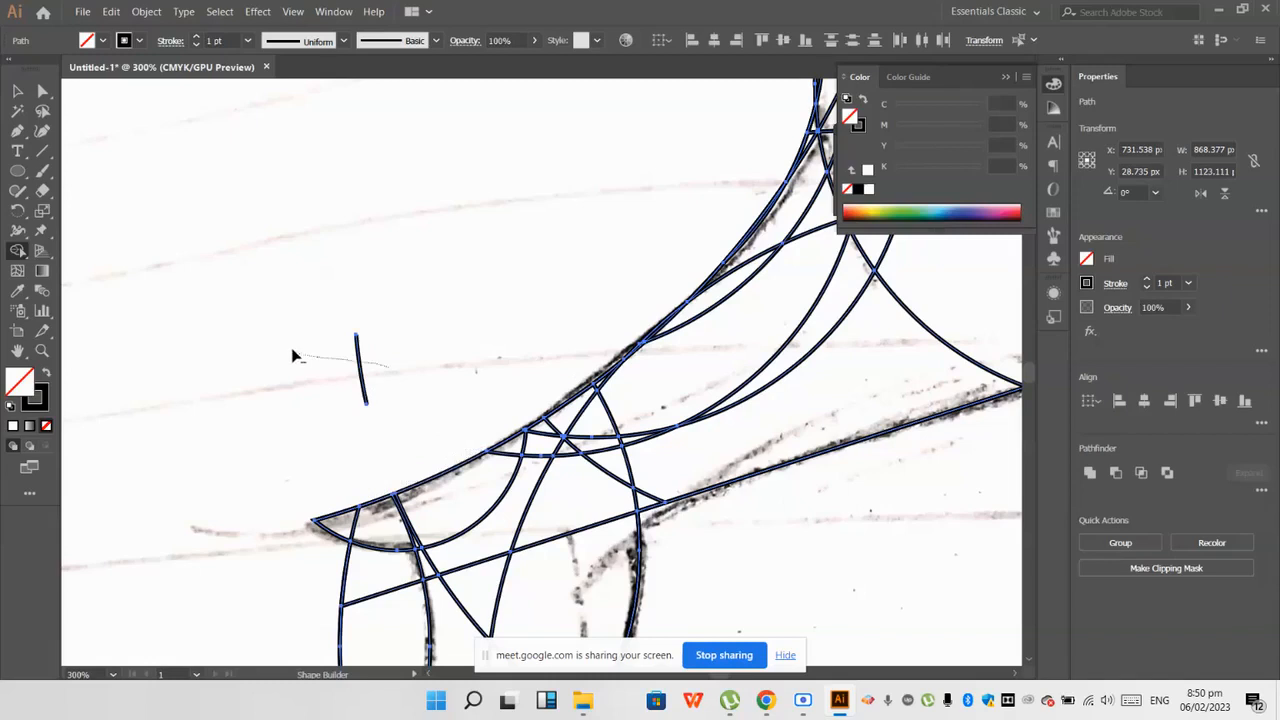
drag(292, 350, 290, 353)
Step: Erase the stray segment, the outer lines below the left tip and left of the leg, and the circle bulging right of the leg
scroll(293, 390, down, 2)
scroll(286, 497, up, 3)
mouse_move(305, 489)
mouse_down()
mouse_move(422, 495)
mouse_move(371, 507)
mouse_up()
scroll(371, 507, down, 5)
drag(378, 592, 352, 518)
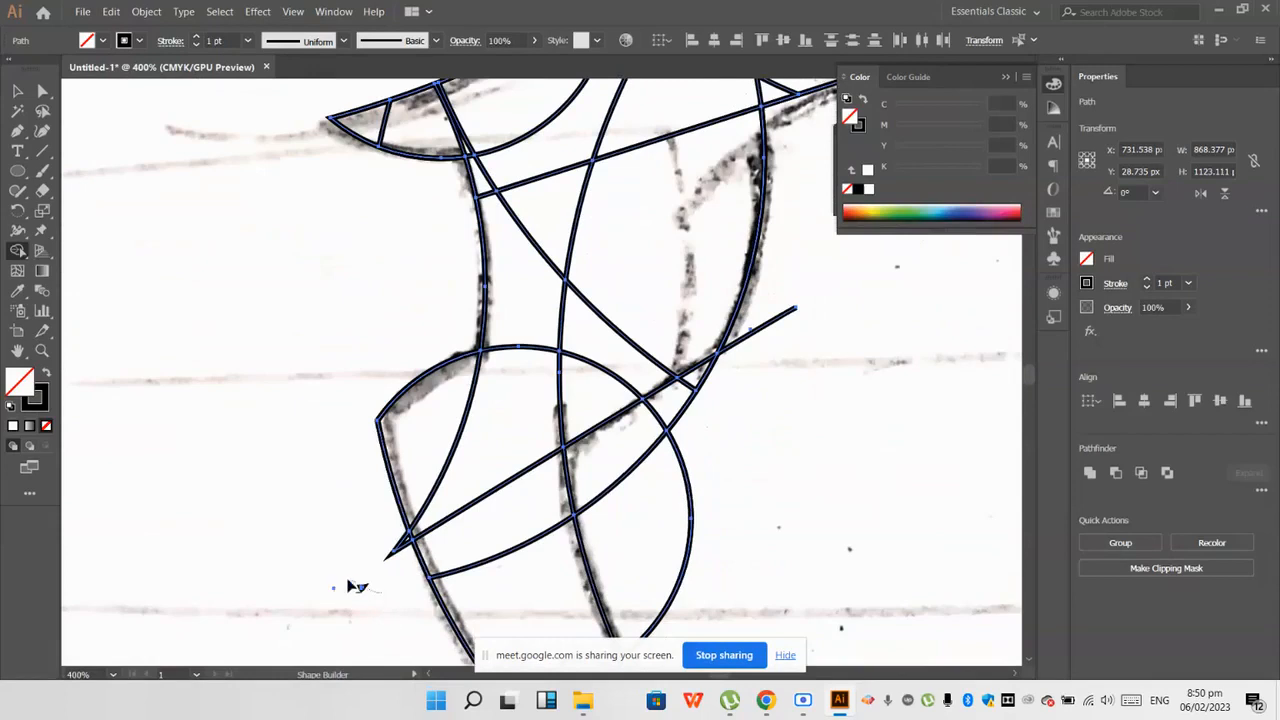
scroll(376, 556, down, 1)
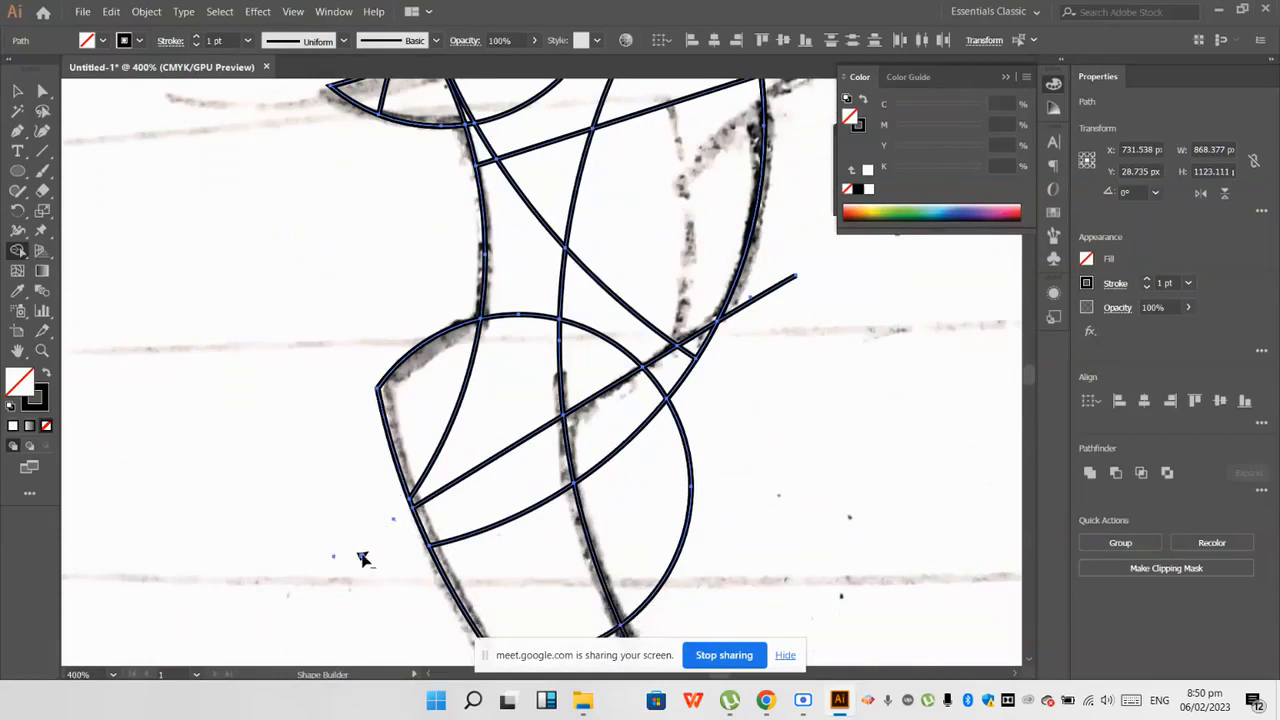
scroll(360, 555, down, 1)
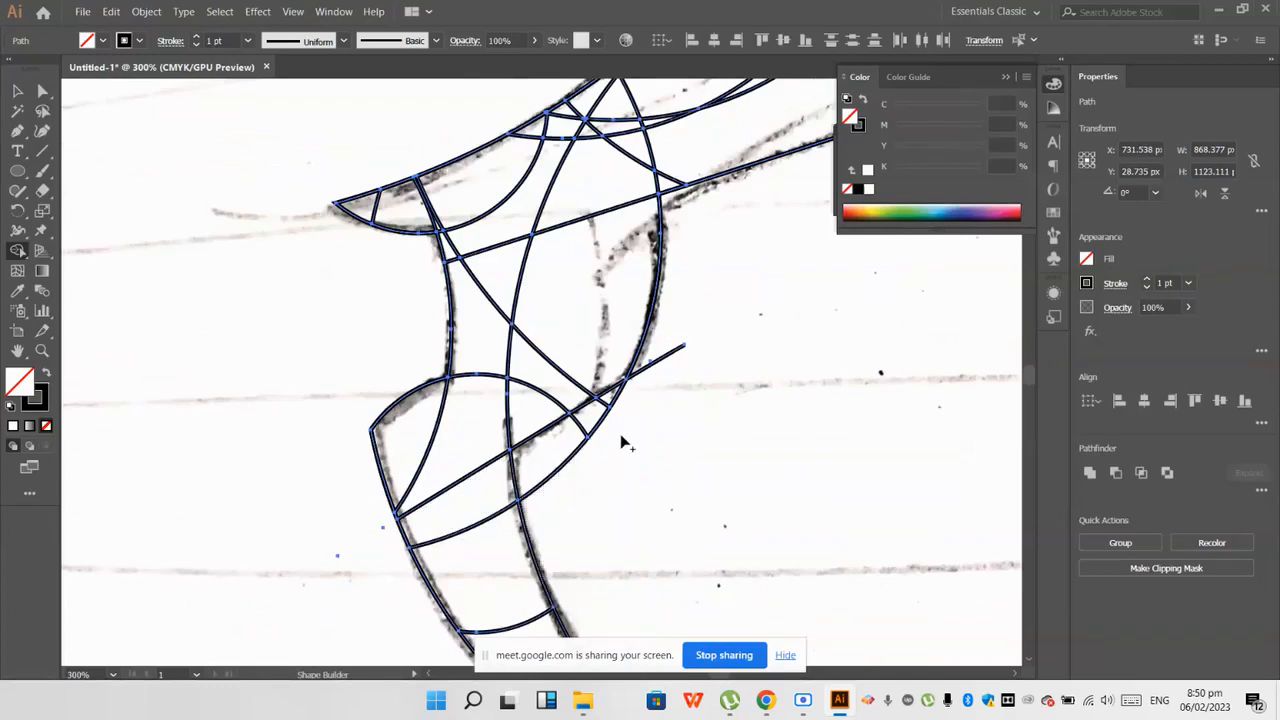
Step: Erase the arc area and loose line end outside the leg's right edge with Shape Builder
drag(571, 455, 516, 457)
scroll(676, 382, up, 2)
scroll(470, 477, down, 3)
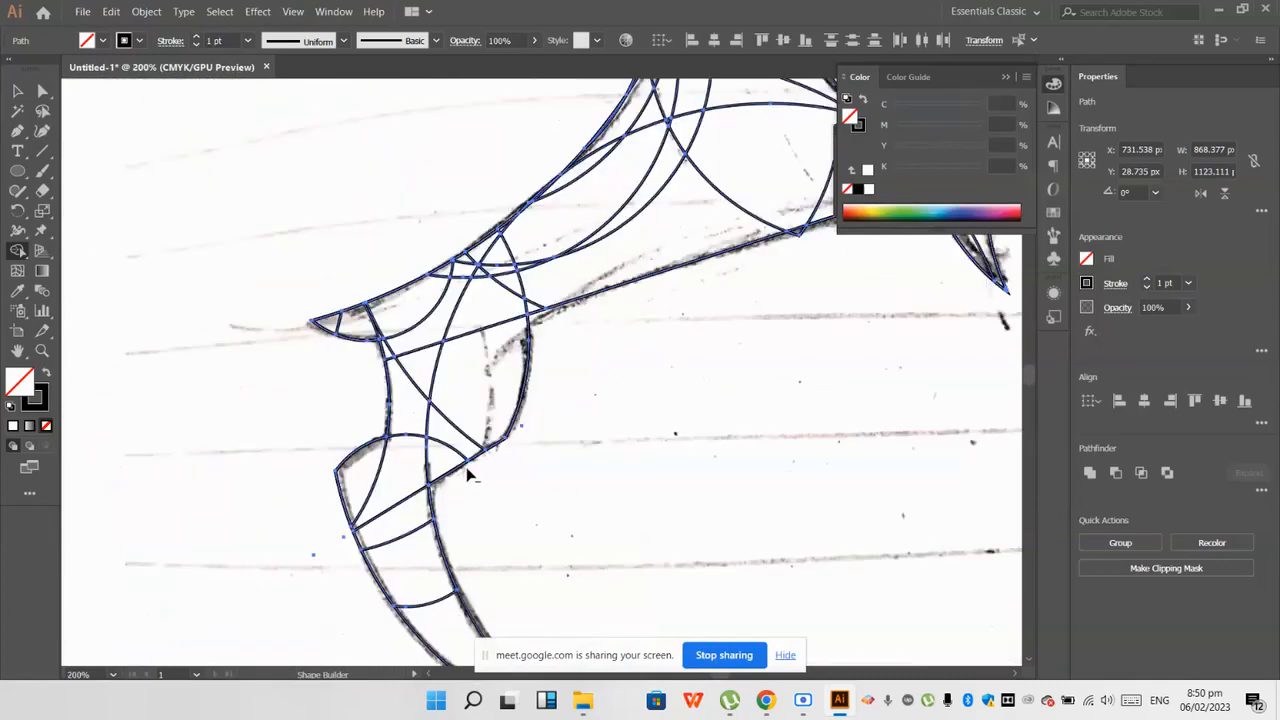
Step: Inspect the trimmed outline from the neck to the claw for leftover segments outside the sketch
scroll(400, 410, down, 2)
scroll(556, 316, up, 2)
scroll(560, 322, up, 7)
scroll(546, 325, up, 2)
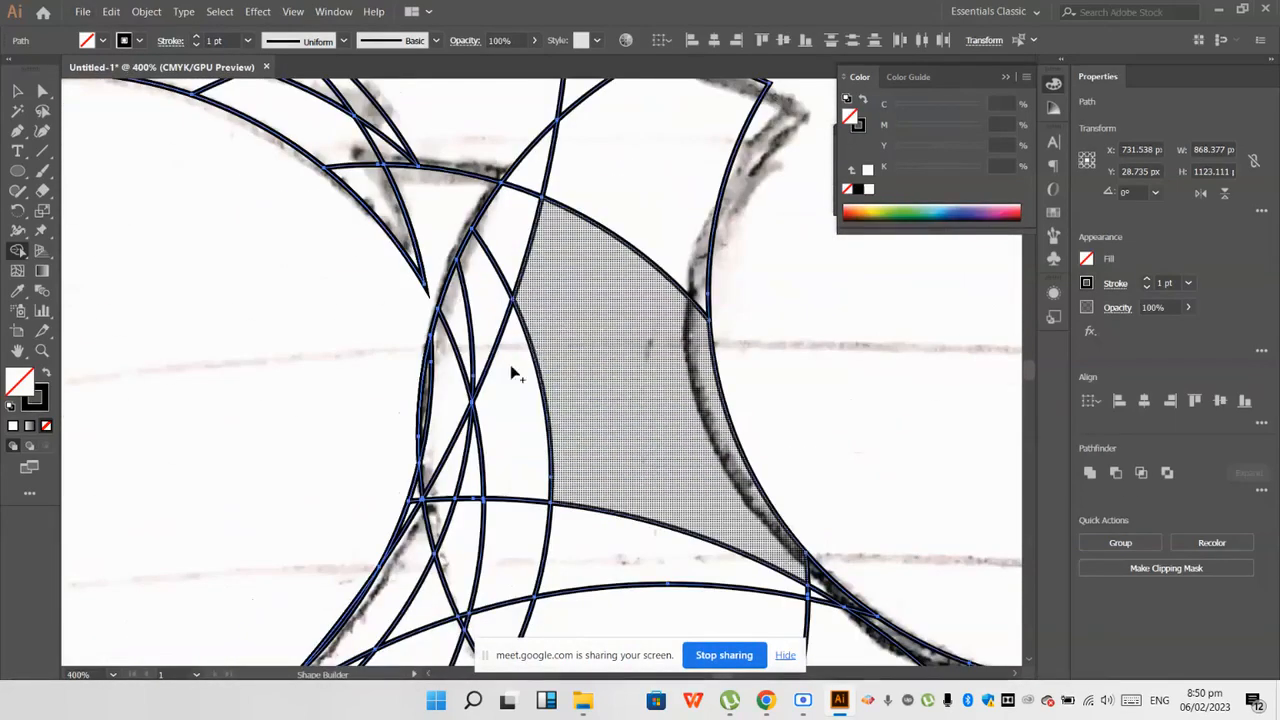
scroll(505, 400, down, 3)
scroll(500, 402, down, 6)
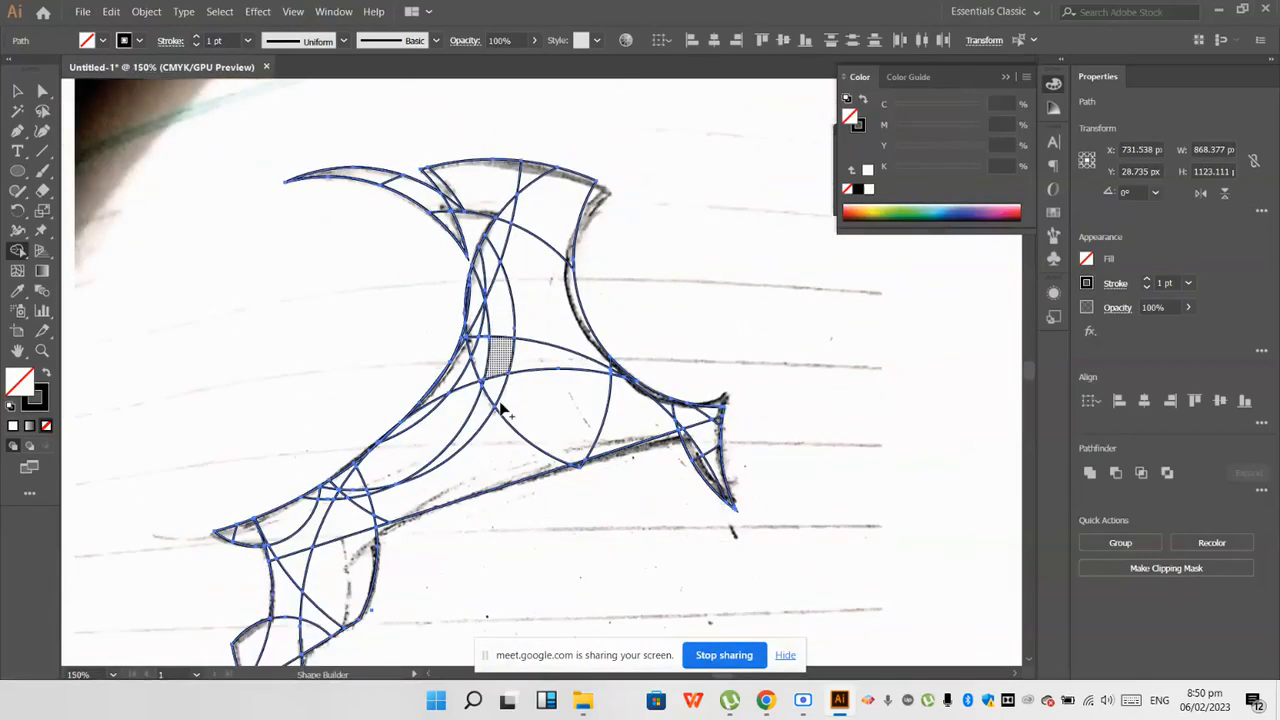
scroll(500, 402, down, 1)
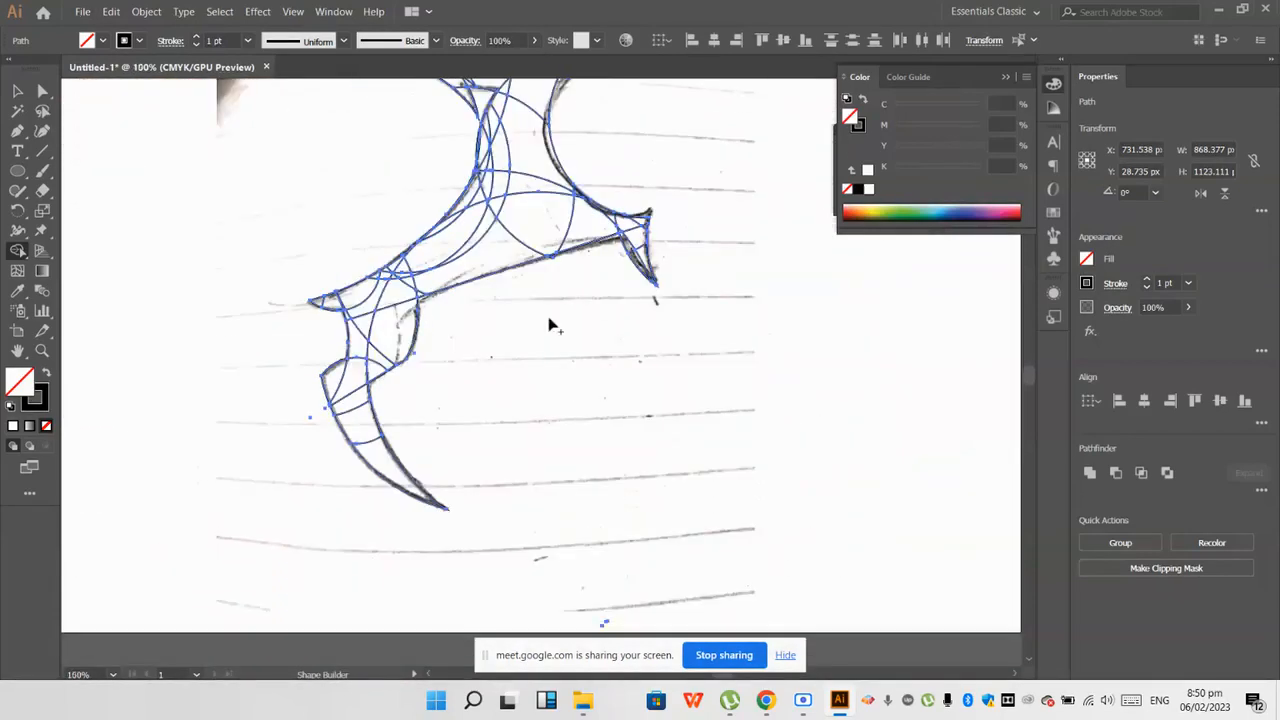
scroll(457, 206, up, 2)
scroll(516, 202, up, 2)
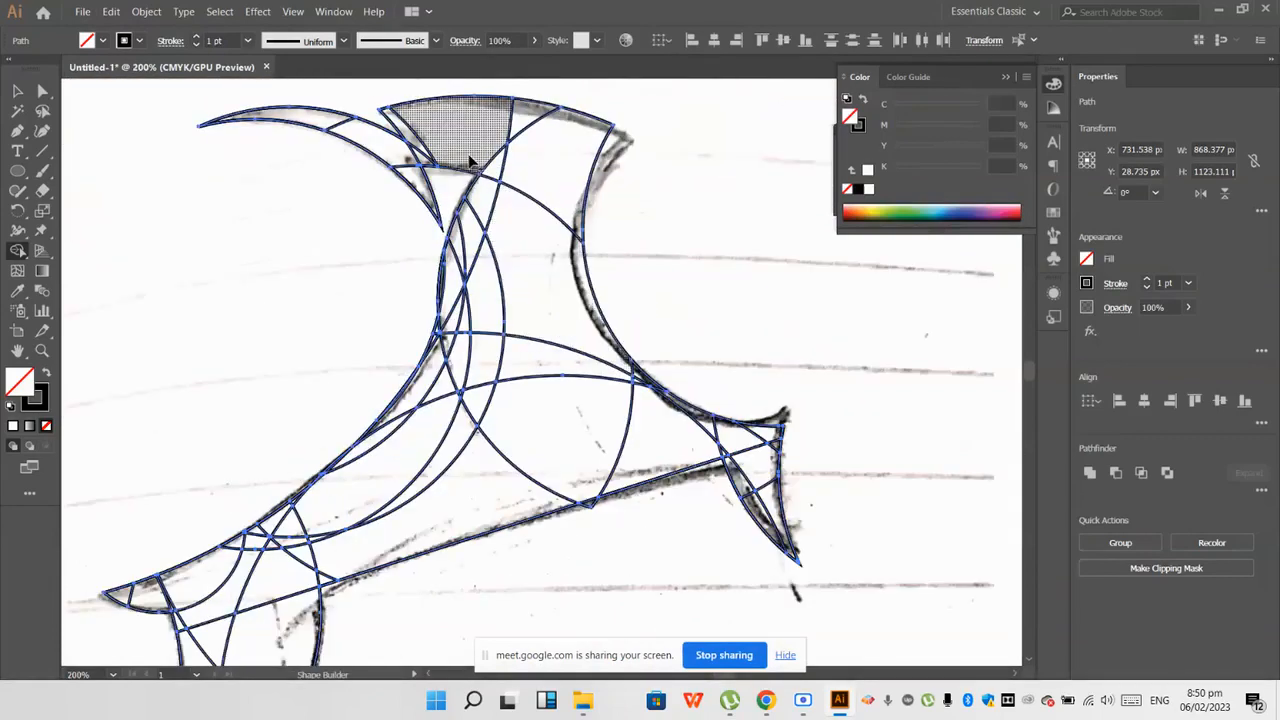
Step: Merge the sections of the upper-left crescent, the head and the neck with Shape Builder
scroll(362, 155, up, 1)
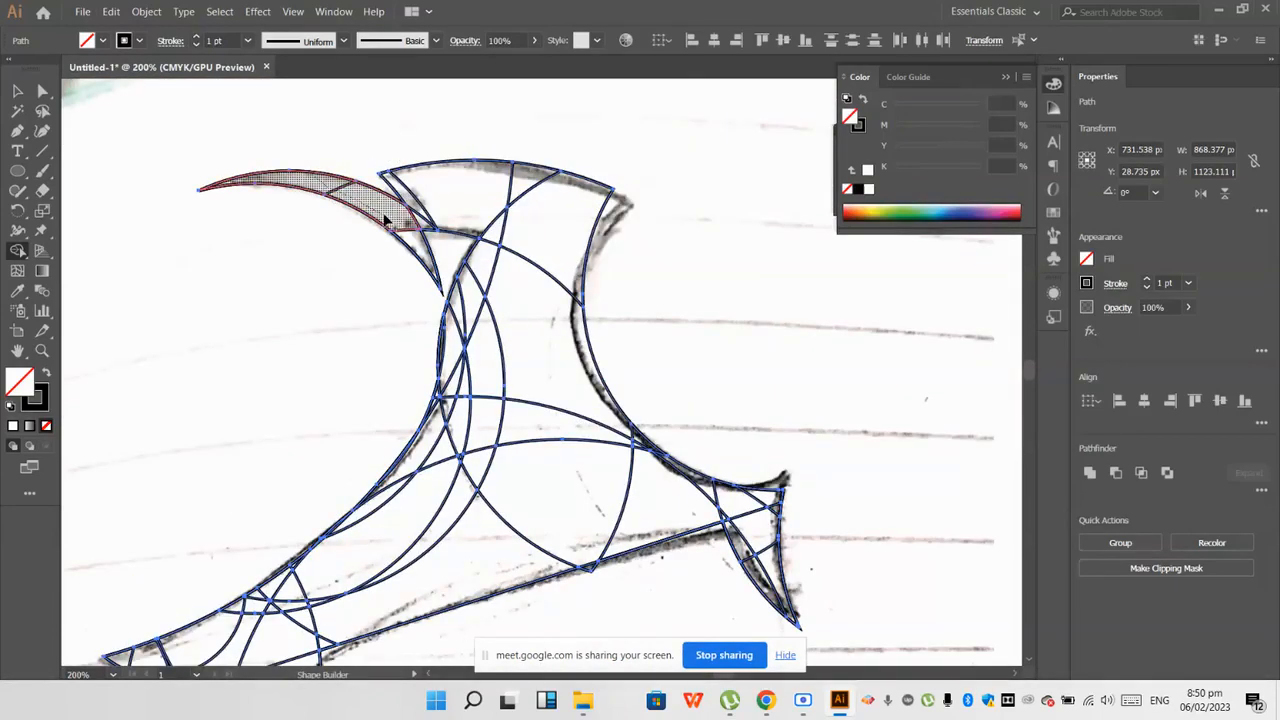
scroll(385, 220, up, 1)
scroll(432, 190, down, 1)
drag(432, 190, 404, 262)
drag(497, 189, 578, 218)
drag(561, 166, 620, 189)
scroll(620, 189, down, 1)
scroll(557, 300, down, 2)
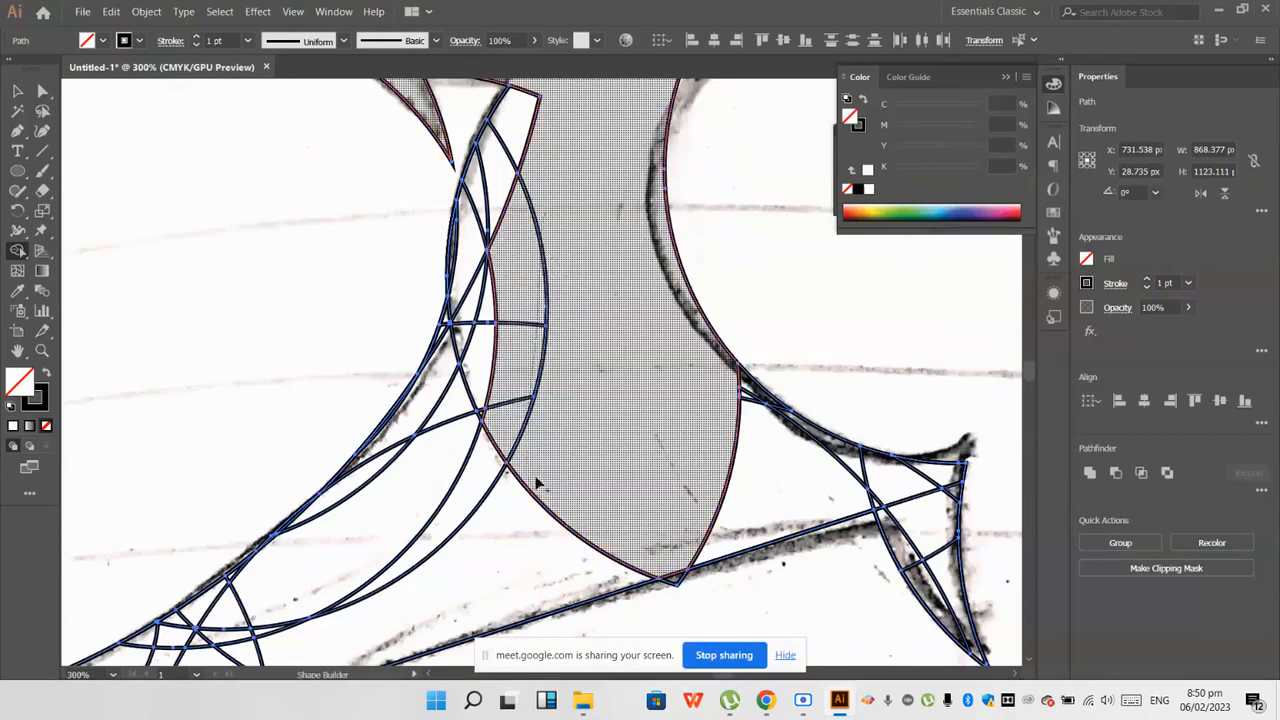
Step: Trim the arc end that overshoots the body's straight lower edge
scroll(740, 409, down, 2)
scroll(686, 458, up, 2)
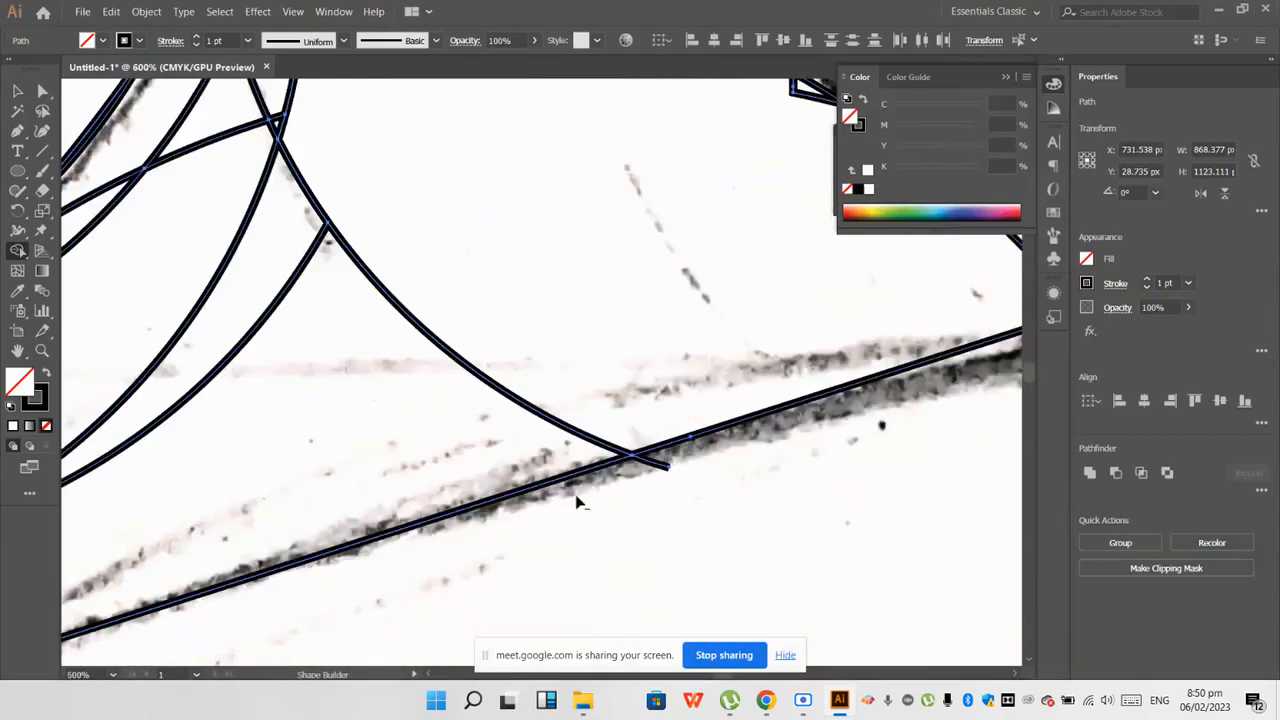
scroll(577, 502, down, 4)
scroll(577, 503, up, 4)
alt+click(597, 475)
scroll(480, 520, down, 3)
scroll(776, 498, up, 2)
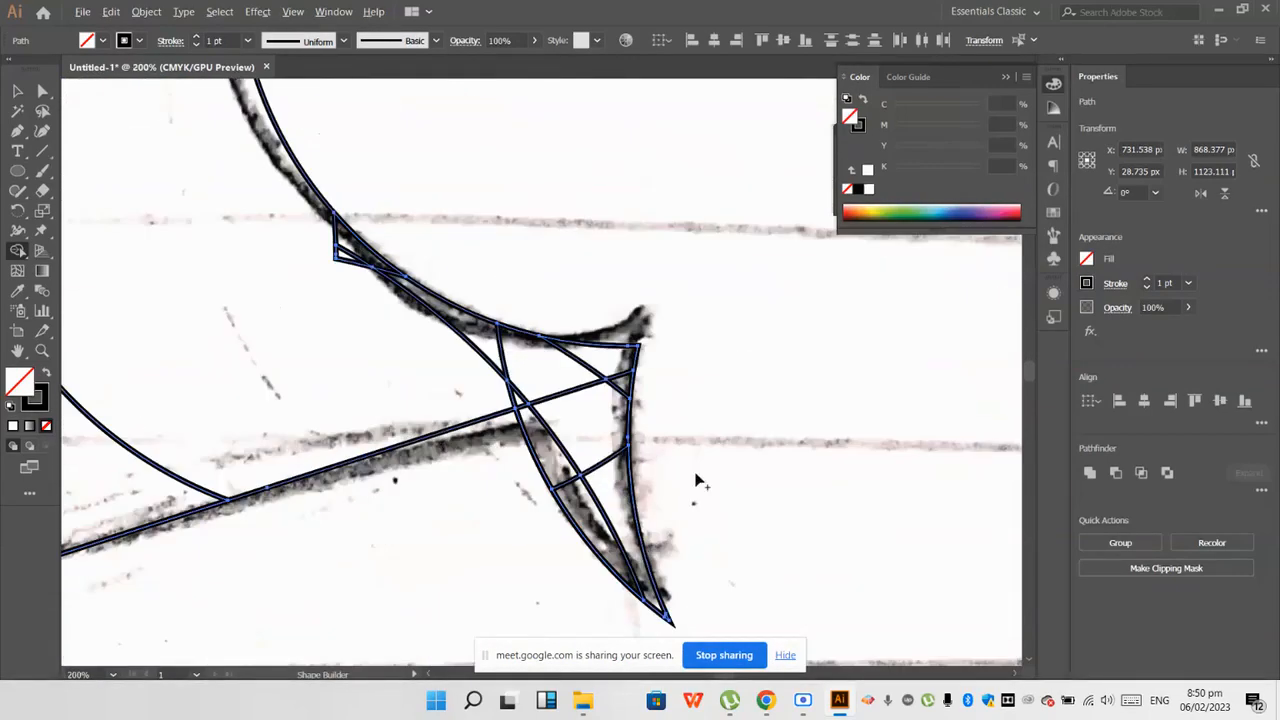
Step: Merge the overlapping sections of the pointed right end into the body with Shape Builder
drag(321, 239, 338, 253)
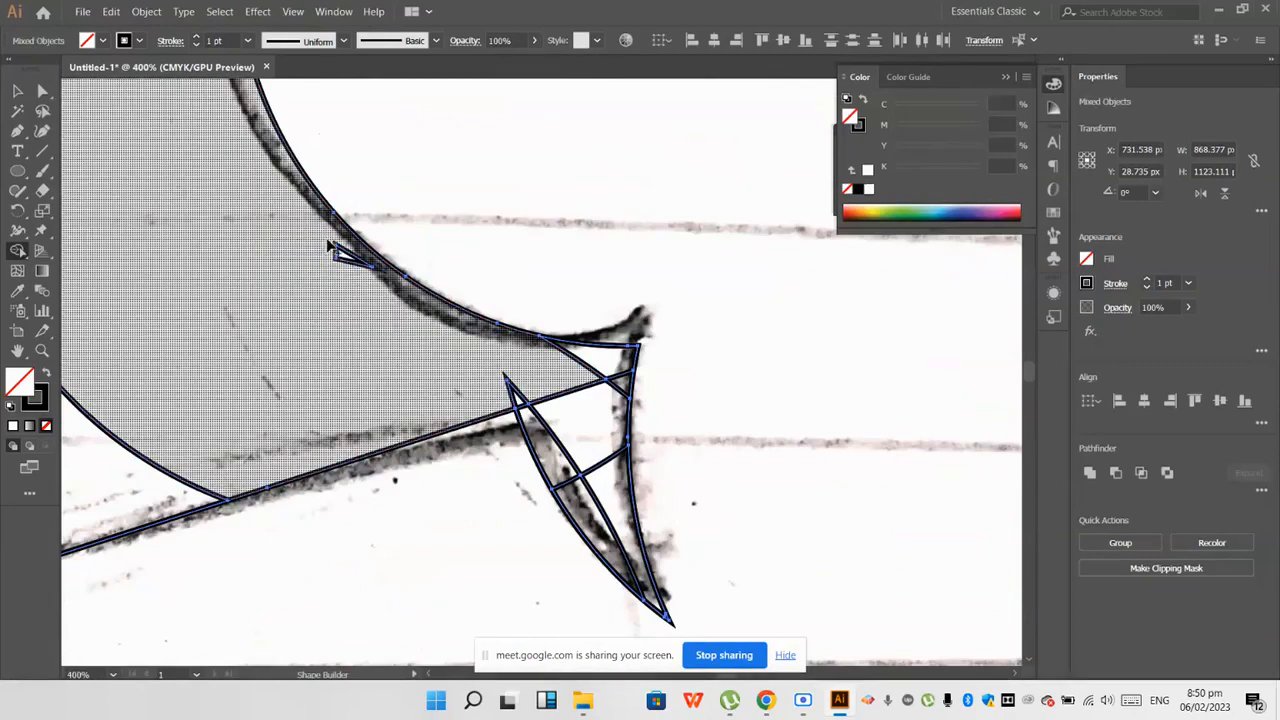
scroll(450, 354, down, 1)
drag(583, 312, 609, 301)
scroll(612, 323, up, 1)
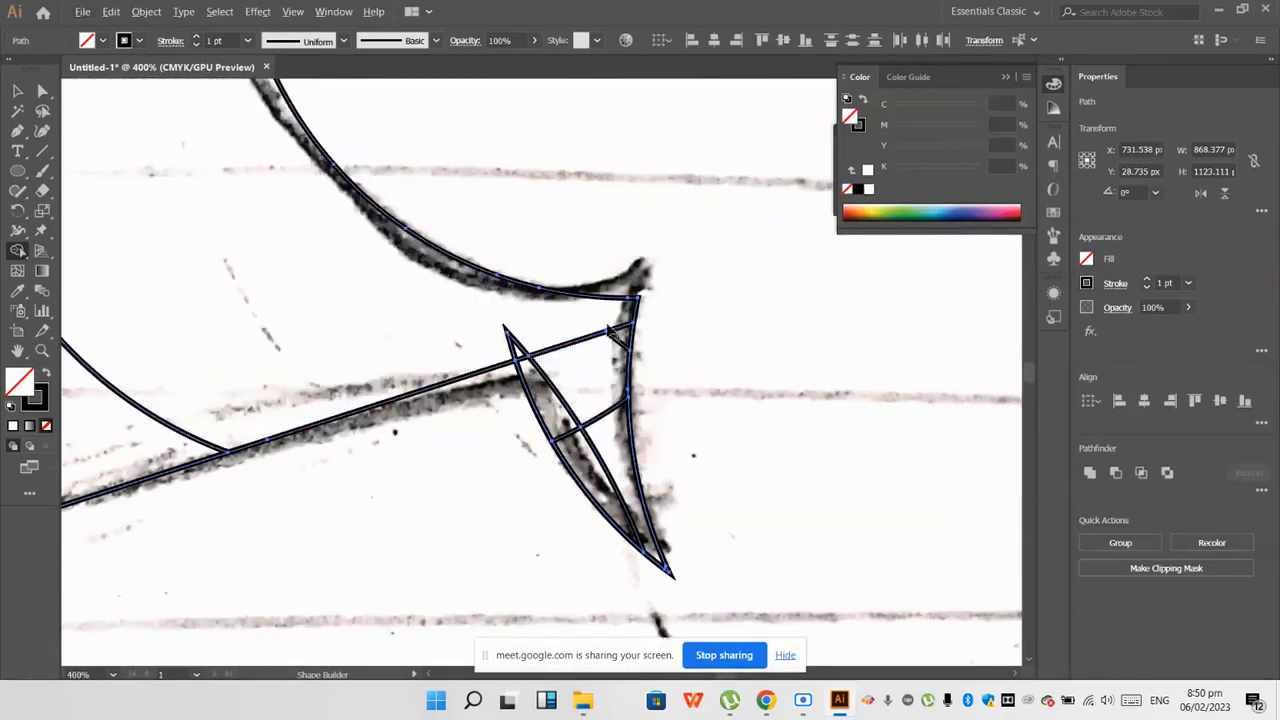
mouse_move(560, 414)
mouse_down()
mouse_move(523, 354)
mouse_move(533, 380)
mouse_up()
scroll(629, 523, down, 5)
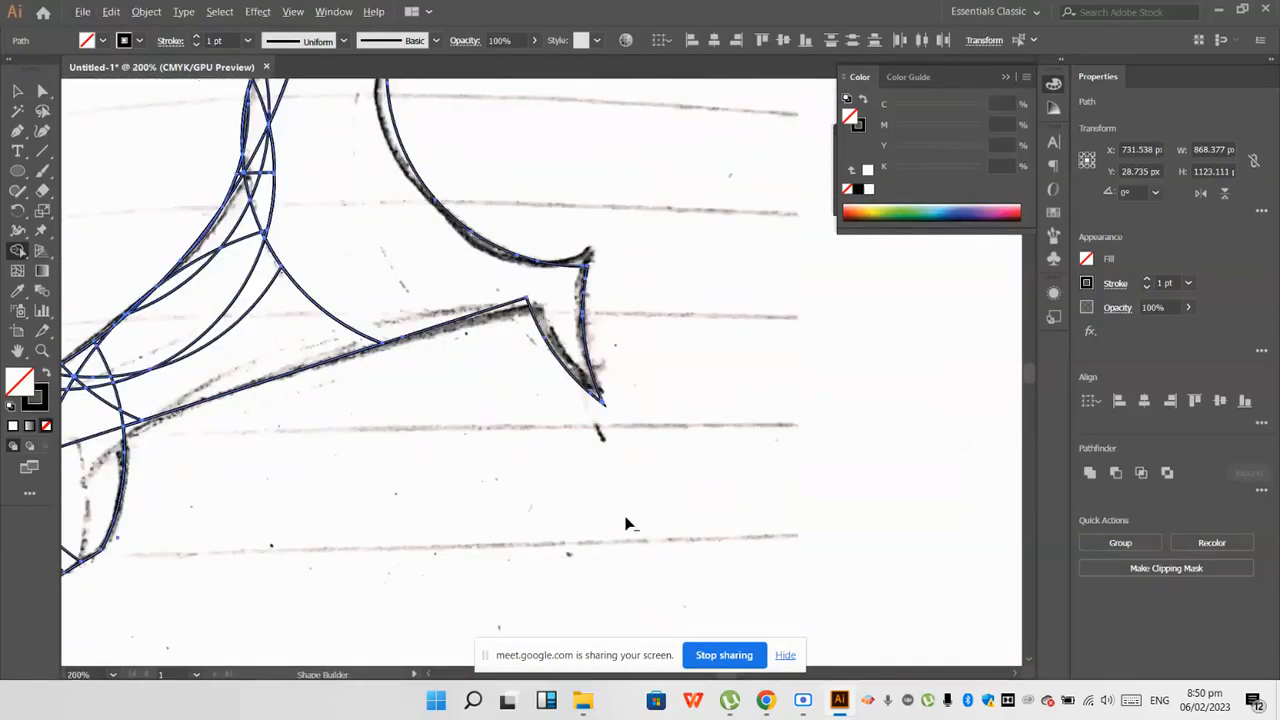
Step: Merge the crossing sections of the lower body and the leg's right side into one shape
scroll(600, 512, down, 1)
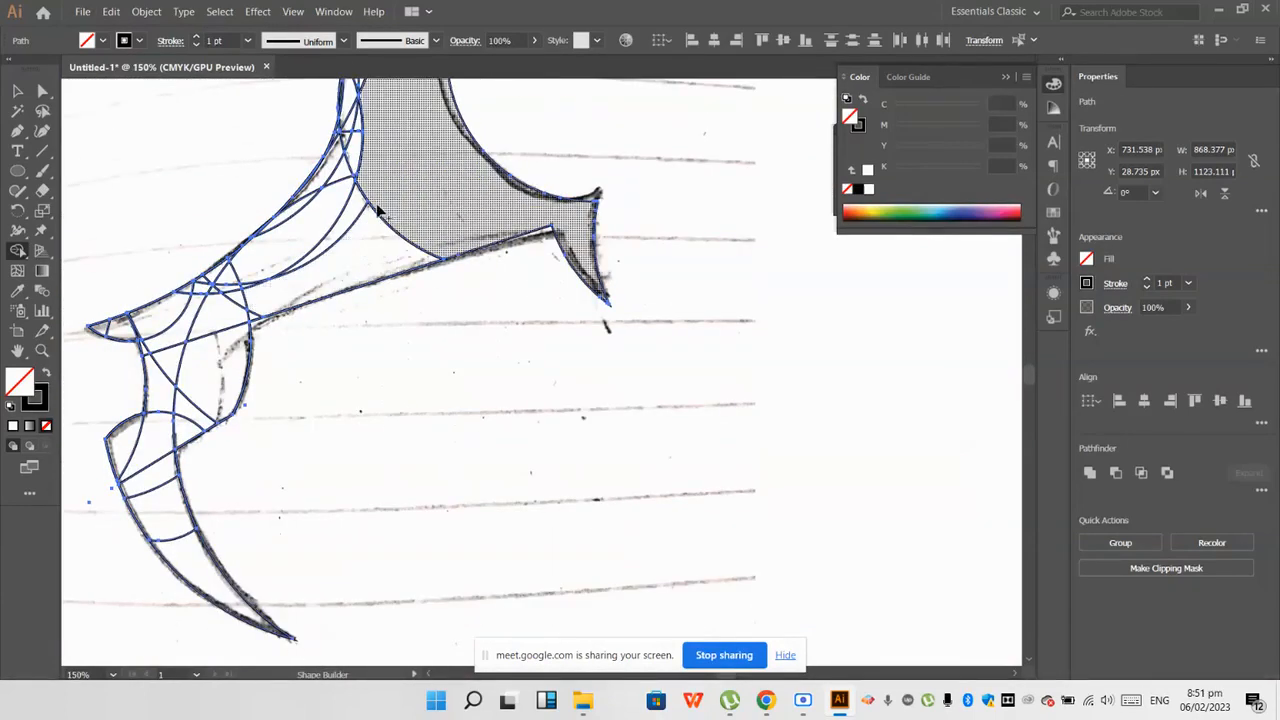
scroll(170, 360, up, 2)
drag(277, 254, 268, 238)
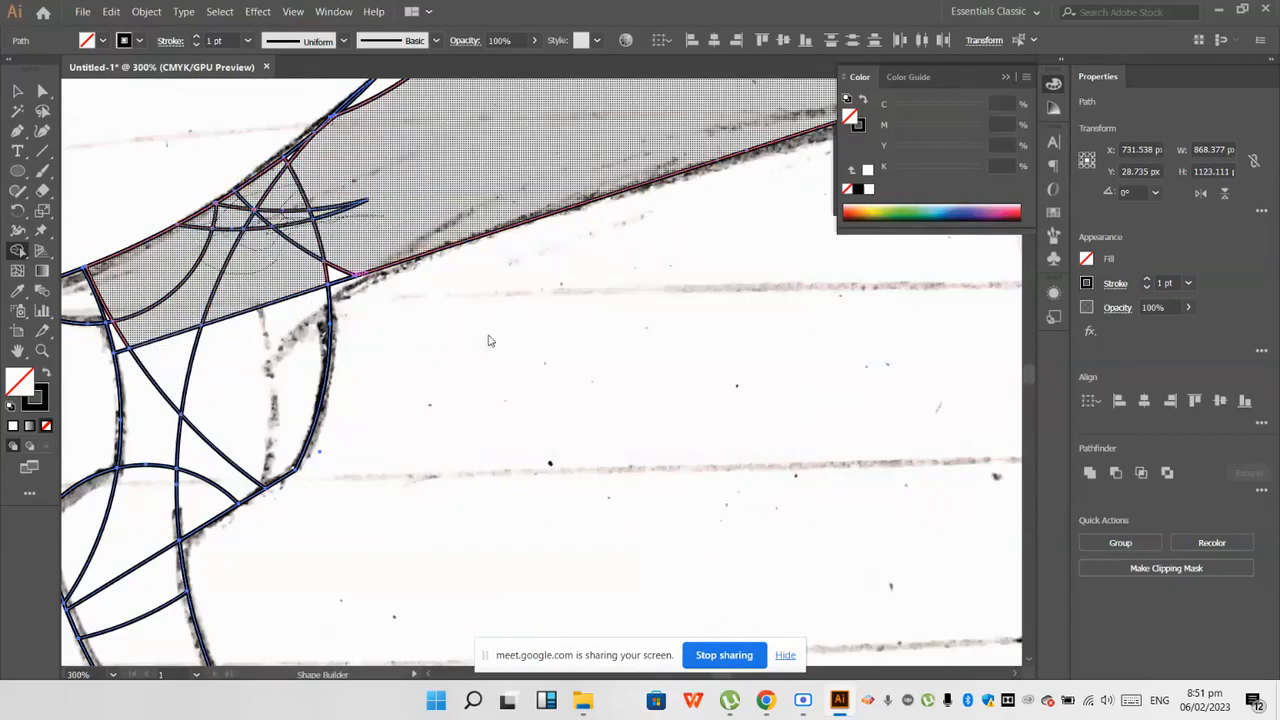
scroll(490, 338, down, 2)
scroll(320, 256, up, 4)
click(497, 338)
scroll(462, 343, up, 1)
scroll(426, 360, up, 3)
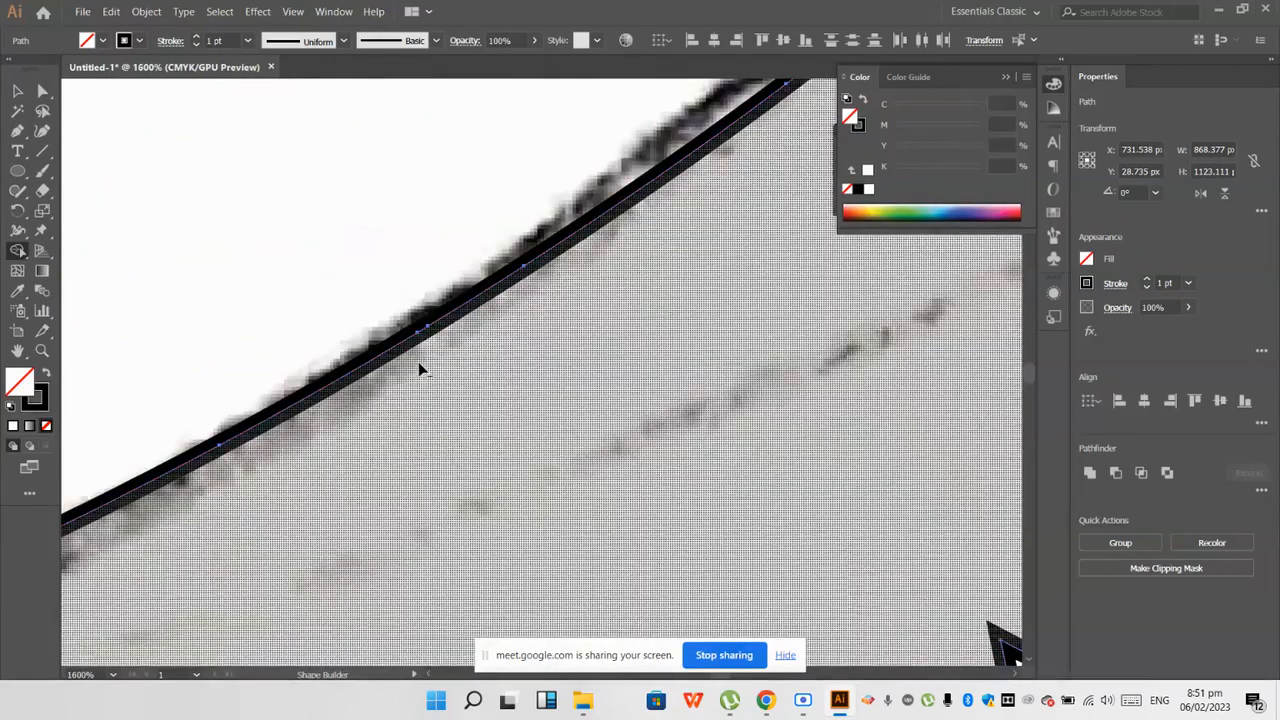
scroll(419, 366, down, 4)
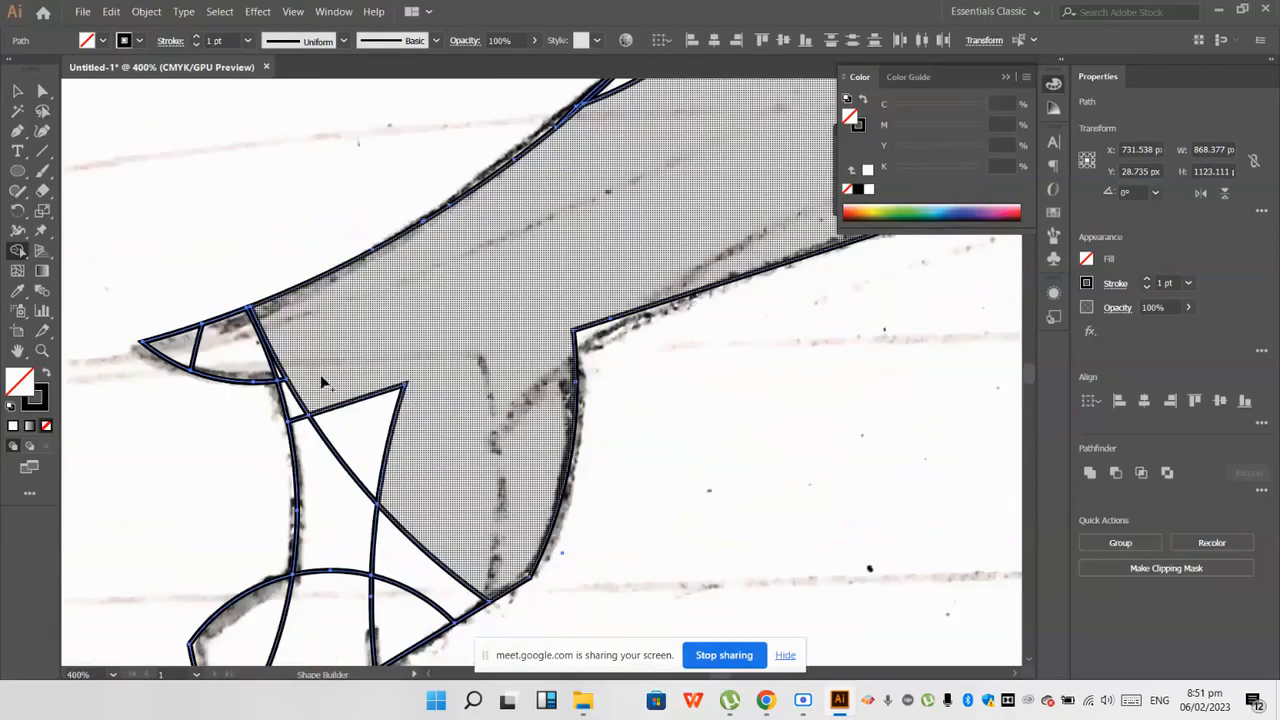
Step: Merge the left tip's sections and the adjoining upper leg areas into the body
scroll(321, 379, up, 3)
mouse_move(194, 326)
mouse_down()
mouse_move(219, 369)
mouse_move(130, 351)
mouse_move(152, 385)
mouse_up()
scroll(171, 391, down, 2)
mouse_move(387, 366)
mouse_down()
mouse_move(395, 502)
mouse_move(412, 521)
mouse_move(344, 324)
mouse_move(328, 378)
mouse_move(337, 443)
mouse_up()
scroll(413, 522, down, 1)
Step: Merge the remaining leg sections down through the claw into the body shape with Shape Builder
scroll(337, 443, down, 1)
drag(433, 376, 528, 580)
scroll(500, 525, down, 1)
mouse_move(494, 409)
mouse_down()
mouse_move(384, 520)
mouse_move(345, 523)
mouse_move(286, 503)
mouse_up()
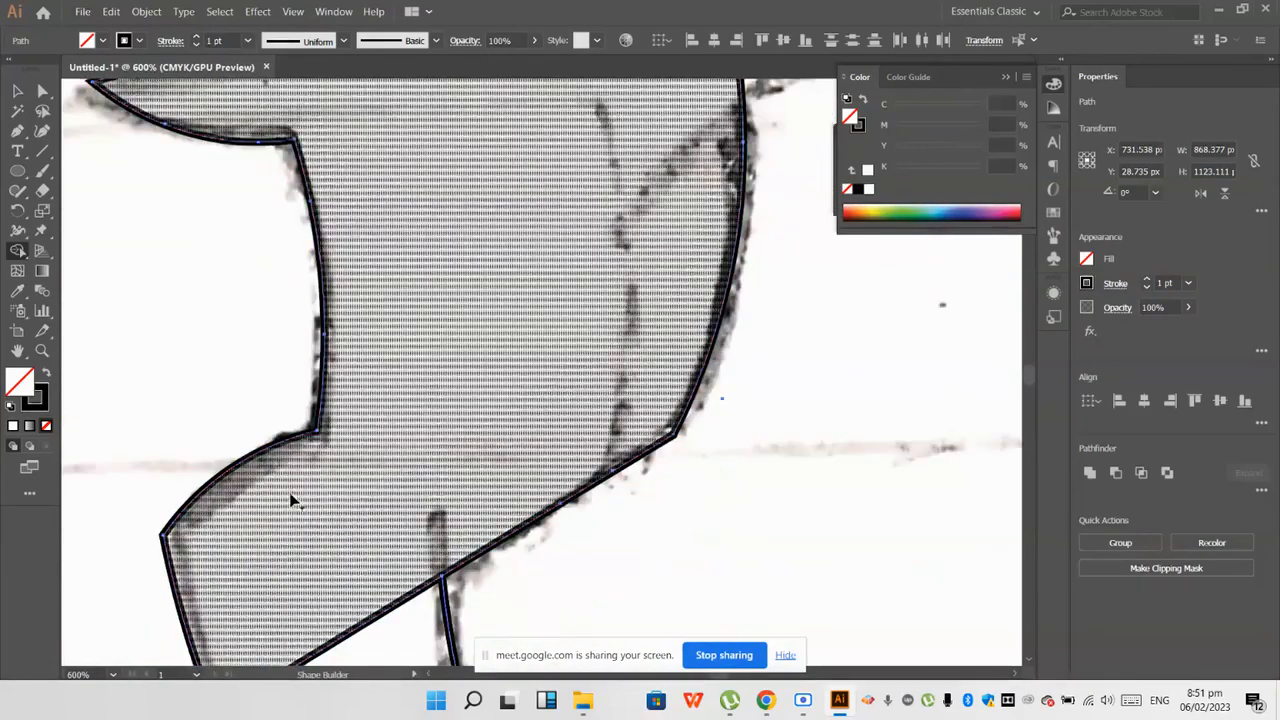
scroll(291, 501, down, 3)
drag(317, 386, 359, 573)
scroll(359, 571, down, 3)
scroll(367, 563, down, 1)
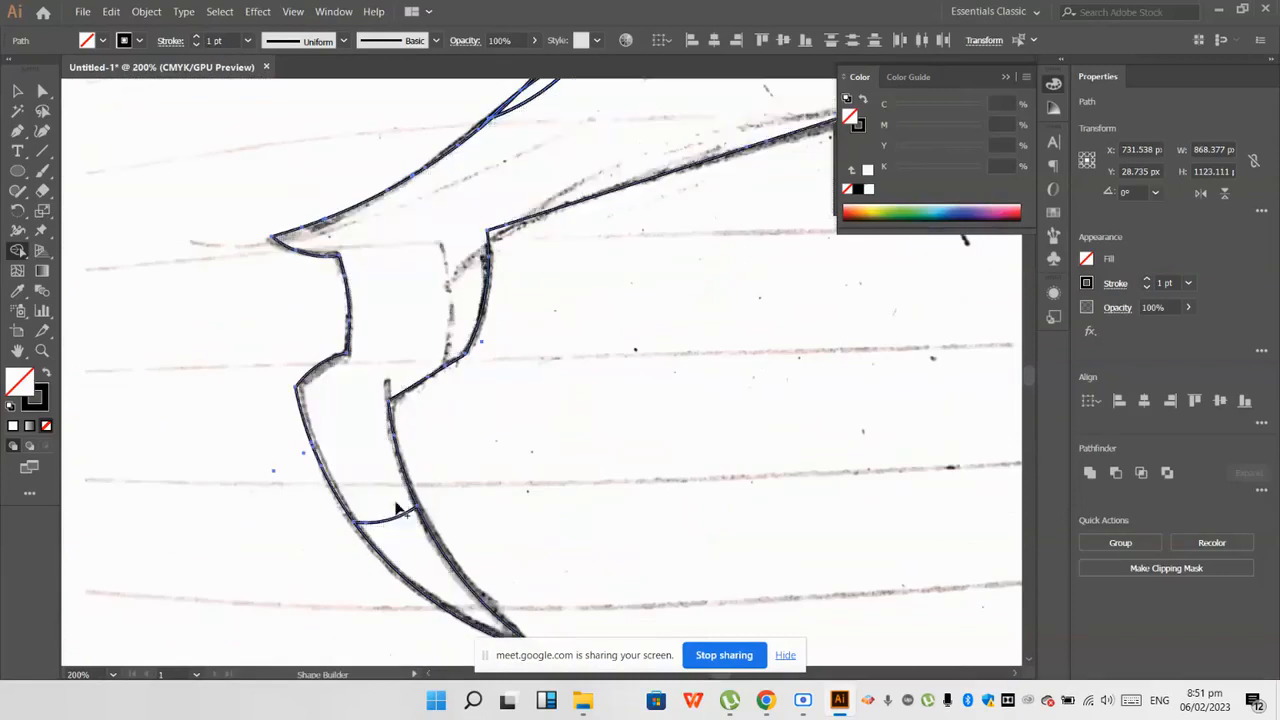
scroll(340, 510, down, 3)
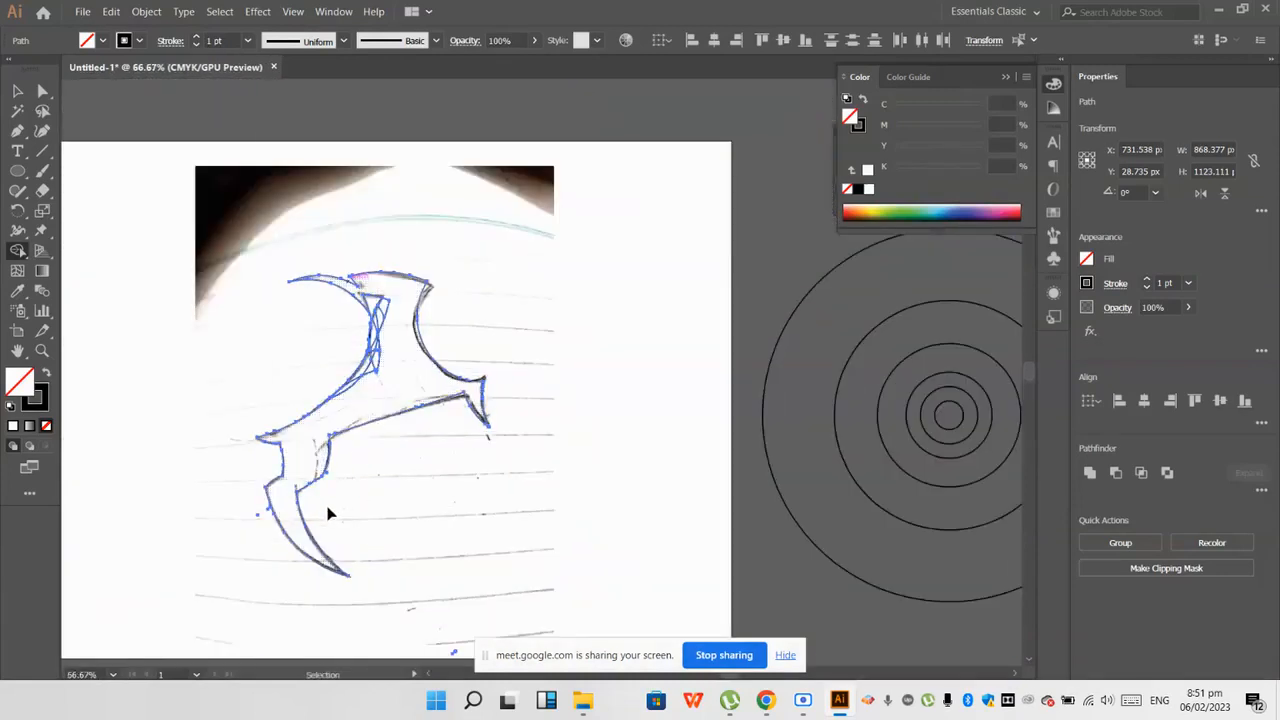
scroll(333, 557, up, 2)
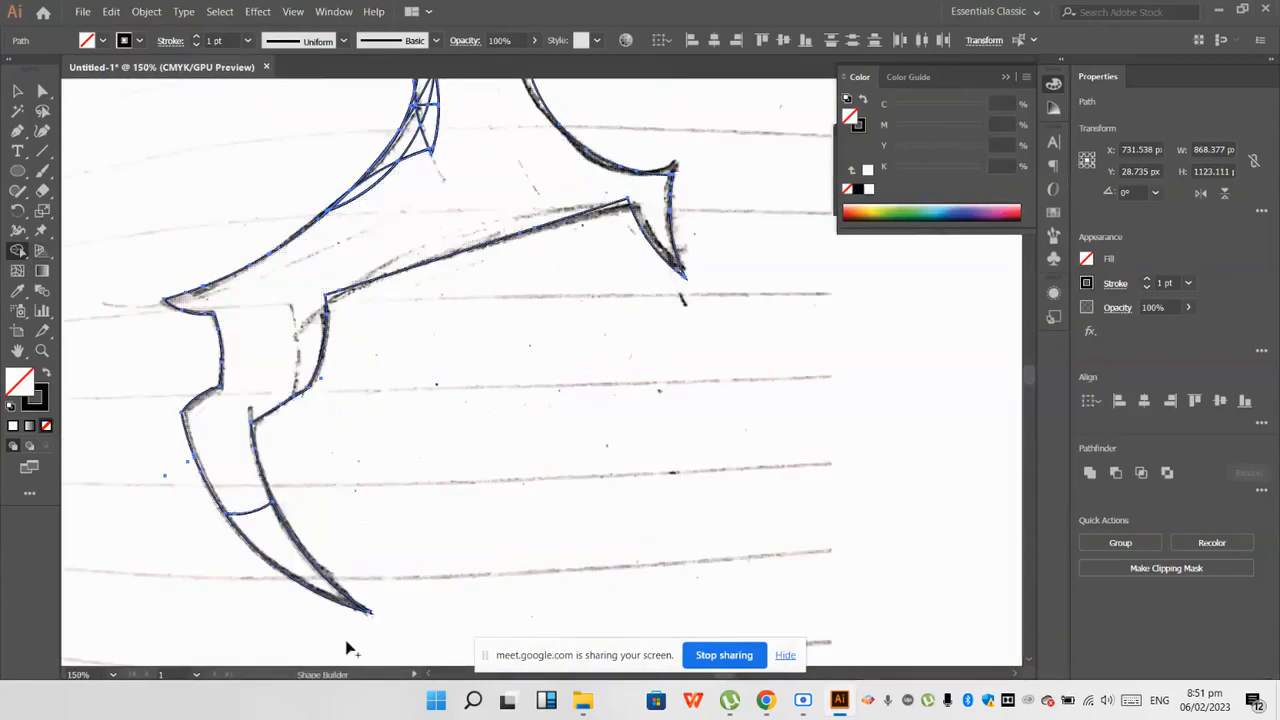
scroll(426, 214, up, 1)
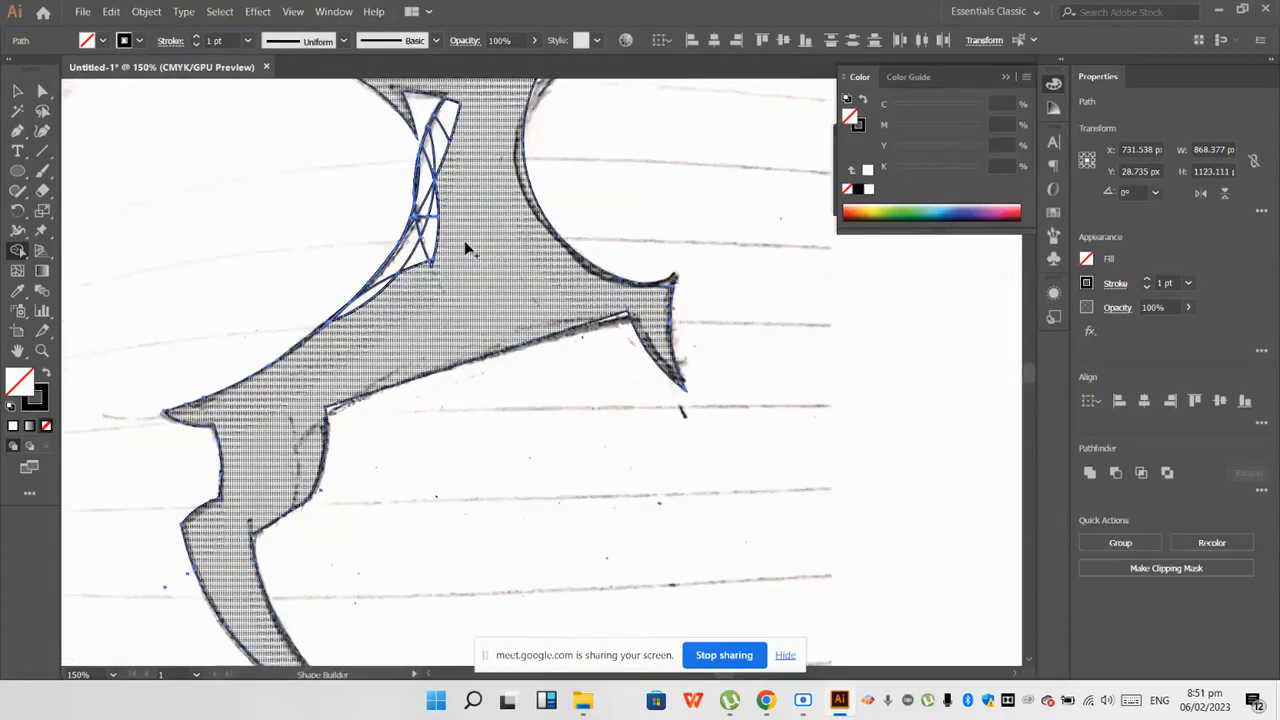
Step: Merge the narrow sections along the neck's upper left side into the body, including the small leftover diamond
scroll(464, 240, up, 2)
scroll(414, 306, up, 2)
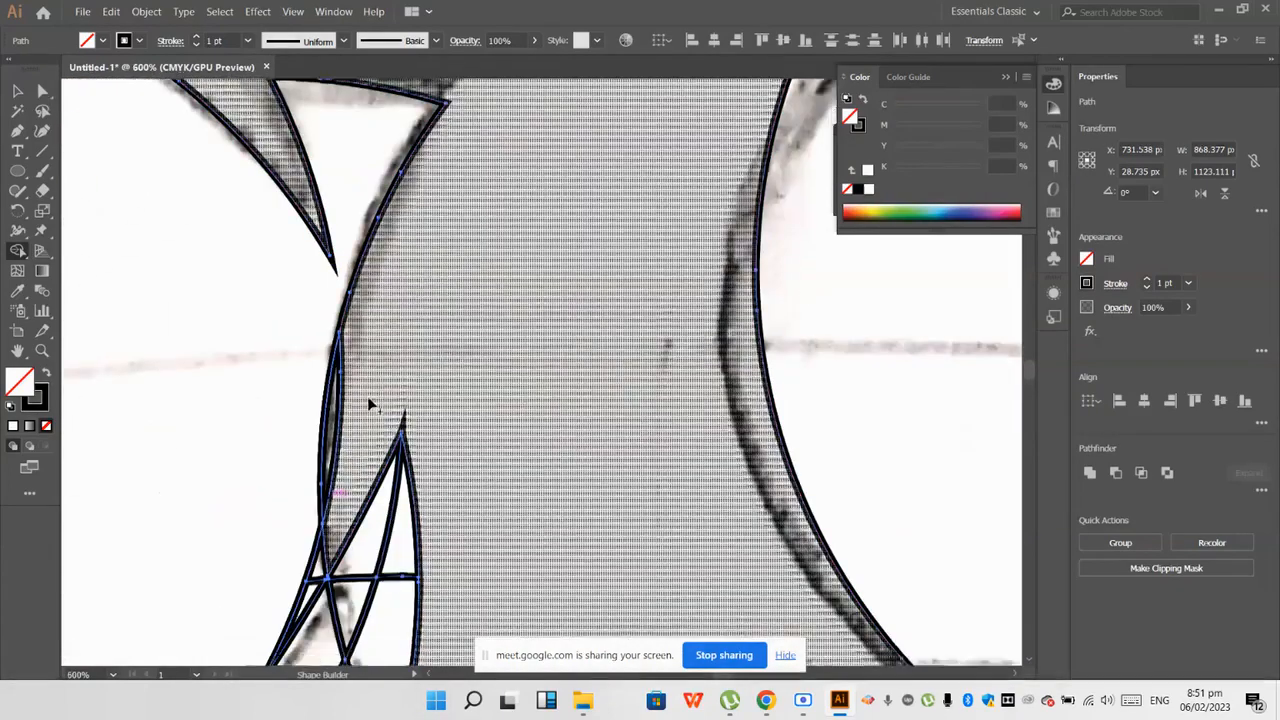
scroll(368, 404, down, 1)
drag(368, 406, 399, 508)
scroll(409, 351, down, 2)
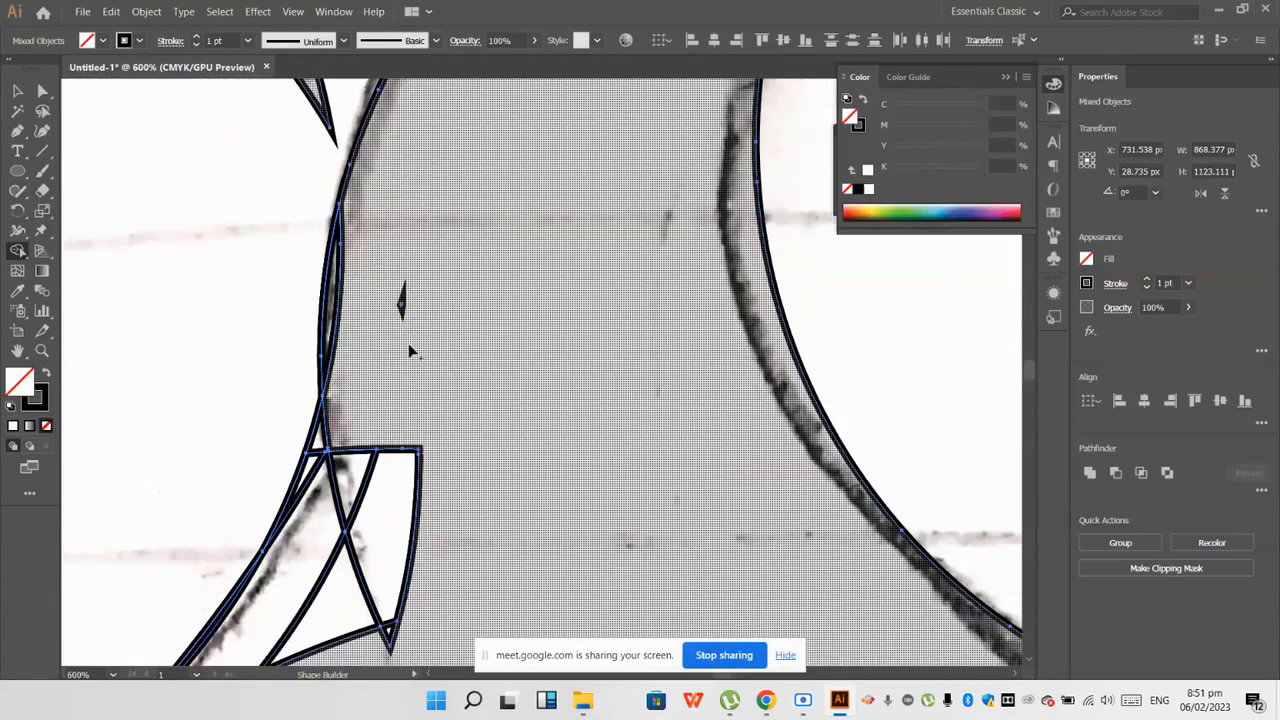
drag(399, 302, 399, 300)
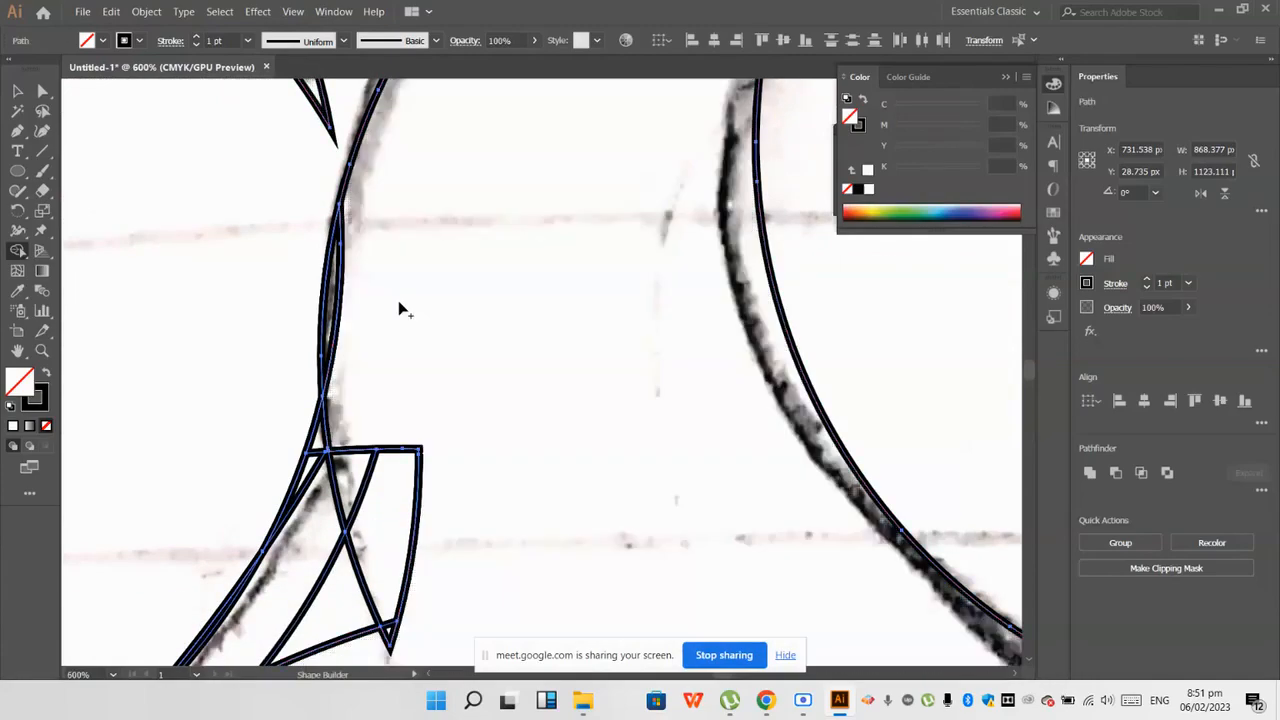
Step: Merge the overlapping sections at the base of the neck's left side into the body
scroll(402, 375, down, 2)
mouse_move(403, 382)
mouse_down()
mouse_move(376, 567)
mouse_move(376, 534)
mouse_move(314, 462)
mouse_up()
scroll(357, 405, down, 4)
scroll(352, 411, up, 1)
drag(361, 386, 348, 462)
scroll(347, 463, up, 3)
scroll(300, 505, down, 1)
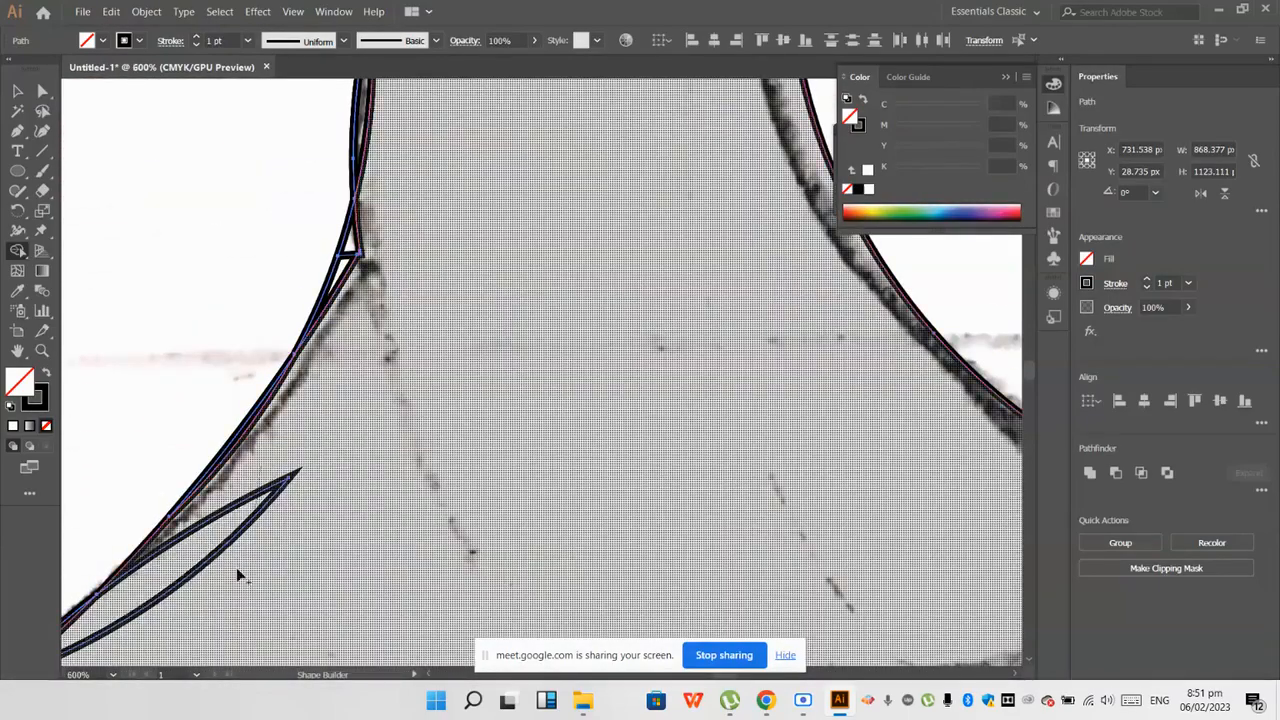
Step: Clear the remaining slivers along the body's left curve, the neck's left edge and its lower corner
scroll(237, 567, down, 3)
scroll(230, 547, up, 4)
scroll(285, 500, down, 4)
scroll(397, 455, up, 3)
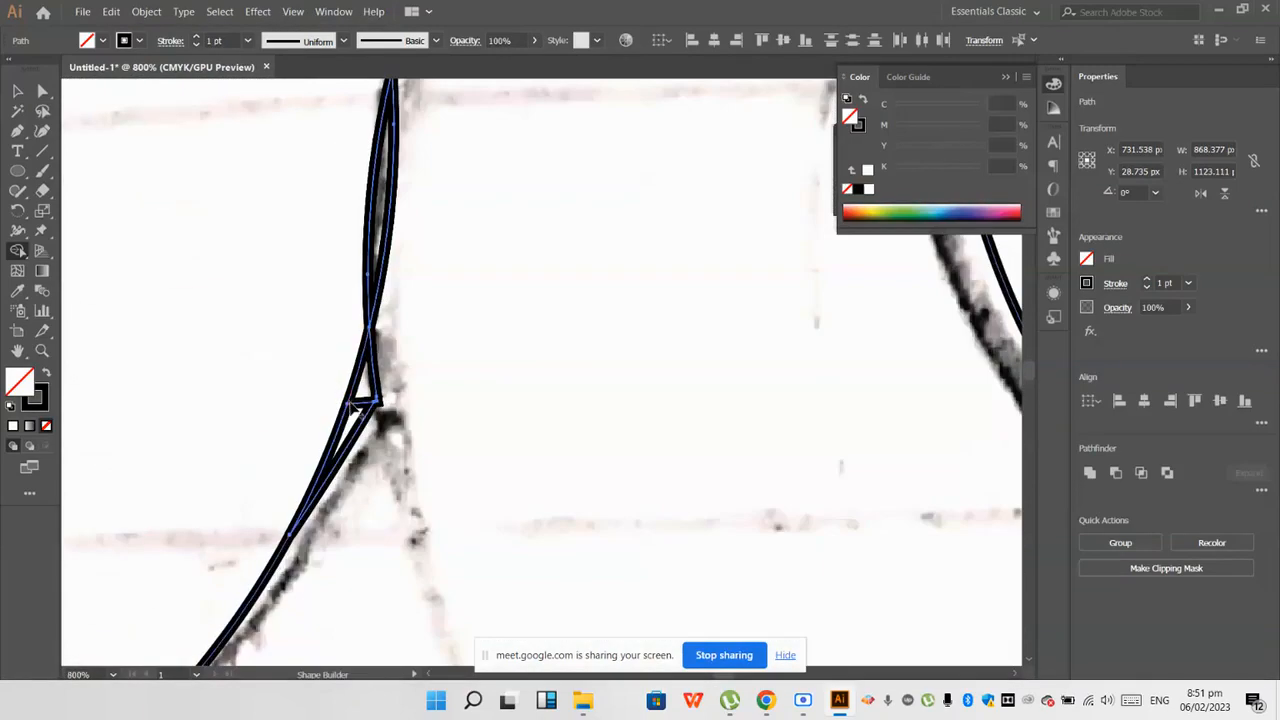
click(352, 415)
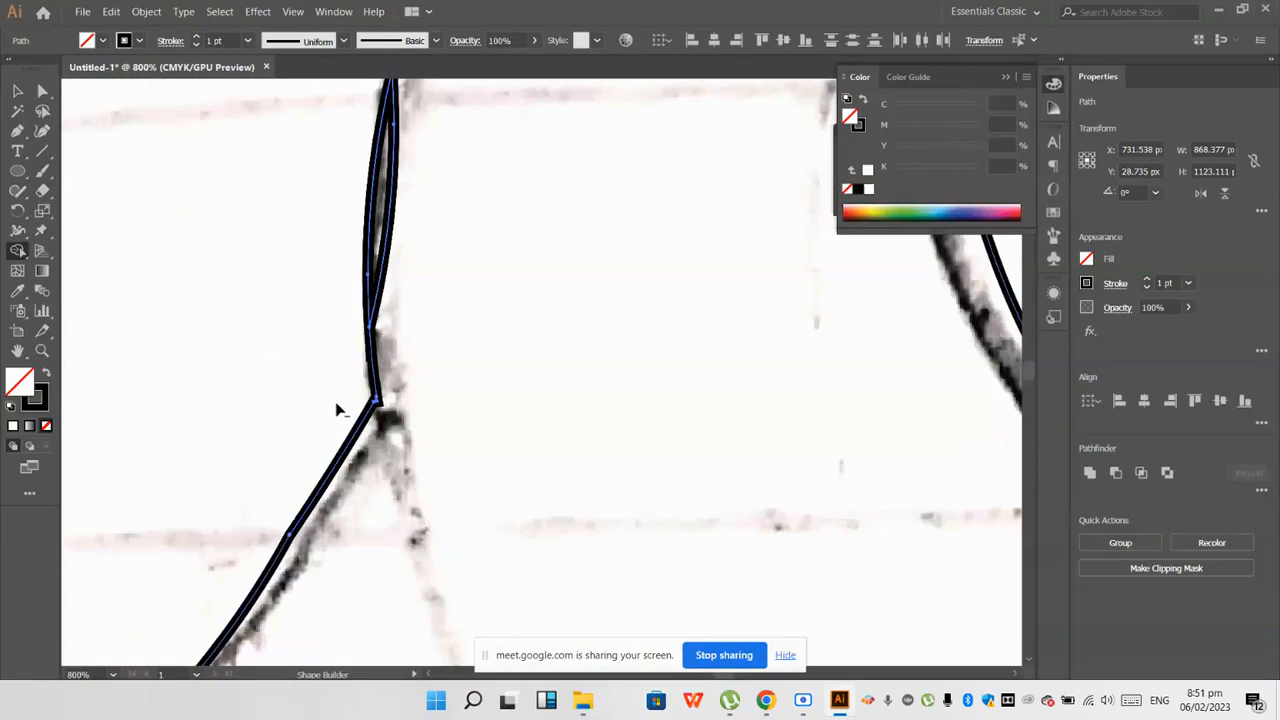
scroll(337, 405, down, 2)
scroll(340, 270, up, 2)
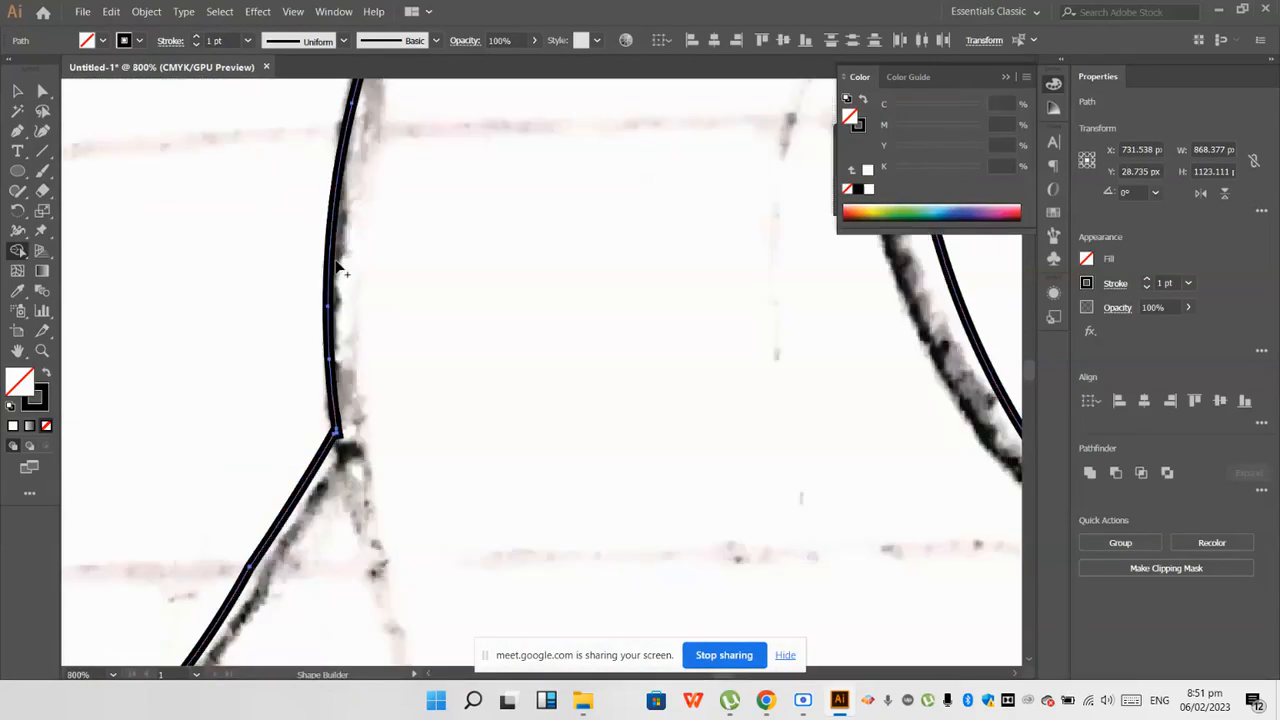
scroll(335, 447, up, 2)
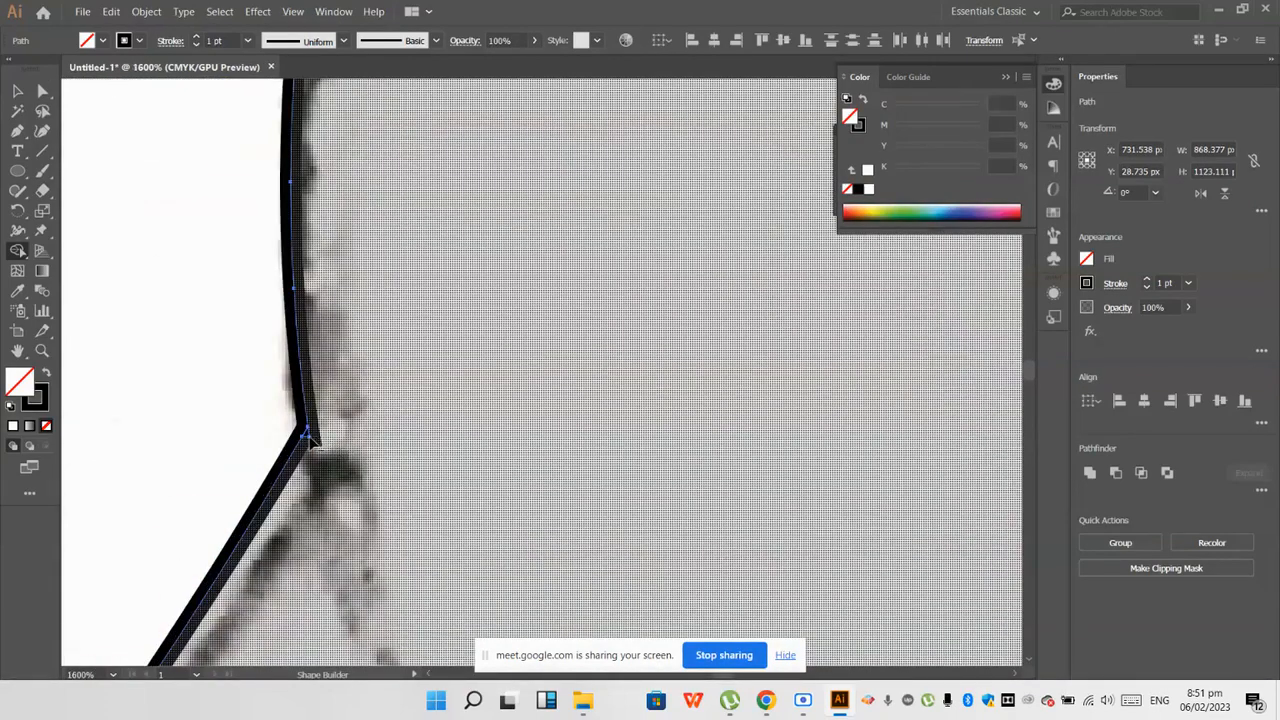
scroll(312, 445, down, 3)
scroll(315, 447, down, 4)
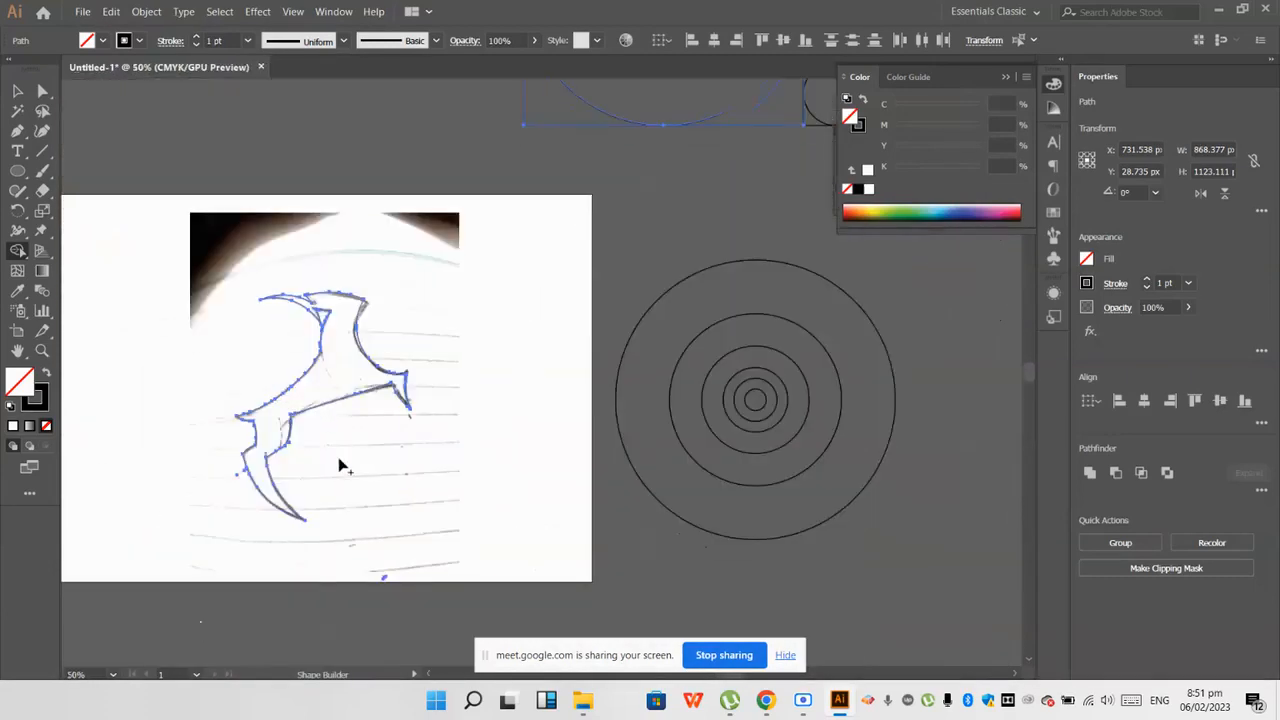
Step: Duplicate the merged outline from the sketch into the empty area below the artboard
scroll(314, 451, up, 3)
scroll(237, 337, down, 3)
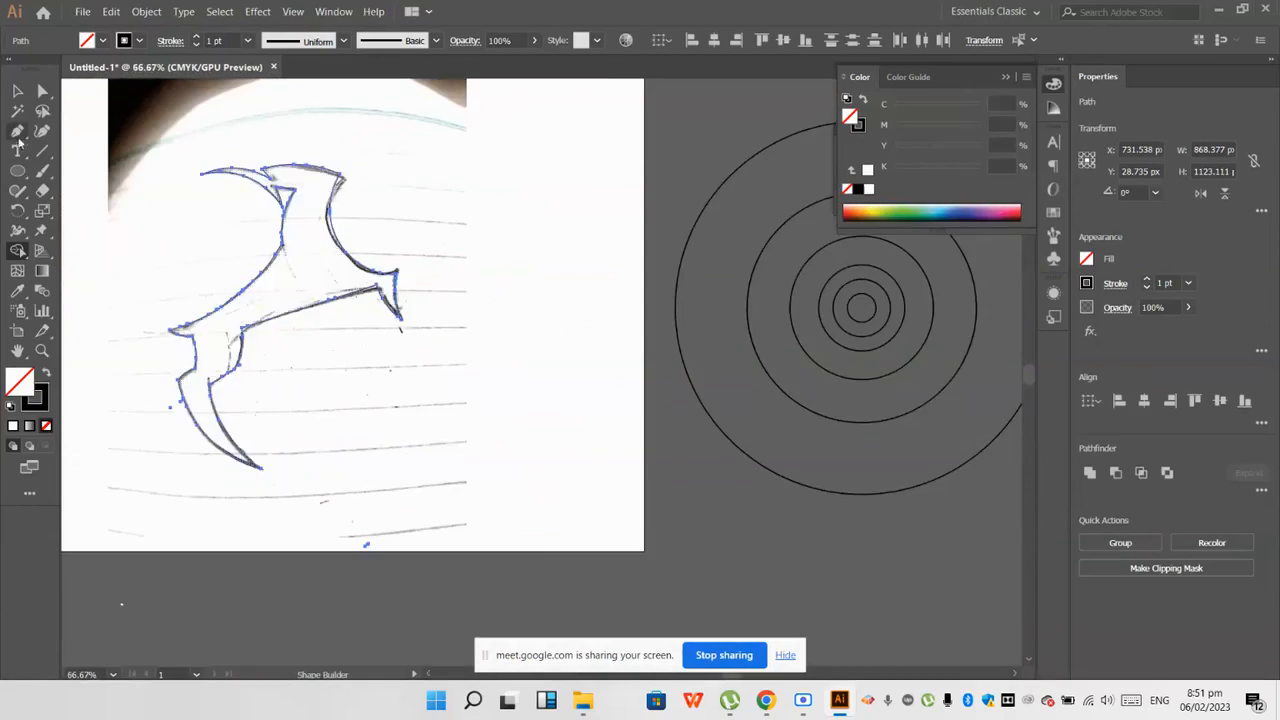
click(15, 90)
scroll(320, 300, down, 3)
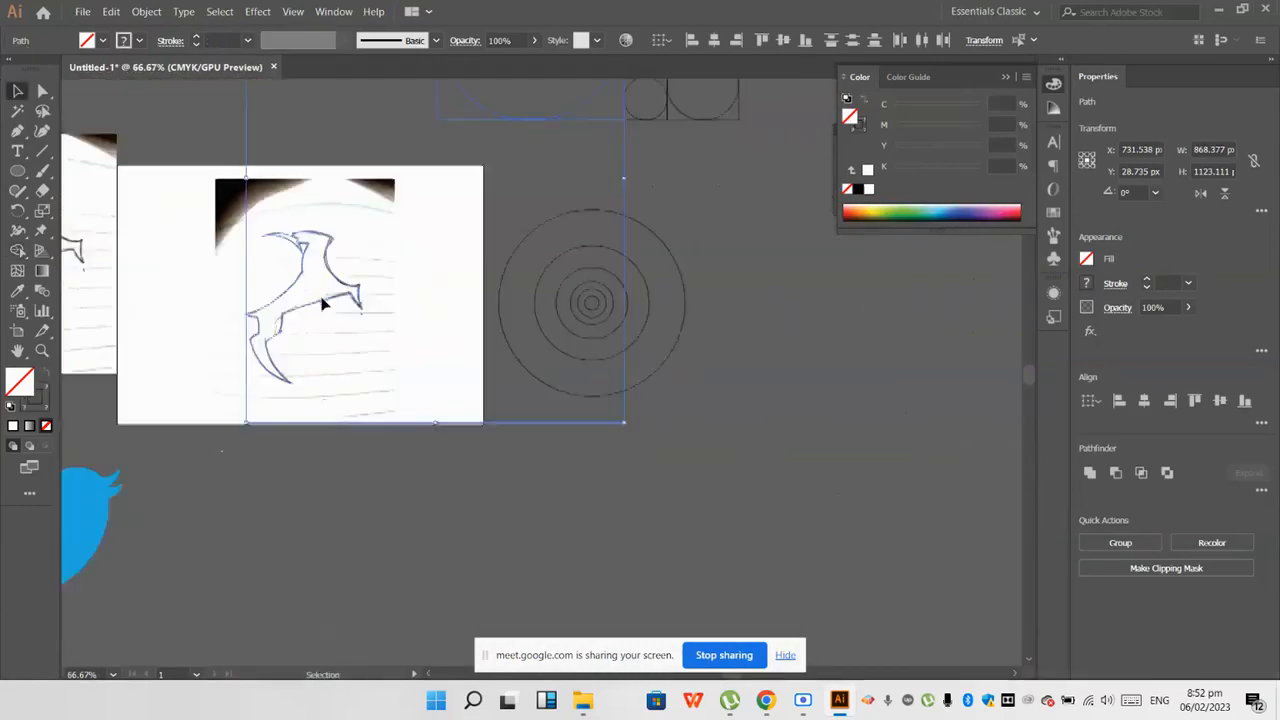
drag(333, 303, 301, 522)
scroll(301, 522, up, 1)
click(454, 492)
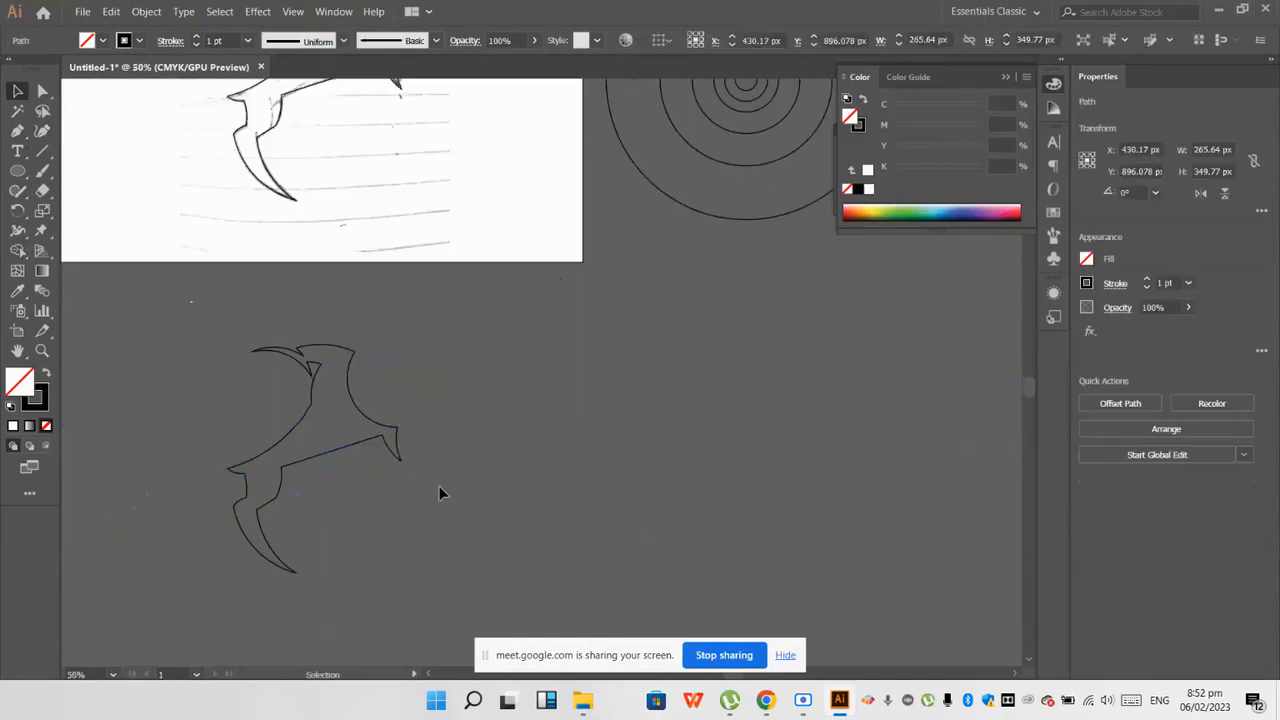
Step: Fill the copied outline with black and remove its stroke
drag(213, 296, 325, 405)
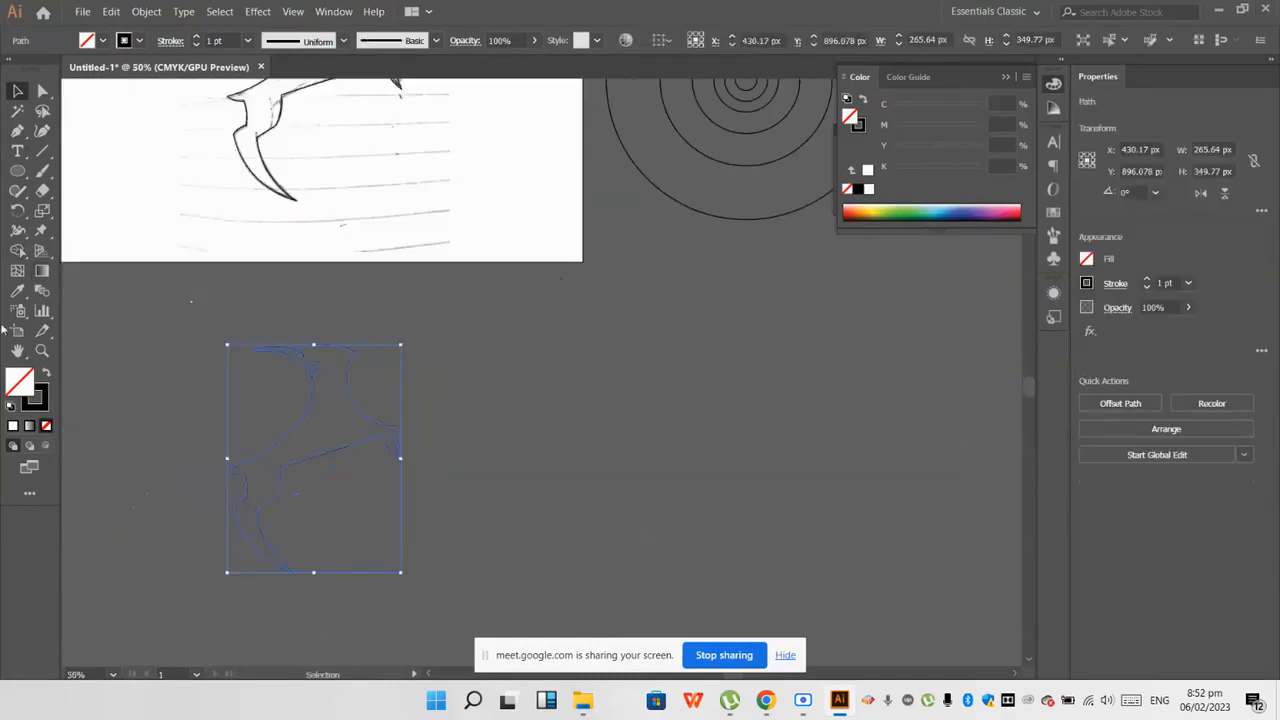
click(13, 406)
click(40, 402)
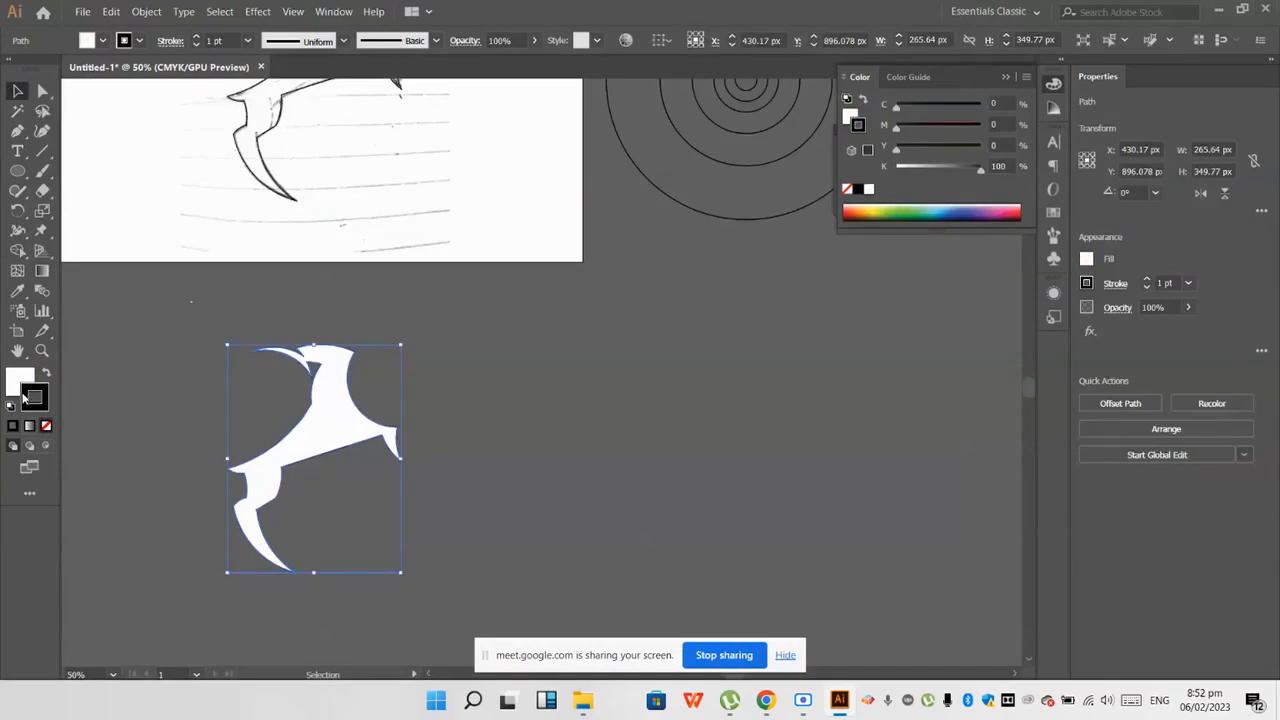
click(46, 426)
double_click(17, 380)
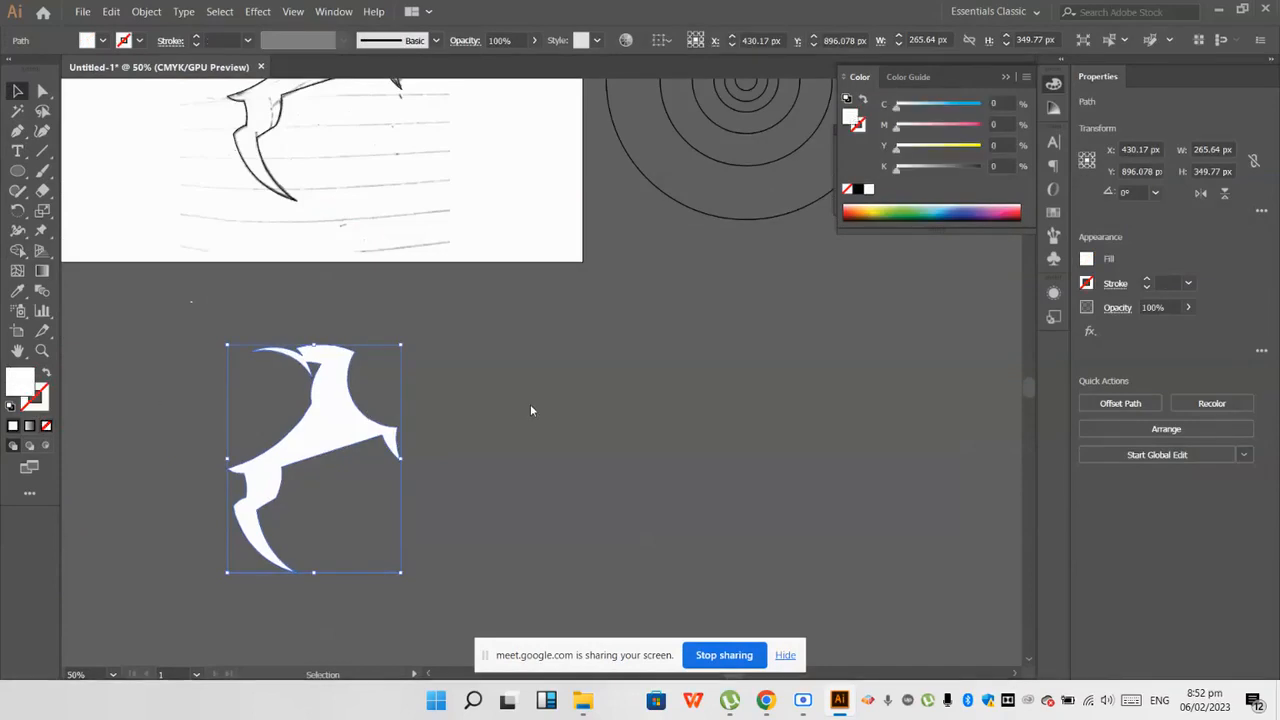
click(792, 241)
click(533, 418)
Step: Move the black silhouette up and left so it overlaps the artboard's lower edge beside the Twitter logo
key(ctrl+minus)
key(ctrl+minus)
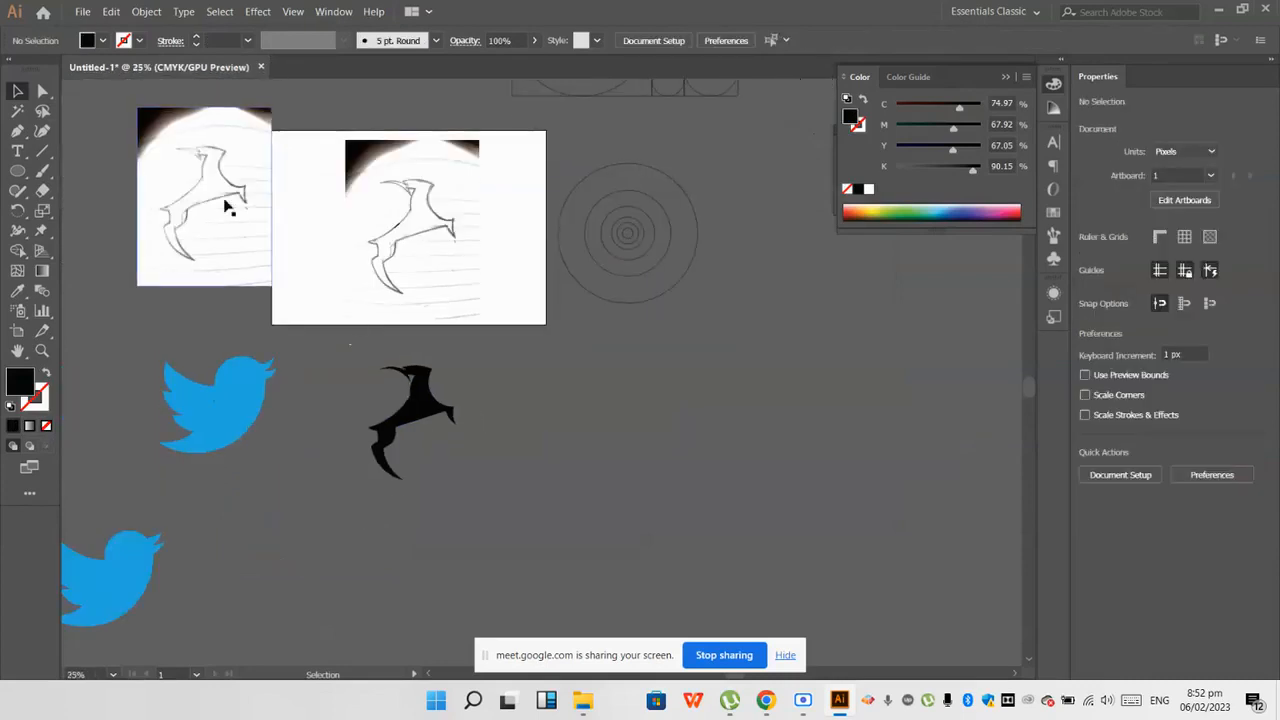
drag(397, 411, 317, 342)
scroll(320, 327, up, 2)
click(322, 328)
Step: Merge the tiny leftover gap inside the silhouette's chest into the body with Shape Builder
scroll(341, 337, up, 5)
scroll(341, 336, down, 5)
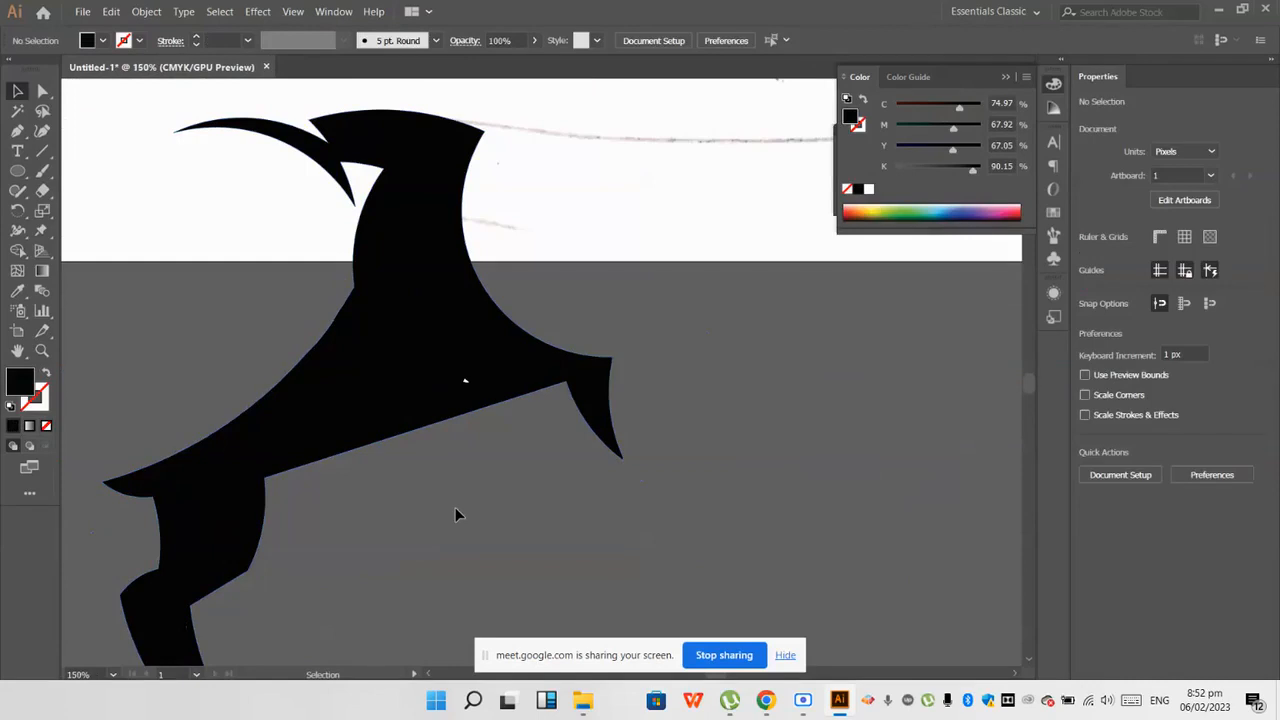
scroll(450, 355, up, 5)
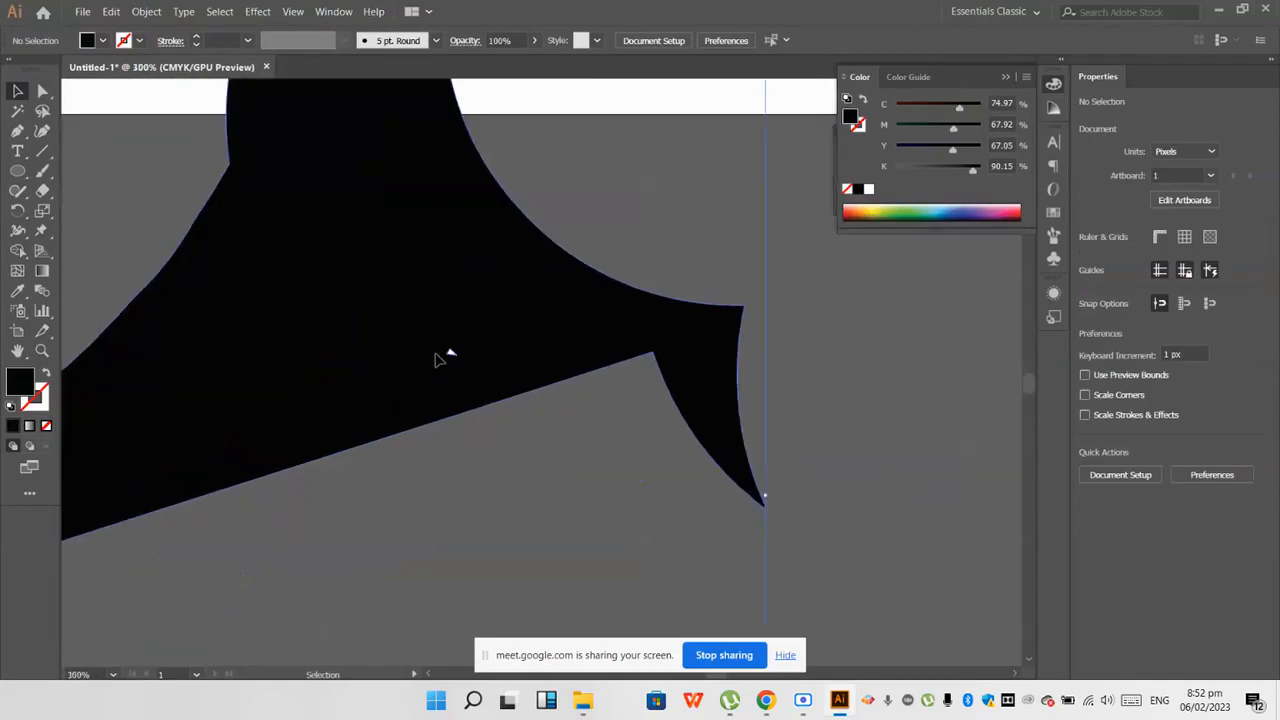
click(450, 353)
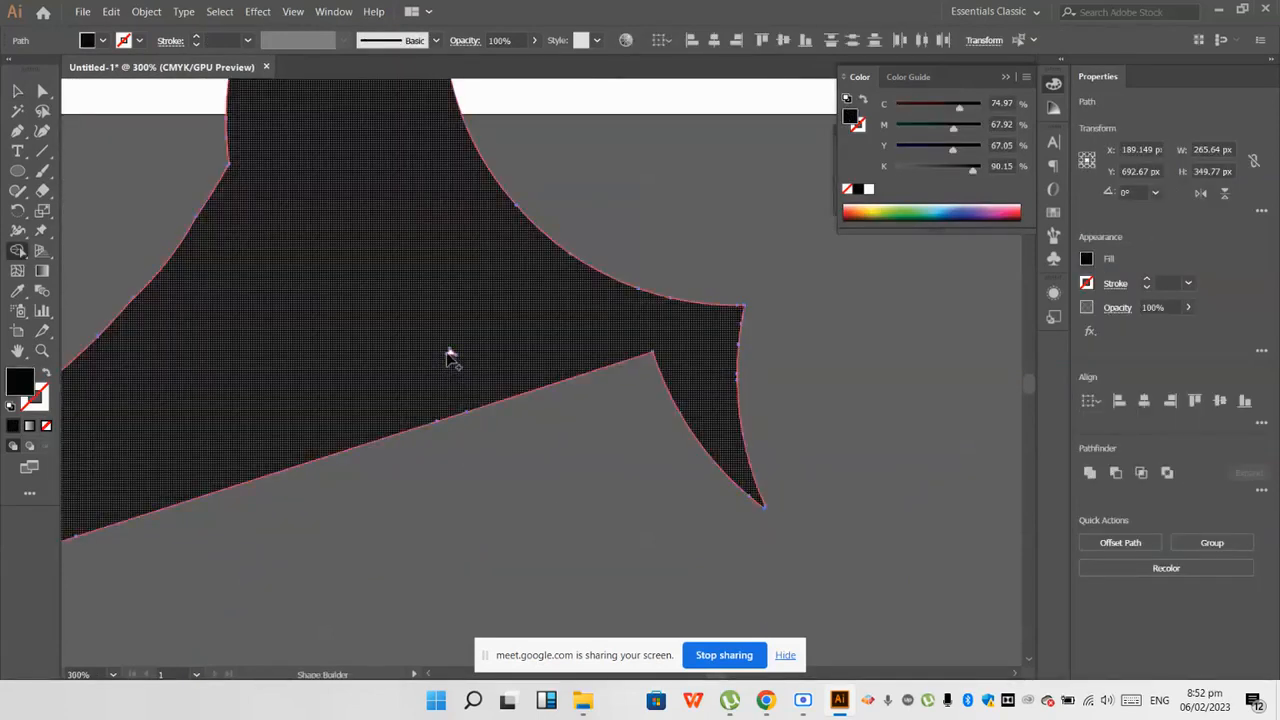
scroll(443, 363, down, 3)
click(477, 445)
scroll(477, 445, down, 3)
key(shift+m)
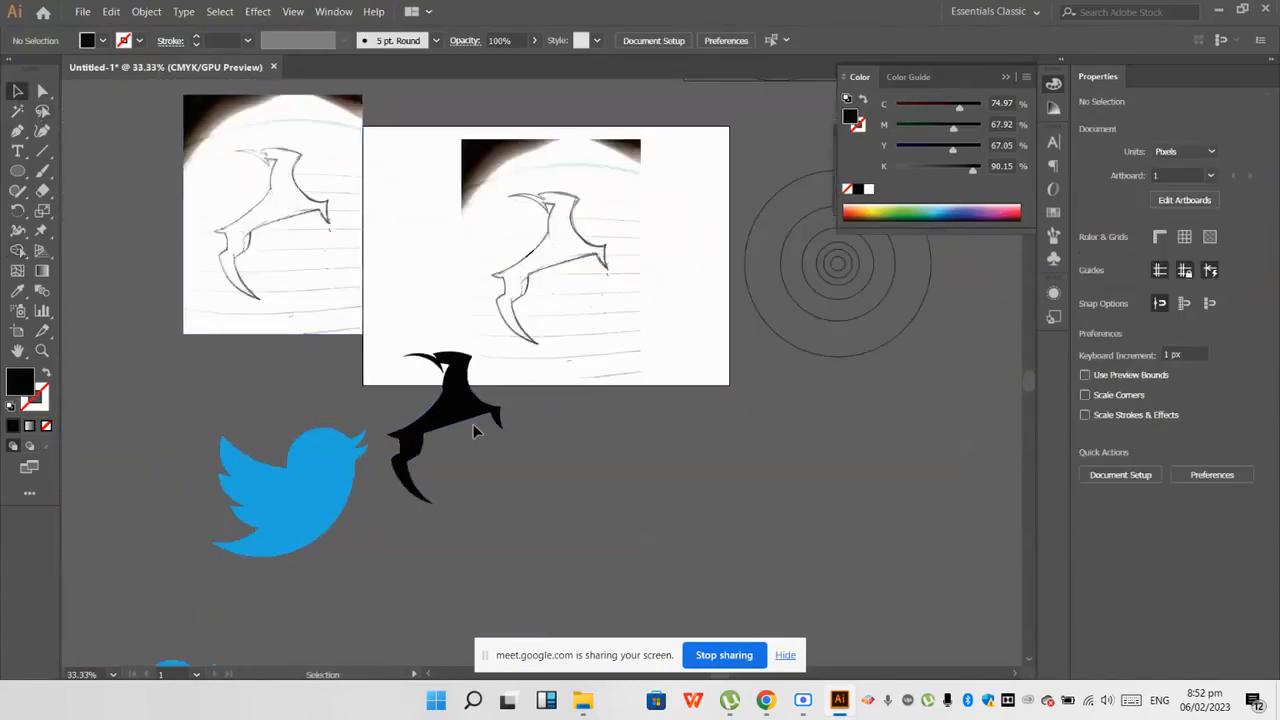
Step: Inspect the silhouette's head, neck, body and legs up close for remaining flaws
scroll(455, 403, up, 8)
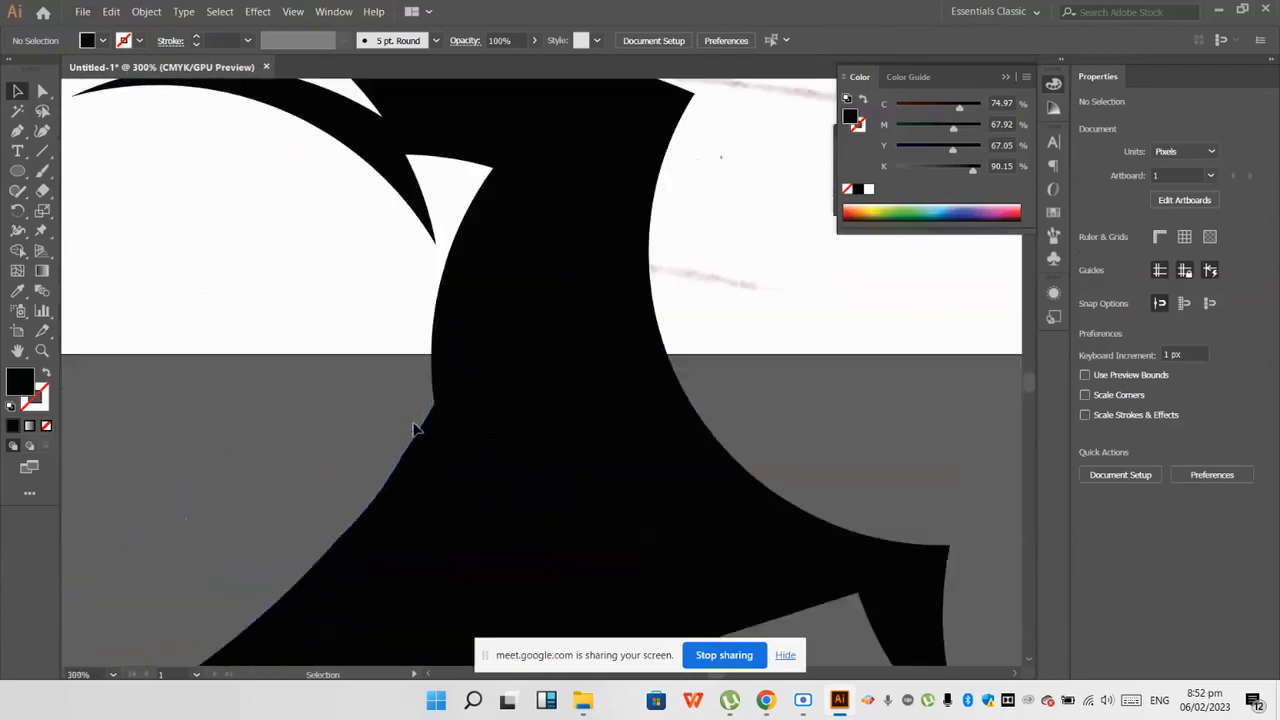
scroll(420, 430, down, 4)
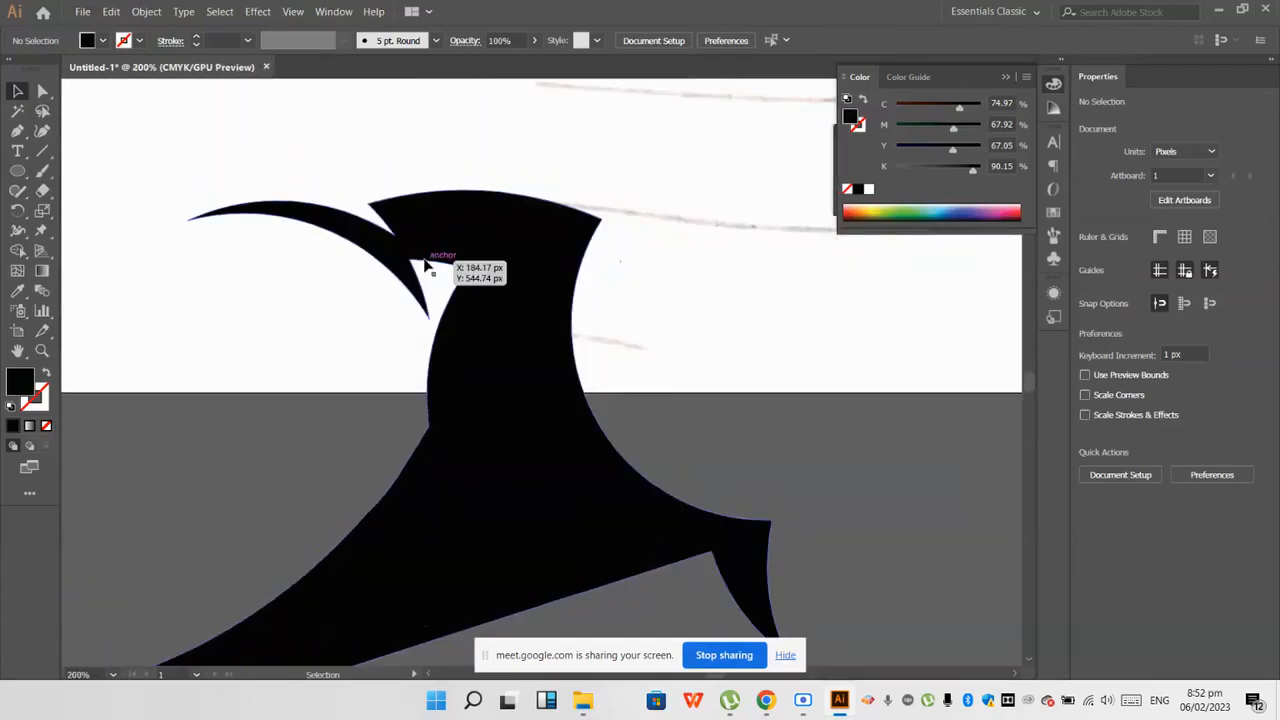
scroll(512, 340, down, 2)
scroll(640, 414, down, 2)
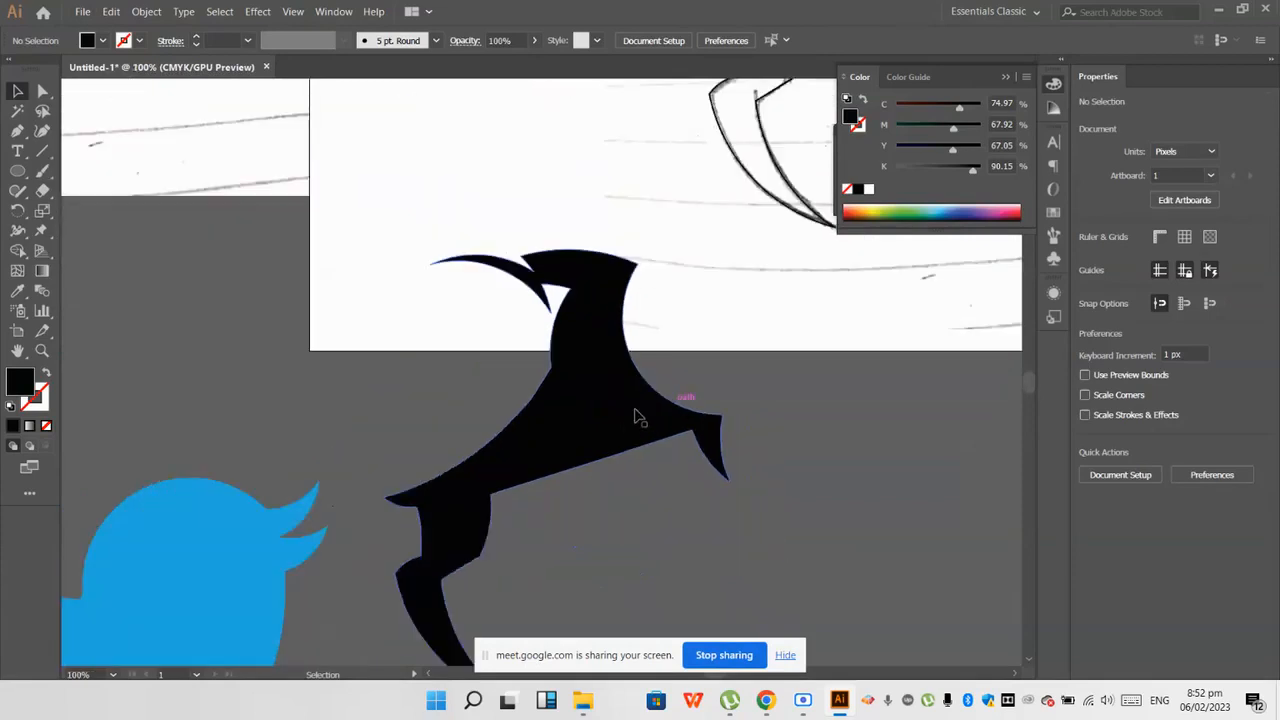
scroll(520, 453, up, 5)
scroll(501, 446, down, 4)
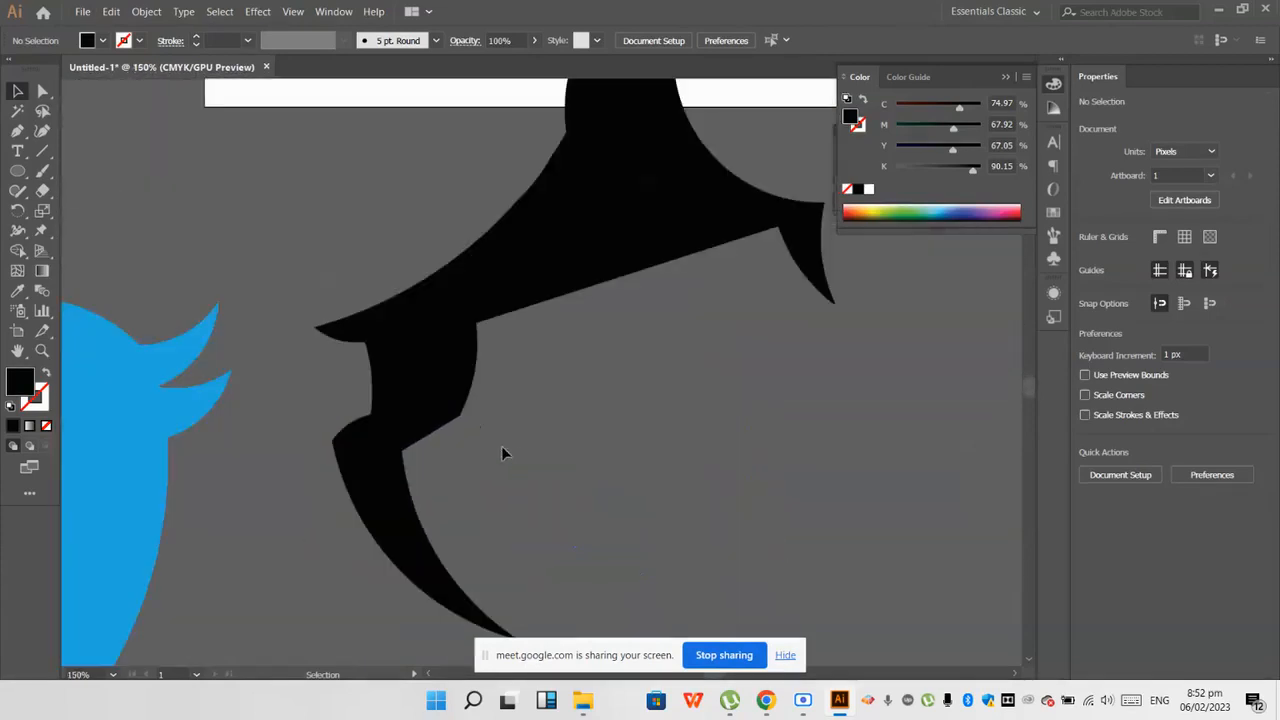
scroll(363, 415, down, 3)
Step: Move the silhouette up onto the artboard, beside the traced sketch
drag(440, 415, 415, 265)
scroll(420, 255, up, 2)
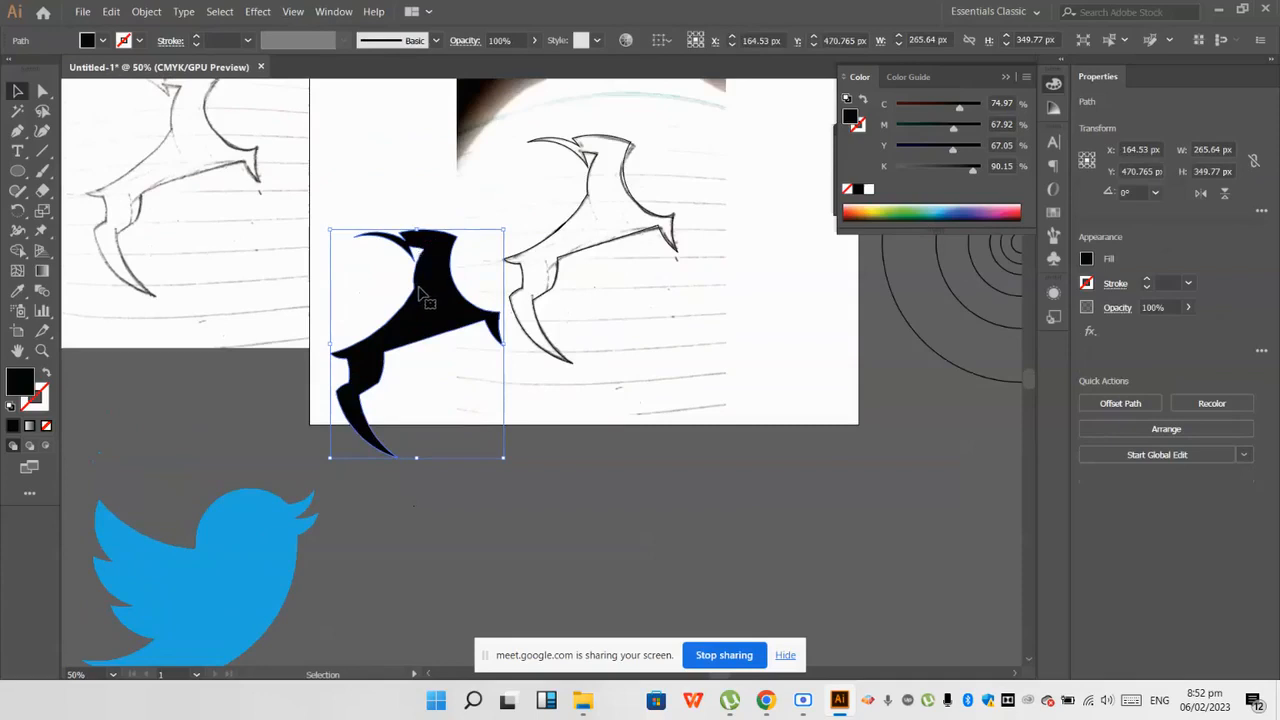
scroll(420, 290, down, 3)
scroll(471, 249, up, 2)
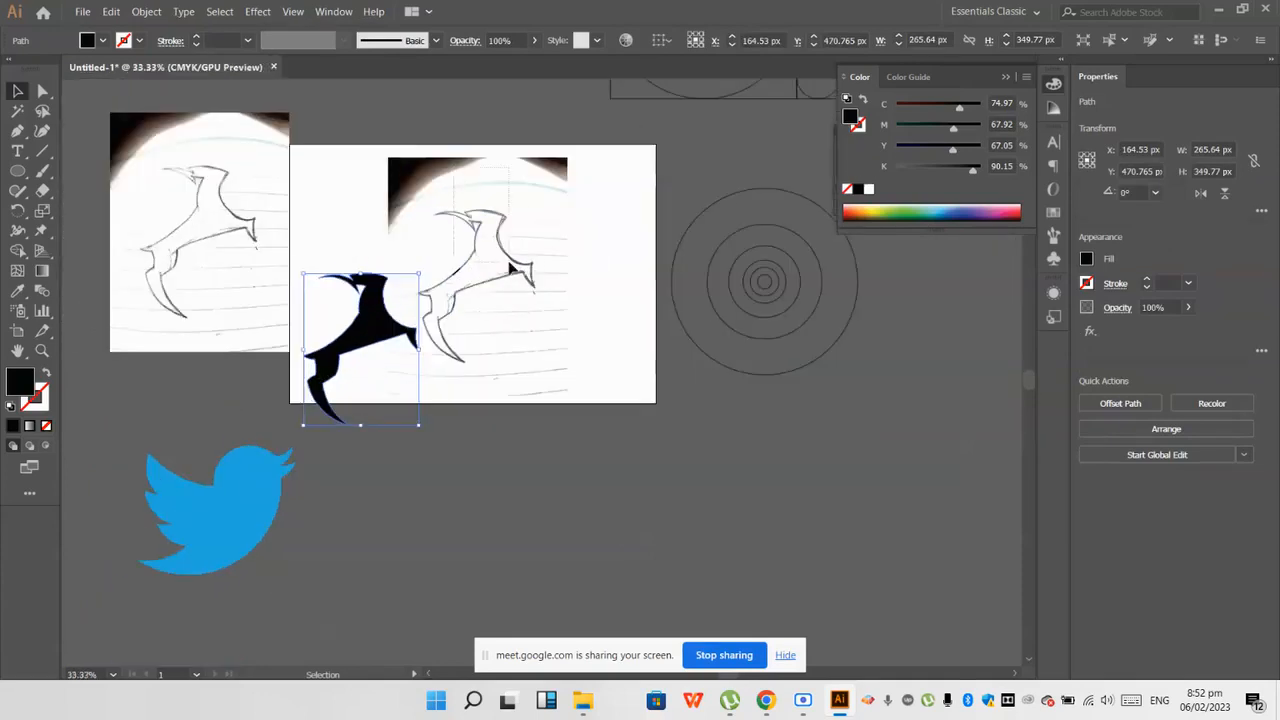
click(511, 268)
click(816, 434)
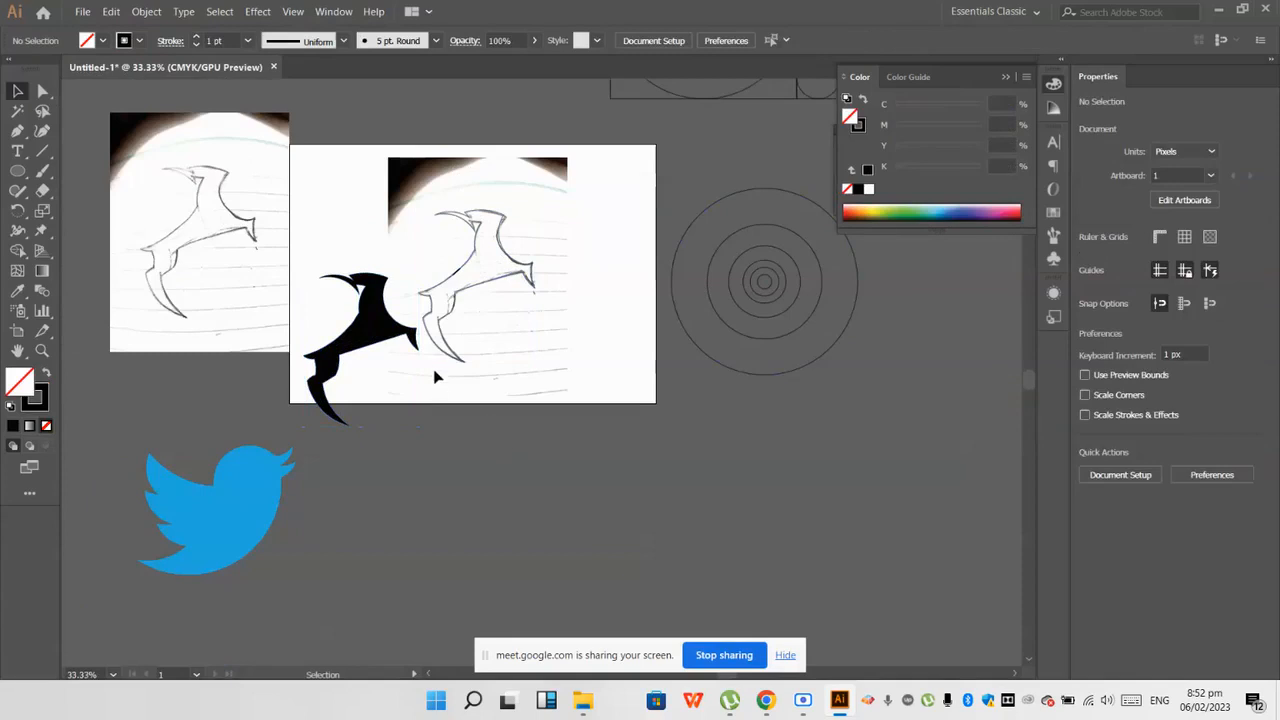
Step: Check the in-call messages in the Google Meet call and return to Illustrator
mouse_move(763, 710)
click(628, 640)
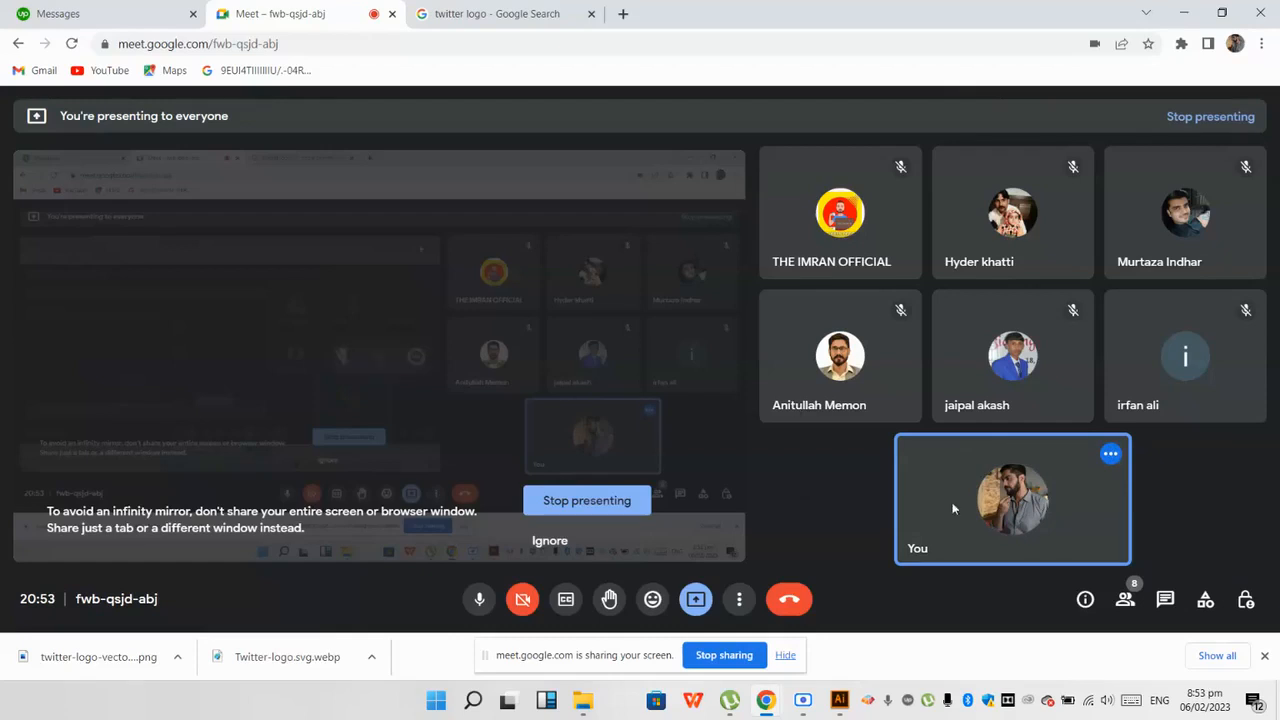
click(1164, 598)
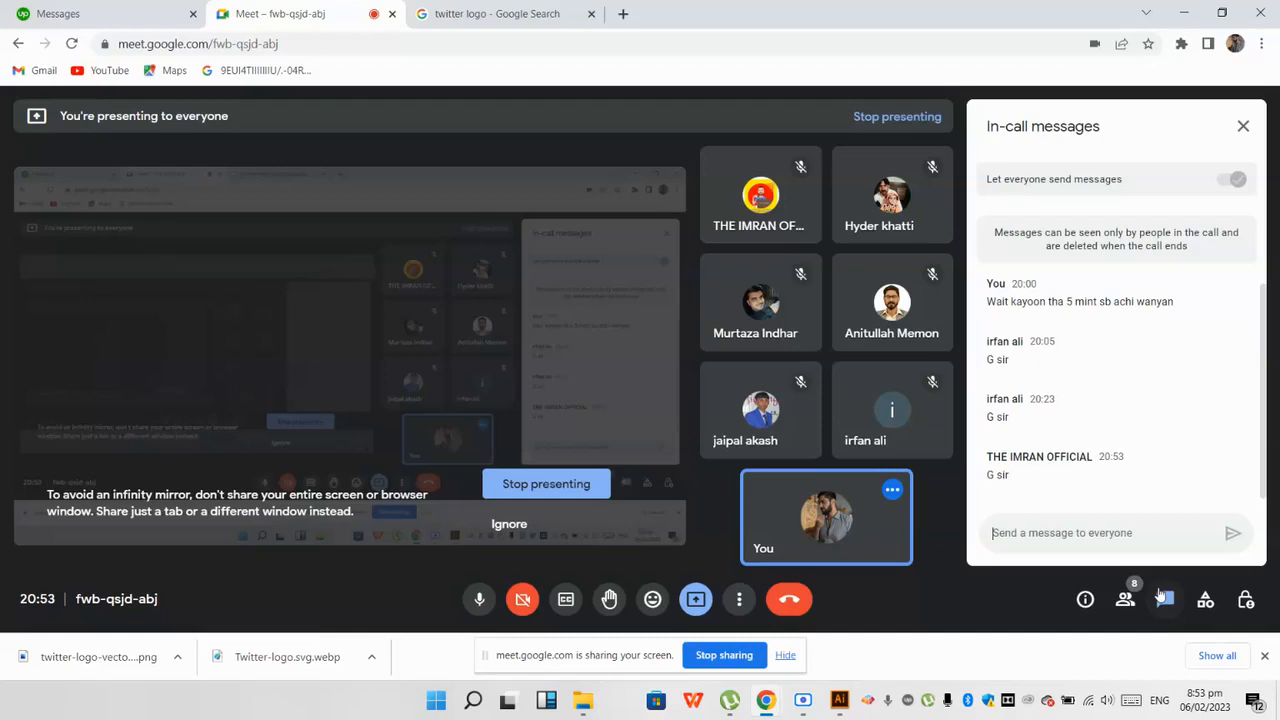
click(839, 700)
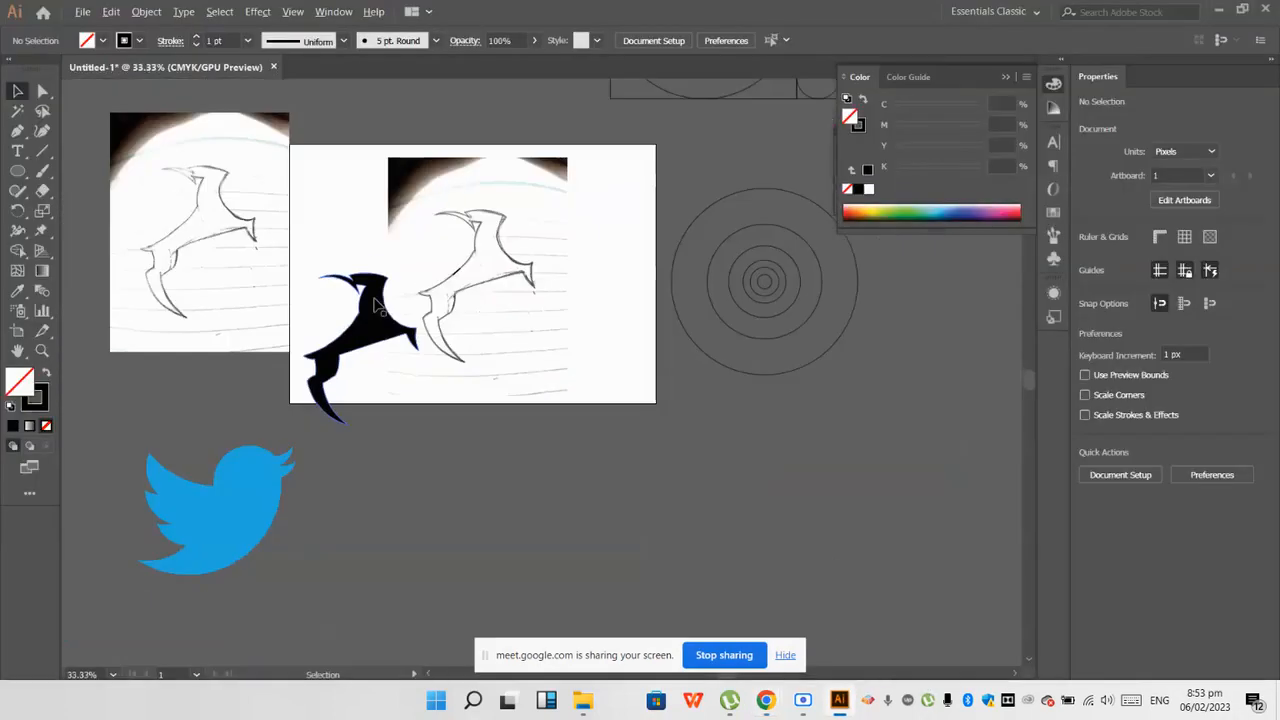
Step: Duplicate the artboard with its artwork below the original, using the Artboard tool
scroll(438, 269, down, 1)
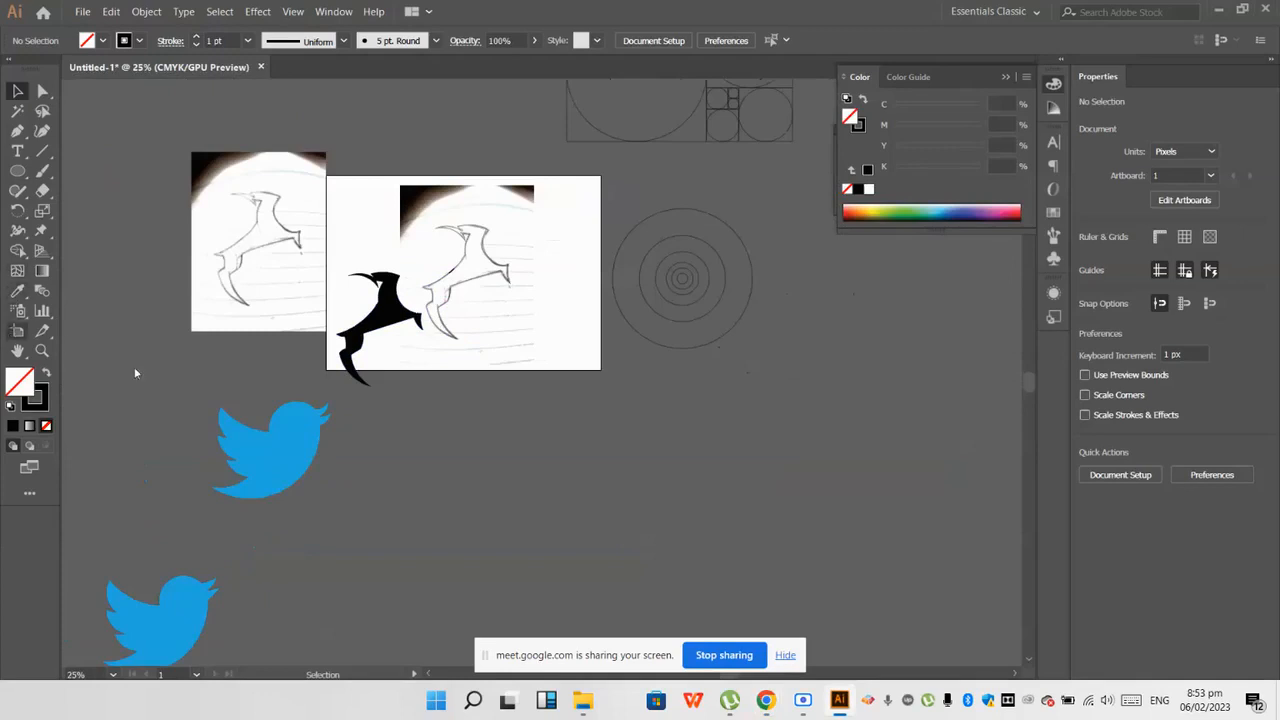
key(shift+o)
scroll(137, 365, down, 3)
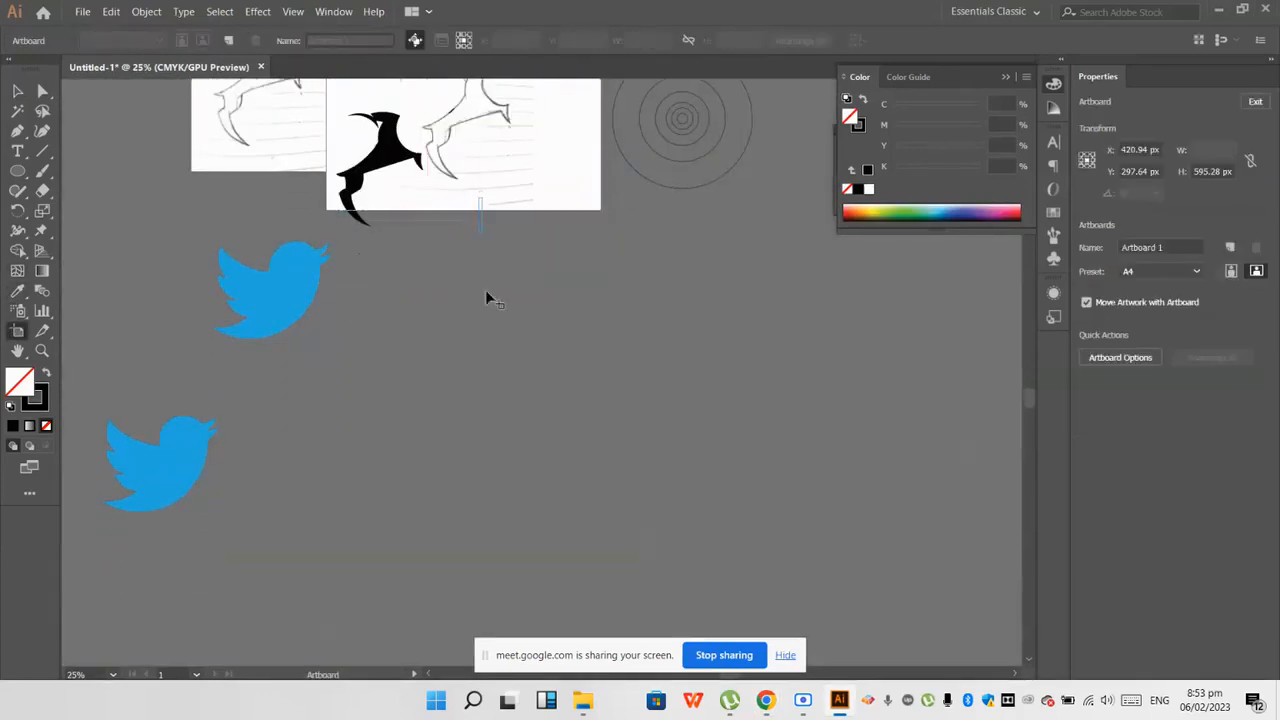
key(super+space)
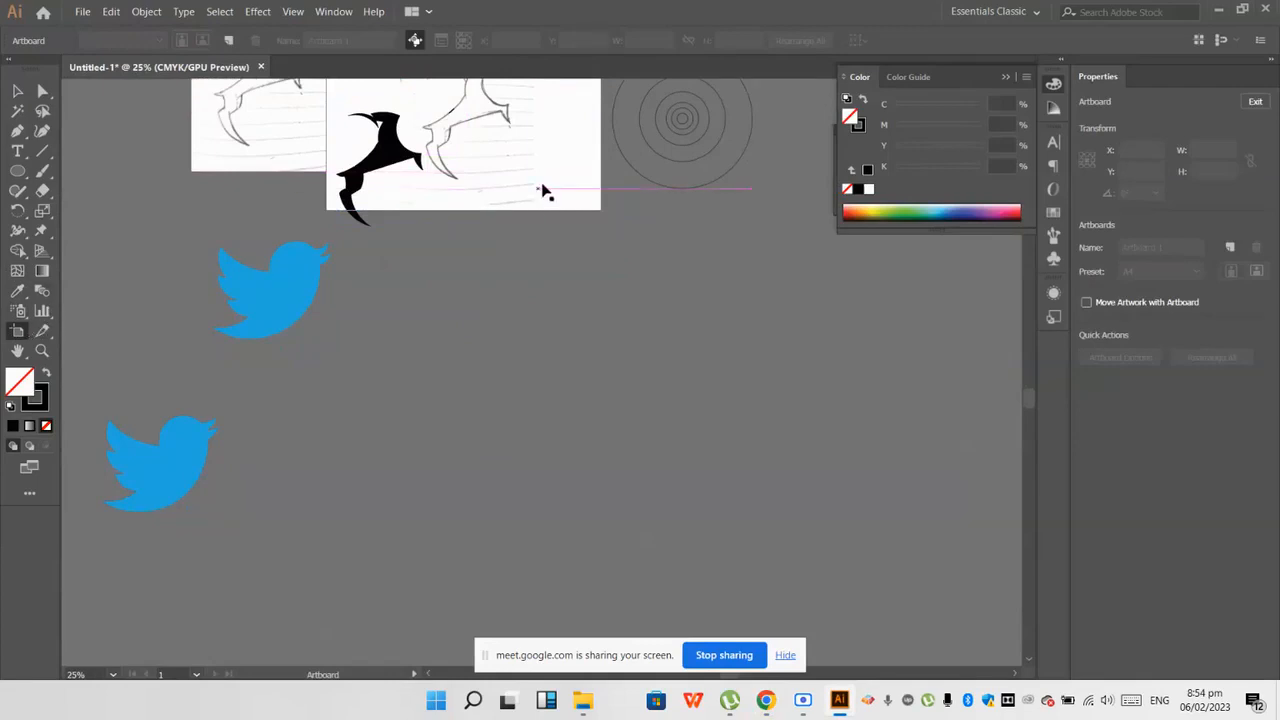
click(545, 189)
scroll(543, 184, up, 2)
drag(548, 200, 557, 473)
scroll(553, 463, down, 2)
Step: Move the Twitter logos and the duplicated sketch photo down and left, clear of the new artboard
click(17, 93)
scroll(186, 238, down, 2)
mouse_move(187, 240)
mouse_down()
mouse_move(233, 329)
mouse_move(149, 381)
mouse_move(139, 418)
mouse_up()
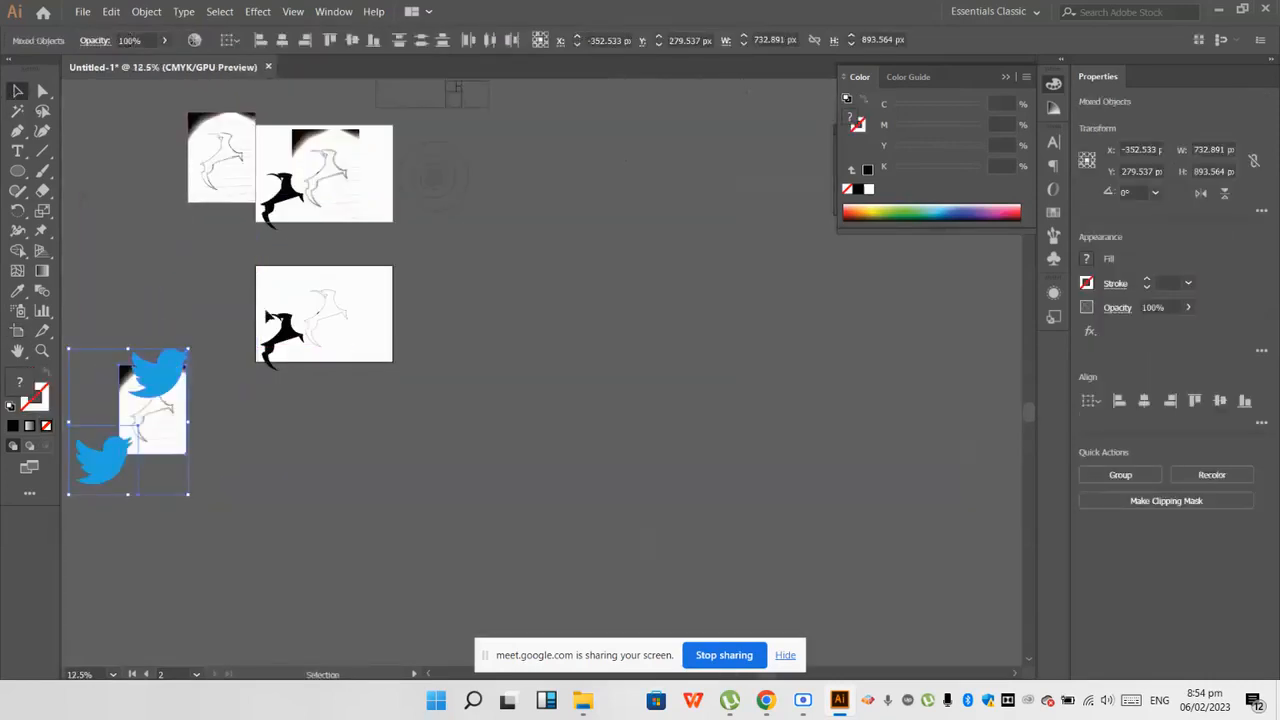
Step: Move the copied outline off the second artboard to its right and delete the small stray line left behind
scroll(279, 297, up, 3)
mouse_move(346, 288)
mouse_down()
mouse_move(425, 382)
mouse_move(772, 442)
mouse_up()
drag(440, 290, 876, 297)
drag(368, 336, 416, 360)
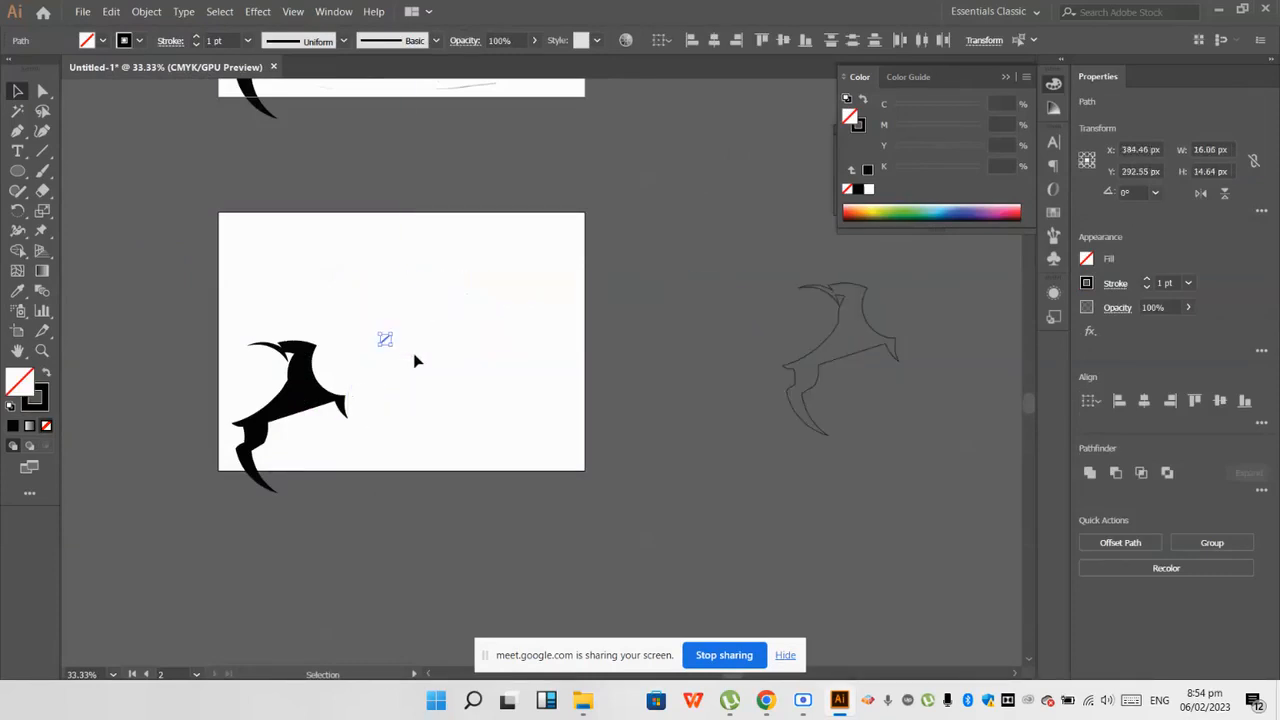
key(Delete)
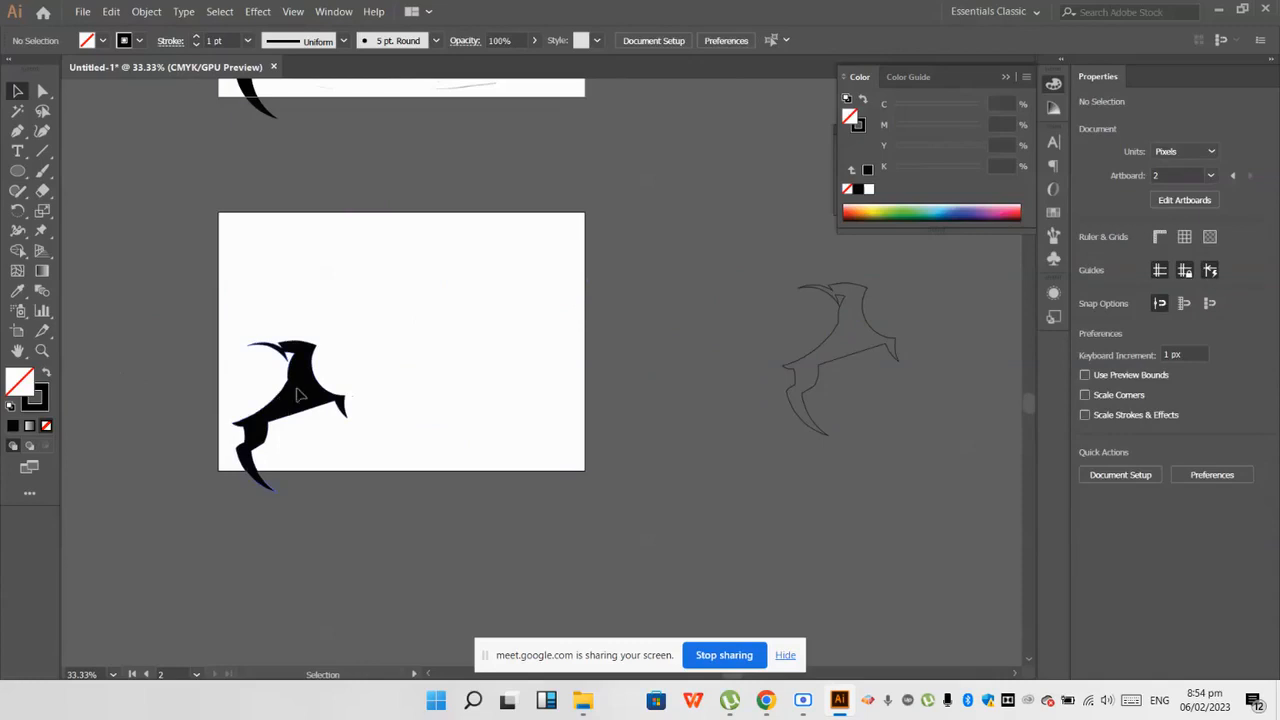
Step: Scale the silhouette down to about 147 × 193 px and place it in the second artboard's upper middle
drag(290, 400, 382, 335)
drag(382, 428, 388, 358)
click(412, 378)
scroll(408, 380, up, 2)
drag(388, 234, 409, 255)
scroll(446, 352, down, 1)
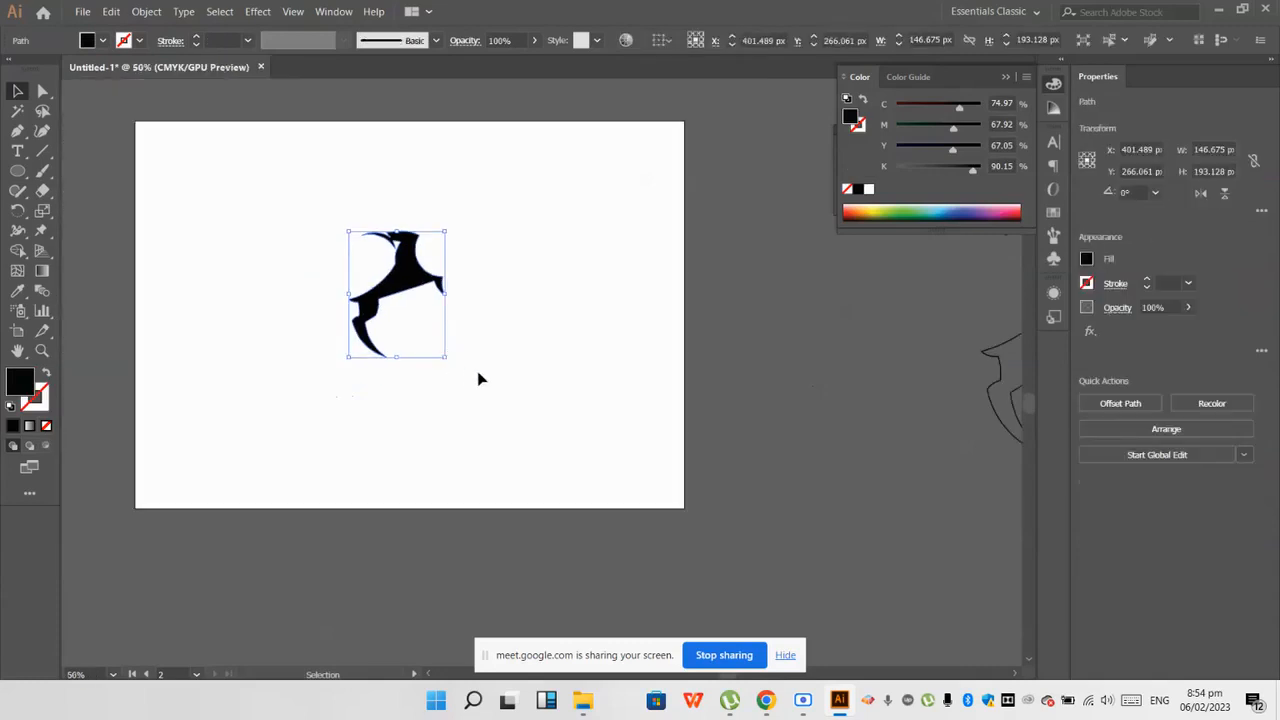
click(478, 378)
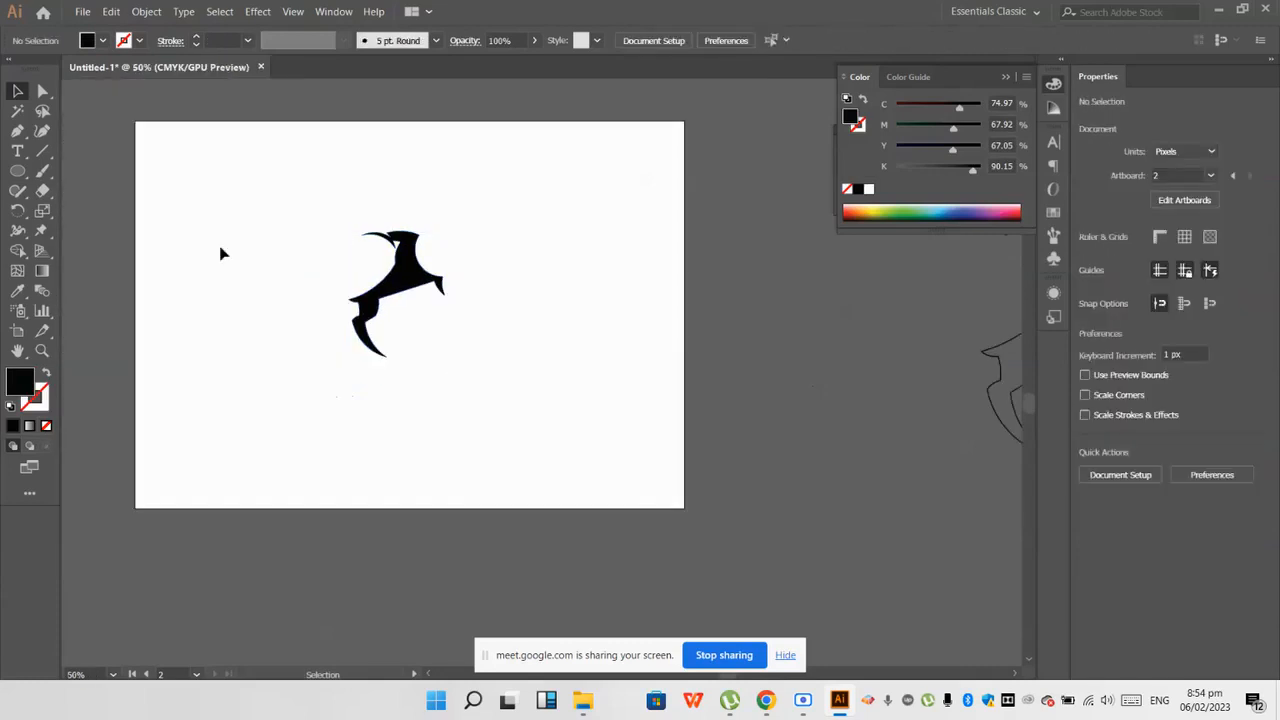
Step: Add the text "Lightning Deer" below the silhouette
key(t)
click(379, 404)
key(BackSpace)
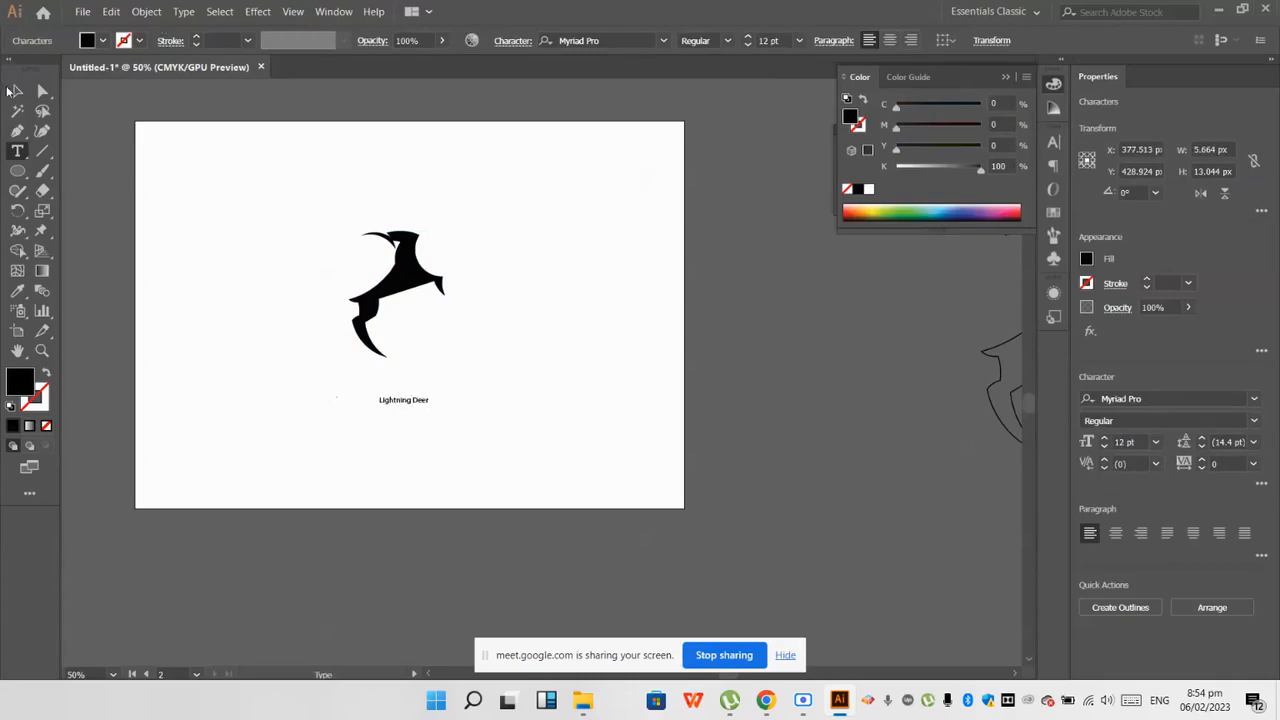
Step: Enlarge the text to about 57 pt and arrange it directly beneath a slightly smaller silhouette
click(15, 90)
drag(407, 405, 489, 383)
click(404, 270)
scroll(390, 300, up, 2)
drag(403, 478, 401, 466)
scroll(371, 509, down, 2)
click(433, 481)
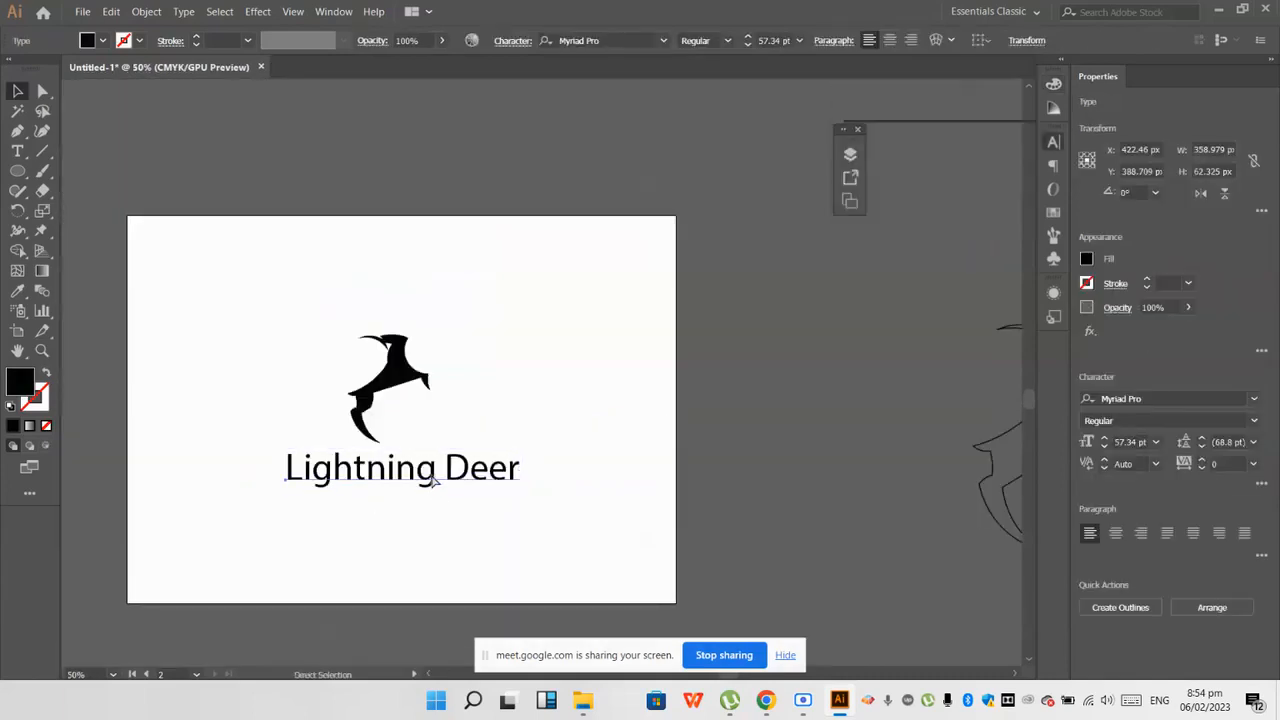
Step: Set the "Lightning Deer" text in the Dodger font
key(ctrl+t)
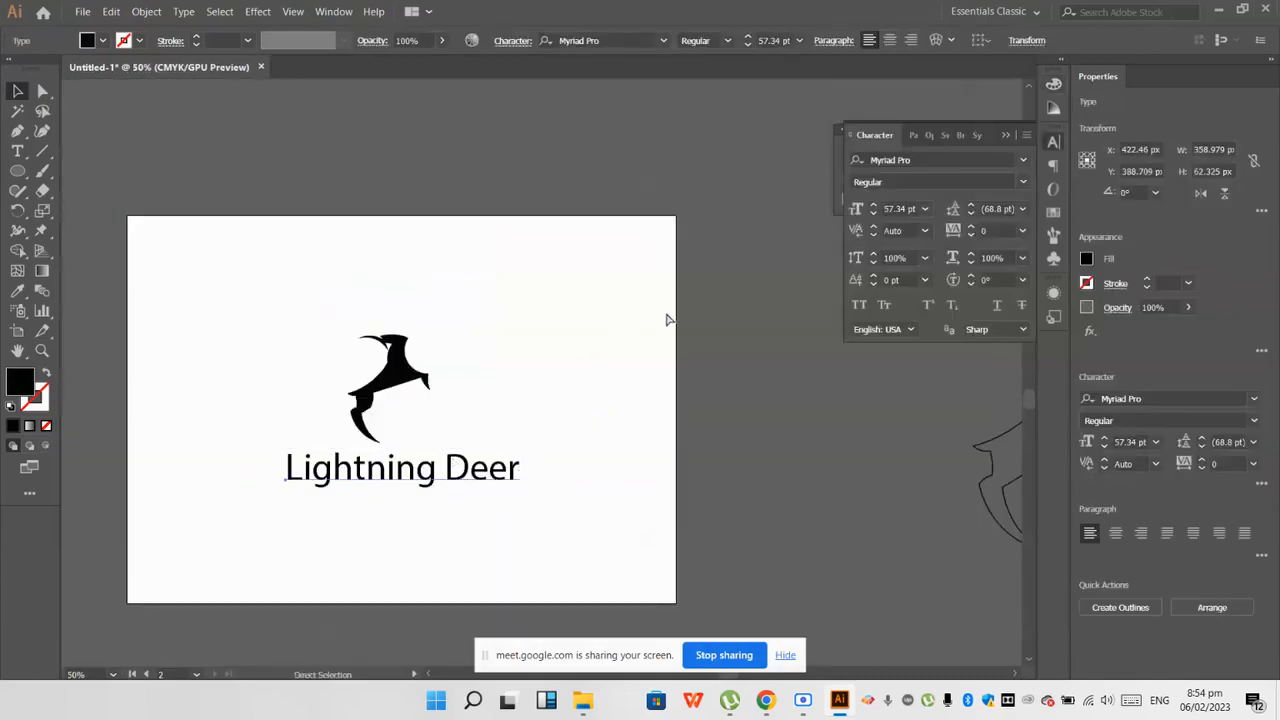
click(1022, 162)
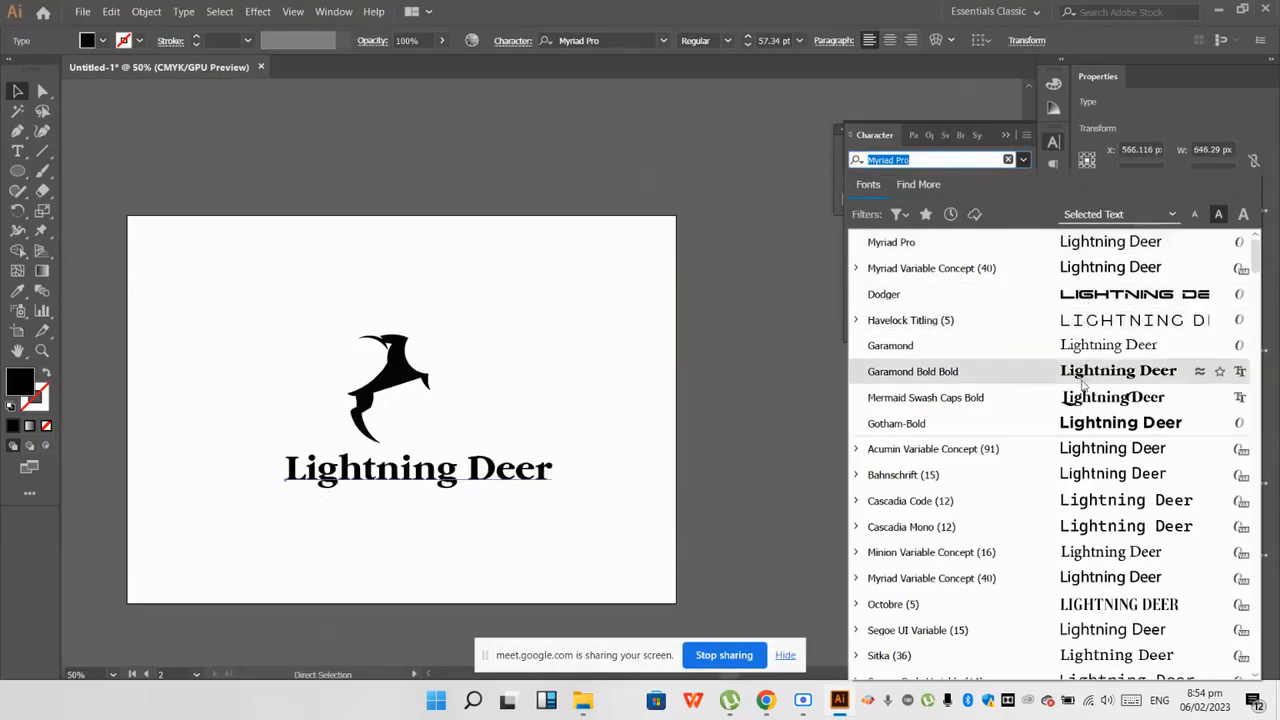
click(1090, 294)
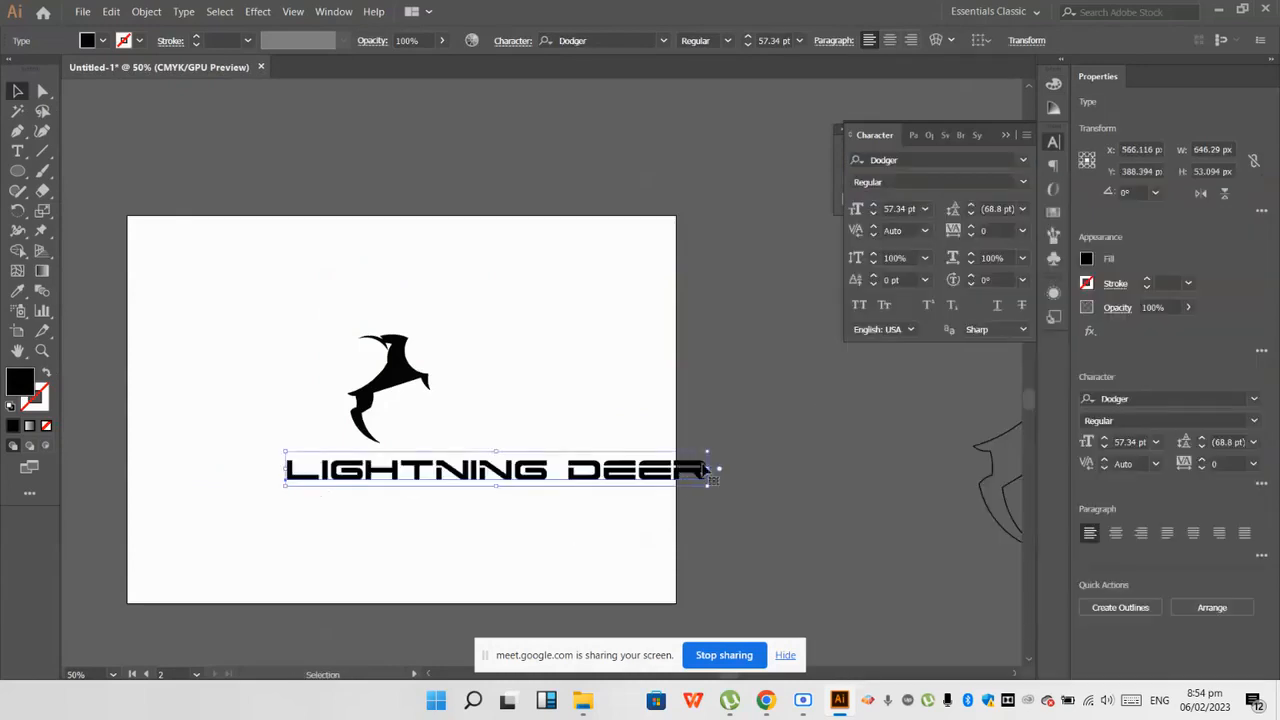
Step: Scale the logo text down and place it to the right of the silhouette's lower leg
drag(712, 468, 547, 471)
drag(463, 472, 562, 430)
click(432, 532)
scroll(415, 525, down, 2)
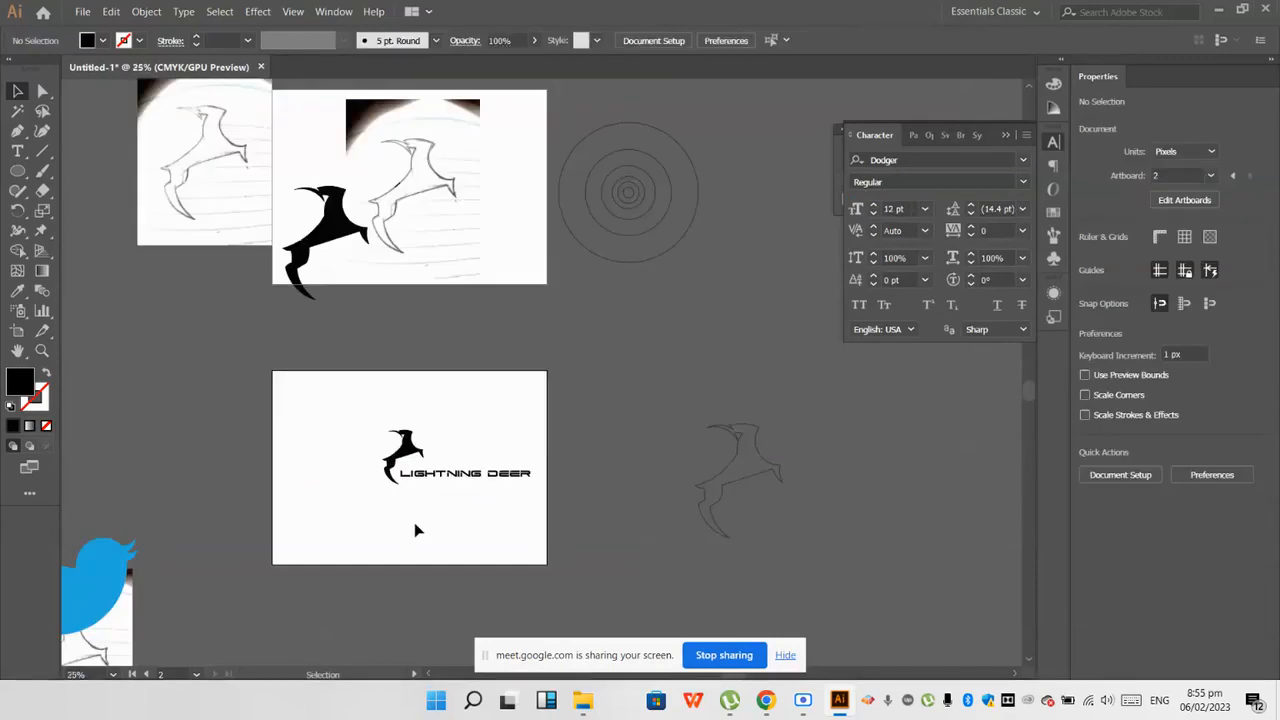
Step: Select the silhouette and the "Lightning Deer" text and move them horizontally toward the left side of the artboard
scroll(436, 490, up, 2)
drag(349, 420, 345, 423)
click(351, 538)
scroll(434, 463, up, 1)
scroll(391, 531, down, 2)
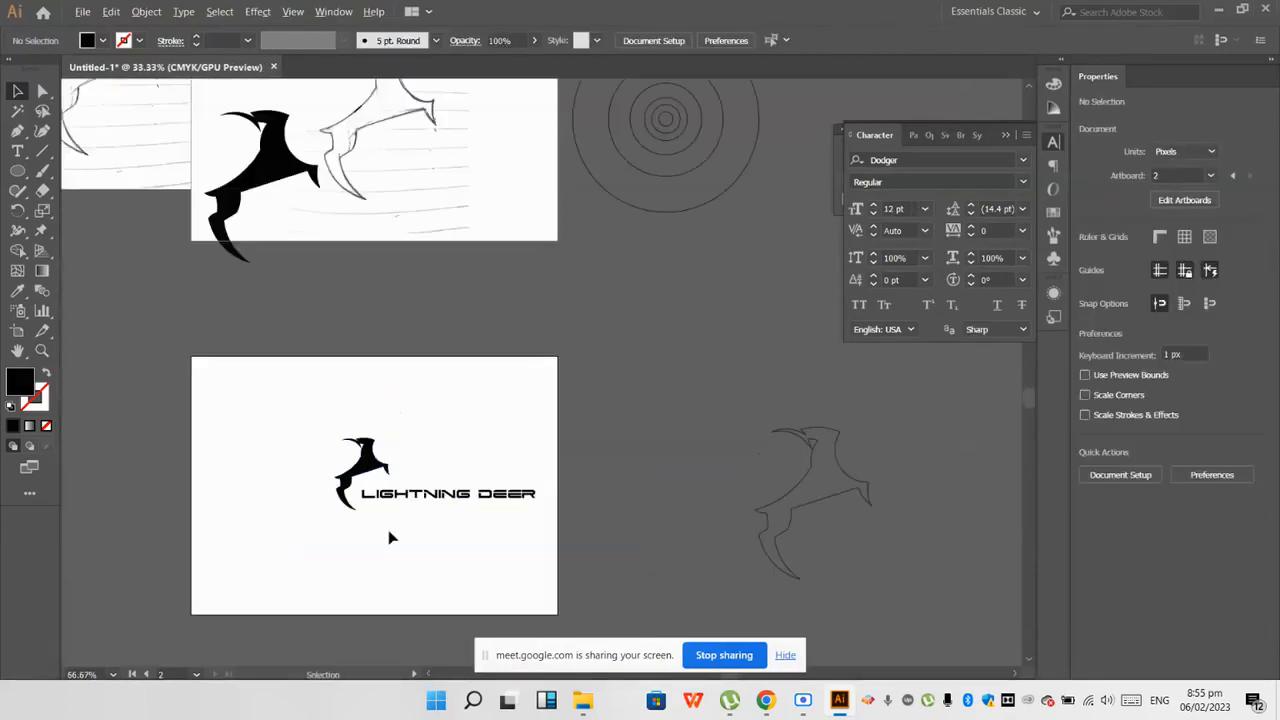
click(430, 493)
drag(432, 541, 436, 562)
drag(426, 511, 370, 511)
click(340, 591)
scroll(330, 581, up, 2)
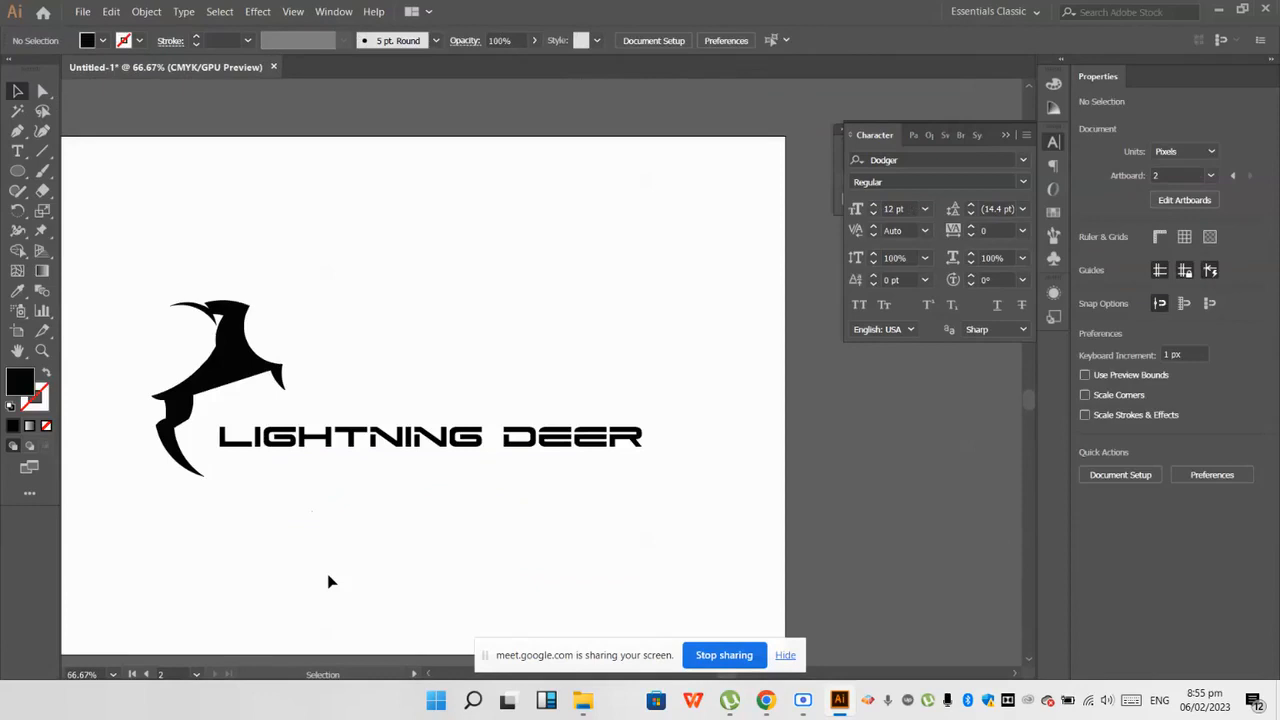
Step: Check the in-call chat messages in Google Meet and return to the Illustrator document
scroll(330, 581, down, 1)
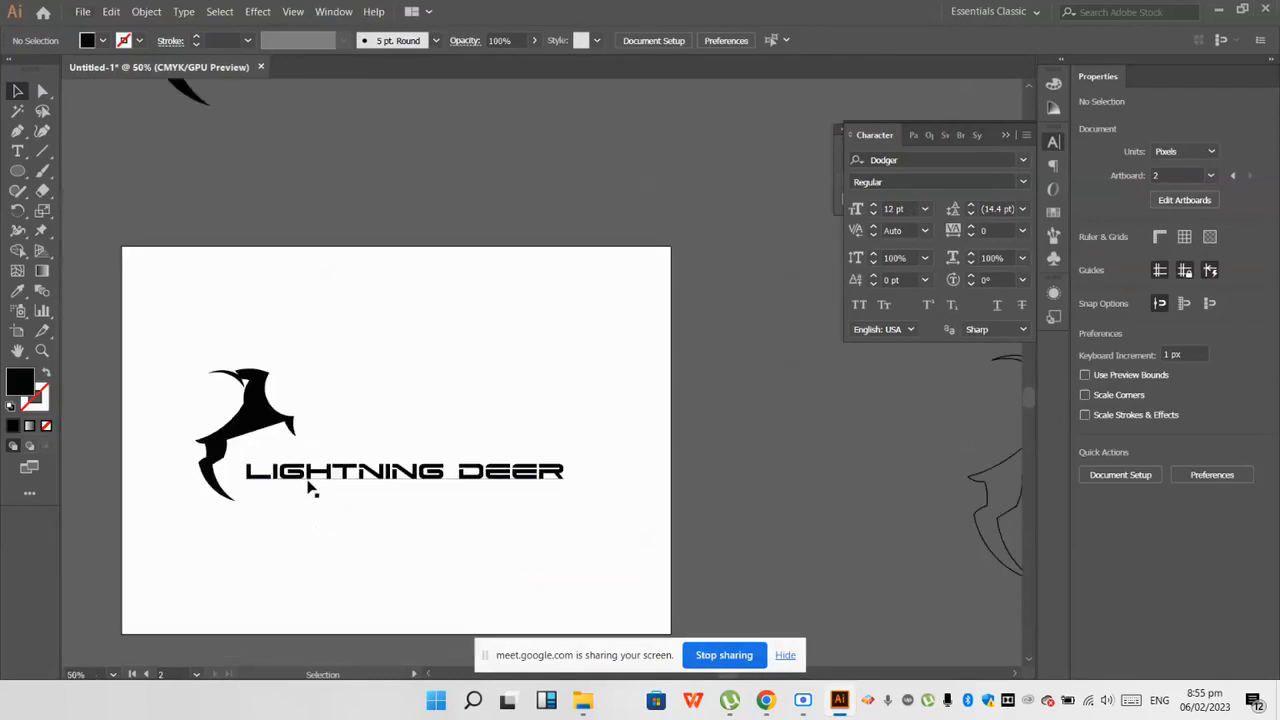
scroll(316, 476, down, 2)
scroll(323, 486, down, 1)
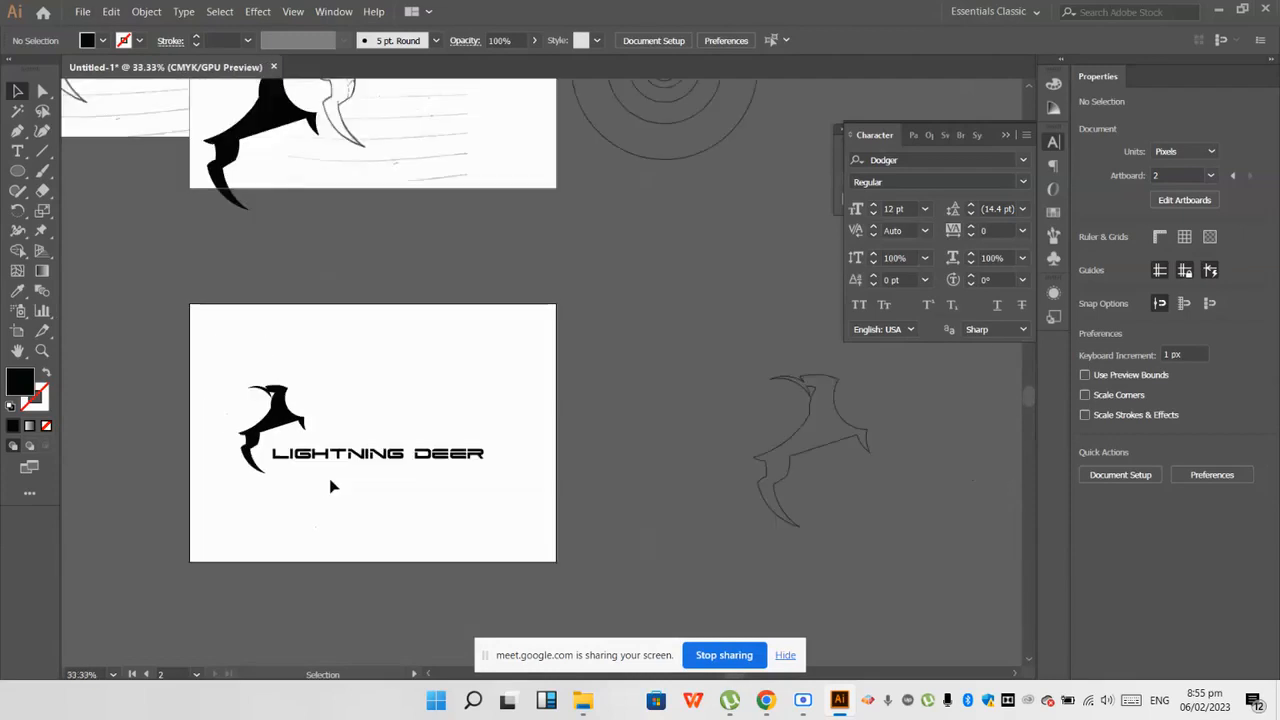
scroll(338, 484, up, 1)
drag(315, 403, 223, 356)
mouse_move(764, 700)
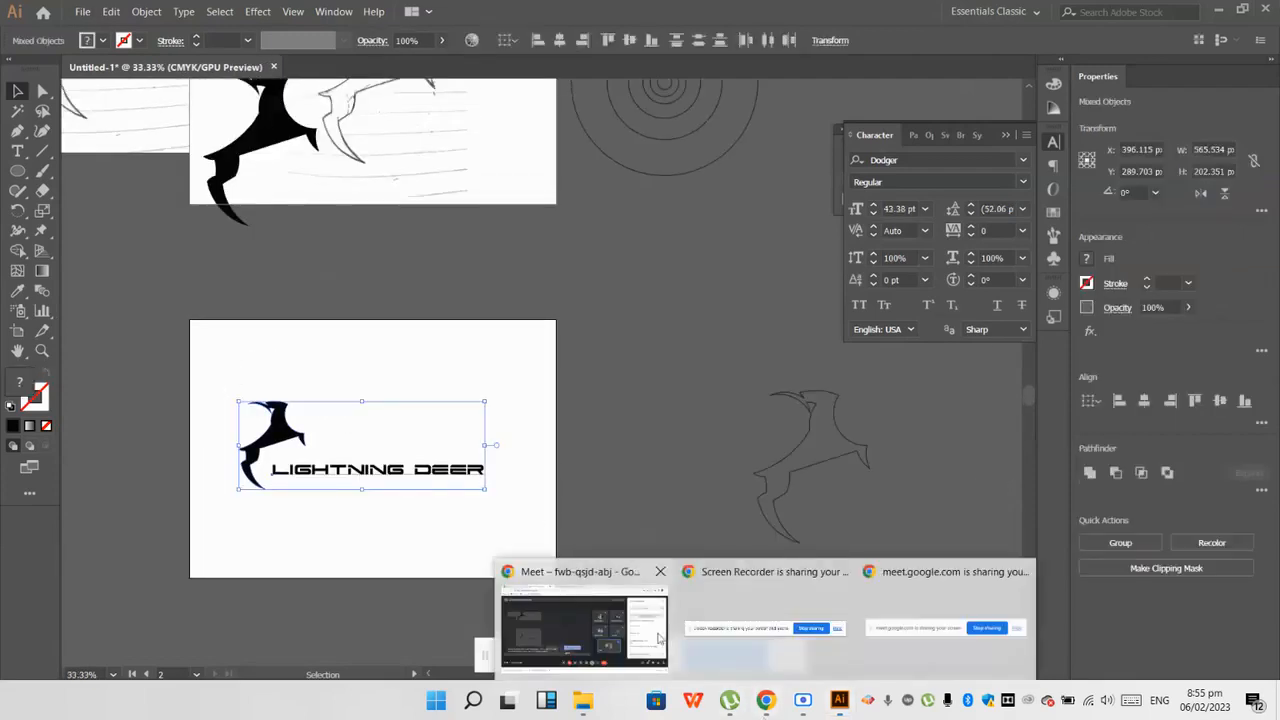
click(658, 638)
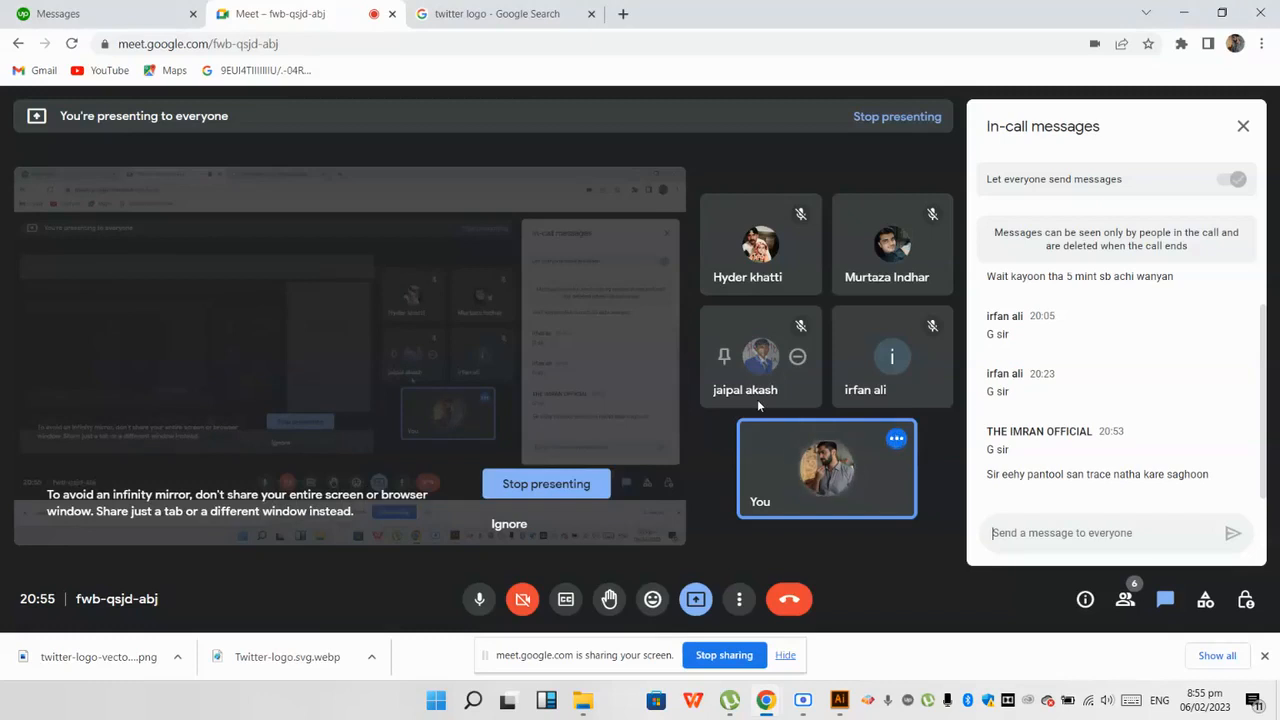
click(840, 700)
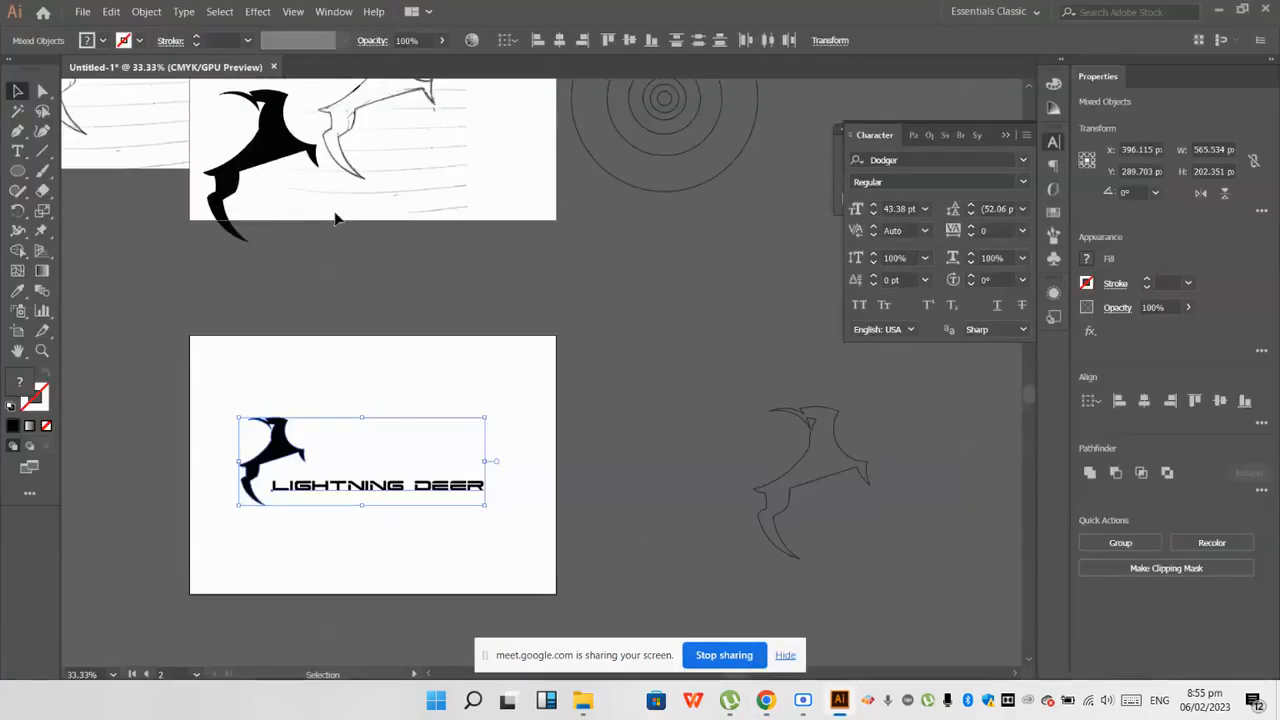
Step: Start a Pen tool path on the lower Twitter bird image, where the head meets the upper beak
scroll(368, 260, up, 1)
scroll(404, 292, down, 3)
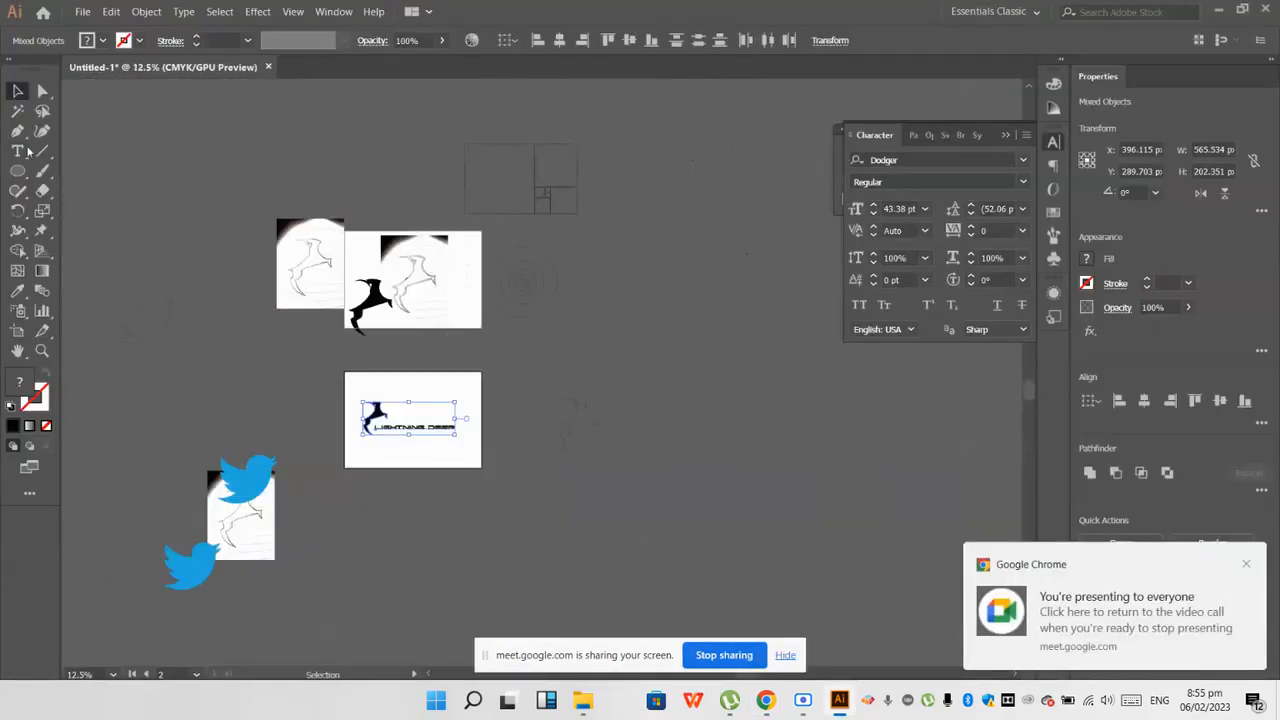
click(17, 131)
scroll(160, 540, down, 1)
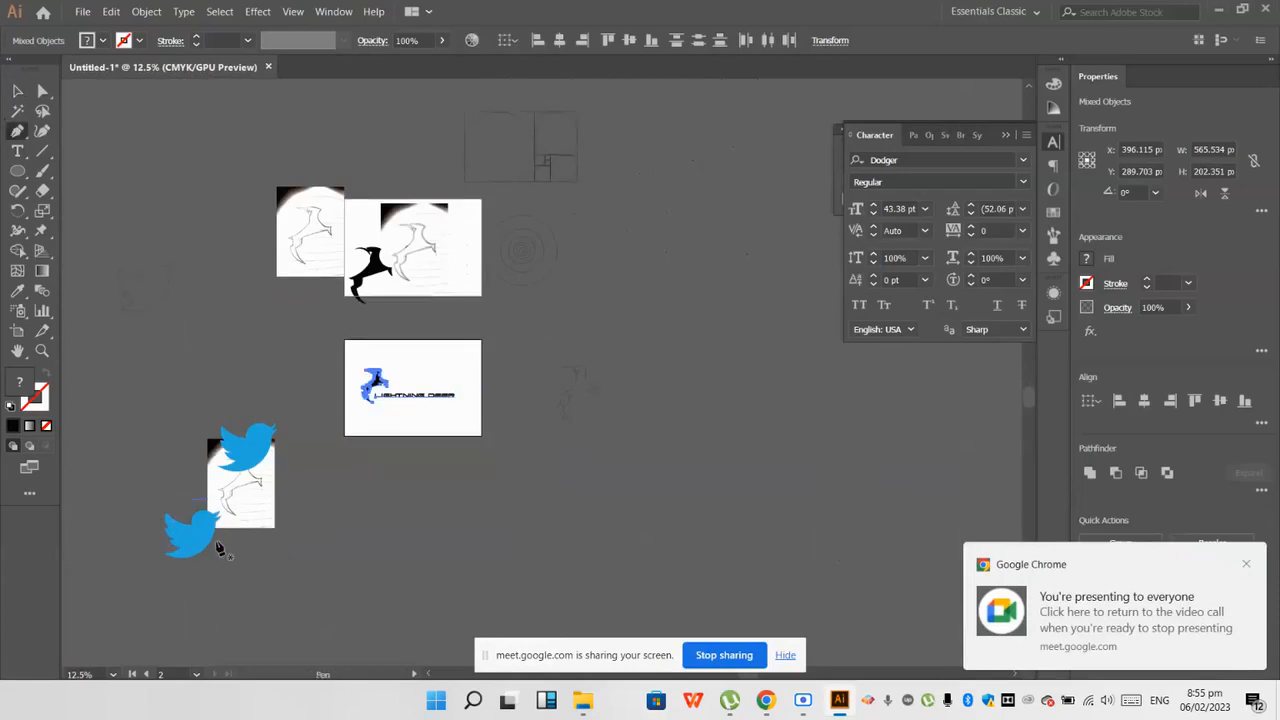
scroll(158, 540, up, 2)
ctrl+click(152, 538)
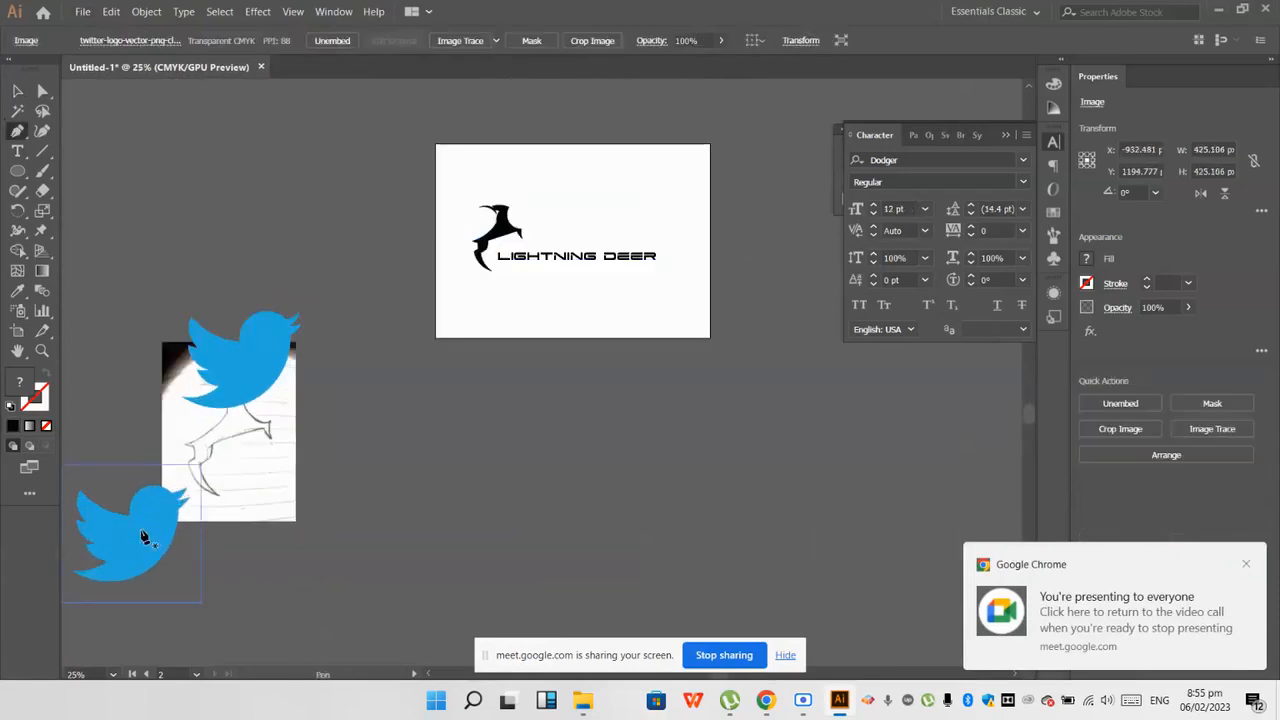
scroll(158, 505, up, 3)
scroll(158, 505, up, 3)
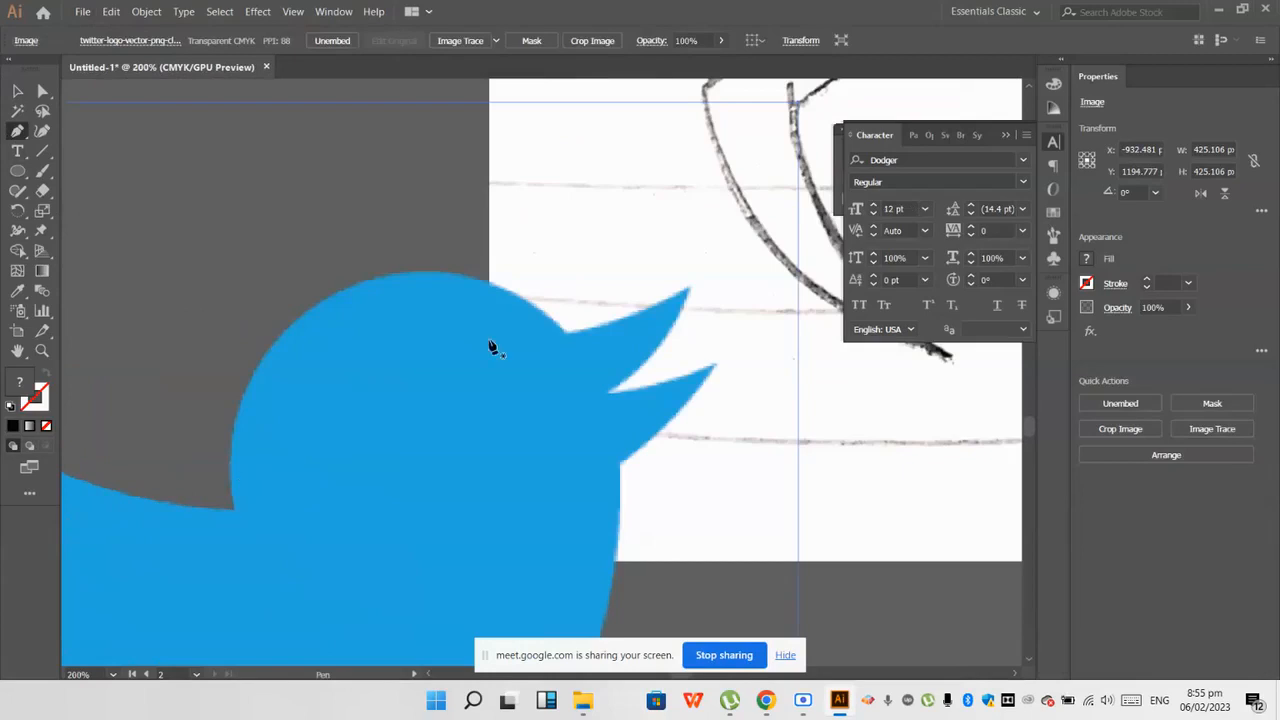
ctrl+click(693, 357)
click(566, 333)
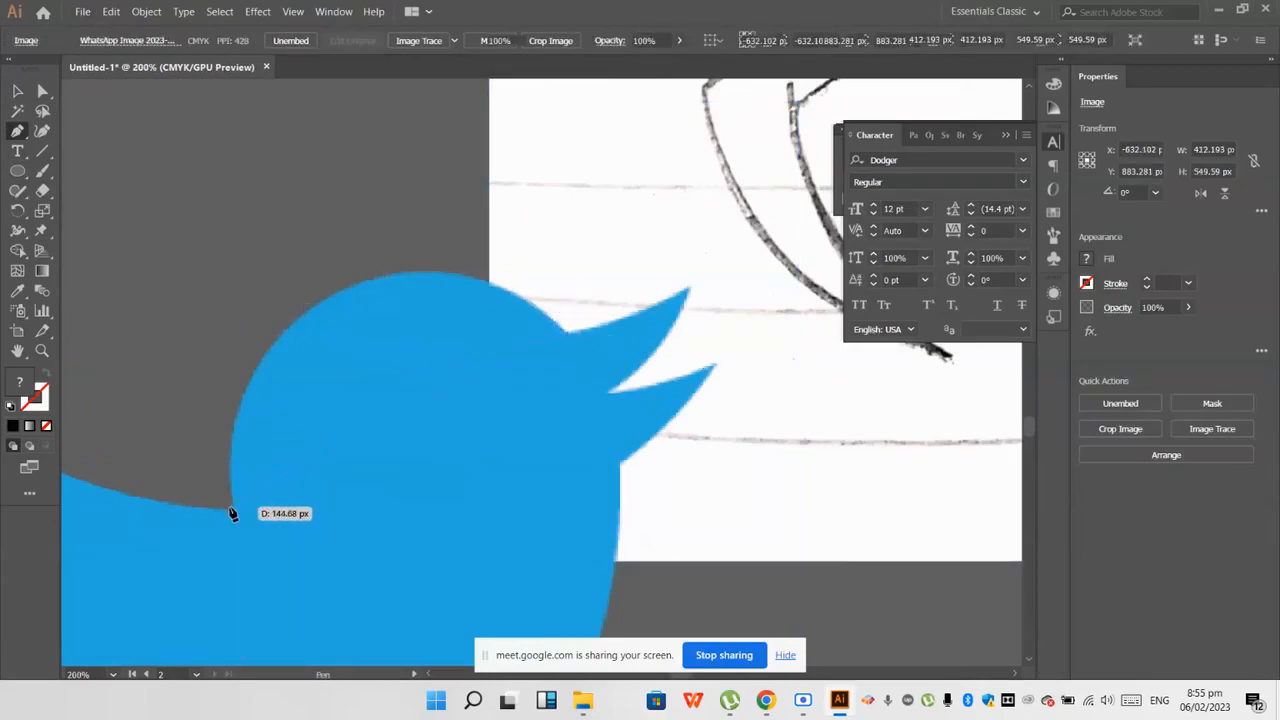
Step: Try to trace the bird's whole head in a single curve from the beak to the nape
click(232, 509)
drag(240, 678, 246, 631)
key(ctrl+z)
Step: Give the path no fill and a black 1 pt stroke, and trace the head with two curves down to the nape
scroll(357, 271, up, 1)
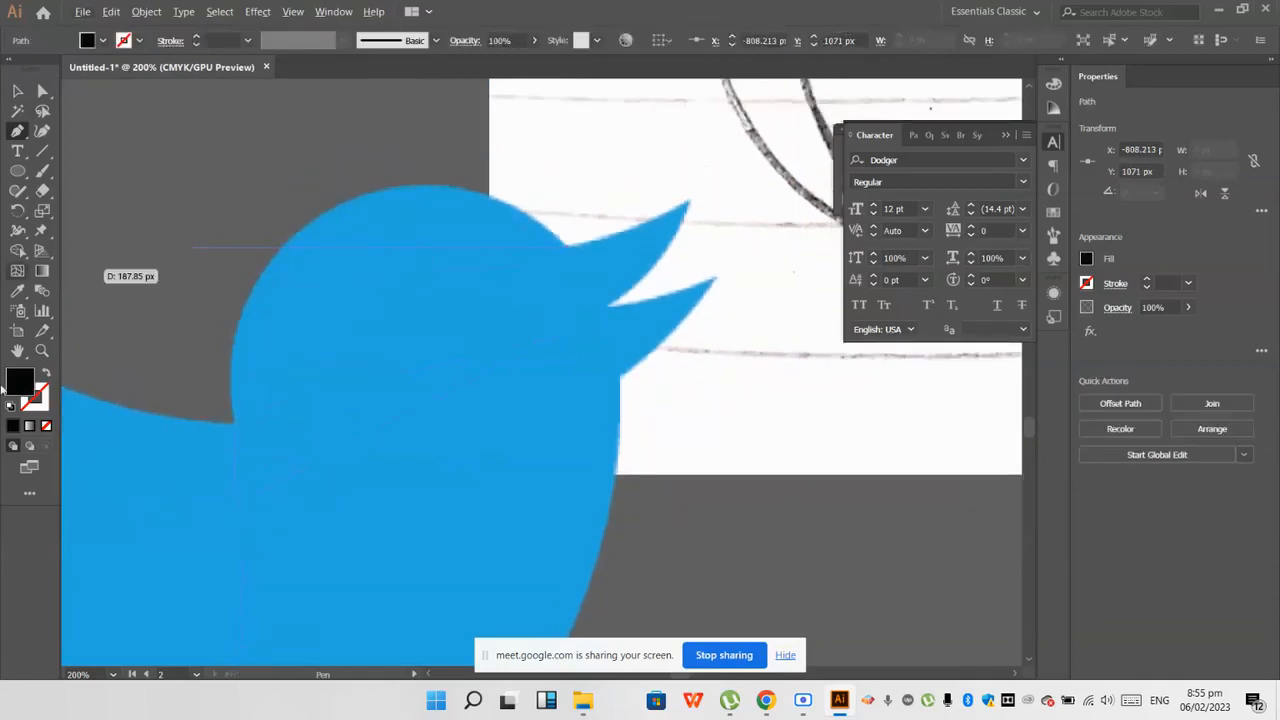
click(11, 406)
click(45, 427)
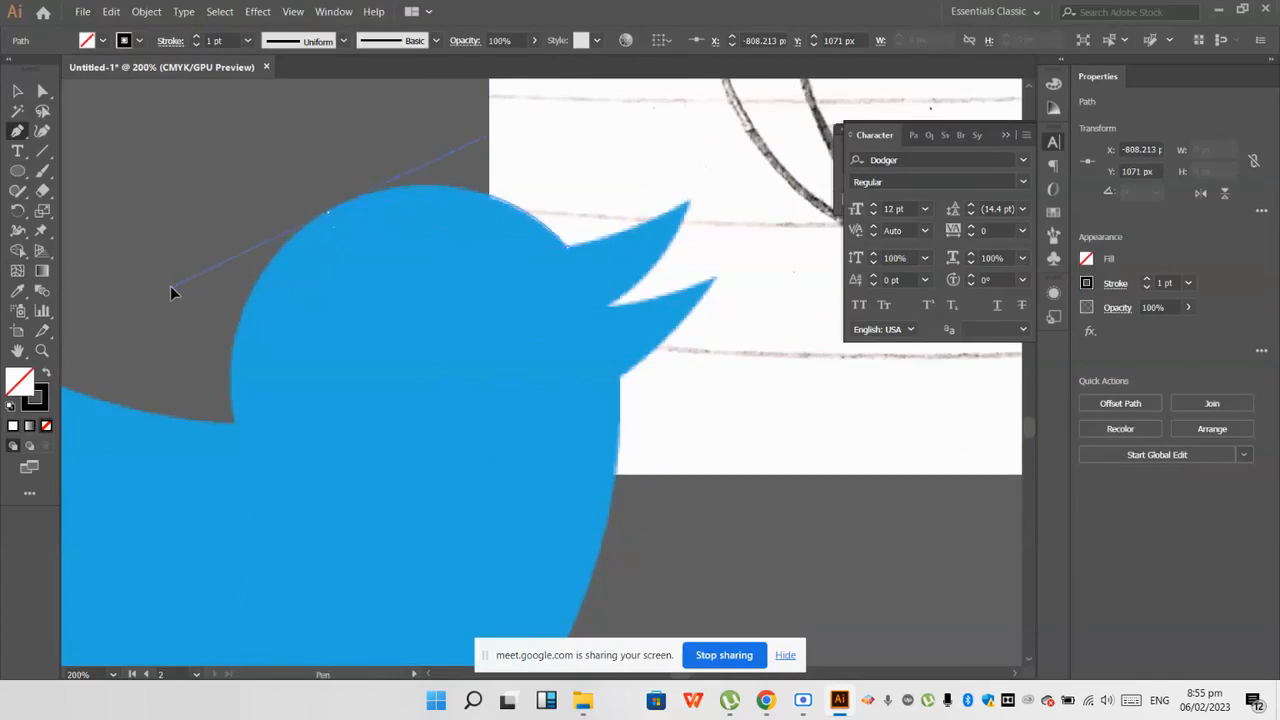
drag(167, 285, 168, 286)
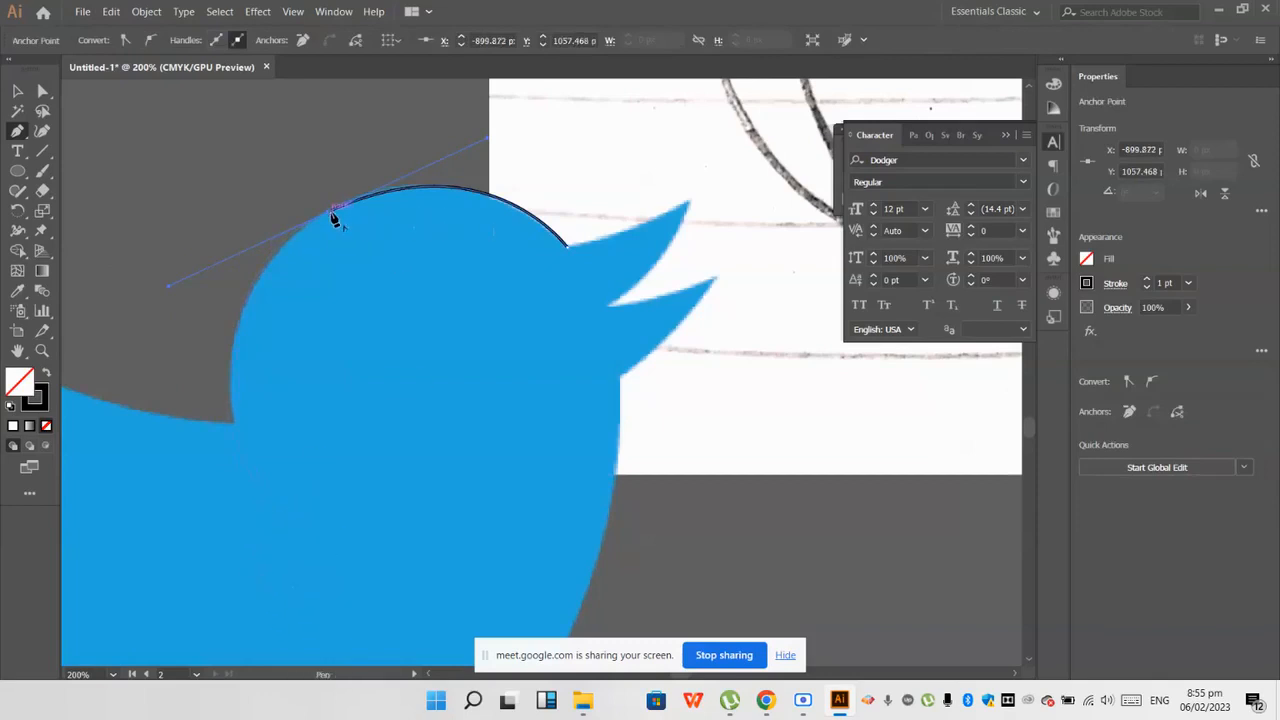
click(238, 424)
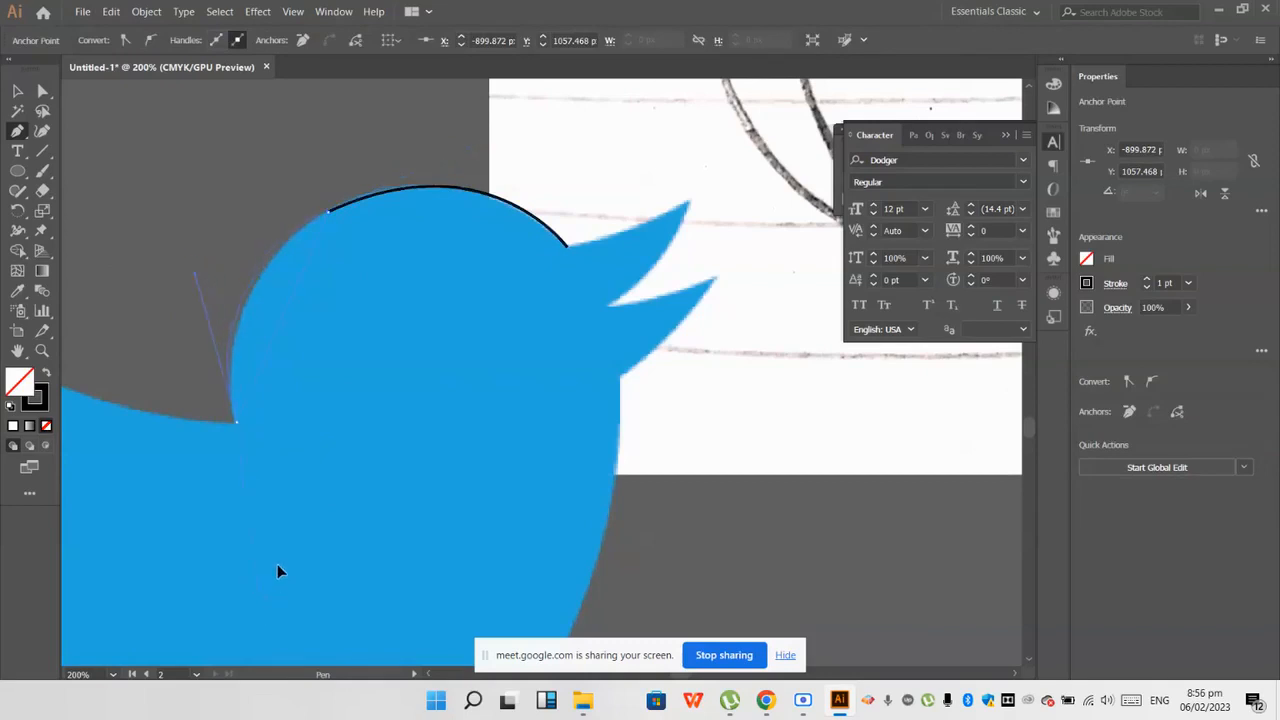
drag(259, 580, 262, 584)
Step: Continue the path from the nape with one curve along the bird's back up to the wing tip
scroll(308, 538, down, 2)
ctrl+click(165, 214)
scroll(340, 452, down, 2)
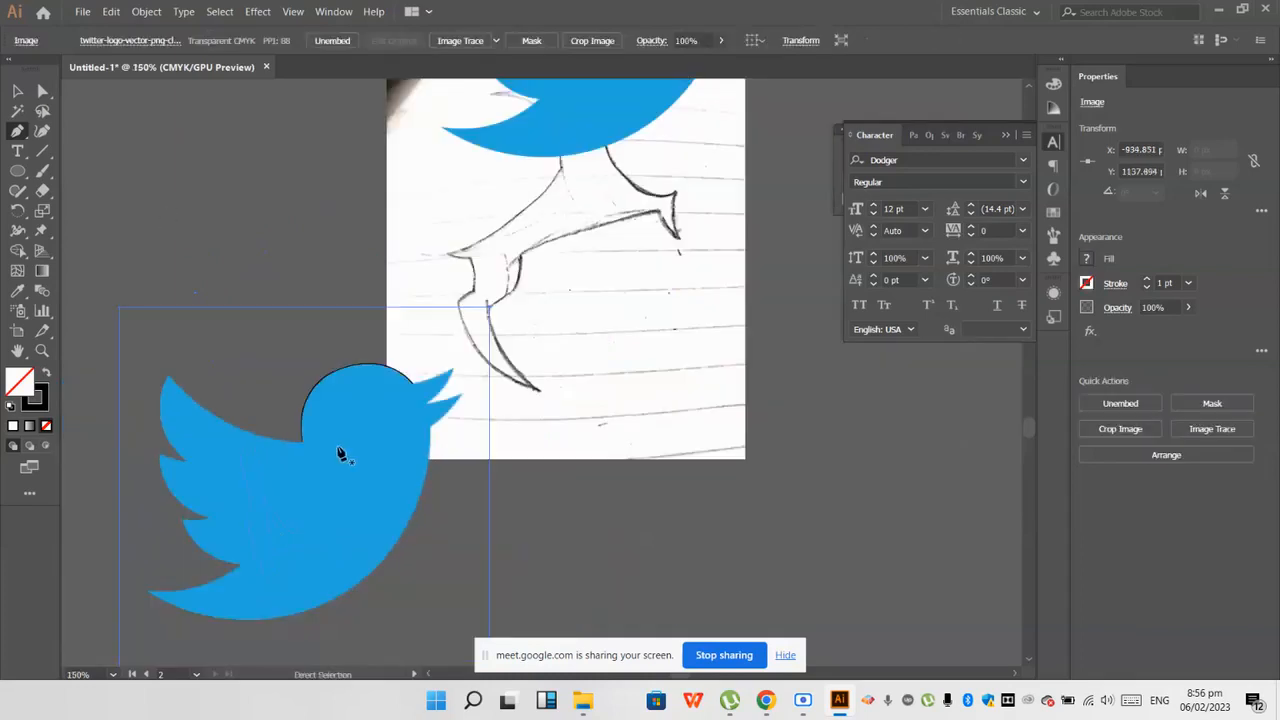
scroll(340, 452, up, 3)
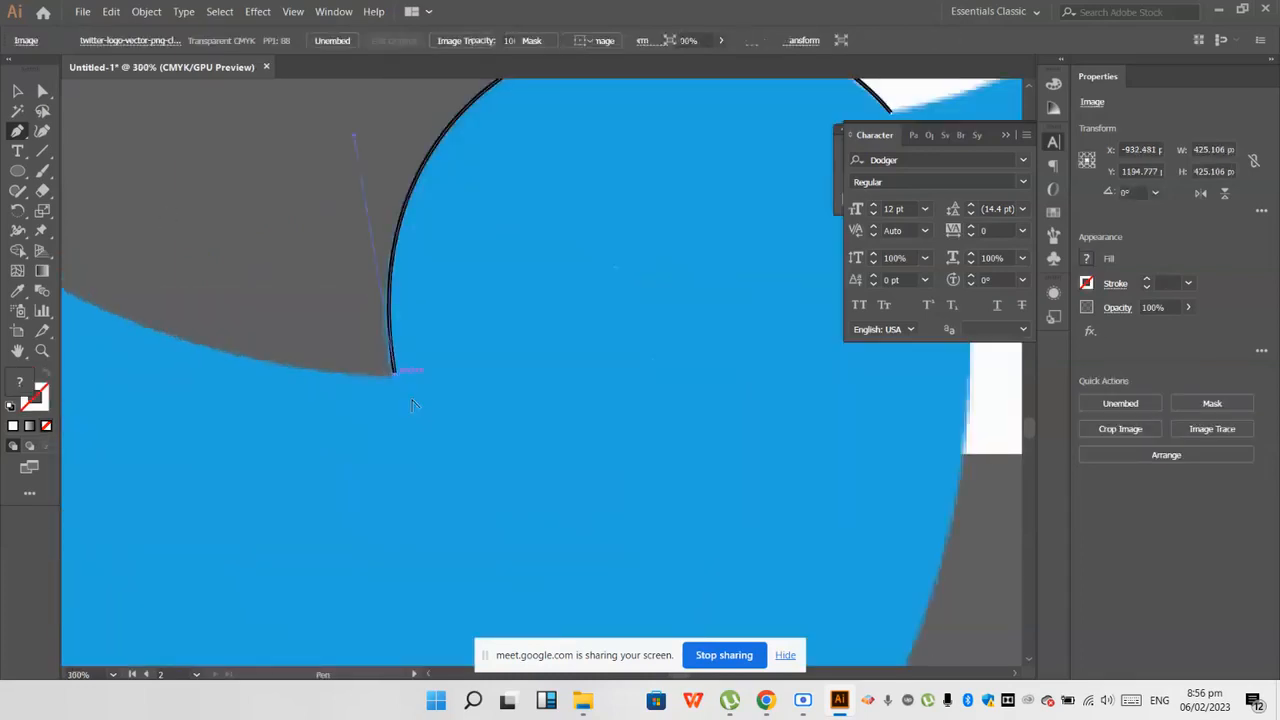
click(395, 374)
scroll(413, 372, down, 2)
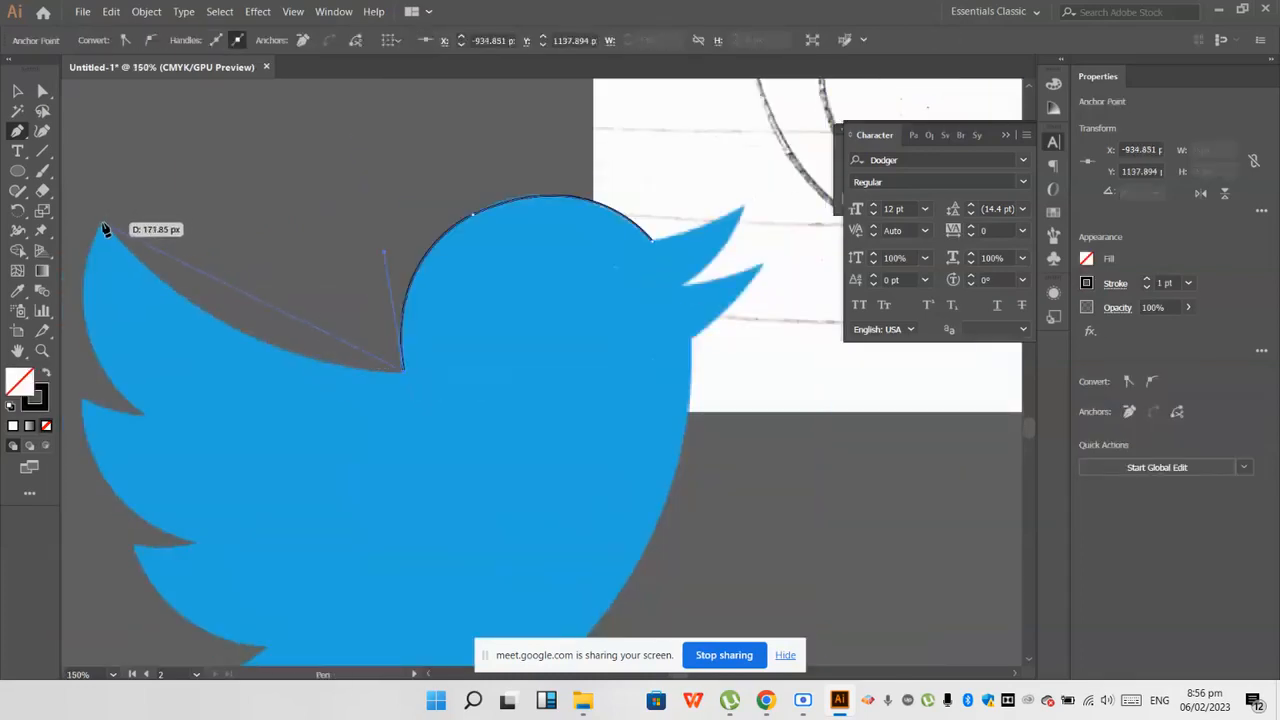
click(105, 223)
drag(113, 128, 193, 137)
drag(229, 233, 235, 224)
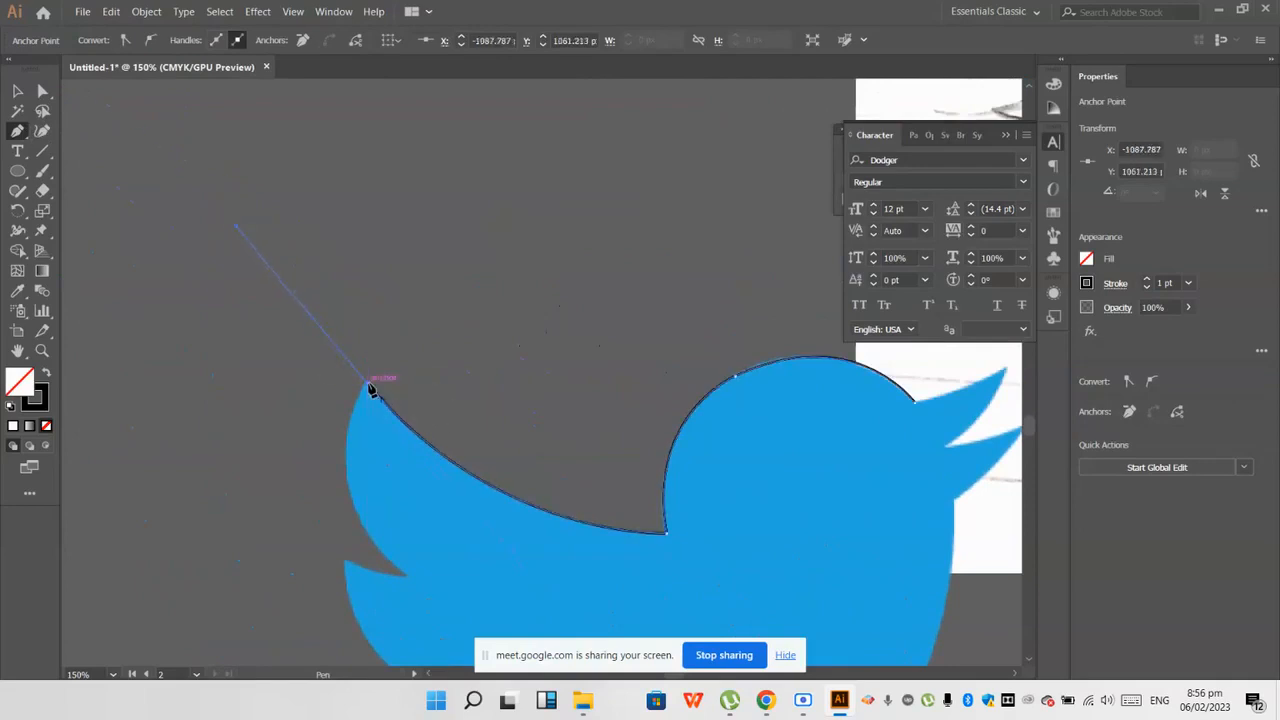
click(370, 388)
Step: Trace the outer edge of the top wing feather from its tip down to the first notch
scroll(365, 425, down, 2)
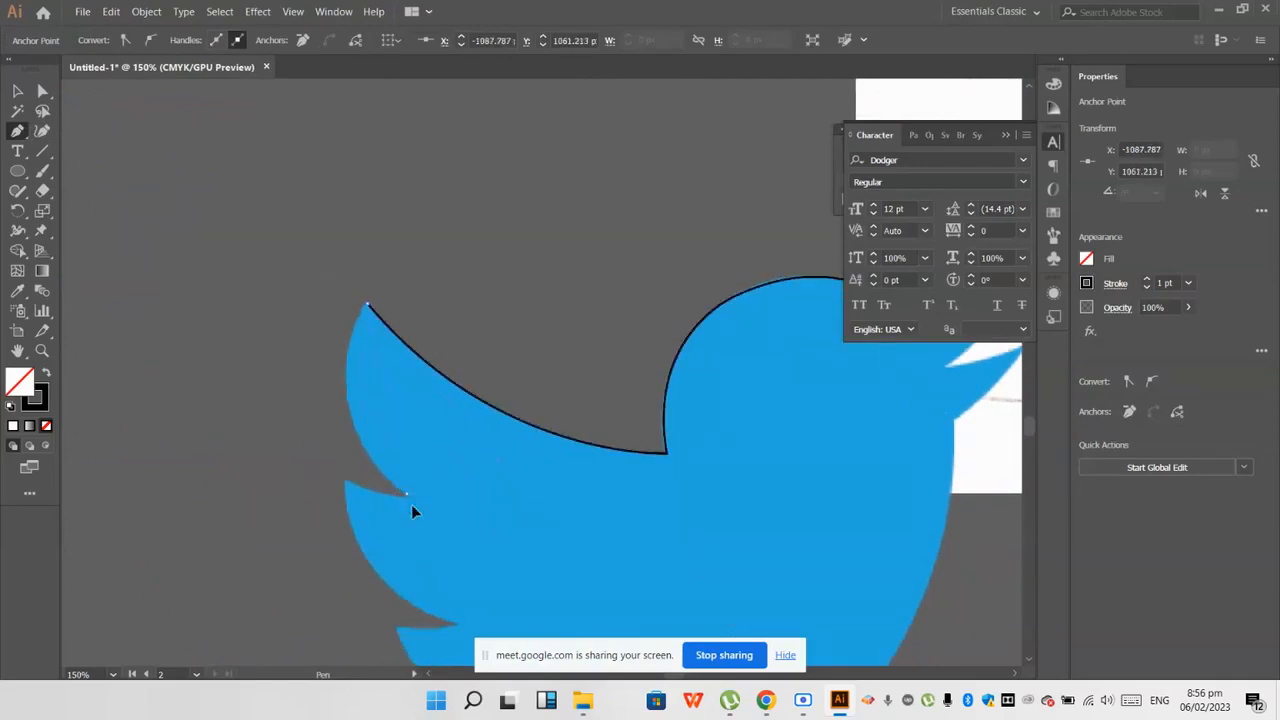
drag(506, 556, 497, 558)
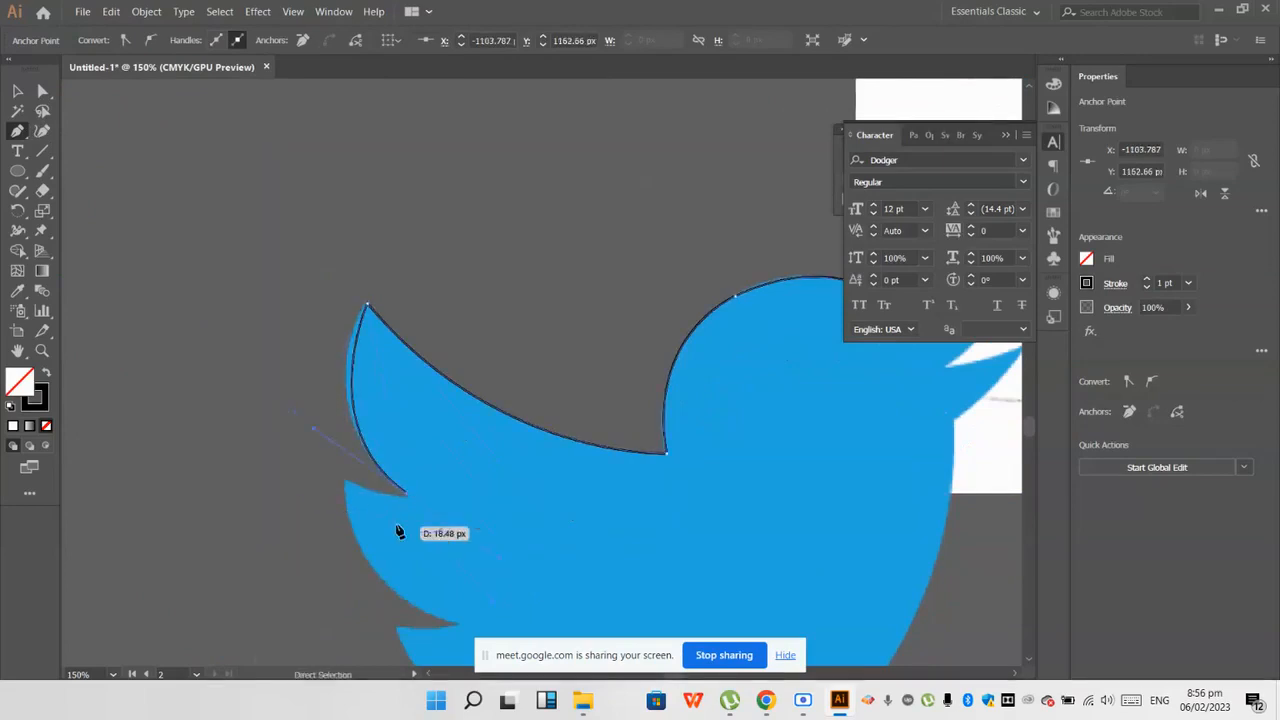
scroll(285, 503, down, 3)
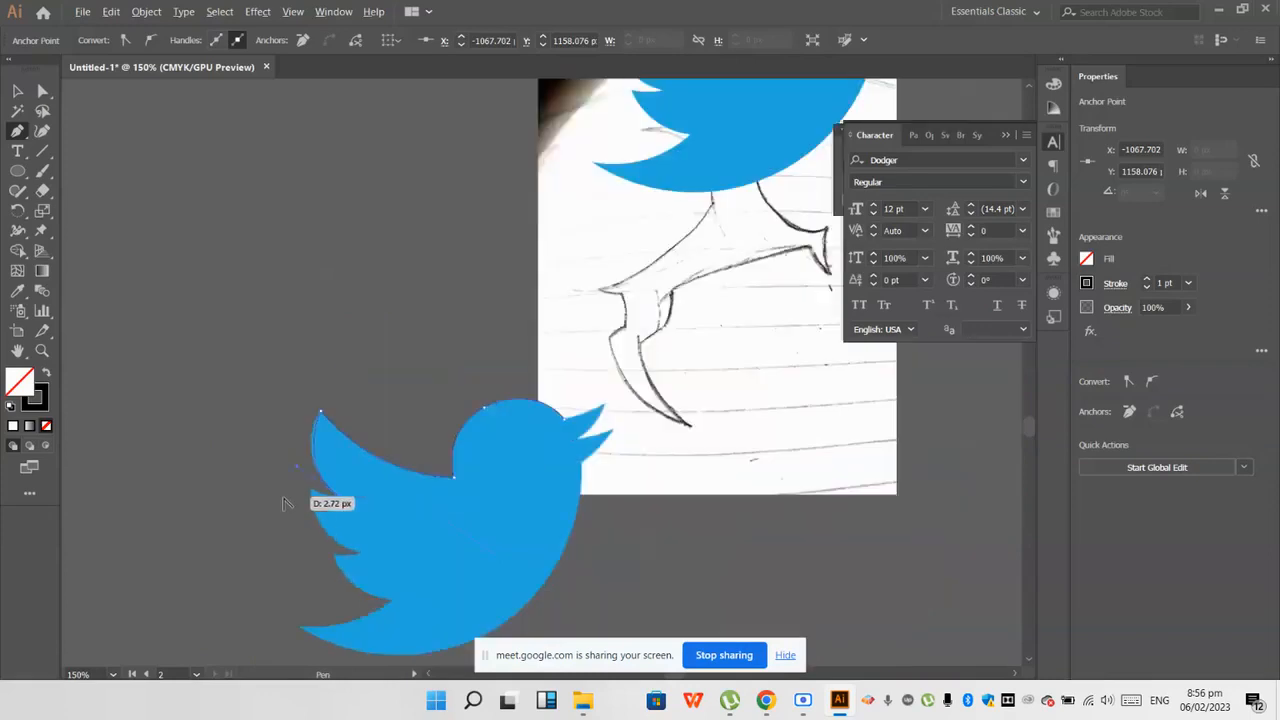
scroll(285, 503, down, 1)
Step: Move the traced path up and away from the Twitter bird image and deselect it
click(17, 91)
click(240, 226)
mouse_move(502, 397)
mouse_down()
mouse_move(469, 391)
mouse_move(349, 171)
mouse_move(382, 177)
mouse_up()
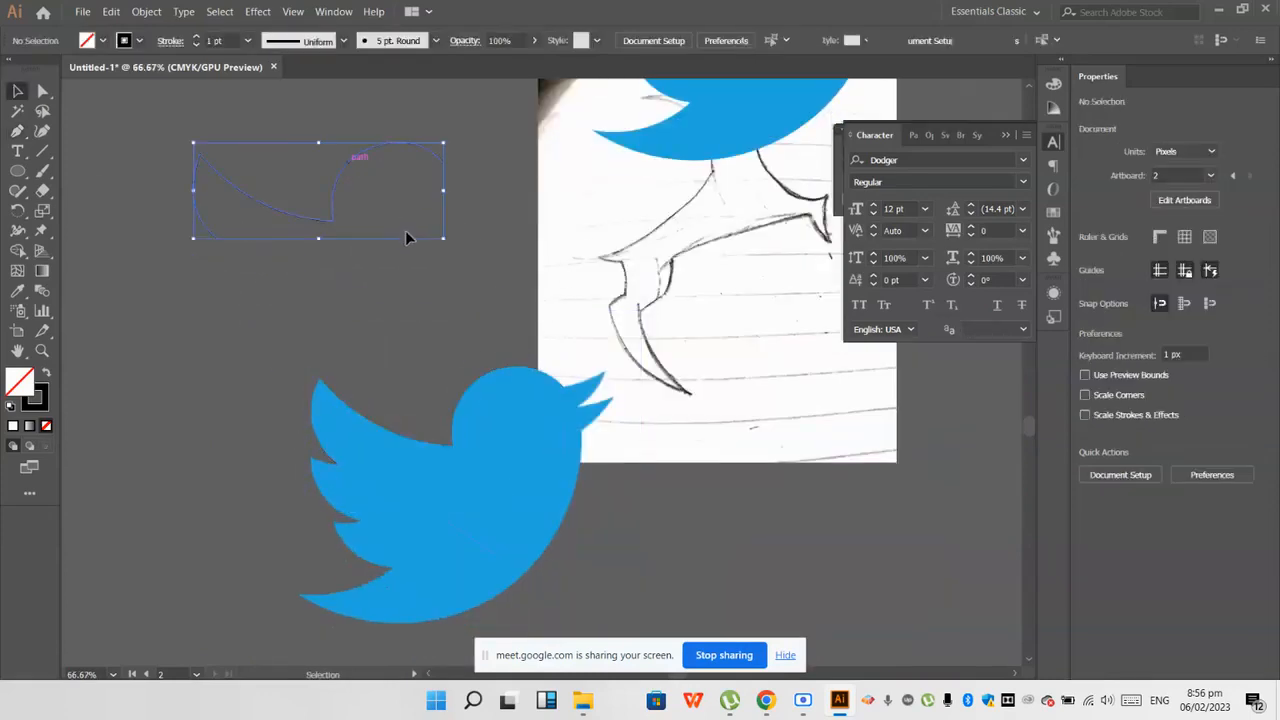
click(406, 237)
Step: Move the vector Twitter bird off the deer sketch to just below the traced path
scroll(408, 225, up, 4)
drag(627, 273, 315, 494)
click(488, 281)
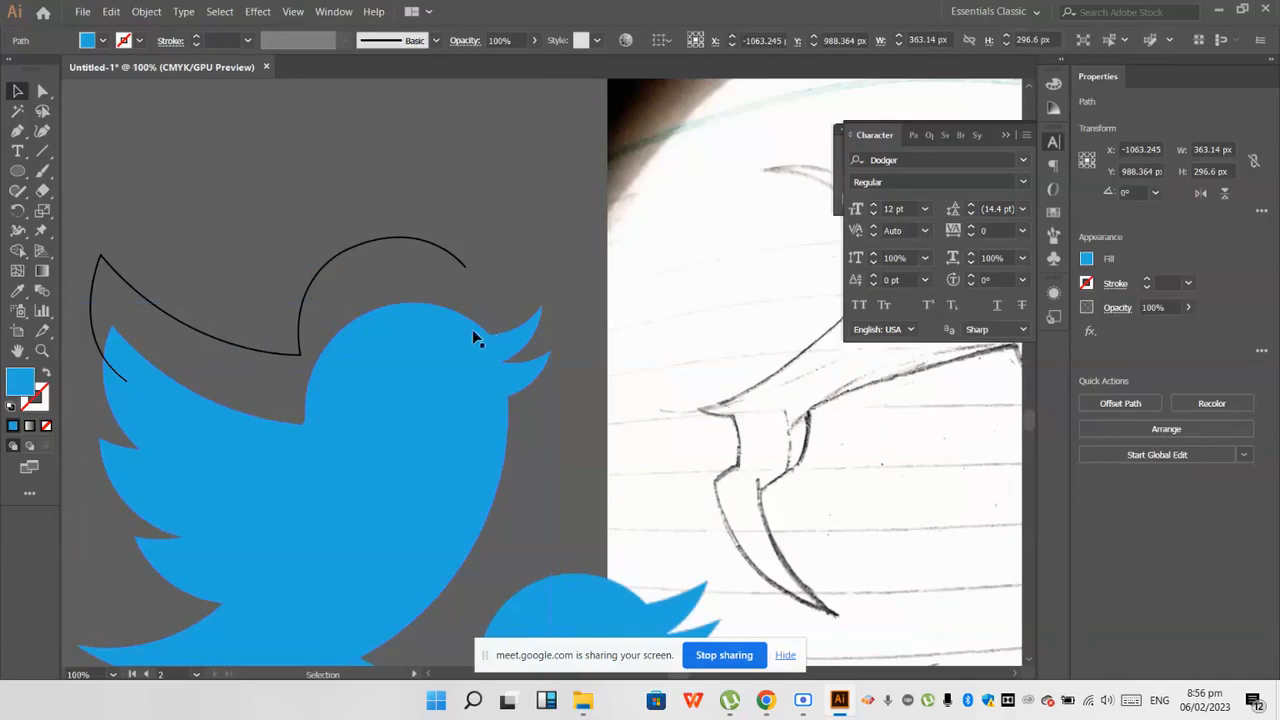
Step: Try reshaping the traced head curve by pulling in the handle of the anchor on top of the head
click(380, 248)
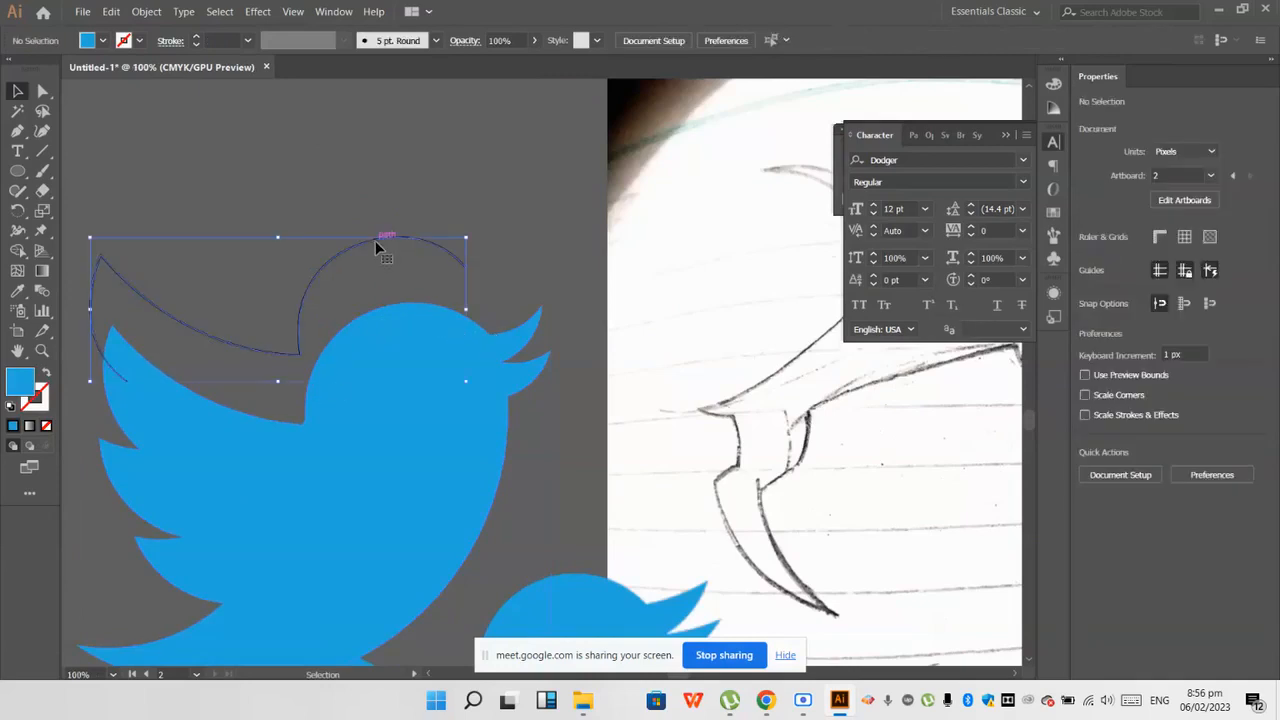
scroll(407, 279, up, 2)
key(a)
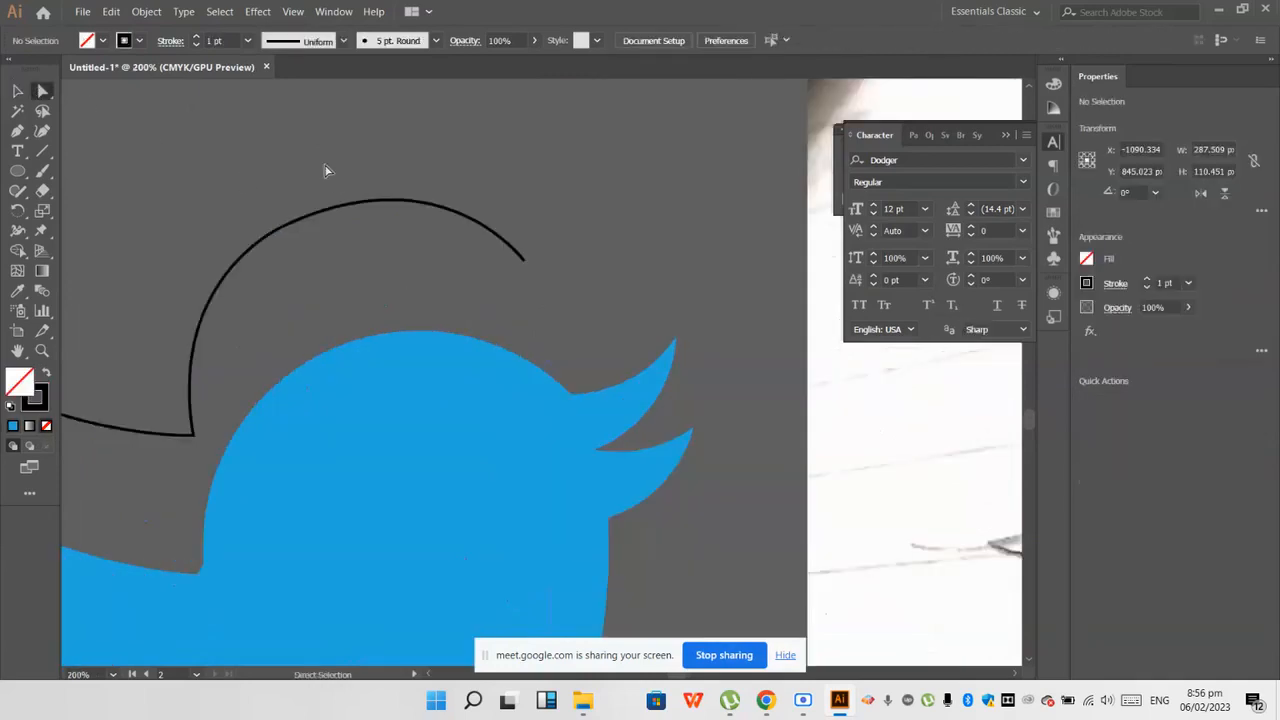
click(283, 228)
drag(444, 152, 366, 160)
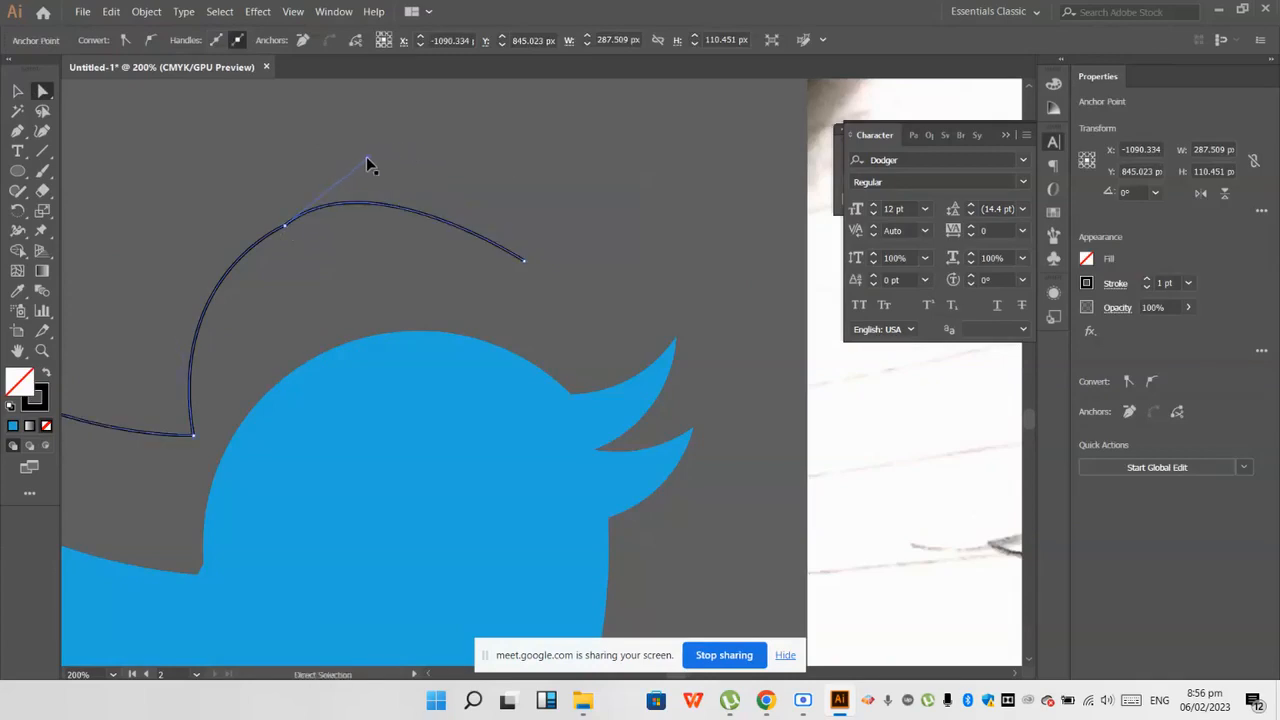
Step: Place the traced path over the vector bird and line its end up with the base of the upper beak
scroll(380, 311, down, 2)
click(17, 90)
click(267, 201)
click(295, 318)
drag(295, 318, 302, 367)
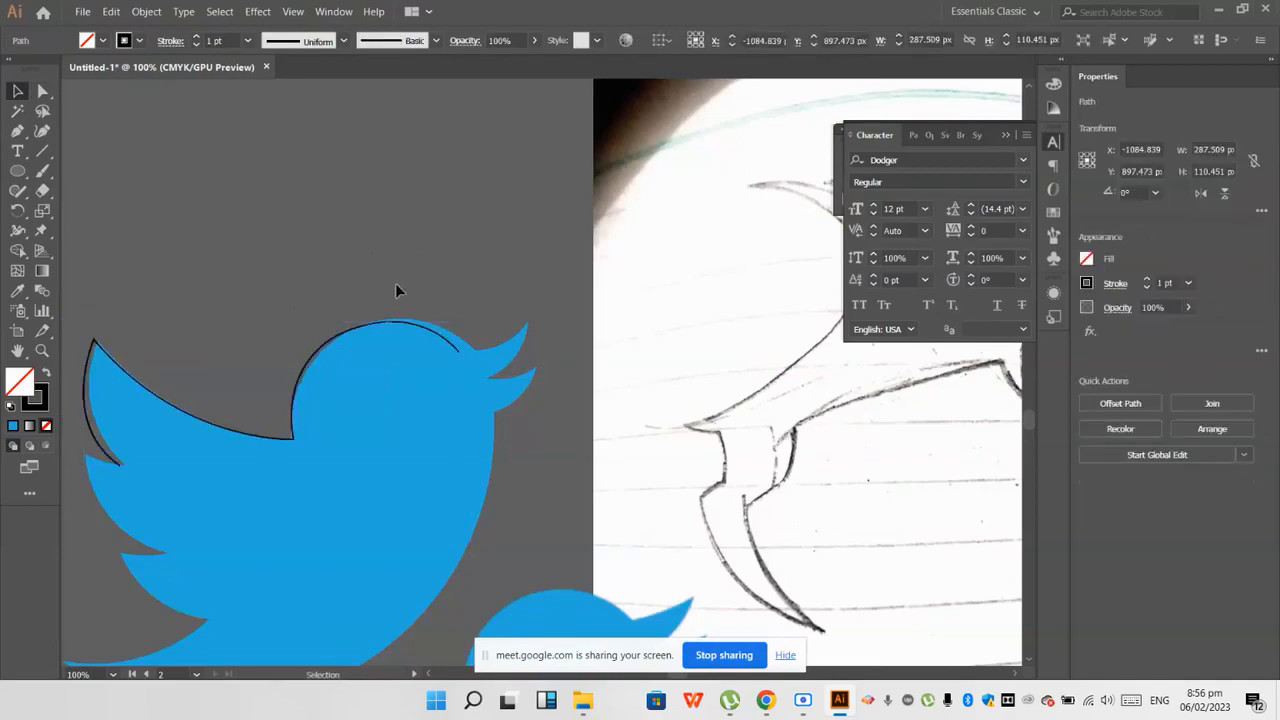
scroll(440, 335, up, 1)
drag(440, 339, 461, 316)
click(461, 316)
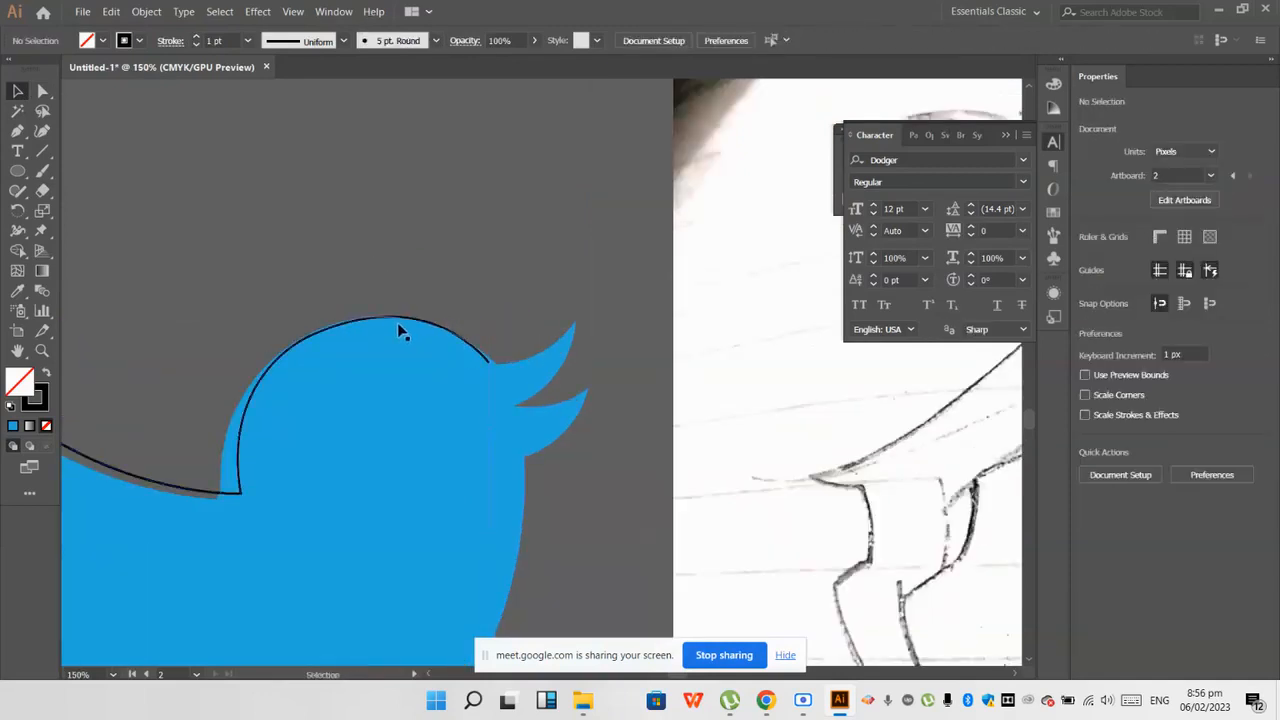
Step: Try deleting the vector bird together with the traced path, undo the deletion and deselect both
scroll(242, 491, down, 2)
scroll(242, 491, down, 1)
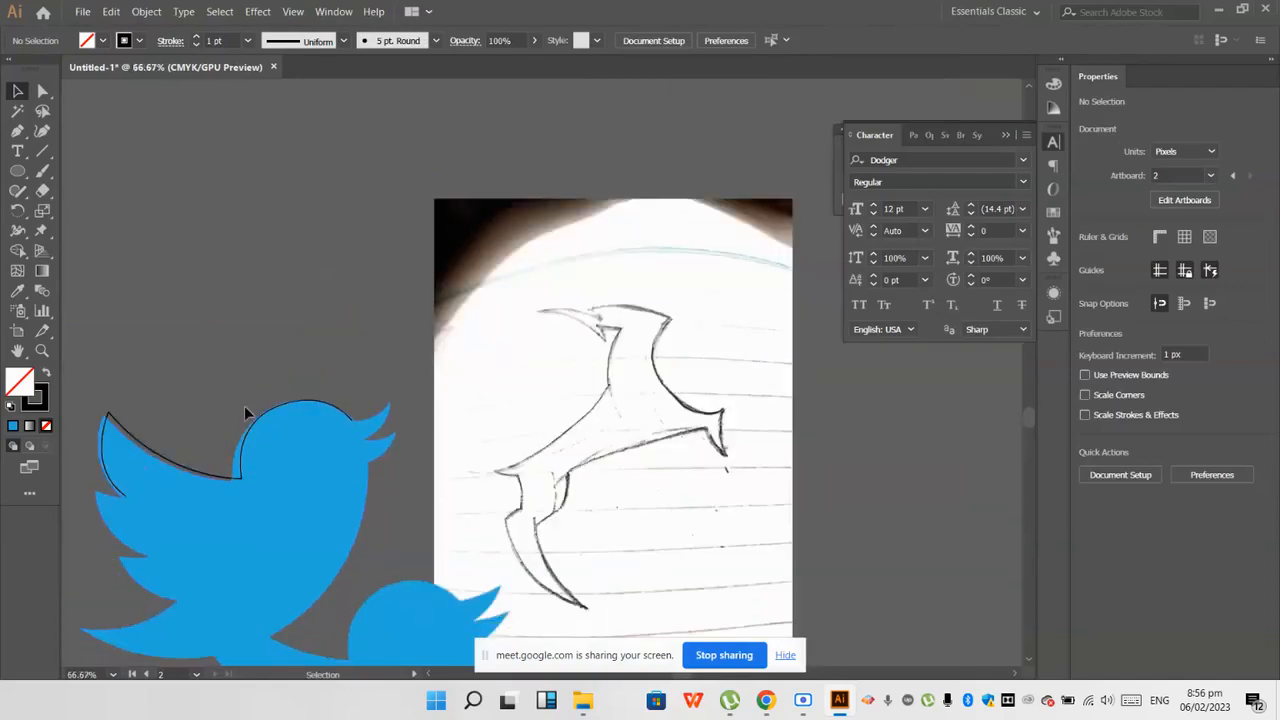
click(263, 449)
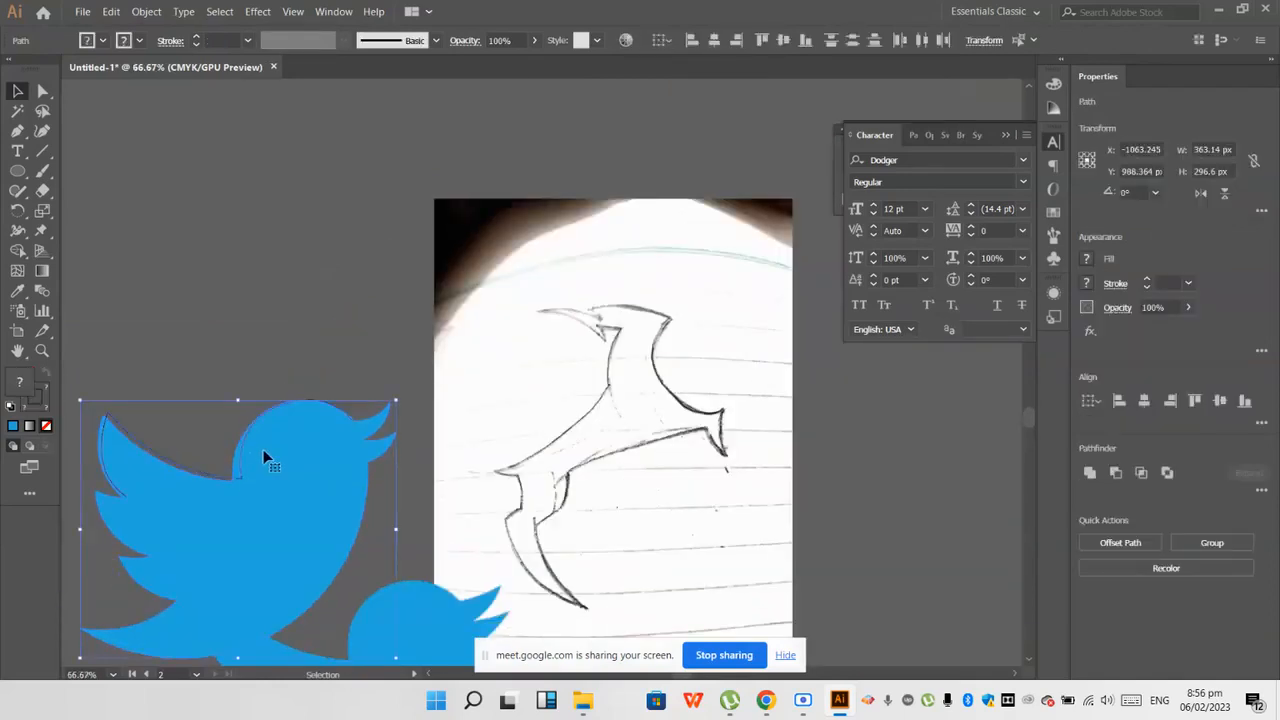
key(Delete)
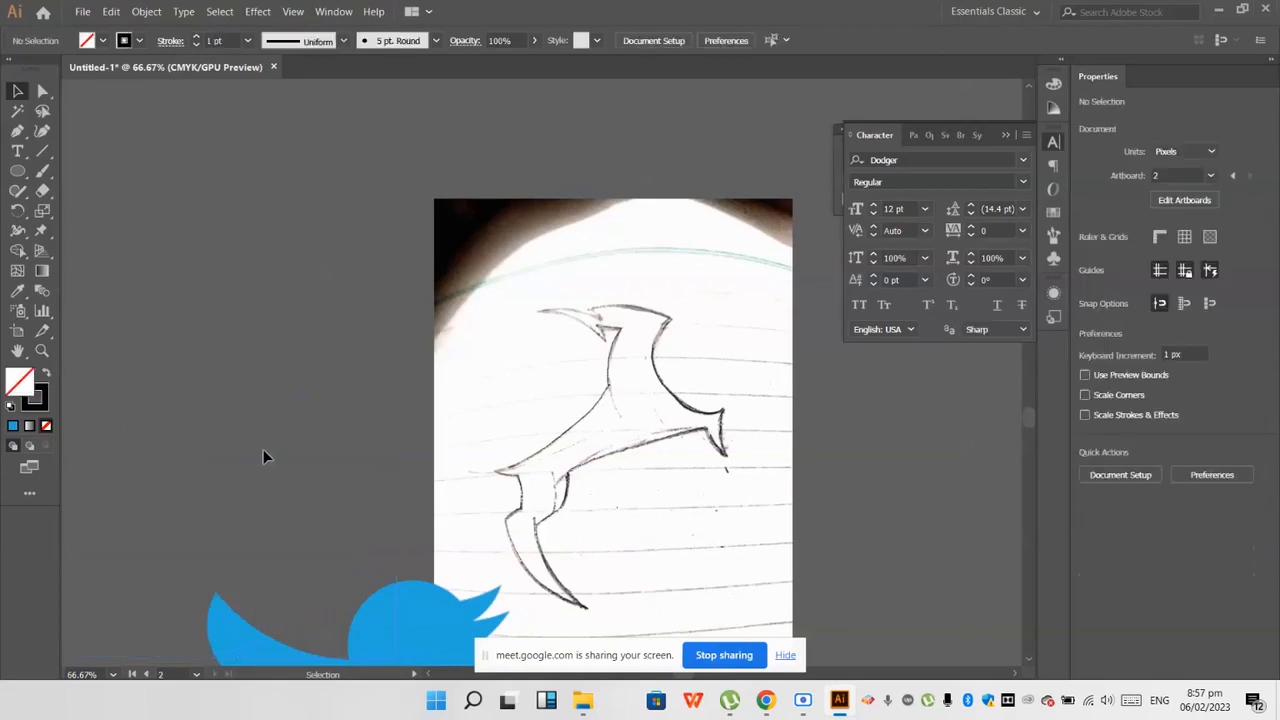
scroll(263, 457, down, 3)
key(ctrl+z)
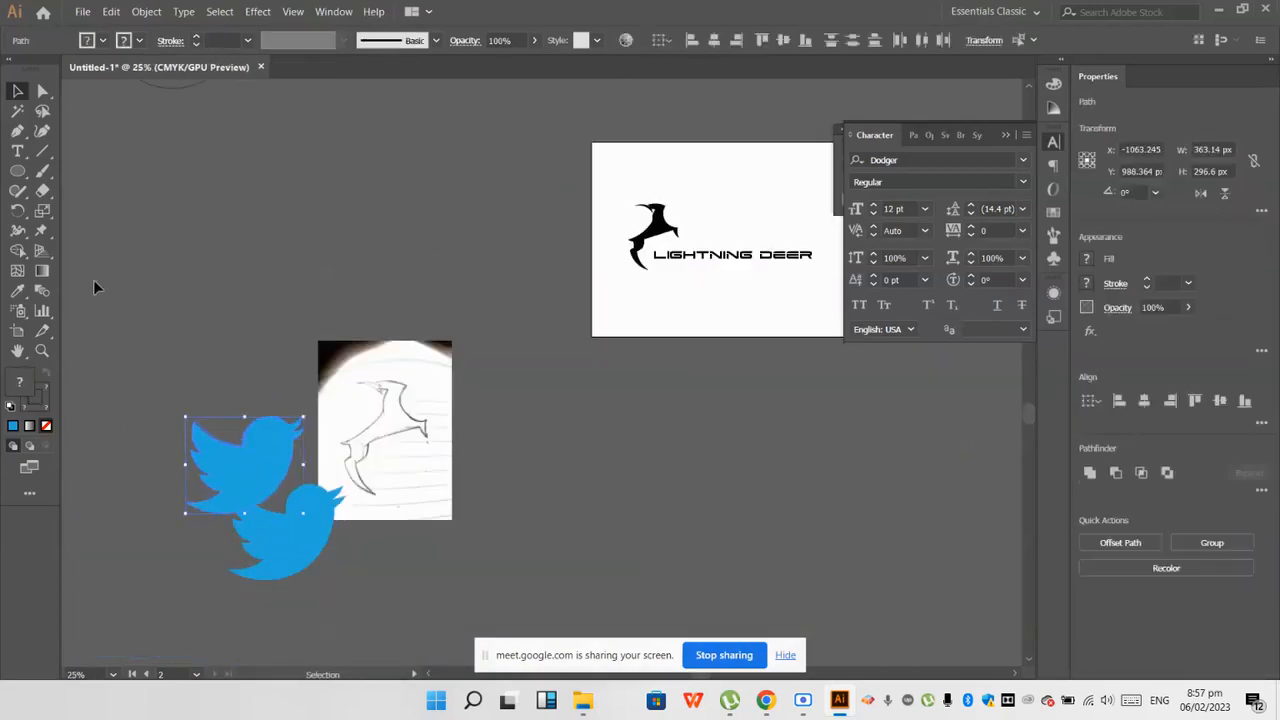
click(216, 348)
scroll(220, 404, down, 2)
scroll(468, 336, up, 3)
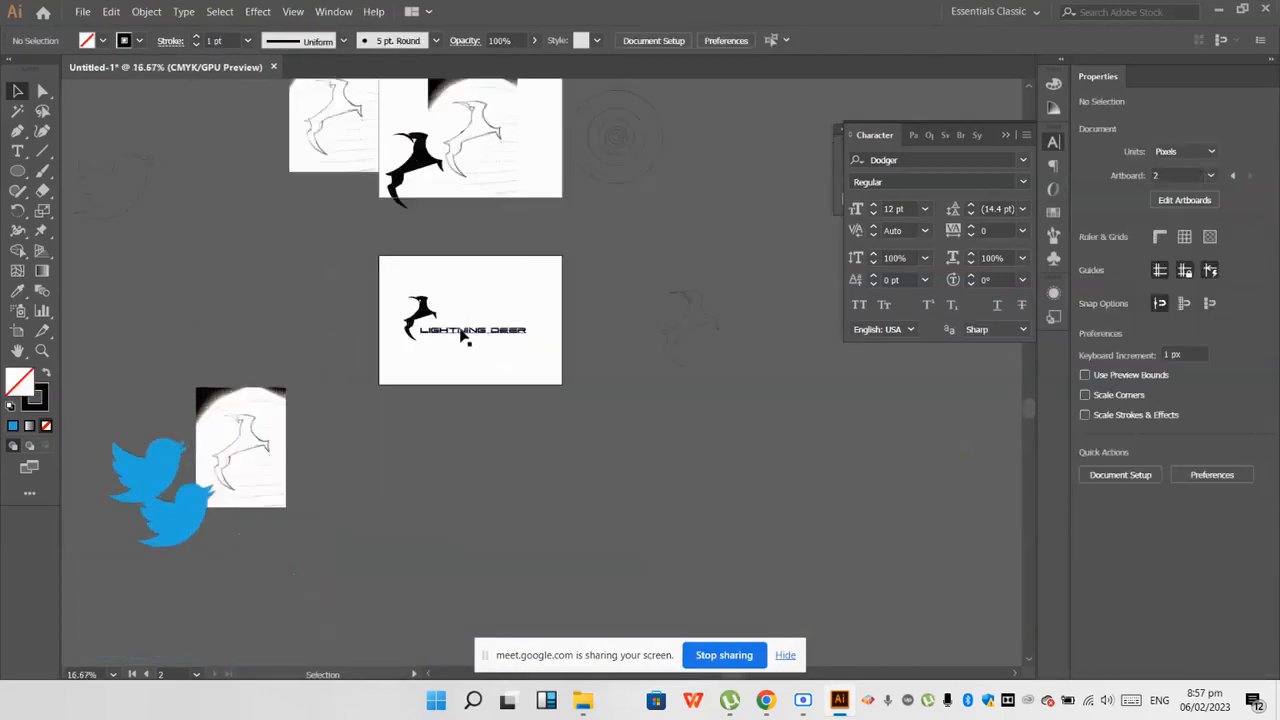
Step: Switch to the Google Meet call to check its messages and return to Illustrator
mouse_move(765, 700)
click(617, 625)
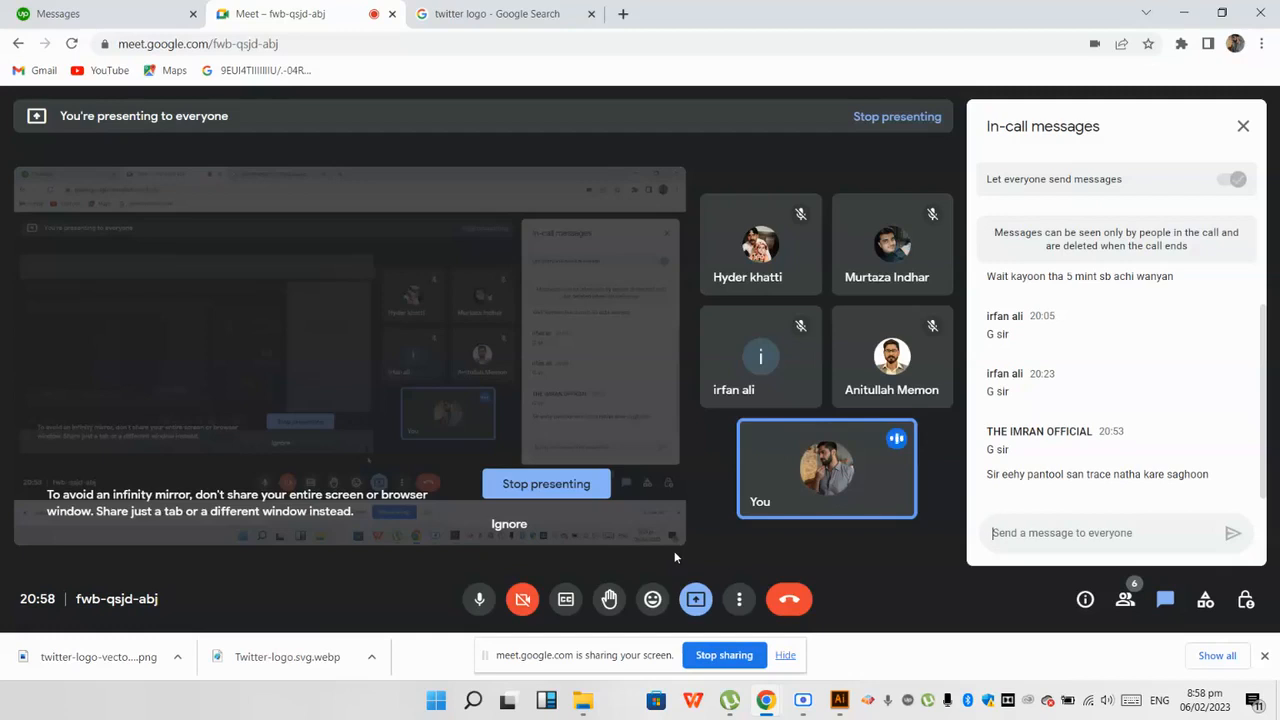
click(839, 700)
Step: Move the Lightning Deer logo and its text off the artboard to the empty canvas at its upper left, and deselect them
scroll(593, 412, down, 1)
scroll(598, 443, up, 2)
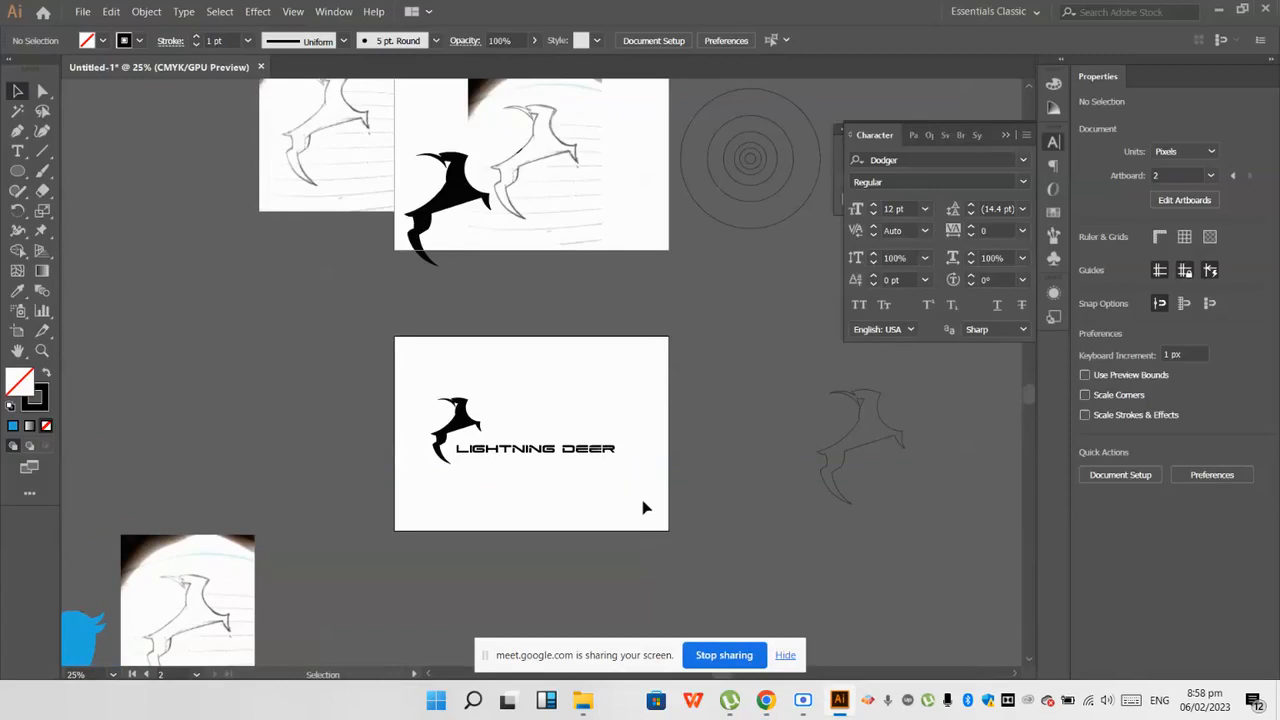
drag(354, 380, 560, 470)
drag(450, 428, 197, 272)
click(198, 376)
Step: Place the image "WhatsApp Image 2023-02-06 at 1.19.08 PM" on the emptied artboard at about 158 by 211 px and deselect it
click(76, 10)
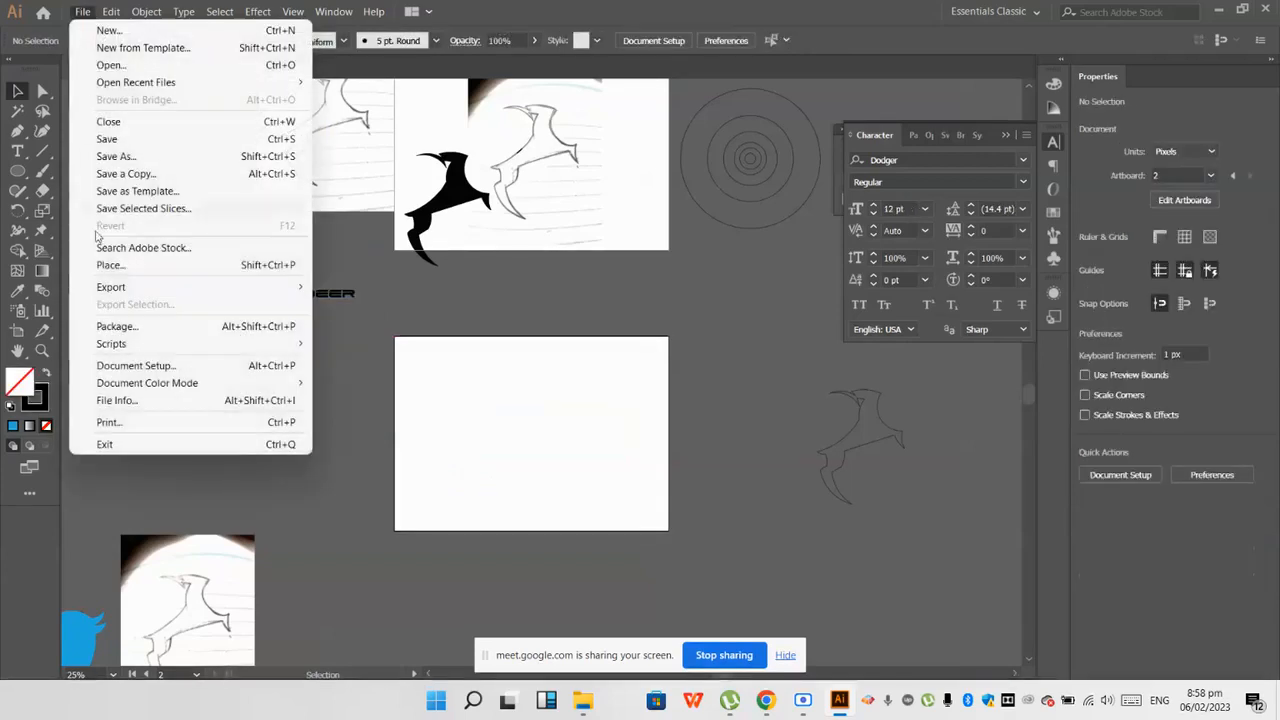
click(107, 262)
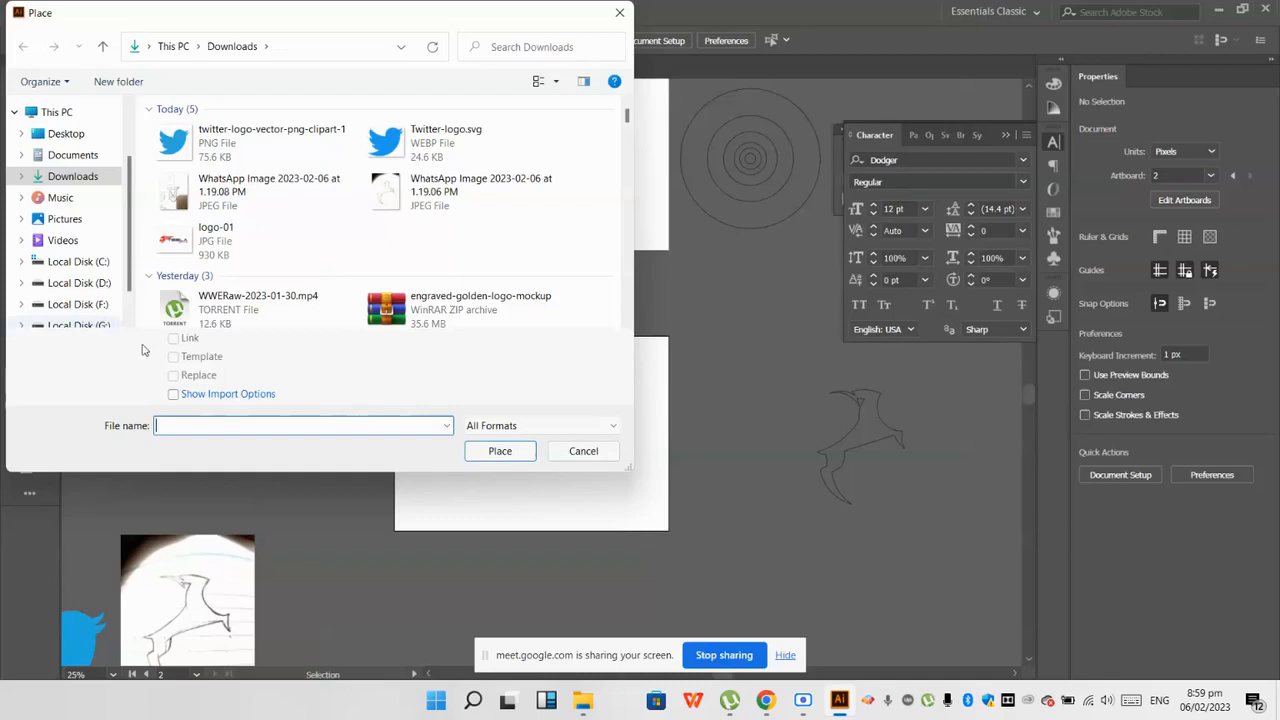
double_click(255, 186)
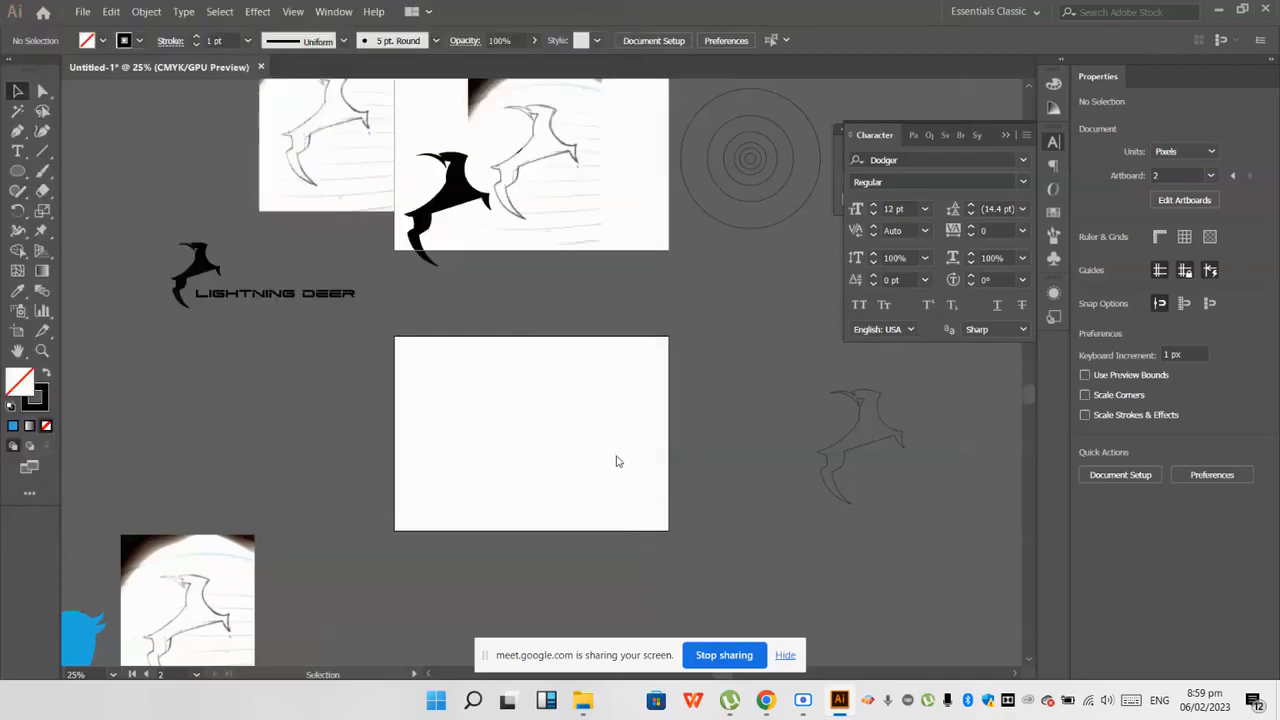
scroll(601, 438, up, 5)
mouse_move(355, 204)
mouse_down()
mouse_move(563, 400)
mouse_move(812, 604)
mouse_up()
scroll(404, 387, down, 3)
scroll(513, 397, up, 2)
click(509, 399)
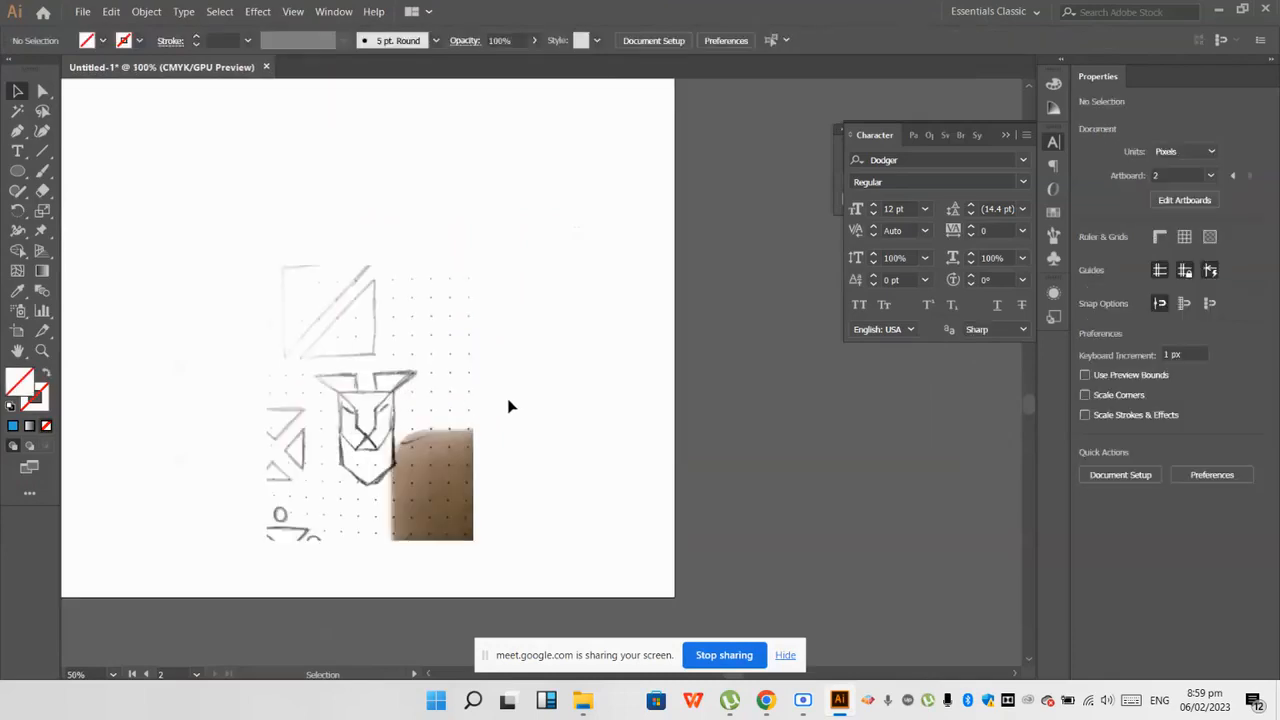
Step: Move the placed animal-head sketch higher on the artboard and deselect it
drag(414, 420, 414, 296)
scroll(458, 327, up, 2)
key(ctrl+shift+a)
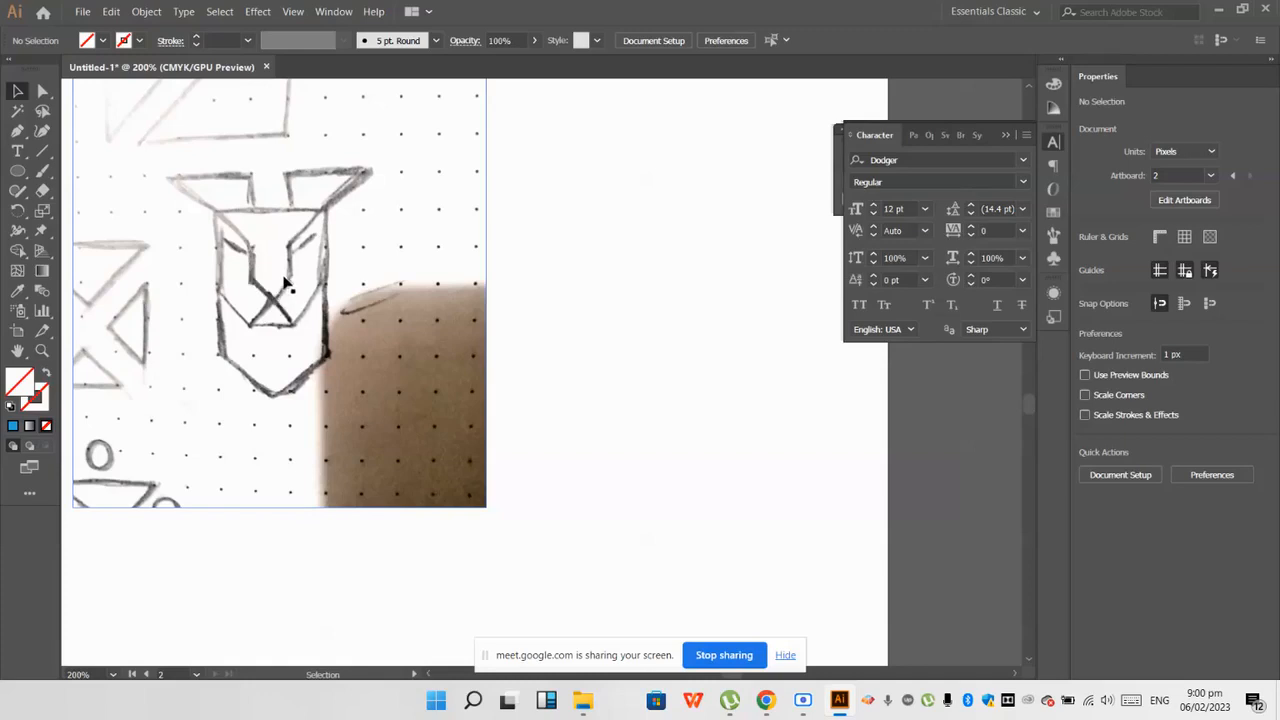
Step: Try tracing the slanted outer edge of the sketch's left ear with the Pen tool and undo the segment
scroll(285, 283, up, 1)
scroll(306, 309, down, 1)
scroll(373, 380, up, 1)
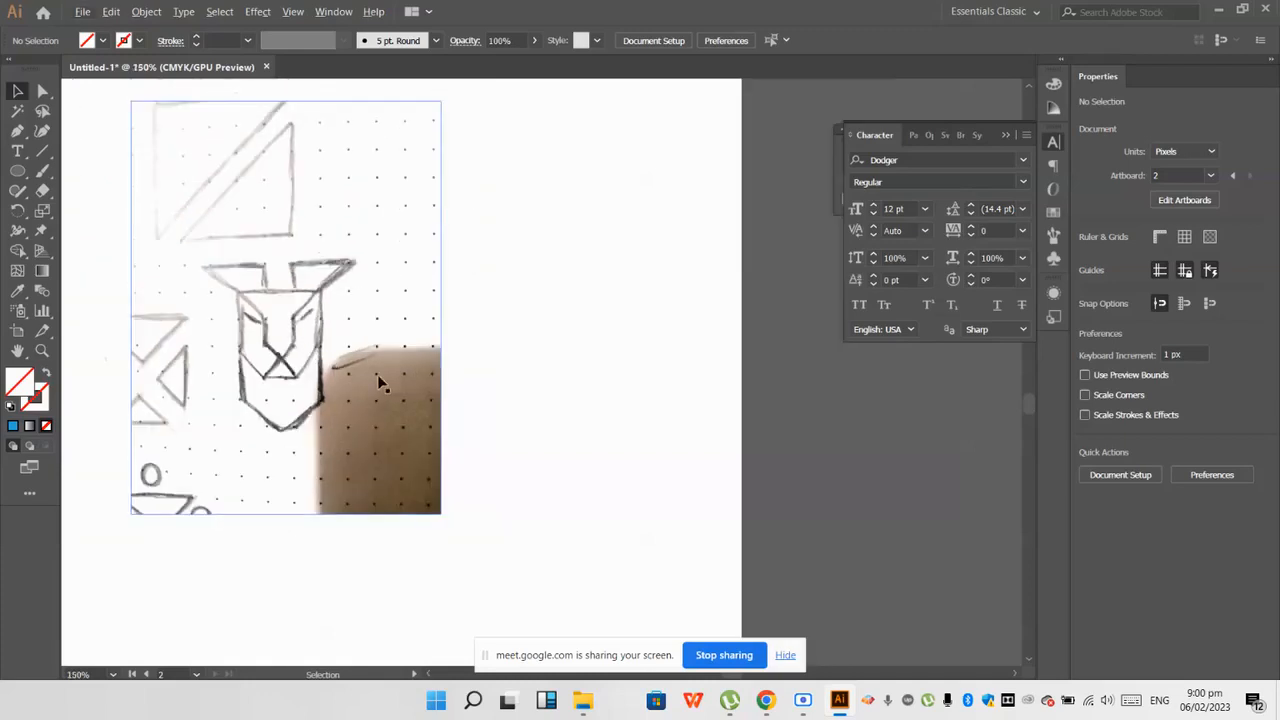
scroll(351, 385, up, 2)
scroll(323, 390, up, 1)
scroll(327, 398, down, 2)
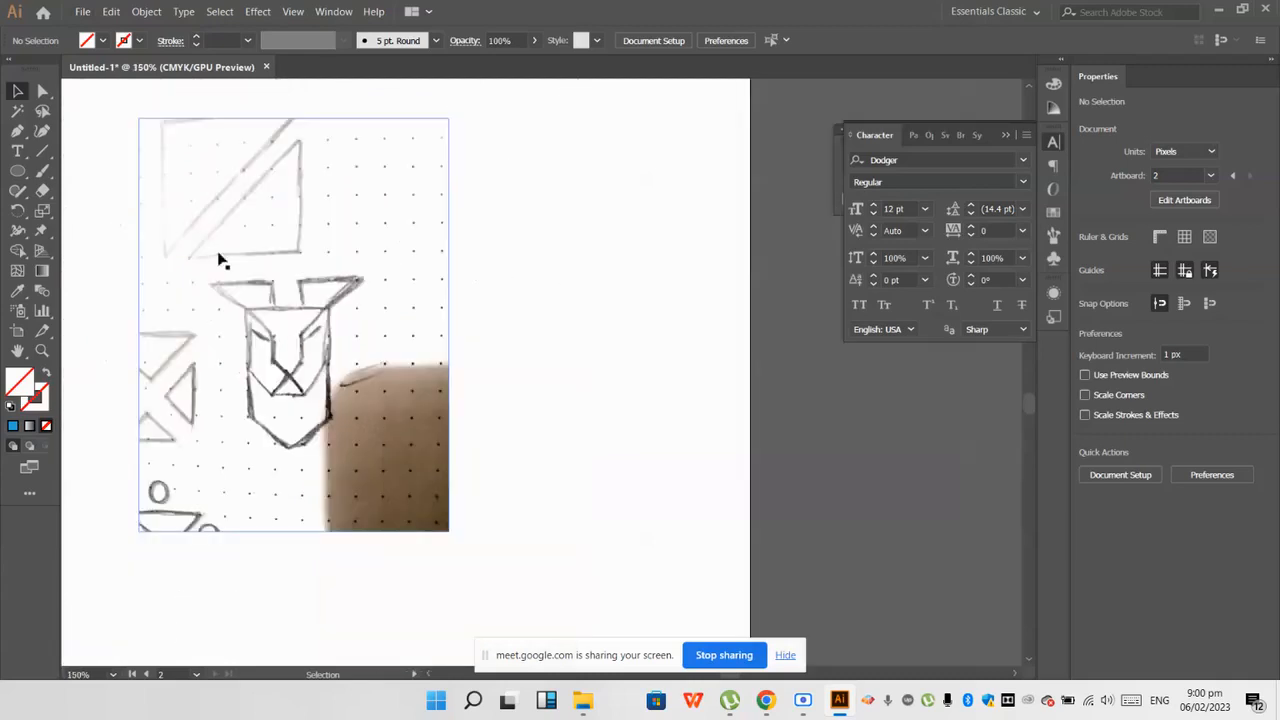
click(17, 131)
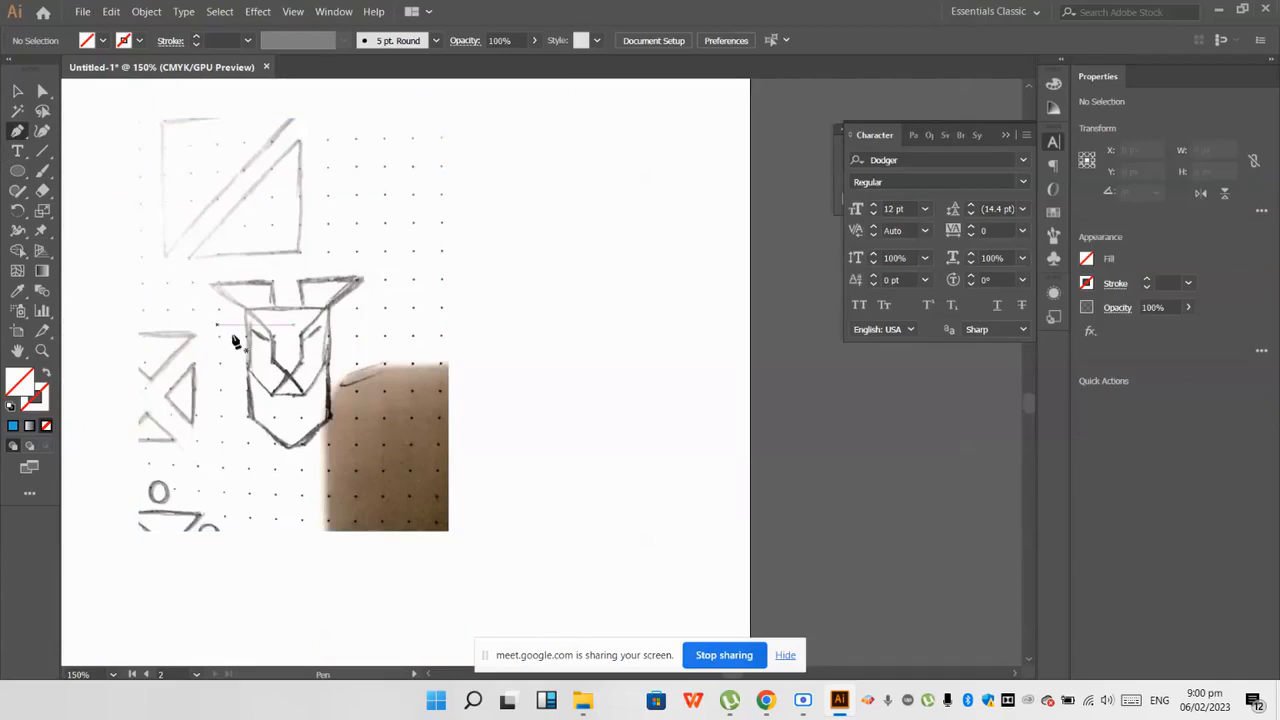
scroll(231, 337, up, 1)
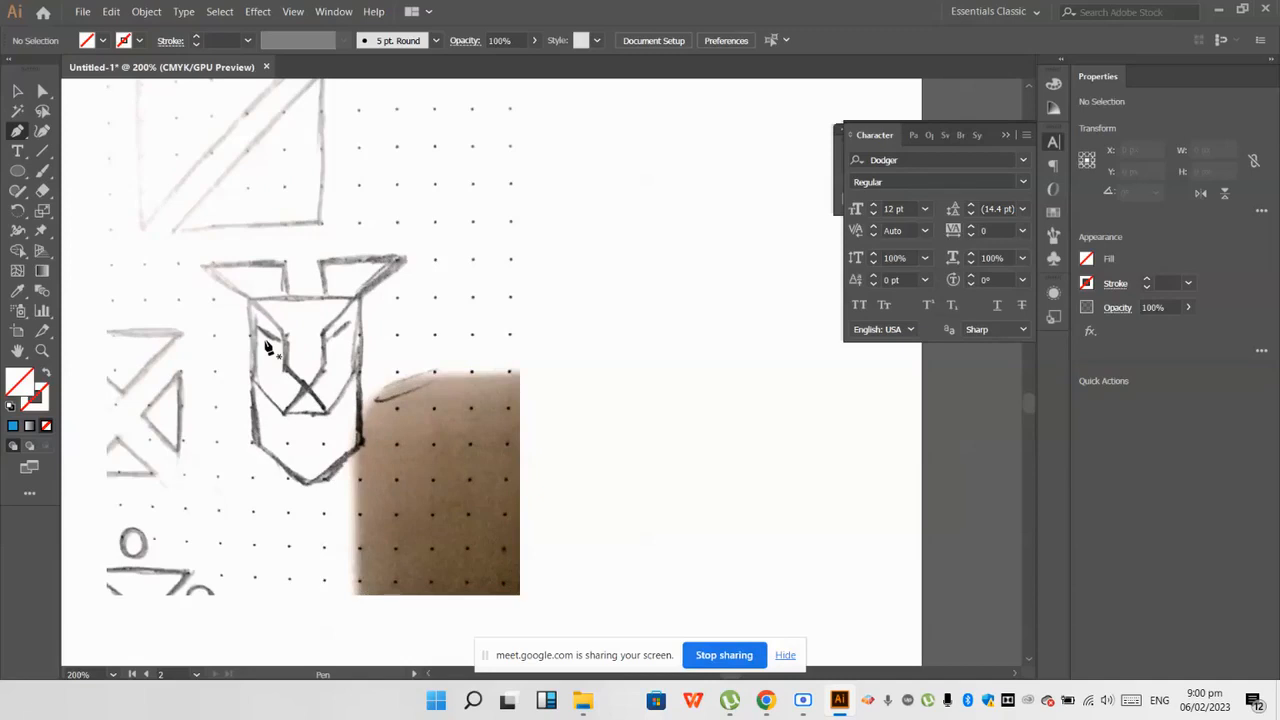
scroll(268, 352, down, 2)
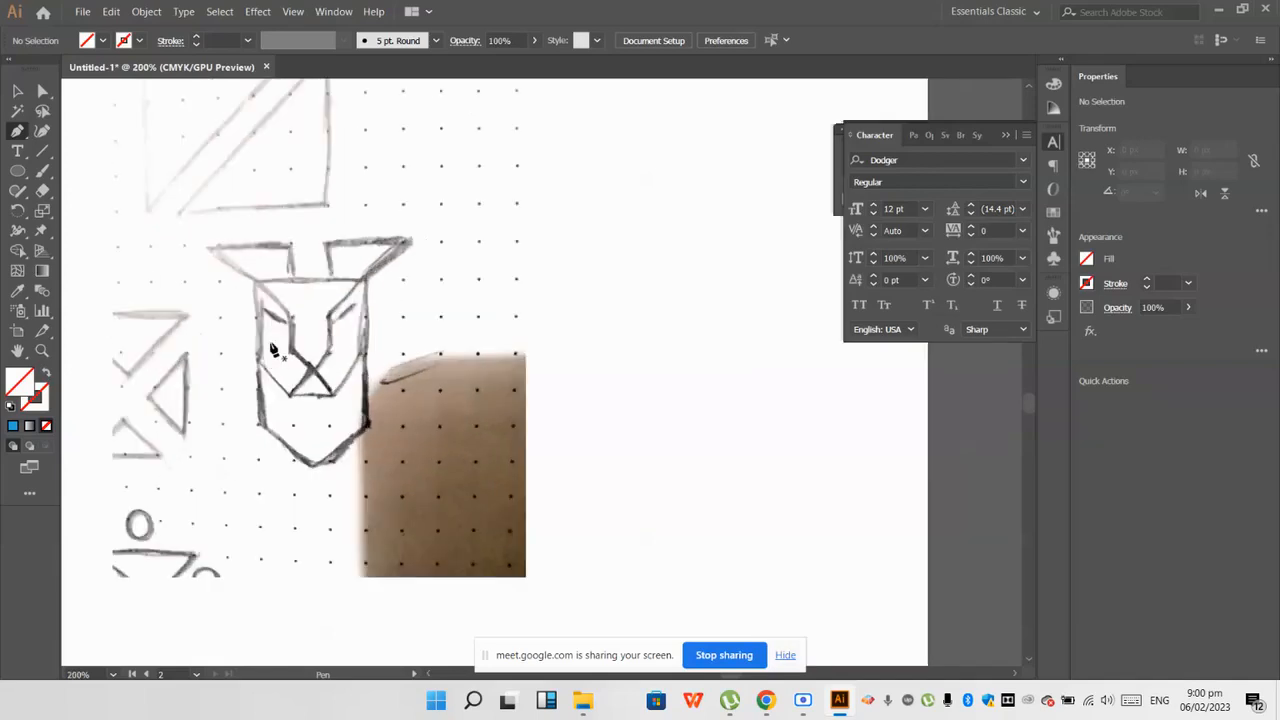
scroll(264, 334, up, 3)
click(152, 174)
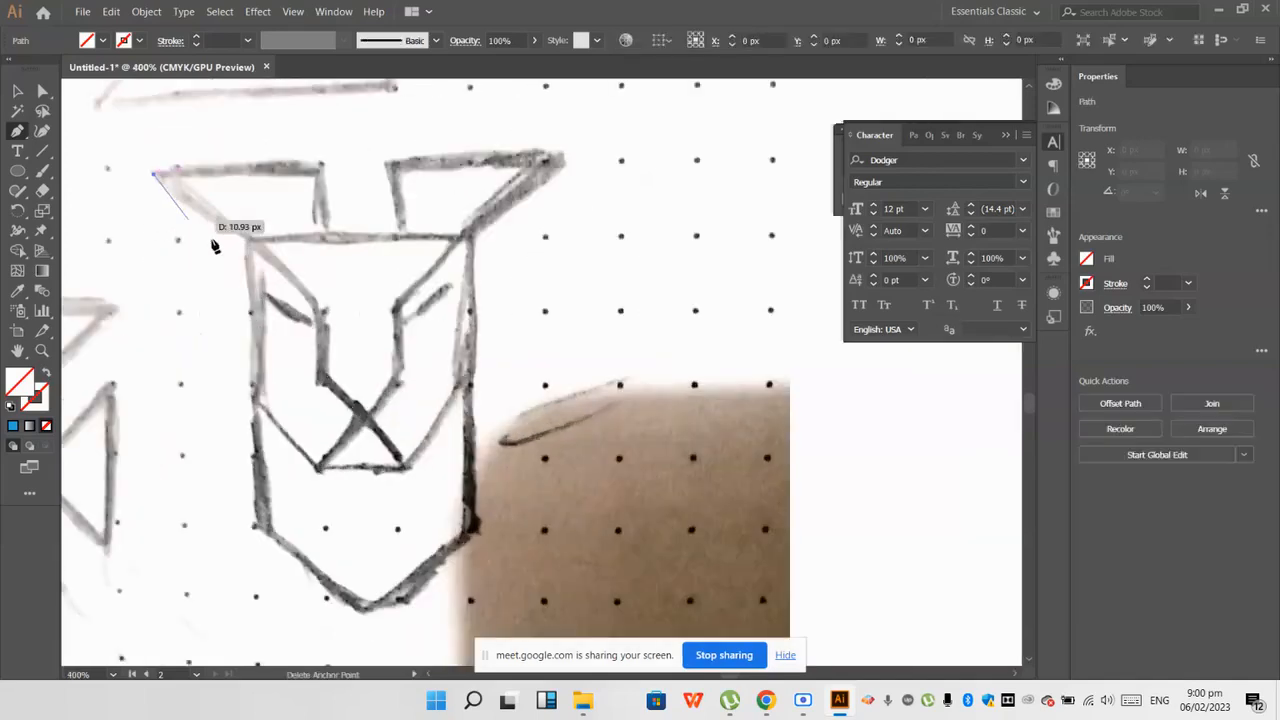
click(246, 239)
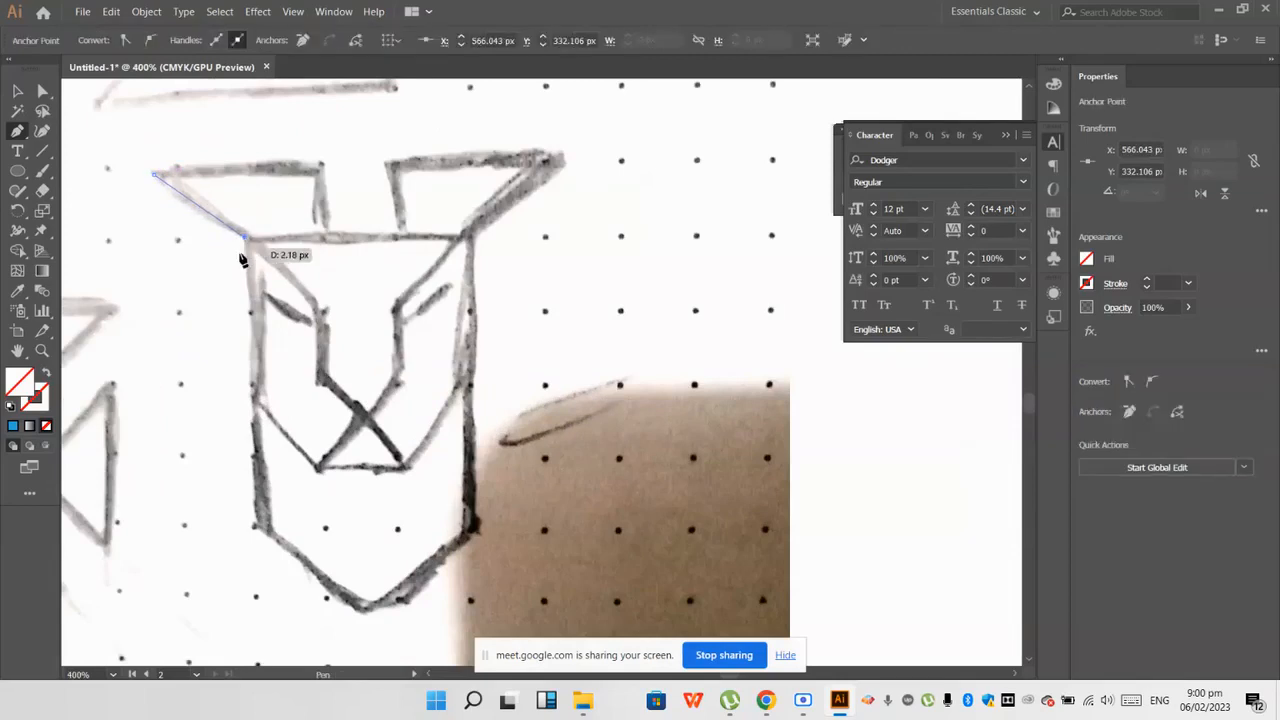
key(ctrl+z)
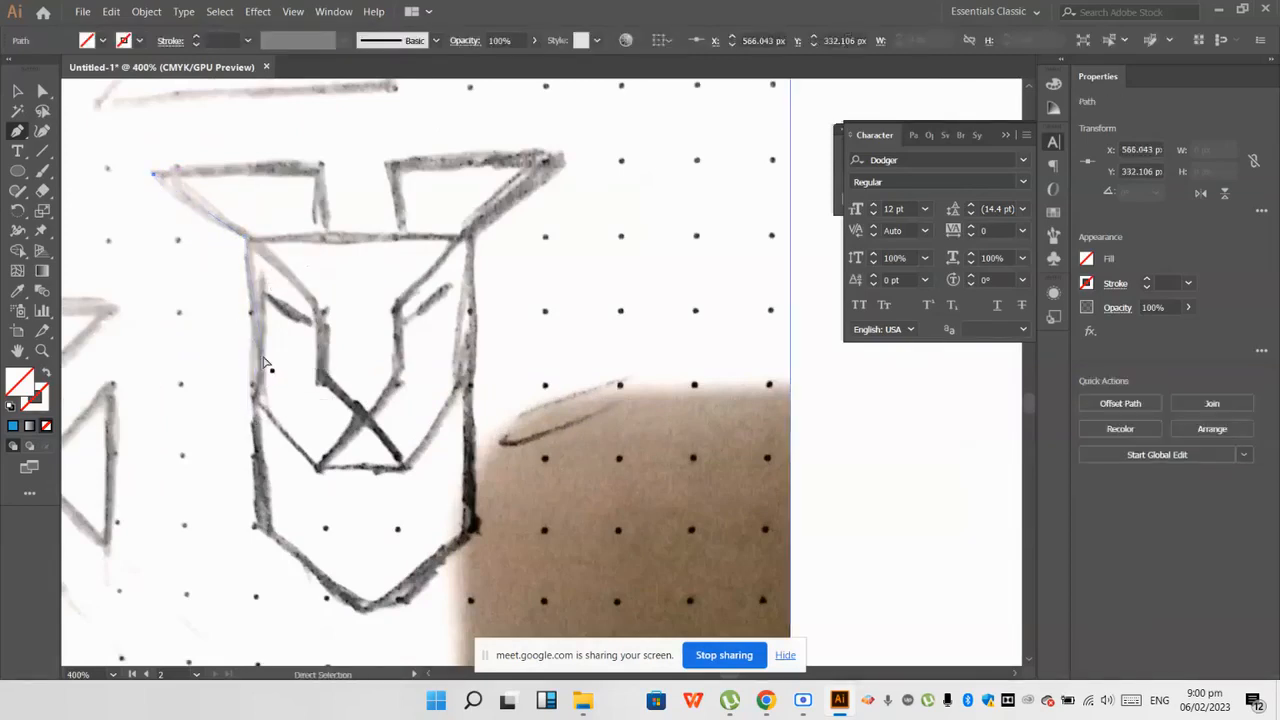
key(ctrl+z)
Step: Trace the left ear of the animal head as a closed four-sided shape about 32 by 12 px with the Pen tool
scroll(214, 242, up, 1)
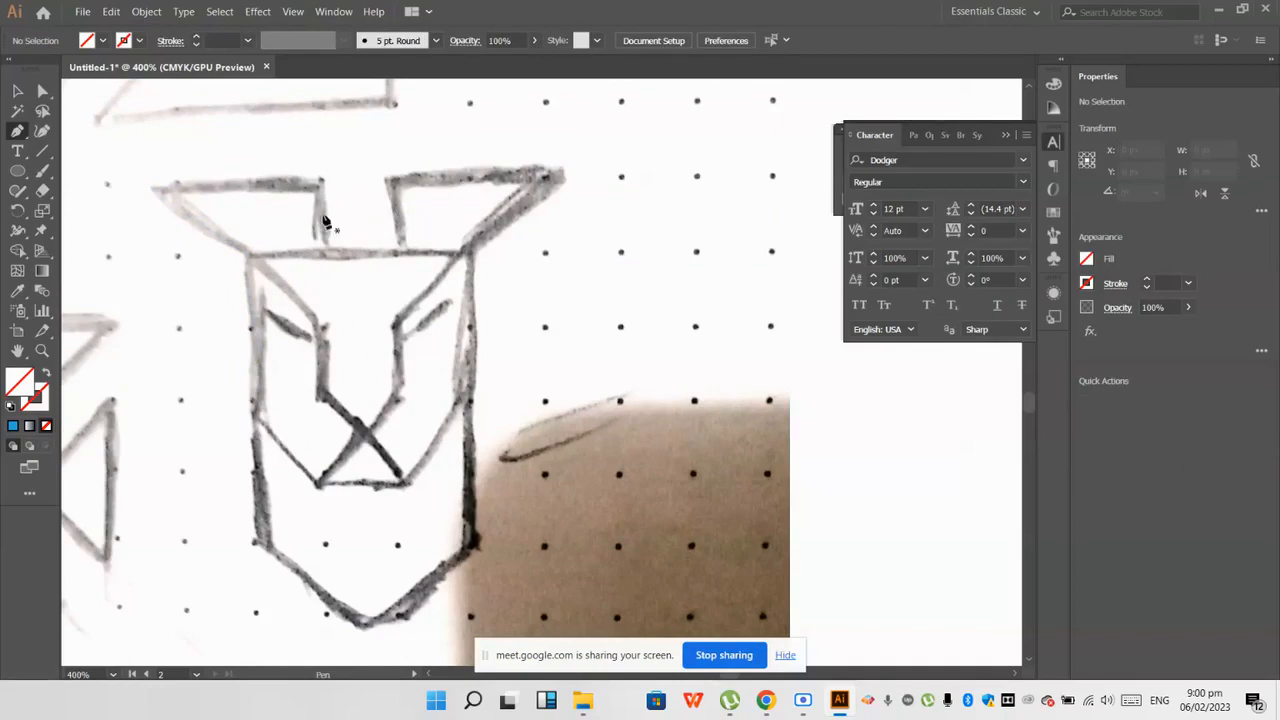
scroll(325, 305, down, 1)
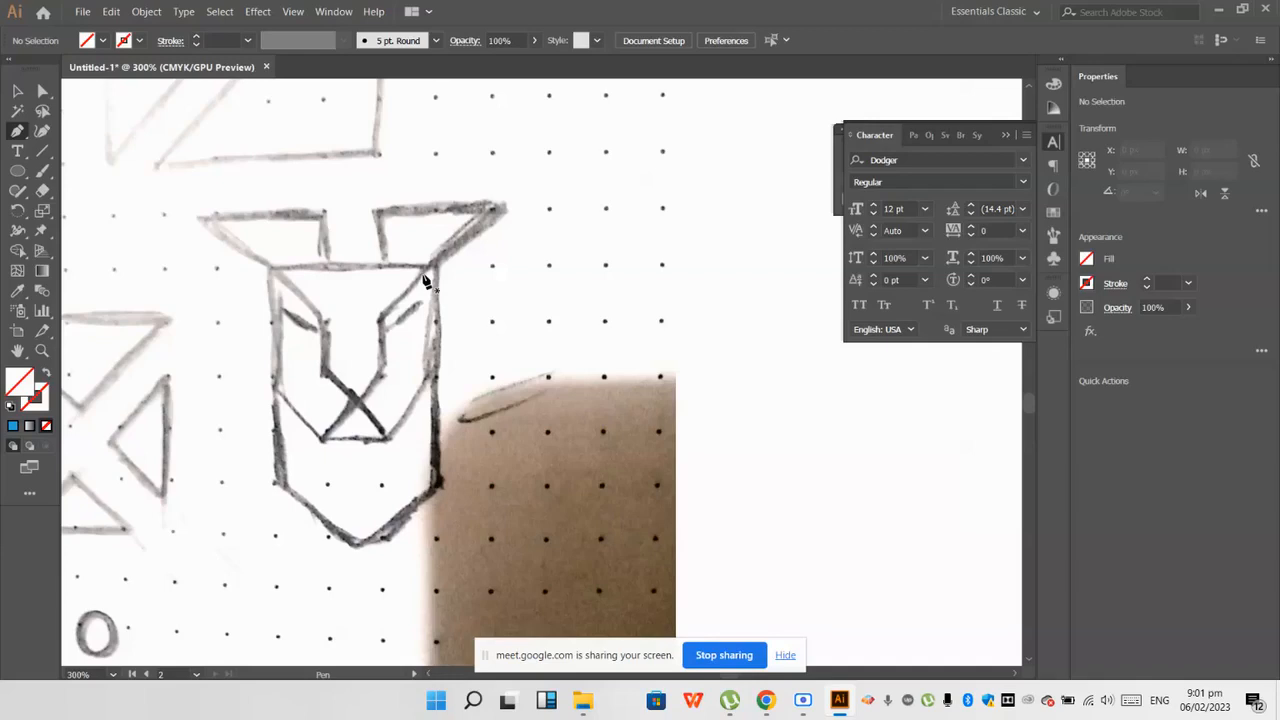
click(205, 216)
click(330, 216)
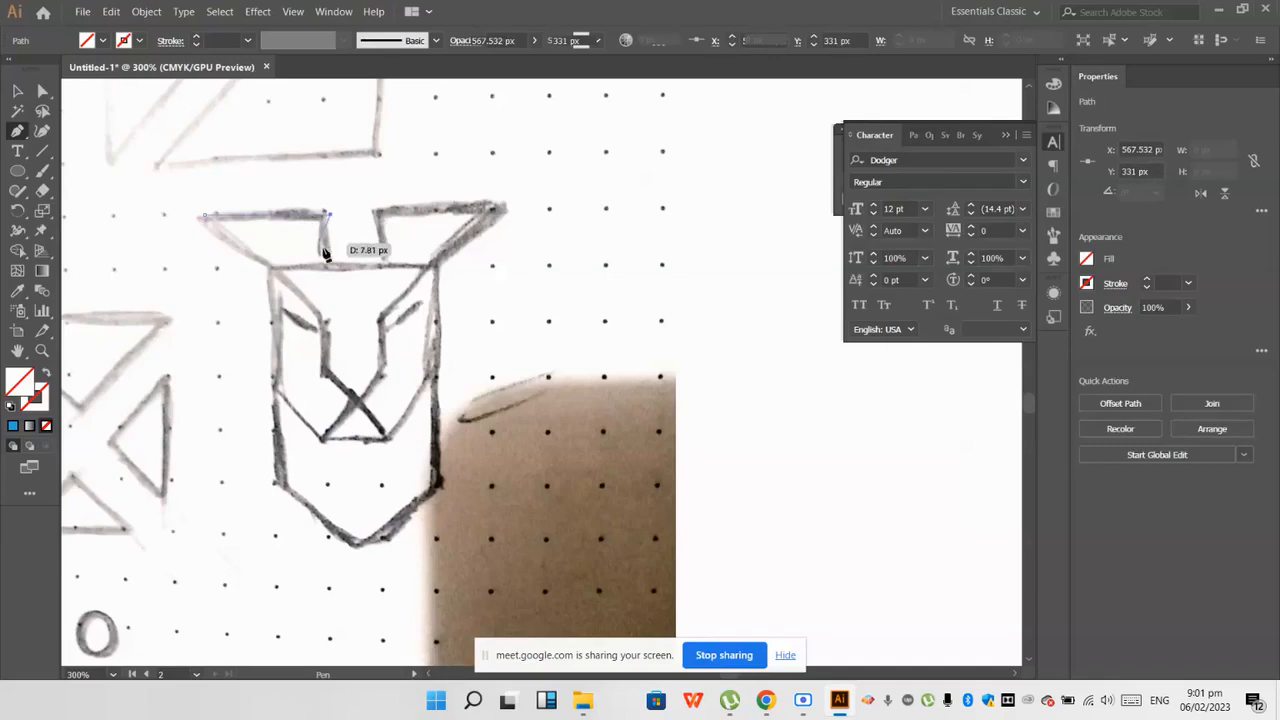
click(268, 262)
click(205, 216)
Step: Select the placed sketch image and lock it in position beneath the tracing
ctrl+click(260, 293)
scroll(261, 293, up, 1)
scroll(273, 263, down, 1)
key(a)
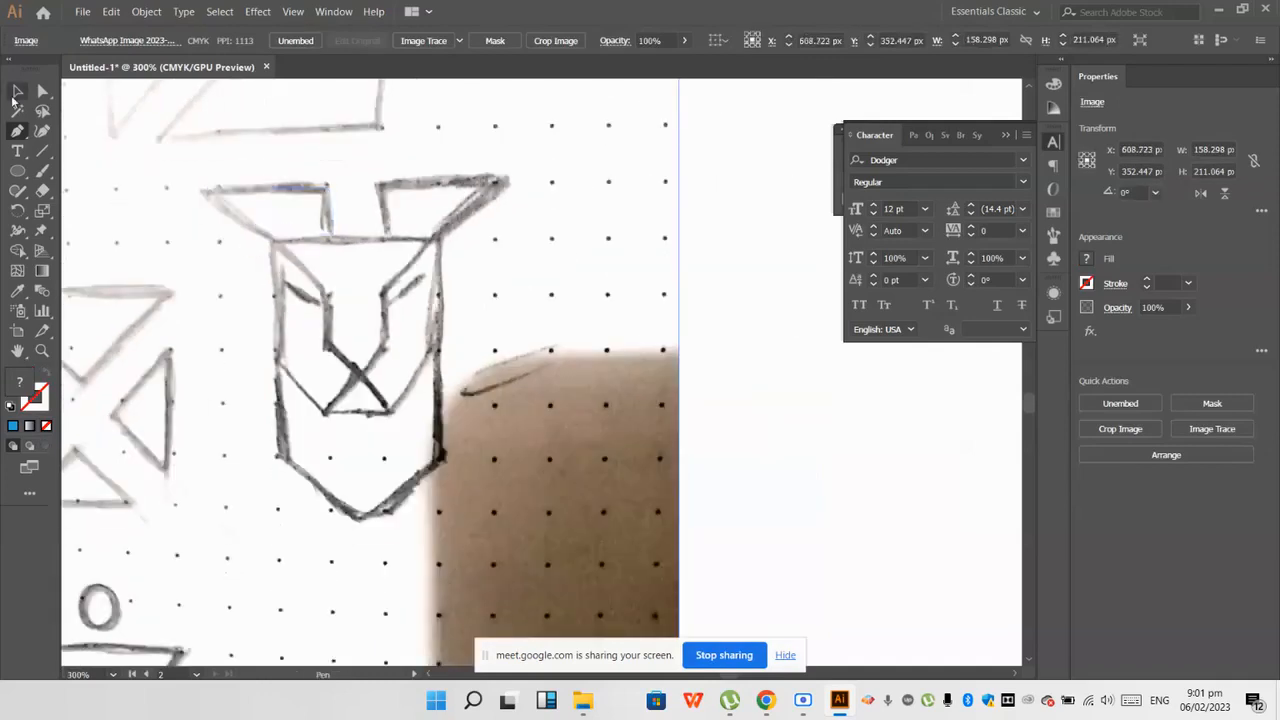
key(ctrl+2)
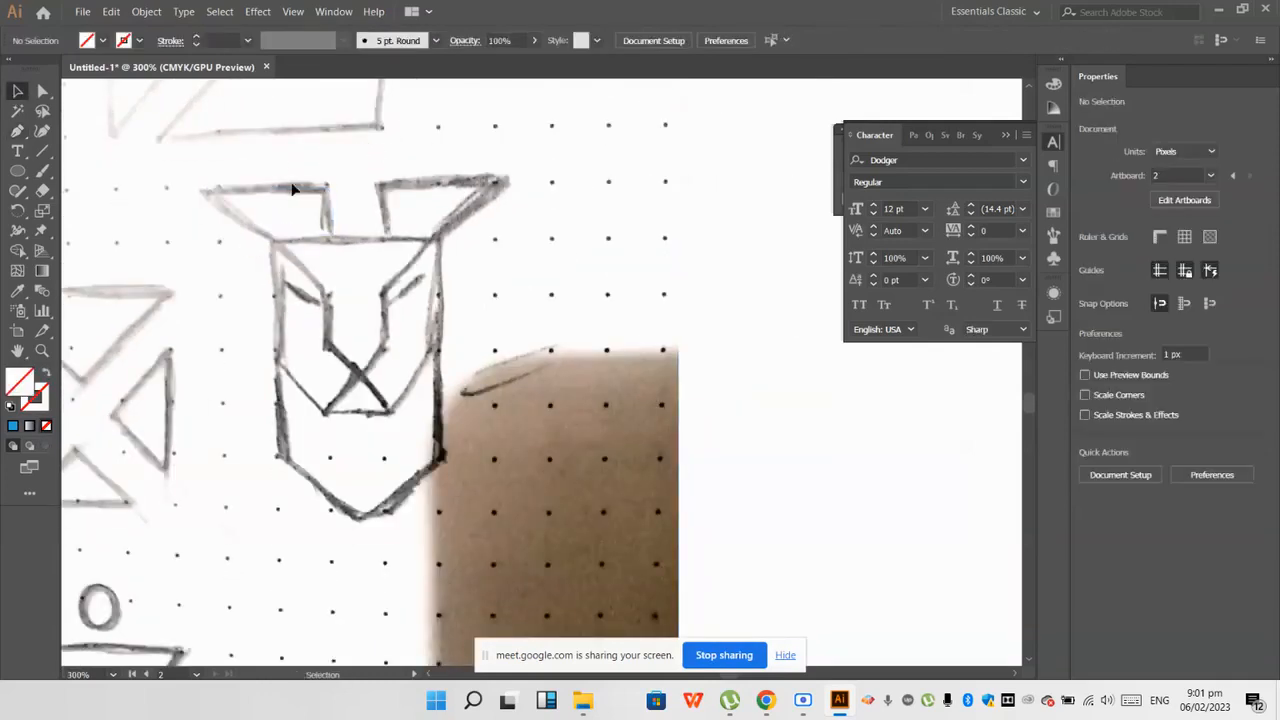
Step: Give the traced left ear a black 1 pt stroke with no fill and deselect it
click(304, 190)
click(13, 408)
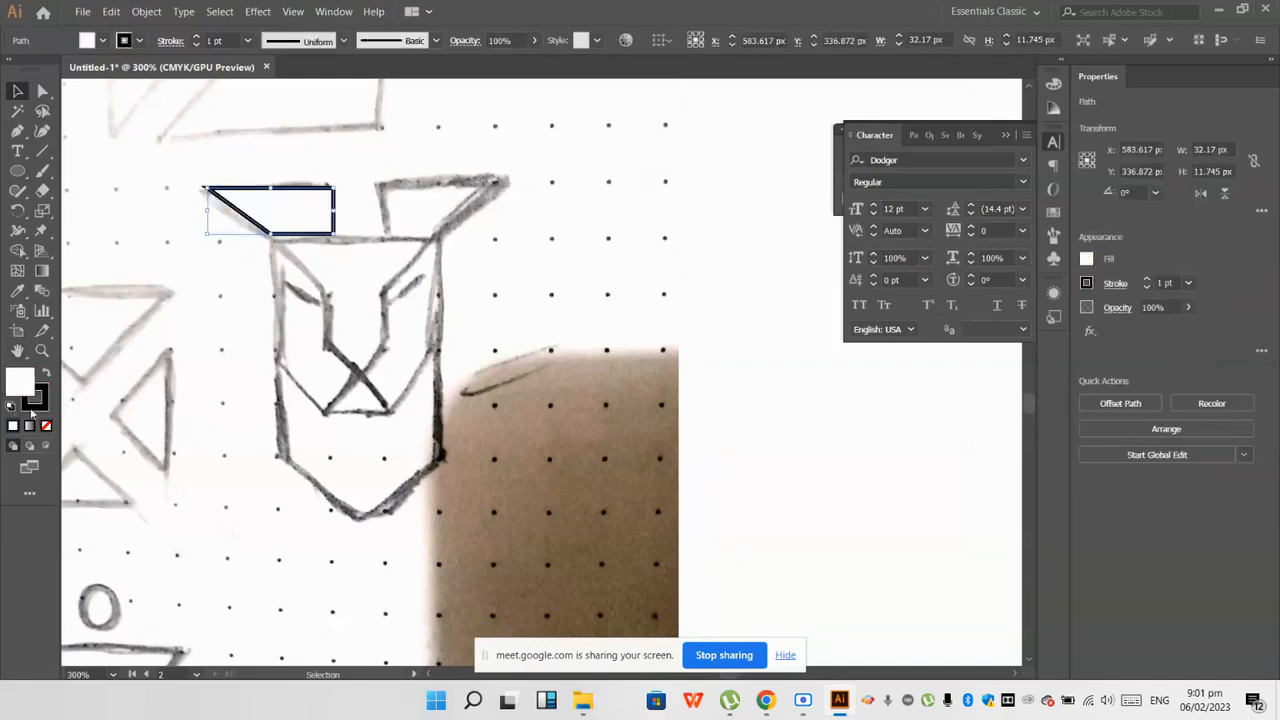
click(45, 426)
click(217, 323)
key(p)
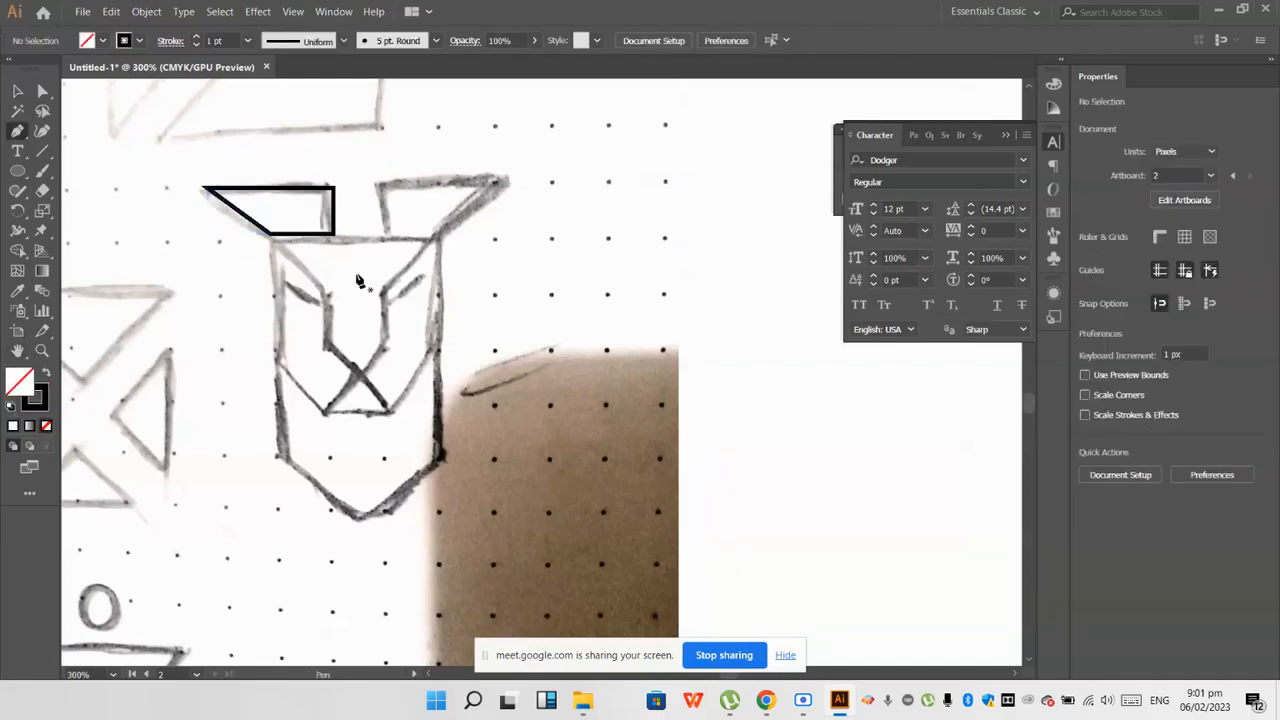
click(271, 234)
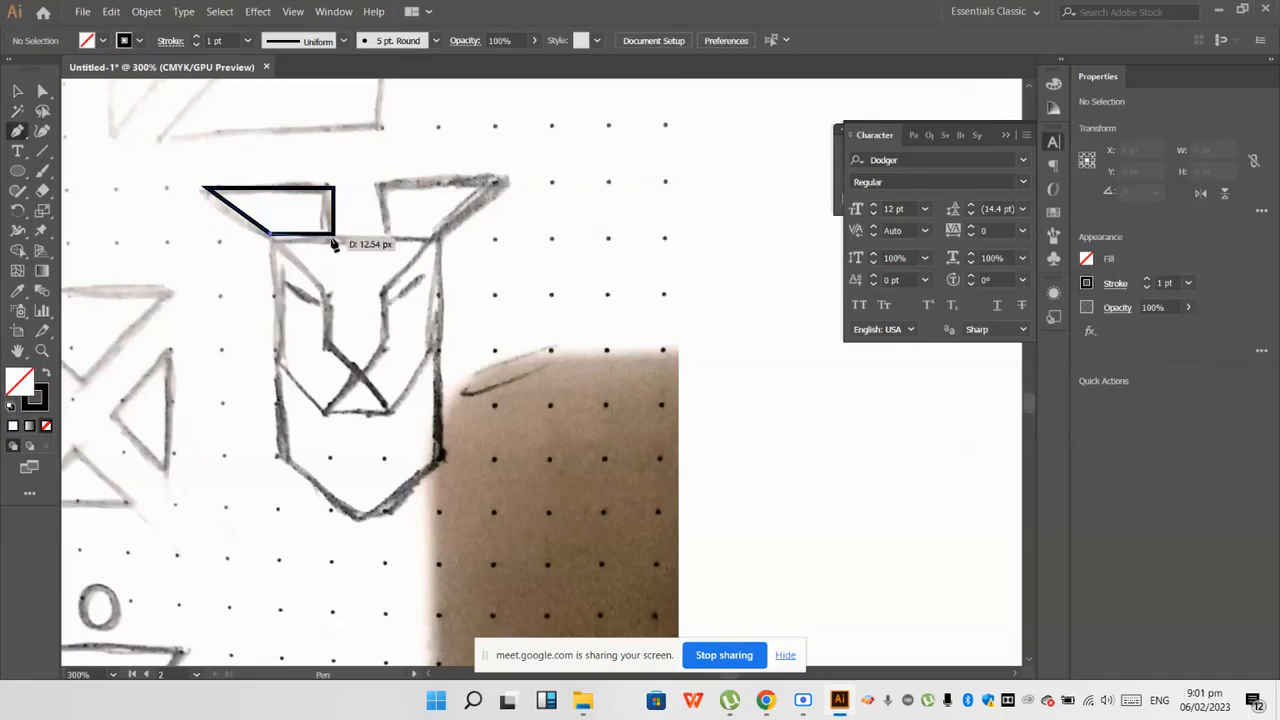
key(z)
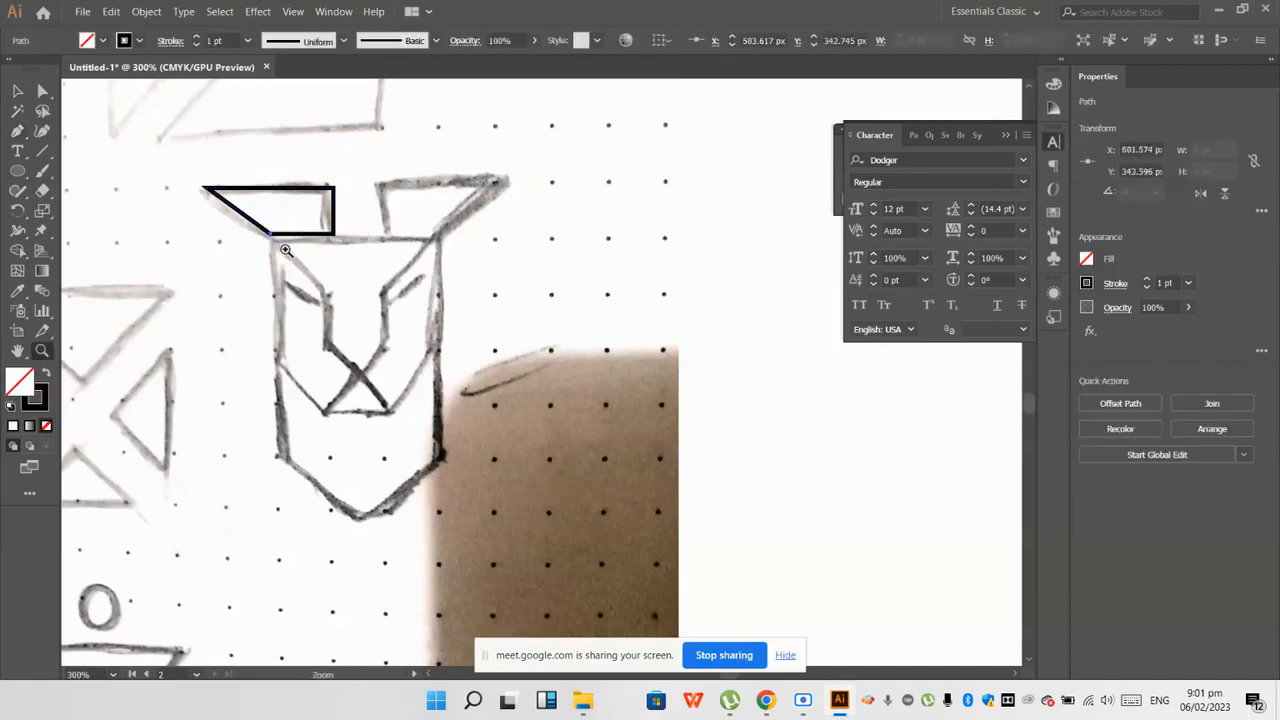
Step: Trace the left half of the face outline from the ear's lower corner to the jaw corner and the chin tip, ending the path there
click(17, 131)
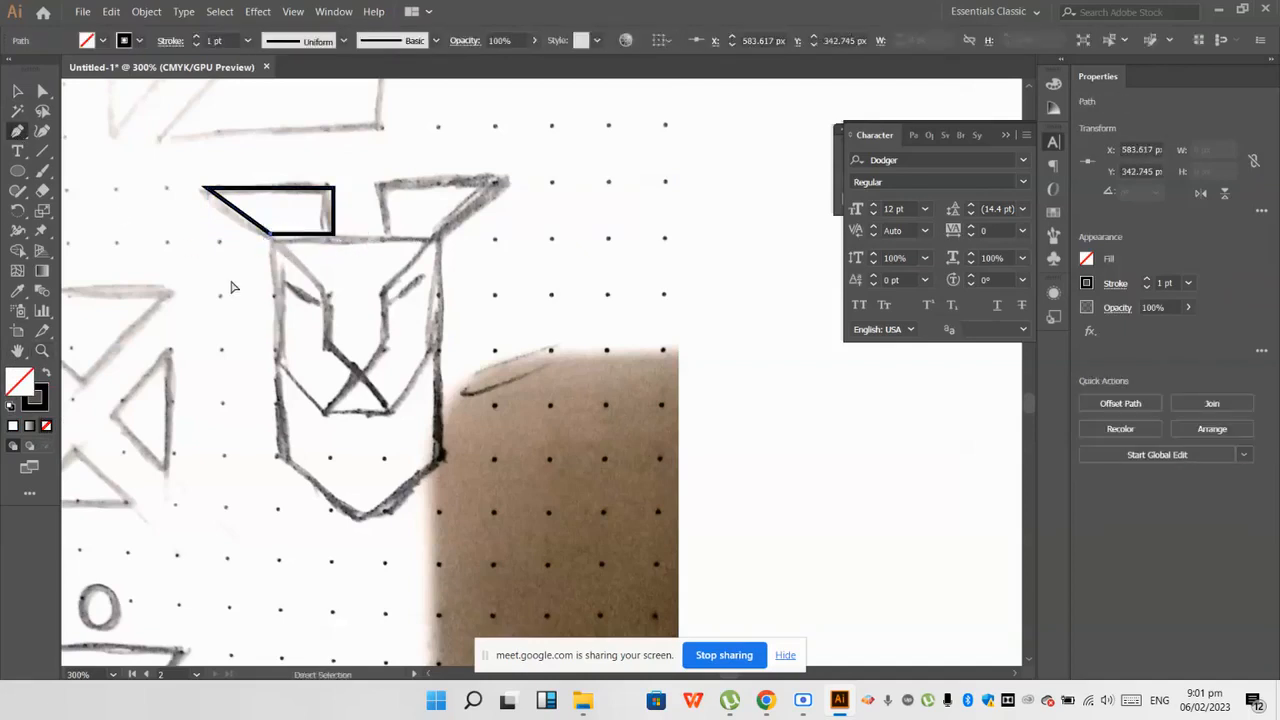
click(271, 234)
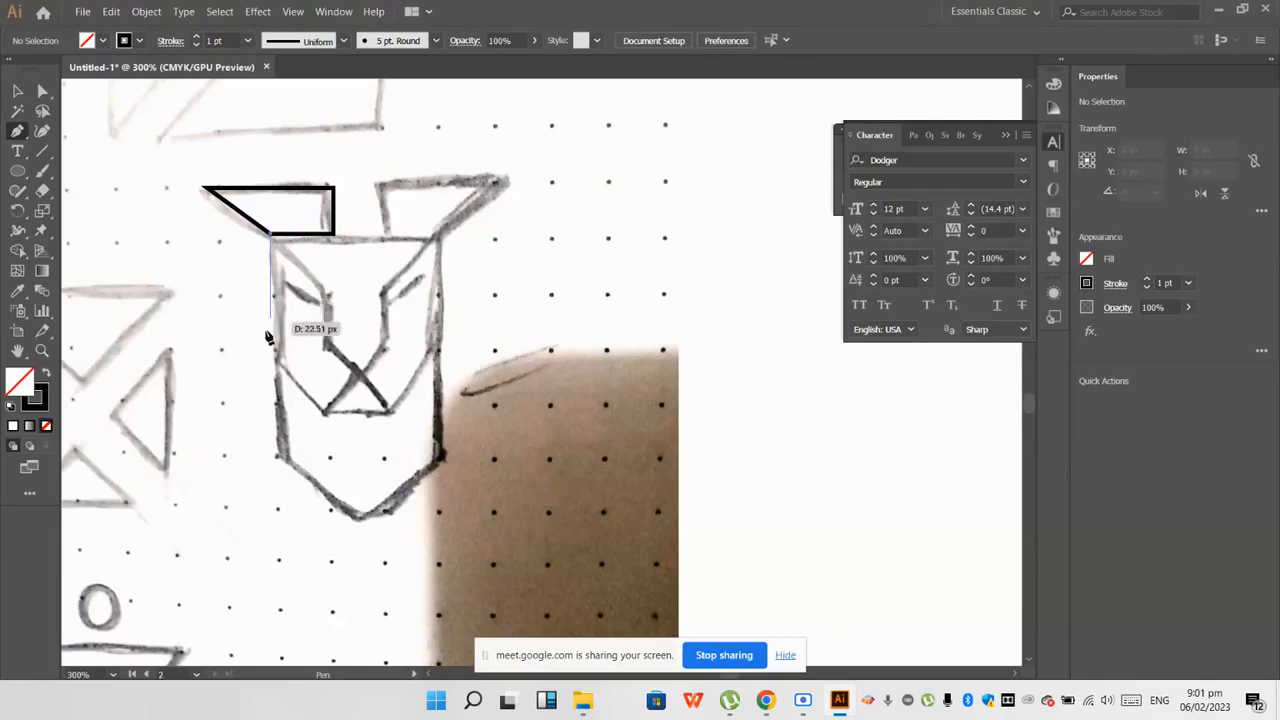
click(278, 458)
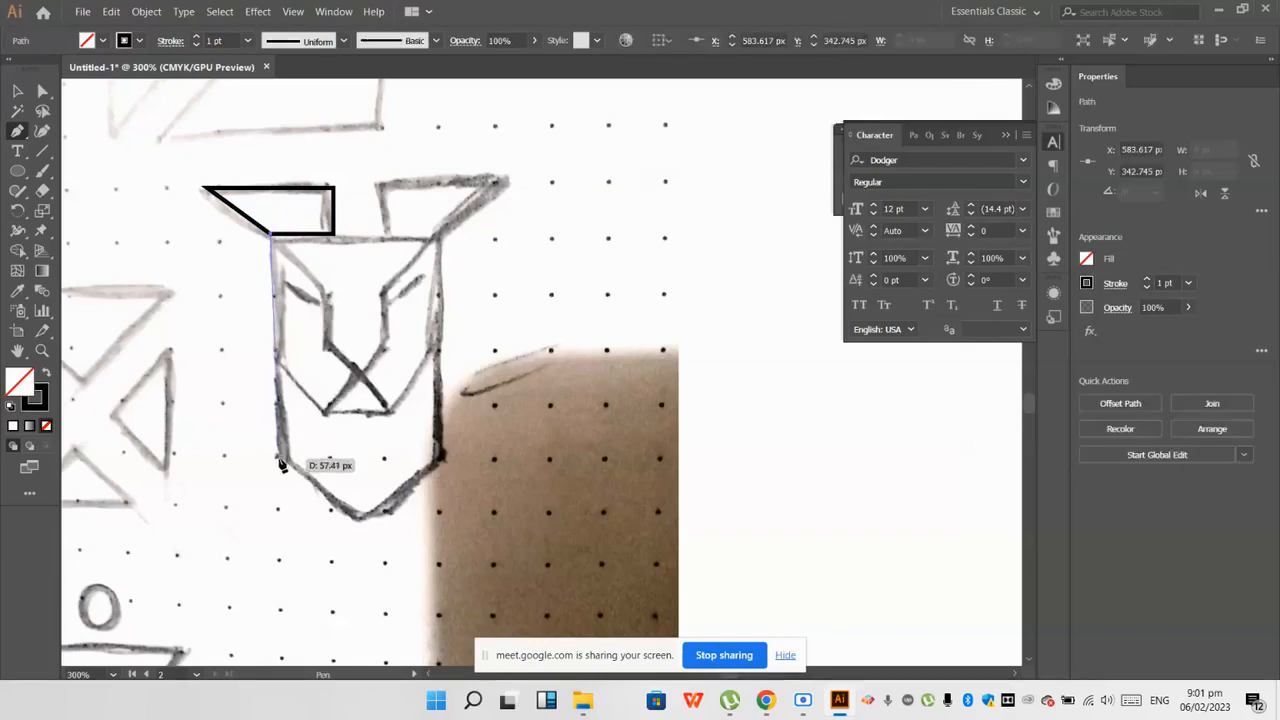
click(352, 516)
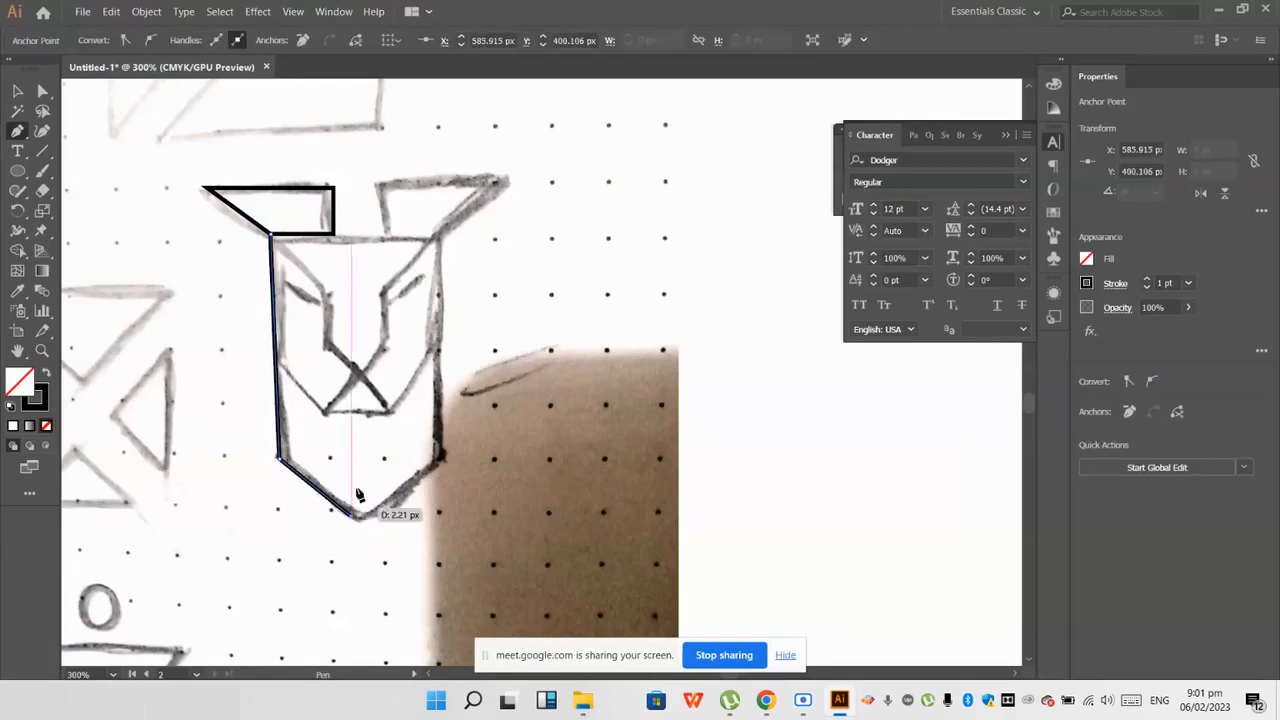
ctrl+click(363, 454)
Step: Trace the short vertical line below the nose and the cheek line from the nose through the left mouth corner to the face's left edge
alt+scroll(360, 440, up, 1)
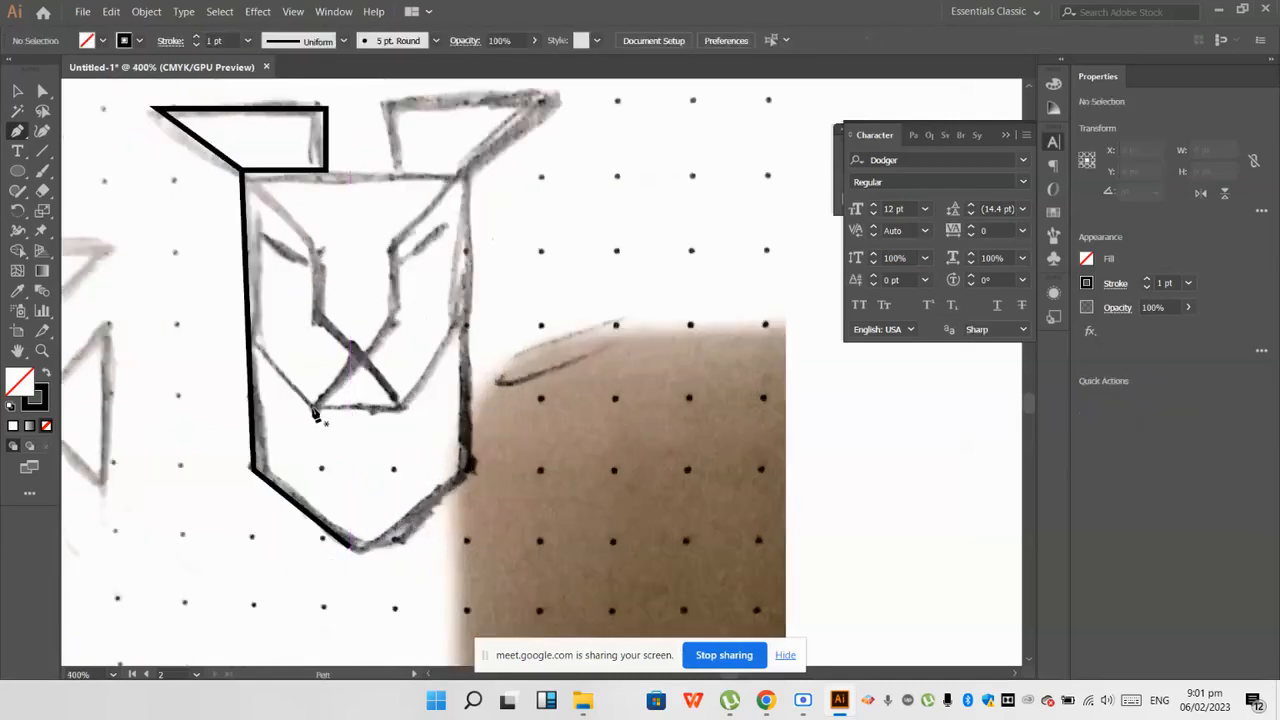
click(356, 352)
click(356, 405)
click(313, 406)
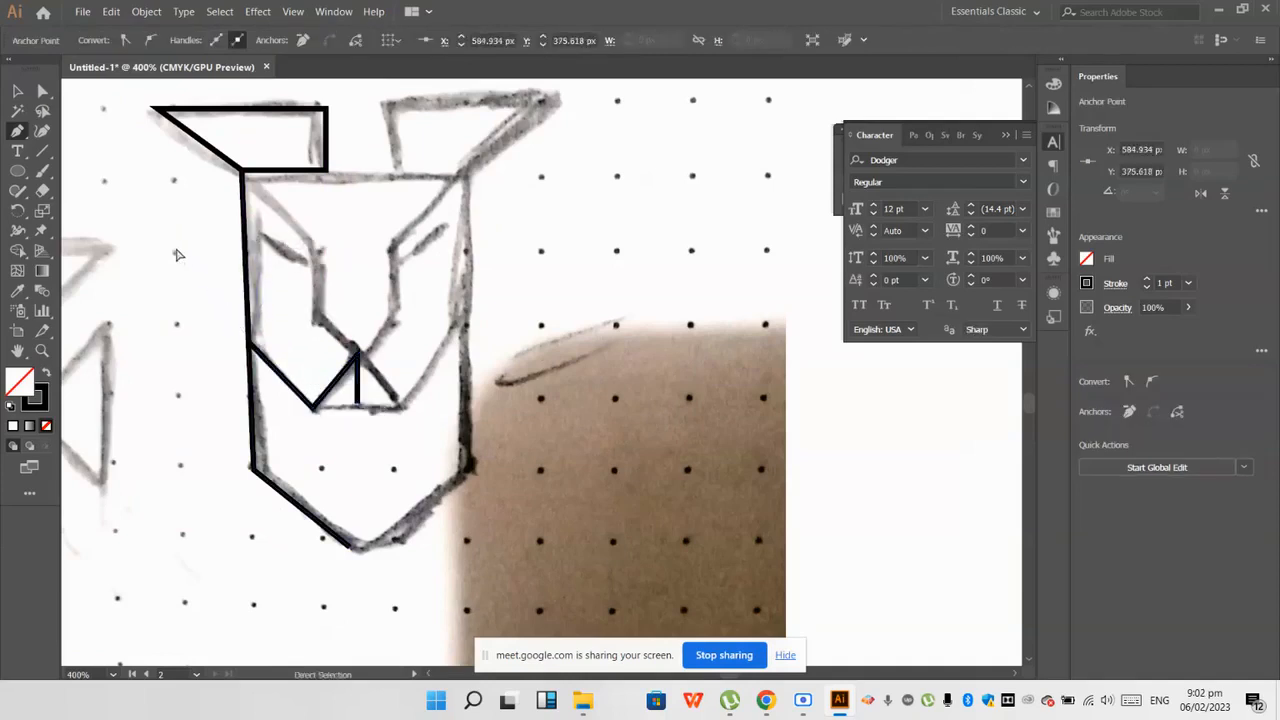
ctrl+click(228, 366)
Step: Try to trace the brow line from the left ear's lower corner to the inner eye corner and down the nose bridge
alt+scroll(228, 366, down, 2)
scroll(228, 366, up, 1)
scroll(238, 230, up, 1)
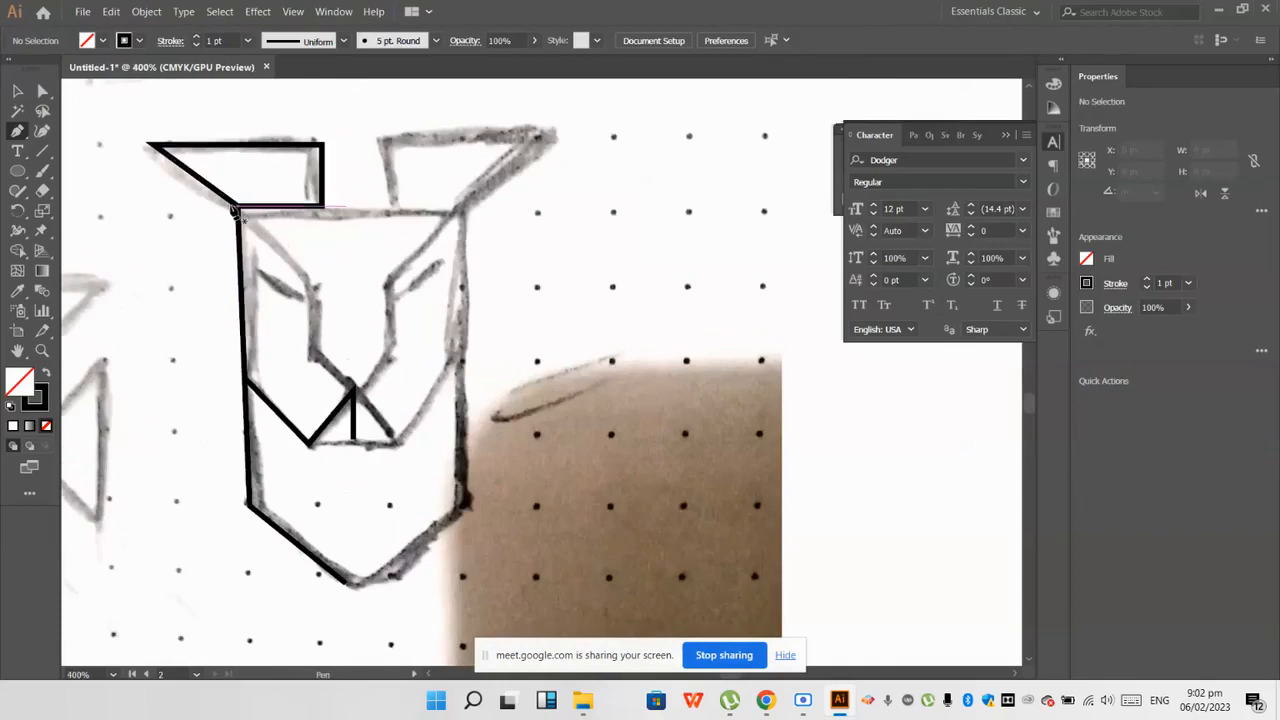
click(238, 204)
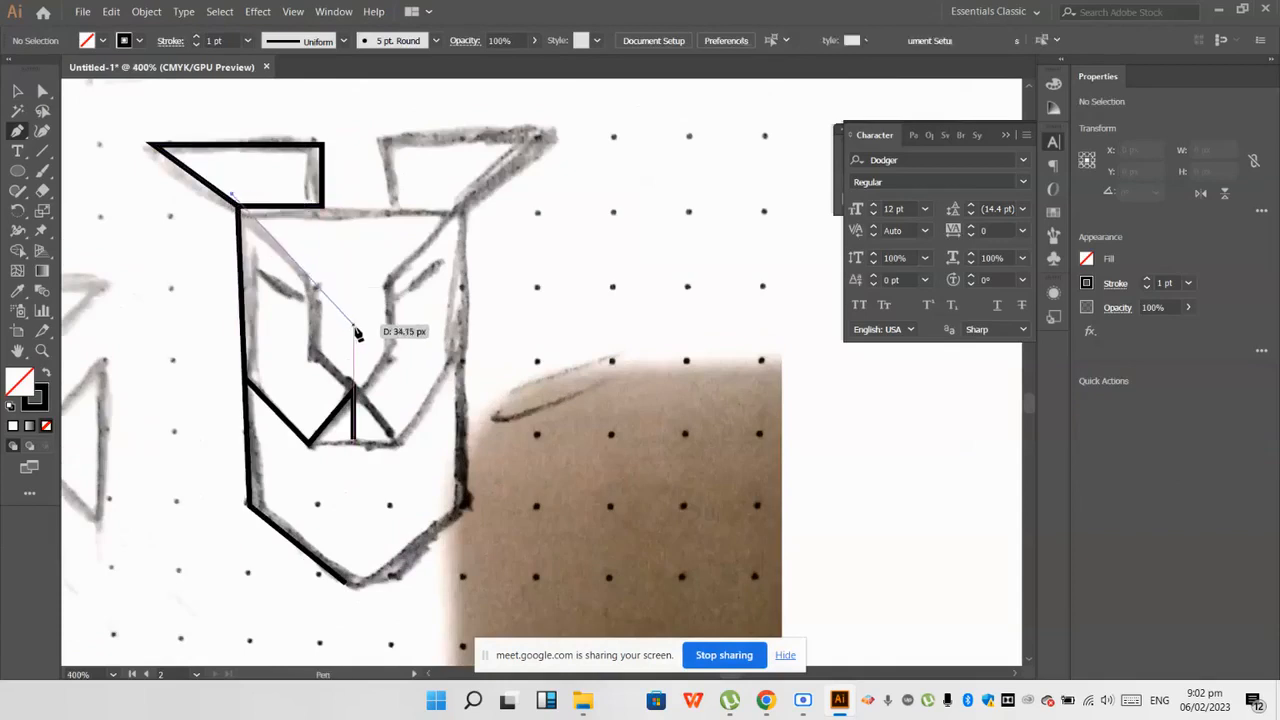
click(307, 295)
ctrl+click(307, 370)
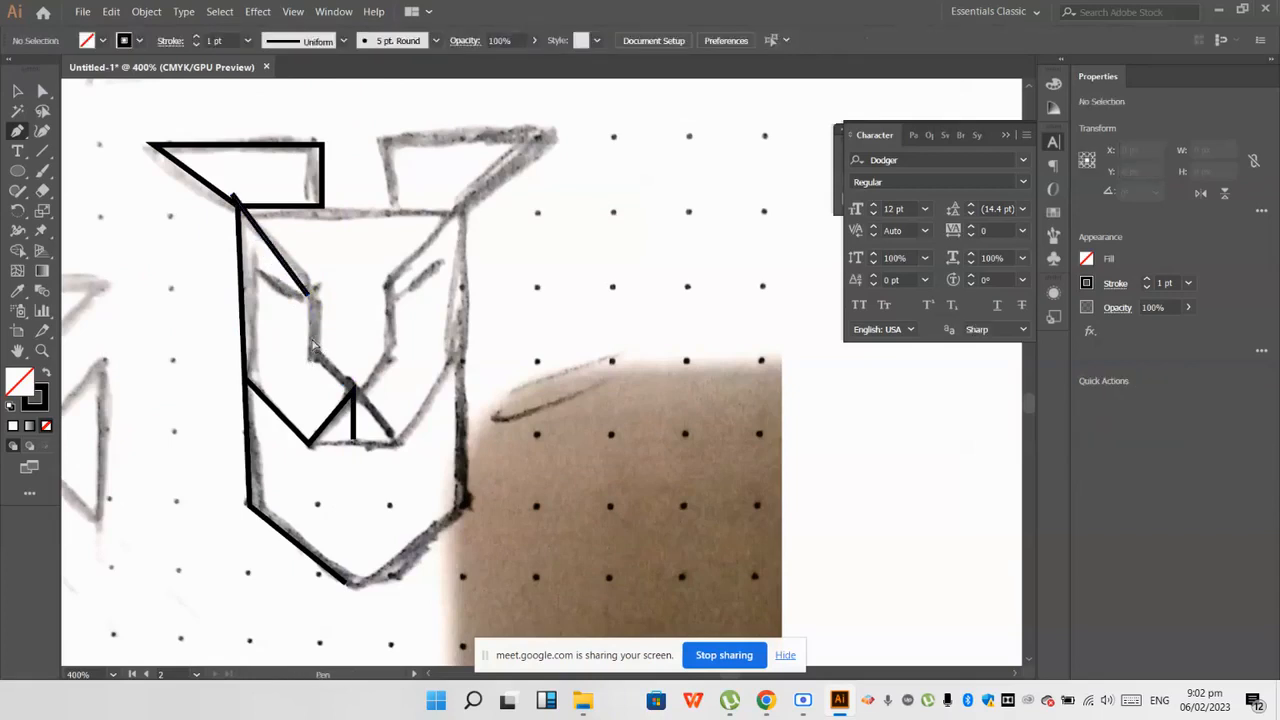
key(ctrl+z)
click(321, 304)
click(307, 360)
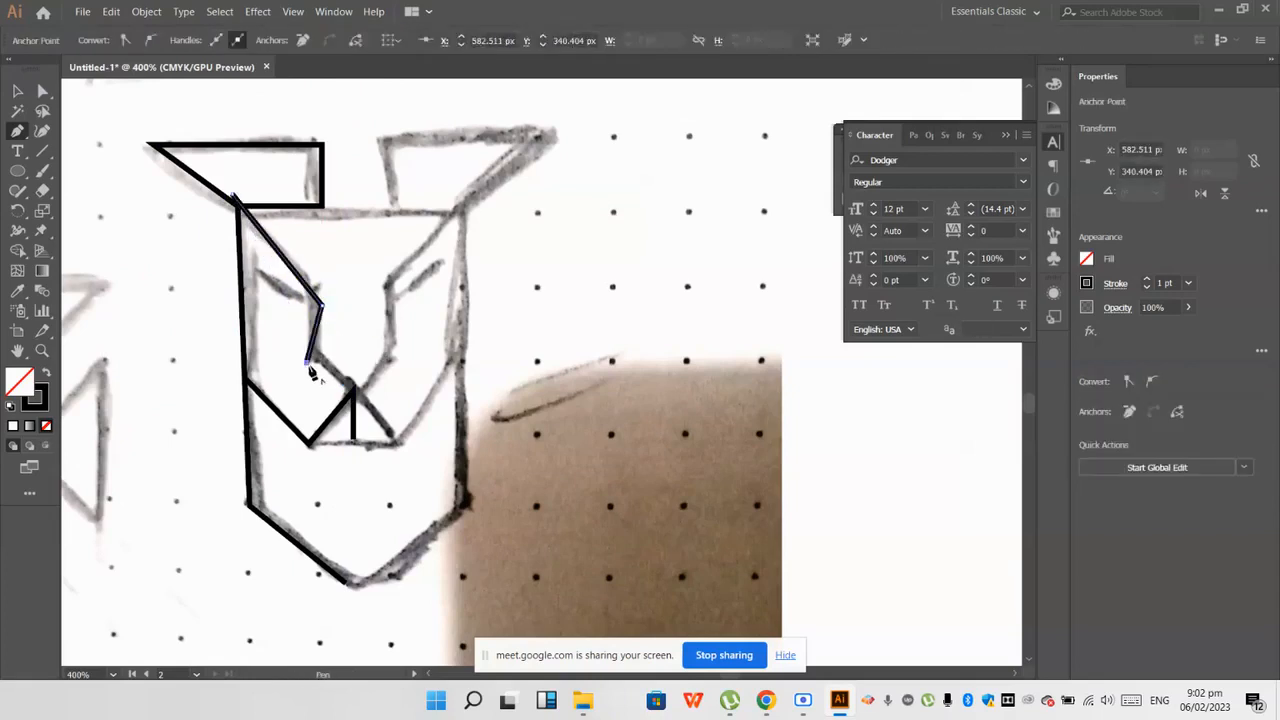
Step: Undo the brow, cheek, nose and left face outline tracings, keeping only the left ear outline
key(ctrl+z)
key(ctrl+z)
key(ctrl+z)
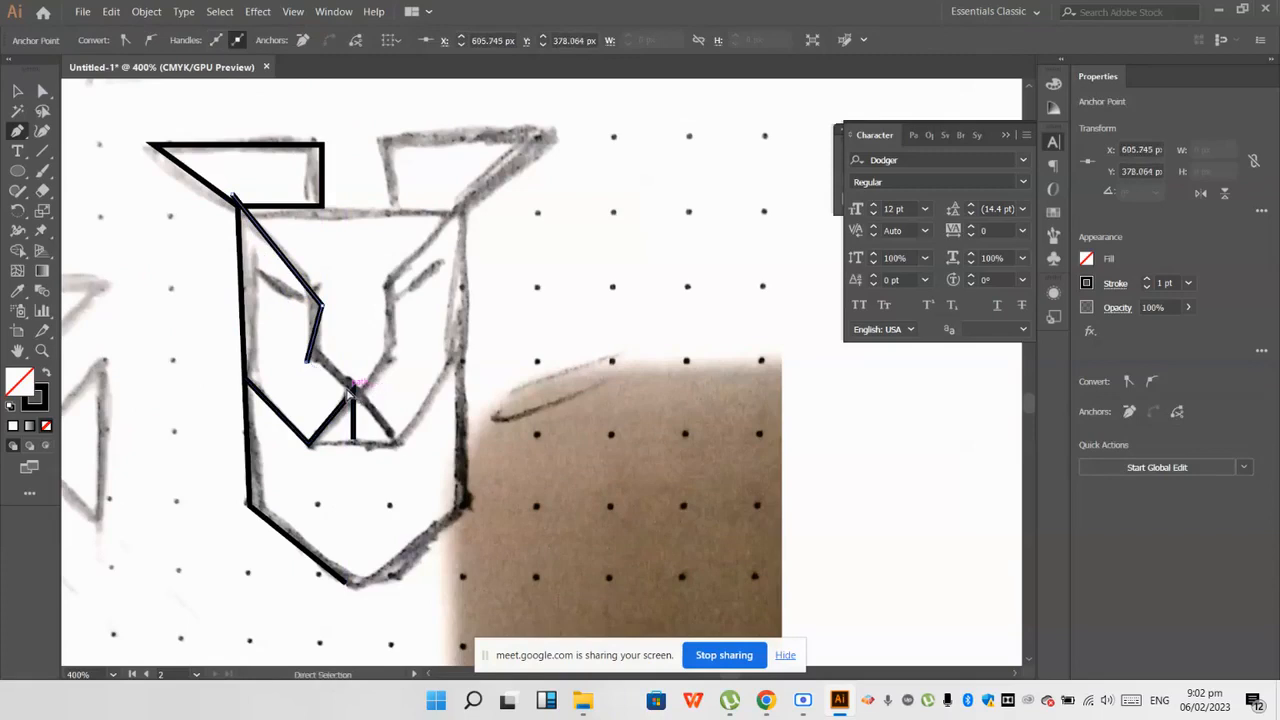
click(12, 92)
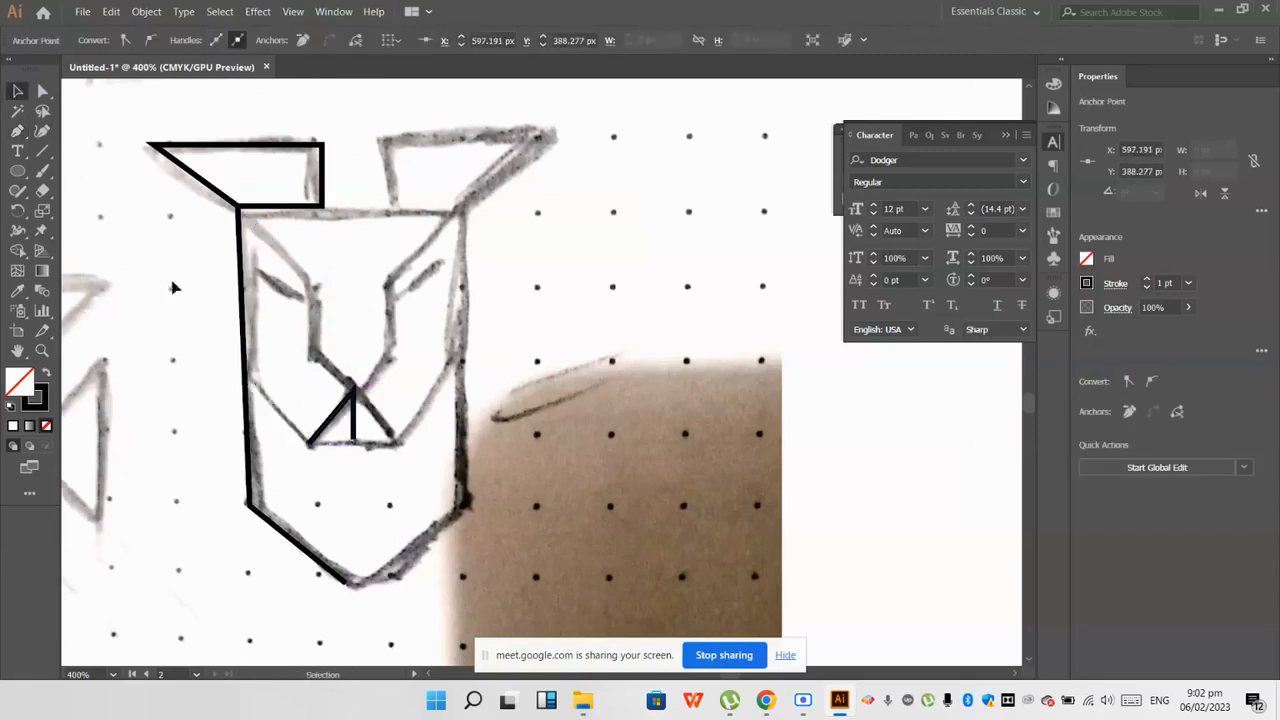
key(Delete)
scroll(239, 361, right, 1)
scroll(498, 426, down, 2)
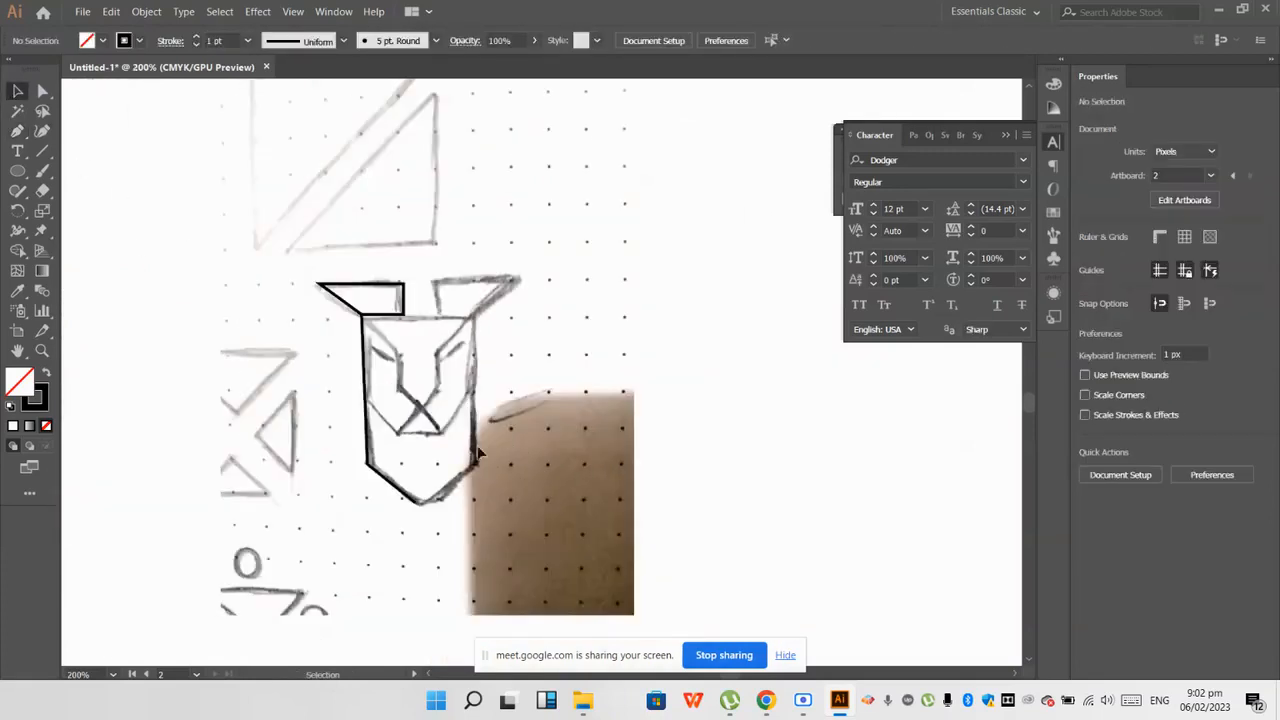
scroll(478, 453, up, 1)
key(ctrl+z)
key(ctrl+z)
key(ctrl+z)
scroll(391, 347, left, 1)
scroll(391, 347, up, 1)
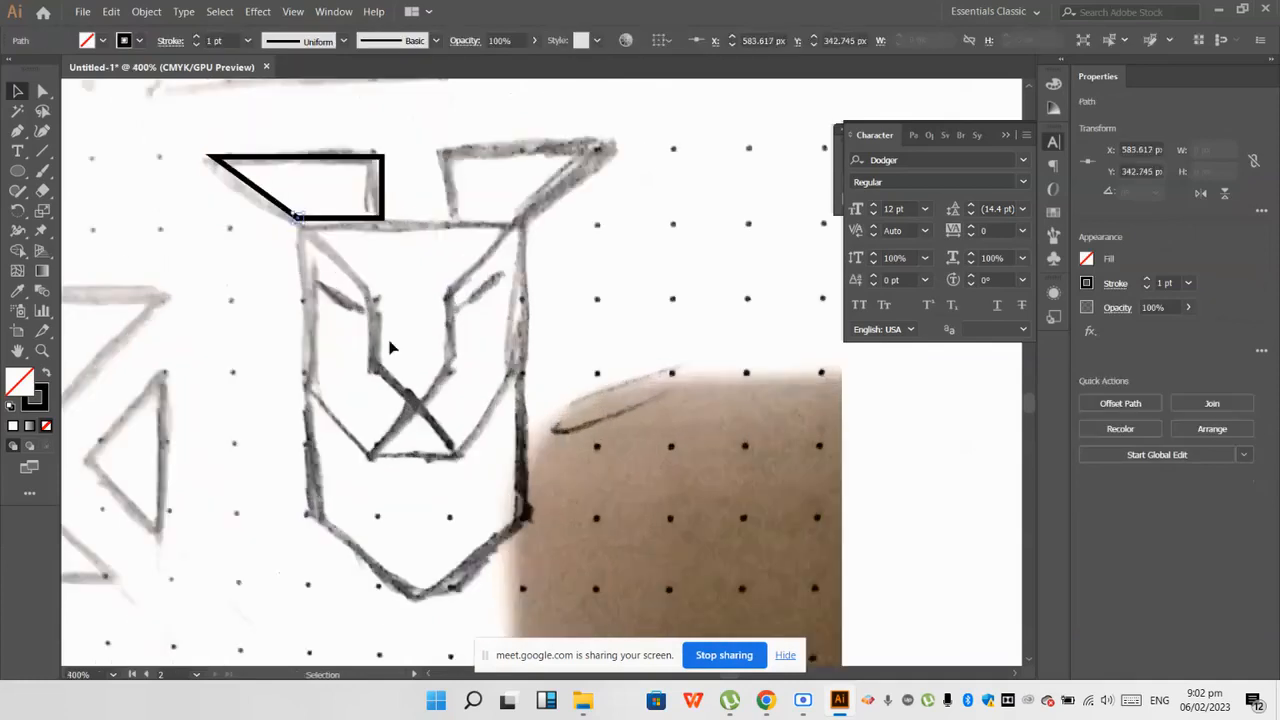
Step: Delete the traced left ear outline so the whole head can be traced again
click(390, 347)
scroll(386, 325, up, 1)
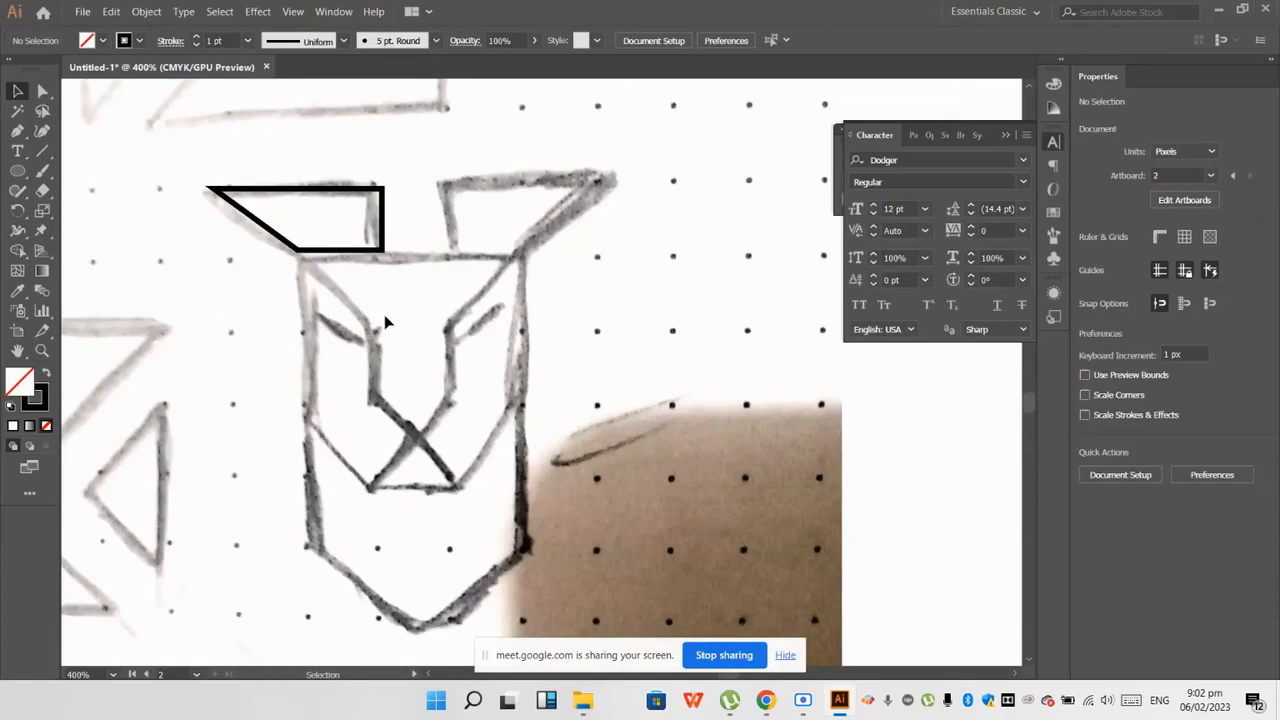
click(350, 215)
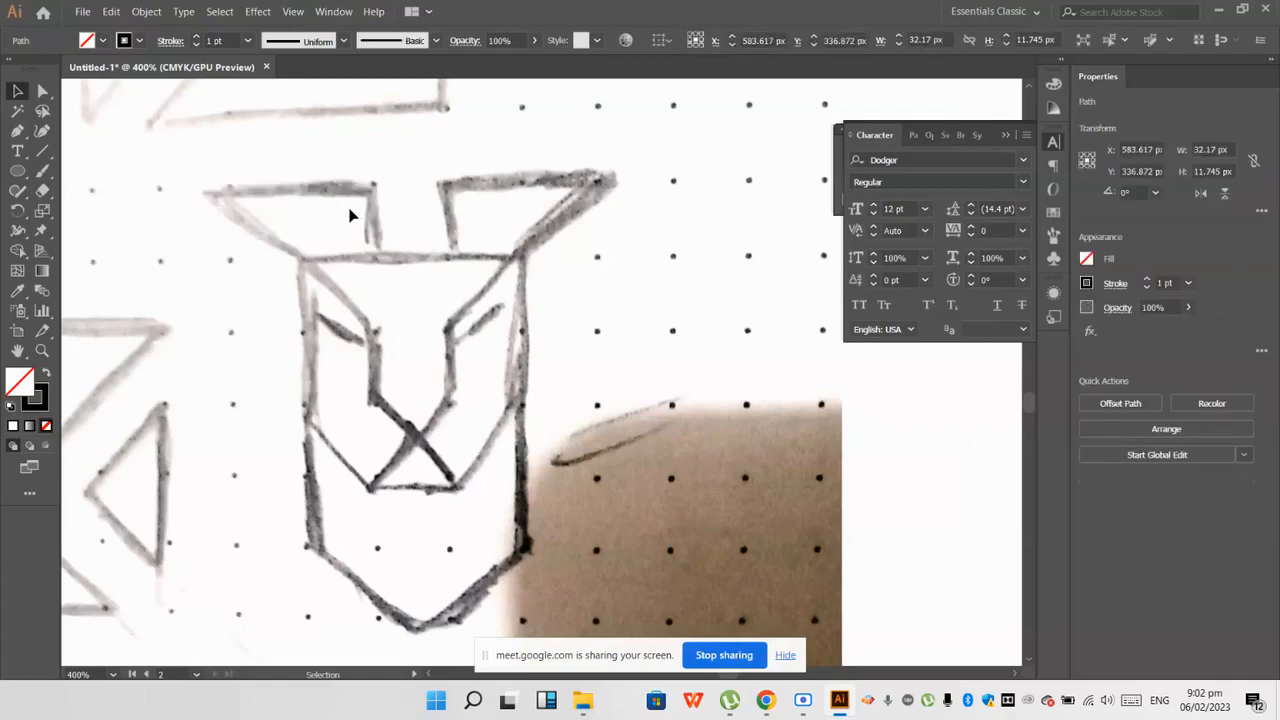
key(Delete)
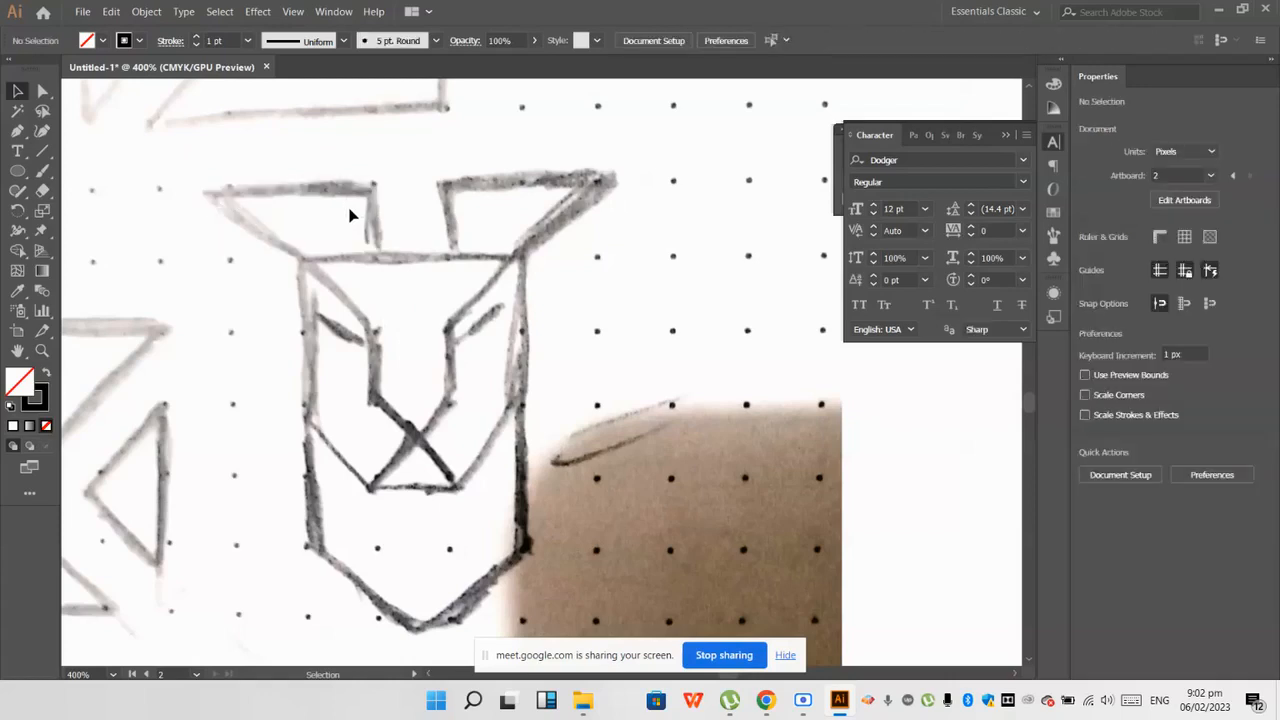
Step: Draw a vertical Pen line about 106 px tall across the head sketch and move it onto the face's left edge
click(17, 130)
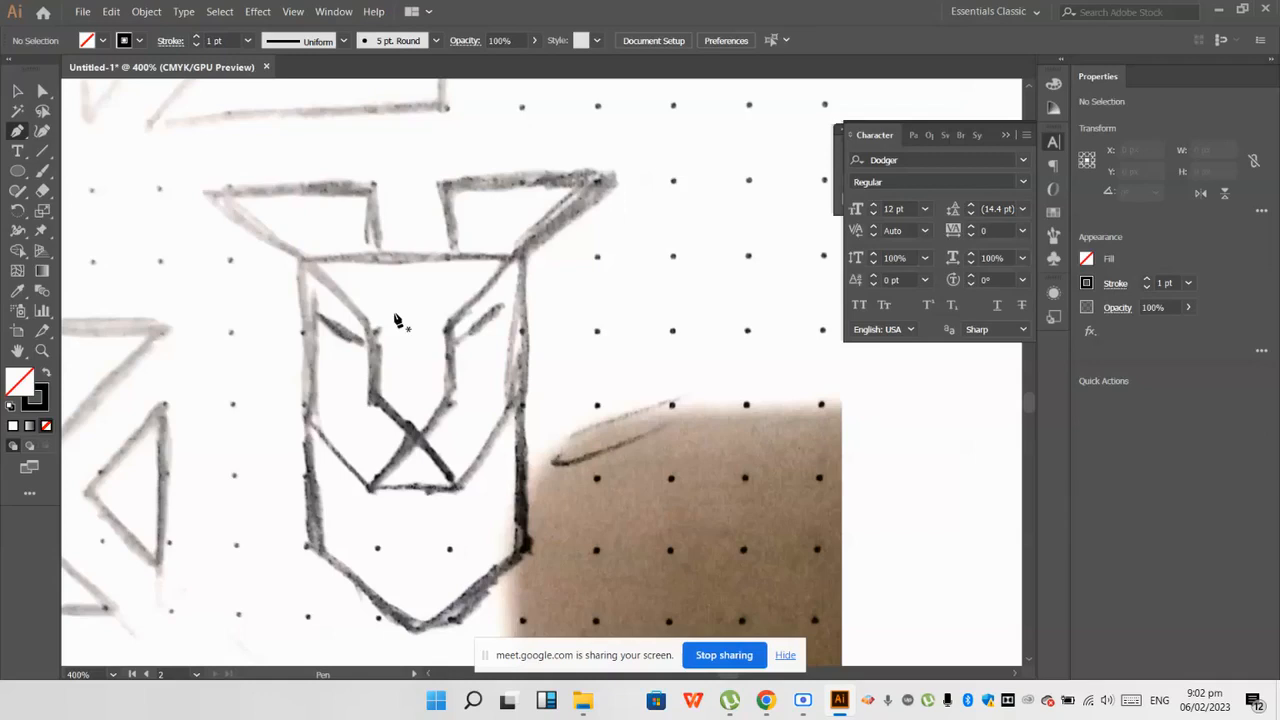
scroll(415, 341, down, 1)
scroll(414, 331, down, 1)
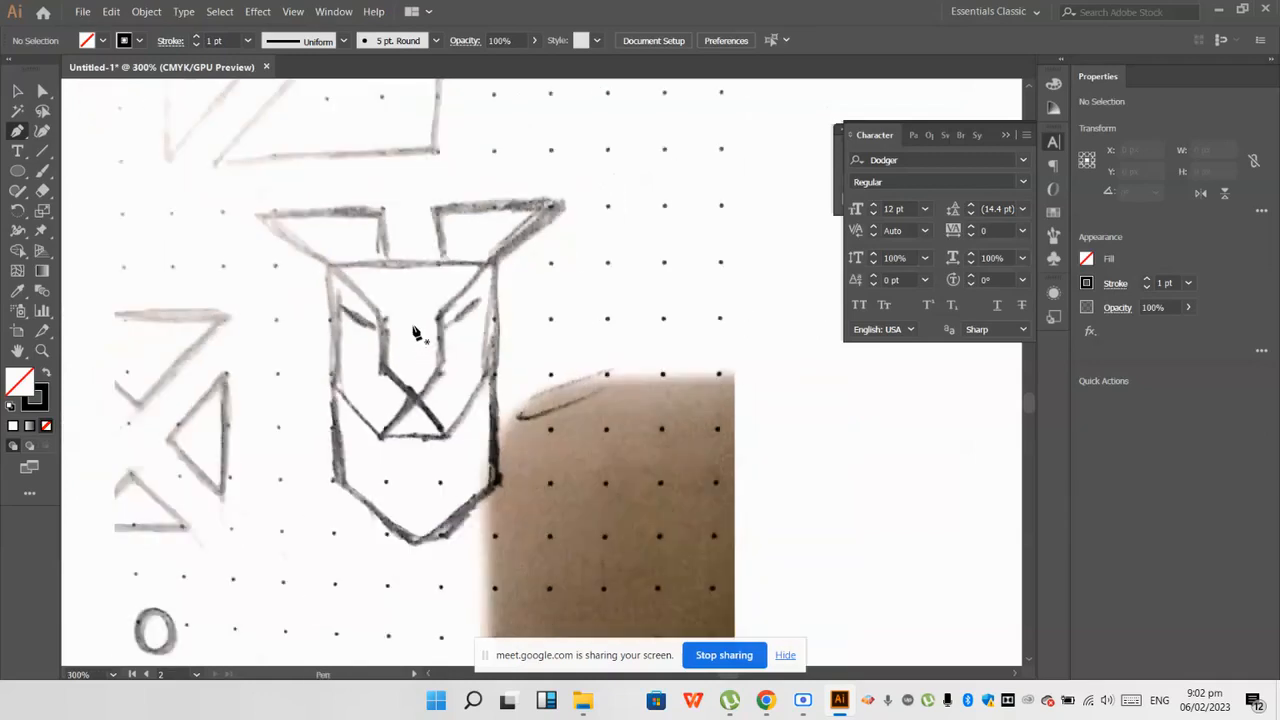
drag(383, 175, 392, 390)
click(384, 588)
key(Escape)
click(17, 91)
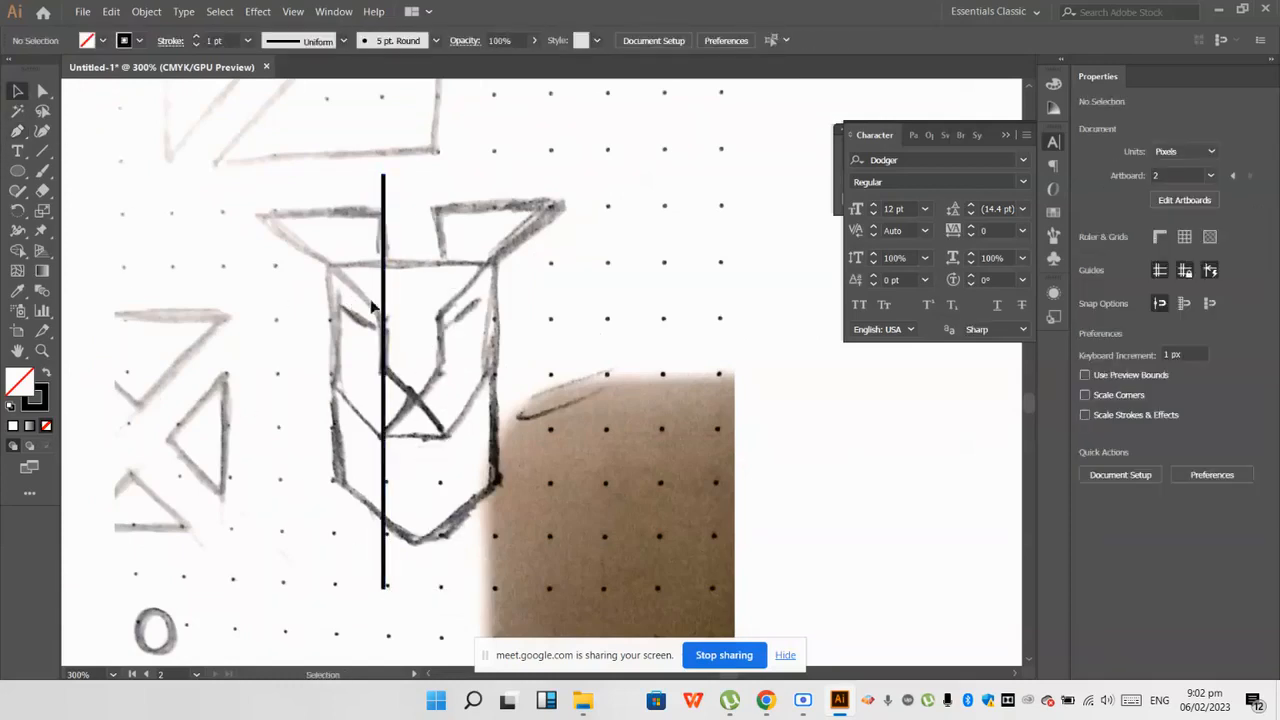
drag(381, 307, 337, 305)
click(279, 341)
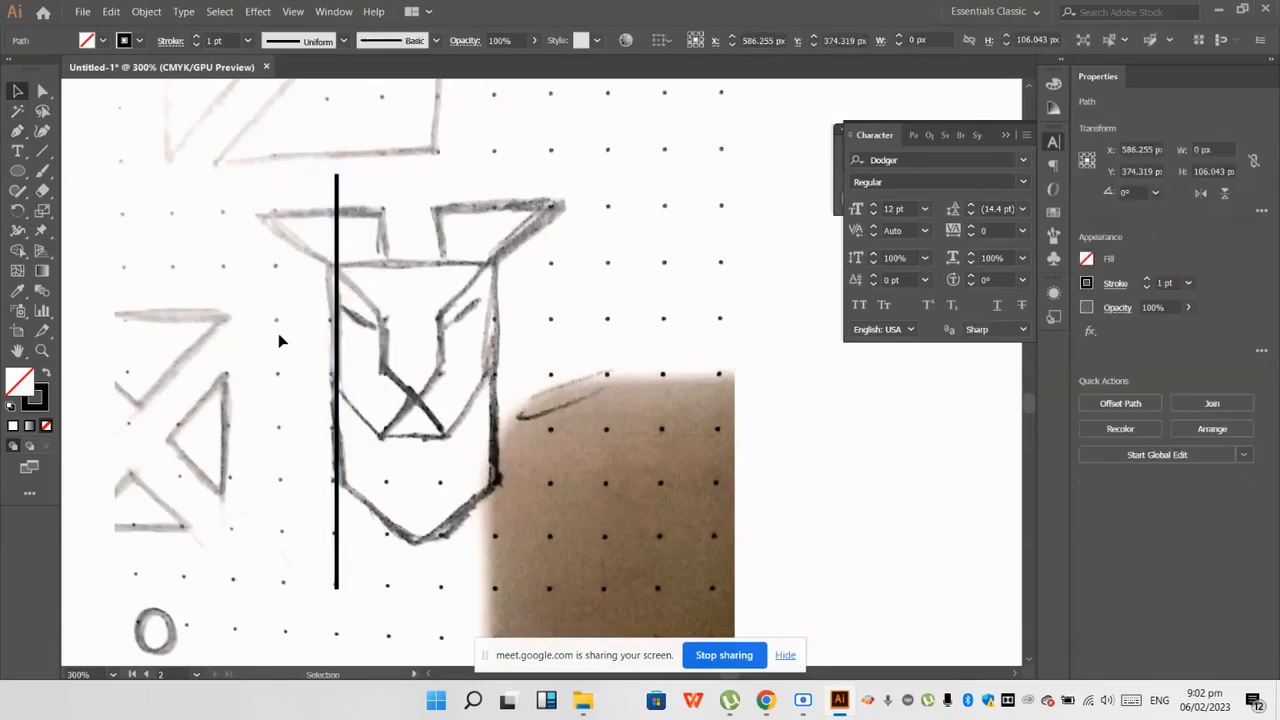
Step: Duplicate the vertical line horizontally onto the left side of the nose bridge, at about X 599 px
scroll(279, 341, up, 1)
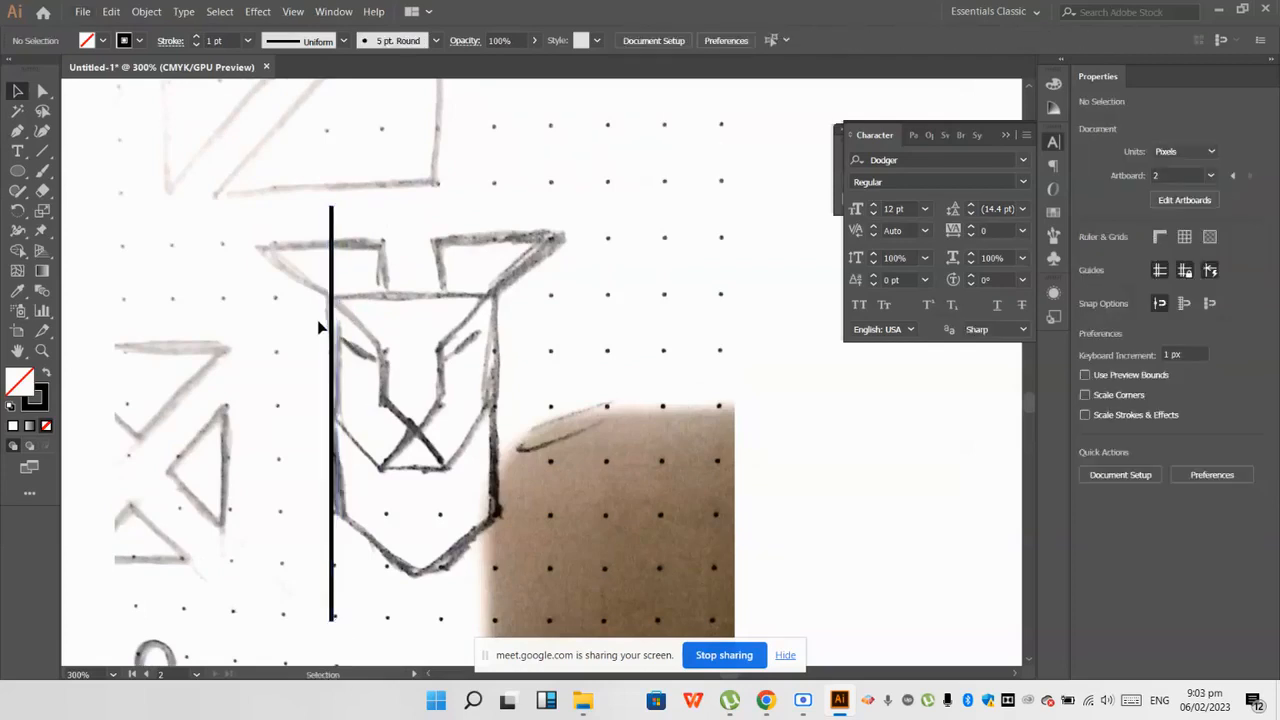
scroll(318, 323, up, 1)
alt+scroll(320, 324, up, 1)
scroll(391, 291, down, 3)
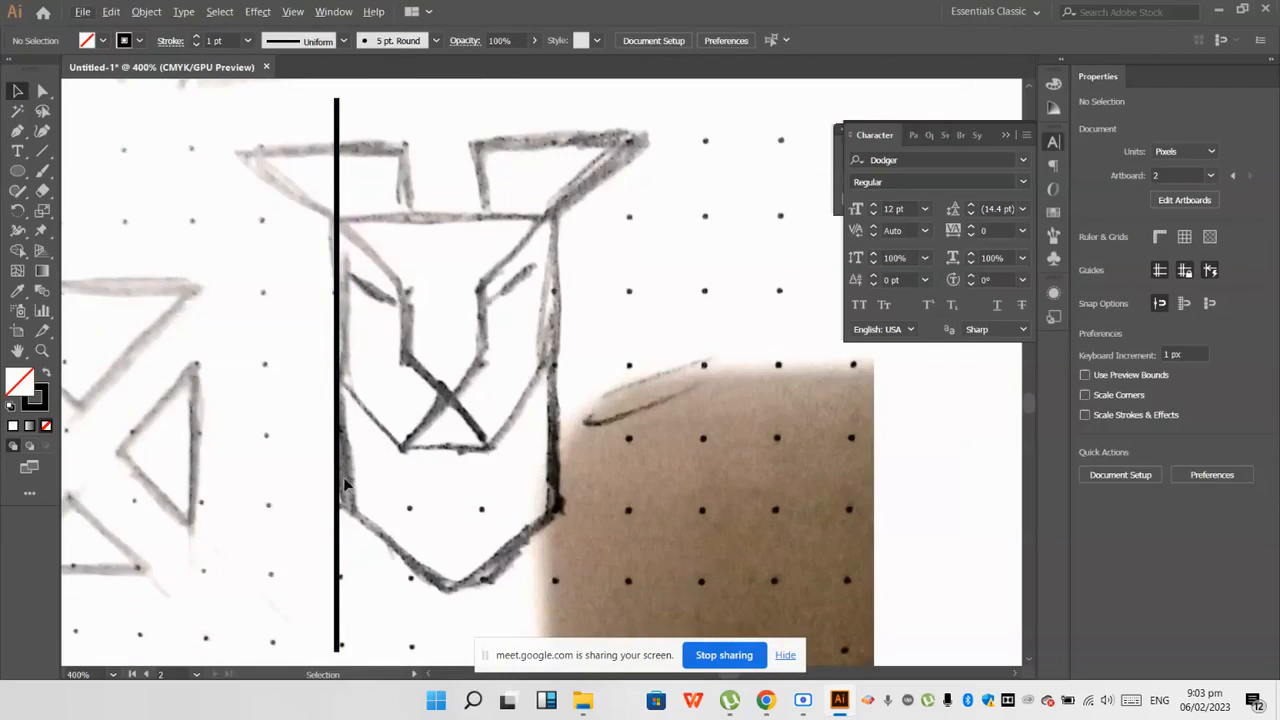
drag(337, 410, 410, 410)
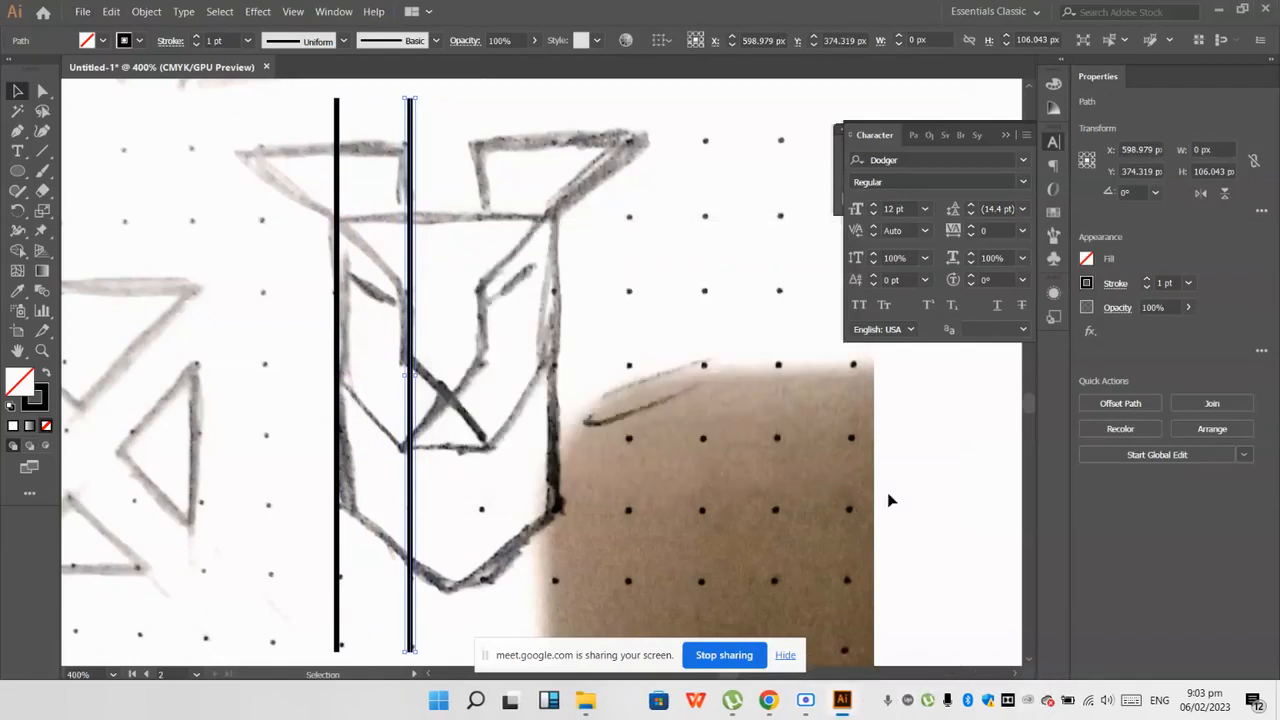
scroll(374, 410, down, 2)
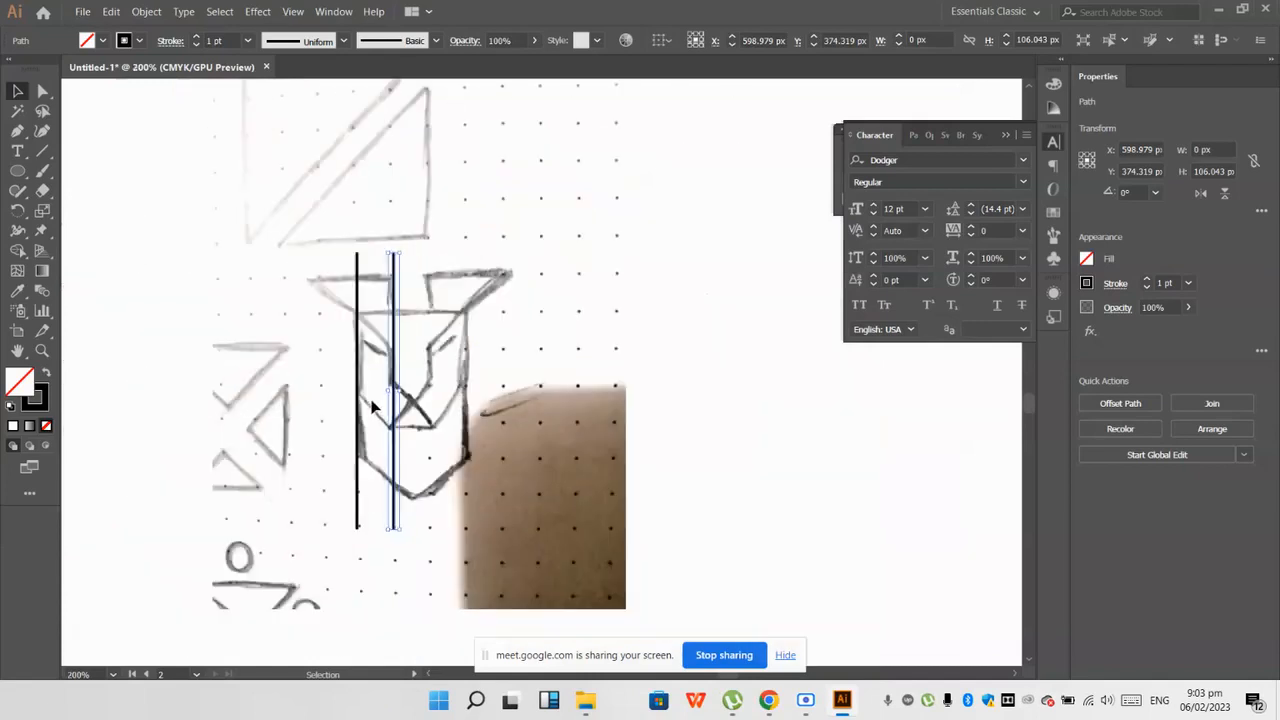
scroll(395, 352, up, 1)
click(405, 349)
scroll(400, 362, up, 1)
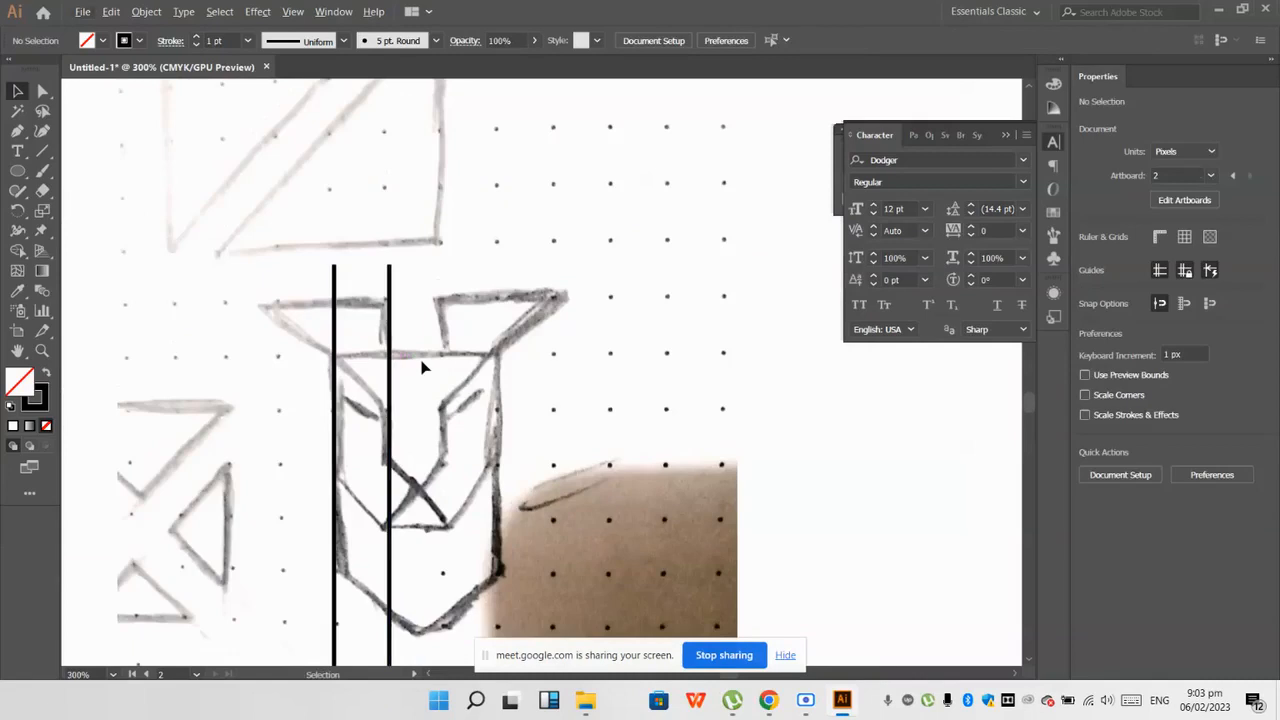
scroll(423, 366, down, 2)
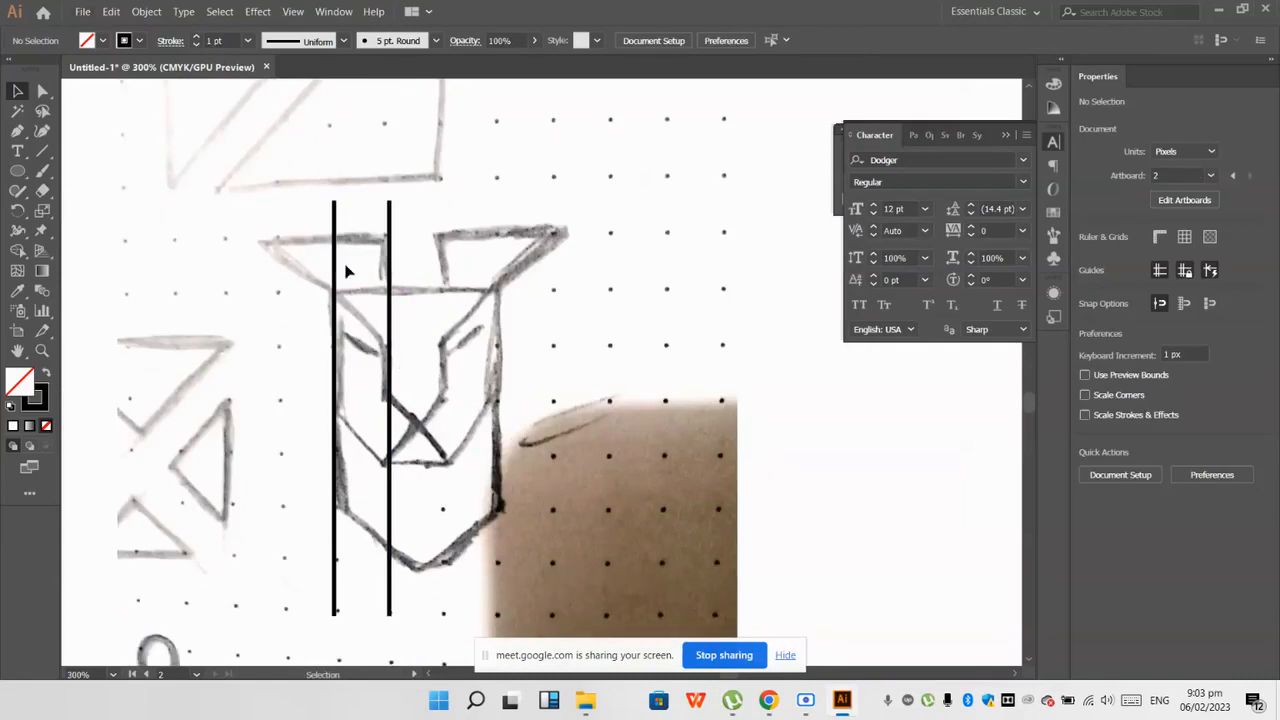
Step: Draw a straight horizontal Pen line along the left ear's top edge, extending past both vertical lines
click(17, 131)
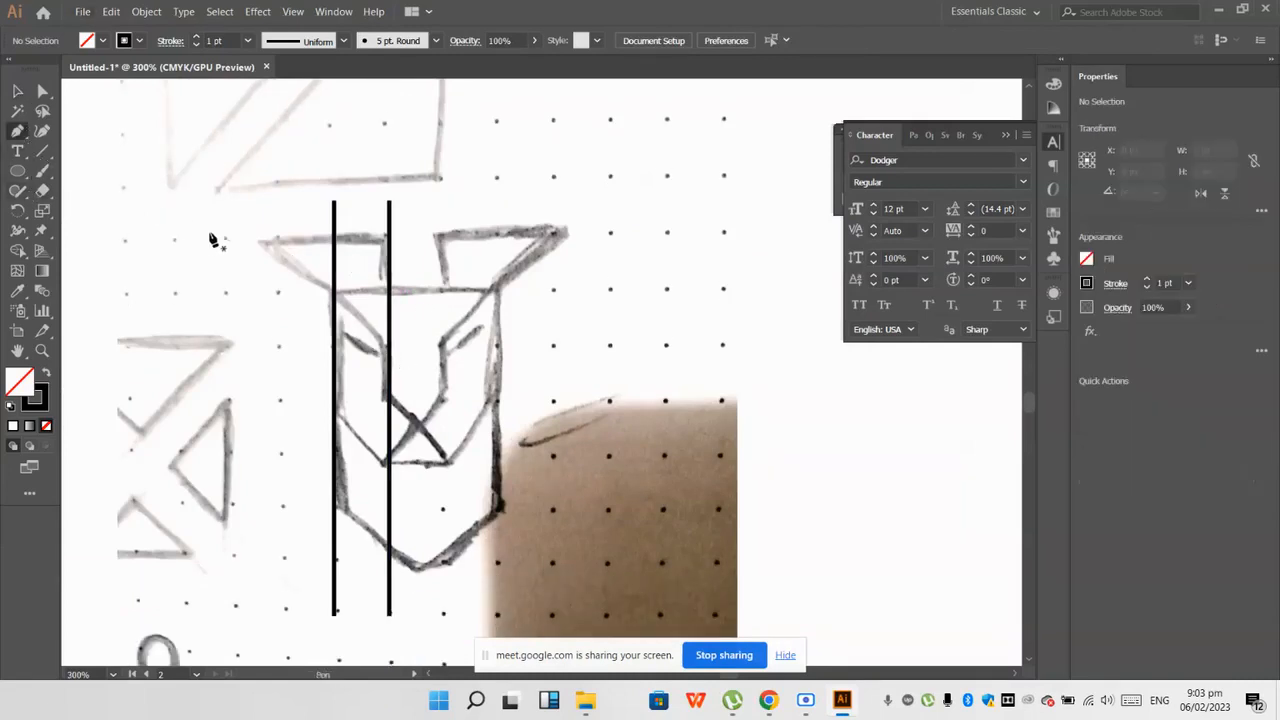
click(245, 239)
click(457, 238)
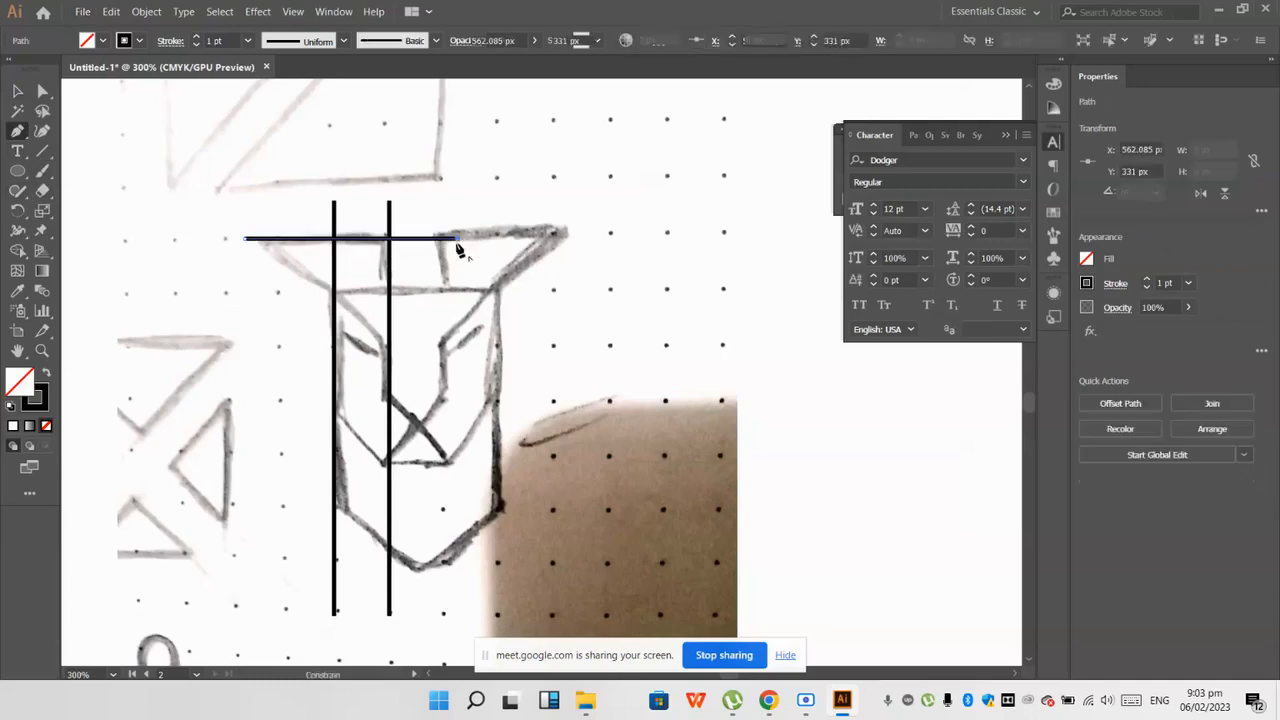
click(17, 91)
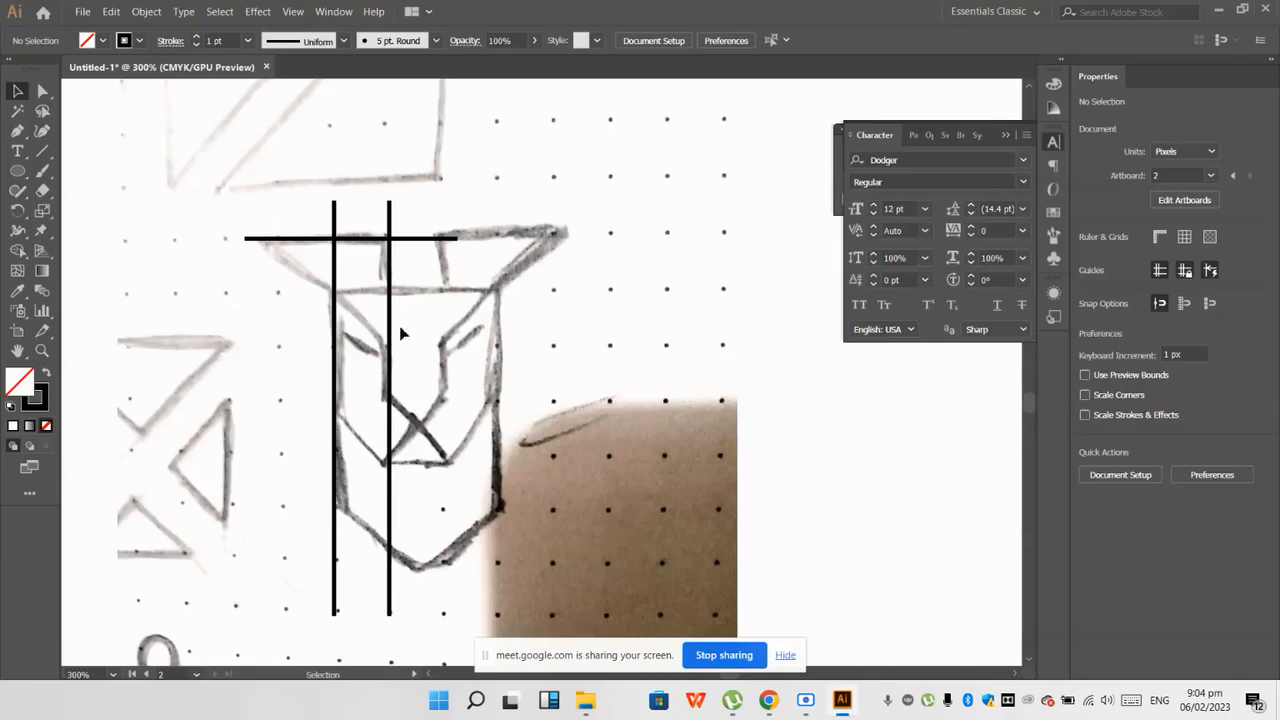
Step: Draw a diagonal line about 56 px long along the left ear's slanted edge and brow, overshooting both ends
scroll(311, 268, up, 2)
key(p)
click(193, 179)
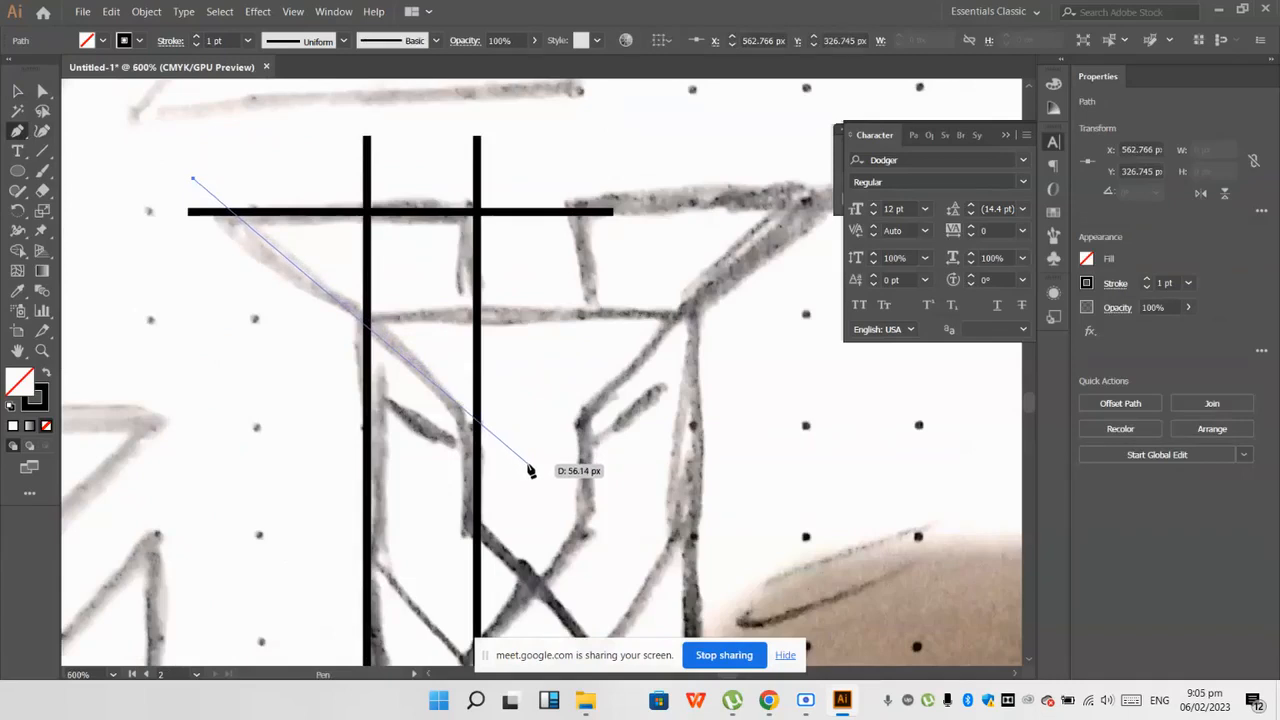
click(528, 464)
ctrl+click(240, 418)
scroll(240, 419, down, 1)
scroll(241, 420, down, 2)
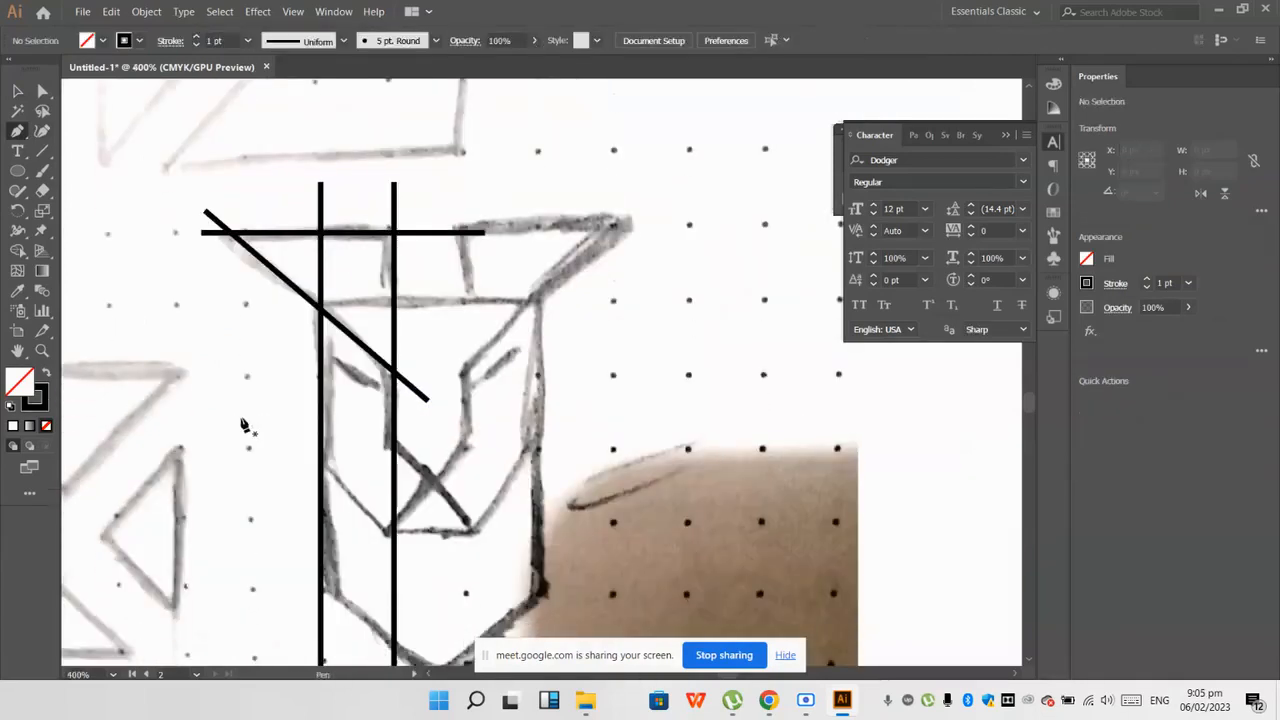
scroll(242, 425, down, 1)
Step: Duplicate the diagonal line down onto the slanted line crossing the nose, keeping it parallel to the brow line
click(17, 91)
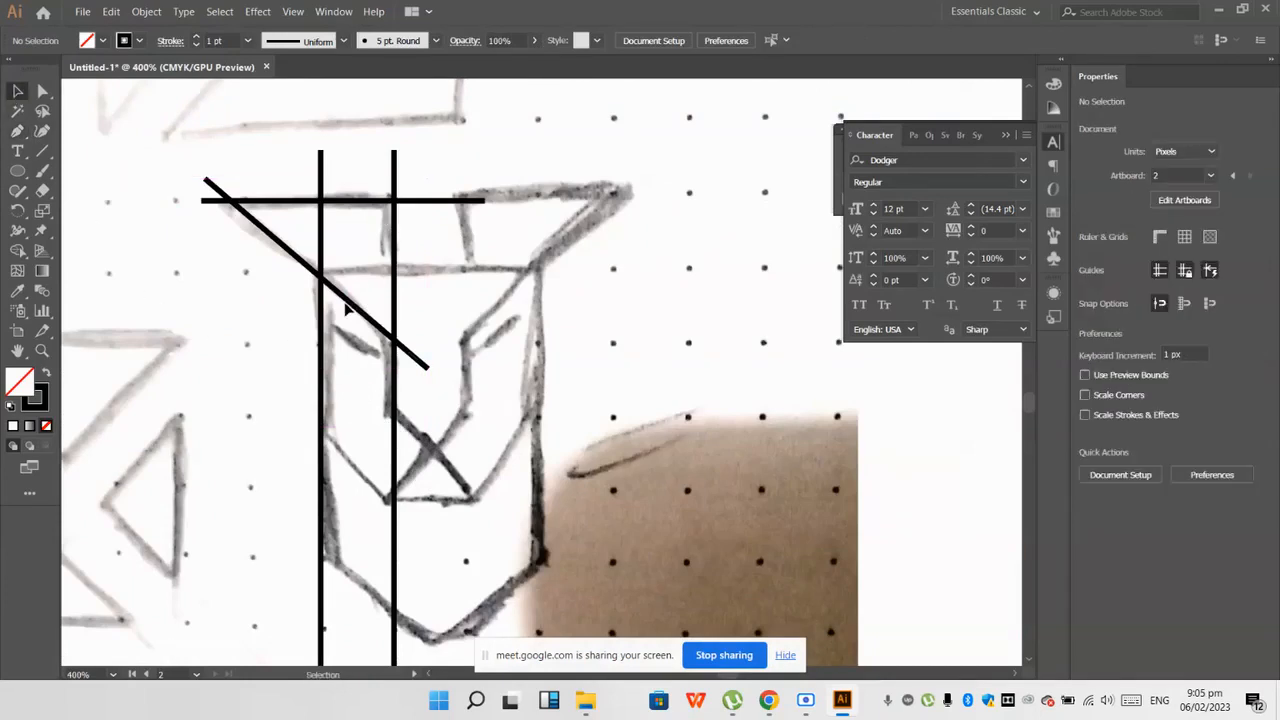
drag(345, 310, 422, 438)
click(626, 517)
scroll(458, 463, down, 1)
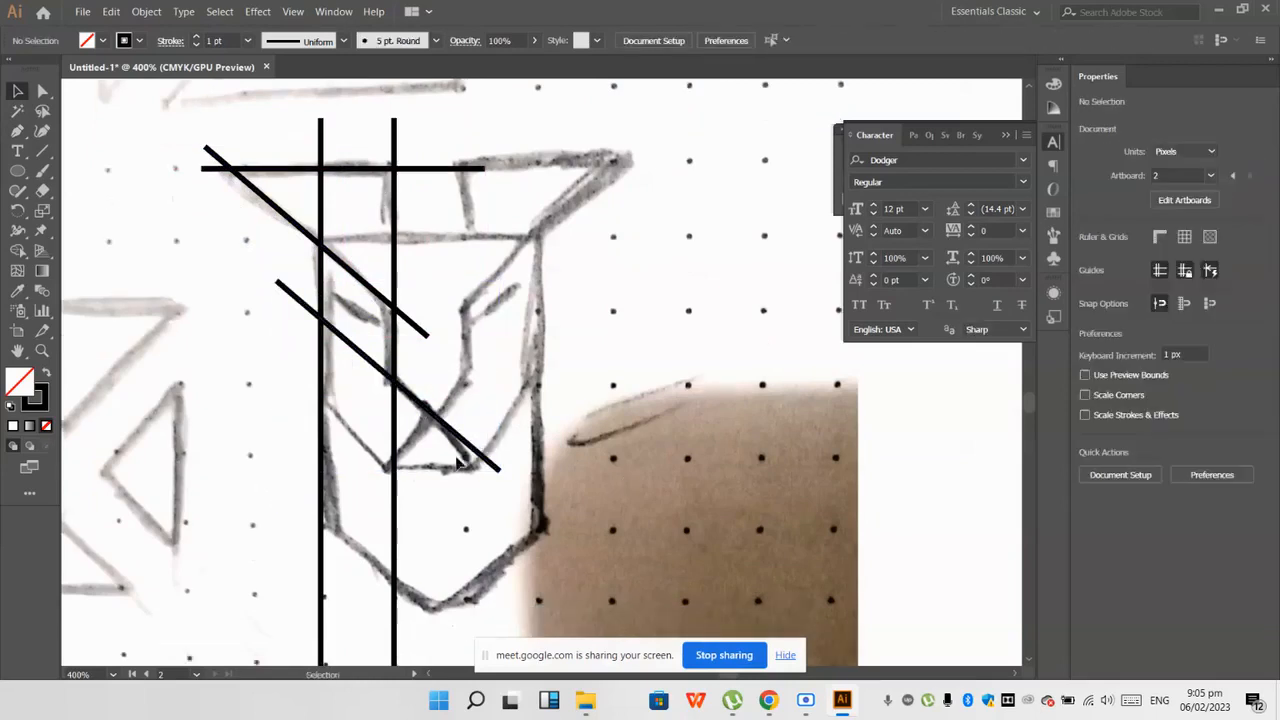
scroll(412, 455, down, 1)
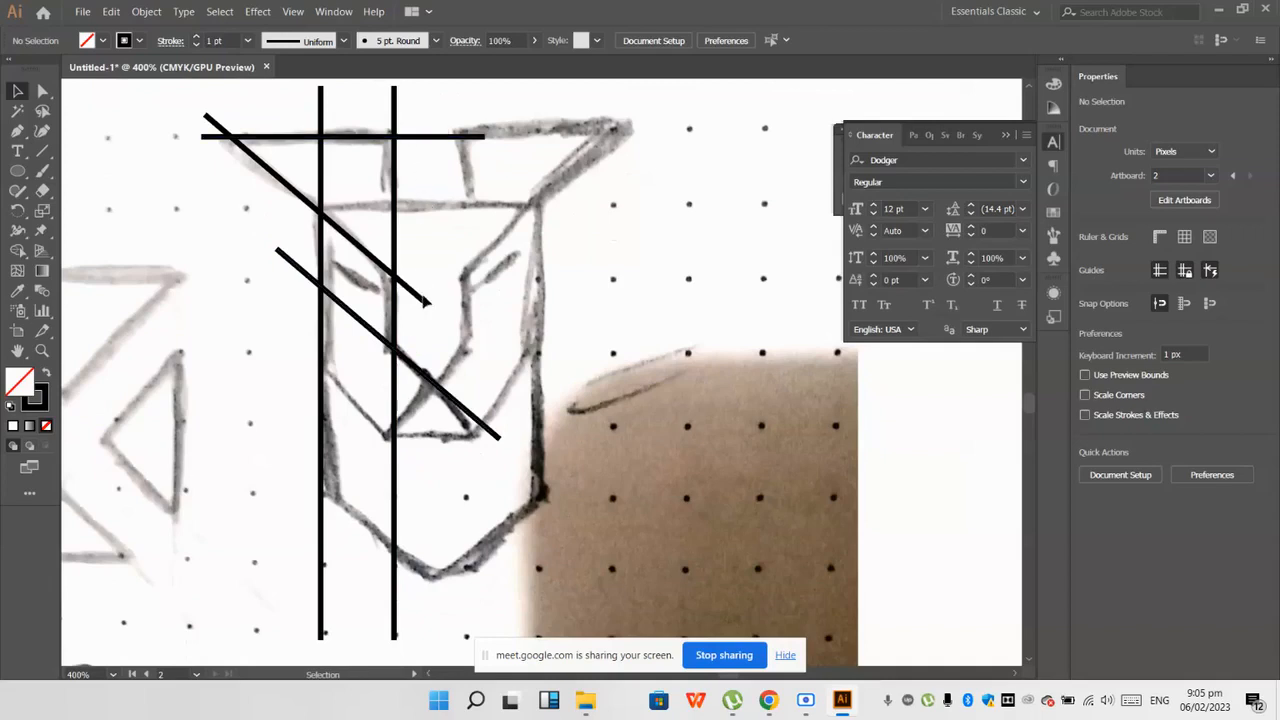
scroll(430, 366, up, 1)
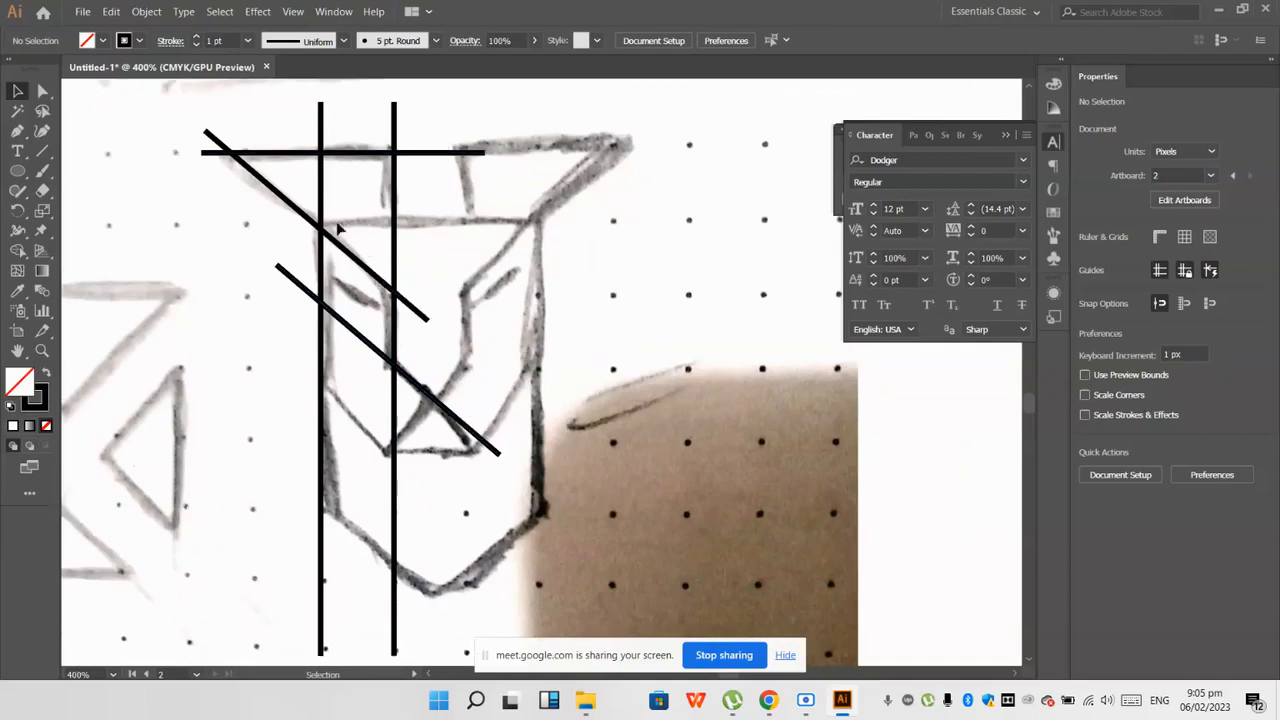
Step: Draw a straight horizontal Pen line along the forehead's top edge, crossing both vertical lines and the upper diagonal
click(17, 131)
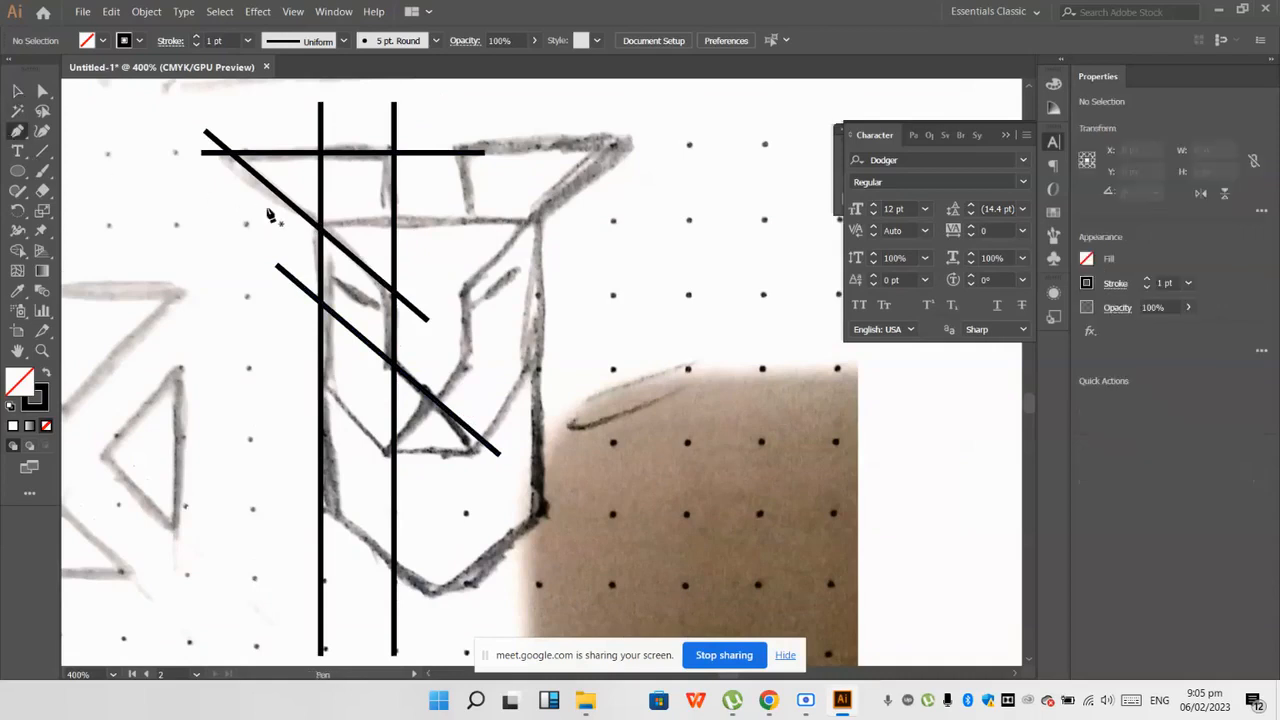
click(277, 227)
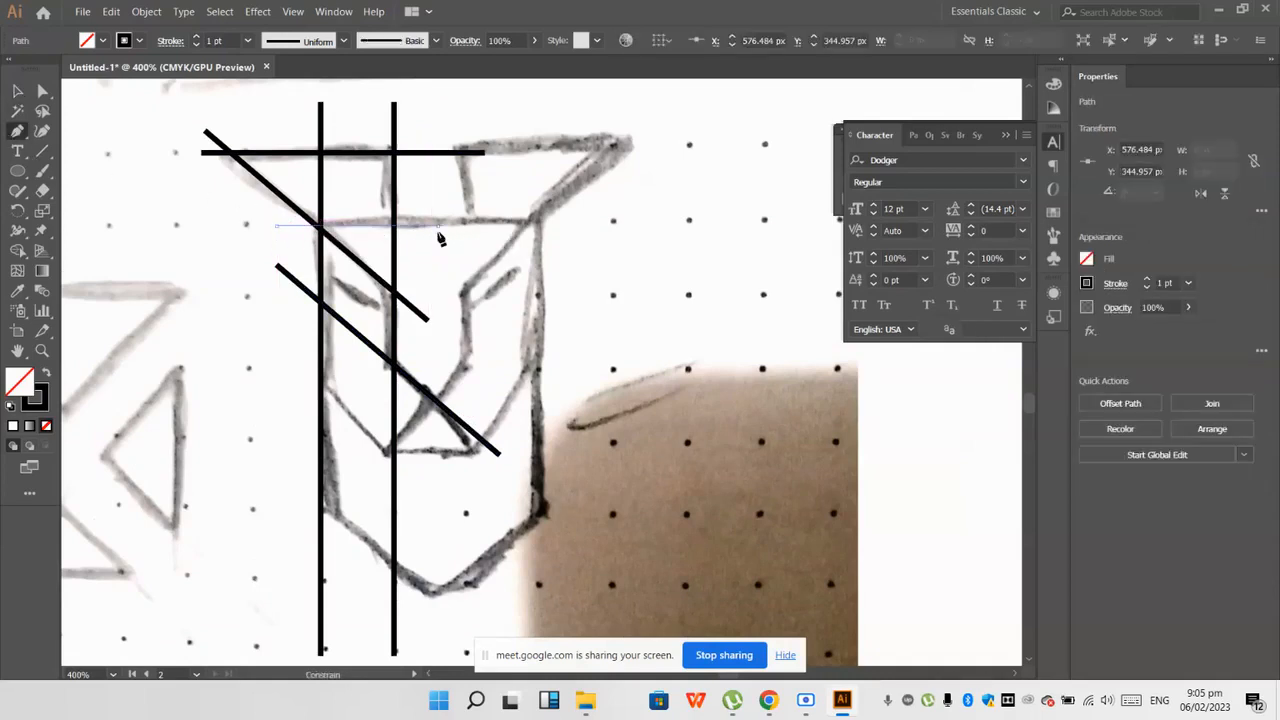
click(437, 227)
ctrl+click(168, 255)
scroll(168, 255, down, 1)
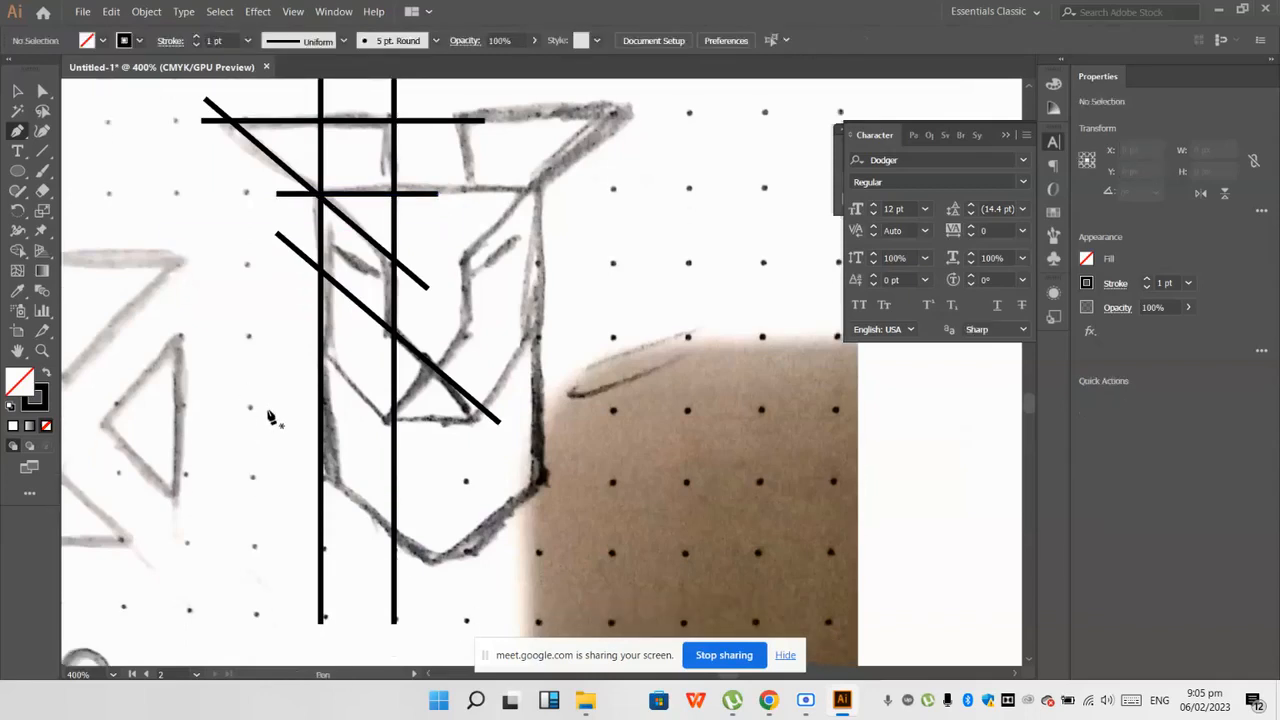
Step: Draw a diagonal Pen line about 40 px long along the left cheek's slanted edge, overshooting the outer and inner vertical lines
click(302, 333)
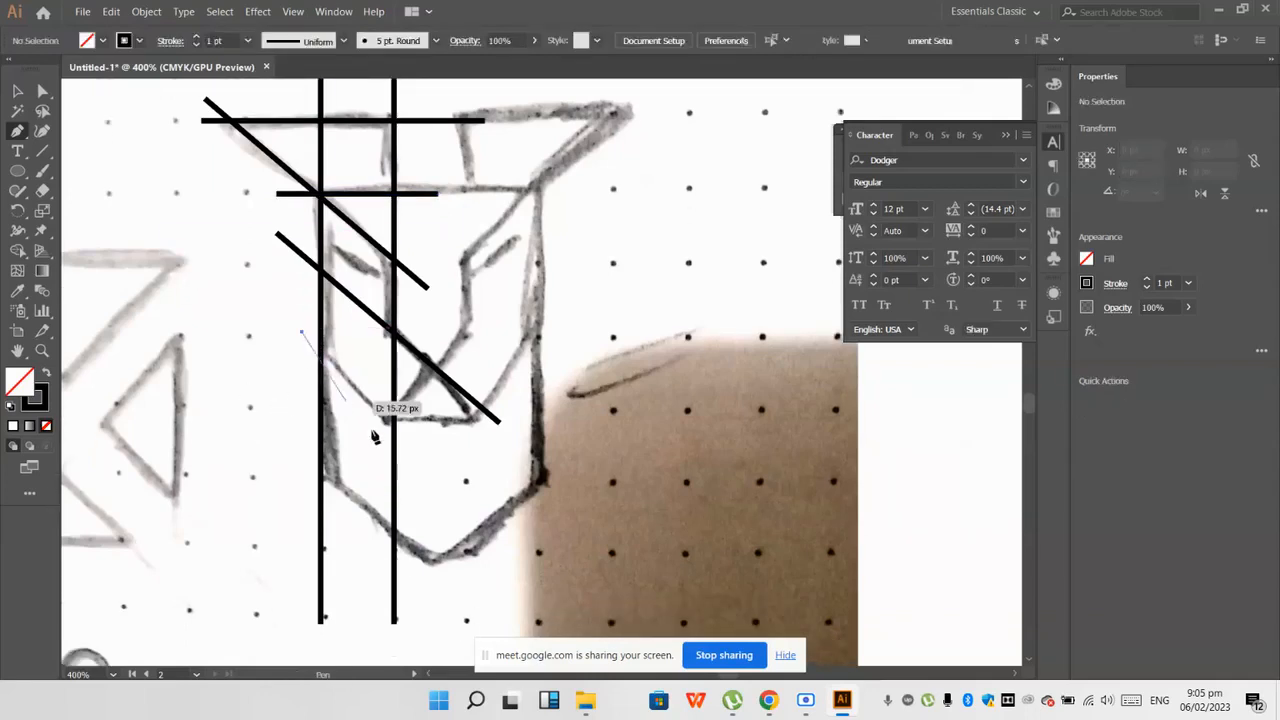
click(441, 486)
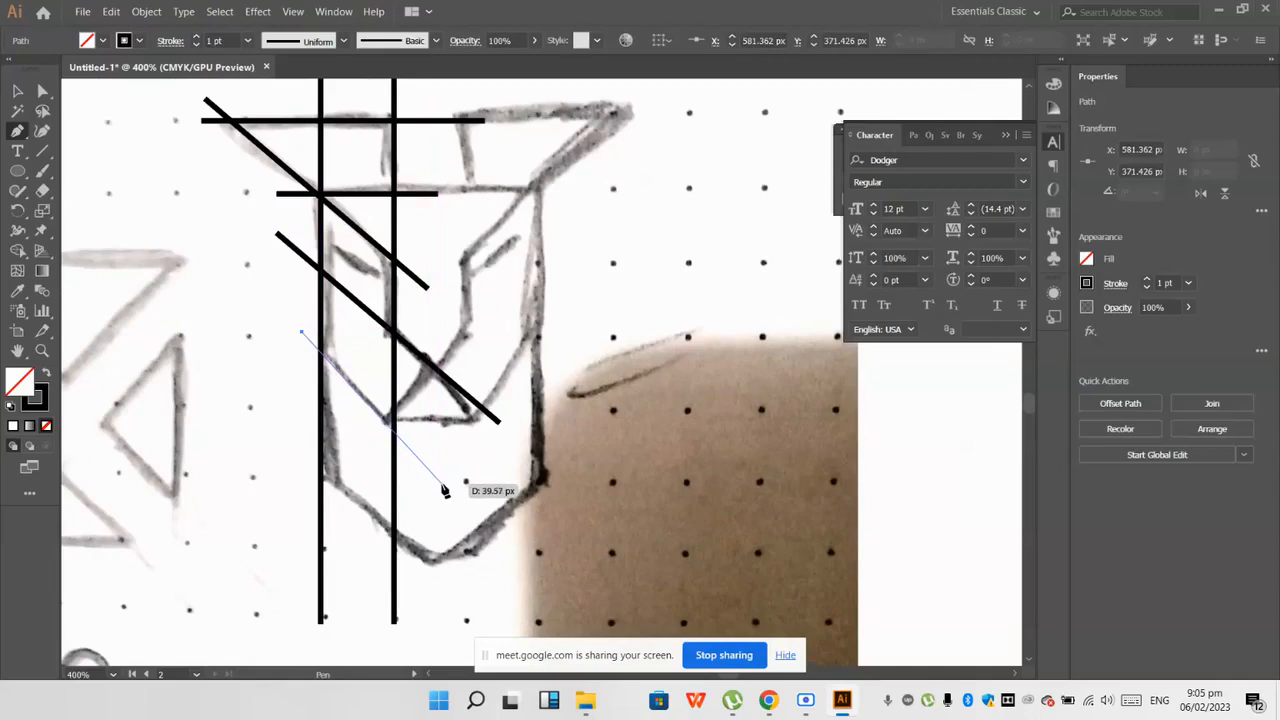
ctrl+click(433, 462)
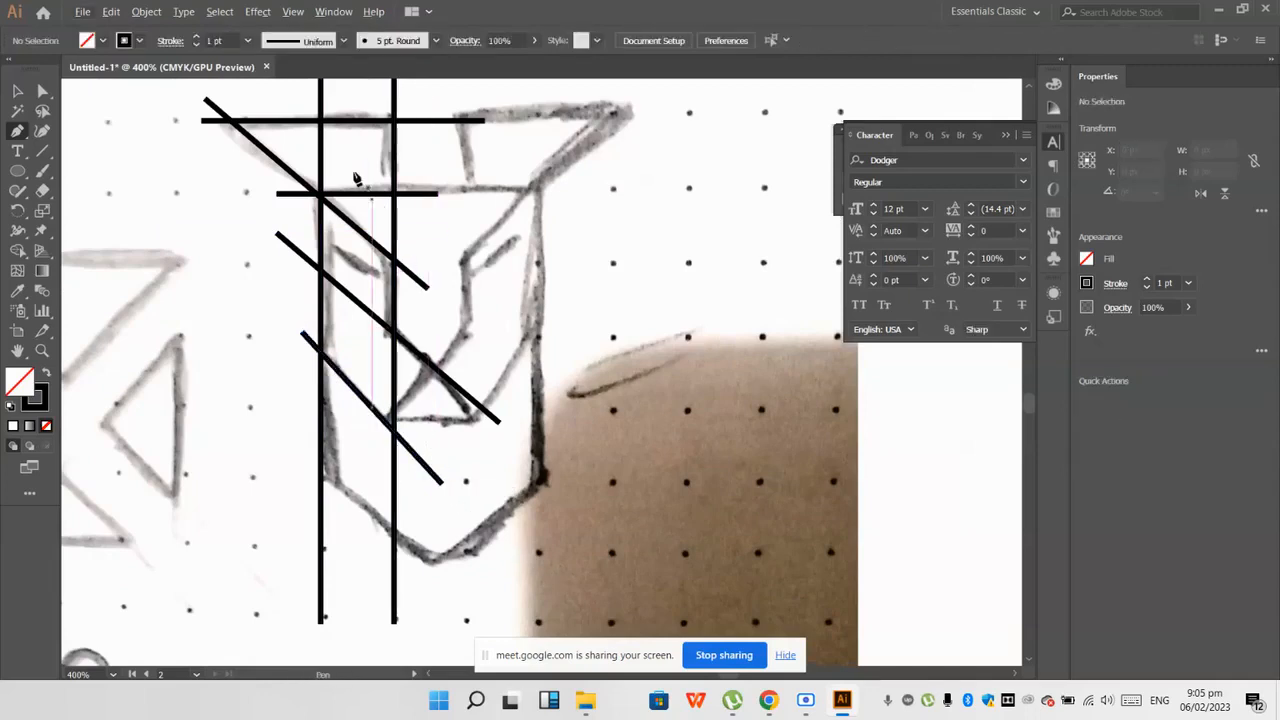
Step: Duplicate the horizontal forehead line down onto the sketch's horizontal edge under the nose
key(v)
drag(410, 195, 452, 424)
click(443, 280)
scroll(443, 280, up, 1)
Step: Draw a straight vertical Pen line through the head's centre, from above the ears down past the chin tip
click(18, 131)
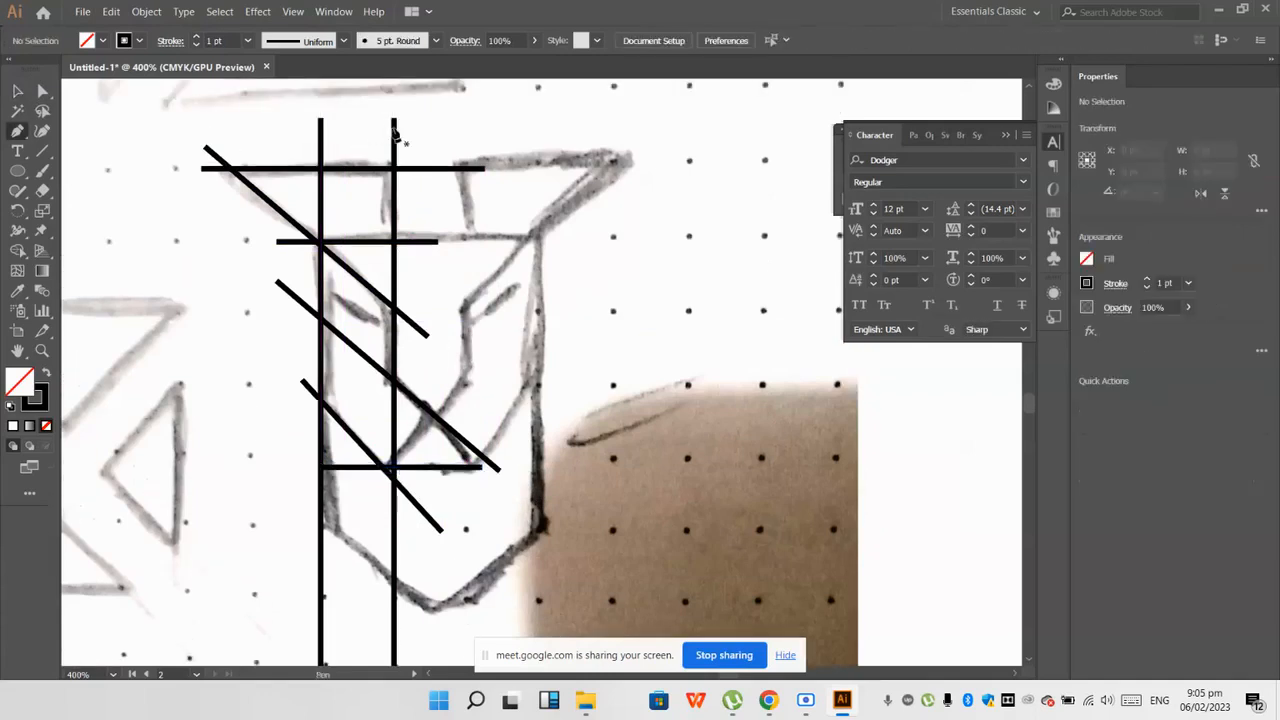
click(427, 128)
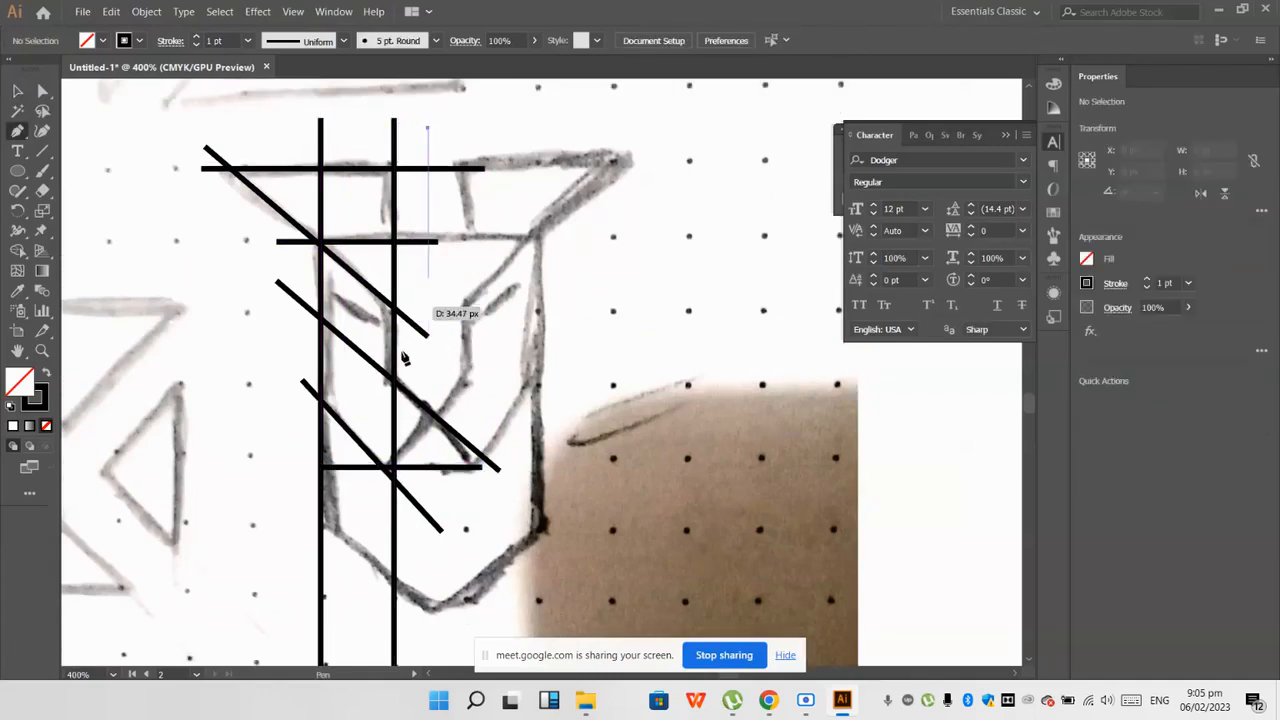
shift+click(451, 658)
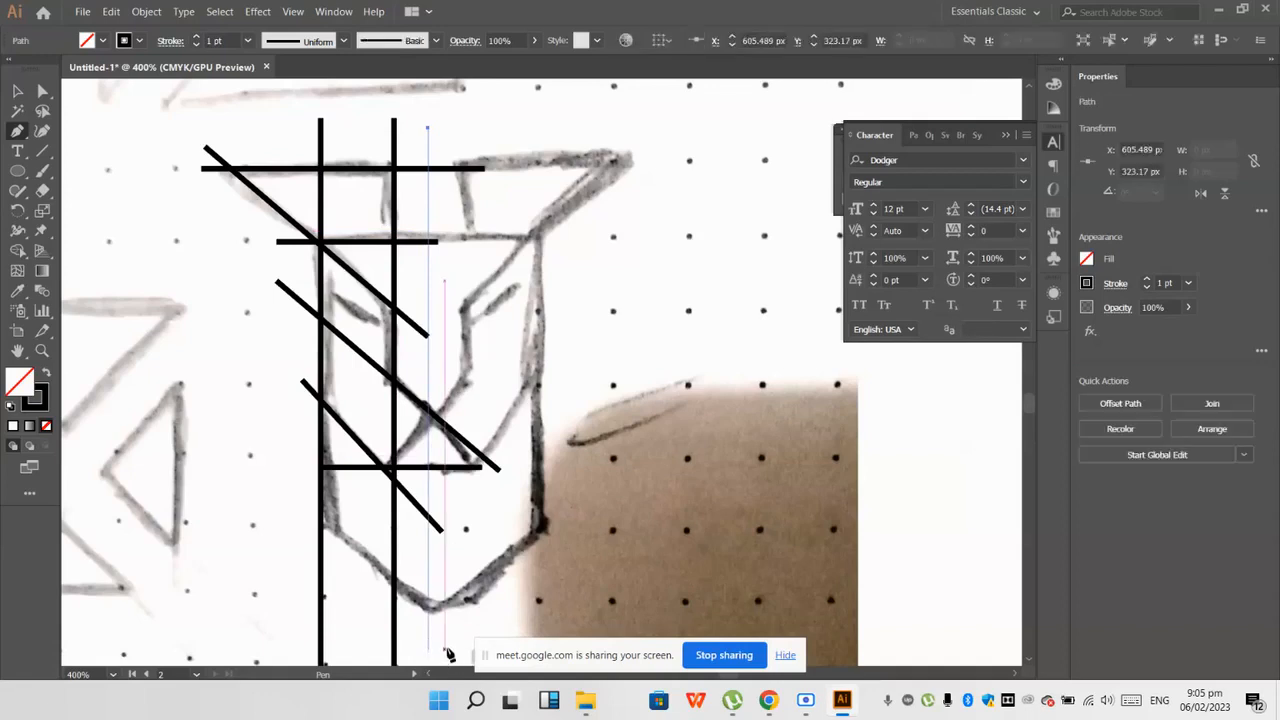
scroll(449, 662, down, 3)
shift+click(438, 619)
ctrl+click(461, 596)
scroll(469, 510, up, 5)
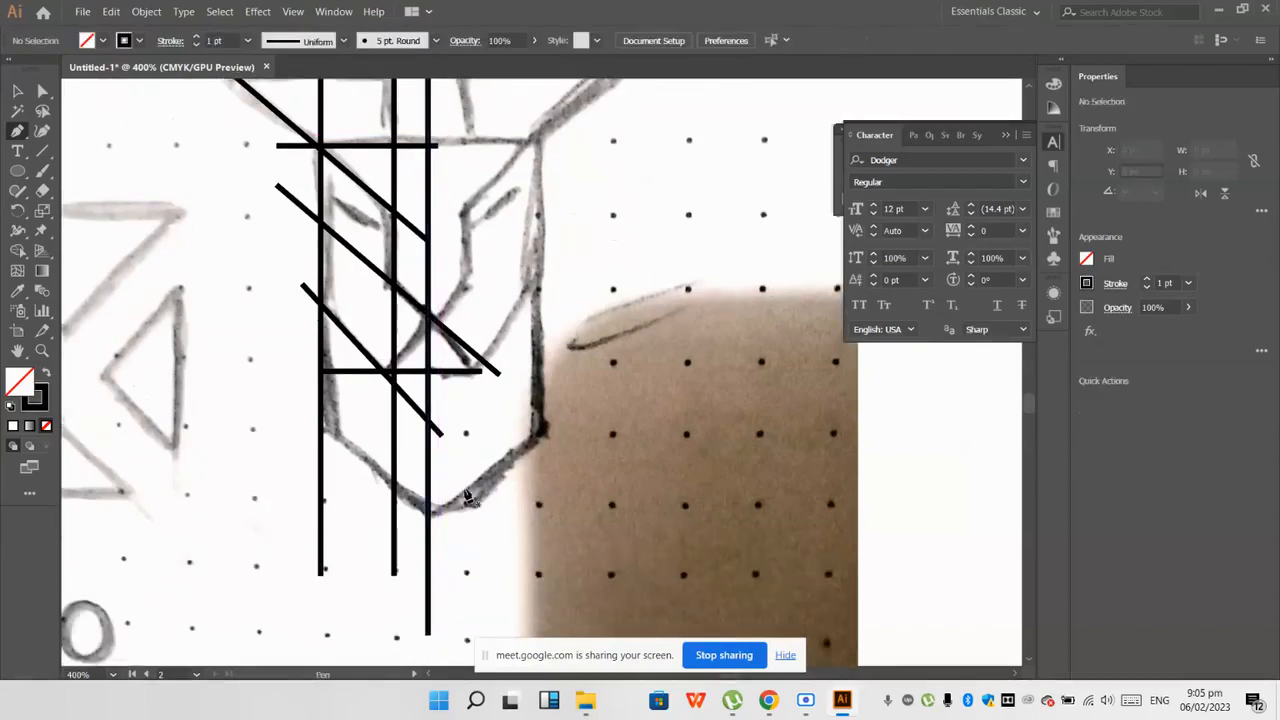
Step: Extend the lower end of the upper ear-and-brow diagonal well past the vertical centre line
click(38, 93)
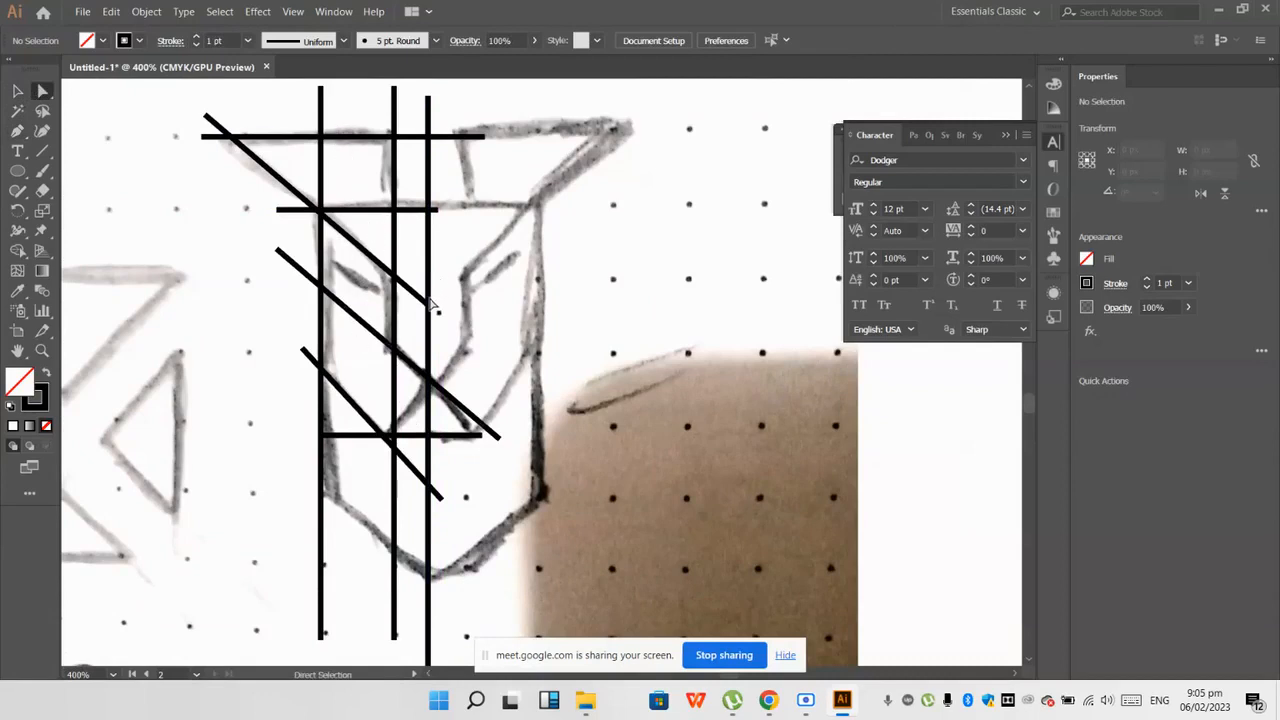
drag(435, 314, 468, 340)
key(ctrl+z)
click(239, 195)
click(494, 423)
scroll(470, 437, down, 1)
Step: Select all construction lines and trim the ends overshooting the left ear's top edge and outer corner with the Shape Builder
click(17, 91)
drag(245, 162, 505, 630)
click(17, 250)
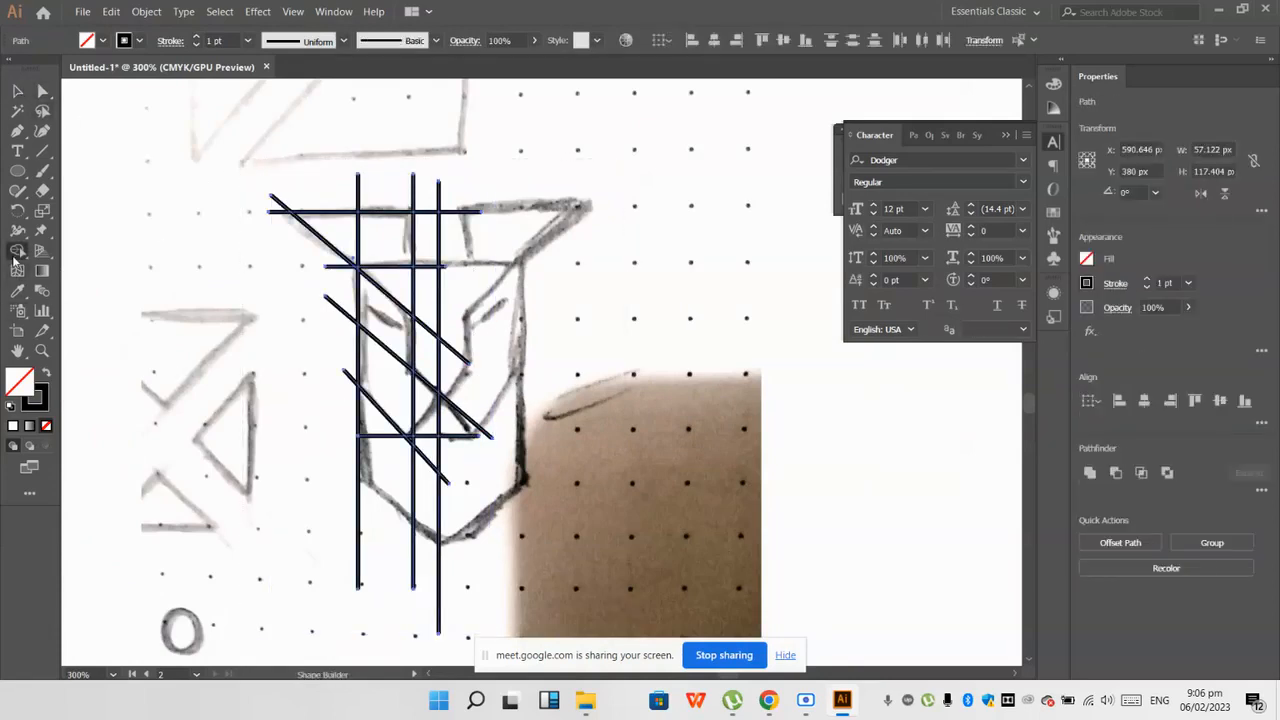
scroll(362, 318, up, 1)
scroll(490, 245, up, 1)
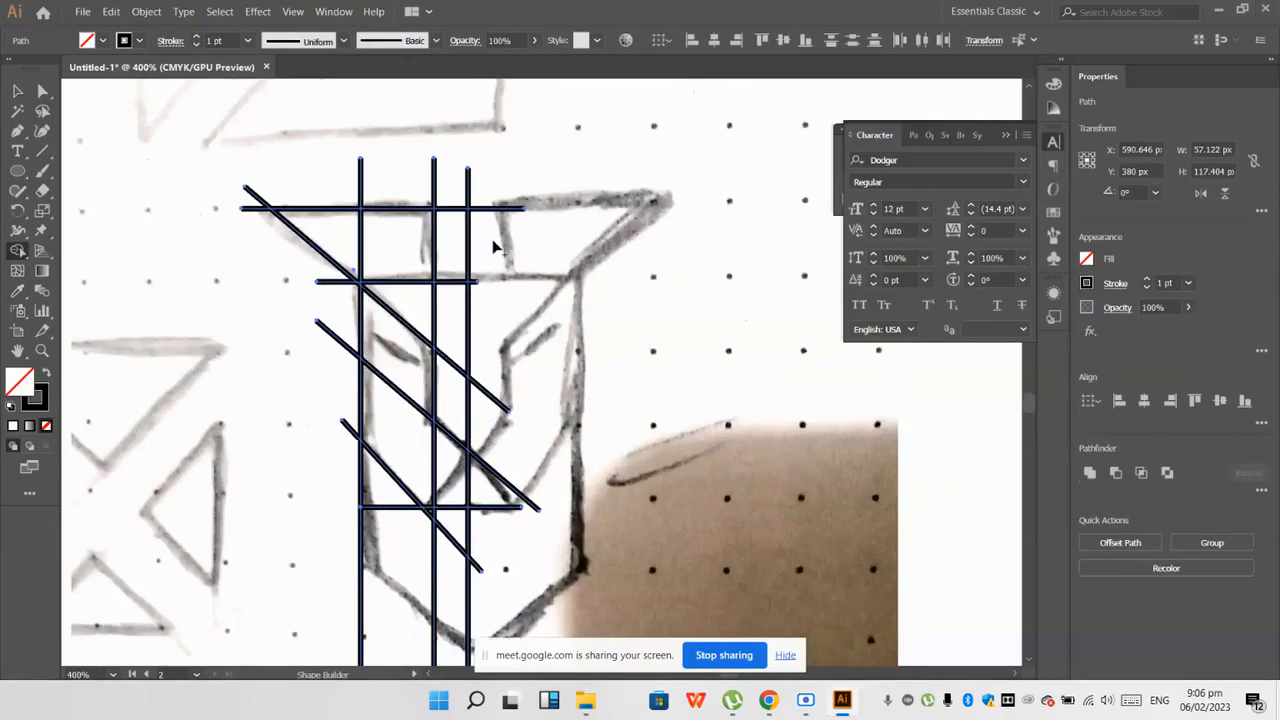
scroll(468, 256, up, 2)
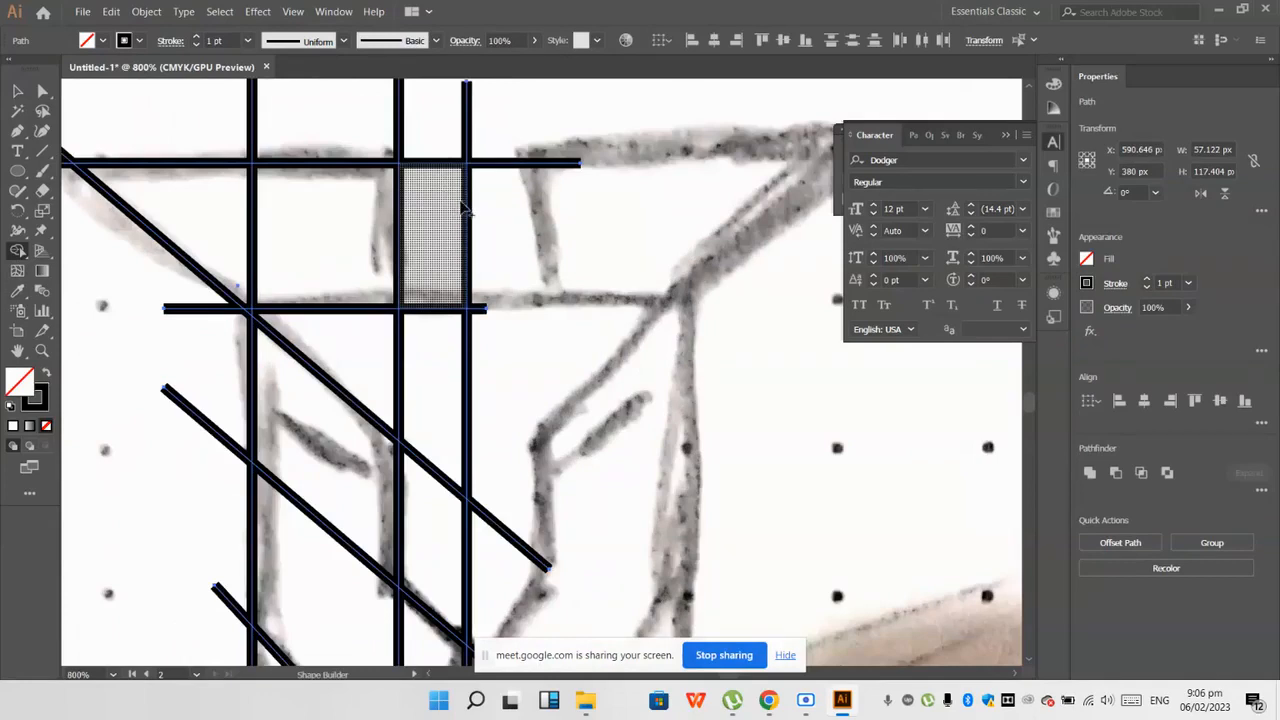
scroll(440, 194, down, 1)
scroll(480, 140, up, 1)
scroll(498, 147, up, 1)
drag(500, 148, 324, 148)
drag(367, 144, 244, 142)
drag(194, 120, 125, 243)
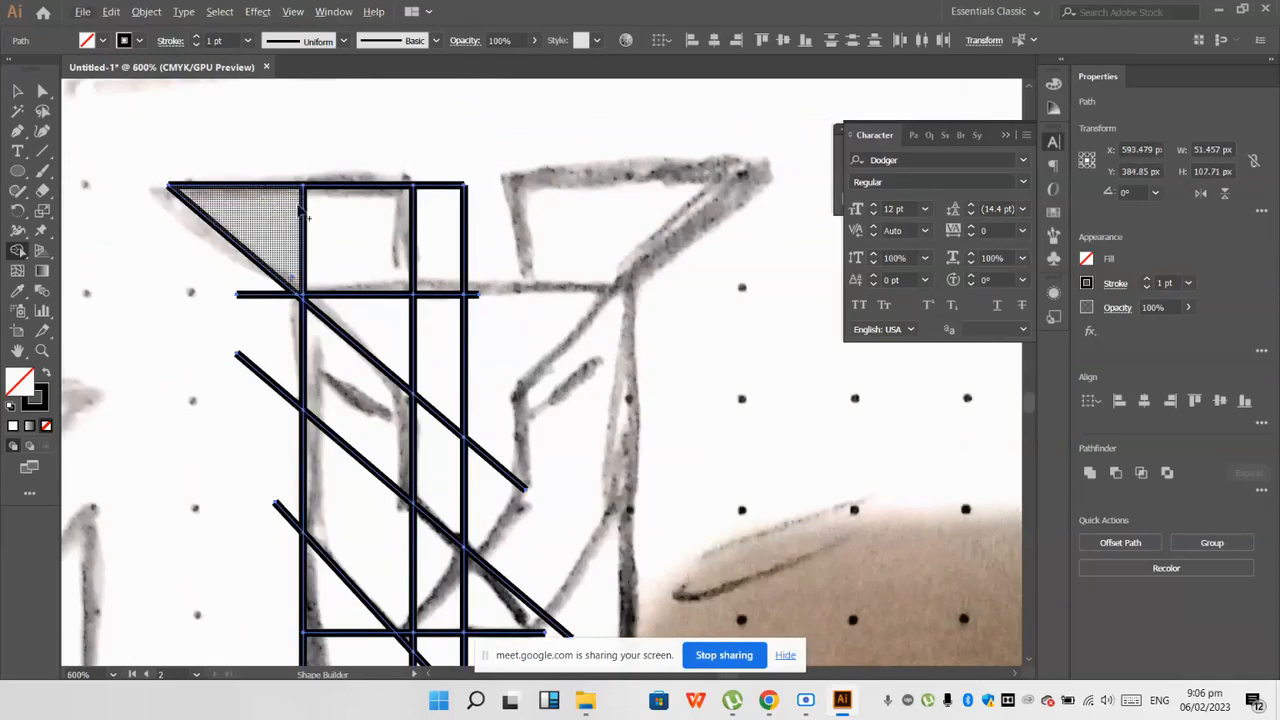
Step: Trim the centre line above the forehead and the loose ends of the ear, forehead and nose-diagonal lines
scroll(470, 230, down, 2)
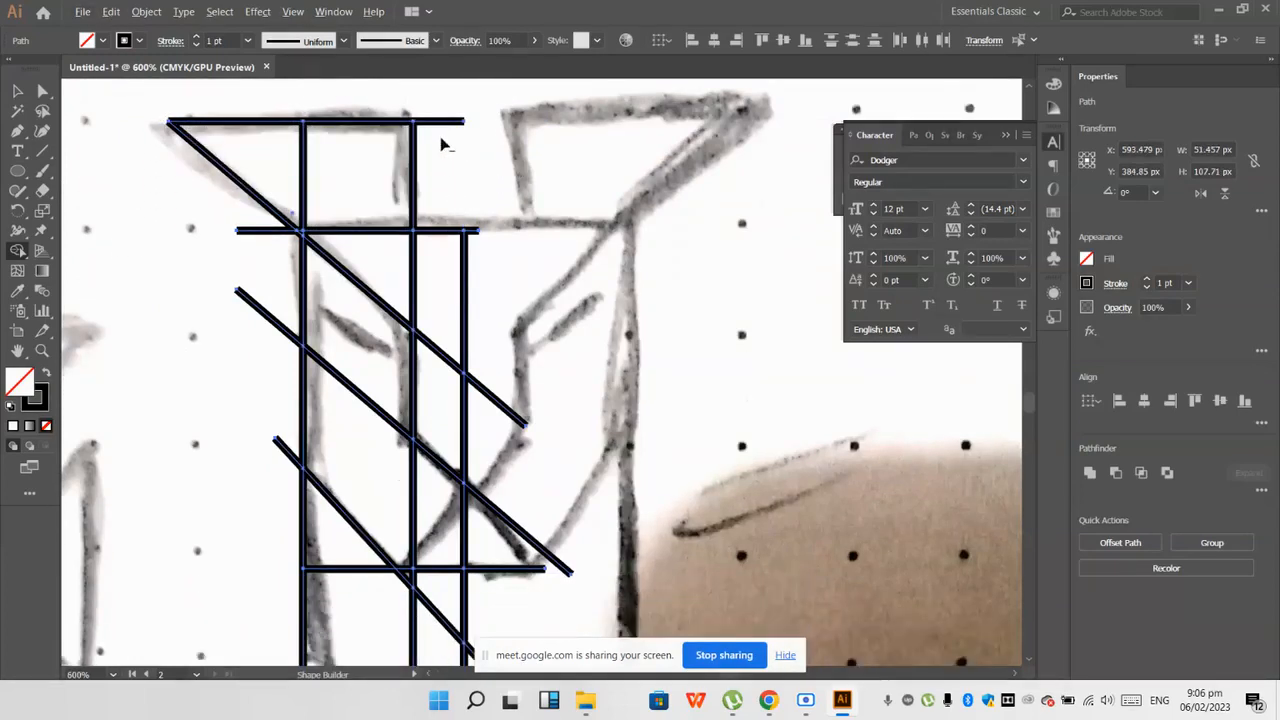
drag(446, 110, 448, 135)
drag(478, 232, 470, 220)
drag(265, 224, 268, 265)
scroll(280, 300, down, 3)
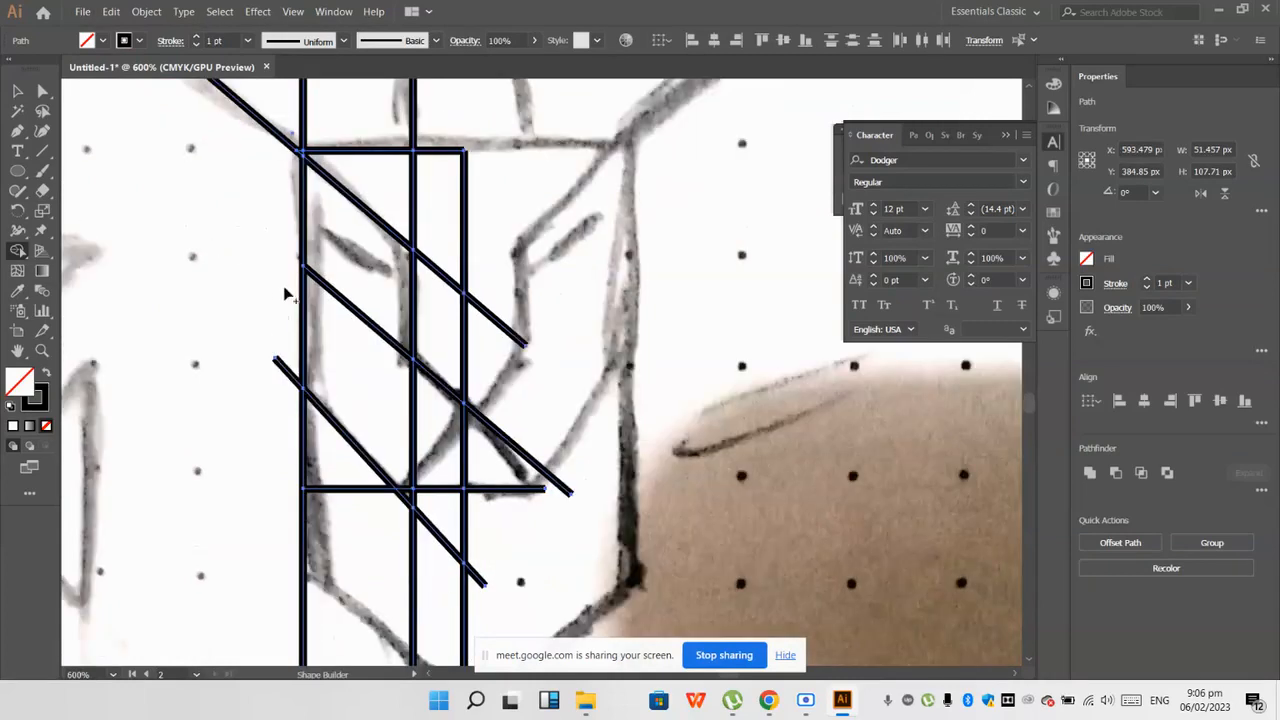
scroll(274, 414, down, 3)
scroll(275, 416, down, 2)
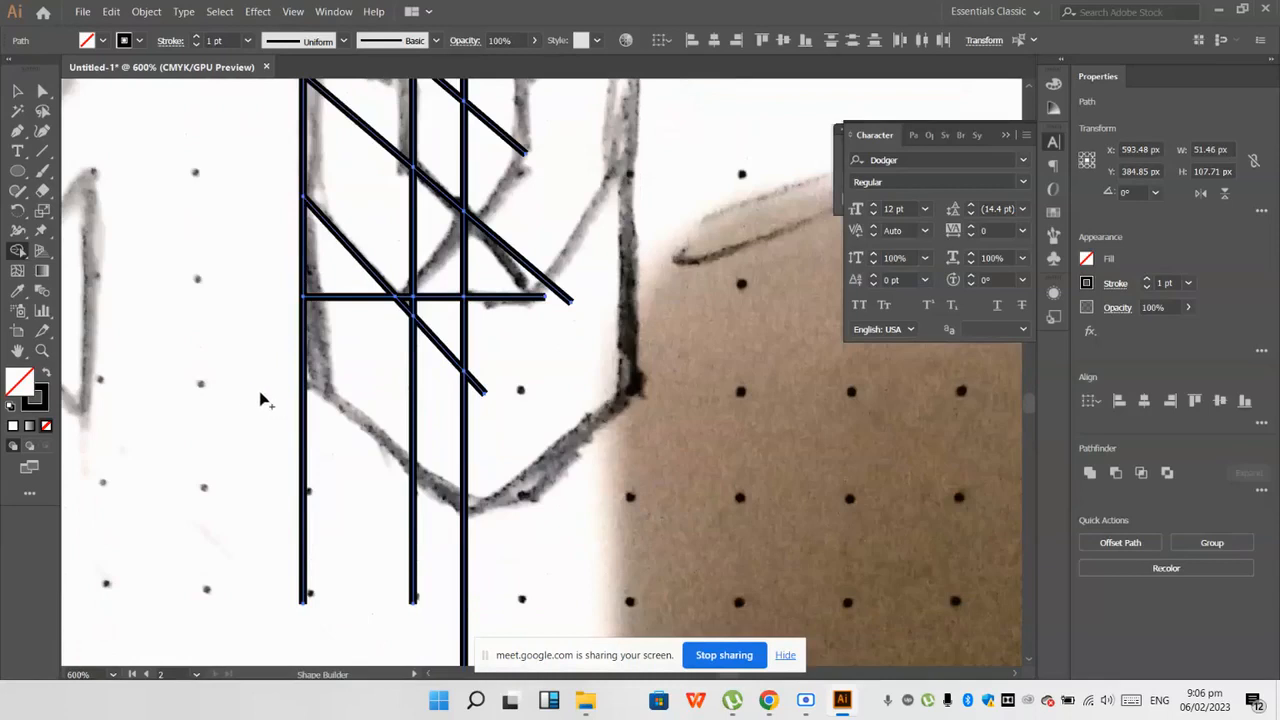
key(ctrl+z)
Step: Draw a diagonal Pen line about 43 px long along the left jaw's slanted edge, passing through the chin tip
scroll(198, 317, down, 1)
click(17, 131)
click(253, 343)
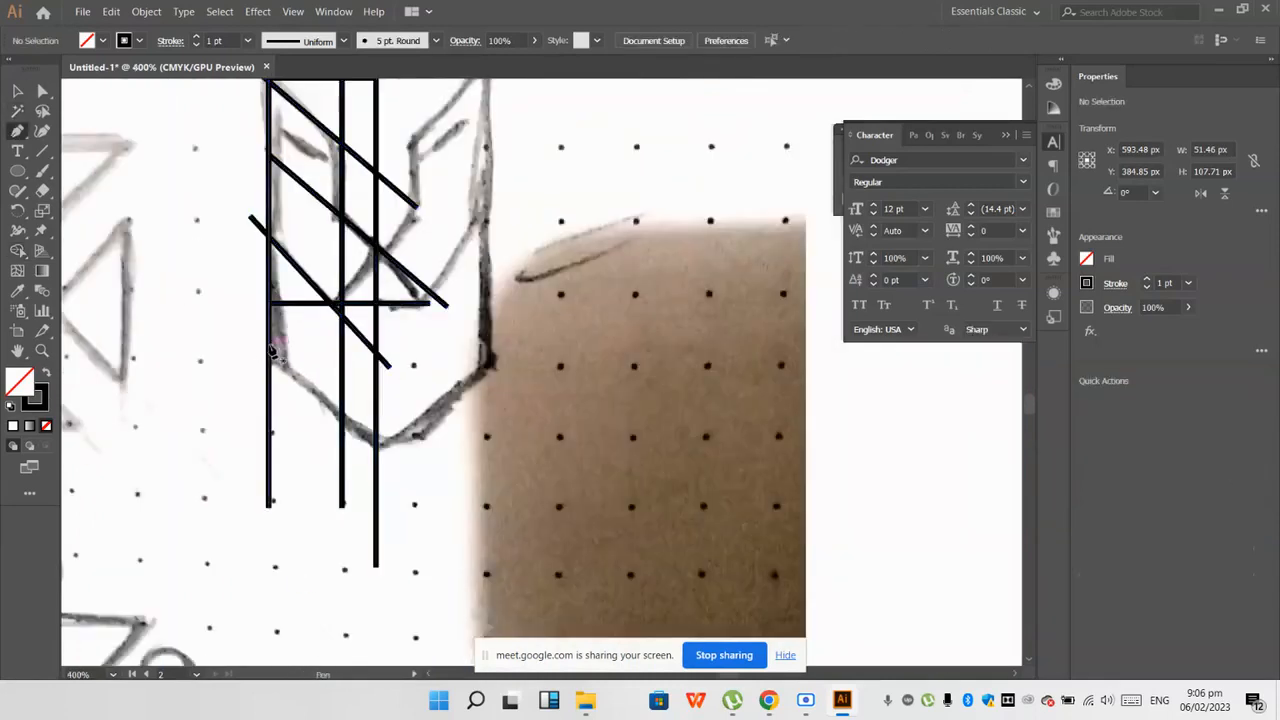
click(428, 488)
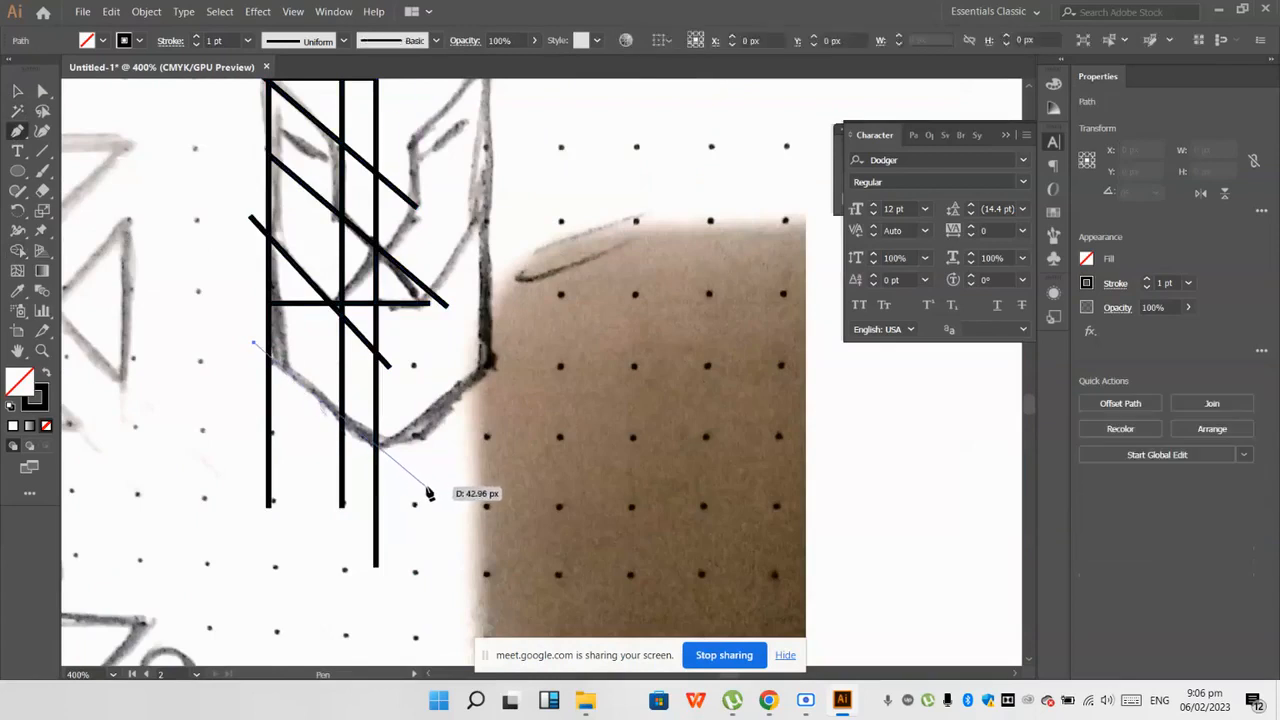
key(Escape)
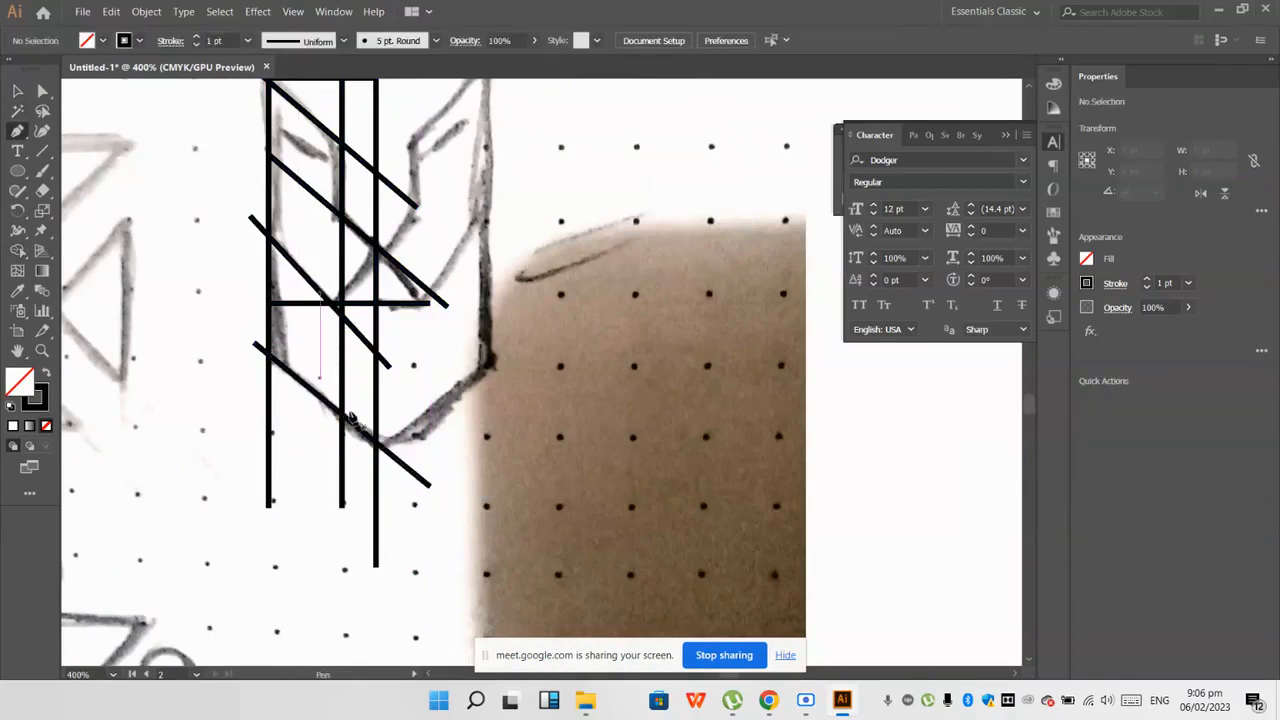
Step: Select all construction lines and trim the three vertical lines below the jaw diagonal with the Shape Builder
key(v)
scroll(232, 298, down, 3)
scroll(219, 242, up, 2)
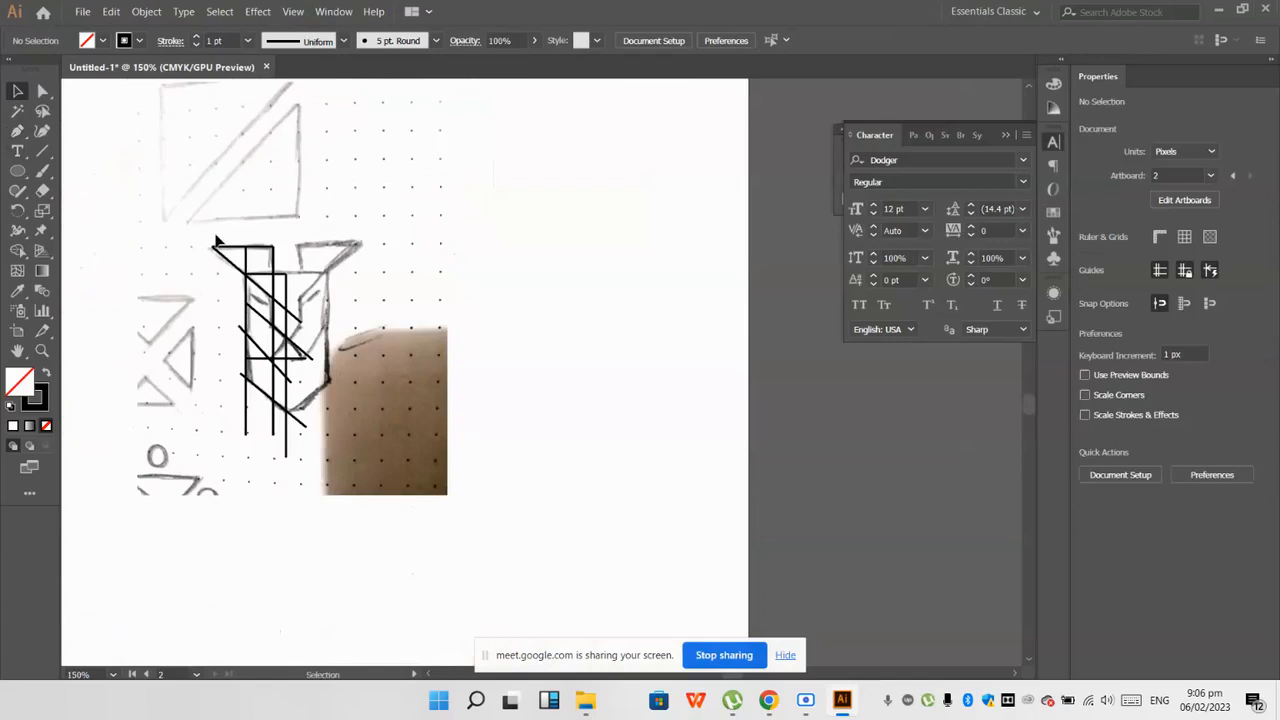
drag(184, 194, 414, 524)
scroll(188, 308, up, 2)
click(19, 252)
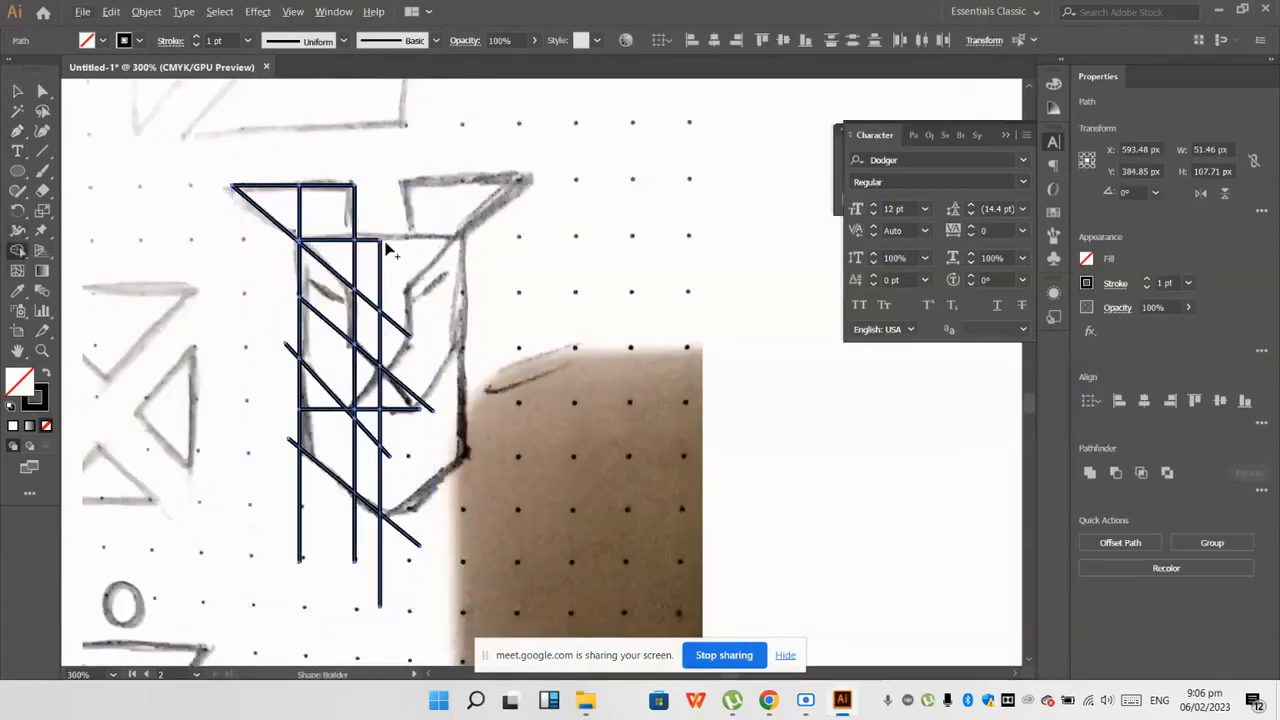
scroll(418, 380, down, 3)
drag(448, 491, 225, 414)
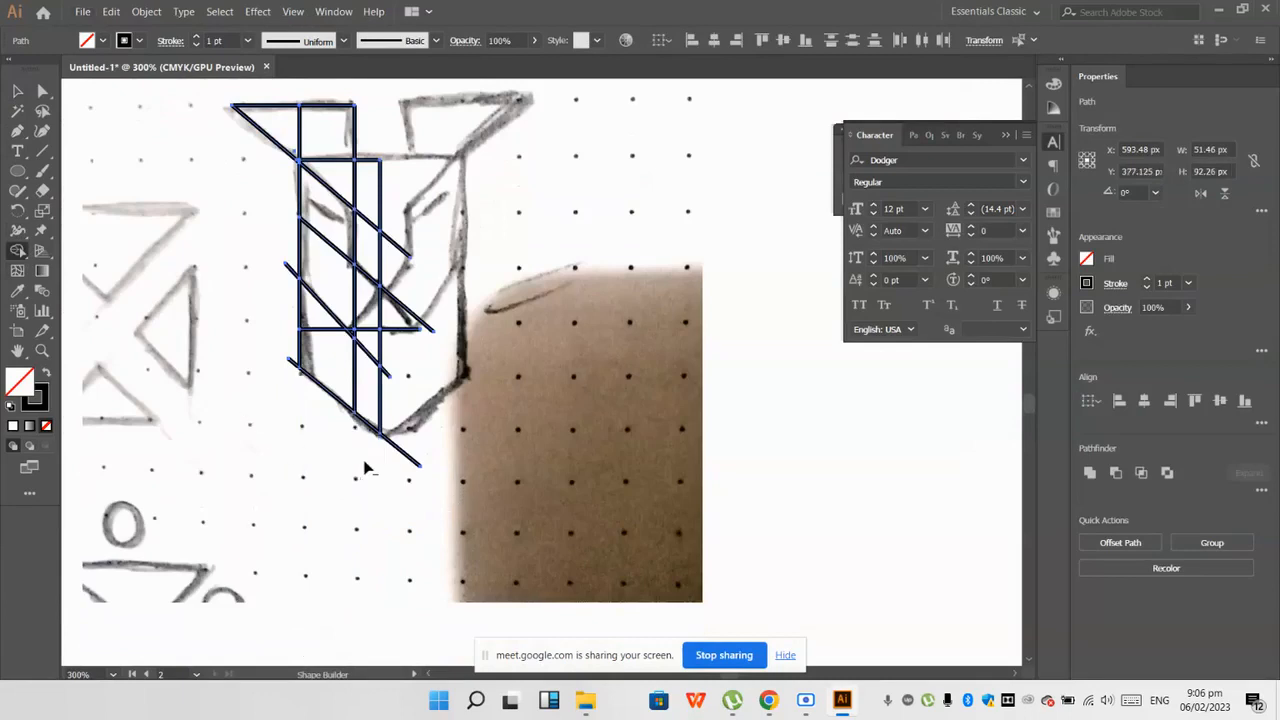
Step: Trim the remaining diagonal and horizontal line ends sticking out beyond the centre line and the outer face line
scroll(405, 340, up, 1)
scroll(402, 330, up, 2)
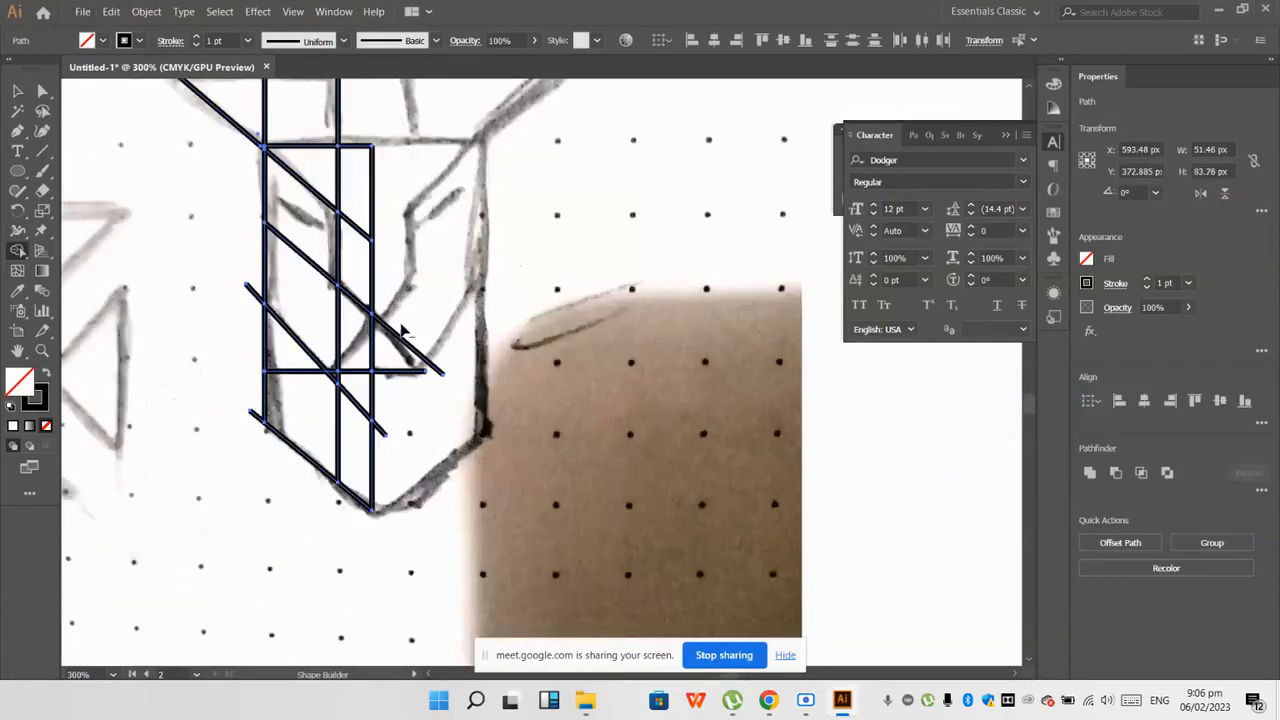
drag(390, 290, 418, 386)
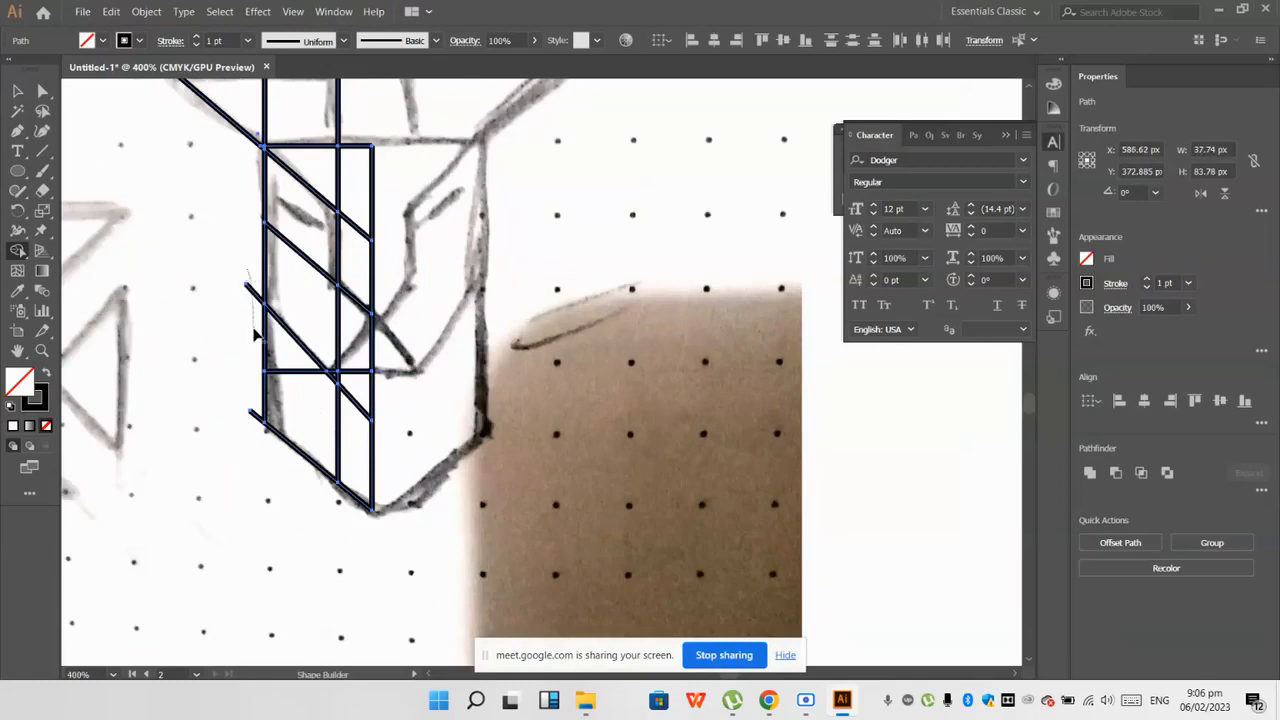
scroll(253, 403, up, 2)
scroll(271, 468, down, 1)
scroll(252, 270, up, 1)
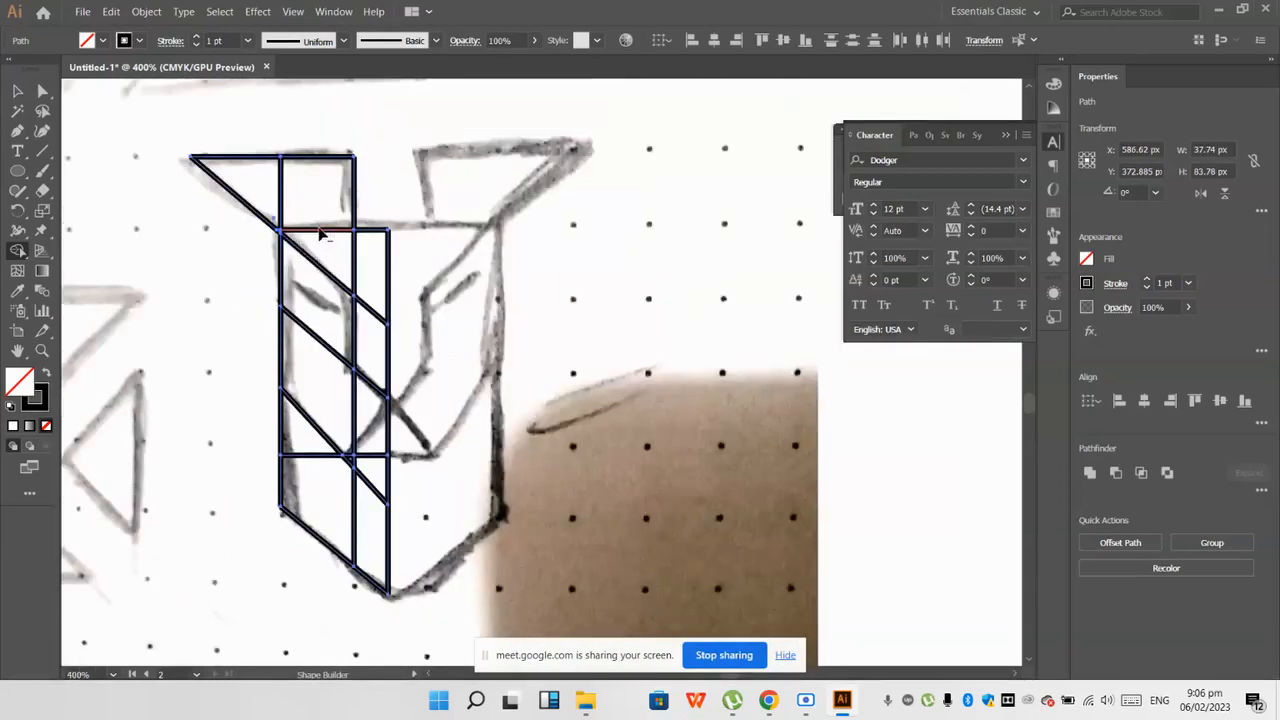
Step: Try merging the regions inside the left ear, cheek and chin into single shapes with the Shape Builder
scroll(314, 208, up, 1)
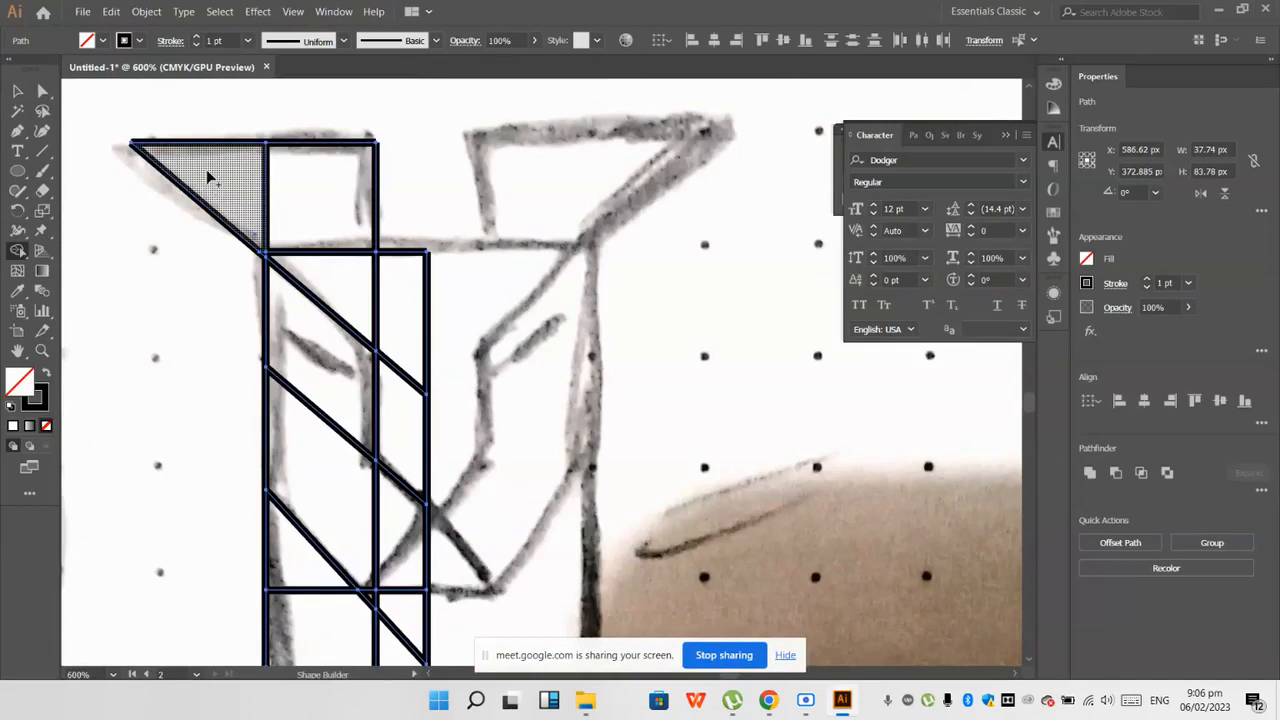
mouse_move(209, 177)
mouse_down()
mouse_move(304, 185)
mouse_move(306, 196)
mouse_up()
drag(310, 355, 314, 486)
scroll(314, 470, down, 2)
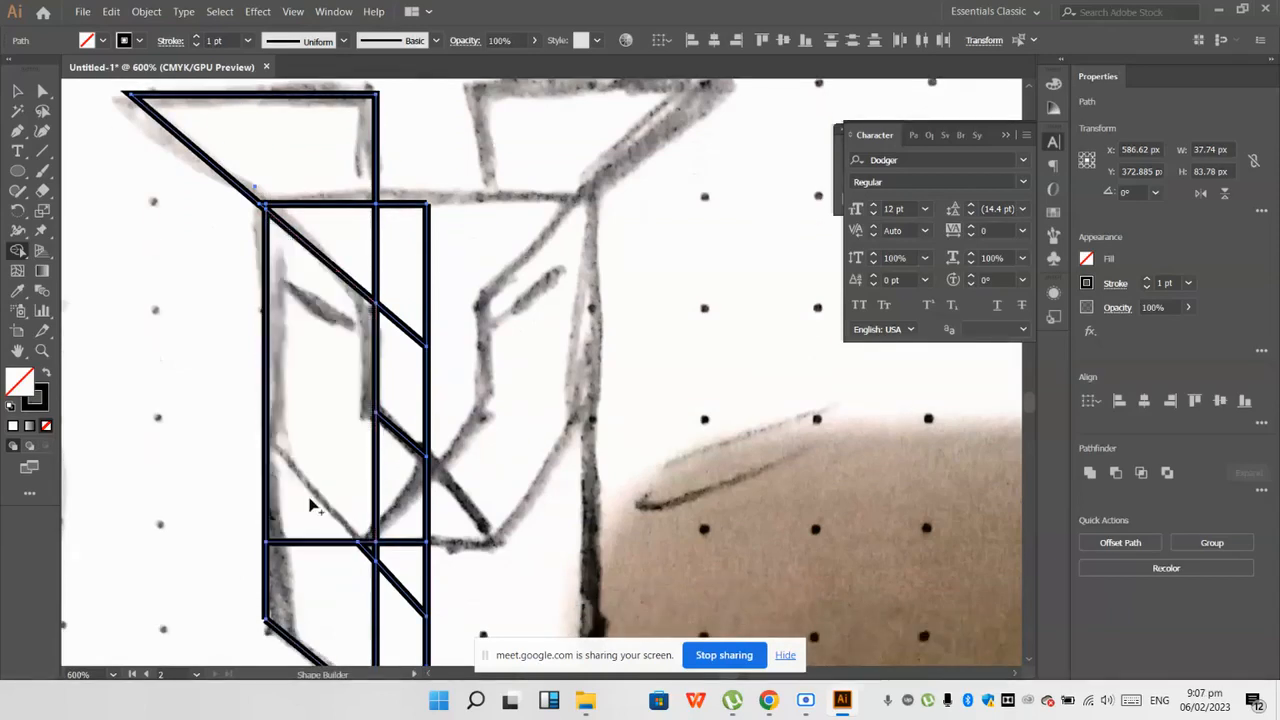
key(ctrl+z)
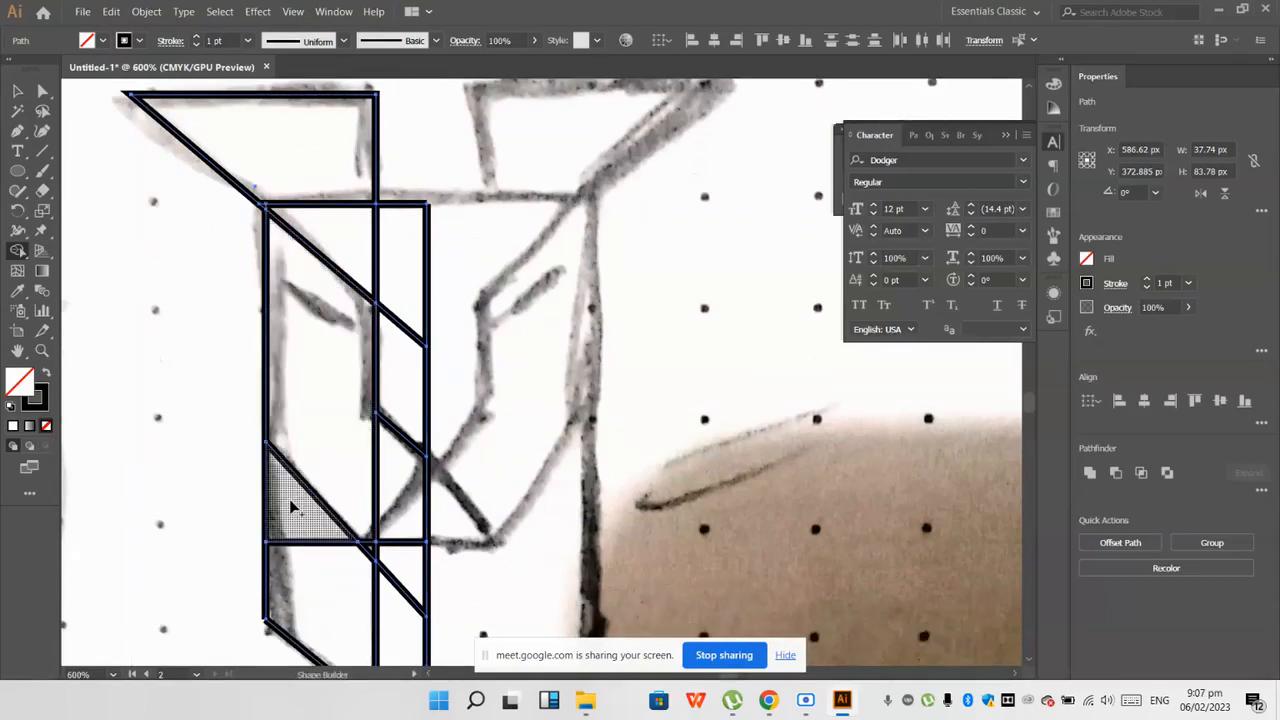
scroll(305, 540, down, 2)
mouse_move(328, 540)
mouse_down()
mouse_move(407, 528)
mouse_move(326, 470)
mouse_up()
scroll(403, 523, up, 1)
Step: Undo the Shape Builder merges and the last trims of the cheek and jaw line ends
scroll(328, 477, down, 1)
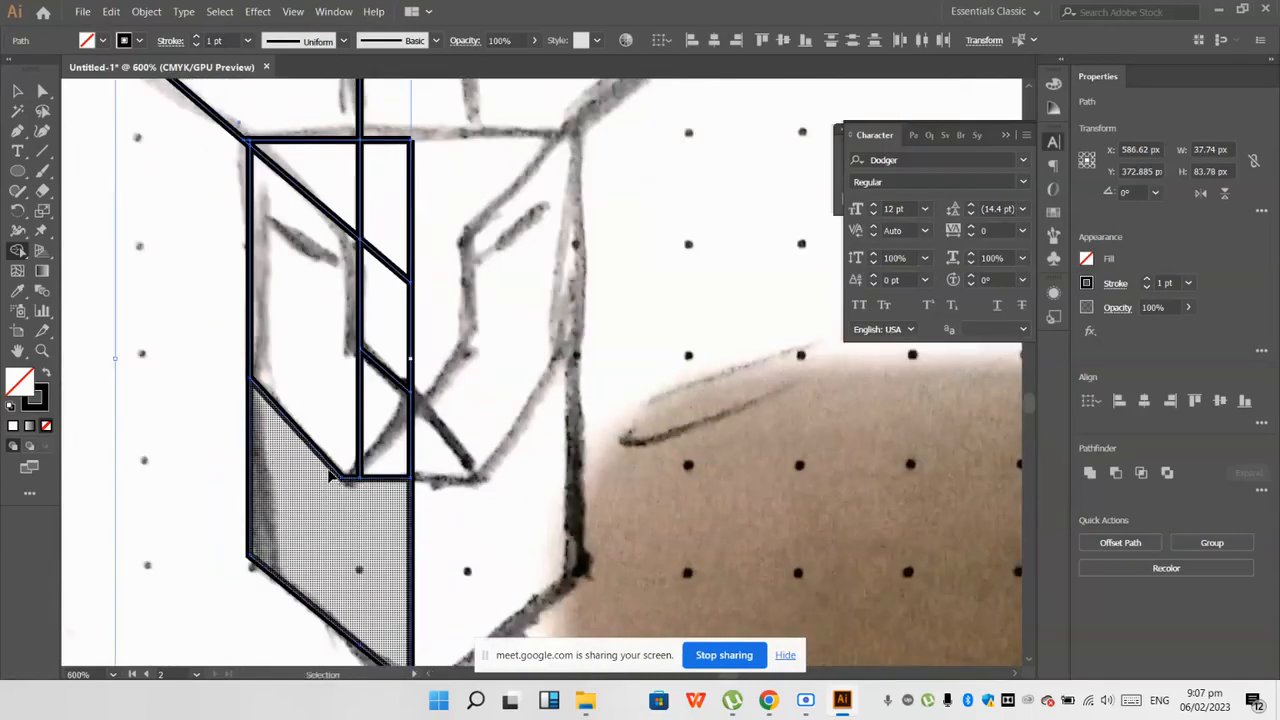
scroll(330, 474, down, 1)
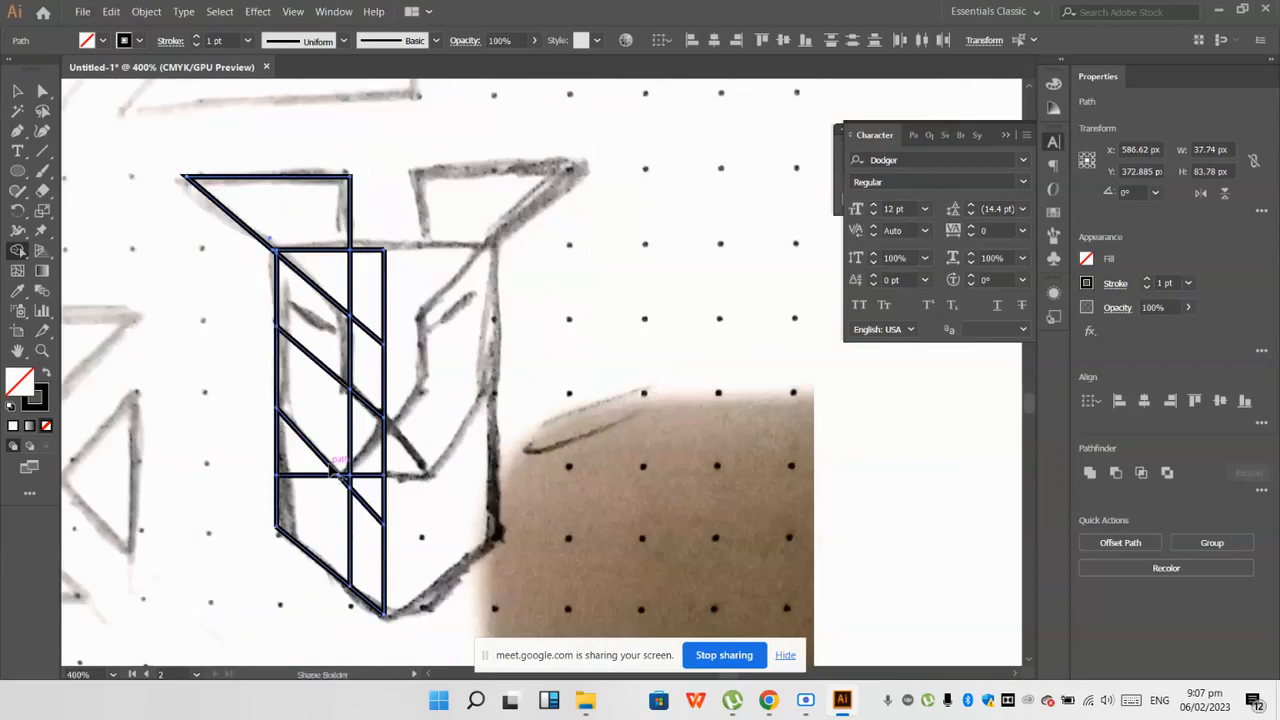
scroll(330, 448, up, 1)
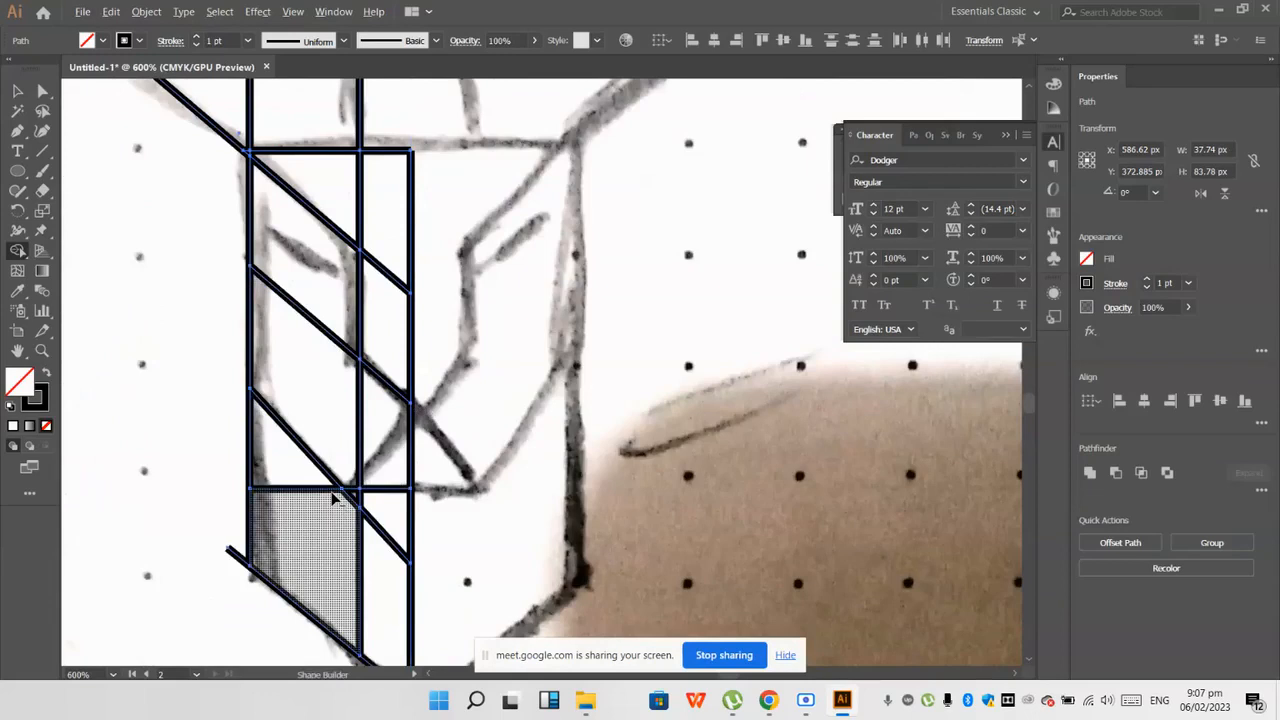
scroll(332, 446, down, 1)
key(v)
key(ctrl+z)
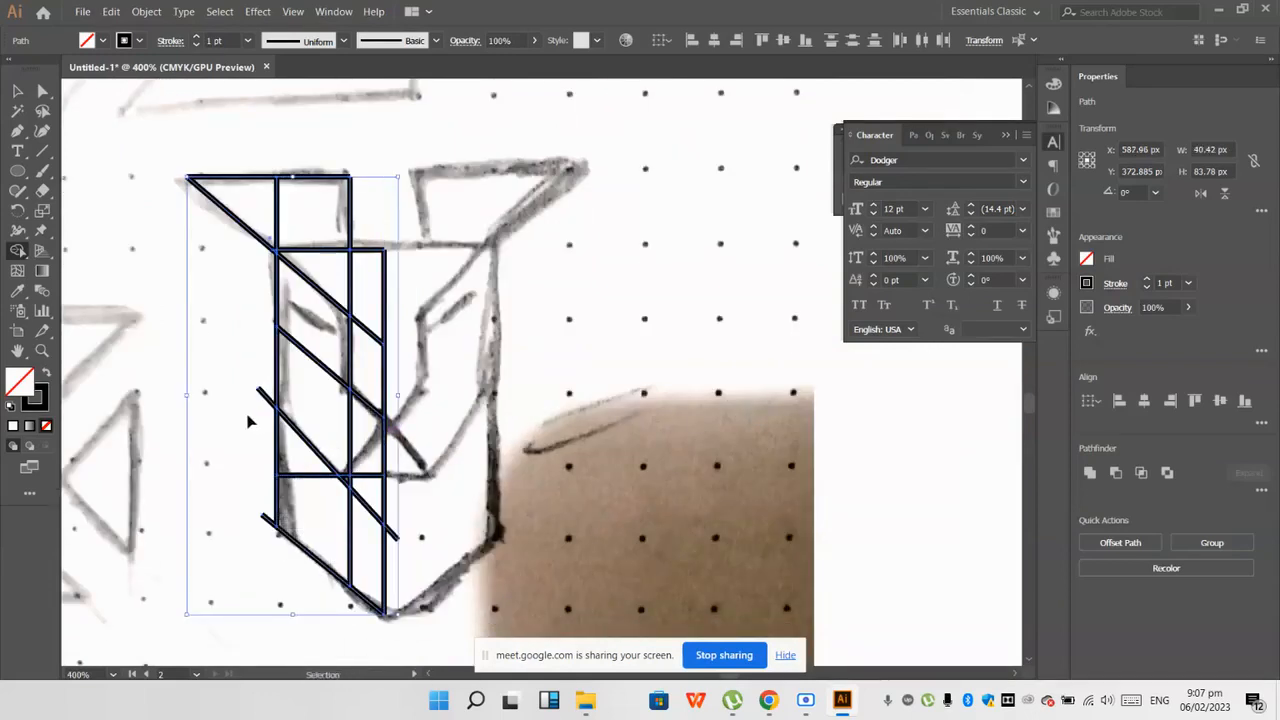
Step: Draw a diagonal Pen line from just past the centre line at the nose, through the cheek's lower corner, to below the jaw
click(165, 378)
click(17, 131)
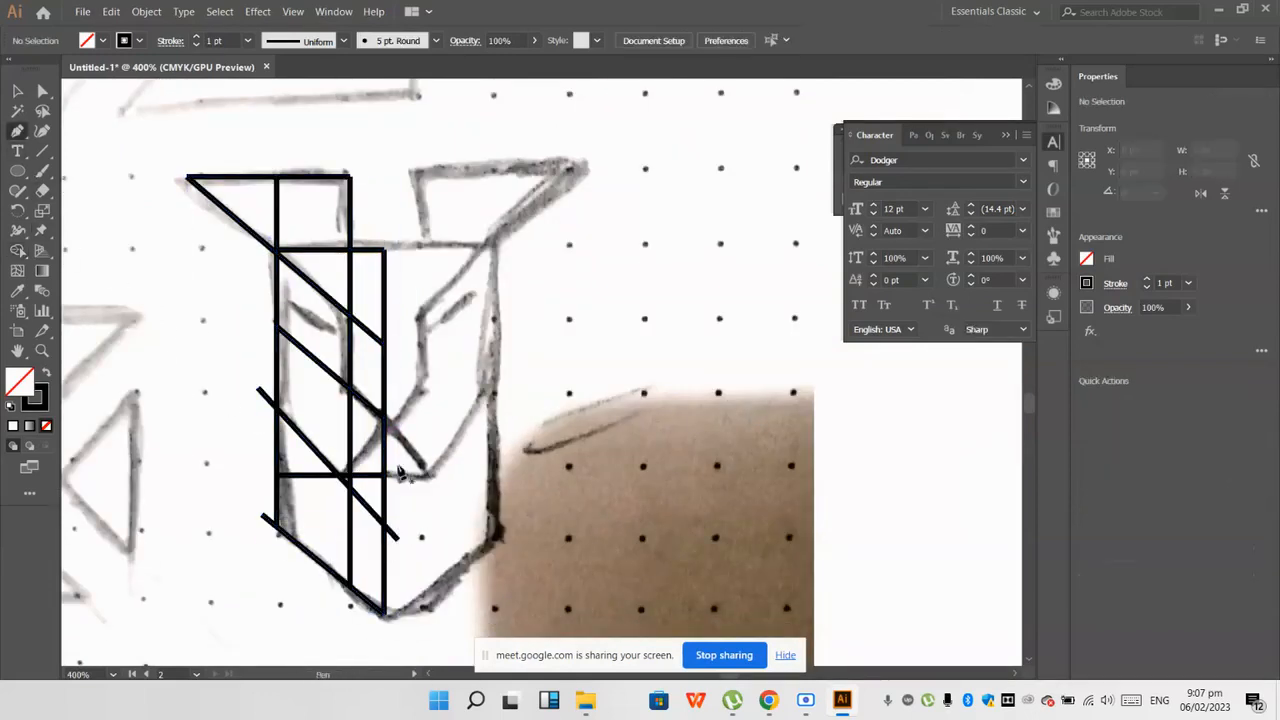
click(392, 408)
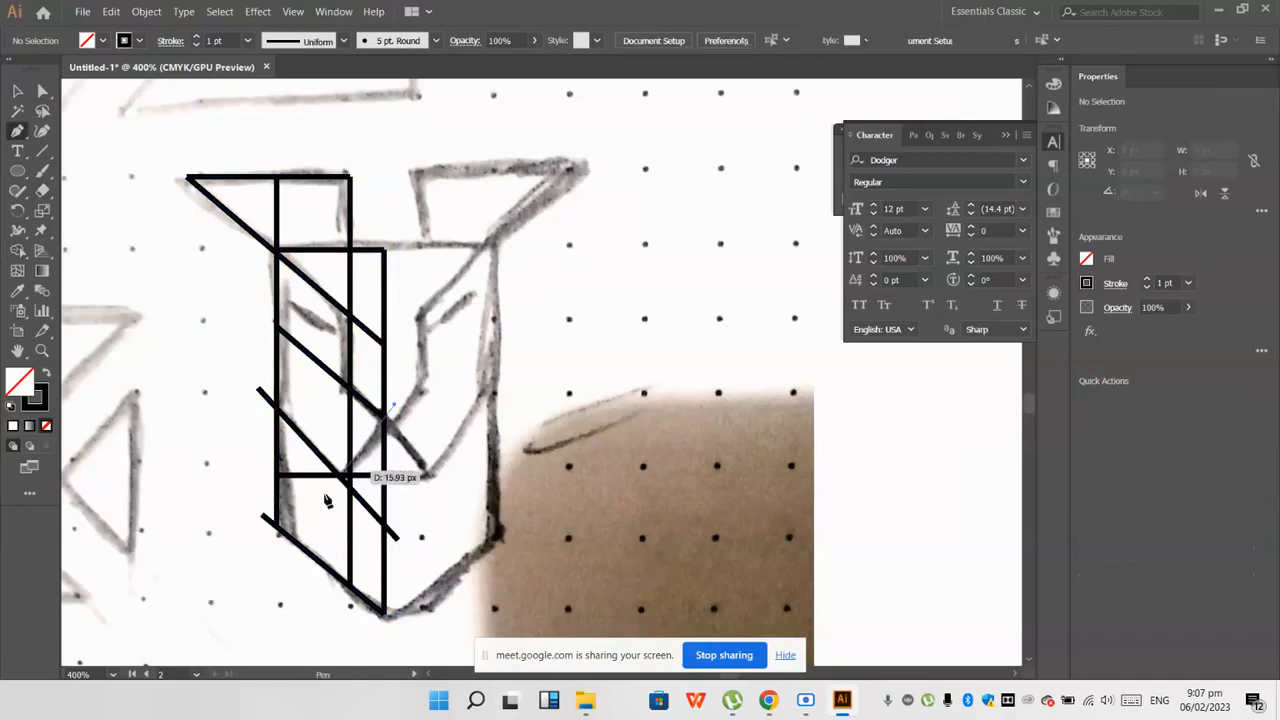
click(231, 620)
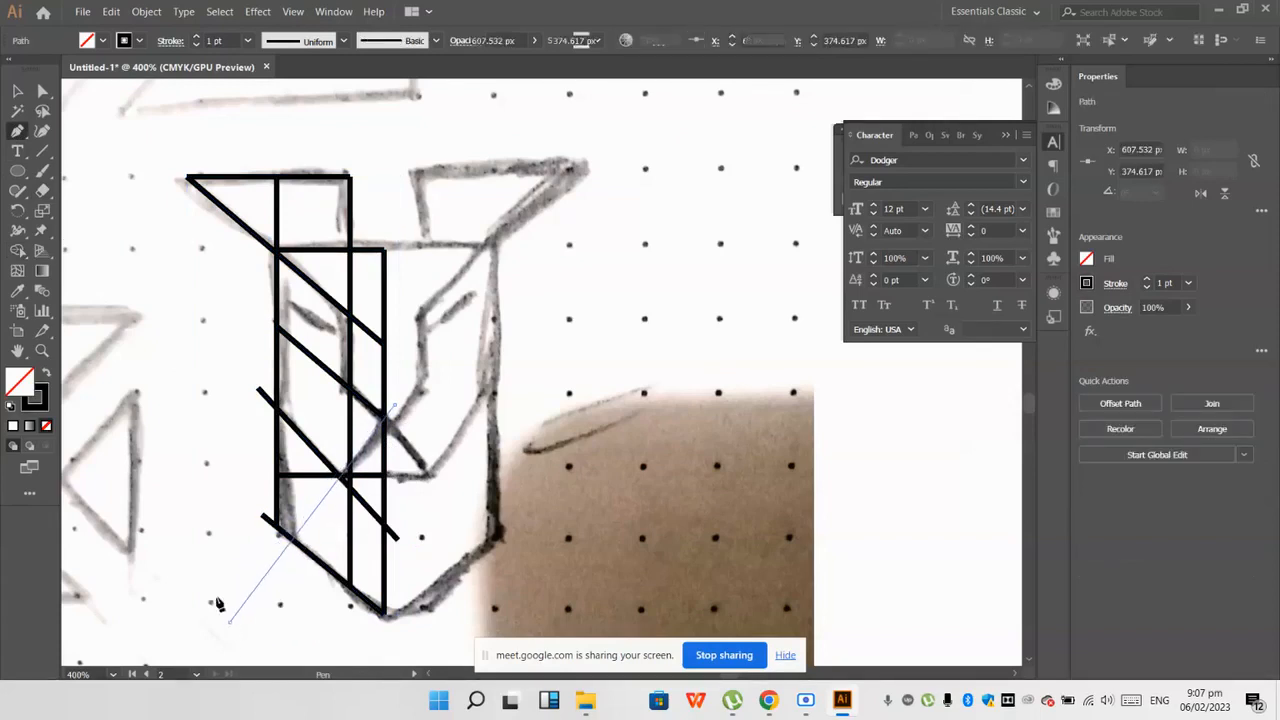
key(Escape)
click(17, 91)
scroll(243, 149, up, 1)
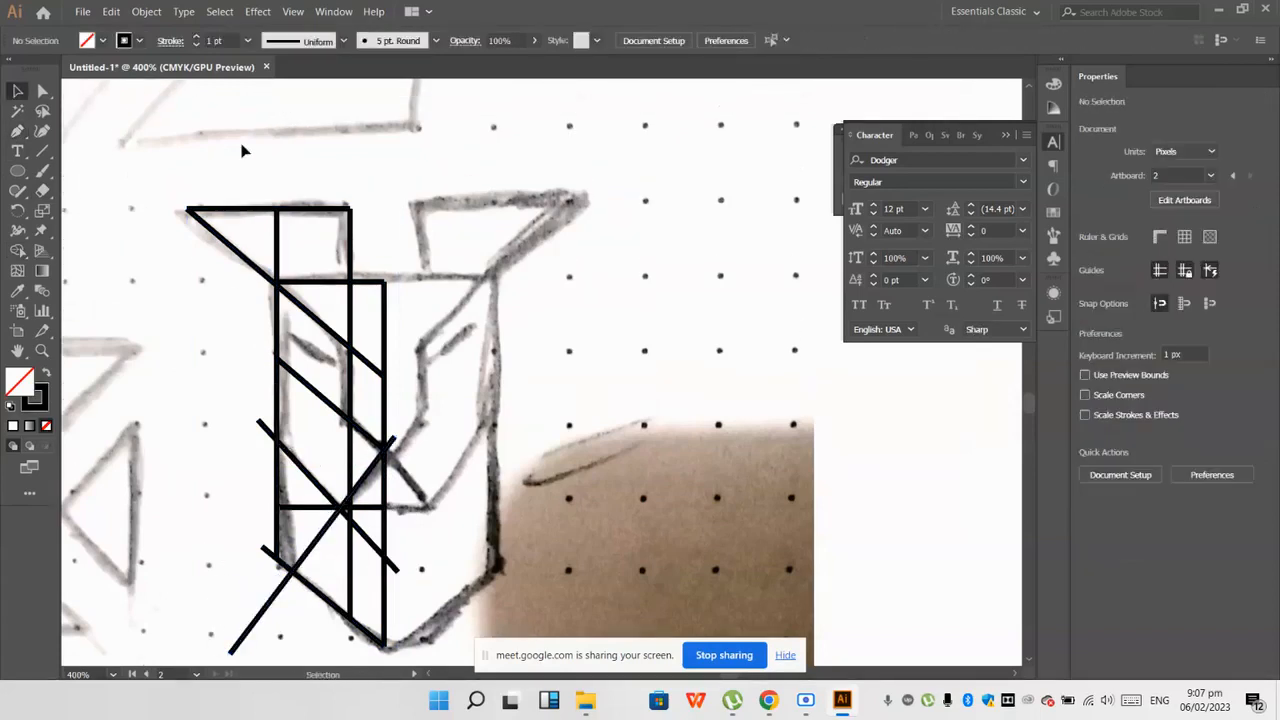
Step: Select all the half-head lines and trim the cheek and jaw diagonal ends sticking out beyond the outer face line with Shape Builder
drag(455, 605, 490, 640)
click(17, 250)
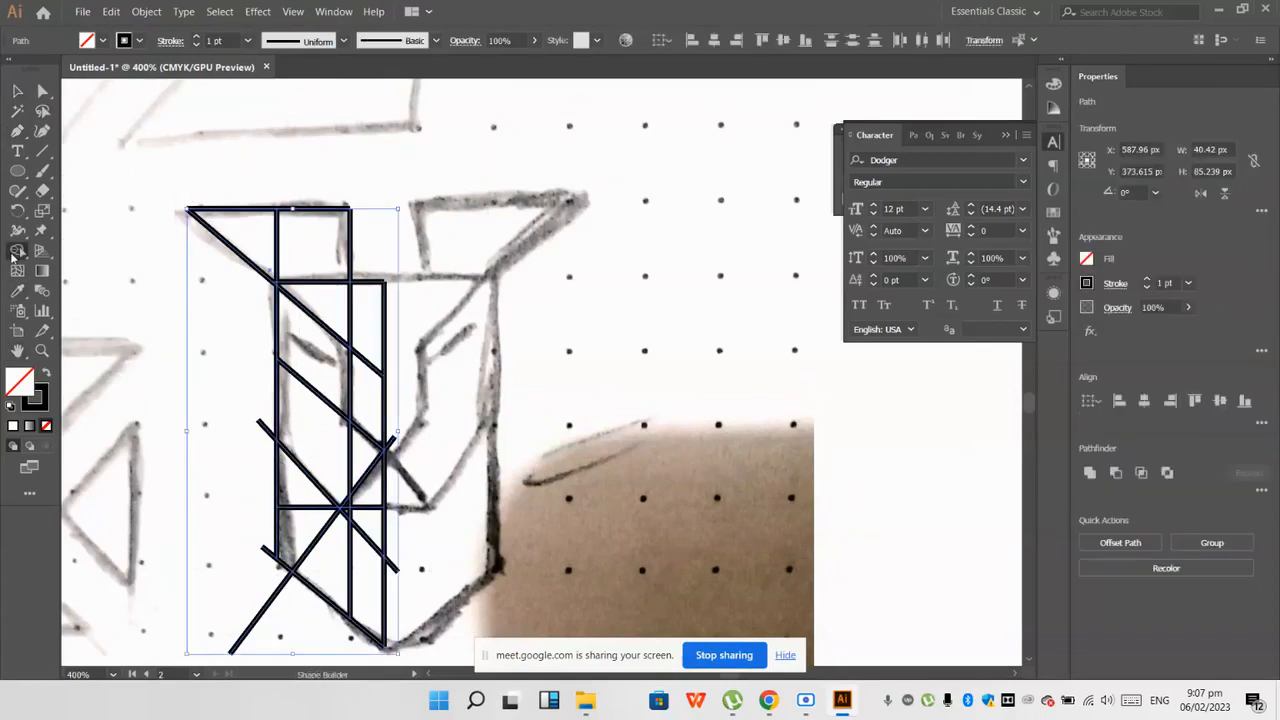
scroll(378, 242, up, 1)
scroll(363, 349, down, 2)
scroll(270, 347, up, 2)
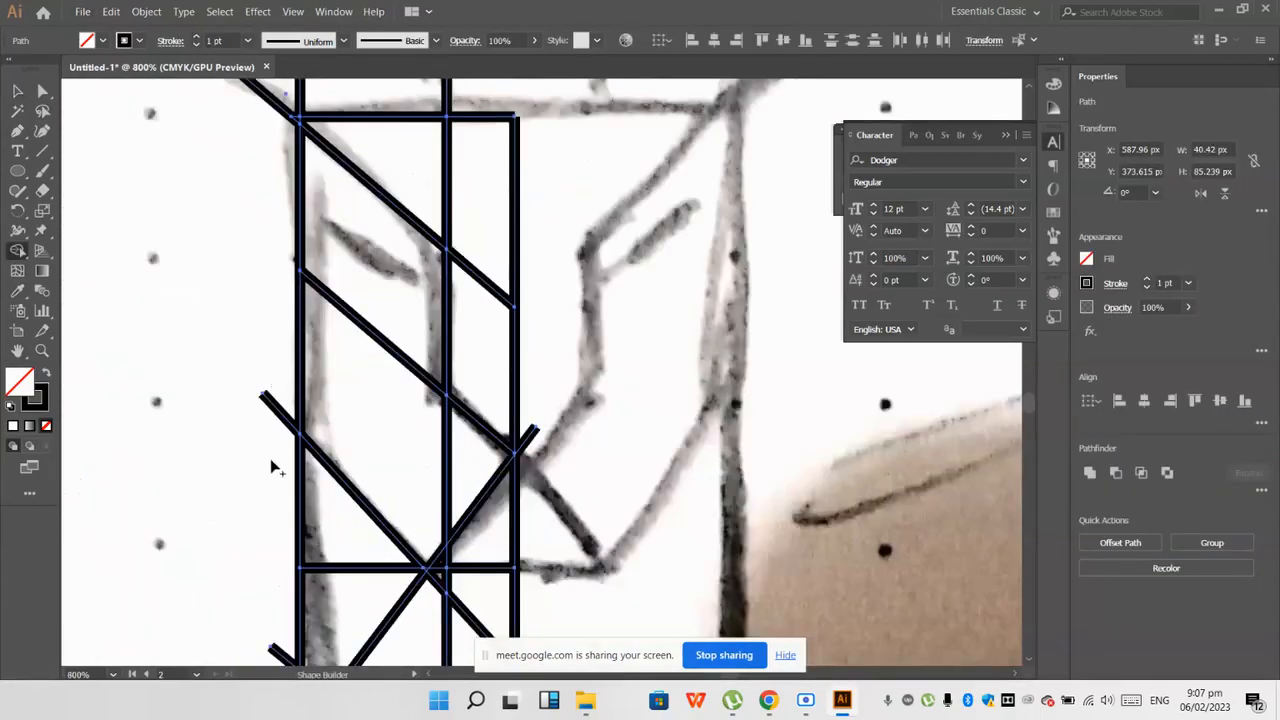
scroll(272, 450, down, 3)
scroll(275, 400, down, 3)
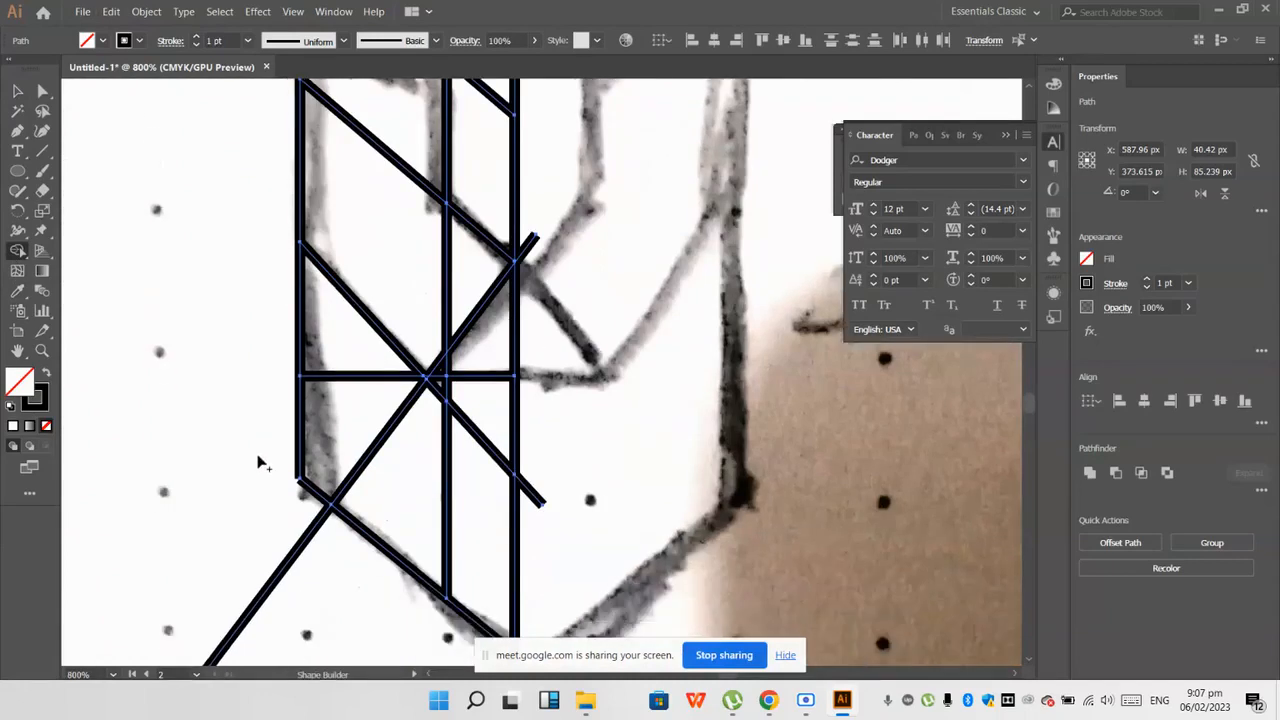
Step: Trim the new diagonal's ends below the jaw and past the centre line, and the cheek diagonal's end beyond the centre line
scroll(400, 505, down, 4)
scroll(400, 505, up, 3)
scroll(400, 503, down, 2)
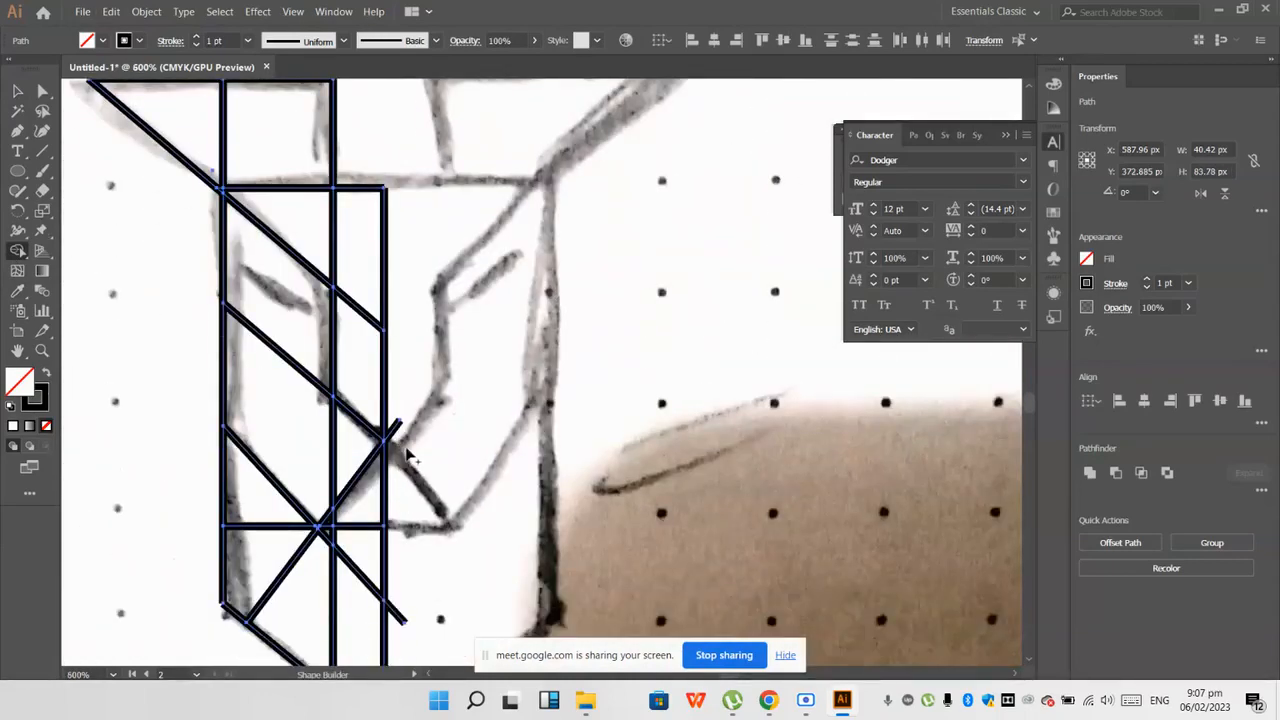
scroll(393, 470, down, 1)
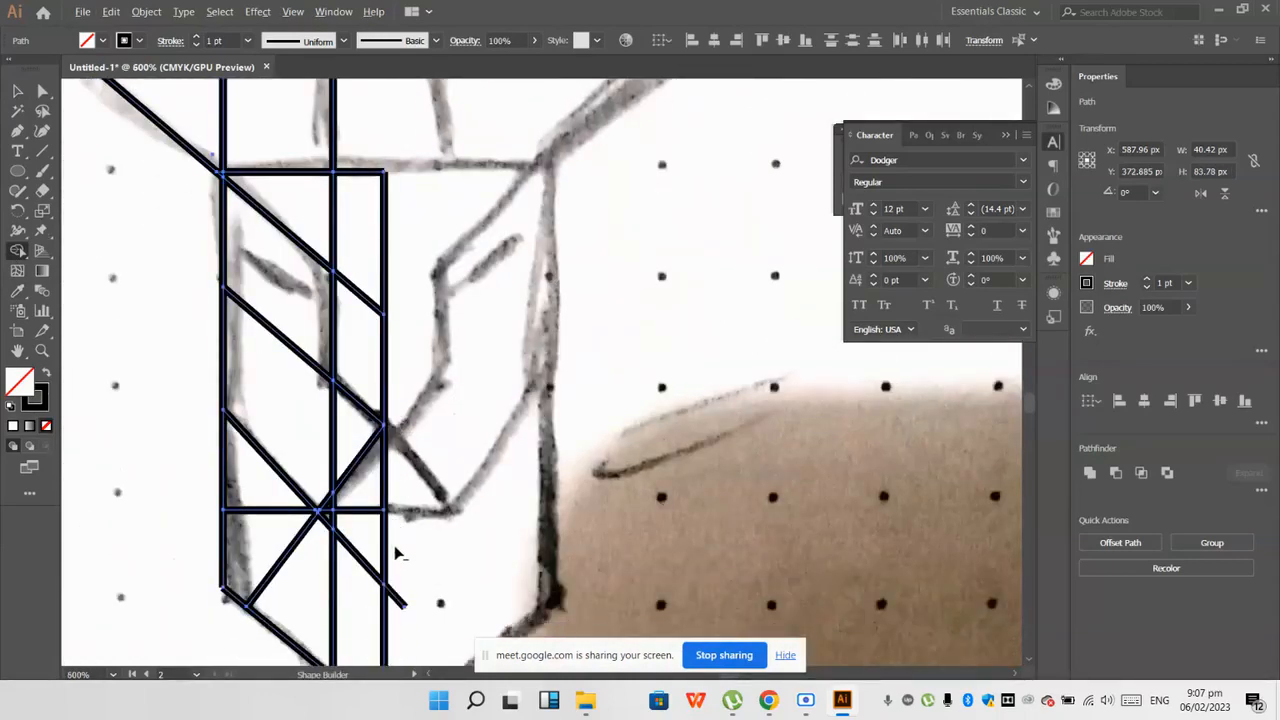
scroll(366, 562, down, 3)
scroll(366, 564, up, 1)
scroll(366, 567, down, 1)
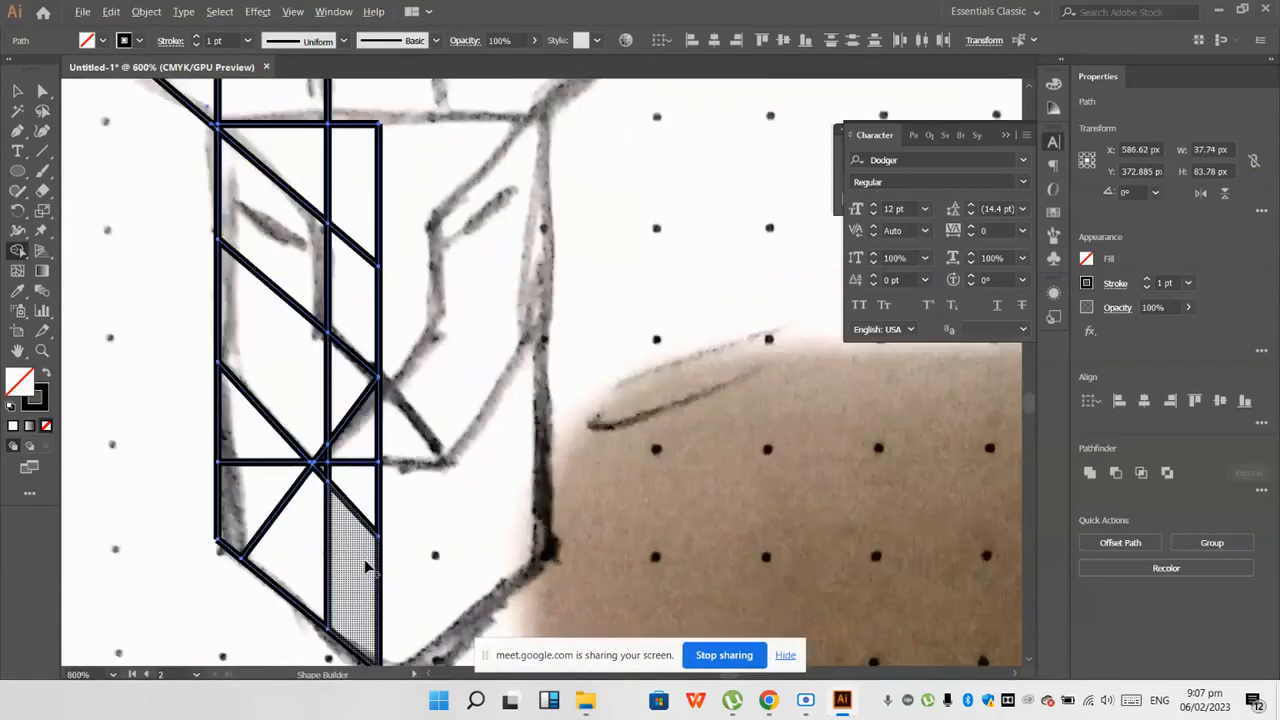
Step: Merge the jaw and chin regions below the cheek diagonal and mouth line into one shape with the Shape Builder
scroll(265, 510, up, 1)
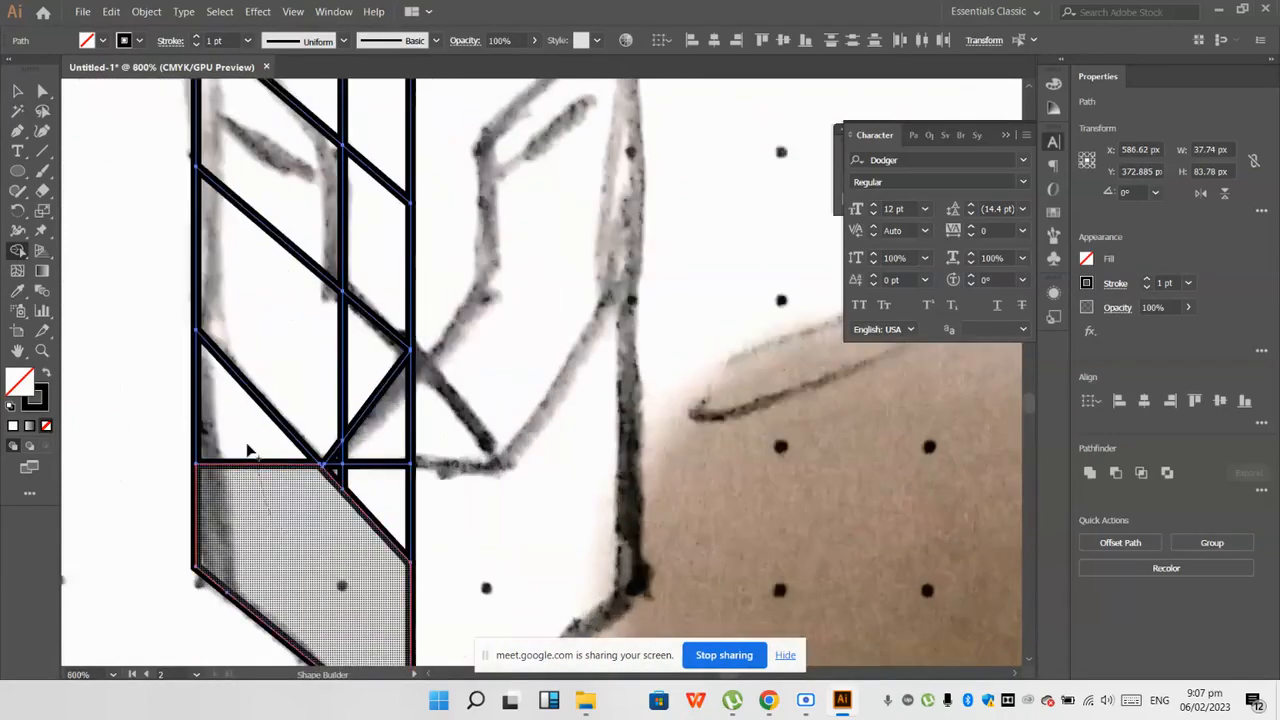
drag(330, 534, 382, 495)
scroll(381, 495, up, 2)
drag(287, 458, 252, 472)
scroll(252, 472, down, 2)
scroll(254, 474, up, 2)
scroll(263, 477, up, 1)
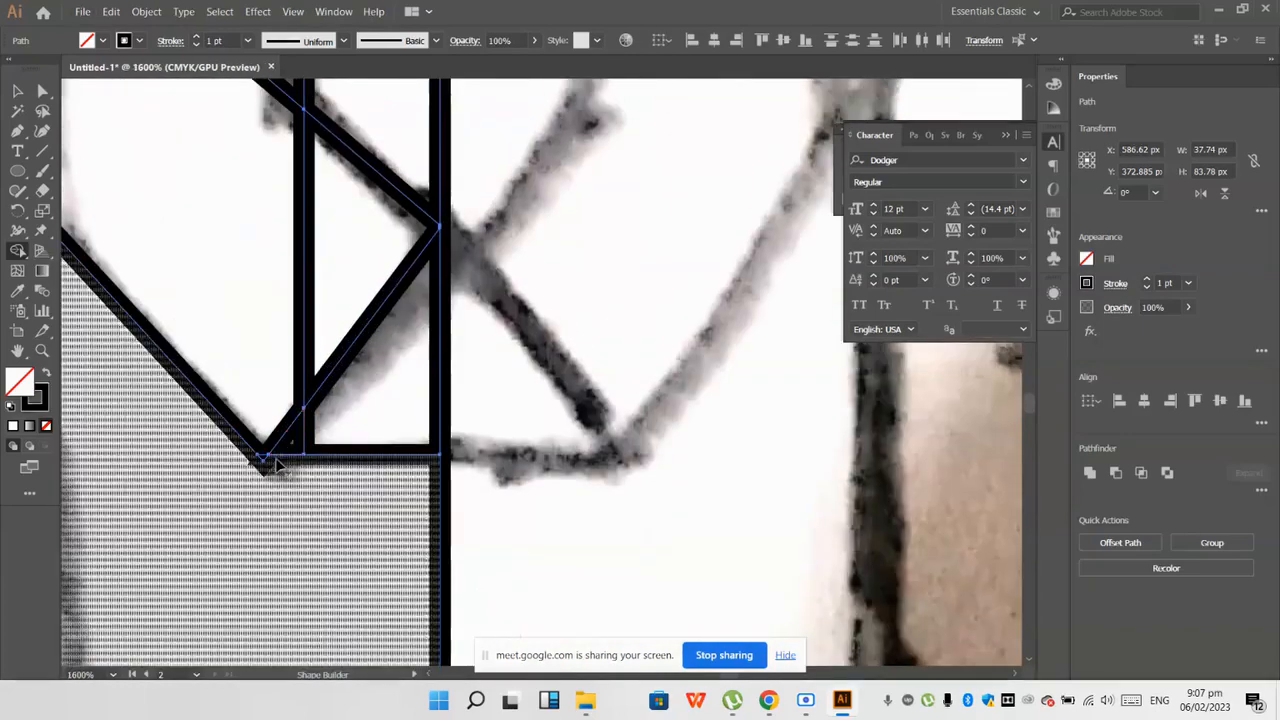
scroll(263, 466, down, 1)
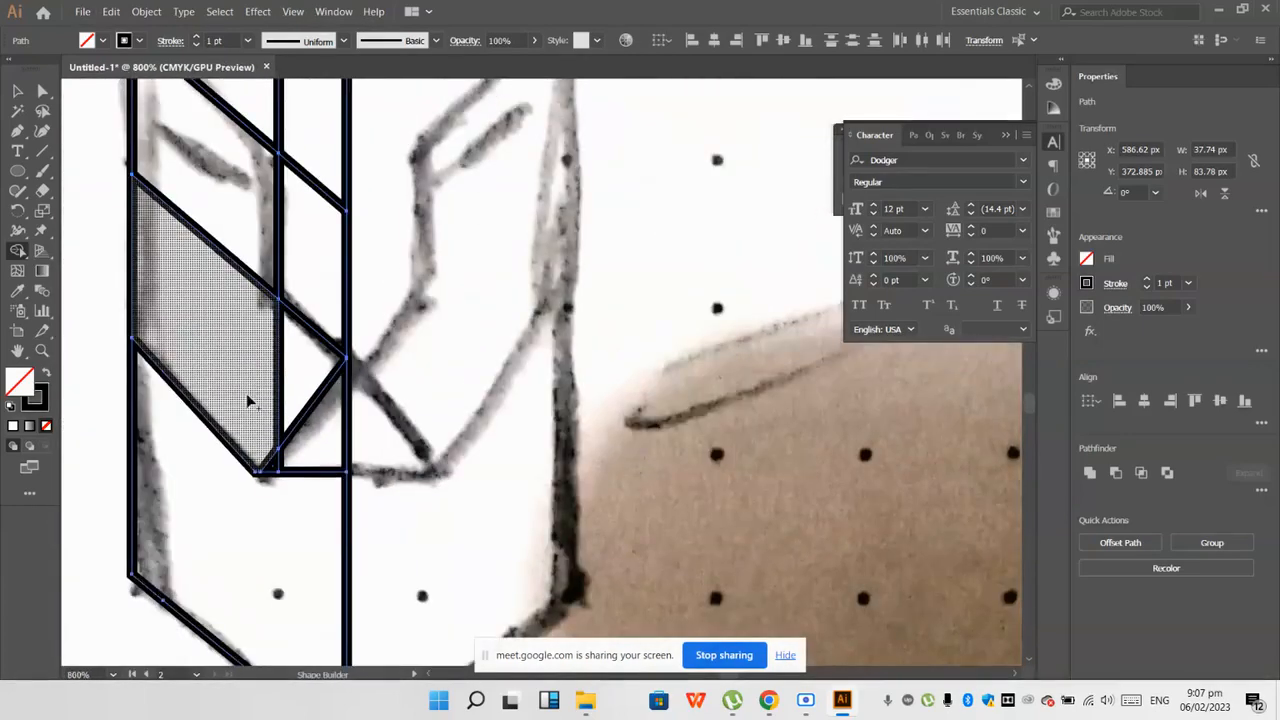
Step: Merge the cheek and eye regions into one shape and the forehead and nose-bridge regions into another
drag(307, 368, 314, 374)
scroll(297, 372, up, 2)
scroll(212, 365, down, 1)
scroll(212, 365, down, 1)
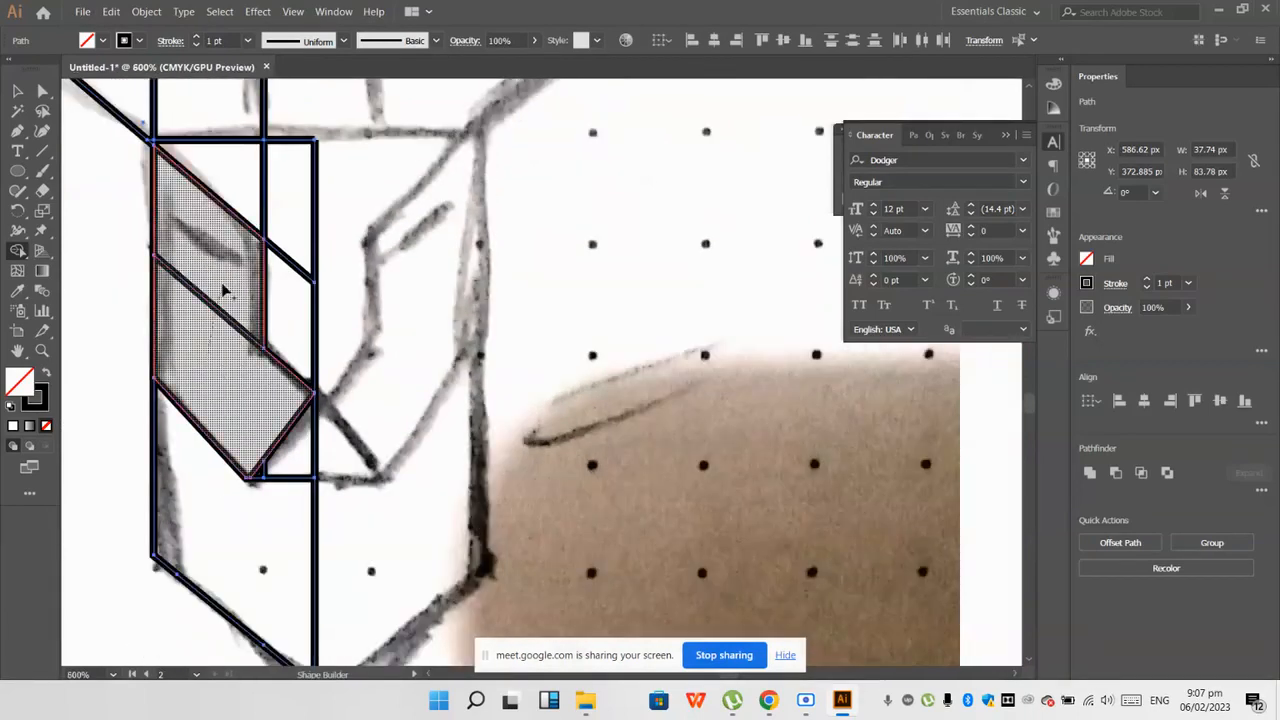
scroll(215, 360, up, 2)
drag(240, 258, 280, 251)
scroll(285, 365, down, 2)
scroll(287, 370, down, 3)
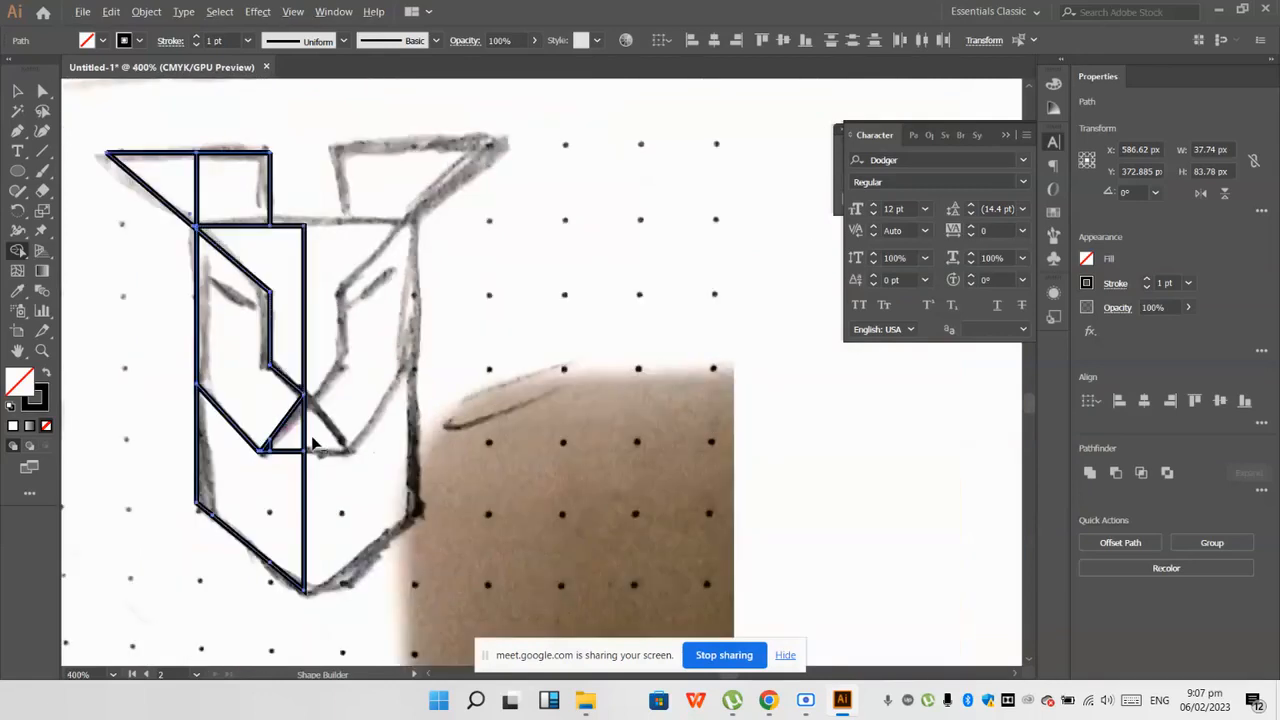
Step: Clean up the nose triangle's lower corner and merge the left ear's two regions into a single shape
scroll(230, 458, up, 4)
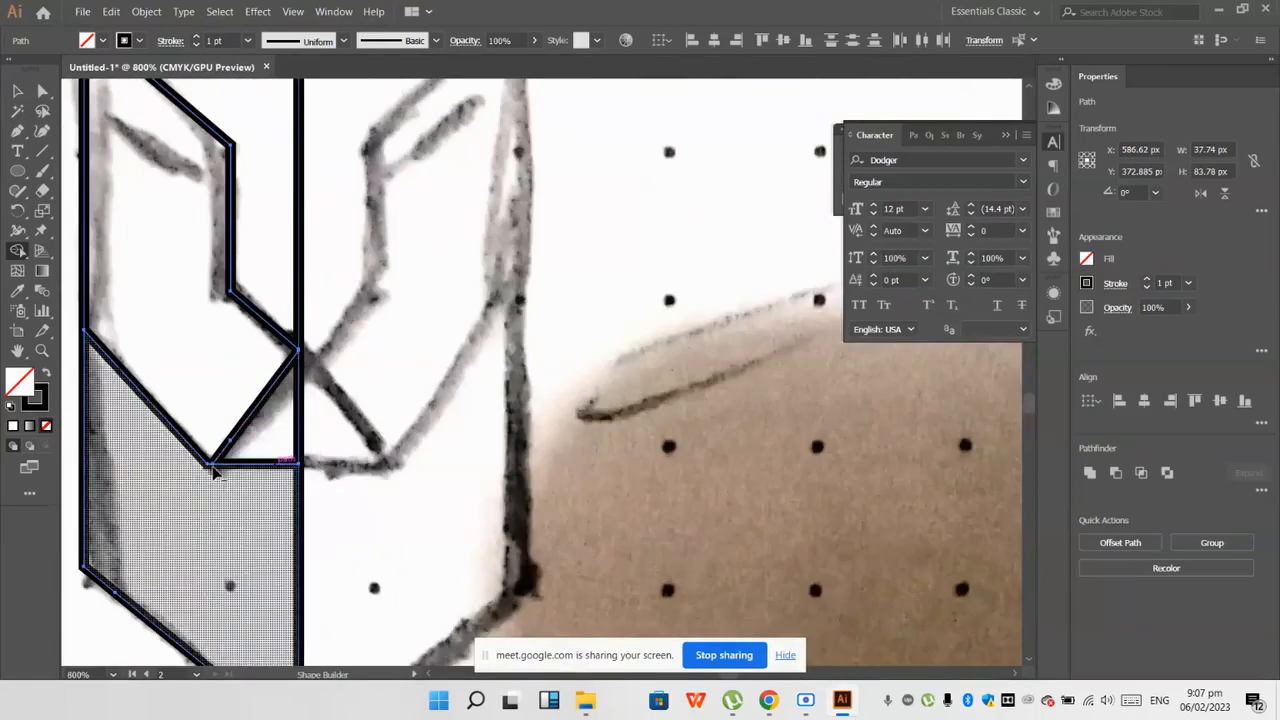
scroll(225, 462, up, 5)
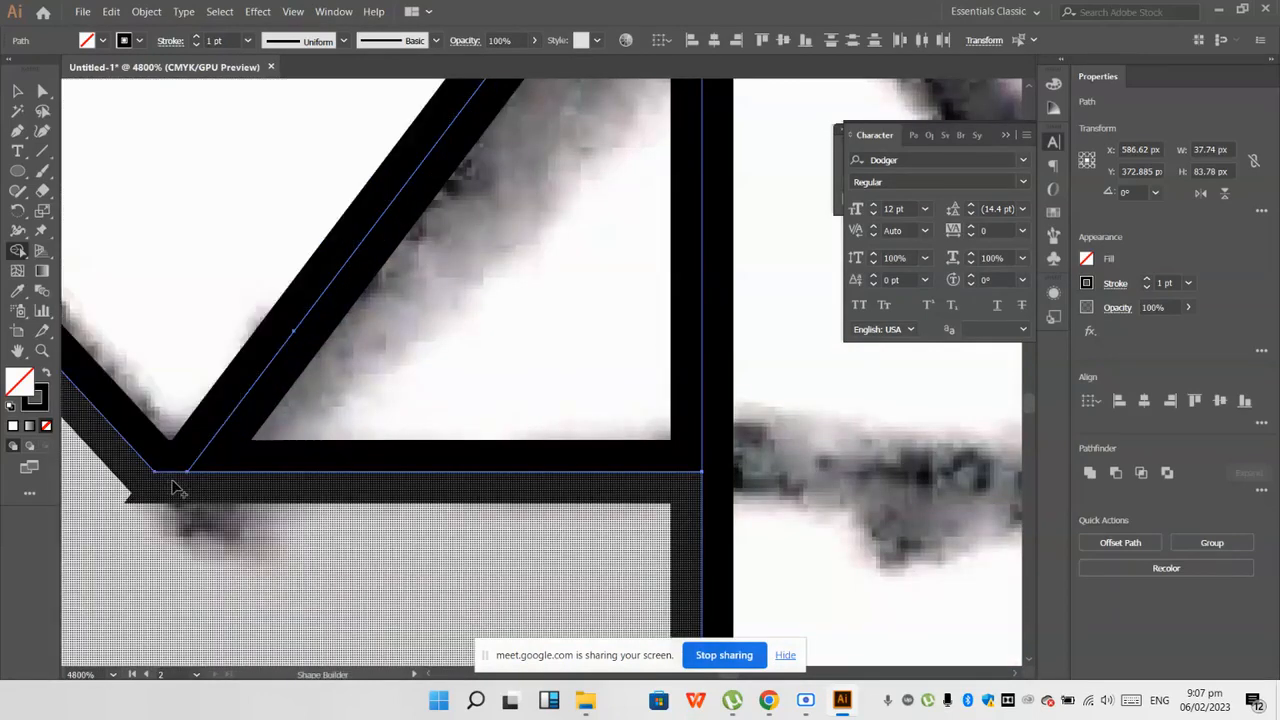
scroll(197, 488, down, 6)
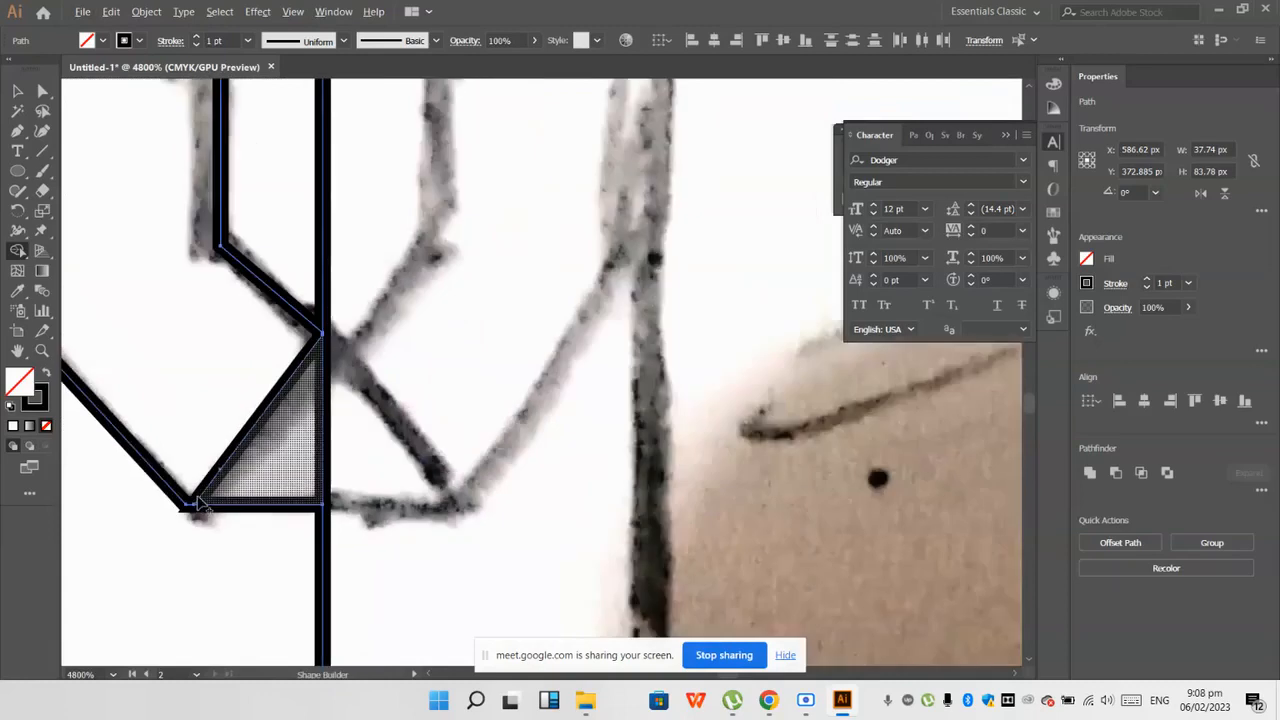
drag(225, 185, 120, 162)
key(v)
click(340, 158)
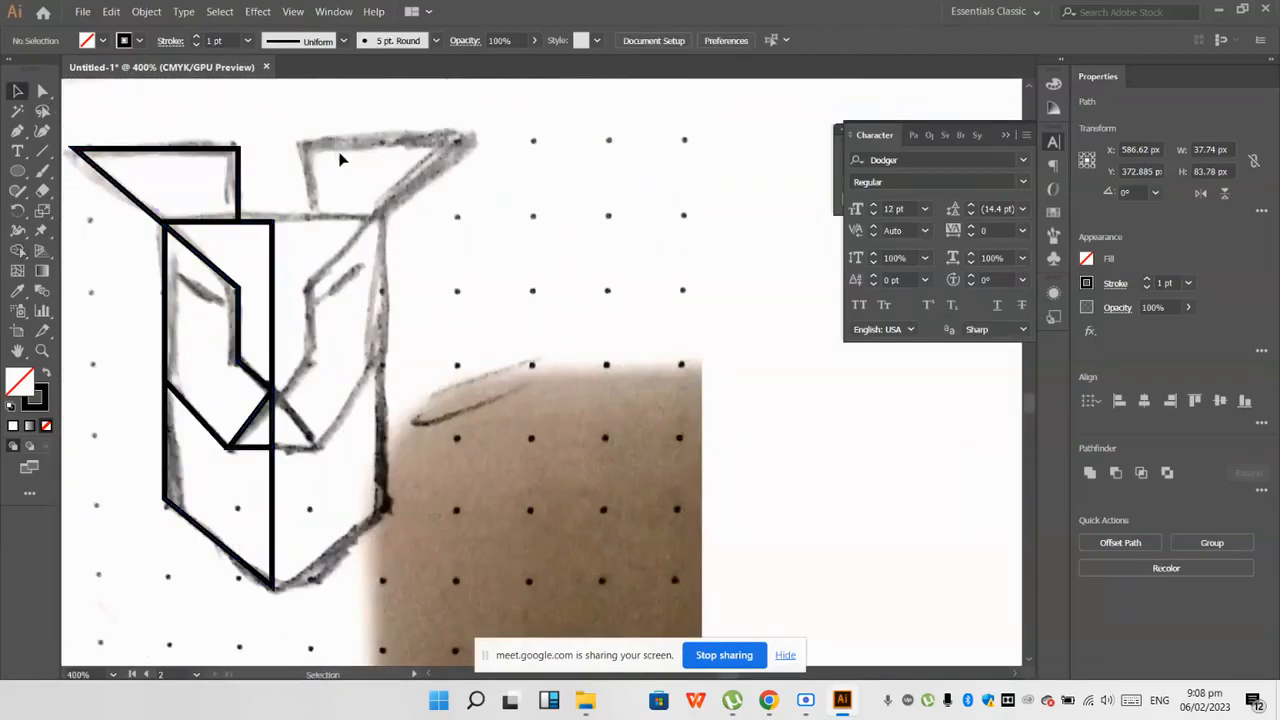
Step: Draw a short slanted Pen line for the left eye along the sketched eye mark
scroll(340, 158, down, 2)
drag(198, 418, 198, 418)
click(240, 236)
scroll(236, 234, up, 1)
key(p)
scroll(250, 300, up, 2)
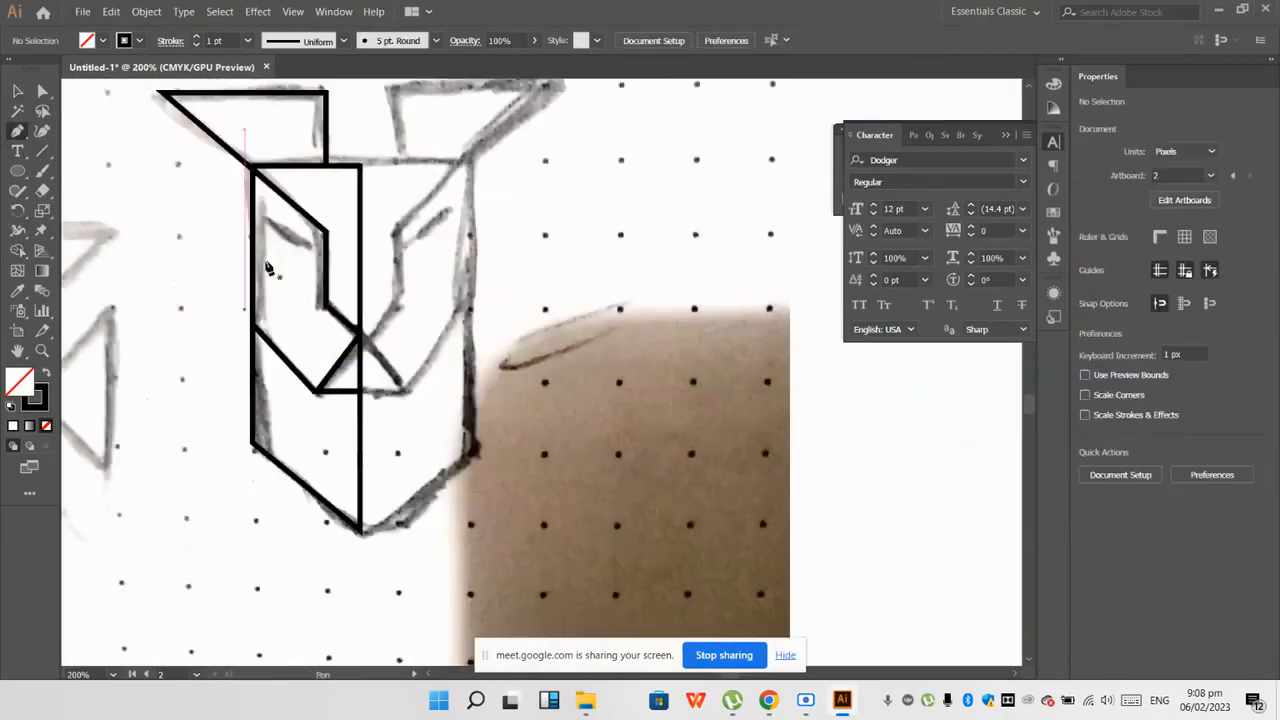
drag(281, 250, 312, 268)
click(29, 92)
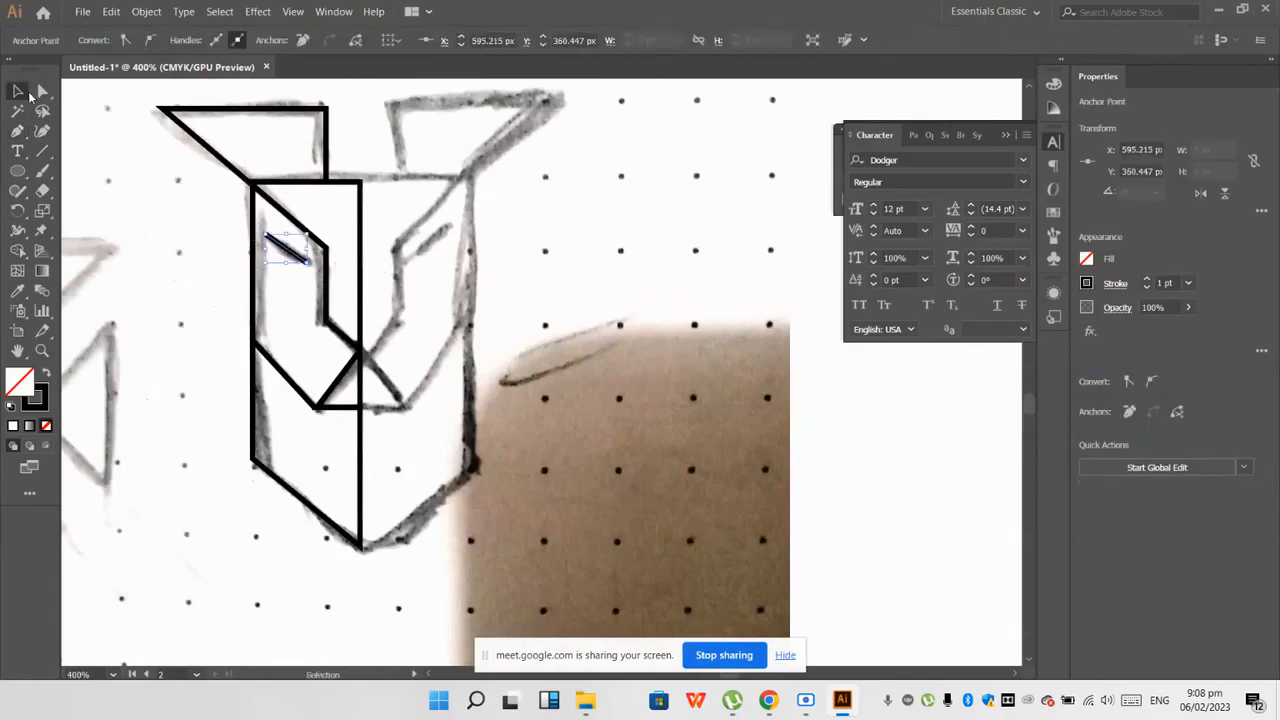
Step: Select the whole half head with its eye line and place a duplicate beside the original
scroll(259, 305, down, 2)
click(310, 323)
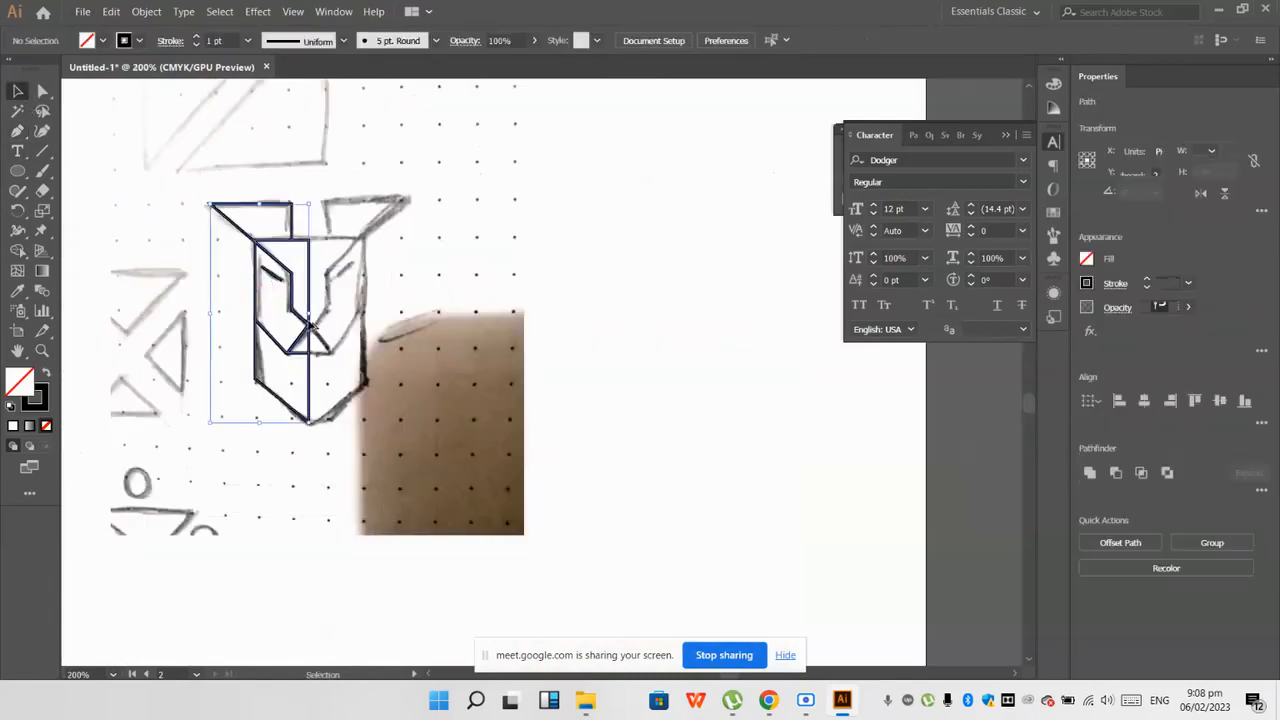
drag(310, 323, 488, 335)
Step: Reflect the duplicate half across the vertical axis and move it against the original's centre line
right_click(488, 342)
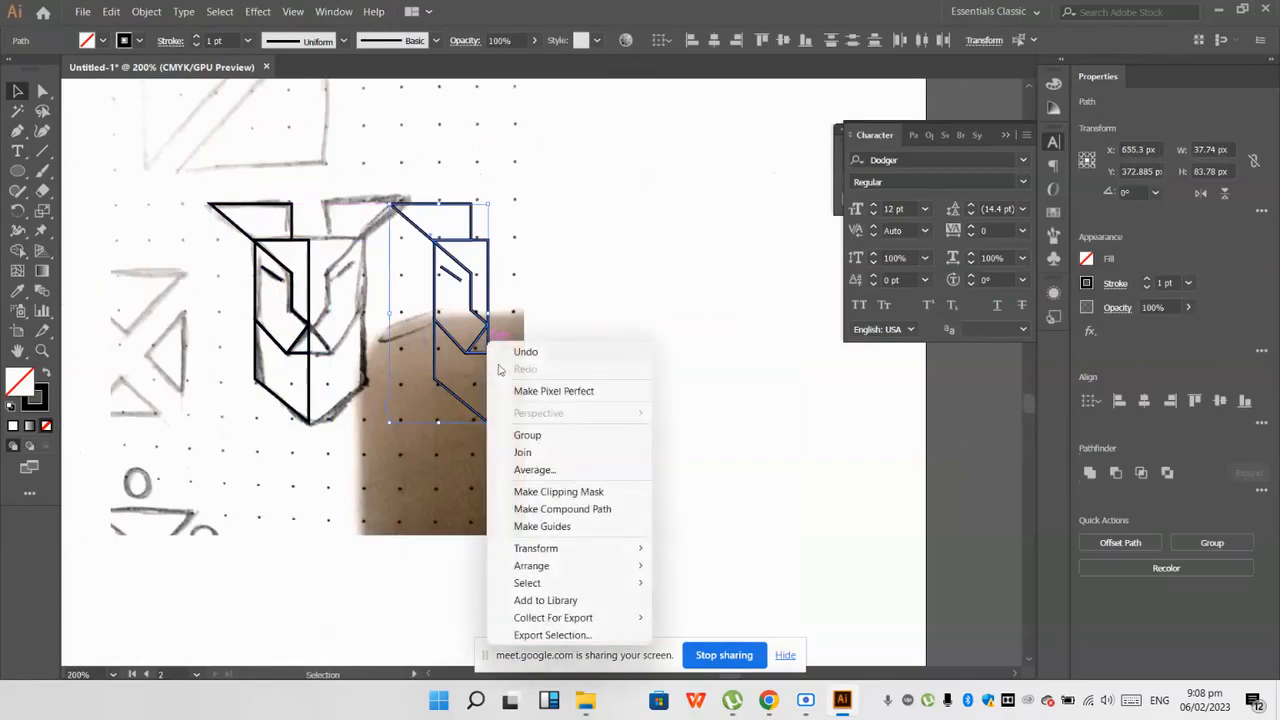
mouse_move(553, 550)
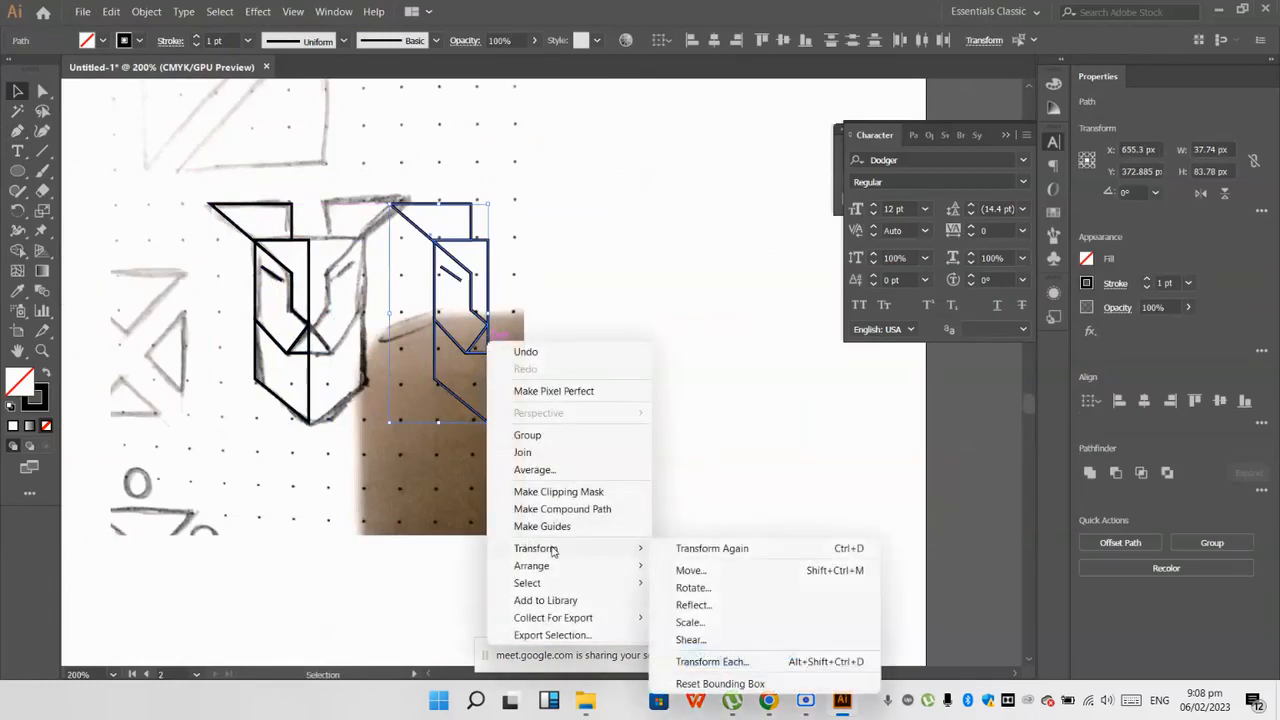
click(705, 604)
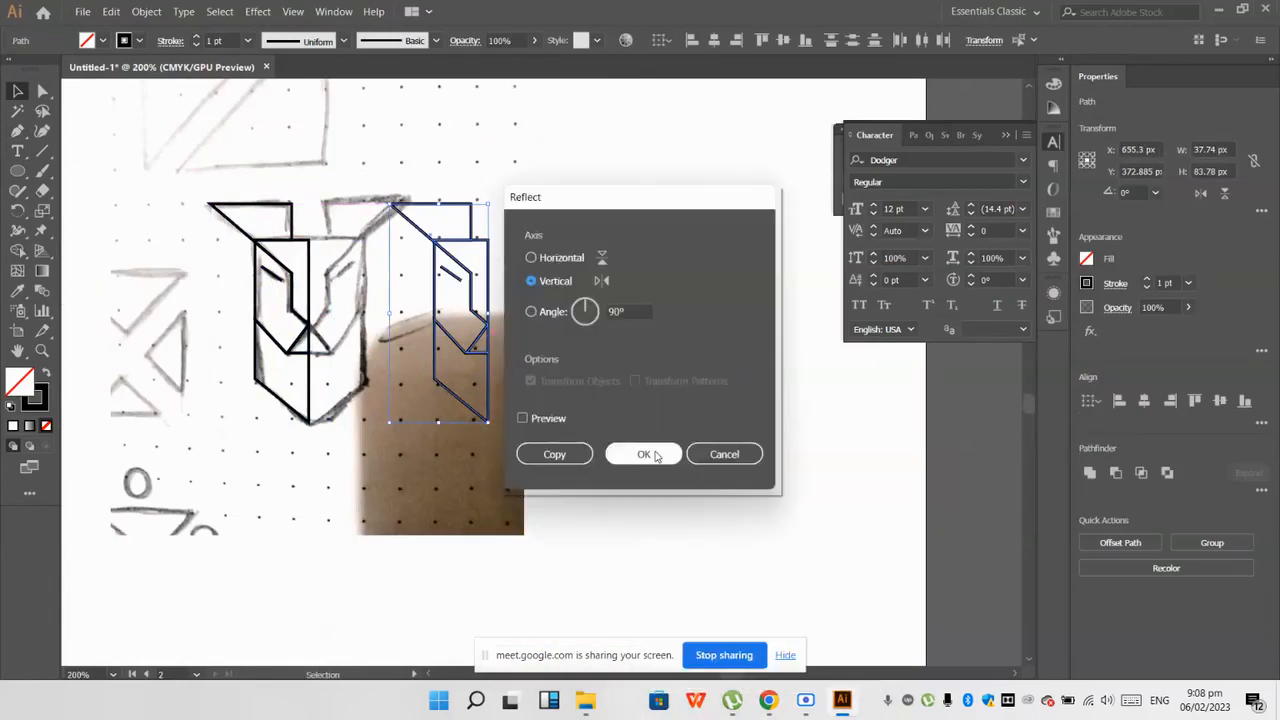
click(645, 454)
drag(427, 343, 351, 345)
Step: Select both halves and merge the mirrored forehead, nose triangle and chin regions across the centre line with Shape Builder
drag(368, 404, 140, 148)
click(18, 251)
scroll(250, 238, up, 2)
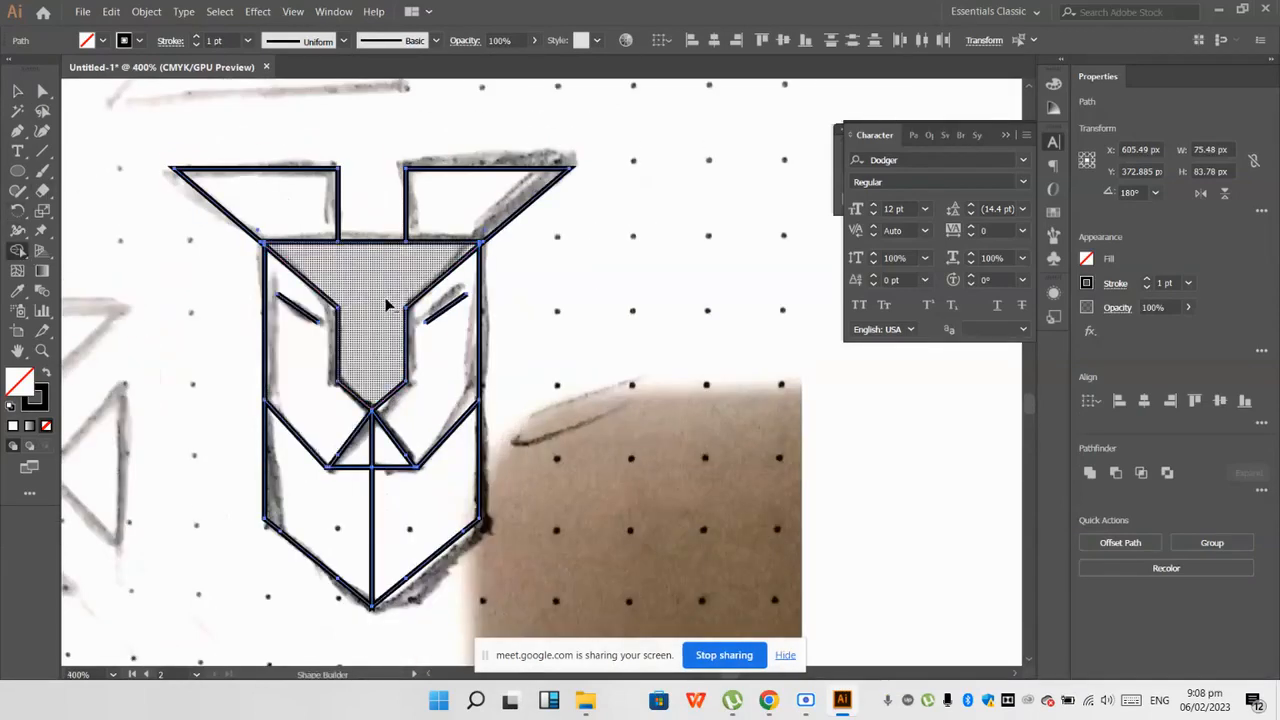
scroll(389, 289, up, 2)
scroll(389, 349, down, 1)
scroll(375, 565, down, 2)
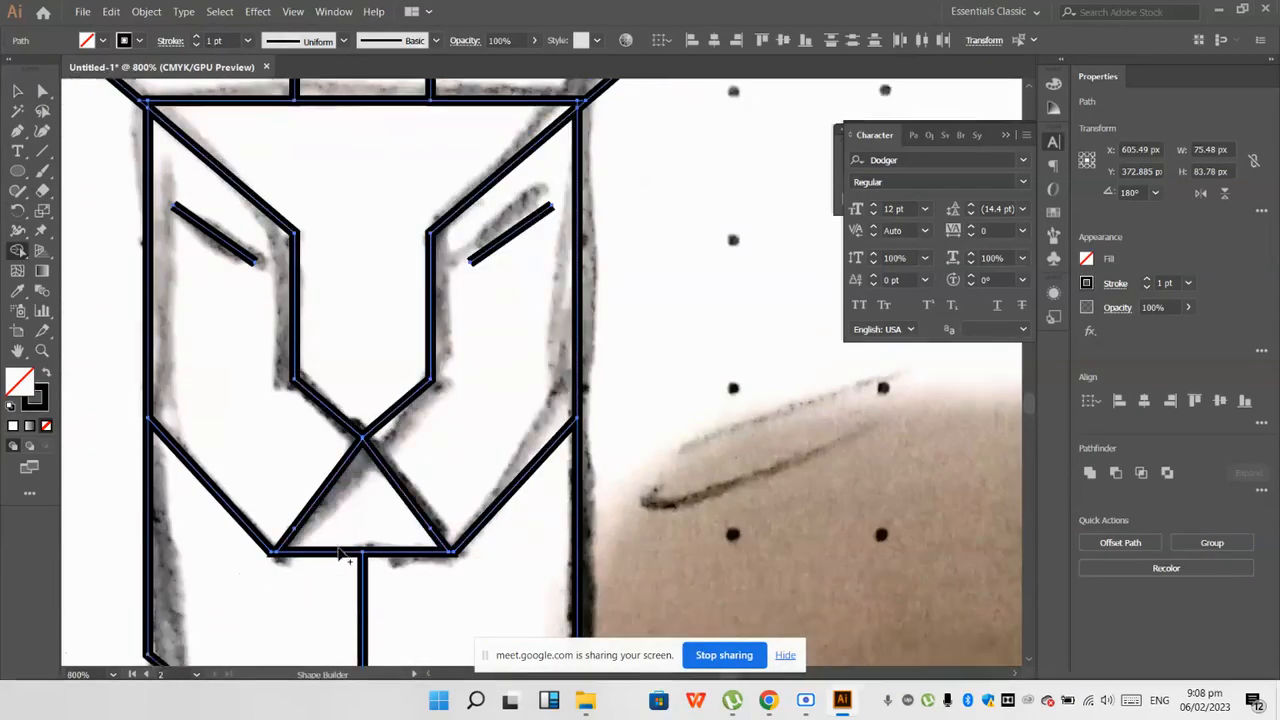
scroll(340, 560, down, 2)
scroll(335, 508, up, 1)
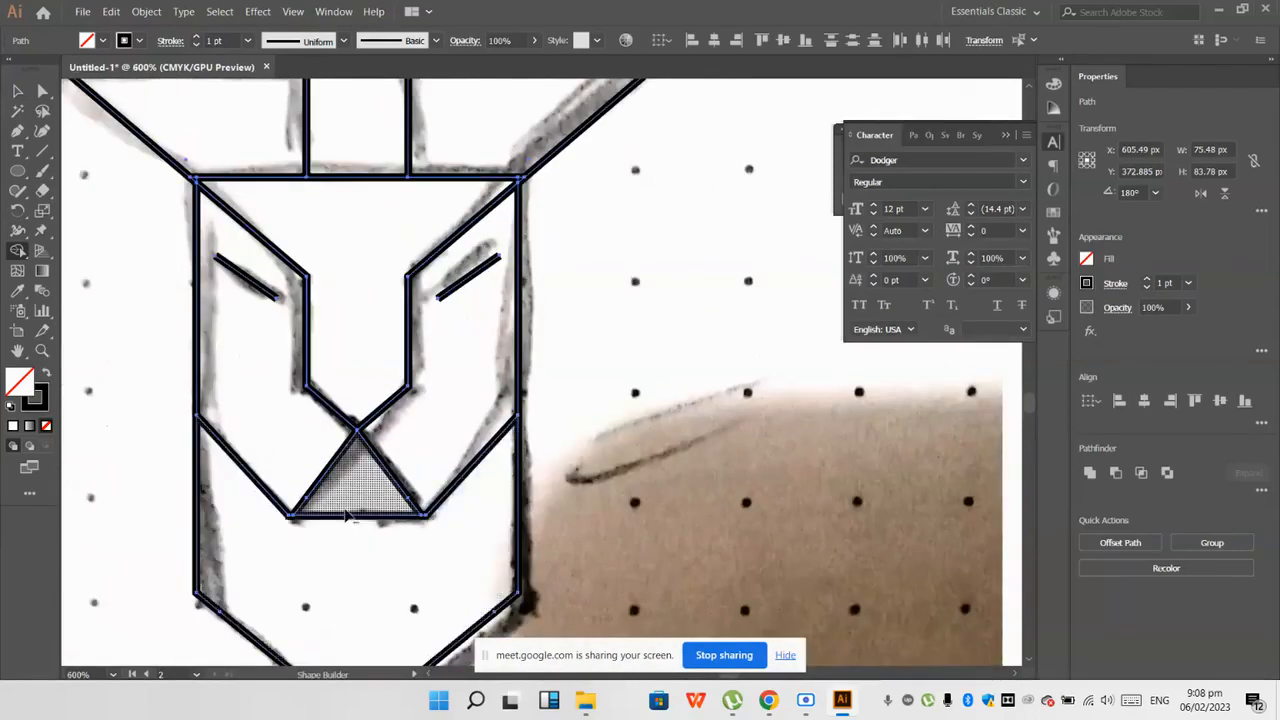
Step: Place a copy of the completed head on the blank artboard area beside the sketch
scroll(335, 508, down, 2)
click(18, 91)
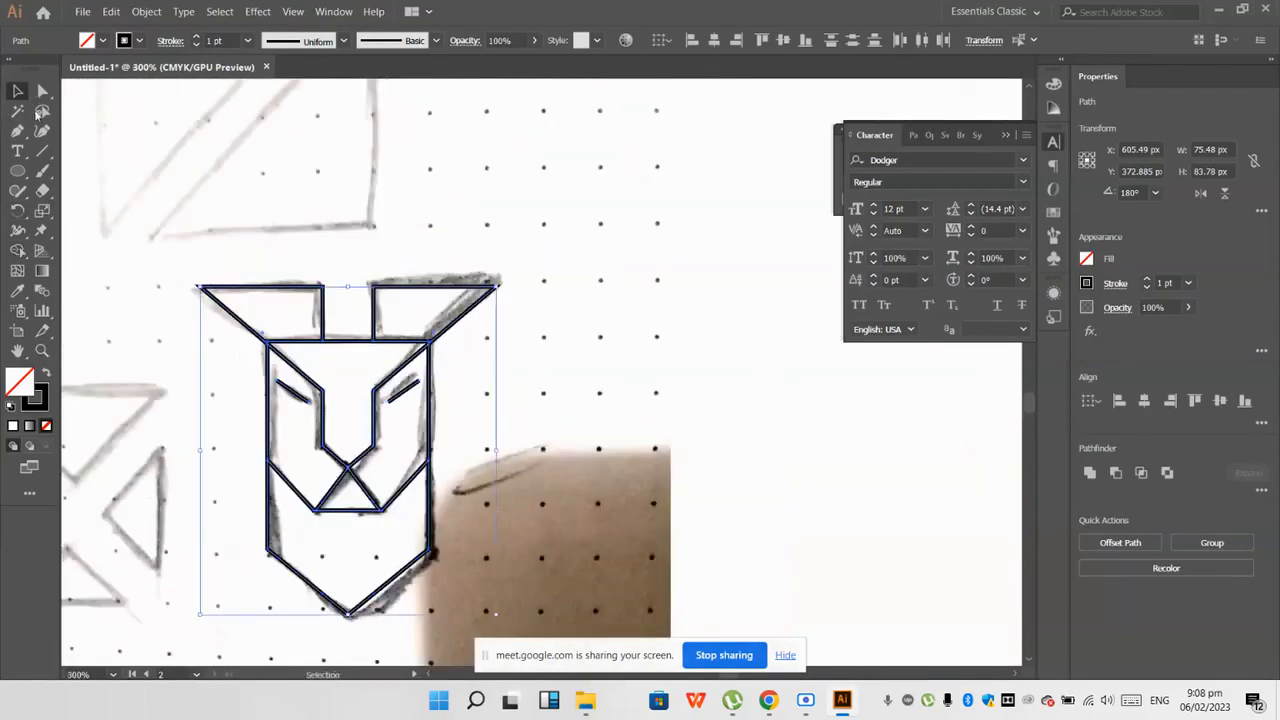
click(190, 380)
scroll(190, 380, down, 2)
drag(320, 432, 630, 475)
scroll(630, 475, up, 2)
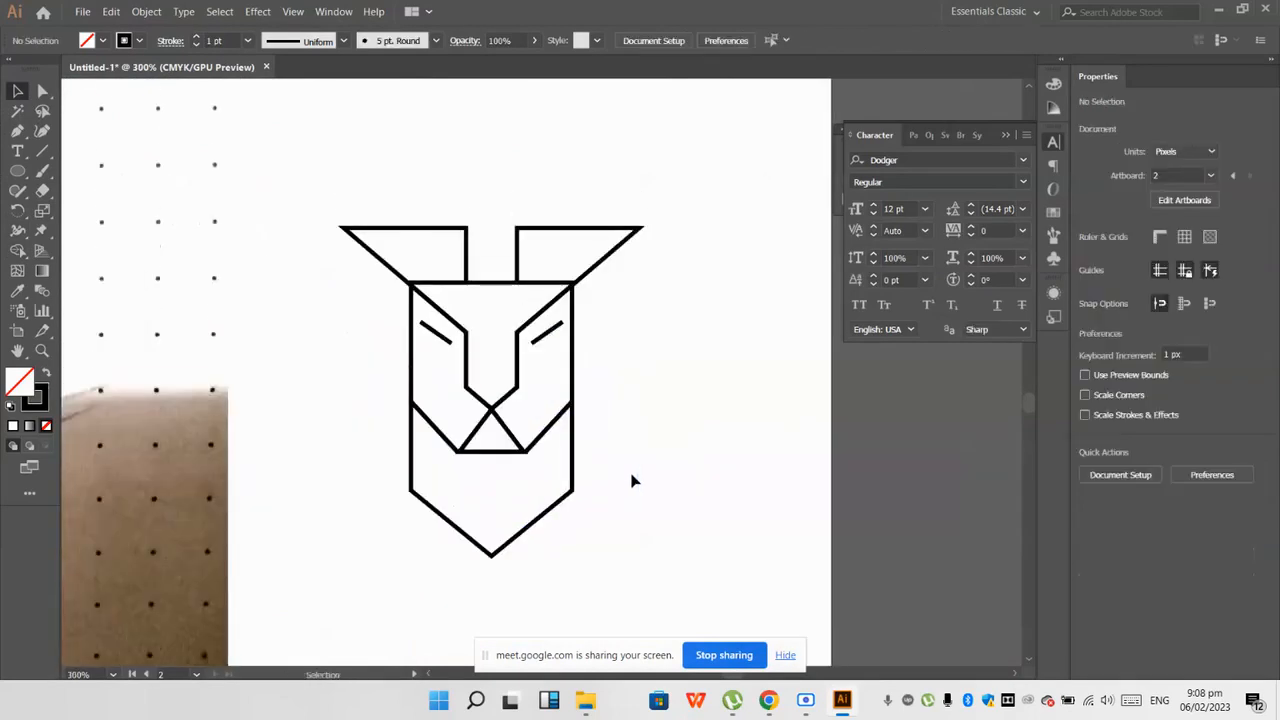
Step: Apply a variable width profile that tapers at both ends to the two eye lines of the copied head
scroll(632, 481, down, 1)
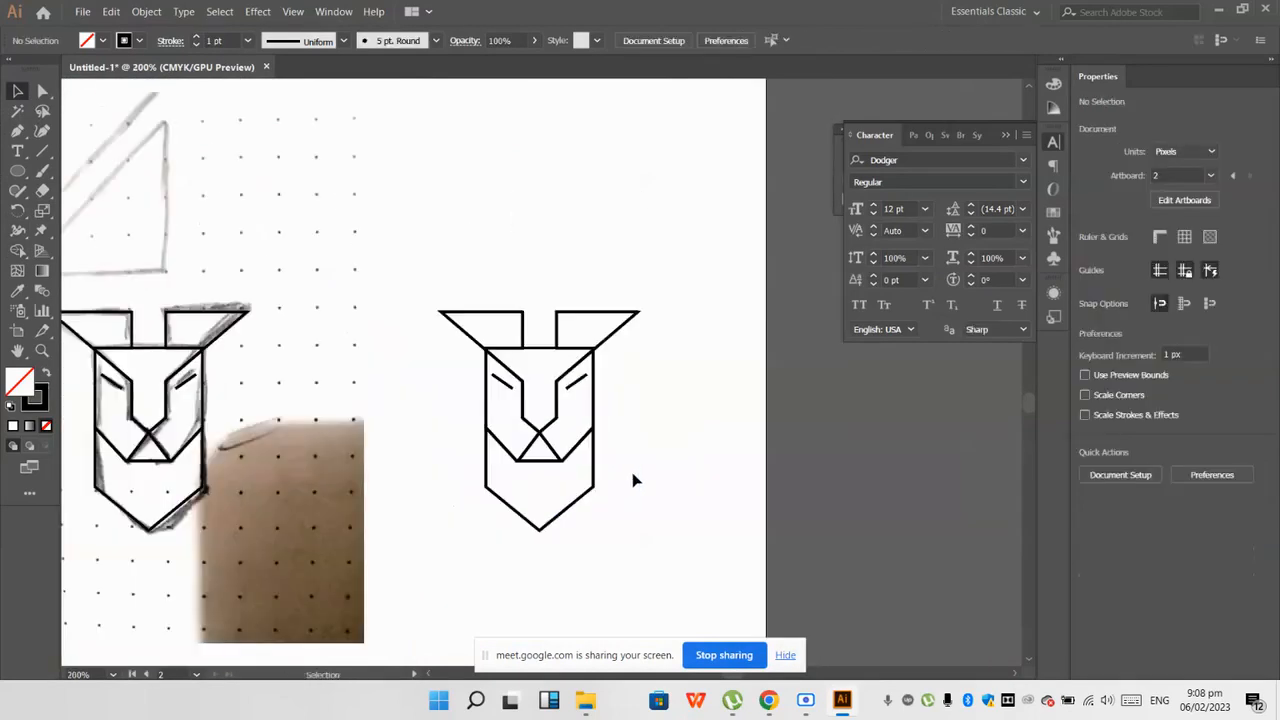
scroll(567, 440, up, 3)
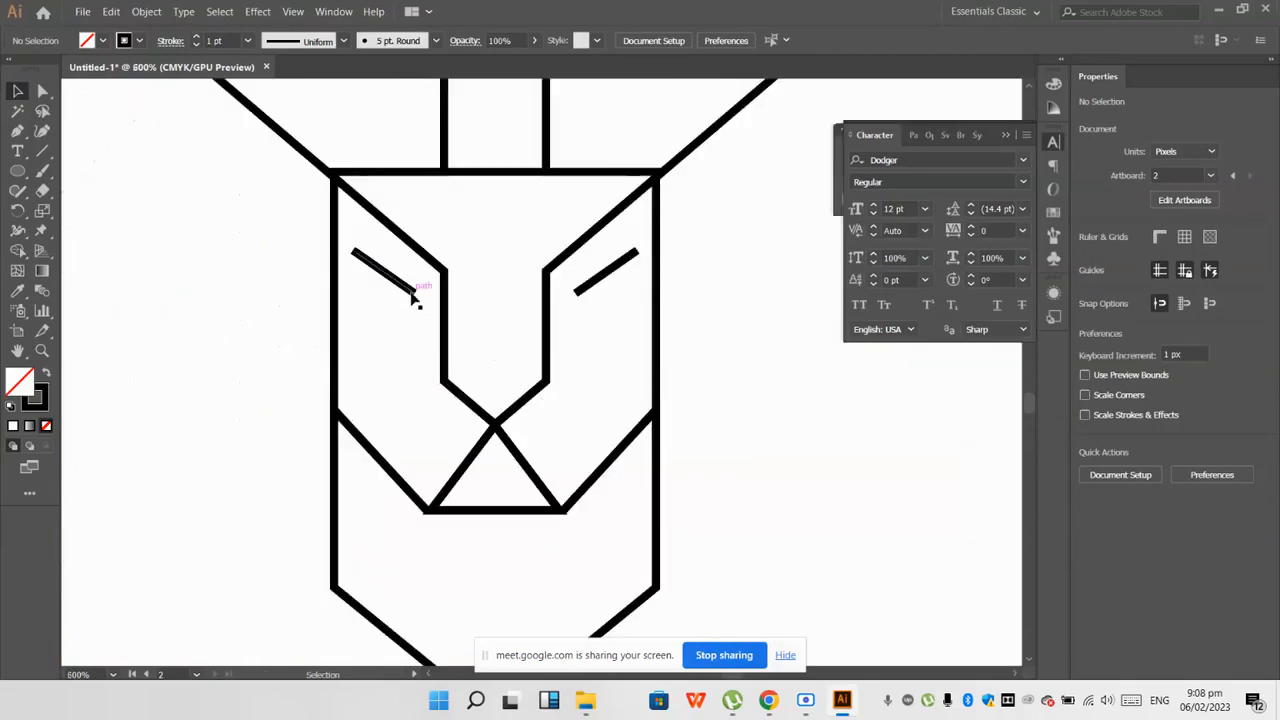
click(413, 296)
shift+click(596, 283)
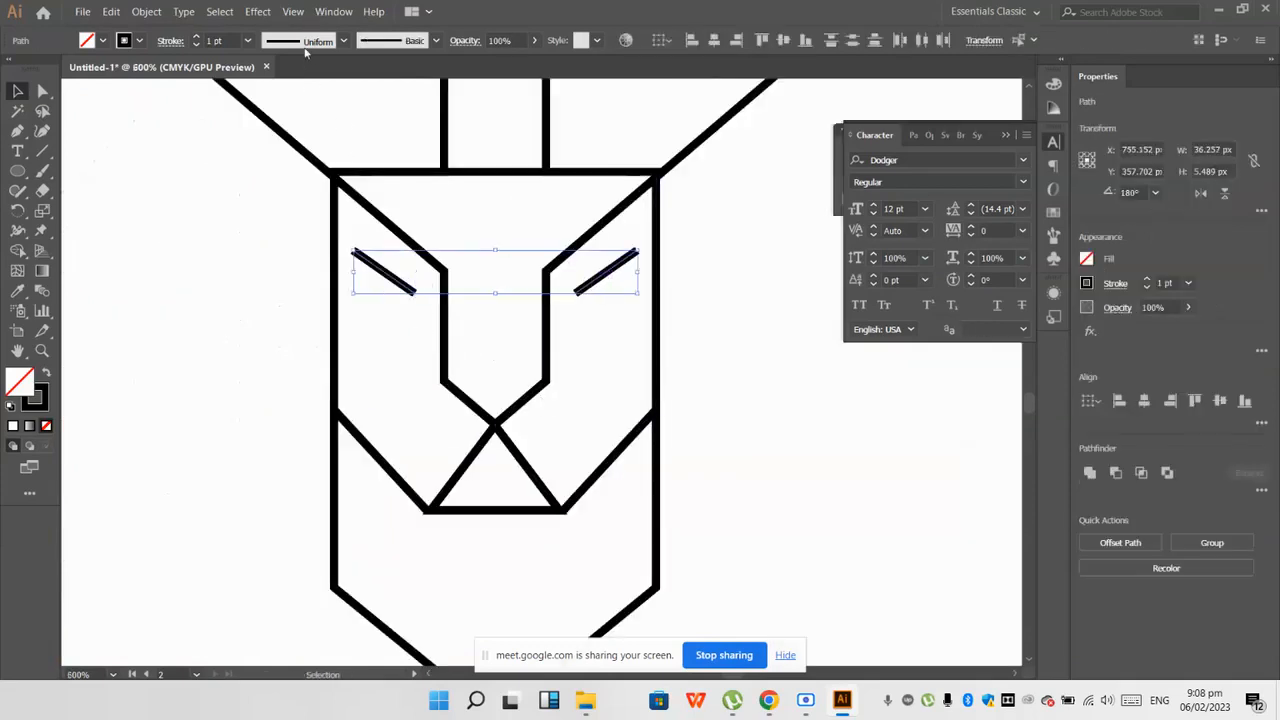
click(343, 41)
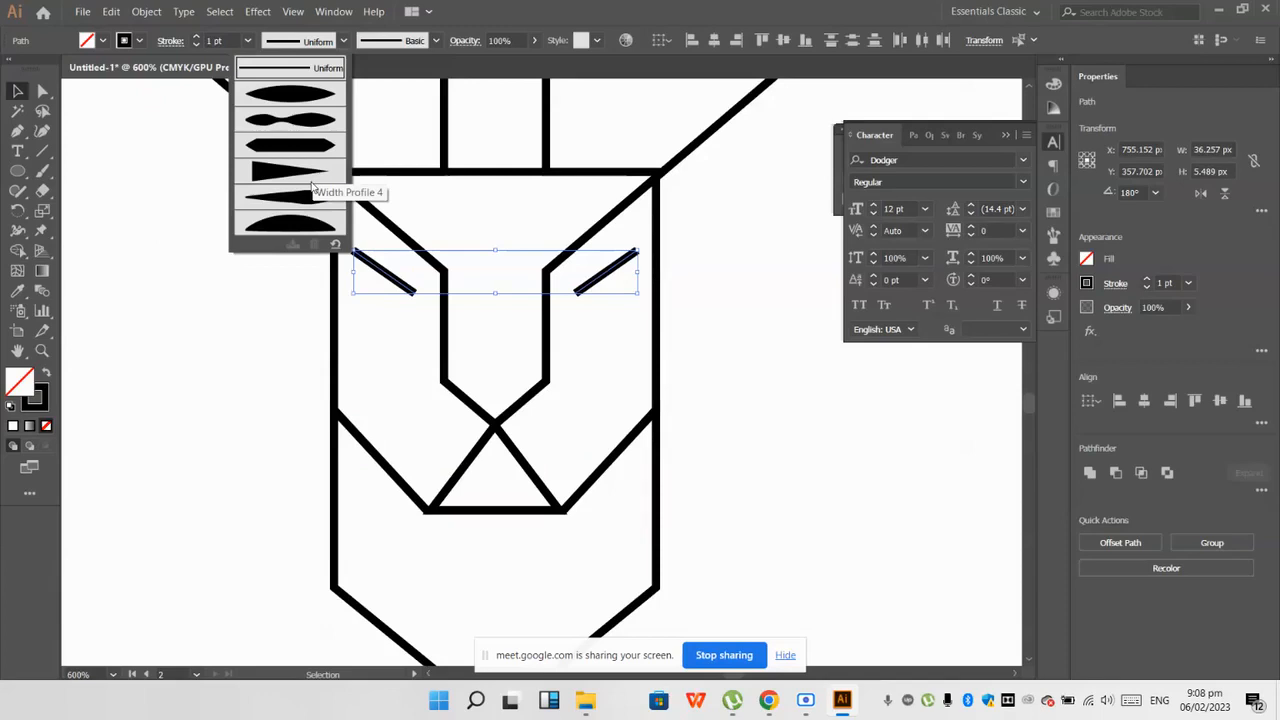
click(298, 195)
click(233, 309)
scroll(233, 310, down, 2)
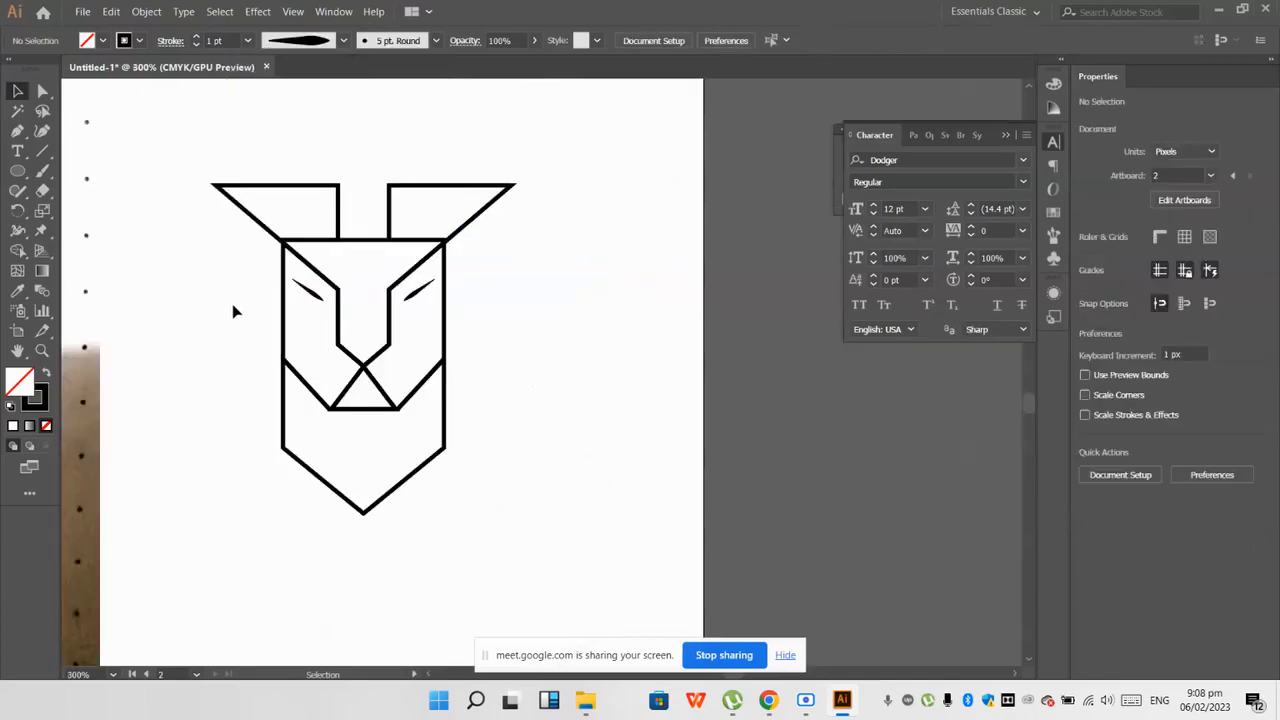
Step: Try stroke weights of 5 pt and 3 pt on the whole copied head and settle on 2 pt
drag(117, 113, 563, 571)
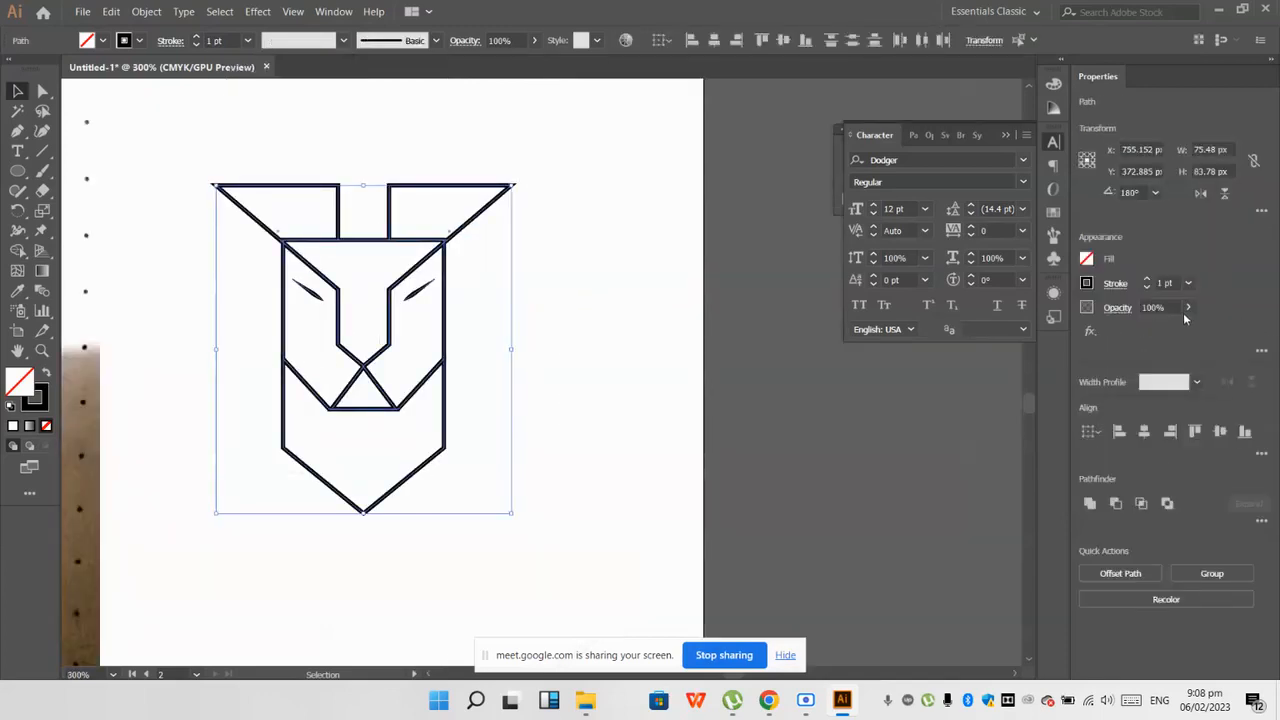
click(642, 399)
drag(584, 521, 214, 137)
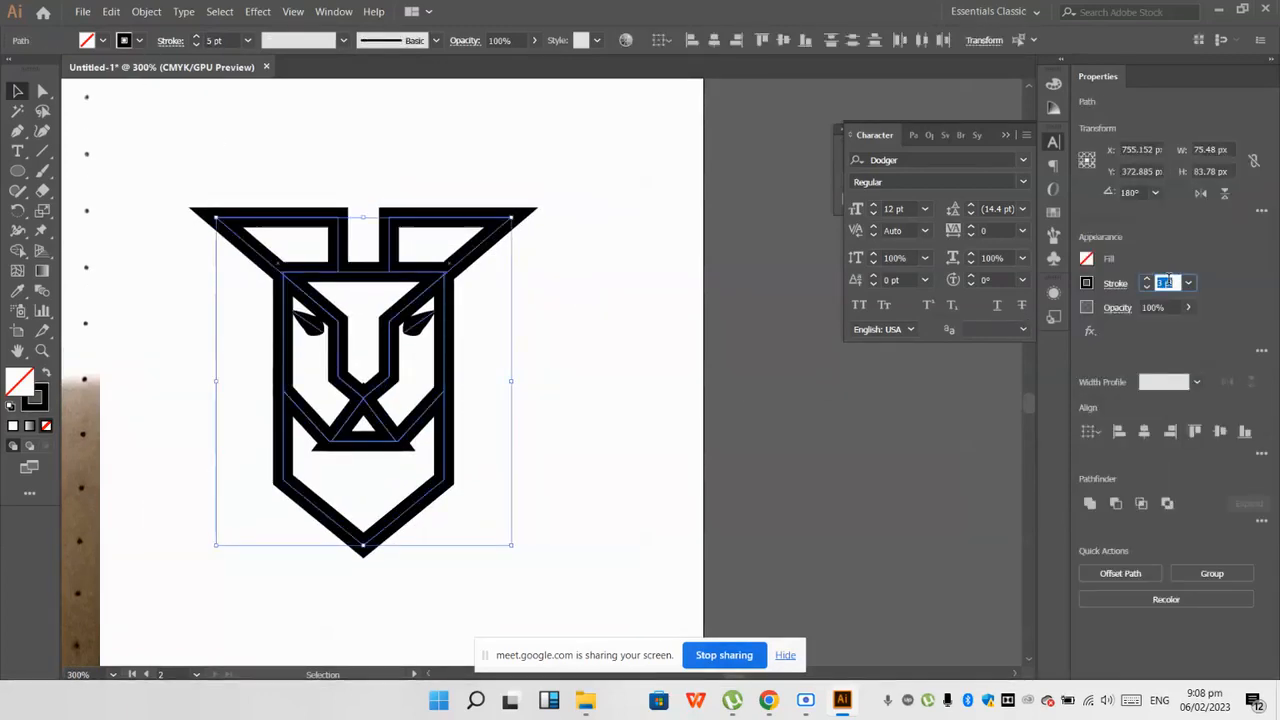
key(Return)
key(backslash)
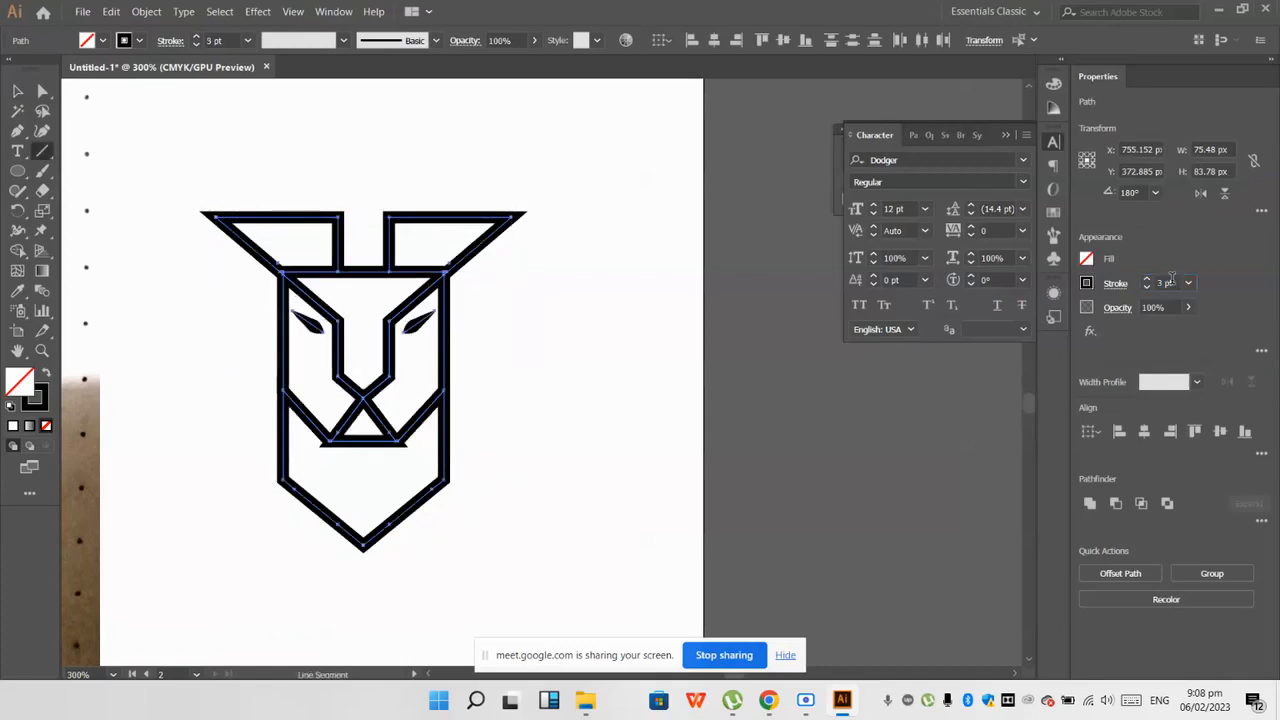
text(2)
key(Return)
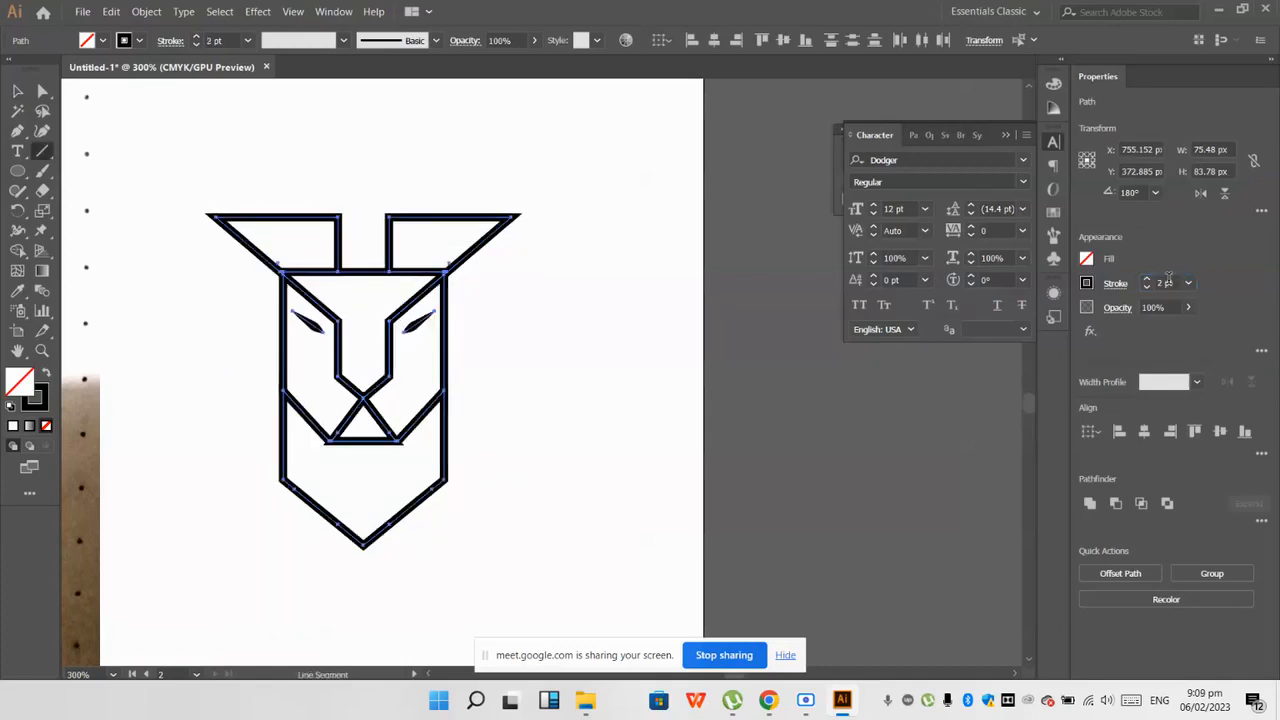
scroll(491, 457, up, 2)
click(491, 457)
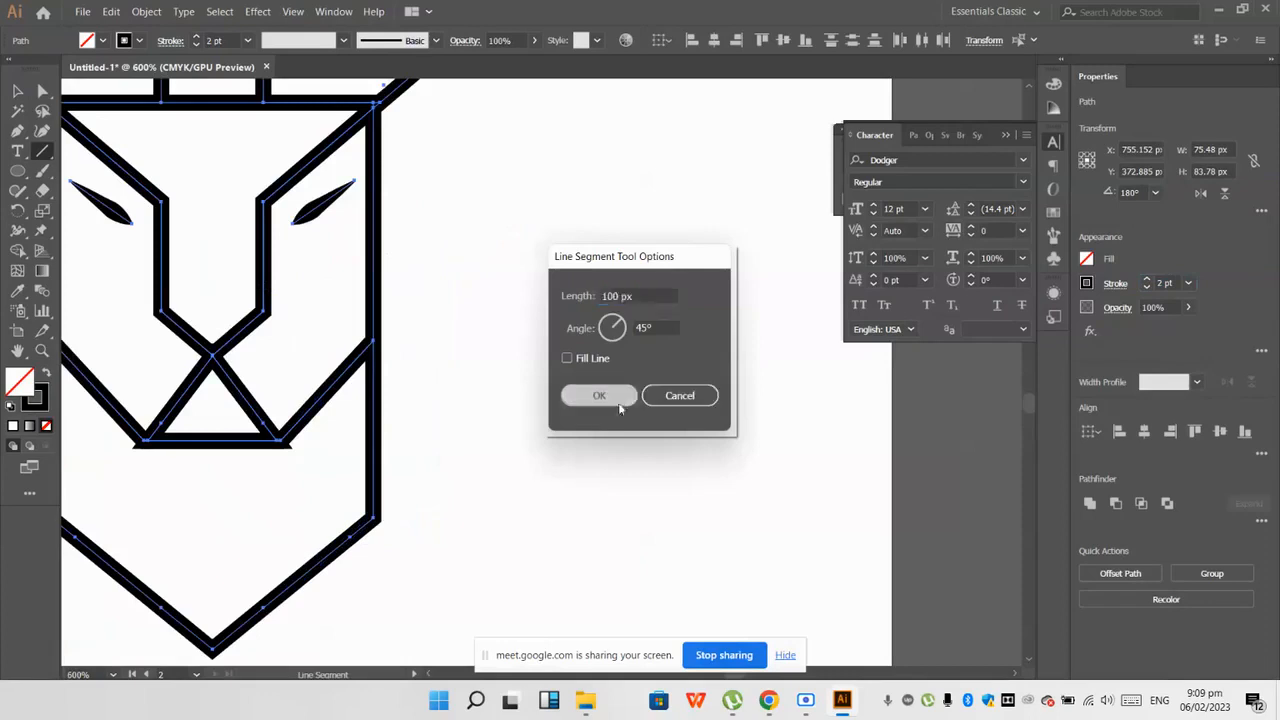
click(599, 395)
key(ctrl+z)
scroll(597, 495, down, 2)
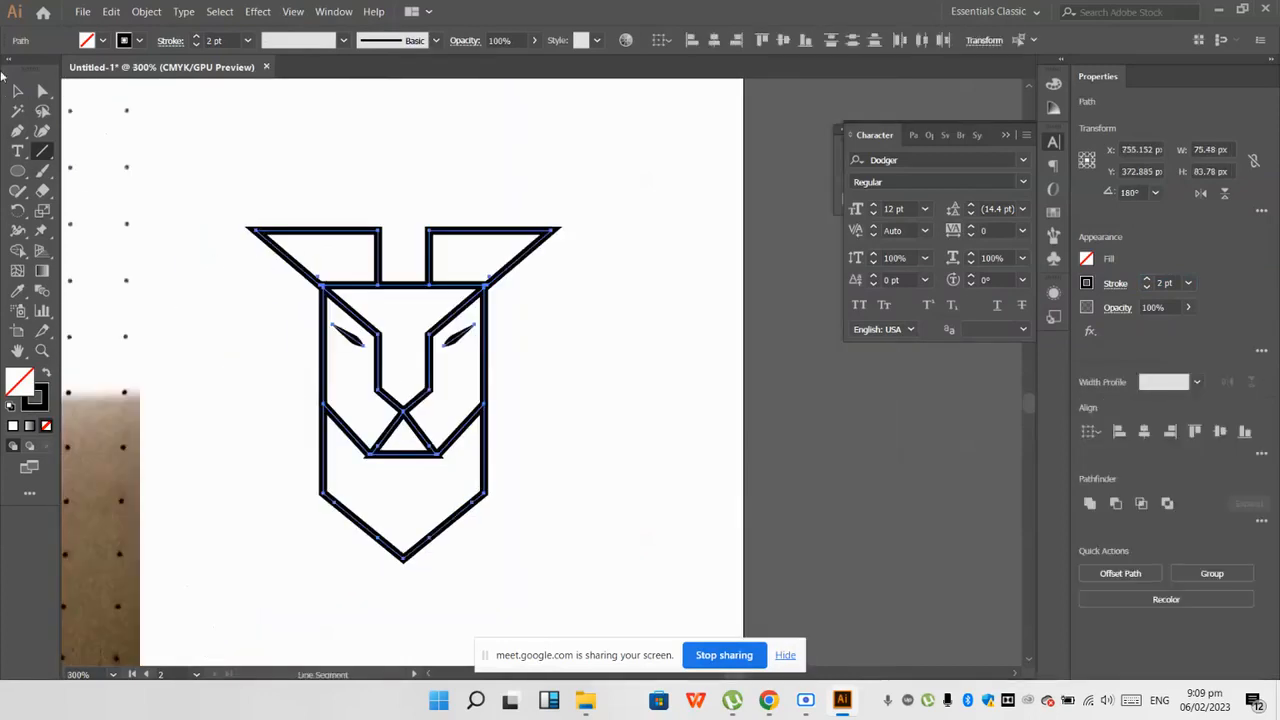
Step: Move the separate nose triangle path out of the copied head and delete it
click(17, 88)
click(414, 114)
scroll(408, 463, up, 2)
drag(408, 463, 490, 527)
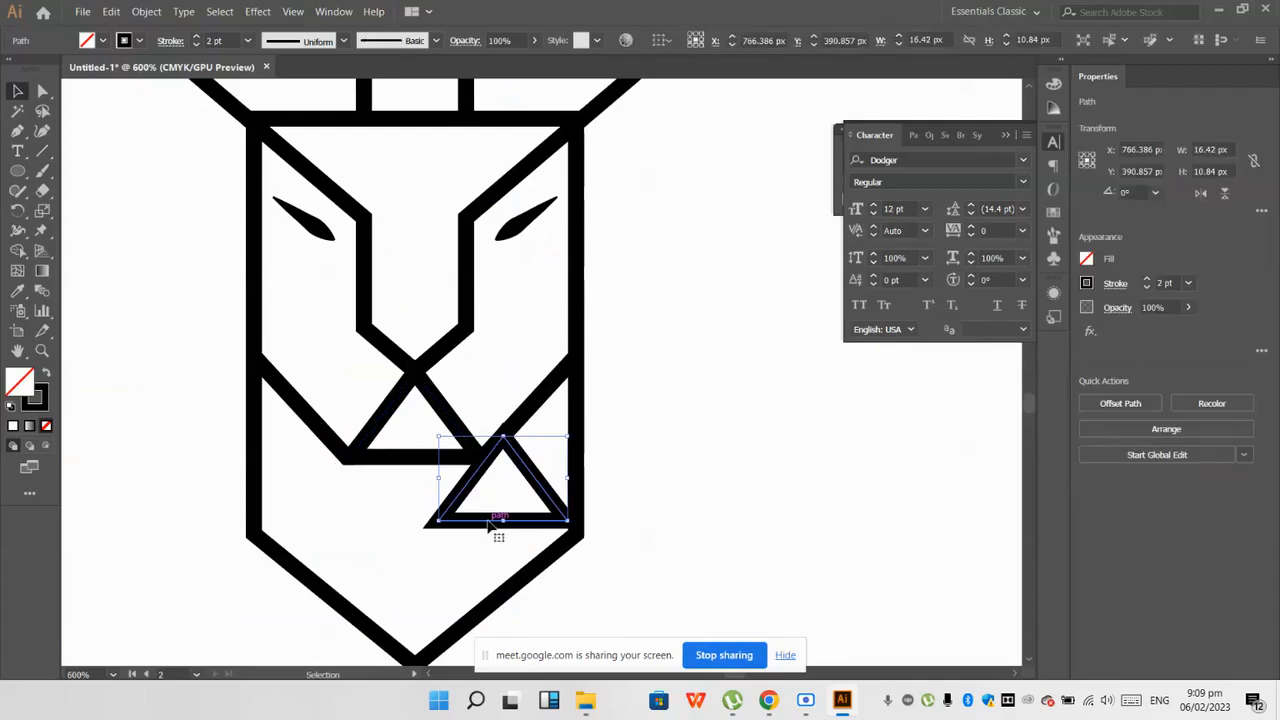
key(Delete)
Step: Try moving individual face shapes of the copied head out of their places
scroll(491, 523, down, 2)
drag(451, 431, 490, 461)
key(ctrl+z)
click(321, 418)
drag(342, 421, 316, 465)
key(ctrl+z)
click(309, 384)
Step: Fill the left ear shape of the copied head with orange DB5800
scroll(294, 263, down, 2)
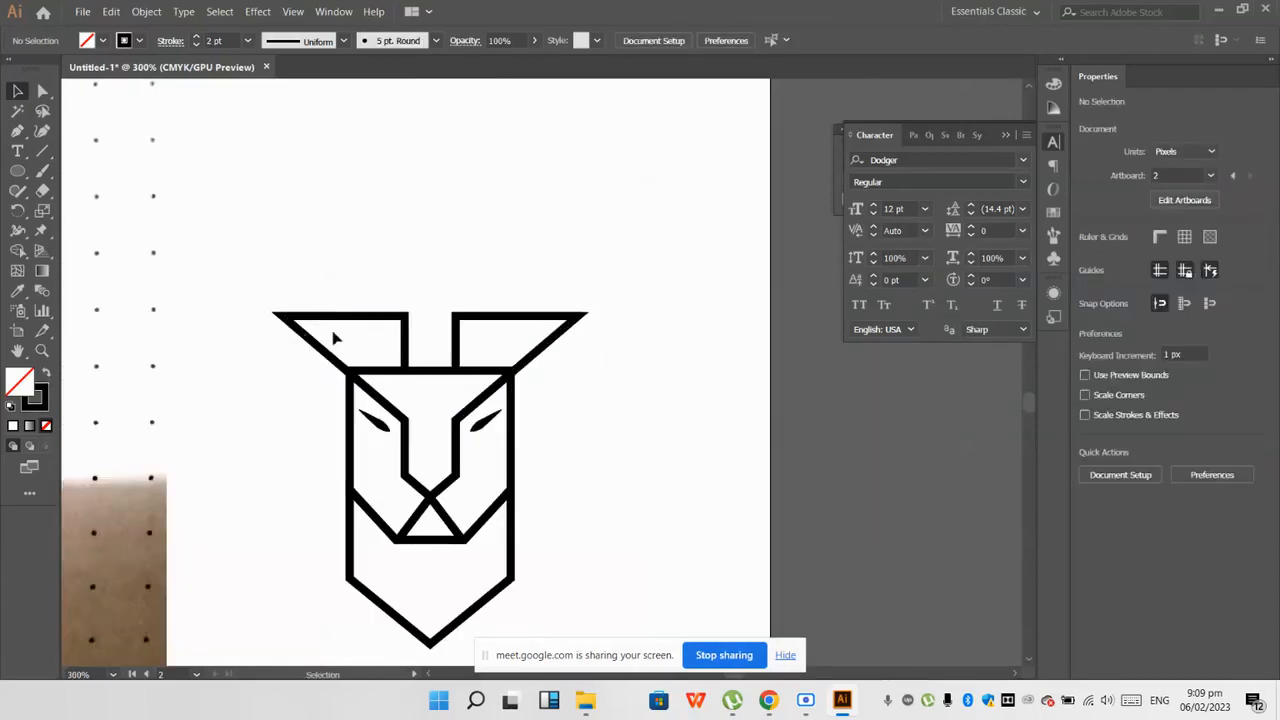
click(340, 318)
double_click(20, 381)
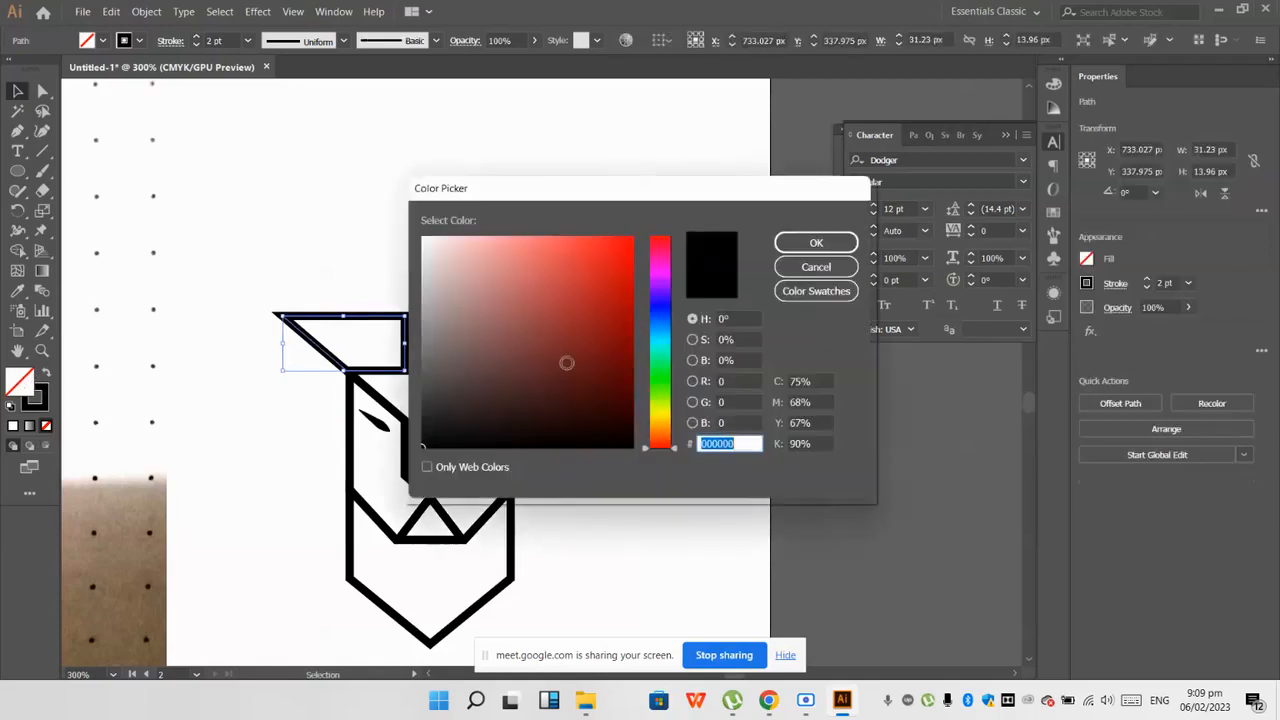
drag(671, 448, 671, 436)
drag(630, 366, 631, 297)
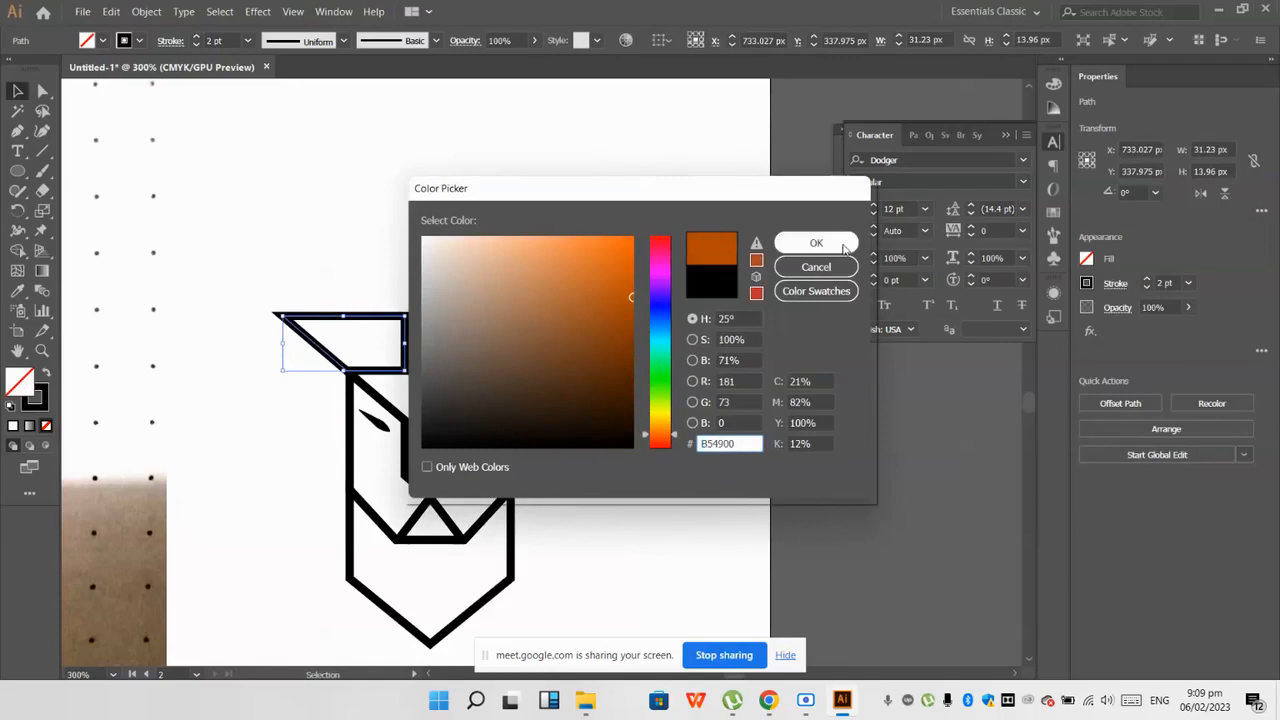
click(632, 263)
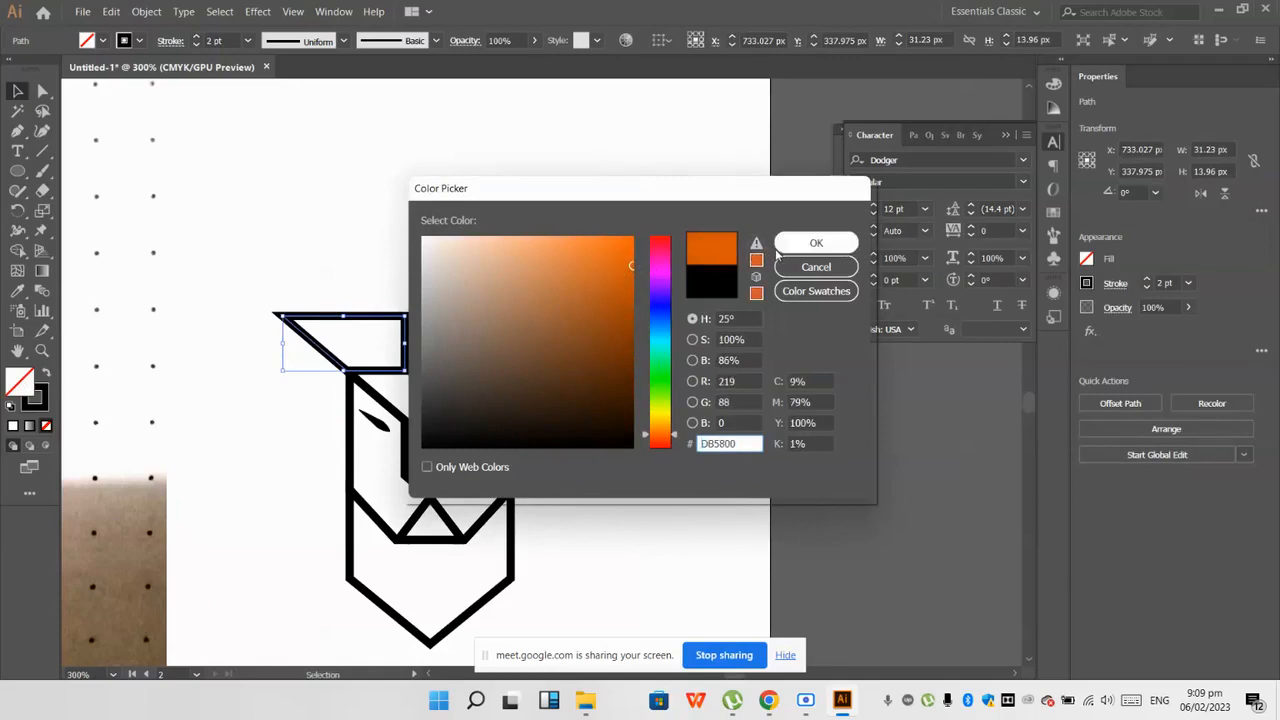
click(816, 243)
Step: Copy the orange fill of the left ear onto the right ear with the Eyedropper and deselect it
click(524, 316)
click(17, 290)
click(305, 330)
key(ctrl+shift+a)
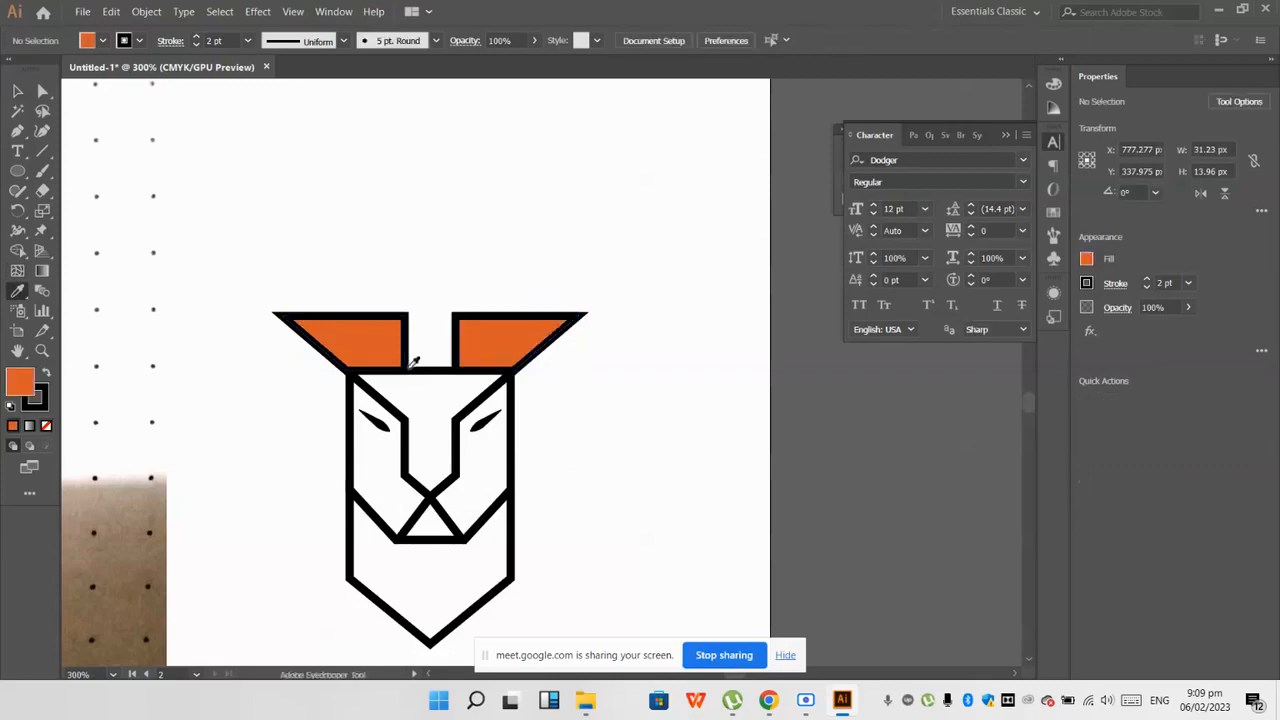
Step: Fill the left cheek with the ears' orange darkened to 27% black, and copy that fill onto the right cheek
scroll(390, 432, up, 1)
ctrl+click(322, 474)
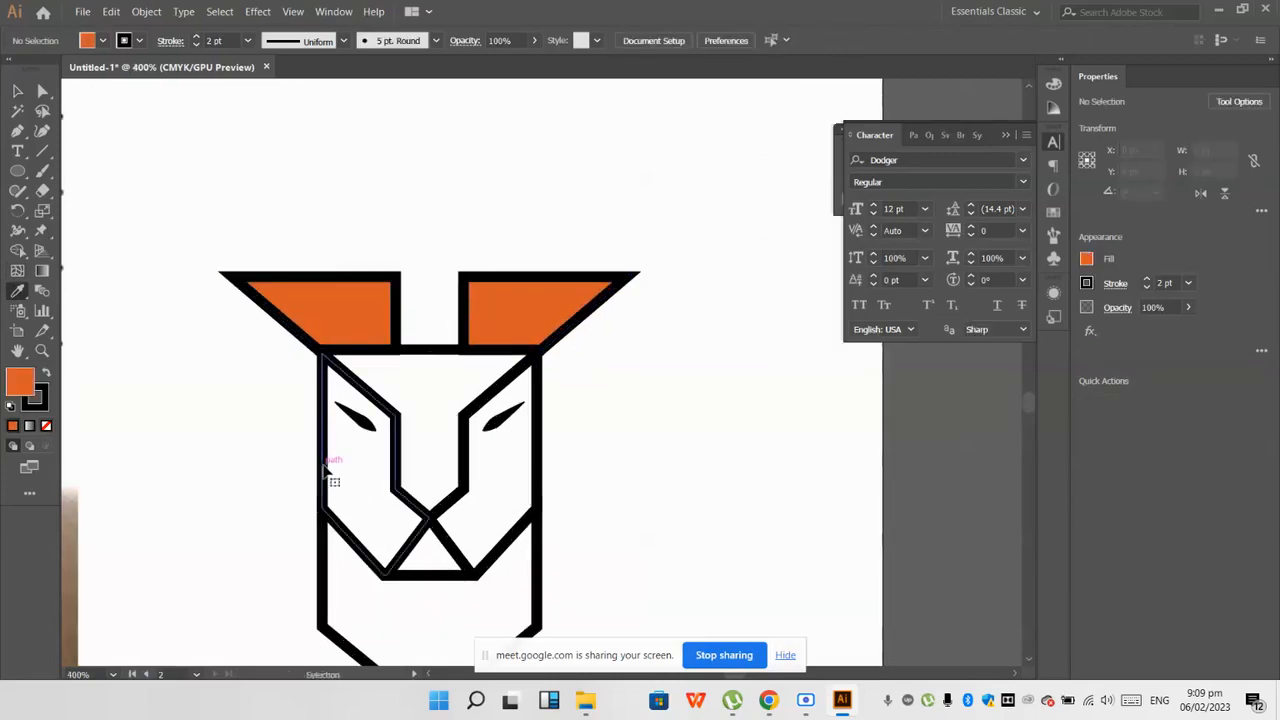
click(335, 11)
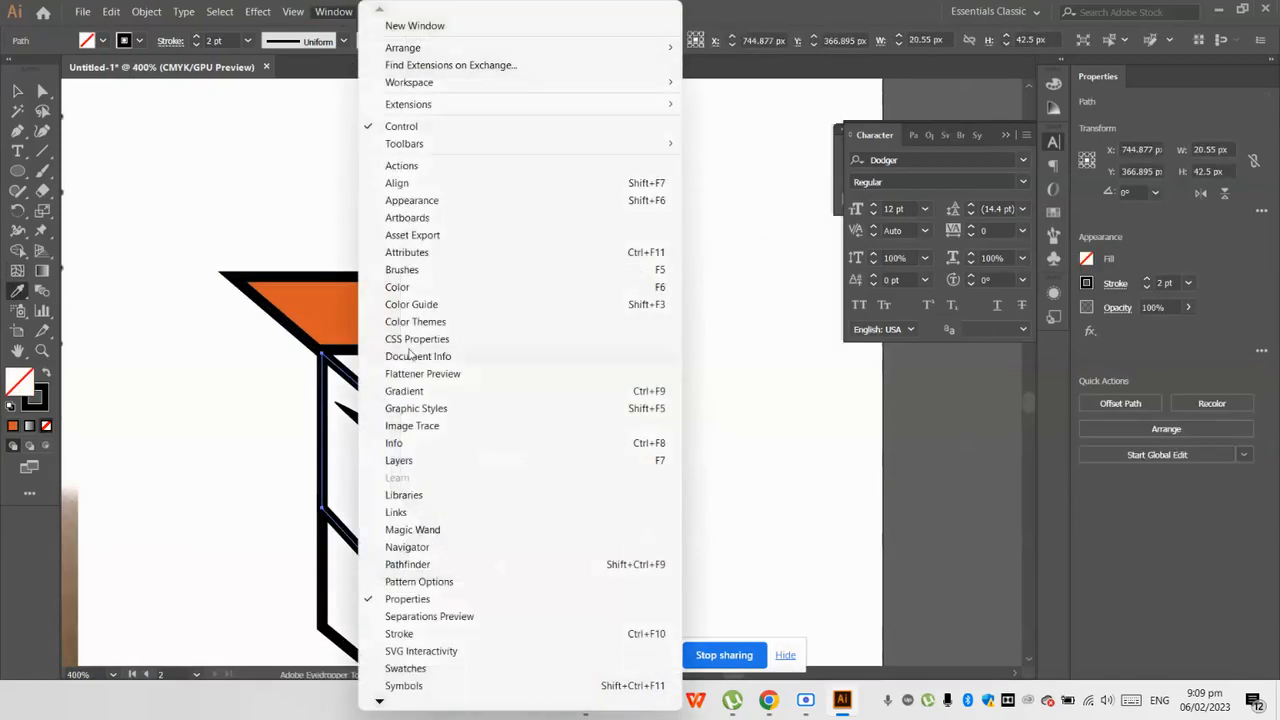
click(405, 288)
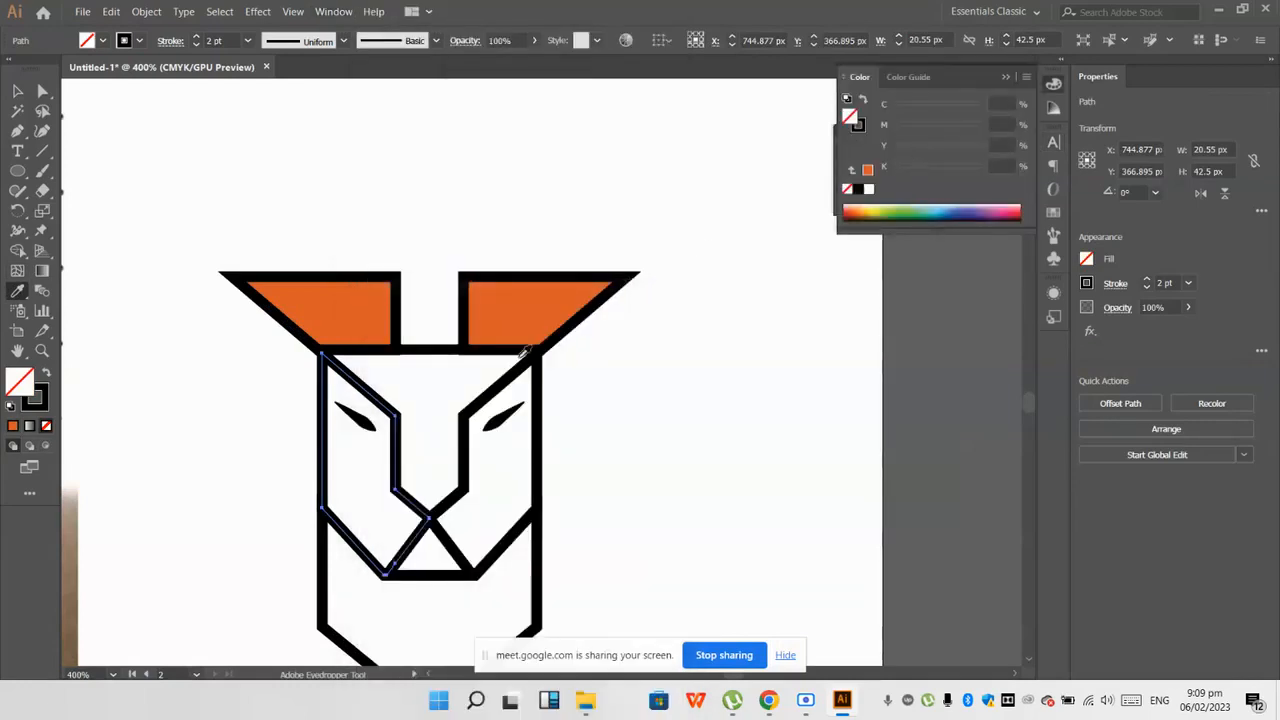
click(366, 309)
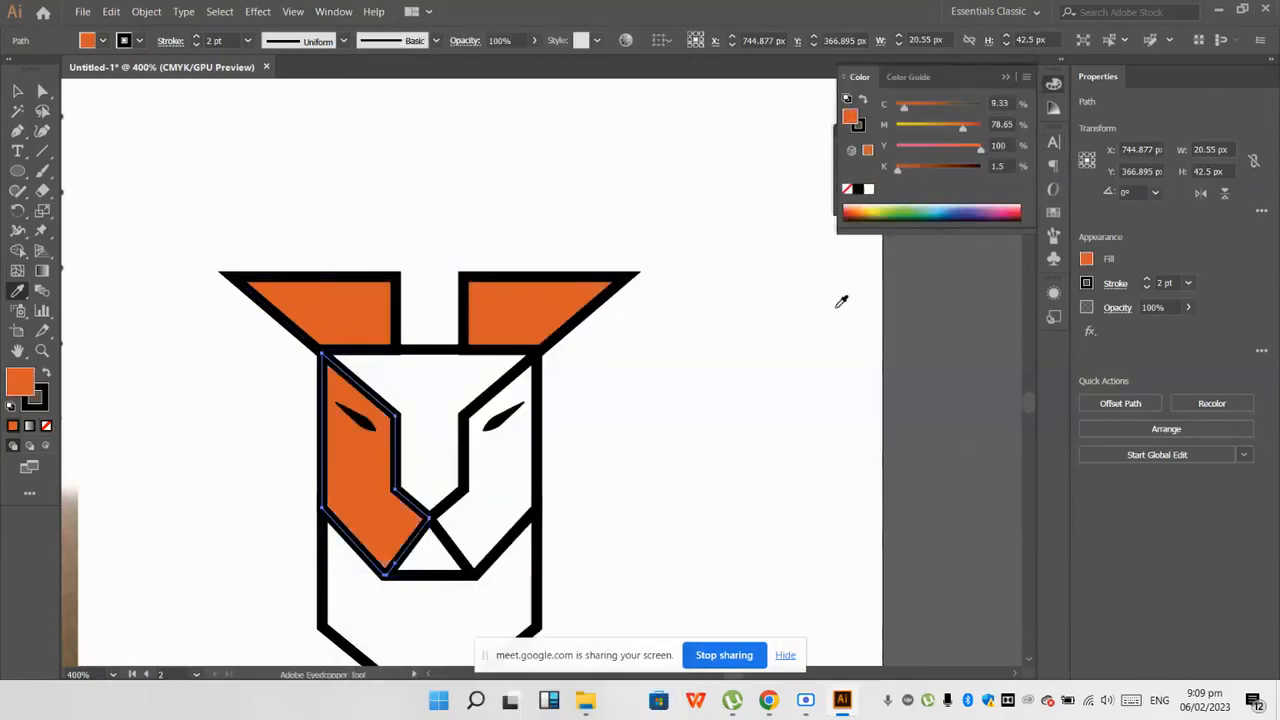
drag(895, 170, 921, 170)
ctrl+click(537, 473)
click(388, 502)
Step: Fill the chin shape with the cheek colour and darken it to 67% black
ctrl+click(447, 582)
click(474, 540)
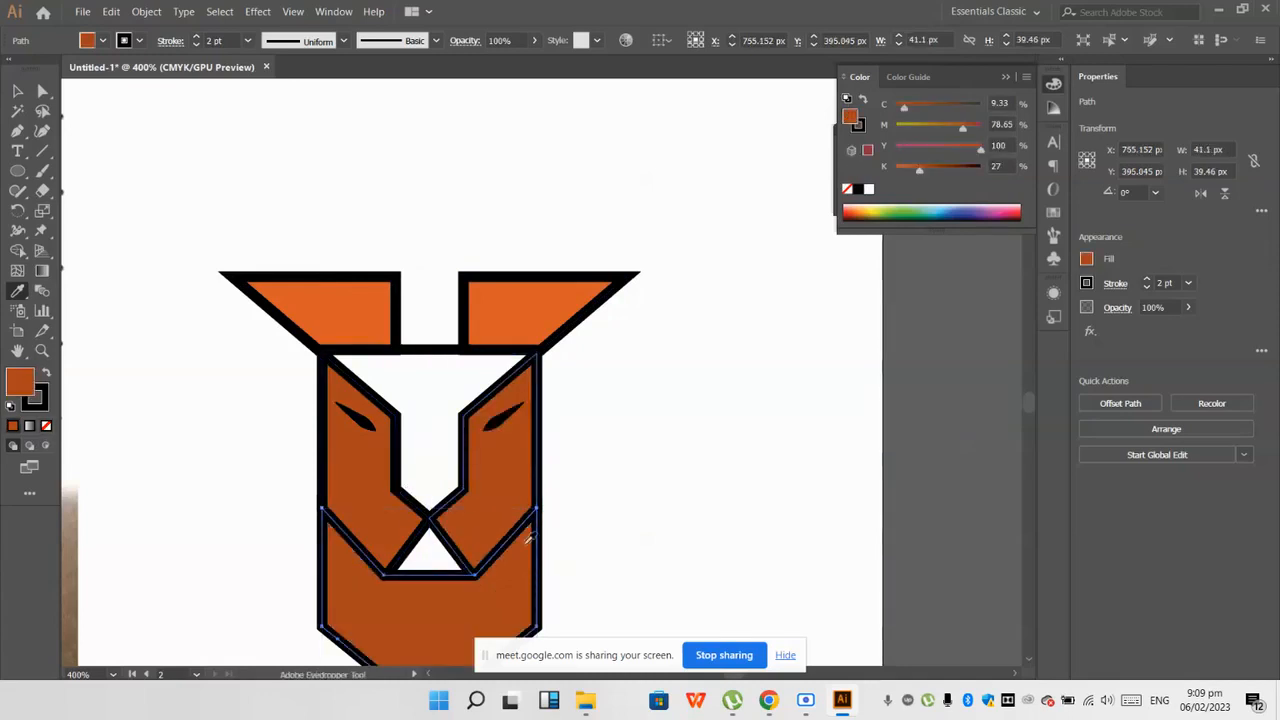
drag(921, 168, 956, 168)
ctrl+click(660, 460)
Step: Fill the forehead and nose-bridge shape with the cheek colour, lightened by lowering its black and yellow amounts
scroll(447, 517, down, 2)
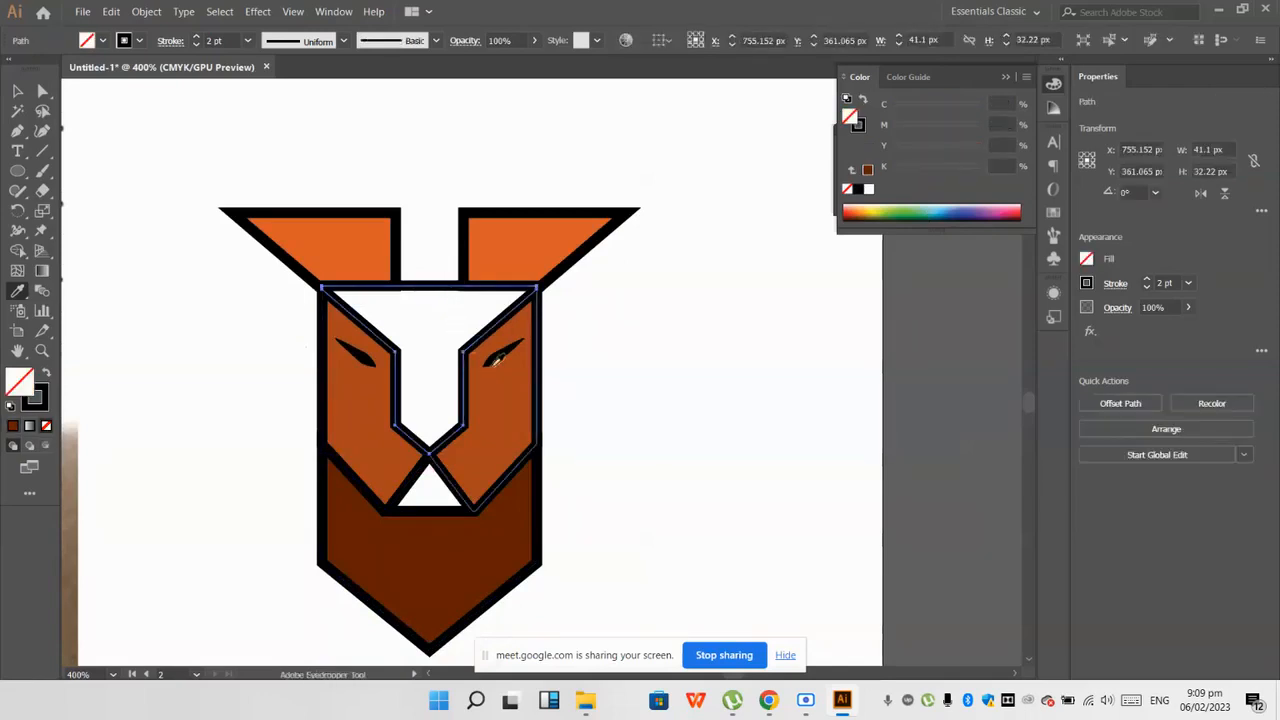
click(505, 385)
drag(920, 168, 892, 170)
drag(980, 148, 964, 152)
key(ctrl+shift+a)
Step: Examine the fills and outlines of the coloured head, from the nose and chin details to its overall look beside the outline version
scroll(410, 493, down, 2)
scroll(413, 508, up, 4)
click(357, 423)
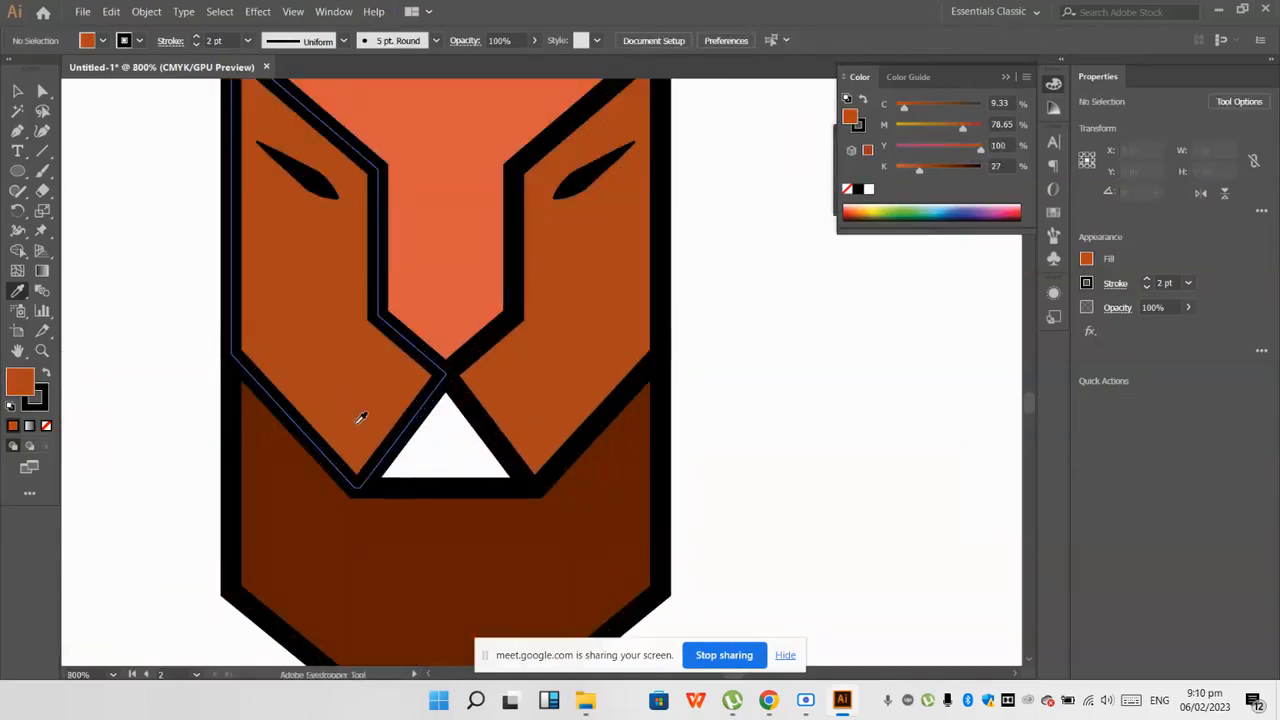
key(v)
scroll(283, 348, down, 3)
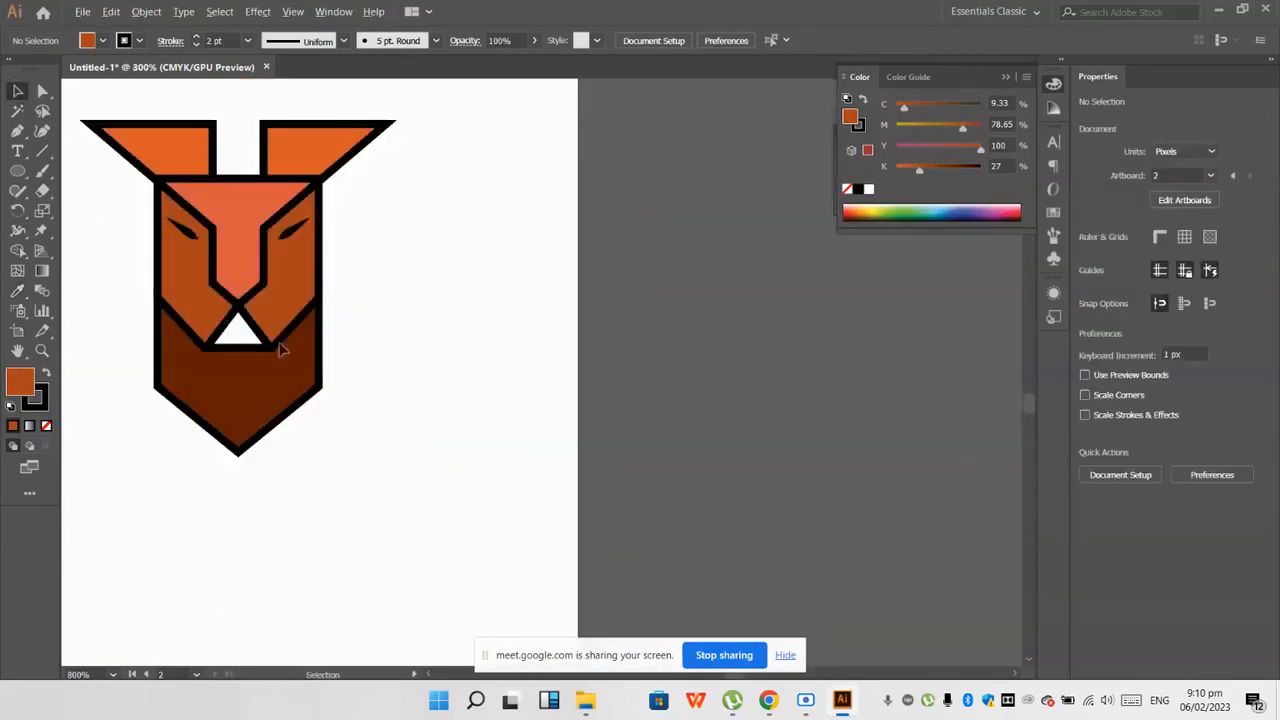
scroll(491, 457, down, 2)
mouse_move(372, 436)
mouse_down()
mouse_move(374, 448)
mouse_move(380, 434)
mouse_up()
scroll(451, 400, up, 1)
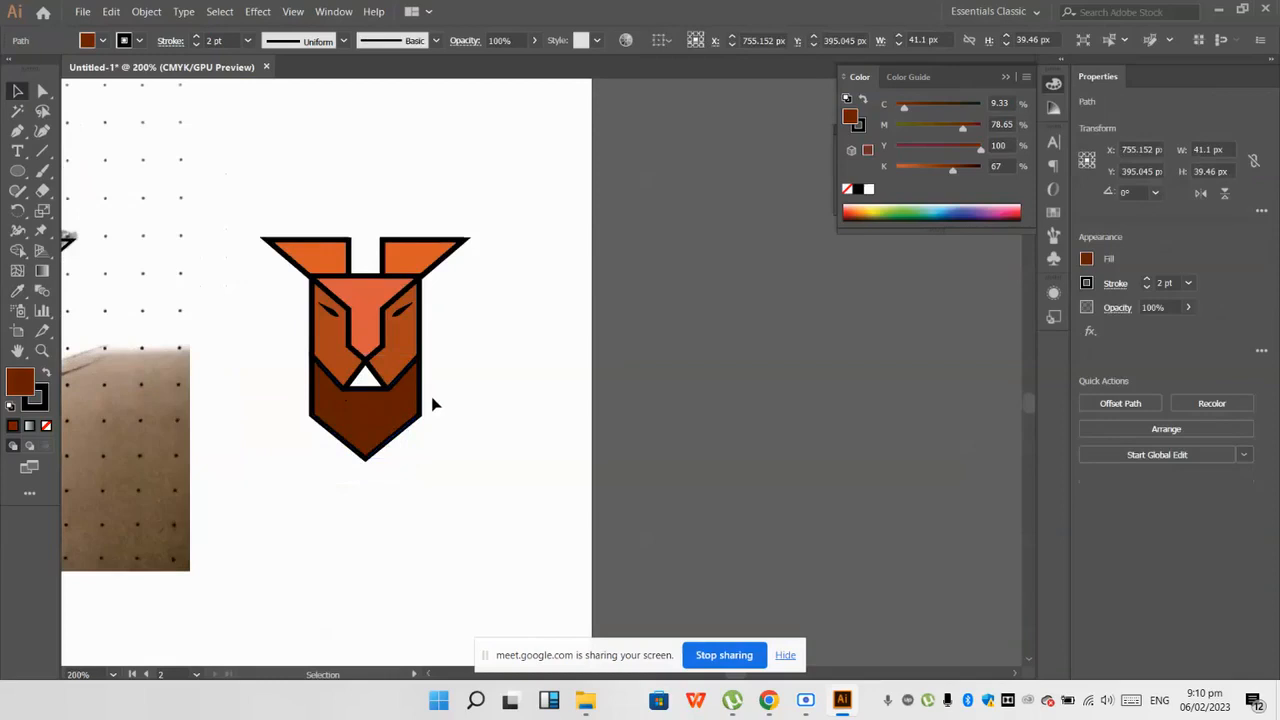
click(436, 405)
drag(494, 480, 254, 110)
click(532, 346)
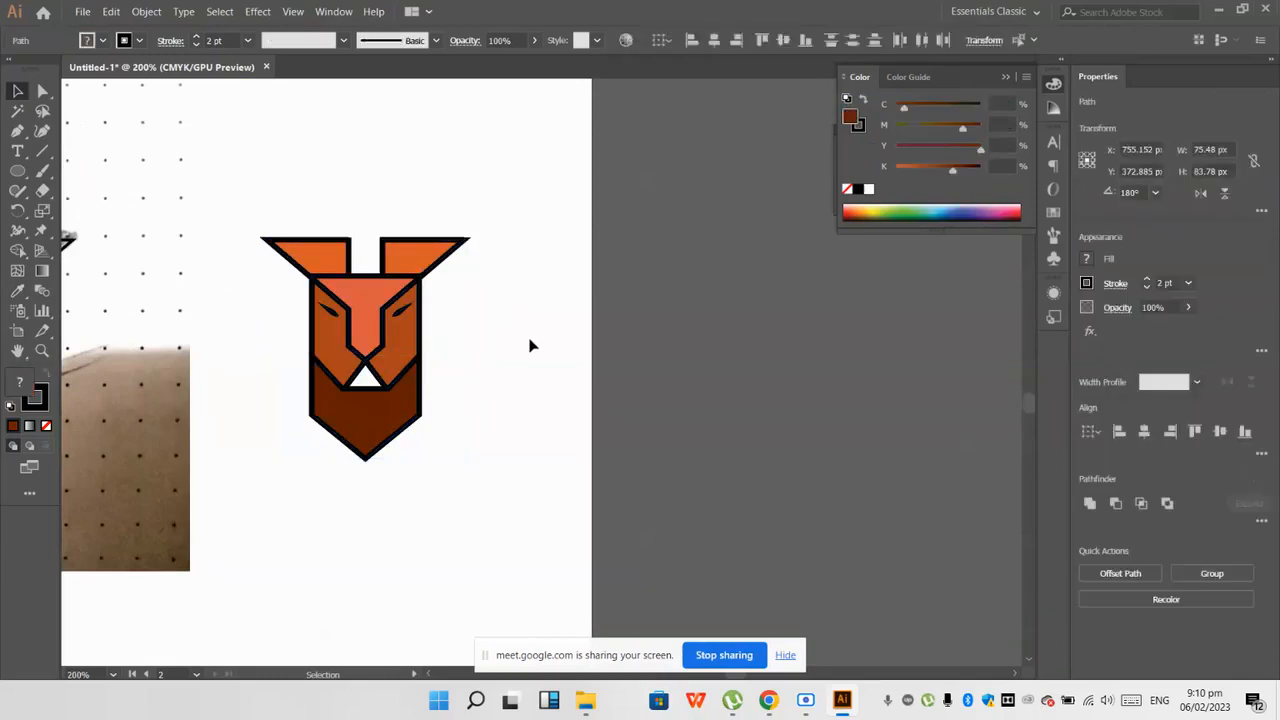
scroll(532, 350, down, 1)
scroll(532, 352, down, 4)
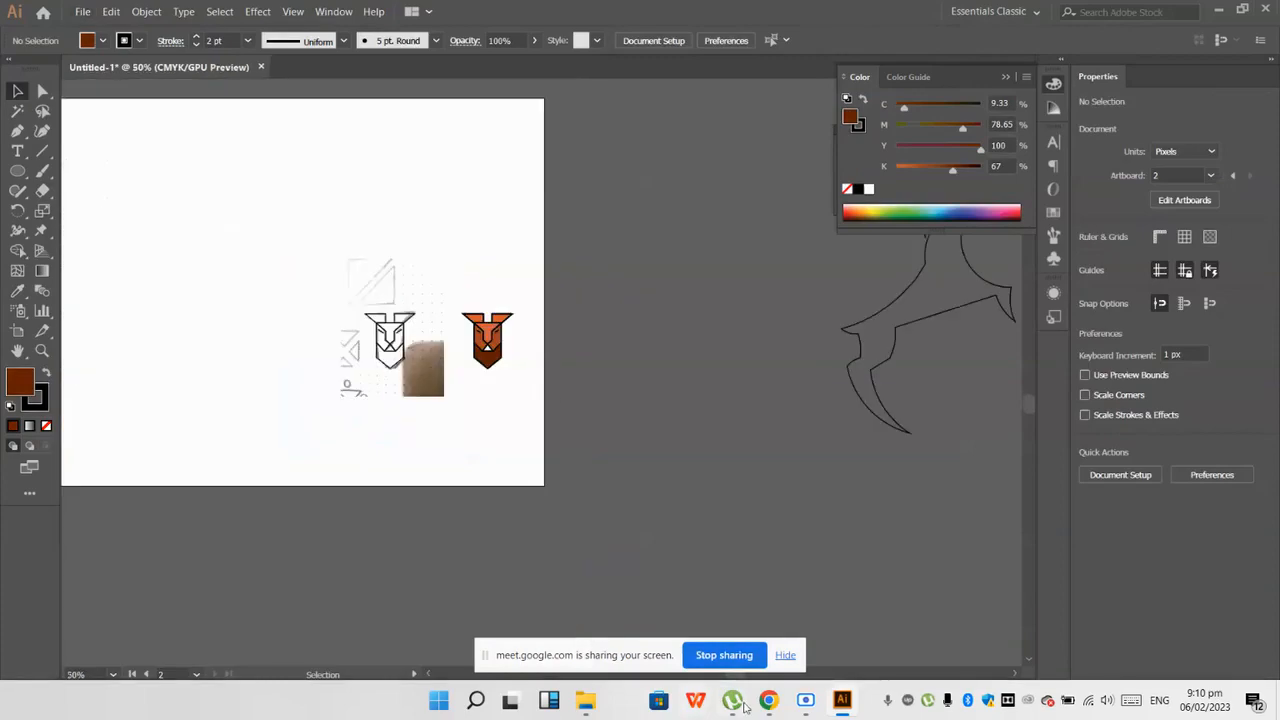
Step: Switch to the Google Meet call in Chrome to check the participants and in-call messages
mouse_move(766, 700)
click(581, 648)
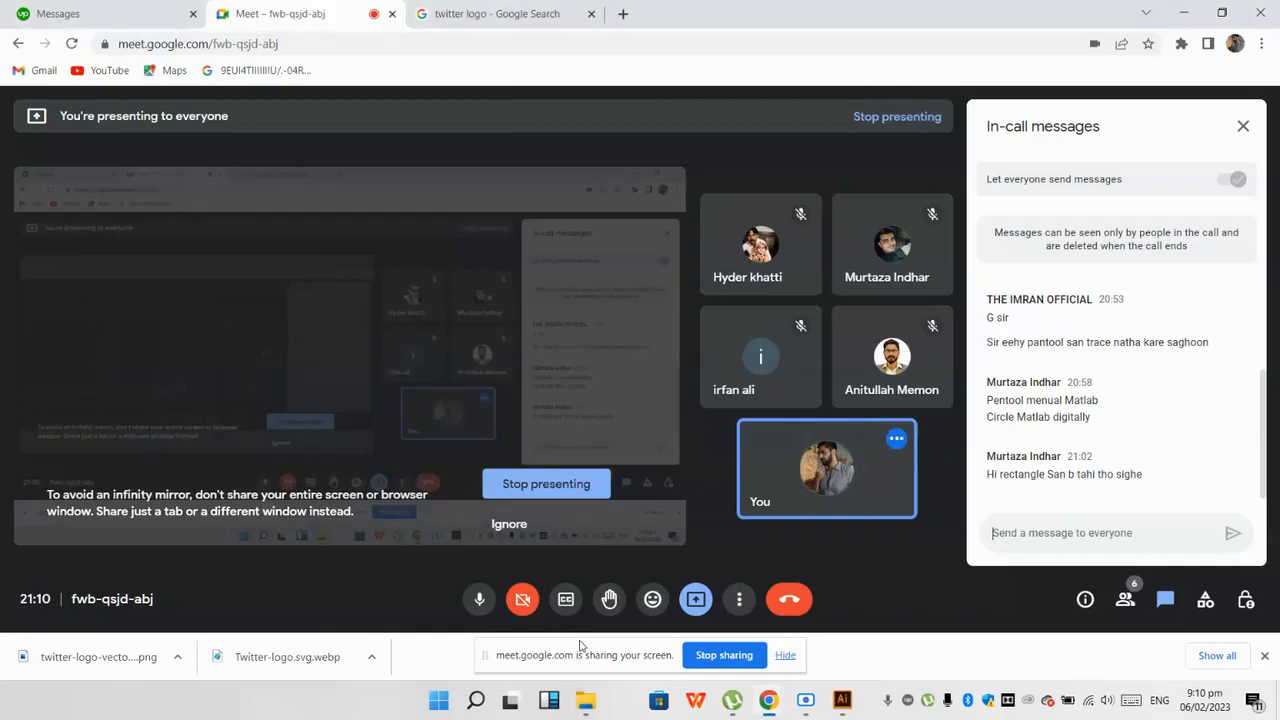
mouse_move(801, 396)
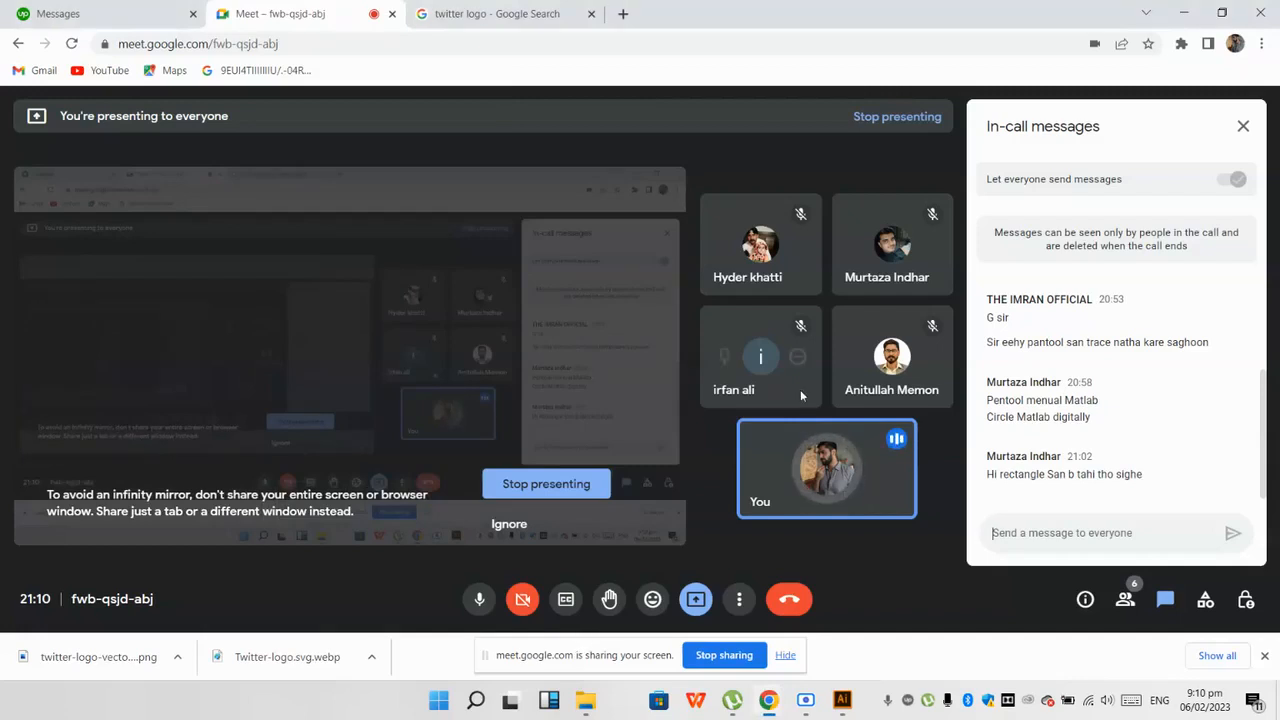